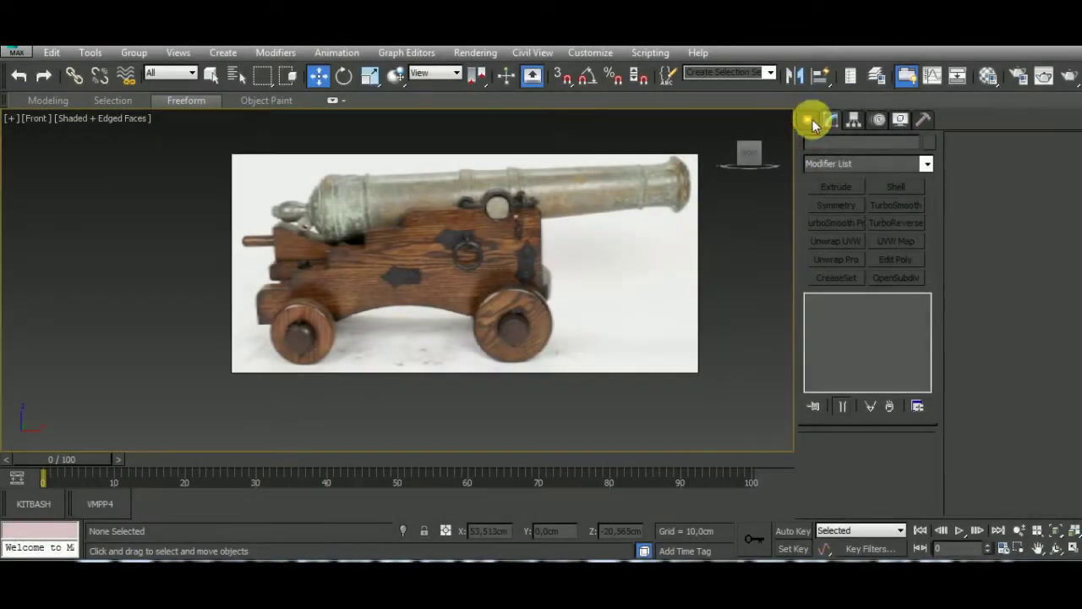
# Draw a small plane over the cannon's rear wheel in the Front view and zoom in on it.
pyautogui.click(809, 118)
pyautogui.click(897, 292)
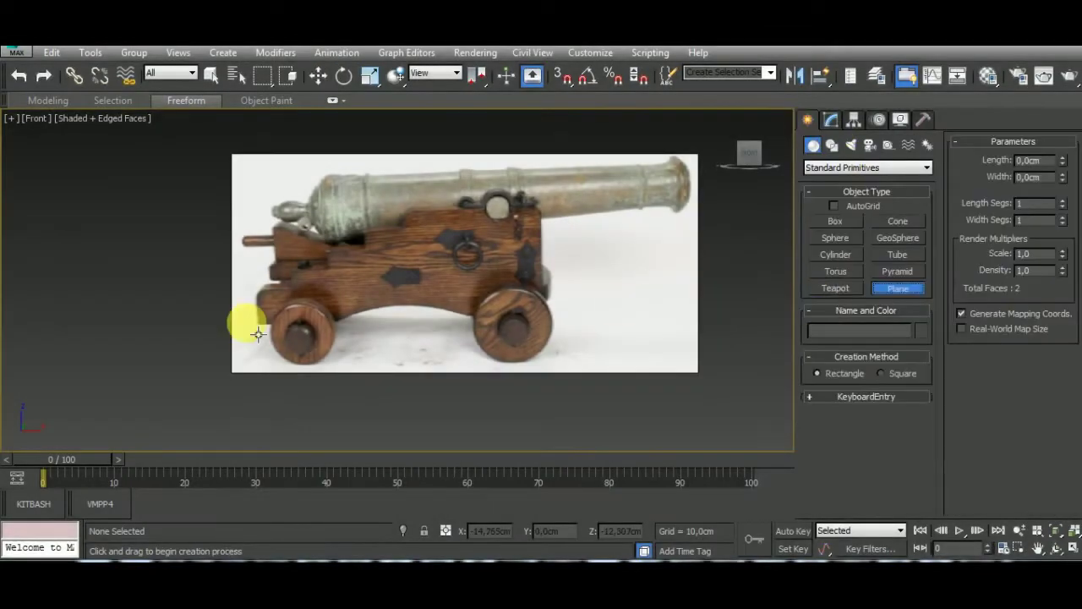
pyautogui.moveTo(258, 292); pyautogui.dragTo(294, 330)
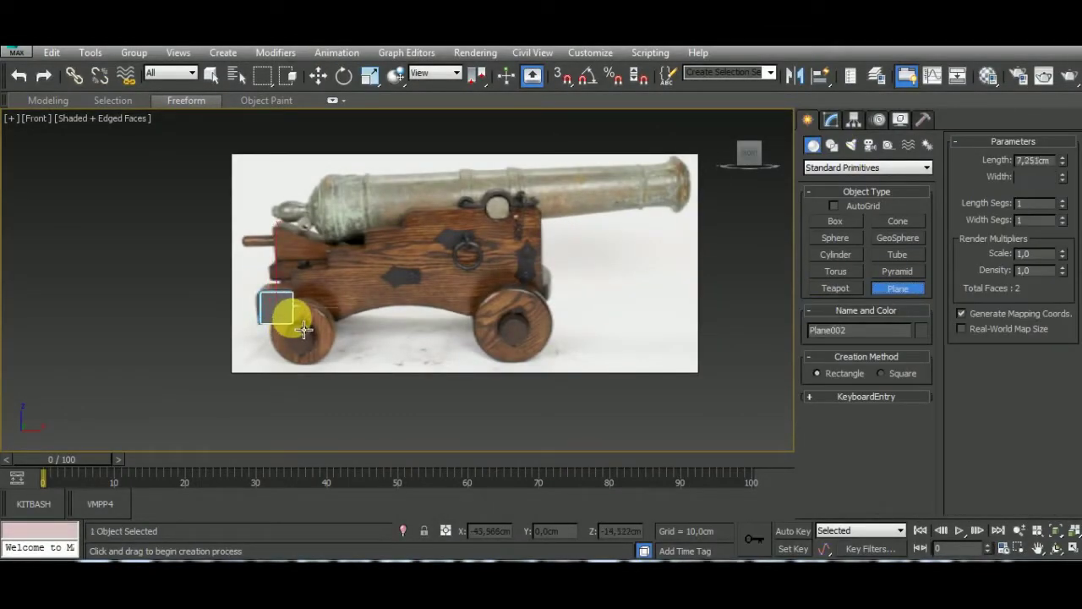
pyautogui.click(317, 76)
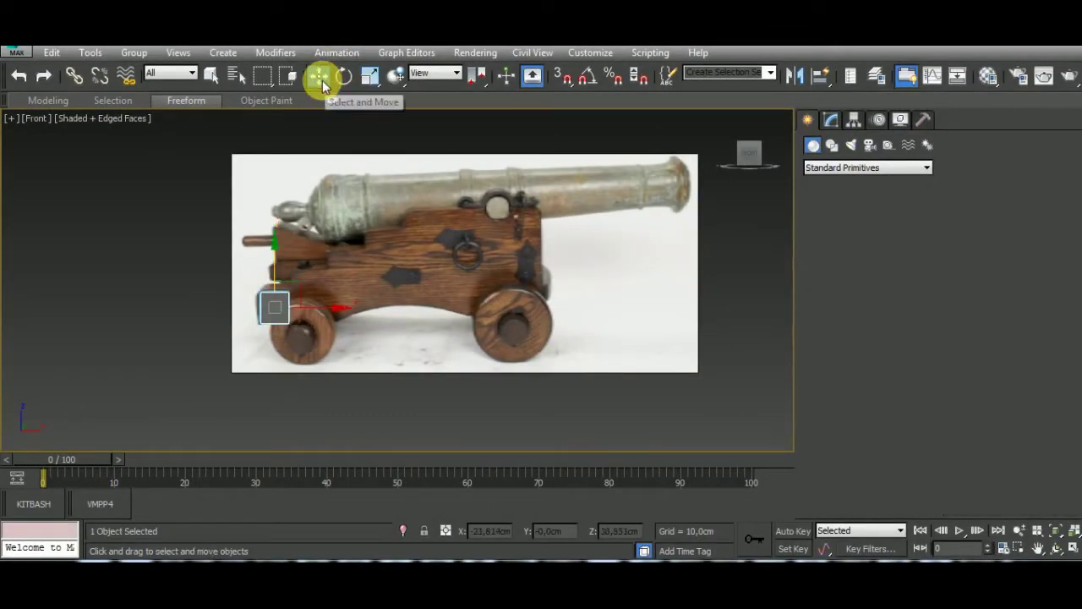
pyautogui.moveTo(389, 314); pyautogui.dragTo(454, 314, button='middle')
pyautogui.scroll(3, 454, 314)
pyautogui.scroll(1, 376, 313)
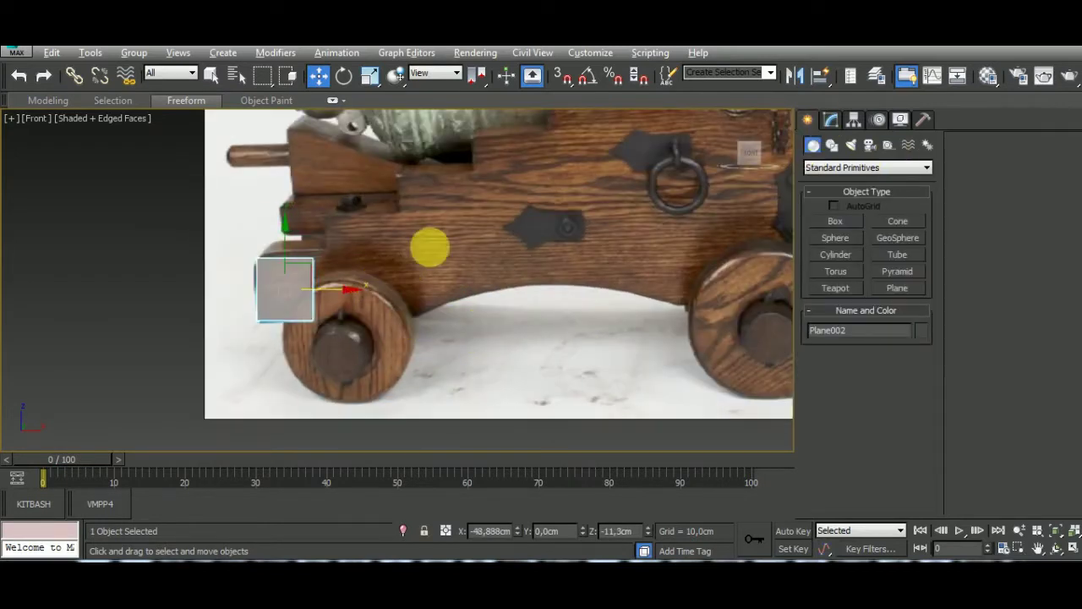
pyautogui.hotkey('alt', 'b')
# Convert the plane to Editable Poly and drag its side edge across to the front wheel.
pyautogui.rightClick(305, 291)
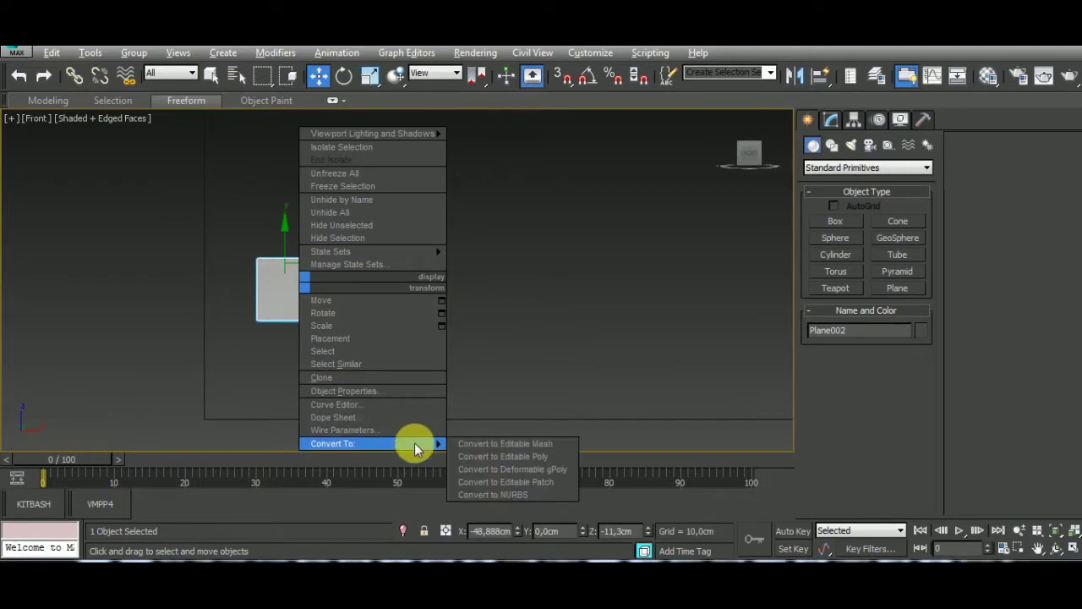
pyautogui.click(508, 454)
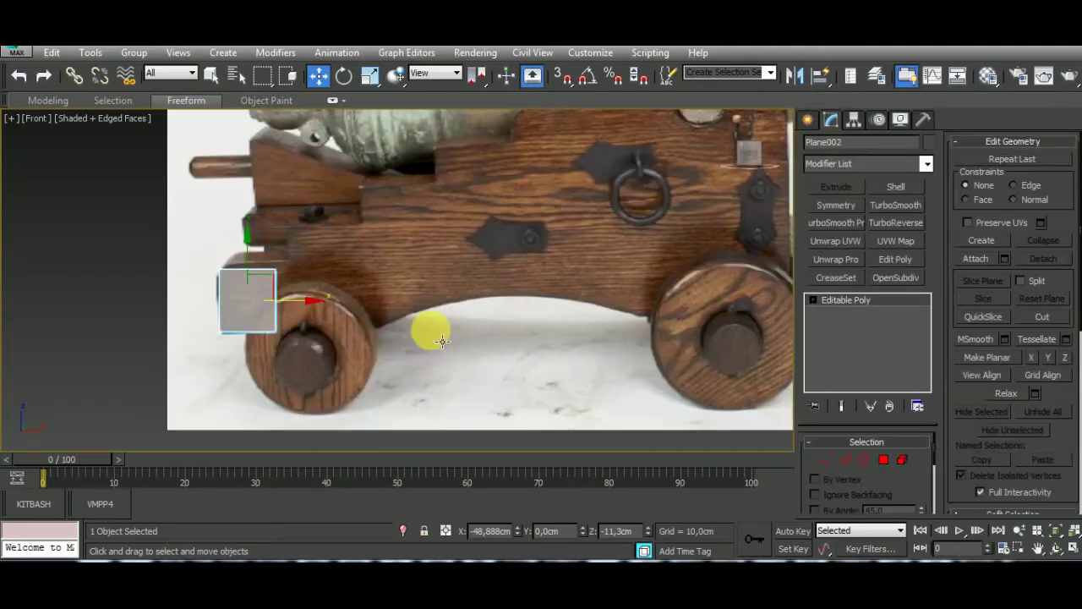
pyautogui.click(845, 460)
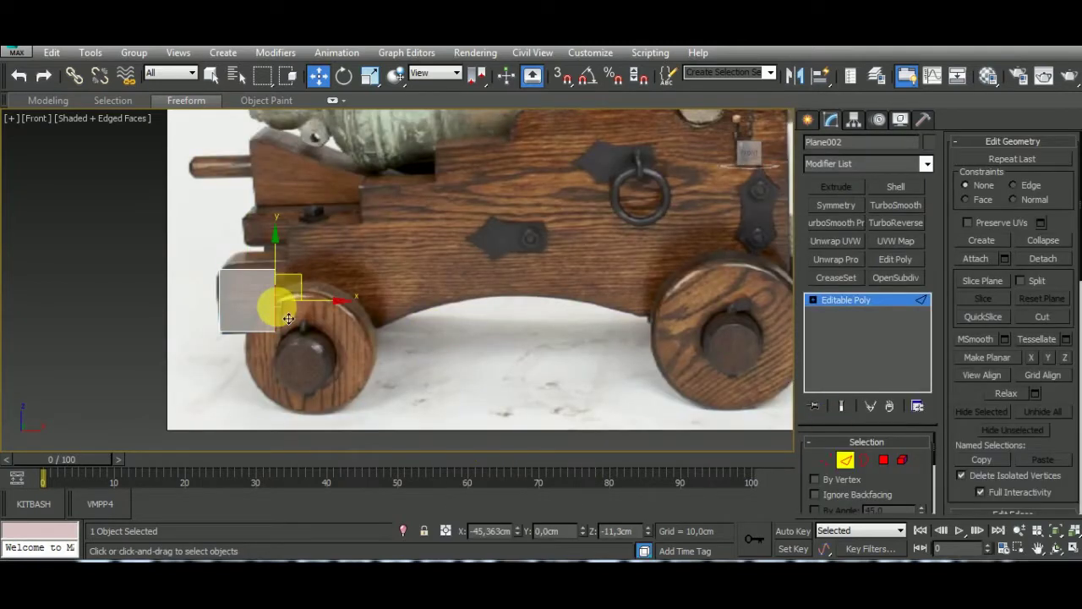
pyautogui.moveTo(289, 318); pyautogui.dragTo(767, 314)
pyautogui.moveTo(677, 362)
pyautogui.mouseDown(button='middle')
pyautogui.moveTo(564, 267)
pyautogui.moveTo(775, 300)
pyautogui.mouseUp(button='middle')
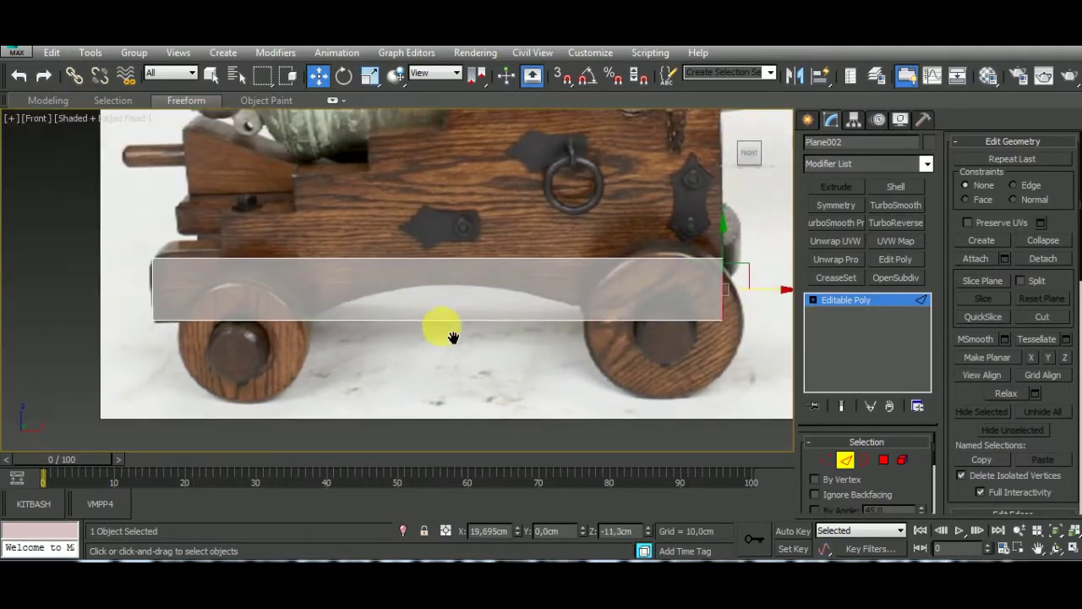
# Connect a vertical edge in the strip and extrude its top edge upward into the first tier.
pyautogui.click(330, 257)
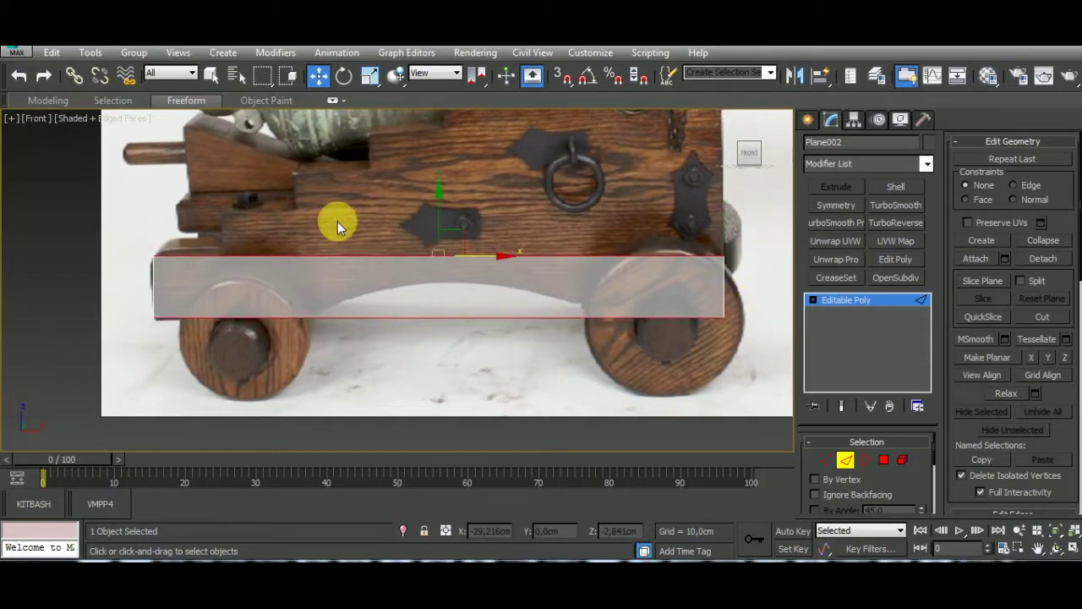
pyautogui.hotkey('ctrl', 'shift', 'e')
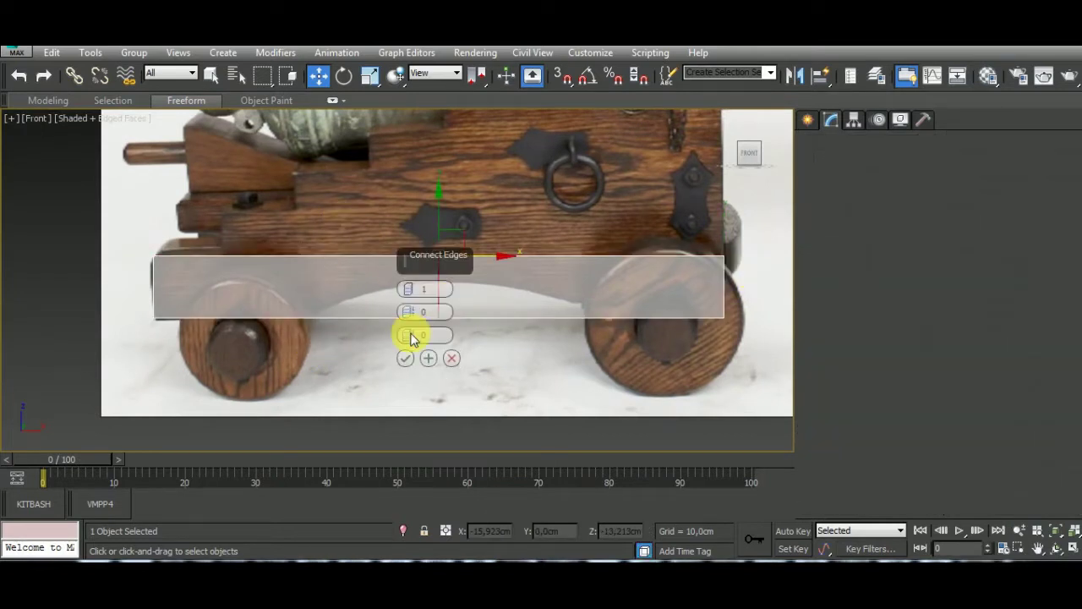
pyautogui.click(402, 356)
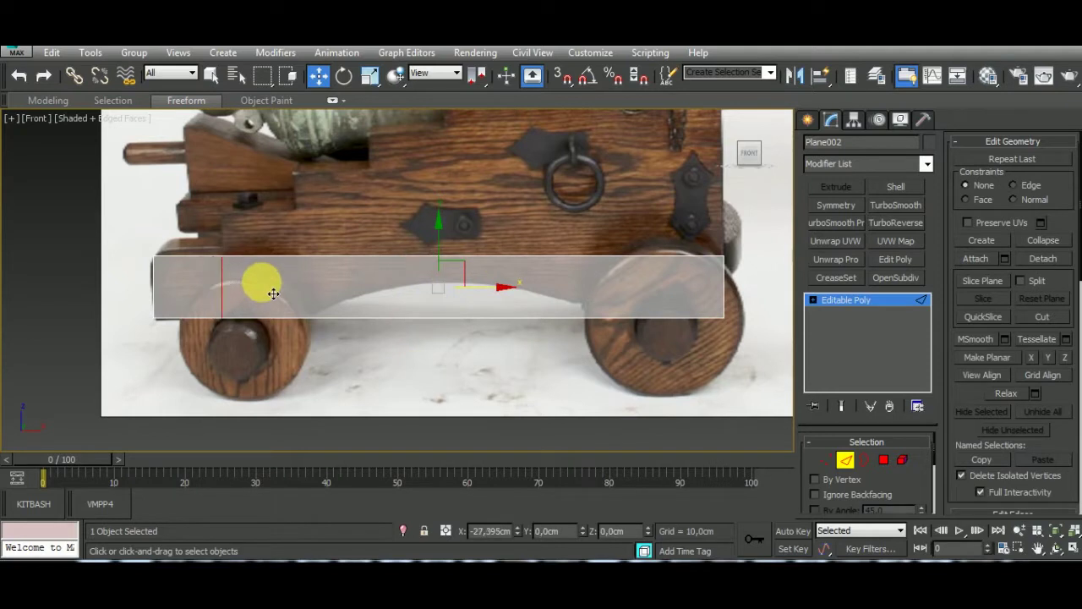
pyautogui.keyDown('shift'); pyautogui.moveTo(490, 242); pyautogui.dragTo(493, 194); pyautogui.keyUp('shift')
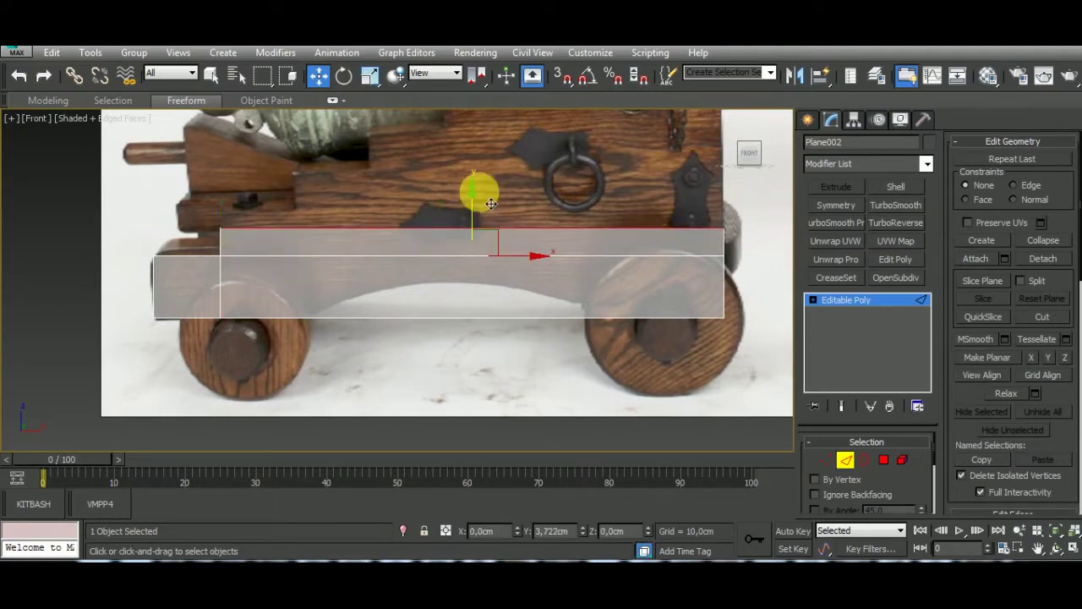
# Connect a second vertical edge, slide it left into a step, and extrude another row upward.
pyautogui.hotkey('alt', 'r')
pyautogui.hotkey('ctrl', 'shift', 'e')
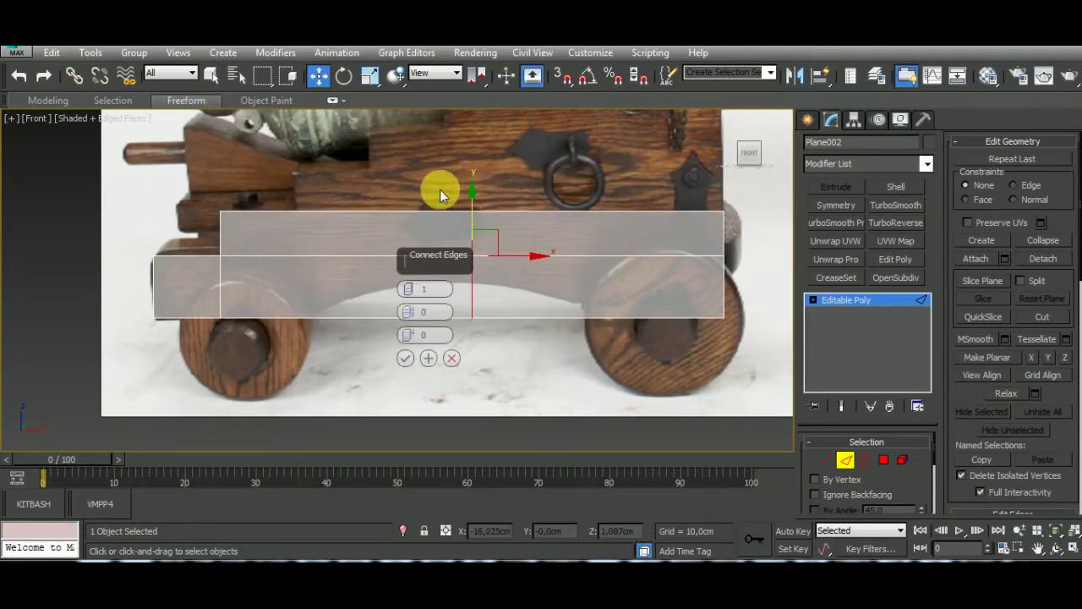
pyautogui.click(402, 357)
pyautogui.moveTo(530, 269)
pyautogui.mouseDown()
pyautogui.moveTo(362, 266)
pyautogui.moveTo(369, 230)
pyautogui.mouseUp()
pyautogui.click(474, 212)
pyautogui.keyDown('shift'); pyautogui.moveTo(508, 181); pyautogui.dragTo(524, 147); pyautogui.keyUp('shift')
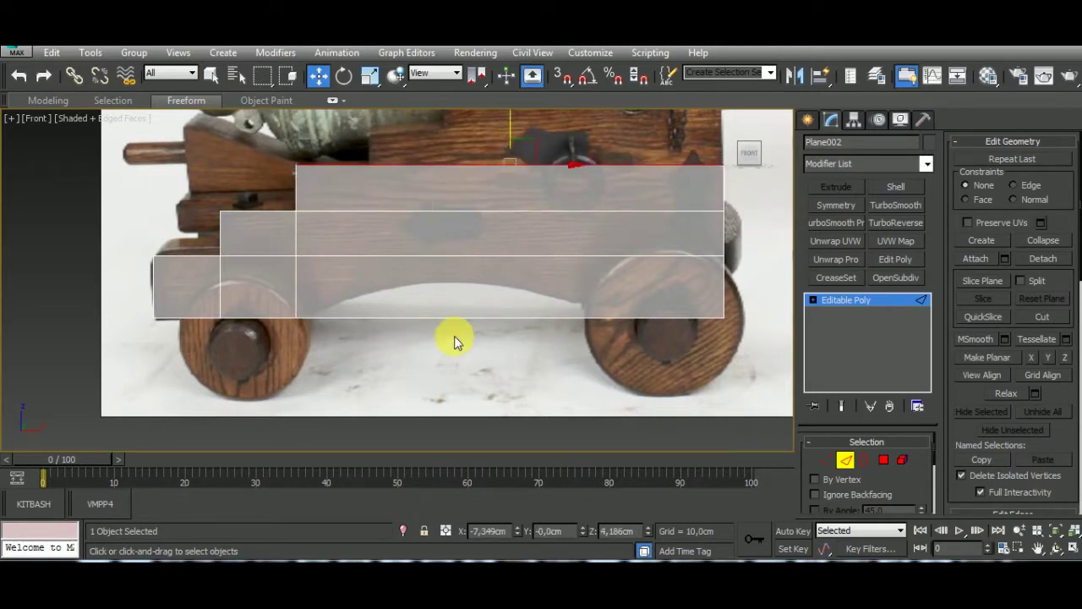
# Add a third vertical edge, slide it left, and extrude a further row toward the barrel.
pyautogui.moveTo(454, 340); pyautogui.dragTo(466, 141)
pyautogui.rightClick(466, 141)
pyautogui.click(460, 194)
pyautogui.click(405, 355)
pyautogui.moveTo(509, 281); pyautogui.dragTo(436, 230)
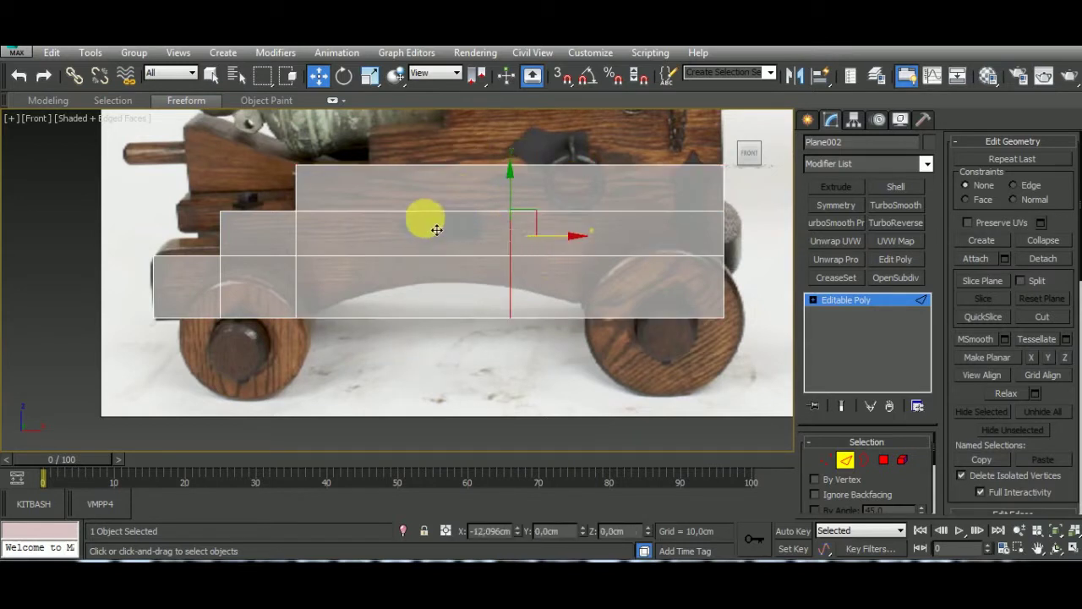
pyautogui.moveTo(425, 229)
pyautogui.mouseDown(button='middle')
pyautogui.moveTo(466, 423)
pyautogui.moveTo(489, 416)
pyautogui.mouseUp(button='middle')
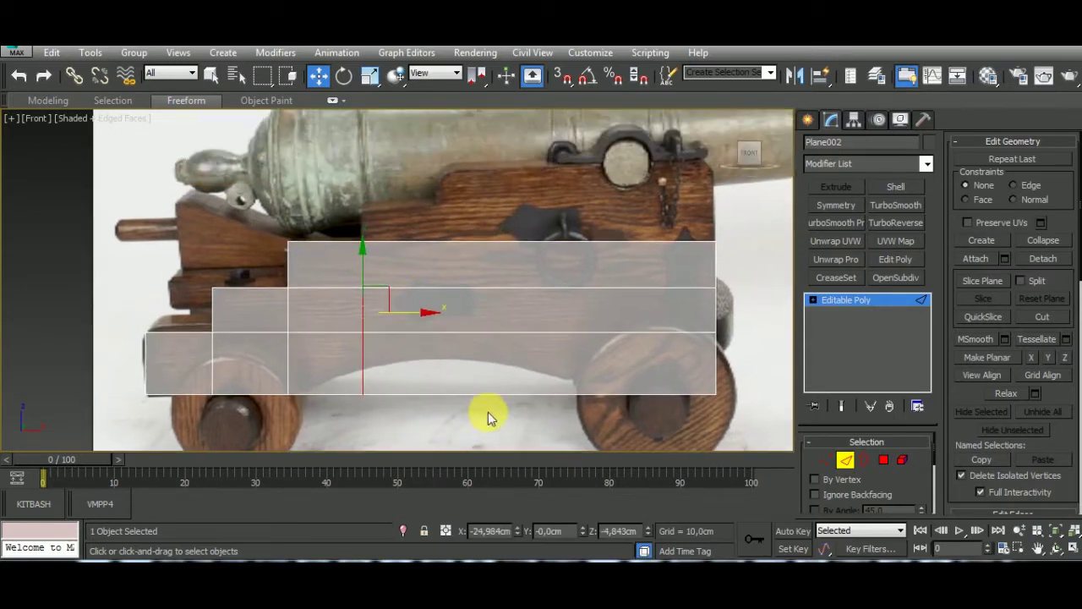
pyautogui.click(505, 245)
pyautogui.moveTo(536, 208)
pyautogui.mouseDown()
pyautogui.moveTo(552, 204)
pyautogui.moveTo(551, 170)
pyautogui.mouseUp()
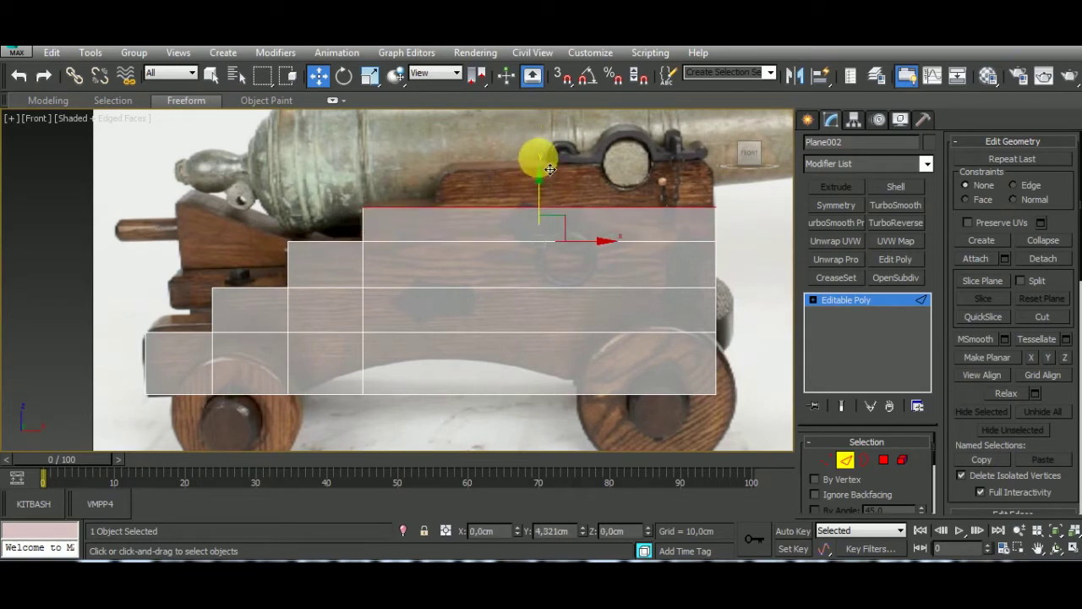
# Add a final vertical edge, slide it left, and extrude the top row up to the barrel cradle.
pyautogui.hotkey('alt', 'r')
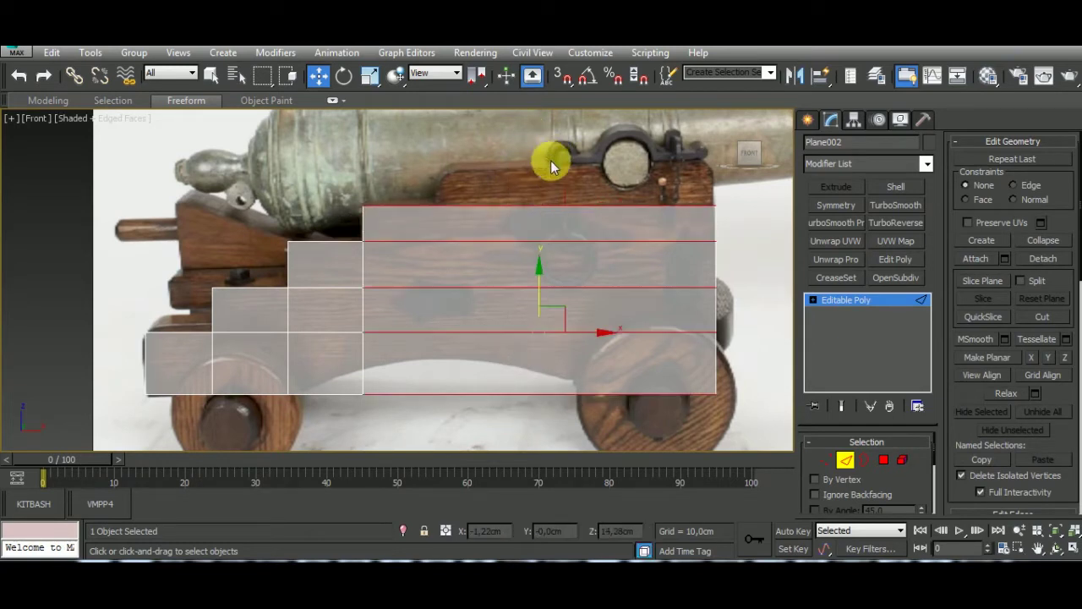
pyautogui.hotkey('ctrl', 'shift', 'e')
pyautogui.click(405, 358)
pyautogui.moveTo(592, 287); pyautogui.dragTo(500, 301)
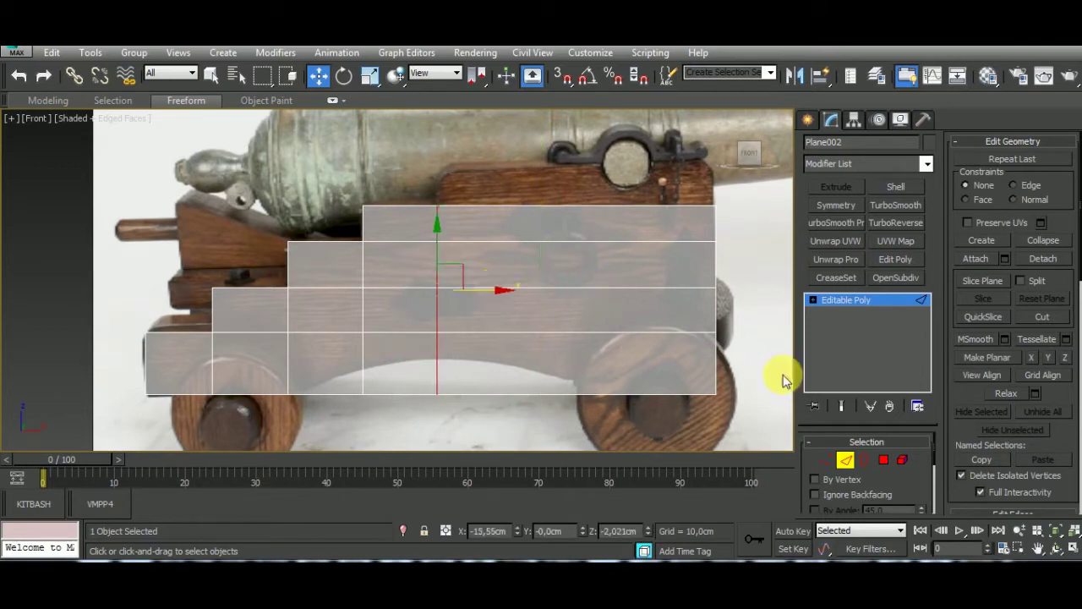
pyautogui.click(588, 207)
pyautogui.keyDown('shift'); pyautogui.moveTo(572, 169); pyautogui.dragTo(585, 138); pyautogui.keyUp('shift')
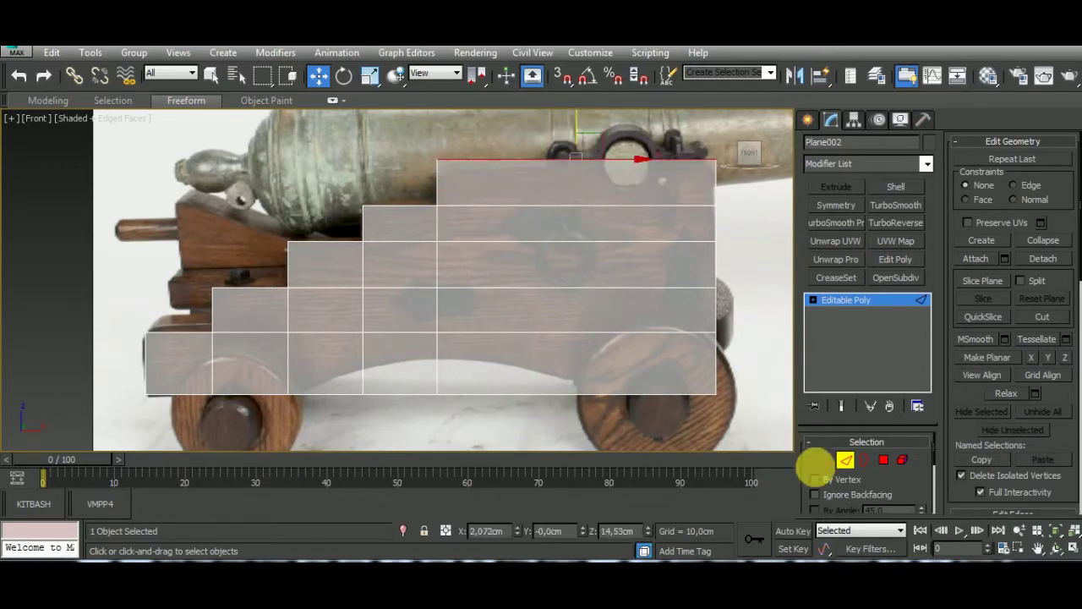
# Raise the upper step's top vertices slightly in Vertex mode.
pyautogui.click(826, 461)
pyautogui.click(440, 203)
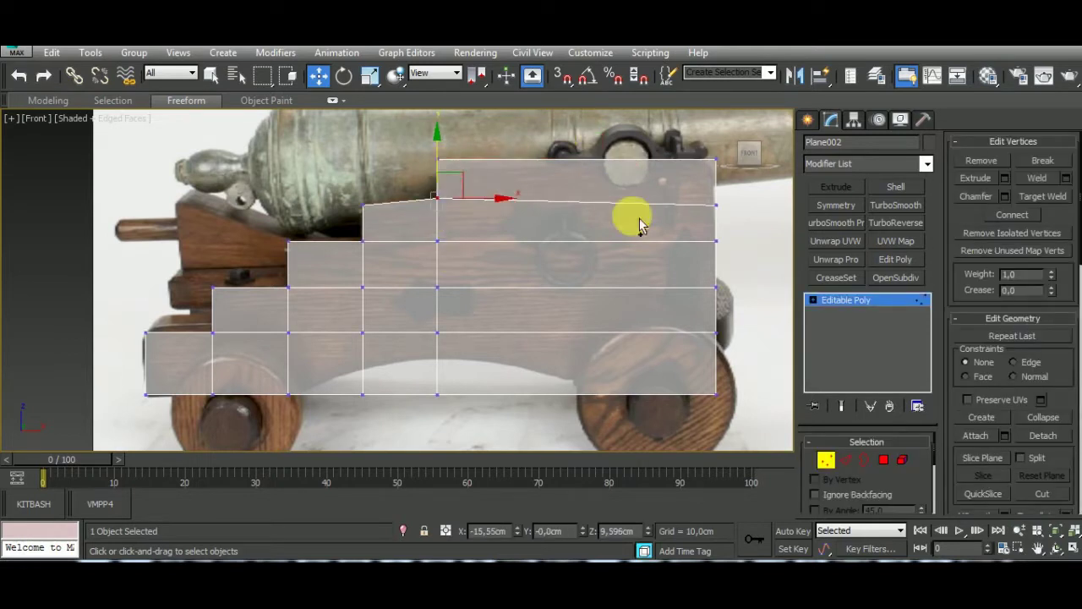
pyautogui.hotkey('ctrl', 'z')
pyautogui.keyDown('ctrl'); pyautogui.click(716, 205); pyautogui.keyUp('ctrl')
pyautogui.moveTo(587, 179); pyautogui.dragTo(580, 169)
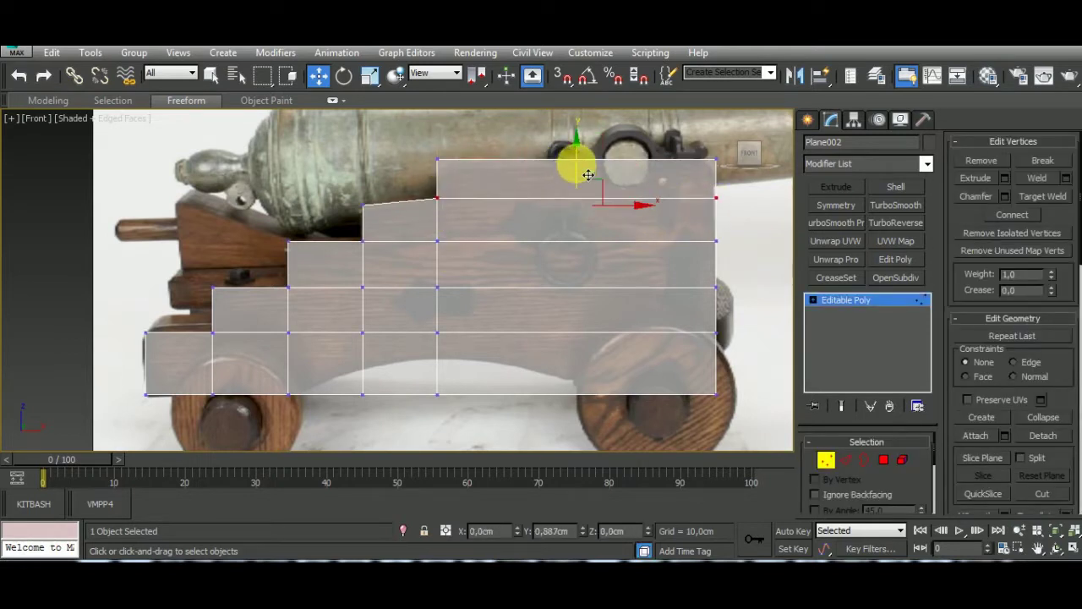
pyautogui.scroll(-2, 495, 278)
pyautogui.scroll(-2, 511, 283)
pyautogui.moveTo(474, 394); pyautogui.dragTo(452, 334, button='middle')
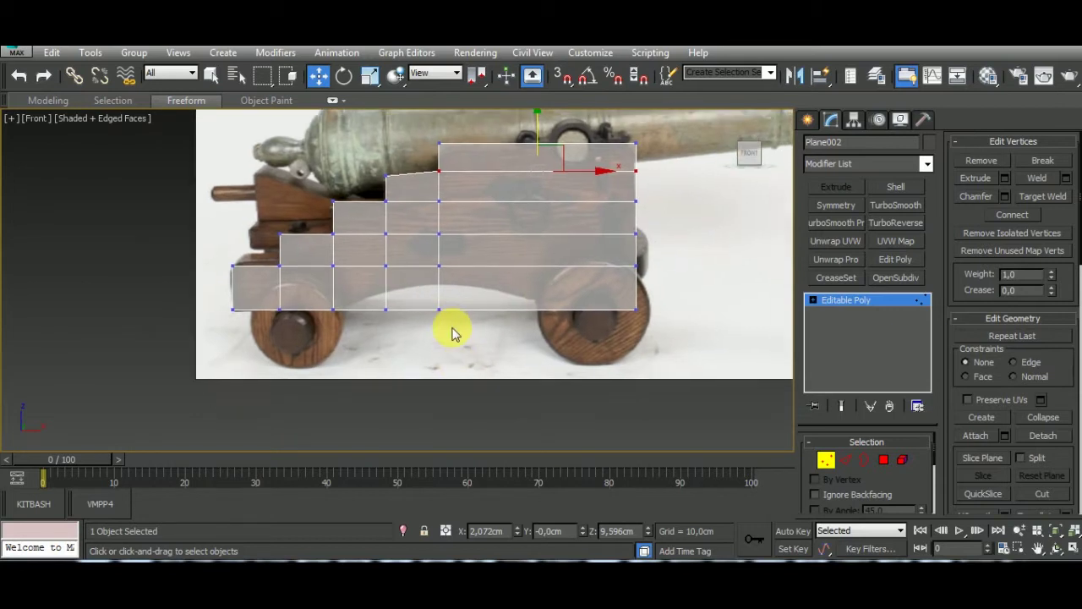
# Connect the front section's edge ring with two vertical edges and slide them left.
pyautogui.click(846, 459)
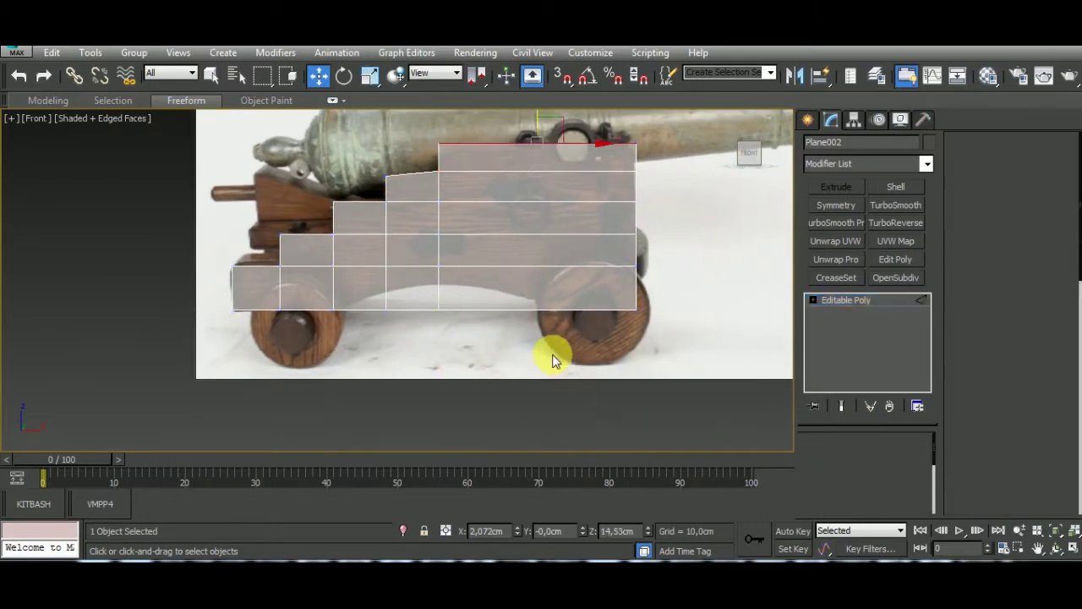
pyautogui.click(507, 234)
pyautogui.hotkey('ctrl', 'shift', 'e')
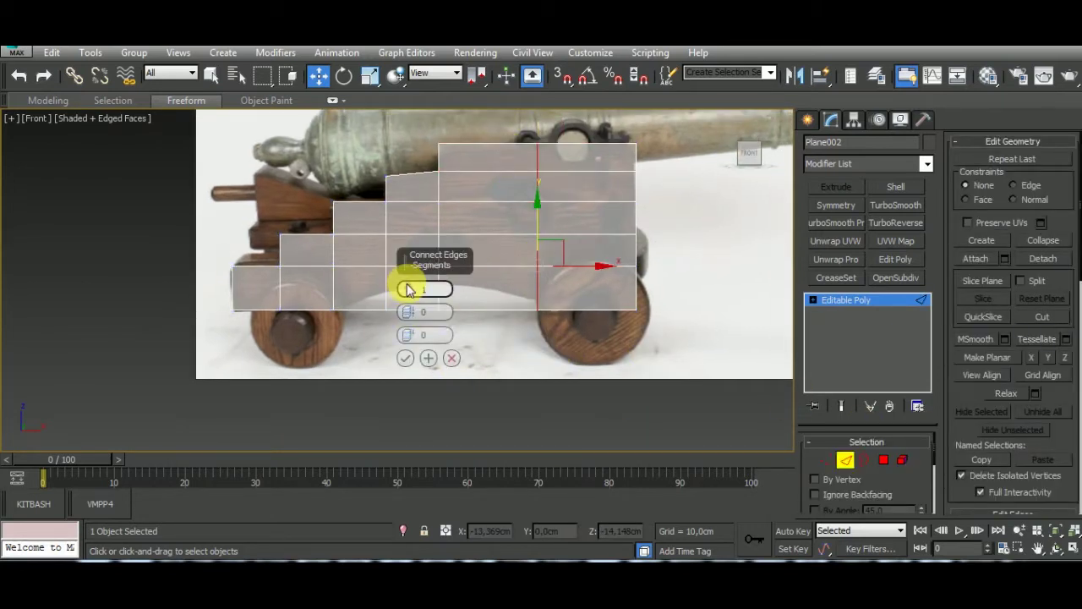
pyautogui.moveTo(407, 290); pyautogui.dragTo(409, 284)
pyautogui.moveTo(416, 338)
pyautogui.mouseDown()
pyautogui.moveTo(453, 164)
pyautogui.moveTo(453, 228)
pyautogui.mouseUp()
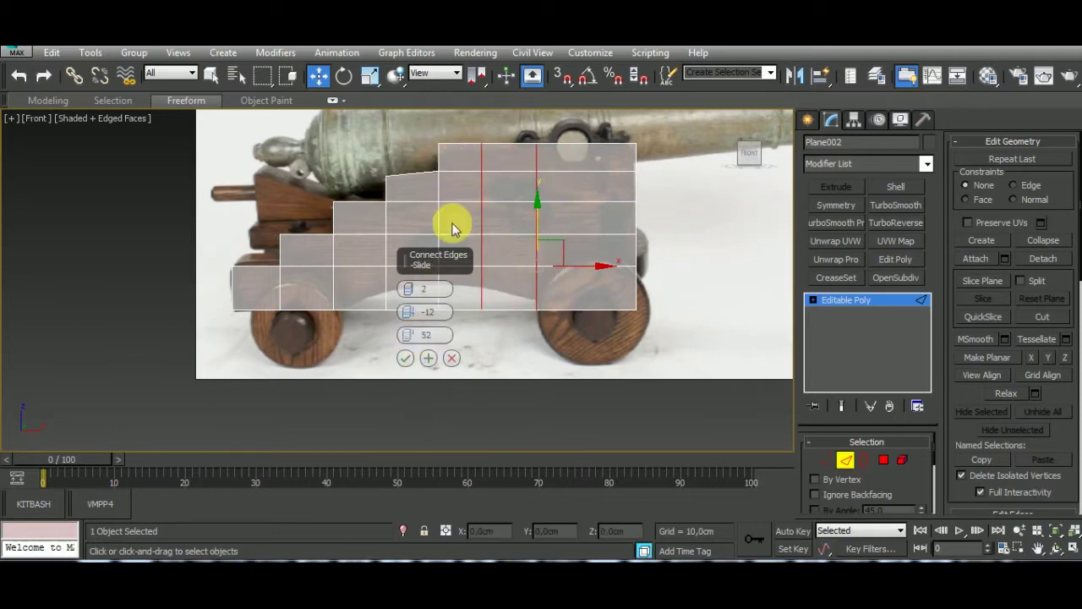
pyautogui.click(406, 360)
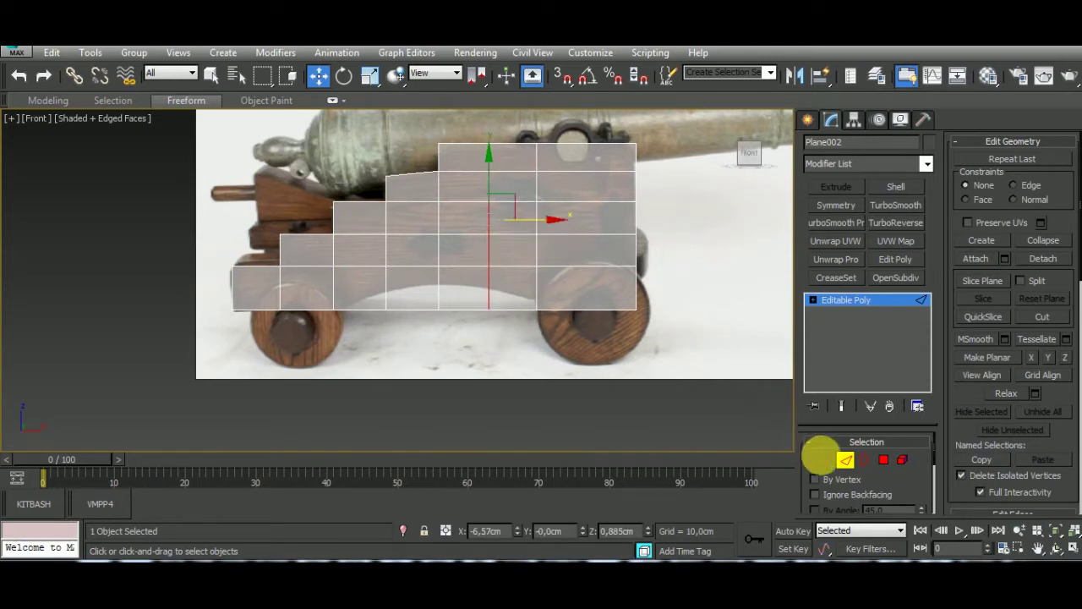
pyautogui.click(826, 459)
pyautogui.click(386, 309)
pyautogui.moveTo(401, 317); pyautogui.dragTo(382, 300)
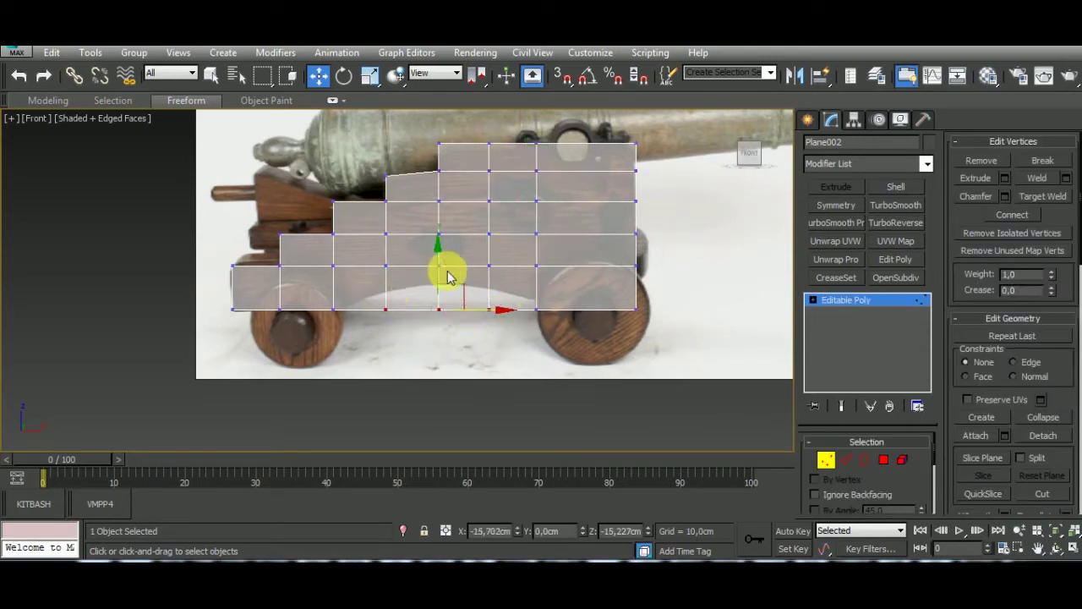
pyautogui.moveTo(454, 275); pyautogui.dragTo(455, 258)
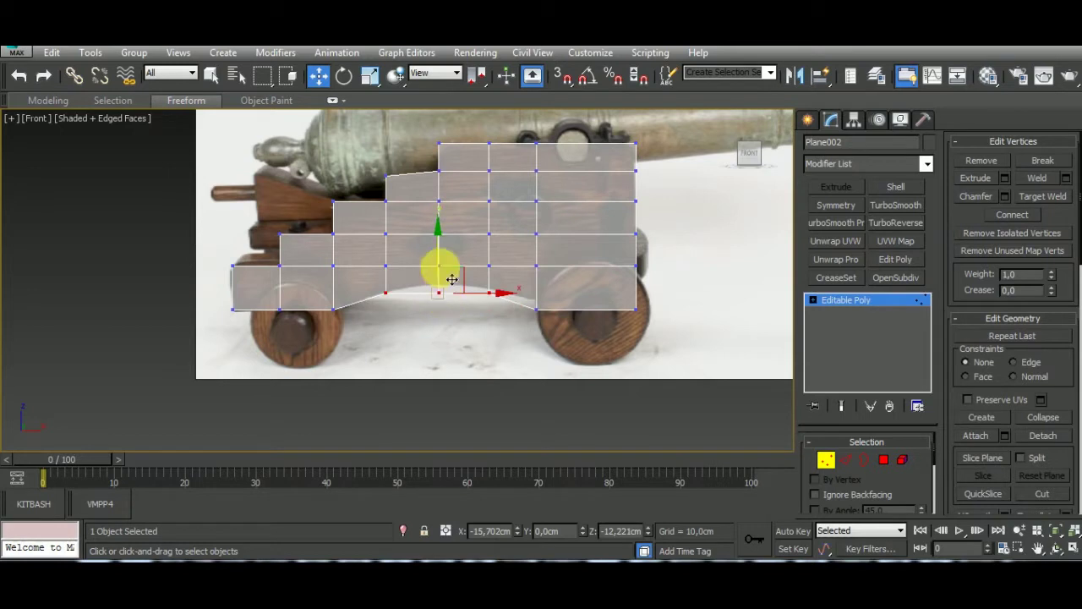
pyautogui.moveTo(438, 294); pyautogui.dragTo(439, 287)
pyautogui.scroll(-2, 549, 320)
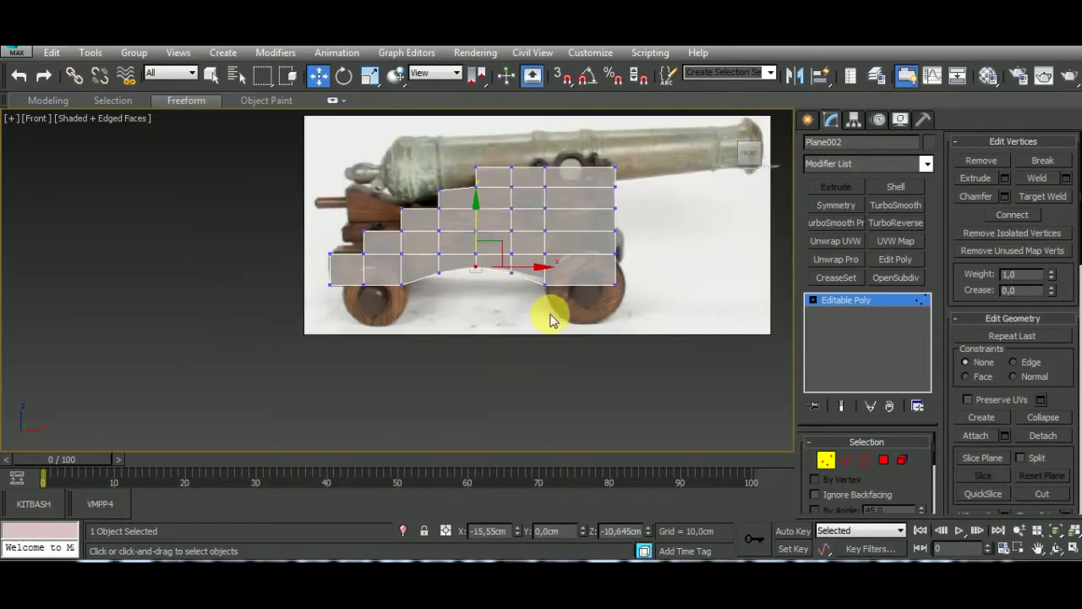
pyautogui.moveTo(524, 338); pyautogui.dragTo(542, 366, button='middle')
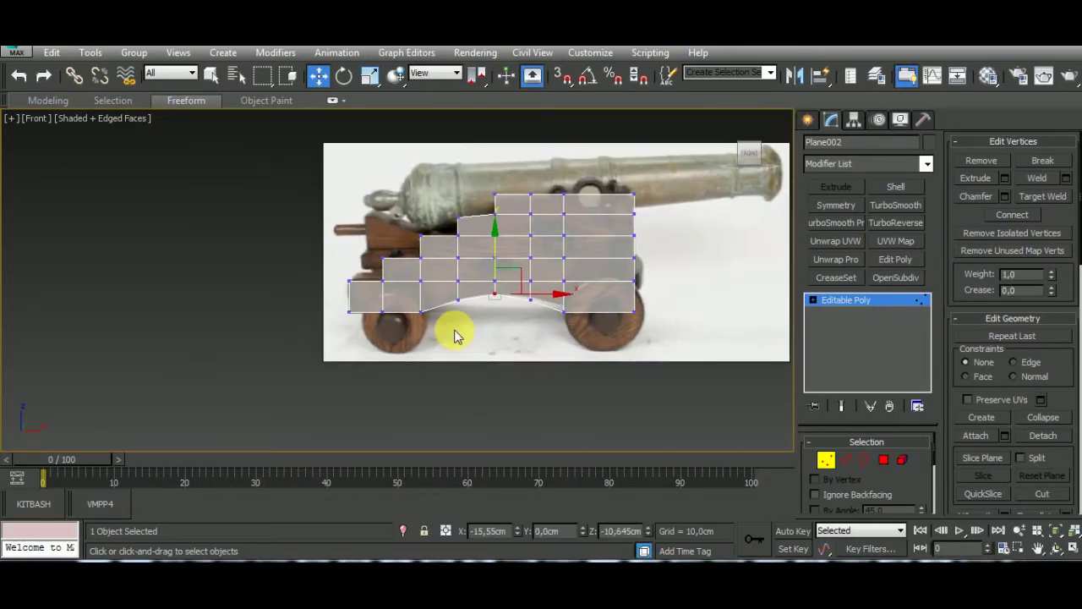
pyautogui.moveTo(614, 372); pyautogui.dragTo(617, 367, button='middle')
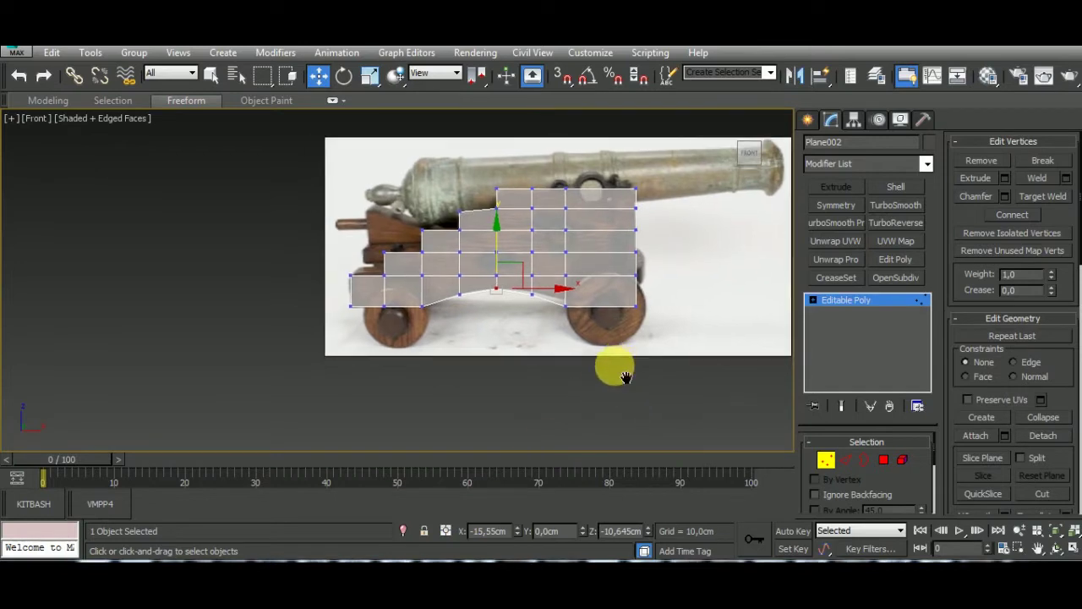
# Extrude the panel's open border outward to give the side panel depth.
pyautogui.click(862, 464)
pyautogui.click(630, 309)
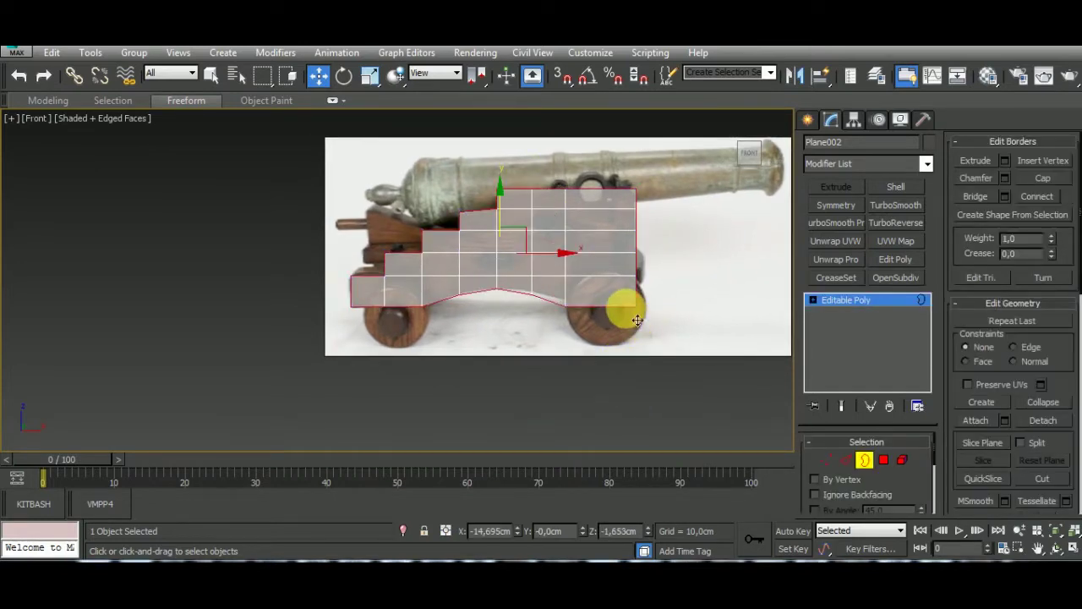
pyautogui.keyDown('alt'); pyautogui.moveTo(624, 304); pyautogui.dragTo(679, 414, button='middle'); pyautogui.keyUp('alt')
pyautogui.keyDown('shift'); pyautogui.moveTo(470, 251); pyautogui.dragTo(440, 232); pyautogui.keyUp('shift')
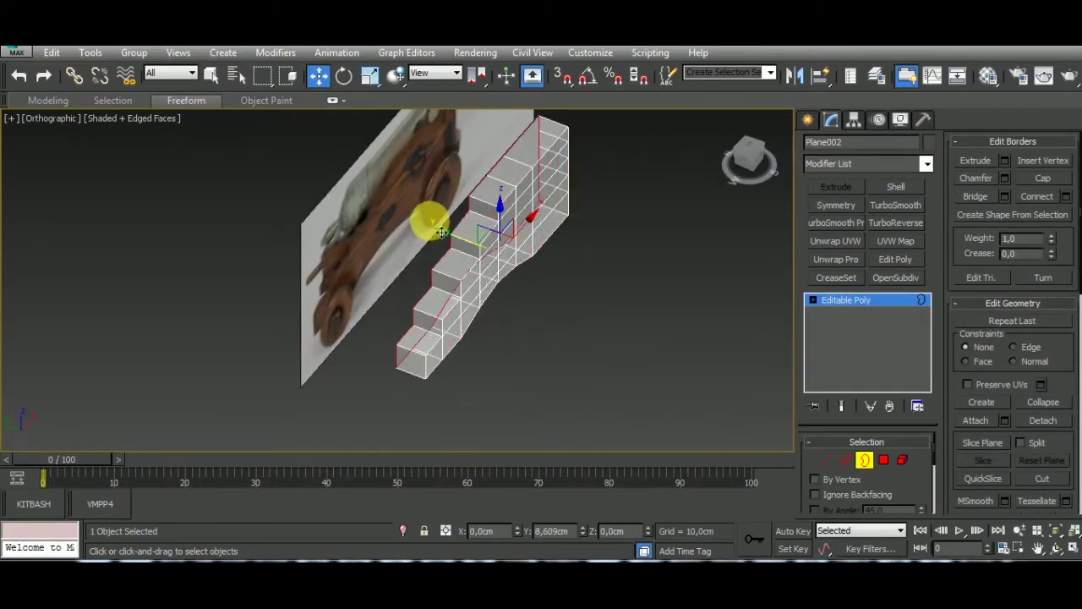
pyautogui.moveTo(440, 232)
pyautogui.keyDown('alt'); pyautogui.mouseDown(button='middle')
pyautogui.moveTo(485, 285)
pyautogui.moveTo(500, 357)
pyautogui.moveTo(524, 376)
pyautogui.mouseUp(button='middle'); pyautogui.keyUp('alt')
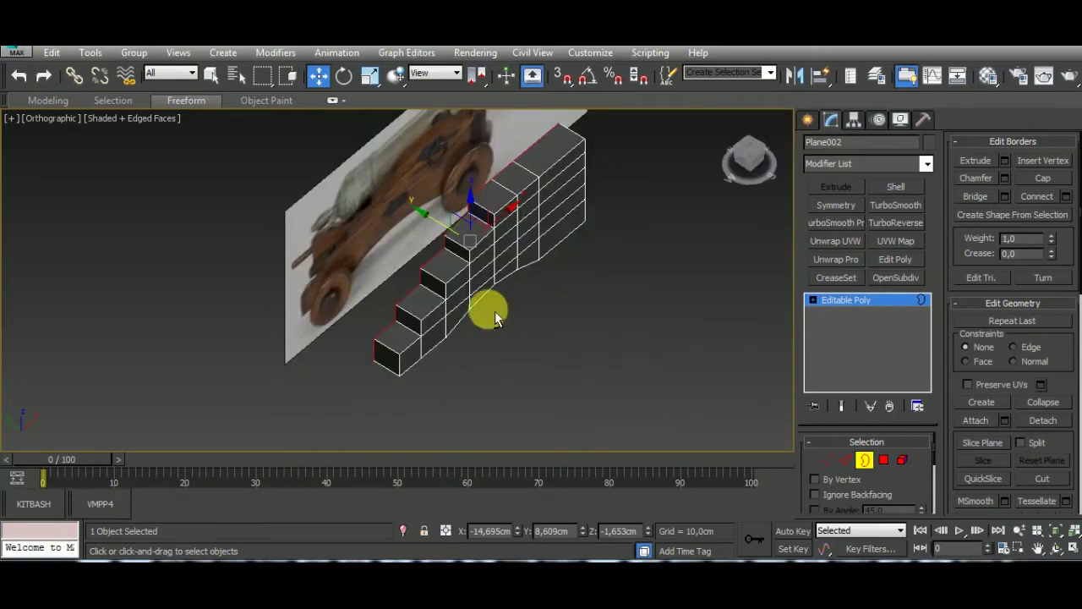
pyautogui.moveTo(495, 317)
pyautogui.keyDown('alt'); pyautogui.mouseDown(button='middle')
pyautogui.moveTo(423, 217)
pyautogui.moveTo(398, 205)
pyautogui.moveTo(234, 300)
pyautogui.moveTo(292, 314)
pyautogui.moveTo(566, 302)
pyautogui.moveTo(581, 280)
pyautogui.mouseUp(button='middle'); pyautogui.keyUp('alt')
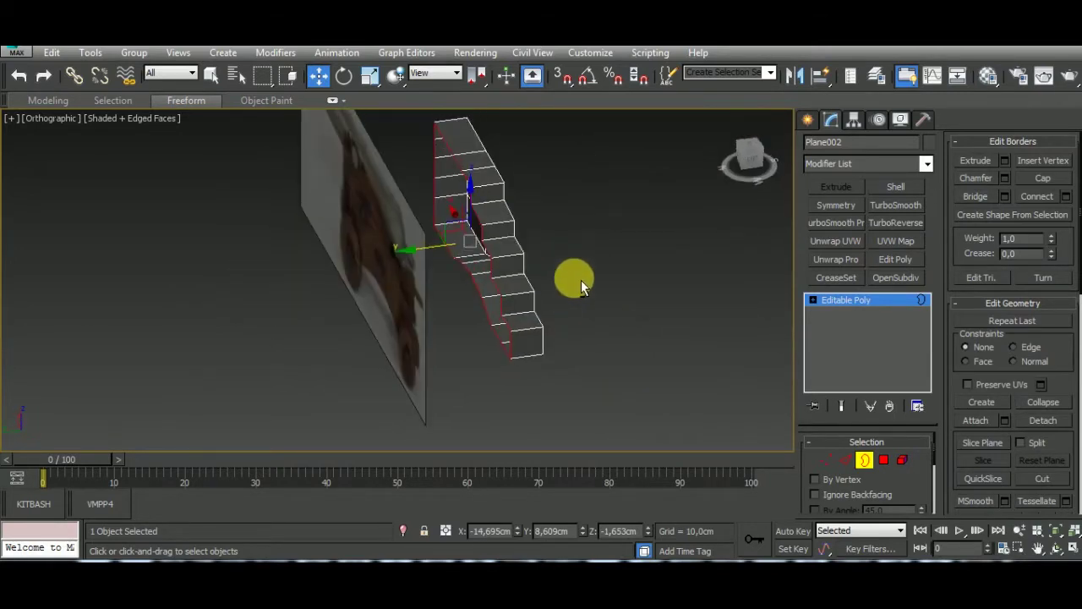
# Isolate the side panel and select its remaining open border.
pyautogui.click(846, 460)
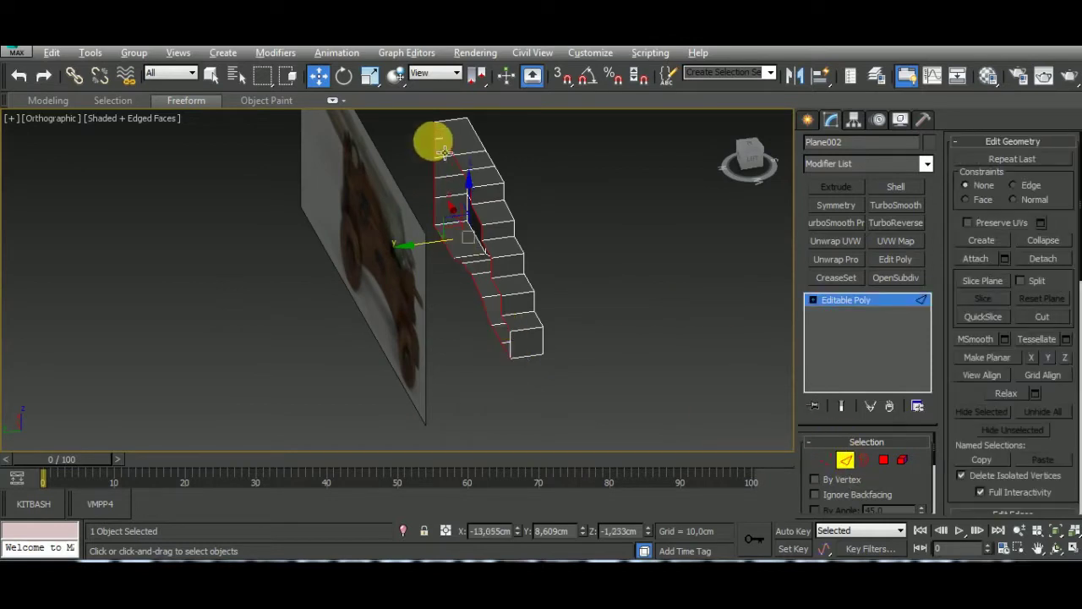
pyautogui.doubleClick(431, 131)
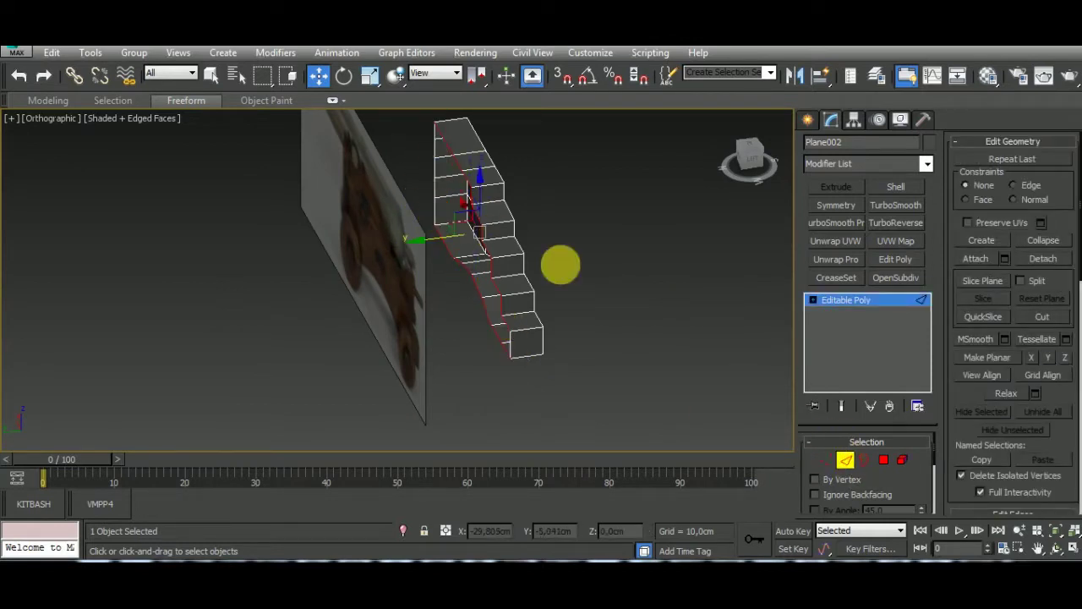
pyautogui.click(1019, 142)
pyautogui.moveTo(761, 258)
pyautogui.keyDown('alt'); pyautogui.mouseDown(button='middle')
pyautogui.moveTo(634, 256)
pyautogui.moveTo(702, 359)
pyautogui.mouseUp(button='middle'); pyautogui.keyUp('alt')
pyautogui.click(403, 531)
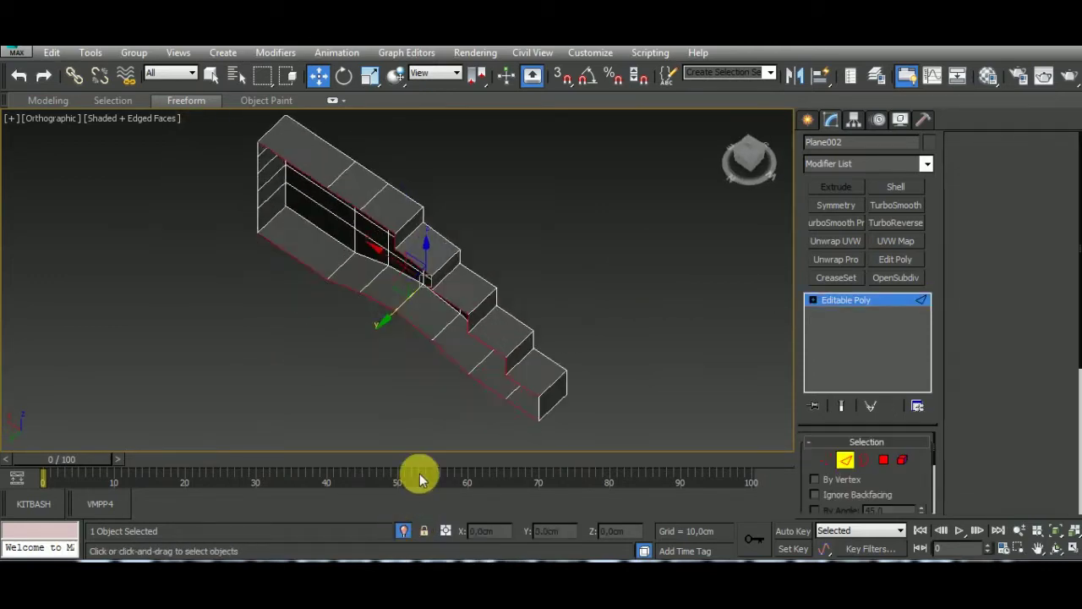
pyautogui.moveTo(432, 406)
pyautogui.keyDown('alt'); pyautogui.mouseDown(button='middle')
pyautogui.moveTo(573, 283)
pyautogui.moveTo(554, 330)
pyautogui.moveTo(551, 297)
pyautogui.moveTo(508, 313)
pyautogui.moveTo(536, 321)
pyautogui.mouseUp(button='middle'); pyautogui.keyUp('alt')
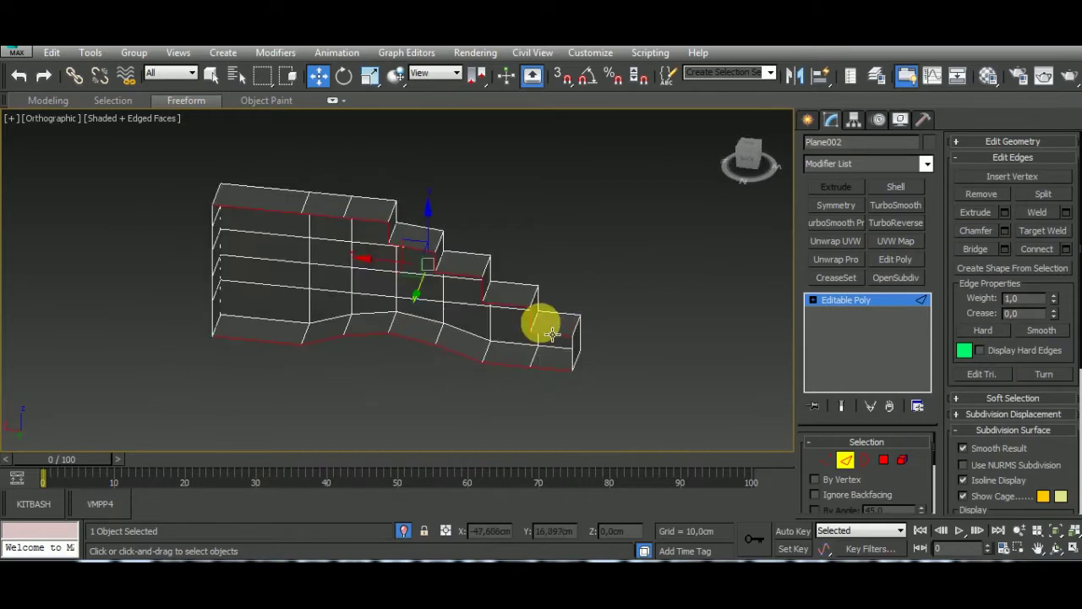
pyautogui.click(864, 459)
pyautogui.click(532, 346)
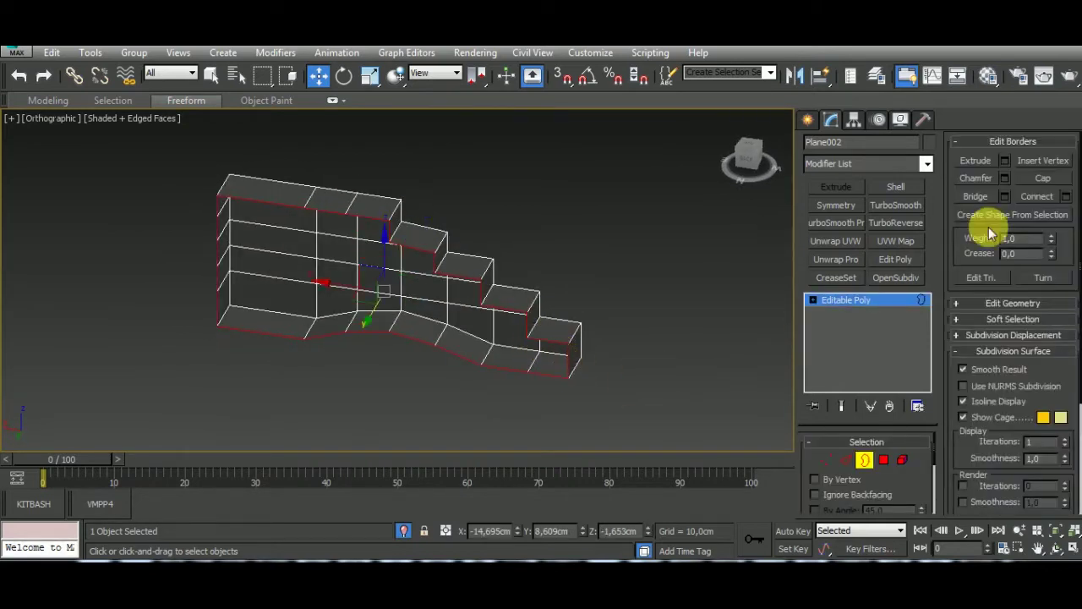
# Cap the open side and connect the first step's top and bottom vertices with an edge.
pyautogui.click(1044, 179)
pyautogui.click(827, 459)
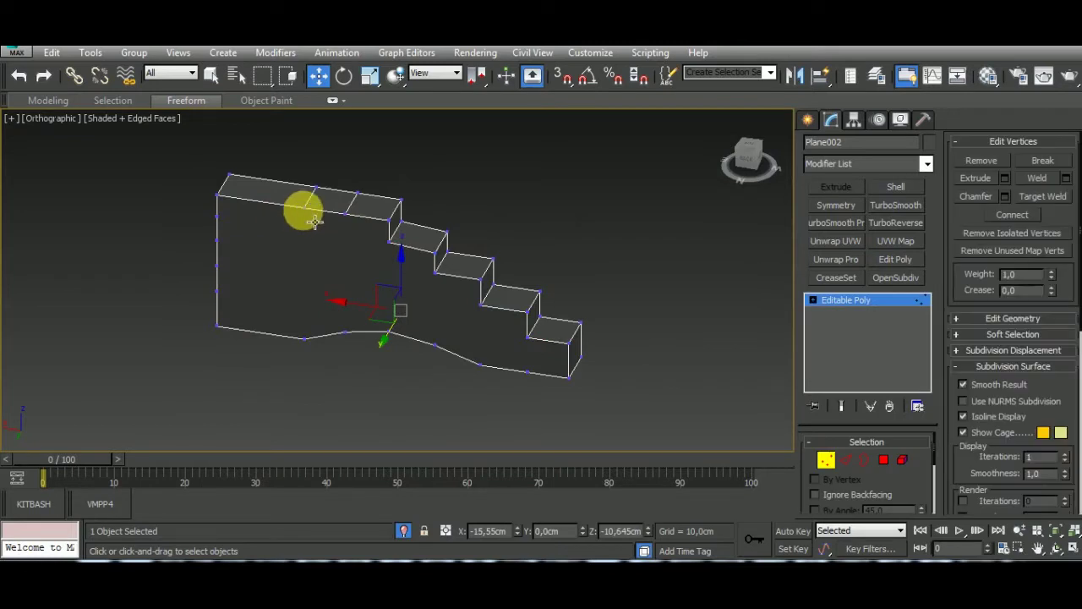
pyautogui.click(304, 202)
pyautogui.keyDown('ctrl'); pyautogui.click(303, 338); pyautogui.keyUp('ctrl')
pyautogui.moveTo(374, 389)
pyautogui.keyDown('alt'); pyautogui.mouseDown(button='middle')
pyautogui.moveTo(483, 295)
pyautogui.moveTo(483, 330)
pyautogui.mouseUp(button='middle'); pyautogui.keyUp('alt')
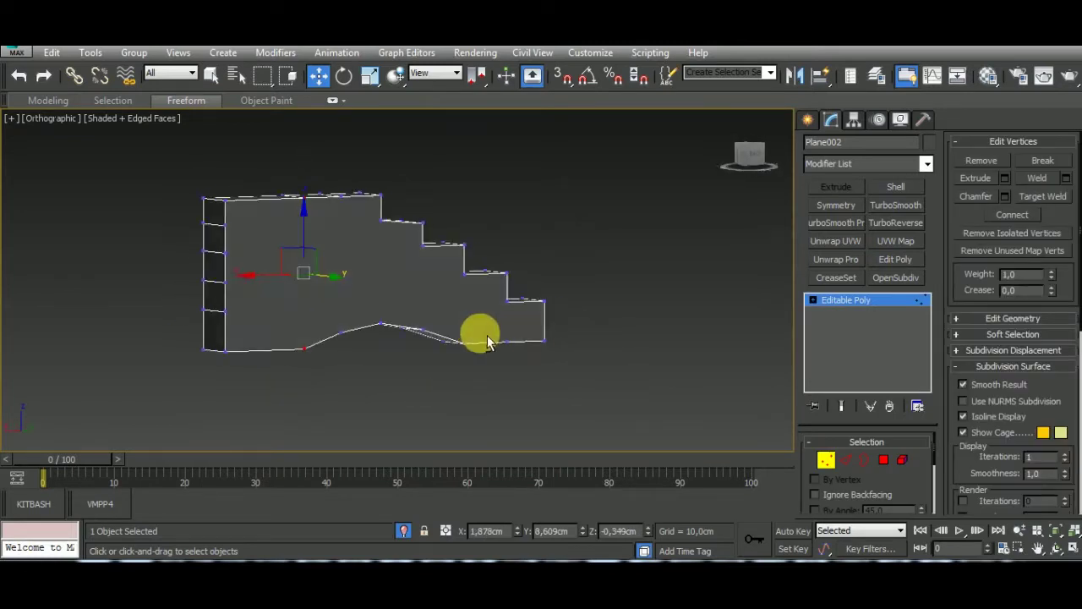
pyautogui.rightClick(438, 355)
pyautogui.click(409, 414)
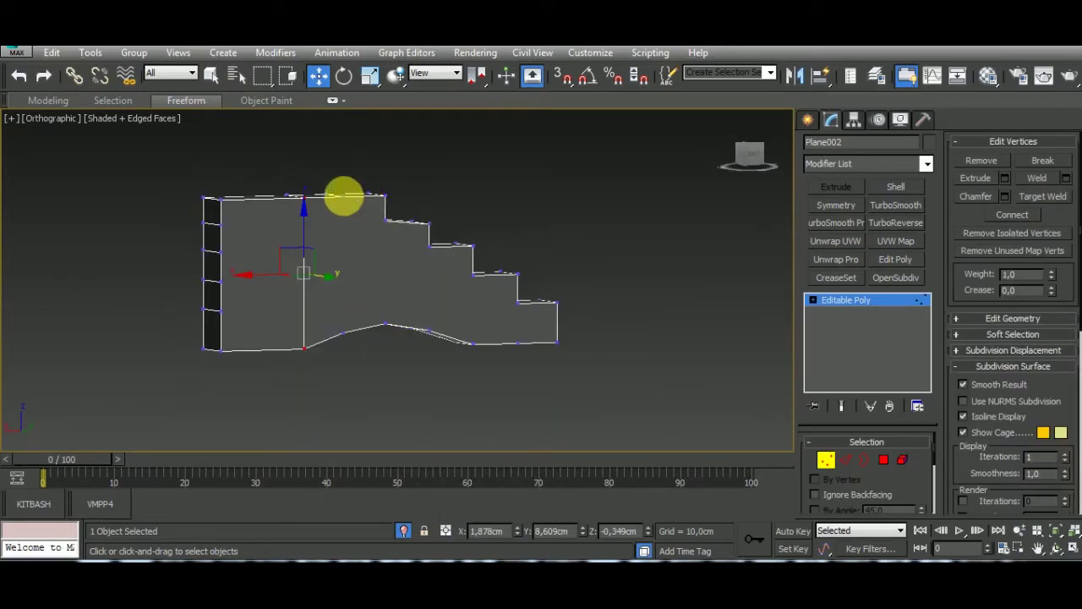
# Select the second step's top and bottom vertex pair and angle the view on the panel.
pyautogui.click(343, 196)
pyautogui.keyDown('ctrl'); pyautogui.click(343, 332); pyautogui.keyUp('ctrl')
pyautogui.press('e')
pyautogui.rightClick(424, 389)
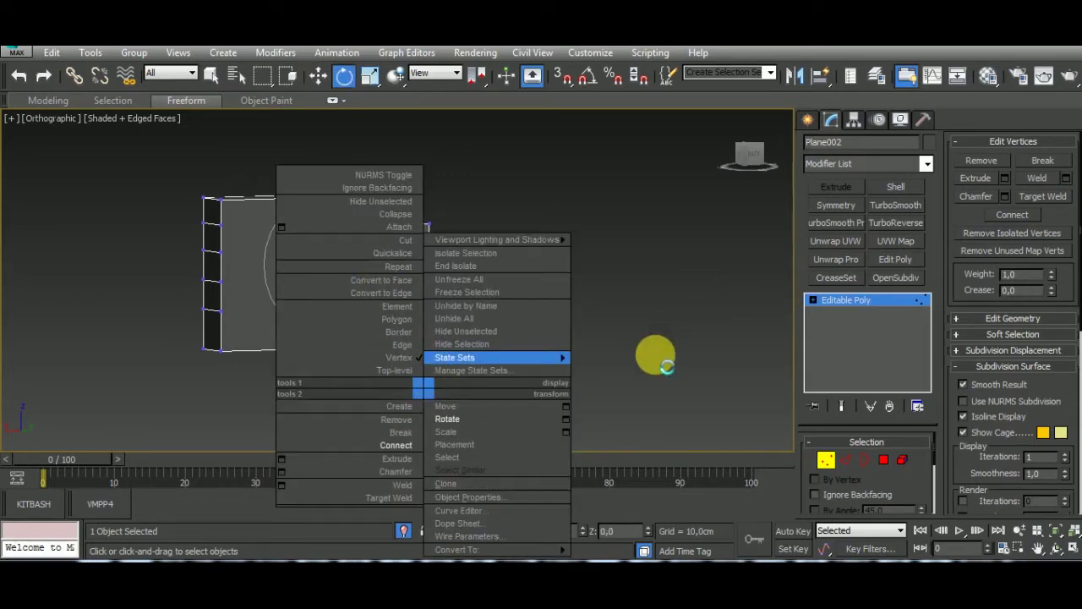
pyautogui.click(657, 338)
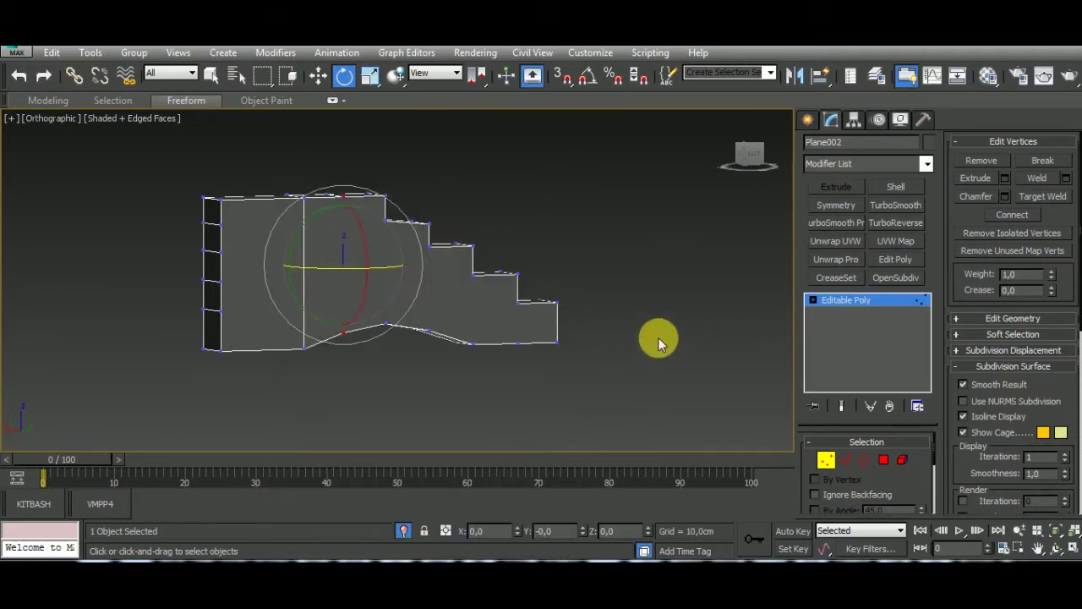
pyautogui.keyDown('alt'); pyautogui.moveTo(657, 339); pyautogui.dragTo(809, 374, button='middle'); pyautogui.keyUp('alt')
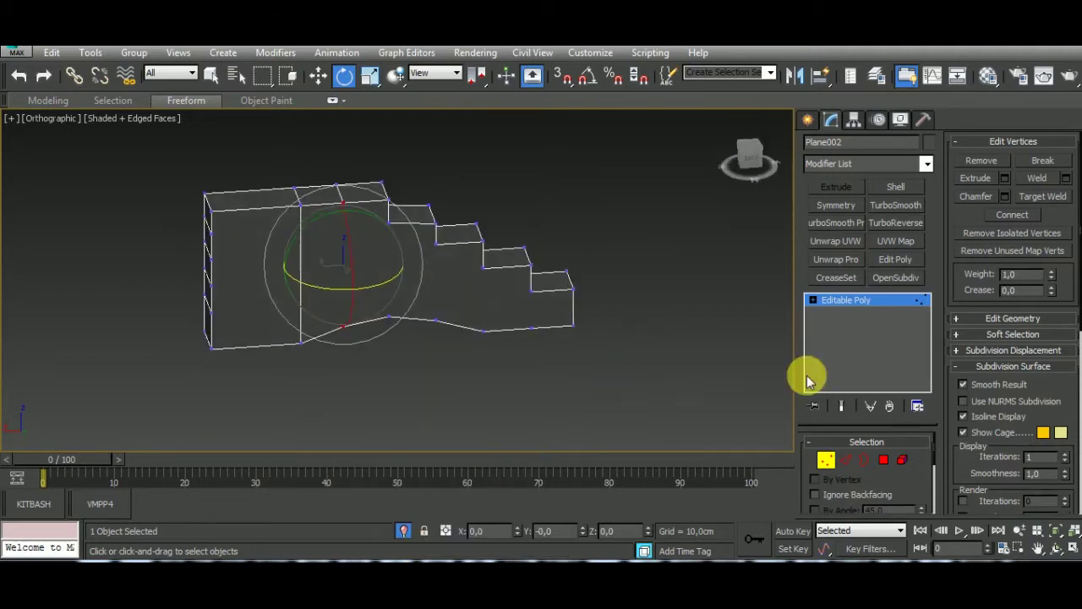
pyautogui.click(317, 77)
# Connect the remaining step corners' vertex pairs with vertical edges.
pyautogui.moveTo(380, 192); pyautogui.dragTo(393, 330)
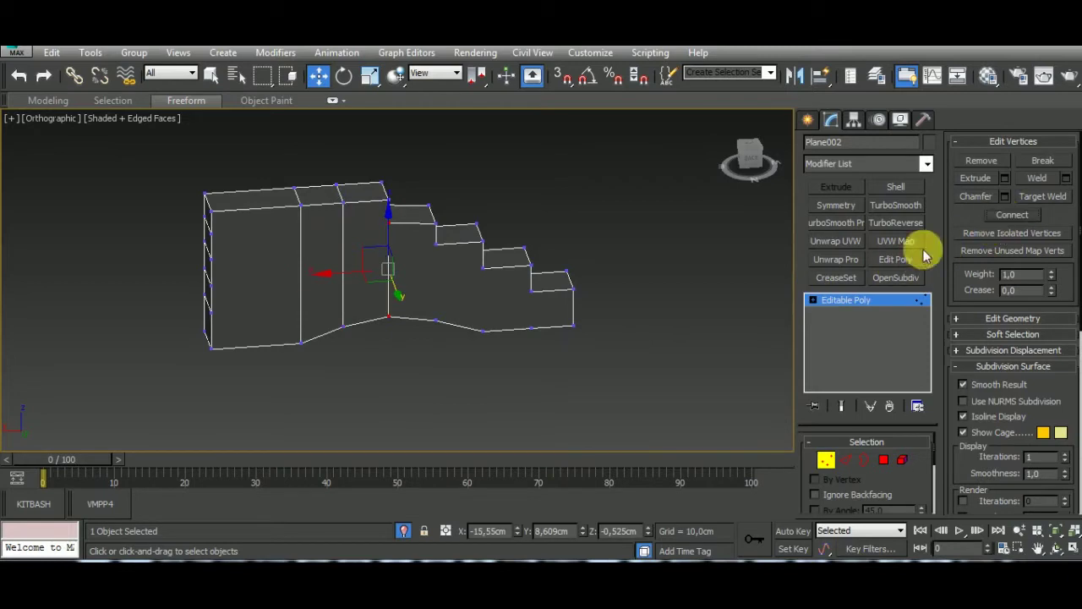
pyautogui.moveTo(453, 193); pyautogui.dragTo(423, 331)
pyautogui.click(1010, 214)
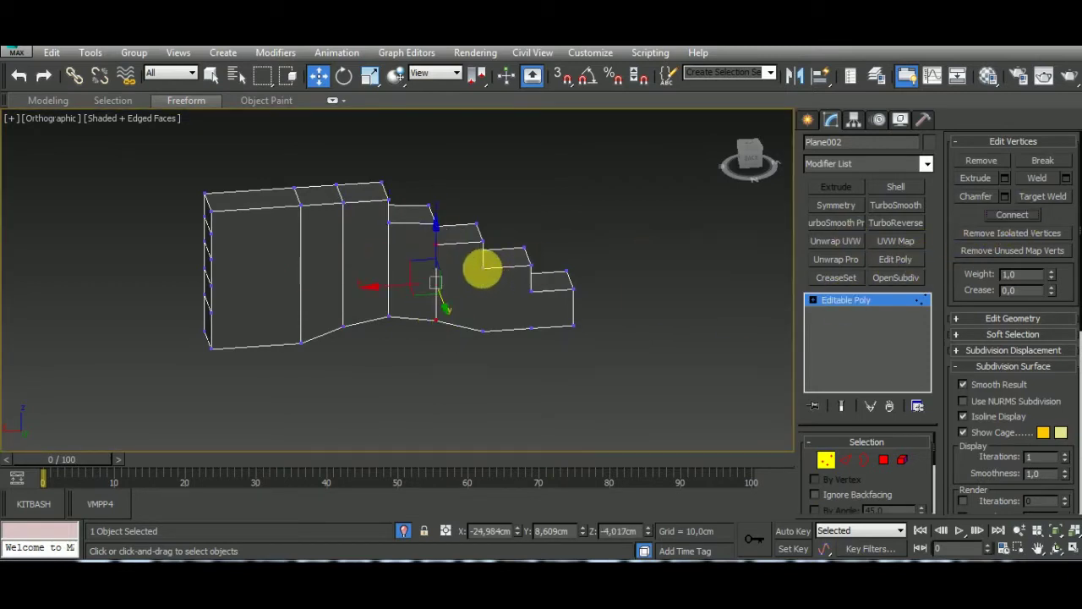
pyautogui.moveTo(482, 269); pyautogui.dragTo(483, 331)
pyautogui.click(1008, 218)
pyautogui.moveTo(527, 295); pyautogui.dragTo(530, 336)
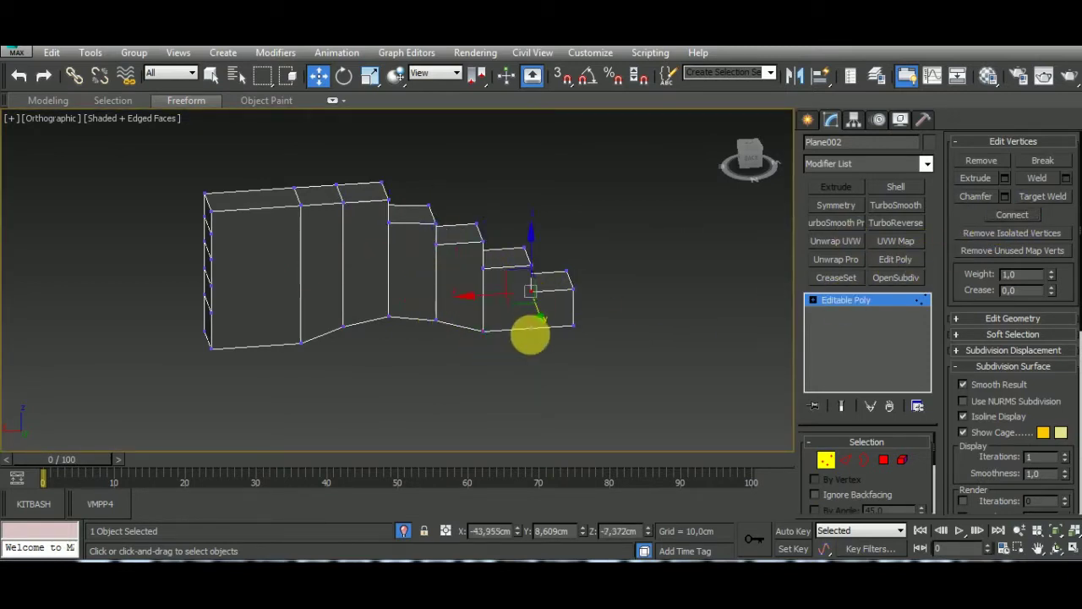
pyautogui.click(1002, 217)
pyautogui.moveTo(662, 285)
pyautogui.keyDown('alt'); pyautogui.mouseDown(button='middle')
pyautogui.moveTo(496, 302)
pyautogui.moveTo(630, 302)
pyautogui.moveTo(599, 285)
pyautogui.moveTo(532, 189)
pyautogui.moveTo(546, 338)
pyautogui.moveTo(725, 434)
pyautogui.moveTo(633, 326)
pyautogui.moveTo(567, 354)
pyautogui.mouseUp(button='middle'); pyautogui.keyUp('alt')
# Select the top front corner and lowest step corner edges of the panel.
pyautogui.click(825, 459)
pyautogui.press('2')
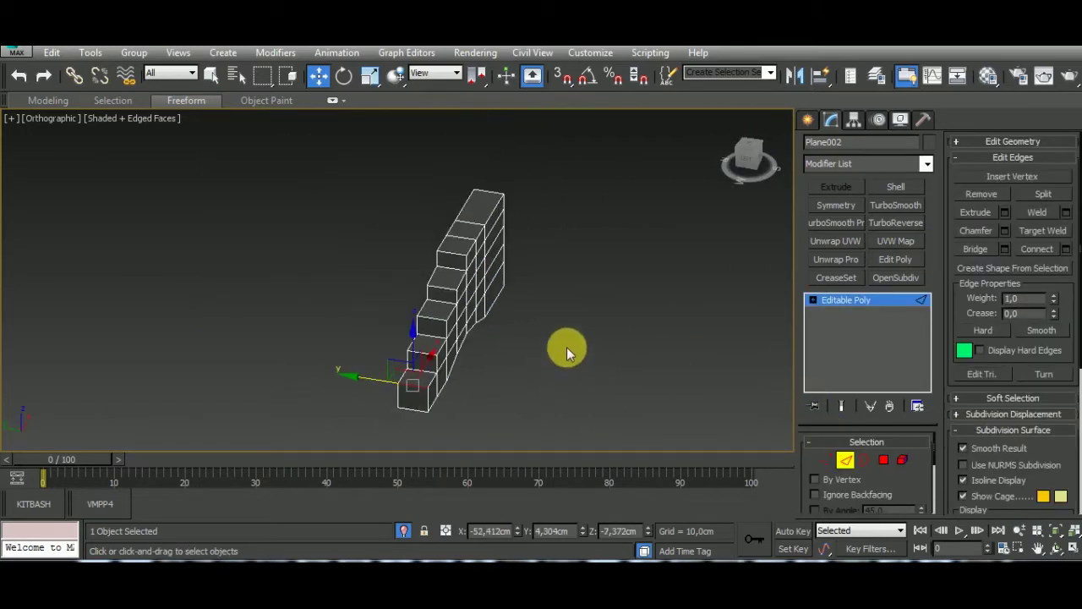
pyautogui.moveTo(513, 411)
pyautogui.keyDown('alt'); pyautogui.mouseDown(button='middle')
pyautogui.moveTo(454, 375)
pyautogui.moveTo(541, 300)
pyautogui.mouseUp(button='middle'); pyautogui.keyUp('alt')
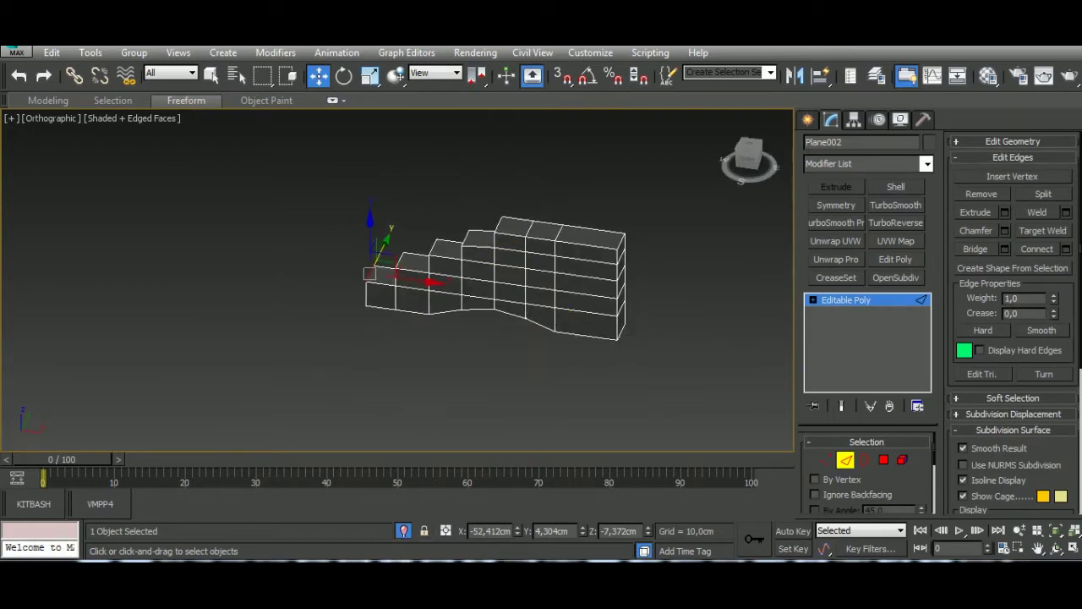
pyautogui.click(511, 237)
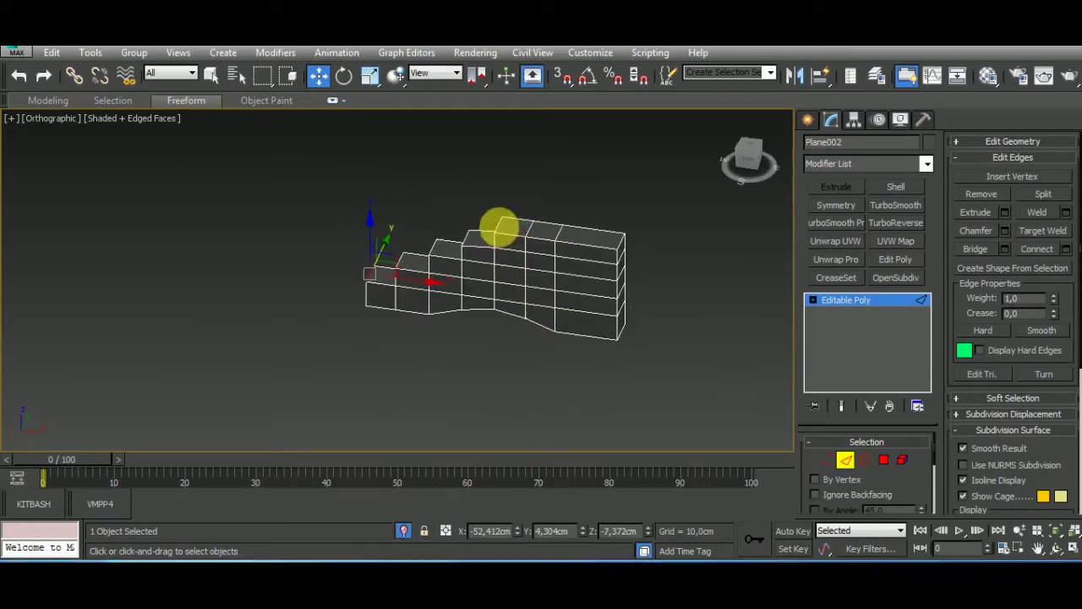
pyautogui.moveTo(500, 227)
pyautogui.keyDown('alt'); pyautogui.mouseDown(button='middle')
pyautogui.moveTo(623, 242)
pyautogui.moveTo(713, 310)
pyautogui.moveTo(745, 313)
pyautogui.mouseUp(button='middle'); pyautogui.keyUp('alt')
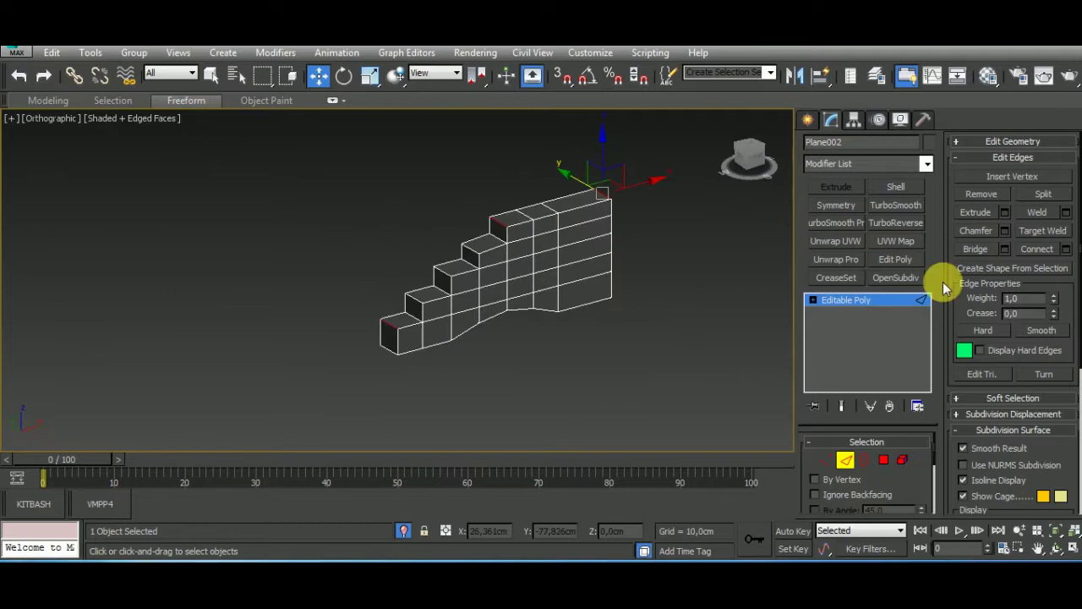
# Chamfer the selected edges with 2 segments and an amount of 2.219 cm.
pyautogui.click(999, 238)
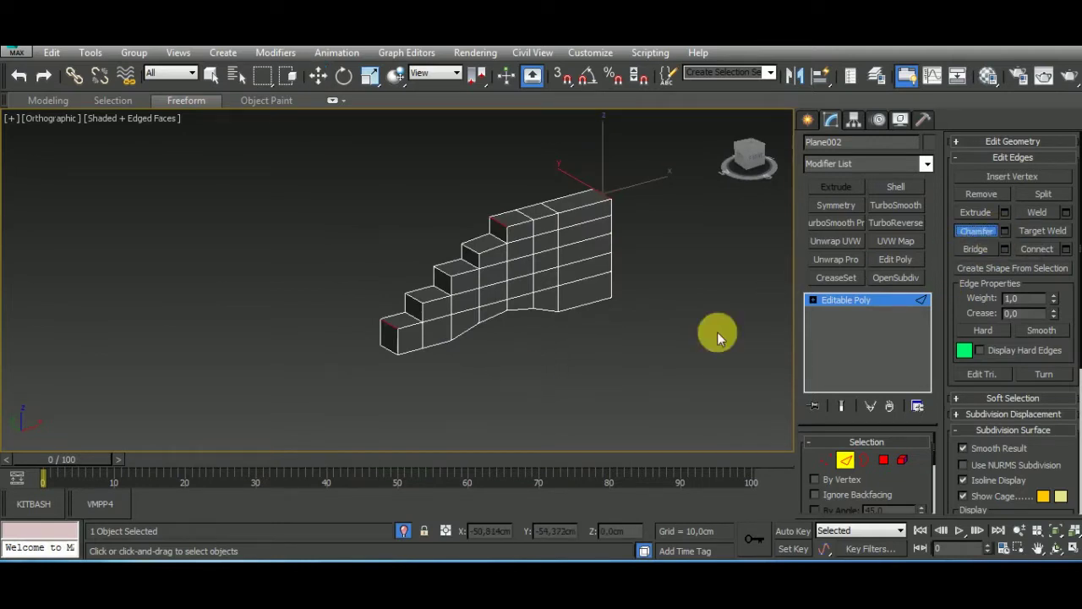
pyautogui.click(1004, 231)
pyautogui.moveTo(527, 358); pyautogui.dragTo(614, 334, button='middle')
pyautogui.scroll(5, 592, 326)
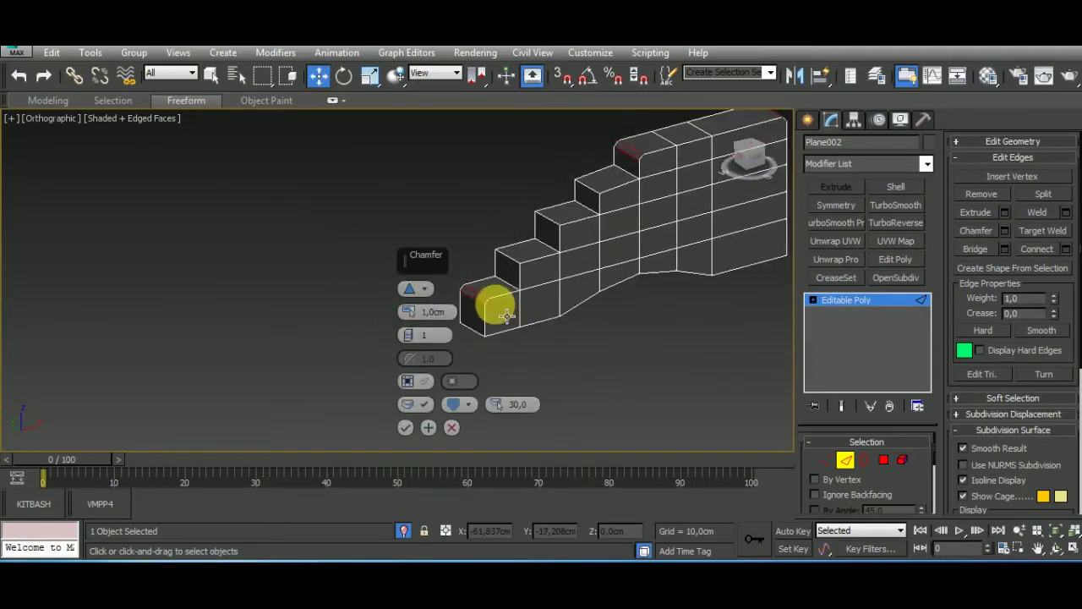
pyautogui.moveTo(408, 335); pyautogui.dragTo(415, 305)
pyautogui.moveTo(638, 345)
pyautogui.keyDown('alt'); pyautogui.mouseDown(button='middle')
pyautogui.moveTo(604, 336)
pyautogui.moveTo(623, 181)
pyautogui.moveTo(541, 286)
pyautogui.mouseUp(button='middle'); pyautogui.keyUp('alt')
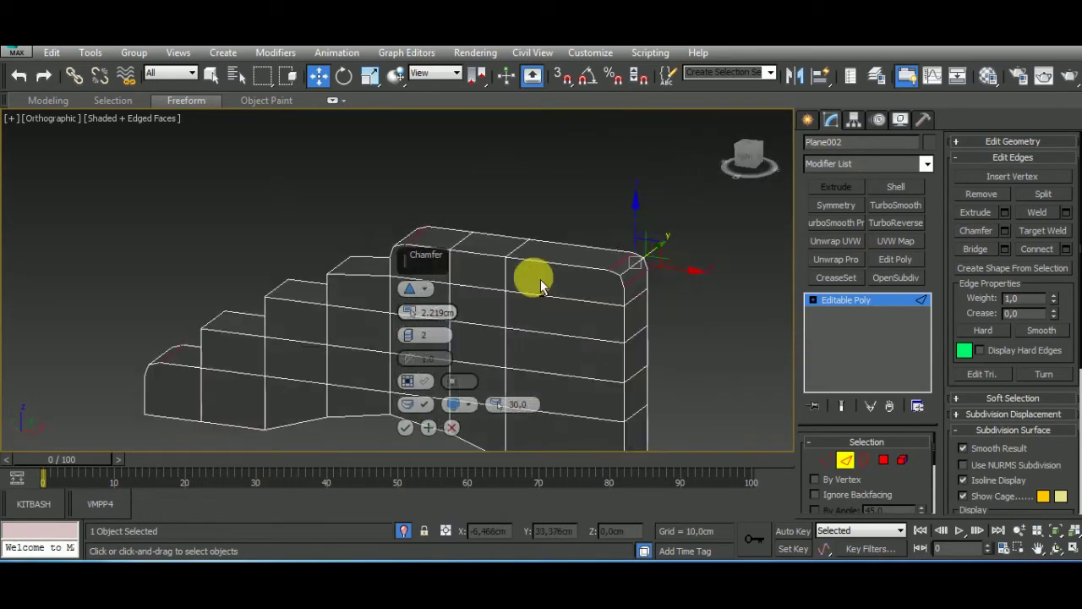
pyautogui.click(406, 427)
pyautogui.moveTo(624, 258)
pyautogui.keyDown('alt'); pyautogui.mouseDown(button='middle')
pyautogui.moveTo(604, 344)
pyautogui.moveTo(667, 323)
pyautogui.mouseUp(button='middle'); pyautogui.keyUp('alt')
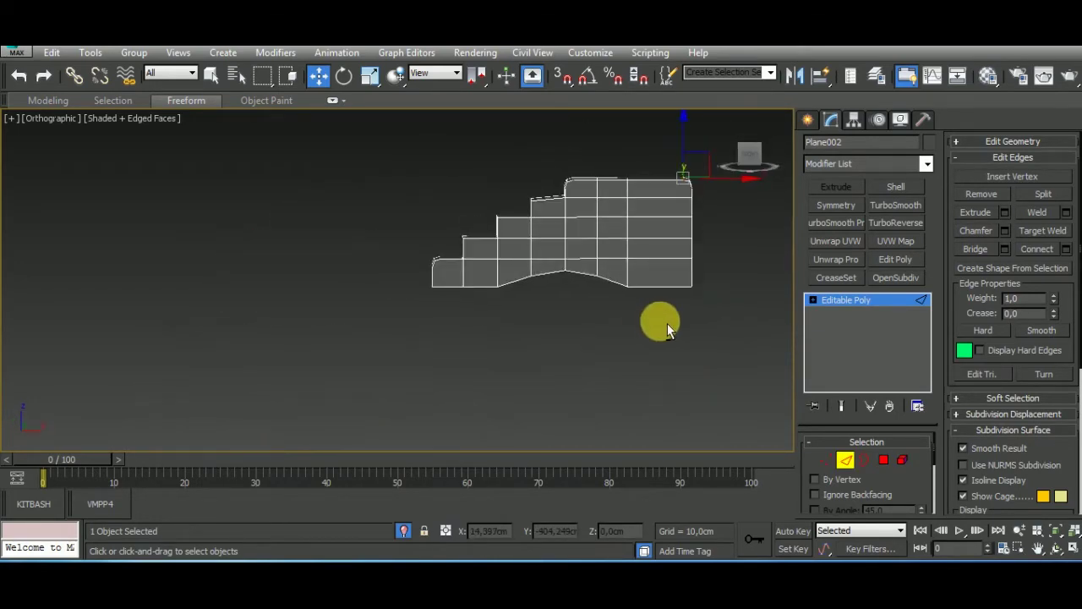
# In the Front view, connect new vertical edges through the first step column.
pyautogui.press('f')
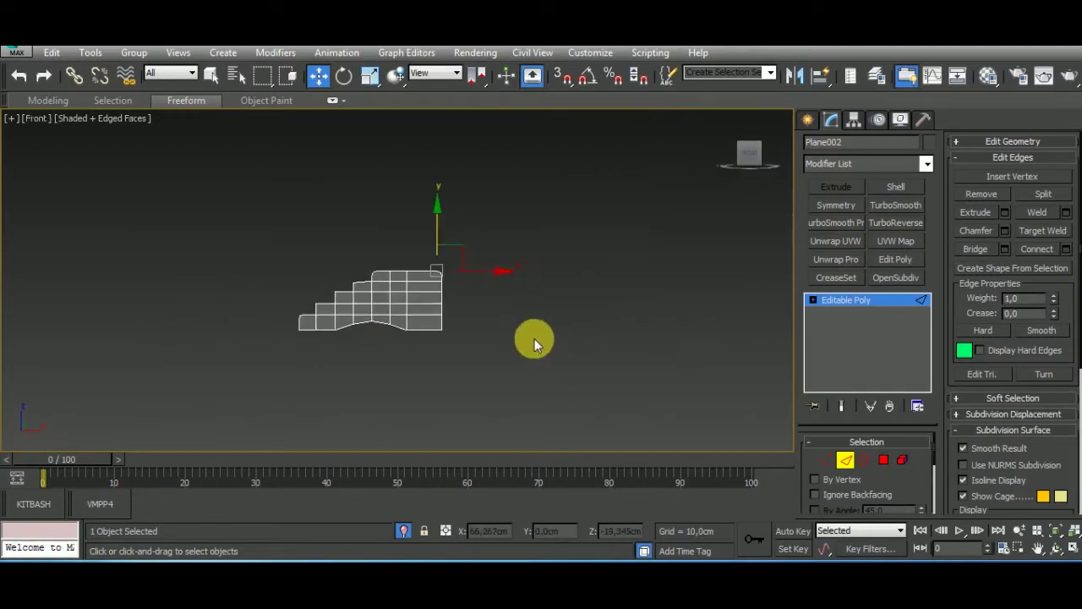
pyautogui.scroll(1, 437, 307)
pyautogui.scroll(8, 474, 314)
pyautogui.scroll(-2, 474, 317)
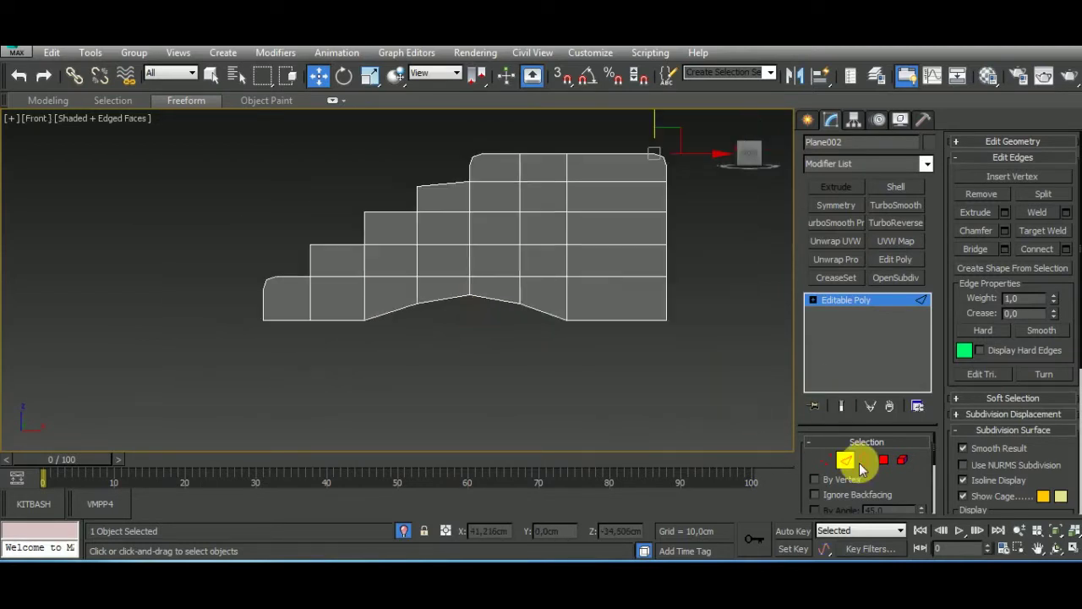
pyautogui.moveTo(386, 189); pyautogui.dragTo(396, 372)
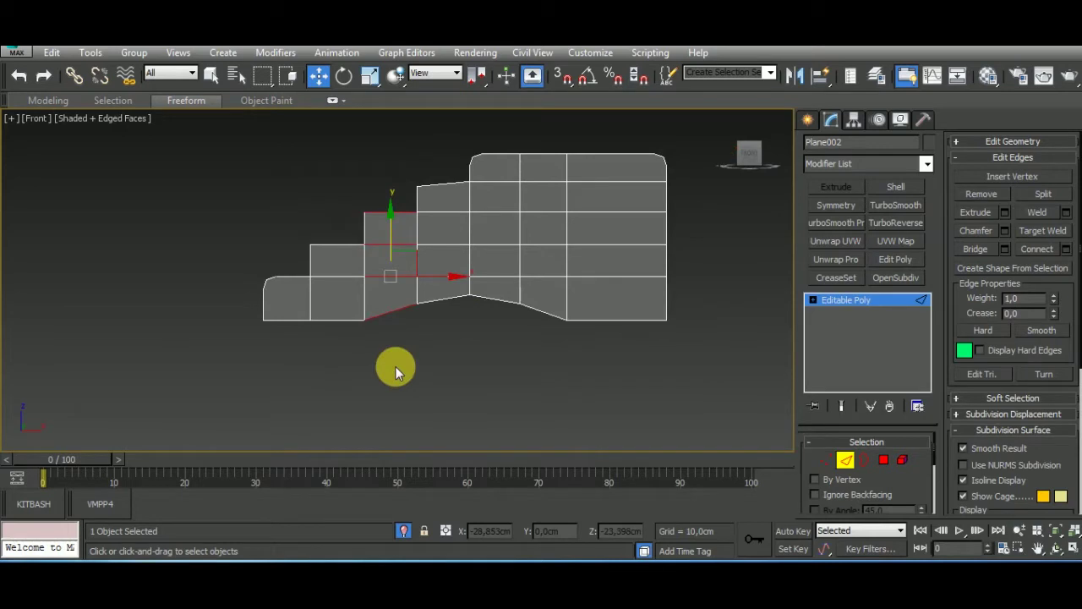
pyautogui.hotkey('ctrl', 'shift', 'e')
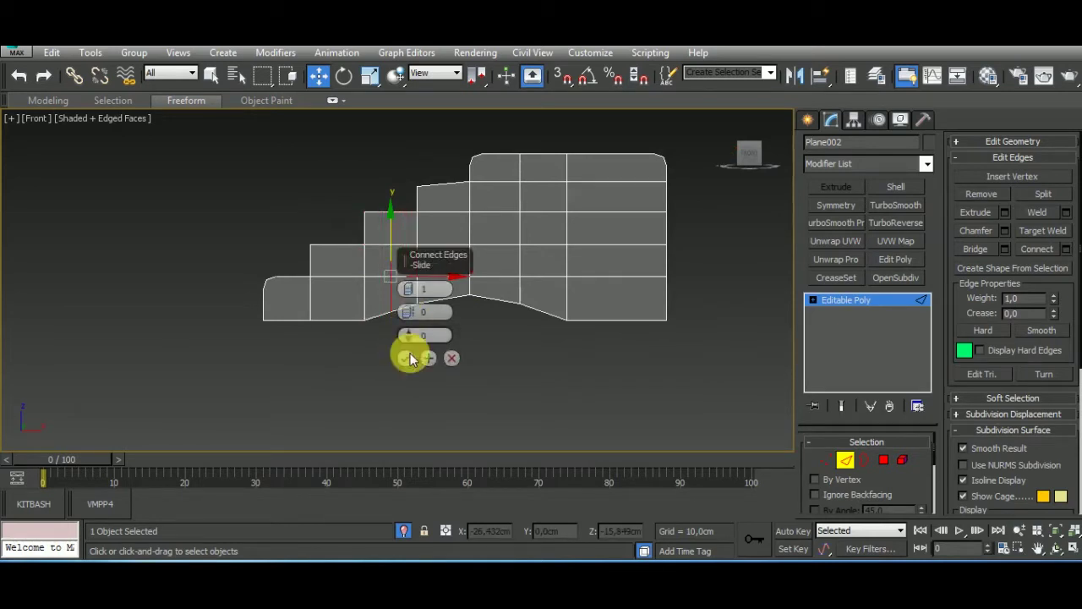
pyautogui.click(409, 358)
pyautogui.hotkey('ctrl', 'shift', 'e')
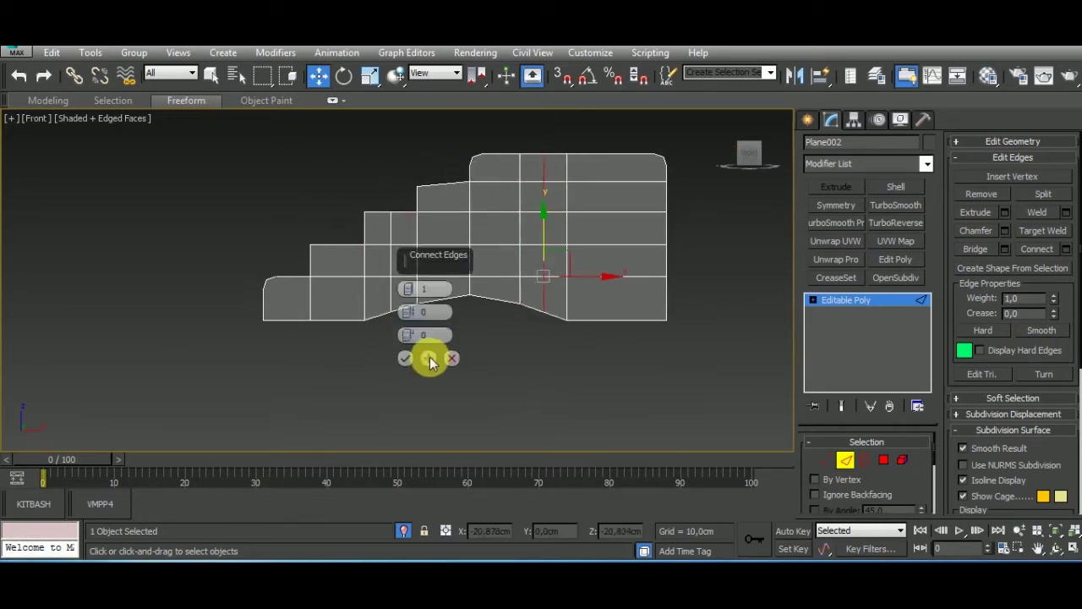
pyautogui.click(405, 359)
# Add more vertical edges through the next columns of horizontal edges.
pyautogui.hotkey('ctrl', 'shift', 'e')
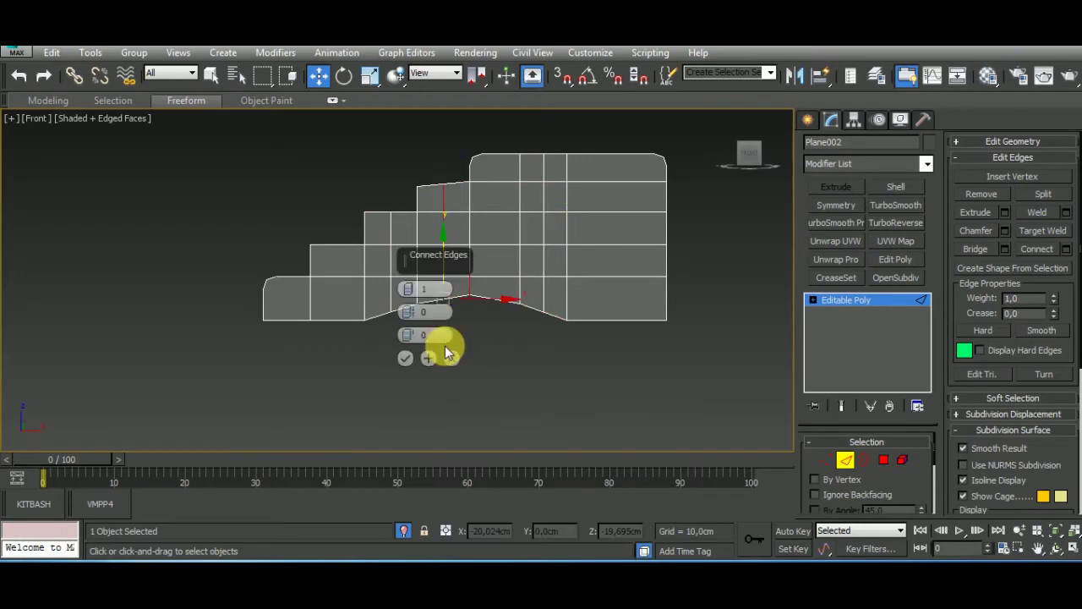
pyautogui.click(441, 350)
pyautogui.moveTo(503, 138); pyautogui.dragTo(494, 332)
pyautogui.hotkey('ctrl', 'shift', 'e')
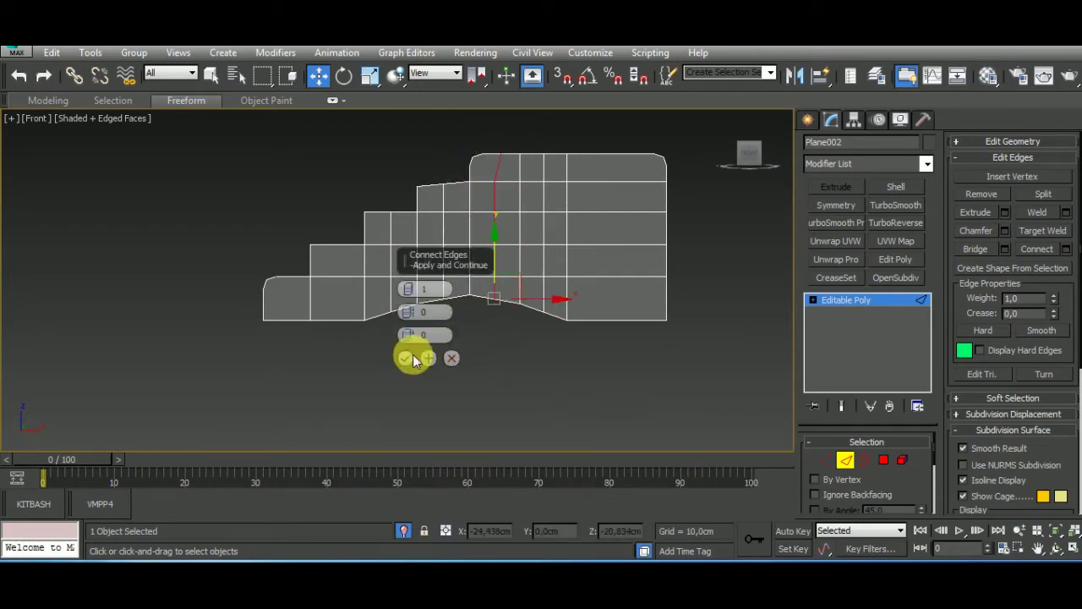
pyautogui.click(409, 358)
pyautogui.click(825, 460)
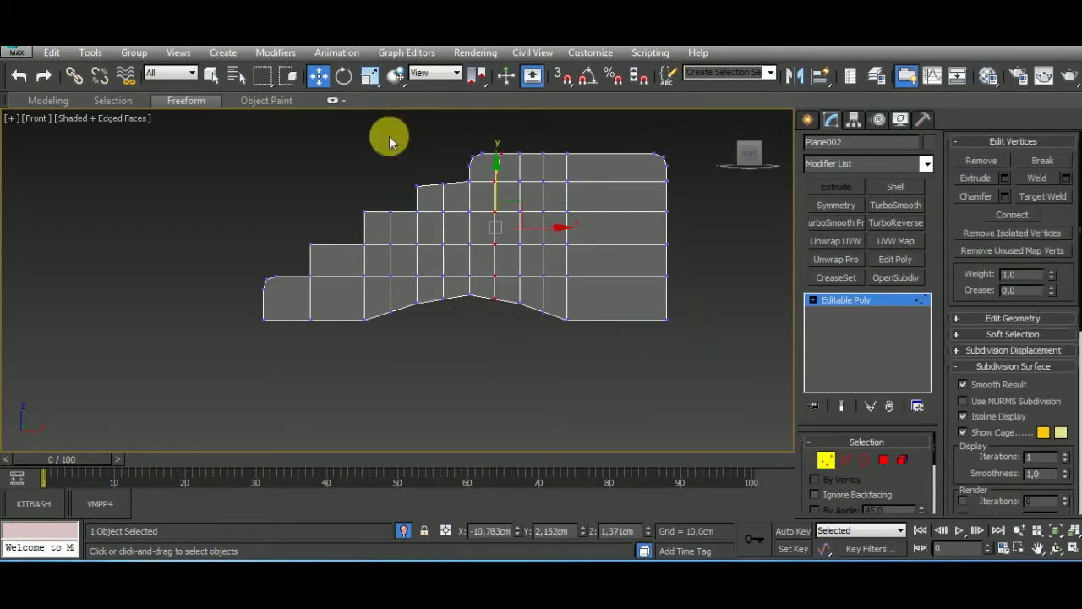
# Reshape the panel's bottom vertices into a smooth rounded arch and check it in 3D.
pyautogui.click(369, 75)
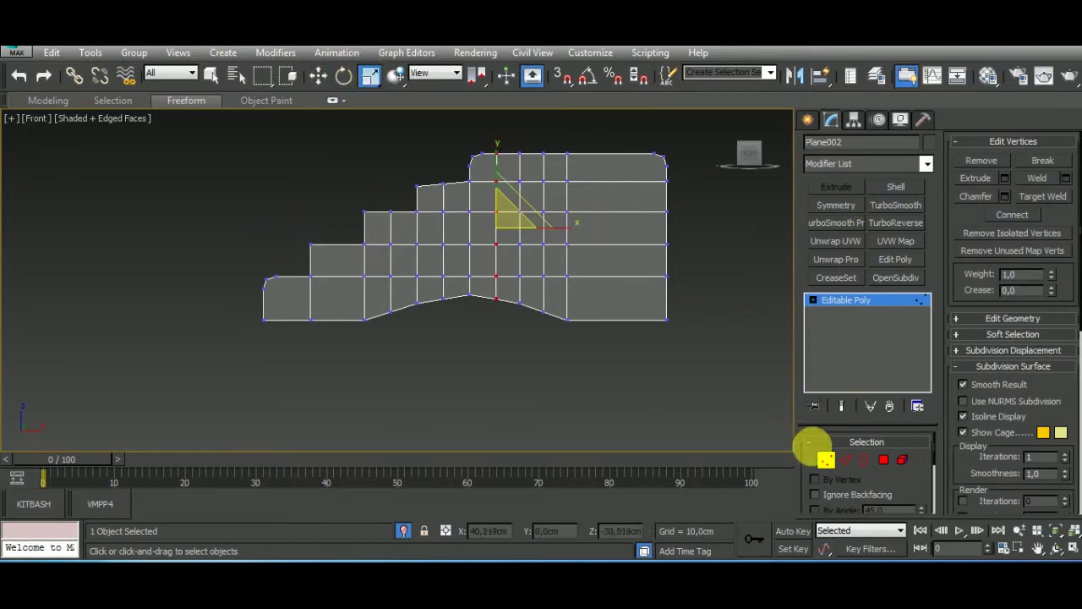
pyautogui.moveTo(377, 287); pyautogui.dragTo(563, 339)
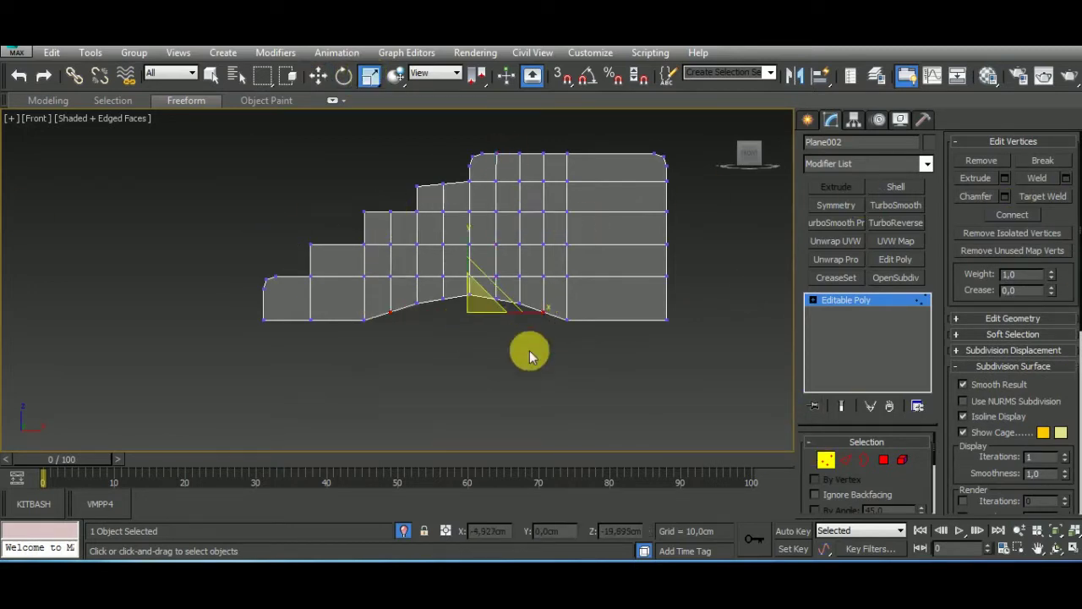
pyautogui.click(318, 75)
pyautogui.scroll(2, 524, 304)
pyautogui.scroll(2, 515, 321)
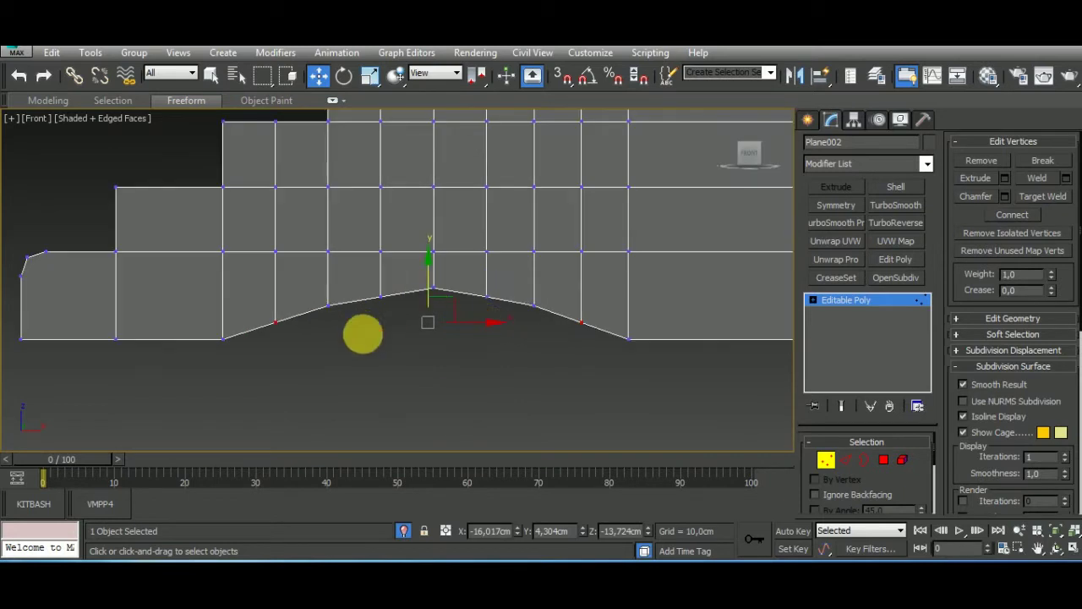
pyautogui.keyDown('ctrl'); pyautogui.moveTo(561, 362); pyautogui.dragTo(473, 283); pyautogui.keyUp('ctrl')
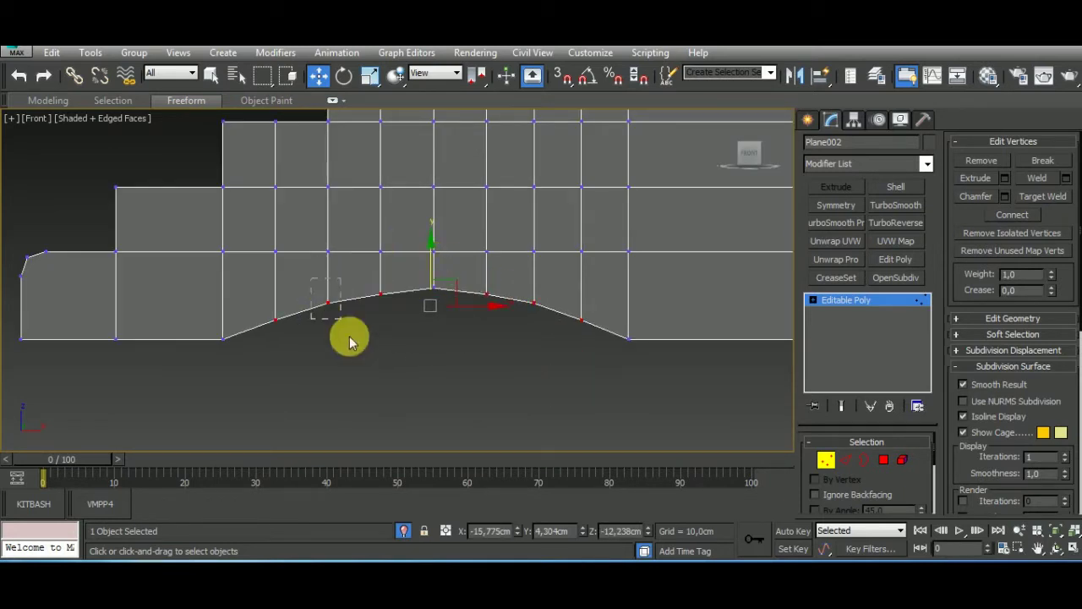
pyautogui.keyDown('alt'); pyautogui.moveTo(551, 339); pyautogui.dragTo(519, 290); pyautogui.keyUp('alt')
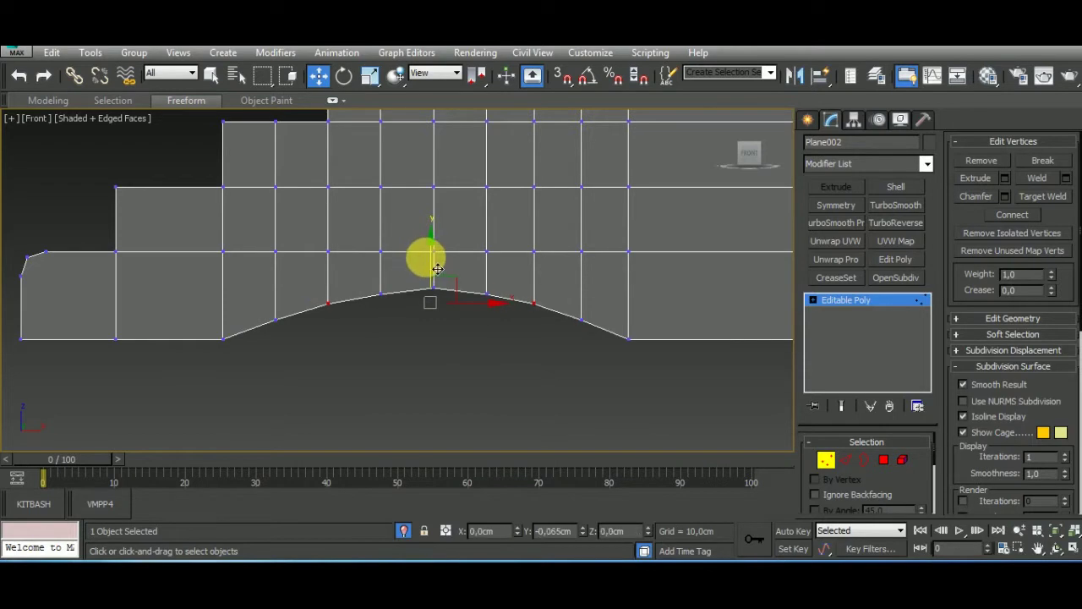
pyautogui.moveTo(407, 327); pyautogui.dragTo(369, 280)
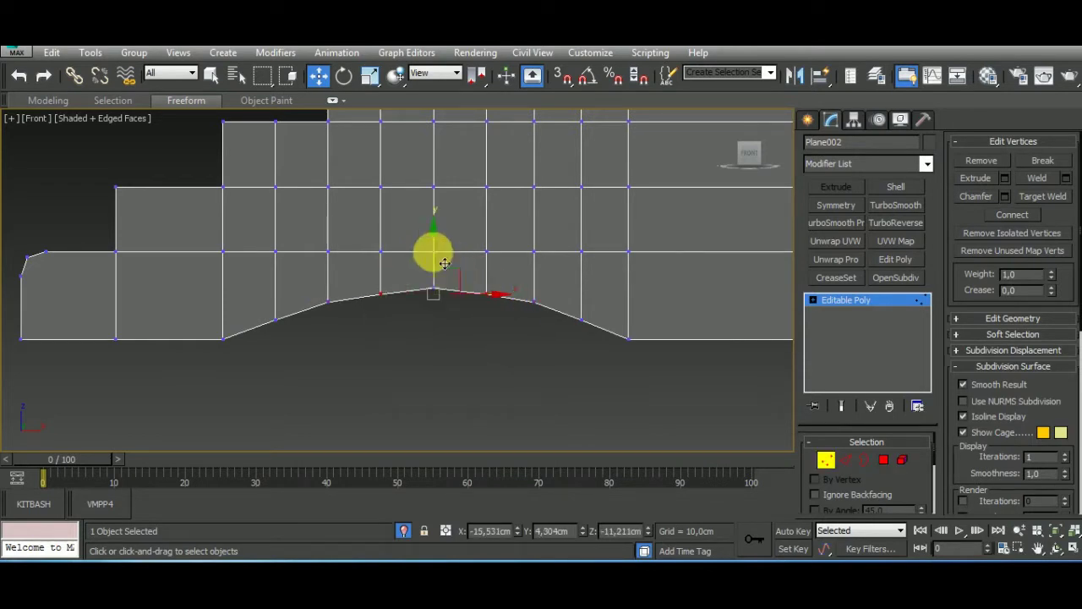
pyautogui.scroll(-5, 450, 263)
pyautogui.keyDown('alt'); pyautogui.moveTo(531, 346); pyautogui.dragTo(597, 377, button='middle'); pyautogui.keyUp('alt')
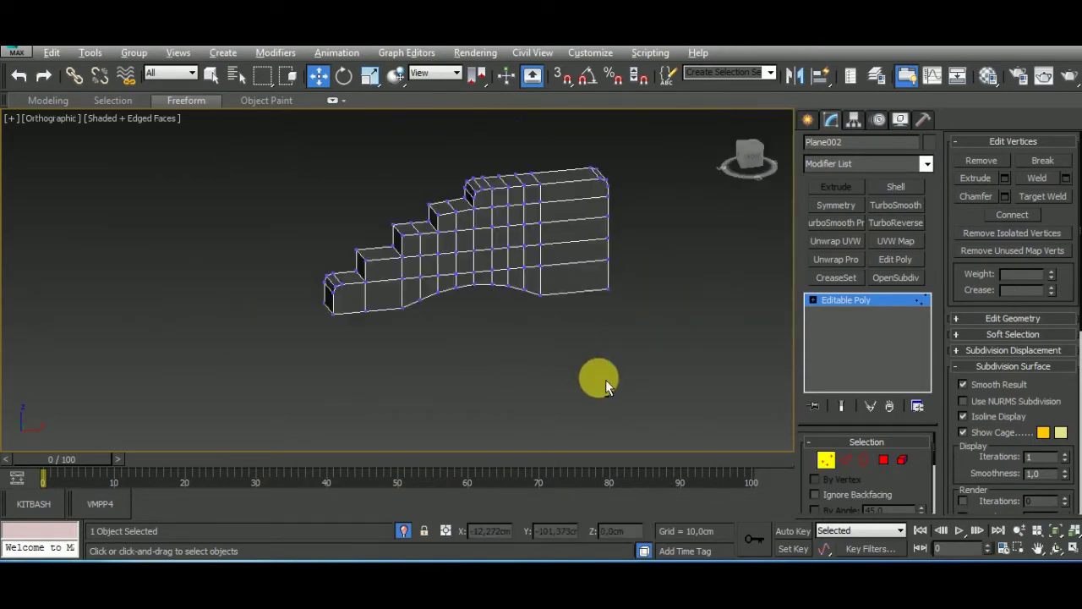
pyautogui.click(826, 459)
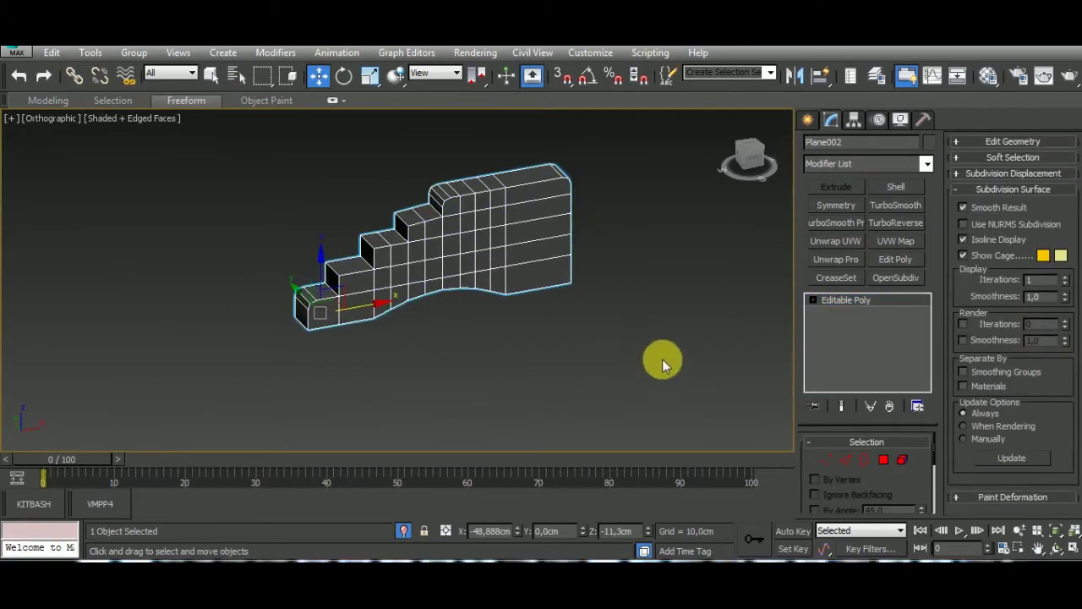
# Draw a box in the Top view crossing the side panel near its front end.
pyautogui.click(807, 119)
pyautogui.click(835, 220)
pyautogui.press('t')
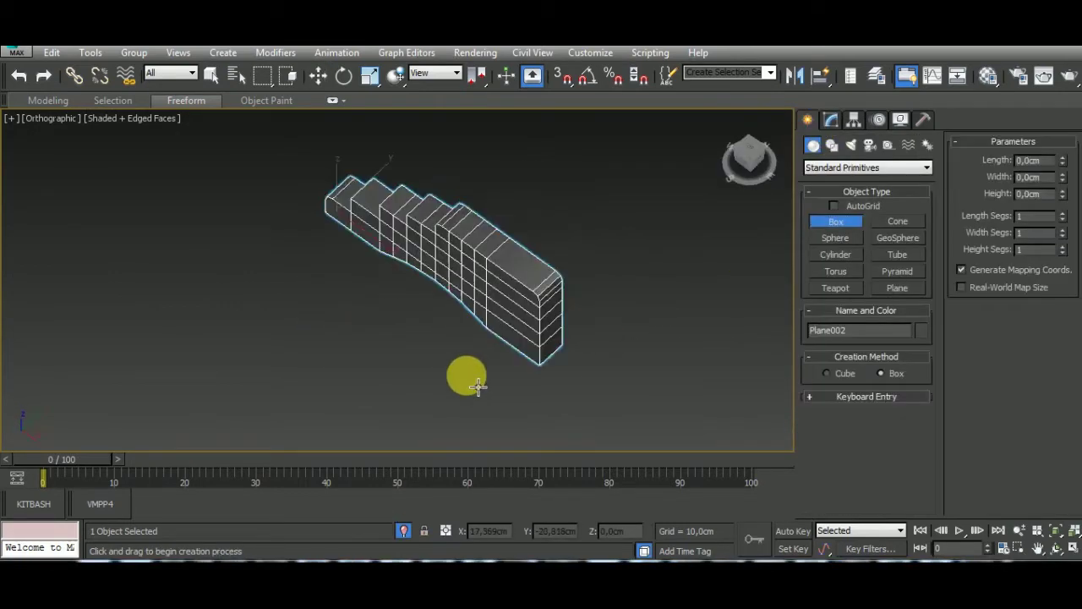
pyautogui.scroll(5, 347, 311)
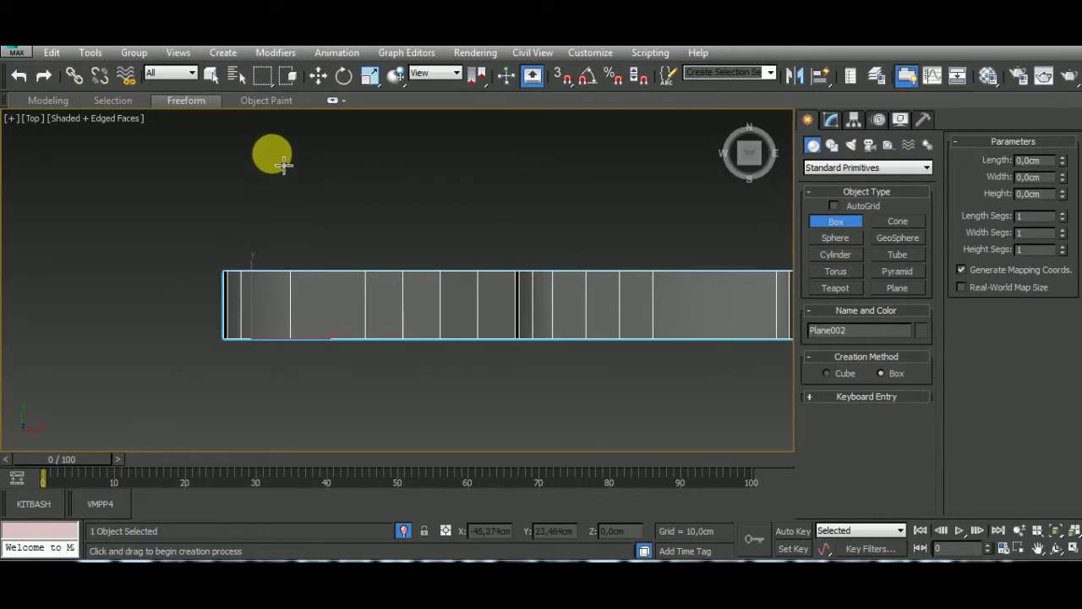
pyautogui.moveTo(271, 153)
pyautogui.mouseDown()
pyautogui.moveTo(350, 392)
pyautogui.moveTo(339, 405)
pyautogui.mouseUp()
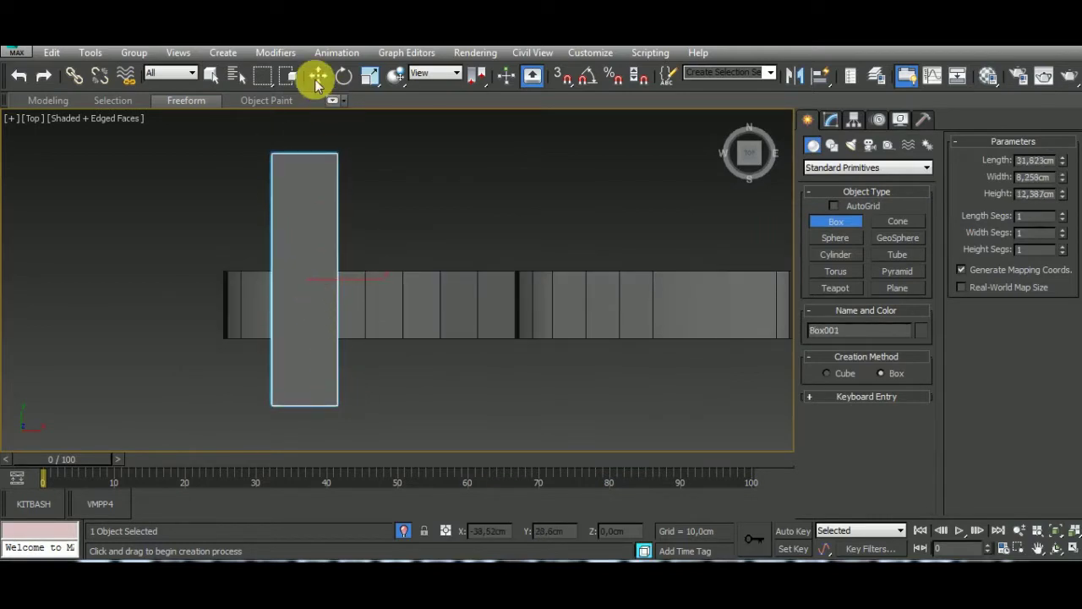
# Move the box down beneath the side panel in the Front view.
pyautogui.press('w')
pyautogui.press('f')
pyautogui.scroll(2, 358, 307)
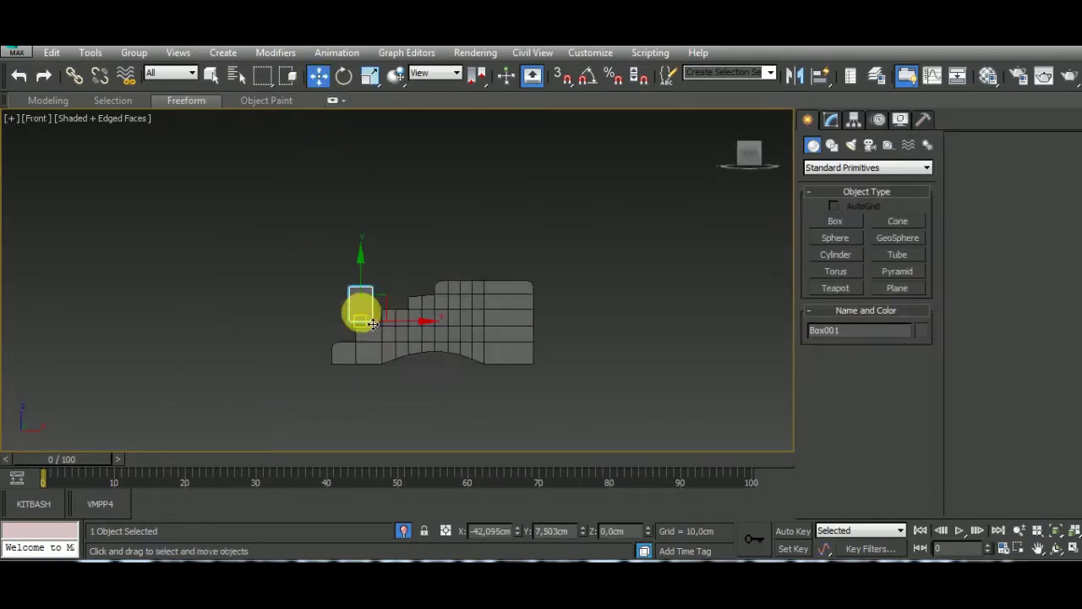
pyautogui.scroll(4, 358, 288)
pyautogui.moveTo(357, 282); pyautogui.dragTo(373, 407)
pyautogui.moveTo(373, 407); pyautogui.dragTo(398, 375, button='middle')
pyautogui.moveTo(398, 374); pyautogui.dragTo(435, 378)
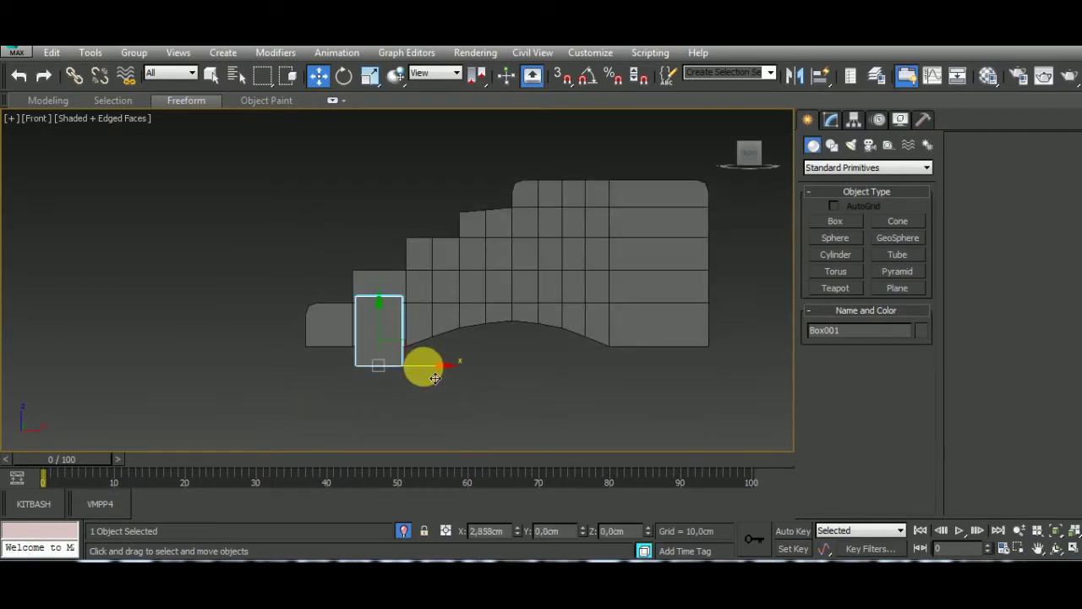
pyautogui.click(370, 76)
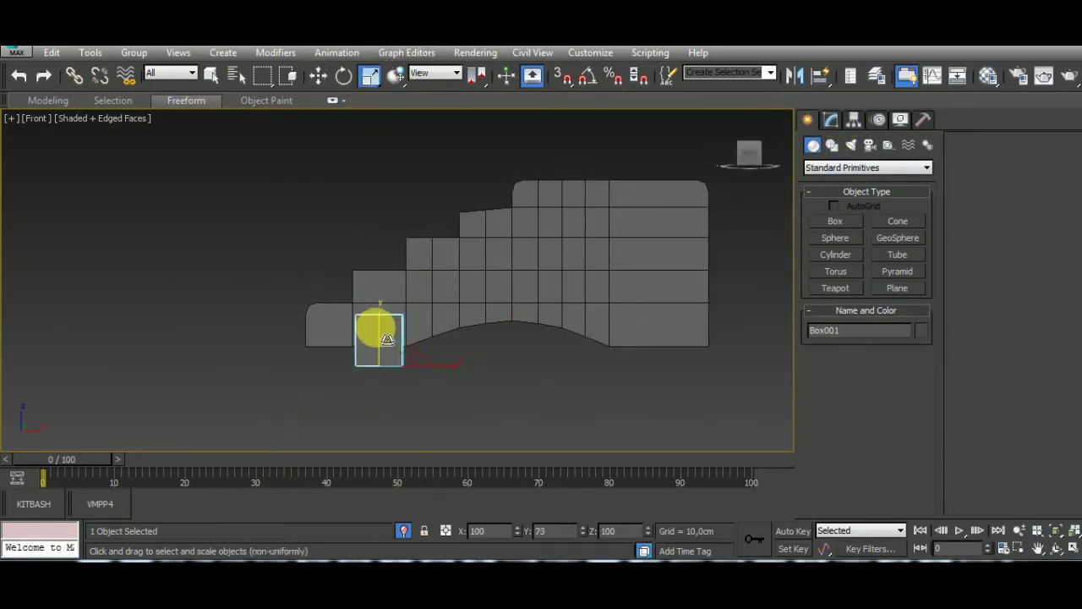
pyautogui.click(318, 75)
pyautogui.moveTo(381, 322)
pyautogui.keyDown('alt'); pyautogui.mouseDown(button='middle')
pyautogui.moveTo(435, 387)
pyautogui.moveTo(447, 309)
pyautogui.moveTo(423, 345)
pyautogui.moveTo(544, 218)
pyautogui.moveTo(586, 254)
pyautogui.mouseUp(button='middle'); pyautogui.keyUp('alt')
pyautogui.press('f')
pyautogui.scroll(4, 338, 338)
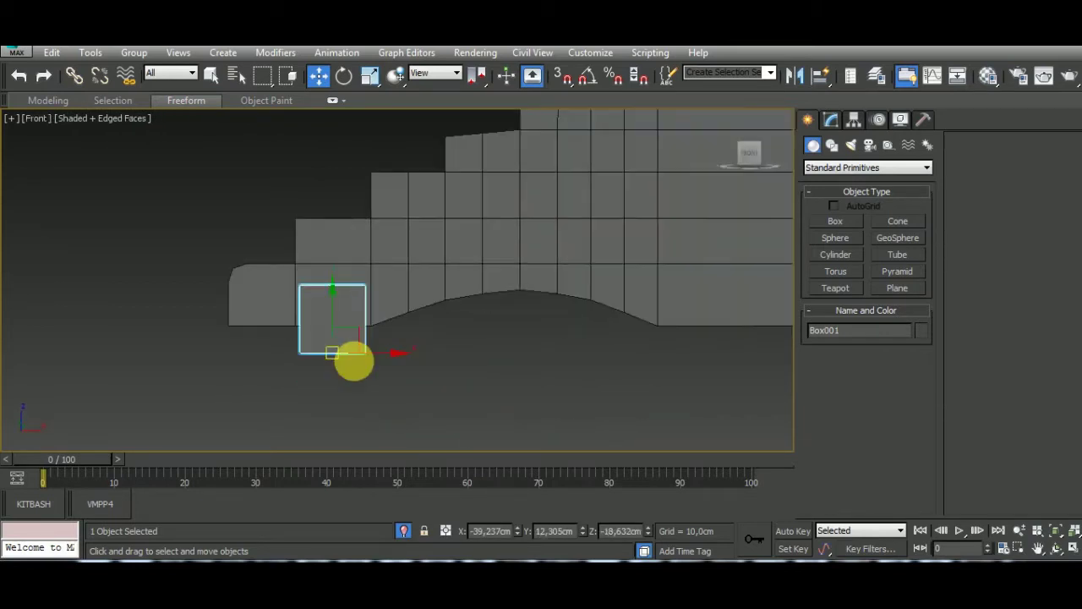
# Shift-clone the box toward the rear end of the side panel.
pyautogui.click(369, 75)
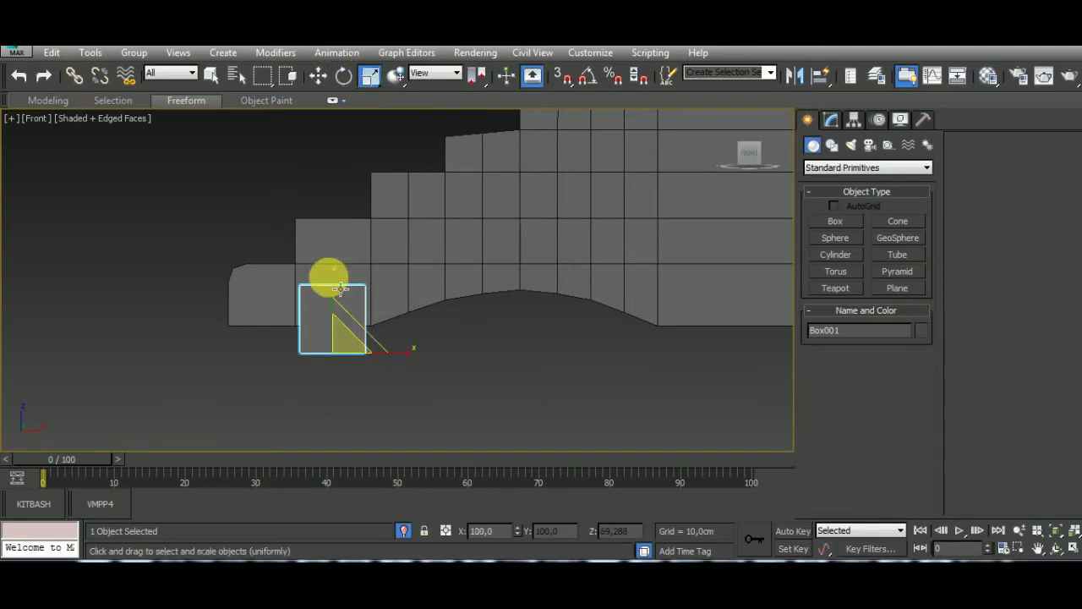
pyautogui.click(318, 75)
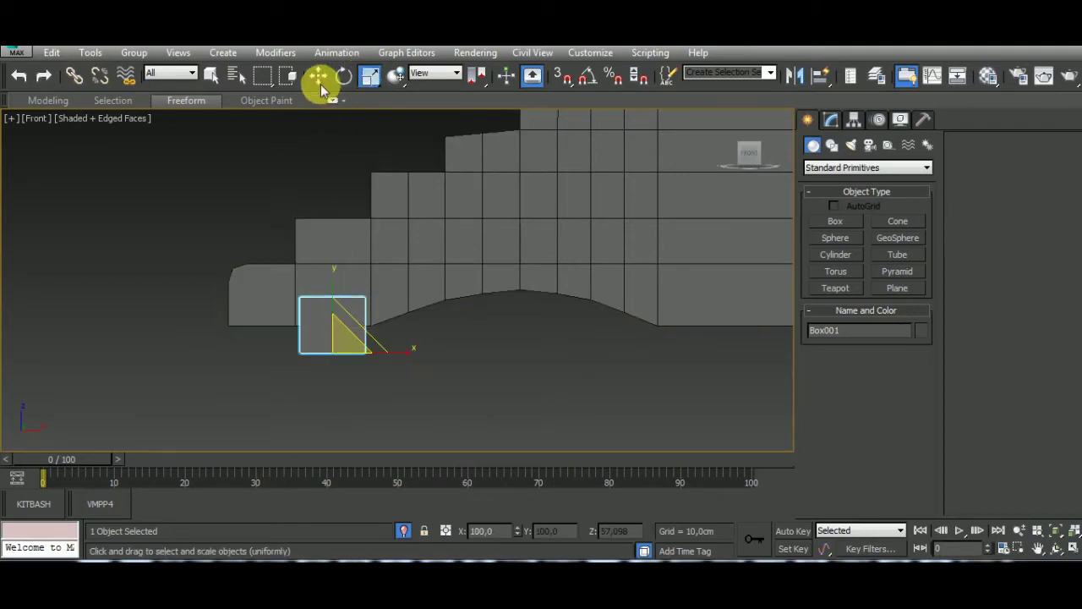
pyautogui.scroll(3, 381, 363)
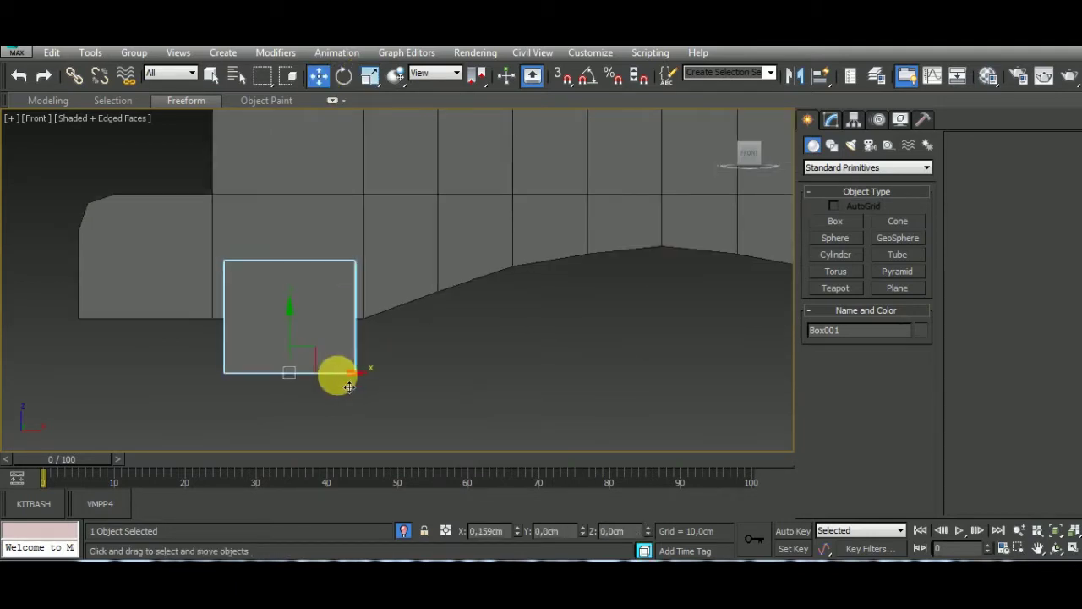
pyautogui.scroll(-5, 349, 386)
pyautogui.moveTo(410, 326); pyautogui.dragTo(374, 344, button='middle')
pyautogui.moveTo(374, 343); pyautogui.dragTo(572, 355)
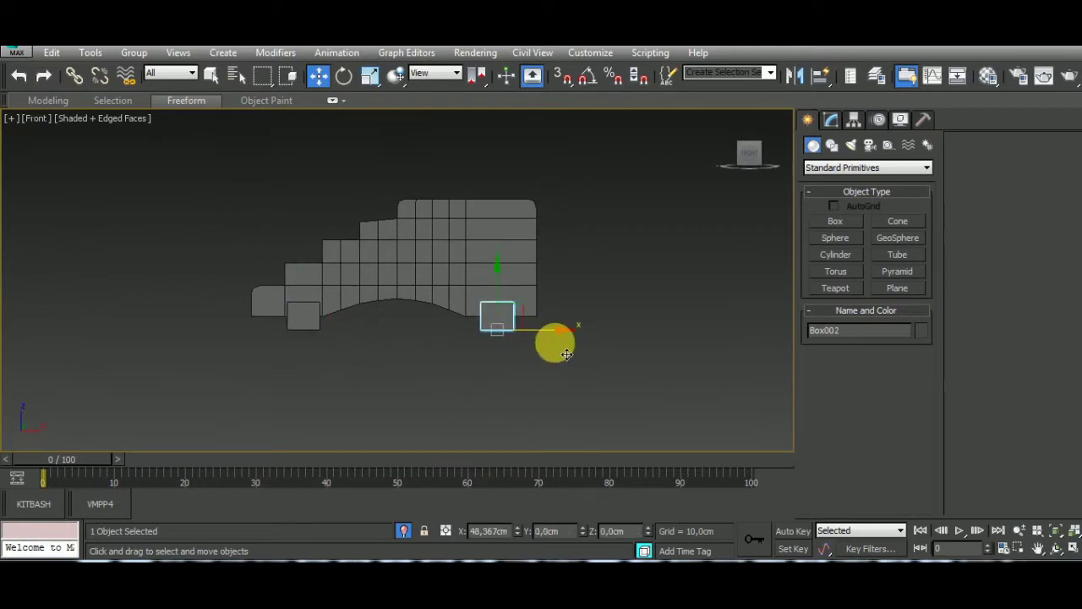
pyautogui.click(535, 365)
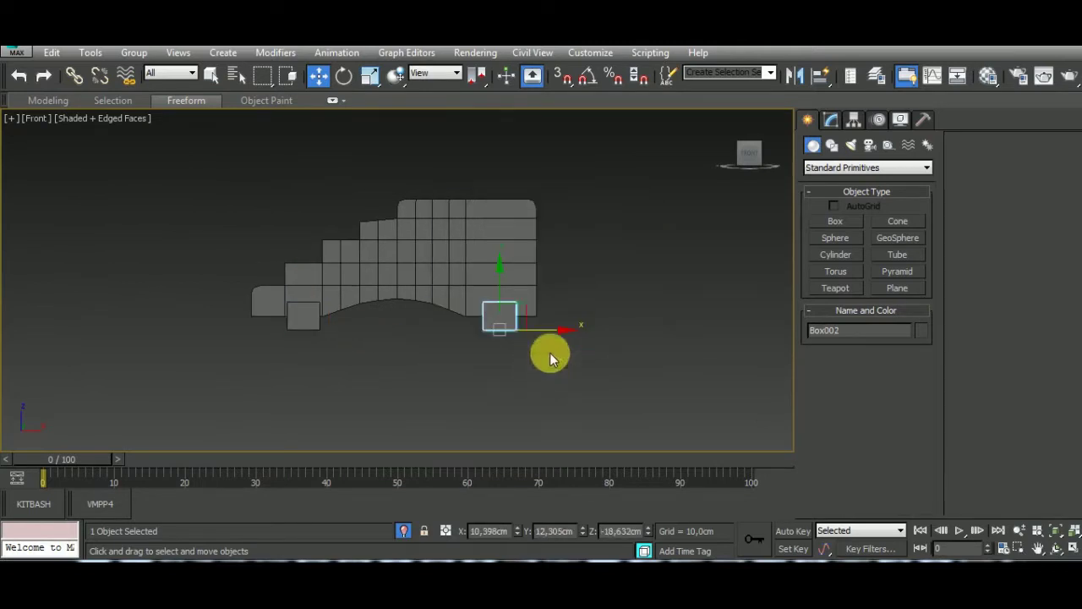
pyautogui.moveTo(549, 353)
pyautogui.keyDown('alt'); pyautogui.mouseDown(button='middle')
pyautogui.moveTo(521, 417)
pyautogui.moveTo(542, 384)
pyautogui.moveTo(386, 241)
pyautogui.moveTo(451, 222)
pyautogui.mouseUp(button='middle'); pyautogui.keyUp('alt')
# Select both boxes, discarding an accidental extra copy.
pyautogui.click(435, 290)
pyautogui.keyDown('shift'); pyautogui.moveTo(452, 222); pyautogui.dragTo(461, 258); pyautogui.keyUp('shift')
pyautogui.click(546, 372)
pyautogui.moveTo(546, 373)
pyautogui.keyDown('alt'); pyautogui.mouseDown(button='middle')
pyautogui.moveTo(483, 379)
pyautogui.moveTo(387, 261)
pyautogui.mouseUp(button='middle'); pyautogui.keyUp('alt')
pyautogui.keyDown('ctrl'); pyautogui.click(386, 261); pyautogui.keyUp('ctrl')
# Stretch both boxes across both side panels and center them between the panels.
pyautogui.press('r')
pyautogui.moveTo(385, 351); pyautogui.dragTo(302, 370)
pyautogui.press('w')
pyautogui.moveTo(463, 334); pyautogui.dragTo(483, 331)
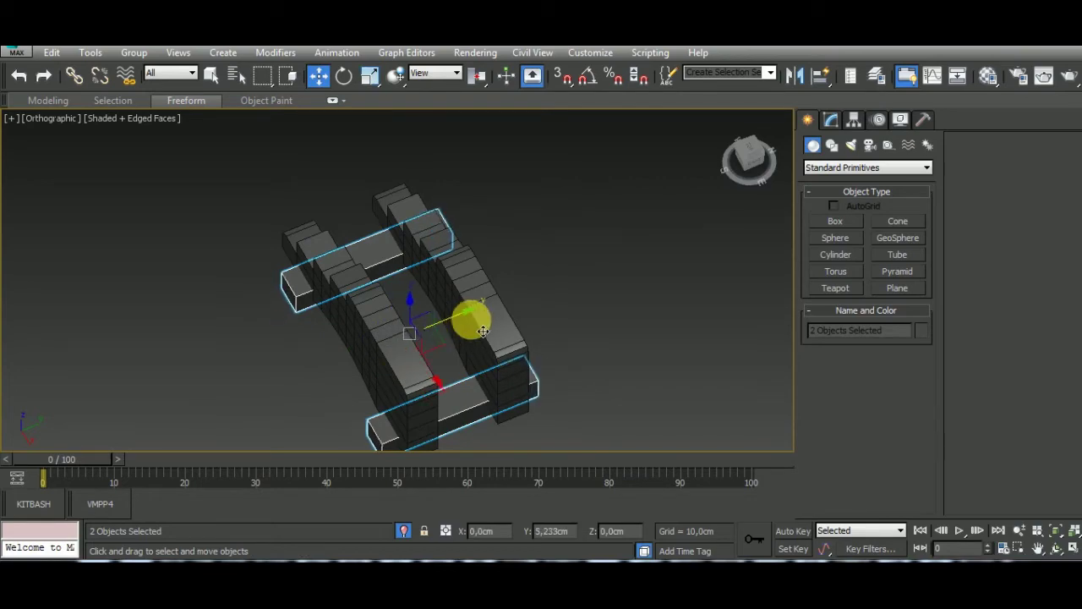
pyautogui.moveTo(551, 288)
pyautogui.keyDown('alt'); pyautogui.mouseDown(button='middle')
pyautogui.moveTo(513, 310)
pyautogui.moveTo(693, 266)
pyautogui.moveTo(705, 251)
pyautogui.moveTo(701, 288)
pyautogui.moveTo(717, 304)
pyautogui.mouseUp(button='middle'); pyautogui.keyUp('alt')
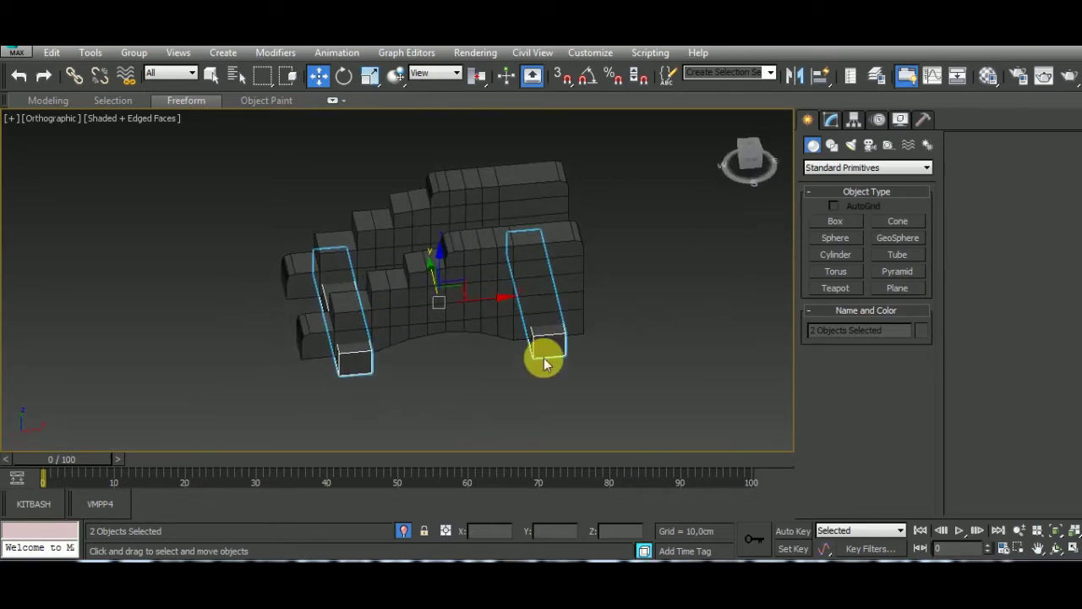
pyautogui.scroll(2, 542, 359)
# Unhide all objects and move the cannon reference plane away from the carriage.
pyautogui.scroll(-3, 487, 315)
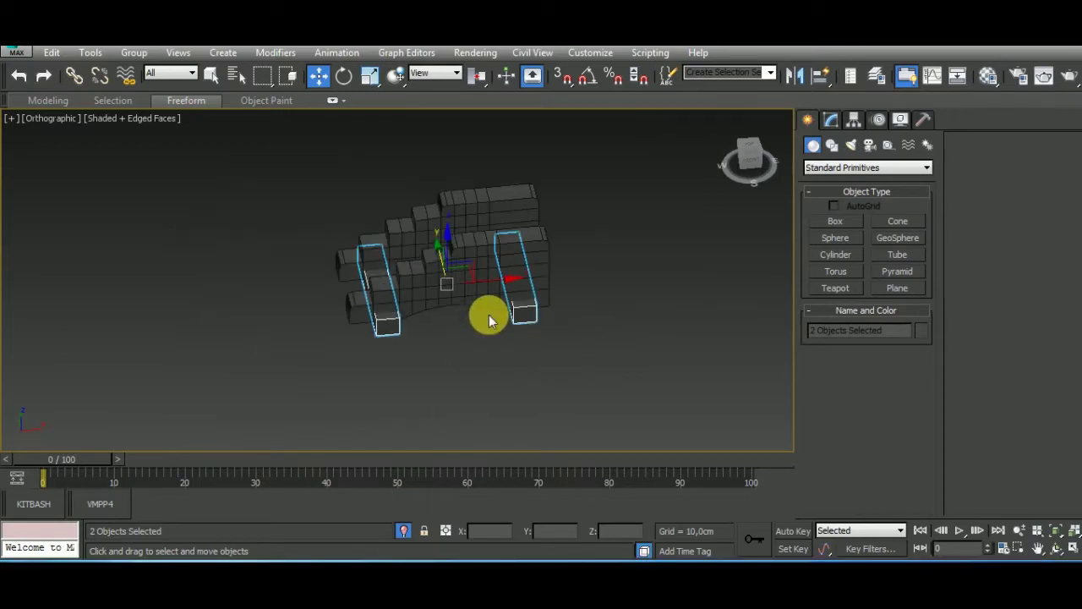
pyautogui.press('f')
pyautogui.scroll(-2, 464, 356)
pyautogui.click(403, 530)
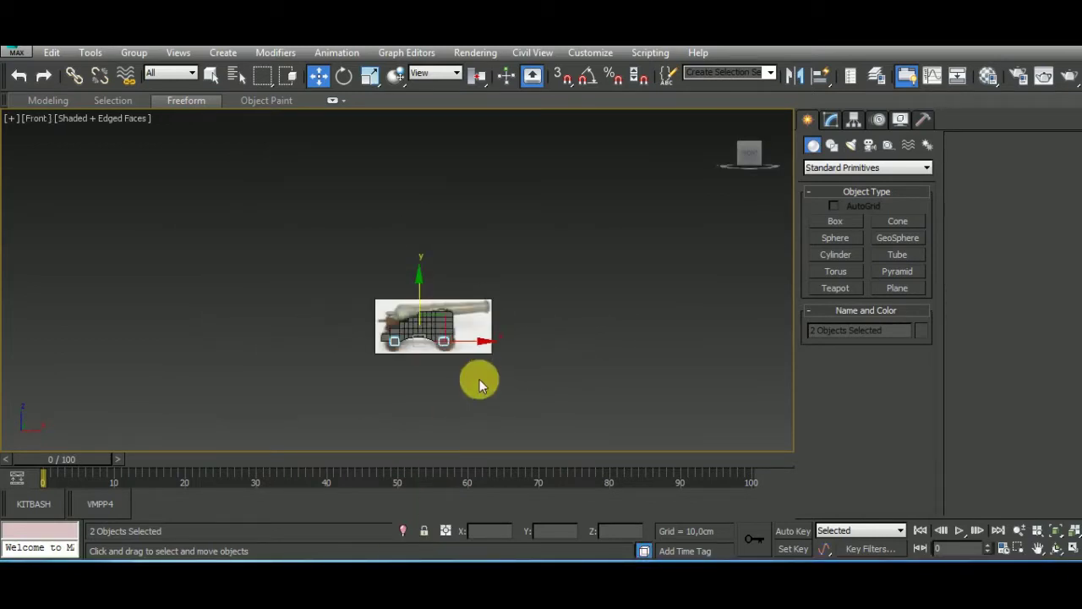
pyautogui.scroll(4, 454, 383)
pyautogui.scroll(-3, 544, 358)
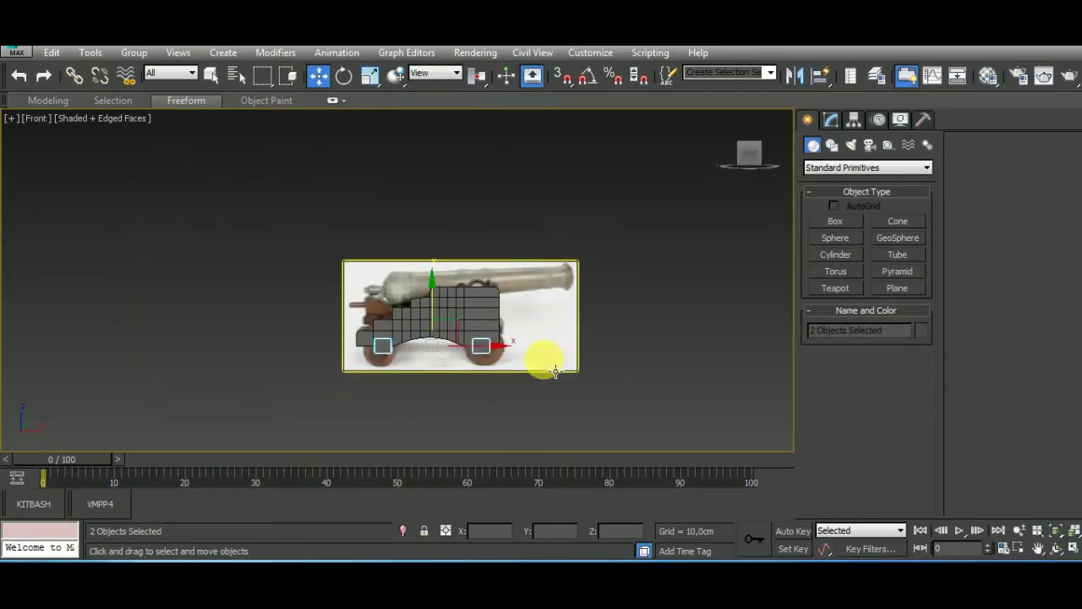
pyautogui.click(555, 297)
pyautogui.press('t')
pyautogui.moveTo(556, 297); pyautogui.dragTo(489, 404, button='middle')
pyautogui.scroll(-3, 489, 404)
pyautogui.moveTo(527, 278); pyautogui.dragTo(532, 164)
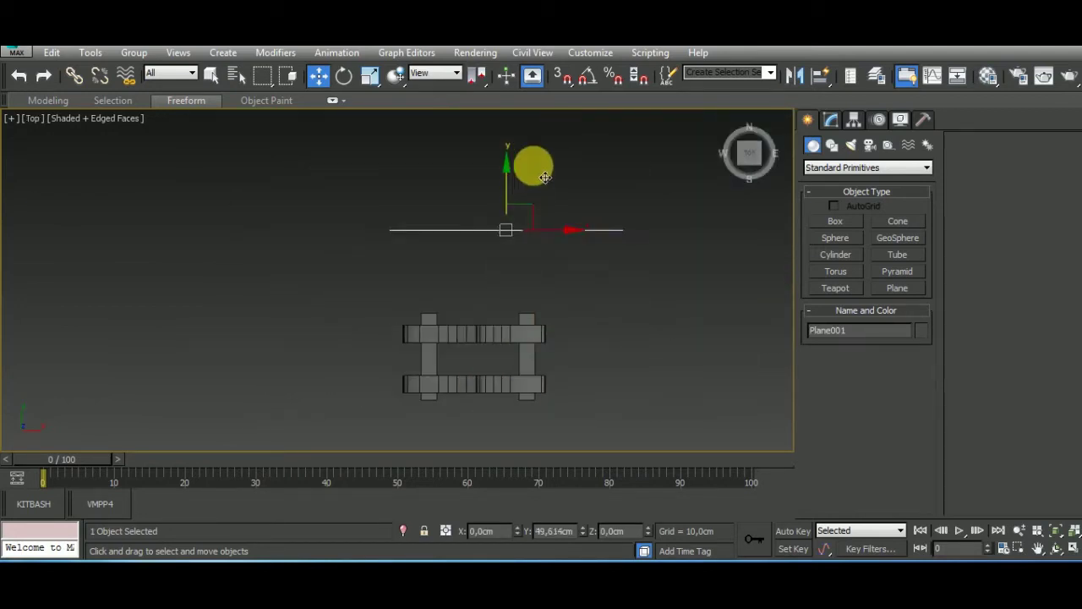
# Frame the cannon reference in the Front view and deselect the side panel.
pyautogui.press('f')
pyautogui.scroll(4, 469, 376)
pyautogui.scroll(-3, 381, 350)
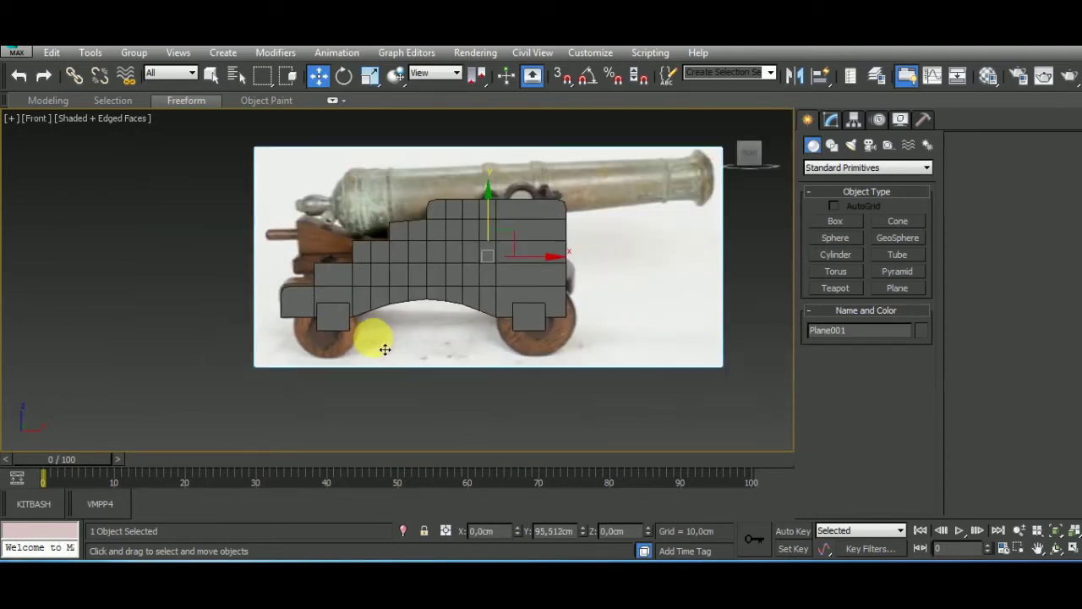
pyautogui.scroll(-2, 381, 350)
pyautogui.moveTo(578, 363); pyautogui.dragTo(585, 346, button='middle')
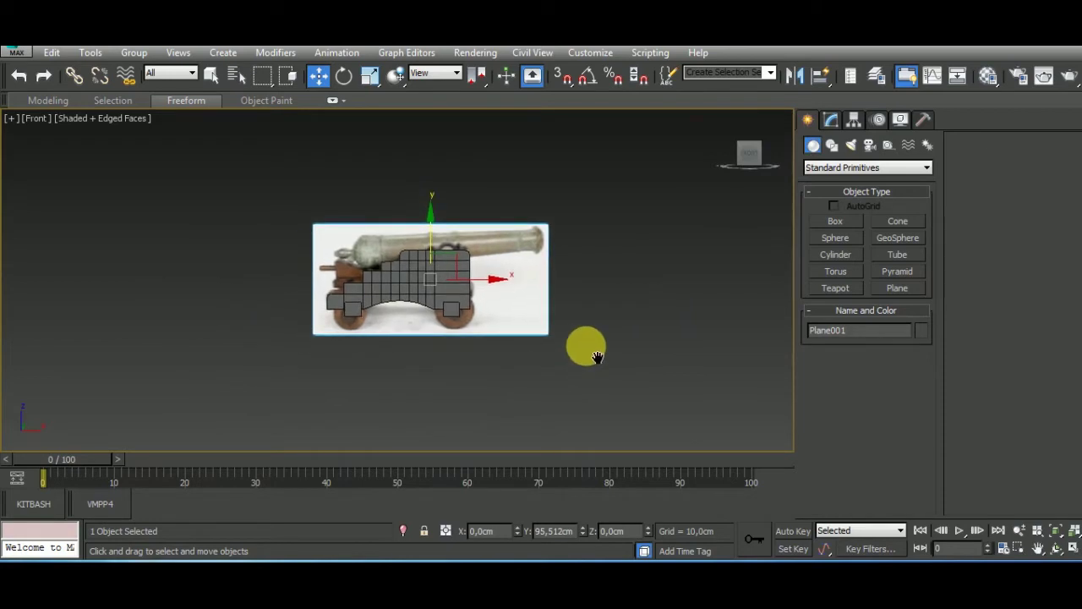
pyautogui.scroll(3, 363, 308)
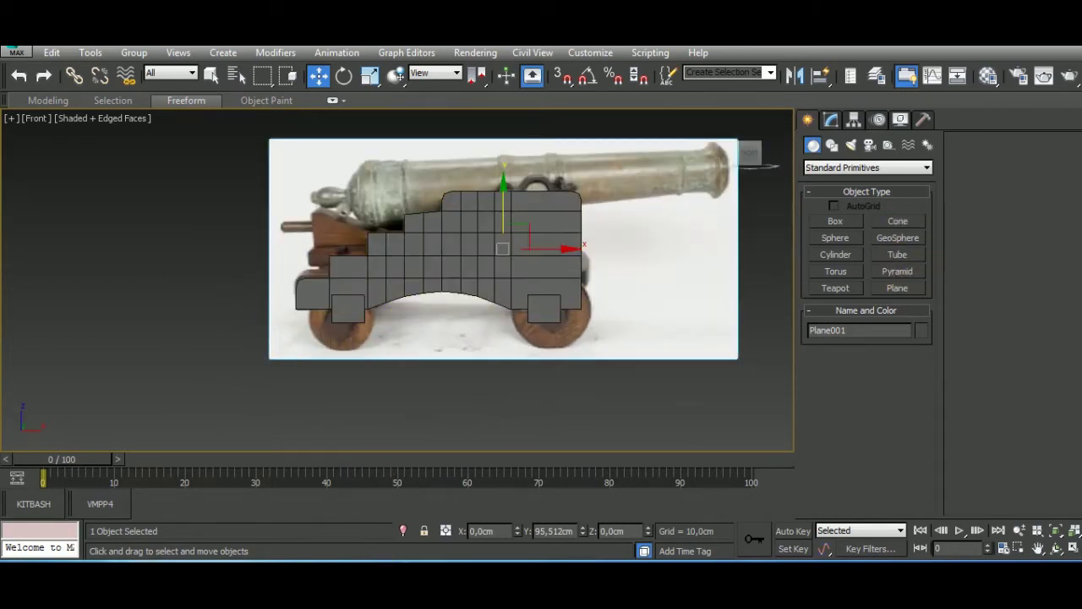
pyautogui.click(500, 392)
# Draw a trial tube and move it onto the left wheel of the reference.
pyautogui.click(898, 255)
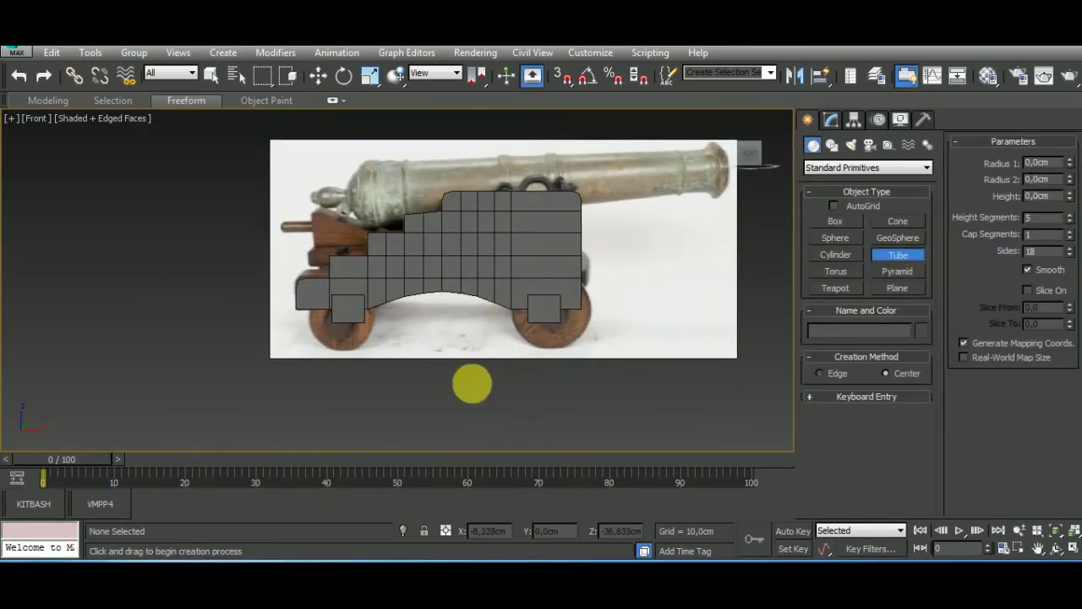
pyautogui.moveTo(471, 381); pyautogui.dragTo(480, 342, button='middle')
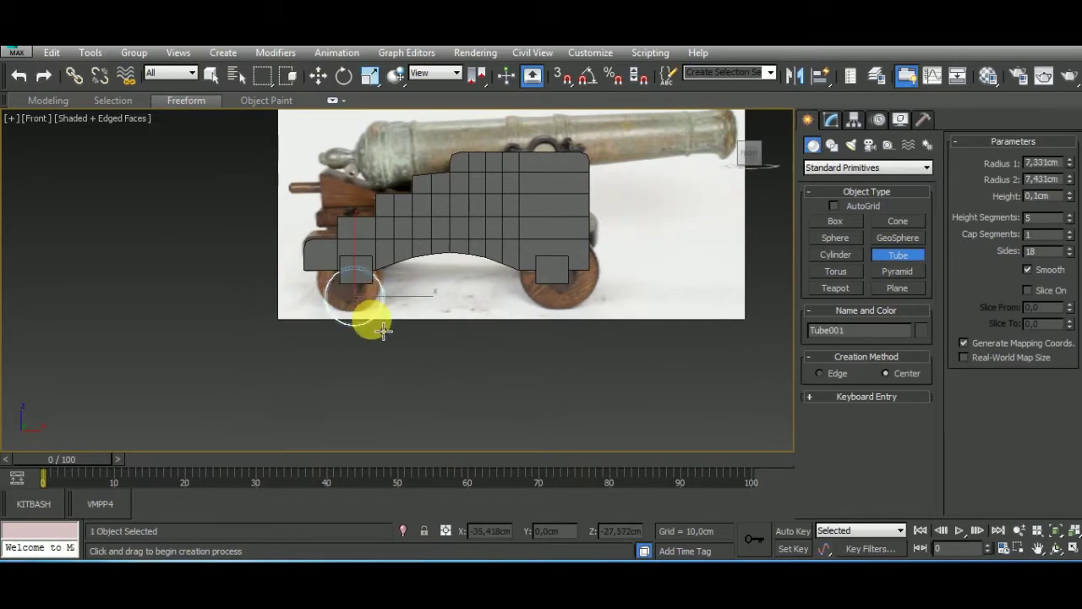
pyautogui.click(318, 75)
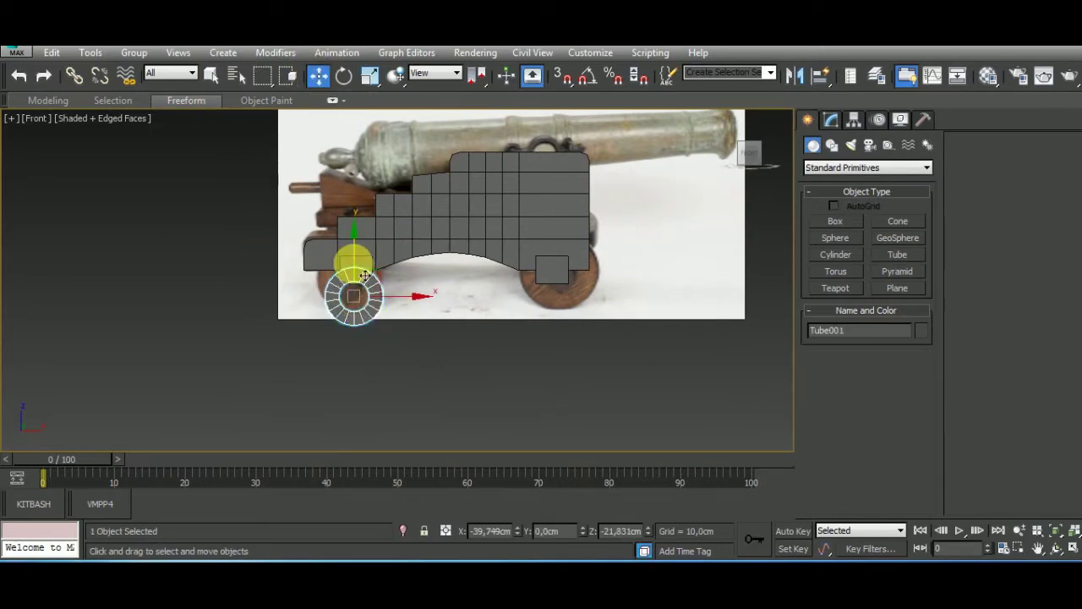
pyautogui.moveTo(365, 272); pyautogui.dragTo(354, 258)
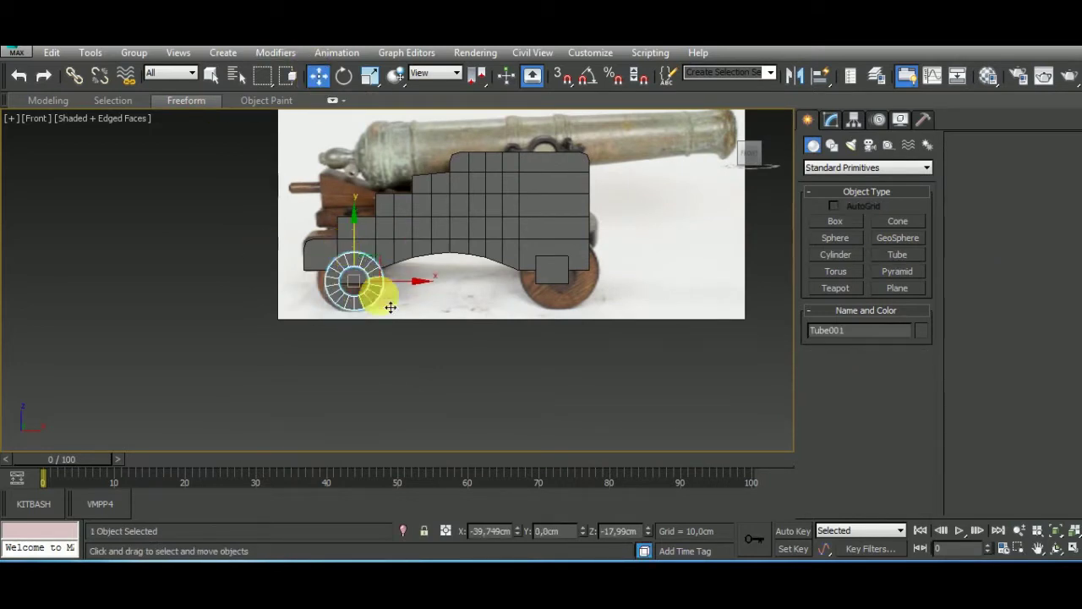
# Draw a cylinder over the left wheel of the reference and view it in 3D.
pyautogui.click(835, 254)
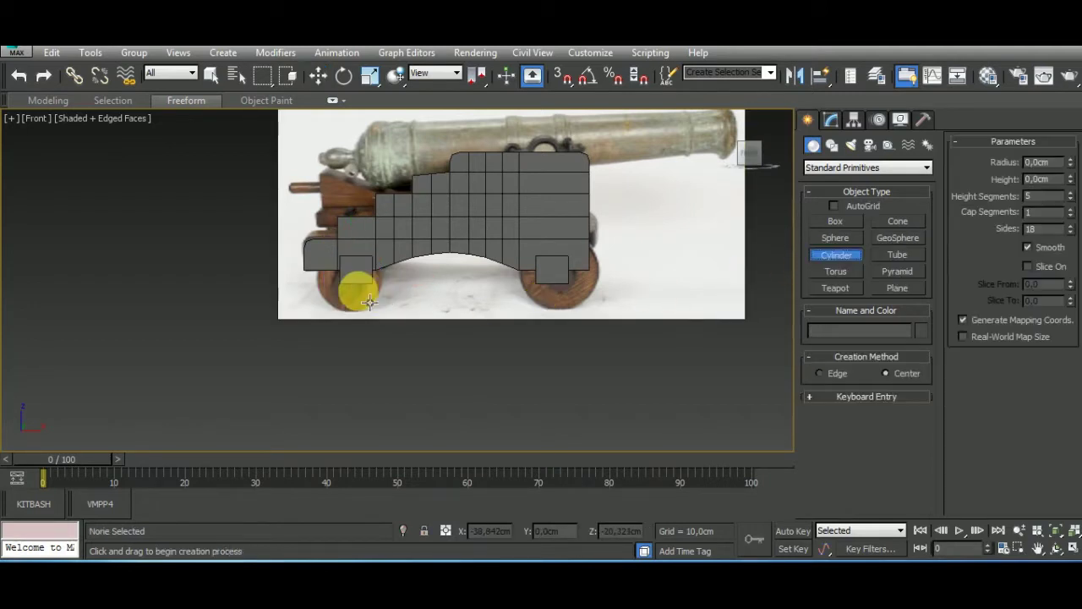
pyautogui.moveTo(370, 294); pyautogui.dragTo(385, 317)
pyautogui.click(350, 266)
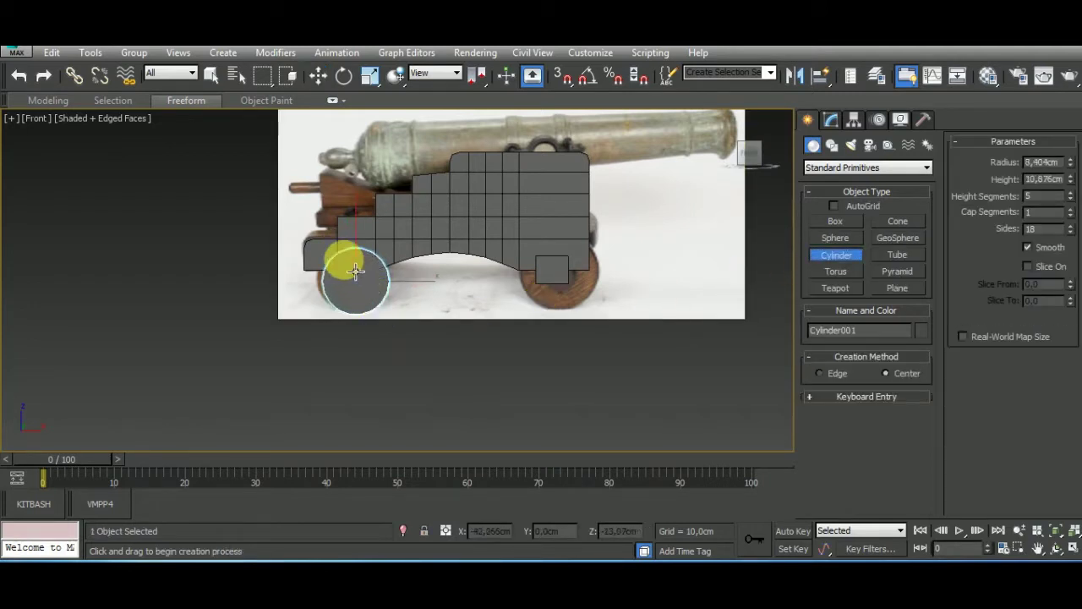
pyautogui.click(318, 75)
pyautogui.keyDown('alt'); pyautogui.moveTo(435, 285); pyautogui.dragTo(468, 322, button='middle'); pyautogui.keyUp('alt')
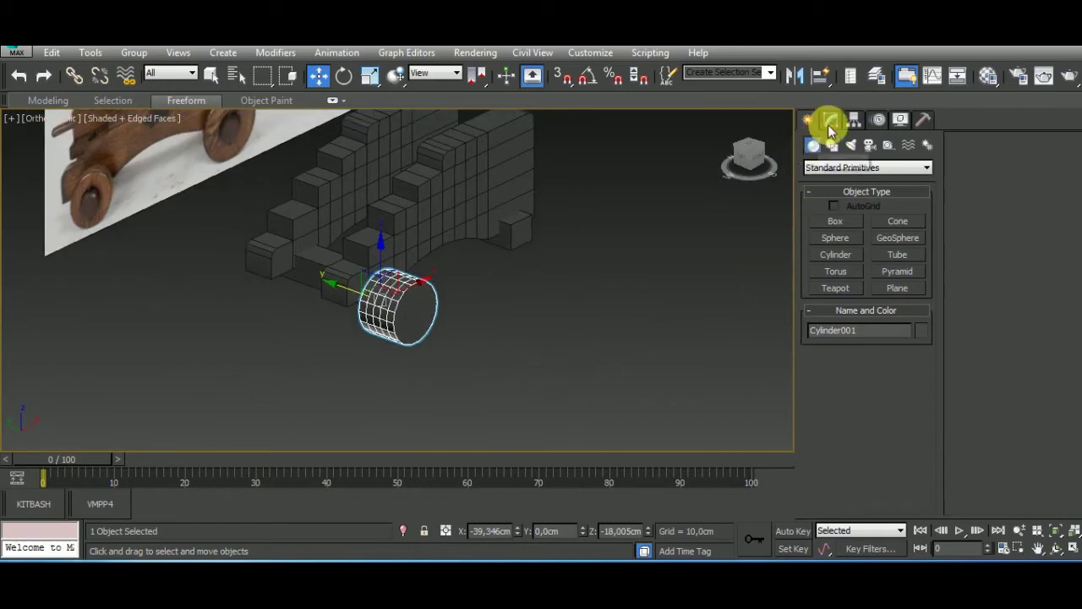
# Shorten the cylinder's height to 6.199cm and move it back toward the carriage.
pyautogui.click(832, 120)
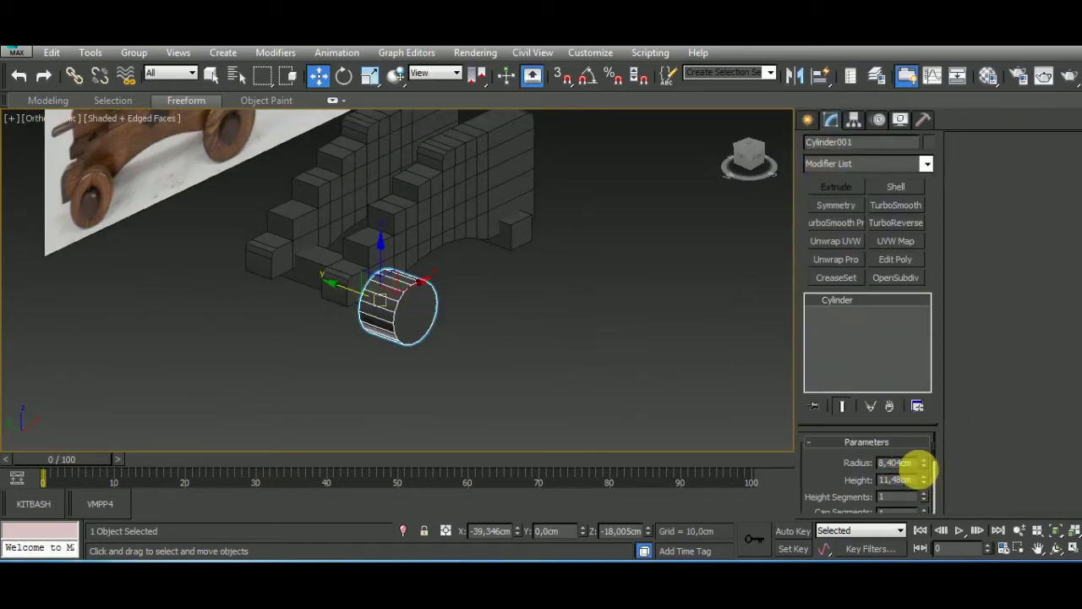
pyautogui.moveTo(928, 485); pyautogui.dragTo(918, 520)
pyautogui.scroll(2, 398, 302)
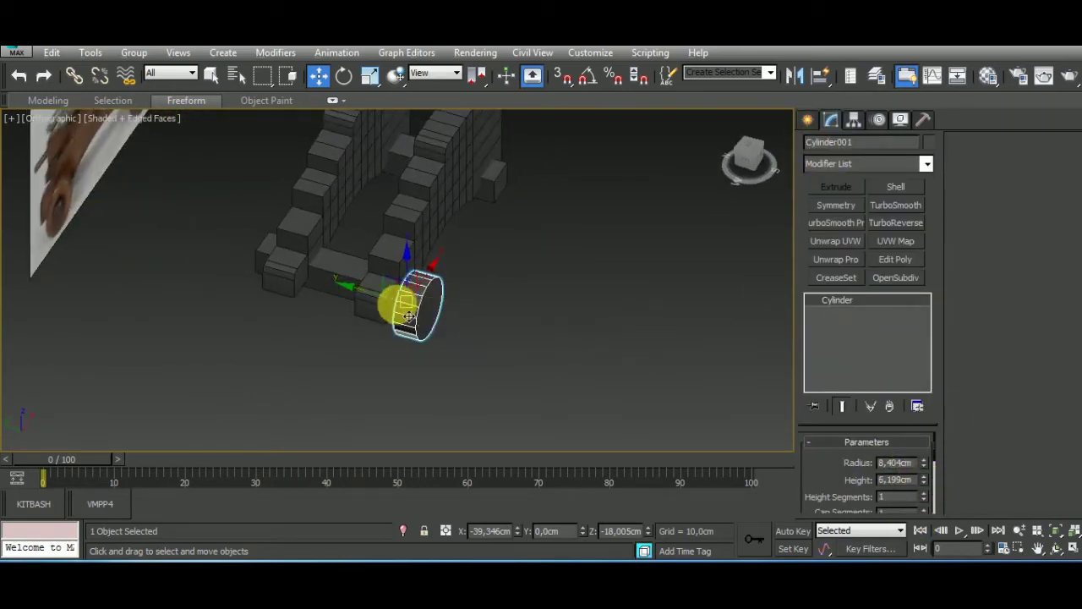
pyautogui.scroll(2, 407, 304)
pyautogui.keyDown('alt'); pyautogui.moveTo(397, 296); pyautogui.dragTo(454, 338, button='middle'); pyautogui.keyUp('alt')
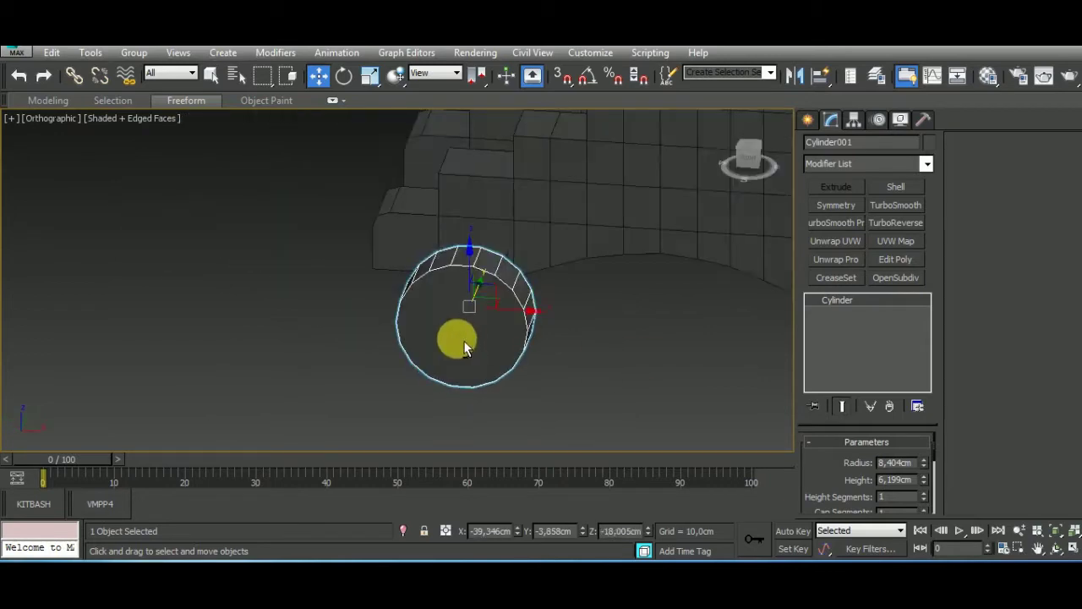
pyautogui.moveTo(455, 244); pyautogui.dragTo(445, 113)
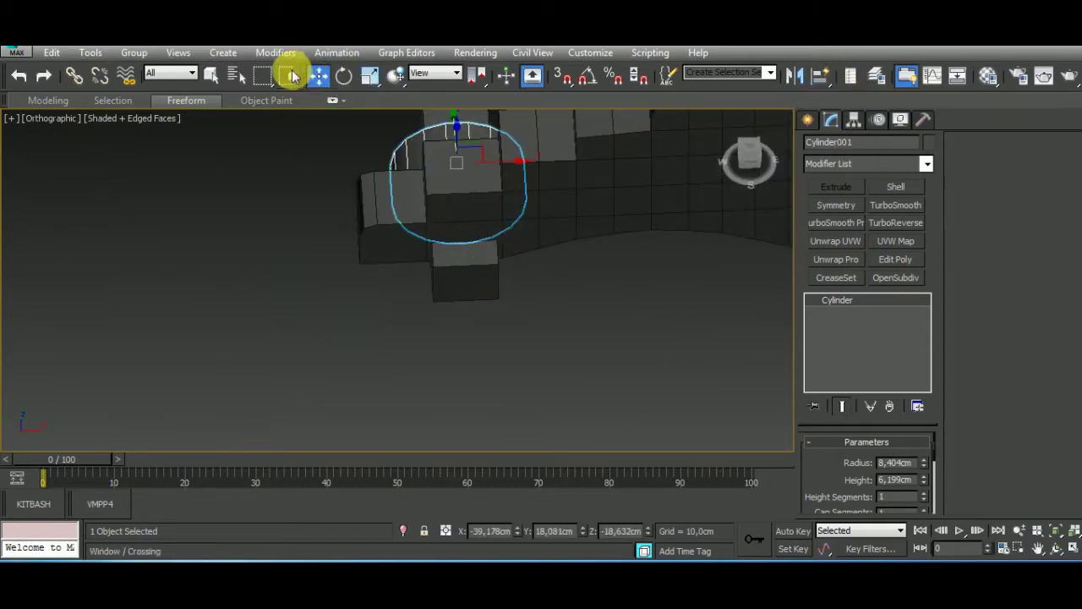
pyautogui.moveTo(517, 299)
pyautogui.keyDown('alt'); pyautogui.mouseDown(button='middle')
pyautogui.moveTo(664, 286)
pyautogui.moveTo(466, 217)
pyautogui.moveTo(448, 222)
pyautogui.mouseUp(button='middle'); pyautogui.keyUp('alt')
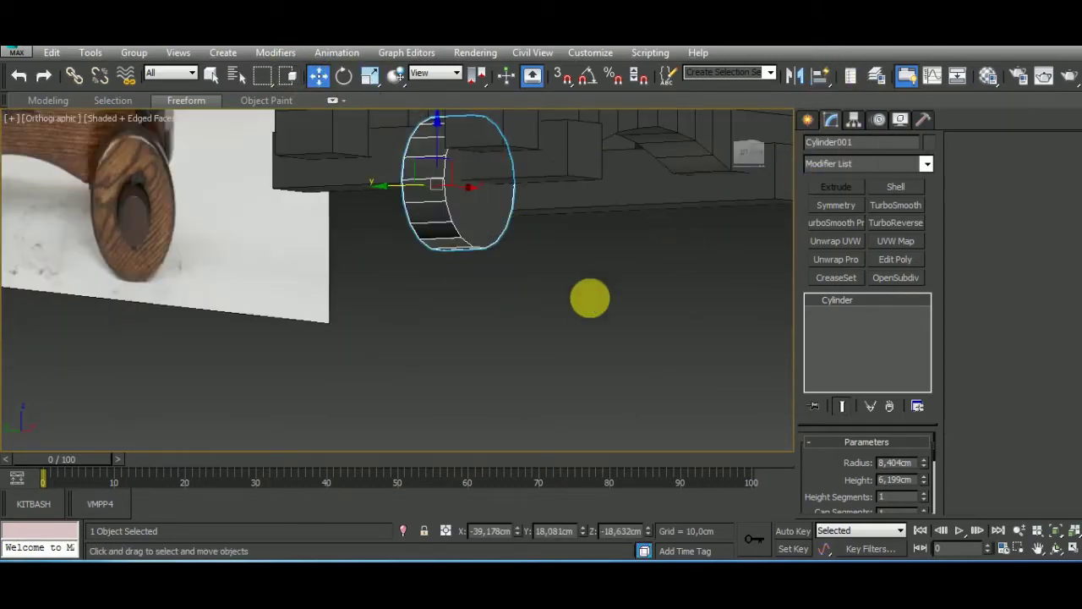
pyautogui.keyDown('alt'); pyautogui.moveTo(592, 297); pyautogui.dragTo(575, 218, button='middle'); pyautogui.keyUp('alt')
# Select all objects and center their pivots with Affect Pivot Only.
pyautogui.click(575, 218)
pyautogui.keyDown('ctrl'); pyautogui.click(425, 289); pyautogui.keyUp('ctrl')
pyautogui.moveTo(426, 289)
pyautogui.keyDown('alt'); pyautogui.mouseDown(button='middle')
pyautogui.moveTo(500, 290)
pyautogui.moveTo(628, 266)
pyautogui.mouseUp(button='middle'); pyautogui.keyUp('alt')
pyautogui.scroll(-5, 602, 375)
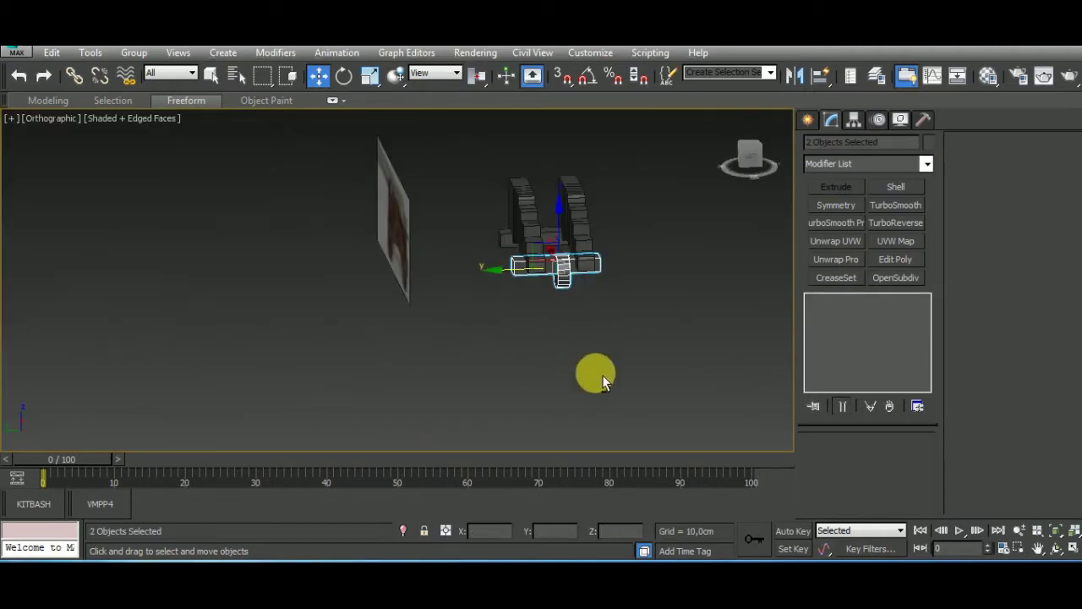
pyautogui.hotkey('ctrl', 'a')
pyautogui.click(853, 119)
pyautogui.click(867, 220)
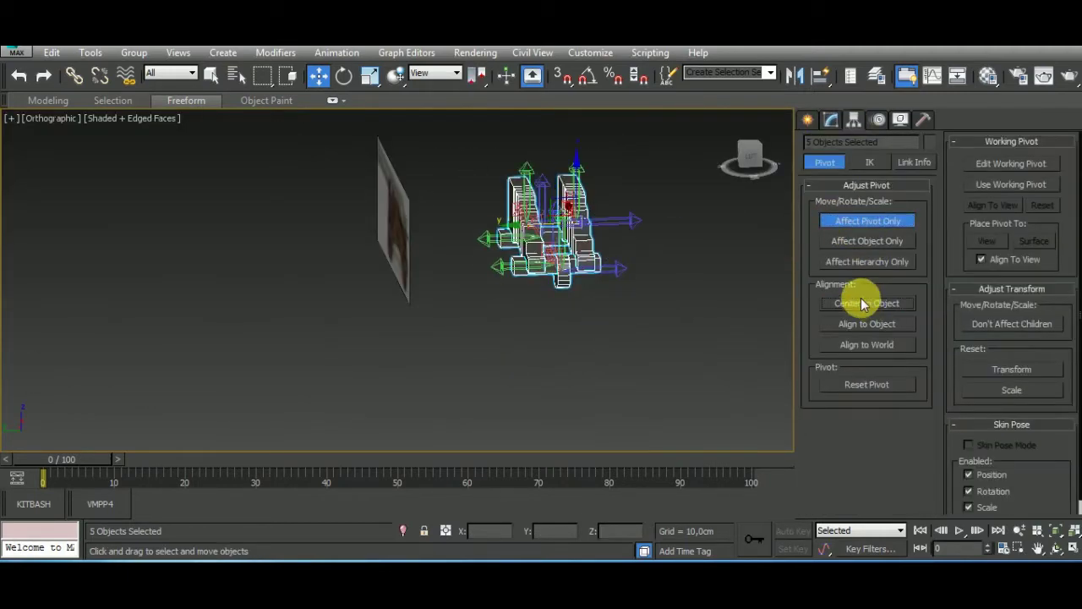
pyautogui.click(867, 302)
# Quick Align the wheel cylinder to the lower carriage block.
pyautogui.keyDown('alt'); pyautogui.moveTo(573, 293); pyautogui.dragTo(526, 307, button='middle'); pyautogui.keyUp('alt')
pyautogui.click(519, 278)
pyautogui.click(820, 75)
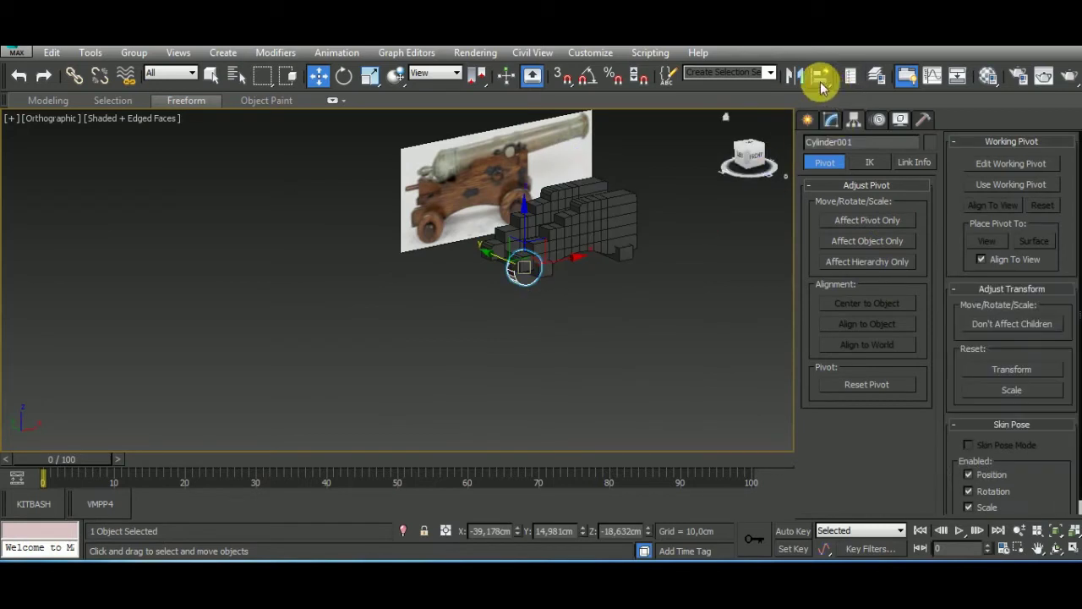
pyautogui.click(554, 279)
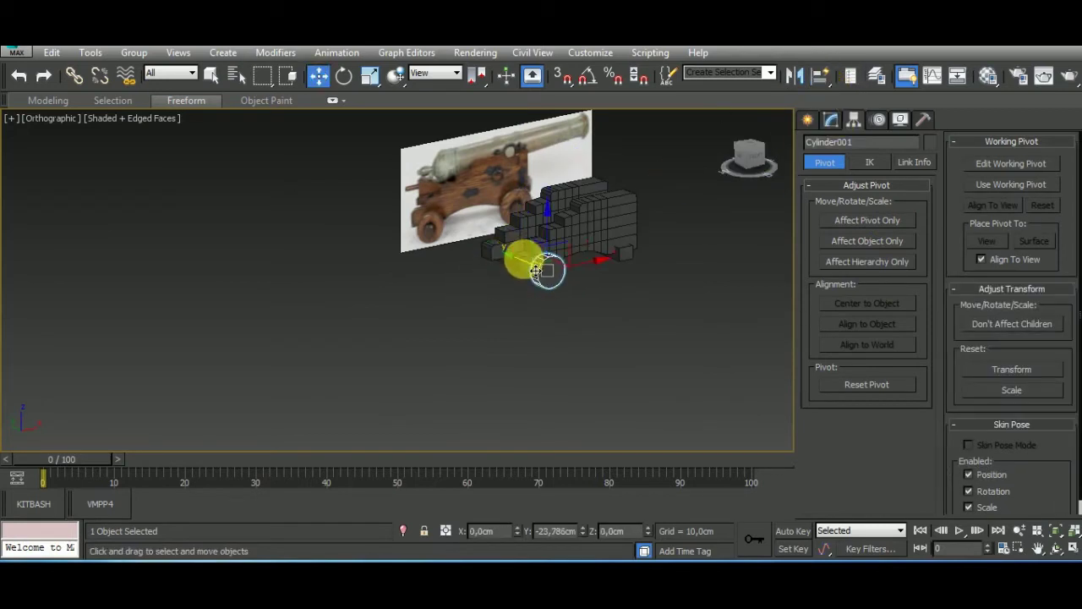
# Nudge the cylinder sideways in the Left view and check it against the carriage.
pyautogui.press('l')
pyautogui.scroll(3, 398, 310)
pyautogui.scroll(3, 494, 319)
pyautogui.moveTo(494, 320); pyautogui.dragTo(498, 312)
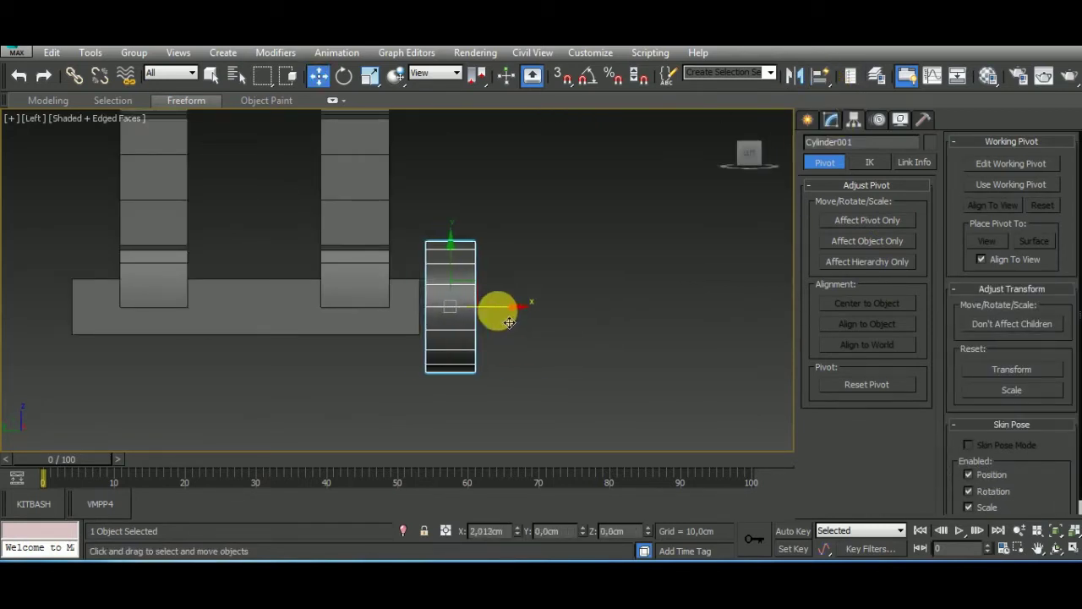
pyautogui.scroll(-3, 495, 310)
pyautogui.moveTo(496, 310)
pyautogui.keyDown('alt'); pyautogui.mouseDown(button='middle')
pyautogui.moveTo(509, 389)
pyautogui.moveTo(476, 385)
pyautogui.mouseUp(button='middle'); pyautogui.keyUp('alt')
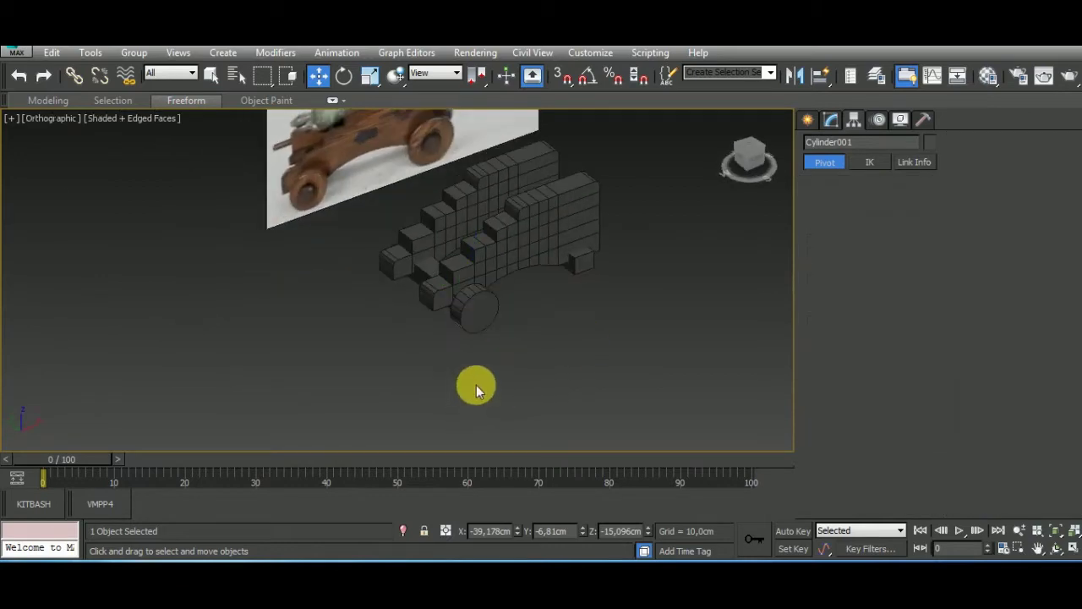
pyautogui.scroll(4, 436, 309)
pyautogui.scroll(3, 457, 308)
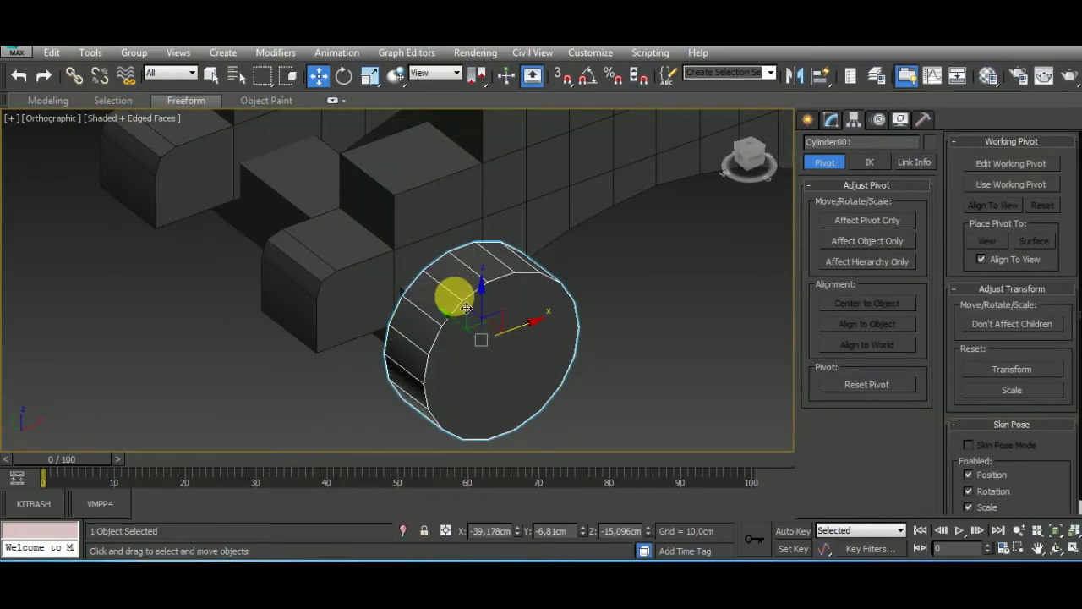
pyautogui.keyDown('alt'); pyautogui.moveTo(617, 280); pyautogui.dragTo(590, 310, button='middle'); pyautogui.keyUp('alt')
pyautogui.scroll(-4, 591, 310)
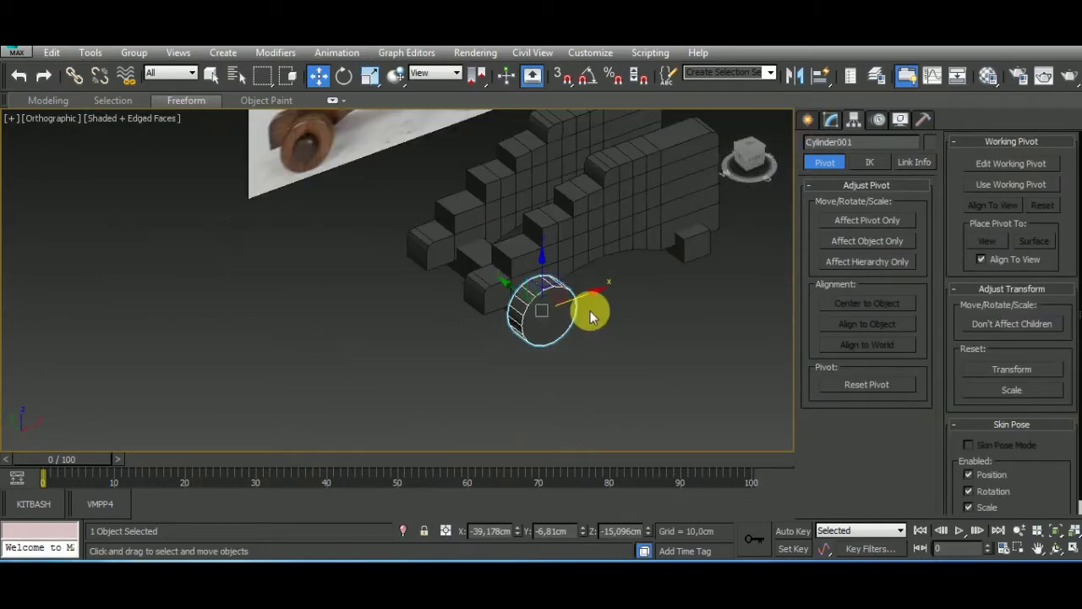
pyautogui.moveTo(626, 346)
pyautogui.mouseDown(button='middle')
pyautogui.moveTo(609, 362)
pyautogui.moveTo(635, 367)
pyautogui.mouseUp(button='middle')
# Clone the wheel and make the copy a thin axle about 48.373cm long.
pyautogui.keyDown('shift'); pyautogui.moveTo(487, 336); pyautogui.dragTo(448, 333); pyautogui.keyUp('shift')
pyautogui.press('Return')
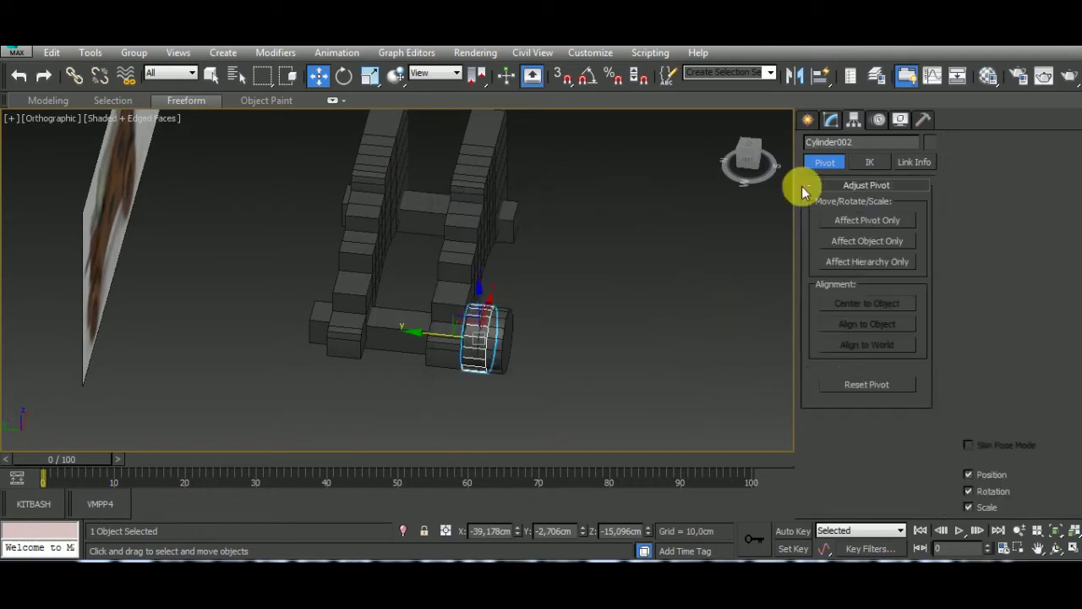
pyautogui.click(831, 122)
pyautogui.moveTo(924, 463)
pyautogui.mouseDown()
pyautogui.moveTo(930, 501)
pyautogui.moveTo(778, 273)
pyautogui.mouseUp()
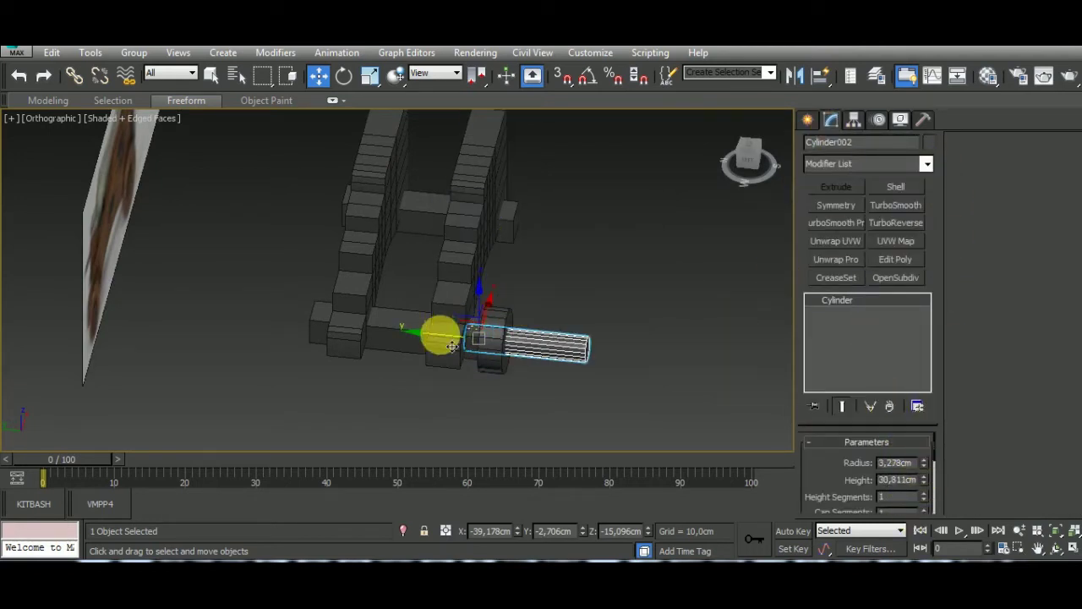
pyautogui.moveTo(435, 333); pyautogui.dragTo(301, 320)
pyautogui.moveTo(928, 479)
pyautogui.mouseDown()
pyautogui.moveTo(925, 394)
pyautogui.moveTo(929, 441)
pyautogui.mouseUp()
# Select the wheel cylinder and move it slightly outward.
pyautogui.keyDown('alt'); pyautogui.moveTo(647, 351); pyautogui.dragTo(679, 312, button='middle'); pyautogui.keyUp('alt')
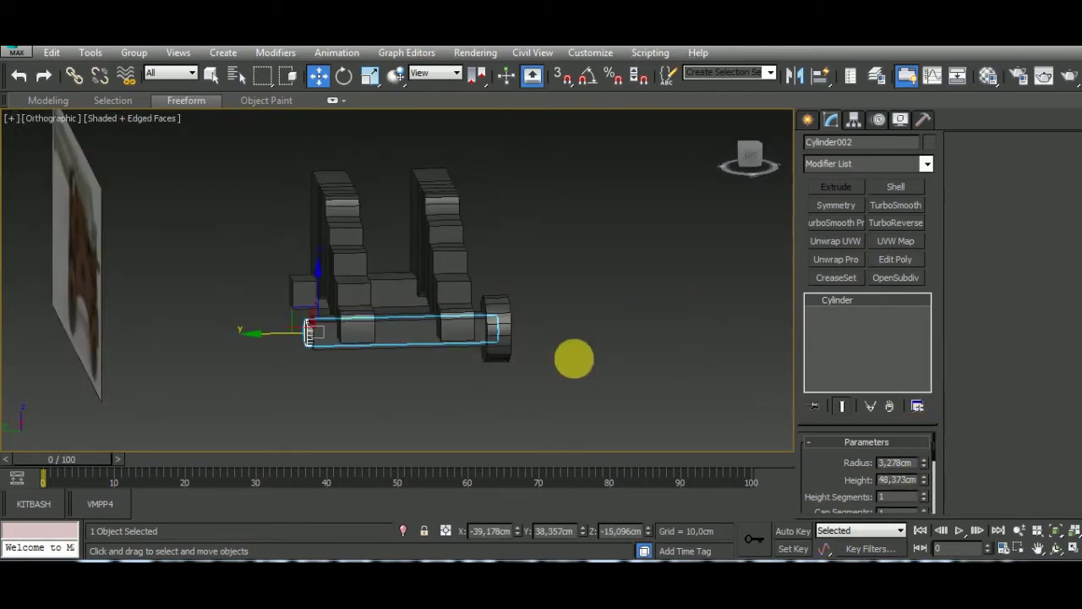
pyautogui.keyDown('alt'); pyautogui.moveTo(574, 359); pyautogui.dragTo(495, 313, button='middle'); pyautogui.keyUp('alt')
pyautogui.click(496, 314)
pyautogui.scroll(3, 471, 331)
pyautogui.scroll(2, 477, 338)
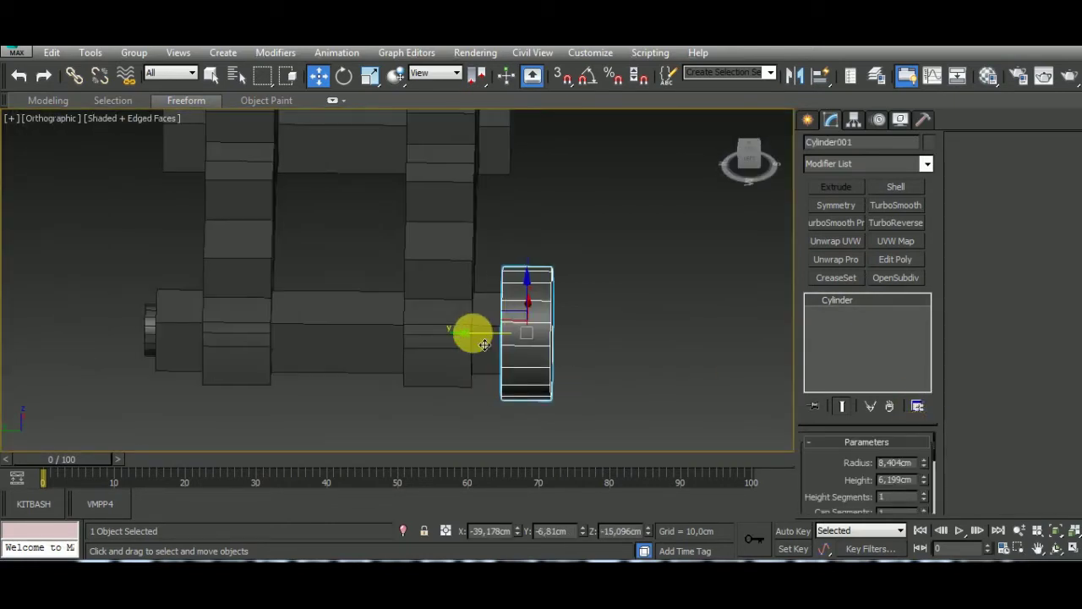
pyautogui.moveTo(484, 344); pyautogui.dragTo(492, 344)
pyautogui.scroll(-2, 492, 344)
pyautogui.moveTo(508, 375)
pyautogui.mouseDown(button='middle')
pyautogui.moveTo(548, 370)
pyautogui.moveTo(580, 423)
pyautogui.mouseUp(button='middle')
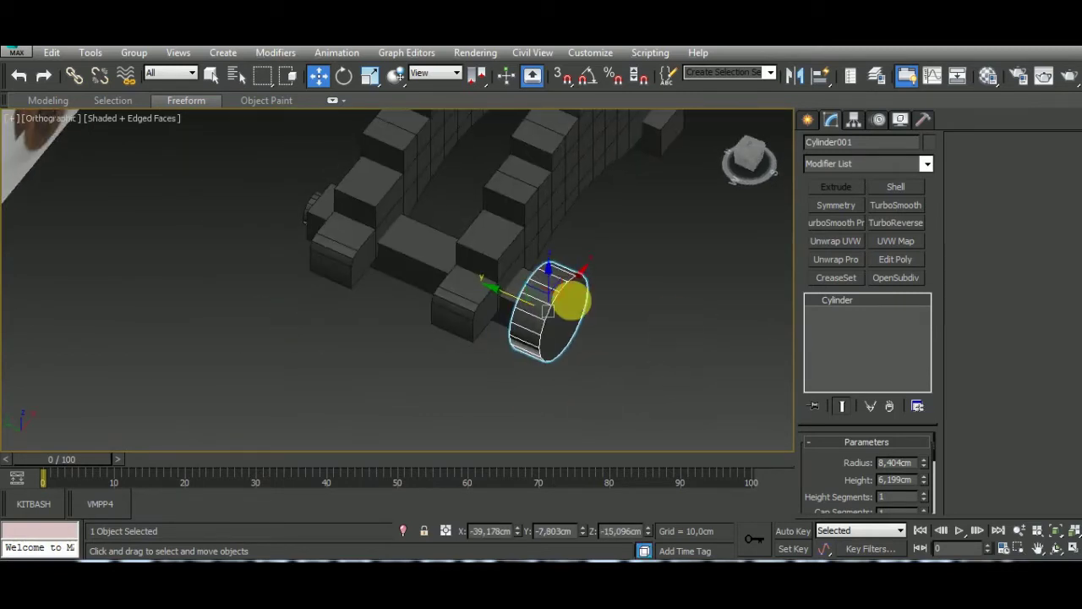
# Convert the wheel to Editable Poly and connect a ring of its edges with new loops.
pyautogui.rightClick(570, 296)
pyautogui.rightClick(882, 301)
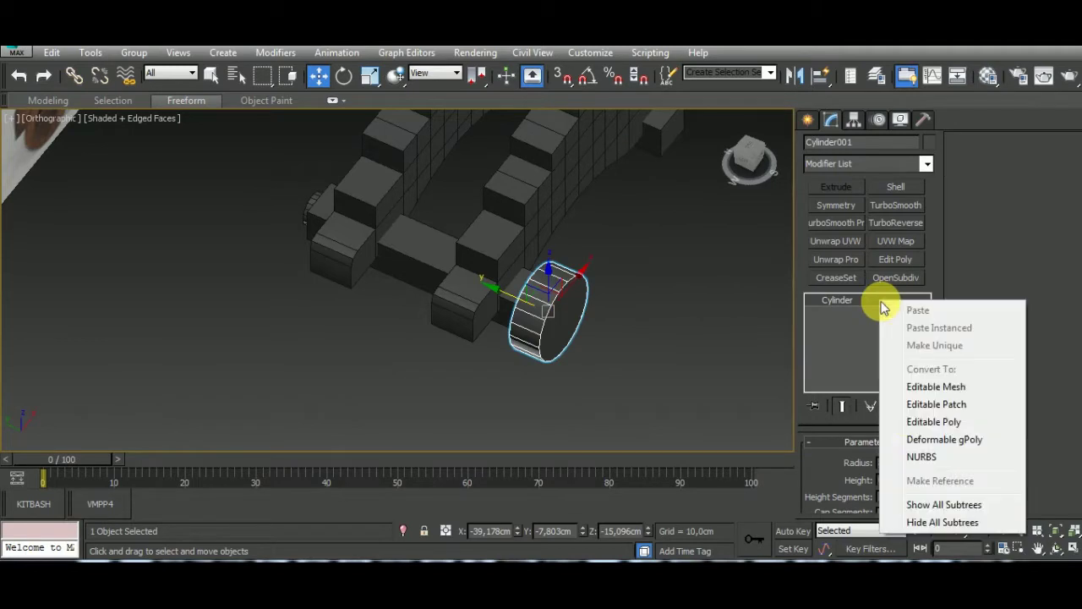
pyautogui.click(908, 422)
pyautogui.click(908, 422)
pyautogui.press('2')
pyautogui.click(517, 330)
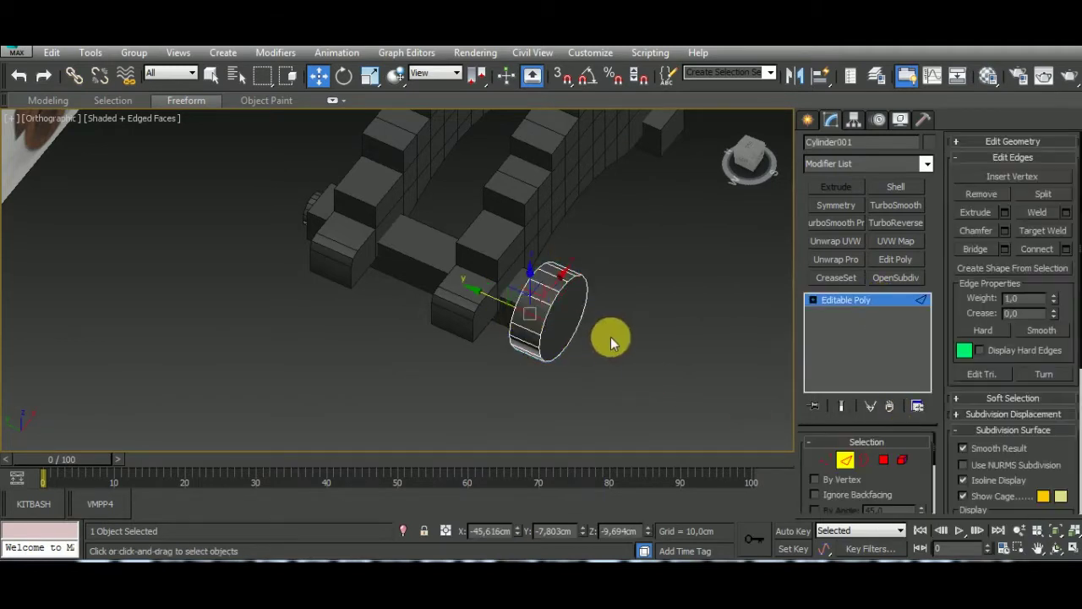
pyautogui.hotkey('ctrl', 'shift', 'e')
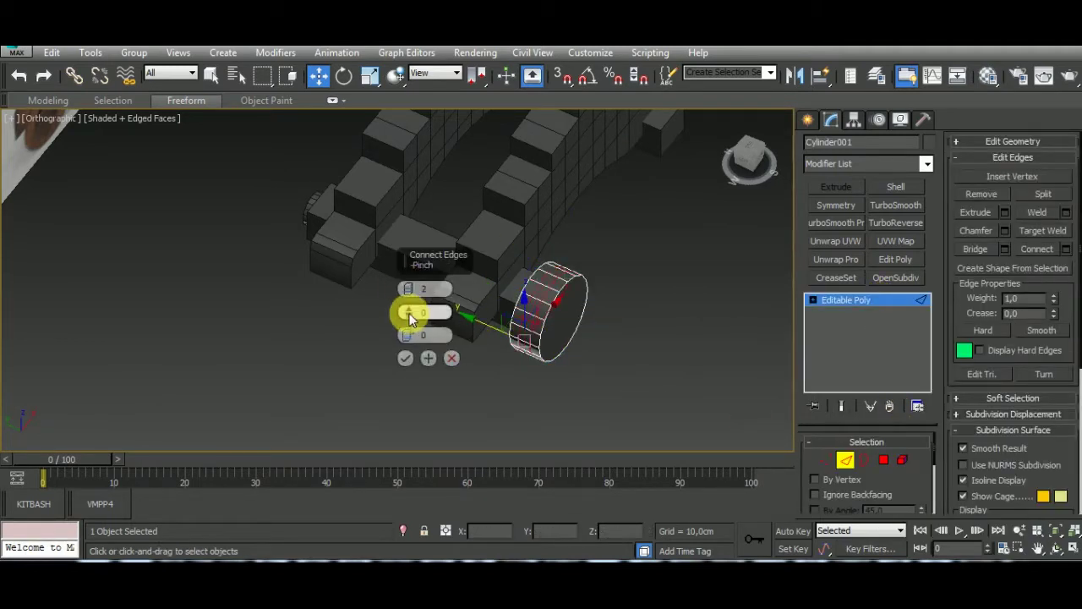
# Commit the edge loops, select the wheel's rim faces and start a Bevel on them.
pyautogui.click(406, 359)
pyautogui.keyDown('ctrl'); pyautogui.click(882, 461); pyautogui.keyUp('ctrl')
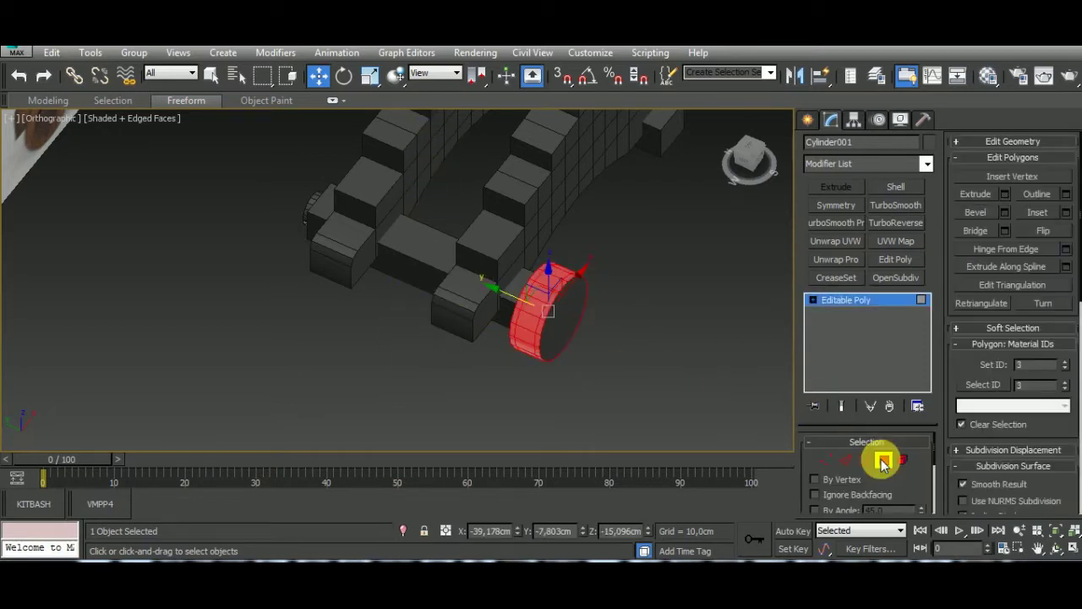
pyautogui.scroll(-1, 852, 457)
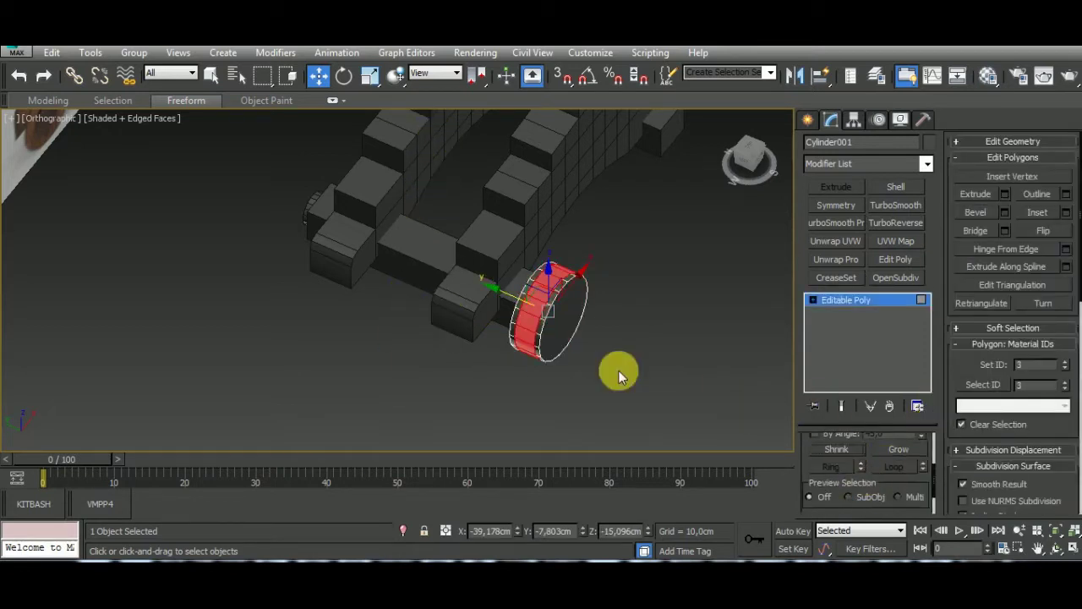
pyautogui.scroll(2, 546, 302)
pyautogui.scroll(2, 496, 302)
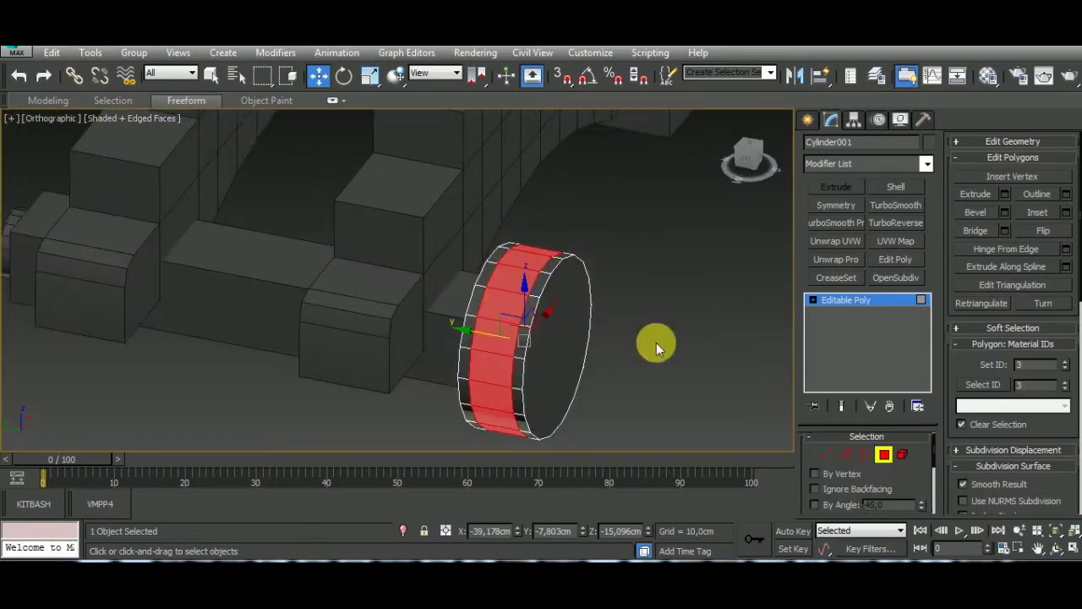
pyautogui.hotkey('ctrl', 'shift', 'b')
pyautogui.click(426, 290)
pyautogui.click(448, 309)
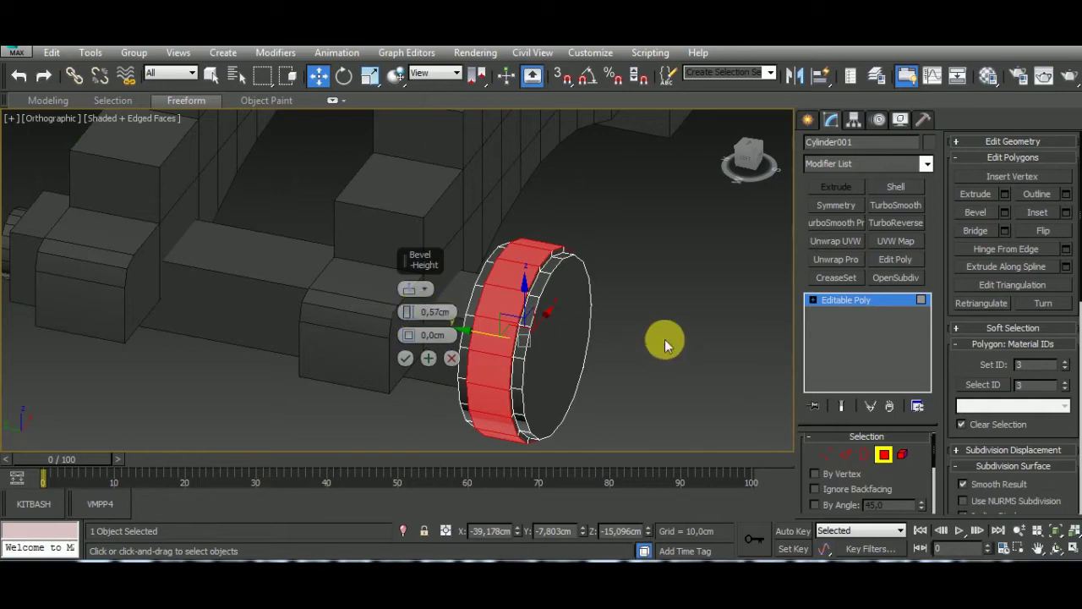
# Set the bevel to 0.172cm height and -0.11cm outline, apply it and exit Polygon mode.
pyautogui.scroll(2, 531, 266)
pyautogui.scroll(2, 531, 265)
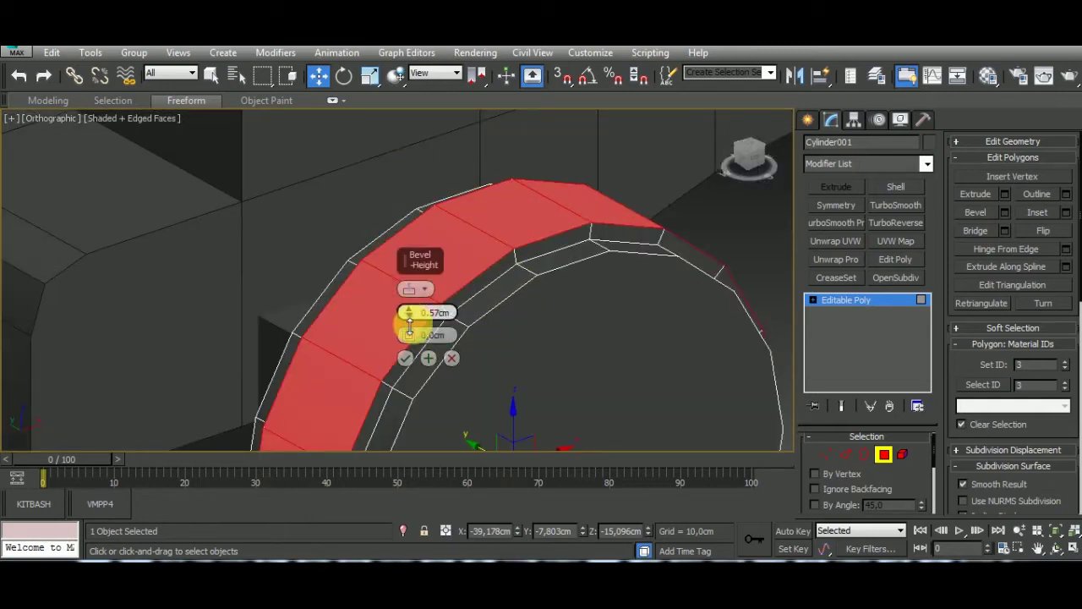
pyautogui.moveTo(409, 321); pyautogui.dragTo(412, 311)
pyautogui.scroll(-3, 634, 266)
pyautogui.scroll(-2, 696, 390)
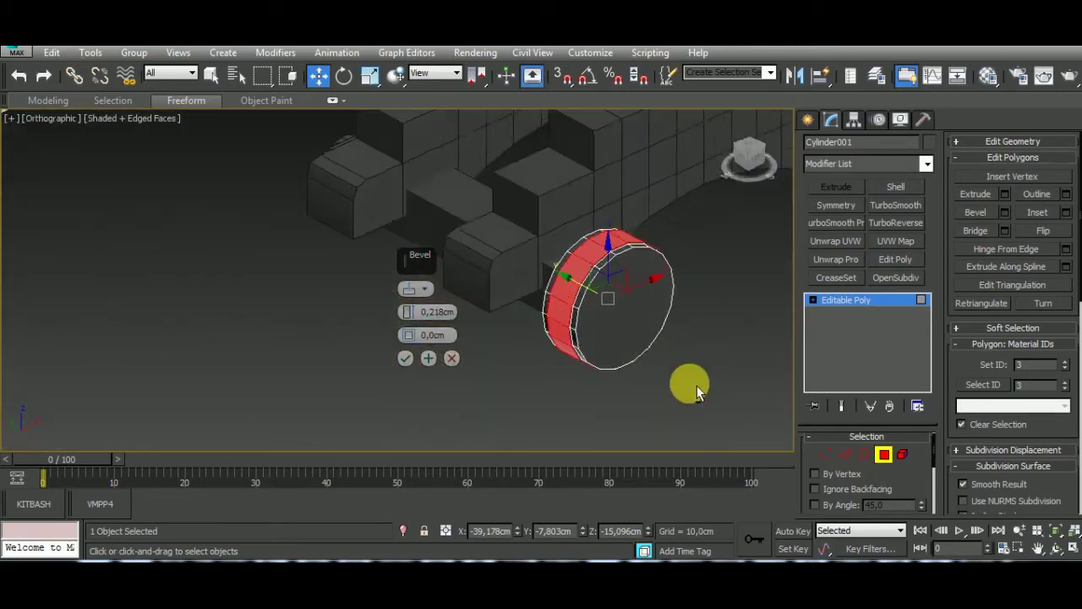
pyautogui.scroll(4, 640, 302)
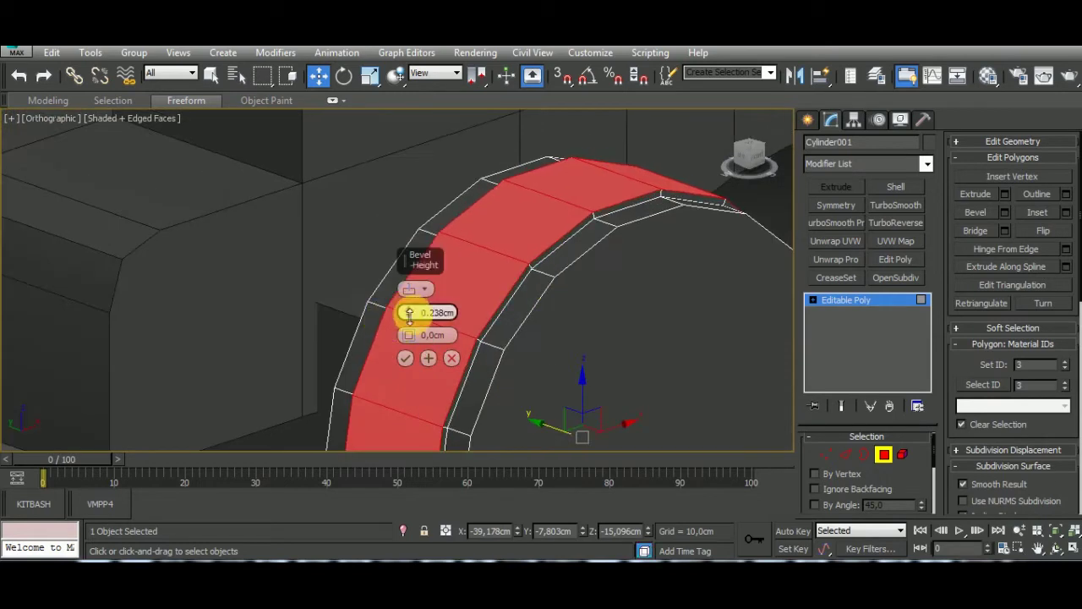
pyautogui.moveTo(409, 340); pyautogui.dragTo(408, 358)
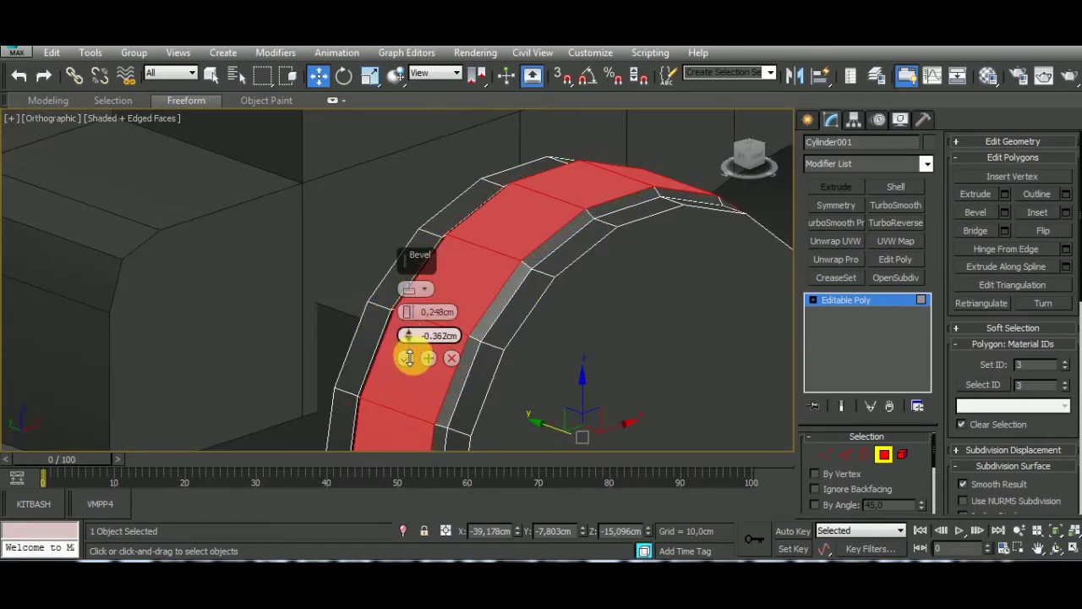
pyautogui.moveTo(409, 315); pyautogui.dragTo(412, 331)
pyautogui.keyDown('alt'); pyautogui.moveTo(449, 320); pyautogui.dragTo(693, 316, button='middle'); pyautogui.keyUp('alt')
pyautogui.scroll(3, 572, 295)
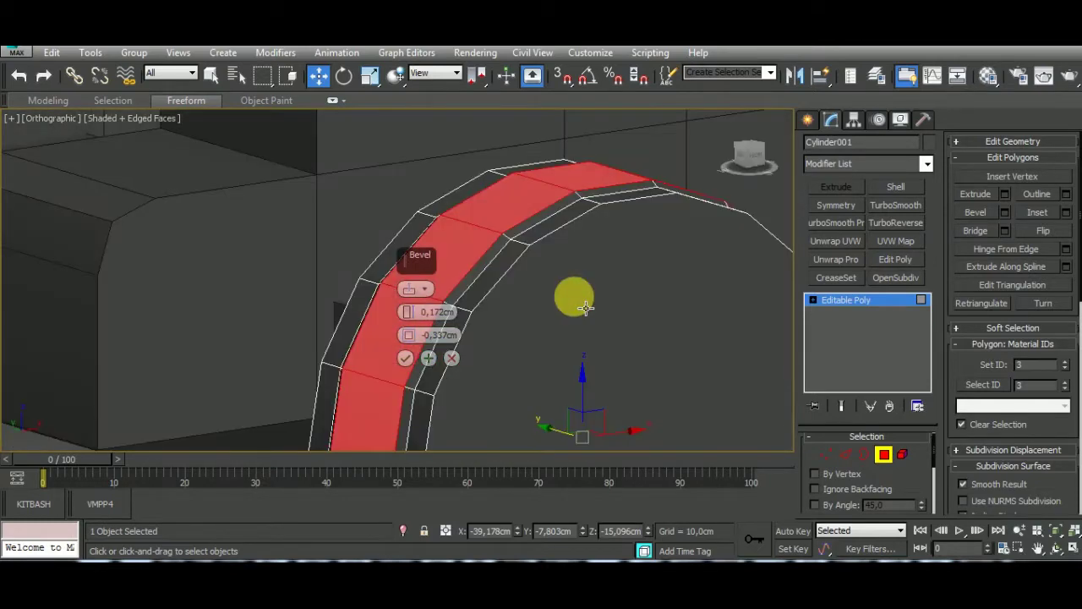
pyautogui.moveTo(410, 340)
pyautogui.mouseDown()
pyautogui.moveTo(414, 352)
pyautogui.moveTo(412, 336)
pyautogui.mouseUp()
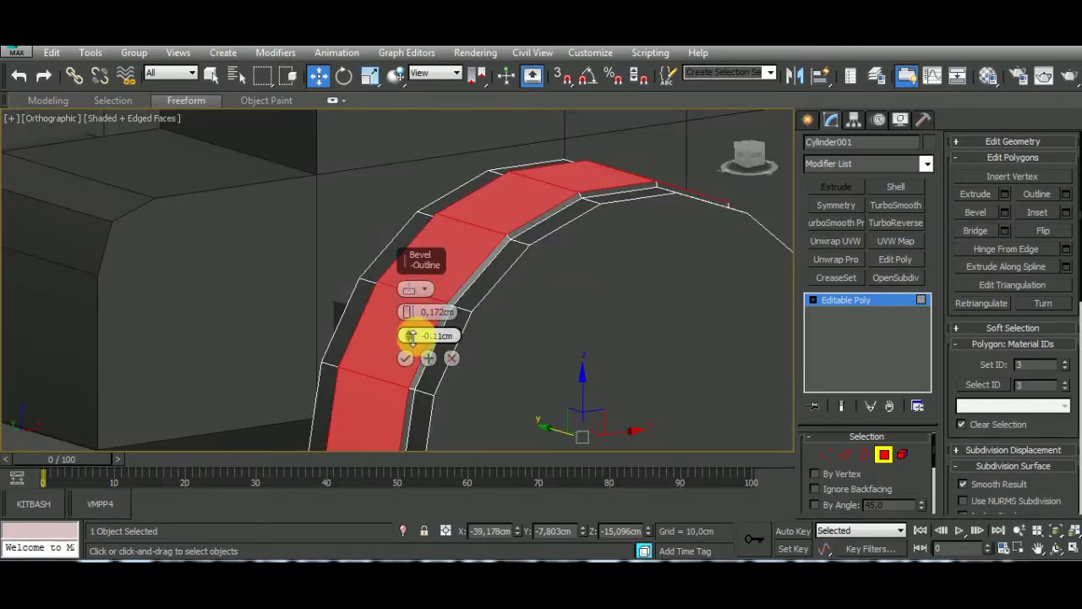
pyautogui.scroll(-2, 701, 349)
pyautogui.click(405, 358)
pyautogui.scroll(-2, 532, 217)
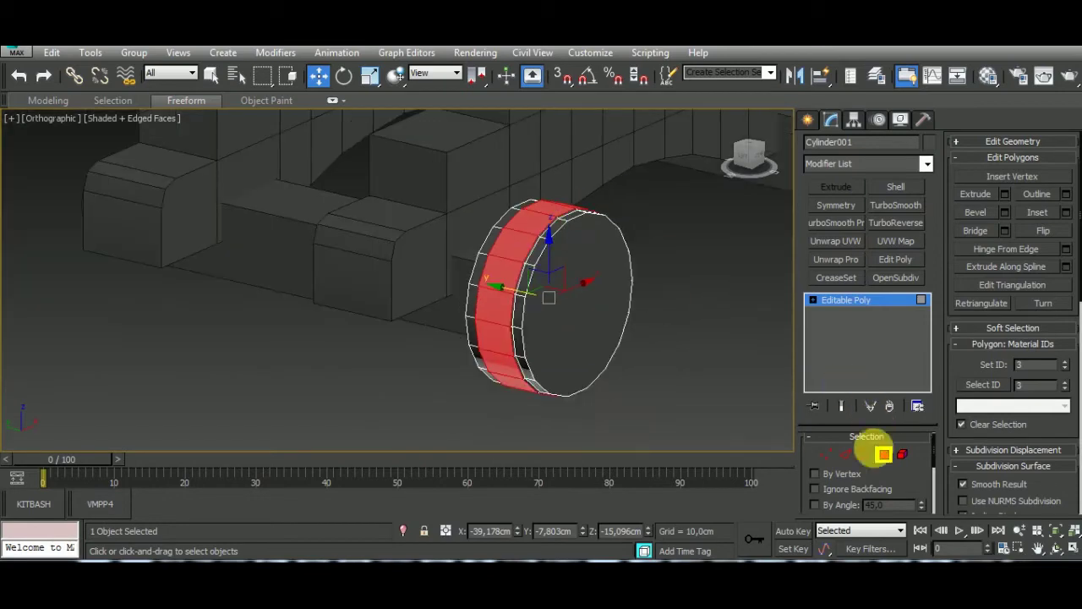
pyautogui.click(884, 454)
# Slide the long axle cylinder sideways along its length beneath the carriage.
pyautogui.keyDown('alt'); pyautogui.moveTo(572, 375); pyautogui.dragTo(435, 314, button='middle'); pyautogui.keyUp('alt')
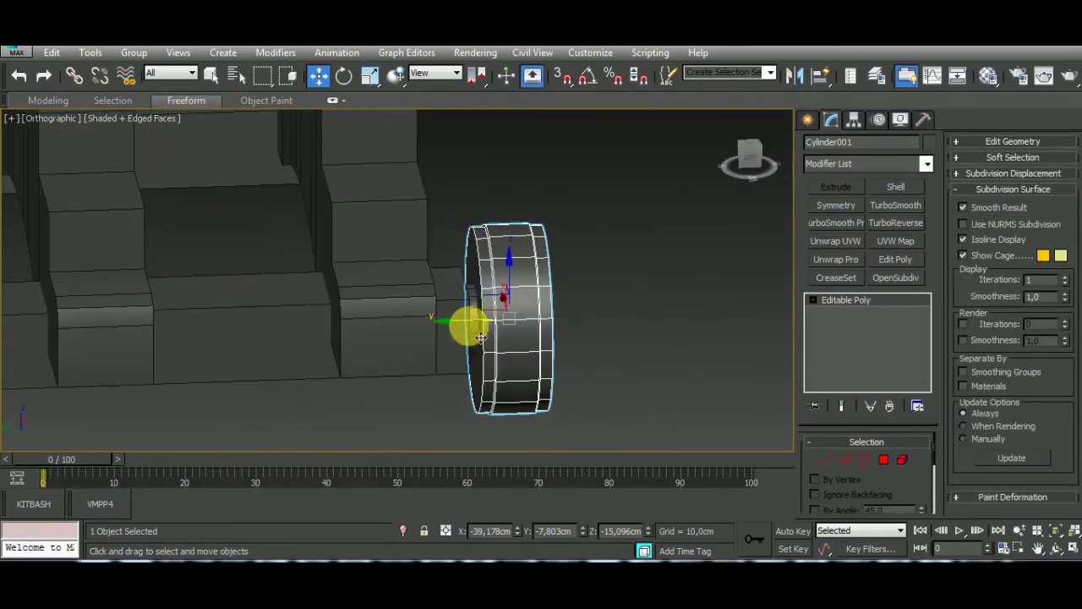
pyautogui.click(484, 347)
pyautogui.keyDown('alt'); pyautogui.moveTo(580, 327); pyautogui.dragTo(258, 342, button='middle'); pyautogui.keyUp('alt')
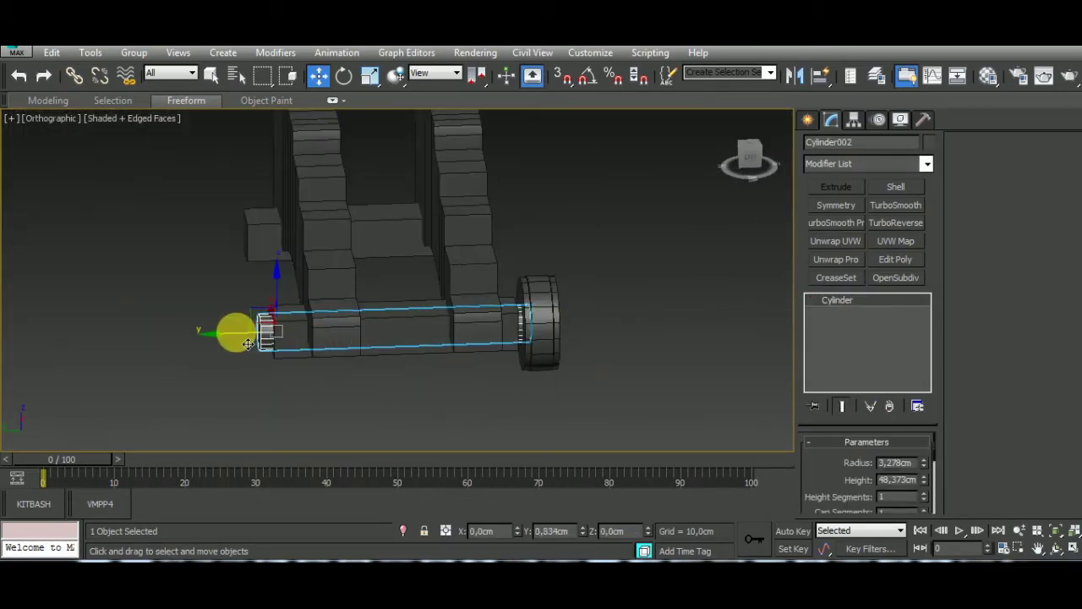
pyautogui.moveTo(248, 344); pyautogui.dragTo(306, 360)
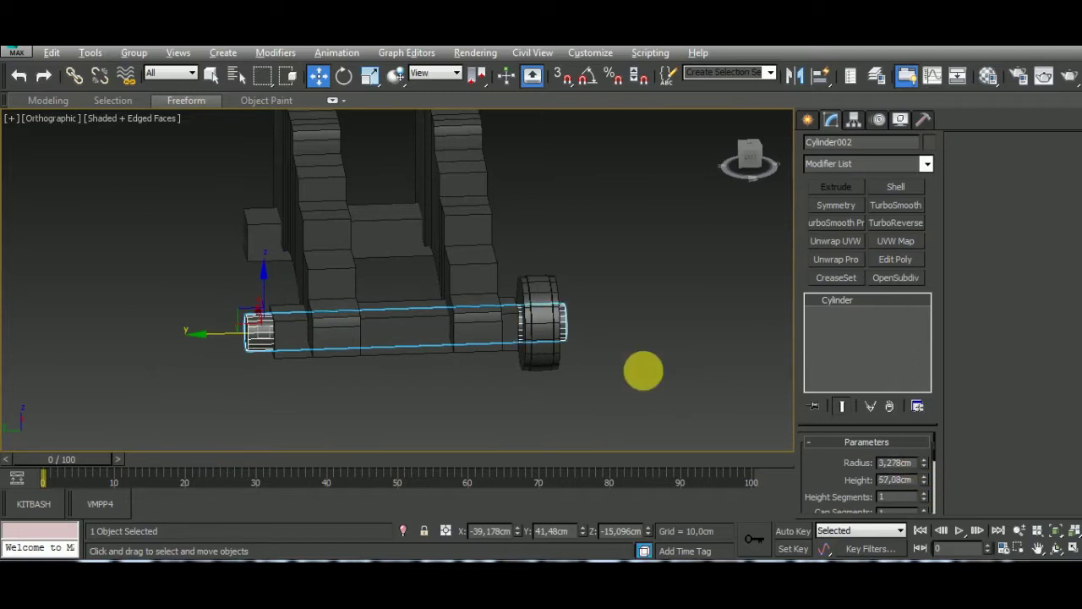
pyautogui.moveTo(644, 371)
pyautogui.keyDown('alt'); pyautogui.mouseDown(button='middle')
pyautogui.moveTo(592, 362)
pyautogui.moveTo(634, 371)
pyautogui.mouseUp(button='middle'); pyautogui.keyUp('alt')
# Shift-drag a copy of the wheel to the axle's opposite end.
pyautogui.click(533, 362)
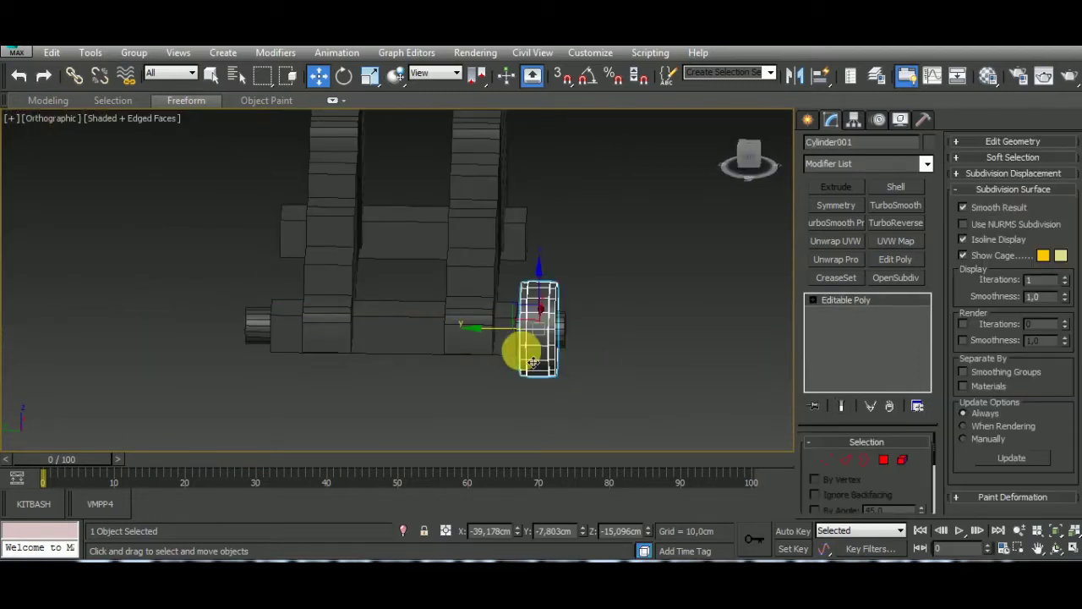
pyautogui.keyDown('shift'); pyautogui.moveTo(534, 362); pyautogui.dragTo(224, 332); pyautogui.keyUp('shift')
pyautogui.click(548, 366)
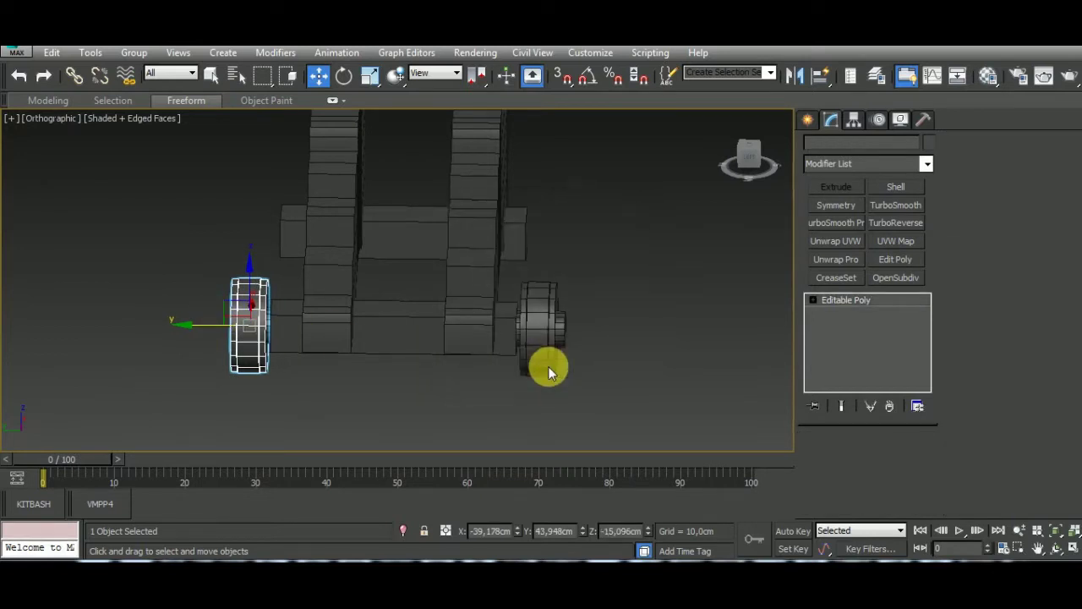
# Scale both long boxes narrower in the left view.
pyautogui.press('l')
pyautogui.scroll(3, 358, 363)
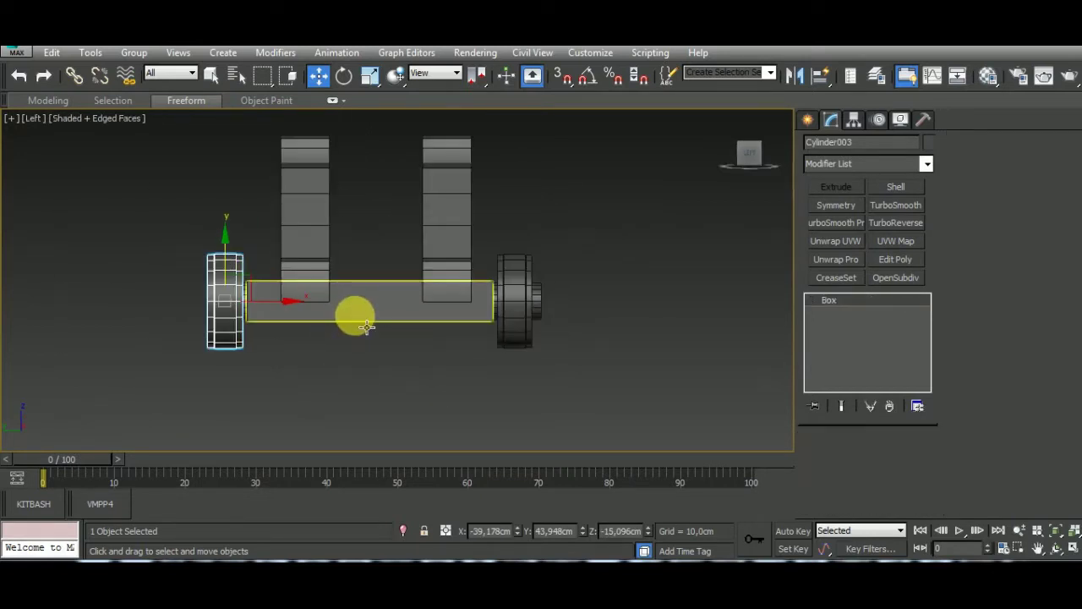
pyautogui.click(365, 327)
pyautogui.keyDown('alt'); pyautogui.moveTo(411, 244); pyautogui.dragTo(379, 370, button='middle'); pyautogui.keyUp('alt')
pyautogui.keyDown('ctrl'); pyautogui.click(398, 247); pyautogui.keyUp('ctrl')
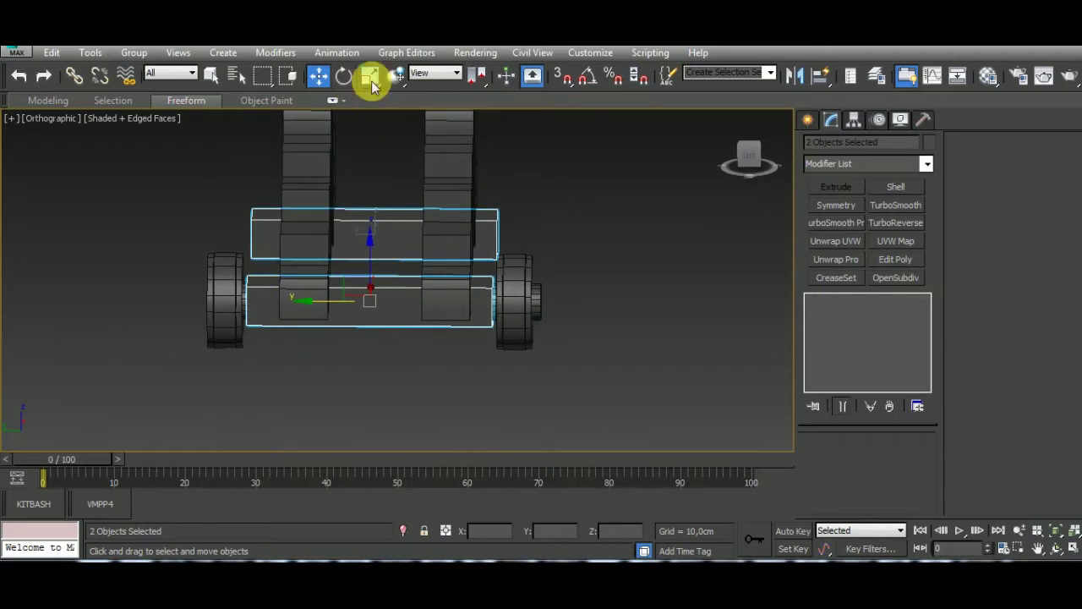
pyautogui.click(372, 82)
pyautogui.moveTo(449, 270); pyautogui.dragTo(451, 278)
pyautogui.click(556, 302)
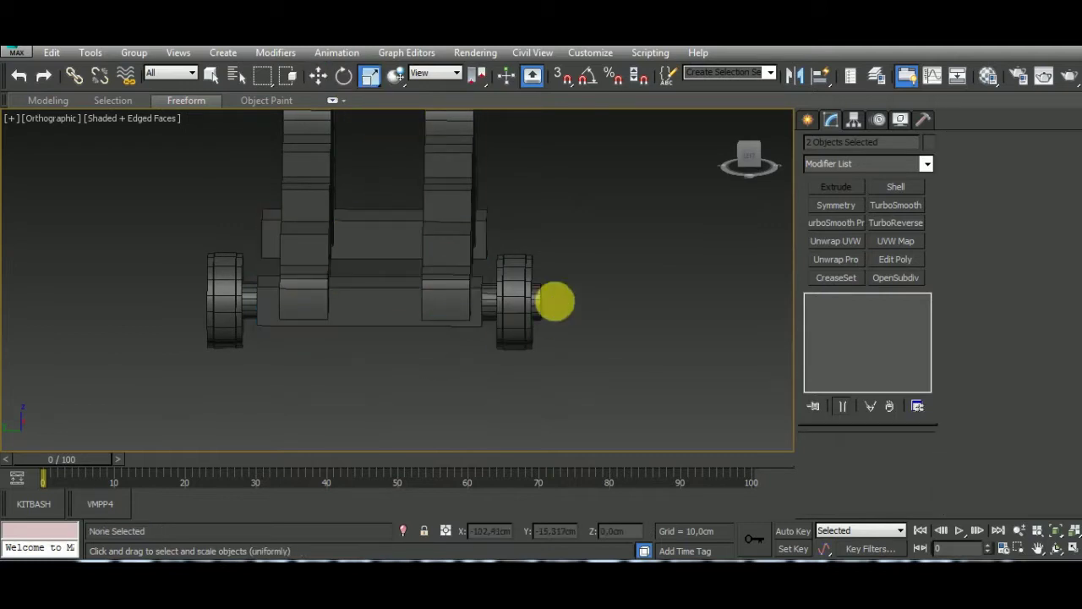
# Slide the left and right wheels inward to meet the axle ends.
pyautogui.click(536, 302)
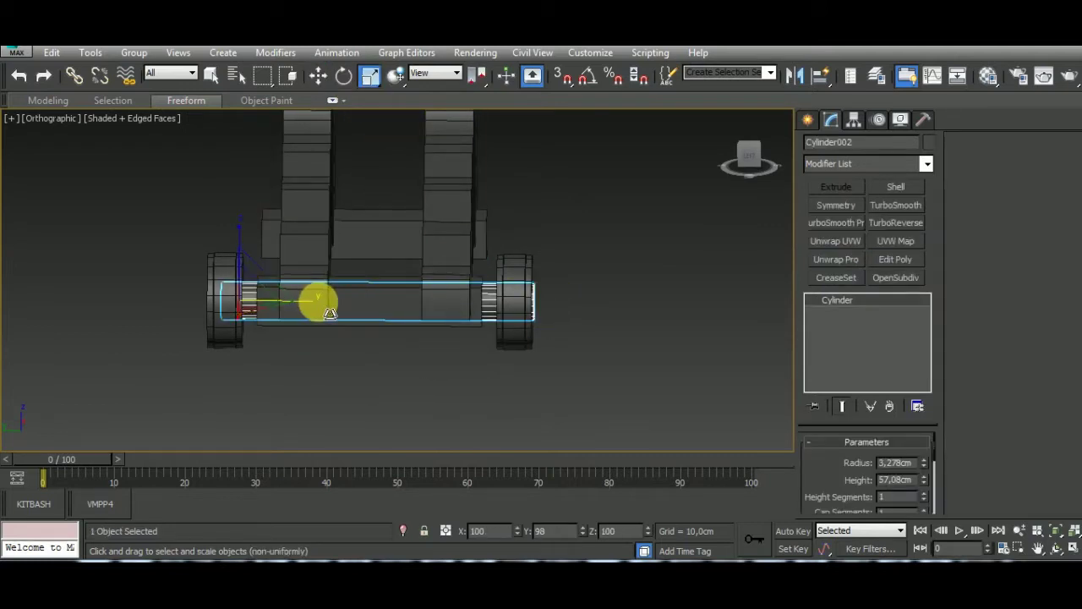
pyautogui.click(292, 355)
pyautogui.click(227, 304)
pyautogui.click(318, 75)
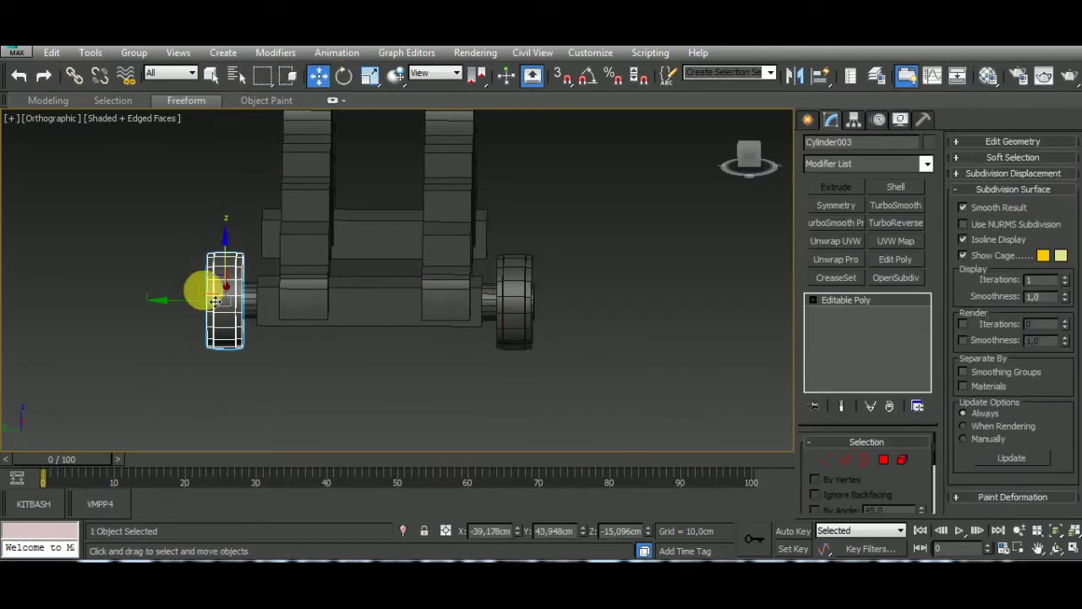
pyautogui.moveTo(216, 302); pyautogui.dragTo(226, 302)
pyautogui.click(522, 306)
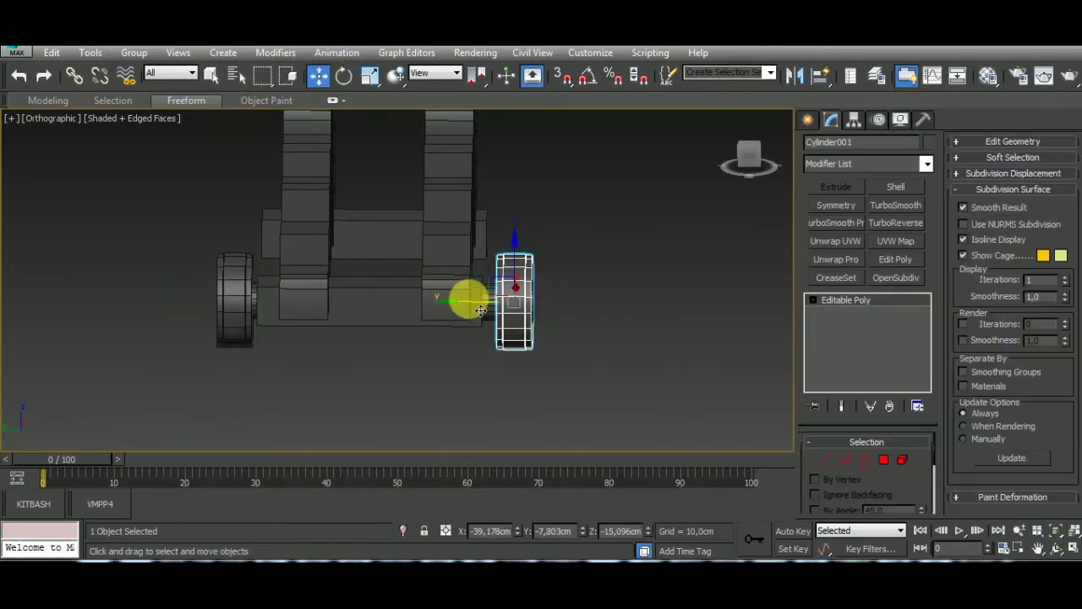
pyautogui.moveTo(481, 311); pyautogui.dragTo(459, 302)
pyautogui.moveTo(435, 358)
pyautogui.keyDown('alt'); pyautogui.mouseDown(button='middle')
pyautogui.moveTo(334, 313)
pyautogui.moveTo(548, 311)
pyautogui.moveTo(240, 293)
pyautogui.moveTo(362, 338)
pyautogui.moveTo(322, 349)
pyautogui.mouseUp(button='middle'); pyautogui.keyUp('alt')
# Lengthen the axle to 57.645cm and shift the right wheel along it.
pyautogui.click(528, 298)
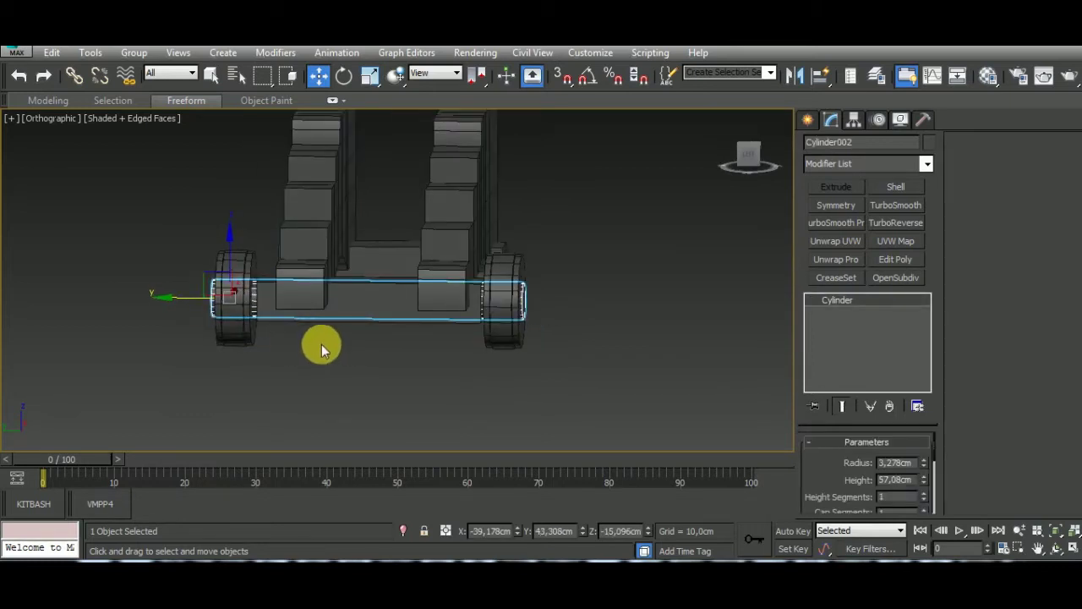
pyautogui.press('l')
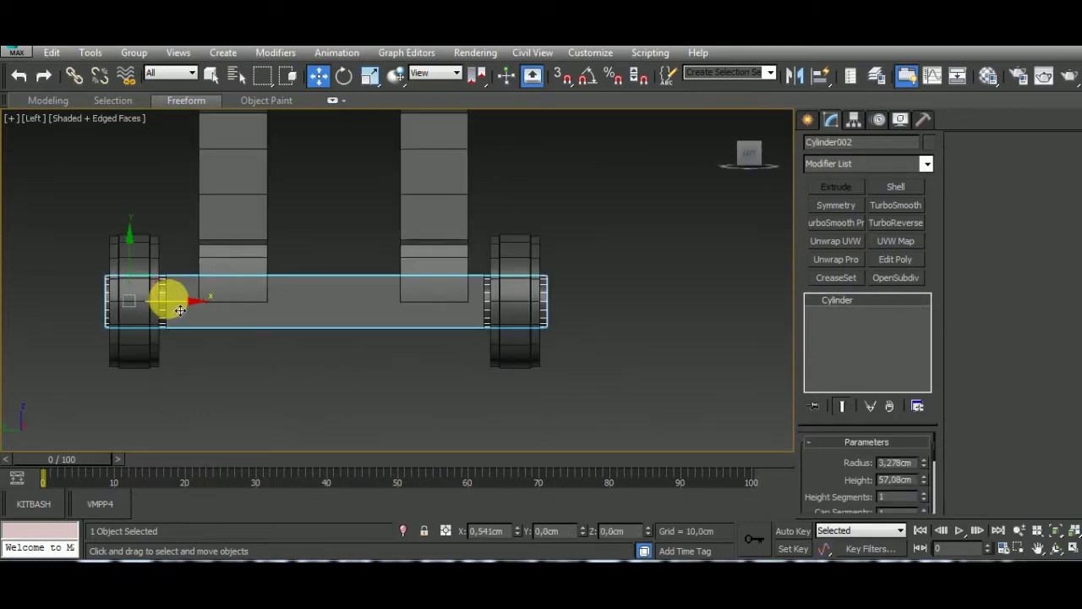
pyautogui.click(158, 320)
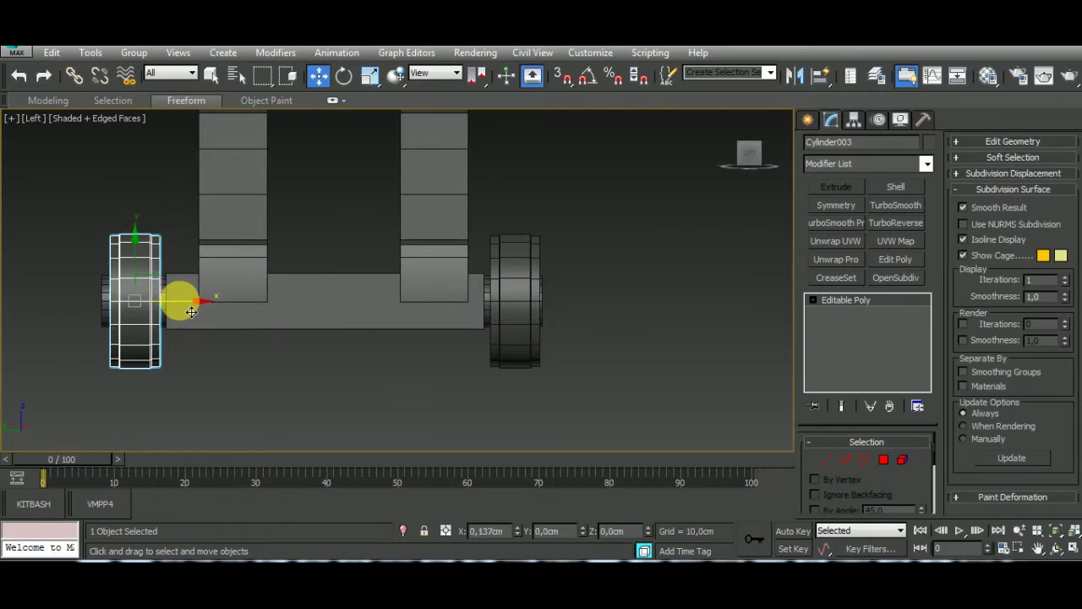
pyautogui.click(198, 305)
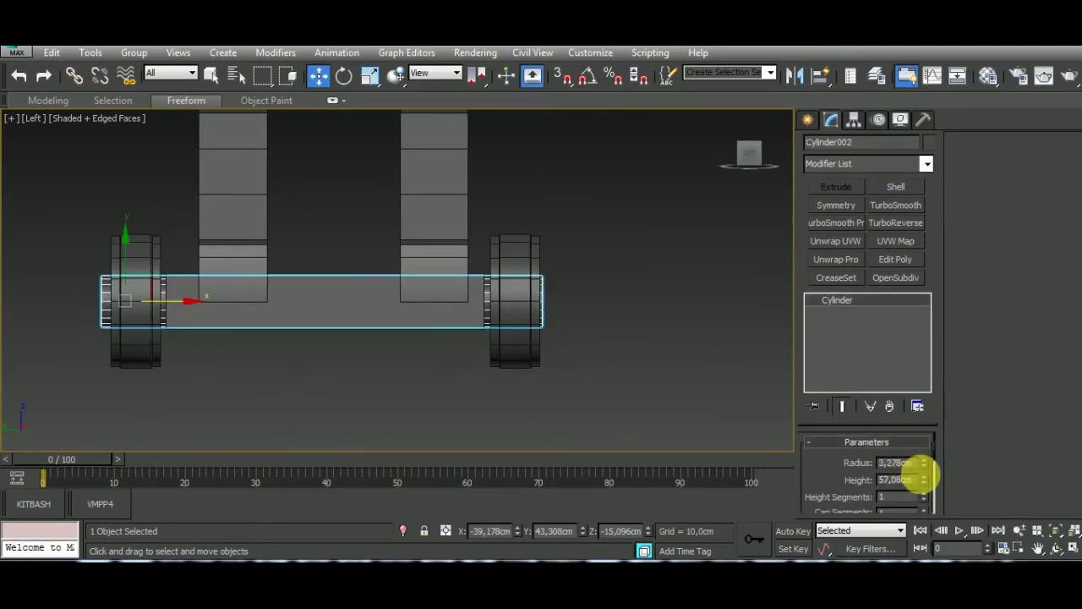
pyautogui.moveTo(649, 351); pyautogui.dragTo(624, 310, button='middle')
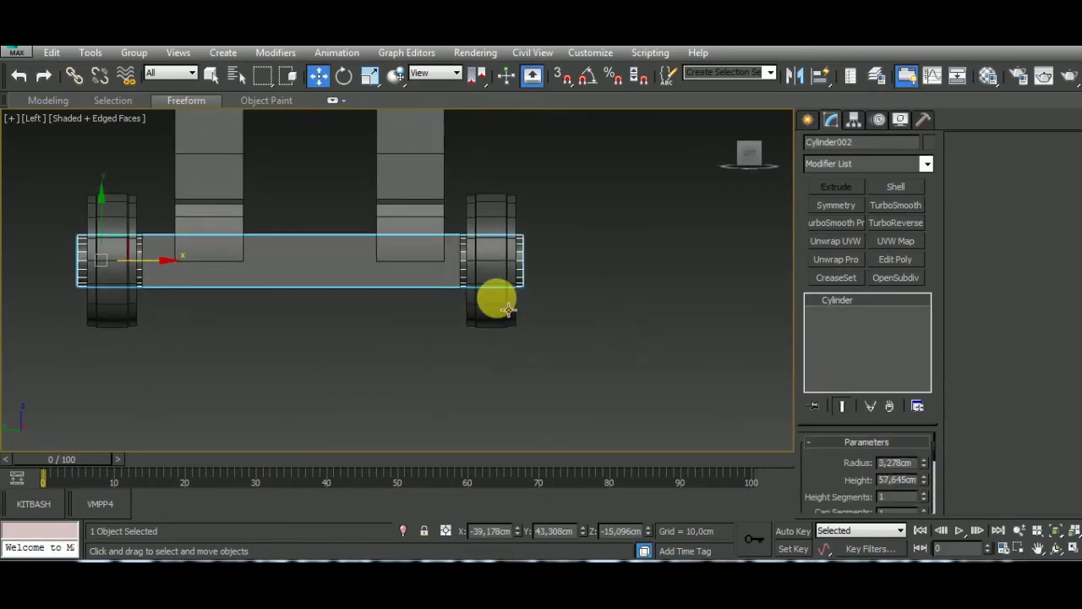
pyautogui.click(495, 299)
pyautogui.moveTo(547, 259); pyautogui.dragTo(551, 275)
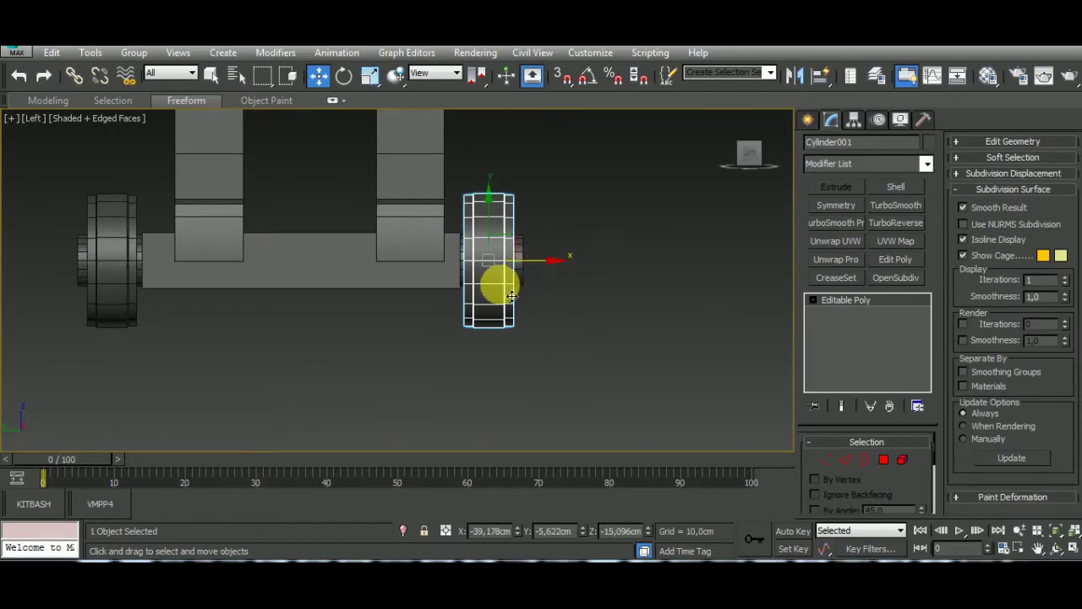
pyautogui.moveTo(512, 296)
pyautogui.keyDown('alt'); pyautogui.mouseDown(button='middle')
pyautogui.moveTo(542, 406)
pyautogui.moveTo(459, 322)
pyautogui.moveTo(398, 302)
pyautogui.mouseUp(button='middle'); pyautogui.keyUp('alt')
# Select both wheels and the axle together in the left view.
pyautogui.click(396, 292)
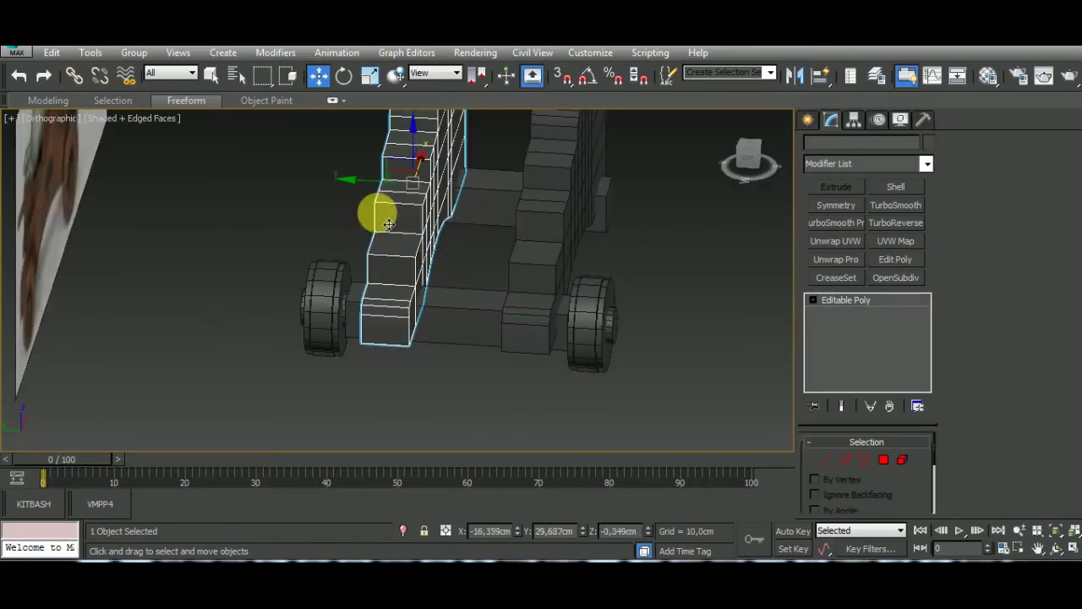
pyautogui.moveTo(363, 181)
pyautogui.keyDown('alt'); pyautogui.mouseDown(button='middle')
pyautogui.moveTo(515, 316)
pyautogui.moveTo(362, 245)
pyautogui.mouseUp(button='middle'); pyautogui.keyUp('alt')
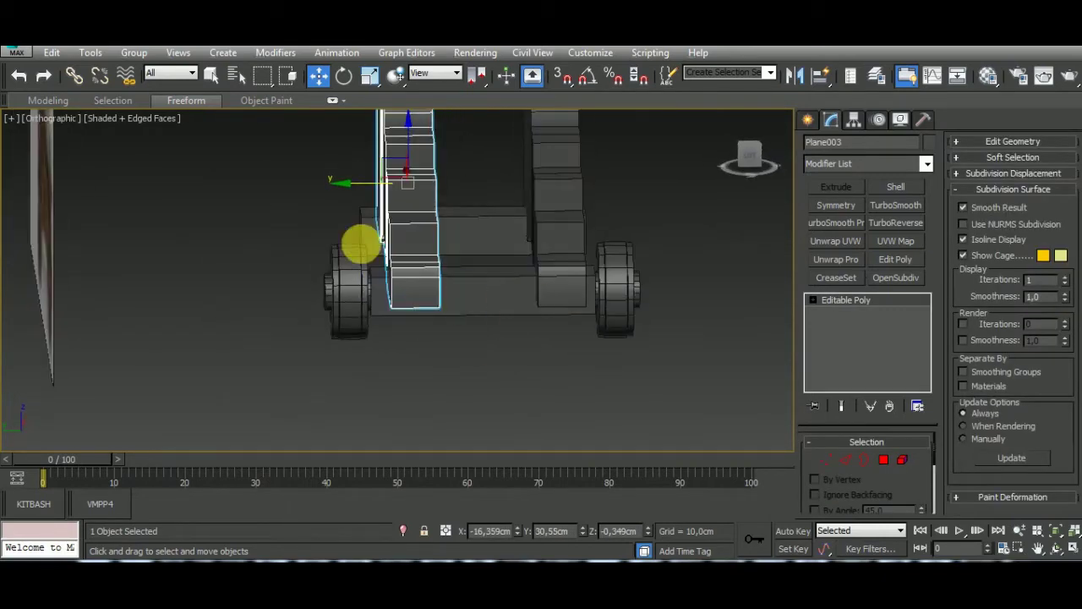
pyautogui.press('l')
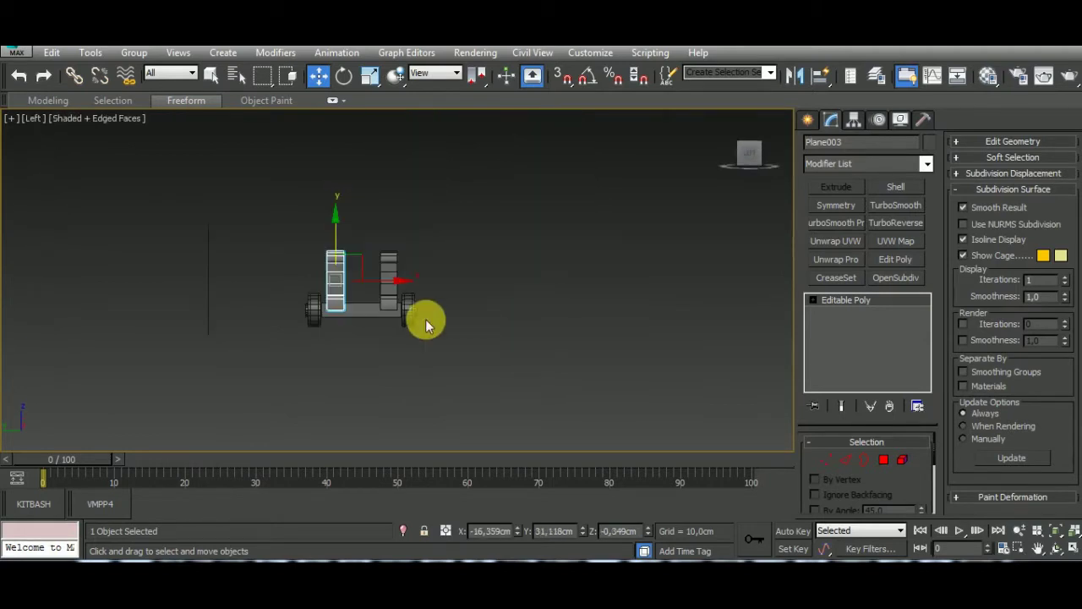
pyautogui.scroll(5, 398, 317)
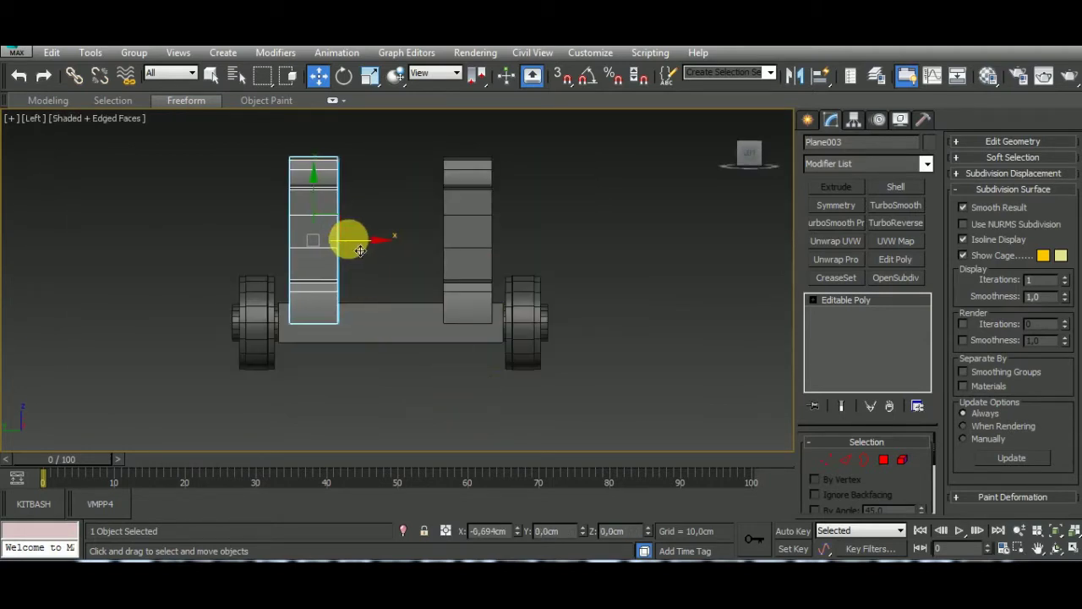
pyautogui.scroll(-2, 415, 329)
pyautogui.scroll(-3, 433, 330)
pyautogui.click(500, 394)
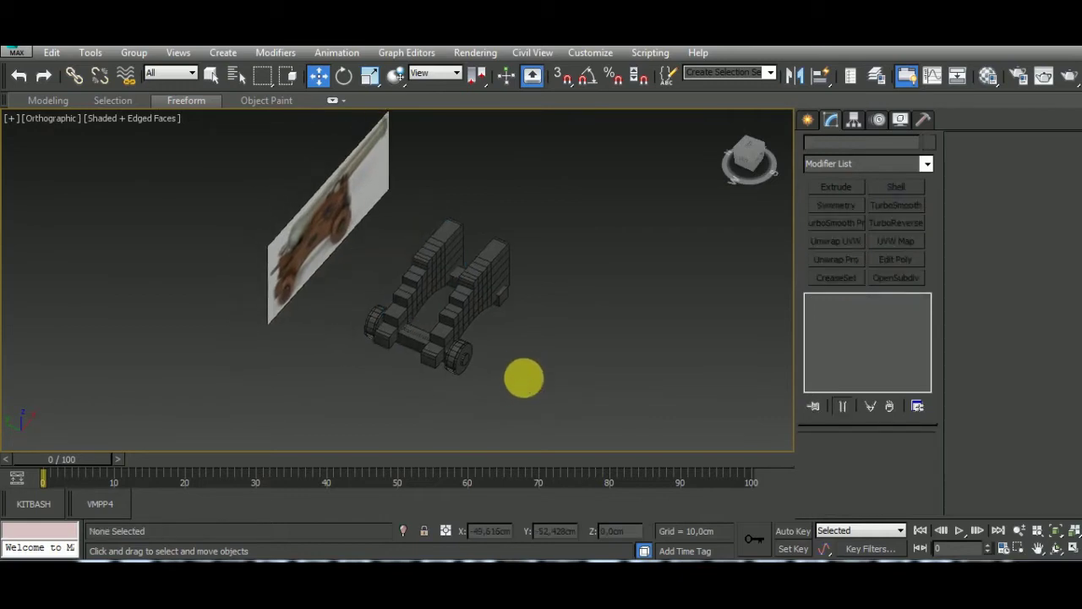
pyautogui.scroll(5, 507, 372)
pyautogui.click(415, 419)
pyautogui.keyDown('ctrl'); pyautogui.click(99, 299); pyautogui.keyUp('ctrl')
pyautogui.moveTo(593, 349); pyautogui.dragTo(640, 290, button='middle')
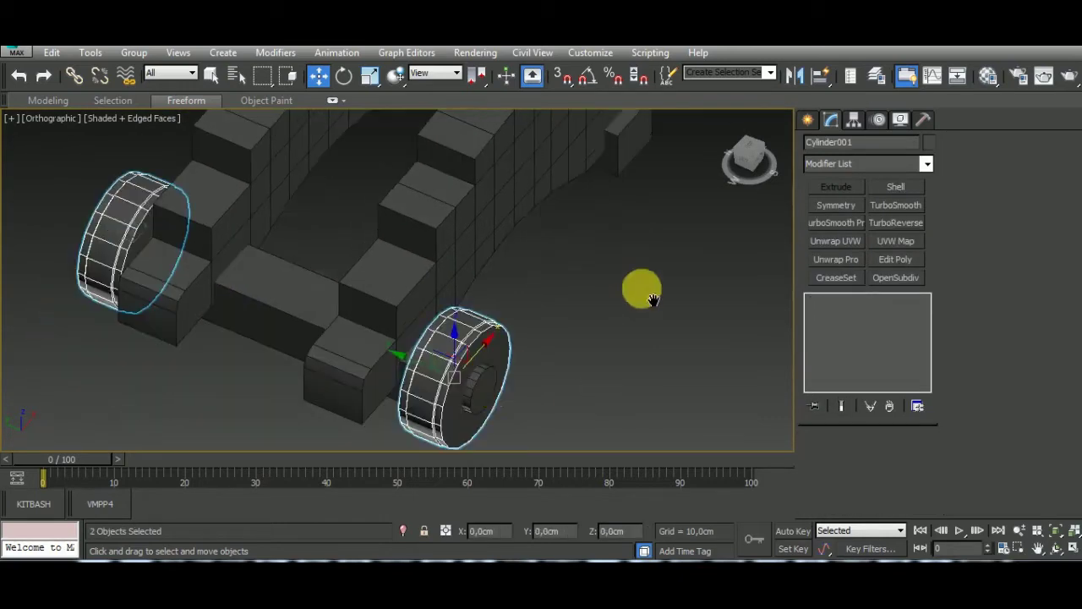
pyautogui.keyDown('ctrl'); pyautogui.click(473, 386); pyautogui.keyUp('ctrl')
# Clone the wheels and axle to the carriage's other end, nudging the copy left in Top view.
pyautogui.scroll(-4, 564, 381)
pyautogui.keyDown('shift'); pyautogui.moveTo(562, 367); pyautogui.dragTo(655, 272); pyautogui.keyUp('shift')
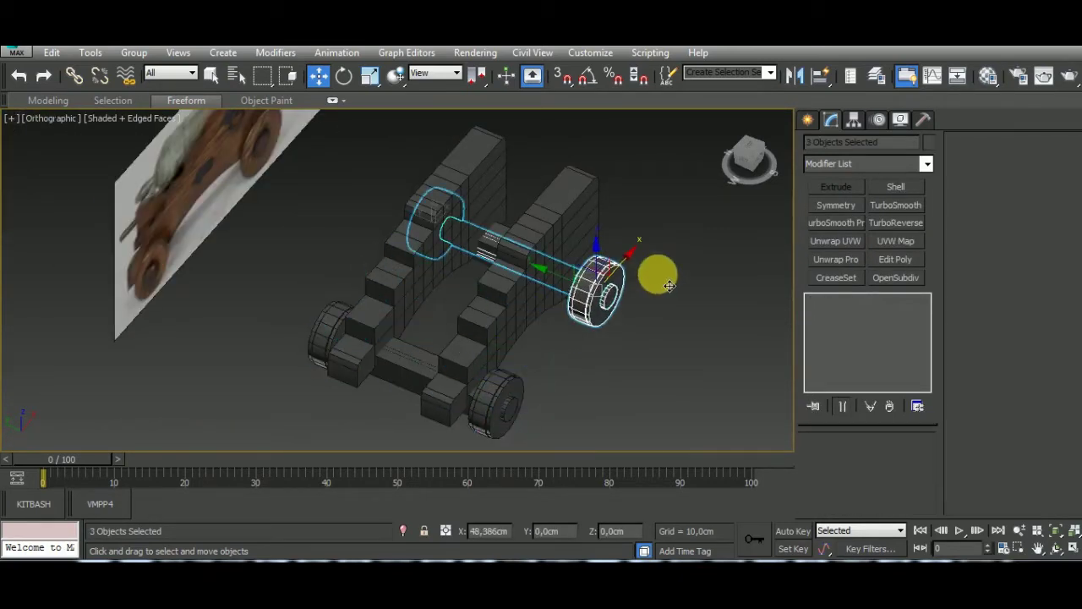
pyautogui.click(556, 367)
pyautogui.keyDown('alt'); pyautogui.moveTo(721, 334); pyautogui.dragTo(751, 385, button='middle'); pyautogui.keyUp('alt')
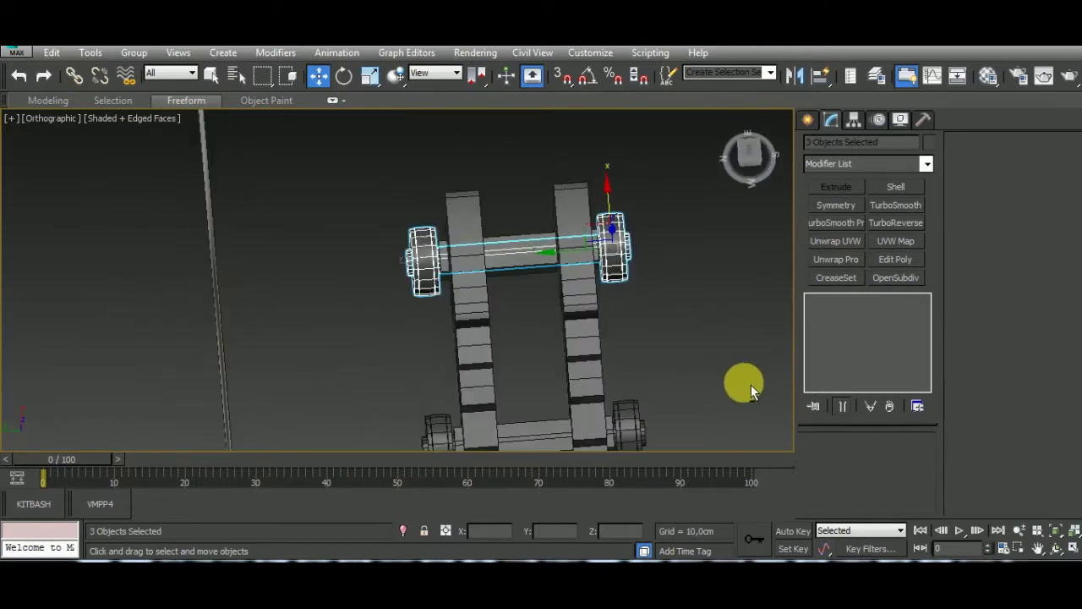
pyautogui.press('t')
pyautogui.moveTo(551, 337); pyautogui.dragTo(560, 313, button='middle')
pyautogui.scroll(5, 560, 313)
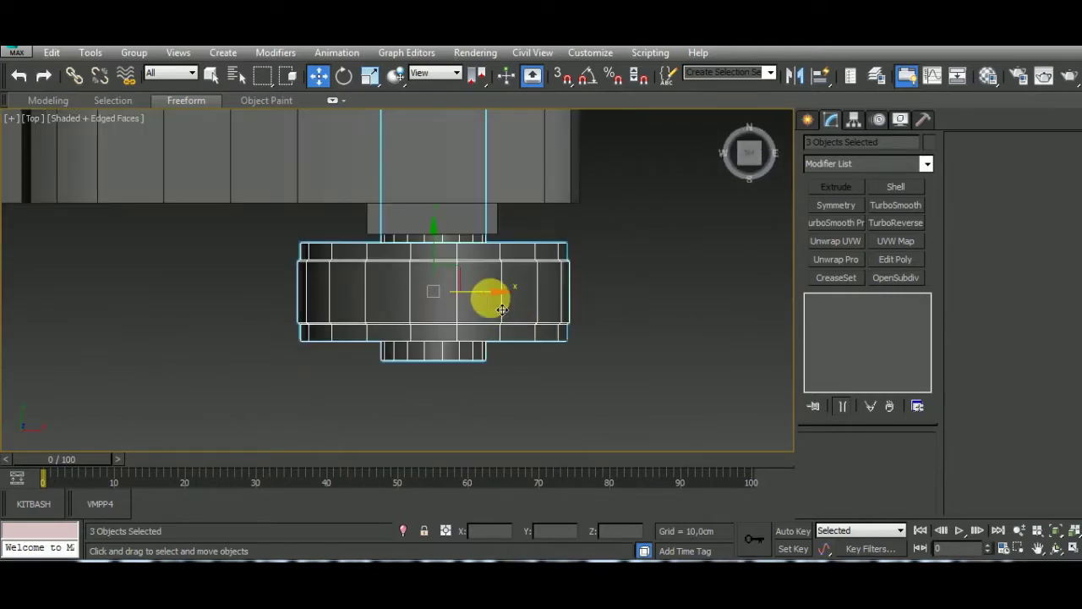
pyautogui.moveTo(498, 311); pyautogui.dragTo(491, 308)
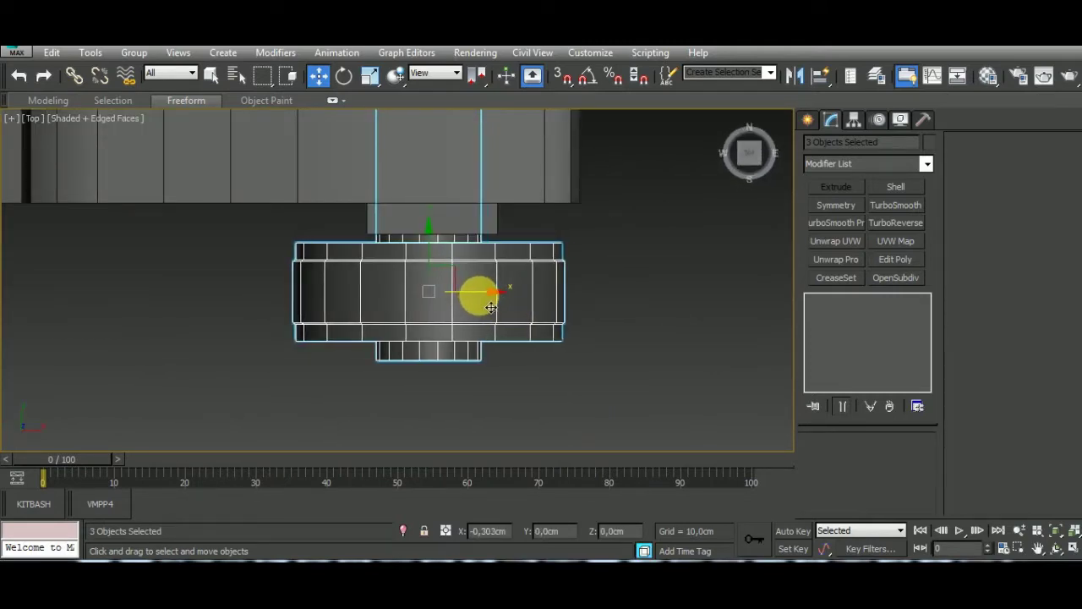
pyautogui.scroll(-5, 483, 295)
pyautogui.keyDown('alt'); pyautogui.moveTo(543, 340); pyautogui.dragTo(635, 222, button='middle'); pyautogui.keyUp('alt')
# Select the right and left side panels to inspect the four-wheeled cart.
pyautogui.click(573, 365)
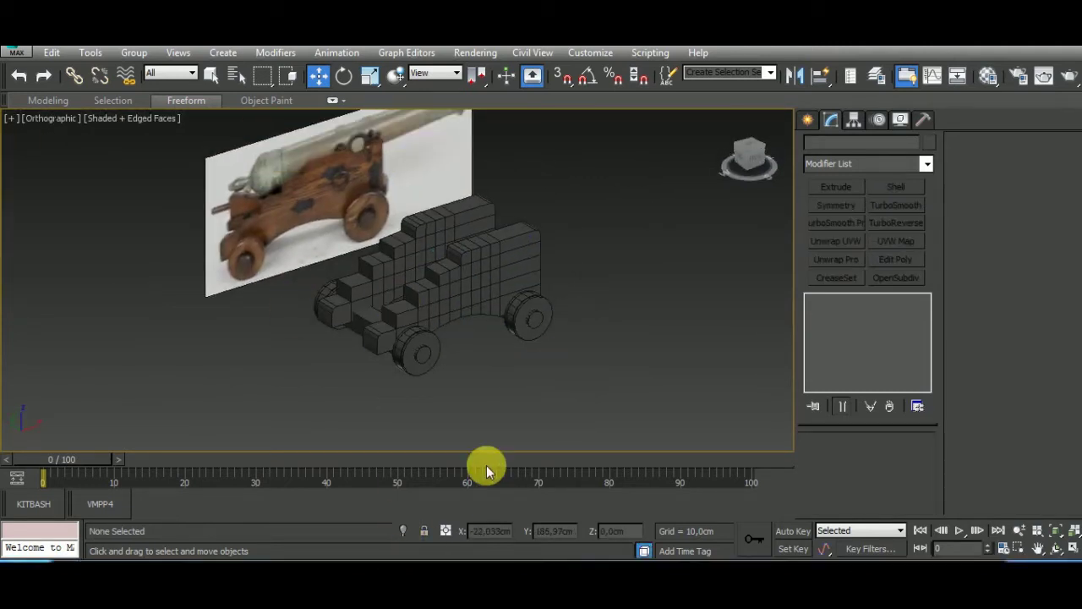
pyautogui.click(501, 342)
pyautogui.moveTo(501, 342)
pyautogui.keyDown('alt'); pyautogui.mouseDown(button='middle')
pyautogui.moveTo(617, 446)
pyautogui.moveTo(615, 414)
pyautogui.moveTo(600, 414)
pyautogui.mouseUp(button='middle'); pyautogui.keyUp('alt')
pyautogui.click(376, 298)
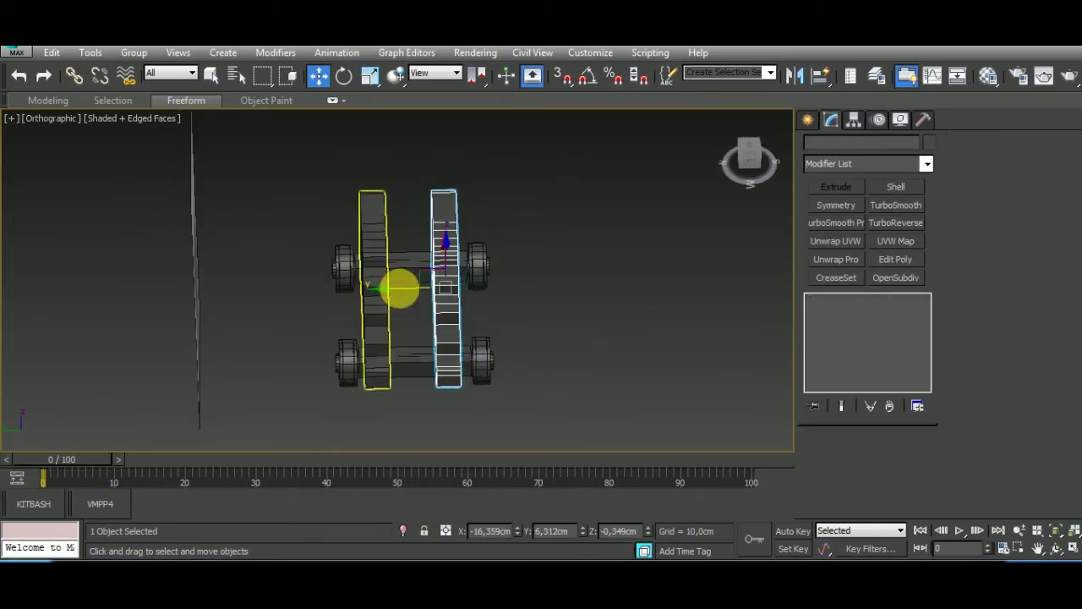
pyautogui.moveTo(615, 370)
pyautogui.keyDown('alt'); pyautogui.mouseDown(button='middle')
pyautogui.moveTo(604, 350)
pyautogui.moveTo(465, 391)
pyautogui.moveTo(319, 362)
pyautogui.moveTo(328, 381)
pyautogui.moveTo(427, 359)
pyautogui.mouseUp(button='middle'); pyautogui.keyUp('alt')
# Rotate-clone the right-hand axle -90° into a horizontal cylinder.
pyautogui.press('t')
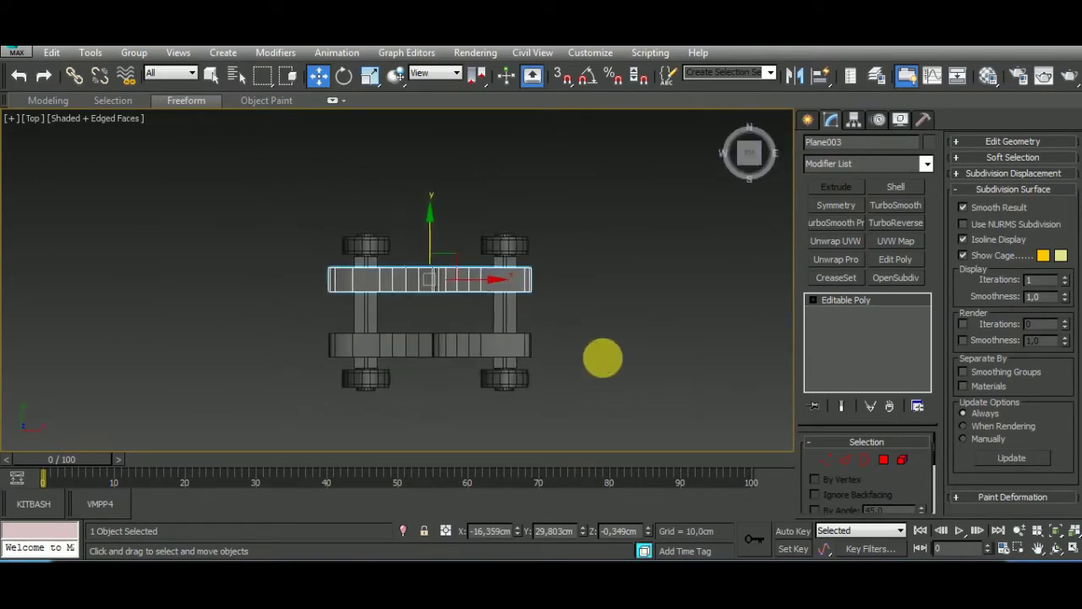
pyautogui.click(594, 358)
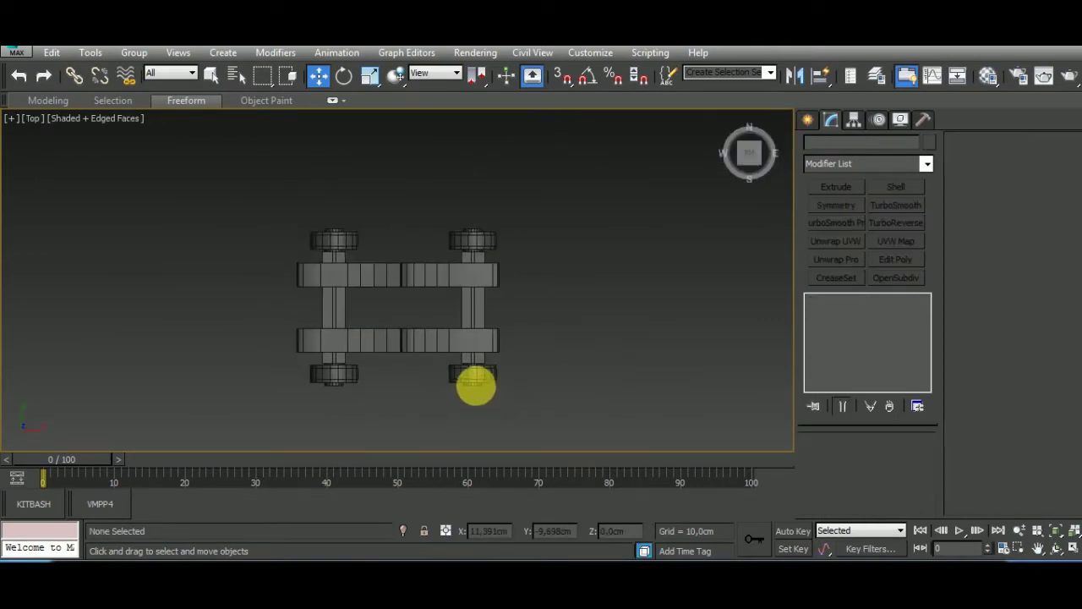
pyautogui.click(487, 395)
pyautogui.click(344, 75)
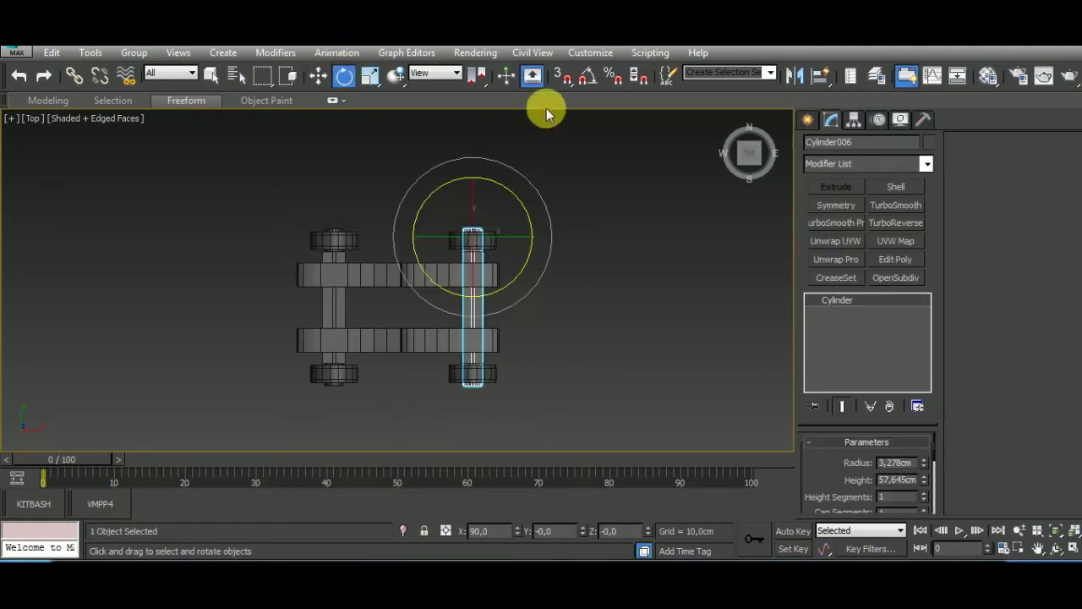
pyautogui.keyDown('shift'); pyautogui.moveTo(519, 174); pyautogui.dragTo(591, 203); pyautogui.keyUp('shift')
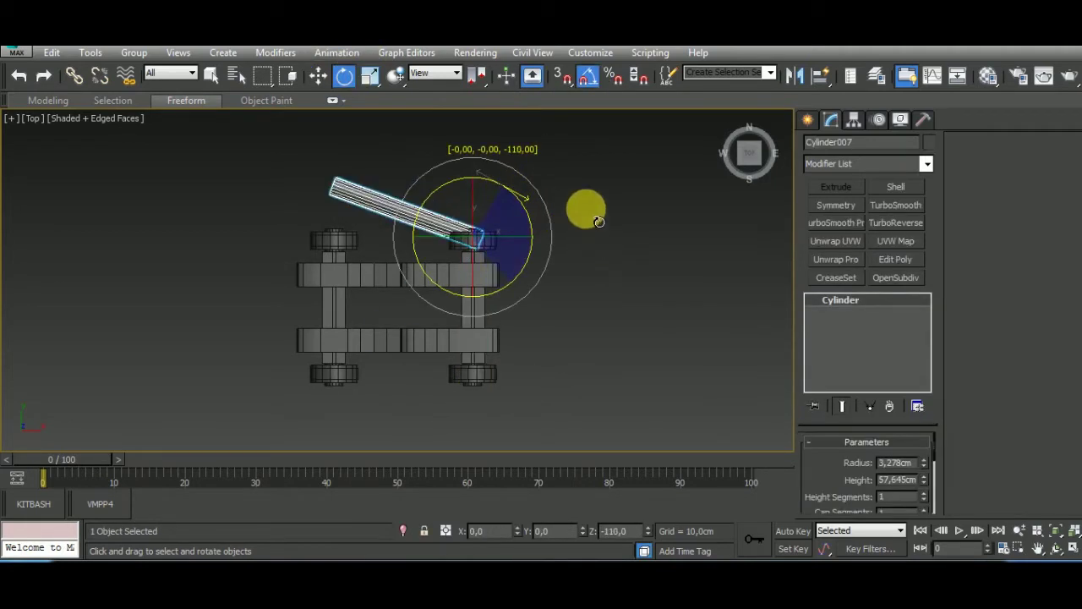
pyautogui.click(544, 365)
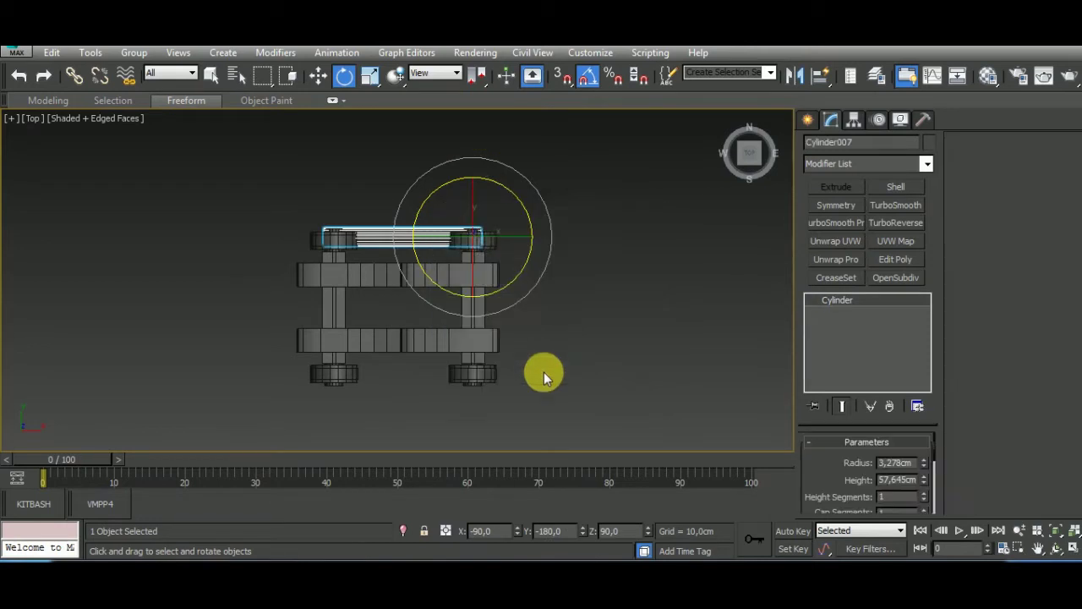
pyautogui.moveTo(543, 372)
pyautogui.keyDown('alt'); pyautogui.mouseDown(button='middle')
pyautogui.moveTo(689, 296)
pyautogui.moveTo(578, 510)
pyautogui.mouseUp(button='middle'); pyautogui.keyUp('alt')
# Move the new cylinder between the side panels and up onto the carriage.
pyautogui.press('w')
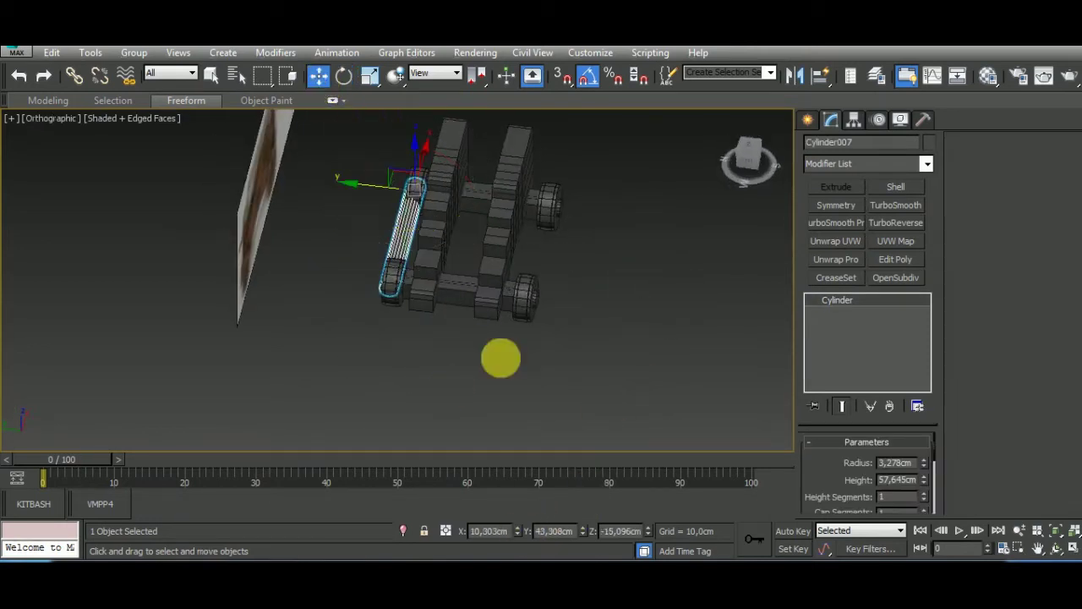
pyautogui.click(461, 300)
pyautogui.click(402, 258)
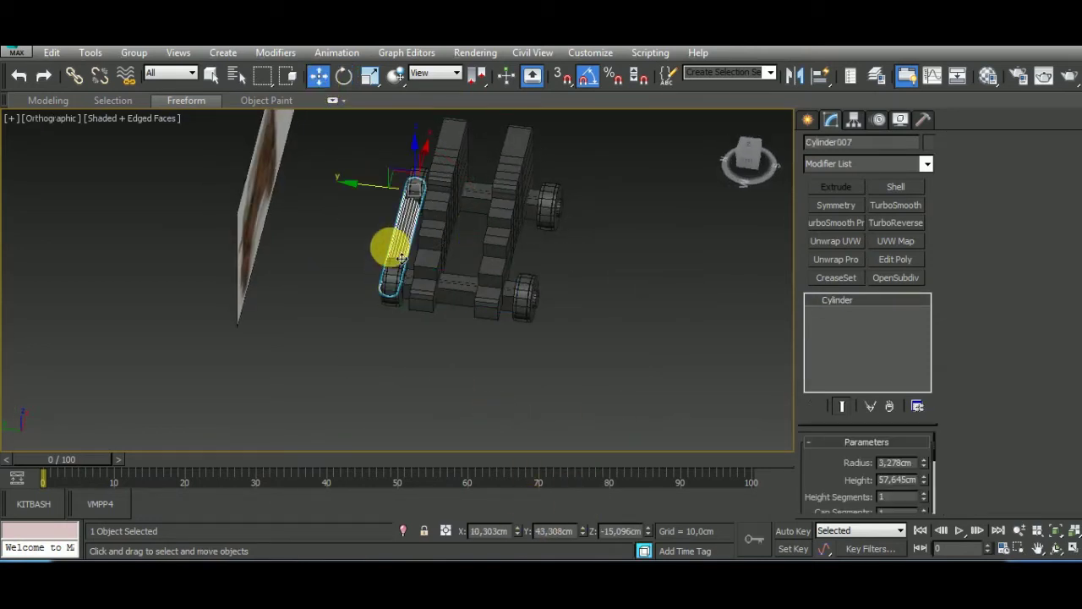
pyautogui.moveTo(415, 199); pyautogui.dragTo(435, 186)
pyautogui.keyDown('alt'); pyautogui.moveTo(435, 186); pyautogui.dragTo(514, 278, button='middle'); pyautogui.keyUp('alt')
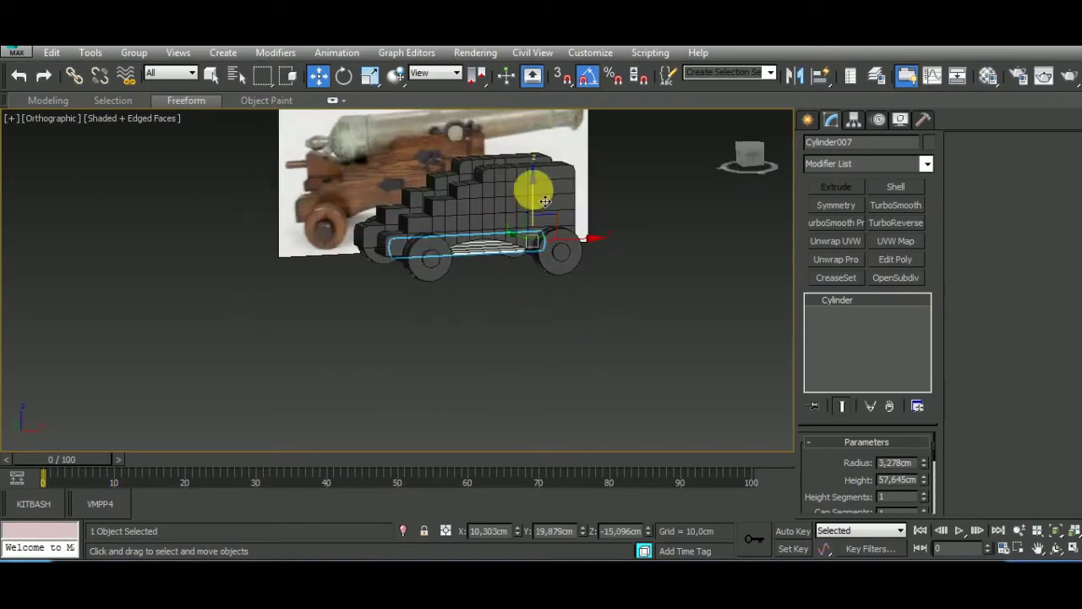
pyautogui.moveTo(534, 181); pyautogui.dragTo(560, 154)
pyautogui.moveTo(560, 154)
pyautogui.keyDown('alt'); pyautogui.mouseDown(button='middle')
pyautogui.moveTo(453, 362)
pyautogui.moveTo(532, 386)
pyautogui.moveTo(488, 406)
pyautogui.mouseUp(button='middle'); pyautogui.keyUp('alt')
# Increase the horizontal cylinder's radius to 4,589cm.
pyautogui.press('t')
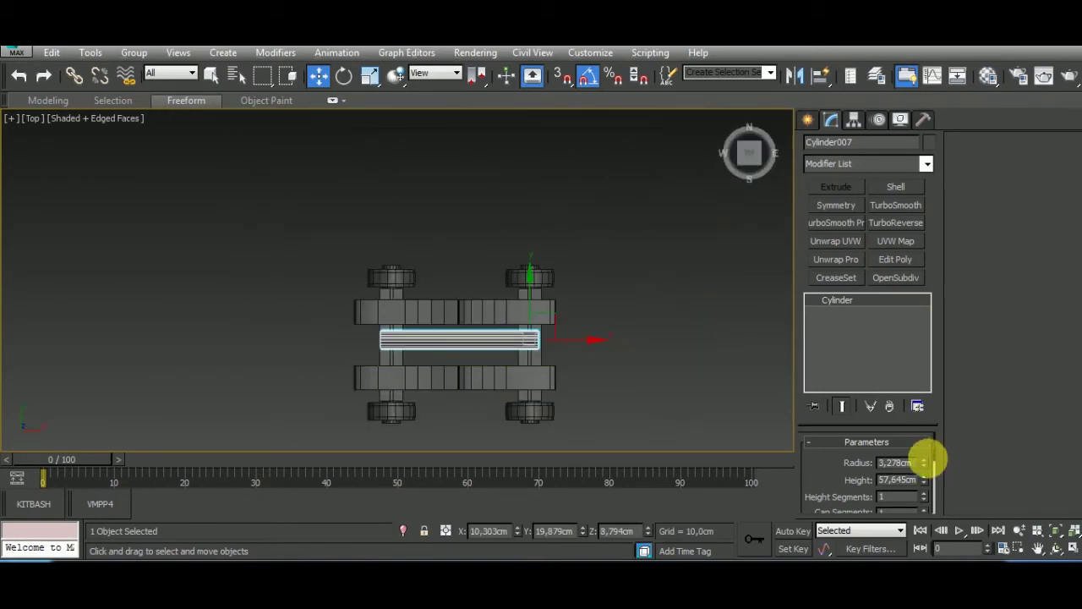
pyautogui.moveTo(926, 461); pyautogui.dragTo(930, 430)
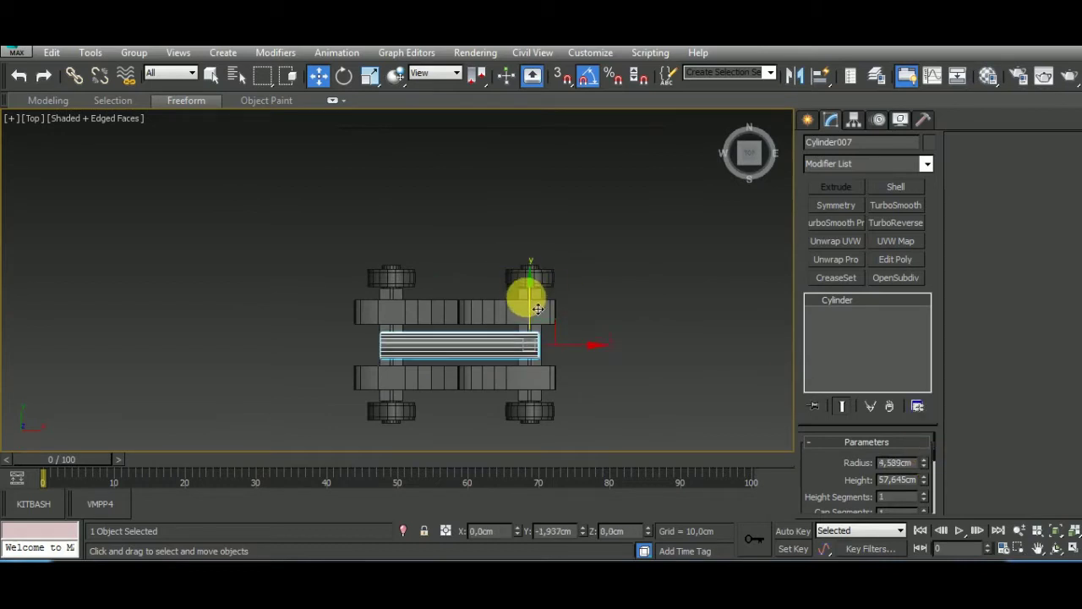
pyautogui.hotkey('shift', 'z')
pyautogui.moveTo(723, 302)
pyautogui.keyDown('alt'); pyautogui.mouseDown(button='middle')
pyautogui.moveTo(519, 367)
pyautogui.moveTo(589, 316)
pyautogui.moveTo(516, 342)
pyautogui.mouseUp(button='middle'); pyautogui.keyUp('alt')
# Clone the bottom crossbar box upward in the Right view.
pyautogui.click(508, 333)
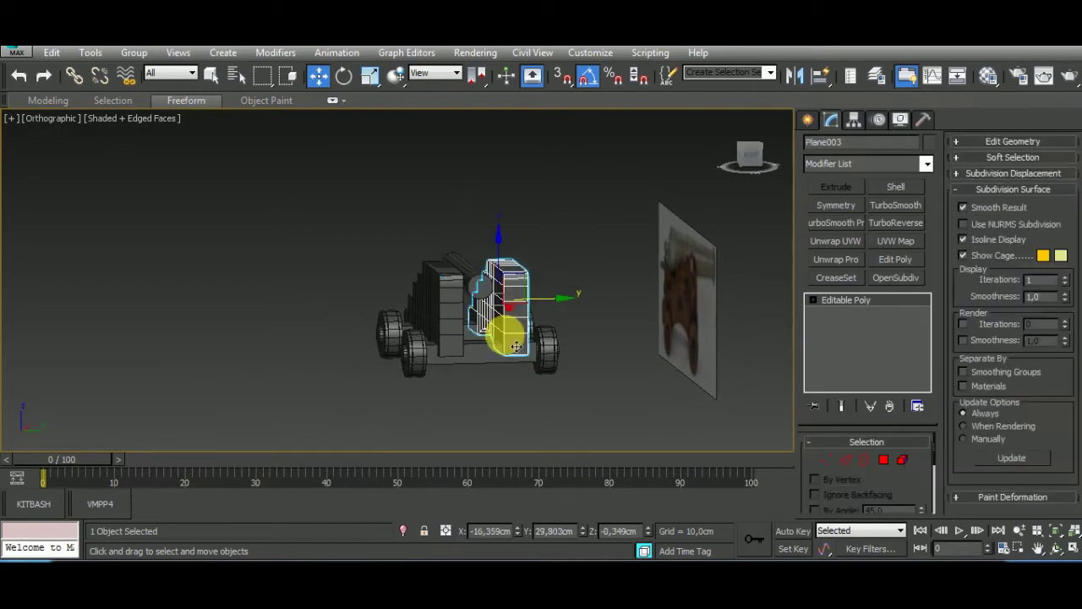
pyautogui.click(483, 346)
pyautogui.click(52, 118)
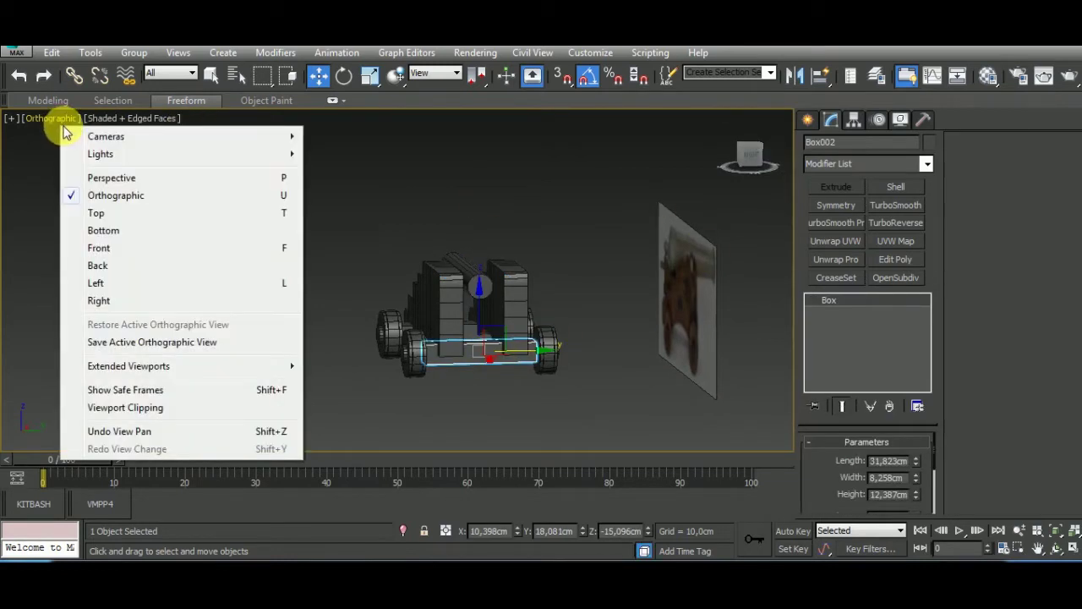
pyautogui.click(98, 300)
pyautogui.scroll(5, 421, 346)
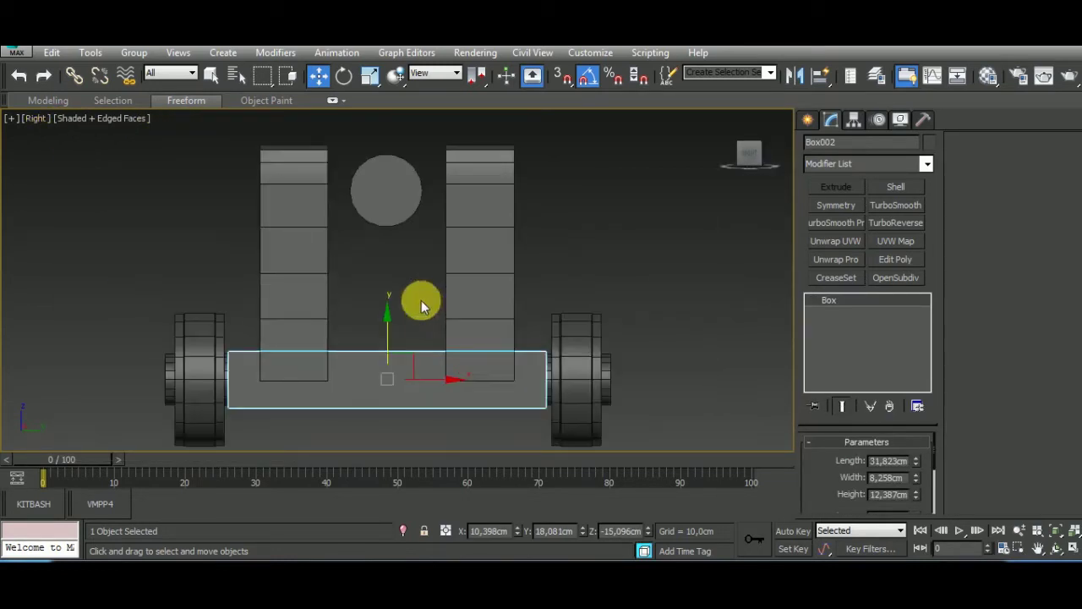
pyautogui.keyDown('shift'); pyautogui.moveTo(416, 289); pyautogui.dragTo(413, 203); pyautogui.keyUp('shift')
pyautogui.click(536, 367)
# Scale the box copy narrower and lower it between the side panels.
pyautogui.press('r')
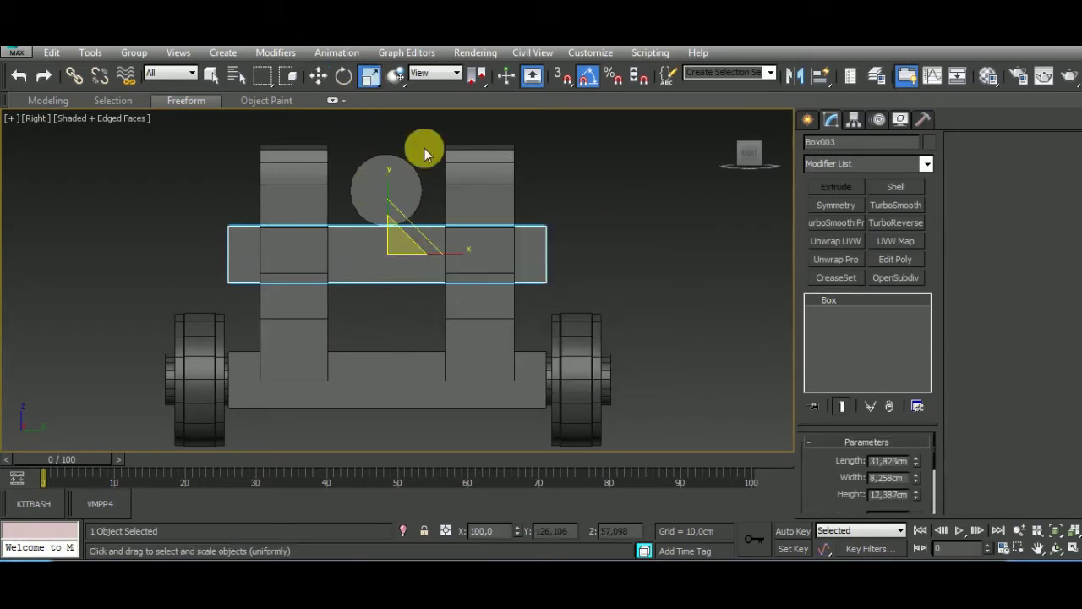
pyautogui.moveTo(468, 264)
pyautogui.mouseDown()
pyautogui.moveTo(424, 264)
pyautogui.moveTo(396, 92)
pyautogui.mouseUp()
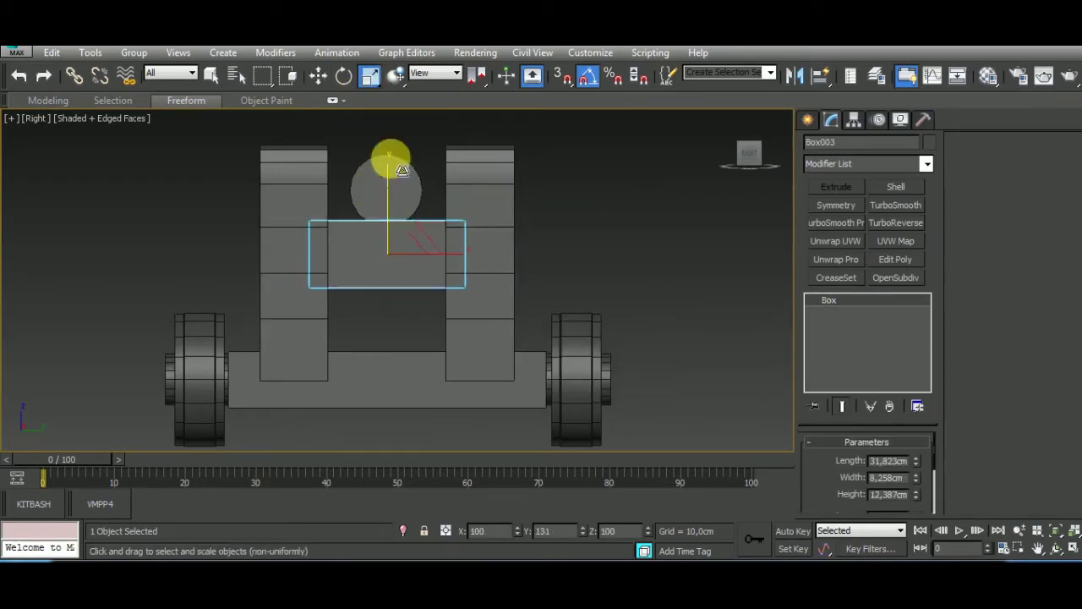
pyautogui.moveTo(387, 199); pyautogui.dragTo(400, 226)
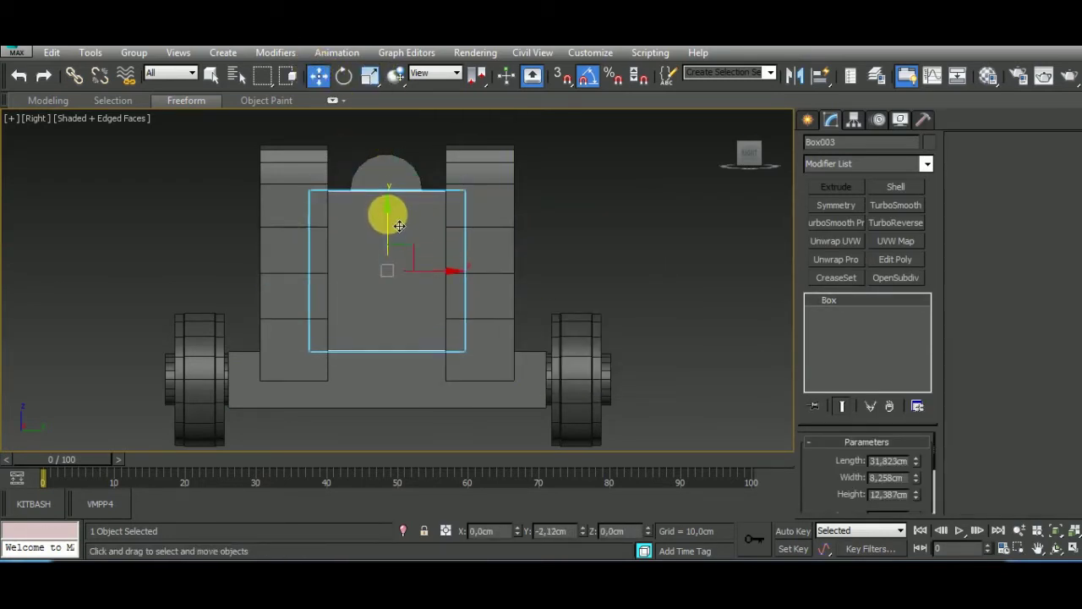
pyautogui.keyDown('alt'); pyautogui.moveTo(452, 322); pyautogui.dragTo(574, 401, button='middle'); pyautogui.keyUp('alt')
pyautogui.moveTo(387, 233); pyautogui.dragTo(388, 247)
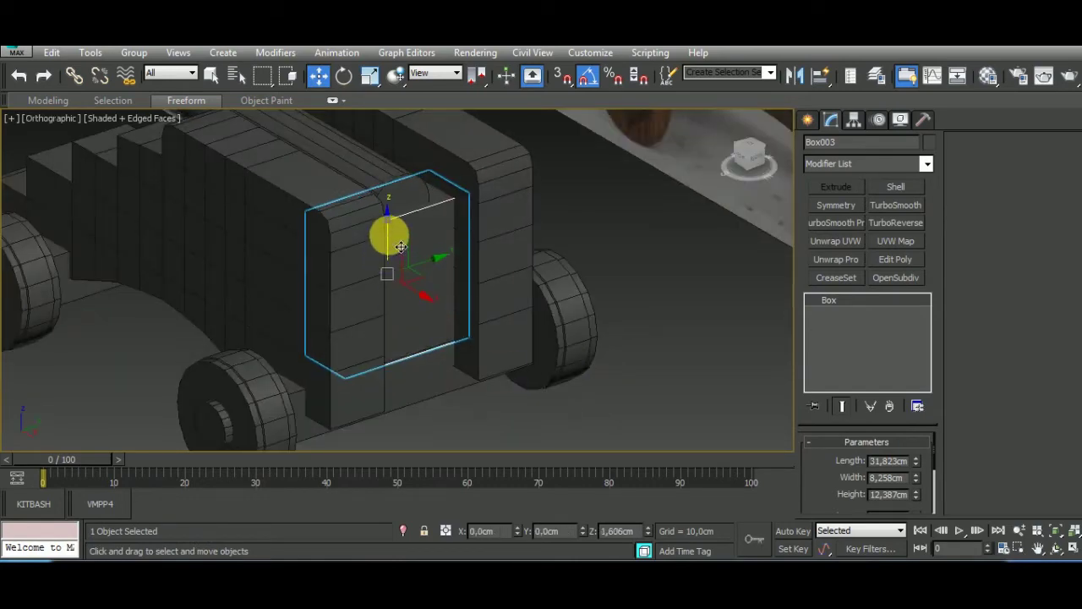
pyautogui.keyDown('alt'); pyautogui.moveTo(499, 332); pyautogui.dragTo(454, 317, button='middle'); pyautogui.keyUp('alt')
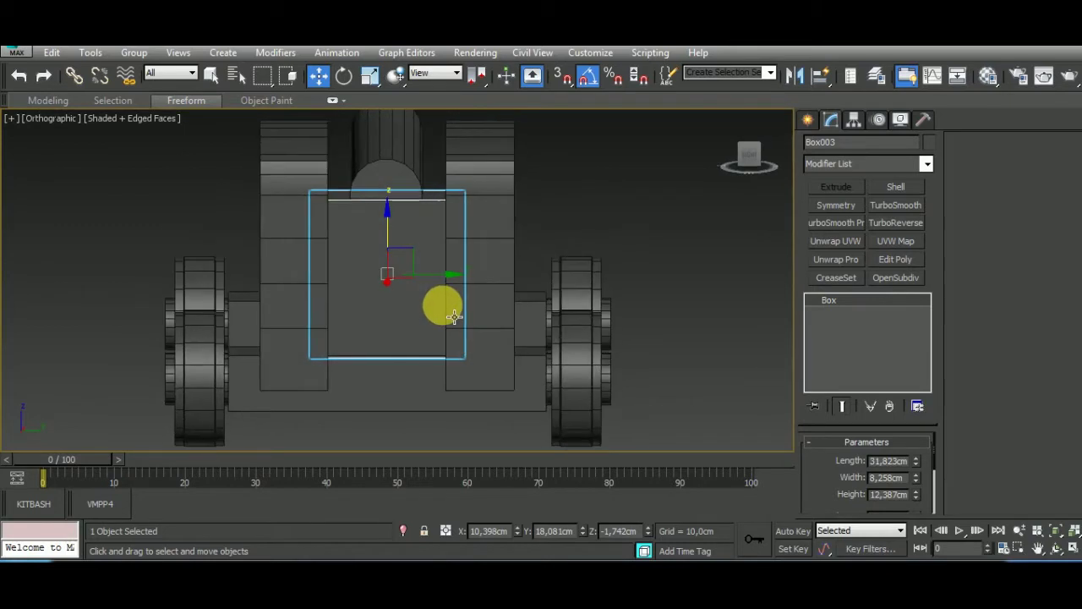
# Nudge the right and left side panels slightly outward.
pyautogui.click(499, 327)
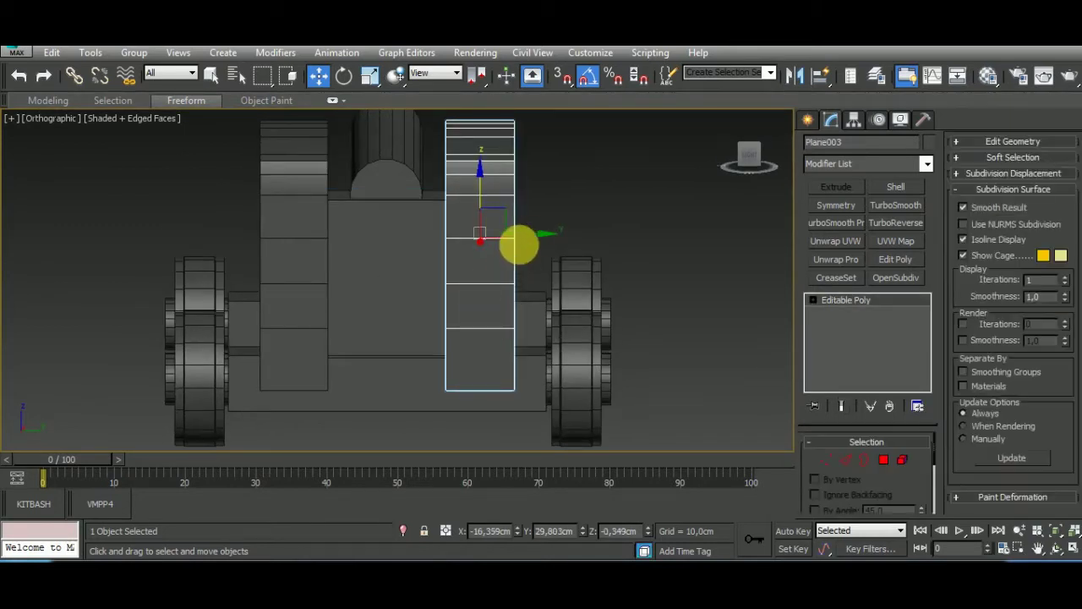
pyautogui.moveTo(520, 240); pyautogui.dragTo(538, 234)
pyautogui.click(330, 242)
pyautogui.moveTo(350, 235); pyautogui.dragTo(338, 235)
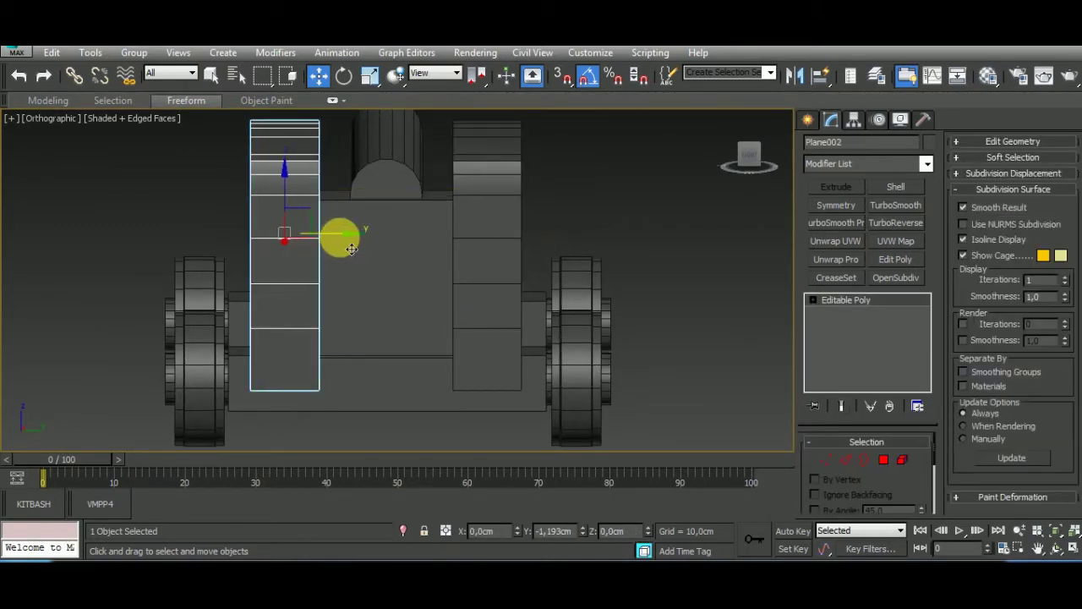
pyautogui.click(386, 249)
pyautogui.moveTo(386, 249)
pyautogui.keyDown('alt'); pyautogui.mouseDown(button='middle')
pyautogui.moveTo(467, 246)
pyautogui.moveTo(403, 193)
pyautogui.mouseUp(button='middle'); pyautogui.keyUp('alt')
pyautogui.click(403, 194)
pyautogui.moveTo(442, 281)
pyautogui.keyDown('alt'); pyautogui.mouseDown(button='middle')
pyautogui.moveTo(483, 356)
pyautogui.moveTo(466, 302)
pyautogui.moveTo(477, 309)
pyautogui.mouseUp(button='middle'); pyautogui.keyUp('alt')
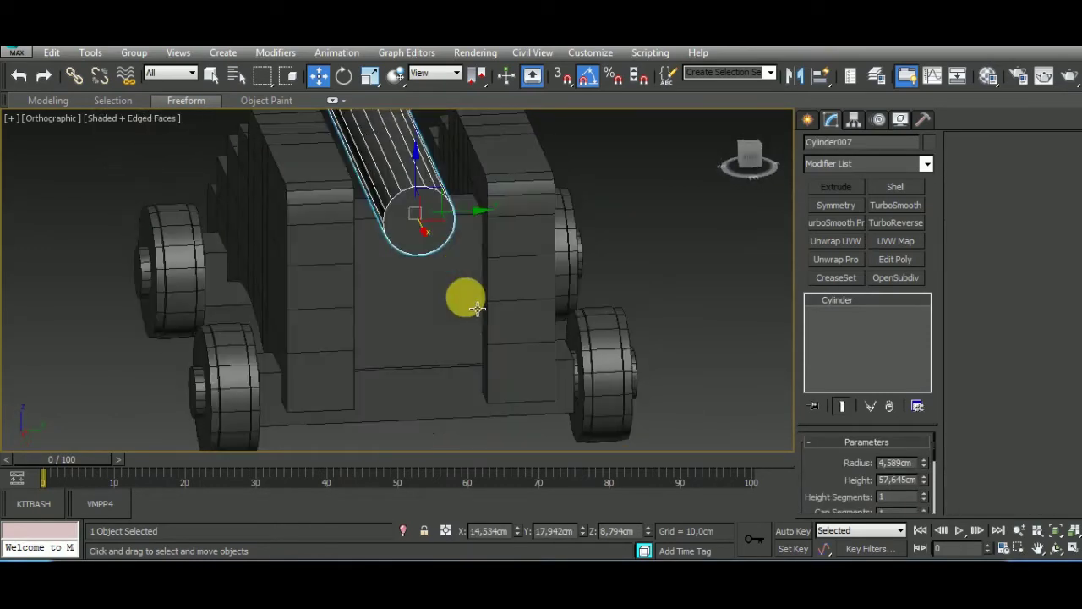
# Widen the cylinder's radius and lower it slightly onto the central block.
pyautogui.moveTo(926, 466)
pyautogui.mouseDown()
pyautogui.moveTo(918, 411)
pyautogui.moveTo(928, 421)
pyautogui.mouseUp()
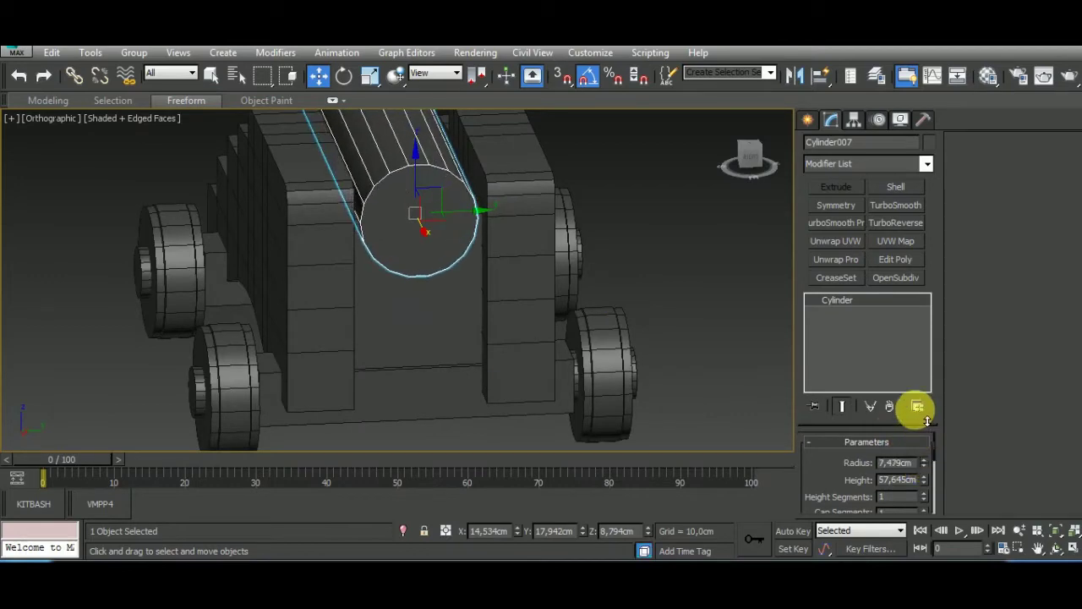
pyautogui.click(757, 163)
pyautogui.moveTo(641, 297)
pyautogui.keyDown('alt'); pyautogui.mouseDown(button='middle')
pyautogui.moveTo(689, 317)
pyautogui.moveTo(746, 181)
pyautogui.mouseUp(button='middle'); pyautogui.keyUp('alt')
pyautogui.click(747, 154)
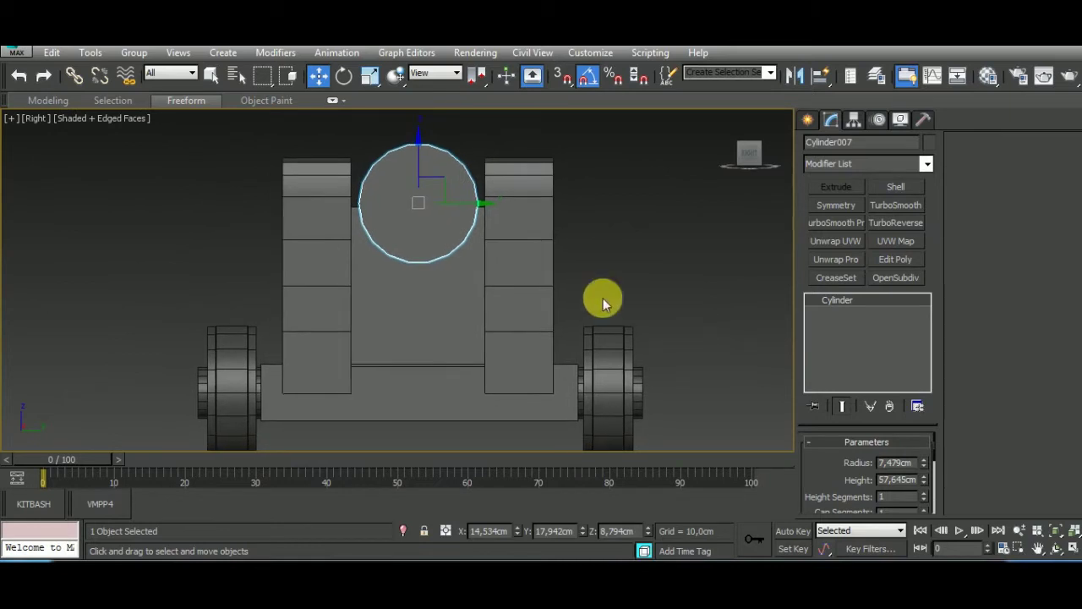
pyautogui.scroll(2, 448, 228)
pyautogui.moveTo(422, 182); pyautogui.dragTo(422, 186)
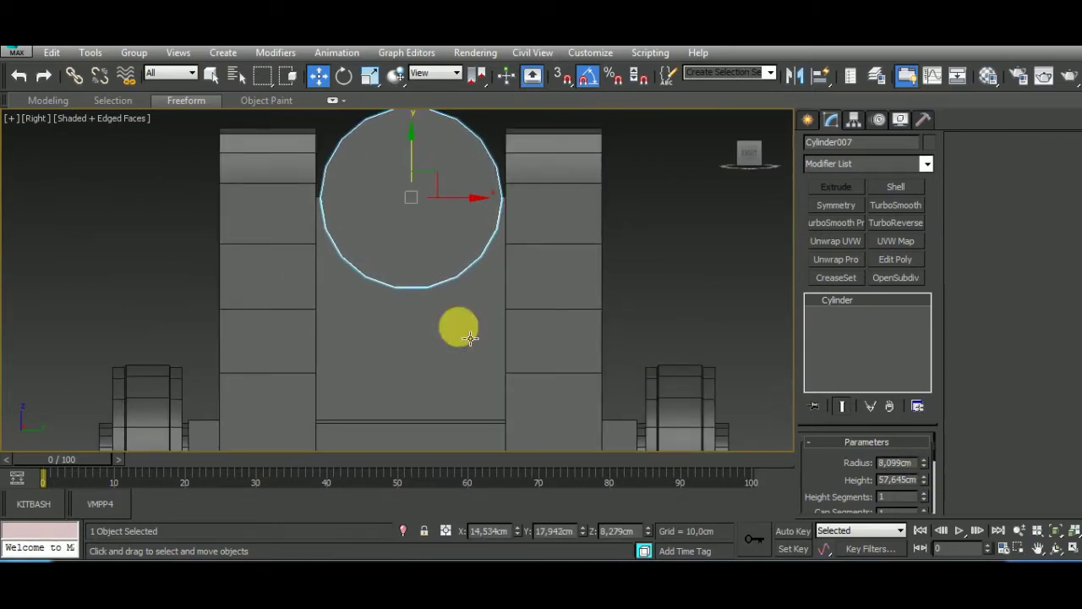
pyautogui.keyDown('alt'); pyautogui.moveTo(470, 338); pyautogui.dragTo(510, 375, button='middle'); pyautogui.keyUp('alt')
pyautogui.scroll(-5, 615, 307)
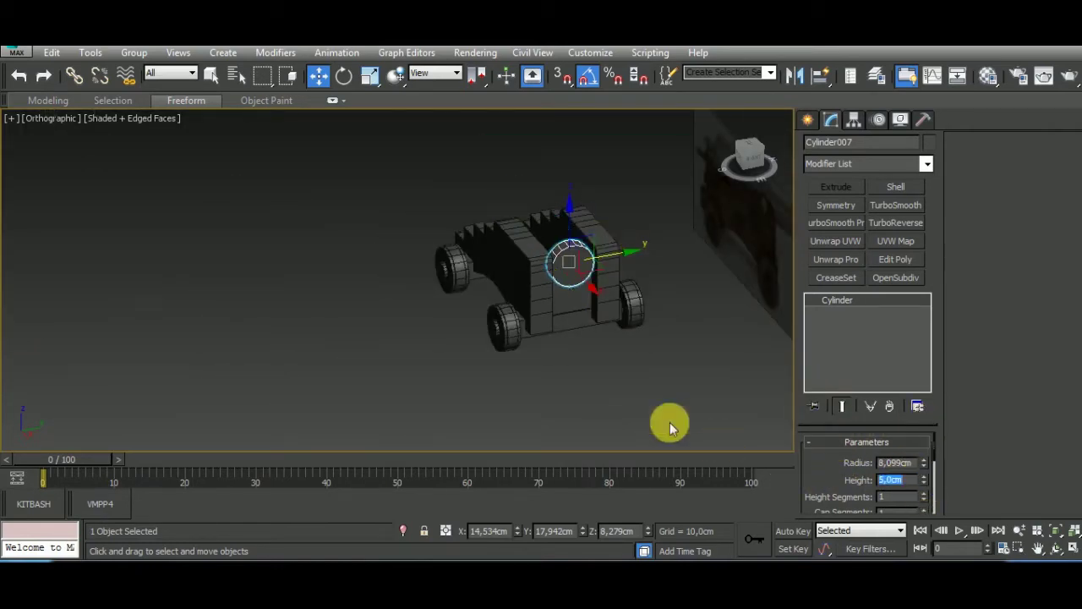
# Lengthen the cylinder to about 13 cm and select the central block.
pyautogui.keyDown('alt'); pyautogui.moveTo(603, 363); pyautogui.dragTo(573, 259, button='middle'); pyautogui.keyUp('alt')
pyautogui.scroll(5, 572, 249)
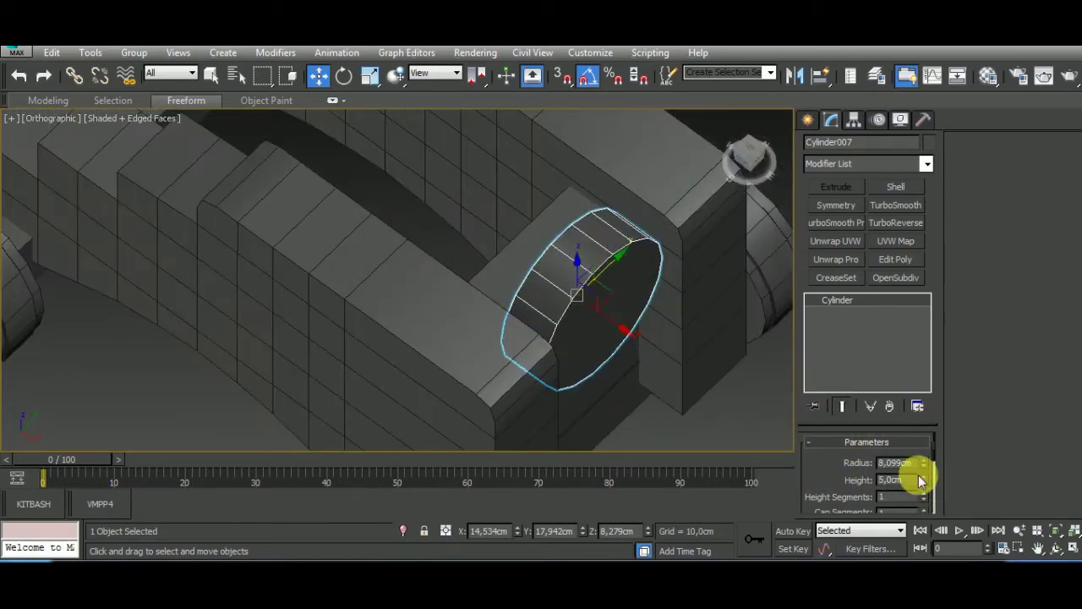
pyautogui.moveTo(913, 439); pyautogui.dragTo(887, 357)
pyautogui.scroll(-3, 888, 444)
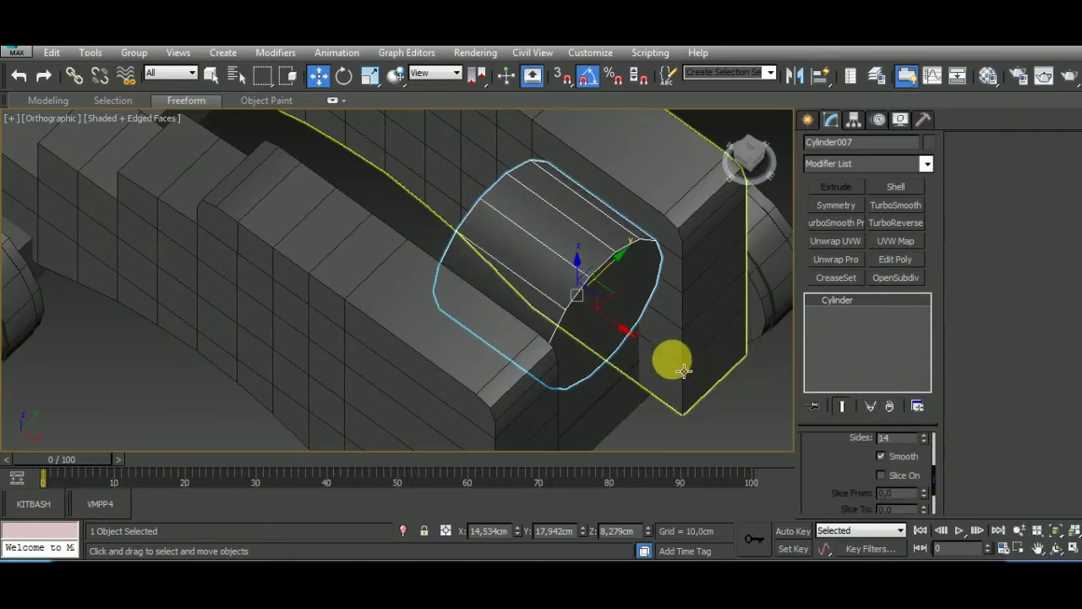
pyautogui.keyDown('alt'); pyautogui.moveTo(669, 358); pyautogui.dragTo(607, 279, button='middle'); pyautogui.keyUp('alt')
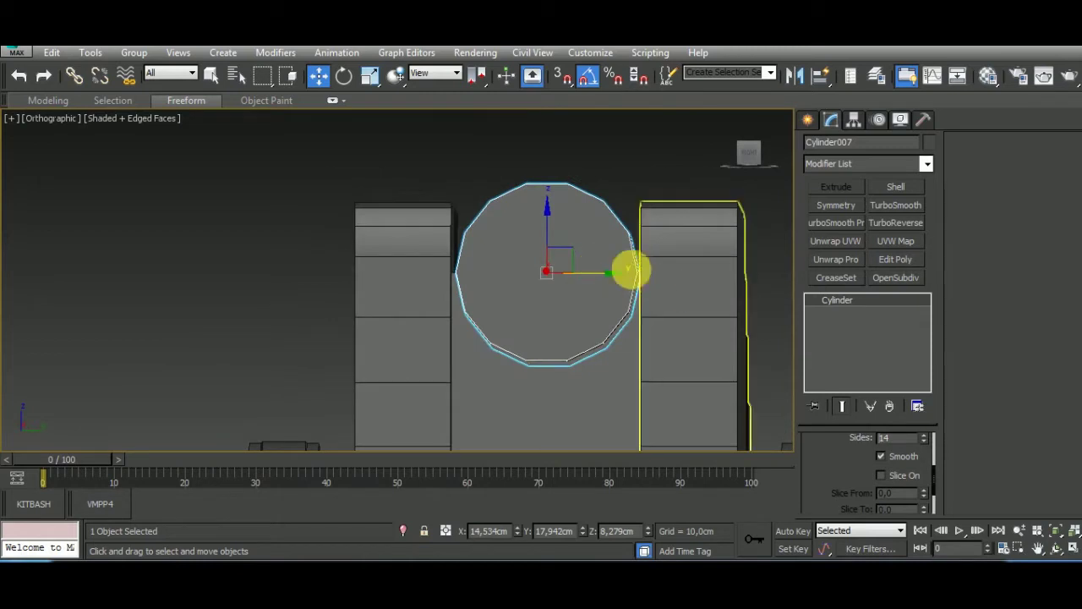
pyautogui.scroll(1, 637, 285)
pyautogui.scroll(5, 640, 301)
pyautogui.scroll(-4, 651, 292)
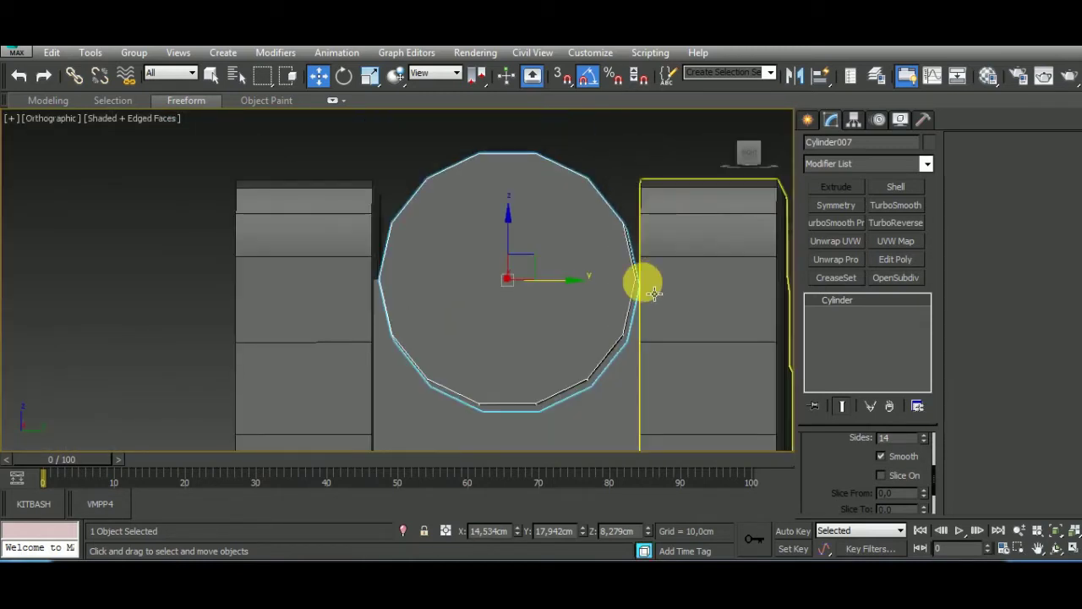
pyautogui.moveTo(653, 294)
pyautogui.keyDown('alt'); pyautogui.mouseDown(button='middle')
pyautogui.moveTo(641, 386)
pyautogui.moveTo(665, 290)
pyautogui.mouseUp(button='middle'); pyautogui.keyUp('alt')
pyautogui.click(651, 418)
# Make the central block a ProBoolean, subtracting the cylinder from it.
pyautogui.click(807, 119)
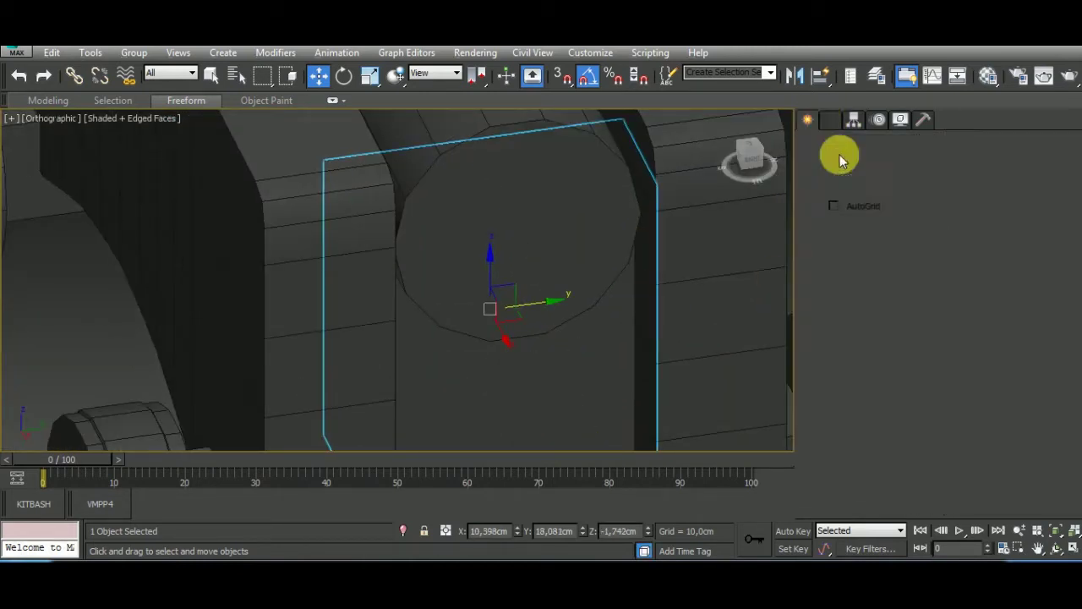
pyautogui.click(862, 168)
pyautogui.click(858, 205)
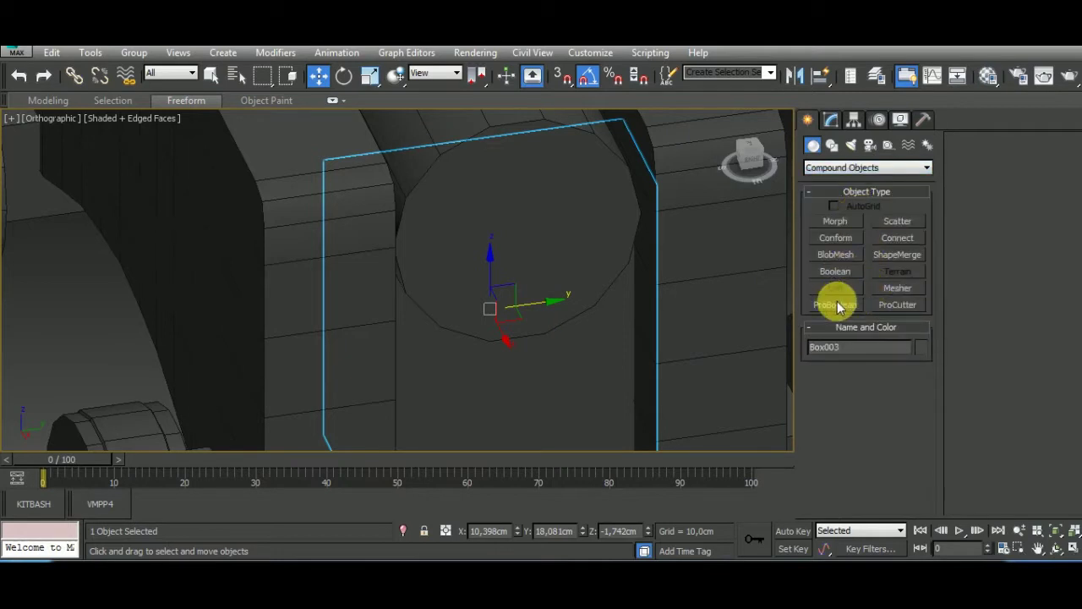
pyautogui.click(835, 305)
pyautogui.click(871, 389)
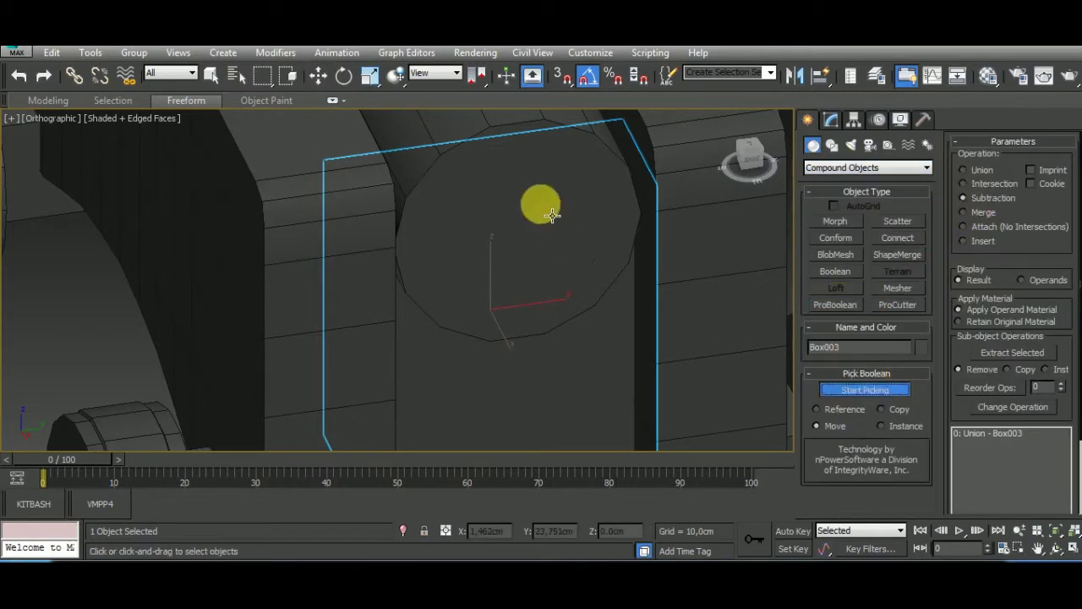
pyautogui.click(554, 221)
# Convert the ProBoolean block to Editable Poly and select a vertex on the cut.
pyautogui.press('w')
pyautogui.scroll(2, 626, 280)
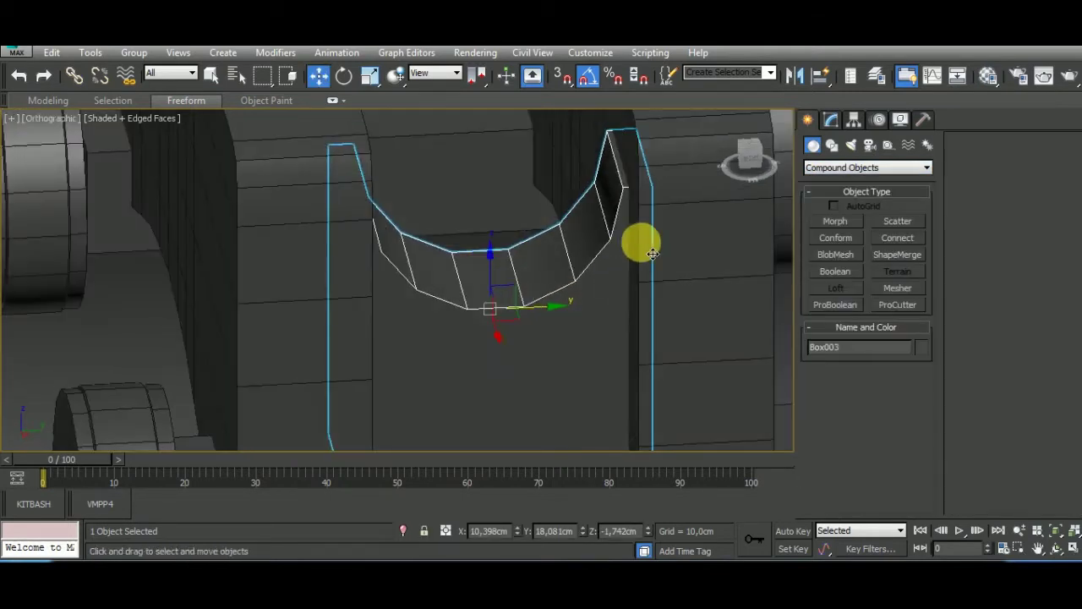
pyautogui.scroll(2, 640, 242)
pyautogui.scroll(4, 618, 174)
pyautogui.click(831, 119)
pyautogui.rightClick(846, 298)
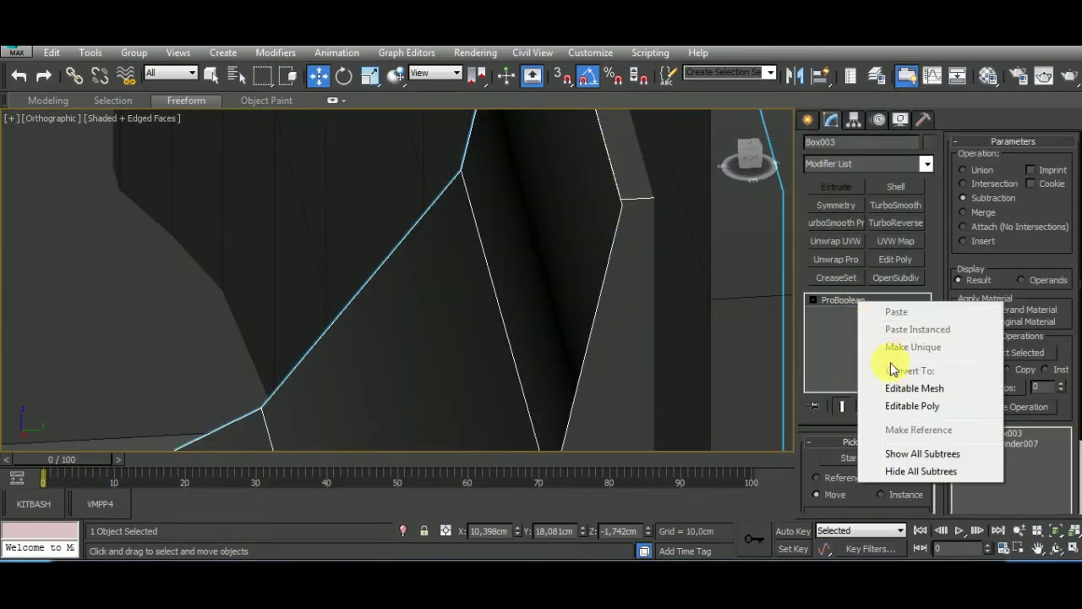
pyautogui.click(842, 404)
pyautogui.press('1')
pyautogui.click(621, 206)
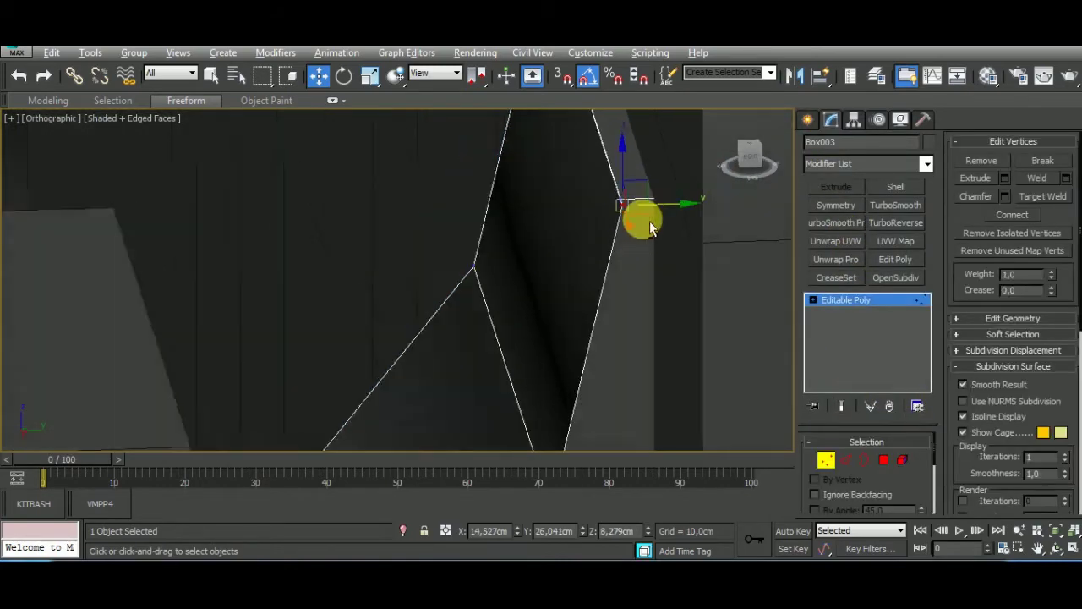
pyautogui.moveTo(640, 223)
pyautogui.keyDown('alt'); pyautogui.mouseDown(button='middle')
pyautogui.moveTo(604, 411)
pyautogui.moveTo(705, 294)
pyautogui.moveTo(715, 223)
pyautogui.moveTo(684, 245)
pyautogui.moveTo(693, 219)
pyautogui.moveTo(701, 278)
pyautogui.moveTo(763, 177)
pyautogui.mouseUp(button='middle'); pyautogui.keyUp('alt')
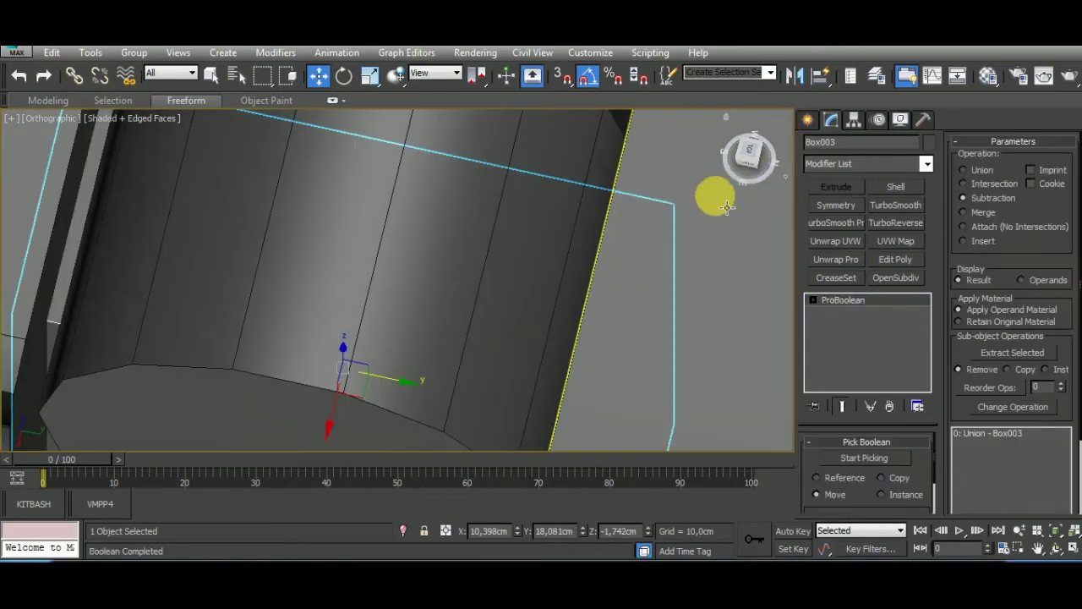
# Select the cutting cylinder and check its position against the central block from the left view.
pyautogui.click(696, 288)
pyautogui.click(525, 289)
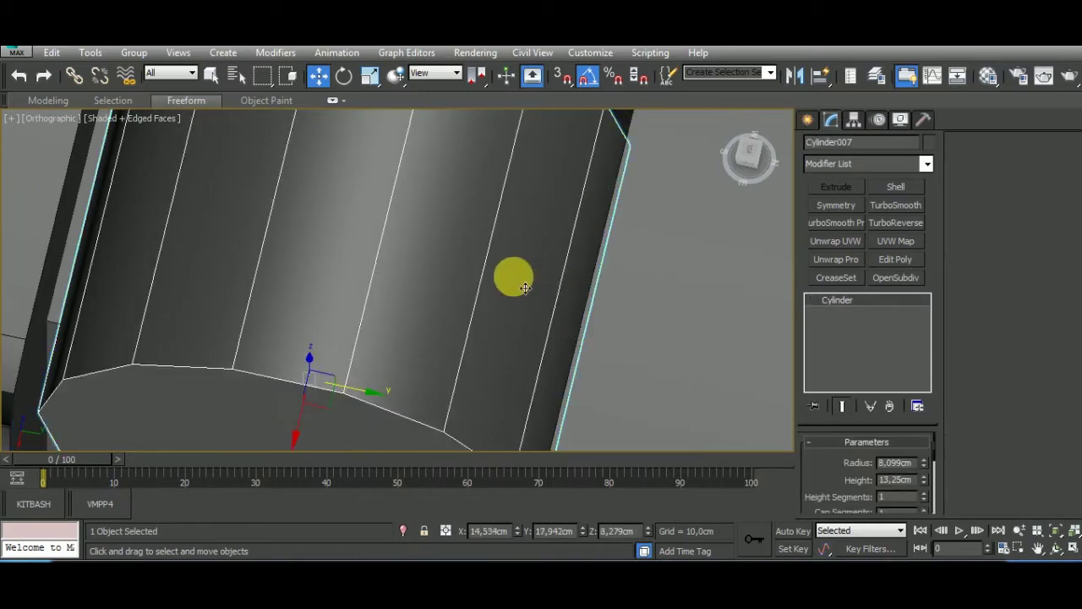
pyautogui.moveTo(554, 302)
pyautogui.keyDown('alt'); pyautogui.mouseDown(button='middle')
pyautogui.moveTo(583, 227)
pyautogui.moveTo(529, 372)
pyautogui.moveTo(542, 349)
pyautogui.mouseUp(button='middle'); pyautogui.keyUp('alt')
pyautogui.scroll(4, 654, 318)
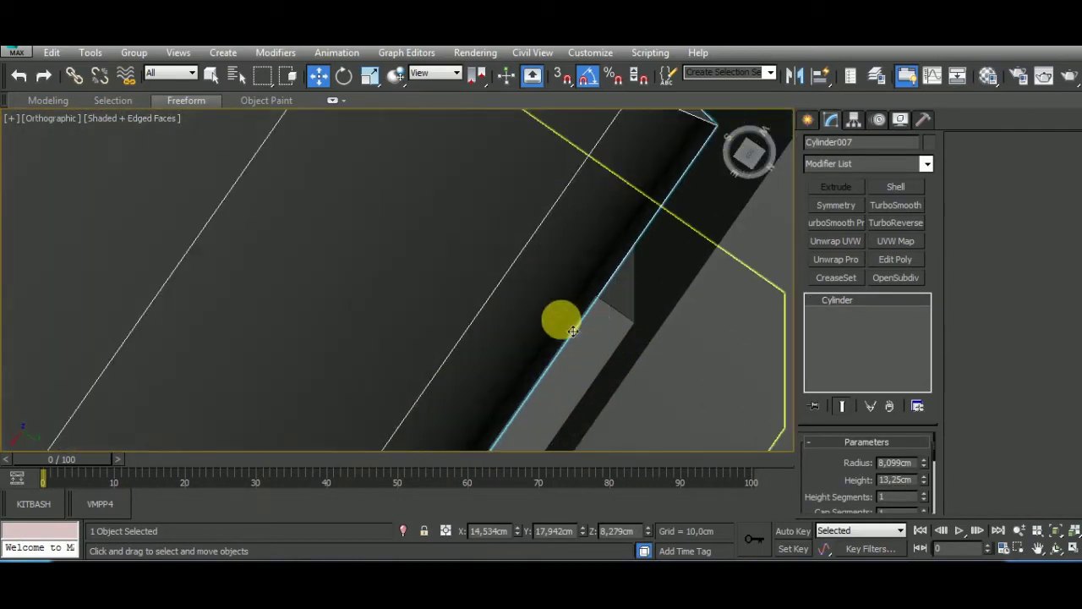
pyautogui.moveTo(620, 300)
pyautogui.keyDown('alt'); pyautogui.mouseDown(button='middle')
pyautogui.moveTo(645, 330)
pyautogui.moveTo(733, 203)
pyautogui.moveTo(719, 186)
pyautogui.moveTo(729, 193)
pyautogui.mouseUp(button='middle'); pyautogui.keyUp('alt')
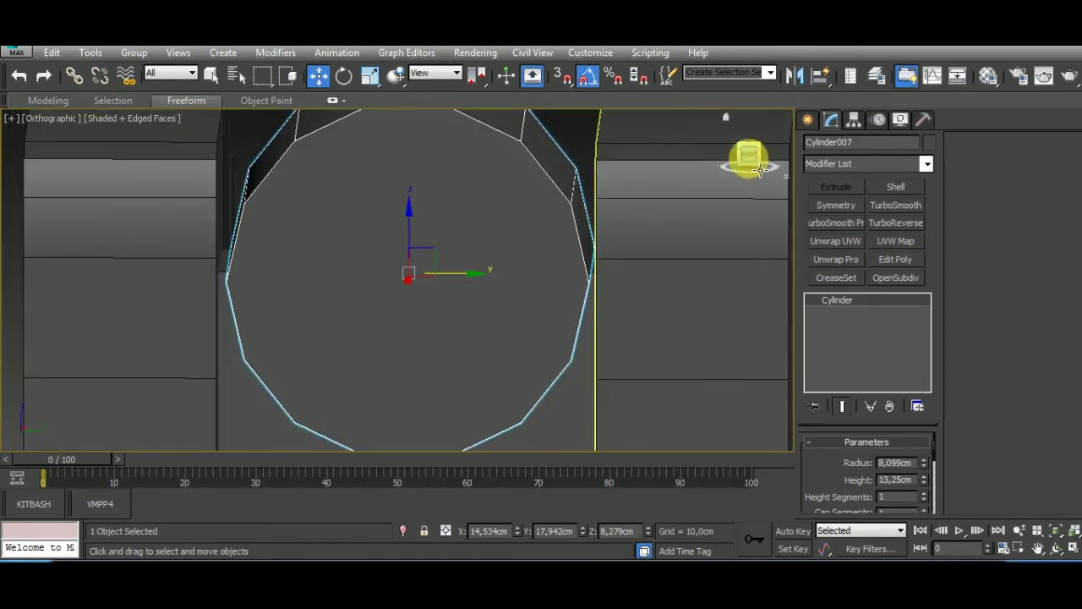
pyautogui.click(760, 169)
pyautogui.scroll(2, 387, 262)
pyautogui.scroll(3, 374, 262)
pyautogui.scroll(3, 305, 236)
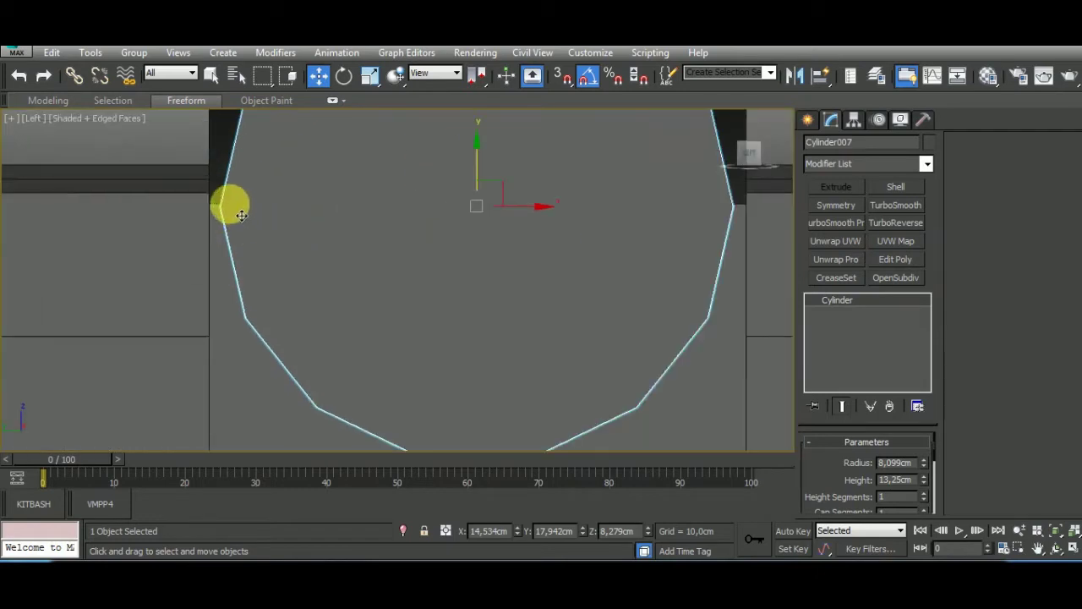
pyautogui.scroll(3, 241, 216)
pyautogui.moveTo(235, 219)
pyautogui.mouseDown(button='middle')
pyautogui.moveTo(214, 216)
pyautogui.moveTo(310, 217)
pyautogui.mouseUp(button='middle')
pyautogui.click(313, 327)
pyautogui.scroll(-5, 550, 242)
pyautogui.moveTo(551, 242)
pyautogui.keyDown('alt'); pyautogui.mouseDown(button='middle')
pyautogui.moveTo(358, 384)
pyautogui.moveTo(561, 391)
pyautogui.moveTo(587, 375)
pyautogui.mouseUp(button='middle'); pyautogui.keyUp('alt')
pyautogui.click(505, 297)
# Subtract Cylinder007 from central block Box003 using a ProBoolean Subtraction.
pyautogui.click(369, 76)
pyautogui.click(527, 430)
pyautogui.moveTo(527, 429)
pyautogui.keyDown('alt'); pyautogui.mouseDown(button='middle')
pyautogui.moveTo(818, 254)
pyautogui.moveTo(664, 296)
pyautogui.moveTo(563, 307)
pyautogui.mouseUp(button='middle'); pyautogui.keyUp('alt')
pyautogui.click(808, 119)
pyautogui.click(836, 305)
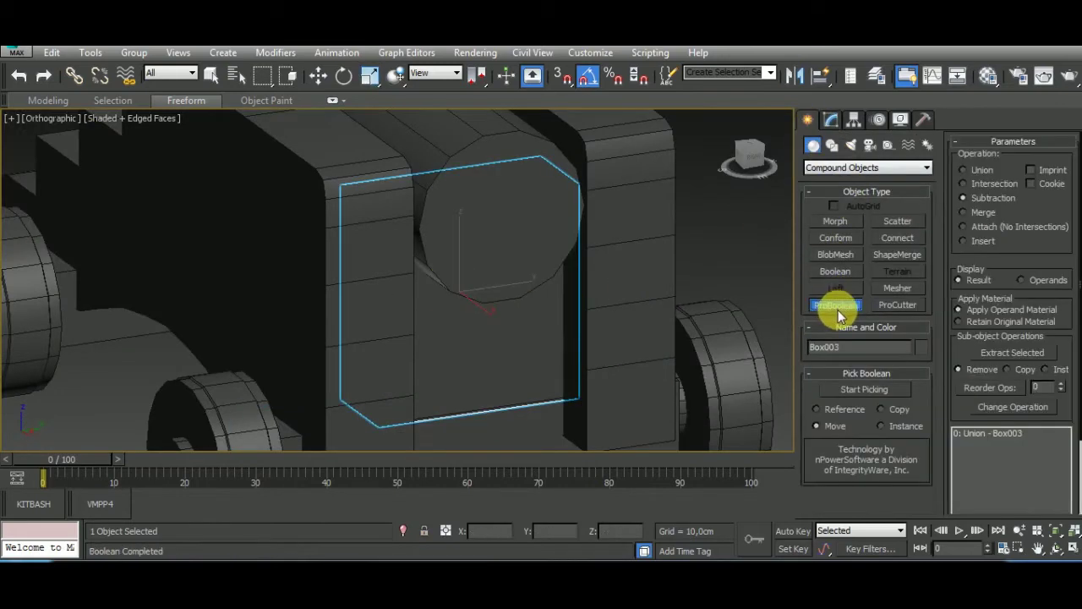
pyautogui.click(878, 391)
pyautogui.click(510, 229)
# Collapse Box003's ProBoolean into an Editable Poly and enter Vertex mode.
pyautogui.moveTo(609, 331)
pyautogui.keyDown('alt'); pyautogui.mouseDown(button='middle')
pyautogui.moveTo(536, 374)
pyautogui.moveTo(585, 429)
pyautogui.moveTo(681, 346)
pyautogui.mouseUp(button='middle'); pyautogui.keyUp('alt')
pyautogui.click(827, 123)
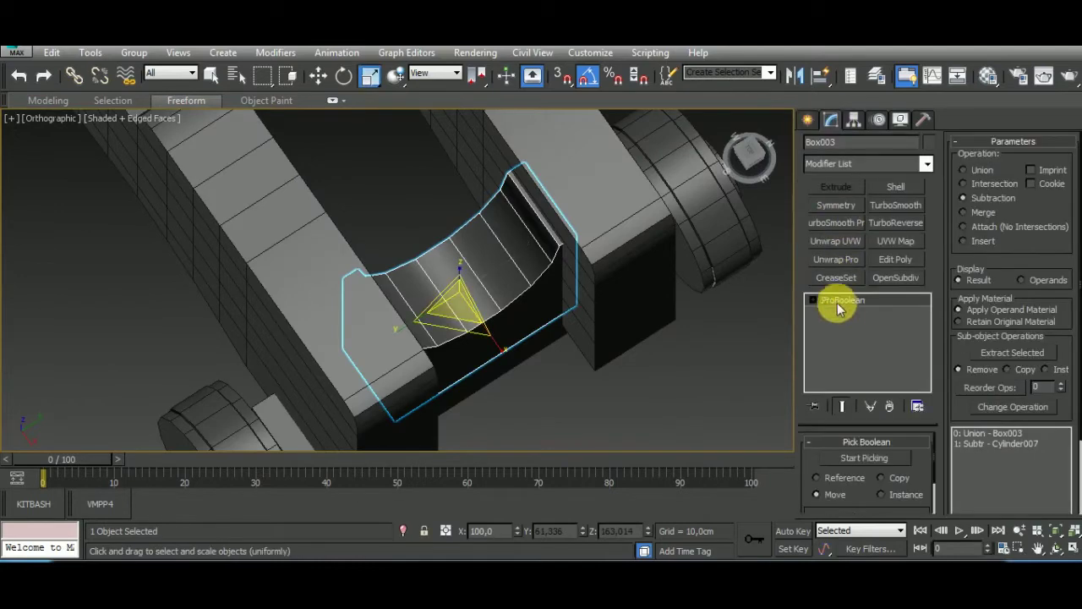
pyautogui.rightClick(837, 302)
pyautogui.click(879, 406)
pyautogui.press('1')
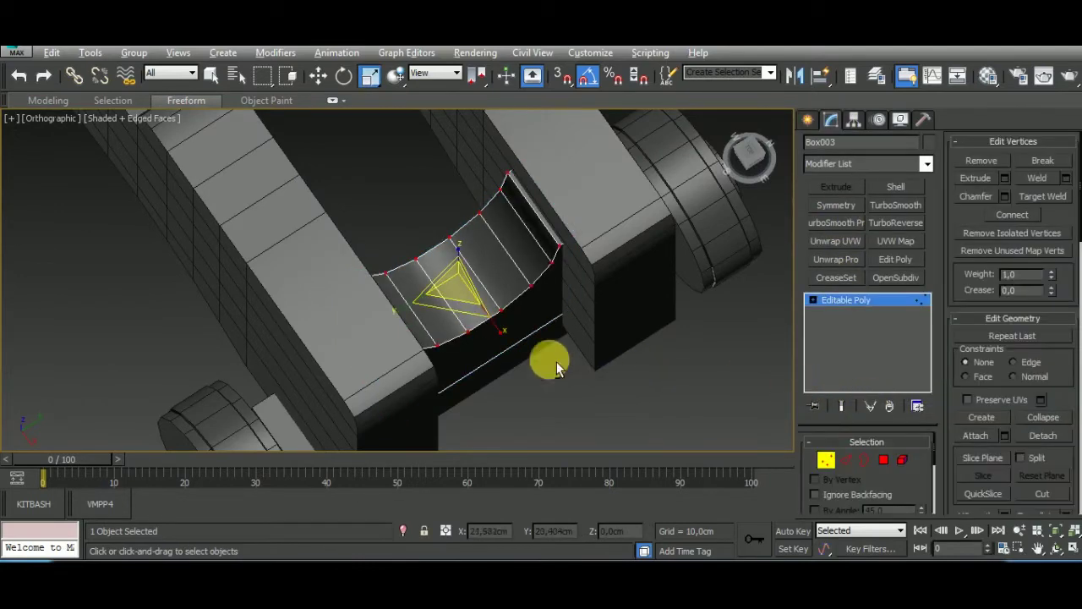
# Zoom and pan over the curved cradle, ending on a near-front view of the carriage.
pyautogui.scroll(3, 550, 242)
pyautogui.scroll(3, 561, 237)
pyautogui.scroll(3, 530, 238)
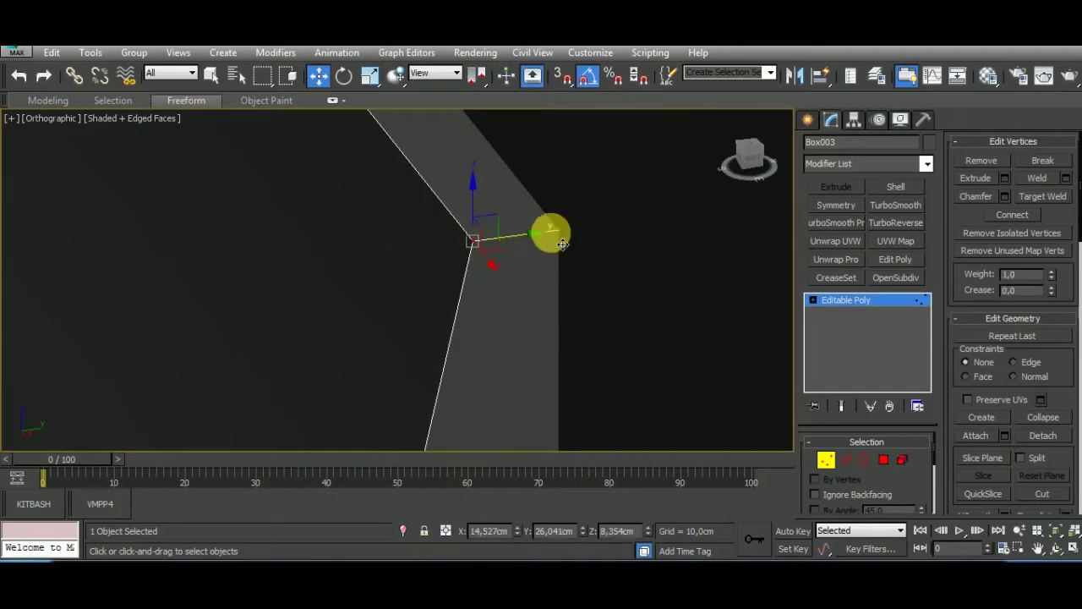
pyautogui.scroll(-3, 501, 295)
pyautogui.scroll(-3, 645, 198)
pyautogui.moveTo(563, 403); pyautogui.dragTo(499, 391, button='middle')
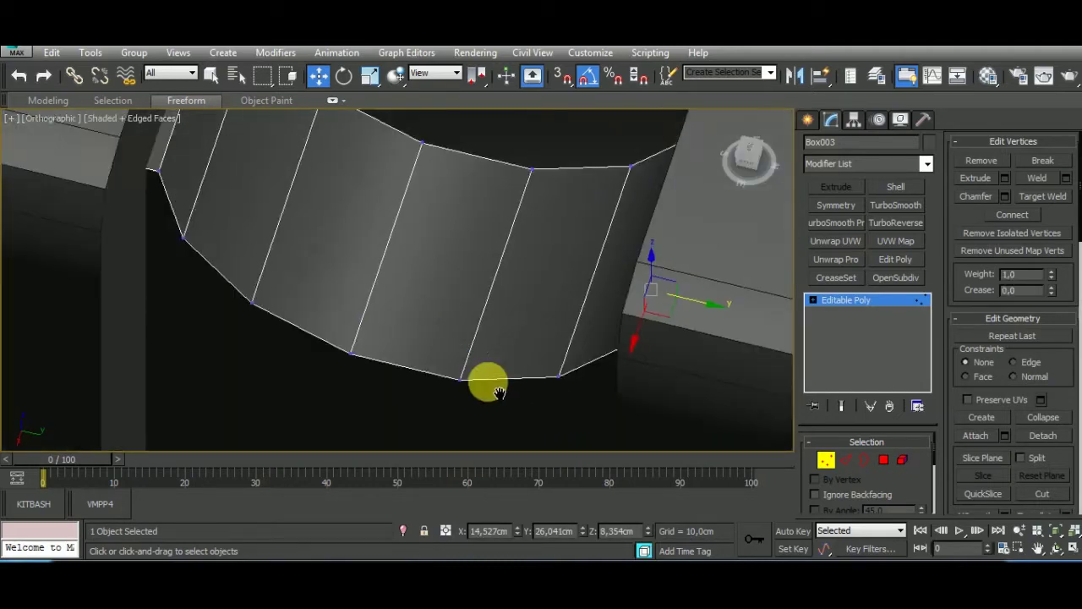
pyautogui.scroll(-3, 499, 391)
pyautogui.scroll(-2, 503, 341)
pyautogui.scroll(-1, 526, 285)
pyautogui.scroll(-2, 500, 211)
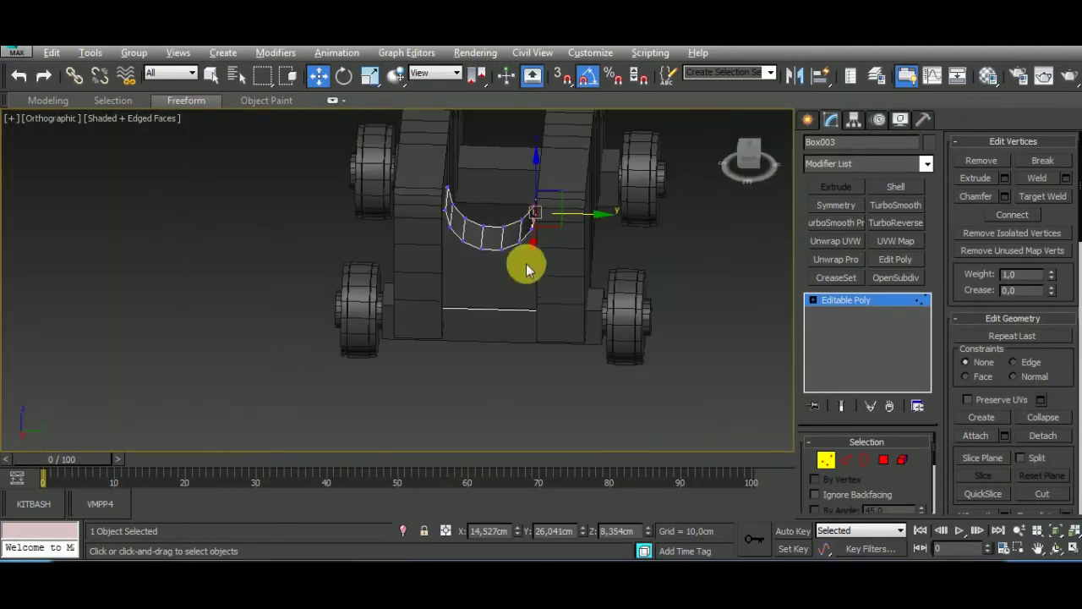
pyautogui.moveTo(526, 269)
pyautogui.keyDown('alt'); pyautogui.mouseDown(button='middle')
pyautogui.moveTo(527, 217)
pyautogui.moveTo(522, 245)
pyautogui.mouseUp(button='middle'); pyautogui.keyUp('alt')
# Connect the selected edges with 4 new segments.
pyautogui.click(846, 460)
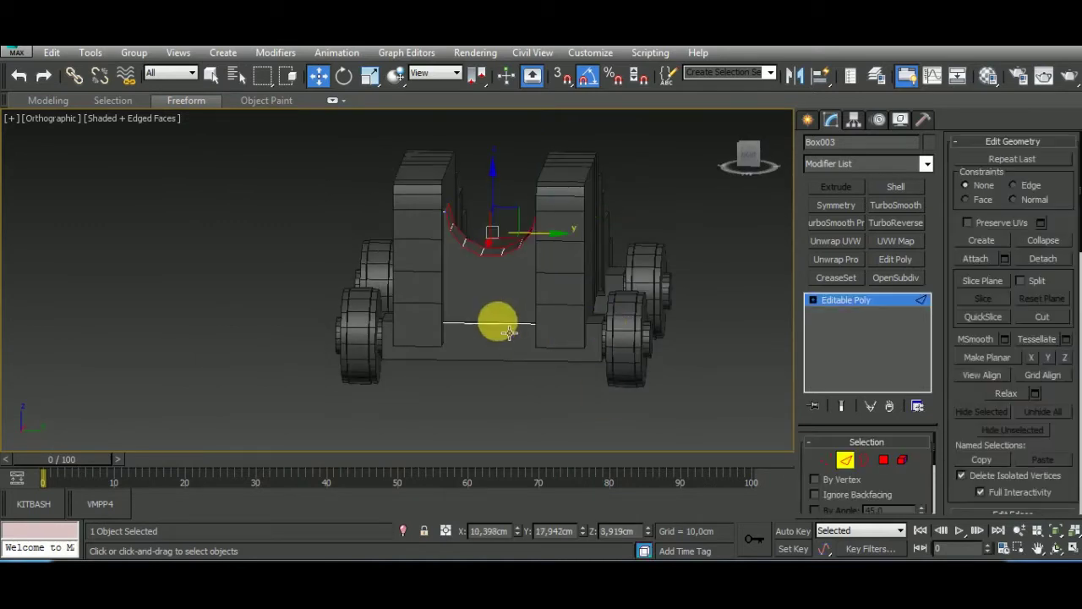
pyautogui.hotkey('ctrl', 'shift', 'e')
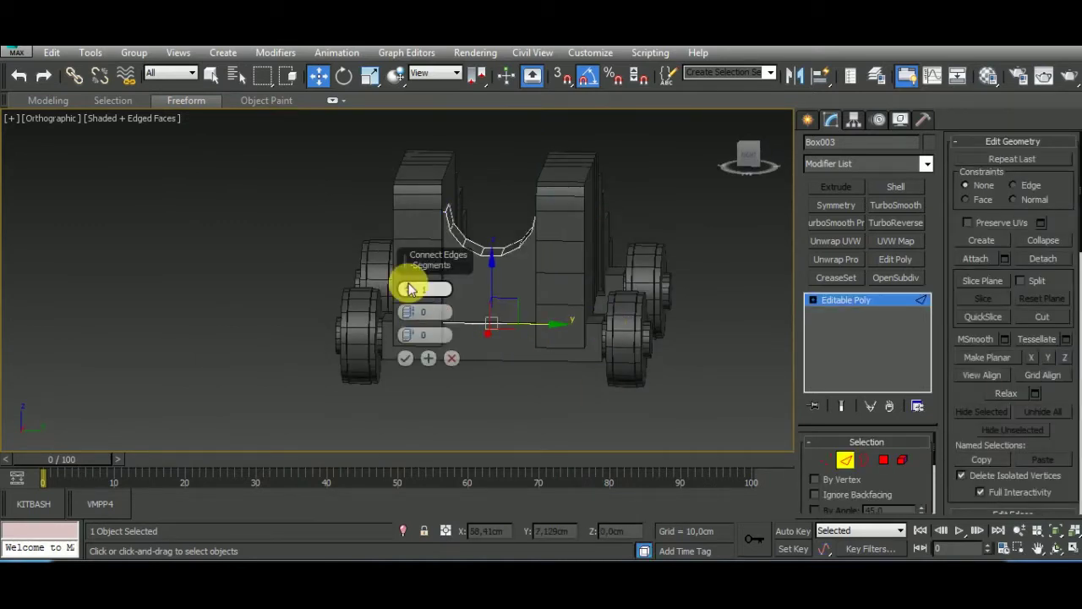
pyautogui.moveTo(411, 291); pyautogui.dragTo(413, 295)
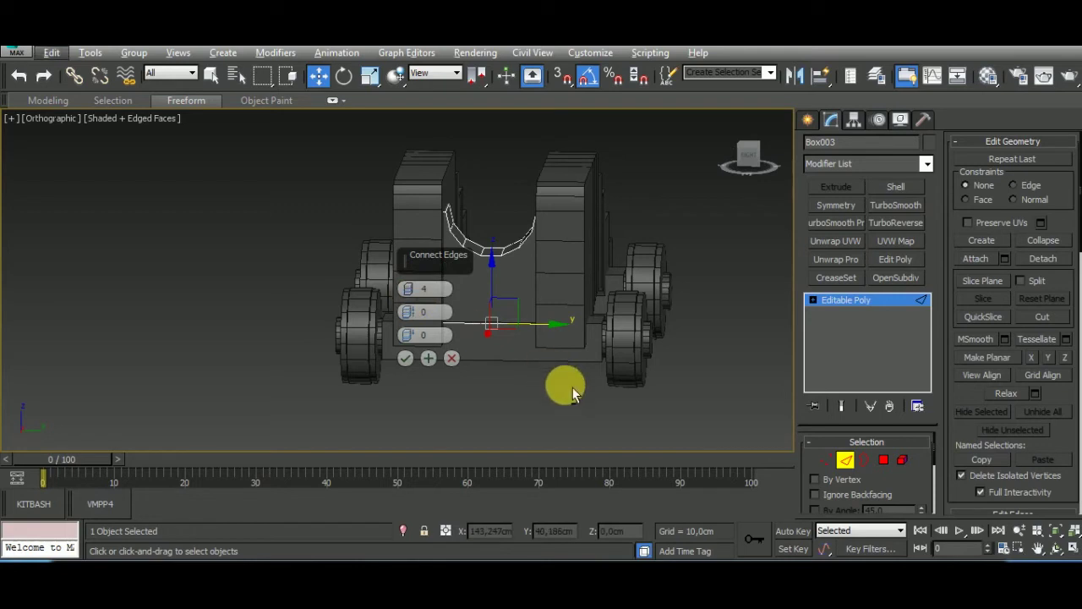
pyautogui.keyDown('alt'); pyautogui.moveTo(572, 395); pyautogui.dragTo(572, 401, button='middle'); pyautogui.keyUp('alt')
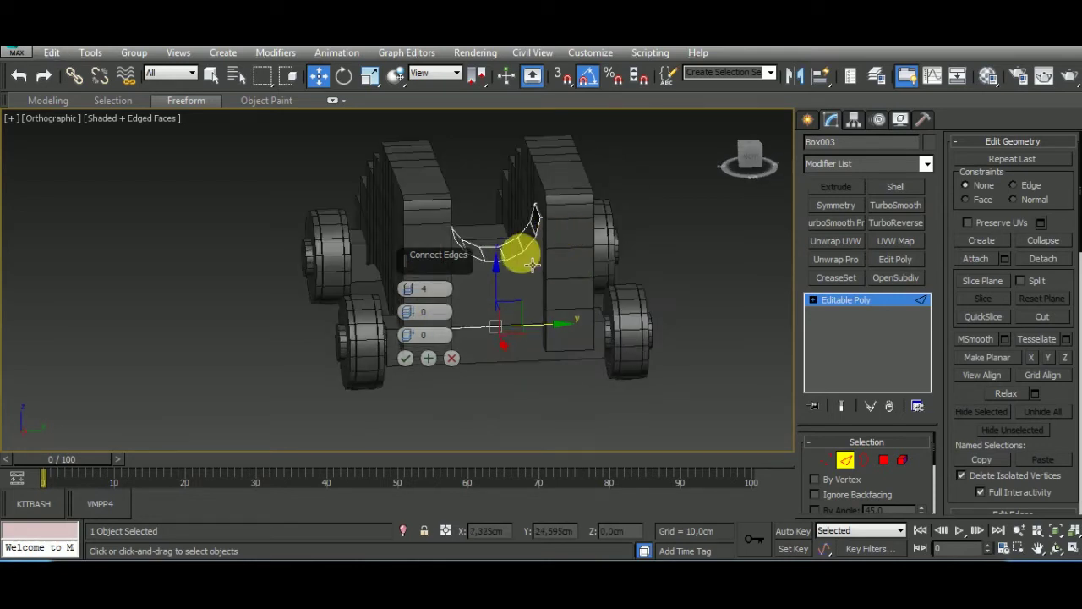
pyautogui.keyDown('alt'); pyautogui.moveTo(515, 325); pyautogui.dragTo(482, 322, button='middle'); pyautogui.keyUp('alt')
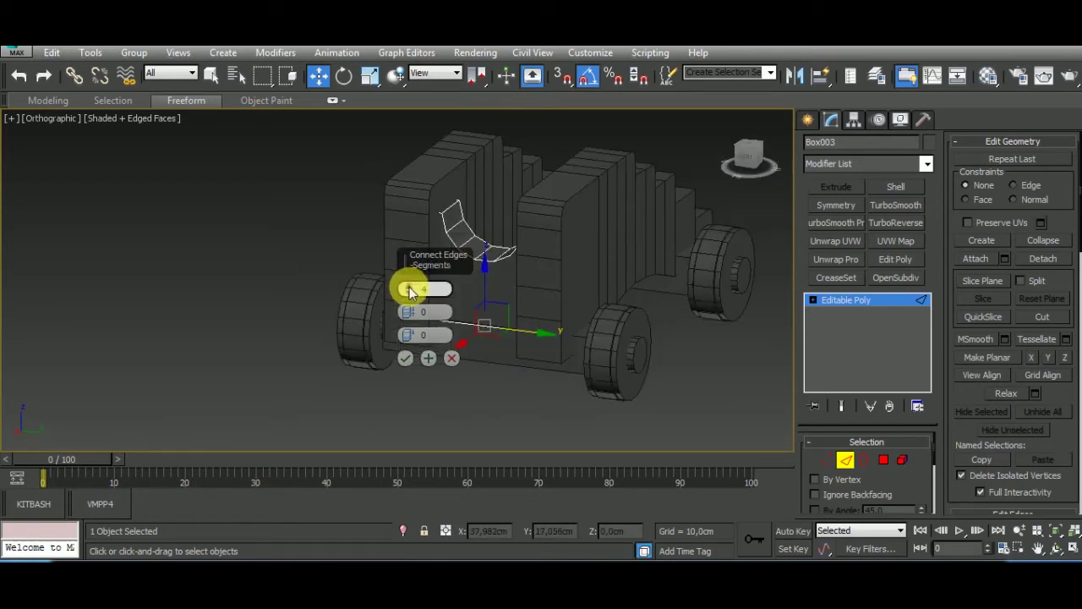
pyautogui.click(404, 359)
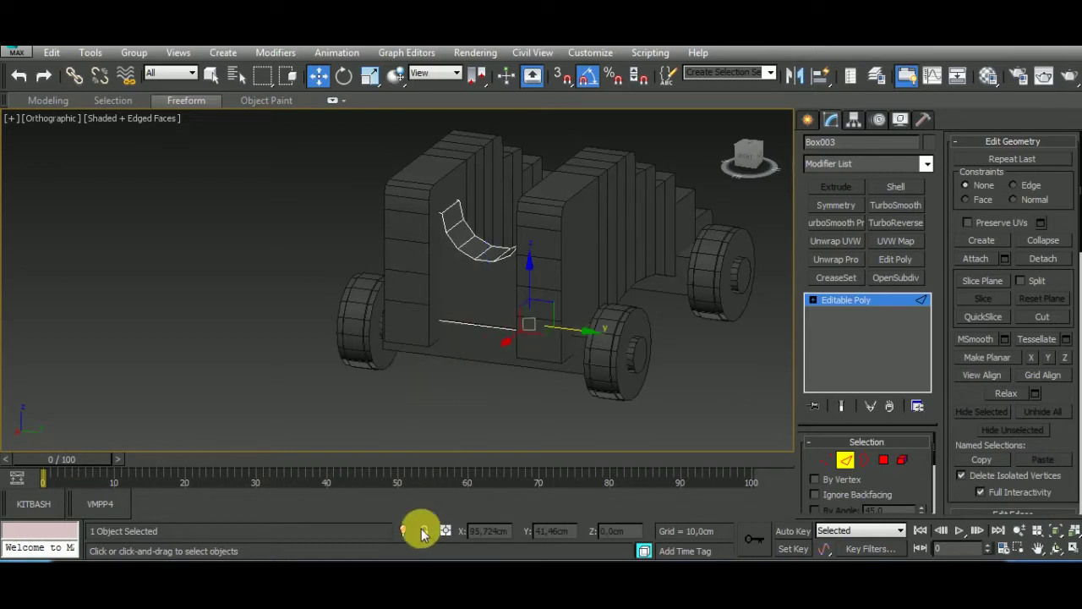
# Isolate Box003 and, in Left view, connect the cradle vertices down to the base vertices.
pyautogui.click(404, 531)
pyautogui.keyDown('alt'); pyautogui.moveTo(620, 332); pyautogui.dragTo(671, 379, button='middle'); pyautogui.keyUp('alt')
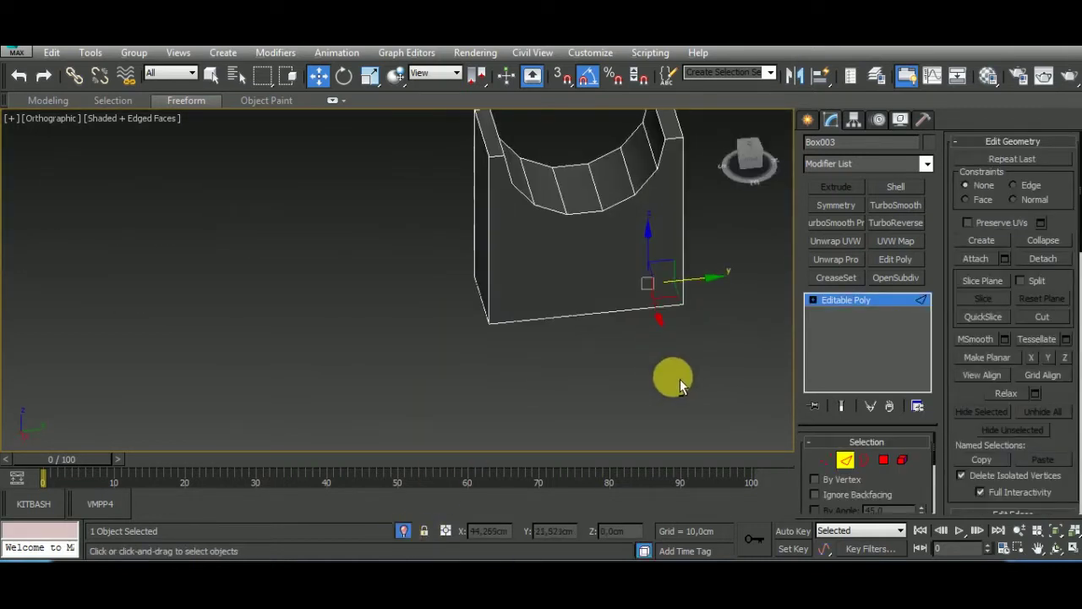
pyautogui.click(825, 459)
pyautogui.keyDown('alt'); pyautogui.moveTo(603, 368); pyautogui.dragTo(528, 335, button='middle'); pyautogui.keyUp('alt')
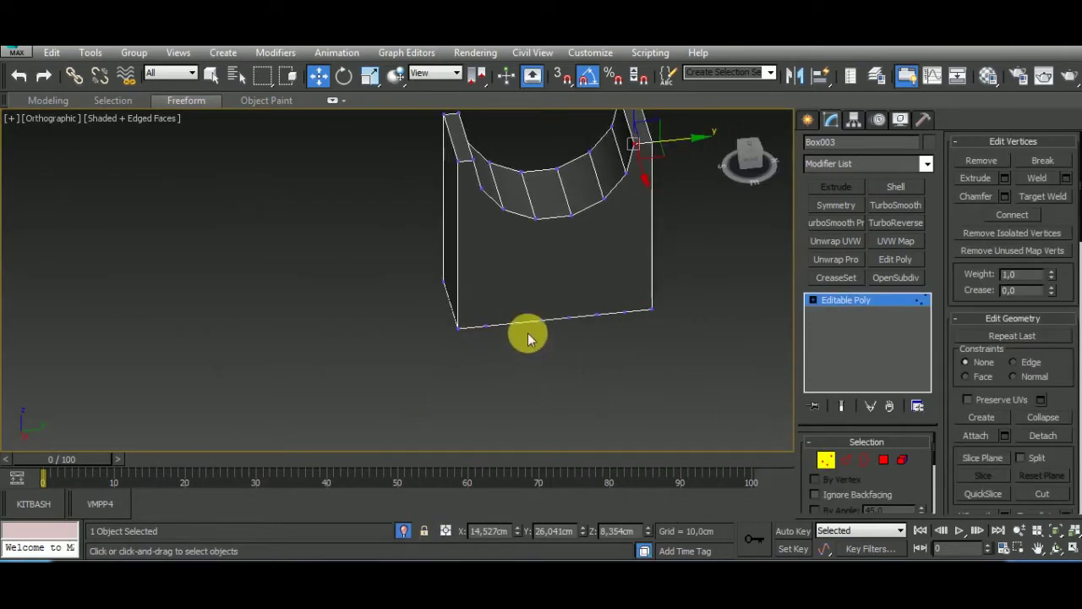
pyautogui.press('l')
pyautogui.scroll(3, 314, 295)
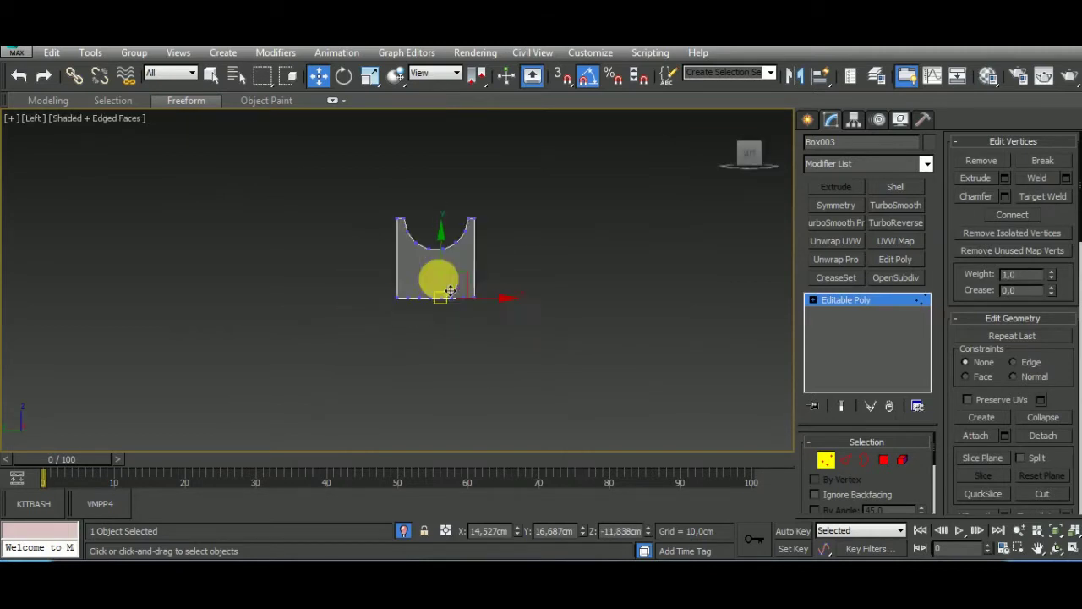
pyautogui.scroll(5, 435, 285)
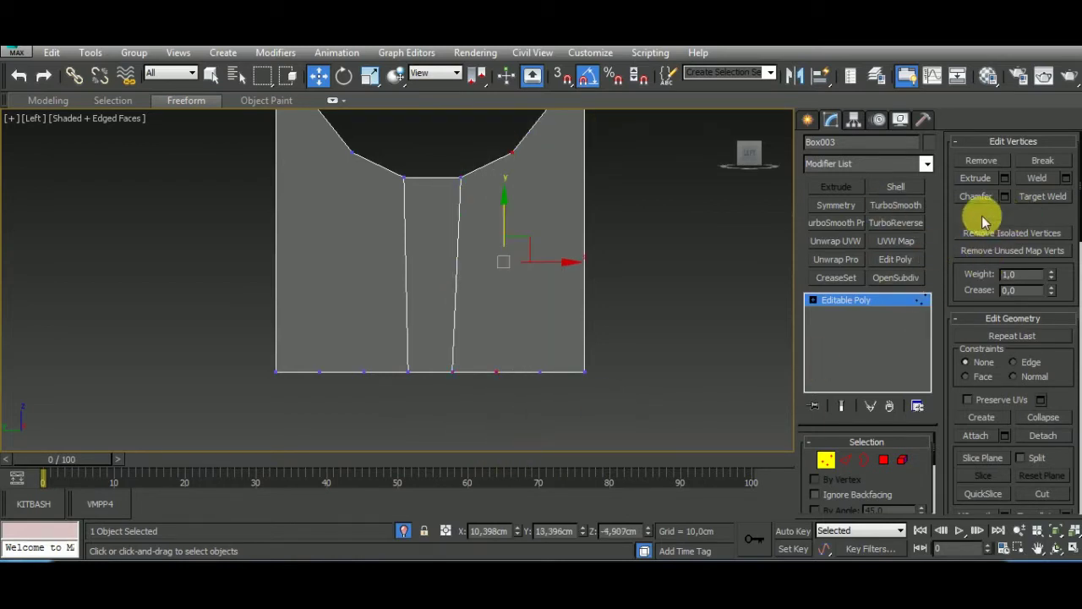
pyautogui.click(1026, 220)
# Exit isolation and vertex editing, then orbit around the whole carriage.
pyautogui.scroll(-2, 592, 379)
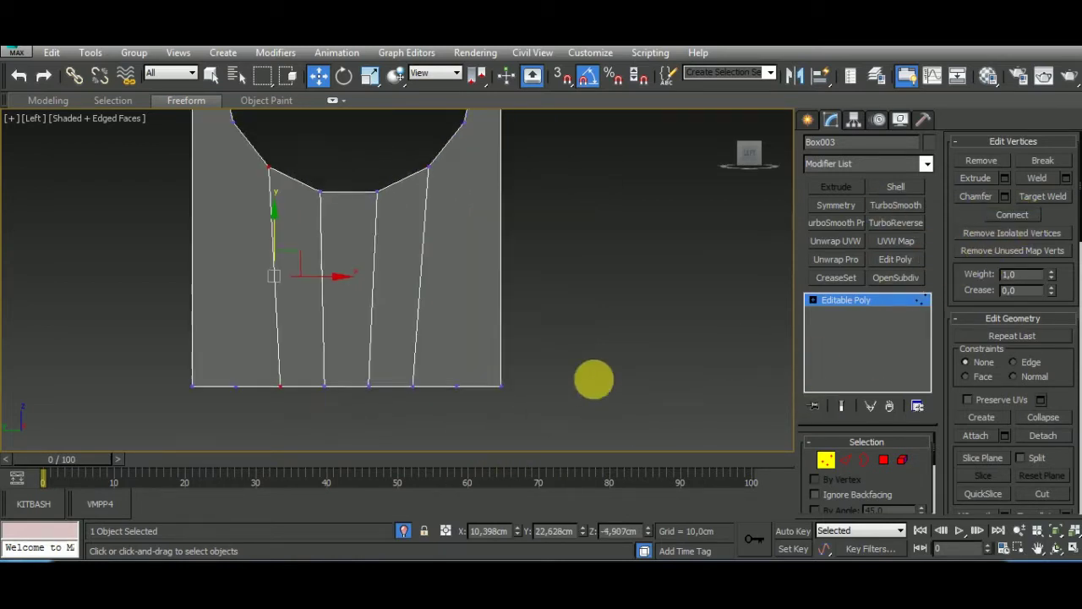
pyautogui.scroll(-2, 524, 253)
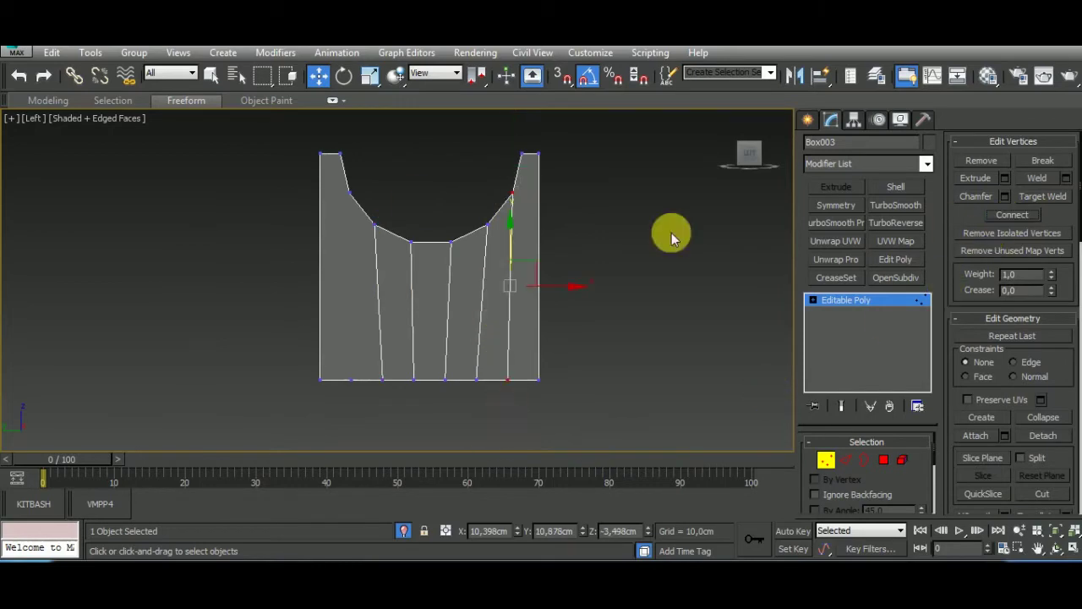
pyautogui.keyDown('alt'); pyautogui.moveTo(592, 397); pyautogui.dragTo(364, 364, button='middle'); pyautogui.keyUp('alt')
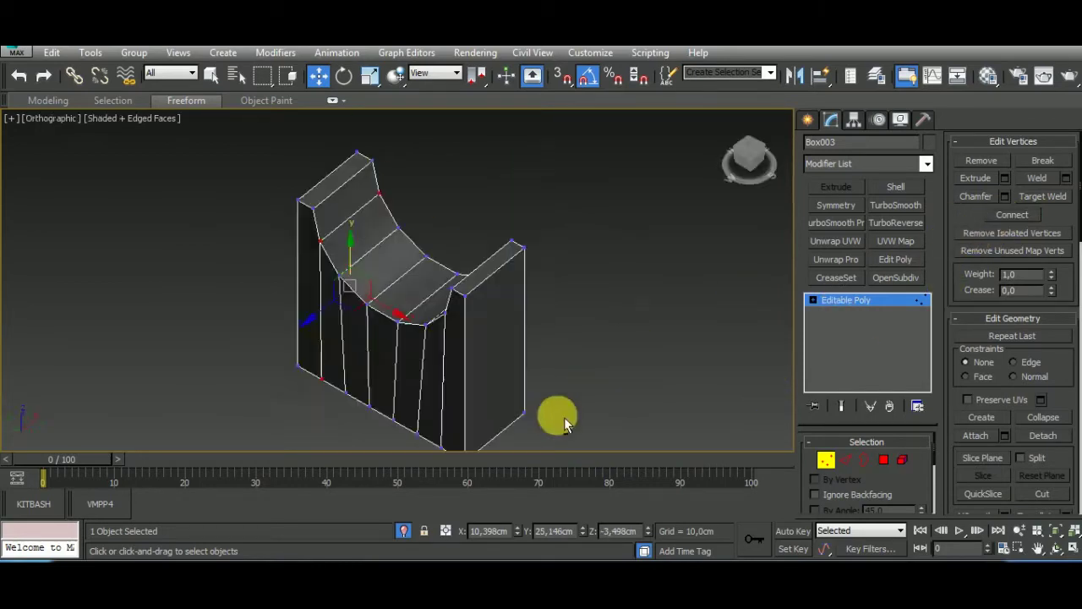
pyautogui.click(404, 530)
pyautogui.click(822, 462)
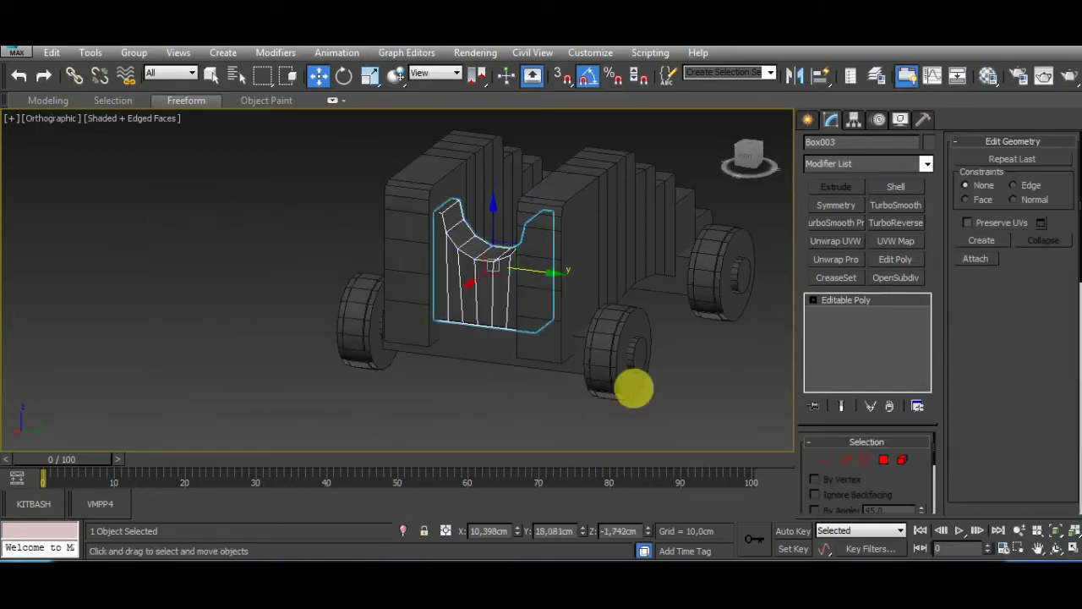
pyautogui.moveTo(632, 386)
pyautogui.keyDown('alt'); pyautogui.mouseDown(button='middle')
pyautogui.moveTo(592, 327)
pyautogui.moveTo(659, 415)
pyautogui.moveTo(421, 345)
pyautogui.moveTo(652, 411)
pyautogui.moveTo(594, 367)
pyautogui.moveTo(210, 194)
pyautogui.mouseUp(button='middle'); pyautogui.keyUp('alt')
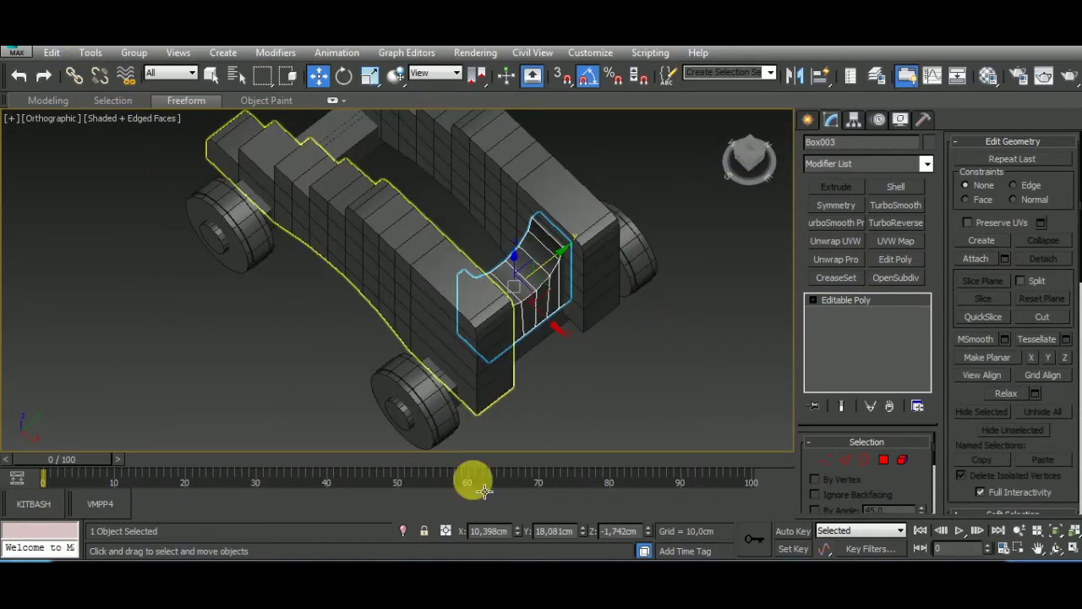
# Chamfer Plane002's lower edge beside the axle (2,219cm, 2 segments).
pyautogui.click(846, 460)
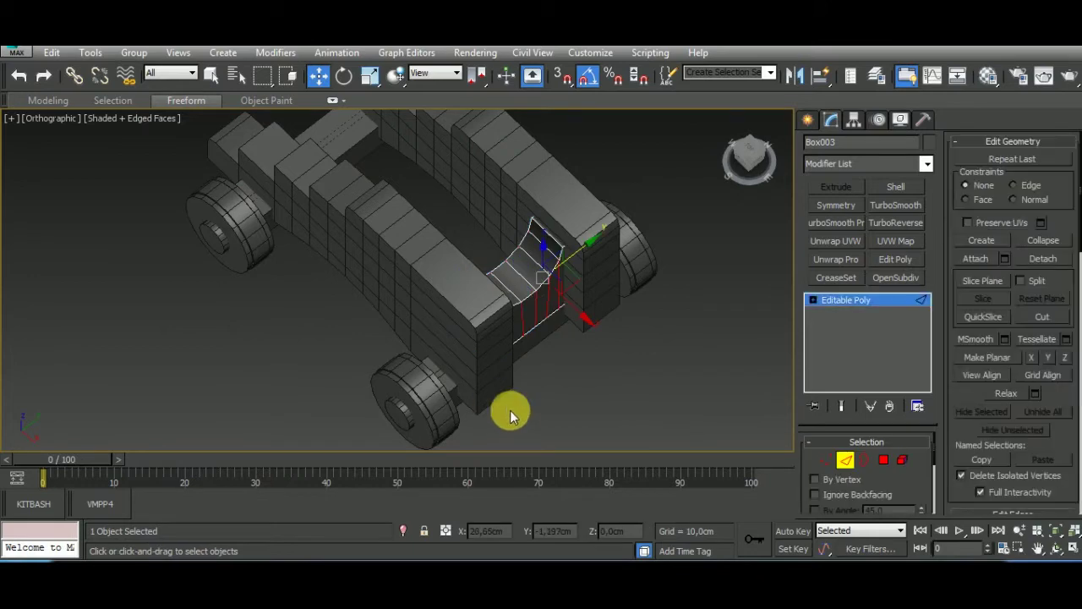
pyautogui.click(846, 459)
pyautogui.click(536, 382)
pyautogui.click(841, 459)
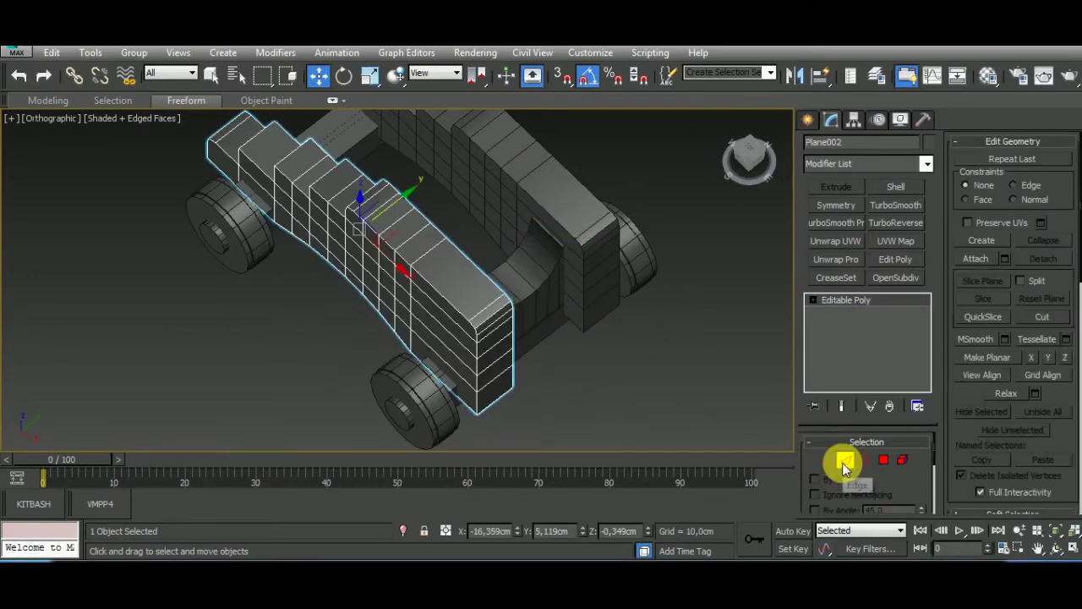
pyautogui.keyDown('alt'); pyautogui.moveTo(561, 435); pyautogui.dragTo(634, 288, button='middle'); pyautogui.keyUp('alt')
pyautogui.scroll(2, 634, 288)
pyautogui.scroll(4, 614, 302)
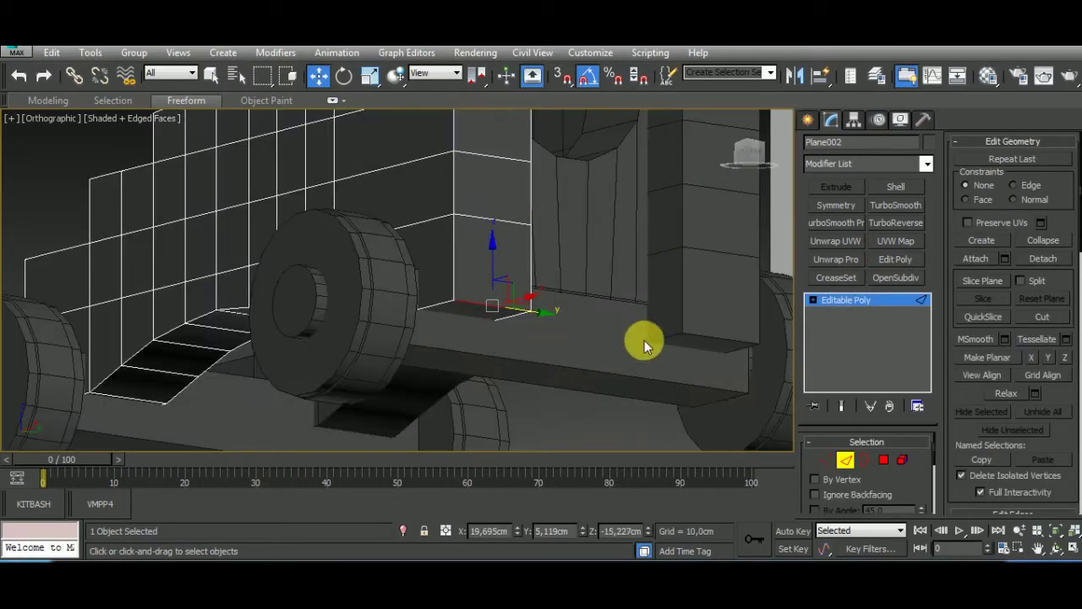
pyautogui.scroll(-4, 991, 404)
pyautogui.click(1006, 430)
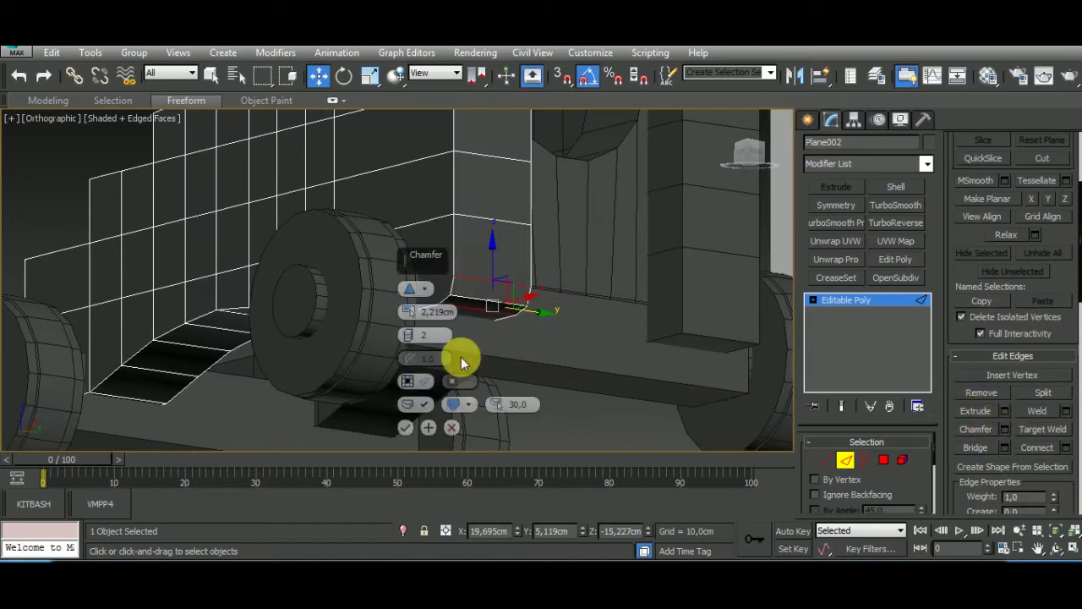
pyautogui.click(405, 427)
# Apply the same chamfer to Plane003's lower inner corner edge.
pyautogui.click(729, 339)
pyautogui.click(843, 457)
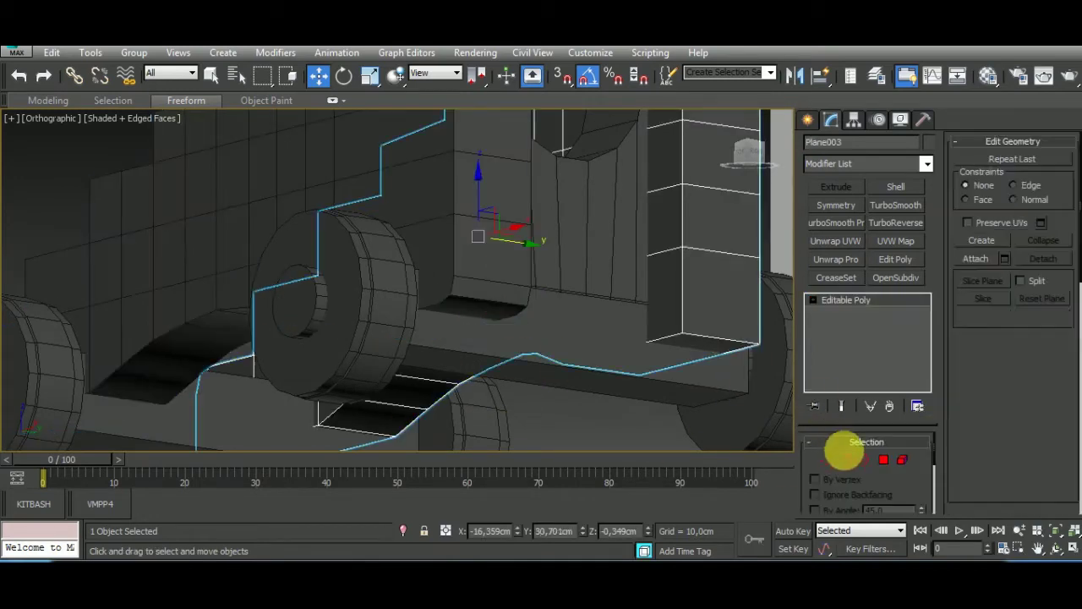
pyautogui.click(720, 339)
pyautogui.click(1067, 142)
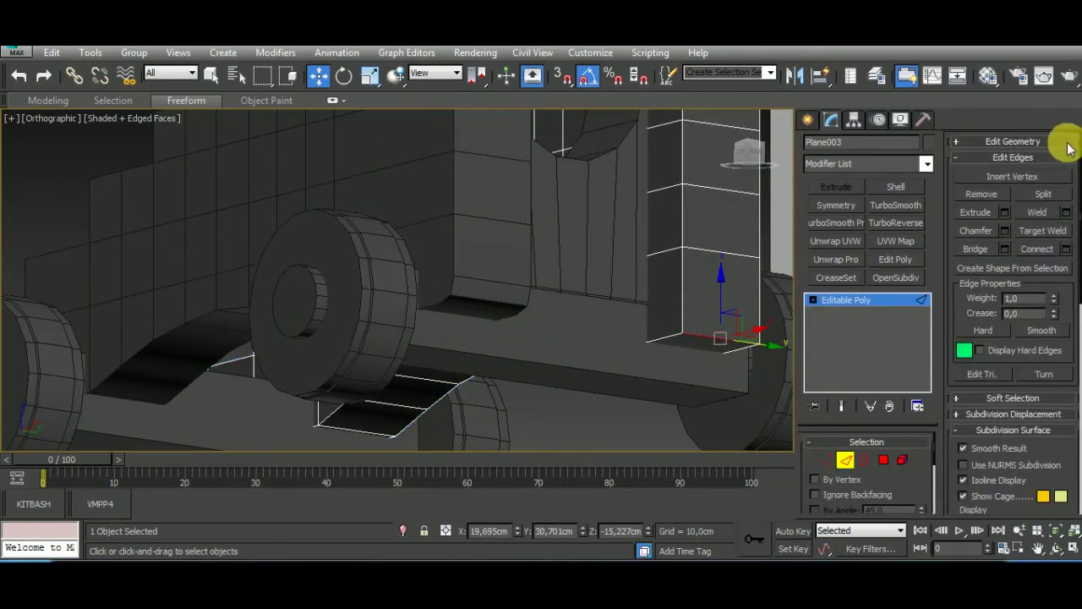
pyautogui.click(1005, 230)
pyautogui.click(403, 427)
pyautogui.click(844, 457)
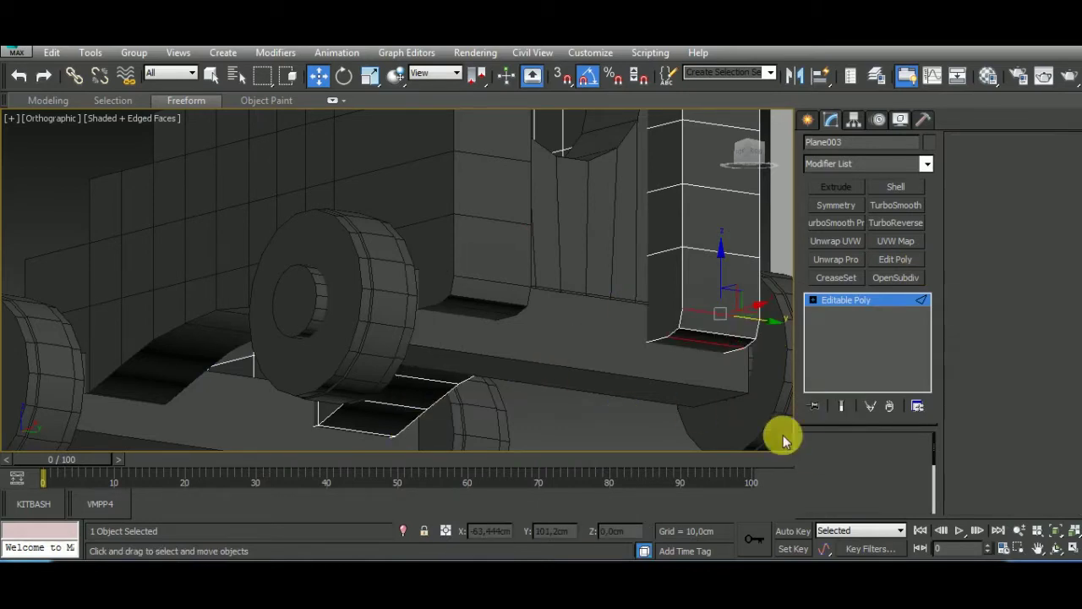
pyautogui.click(636, 362)
pyautogui.moveTo(635, 362)
pyautogui.mouseDown(button='middle')
pyautogui.moveTo(596, 386)
pyautogui.moveTo(507, 353)
pyautogui.mouseUp(button='middle')
# Clone Box002 as Box004, then scale and move it low between the wheels.
pyautogui.keyDown('shift'); pyautogui.moveTo(507, 354); pyautogui.dragTo(507, 295); pyautogui.keyUp('shift')
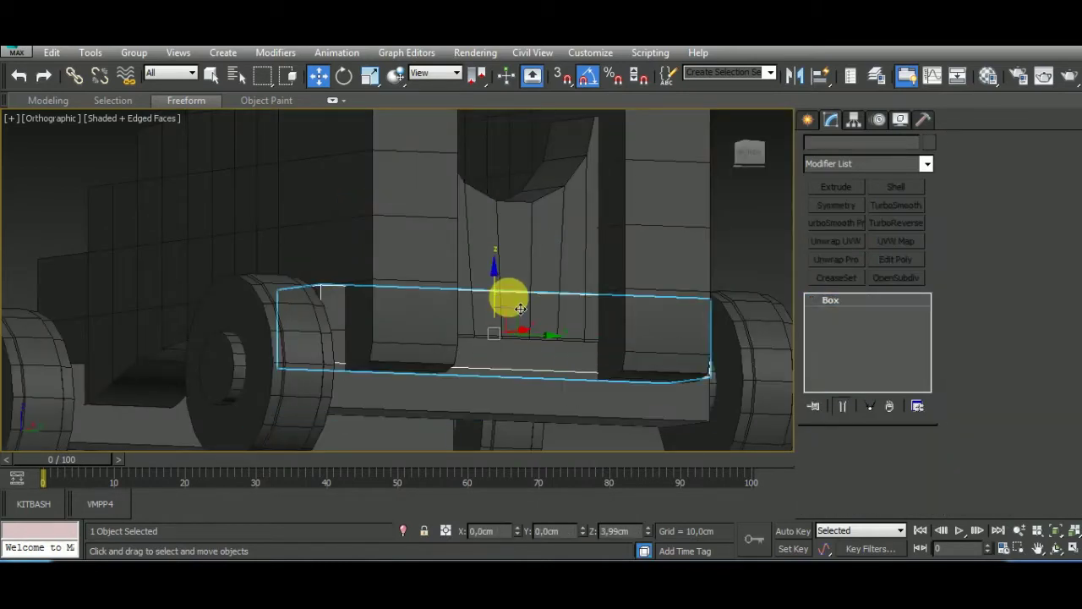
pyautogui.click(543, 366)
pyautogui.press('r')
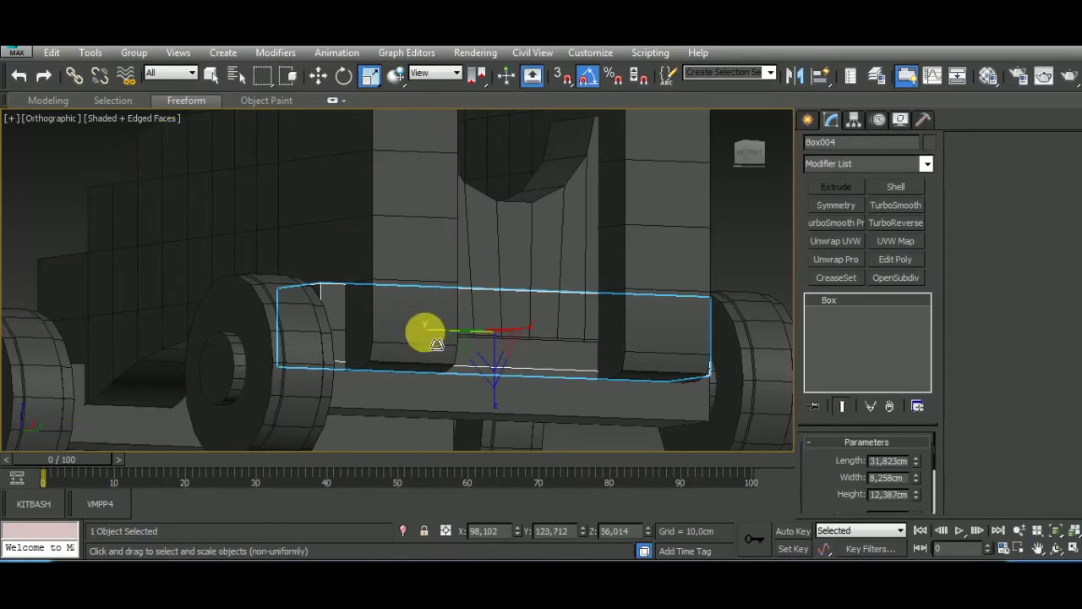
pyautogui.moveTo(428, 331); pyautogui.dragTo(482, 338)
pyautogui.moveTo(482, 338)
pyautogui.keyDown('alt'); pyautogui.mouseDown(button='middle')
pyautogui.moveTo(537, 438)
pyautogui.moveTo(584, 322)
pyautogui.moveTo(555, 307)
pyautogui.mouseUp(button='middle'); pyautogui.keyUp('alt')
pyautogui.press('w')
pyautogui.moveTo(508, 321); pyautogui.dragTo(504, 368)
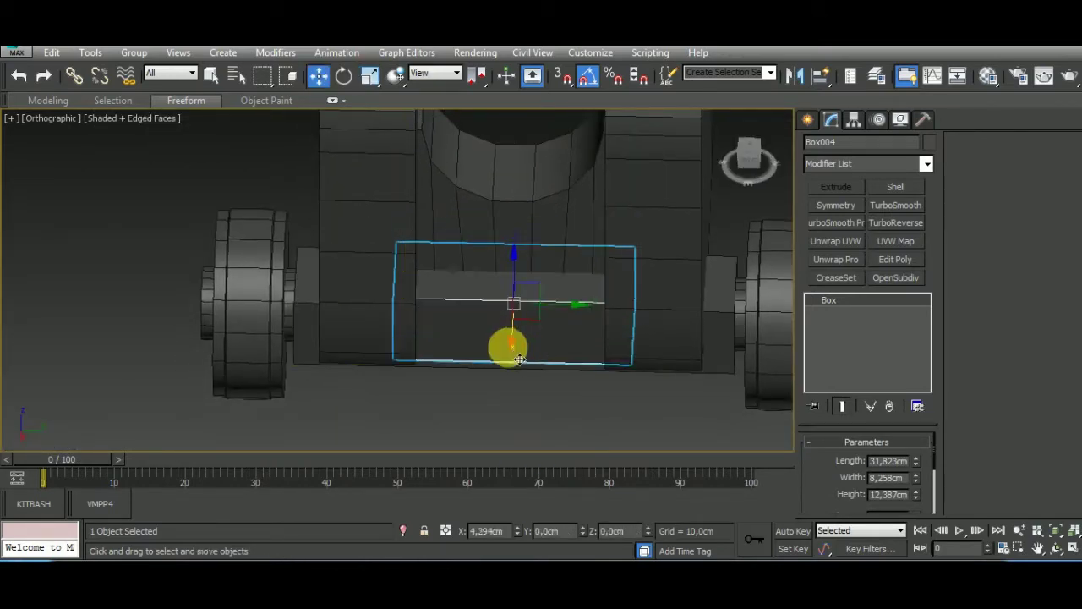
pyautogui.click(369, 75)
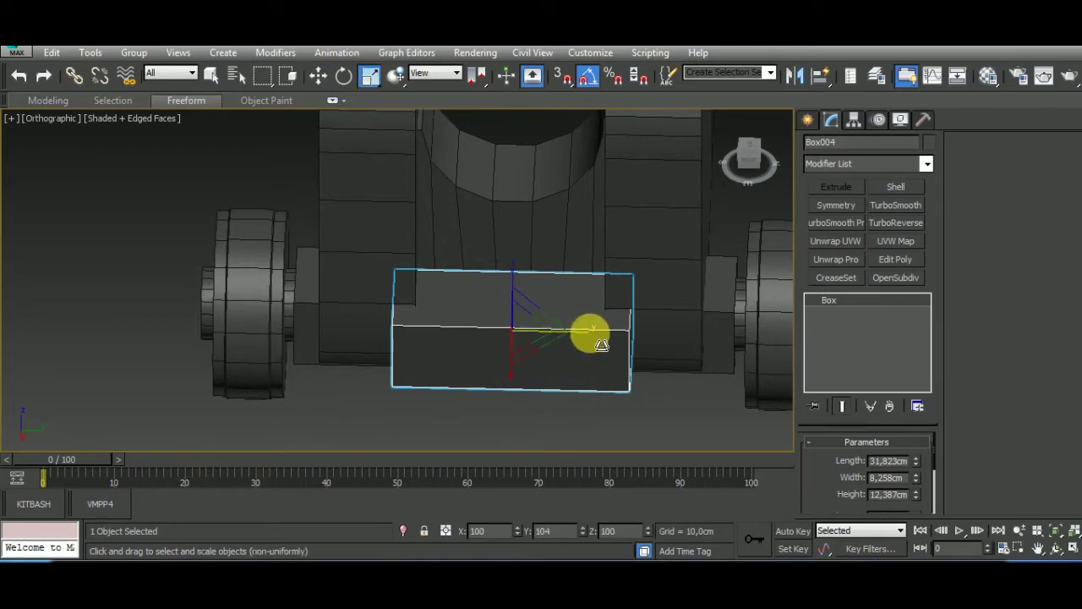
pyautogui.moveTo(592, 330); pyautogui.dragTo(527, 362)
pyautogui.keyDown('alt'); pyautogui.moveTo(526, 363); pyautogui.dragTo(652, 435, button='middle'); pyautogui.keyUp('alt')
pyautogui.moveTo(564, 378); pyautogui.dragTo(550, 365)
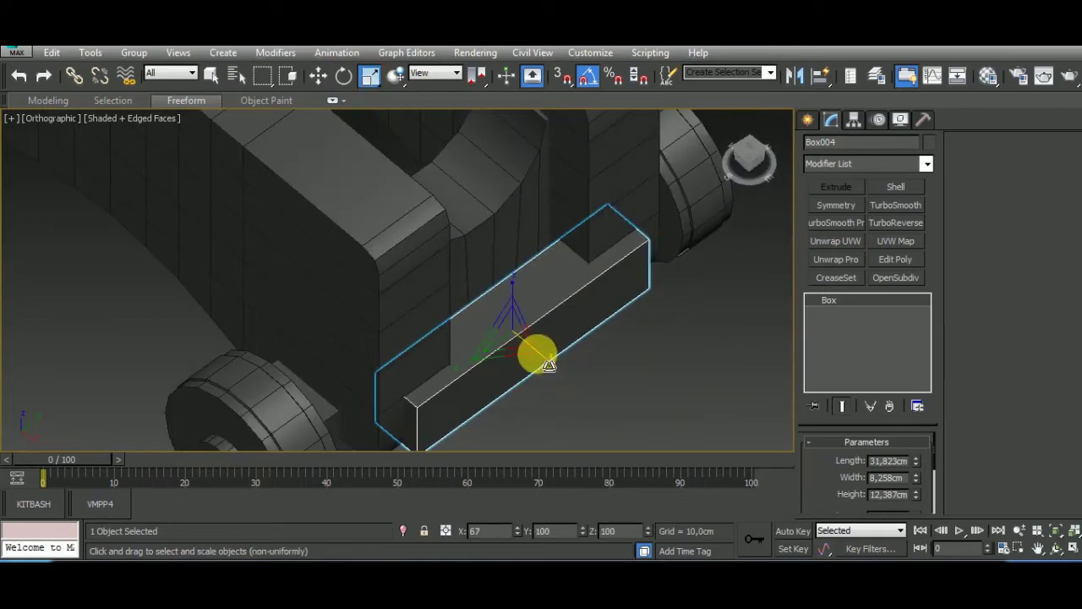
pyautogui.moveTo(549, 366)
pyautogui.keyDown('alt'); pyautogui.mouseDown(button='middle')
pyautogui.moveTo(544, 338)
pyautogui.moveTo(448, 327)
pyautogui.mouseUp(button='middle'); pyautogui.keyUp('alt')
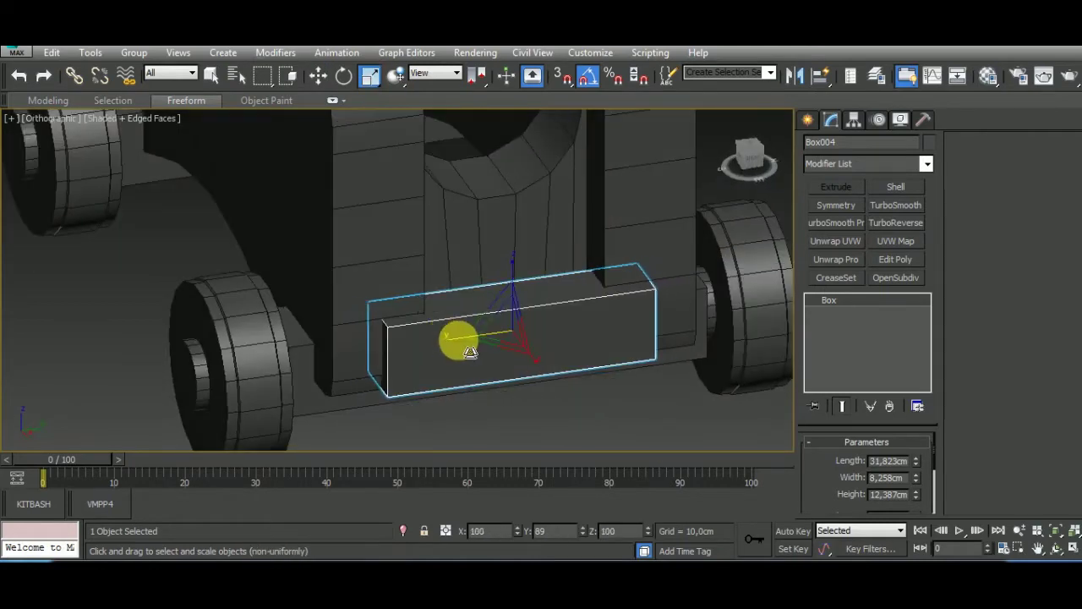
pyautogui.moveTo(537, 341)
pyautogui.keyDown('alt'); pyautogui.mouseDown(button='middle')
pyautogui.moveTo(580, 435)
pyautogui.moveTo(629, 392)
pyautogui.moveTo(623, 380)
pyautogui.mouseUp(button='middle'); pyautogui.keyUp('alt')
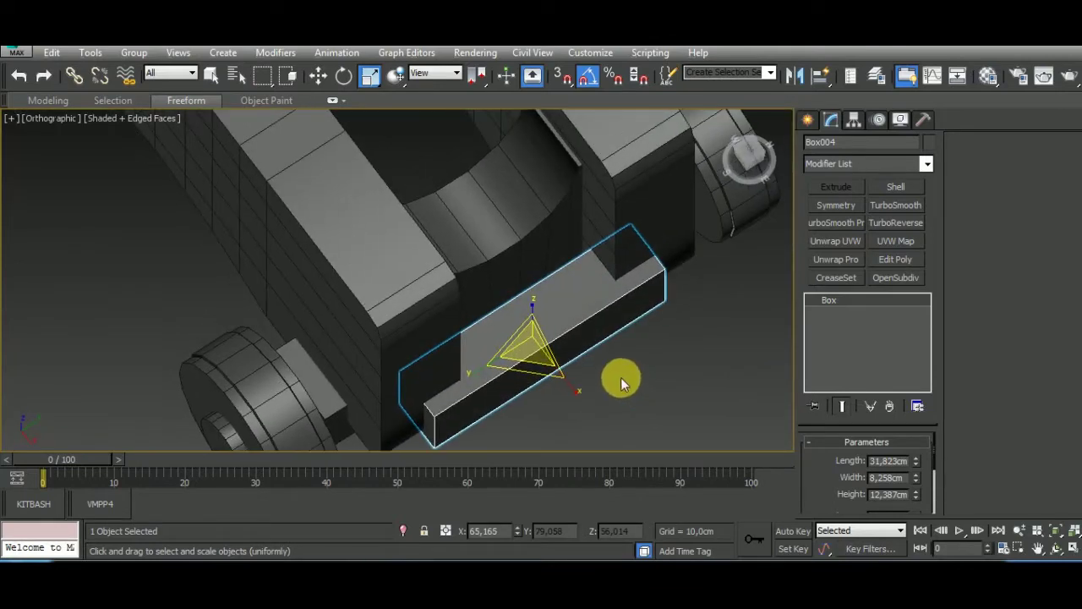
pyautogui.press('w')
pyautogui.moveTo(580, 394); pyautogui.dragTo(583, 393)
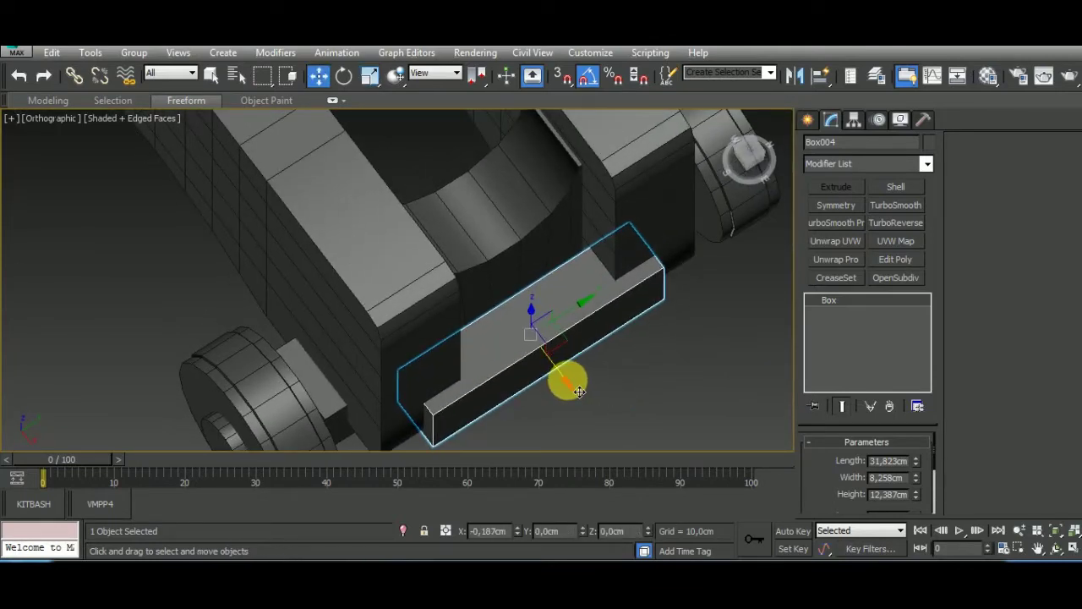
# Convert Box004 to an Editable Poly, select an edge ring, and Connect across it.
pyautogui.rightClick(855, 304)
pyautogui.click(880, 421)
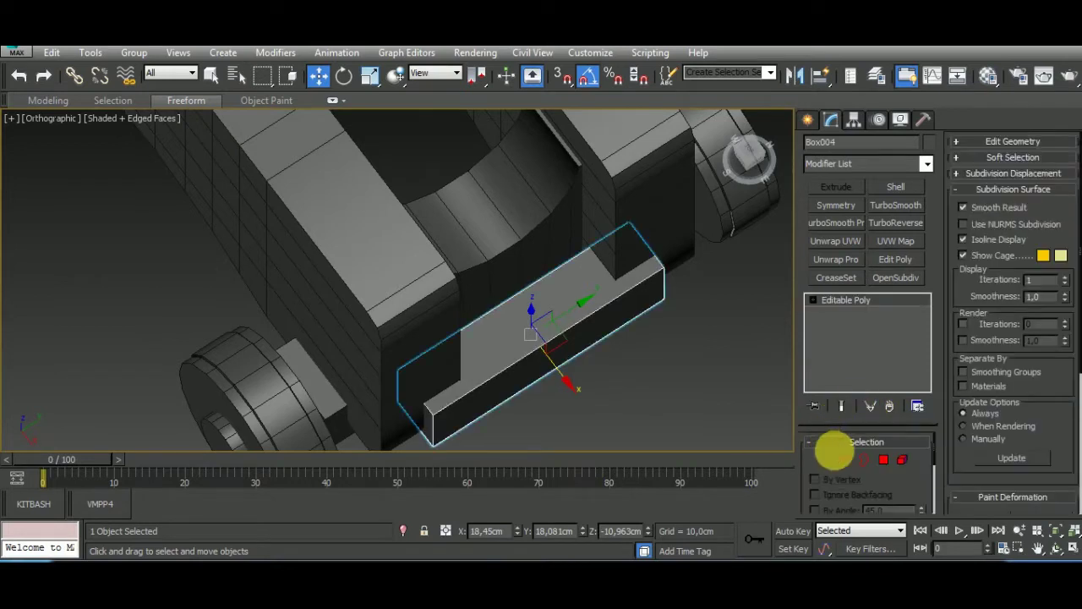
pyautogui.click(844, 459)
pyautogui.click(589, 348)
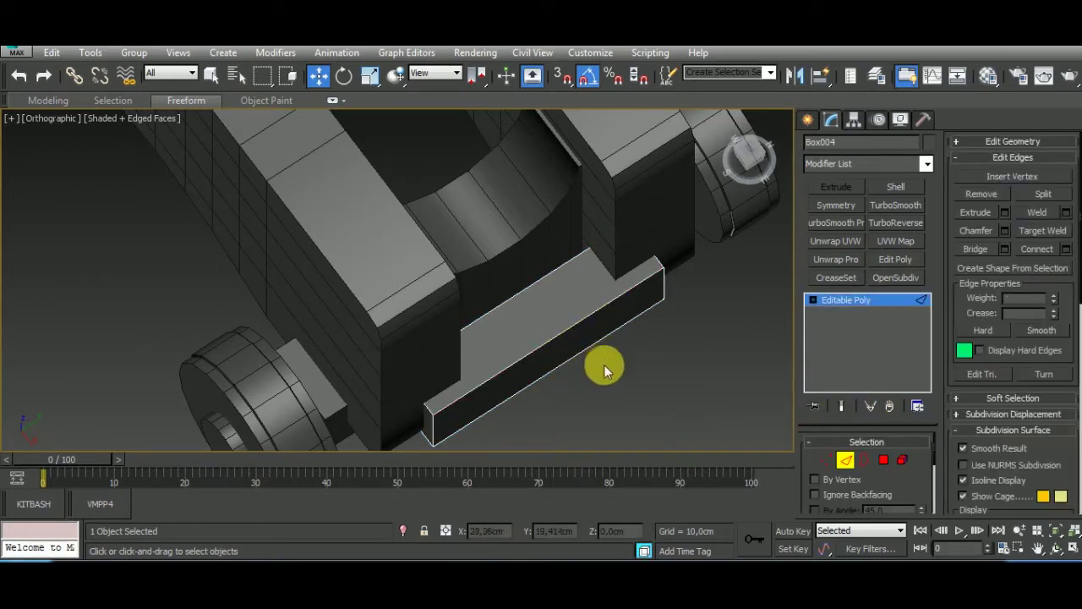
pyautogui.keyDown('shift'); pyautogui.click(572, 350); pyautogui.keyUp('shift')
pyautogui.hotkey('ctrl', 'shift', 'e')
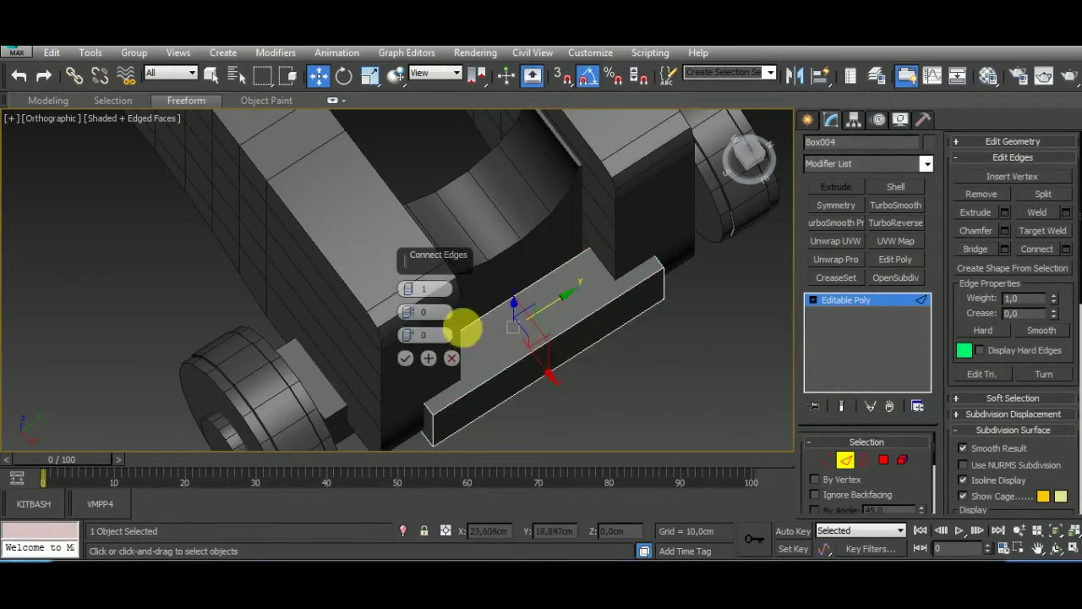
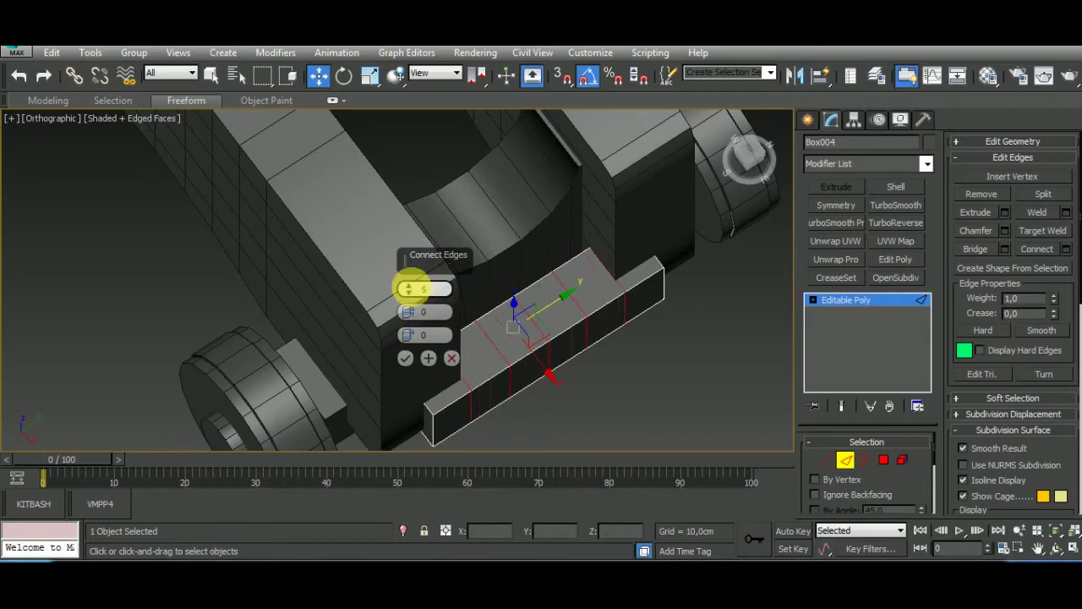
# Apply Connect Edges to add cross edges along plank Box004 and switch to Top view.
pyautogui.click(405, 358)
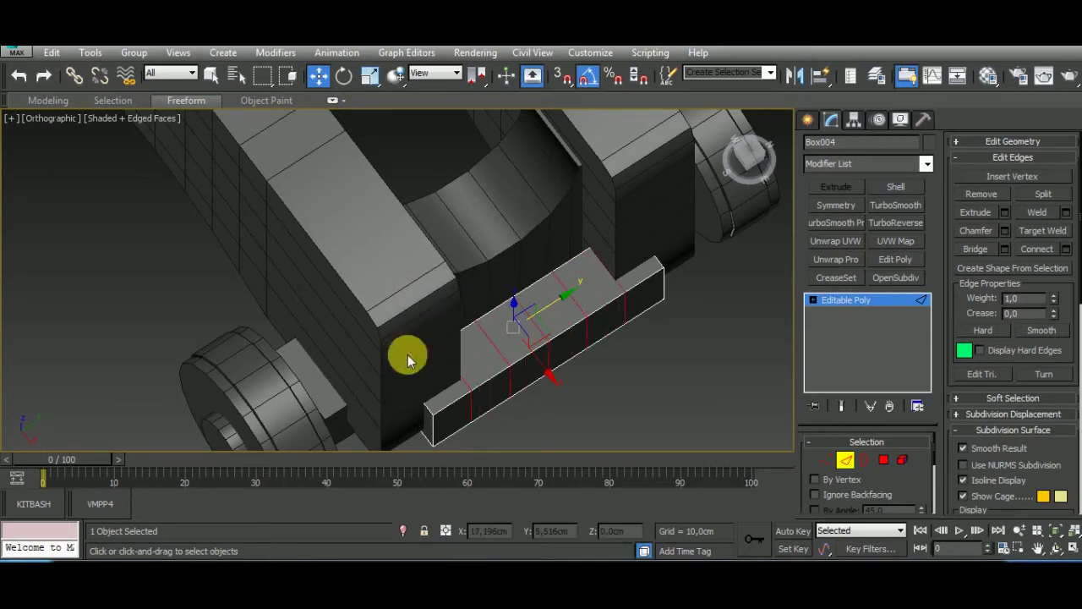
pyautogui.press('t')
pyautogui.scroll(3, 635, 386)
pyautogui.scroll(4, 490, 310)
pyautogui.scroll(-1, 618, 305)
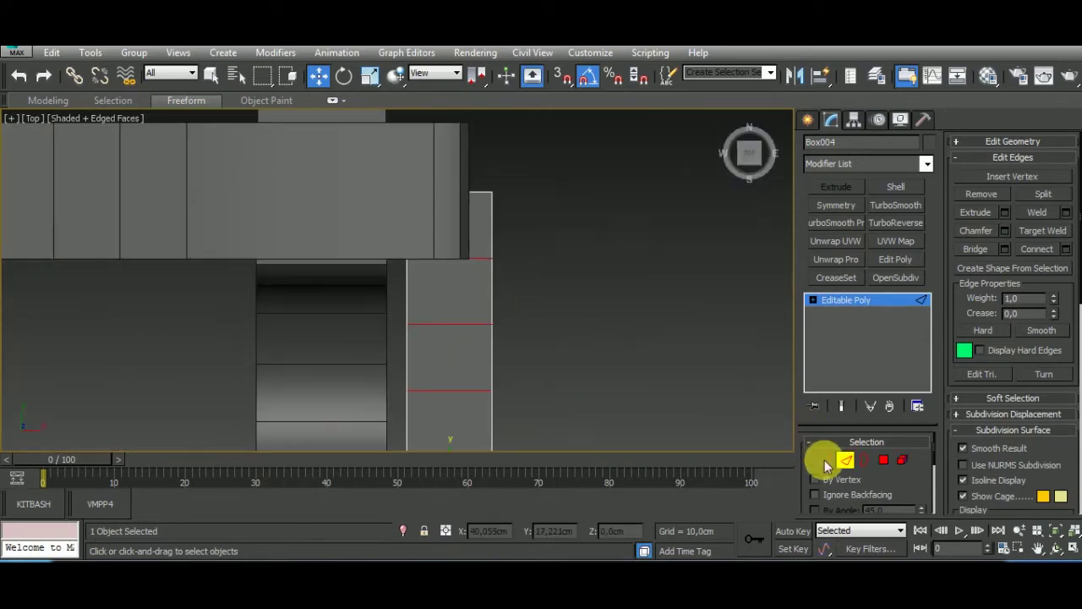
# Select the plank's front vertices and nudge them slightly outward along X so the edge bows.
pyautogui.click(826, 460)
pyautogui.scroll(-2, 575, 282)
pyautogui.moveTo(570, 223); pyautogui.dragTo(507, 239)
pyautogui.keyDown('ctrl'); pyautogui.click(528, 431); pyautogui.keyUp('ctrl')
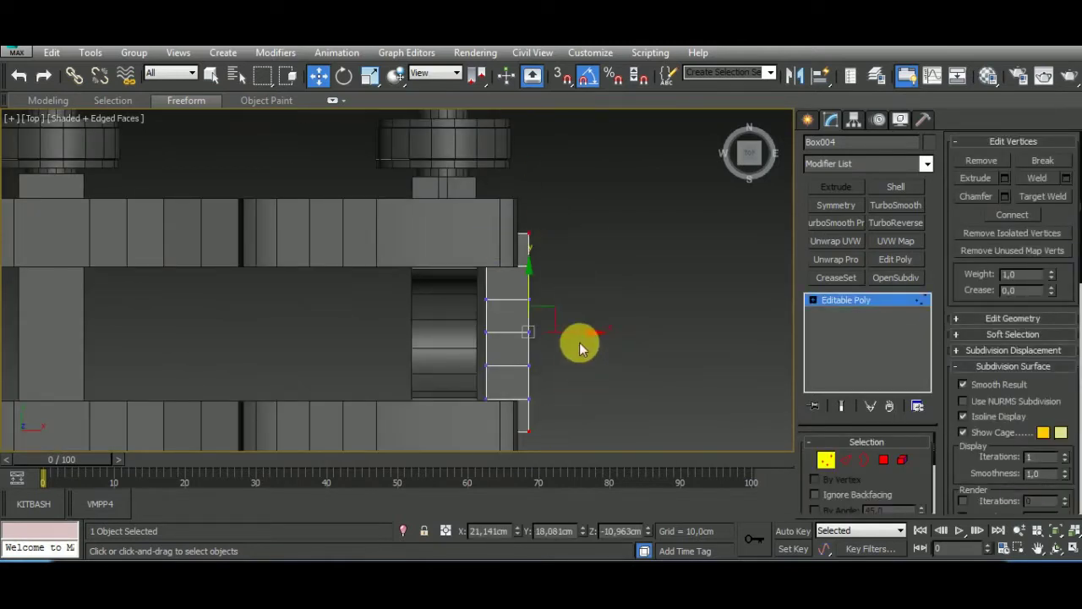
pyautogui.moveTo(618, 247)
pyautogui.mouseDown()
pyautogui.moveTo(510, 404)
pyautogui.moveTo(515, 419)
pyautogui.mouseUp()
pyautogui.moveTo(604, 275); pyautogui.dragTo(512, 371)
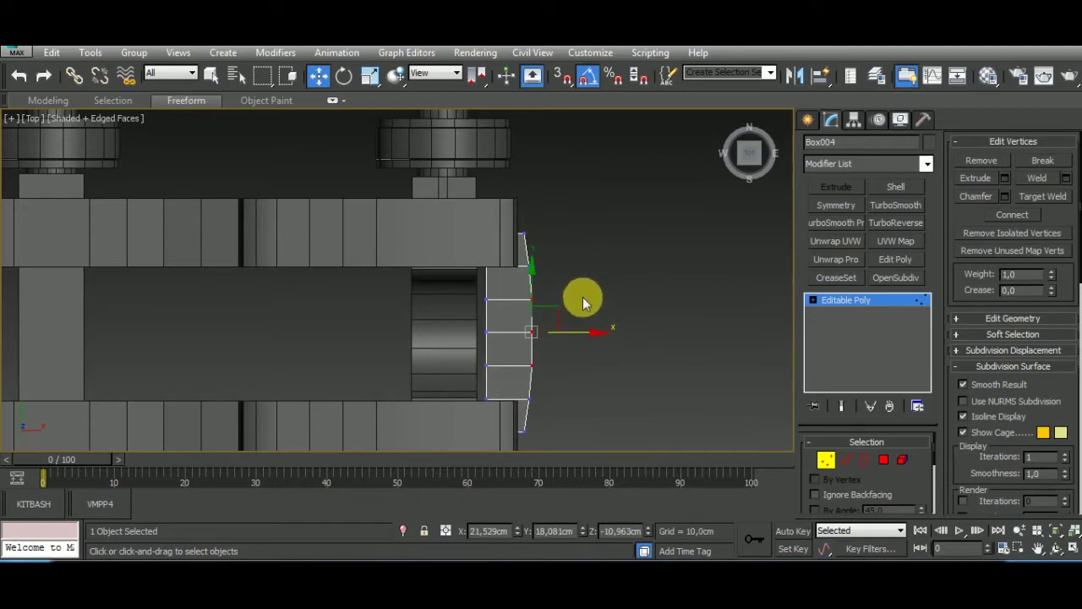
pyautogui.moveTo(587, 344); pyautogui.dragTo(592, 342)
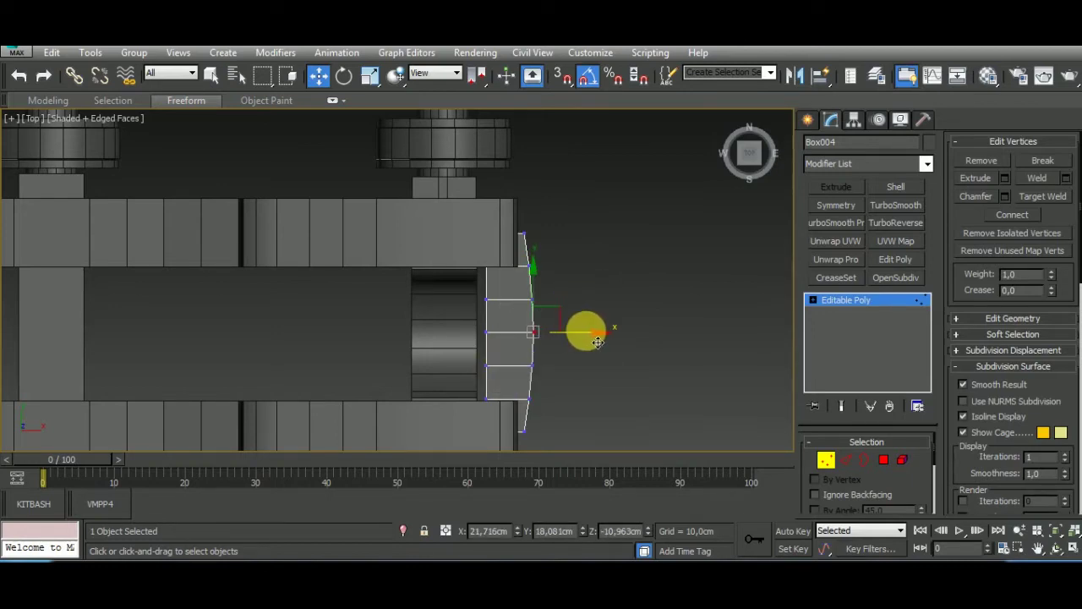
pyautogui.keyDown('alt'); pyautogui.moveTo(598, 341); pyautogui.dragTo(541, 282, button='middle'); pyautogui.keyUp('alt')
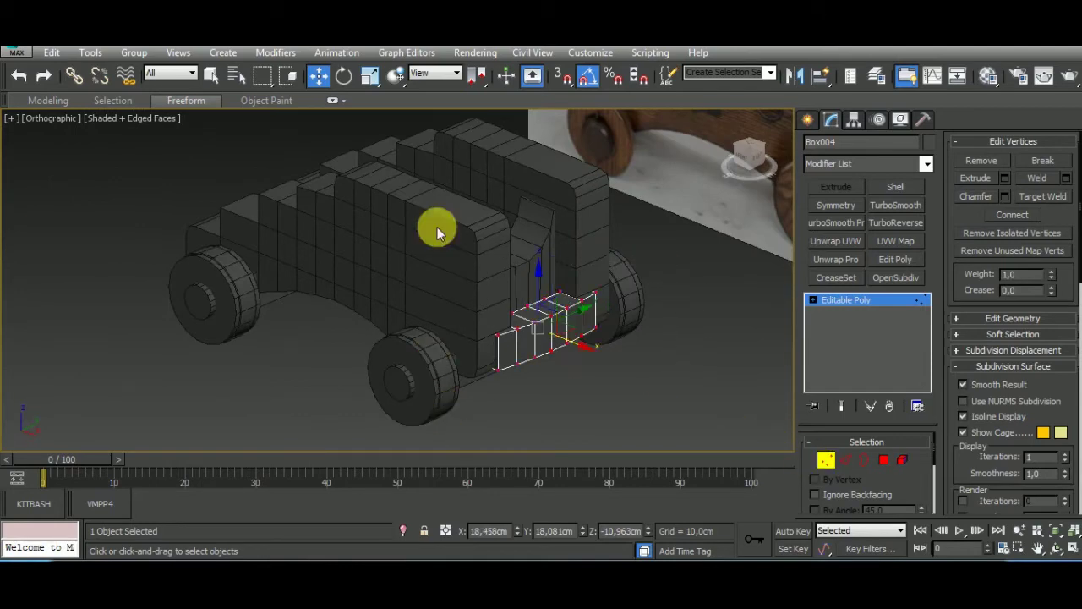
# Scale the selected plank vertices to 85% along Z and orbit to check the result.
pyautogui.press('r')
pyautogui.moveTo(551, 246); pyautogui.dragTo(558, 292)
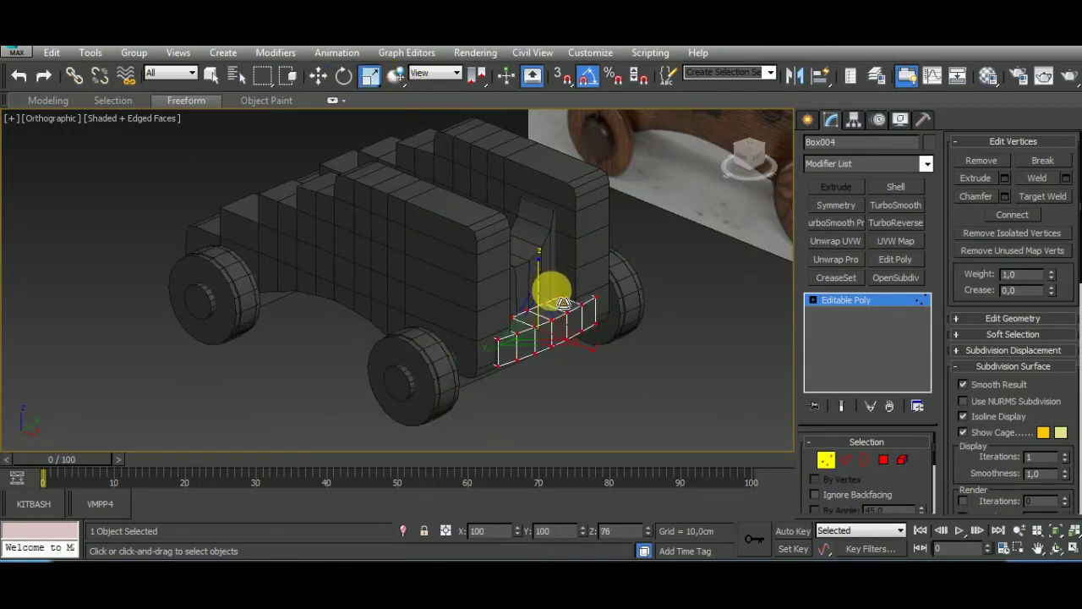
pyautogui.press('w')
pyautogui.moveTo(536, 273)
pyautogui.keyDown('alt'); pyautogui.mouseDown(button='middle')
pyautogui.moveTo(557, 391)
pyautogui.moveTo(603, 330)
pyautogui.moveTo(669, 406)
pyautogui.moveTo(677, 382)
pyautogui.mouseUp(button='middle'); pyautogui.keyUp('alt')
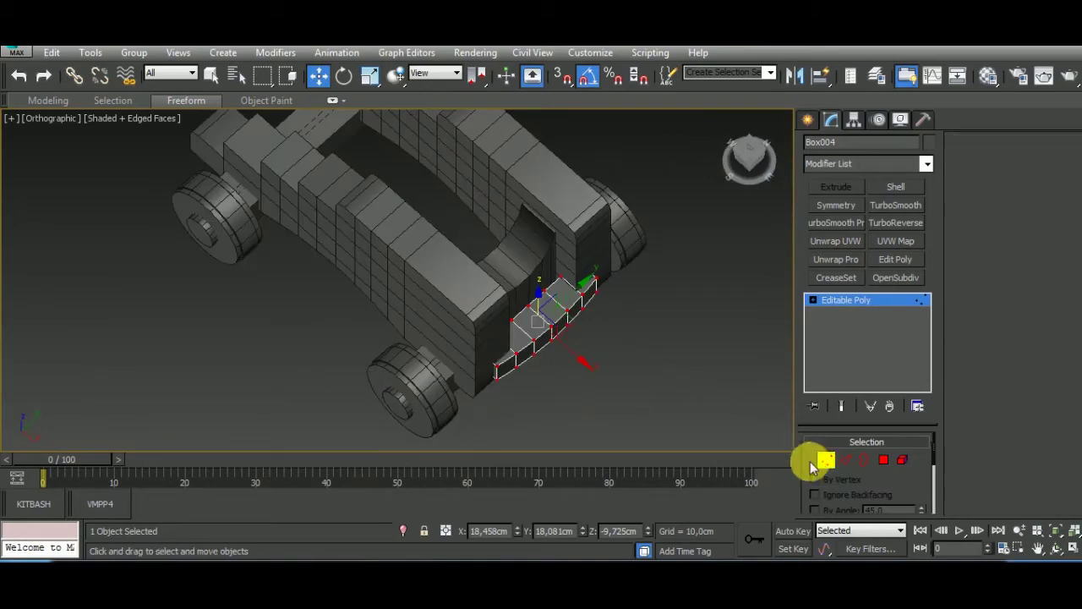
pyautogui.click(818, 461)
pyautogui.moveTo(617, 400)
pyautogui.keyDown('alt'); pyautogui.mouseDown(button='middle')
pyautogui.moveTo(726, 387)
pyautogui.moveTo(738, 400)
pyautogui.mouseUp(button='middle'); pyautogui.keyUp('alt')
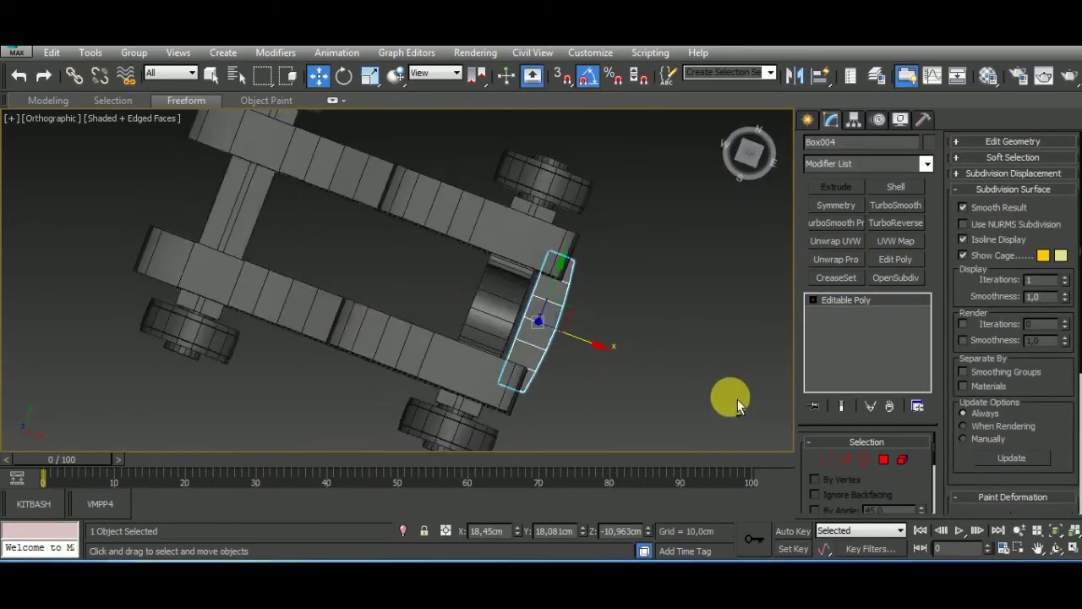
pyautogui.press('t')
# Refine the plank's front vertices in Top view, then exit Vertex mode.
pyautogui.click(827, 459)
pyautogui.scroll(-5, 634, 396)
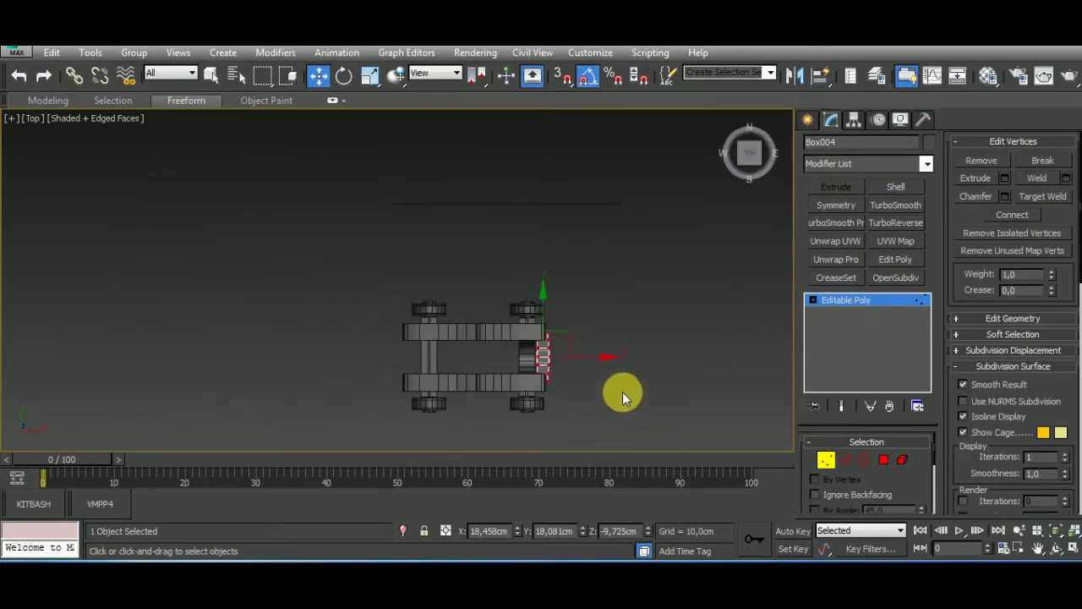
pyautogui.moveTo(542, 443); pyautogui.dragTo(543, 445)
pyautogui.scroll(4, 558, 363)
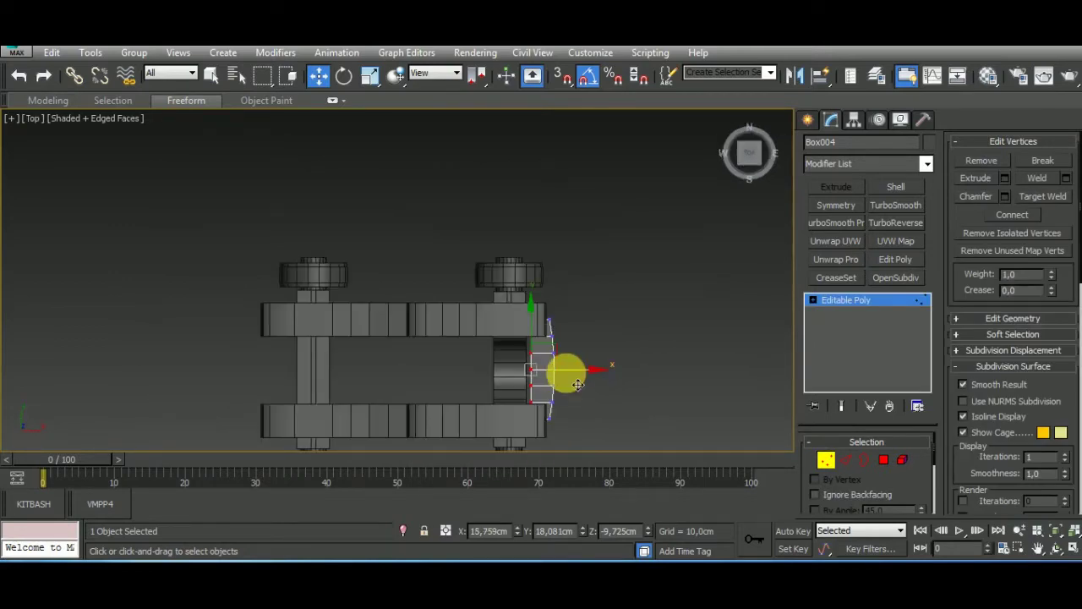
pyautogui.press('1')
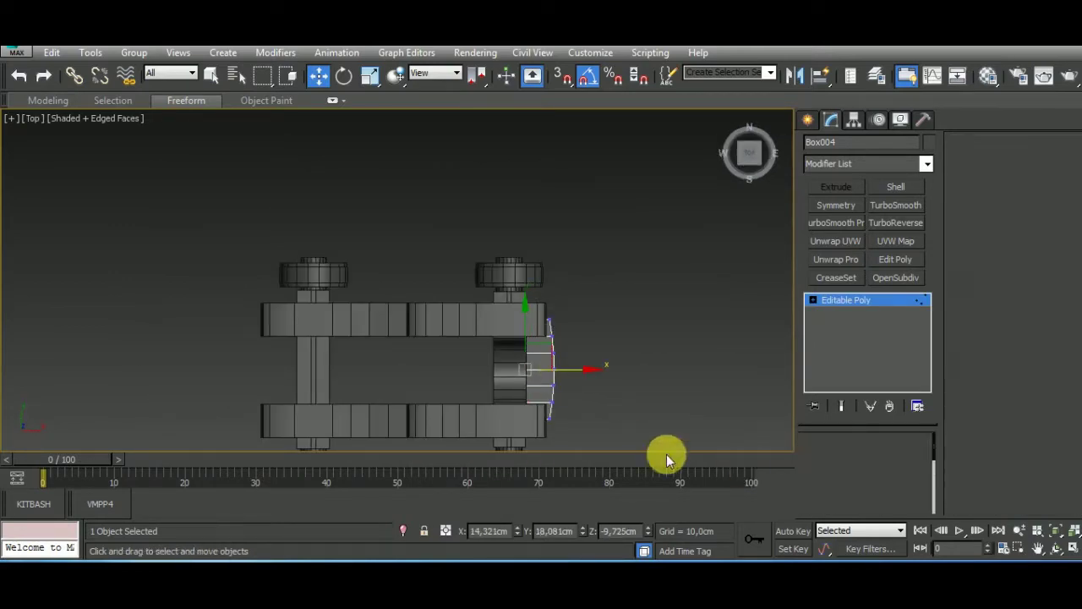
# Reselect the front plank and inspect its curve across the carriage front from top and angled views.
pyautogui.moveTo(667, 454)
pyautogui.keyDown('alt'); pyautogui.mouseDown(button='middle')
pyautogui.moveTo(541, 314)
pyautogui.moveTo(623, 425)
pyautogui.moveTo(615, 364)
pyautogui.mouseUp(button='middle'); pyautogui.keyUp('alt')
pyautogui.click(623, 426)
pyautogui.scroll(3, 616, 364)
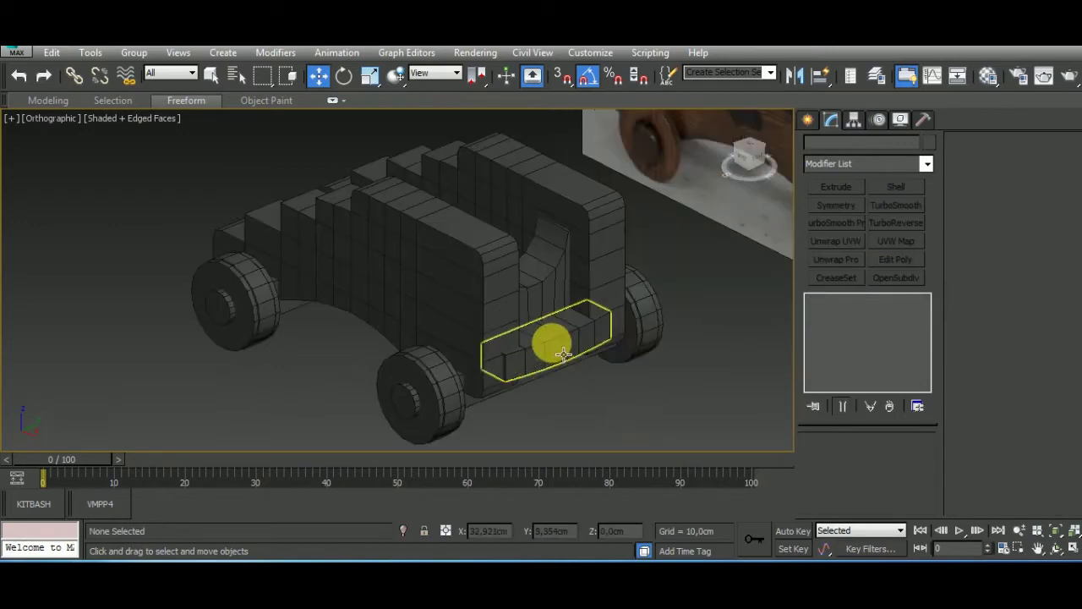
pyautogui.click(551, 343)
pyautogui.moveTo(551, 343)
pyautogui.keyDown('alt'); pyautogui.mouseDown(button='middle')
pyautogui.moveTo(652, 425)
pyautogui.moveTo(705, 449)
pyautogui.mouseUp(button='middle'); pyautogui.keyUp('alt')
pyautogui.click(827, 460)
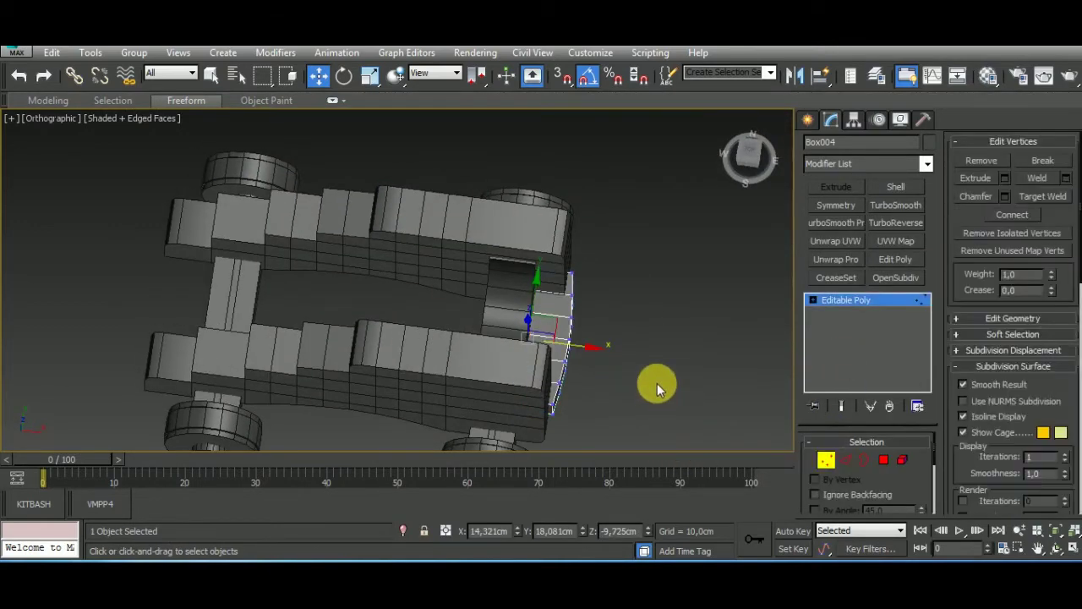
pyautogui.press('t')
pyautogui.scroll(5, 558, 336)
pyautogui.scroll(2, 558, 336)
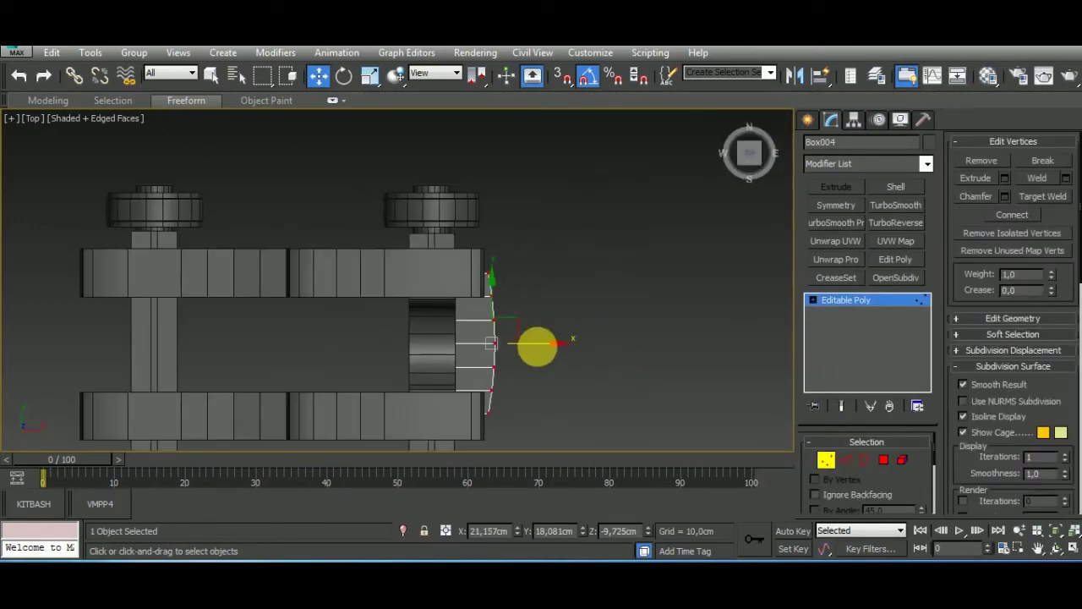
pyautogui.keyDown('alt'); pyautogui.moveTo(558, 358); pyautogui.dragTo(676, 406, button='middle'); pyautogui.keyUp('alt')
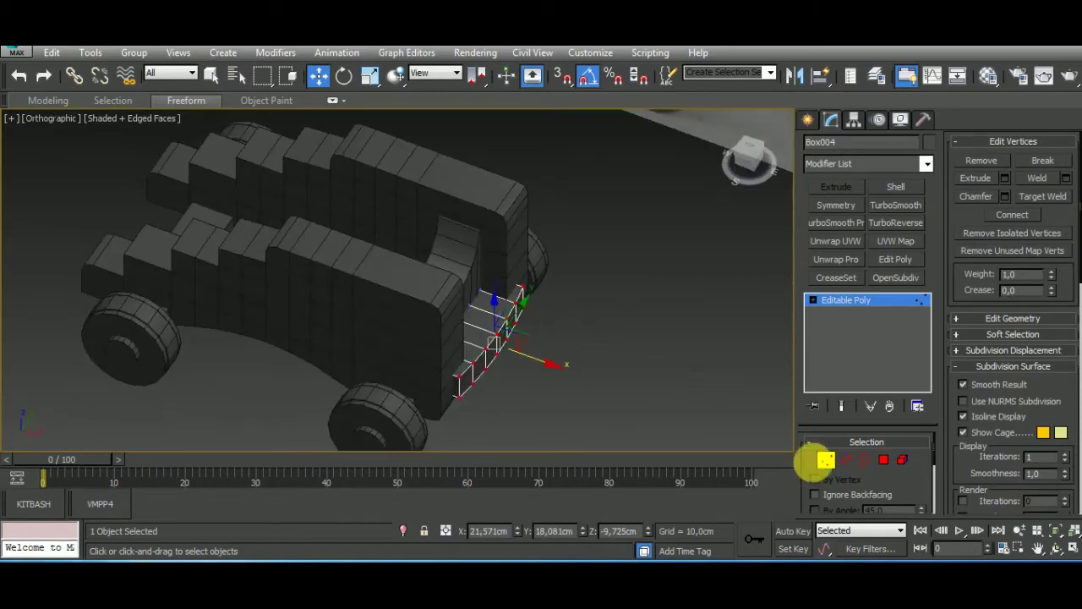
pyautogui.click(827, 460)
pyautogui.scroll(-3, 524, 302)
# In Front view, select Cylinder007 near the cannon's breech.
pyautogui.click(451, 285)
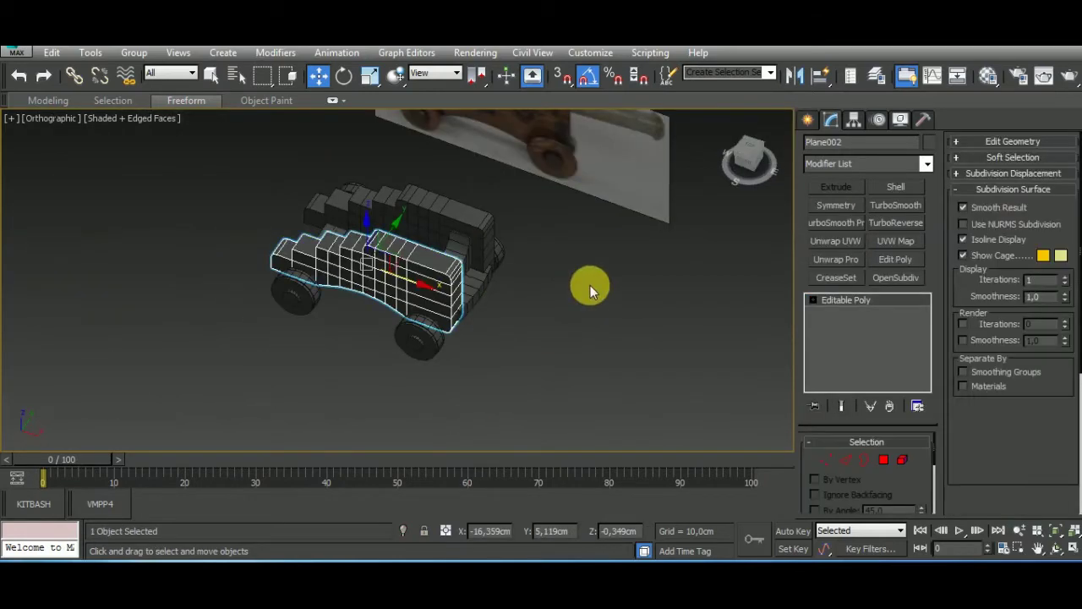
pyautogui.keyDown('alt'); pyautogui.moveTo(609, 292); pyautogui.dragTo(597, 356, button='middle'); pyautogui.keyUp('alt')
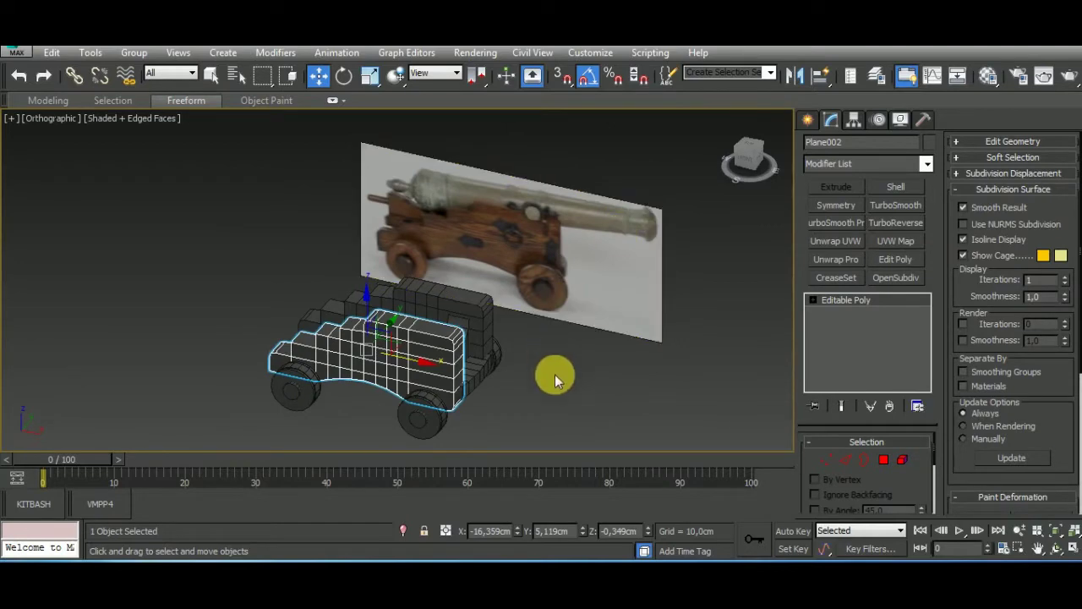
pyautogui.press('f')
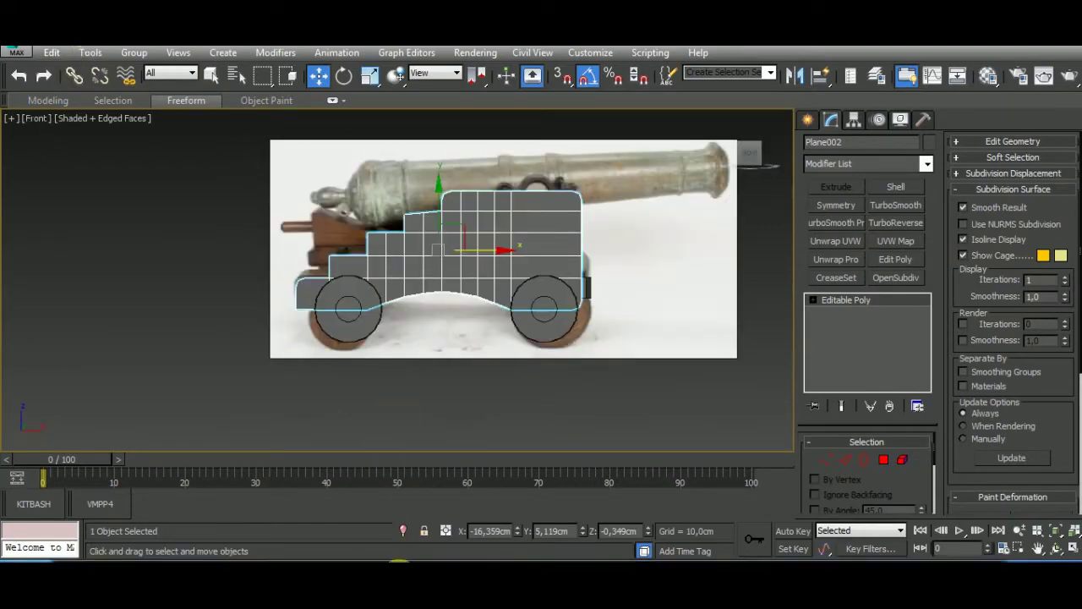
pyautogui.scroll(4, 382, 213)
pyautogui.scroll(2, 362, 215)
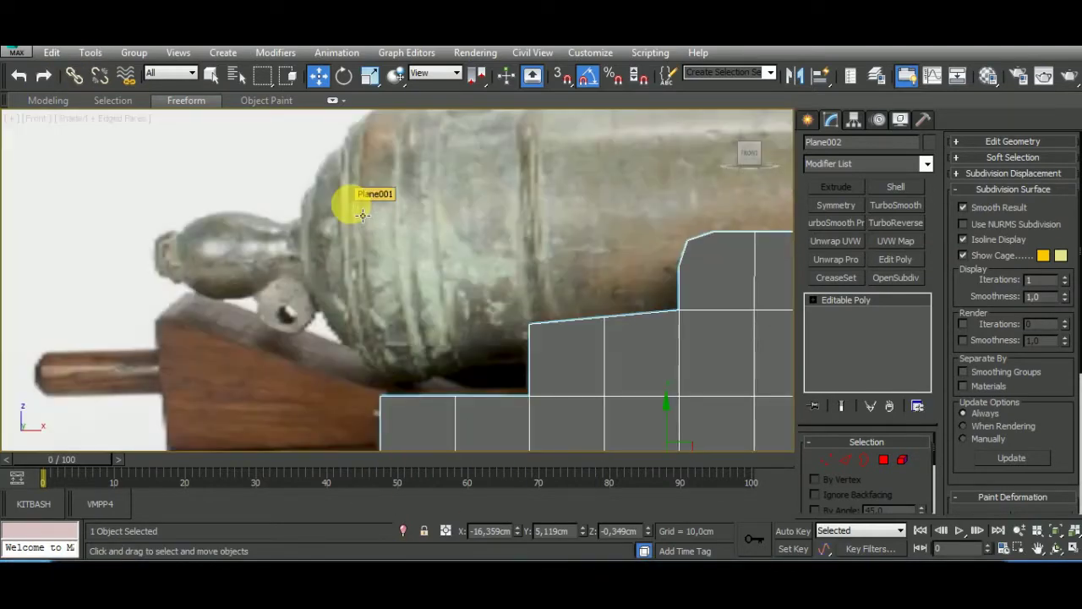
pyautogui.scroll(-5, 362, 215)
pyautogui.scroll(-2, 617, 270)
pyautogui.scroll(1, 592, 217)
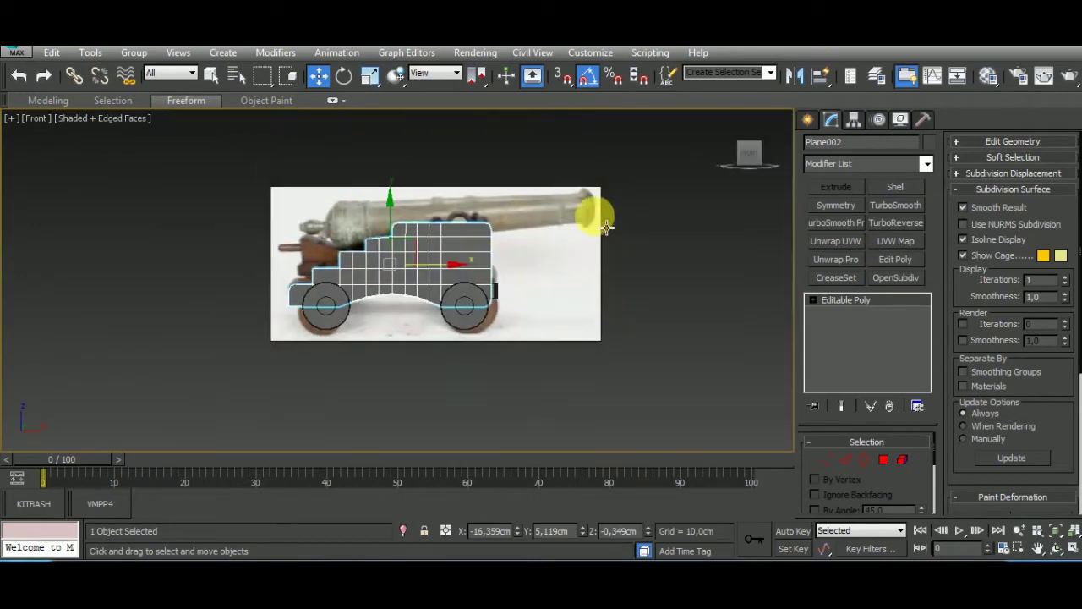
pyautogui.scroll(5, 636, 225)
pyautogui.scroll(-5, 636, 225)
pyautogui.click(582, 272)
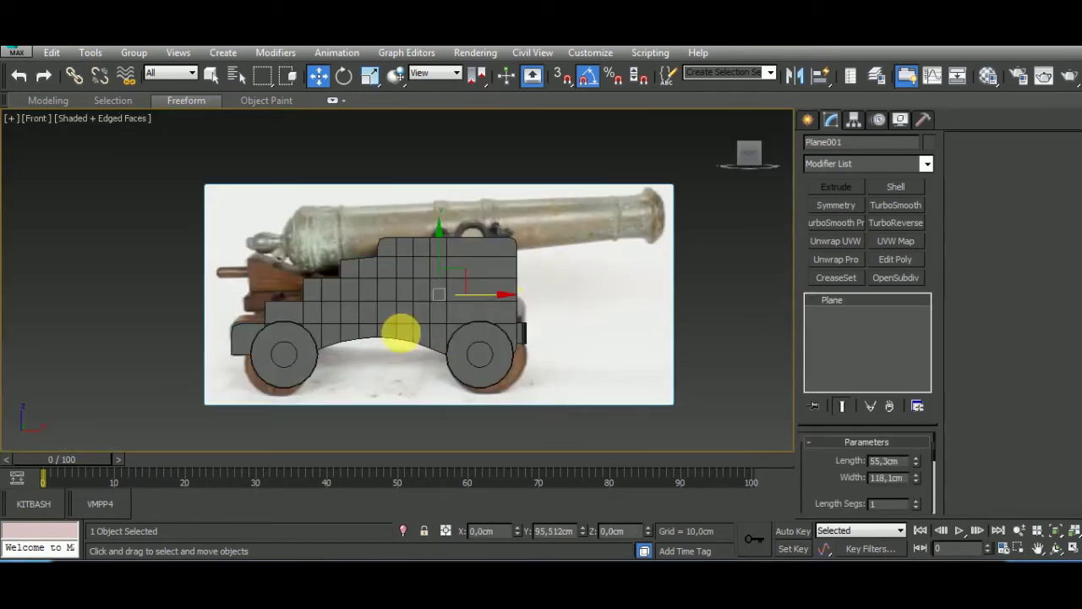
pyautogui.click(275, 345)
pyautogui.click(285, 270)
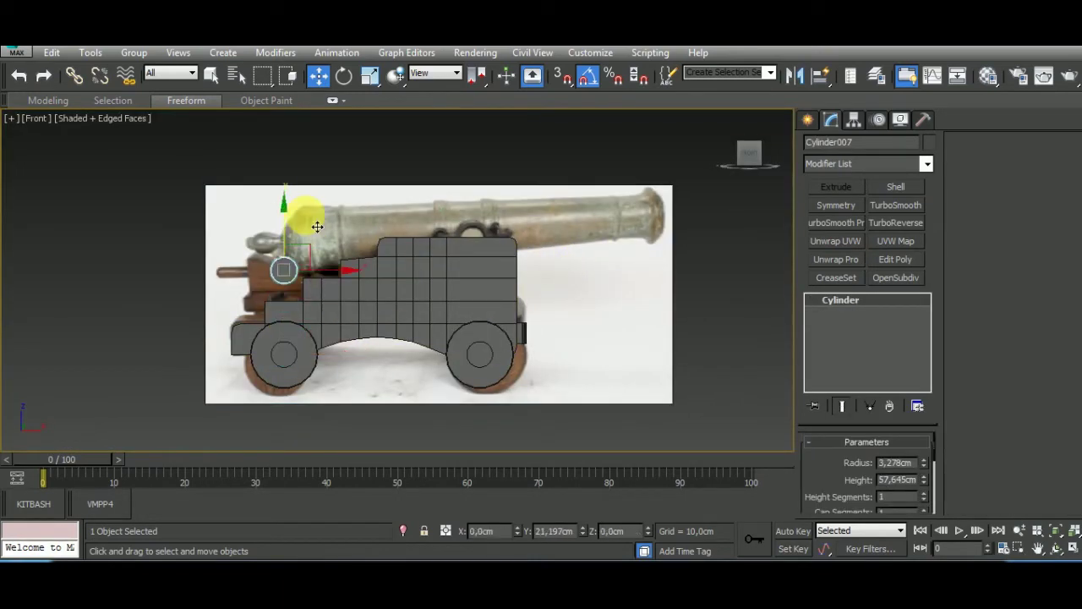
# Shift-clone the cylinder, rotate the copy -75° to lie horizontally, and isolate it with the reference plane.
pyautogui.keyDown('shift'); pyautogui.moveTo(317, 226); pyautogui.dragTo(317, 212); pyautogui.keyUp('shift')
pyautogui.click(535, 365)
pyautogui.click(344, 75)
pyautogui.moveTo(309, 249)
pyautogui.mouseDown()
pyautogui.moveTo(268, 254)
pyautogui.moveTo(387, 263)
pyautogui.mouseUp()
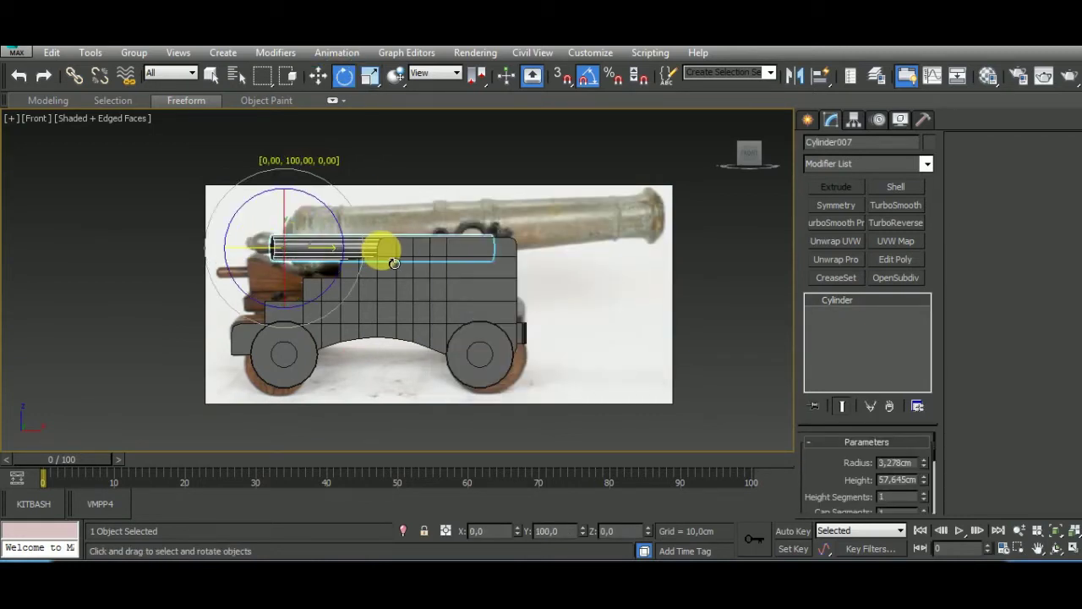
pyautogui.click(318, 75)
pyautogui.keyDown('ctrl'); pyautogui.click(618, 274); pyautogui.keyUp('ctrl')
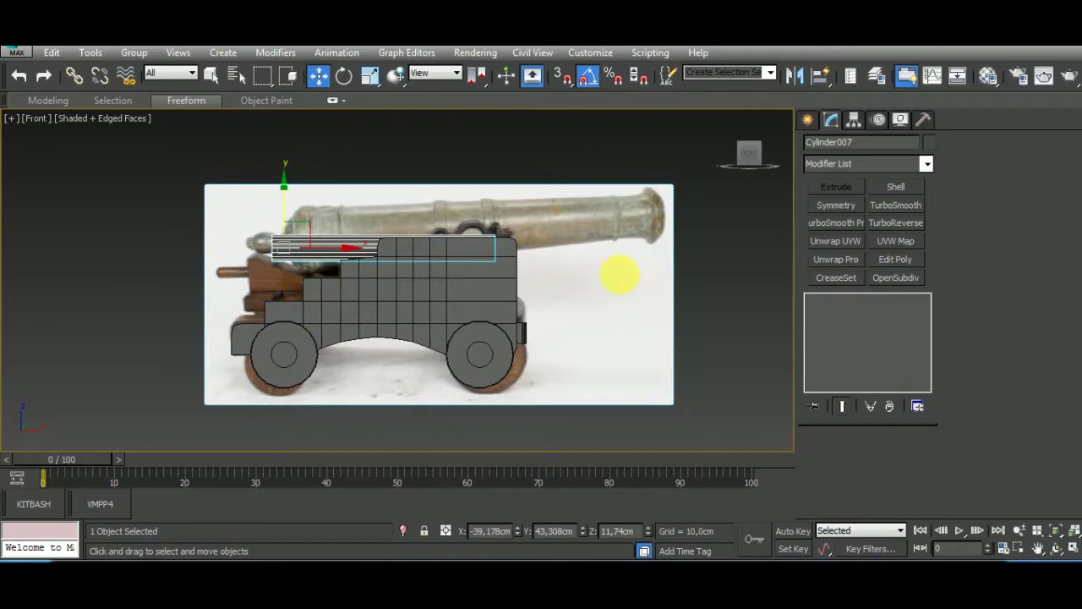
pyautogui.click(403, 530)
# Slide the horizontal cylinder onto the breech and open the stack's conversion menu.
pyautogui.moveTo(341, 323); pyautogui.dragTo(381, 363, button='middle')
pyautogui.click(313, 265)
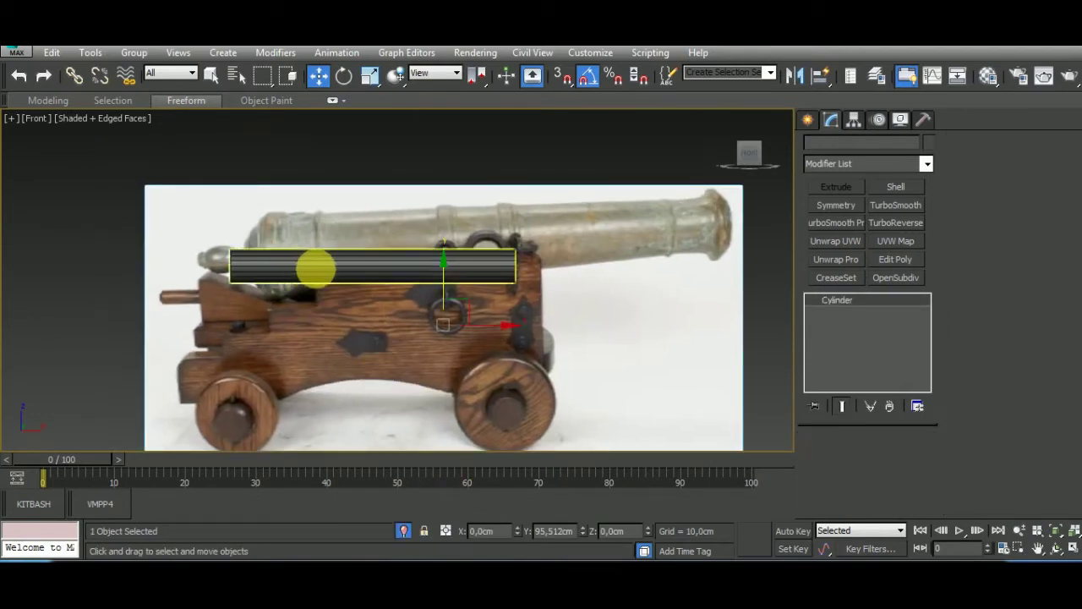
pyautogui.moveTo(319, 265)
pyautogui.mouseDown()
pyautogui.moveTo(341, 270)
pyautogui.moveTo(274, 219)
pyautogui.moveTo(313, 256)
pyautogui.mouseUp()
pyautogui.scroll(3, 322, 300)
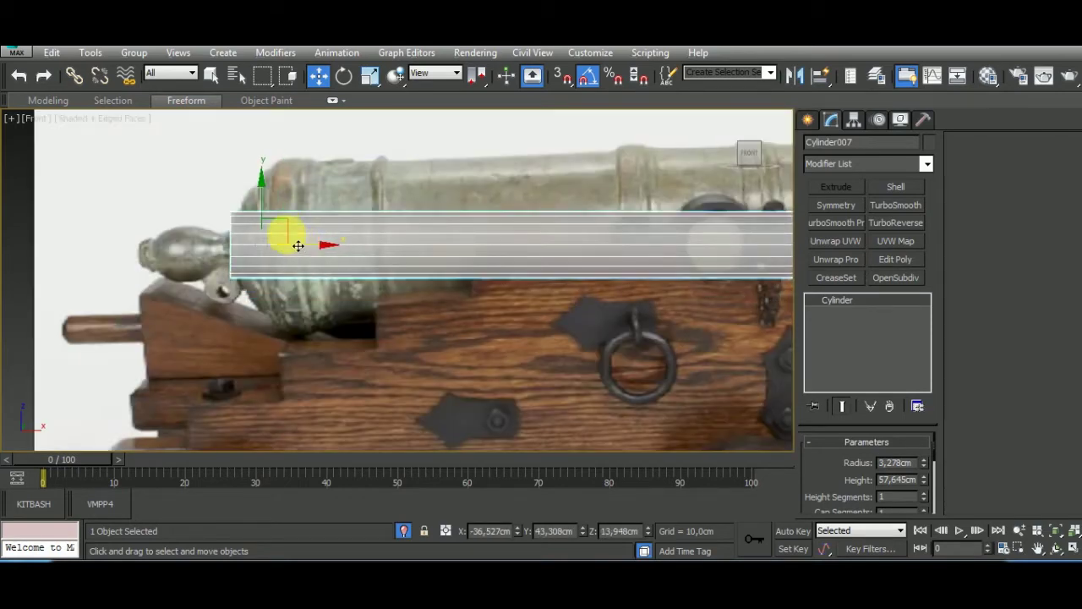
pyautogui.scroll(-3, 298, 246)
pyautogui.rightClick(891, 303)
# Convert the cylinder to Editable Poly, select its end polygon, and switch to Border mode.
pyautogui.click(930, 408)
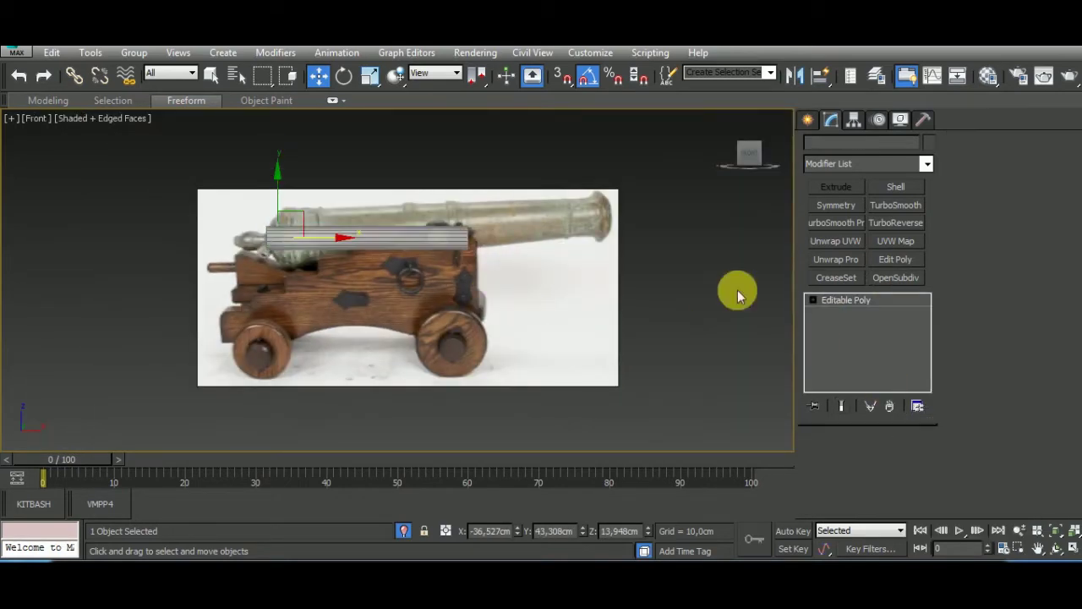
pyautogui.press('1')
pyautogui.moveTo(456, 203)
pyautogui.mouseDown()
pyautogui.moveTo(495, 262)
pyautogui.moveTo(337, 249)
pyautogui.mouseUp()
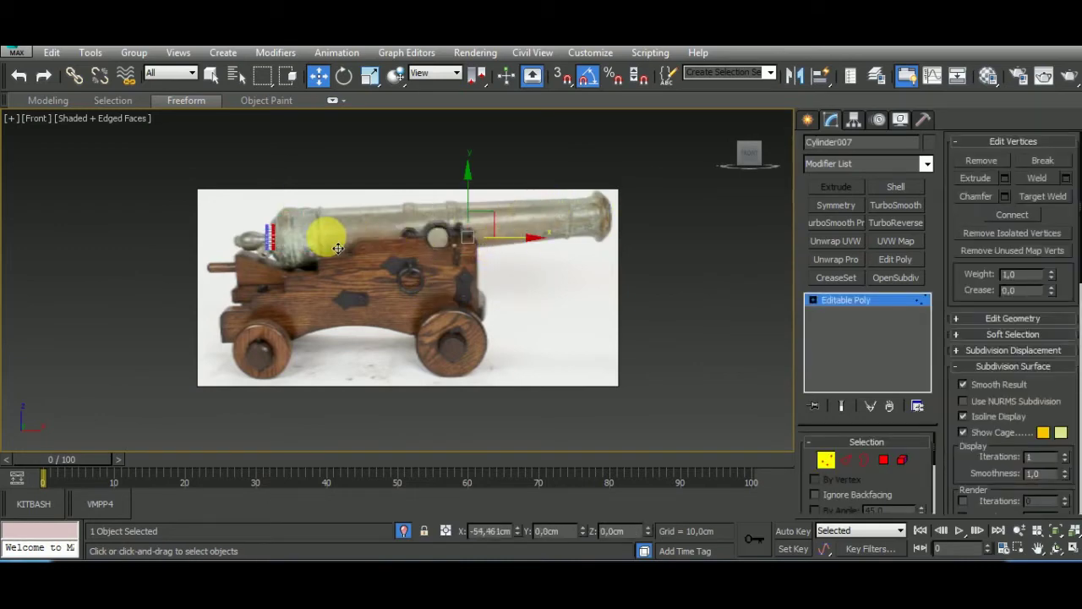
pyautogui.scroll(2, 342, 237)
pyautogui.scroll(3, 270, 235)
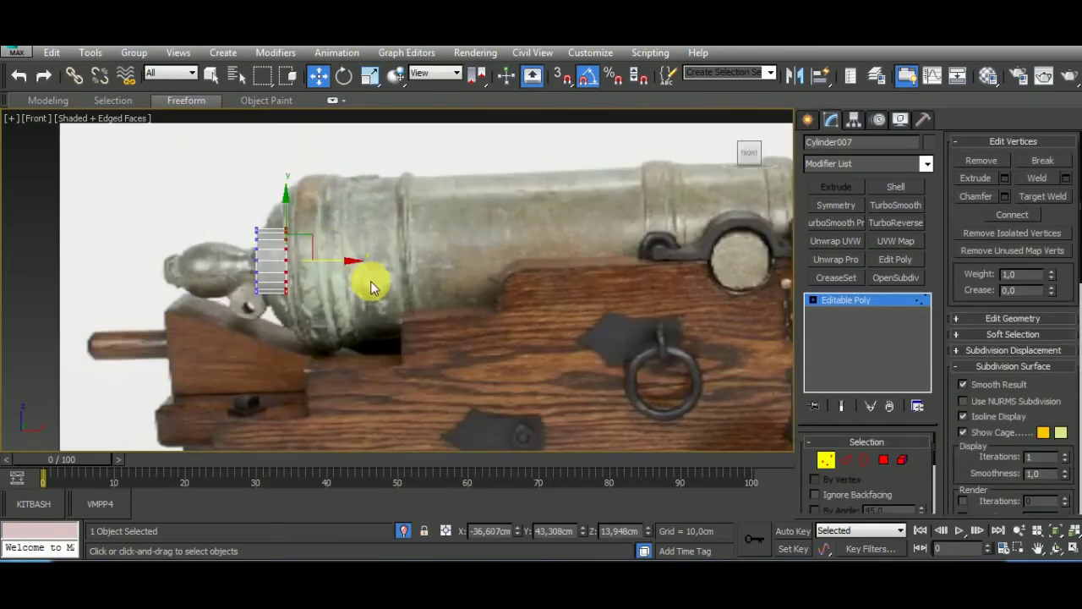
pyautogui.click(856, 457)
pyautogui.press('4')
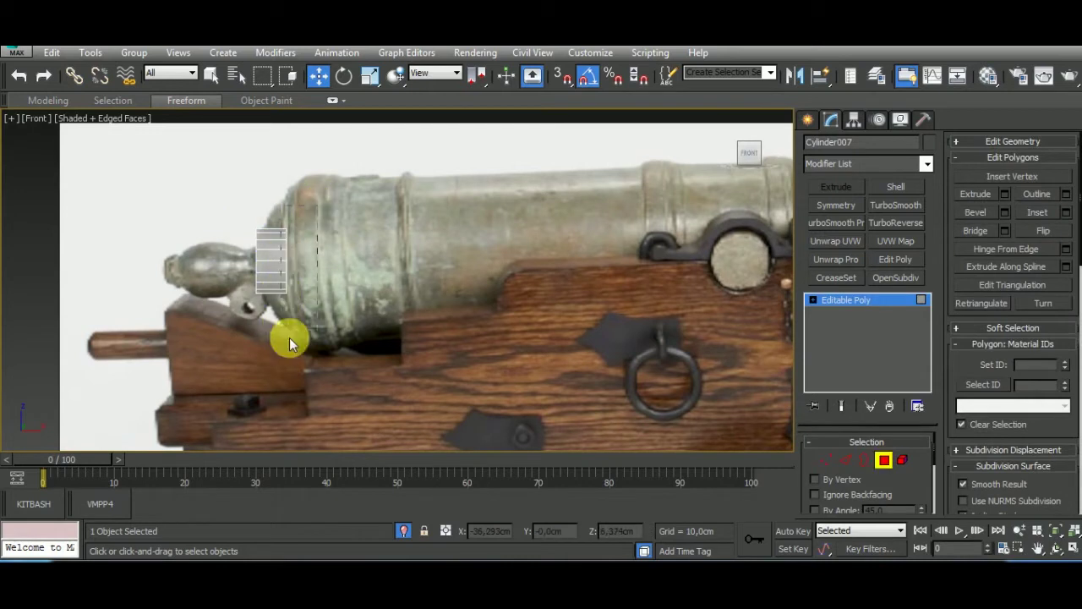
pyautogui.moveTo(279, 329); pyautogui.dragTo(279, 334)
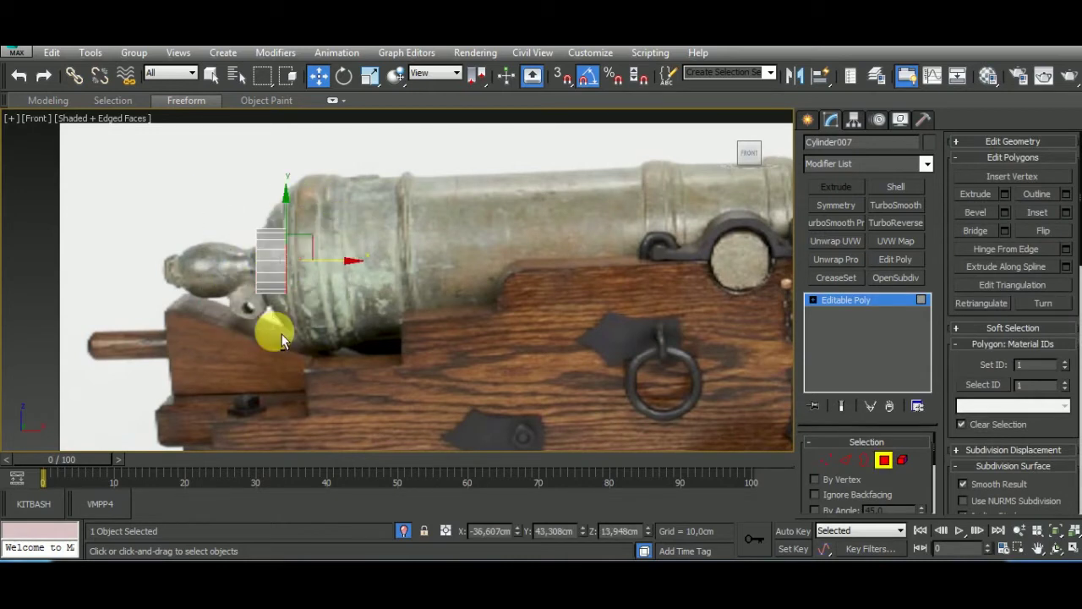
pyautogui.click(864, 459)
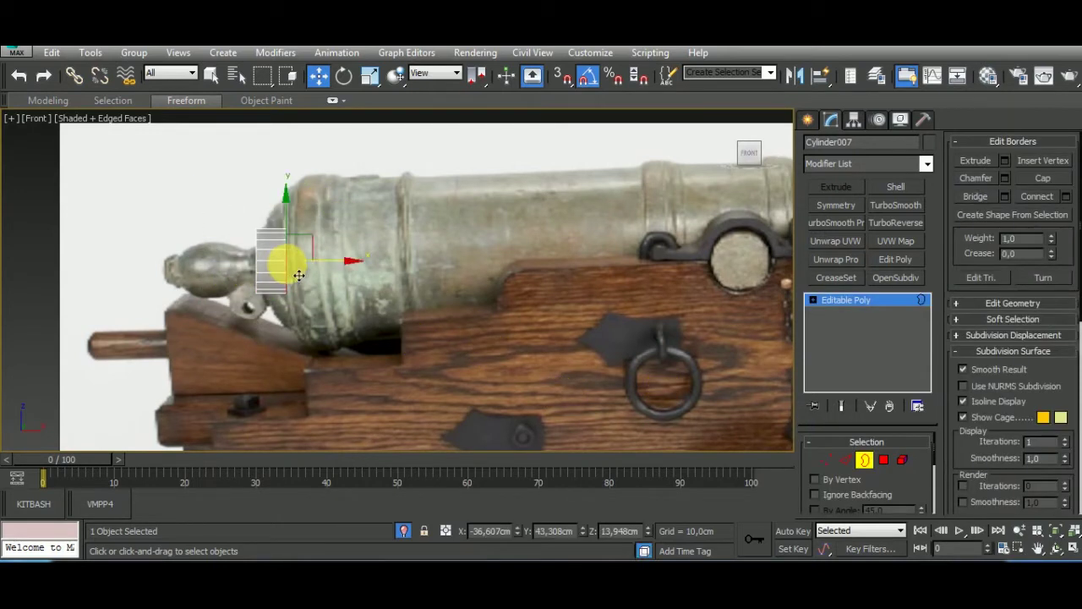
# Push the open border right along the barrel and scale it to fit the barrel.
pyautogui.click(369, 75)
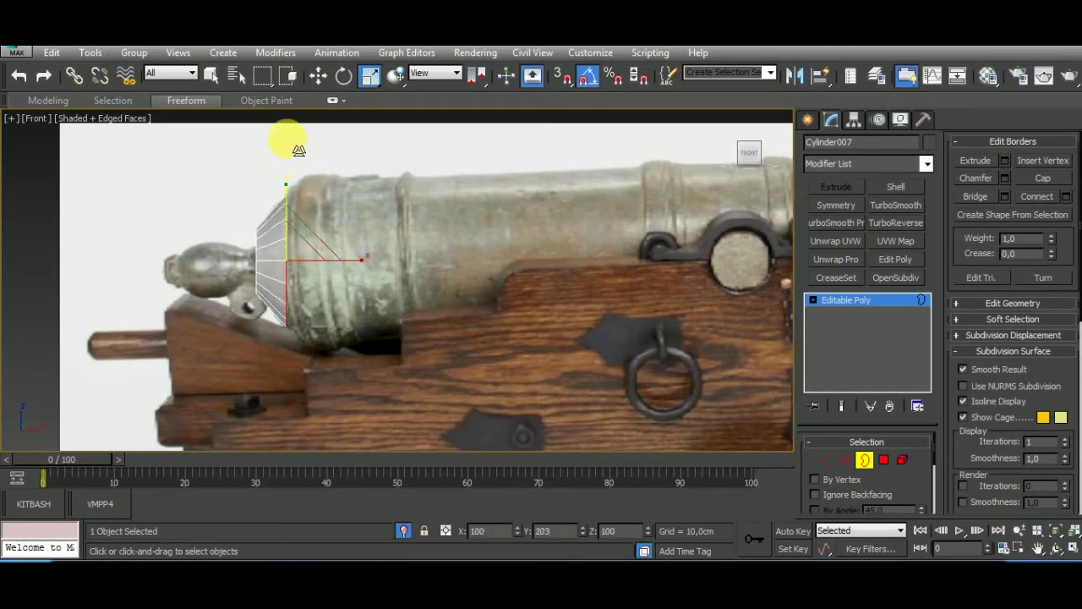
pyautogui.press('w')
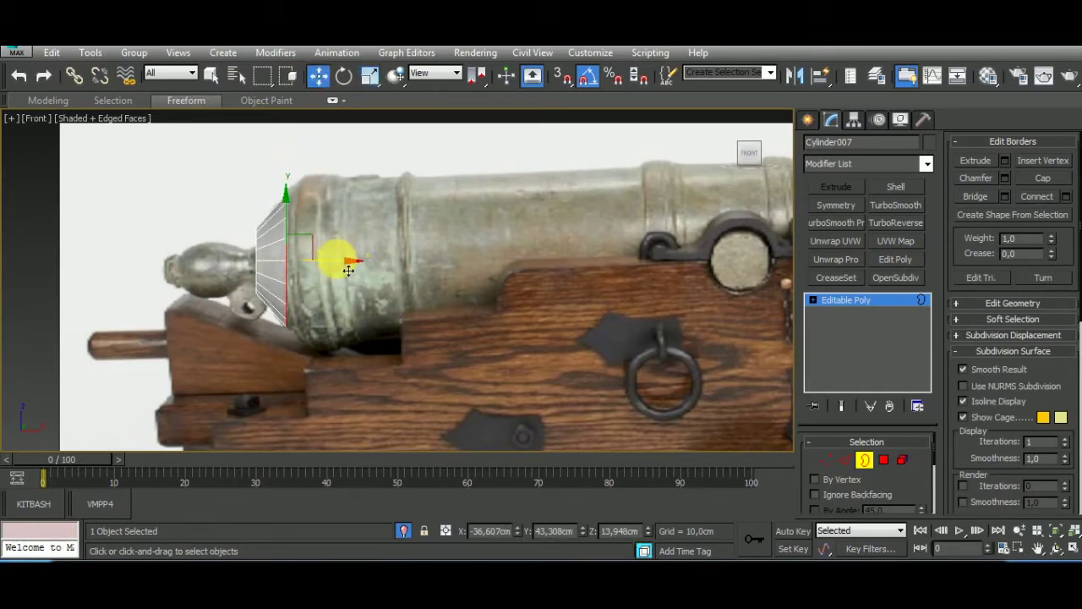
pyautogui.moveTo(348, 269)
pyautogui.mouseDown()
pyautogui.moveTo(359, 270)
pyautogui.moveTo(336, 245)
pyautogui.mouseUp()
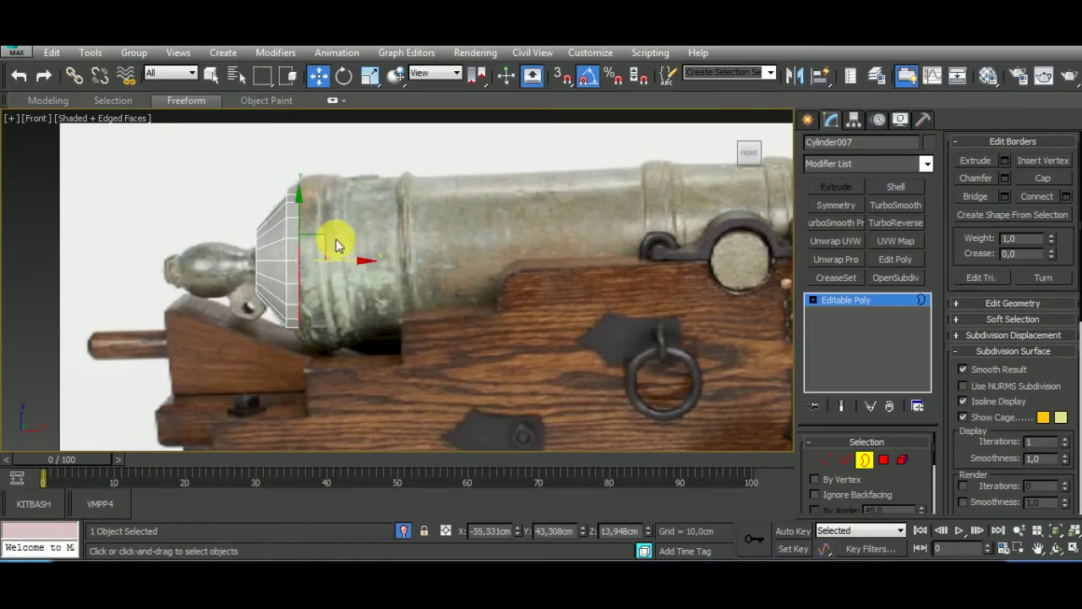
pyautogui.click(369, 77)
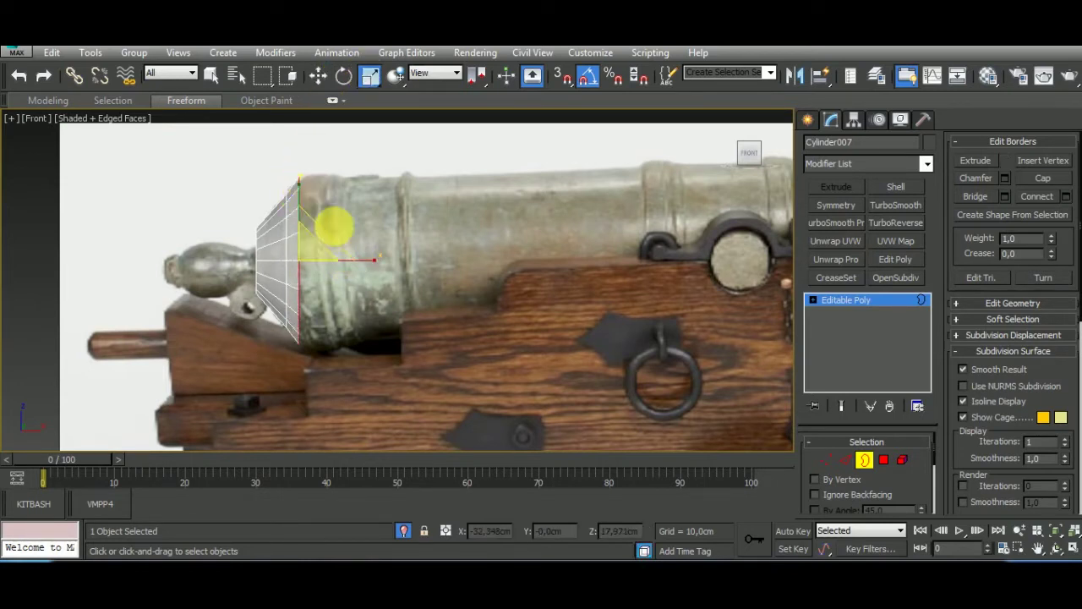
pyautogui.press('w')
pyautogui.moveTo(355, 279); pyautogui.dragTo(404, 275)
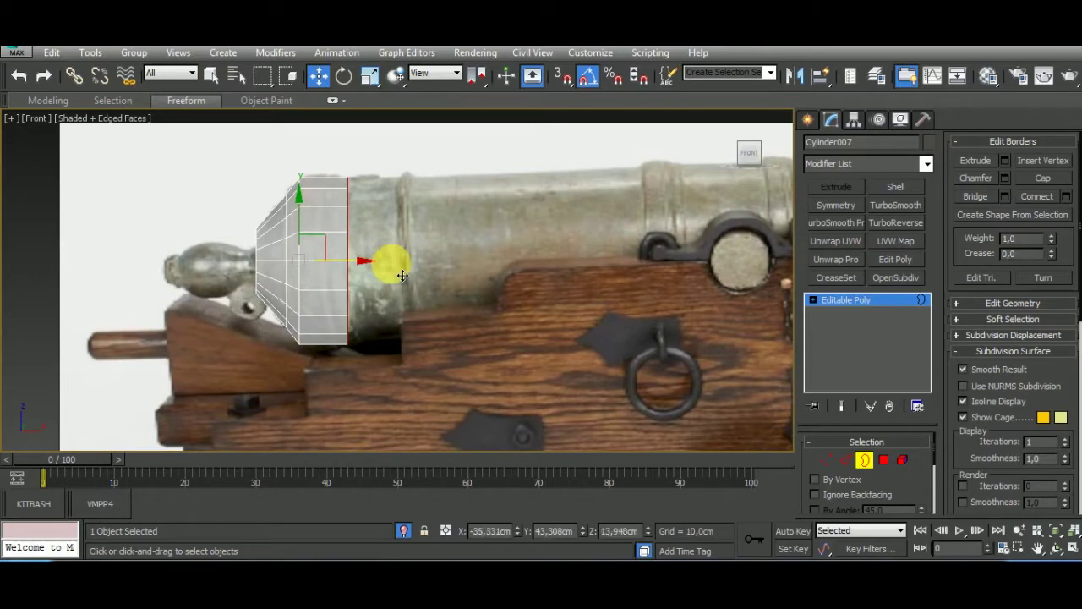
pyautogui.click(370, 76)
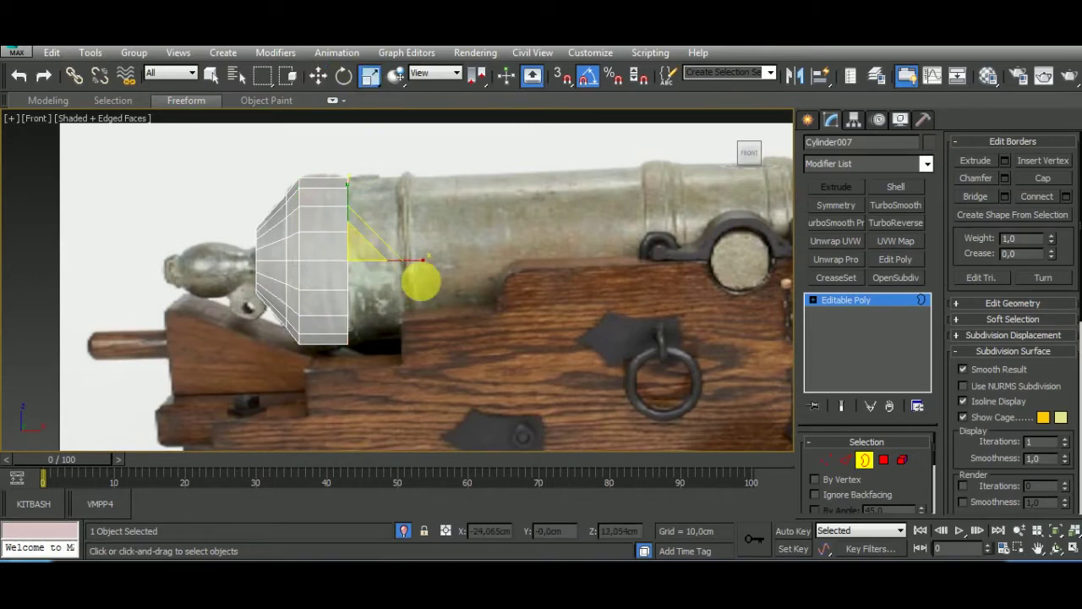
pyautogui.moveTo(418, 278)
pyautogui.keyDown('alt'); pyautogui.mouseDown(button='middle')
pyautogui.moveTo(353, 348)
pyautogui.moveTo(363, 392)
pyautogui.moveTo(563, 273)
pyautogui.moveTo(552, 322)
pyautogui.mouseUp(button='middle'); pyautogui.keyUp('alt')
pyautogui.moveTo(551, 321)
pyautogui.mouseDown()
pyautogui.moveTo(544, 314)
pyautogui.moveTo(482, 343)
pyautogui.mouseUp()
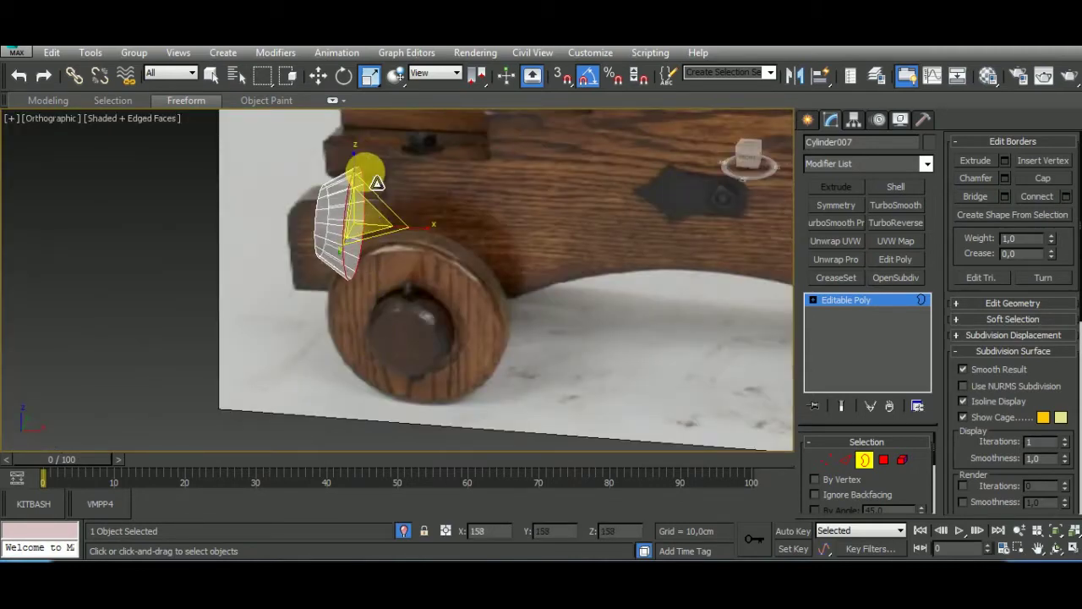
pyautogui.press('f')
pyautogui.scroll(5, 356, 220)
pyautogui.moveTo(368, 223)
pyautogui.mouseDown()
pyautogui.moveTo(371, 209)
pyautogui.moveTo(410, 241)
pyautogui.mouseUp()
# Rescale the border ring to the barrel's width, checking it from orbit and Front view.
pyautogui.press('w')
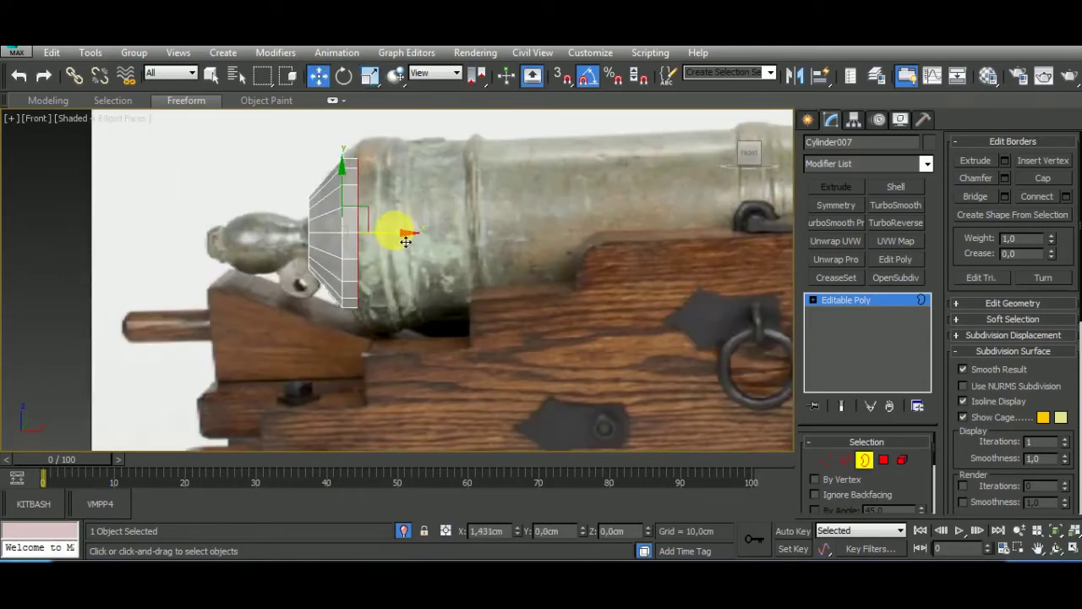
pyautogui.click(369, 75)
pyautogui.moveTo(369, 212); pyautogui.dragTo(375, 210)
pyautogui.keyDown('alt'); pyautogui.moveTo(374, 211); pyautogui.dragTo(314, 343, button='middle'); pyautogui.keyUp('alt')
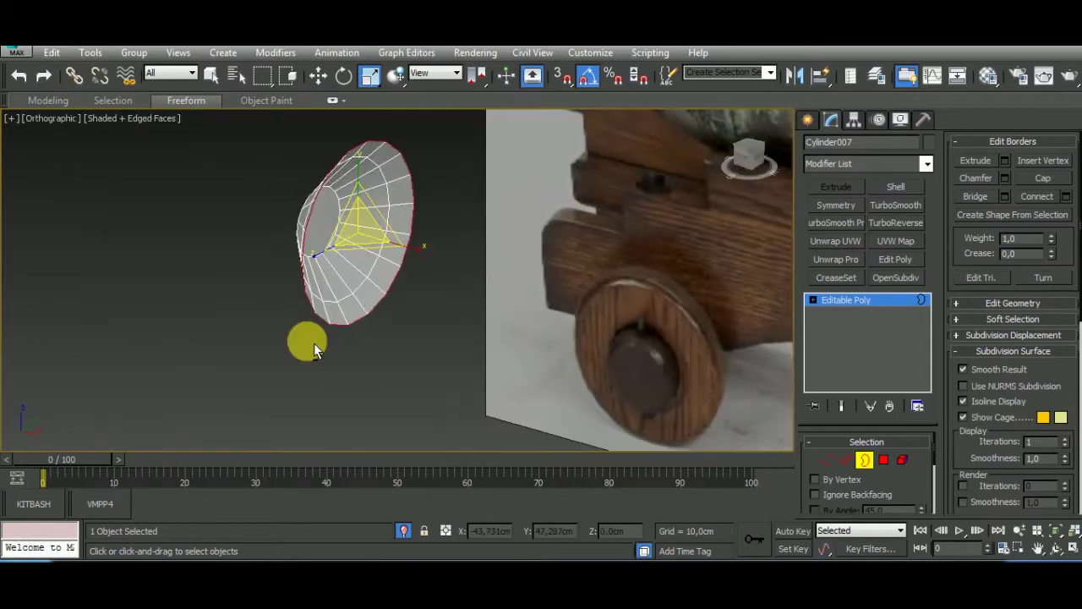
pyautogui.press('f')
pyautogui.scroll(5, 374, 181)
pyautogui.press('w')
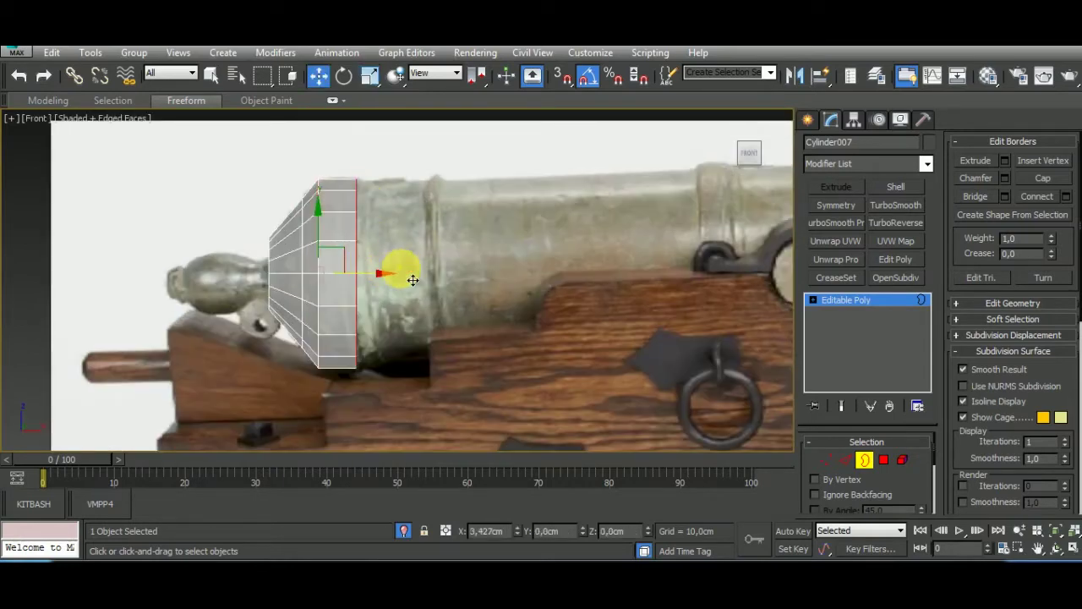
pyautogui.click(369, 75)
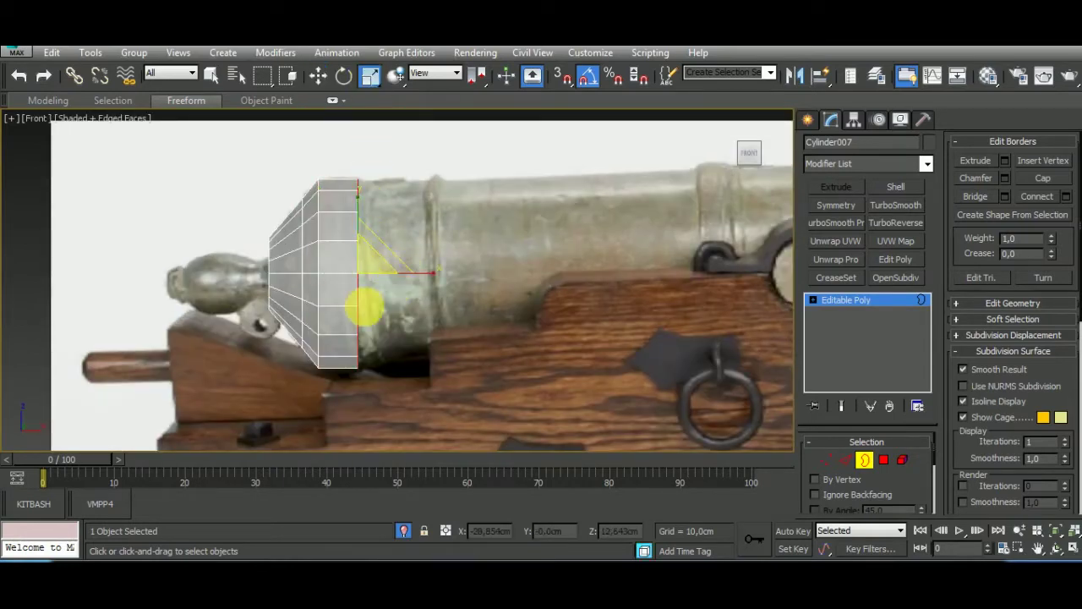
pyautogui.keyDown('alt'); pyautogui.moveTo(362, 302); pyautogui.dragTo(362, 253, button='middle'); pyautogui.keyUp('alt')
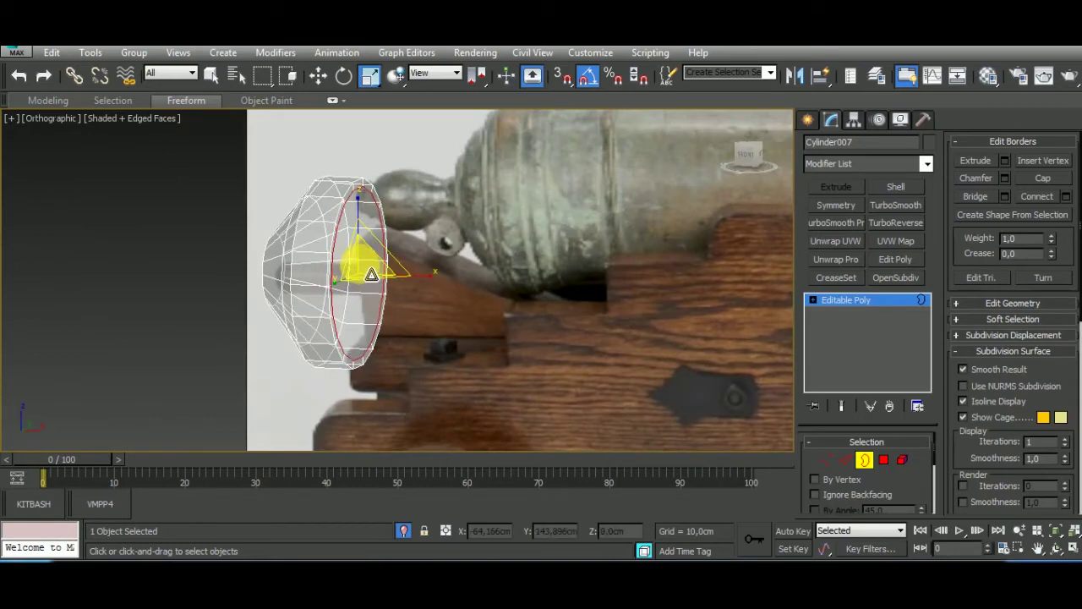
pyautogui.press('f')
pyautogui.press('w')
pyautogui.scroll(1, 380, 258)
pyautogui.scroll(5, 383, 237)
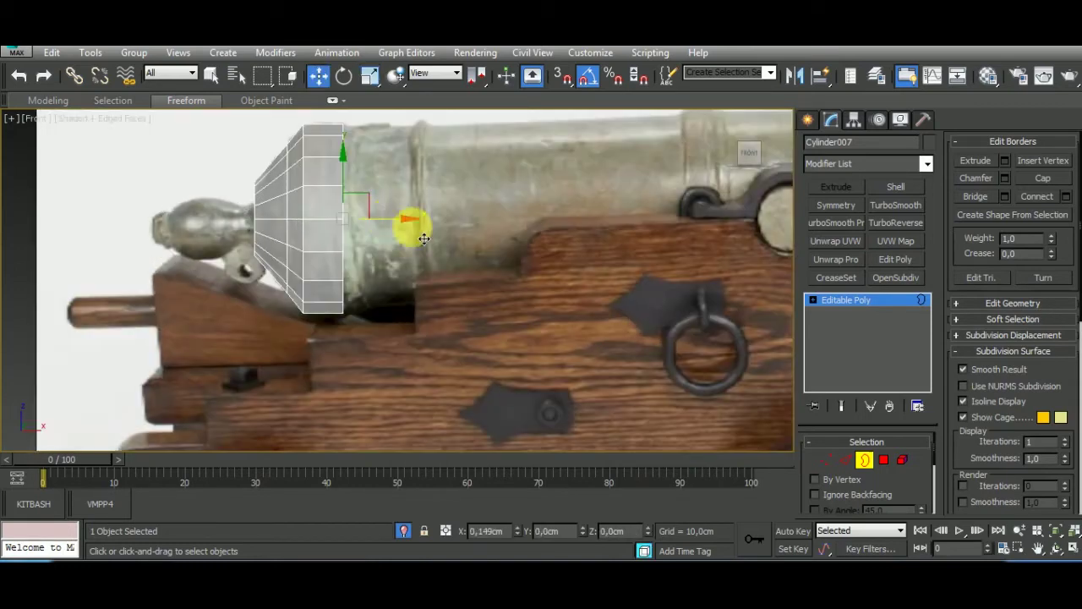
# Shift-drag further ring sections rightward along the barrel, resizing the border between them.
pyautogui.keyDown('shift'); pyautogui.moveTo(424, 238); pyautogui.dragTo(487, 239); pyautogui.keyUp('shift')
pyautogui.press('r')
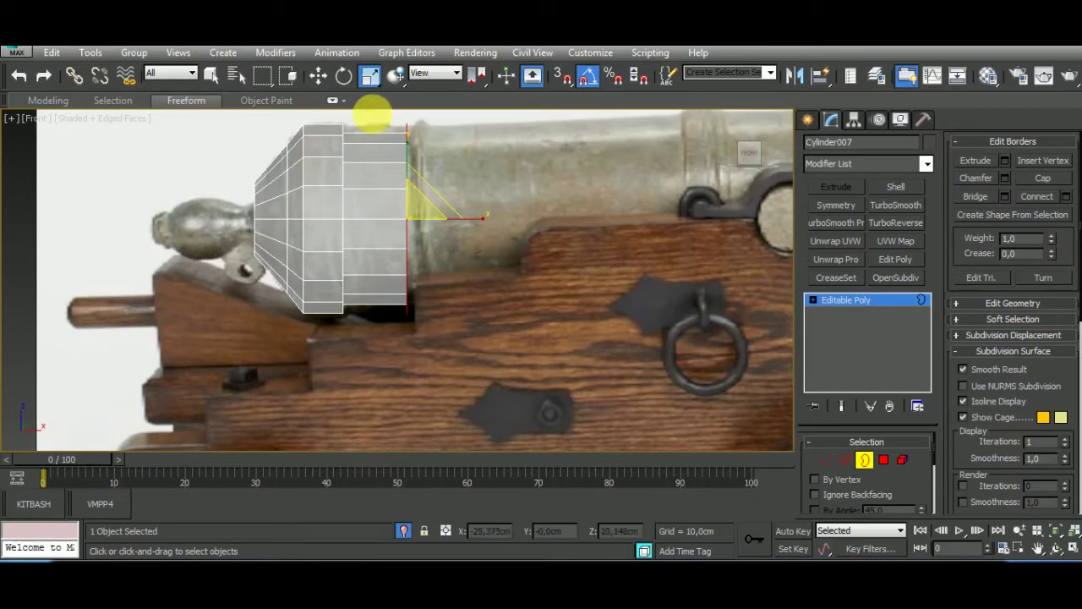
pyautogui.press('w')
pyautogui.moveTo(463, 222); pyautogui.dragTo(473, 228)
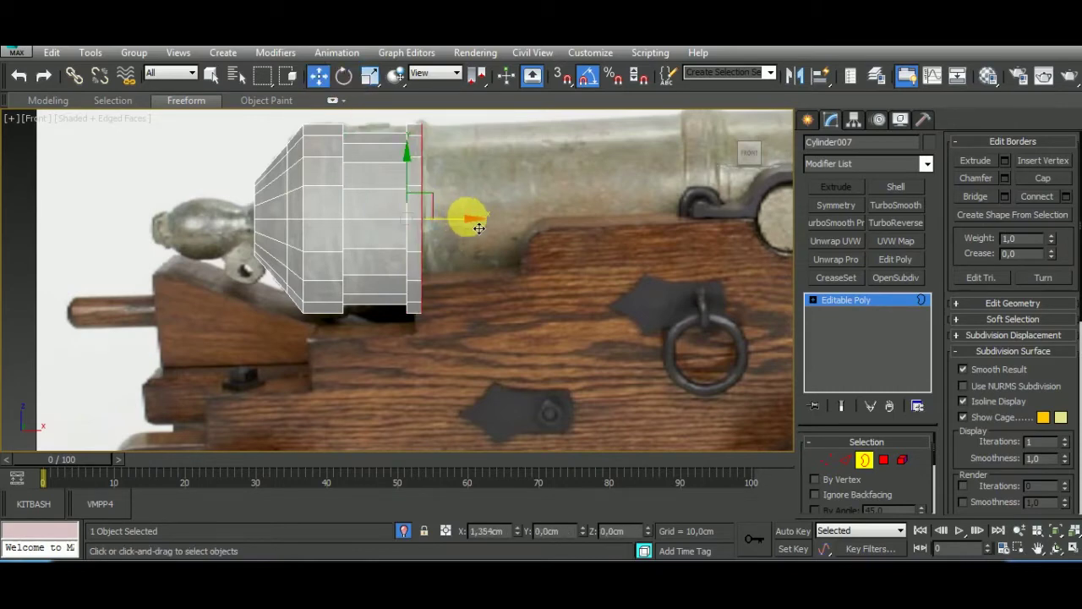
pyautogui.click(370, 75)
pyautogui.moveTo(398, 237)
pyautogui.keyDown('alt'); pyautogui.mouseDown(button='middle')
pyautogui.moveTo(452, 273)
pyautogui.moveTo(433, 227)
pyautogui.mouseUp(button='middle'); pyautogui.keyUp('alt')
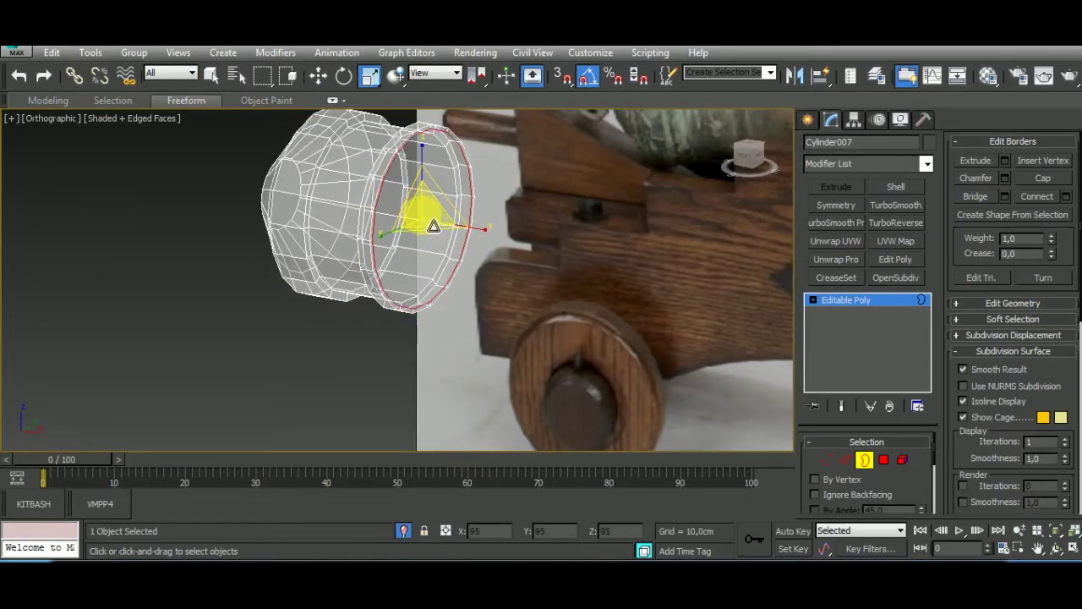
pyautogui.press('f')
pyautogui.press('w')
pyautogui.scroll(3, 399, 234)
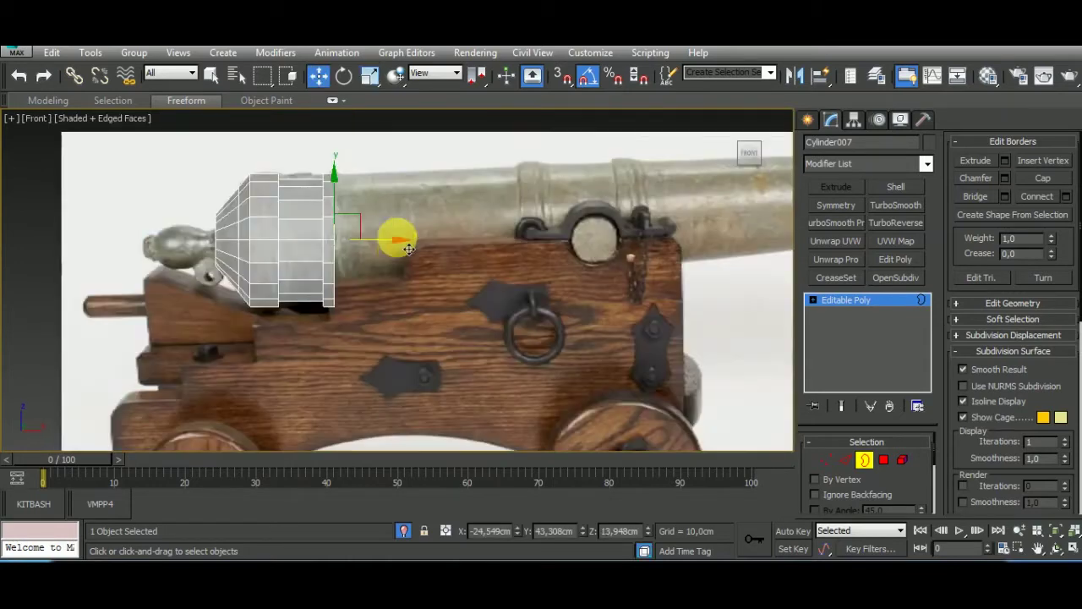
pyautogui.scroll(1, 369, 229)
pyautogui.scroll(-1, 361, 233)
pyautogui.keyDown('shift'); pyautogui.moveTo(361, 233); pyautogui.dragTo(513, 241); pyautogui.keyUp('shift')
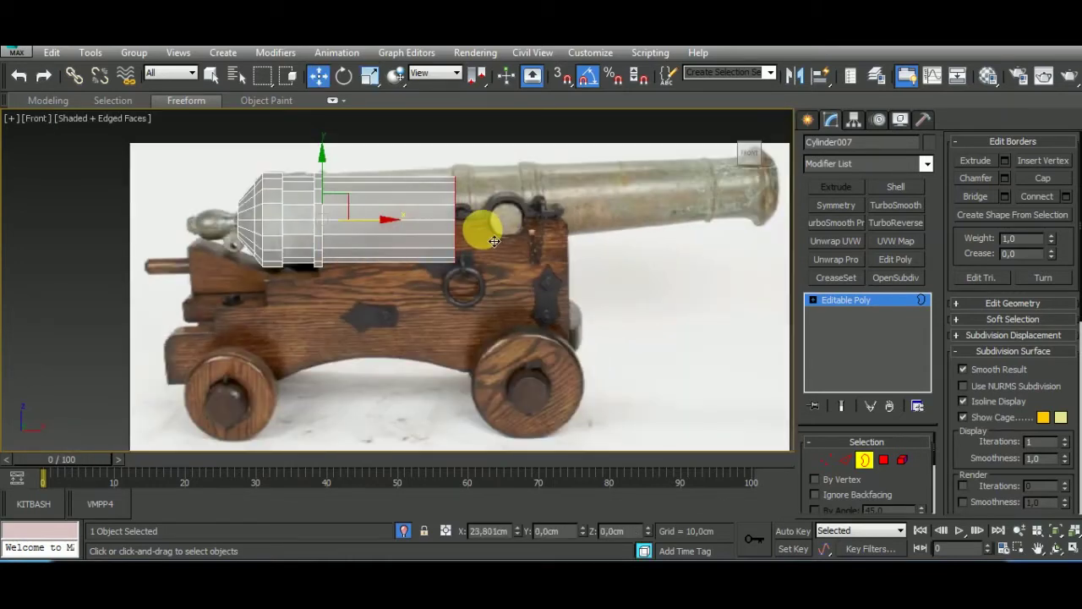
# Taper the new section's end to the barrel width and extrude a short section toward the trunnion.
pyautogui.click(370, 74)
pyautogui.moveTo(459, 196); pyautogui.dragTo(476, 233)
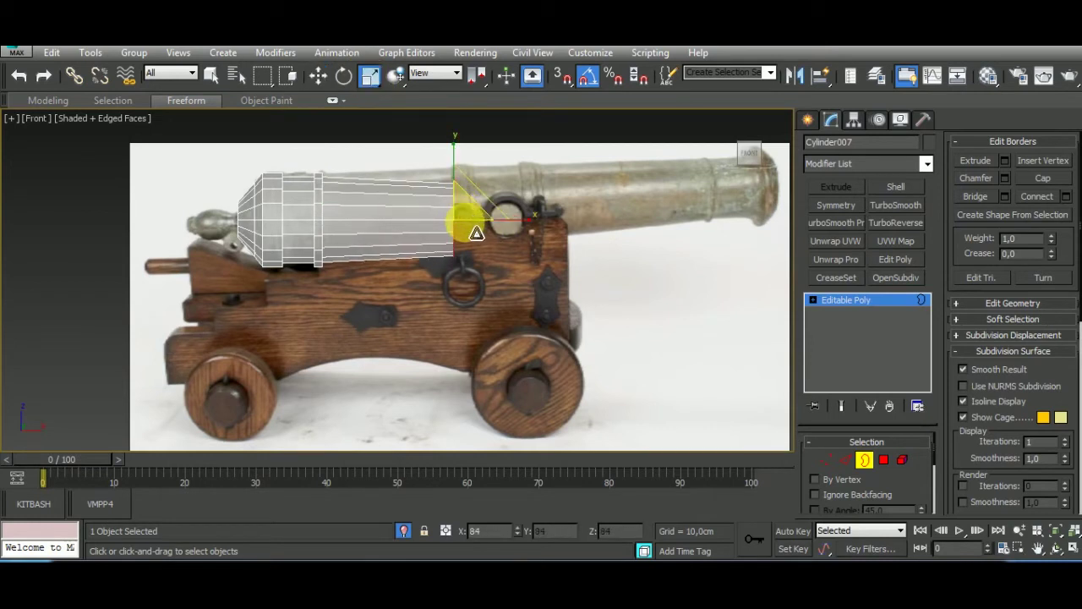
pyautogui.scroll(2, 469, 207)
pyautogui.click(324, 75)
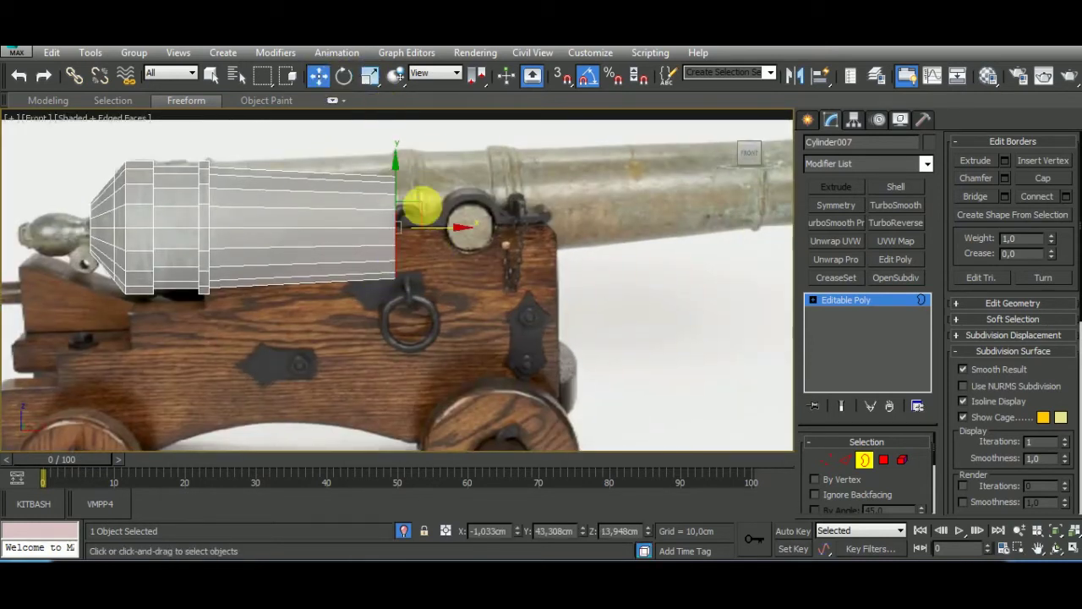
pyautogui.click(371, 76)
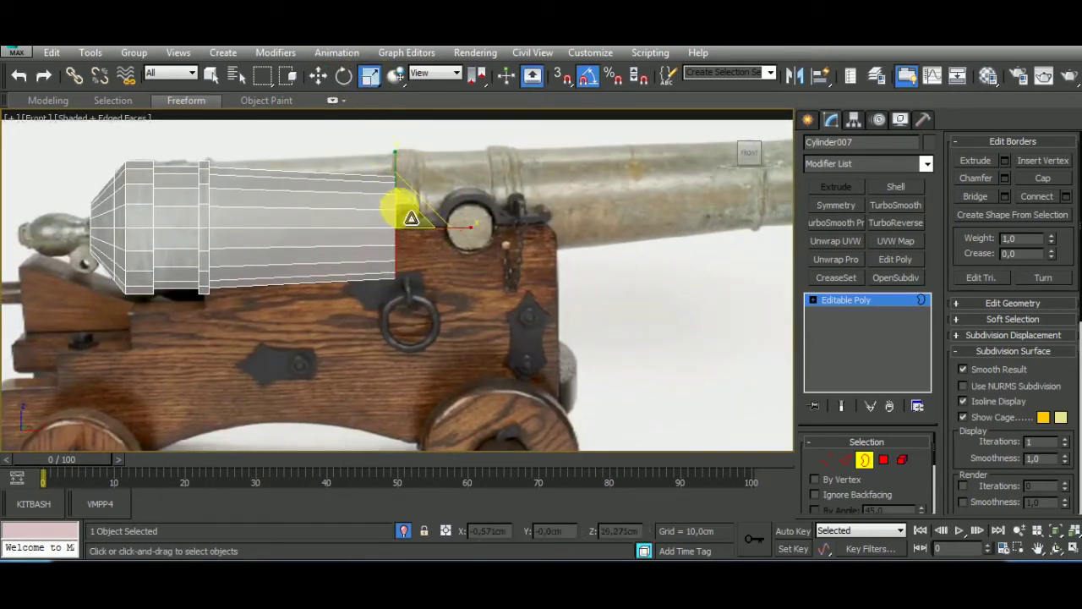
pyautogui.press('w')
pyautogui.keyDown('shift'); pyautogui.moveTo(459, 229); pyautogui.dragTo(477, 240); pyautogui.keyUp('shift')
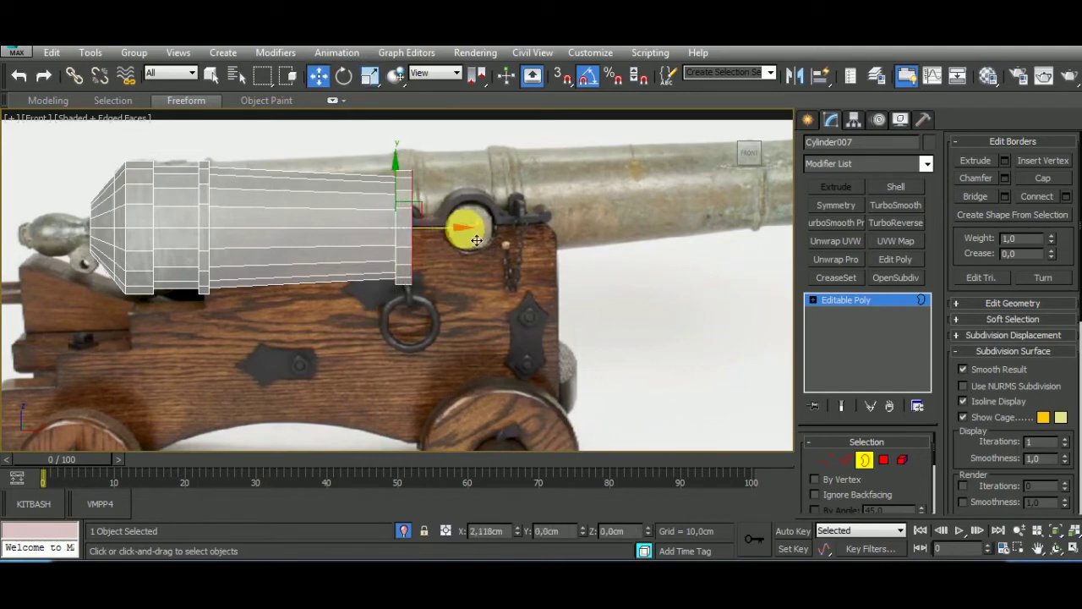
pyautogui.click(371, 74)
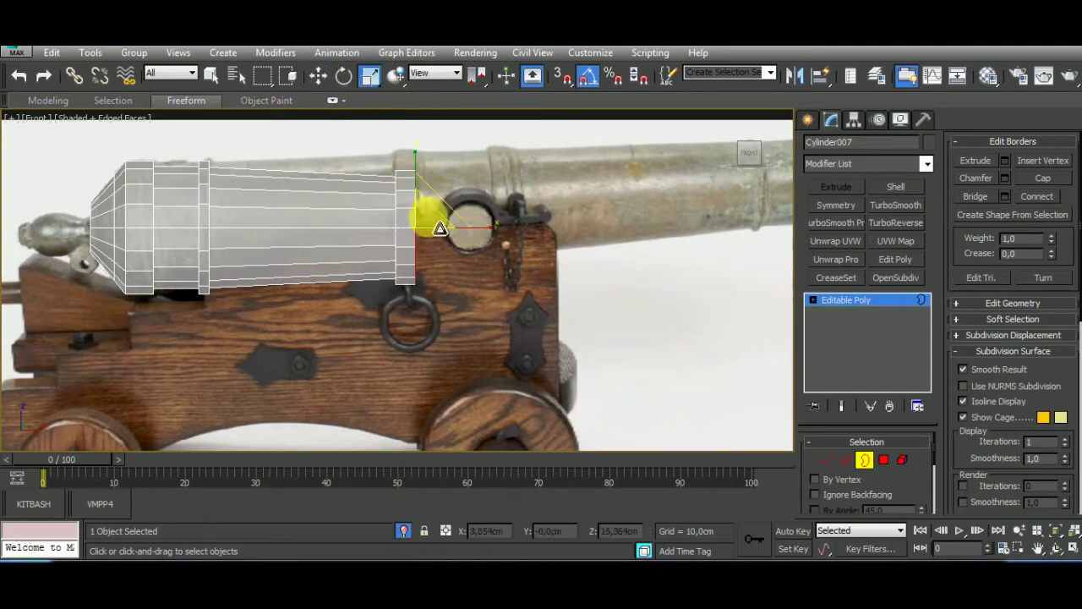
pyautogui.keyDown('alt'); pyautogui.moveTo(447, 266); pyautogui.dragTo(385, 230, button='middle'); pyautogui.keyUp('alt')
pyautogui.scroll(3, 385, 230)
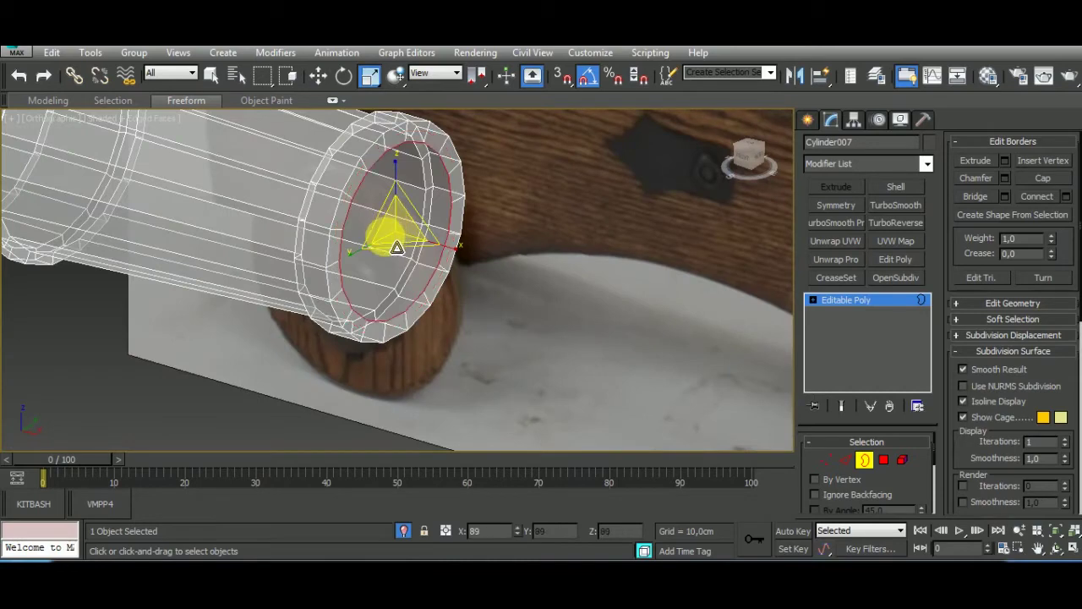
pyautogui.scroll(-5, 394, 243)
pyautogui.press('f')
# Stretch the open border along X out to the reference cannon's muzzle.
pyautogui.click(318, 74)
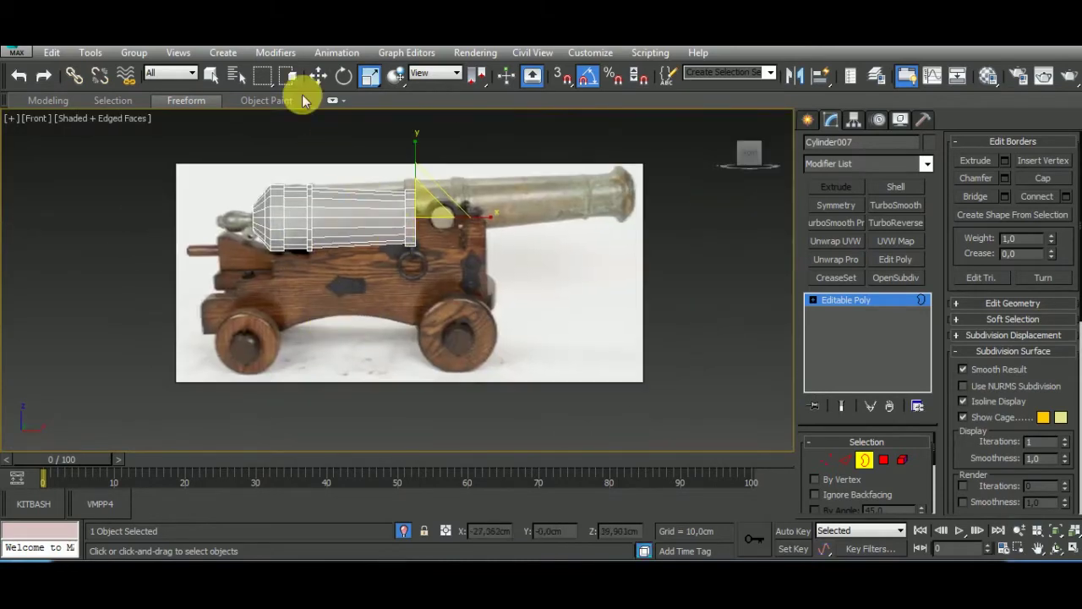
pyautogui.keyDown('shift'); pyautogui.moveTo(466, 225); pyautogui.dragTo(504, 226); pyautogui.keyUp('shift')
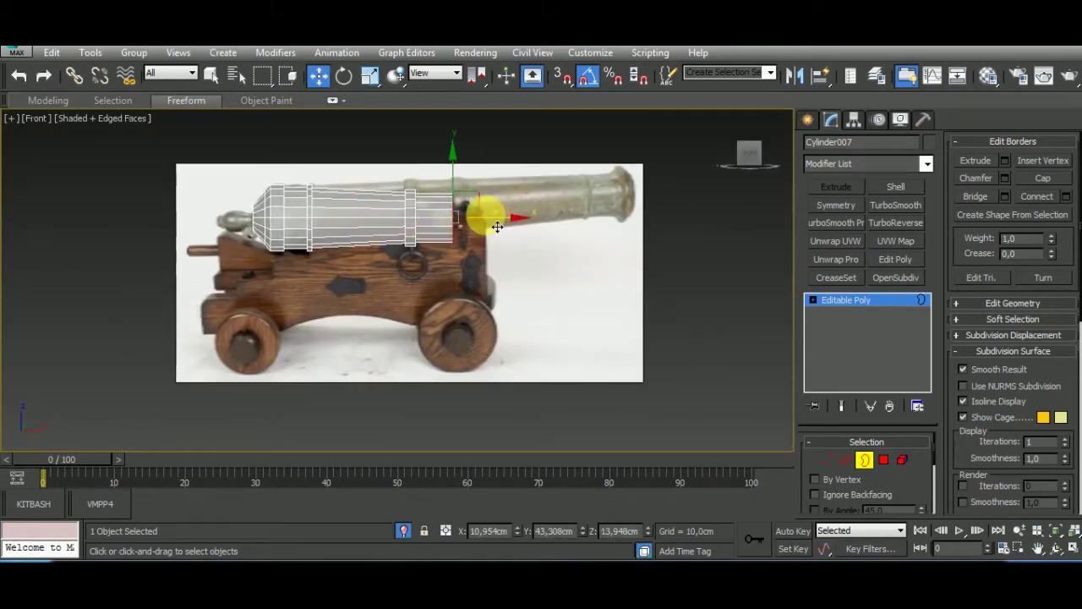
pyautogui.click(370, 75)
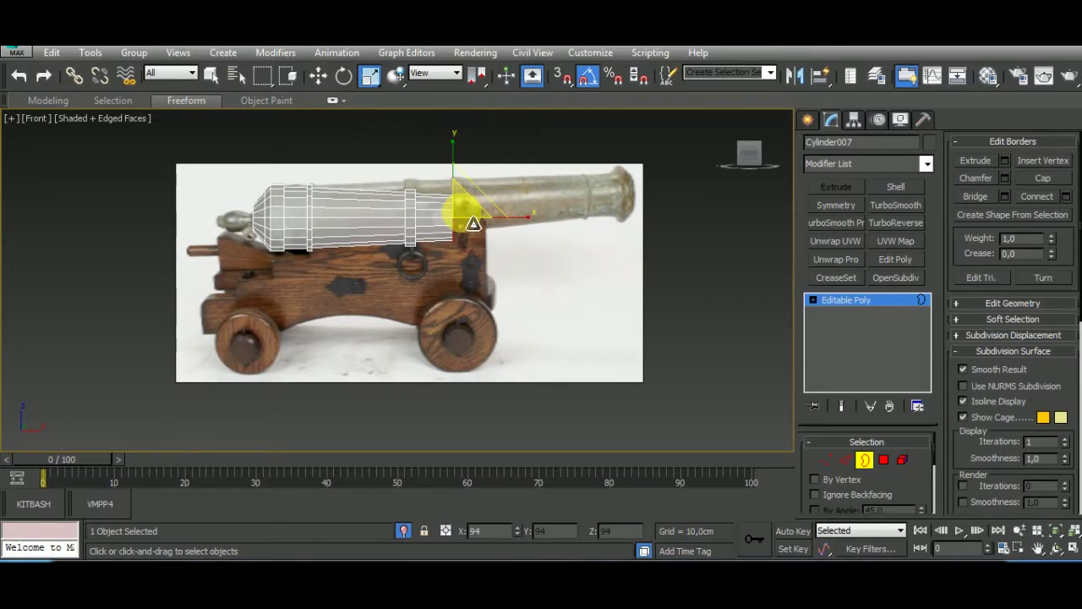
pyautogui.scroll(3, 402, 235)
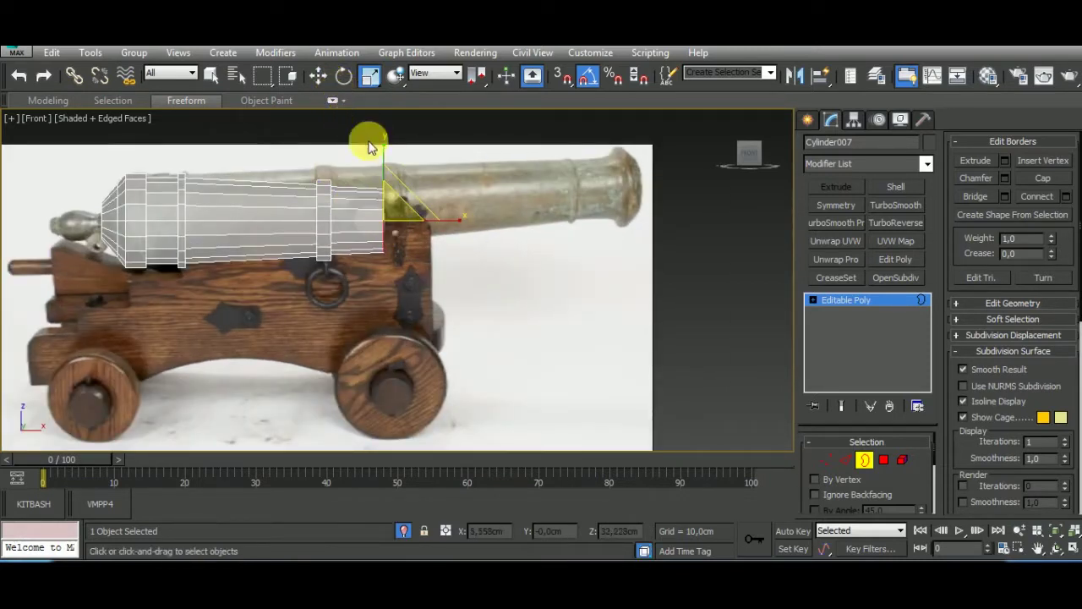
pyautogui.click(428, 246)
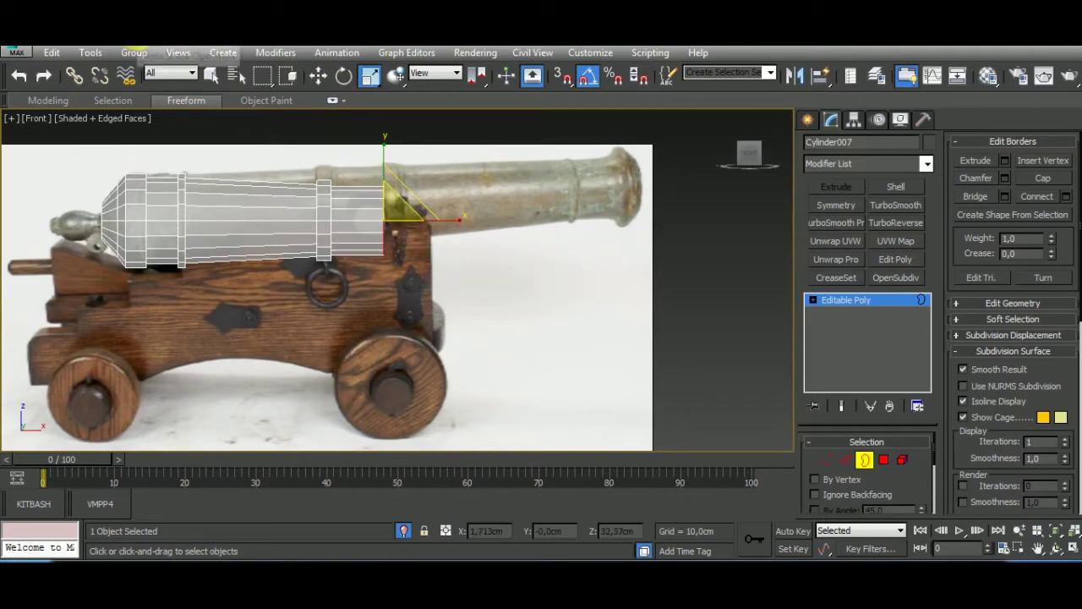
pyautogui.hotkey('ctrl', 'z')
pyautogui.click(318, 75)
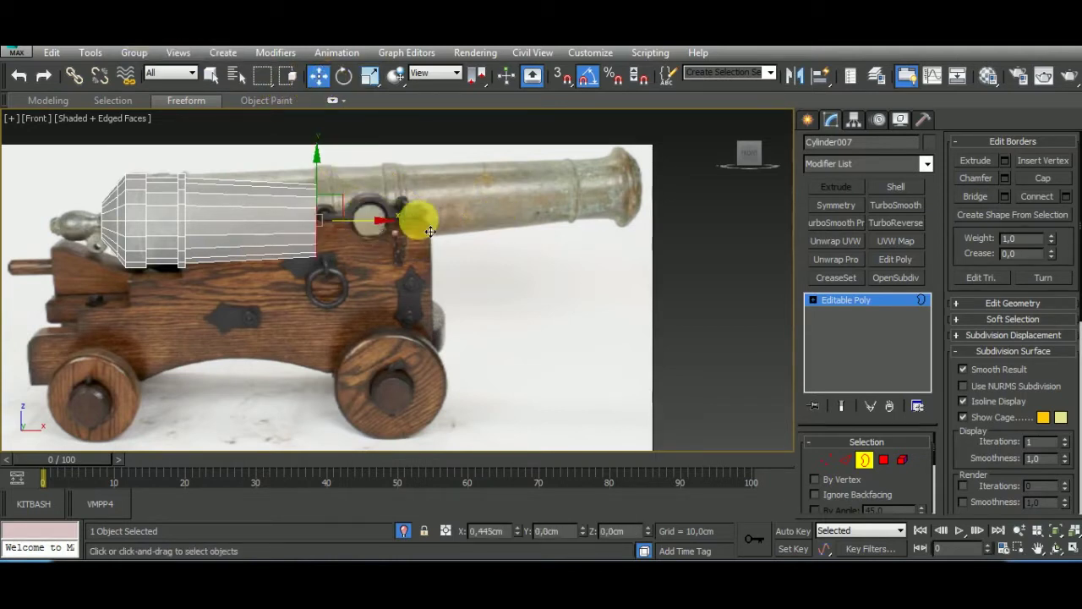
pyautogui.moveTo(430, 231); pyautogui.dragTo(648, 234)
pyautogui.click(370, 75)
# Switch to Select and Uniform Scale and shrink the muzzle end border.
pyautogui.click(590, 209)
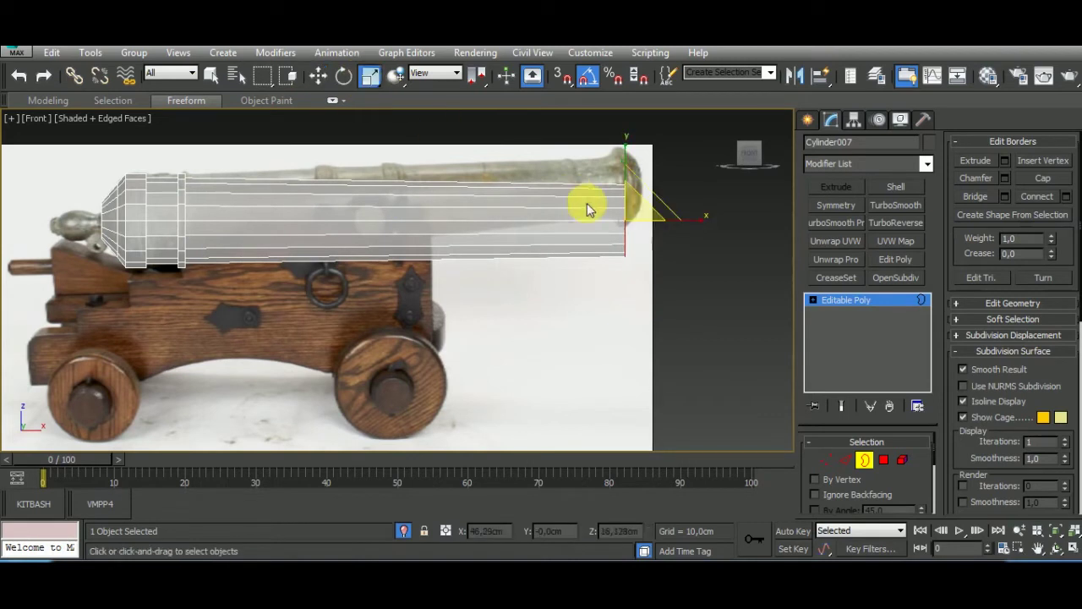
pyautogui.moveTo(631, 241); pyautogui.dragTo(455, 242, button='middle')
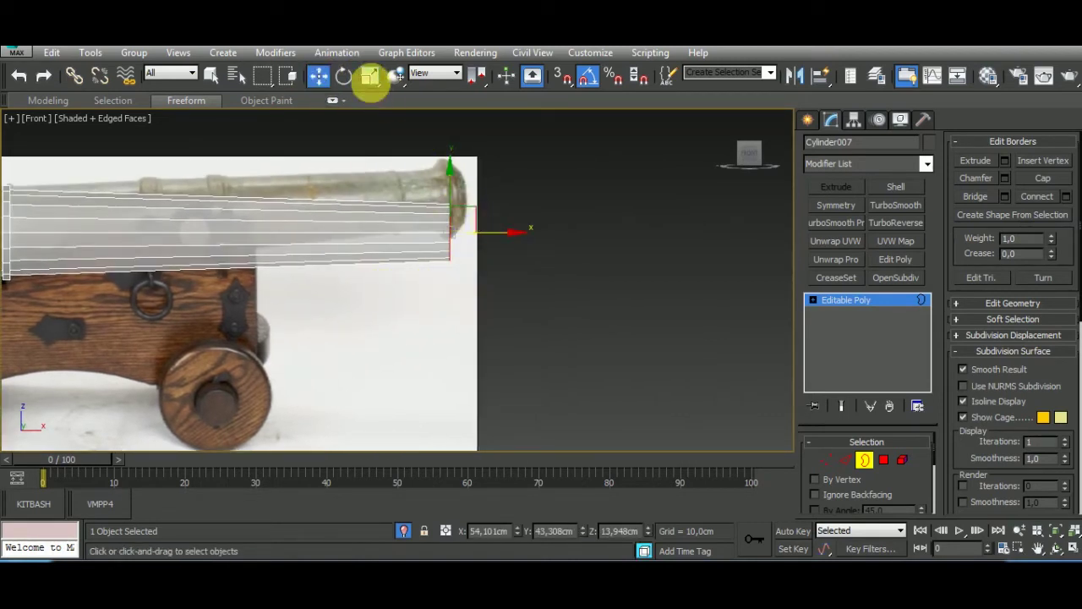
pyautogui.click(370, 75)
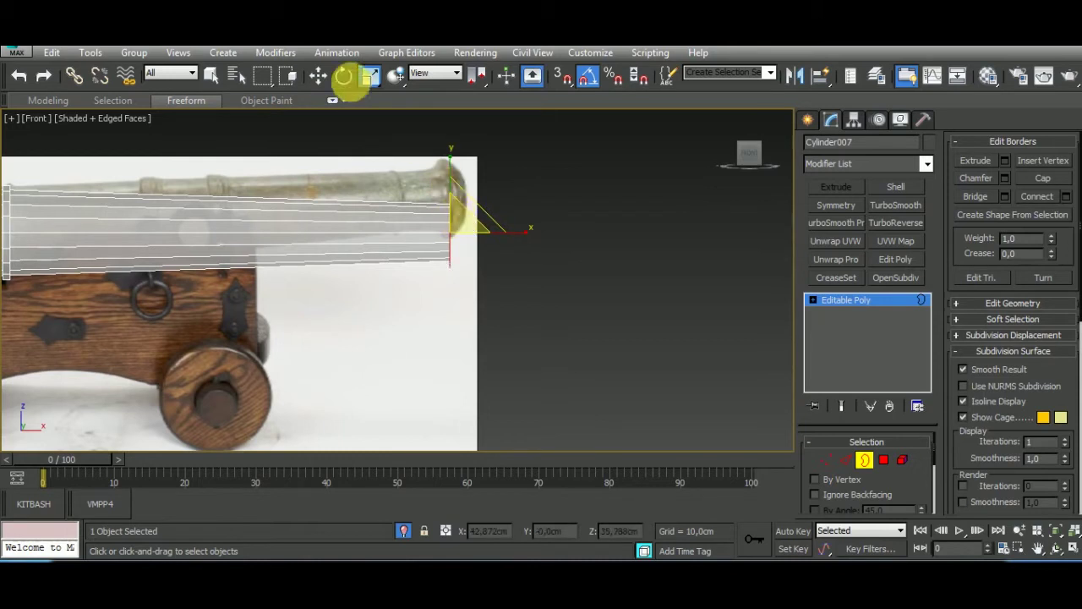
pyautogui.press('w')
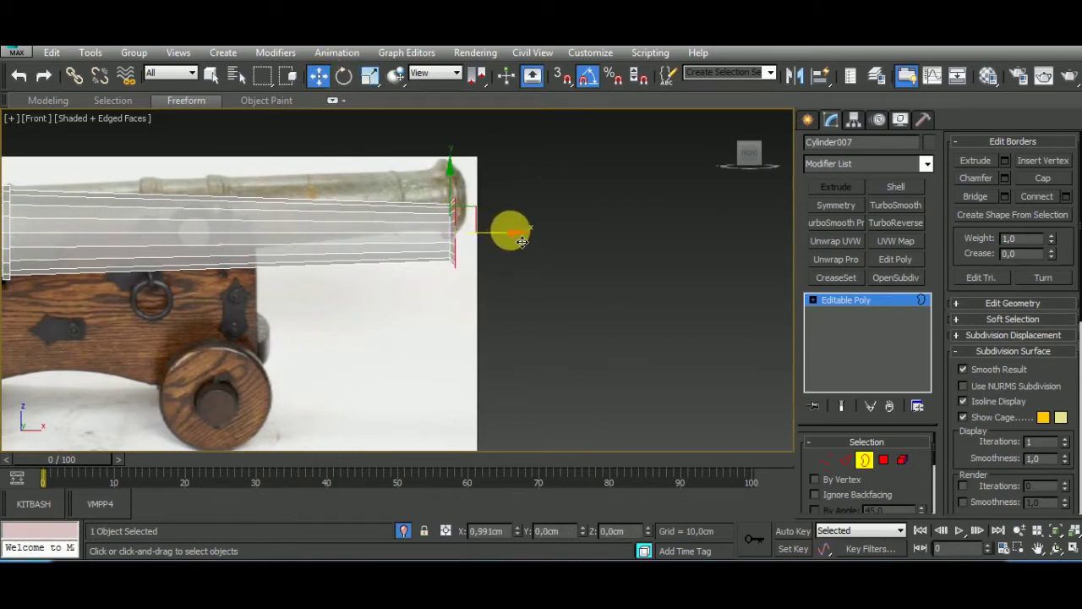
pyautogui.press('r')
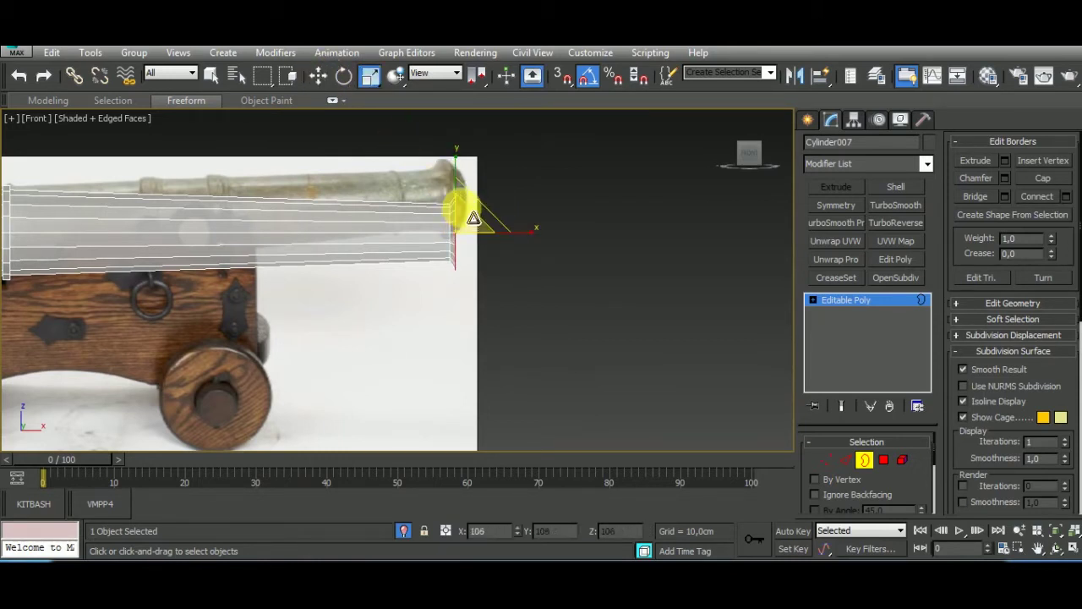
pyautogui.press('w')
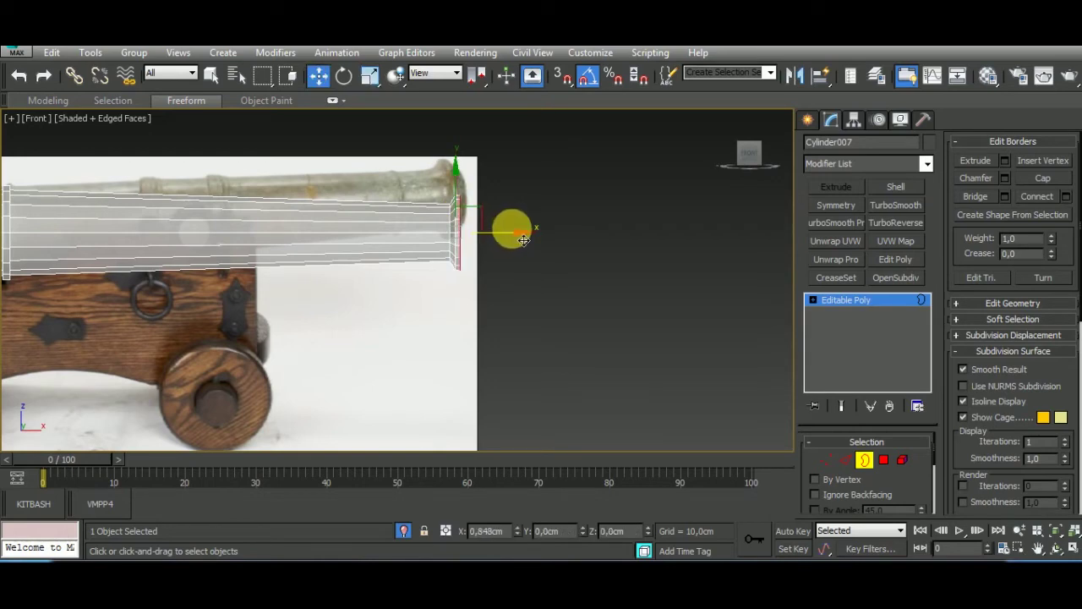
pyautogui.click(370, 75)
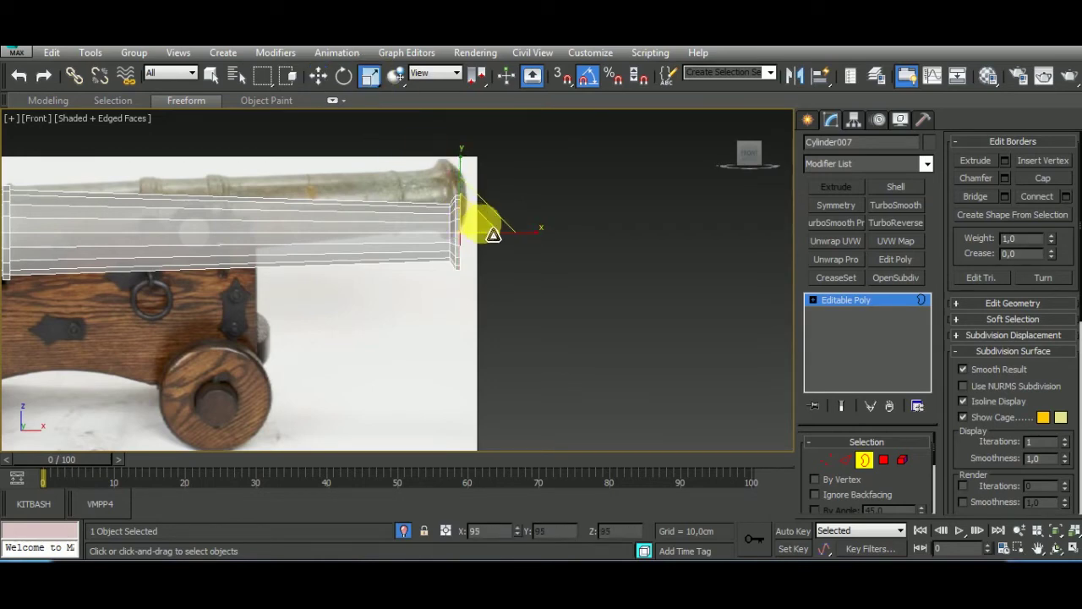
pyautogui.moveTo(493, 235)
pyautogui.keyDown('alt'); pyautogui.mouseDown(button='middle')
pyautogui.moveTo(449, 309)
pyautogui.moveTo(461, 240)
pyautogui.mouseUp(button='middle'); pyautogui.keyUp('alt')
pyautogui.moveTo(465, 221); pyautogui.dragTo(466, 238)
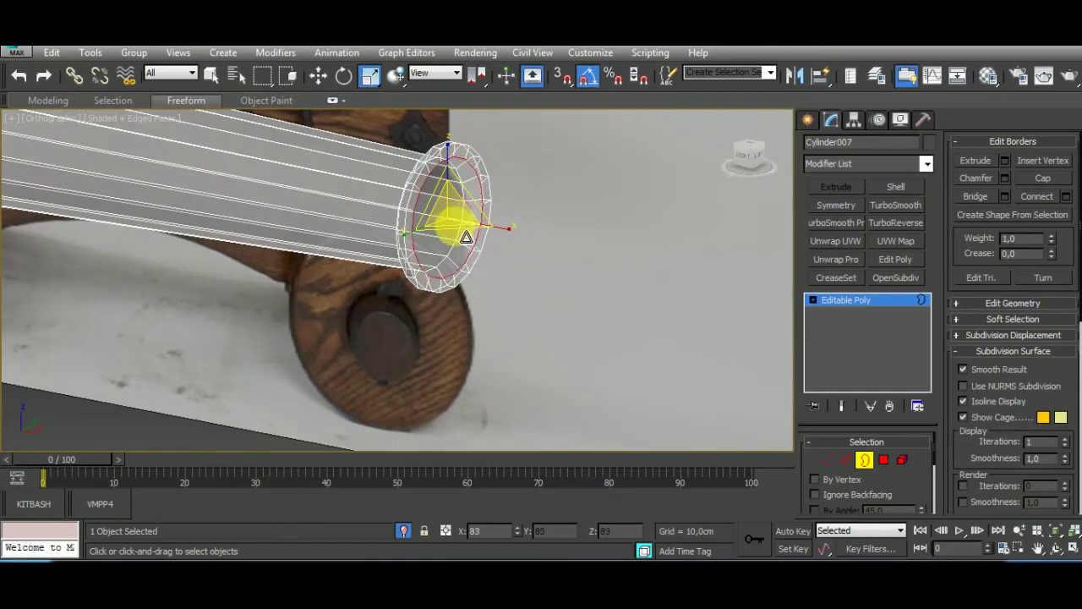
# Check the barrel end from an angle and shrink the muzzle ring further to about 73%.
pyautogui.press('w')
pyautogui.scroll(-5, 449, 222)
pyautogui.moveTo(449, 223); pyautogui.dragTo(279, 307, button='middle')
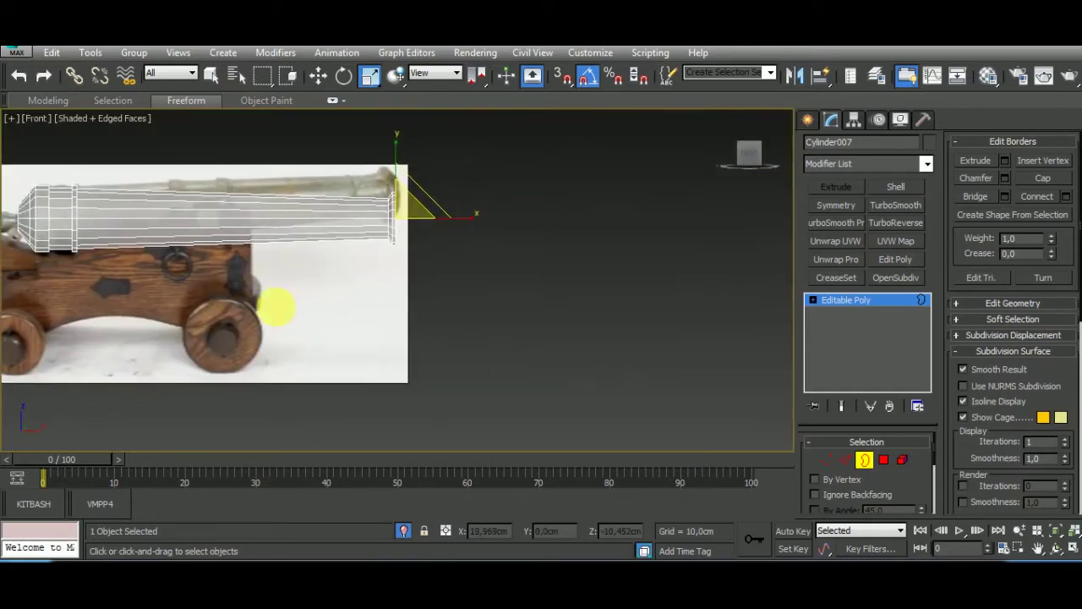
pyautogui.scroll(5, 418, 222)
pyautogui.scroll(3, 435, 221)
pyautogui.scroll(-4, 454, 233)
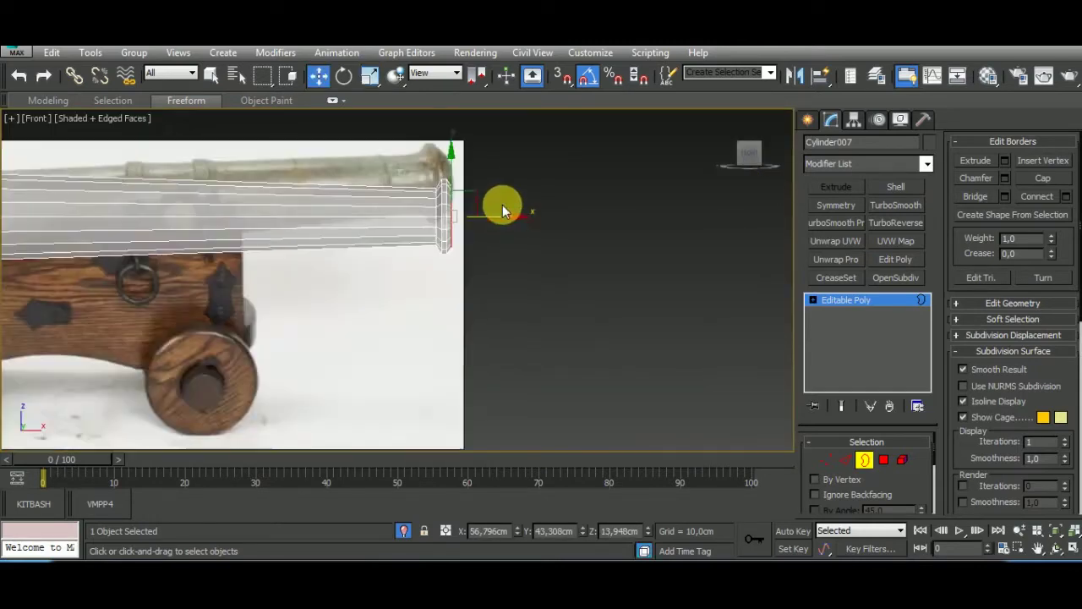
pyautogui.keyDown('alt'); pyautogui.moveTo(502, 204); pyautogui.dragTo(448, 278, button='middle'); pyautogui.keyUp('alt')
pyautogui.scroll(4, 406, 142)
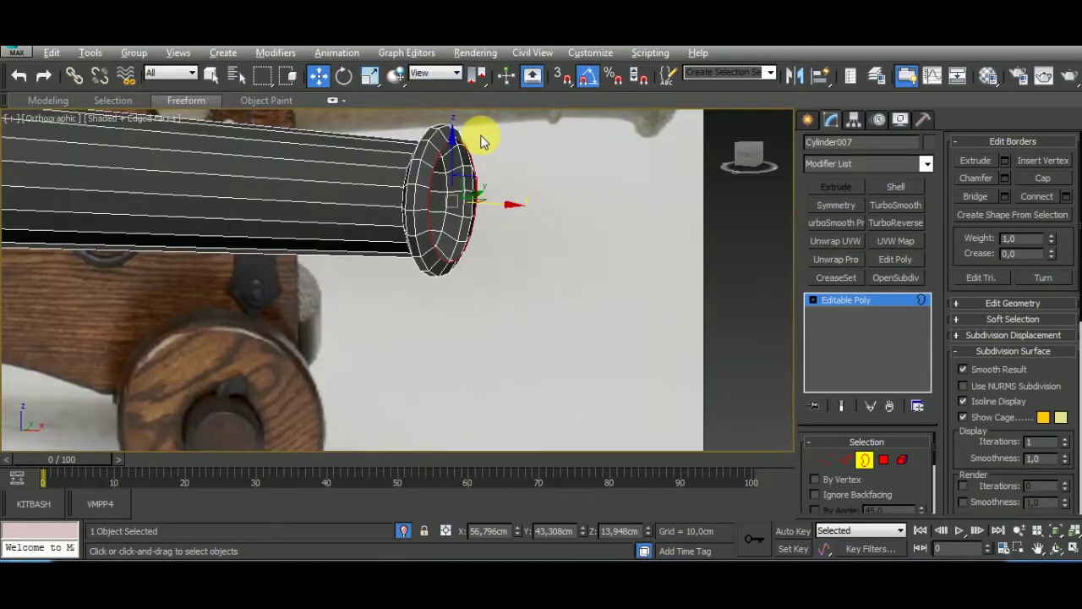
pyautogui.click(370, 75)
pyautogui.moveTo(465, 202); pyautogui.dragTo(474, 237)
pyautogui.scroll(-4, 474, 237)
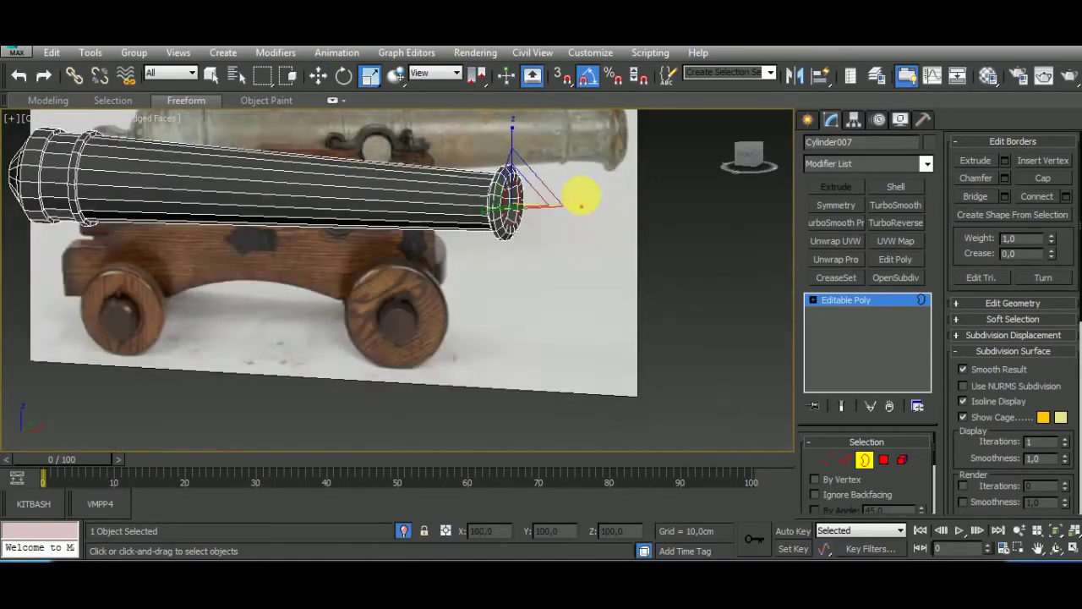
pyautogui.moveTo(583, 194)
pyautogui.keyDown('alt'); pyautogui.mouseDown(button='middle')
pyautogui.moveTo(623, 261)
pyautogui.moveTo(420, 349)
pyautogui.moveTo(350, 347)
pyautogui.mouseUp(button='middle'); pyautogui.keyUp('alt')
pyautogui.press('f')
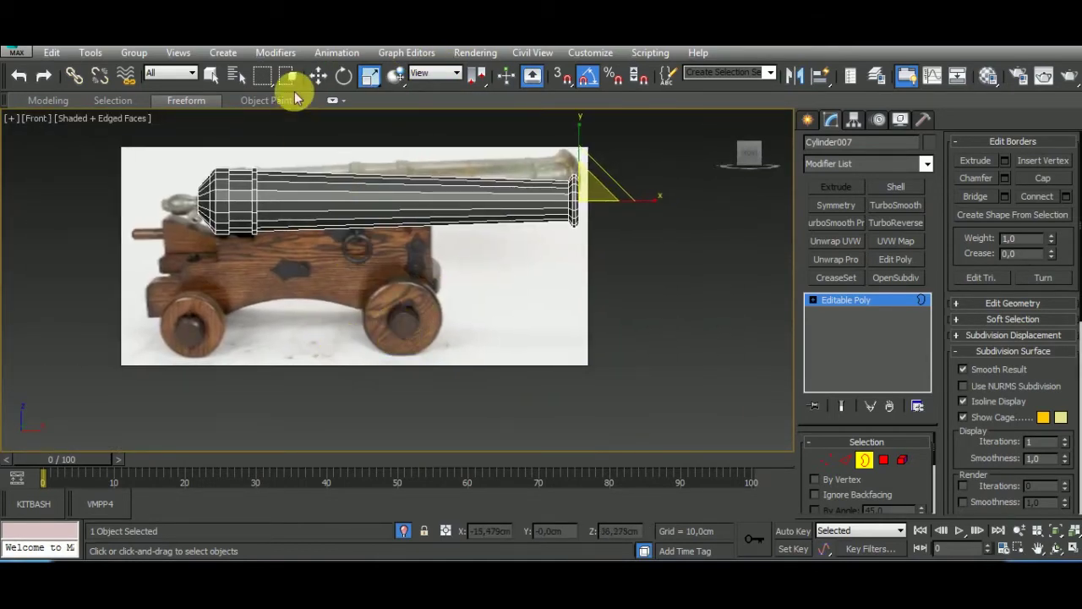
pyautogui.click(319, 75)
pyautogui.scroll(3, 592, 190)
# In Edge mode, select a ring of long edges along the barrel.
pyautogui.click(846, 459)
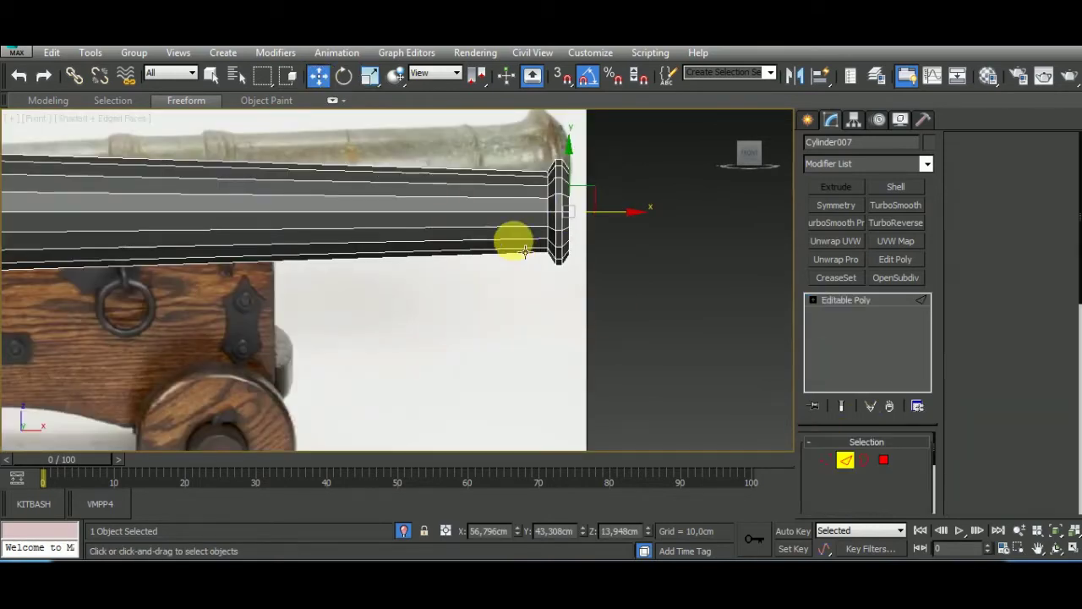
pyautogui.click(548, 222)
pyautogui.click(370, 74)
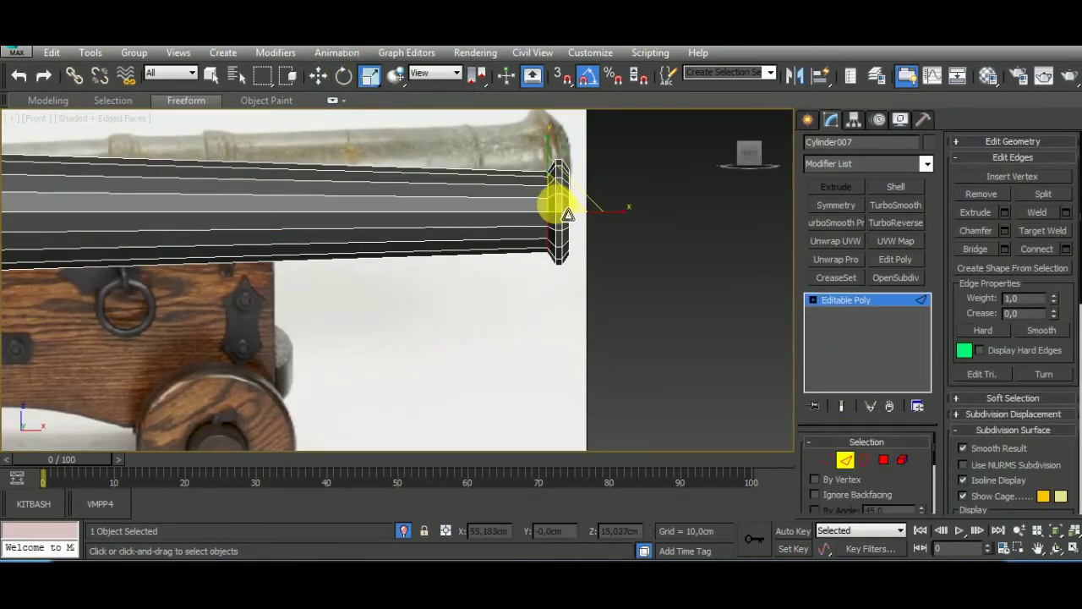
pyautogui.click(556, 194)
pyautogui.scroll(1, 592, 197)
pyautogui.scroll(-3, 452, 278)
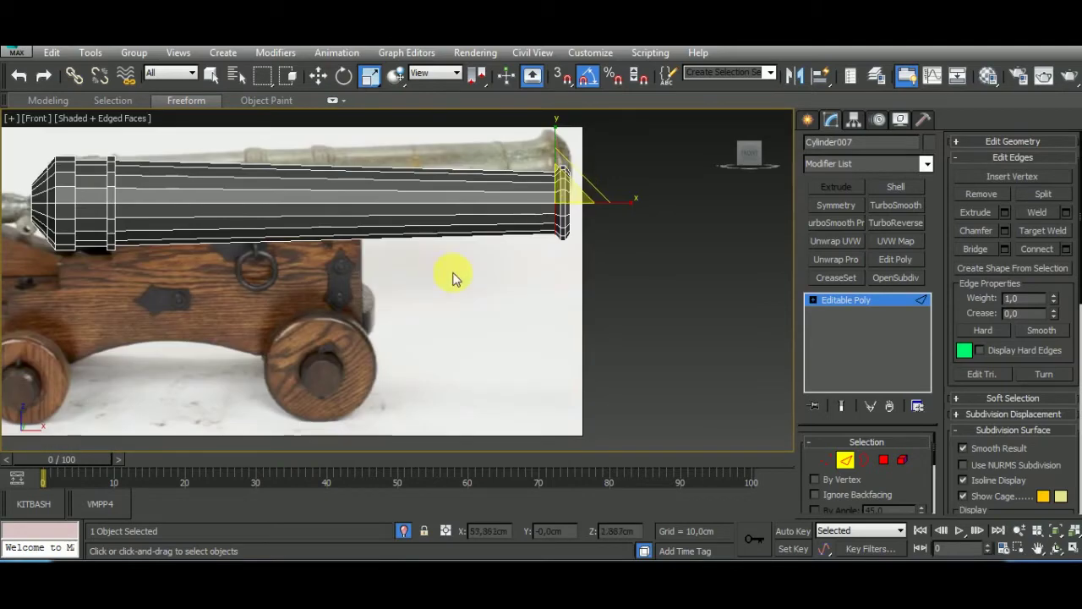
pyautogui.moveTo(451, 278)
pyautogui.mouseDown(button='middle')
pyautogui.moveTo(500, 283)
pyautogui.moveTo(518, 299)
pyautogui.mouseUp(button='middle')
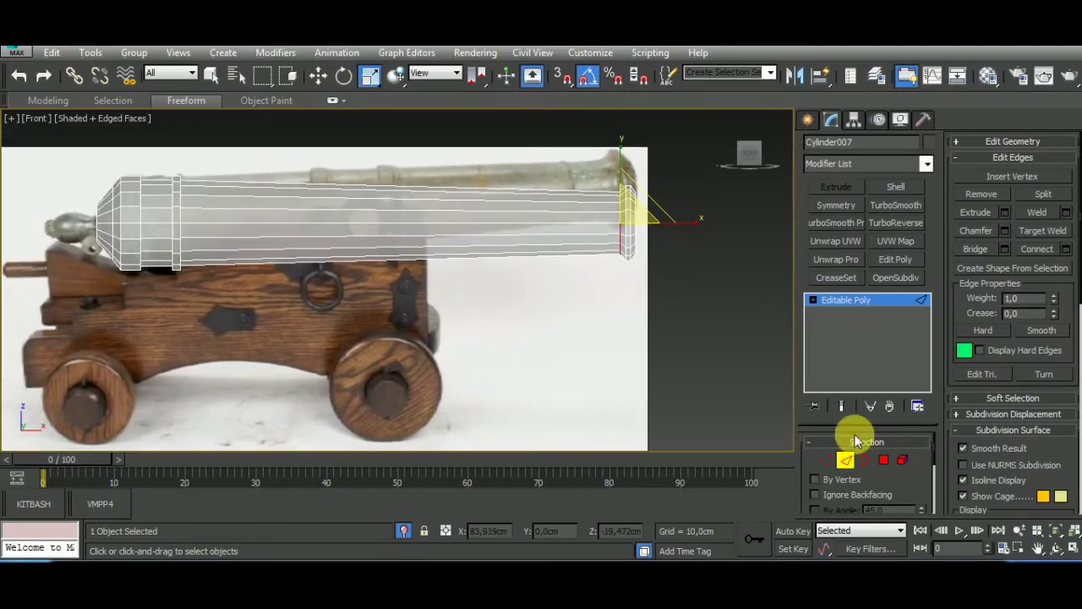
pyautogui.click(389, 245)
# Connect the edge ring, try Pinch and Slide values, then reset to one loop with zero pinch and slide.
pyautogui.hotkey('ctrl', 'shift', 'e')
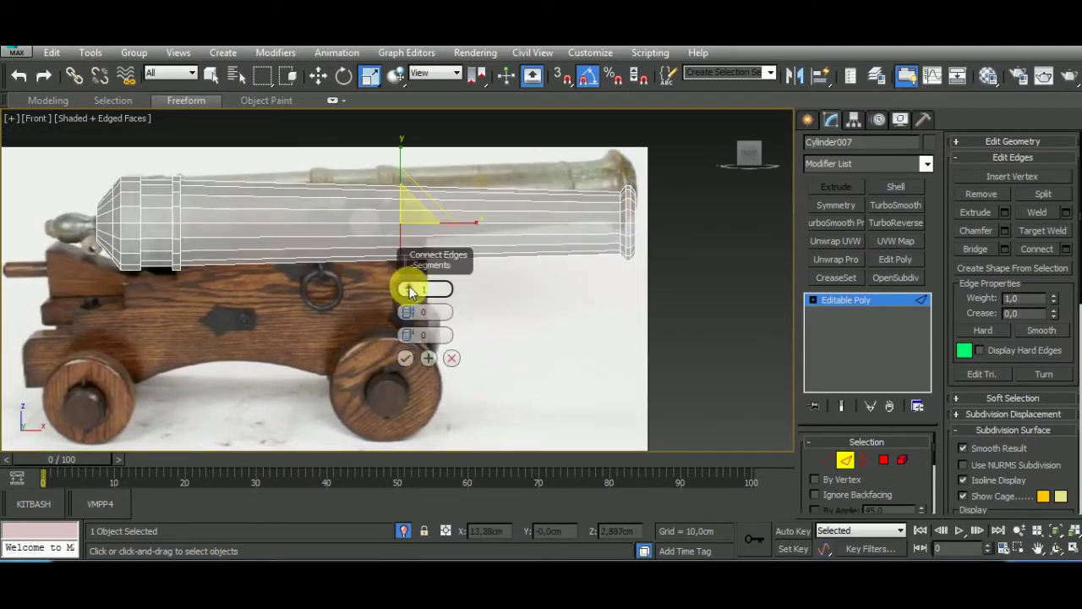
pyautogui.moveTo(405, 349); pyautogui.dragTo(398, 430)
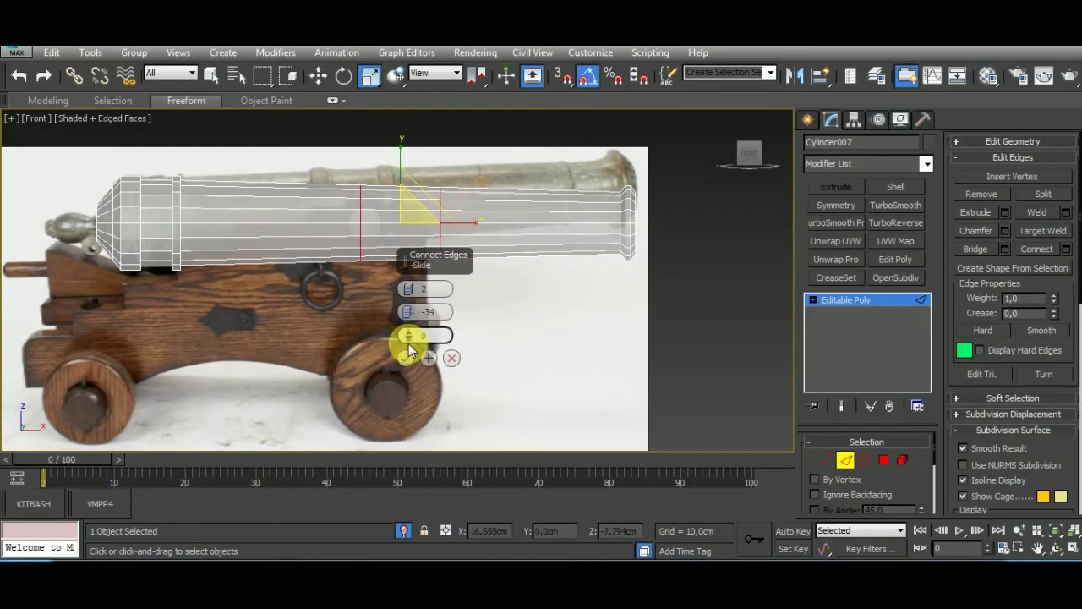
pyautogui.moveTo(403, 346)
pyautogui.mouseDown()
pyautogui.moveTo(401, 459)
pyautogui.moveTo(385, 514)
pyautogui.moveTo(449, 376)
pyautogui.mouseUp()
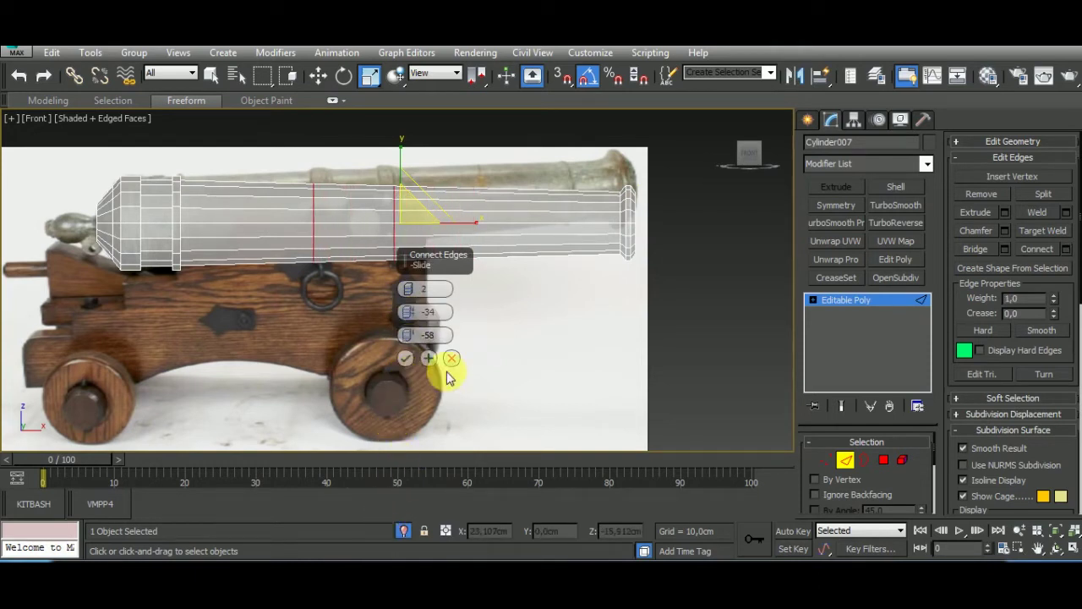
pyautogui.moveTo(407, 312)
pyautogui.mouseDown()
pyautogui.moveTo(412, 347)
pyautogui.moveTo(349, 339)
pyautogui.mouseUp()
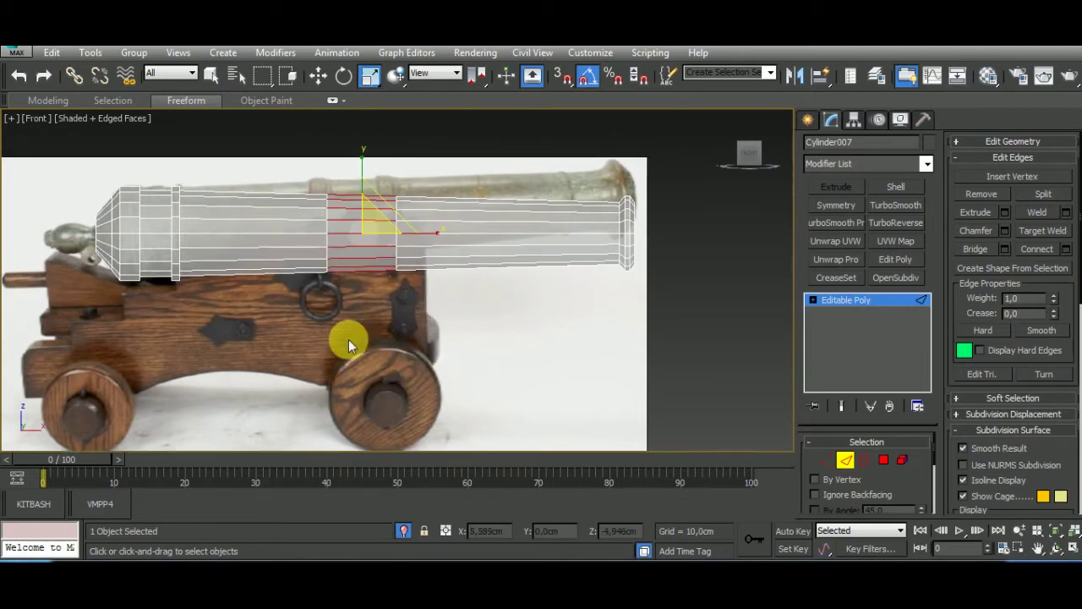
pyautogui.rightClick(408, 288)
pyautogui.rightClick(407, 335)
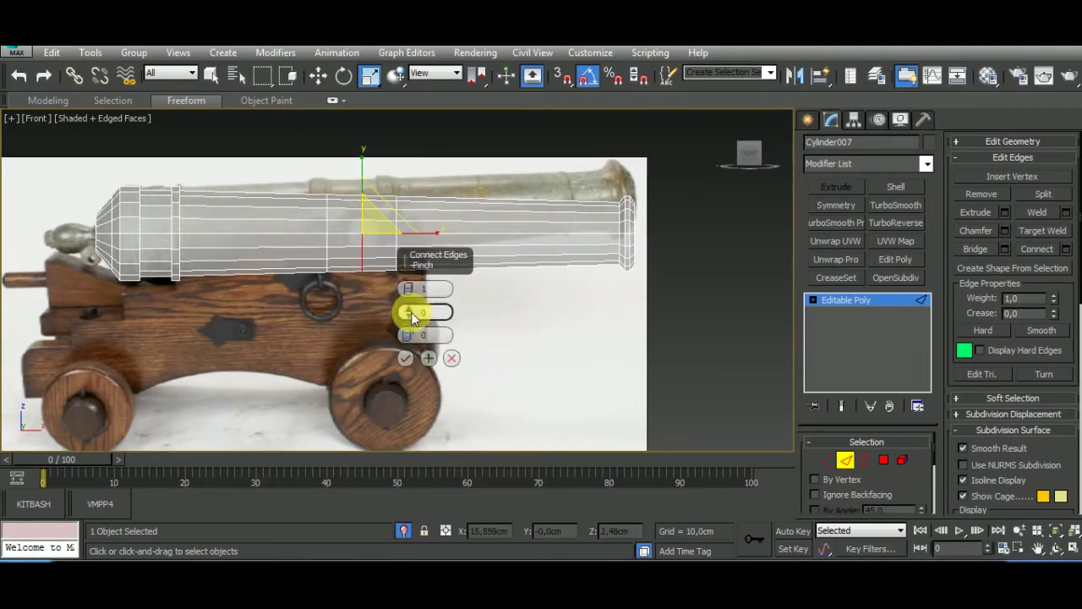
pyautogui.rightClick(408, 312)
# Slide the new loop toward the muzzle, add a second loop further along, and commit.
pyautogui.moveTo(412, 336); pyautogui.dragTo(431, 172)
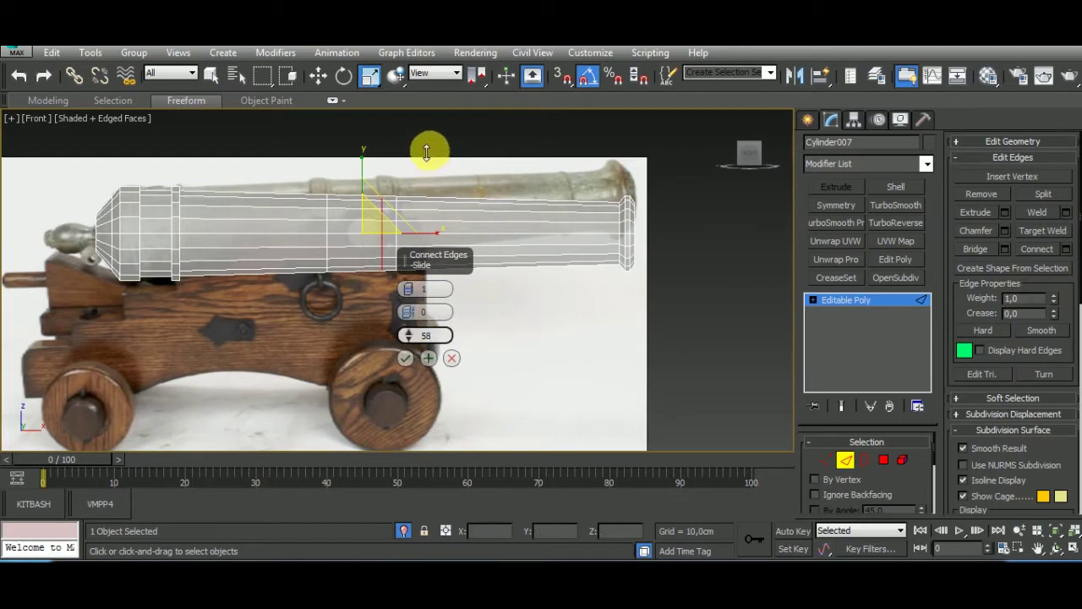
pyautogui.click(253, 183)
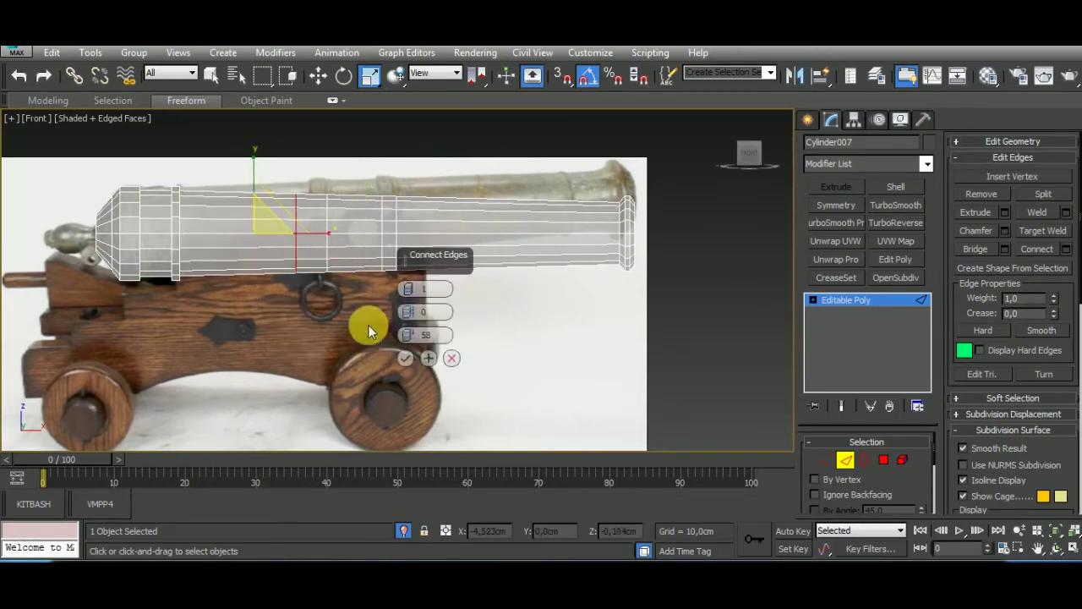
pyautogui.moveTo(408, 335); pyautogui.dragTo(416, 288)
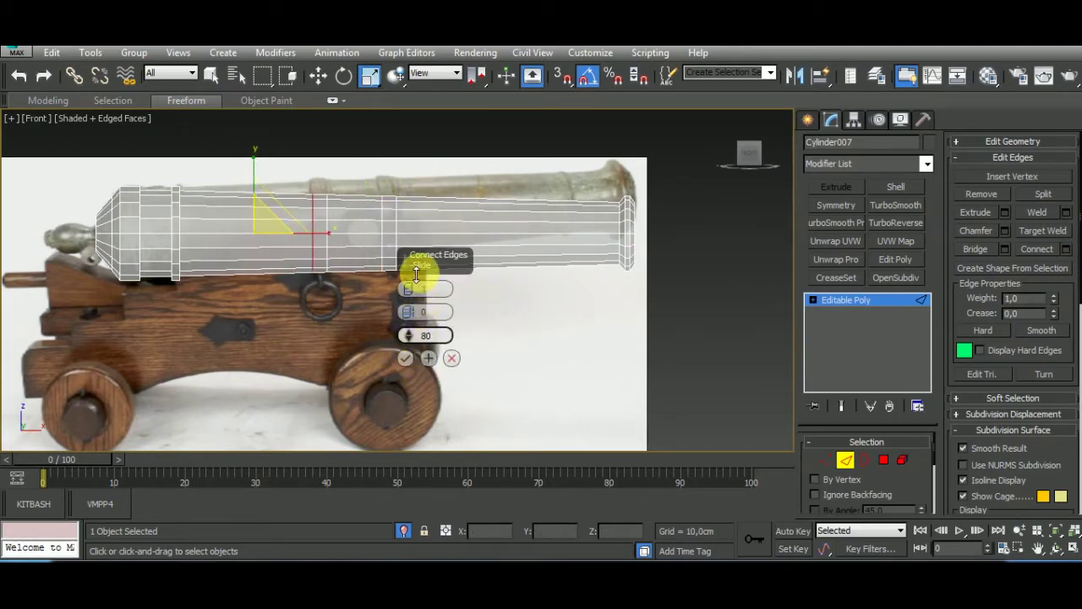
pyautogui.click(414, 359)
# In Polygon mode, select the two ring polygon bands on the barrel.
pyautogui.click(884, 459)
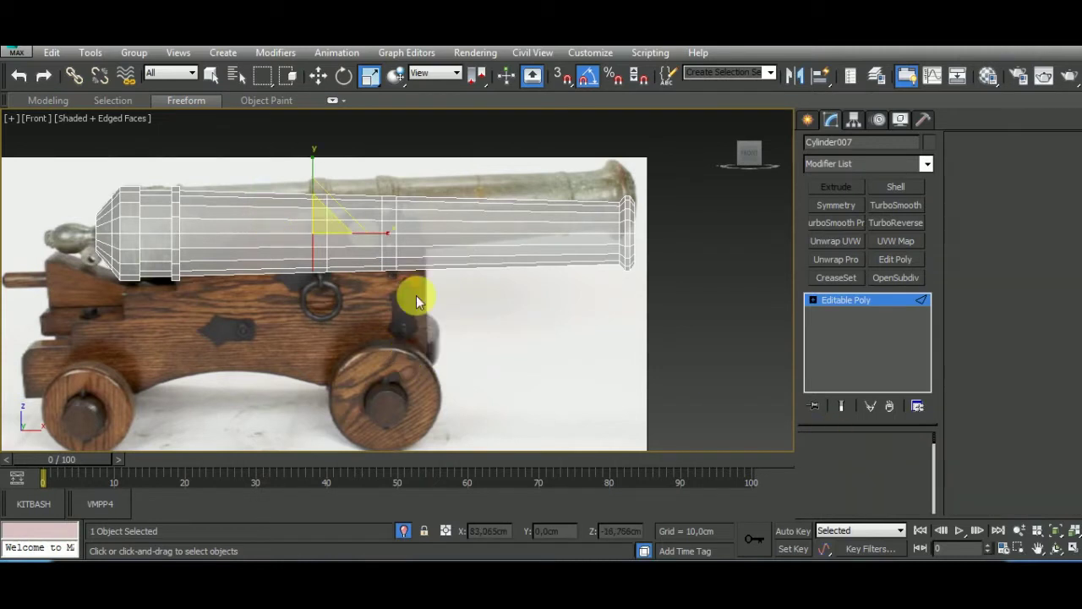
pyautogui.click(326, 240)
pyautogui.keyDown('shift'); pyautogui.click(399, 240); pyautogui.keyUp('shift')
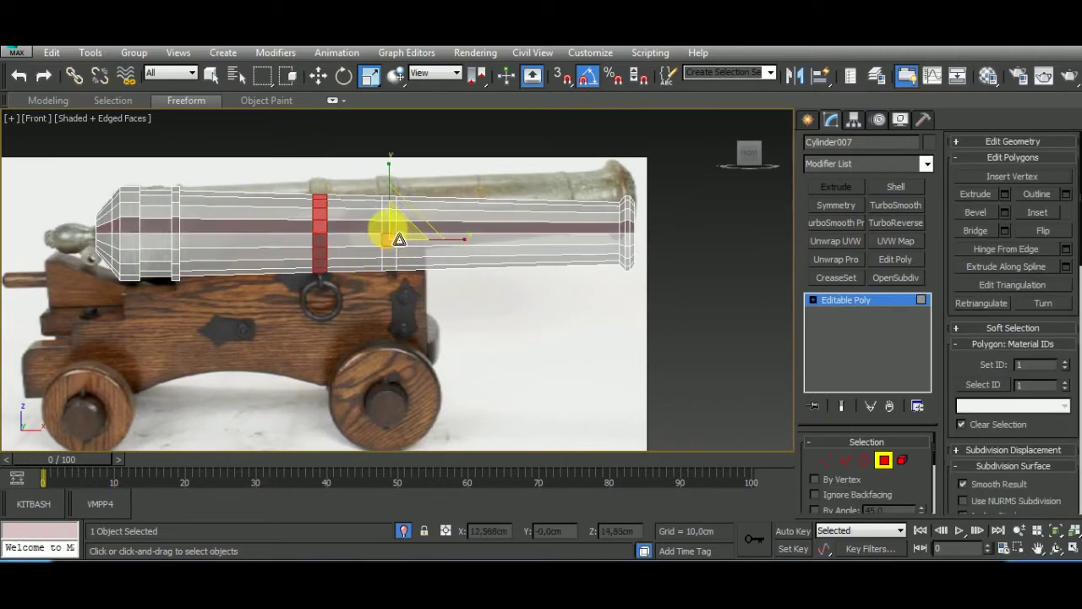
pyautogui.click(406, 250)
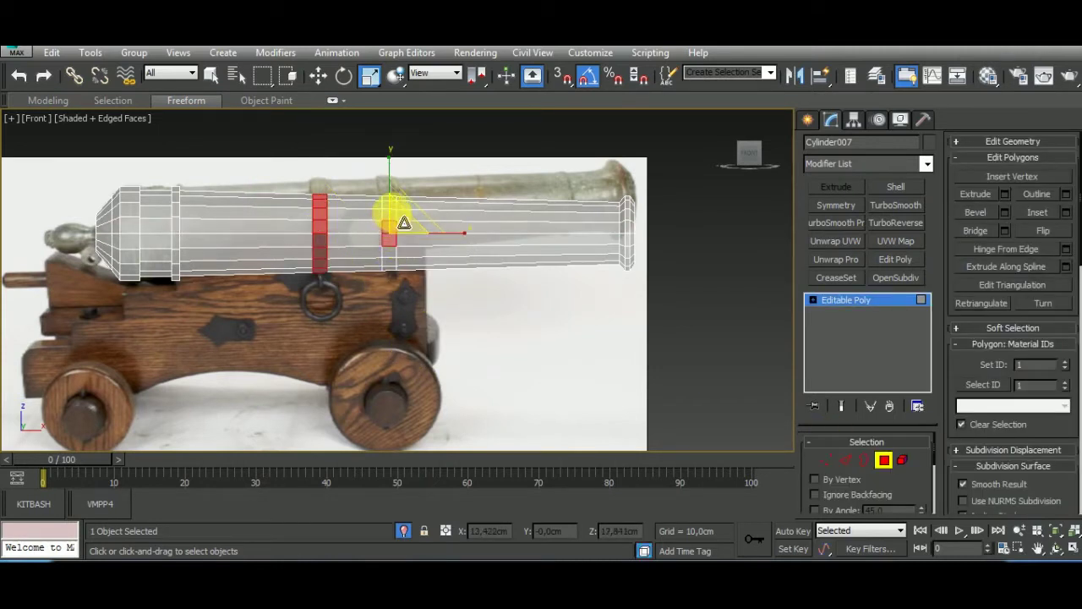
pyautogui.keyDown('shift'); pyautogui.click(404, 222); pyautogui.keyUp('shift')
pyautogui.keyDown('alt'); pyautogui.moveTo(424, 264); pyautogui.dragTo(395, 260, button='middle'); pyautogui.keyUp('alt')
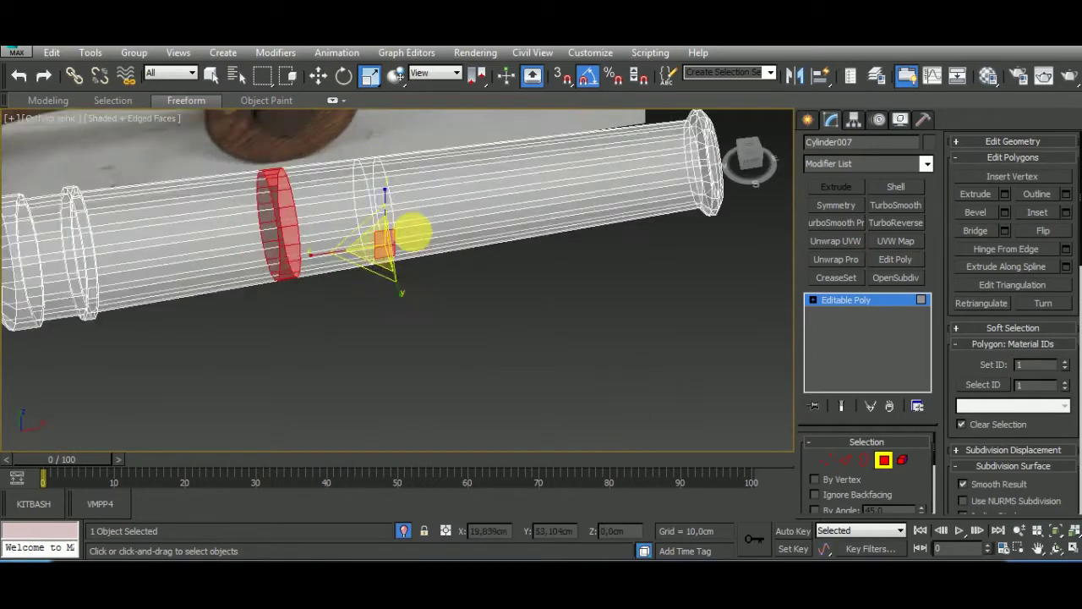
pyautogui.press('f')
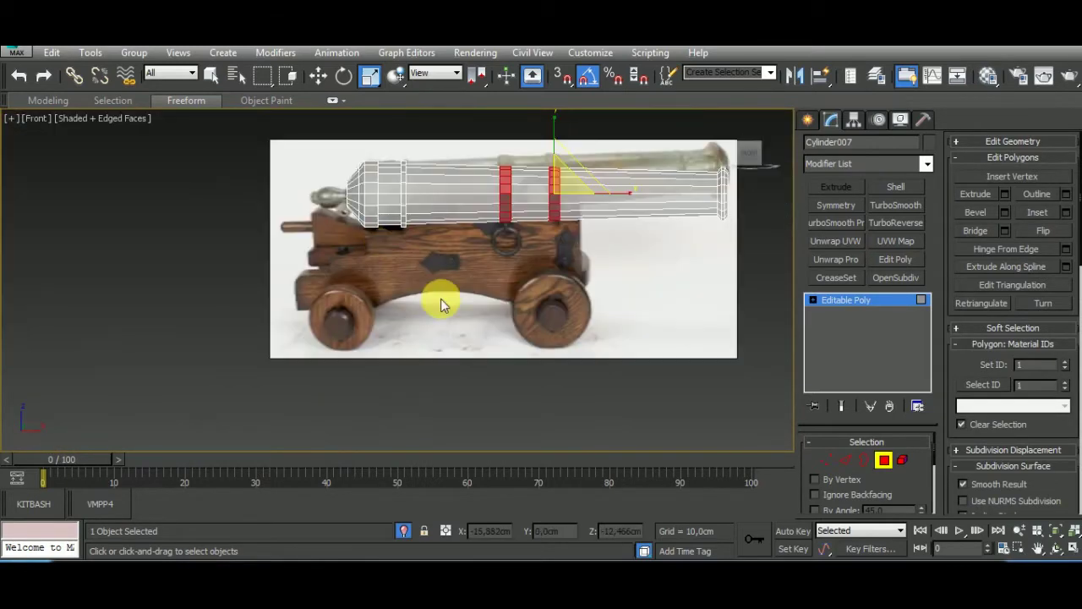
# Bevel the ring bands outward from reset values to a thin height of about 0.64cm.
pyautogui.hotkey('shift', 'ctrl', 'b')
pyautogui.click(416, 290)
pyautogui.click(422, 316)
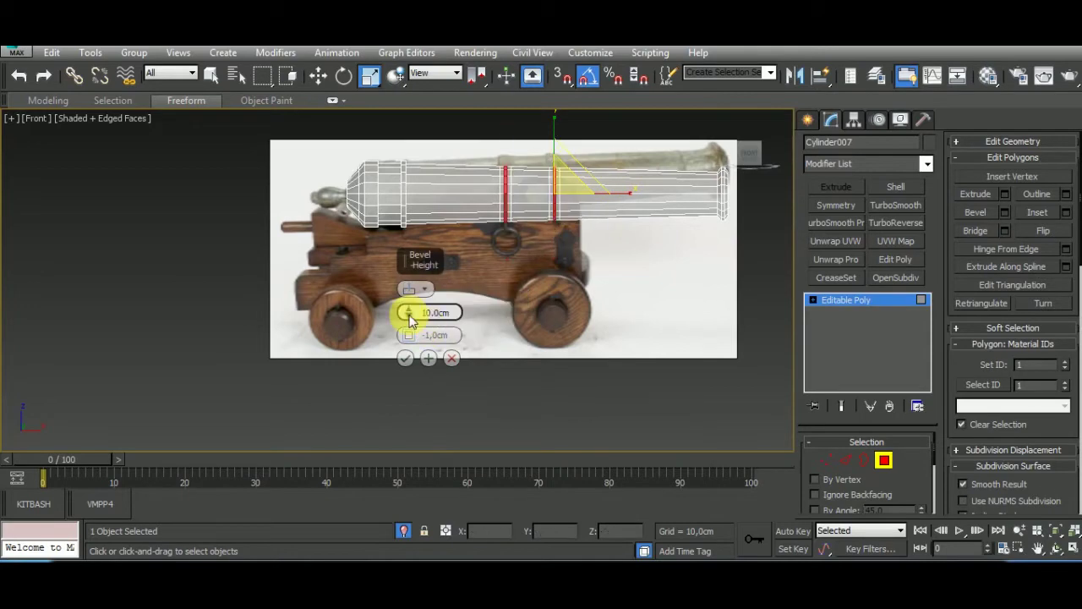
pyautogui.rightClick(410, 316)
pyautogui.keyDown('alt'); pyautogui.moveTo(626, 355); pyautogui.dragTo(483, 193, button='middle'); pyautogui.keyUp('alt')
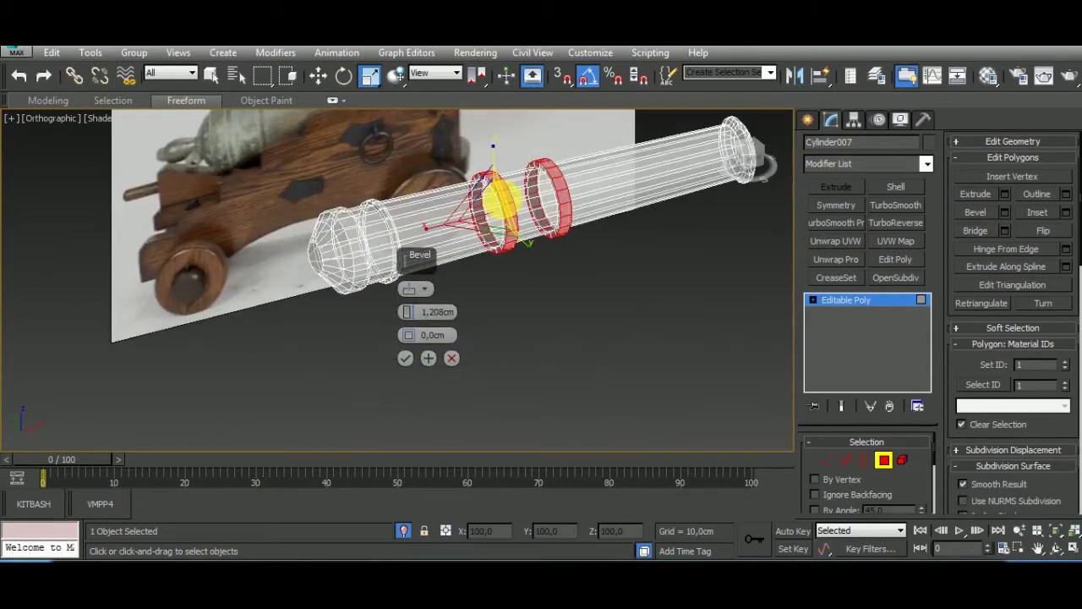
pyautogui.scroll(5, 466, 181)
pyautogui.scroll(1, 479, 186)
pyautogui.scroll(1, 448, 266)
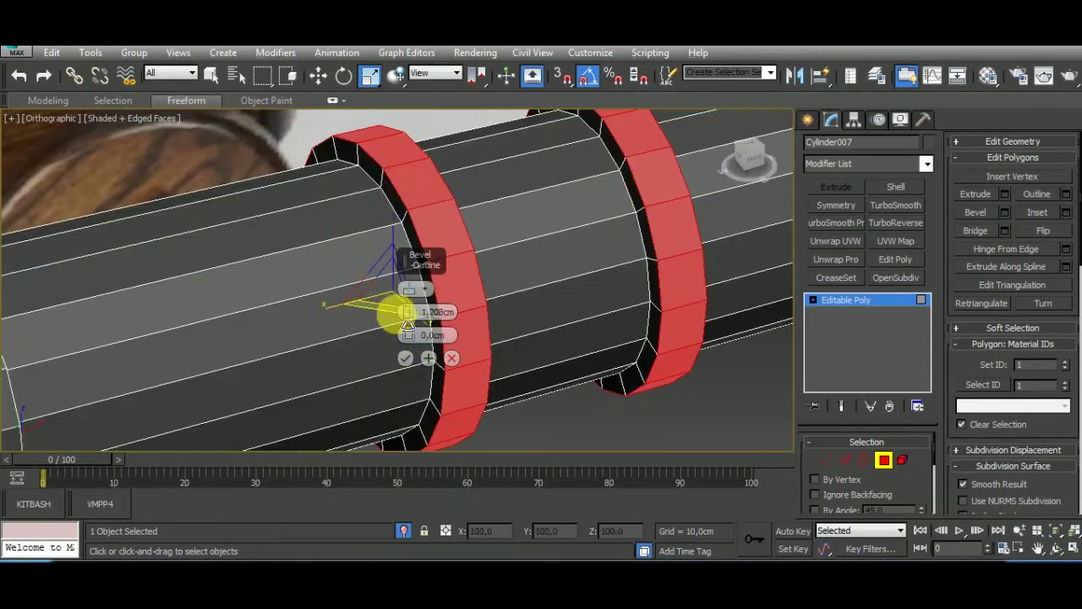
pyautogui.moveTo(409, 312); pyautogui.dragTo(411, 331)
pyautogui.scroll(-2, 479, 267)
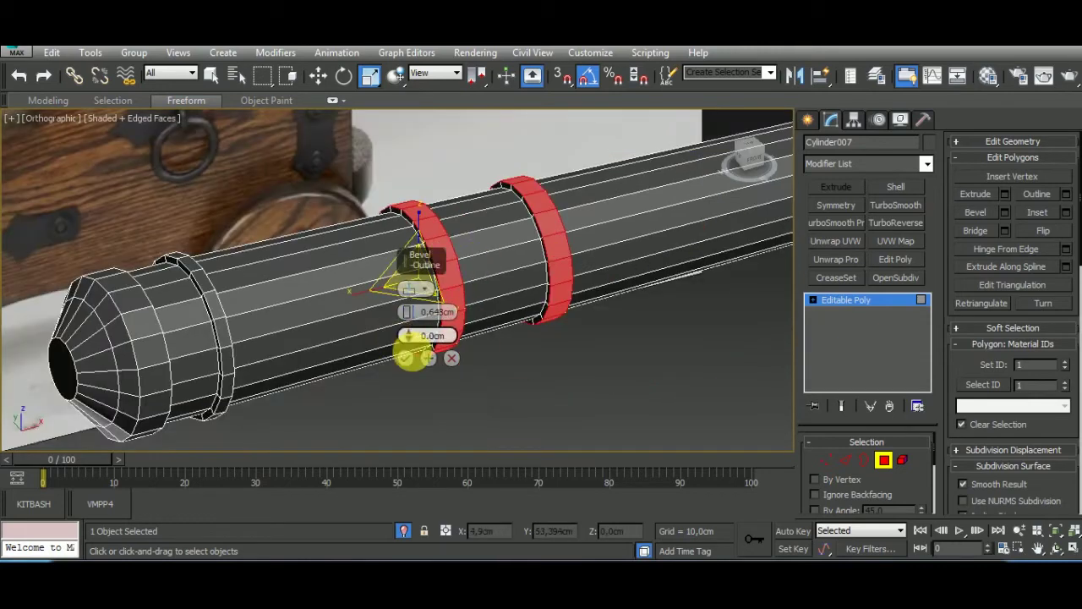
pyautogui.click(405, 358)
# Rotate the view to inspect the whole cannon with its two raised rings.
pyautogui.keyDown('alt'); pyautogui.moveTo(411, 356); pyautogui.dragTo(305, 264, button='middle'); pyautogui.keyUp('alt')
pyautogui.scroll(4, 360, 210)
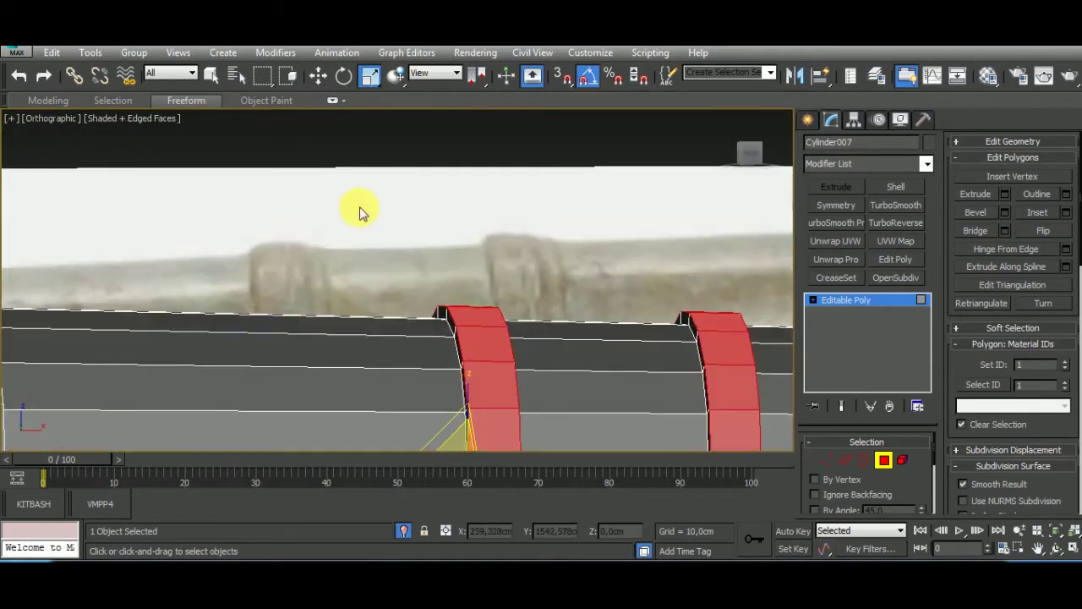
pyautogui.scroll(-3, 378, 204)
pyautogui.scroll(-4, 378, 204)
pyautogui.moveTo(386, 230)
pyautogui.keyDown('alt'); pyautogui.mouseDown(button='middle')
pyautogui.moveTo(483, 375)
pyautogui.moveTo(579, 307)
pyautogui.mouseUp(button='middle'); pyautogui.keyUp('alt')
pyautogui.click(845, 460)
# Add an edge loop near the muzzle and chamfer it to about 0.7cm.
pyautogui.click(493, 261)
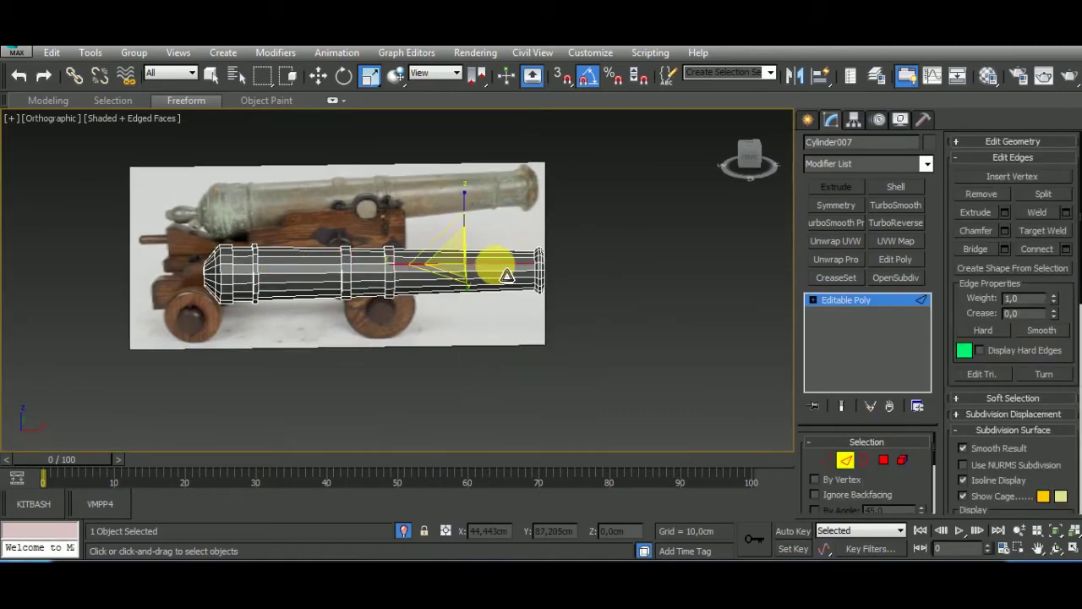
pyautogui.hotkey('ctrl', 'shift', 'e')
pyautogui.press('f')
pyautogui.scroll(3, 551, 180)
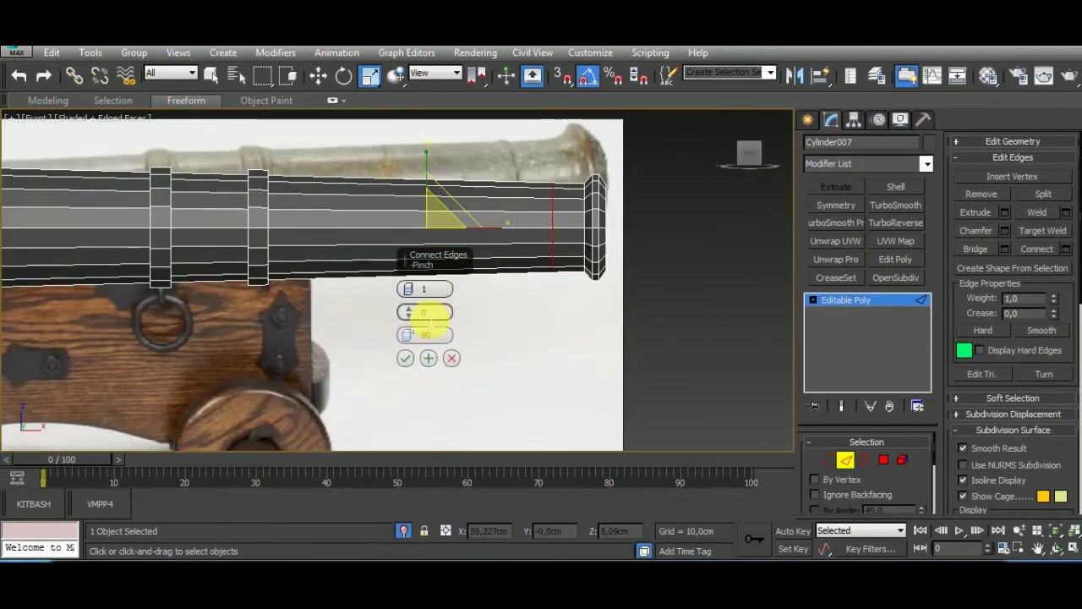
pyautogui.click(407, 359)
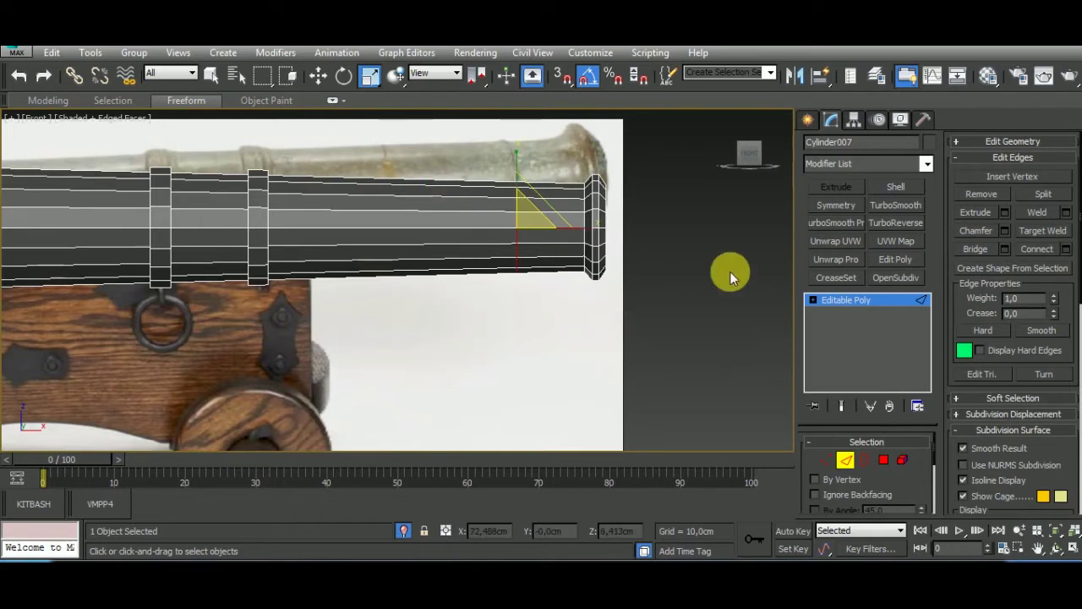
pyautogui.click(970, 233)
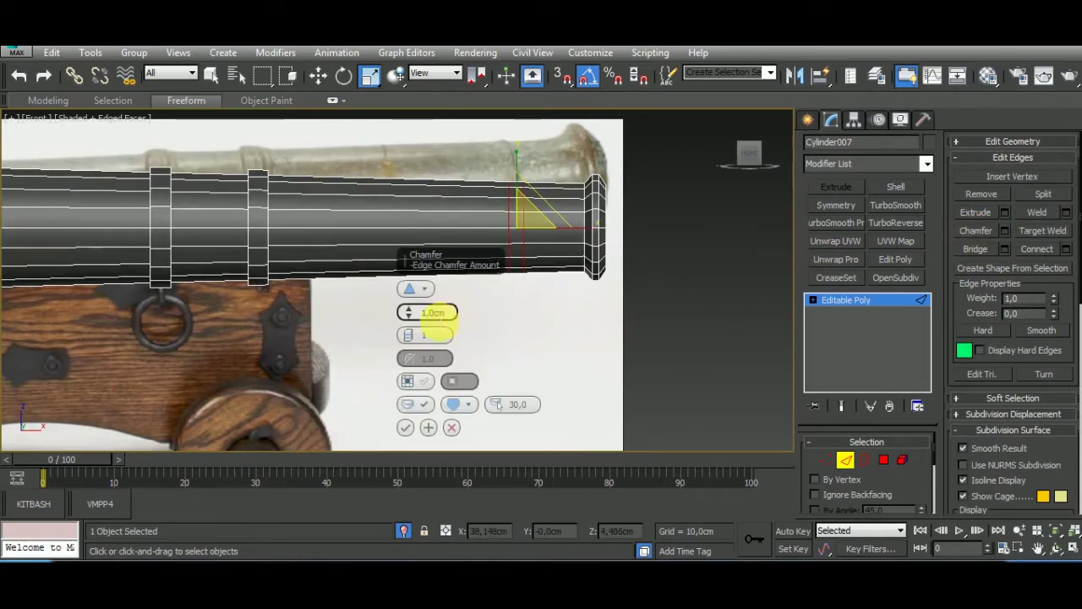
pyautogui.moveTo(409, 312); pyautogui.dragTo(410, 324)
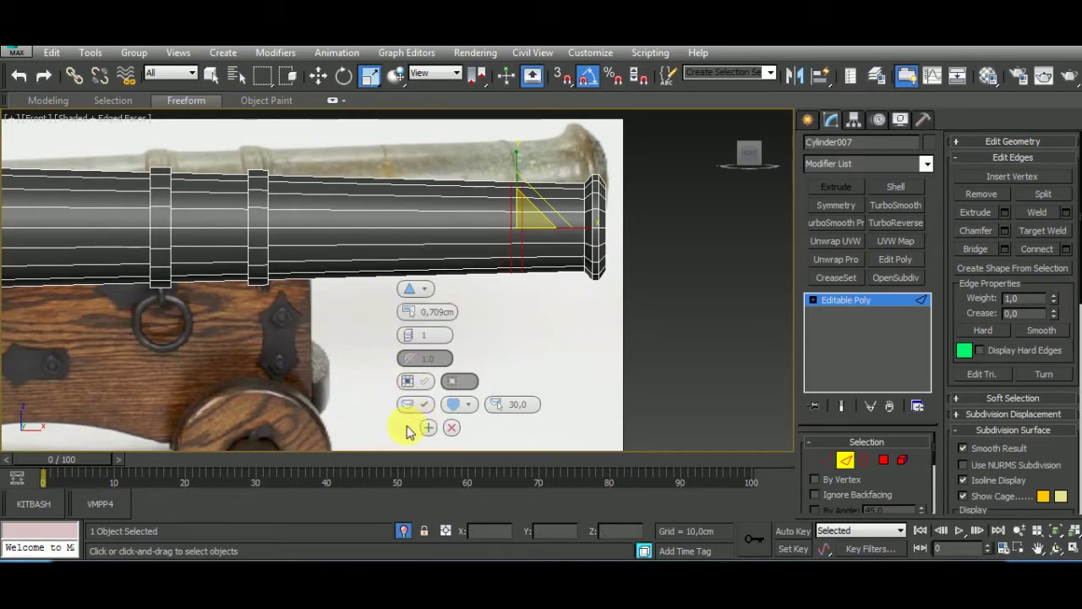
pyautogui.click(405, 427)
# Bevel the narrow chamfer polygons with about 0.4cm height and a negative outline.
pyautogui.keyDown('ctrl'); pyautogui.click(884, 459); pyautogui.keyUp('ctrl')
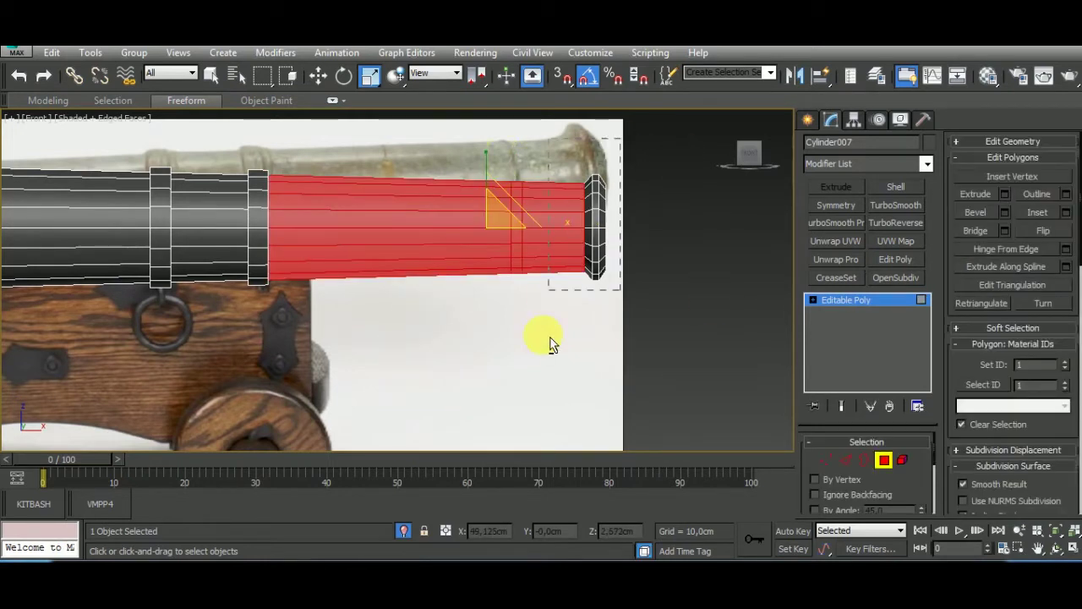
pyautogui.hotkey('ctrl', 'pagedown')
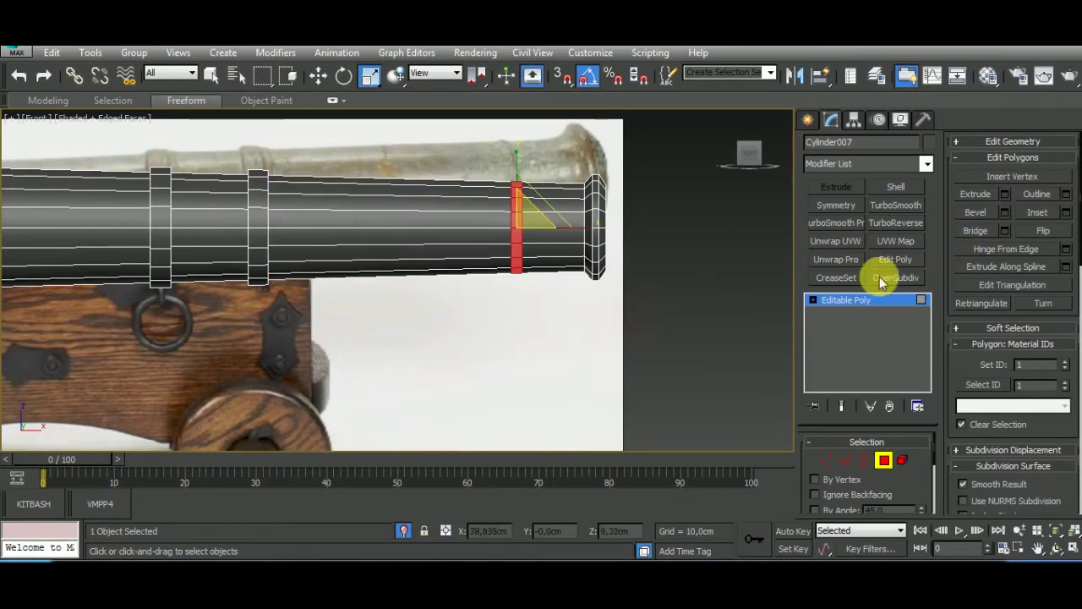
pyautogui.hotkey('ctrl', 'shift', 'b')
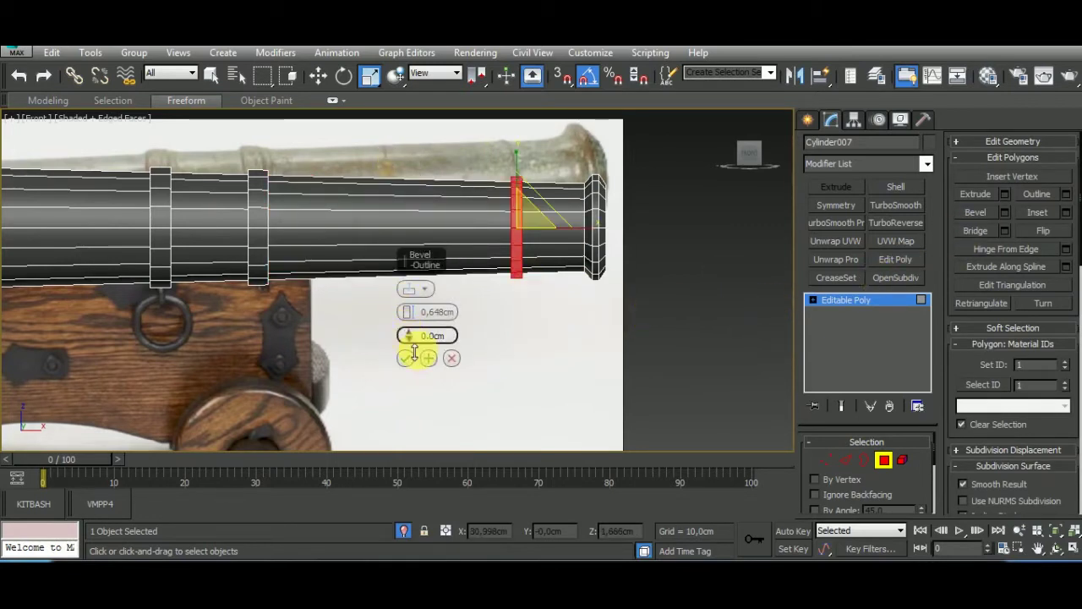
pyautogui.moveTo(413, 354); pyautogui.dragTo(415, 355)
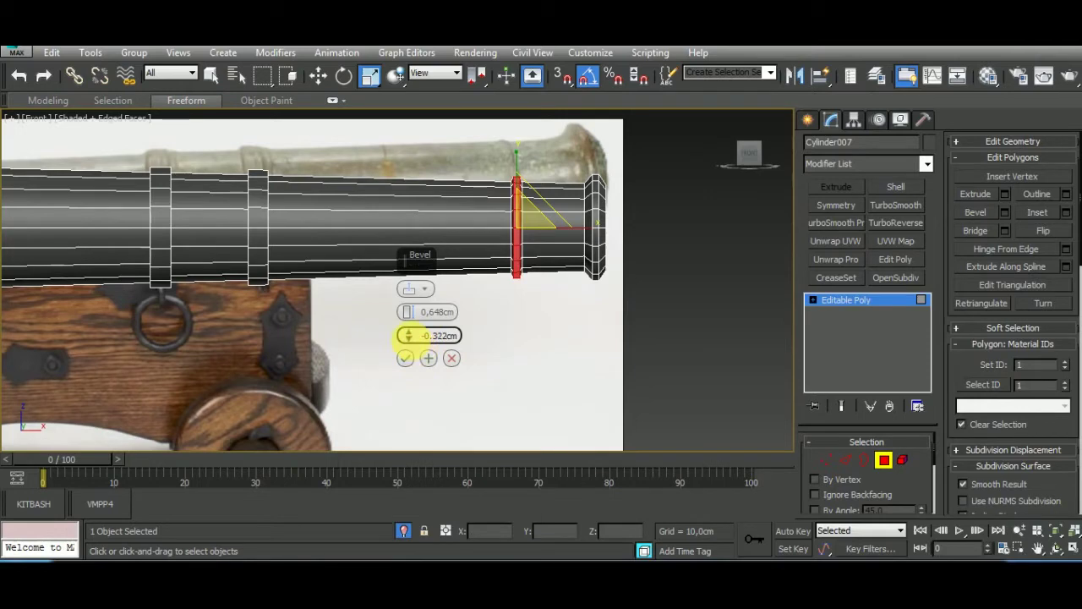
pyautogui.keyDown('alt'); pyautogui.moveTo(527, 292); pyautogui.dragTo(556, 290, button='middle'); pyautogui.keyUp('alt')
pyautogui.scroll(5, 556, 290)
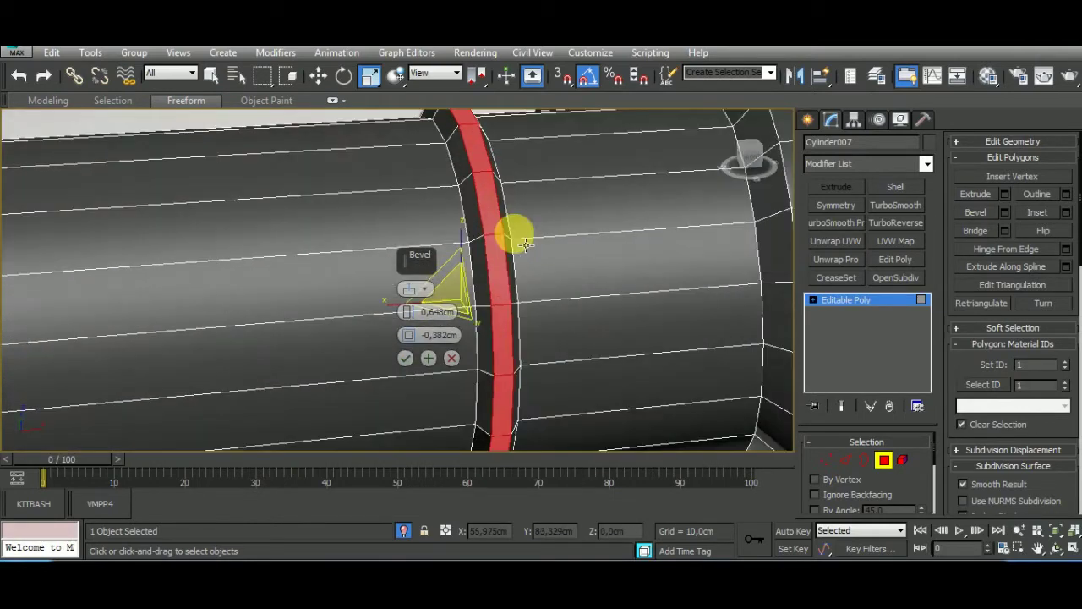
pyautogui.moveTo(410, 338); pyautogui.dragTo(410, 335)
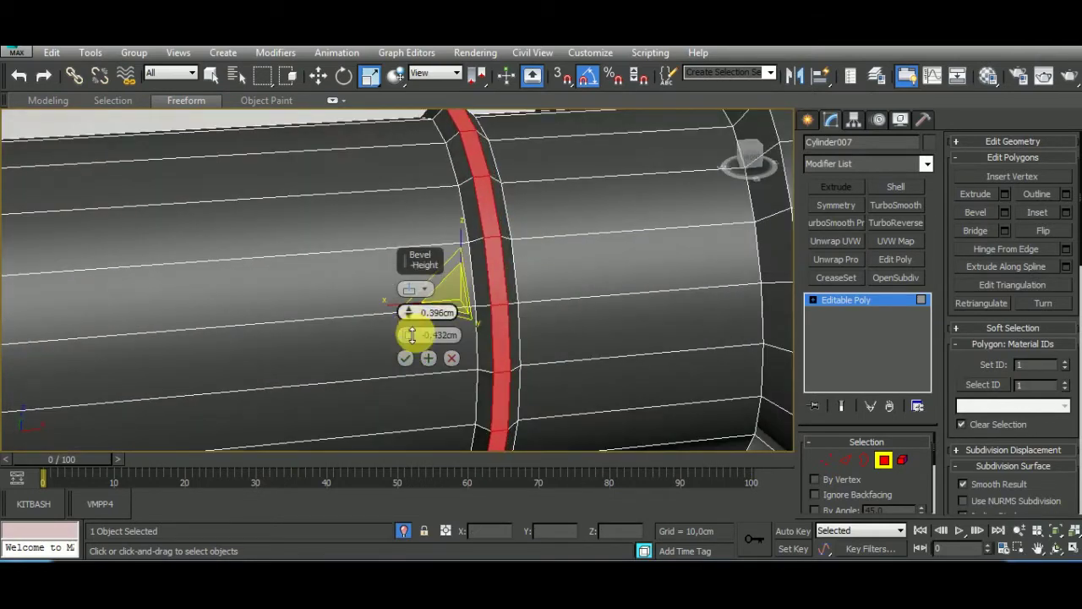
pyautogui.click(405, 358)
# Return to object level and orbit to view the barrel's end cap.
pyautogui.scroll(-5, 603, 259)
pyautogui.scroll(-6, 603, 258)
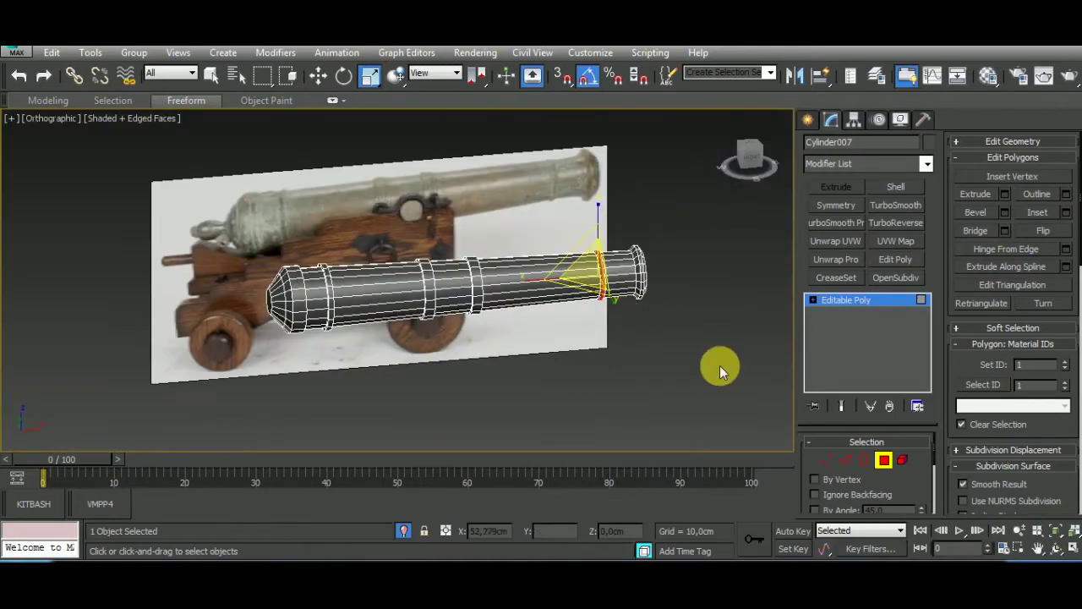
pyautogui.click(884, 460)
pyautogui.scroll(2, 320, 245)
pyautogui.scroll(-5, 500, 318)
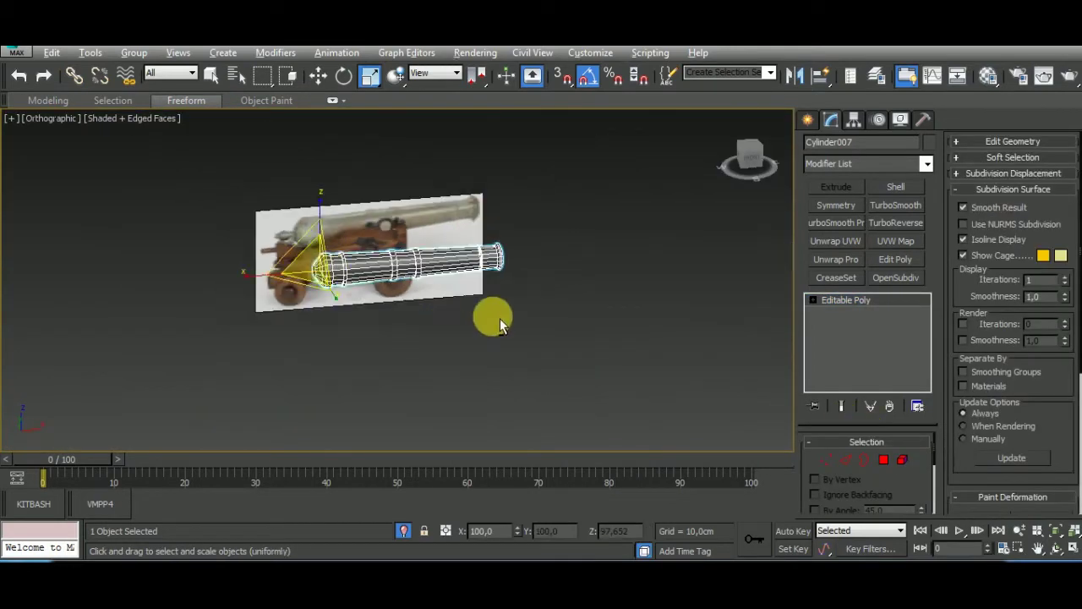
pyautogui.keyDown('alt'); pyautogui.moveTo(500, 318); pyautogui.dragTo(541, 315, button='middle'); pyautogui.keyUp('alt')
# Draw a small Standard Primitives cylinder with AutoGrid on the barrel's end cap and align it.
pyautogui.scroll(5, 567, 312)
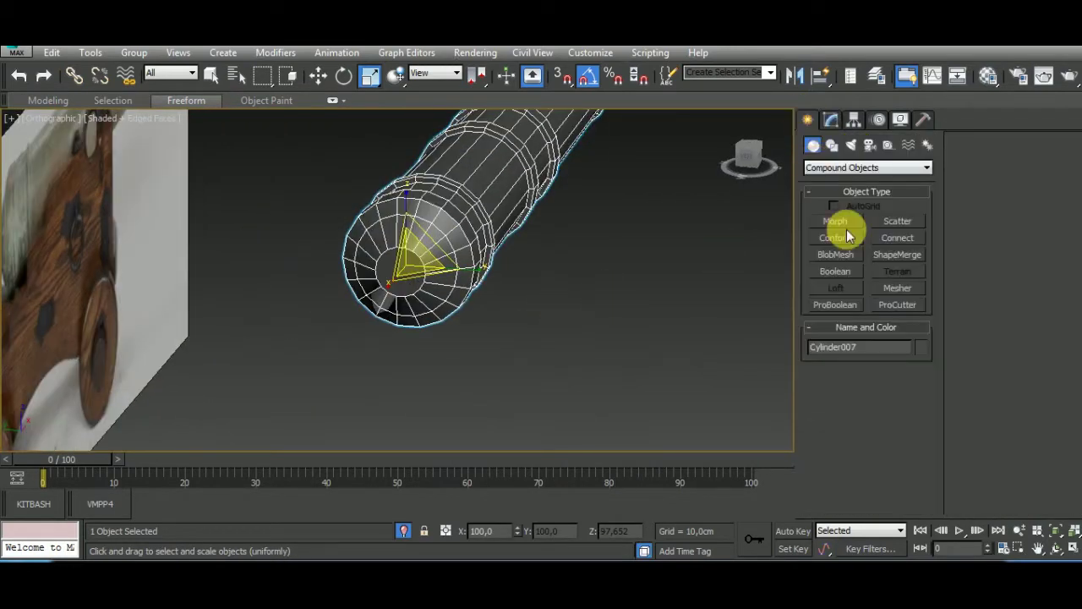
pyautogui.click(837, 168)
pyautogui.click(841, 177)
pyautogui.click(836, 254)
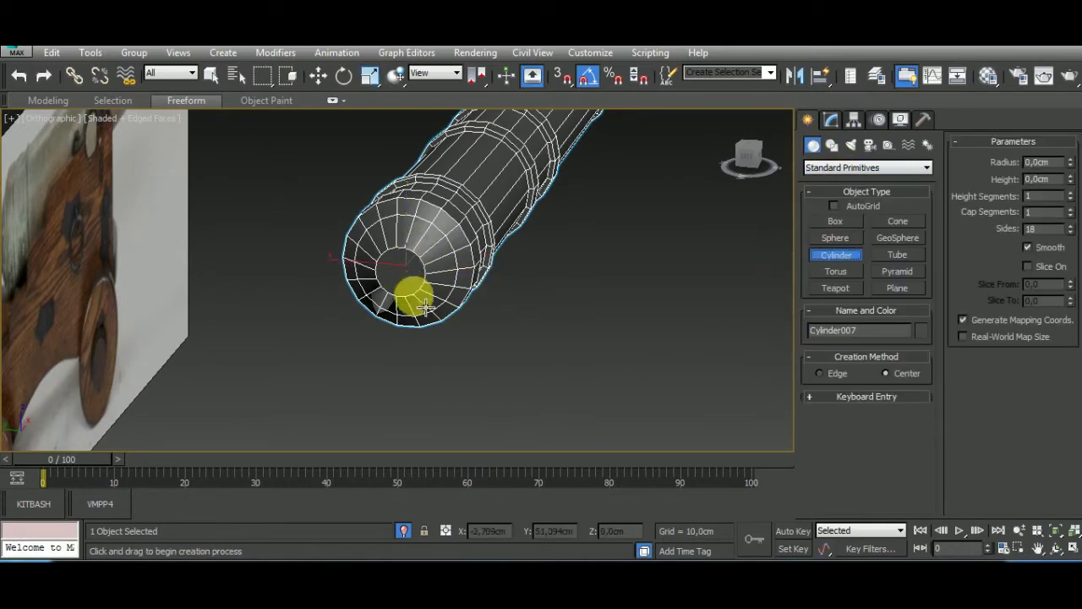
pyautogui.click(835, 206)
pyautogui.press('l')
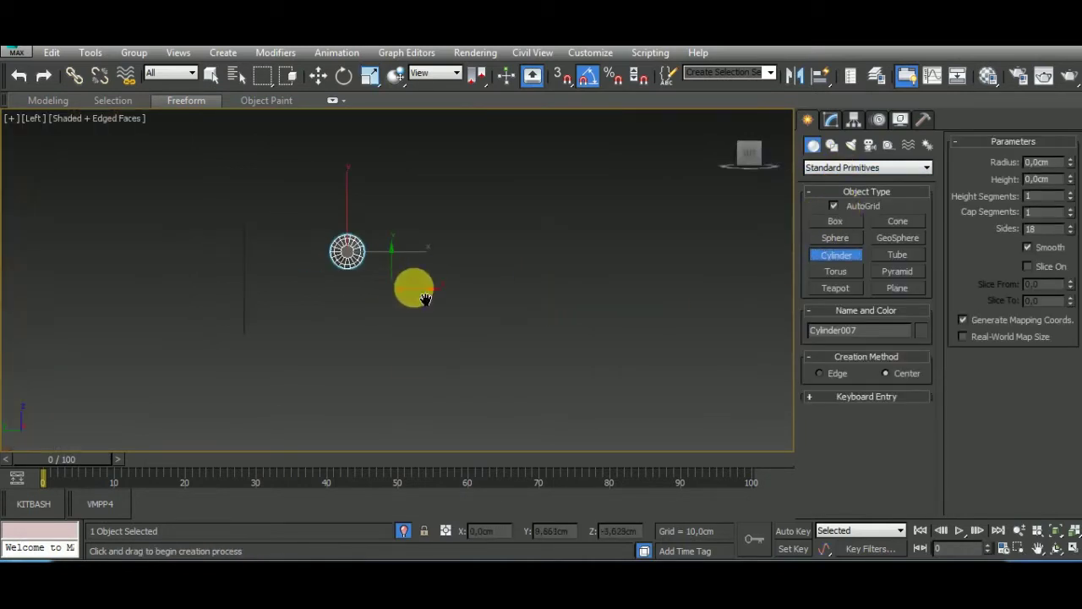
pyautogui.scroll(3, 350, 259)
pyautogui.scroll(3, 389, 288)
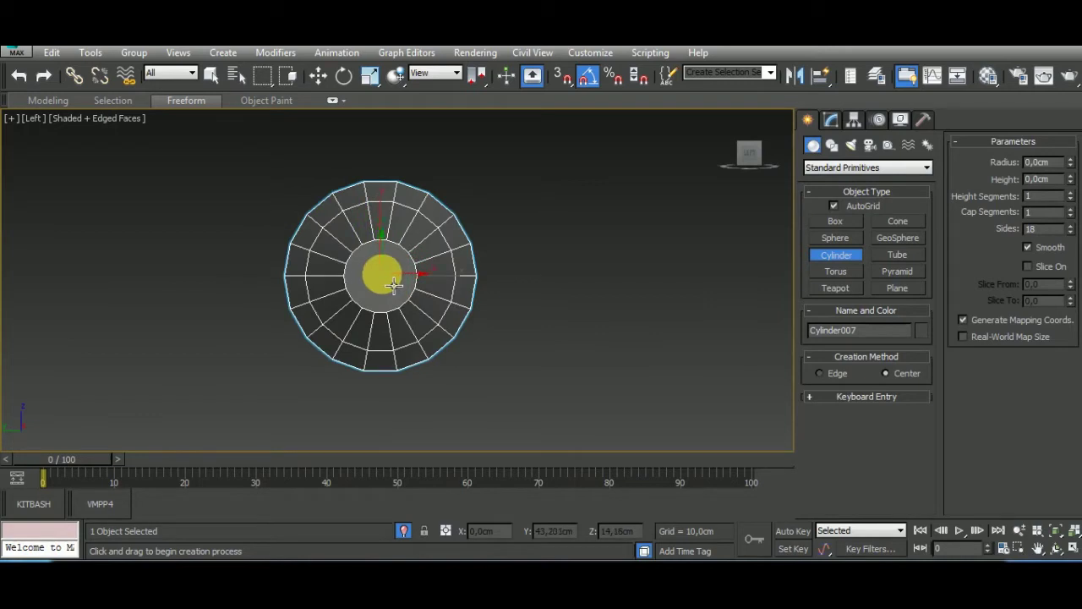
pyautogui.moveTo(392, 285); pyautogui.dragTo(407, 310)
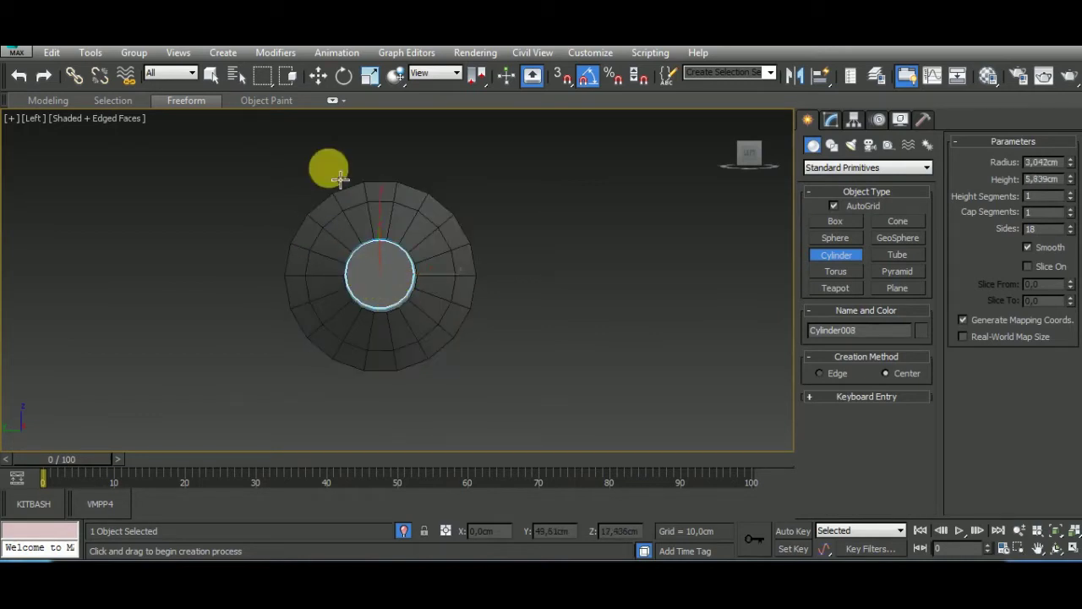
pyautogui.click(318, 76)
pyautogui.press('f')
pyautogui.scroll(4, 389, 218)
pyautogui.moveTo(399, 223); pyautogui.dragTo(414, 261)
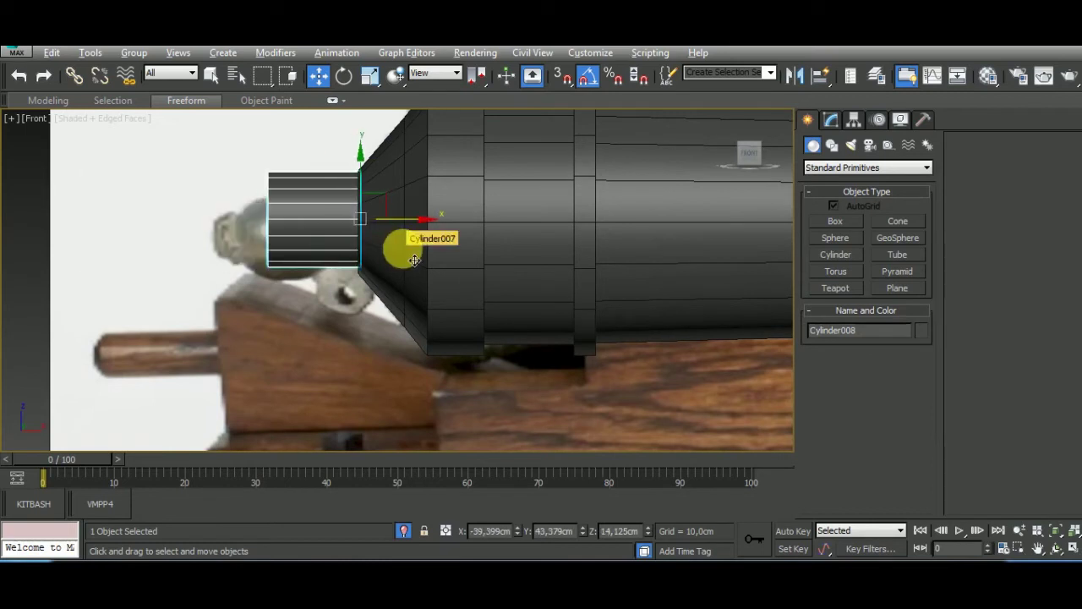
# Set Cylinder008 to radius 1.916cm and height 1.46cm, then convert it to Editable Poly.
pyautogui.click(831, 120)
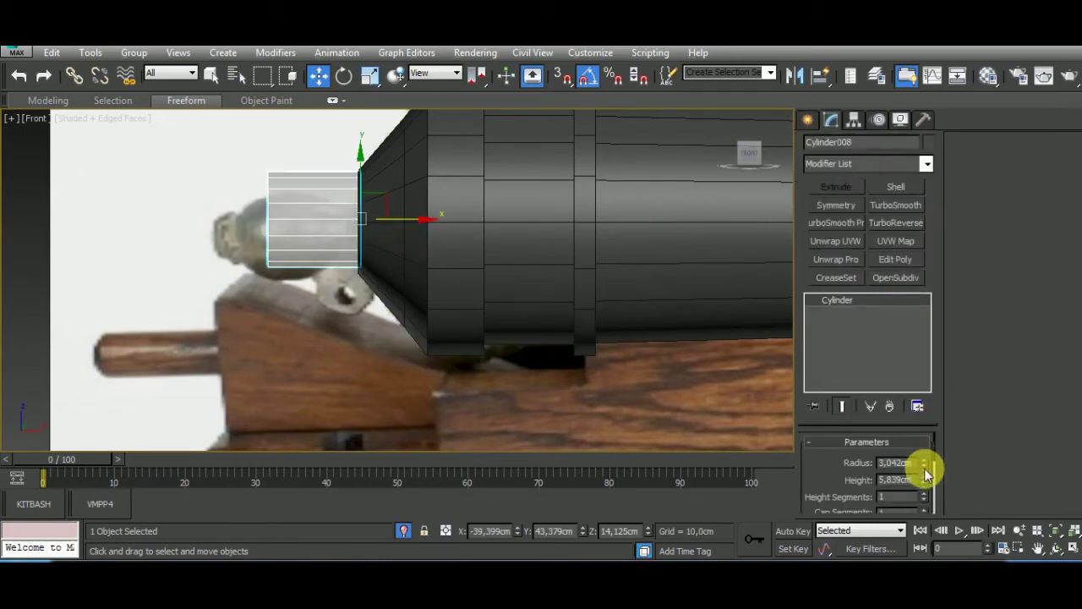
pyautogui.moveTo(926, 473)
pyautogui.mouseDown()
pyautogui.moveTo(922, 502)
pyautogui.moveTo(919, 491)
pyautogui.mouseUp()
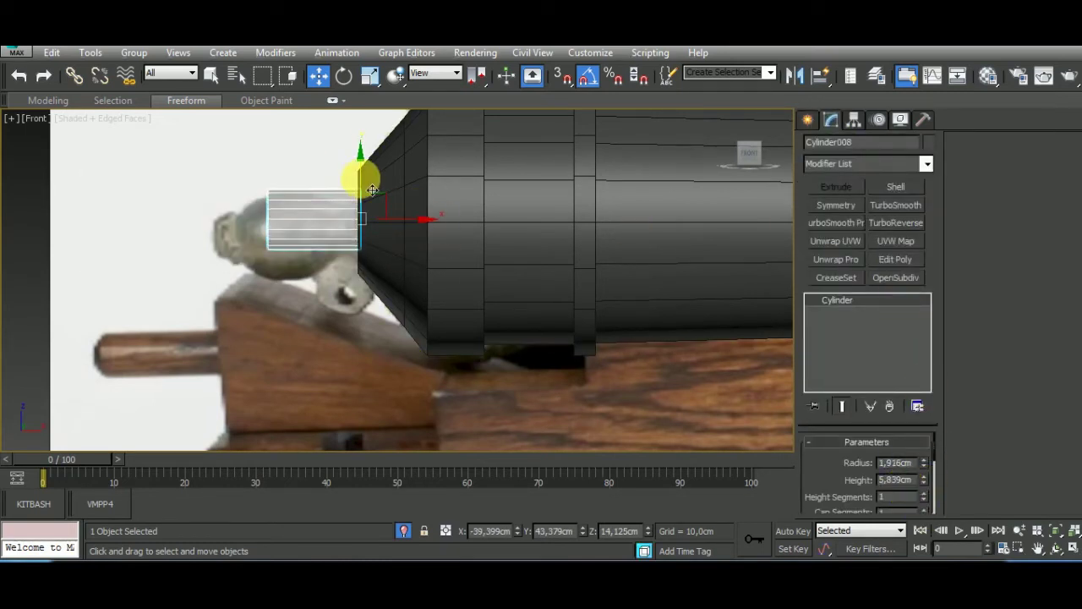
pyautogui.moveTo(924, 482); pyautogui.dragTo(920, 548)
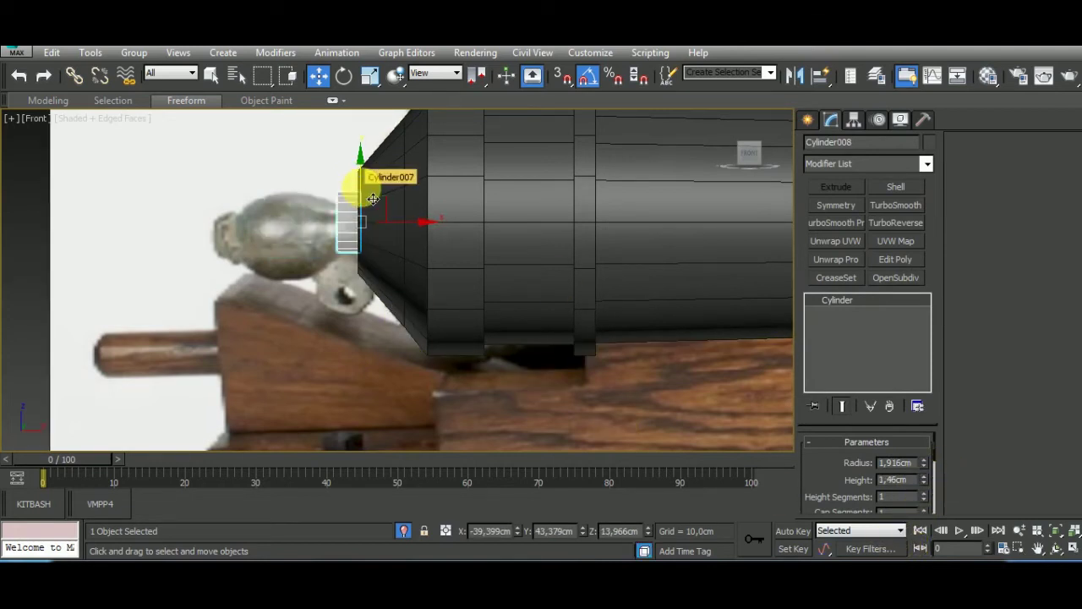
pyautogui.rightClick(865, 302)
pyautogui.click(856, 423)
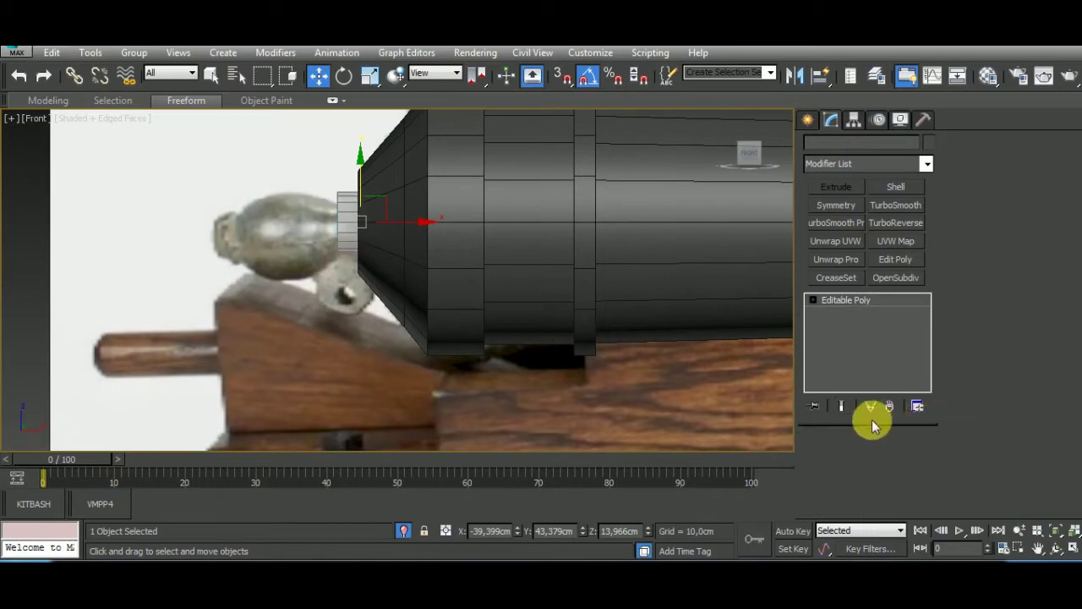
pyautogui.click(882, 461)
pyautogui.moveTo(284, 169); pyautogui.dragTo(343, 300)
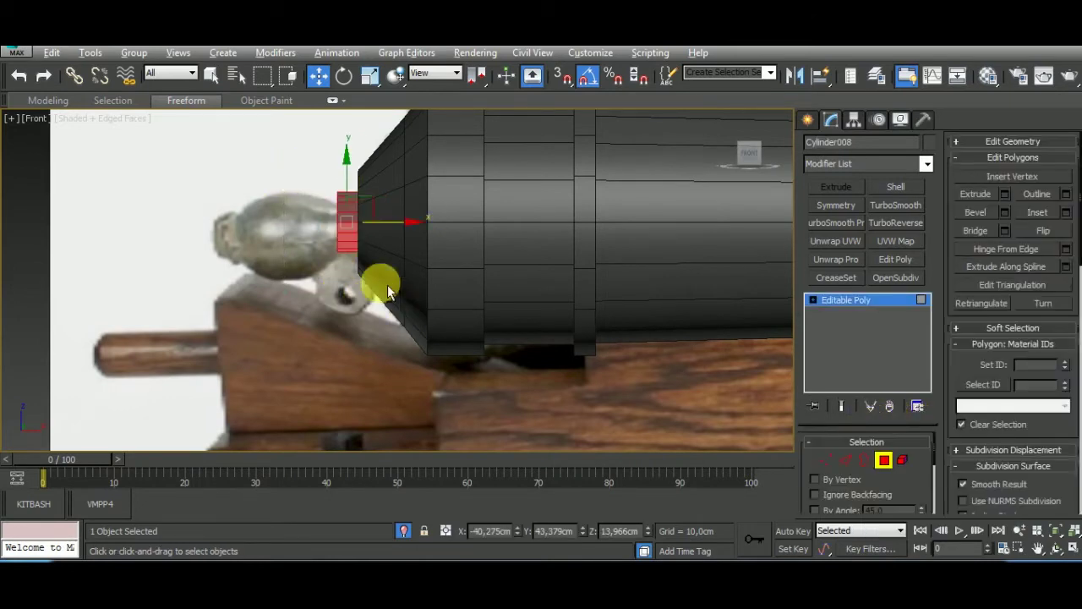
# In Border mode, Shift-drag the open rim left twice and scale the end ring to about 75%.
pyautogui.click(864, 460)
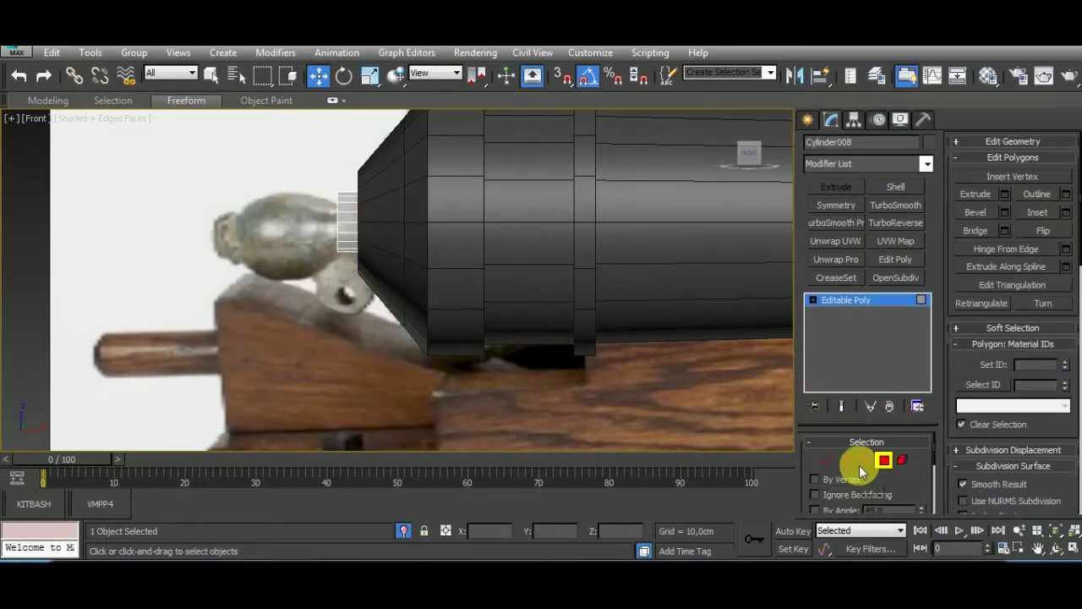
pyautogui.click(346, 243)
pyautogui.keyDown('shift'); pyautogui.moveTo(383, 235); pyautogui.dragTo(325, 219); pyautogui.keyUp('shift')
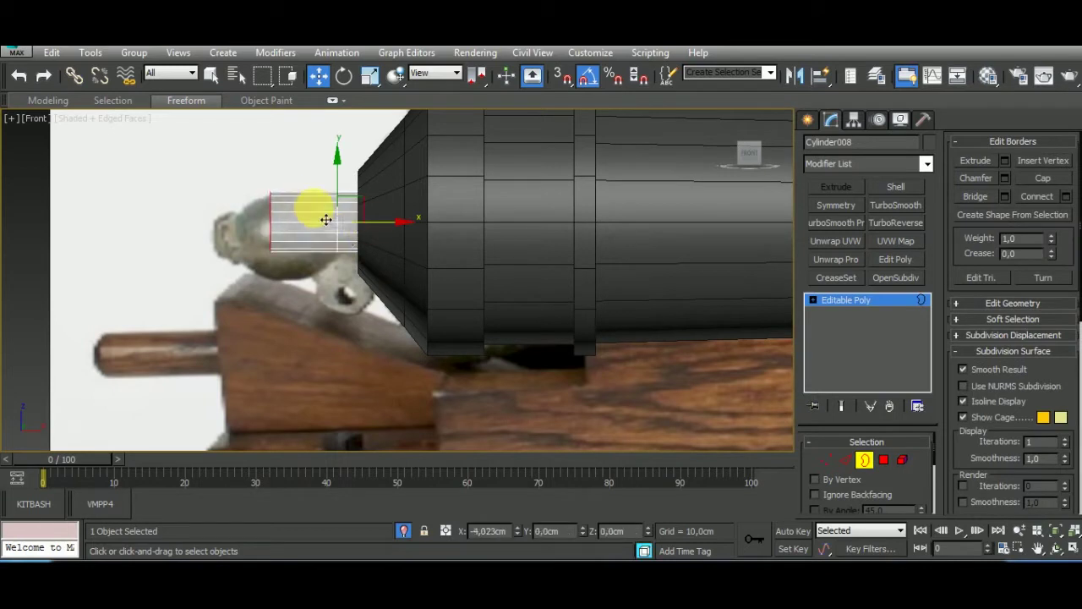
pyautogui.click(370, 74)
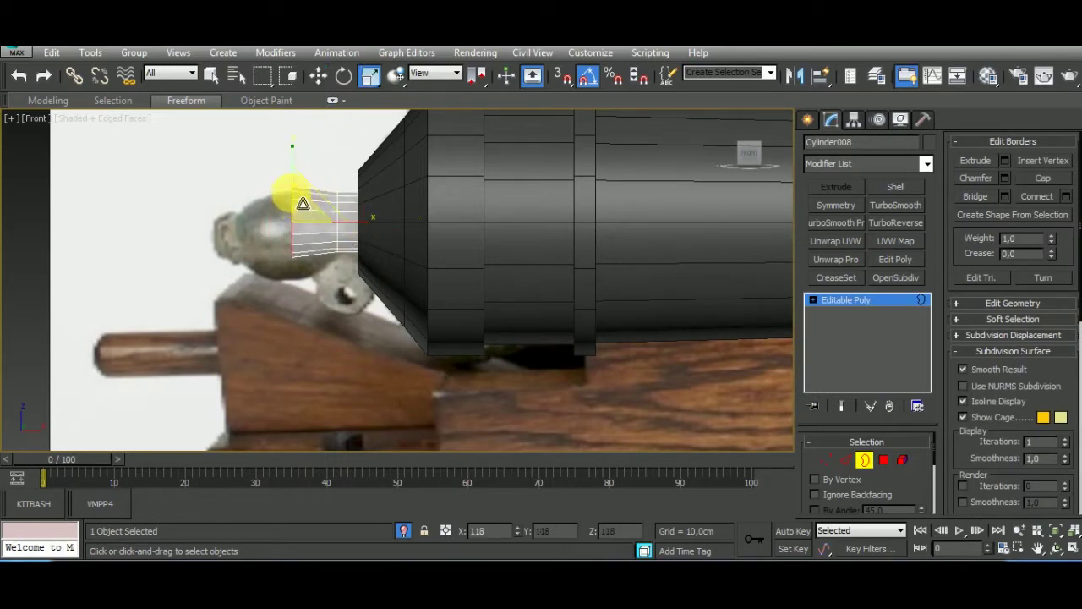
pyautogui.press('w')
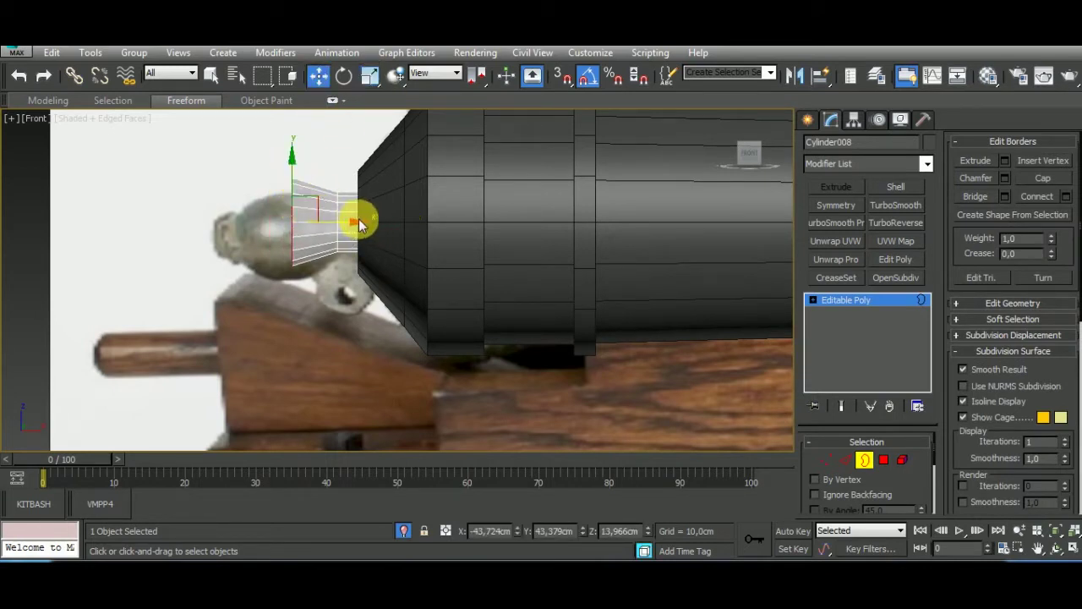
pyautogui.keyDown('shift'); pyautogui.moveTo(359, 224); pyautogui.dragTo(312, 226); pyautogui.keyUp('shift')
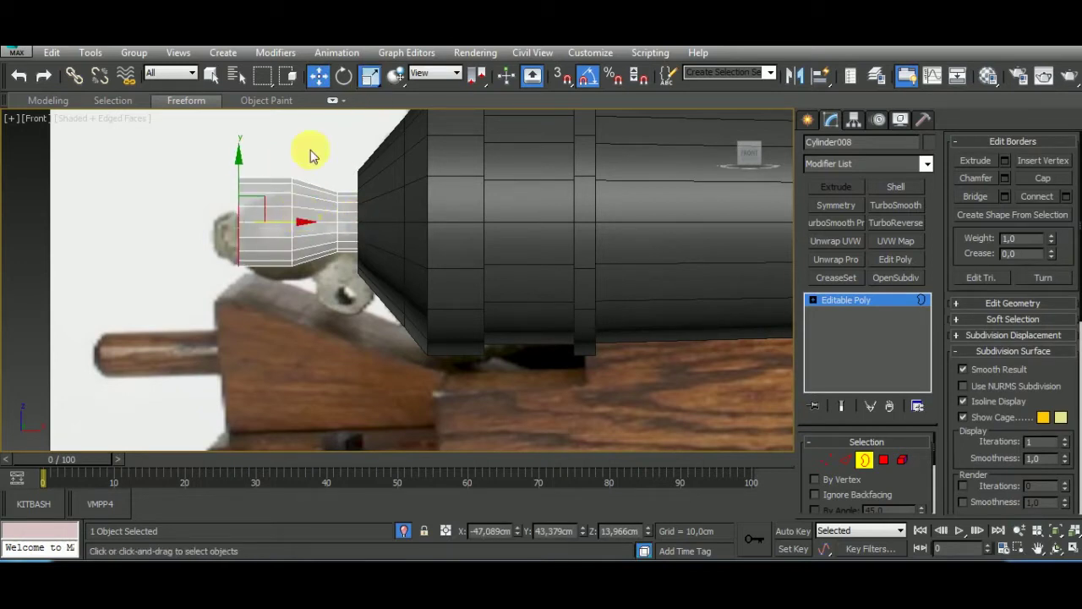
pyautogui.press('r')
pyautogui.moveTo(241, 217)
pyautogui.mouseDown()
pyautogui.moveTo(265, 247)
pyautogui.moveTo(272, 306)
pyautogui.mouseUp()
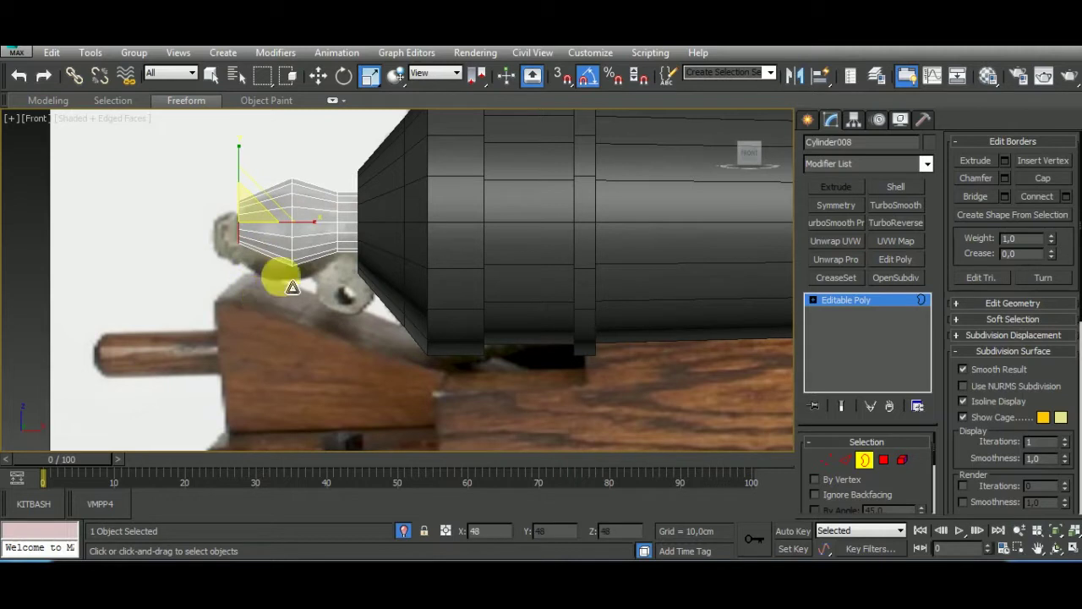
pyautogui.click(318, 76)
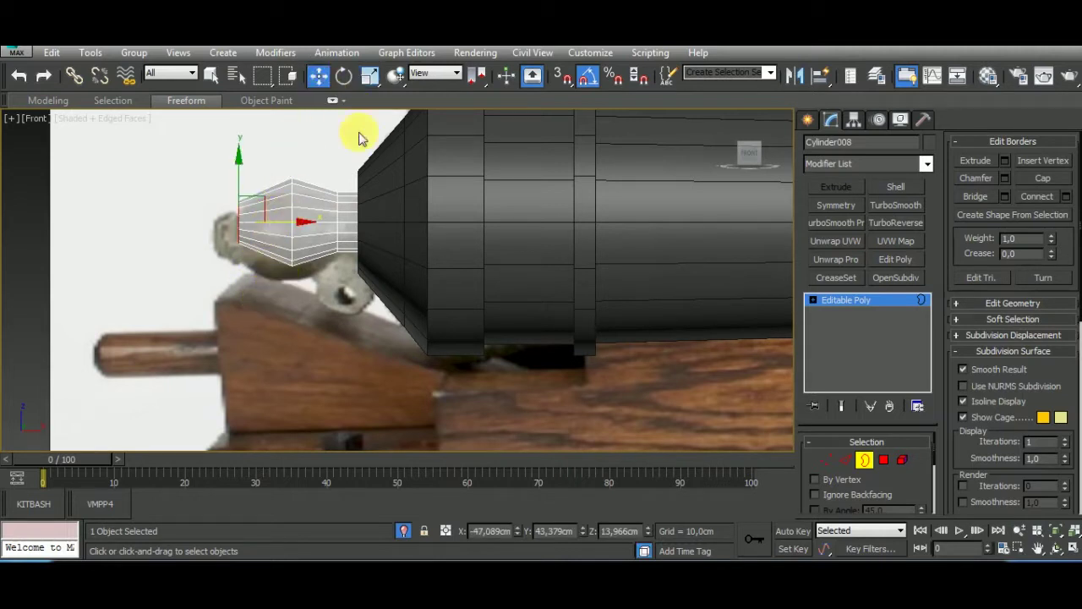
pyautogui.click(369, 76)
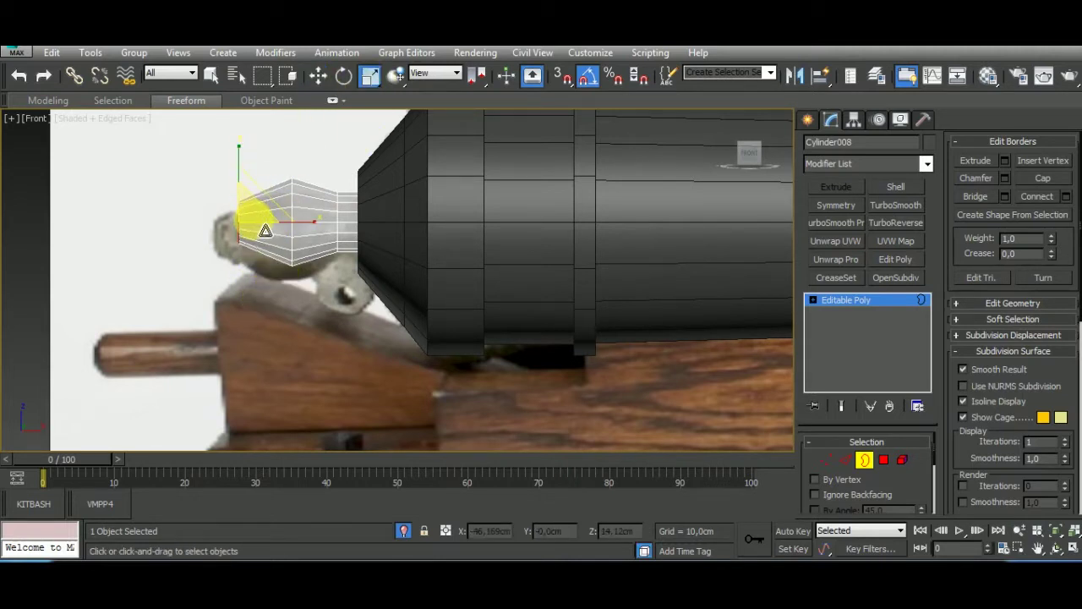
# Extend the border with further short rings to the left, undoing a stray scale.
pyautogui.keyDown('alt'); pyautogui.moveTo(261, 226); pyautogui.dragTo(254, 233, button='middle'); pyautogui.keyUp('alt')
pyautogui.scroll(5, 169, 216)
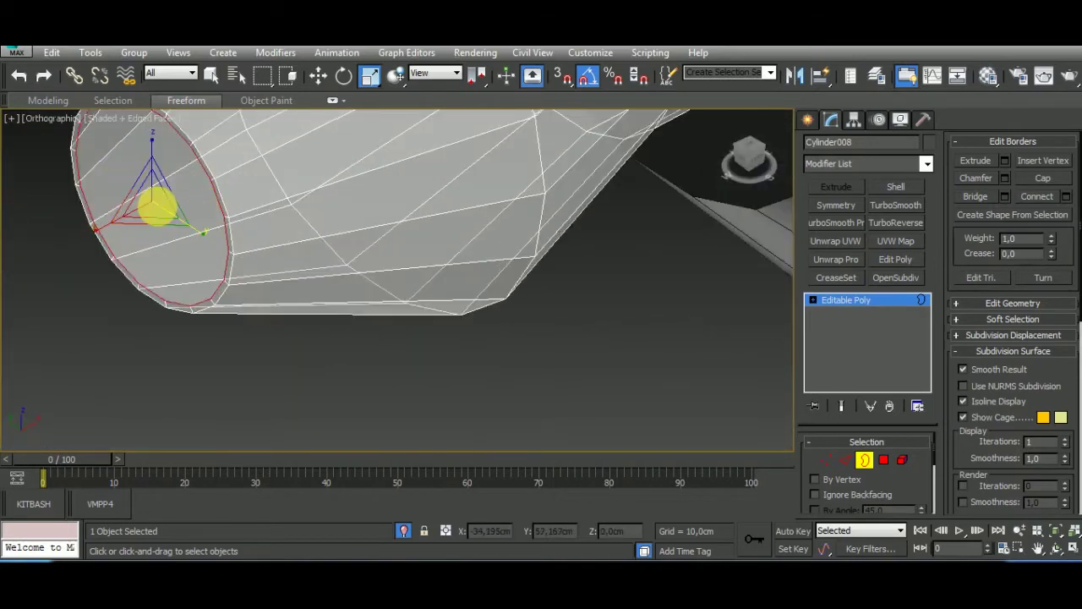
pyautogui.press('f')
pyautogui.scroll(5, 295, 201)
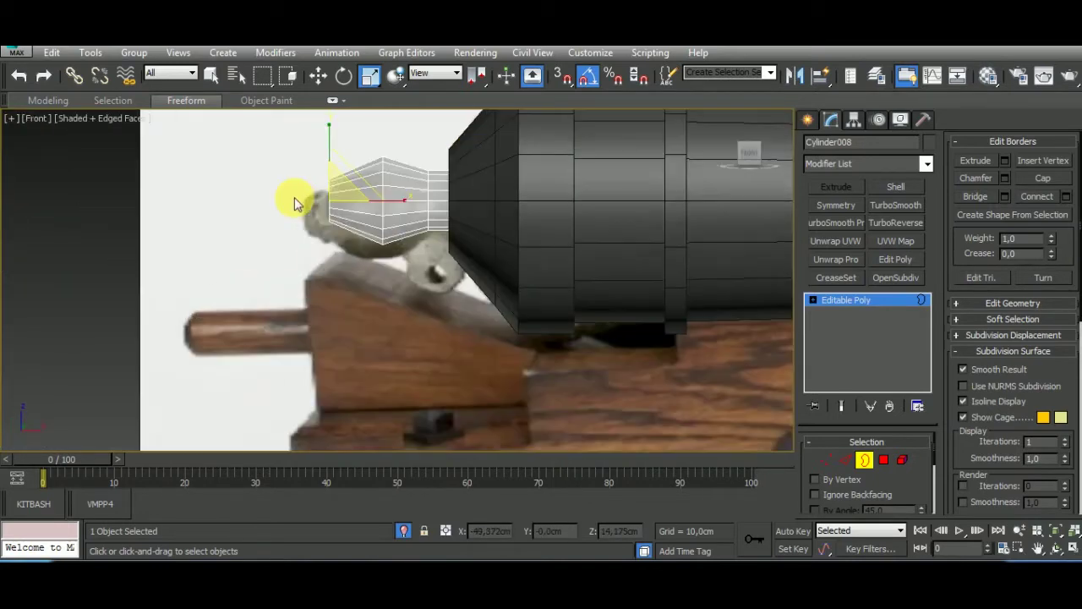
pyautogui.press('w')
pyautogui.scroll(3, 342, 214)
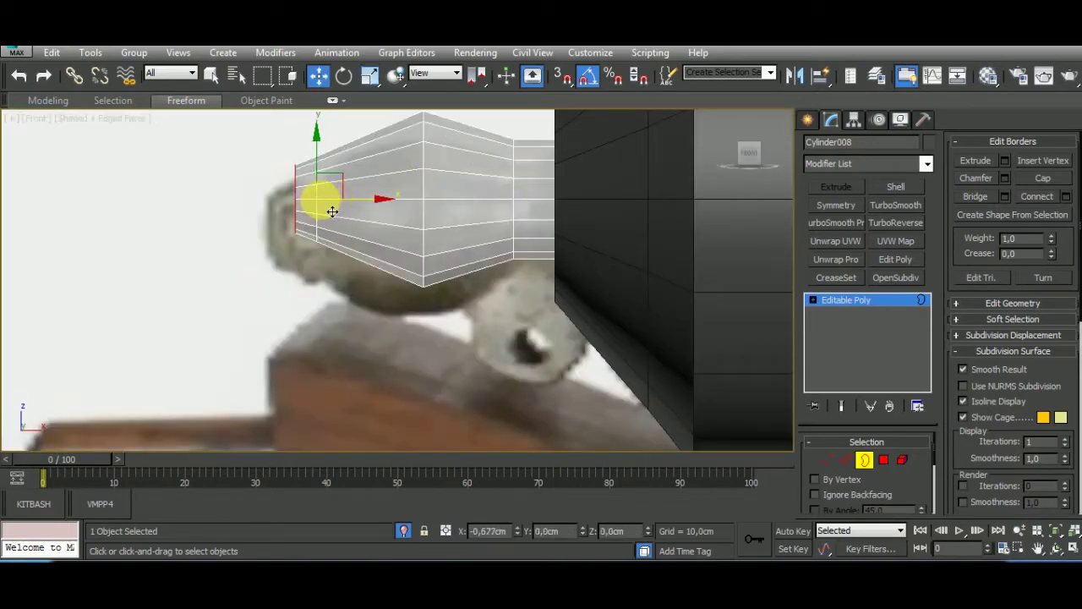
pyautogui.keyDown('shift'); pyautogui.moveTo(332, 211); pyautogui.dragTo(344, 214); pyautogui.keyUp('shift')
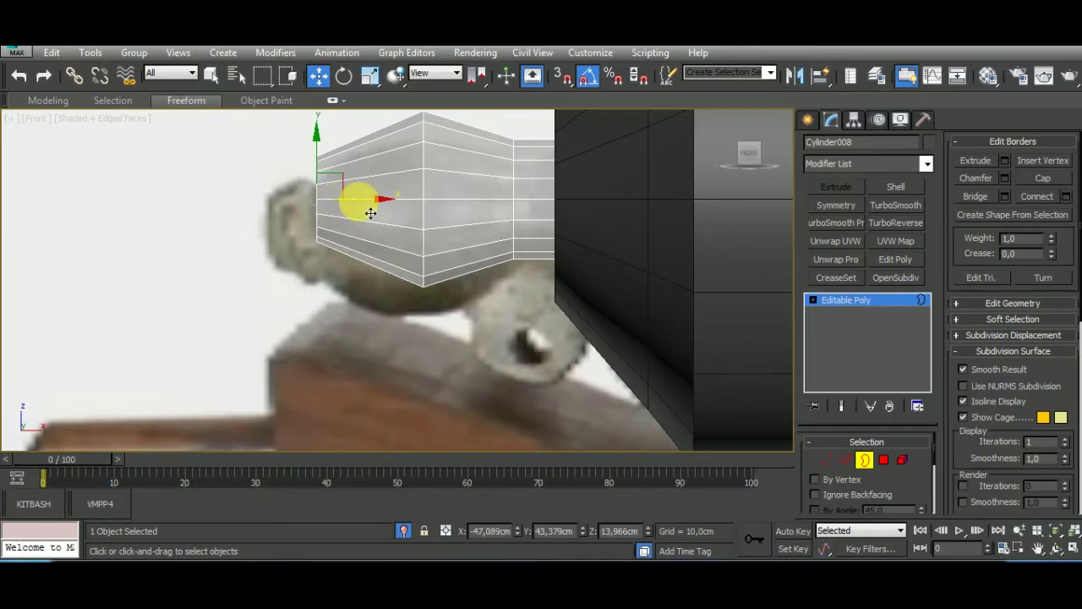
pyautogui.moveTo(360, 211)
pyautogui.keyDown('shift'); pyautogui.mouseDown()
pyautogui.moveTo(337, 211)
pyautogui.moveTo(324, 251)
pyautogui.mouseUp(); pyautogui.keyUp('shift')
pyautogui.press('r')
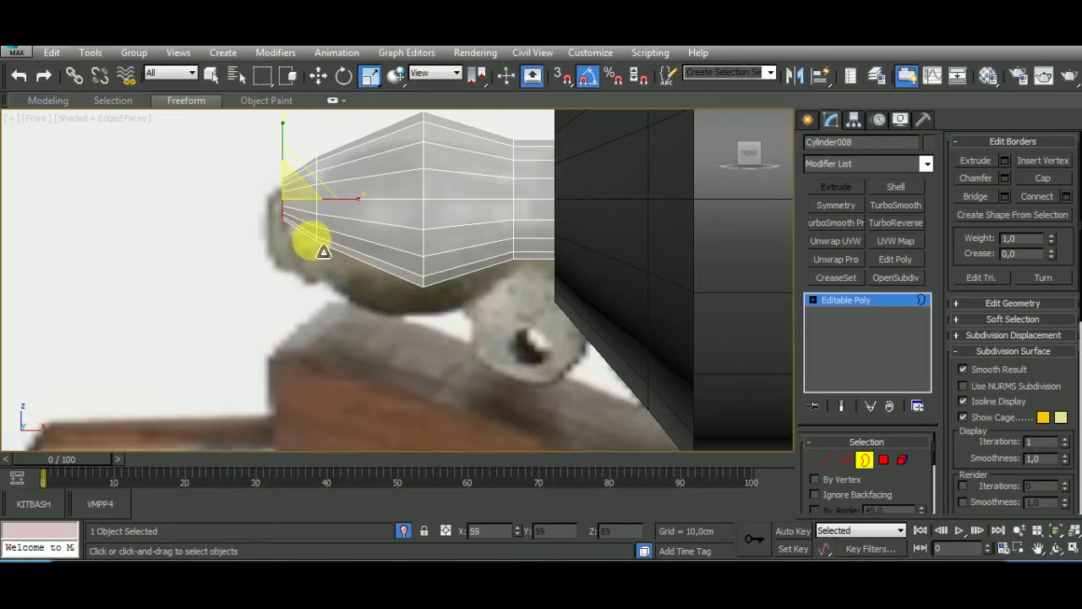
pyautogui.hotkey('ctrl', 'z')
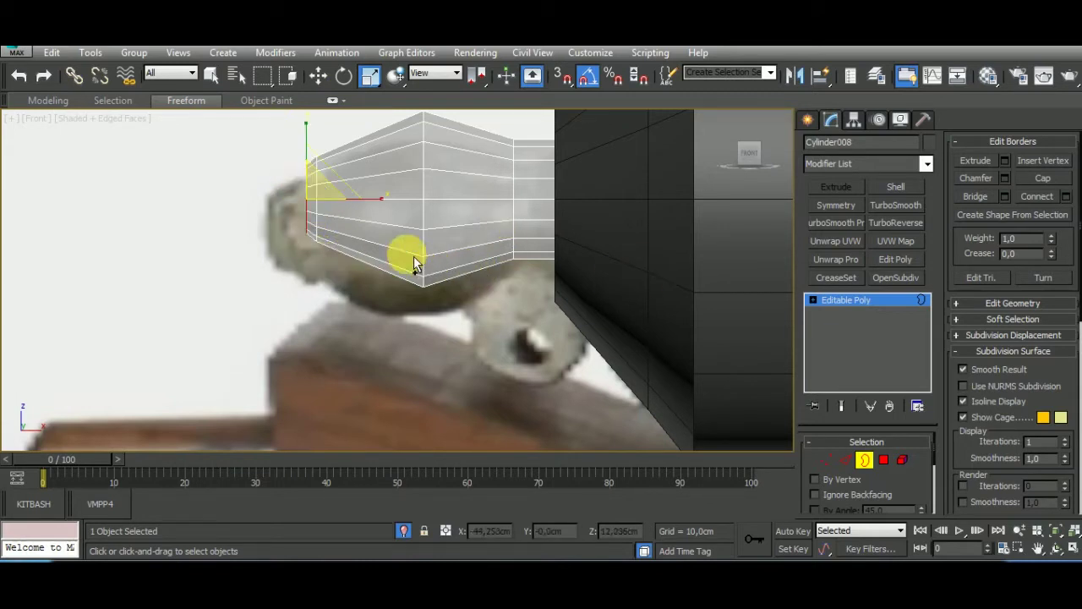
pyautogui.press('w')
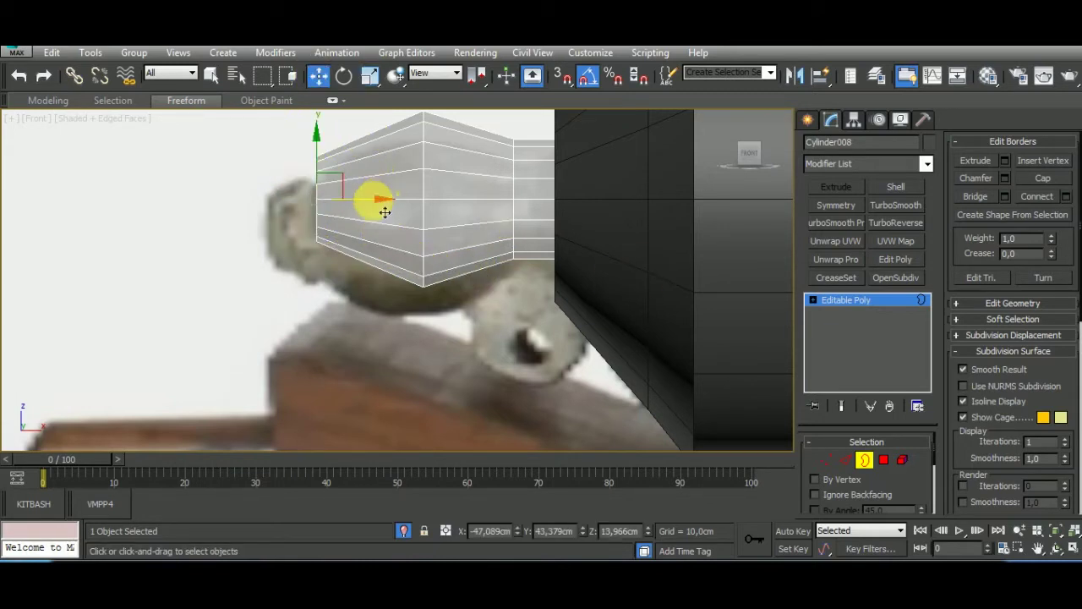
pyautogui.keyDown('shift'); pyautogui.moveTo(385, 212); pyautogui.dragTo(320, 212); pyautogui.keyUp('shift')
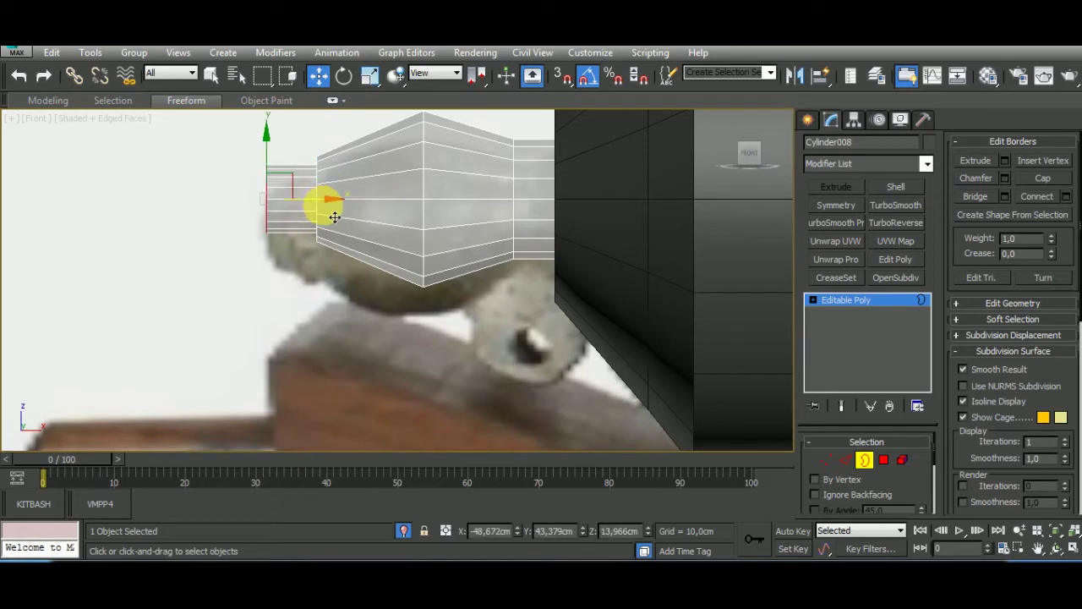
# In Edge mode, select the edge loops at the knob's cone neck and rear end.
pyautogui.keyDown('alt'); pyautogui.moveTo(355, 254); pyautogui.dragTo(332, 251, button='middle'); pyautogui.keyUp('alt')
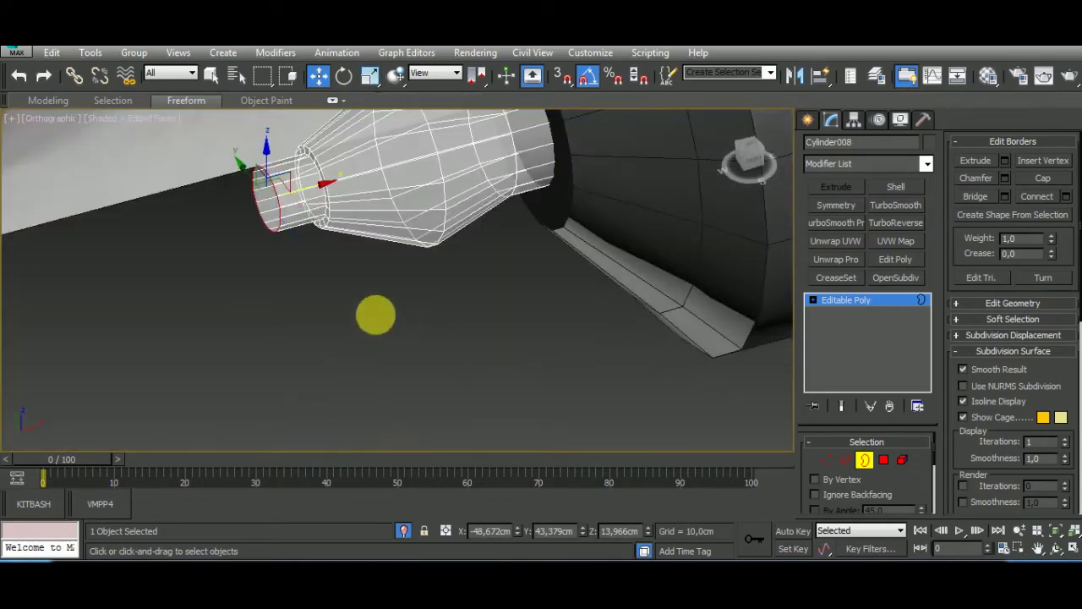
pyautogui.scroll(3, 334, 252)
pyautogui.keyDown('alt'); pyautogui.moveTo(482, 394); pyautogui.dragTo(357, 266, button='middle'); pyautogui.keyUp('alt')
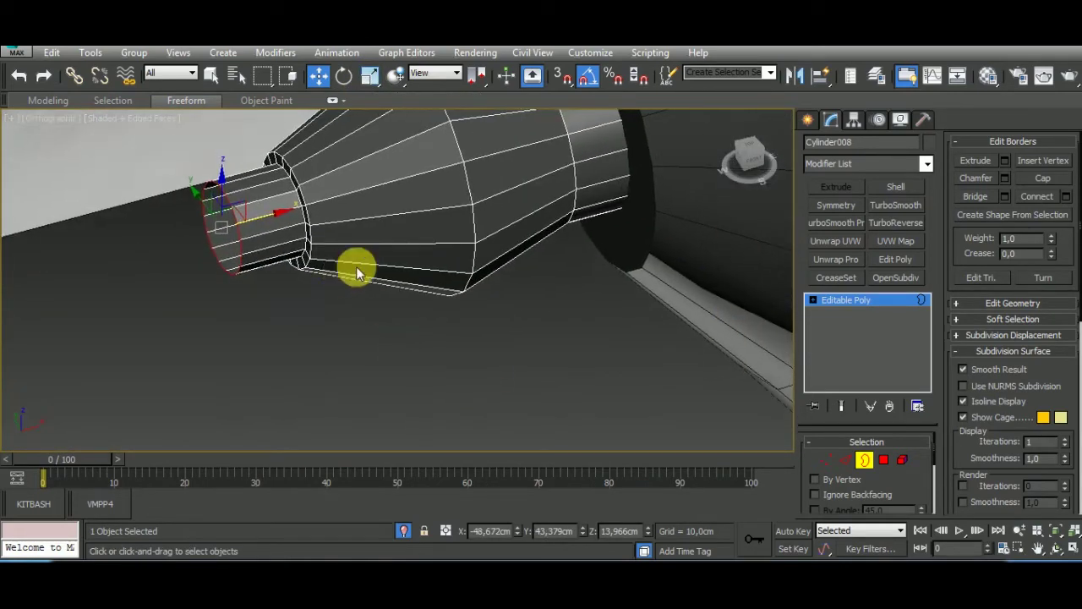
pyautogui.click(845, 459)
pyautogui.scroll(3, 430, 362)
pyautogui.scroll(2, 345, 266)
pyautogui.doubleClick(354, 280)
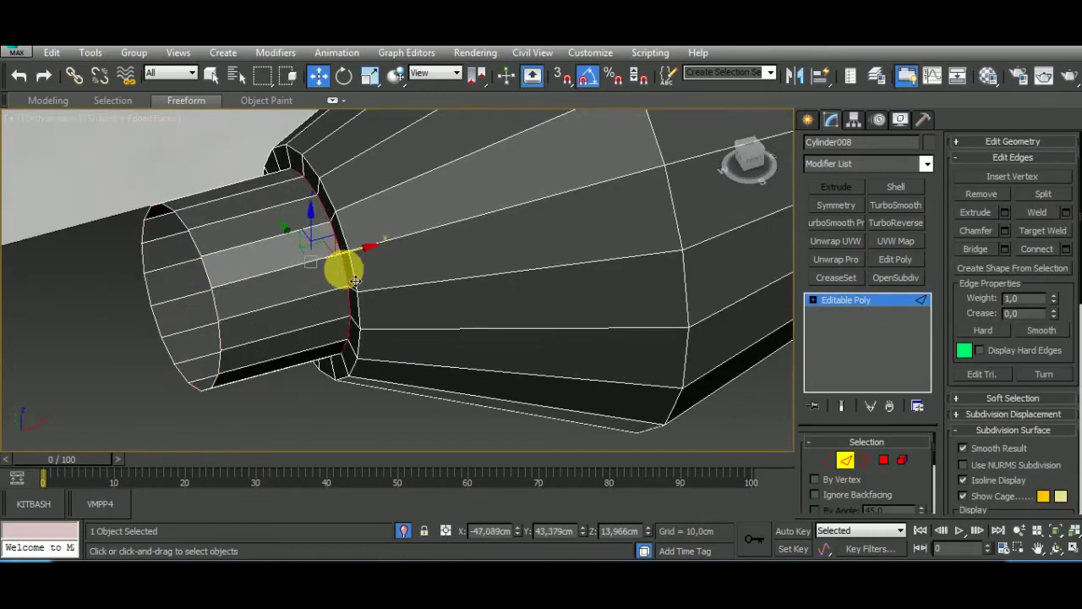
pyautogui.scroll(-3, 279, 272)
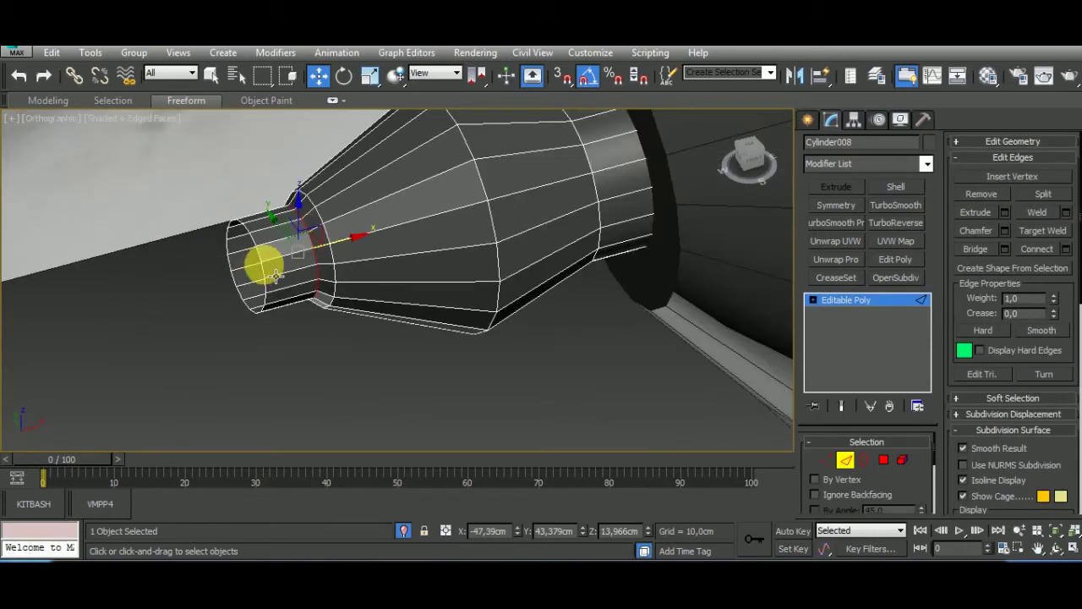
pyautogui.doubleClick(260, 265)
pyautogui.click(369, 75)
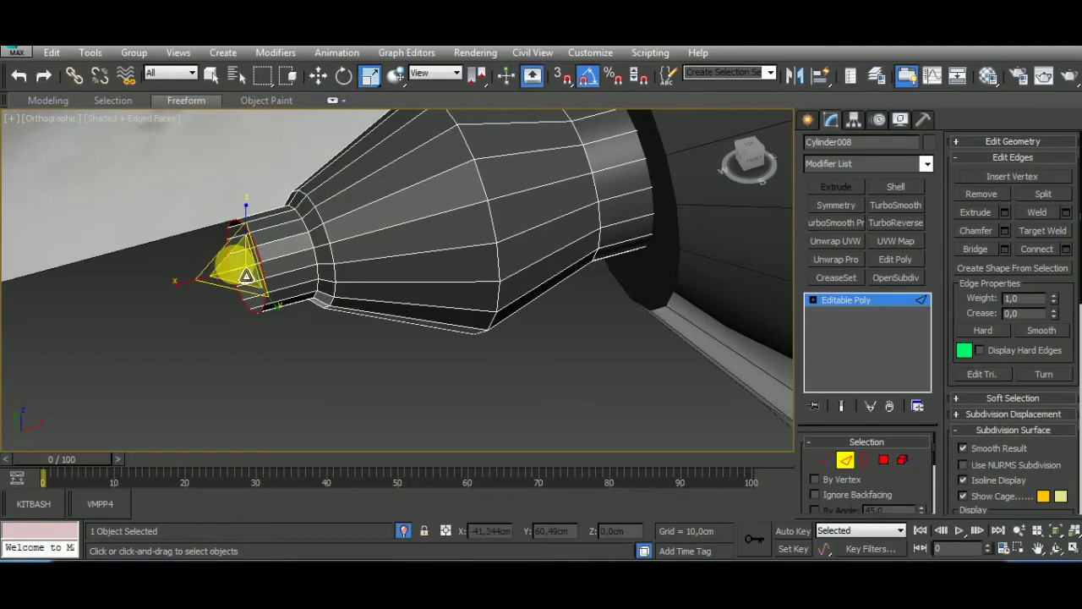
pyautogui.click(1048, 142)
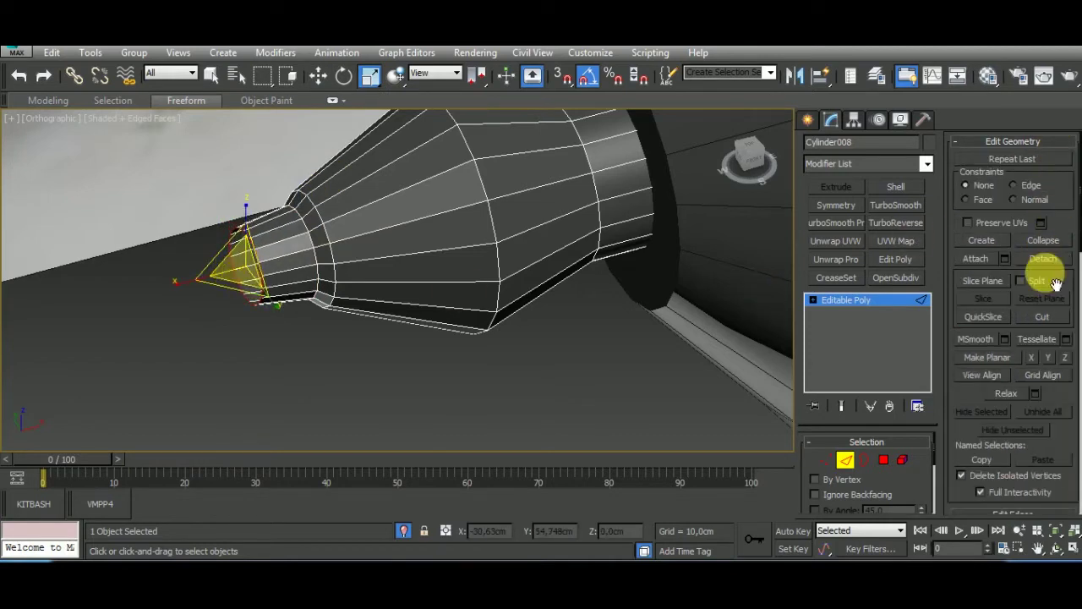
pyautogui.click(1042, 142)
# Select an edge ring around the knob and connect it with one new loop.
pyautogui.click(865, 459)
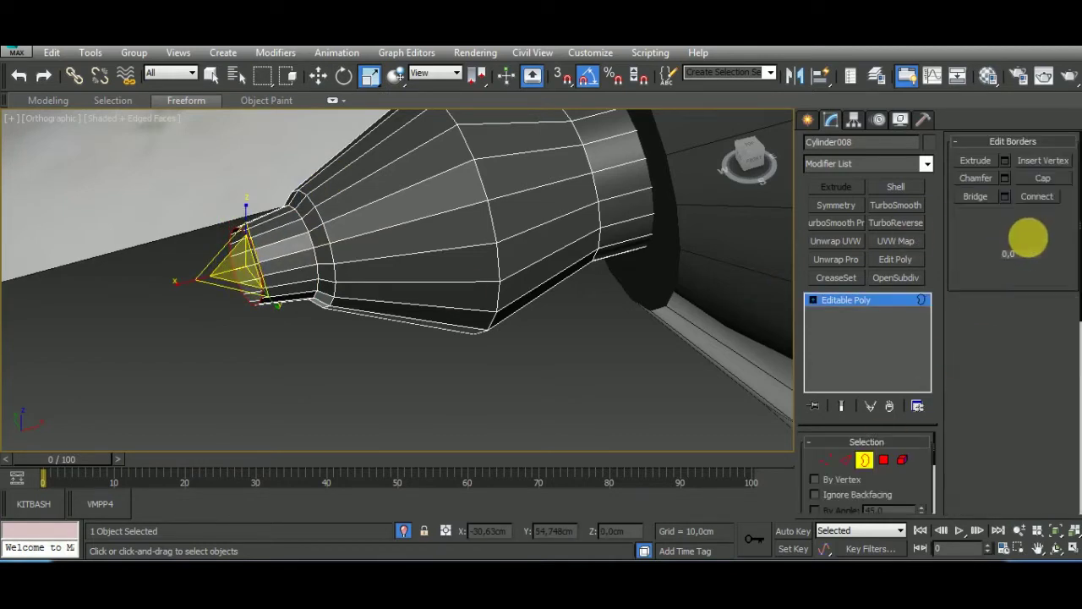
pyautogui.keyDown('alt'); pyautogui.moveTo(587, 369); pyautogui.dragTo(466, 327, button='middle'); pyautogui.keyUp('alt')
pyautogui.click(845, 460)
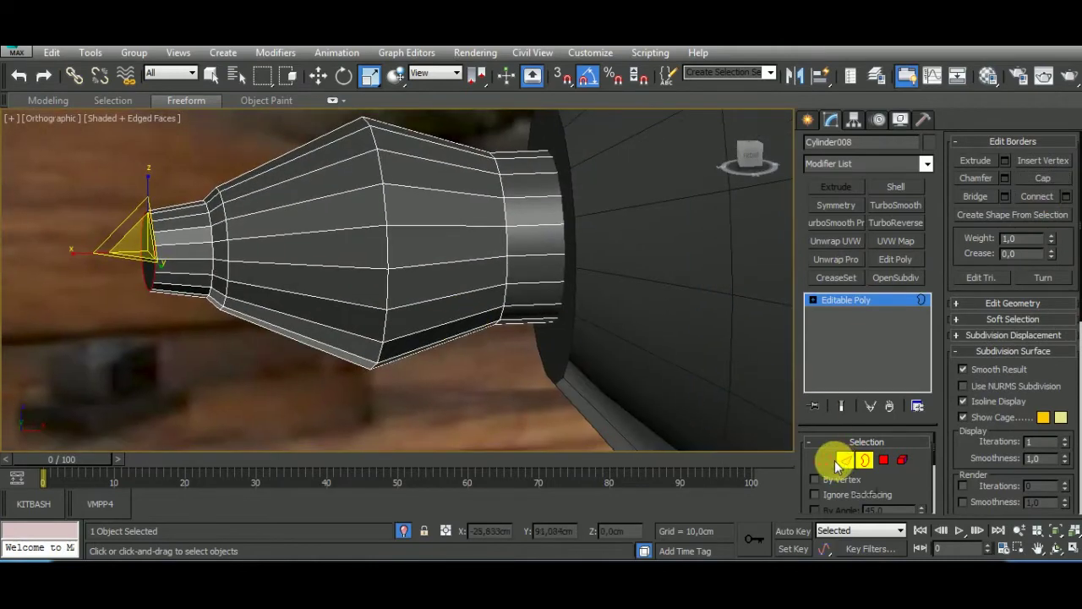
pyautogui.click(350, 229)
pyautogui.hotkey('ctrl', 'shift', 'e')
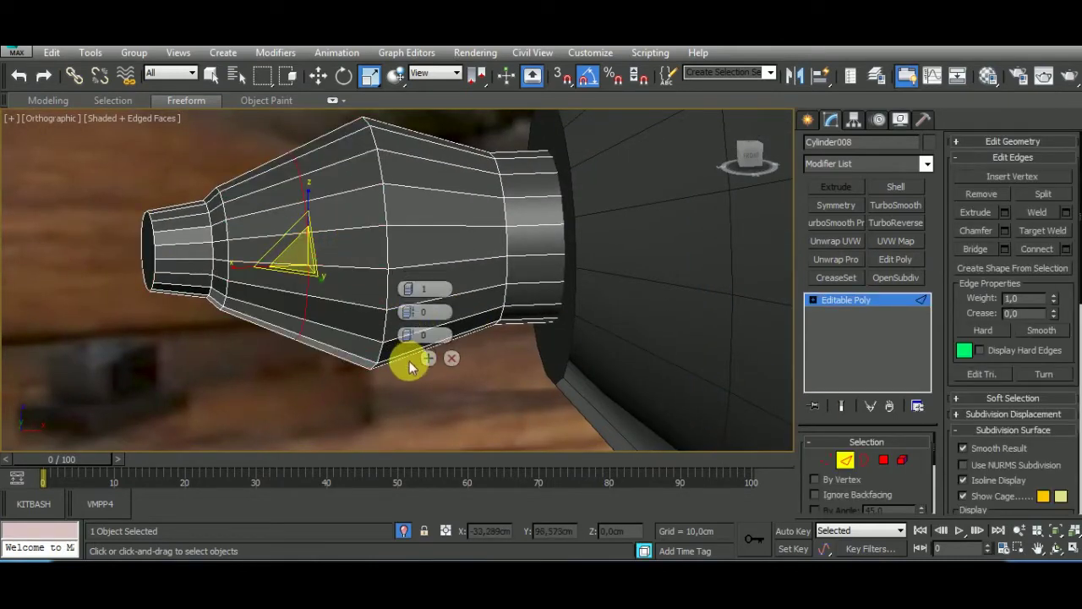
pyautogui.click(406, 360)
# Connect edges across the knob's middle so a loop circles its widest section.
pyautogui.click(458, 236)
pyautogui.hotkey('ctrl', 'shift', 'e')
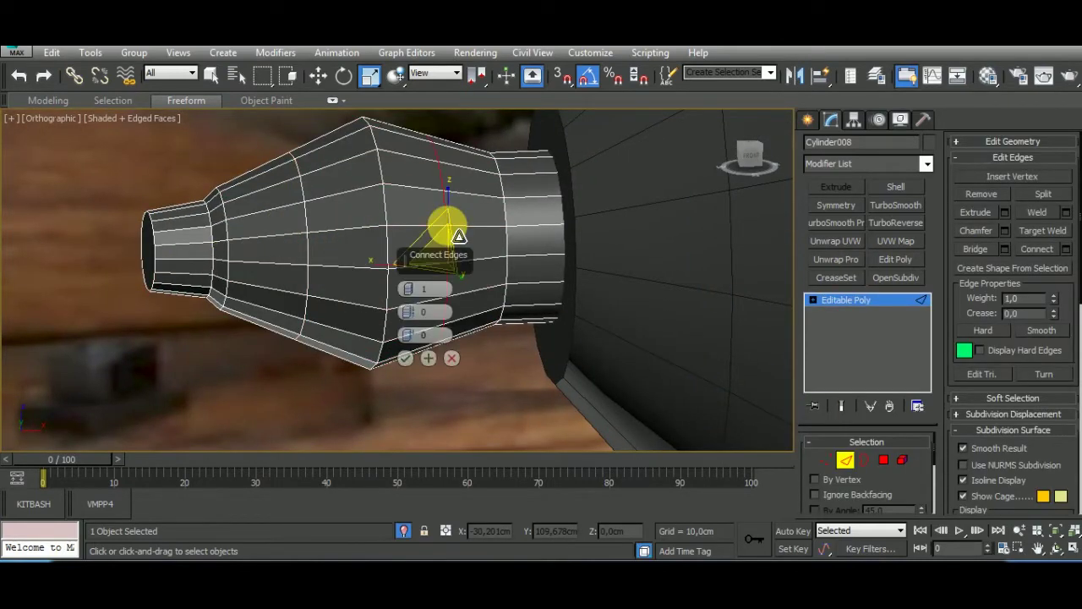
pyautogui.click(397, 354)
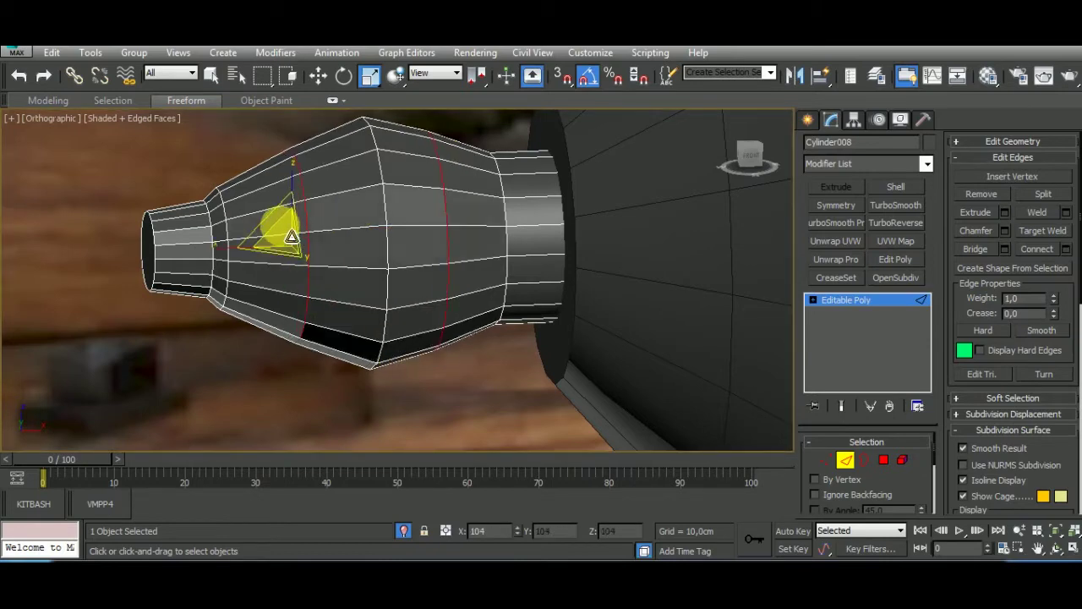
pyautogui.scroll(-2, 337, 213)
pyautogui.scroll(-4, 338, 213)
pyautogui.keyDown('alt'); pyautogui.moveTo(570, 350); pyautogui.dragTo(456, 365, button='middle'); pyautogui.keyUp('alt')
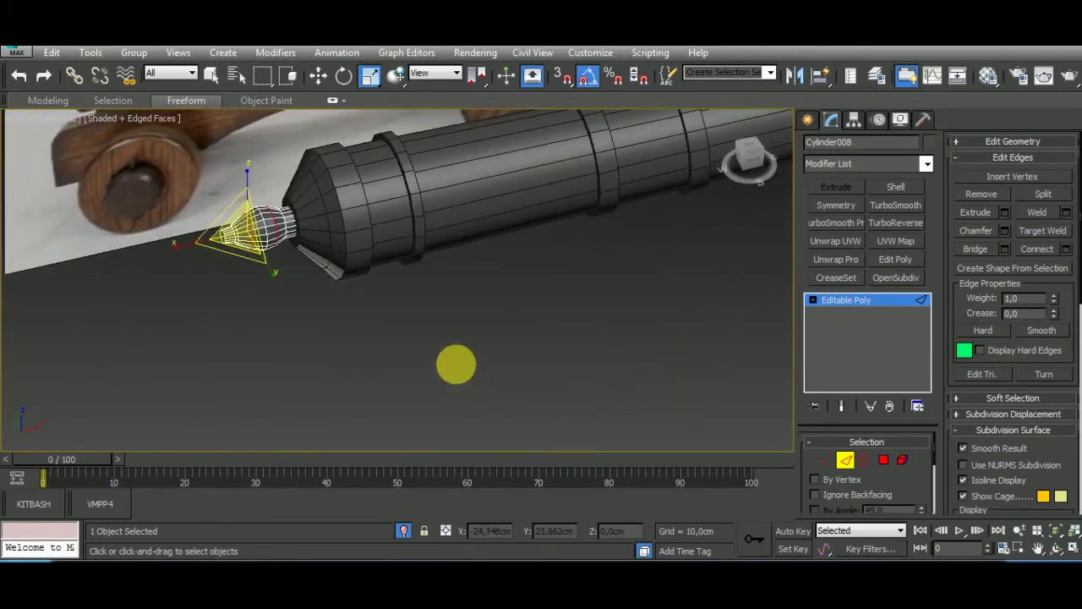
# Move the barrel onto the carriage and nudge it slightly along Y.
pyautogui.scroll(-5, 462, 353)
pyautogui.click(502, 353)
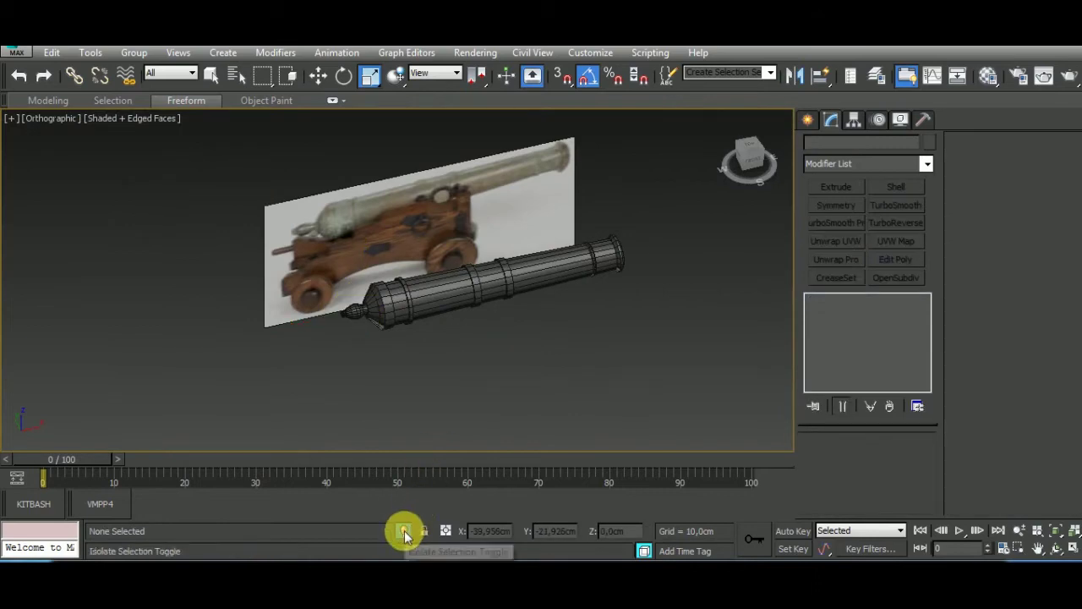
pyautogui.click(403, 531)
pyautogui.click(476, 254)
pyautogui.press('t')
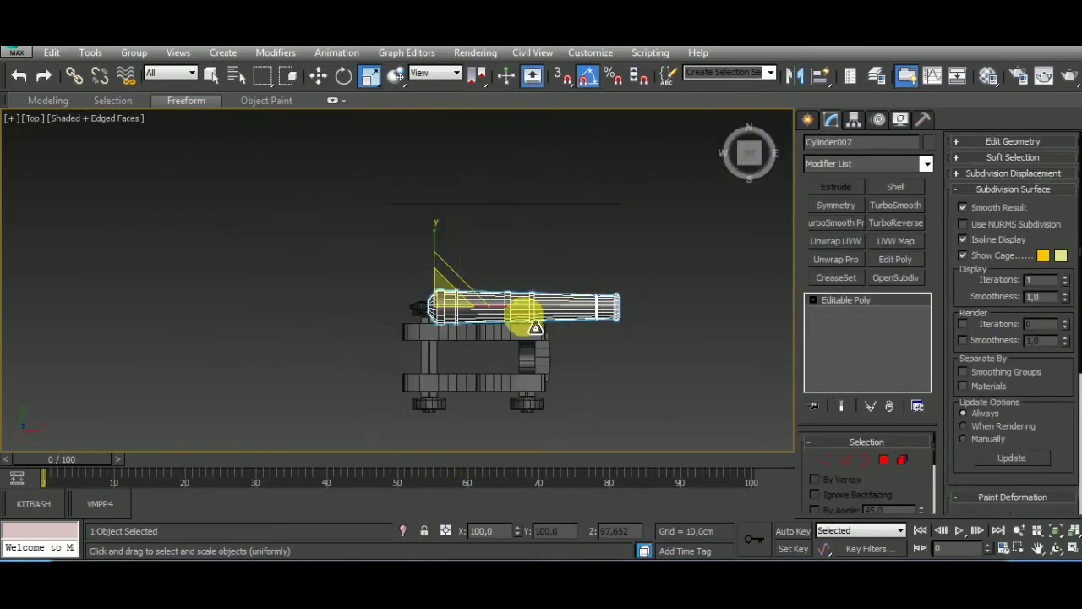
pyautogui.press('w')
pyautogui.moveTo(434, 247); pyautogui.dragTo(428, 295)
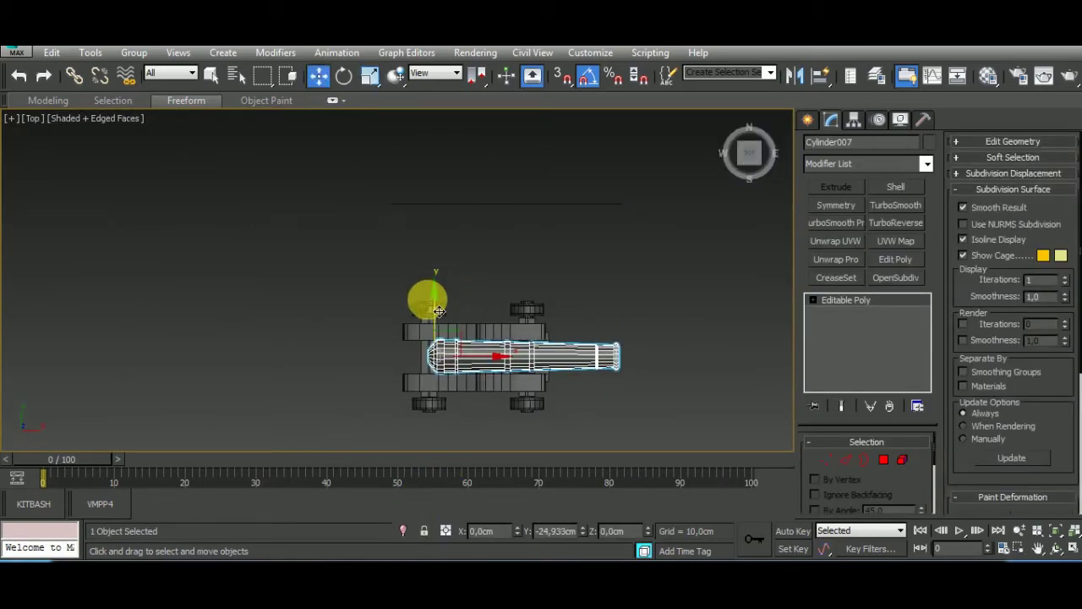
pyautogui.scroll(3, 558, 360)
pyautogui.scroll(3, 461, 355)
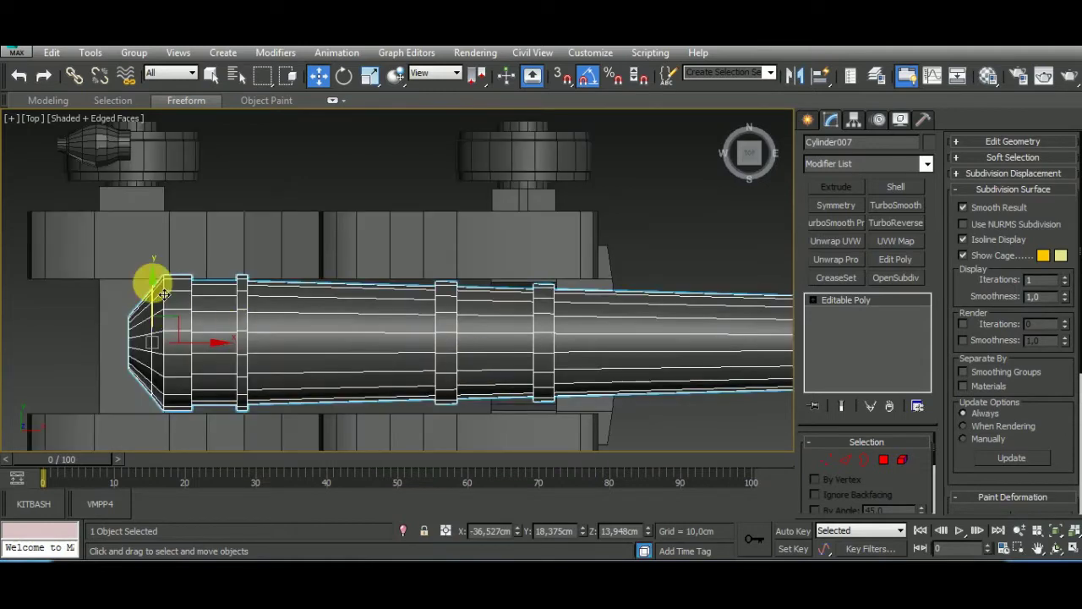
pyautogui.moveTo(152, 285); pyautogui.dragTo(161, 295)
pyautogui.scroll(-5, 249, 242)
pyautogui.press('f')
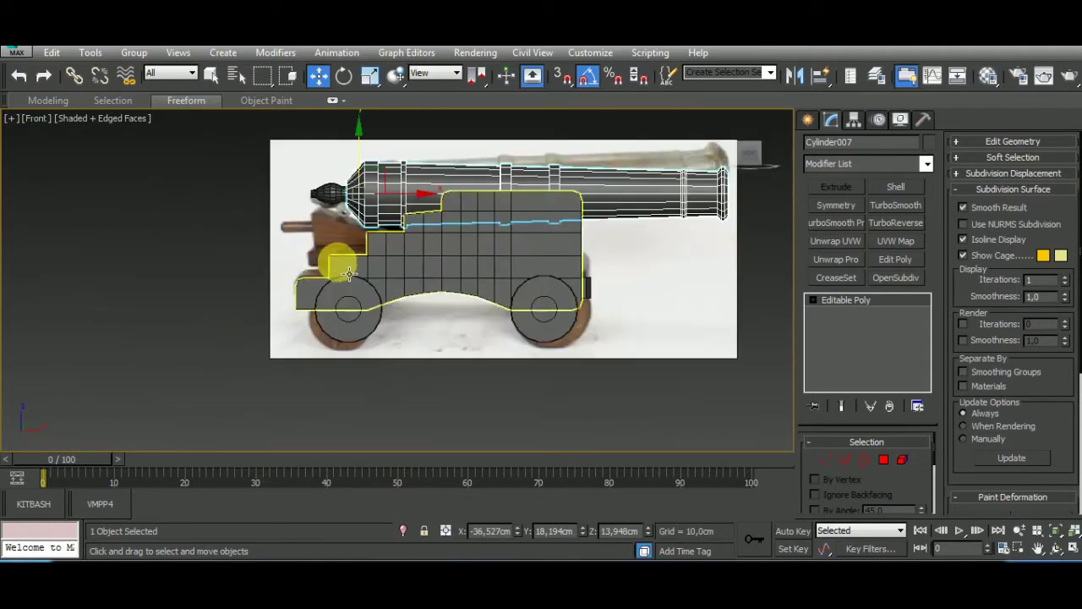
pyautogui.scroll(-1, 474, 416)
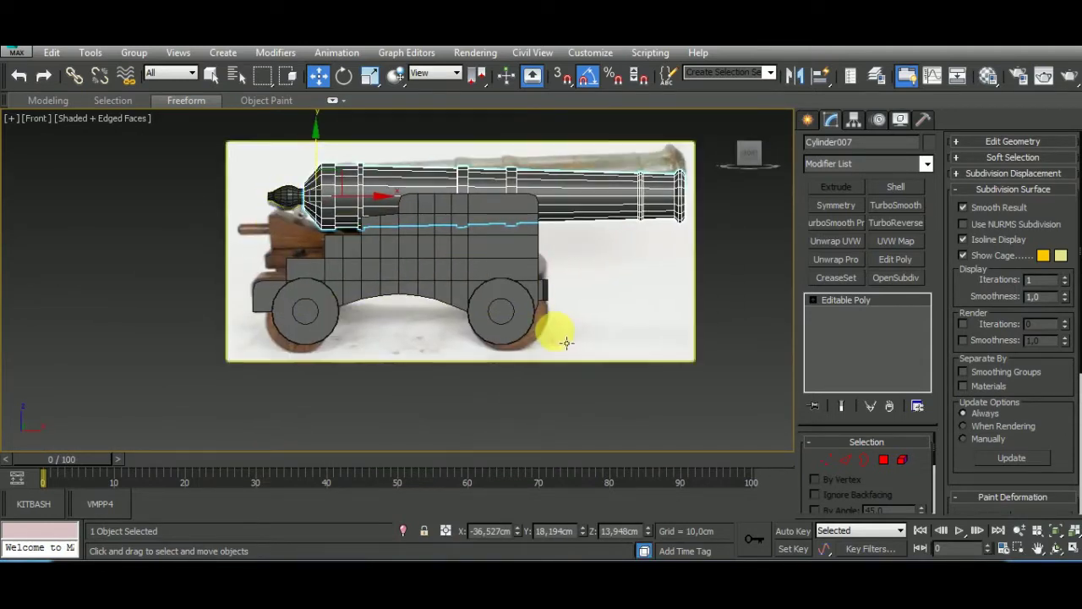
# Place the pointed knob against the barrel's rear end, sliding it along the barrel axis.
pyautogui.moveTo(556, 331)
pyautogui.keyDown('alt'); pyautogui.mouseDown(button='middle')
pyautogui.moveTo(515, 358)
pyautogui.moveTo(385, 306)
pyautogui.mouseUp(button='middle'); pyautogui.keyUp('alt')
pyautogui.click(306, 209)
pyautogui.keyDown('alt'); pyautogui.moveTo(339, 203); pyautogui.dragTo(508, 307, button='middle'); pyautogui.keyUp('alt')
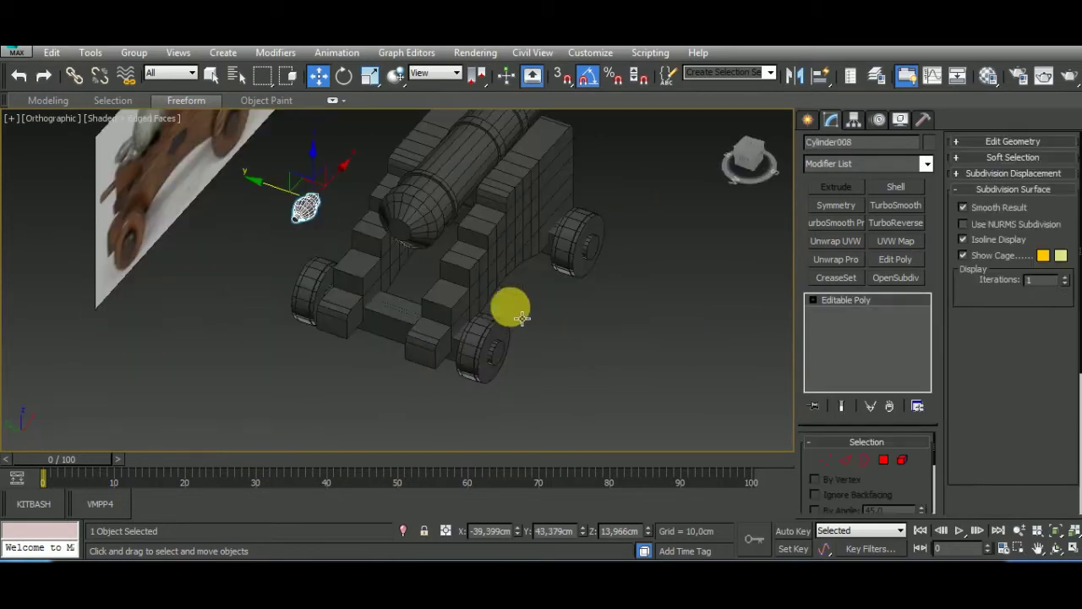
pyautogui.click(821, 75)
pyautogui.click(412, 227)
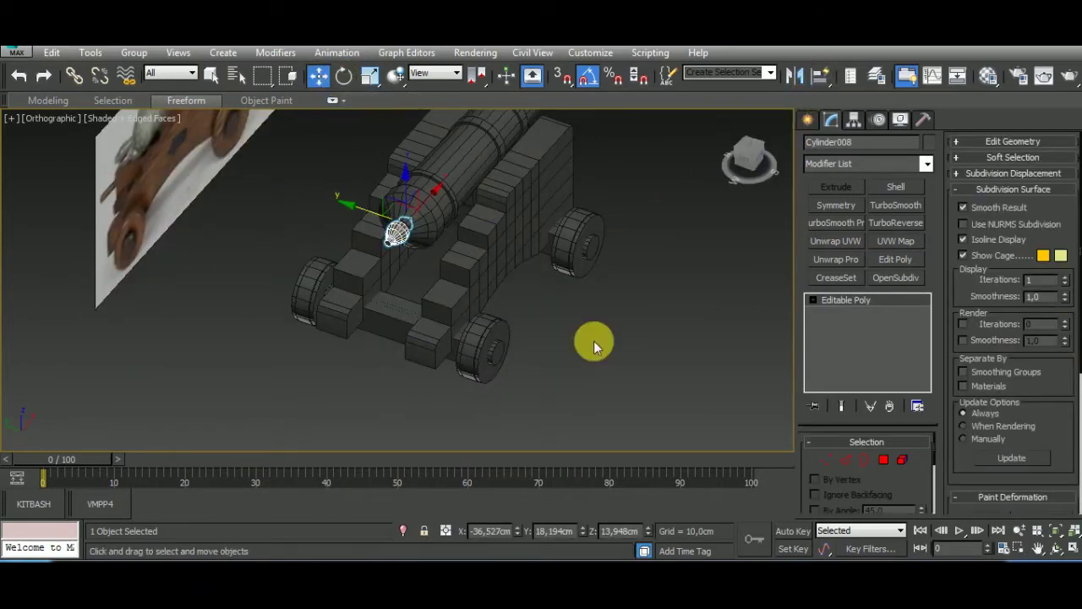
pyautogui.moveTo(594, 341)
pyautogui.keyDown('alt'); pyautogui.mouseDown(button='middle')
pyautogui.moveTo(513, 374)
pyautogui.moveTo(286, 303)
pyautogui.mouseUp(button='middle'); pyautogui.keyUp('alt')
pyautogui.click(285, 303)
pyautogui.scroll(3, 338, 279)
pyautogui.scroll(3, 373, 254)
pyautogui.click(377, 247)
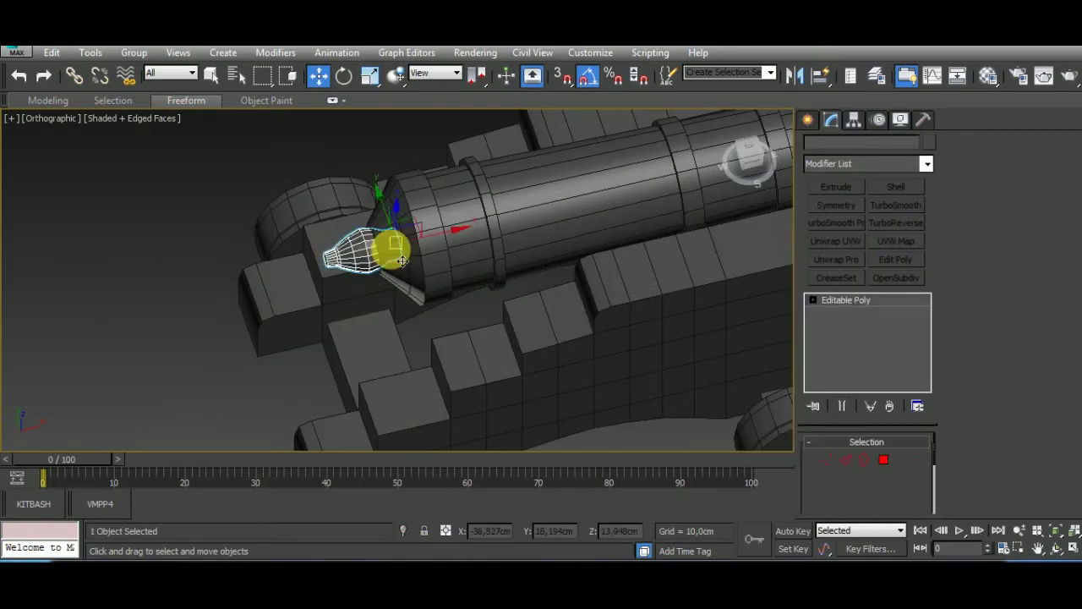
pyautogui.moveTo(417, 251); pyautogui.dragTo(406, 245)
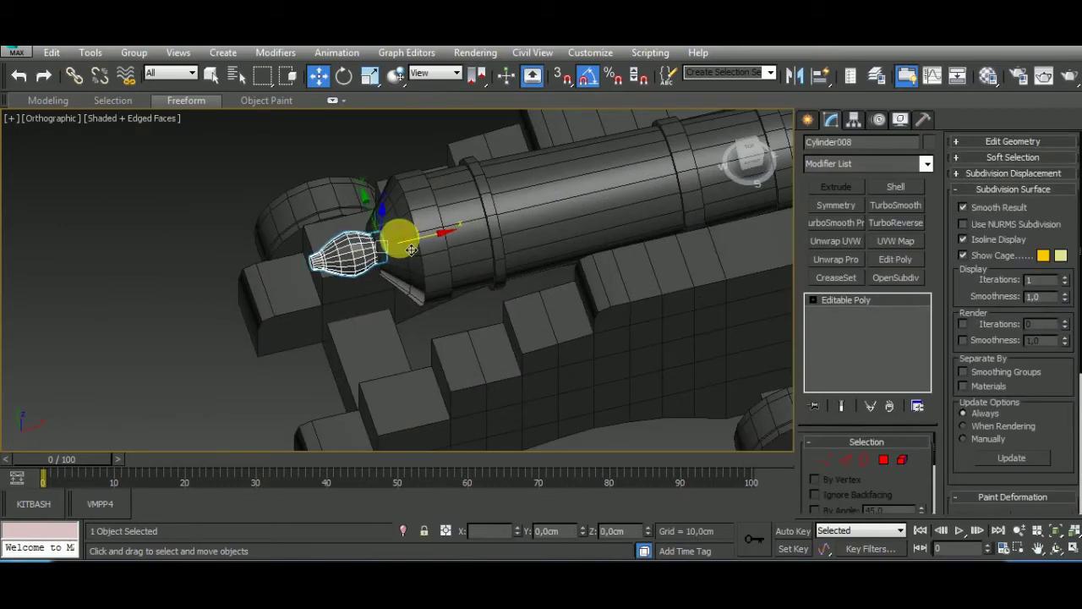
pyautogui.scroll(-3, 414, 246)
pyautogui.scroll(3, 423, 247)
pyautogui.keyDown('alt'); pyautogui.moveTo(426, 247); pyautogui.dragTo(566, 160, button='middle'); pyautogui.keyUp('alt')
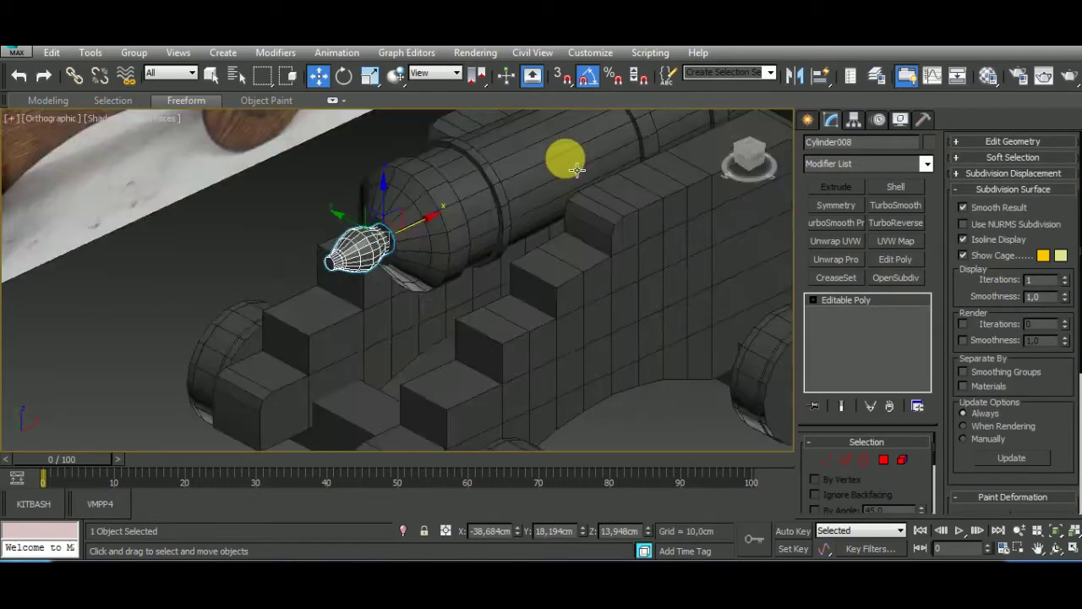
pyautogui.scroll(-3, 566, 160)
pyautogui.click(655, 428)
# Scale down the barrel's rear vertex ring so it meets the knob.
pyautogui.click(415, 248)
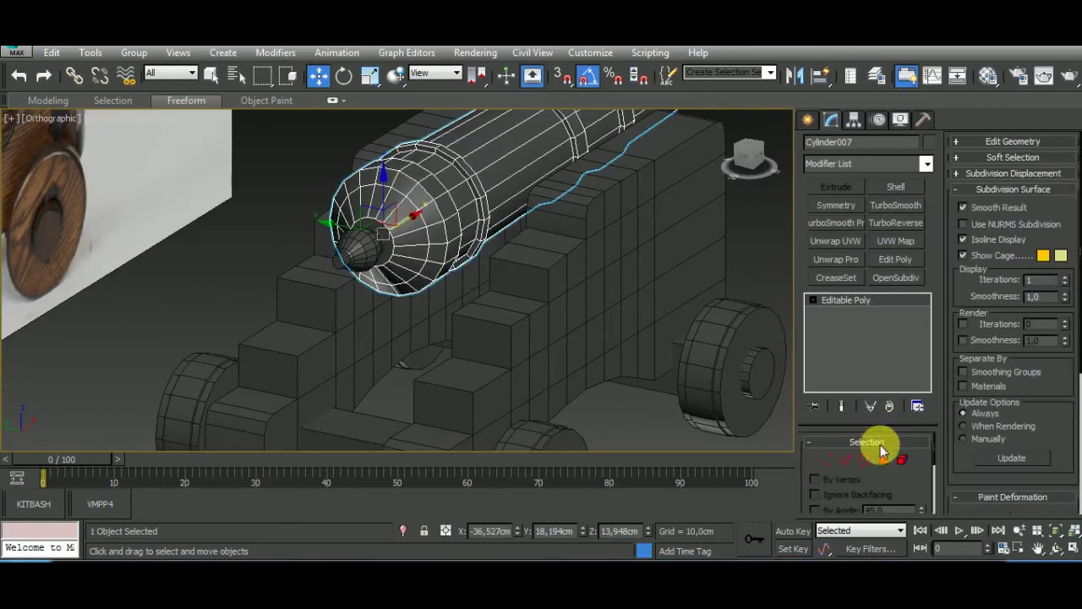
pyautogui.click(883, 460)
pyautogui.click(376, 241)
pyautogui.scroll(3, 401, 313)
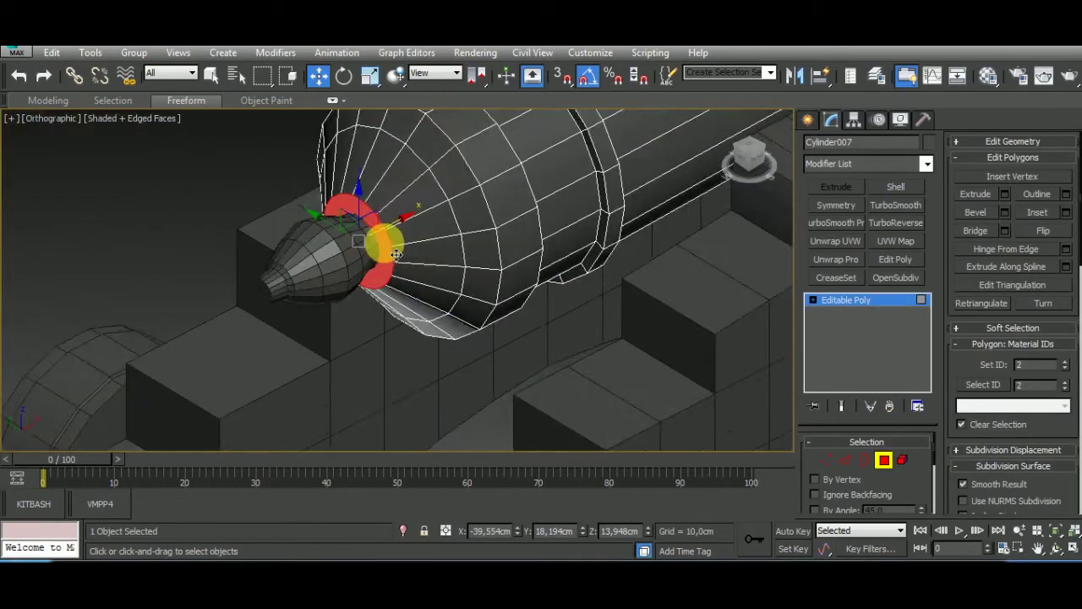
pyautogui.scroll(2, 401, 313)
pyautogui.click(826, 460)
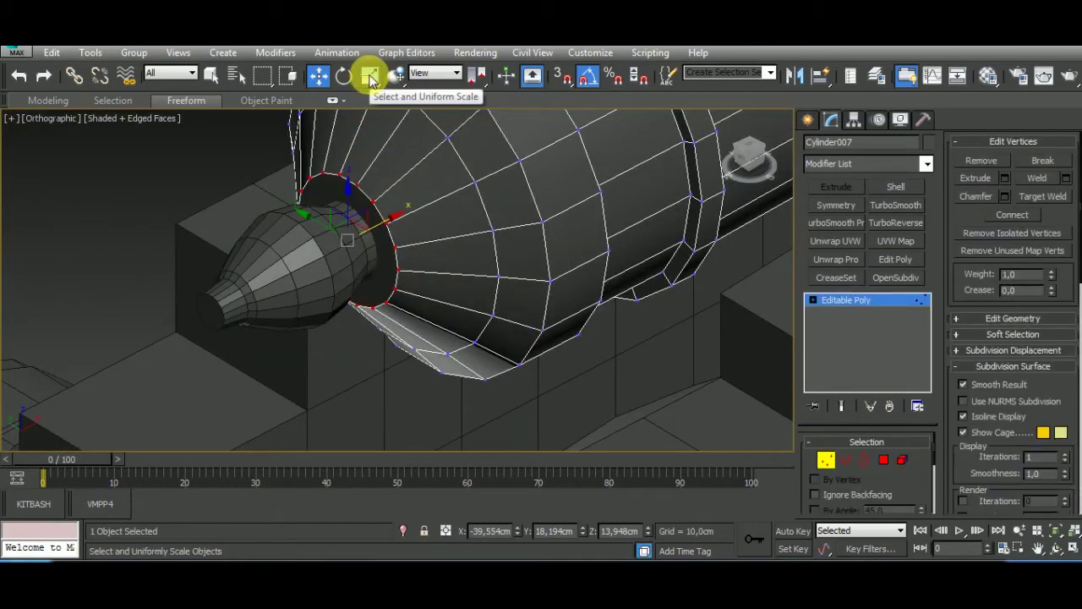
pyautogui.click(369, 77)
pyautogui.moveTo(350, 241); pyautogui.dragTo(364, 281)
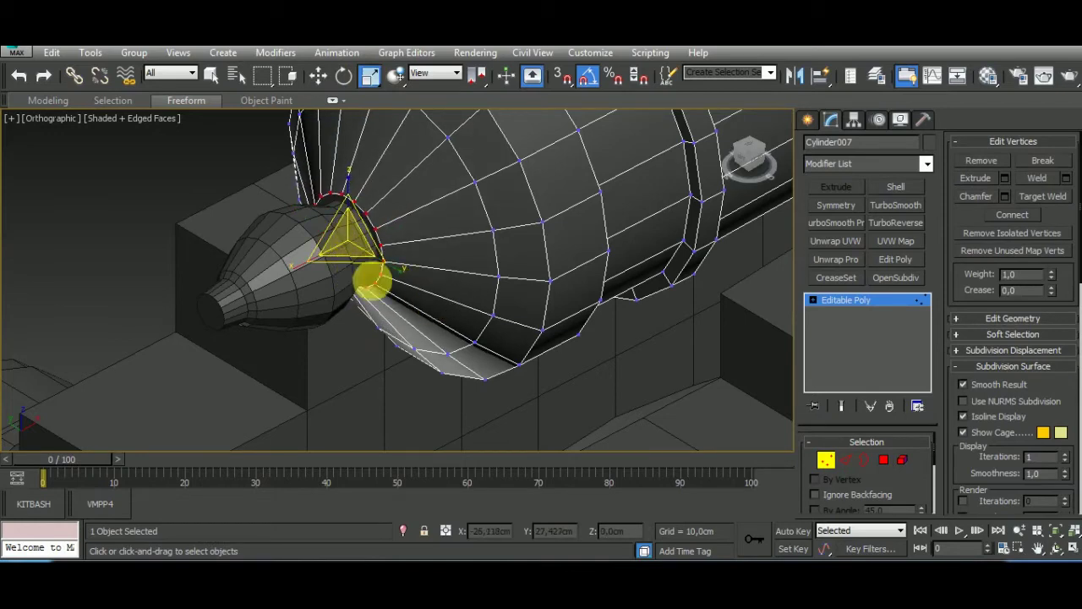
pyautogui.scroll(-4, 372, 284)
pyautogui.scroll(-2, 410, 254)
pyautogui.click(827, 459)
pyautogui.click(600, 398)
pyautogui.scroll(-2, 508, 373)
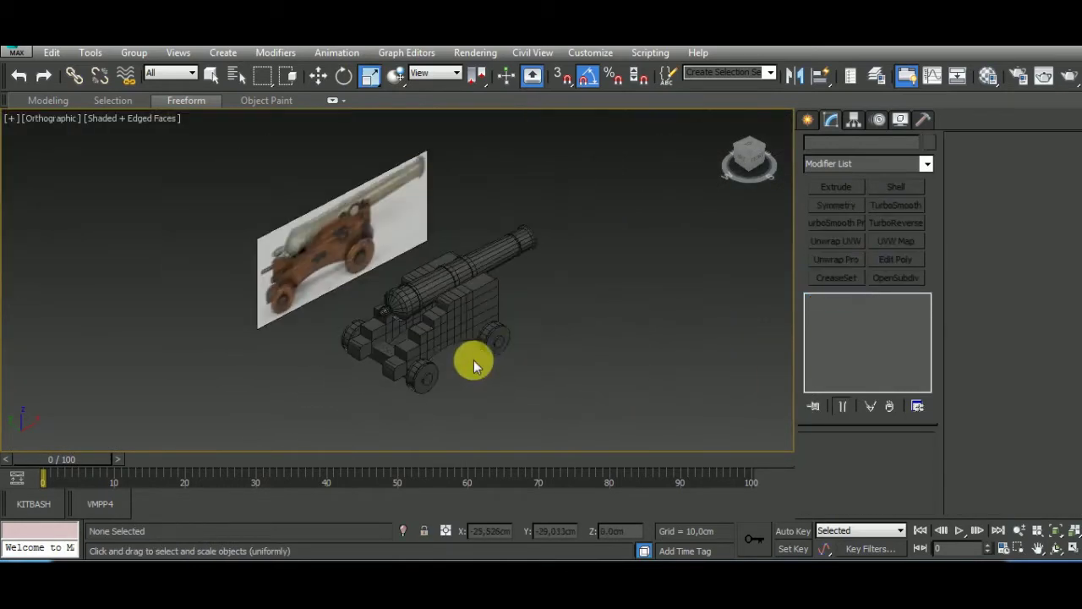
pyautogui.moveTo(474, 366)
pyautogui.keyDown('alt'); pyautogui.mouseDown(button='middle')
pyautogui.moveTo(447, 314)
pyautogui.moveTo(498, 358)
pyautogui.moveTo(516, 347)
pyautogui.mouseUp(button='middle'); pyautogui.keyUp('alt')
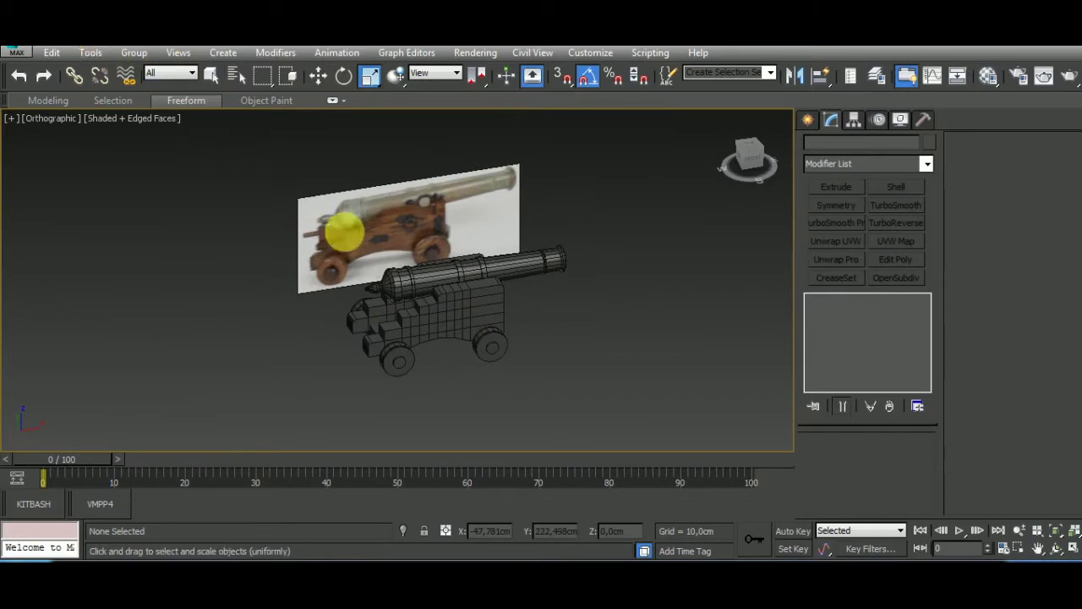
pyautogui.click(386, 484)
# Clone the front crosspiece box upward and shrink the copy along its length.
pyautogui.moveTo(445, 360)
pyautogui.keyDown('alt'); pyautogui.mouseDown(button='middle')
pyautogui.moveTo(514, 381)
pyautogui.moveTo(587, 362)
pyautogui.mouseUp(button='middle'); pyautogui.keyUp('alt')
pyautogui.scroll(5, 331, 350)
pyautogui.click(330, 350)
pyautogui.press('w')
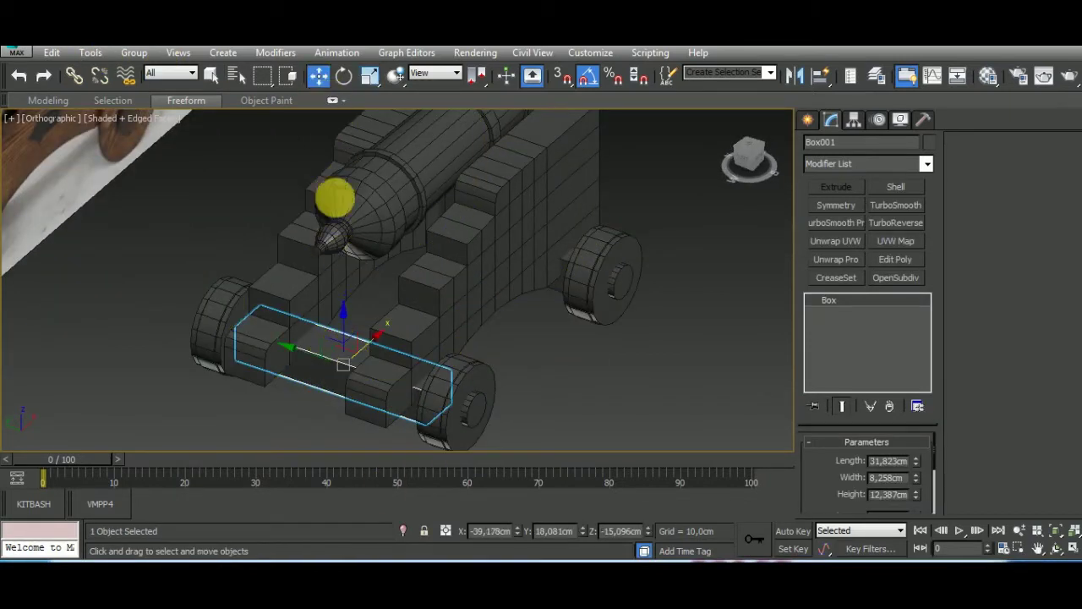
pyautogui.keyDown('shift'); pyautogui.moveTo(343, 356); pyautogui.dragTo(345, 290); pyautogui.keyUp('shift')
pyautogui.press('Return')
pyautogui.click(370, 75)
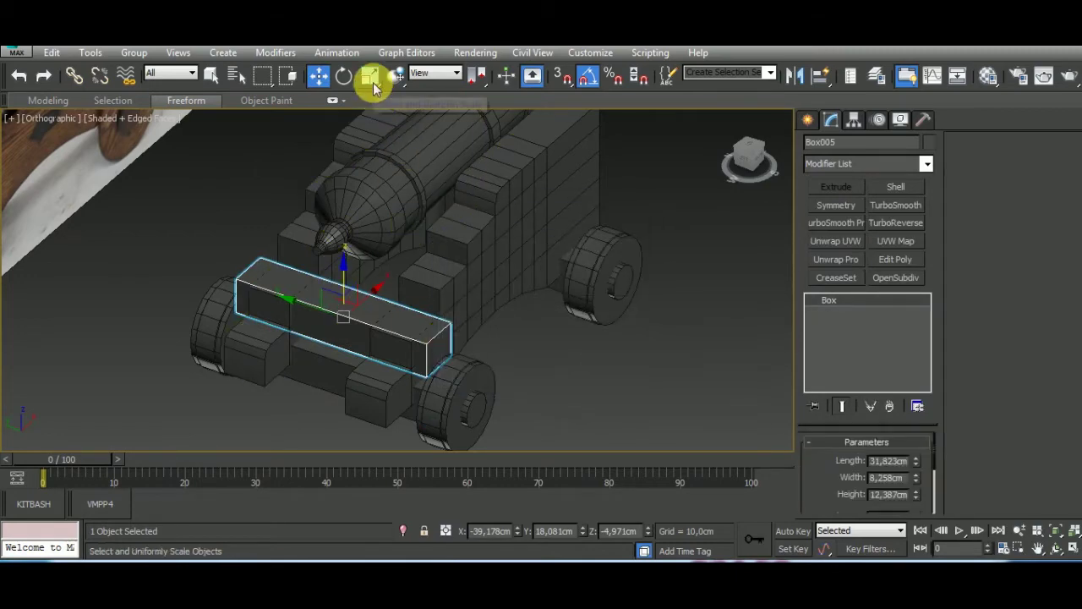
pyautogui.moveTo(387, 333); pyautogui.dragTo(355, 303)
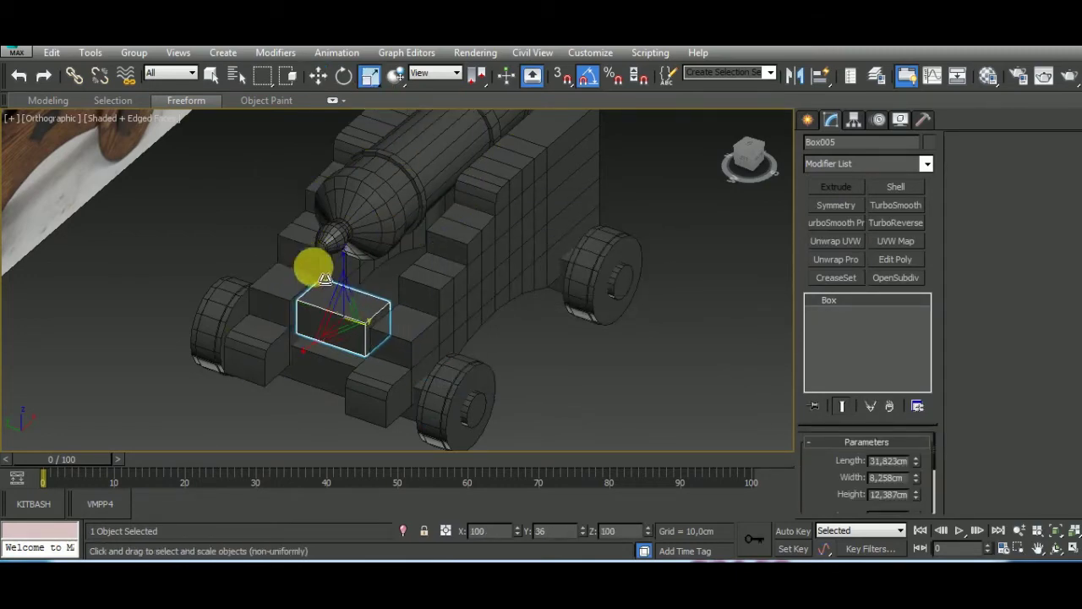
# Nudge the copied box slightly left and lower it into place.
pyautogui.keyDown('alt'); pyautogui.moveTo(325, 279); pyautogui.dragTo(461, 247, button='middle'); pyautogui.keyUp('alt')
pyautogui.press('w')
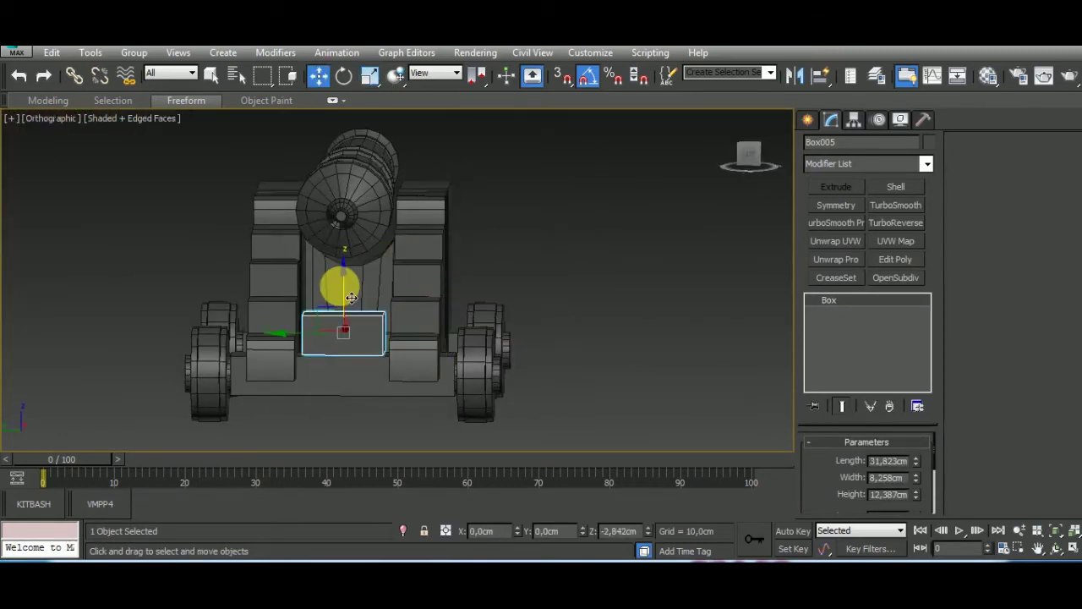
pyautogui.keyDown('alt'); pyautogui.moveTo(556, 387); pyautogui.dragTo(508, 437, button='middle'); pyautogui.keyUp('alt')
pyautogui.scroll(5, 399, 325)
pyautogui.moveTo(406, 307); pyautogui.dragTo(386, 310)
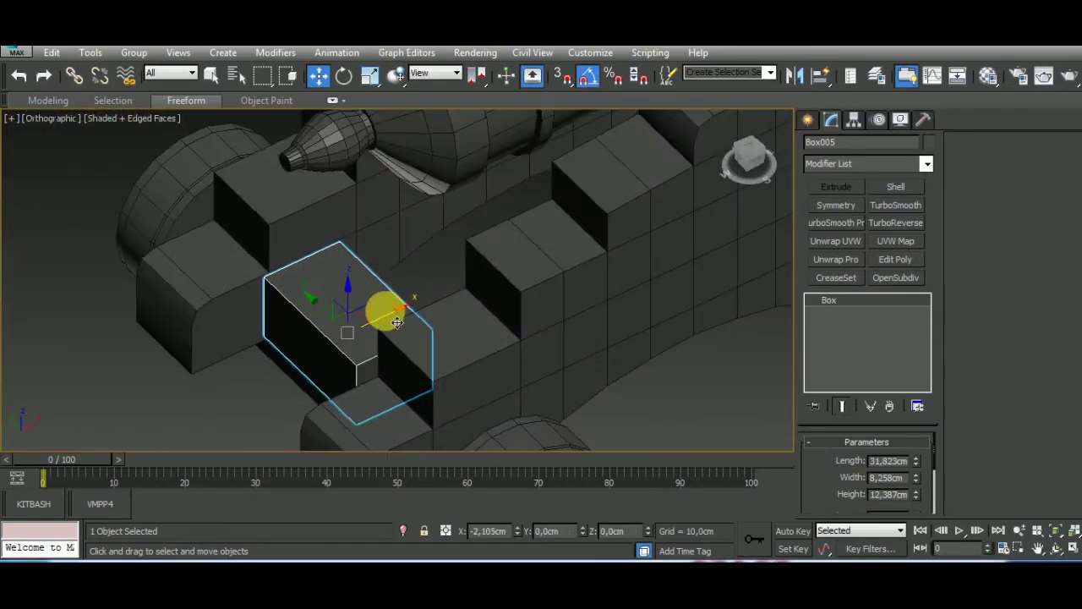
pyautogui.keyDown('alt'); pyautogui.moveTo(386, 310); pyautogui.dragTo(563, 285, button='middle'); pyautogui.keyUp('alt')
pyautogui.click(373, 78)
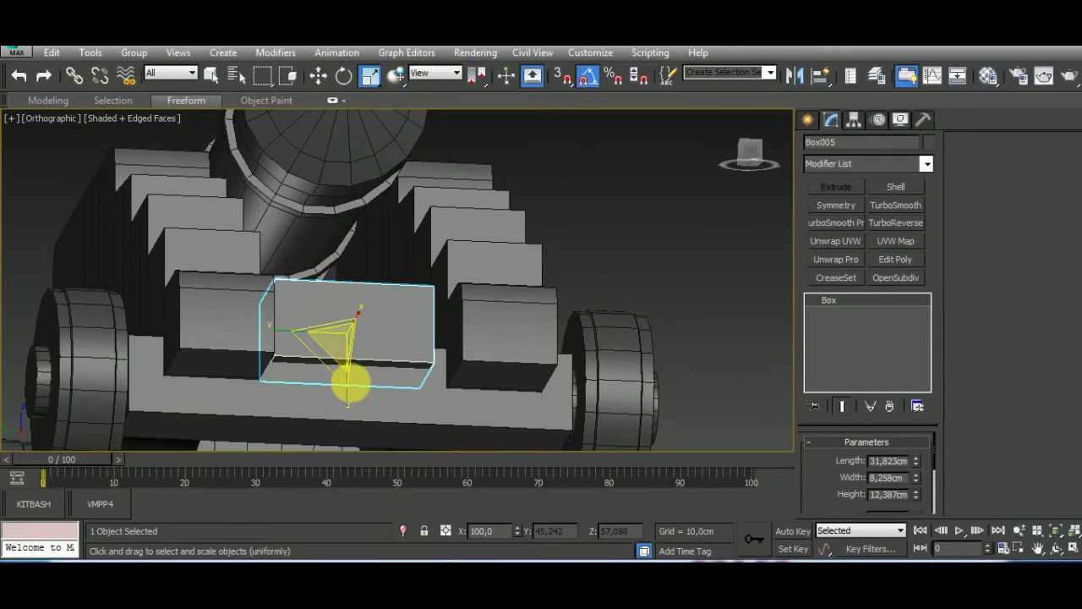
pyautogui.click(319, 75)
pyautogui.moveTo(350, 273); pyautogui.dragTo(357, 296)
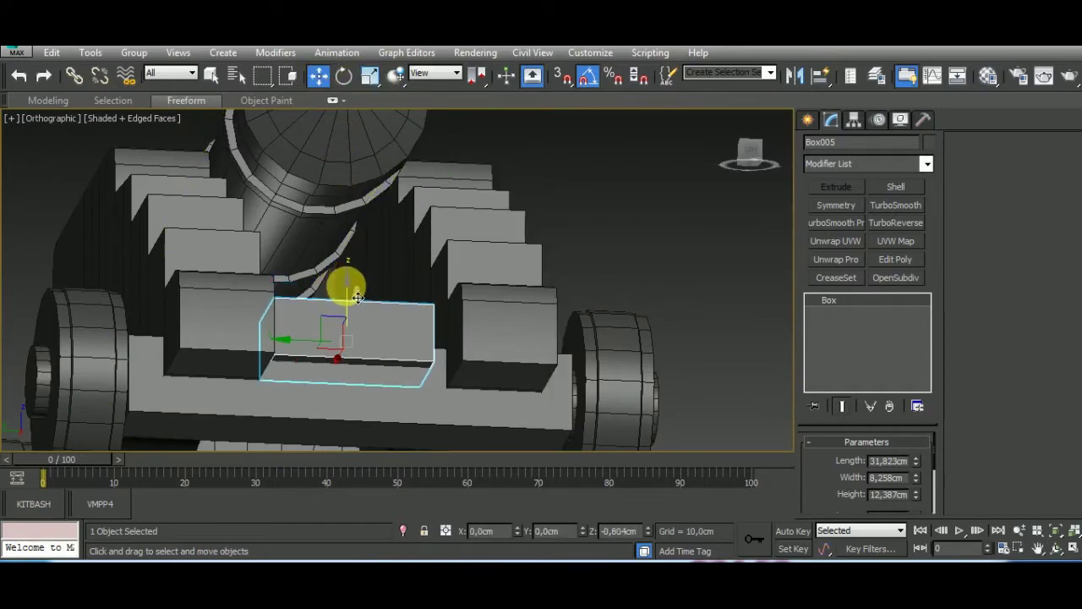
pyautogui.moveTo(358, 296)
pyautogui.keyDown('alt'); pyautogui.mouseDown(button='middle')
pyautogui.moveTo(387, 447)
pyautogui.moveTo(536, 430)
pyautogui.moveTo(600, 293)
pyautogui.mouseUp(button='middle'); pyautogui.keyUp('alt')
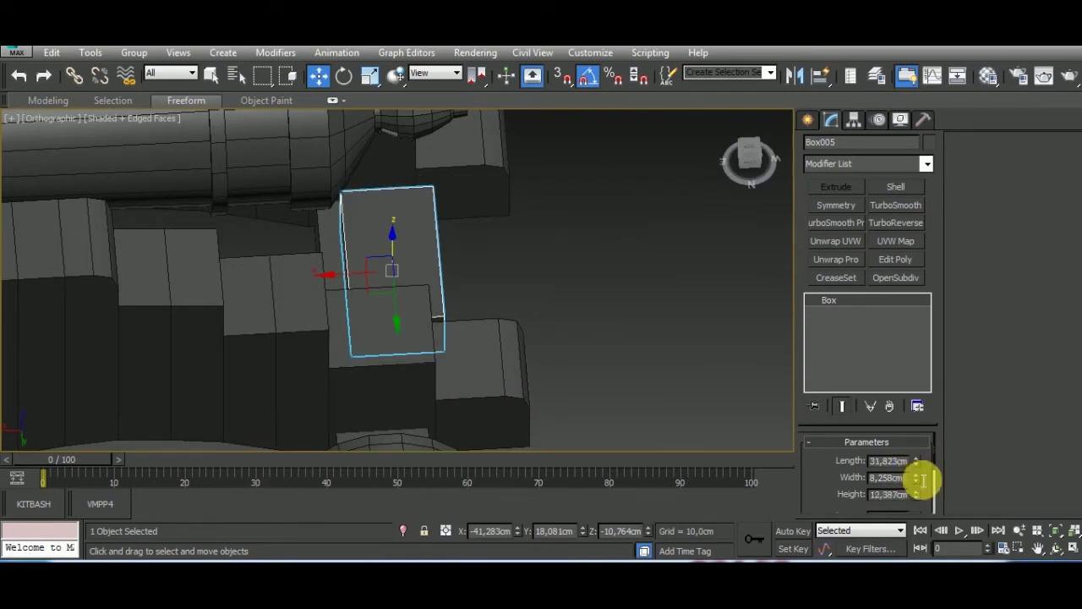
# Set the plank's width to 53.345 cm and slide it left along the carriage.
pyautogui.moveTo(916, 478)
pyautogui.mouseDown()
pyautogui.moveTo(833, 229)
pyautogui.moveTo(626, 365)
pyautogui.mouseUp()
pyautogui.scroll(-3, 626, 365)
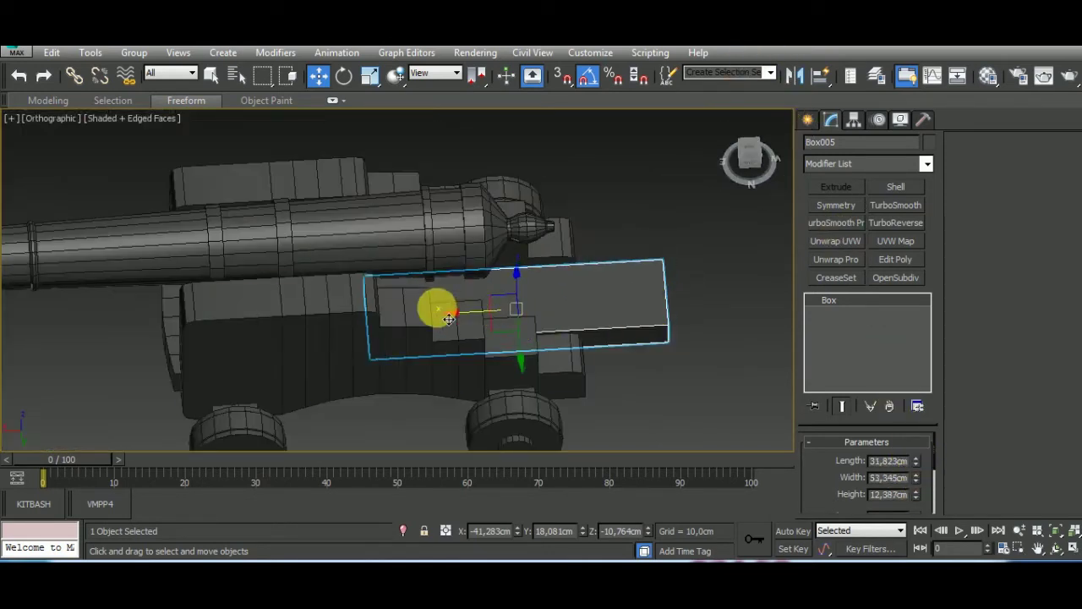
pyautogui.moveTo(450, 318); pyautogui.dragTo(363, 312)
pyautogui.moveTo(514, 381)
pyautogui.keyDown('alt'); pyautogui.mouseDown(button='middle')
pyautogui.moveTo(502, 423)
pyautogui.moveTo(592, 301)
pyautogui.moveTo(669, 352)
pyautogui.moveTo(580, 339)
pyautogui.moveTo(358, 411)
pyautogui.moveTo(487, 408)
pyautogui.mouseUp(button='middle'); pyautogui.keyUp('alt')
pyautogui.keyDown('ctrl'); pyautogui.click(343, 386); pyautogui.keyUp('ctrl')
pyautogui.moveTo(657, 402)
pyautogui.keyDown('alt'); pyautogui.mouseDown(button='middle')
pyautogui.moveTo(572, 394)
pyautogui.moveTo(471, 306)
pyautogui.mouseUp(button='middle'); pyautogui.keyUp('alt')
# Isolate the plank with two carriage parts and tilt the plank 20 degrees.
pyautogui.keyDown('ctrl'); pyautogui.click(551, 437); pyautogui.keyUp('ctrl')
pyautogui.click(403, 530)
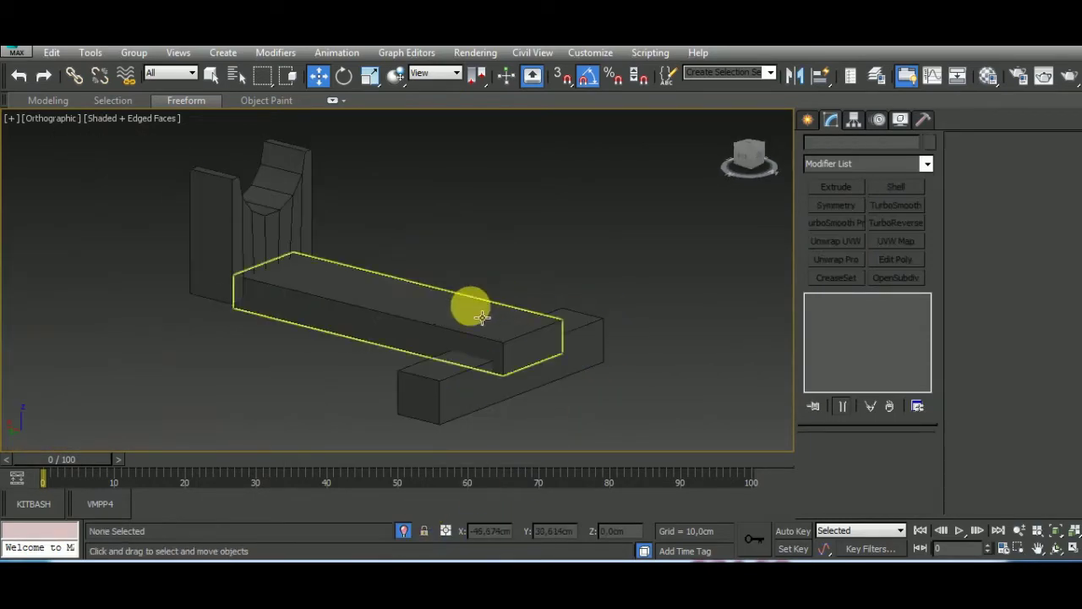
pyautogui.click(346, 341)
pyautogui.moveTo(345, 341)
pyautogui.keyDown('alt'); pyautogui.mouseDown(button='middle')
pyautogui.moveTo(386, 270)
pyautogui.moveTo(382, 338)
pyautogui.mouseUp(button='middle'); pyautogui.keyUp('alt')
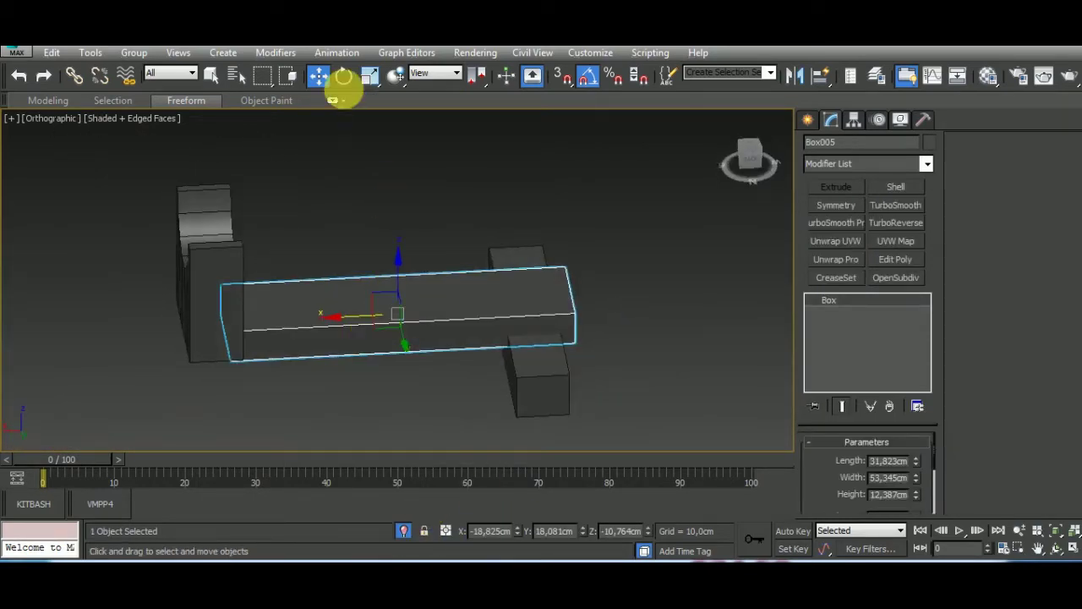
pyautogui.click(343, 78)
pyautogui.press('f')
pyautogui.scroll(4, 434, 307)
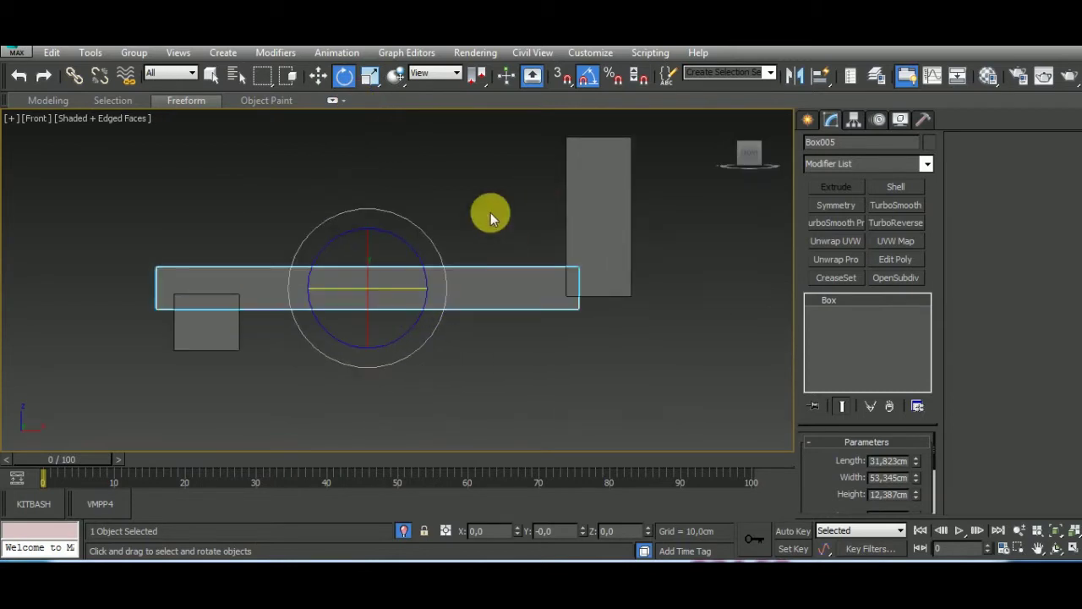
pyautogui.moveTo(424, 270)
pyautogui.mouseDown()
pyautogui.moveTo(413, 251)
pyautogui.moveTo(383, 244)
pyautogui.moveTo(395, 222)
pyautogui.mouseUp()
# Tilt the plank back 5 degrees and lower it slightly onto the block.
pyautogui.click(318, 76)
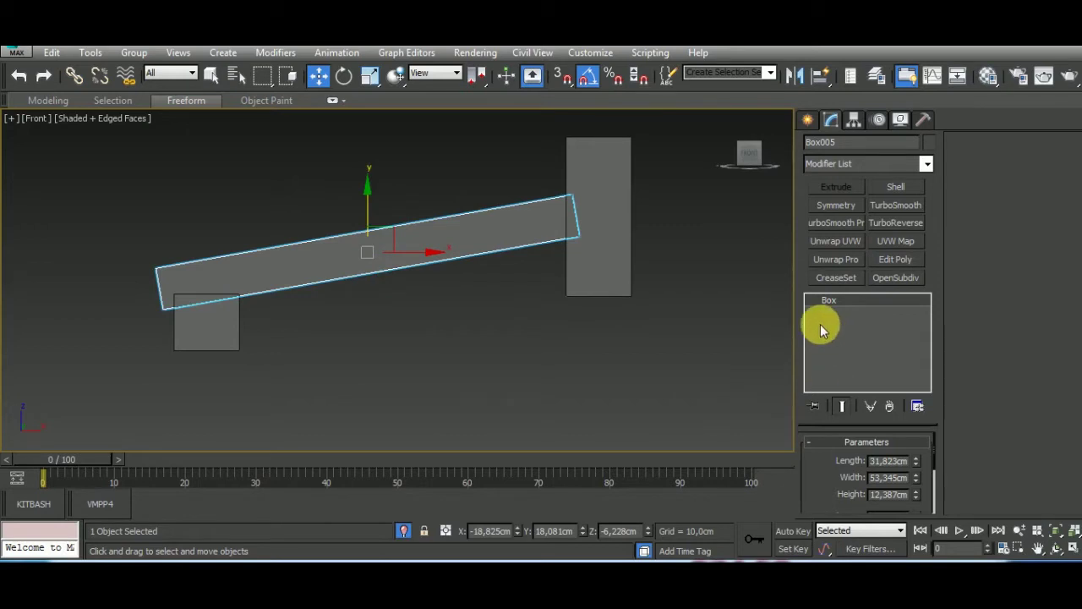
pyautogui.moveTo(425, 298)
pyautogui.keyDown('alt'); pyautogui.mouseDown(button='middle')
pyautogui.moveTo(531, 350)
pyautogui.moveTo(466, 367)
pyautogui.mouseUp(button='middle'); pyautogui.keyUp('alt')
pyautogui.scroll(2, 466, 367)
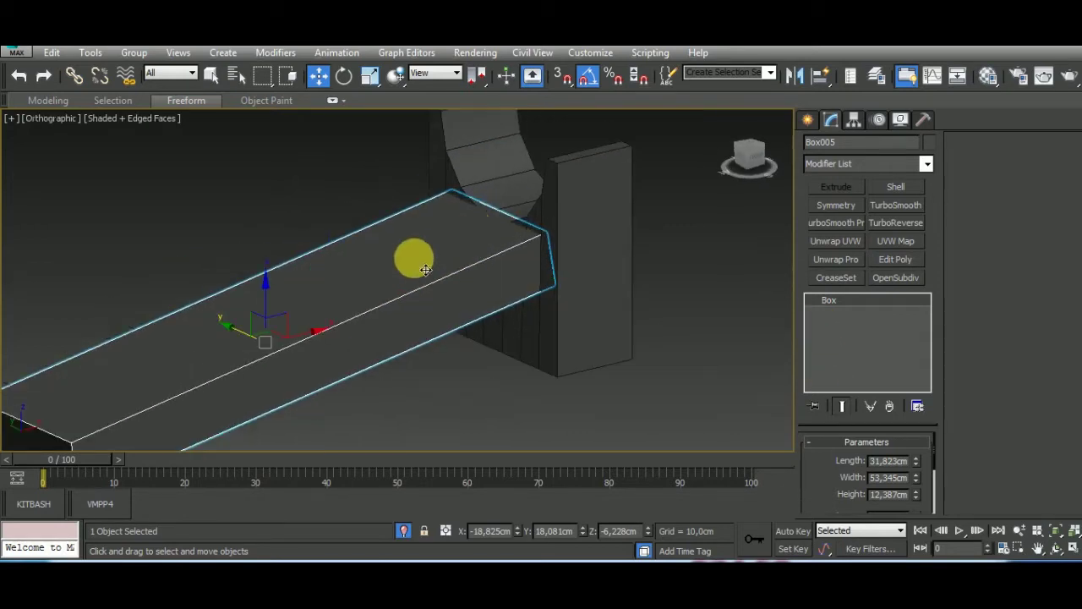
pyautogui.scroll(-2, 411, 257)
pyautogui.click(352, 80)
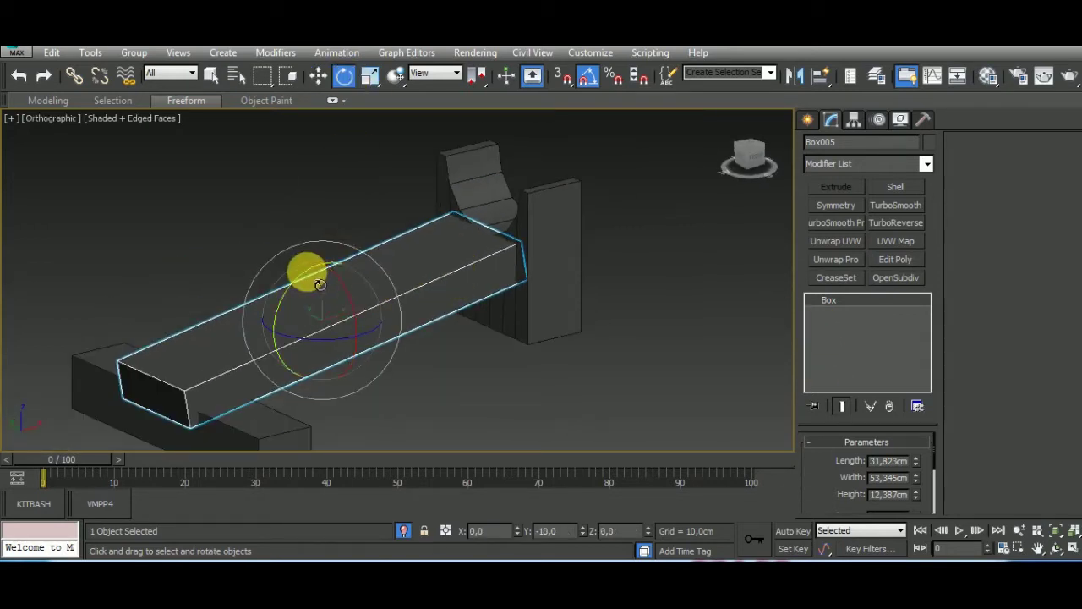
pyautogui.moveTo(319, 284); pyautogui.dragTo(307, 261)
pyautogui.moveTo(375, 316)
pyautogui.keyDown('alt'); pyautogui.mouseDown(button='middle')
pyautogui.moveTo(395, 283)
pyautogui.moveTo(386, 305)
pyautogui.moveTo(404, 320)
pyautogui.mouseUp(button='middle'); pyautogui.keyUp('alt')
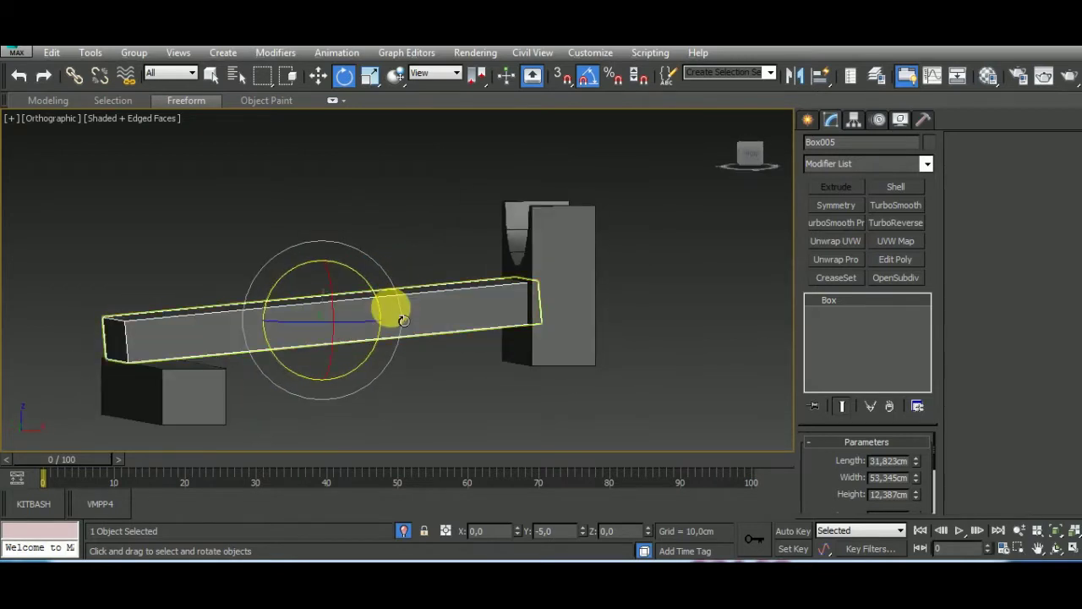
pyautogui.press('f')
pyautogui.scroll(2, 393, 301)
pyautogui.click(319, 76)
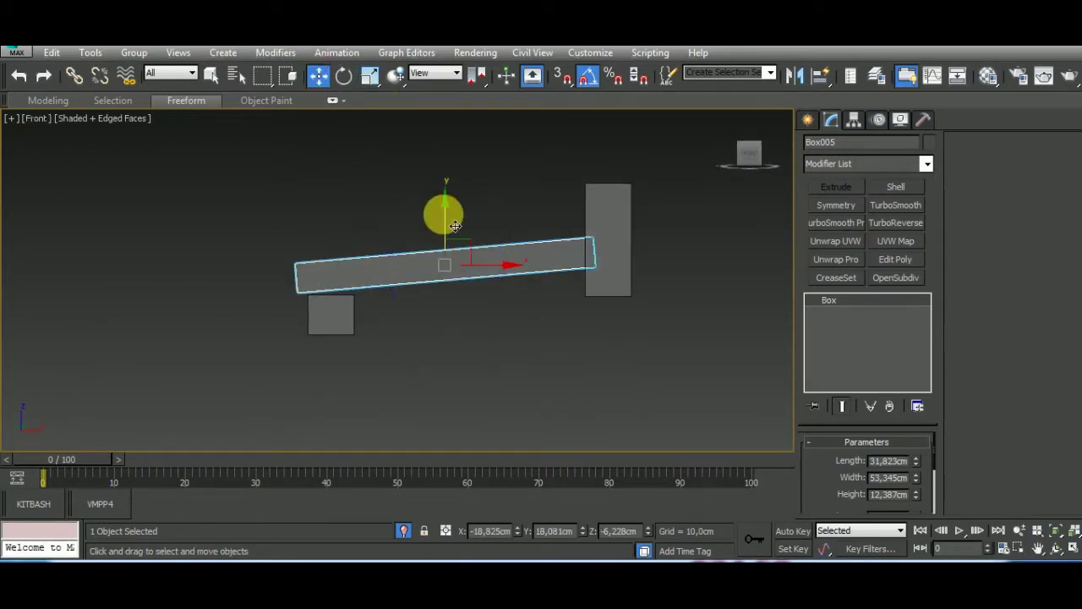
pyautogui.moveTo(455, 225); pyautogui.dragTo(455, 235)
# Reduce the plank's tilt by about 3 degrees and inspect it from several sides.
pyautogui.moveTo(530, 331)
pyautogui.keyDown('alt'); pyautogui.mouseDown(button='middle')
pyautogui.moveTo(577, 258)
pyautogui.moveTo(416, 229)
pyautogui.mouseUp(button='middle'); pyautogui.keyUp('alt')
pyautogui.click(344, 76)
pyautogui.moveTo(415, 229)
pyautogui.mouseDown()
pyautogui.moveTo(427, 241)
pyautogui.moveTo(392, 225)
pyautogui.mouseUp()
pyautogui.click(317, 76)
pyautogui.moveTo(391, 225)
pyautogui.keyDown('alt'); pyautogui.mouseDown(button='middle')
pyautogui.moveTo(520, 403)
pyautogui.moveTo(536, 394)
pyautogui.moveTo(727, 399)
pyautogui.moveTo(685, 381)
pyautogui.moveTo(449, 425)
pyautogui.mouseUp(button='middle'); pyautogui.keyUp('alt')
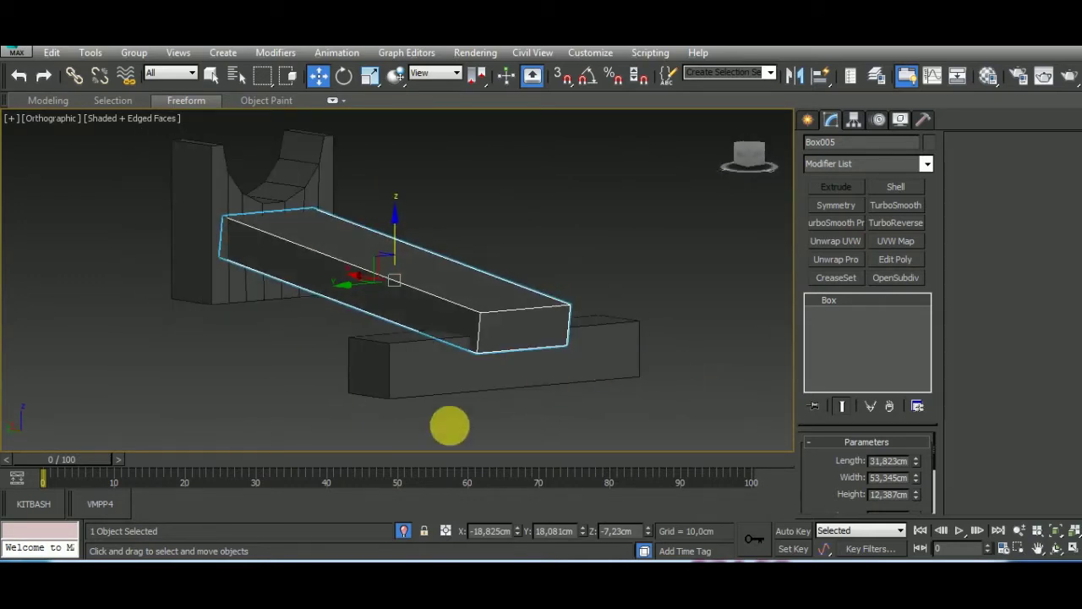
pyautogui.keyDown('alt'); pyautogui.moveTo(592, 420); pyautogui.dragTo(574, 432, button='middle'); pyautogui.keyUp('alt')
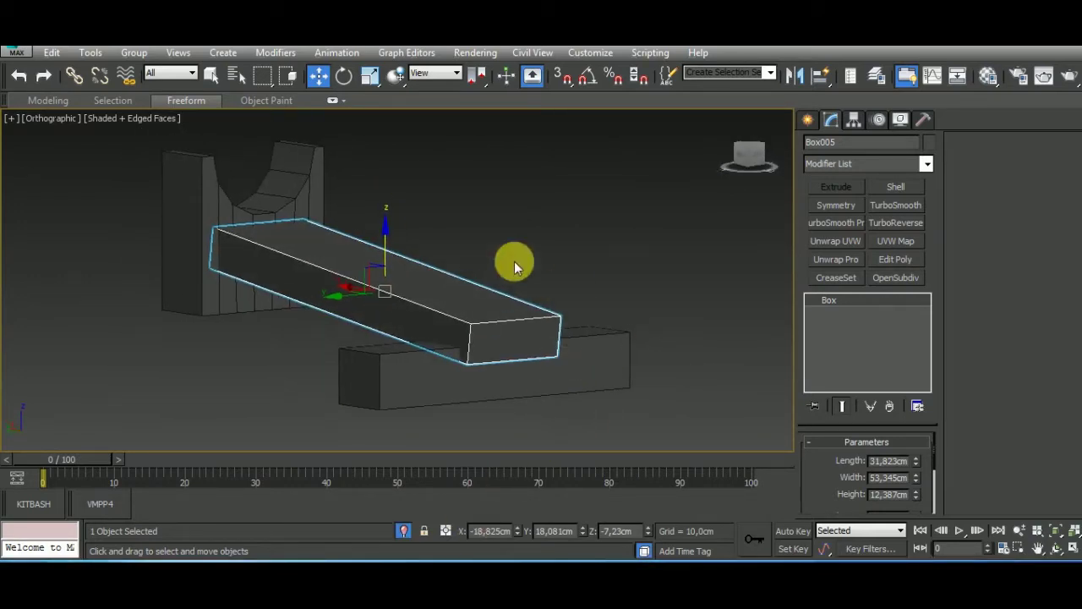
pyautogui.moveTo(514, 261)
pyautogui.keyDown('alt'); pyautogui.mouseDown(button='middle')
pyautogui.moveTo(449, 380)
pyautogui.moveTo(437, 380)
pyautogui.moveTo(480, 392)
pyautogui.moveTo(507, 381)
pyautogui.mouseUp(button='middle'); pyautogui.keyUp('alt')
# Convert the plank to Editable Poly and connect one edge across it.
pyautogui.rightClick(855, 307)
pyautogui.click(870, 428)
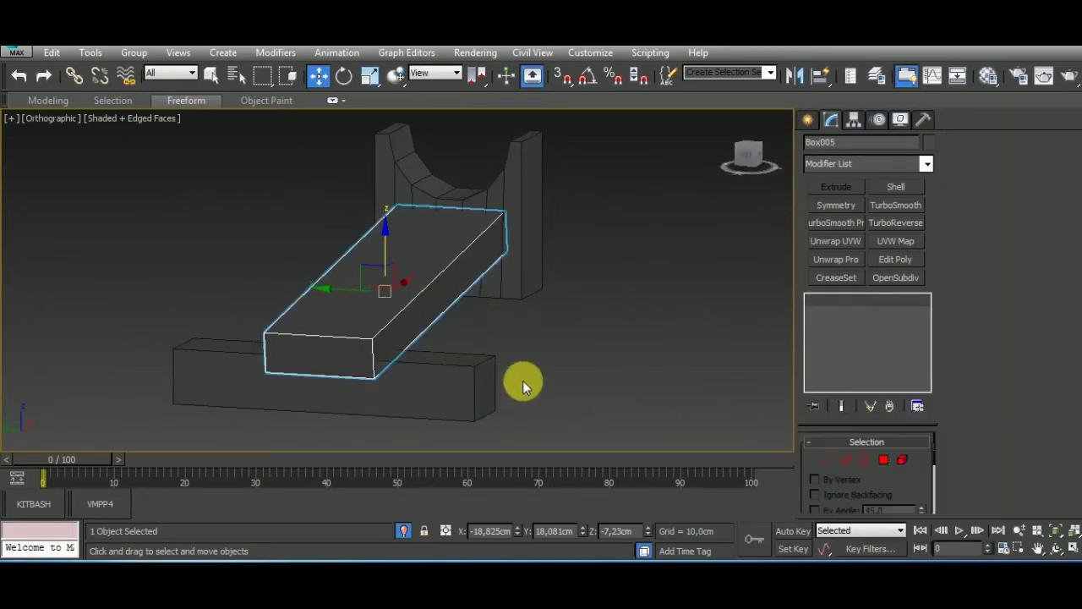
pyautogui.press('2')
pyautogui.hotkey('ctrl', 'shift', 'e')
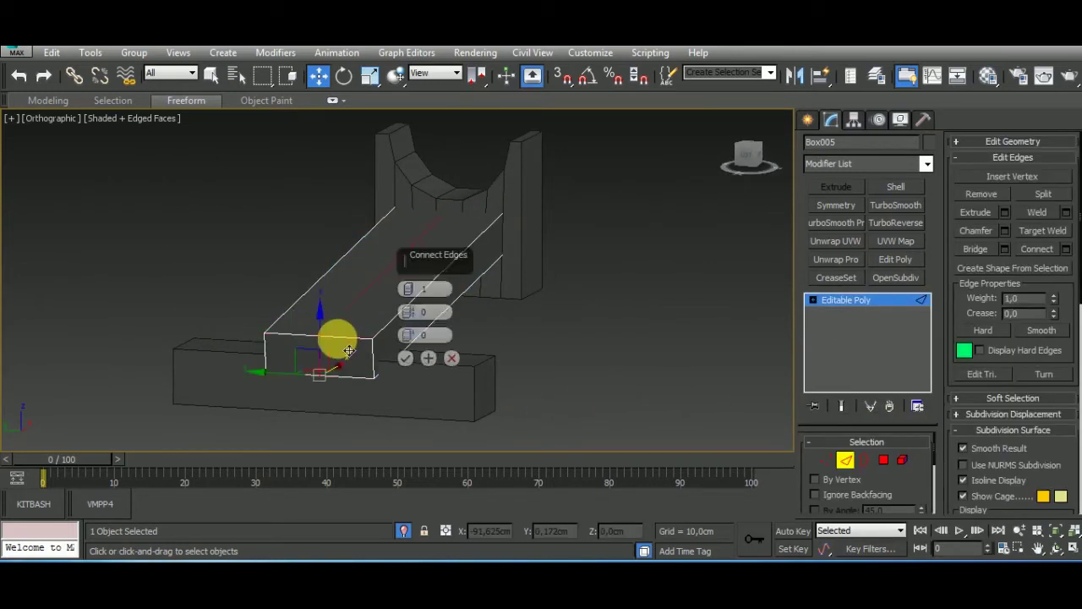
pyautogui.click(406, 360)
# Add two lengthwise edges along the plank and another cross edge near its lower end.
pyautogui.hotkey('ctrl', 'shift', 'e')
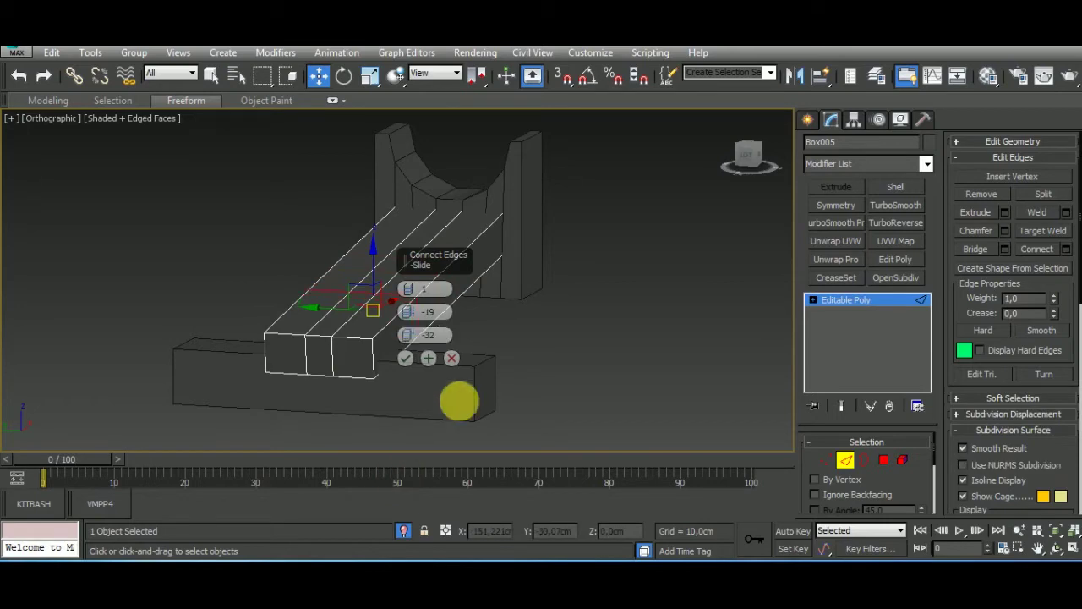
pyautogui.moveTo(459, 399)
pyautogui.keyDown('alt'); pyautogui.mouseDown(button='middle')
pyautogui.moveTo(476, 411)
pyautogui.moveTo(423, 363)
pyautogui.mouseUp(button='middle'); pyautogui.keyUp('alt')
pyautogui.moveTo(409, 338); pyautogui.dragTo(398, 404)
pyautogui.click(406, 358)
pyautogui.keyDown('alt'); pyautogui.moveTo(406, 362); pyautogui.dragTo(485, 304, button='middle'); pyautogui.keyUp('alt')
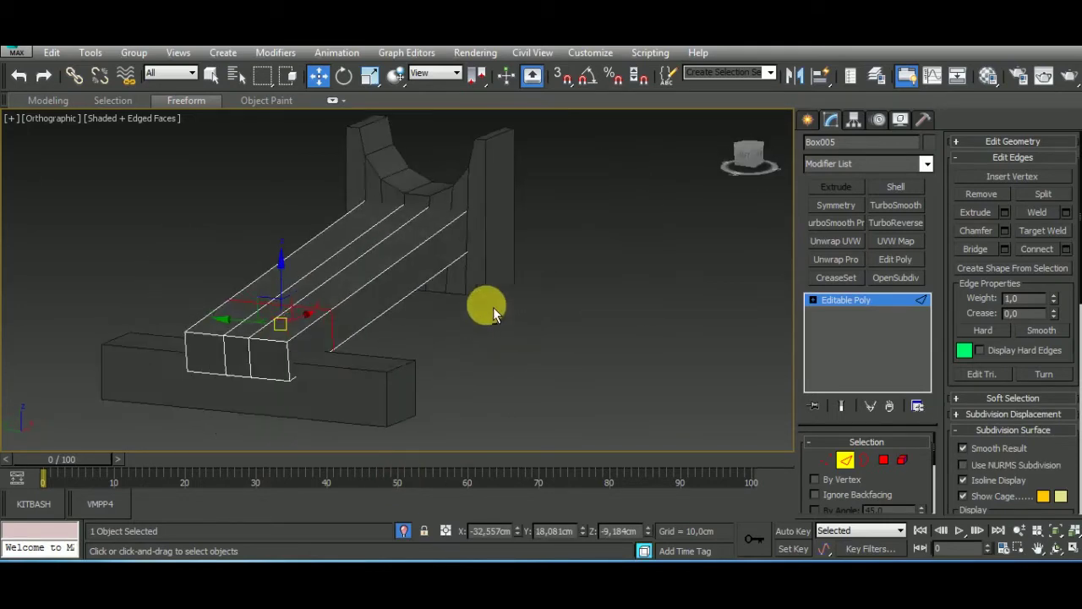
pyautogui.hotkey('ctrl', 'shift', 'e')
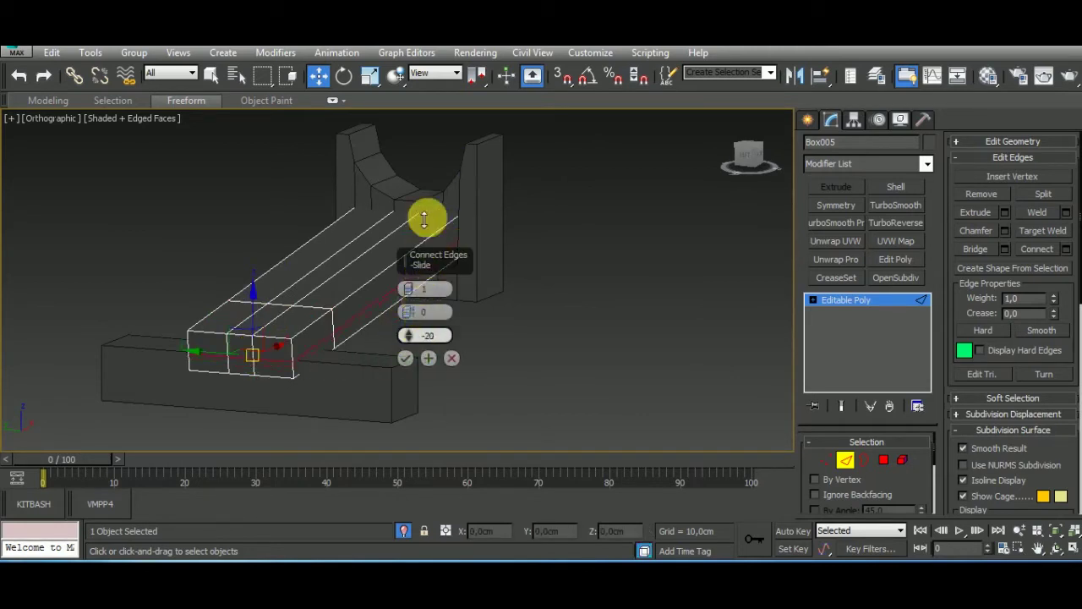
pyautogui.click(406, 359)
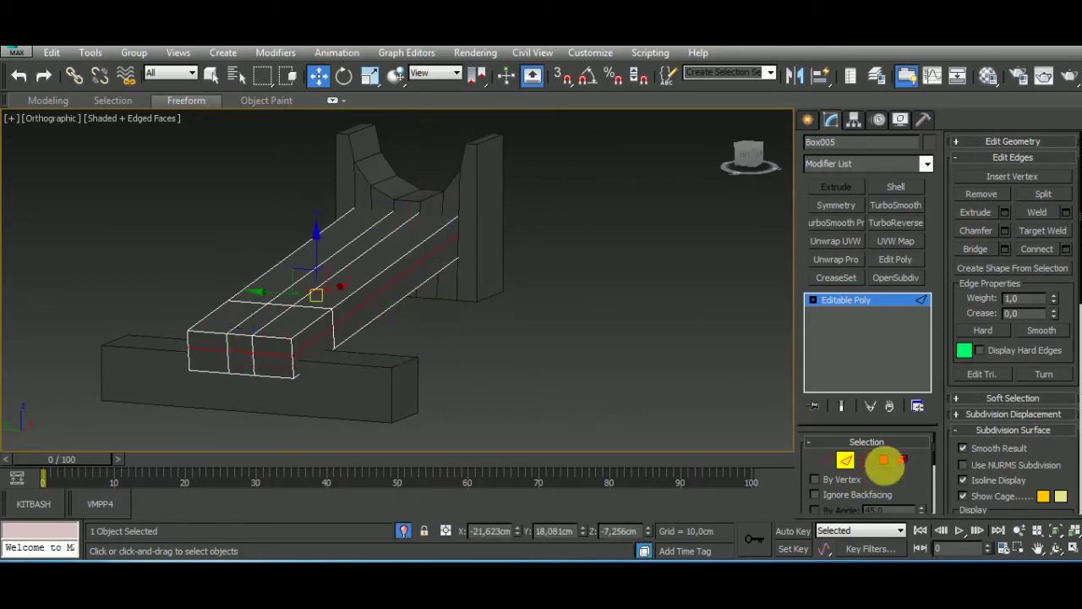
# Select the middle strip's top and front faces at the plank's lower end.
pyautogui.click(884, 459)
pyautogui.click(281, 323)
pyautogui.keyDown('alt'); pyautogui.moveTo(281, 323); pyautogui.dragTo(418, 331, button='middle'); pyautogui.keyUp('alt')
pyautogui.keyDown('ctrl'); pyautogui.click(270, 345); pyautogui.keyUp('ctrl')
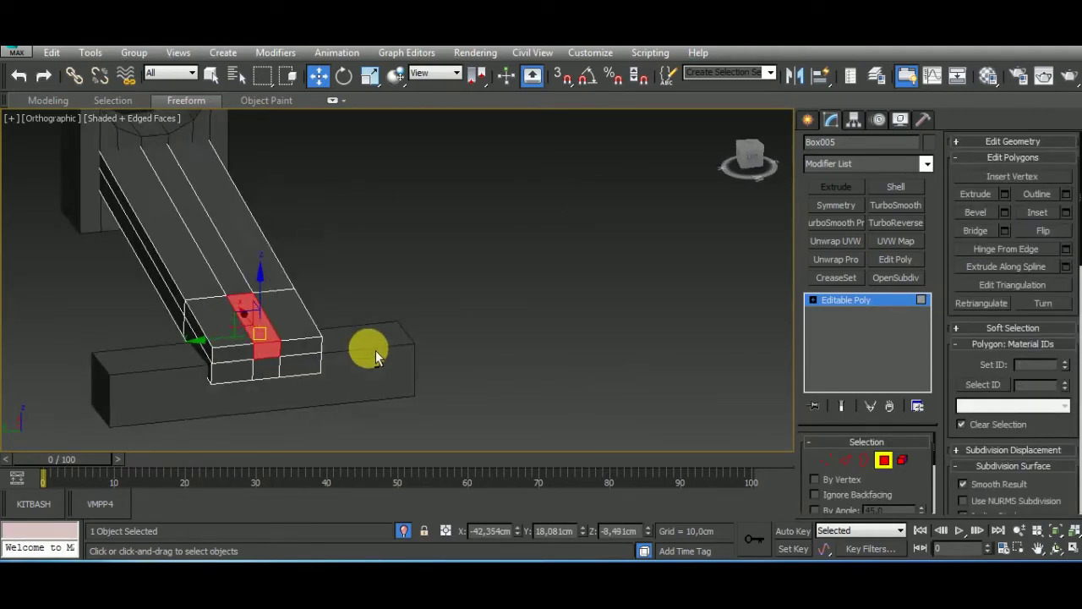
pyautogui.keyDown('alt'); pyautogui.moveTo(271, 345); pyautogui.dragTo(335, 388, button='middle'); pyautogui.keyUp('alt')
pyautogui.scroll(2, 335, 388)
# Bevel the selected faces with an inward outline and a different bevel grouping type.
pyautogui.hotkey('shift', 'b')
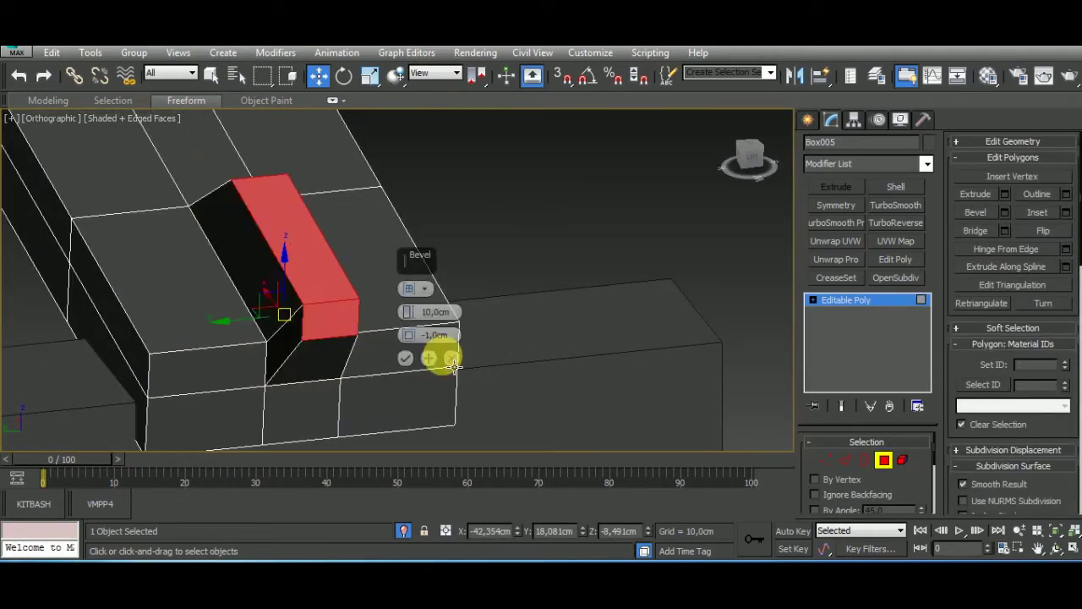
pyautogui.rightClick(409, 312)
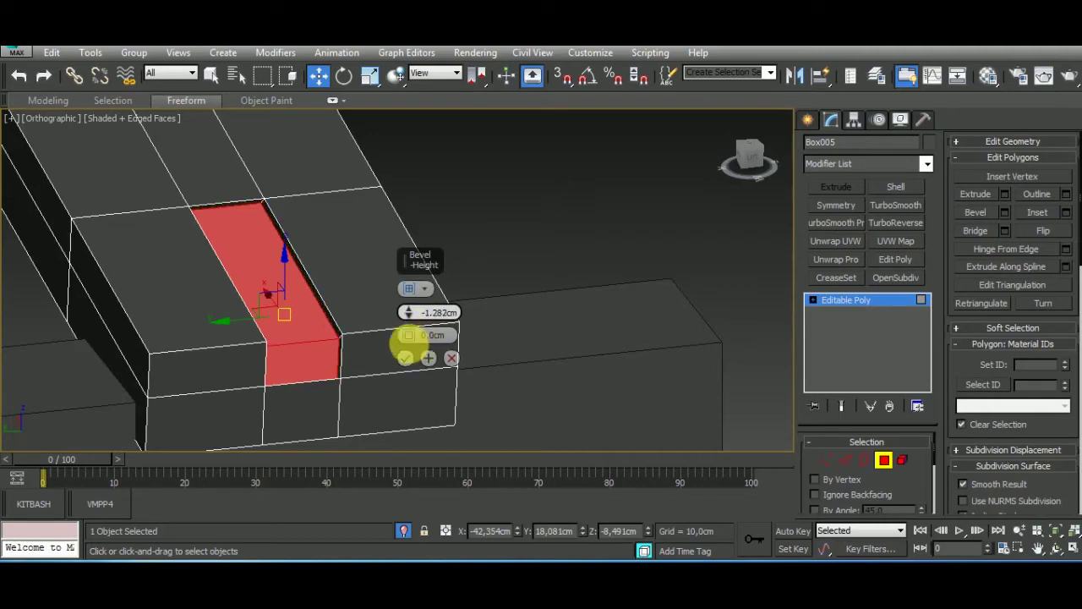
pyautogui.moveTo(409, 355); pyautogui.dragTo(350, 370)
pyautogui.moveTo(350, 370)
pyautogui.keyDown('alt'); pyautogui.mouseDown(button='middle')
pyautogui.moveTo(273, 375)
pyautogui.moveTo(377, 362)
pyautogui.moveTo(290, 313)
pyautogui.moveTo(290, 398)
pyautogui.moveTo(339, 333)
pyautogui.moveTo(427, 357)
pyautogui.moveTo(374, 350)
pyautogui.moveTo(362, 319)
pyautogui.moveTo(402, 389)
pyautogui.mouseUp(button='middle'); pyautogui.keyUp('alt')
pyautogui.click(415, 288)
pyautogui.click(457, 321)
pyautogui.click(423, 291)
pyautogui.click(436, 298)
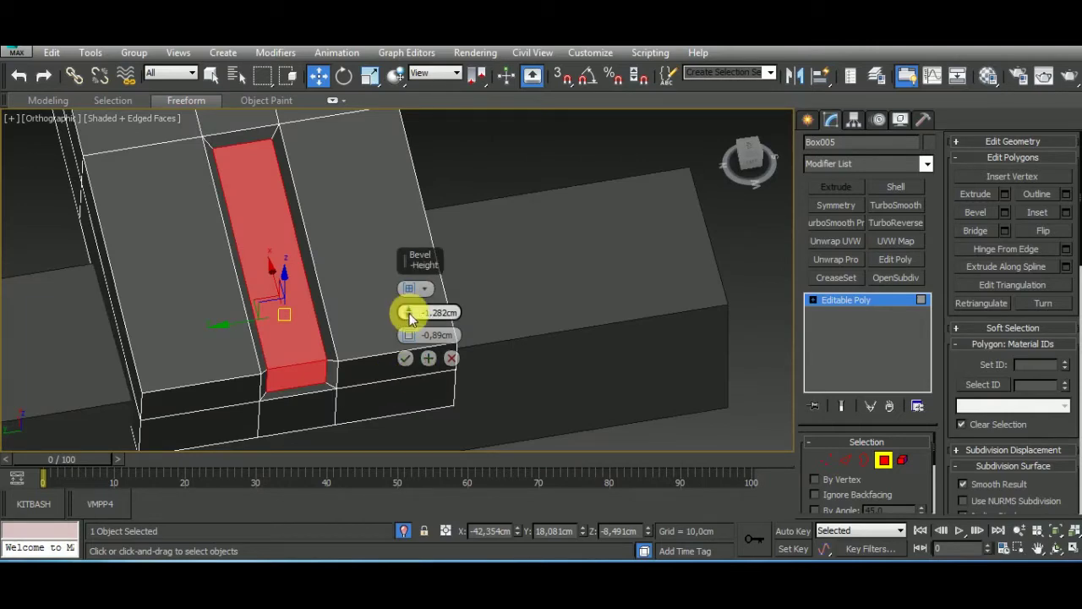
# Sink the bevelled faces to about -2.7 cm with zero outline to form the groove.
pyautogui.moveTo(411, 312); pyautogui.dragTo(423, 356)
pyautogui.keyDown('alt'); pyautogui.moveTo(423, 356); pyautogui.dragTo(341, 298, button='middle'); pyautogui.keyUp('alt')
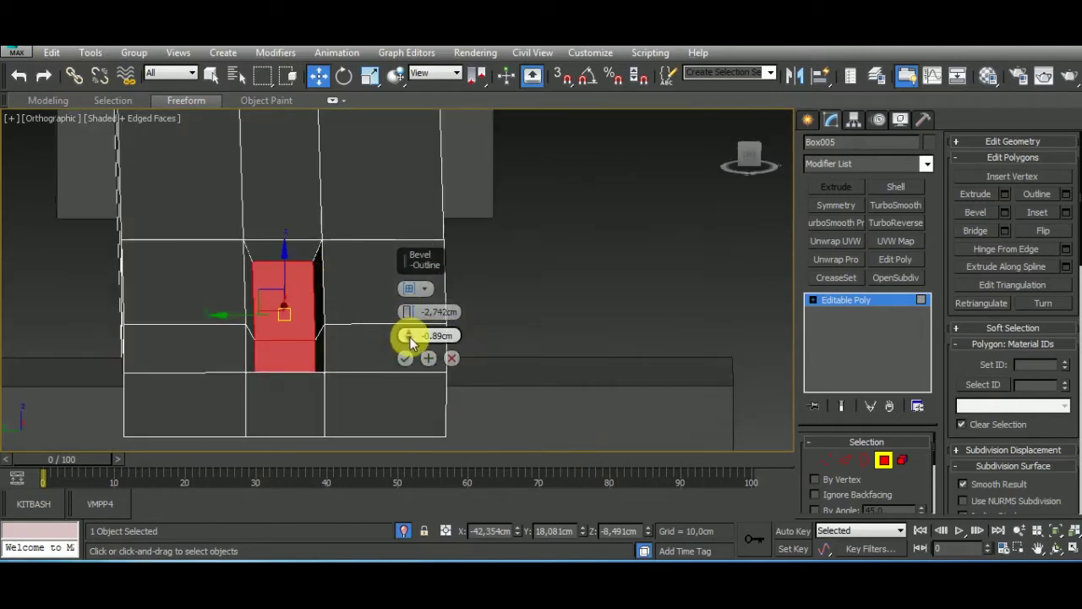
pyautogui.rightClick(411, 335)
pyautogui.moveTo(411, 335)
pyautogui.keyDown('alt'); pyautogui.mouseDown(button='middle')
pyautogui.moveTo(309, 329)
pyautogui.moveTo(364, 357)
pyautogui.mouseUp(button='middle'); pyautogui.keyUp('alt')
pyautogui.click(406, 365)
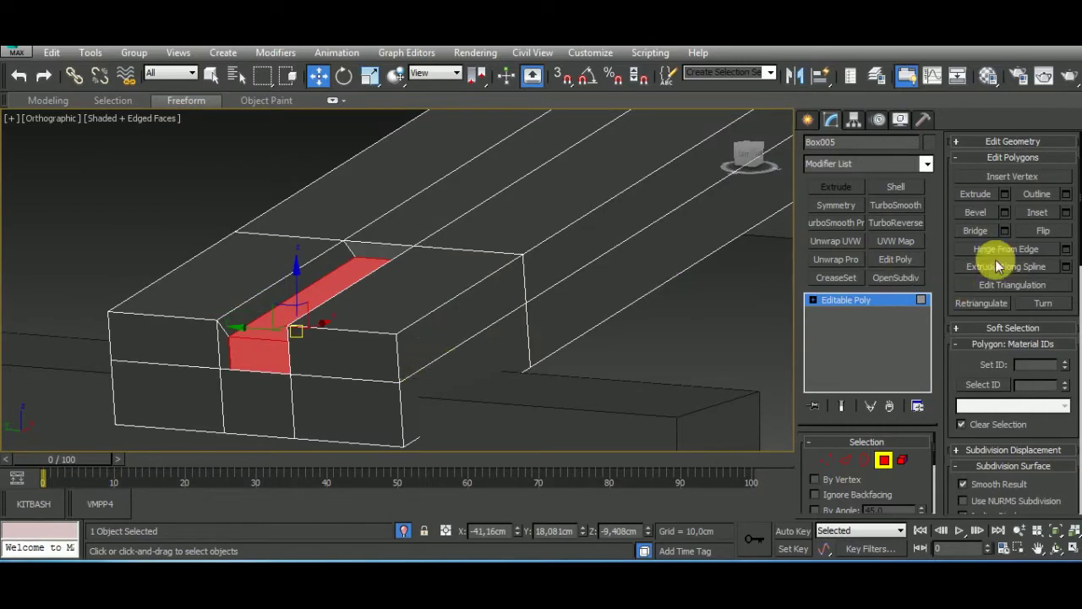
# Make the groove's faces planar along two axes.
pyautogui.click(1026, 157)
pyautogui.click(1027, 142)
pyautogui.click(1032, 360)
pyautogui.click(1048, 357)
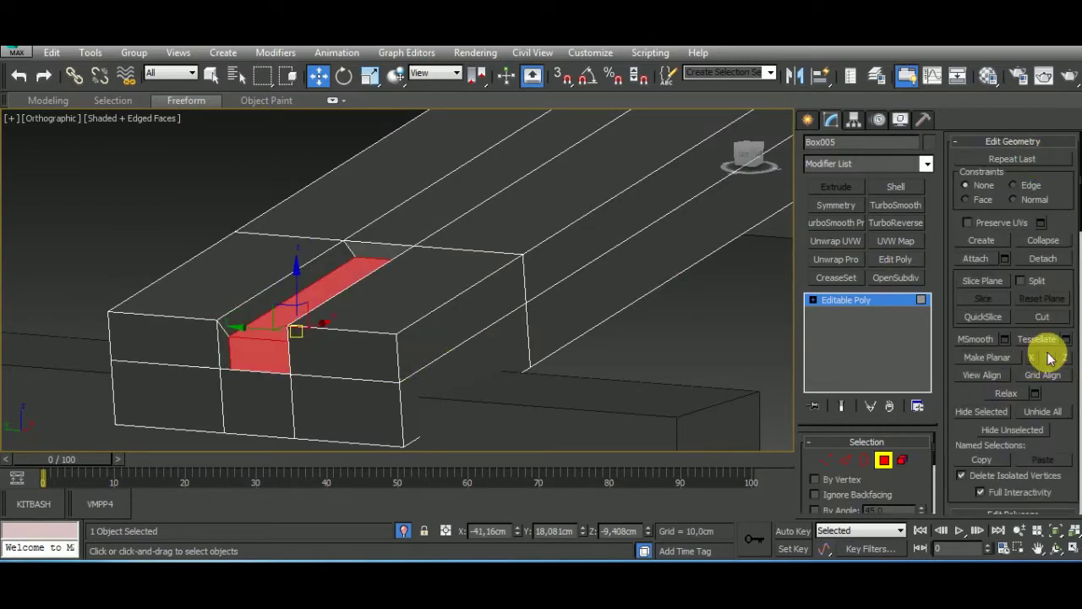
pyautogui.click(1065, 357)
pyautogui.moveTo(571, 257)
pyautogui.keyDown('alt'); pyautogui.mouseDown(button='middle')
pyautogui.moveTo(651, 331)
pyautogui.moveTo(652, 282)
pyautogui.moveTo(471, 365)
pyautogui.mouseUp(button='middle'); pyautogui.keyUp('alt')
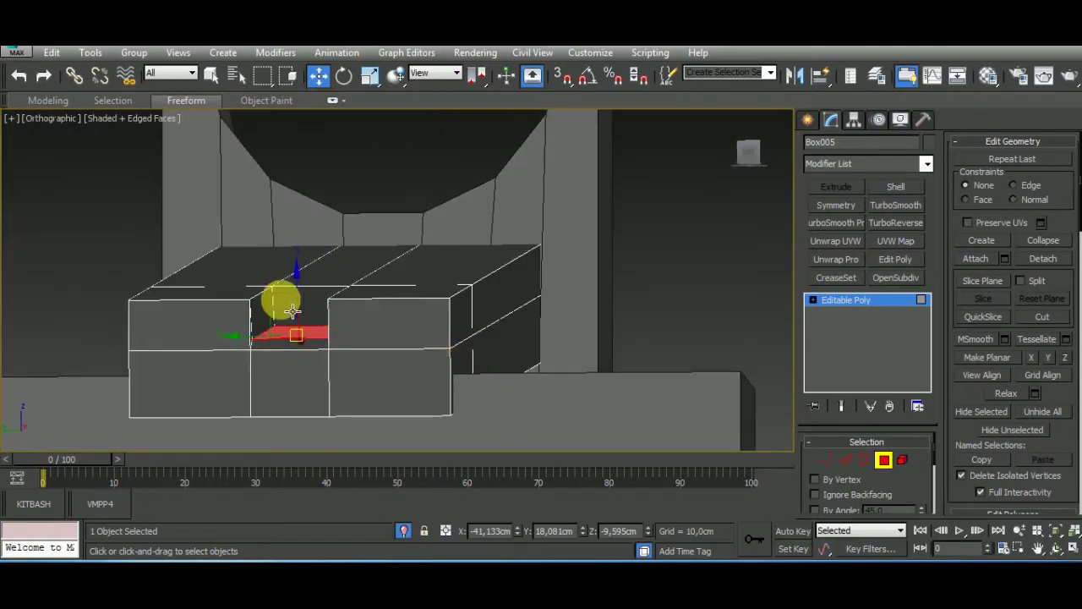
pyautogui.moveTo(313, 312)
pyautogui.keyDown('alt'); pyautogui.mouseDown(button='middle')
pyautogui.moveTo(357, 392)
pyautogui.moveTo(482, 393)
pyautogui.mouseUp(button='middle'); pyautogui.keyUp('alt')
# Select a vertex at the groove's corner in the Top view.
pyautogui.click(895, 463)
pyautogui.click(828, 460)
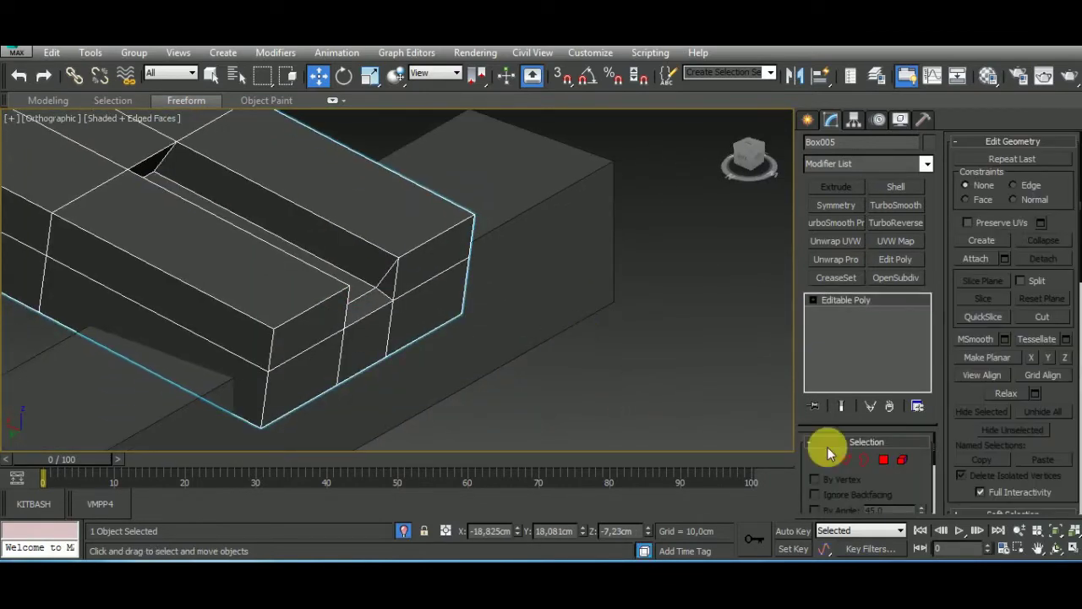
pyautogui.scroll(3, 218, 229)
pyautogui.scroll(3, 193, 265)
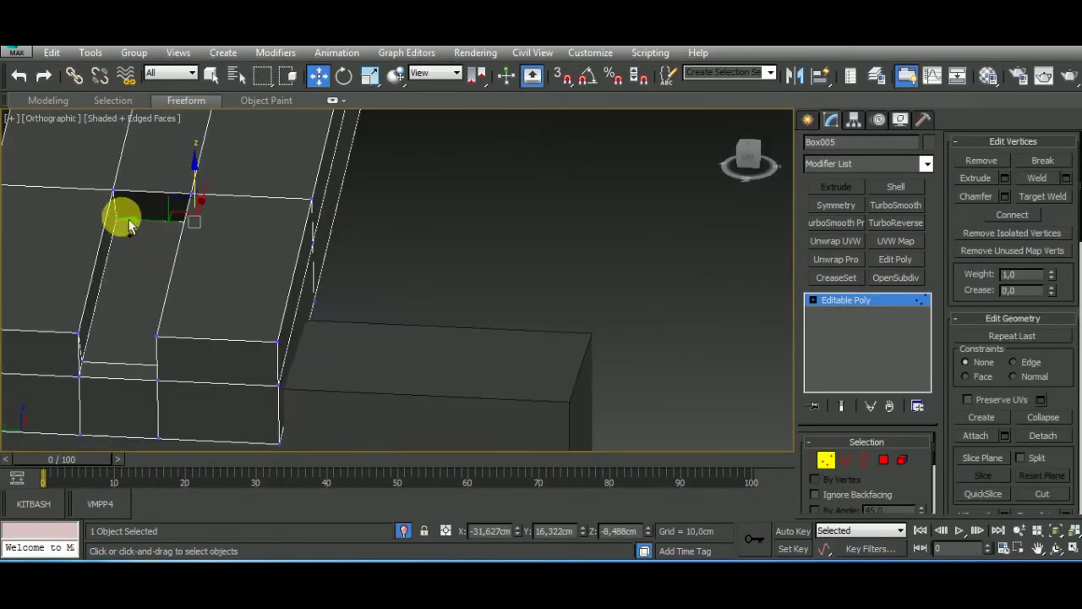
pyautogui.click(121, 217)
pyautogui.scroll(3, 229, 273)
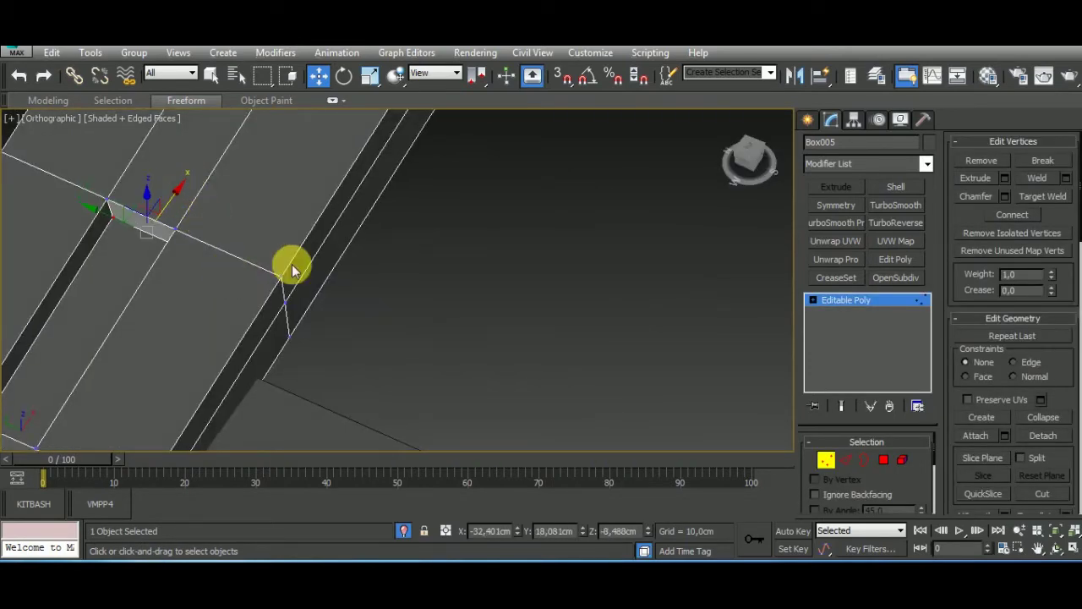
pyautogui.press('t')
pyautogui.scroll(3, 254, 284)
pyautogui.scroll(3, 229, 273)
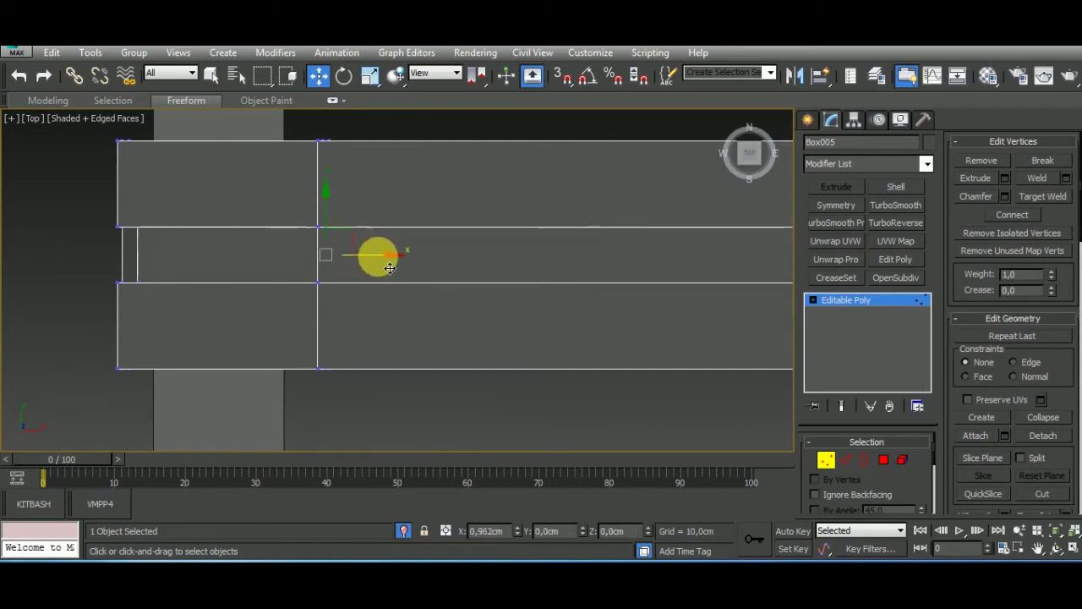
# Inspect the corner in wireframe display, then return to shaded display.
pyautogui.click(93, 122)
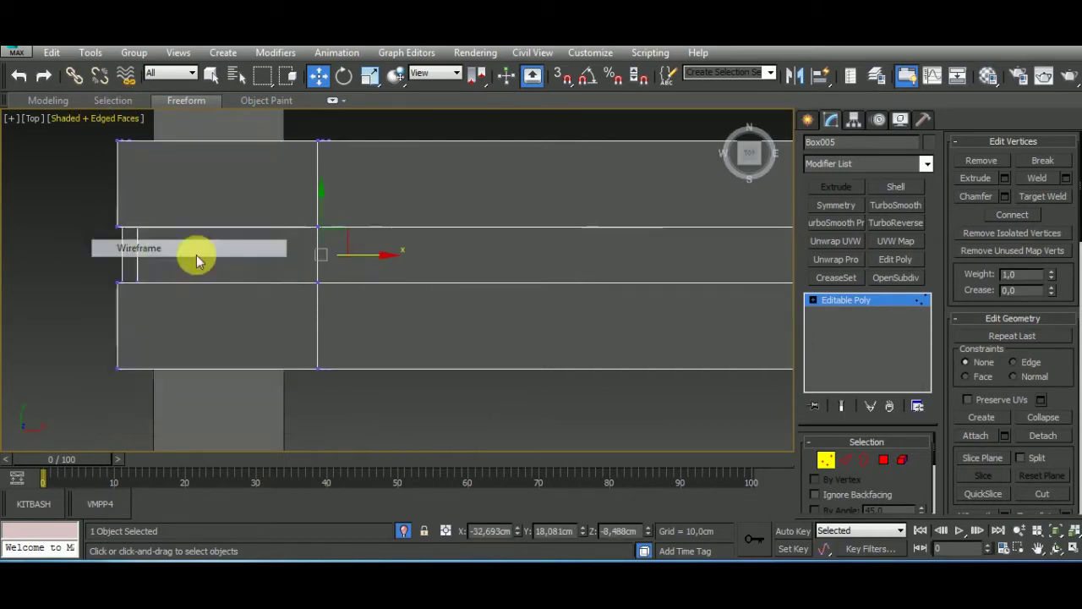
pyautogui.click(194, 248)
pyautogui.scroll(-2, 338, 249)
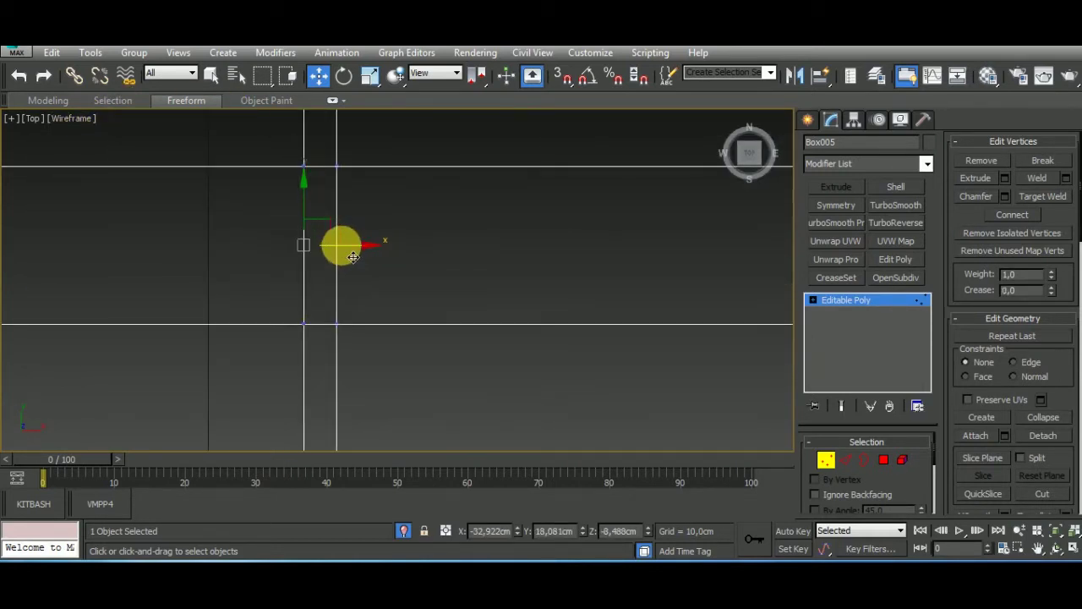
pyautogui.scroll(-2, 353, 256)
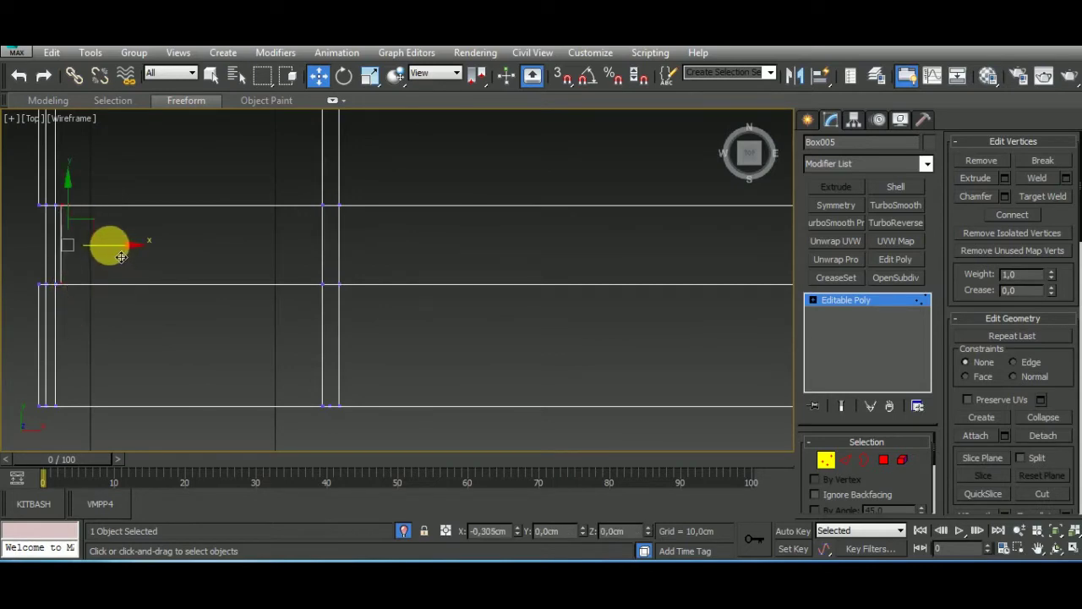
pyautogui.click(84, 118)
pyautogui.click(121, 153)
pyautogui.moveTo(121, 152)
pyautogui.keyDown('alt'); pyautogui.mouseDown(button='middle')
pyautogui.moveTo(473, 203)
pyautogui.moveTo(364, 259)
pyautogui.moveTo(479, 215)
pyautogui.moveTo(920, 327)
pyautogui.mouseUp(button='middle'); pyautogui.keyUp('alt')
# Target Weld two stray vertices onto the groove corner.
pyautogui.click(1043, 196)
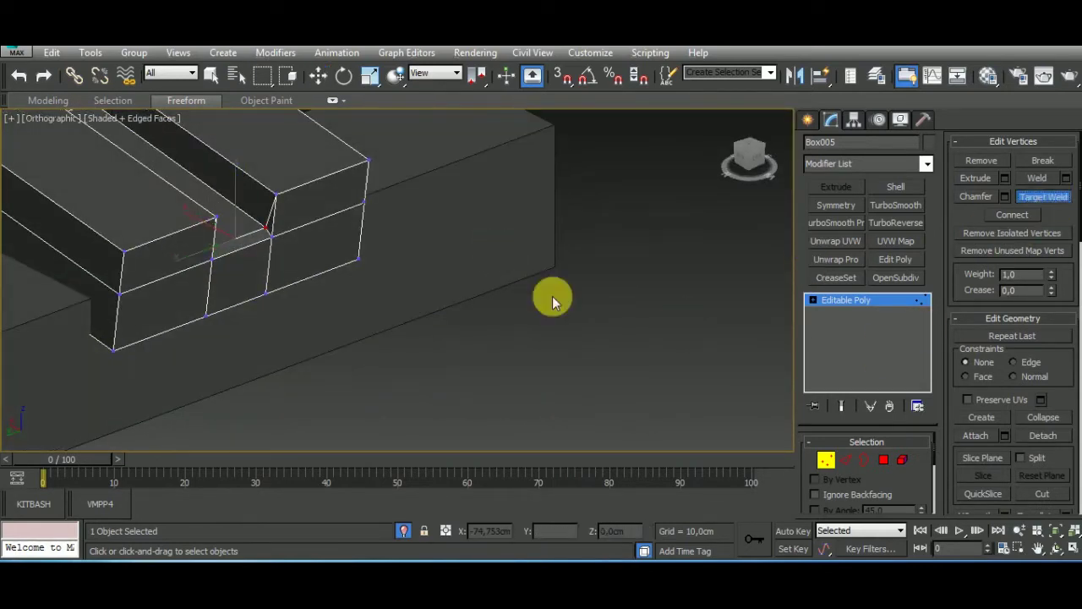
pyautogui.scroll(3, 238, 283)
pyautogui.click(230, 296)
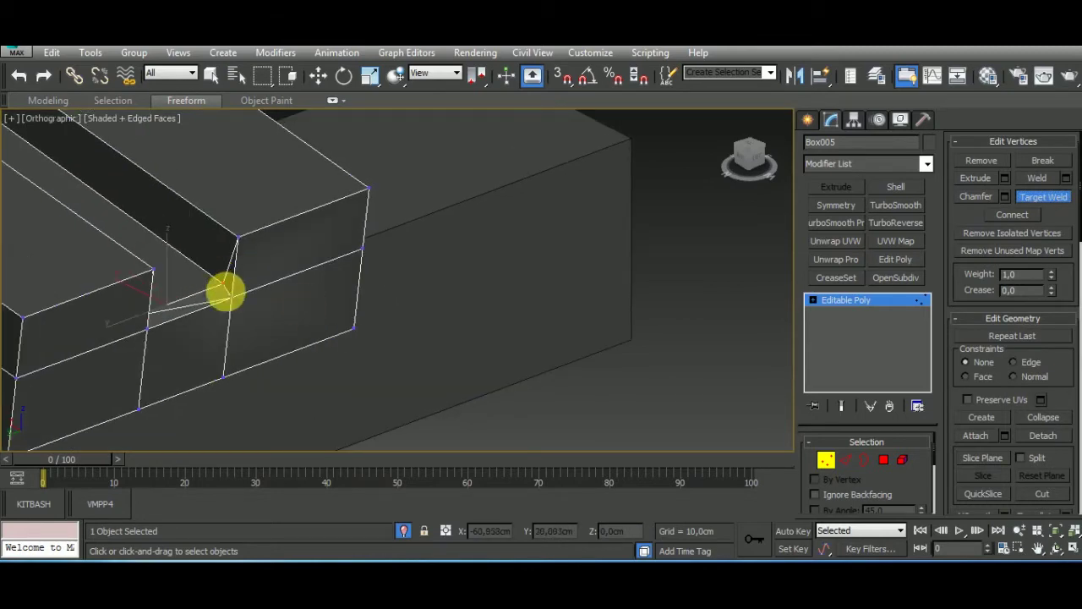
pyautogui.moveTo(231, 300)
pyautogui.keyDown('alt'); pyautogui.mouseDown(button='middle')
pyautogui.moveTo(333, 343)
pyautogui.moveTo(201, 311)
pyautogui.mouseUp(button='middle'); pyautogui.keyUp('alt')
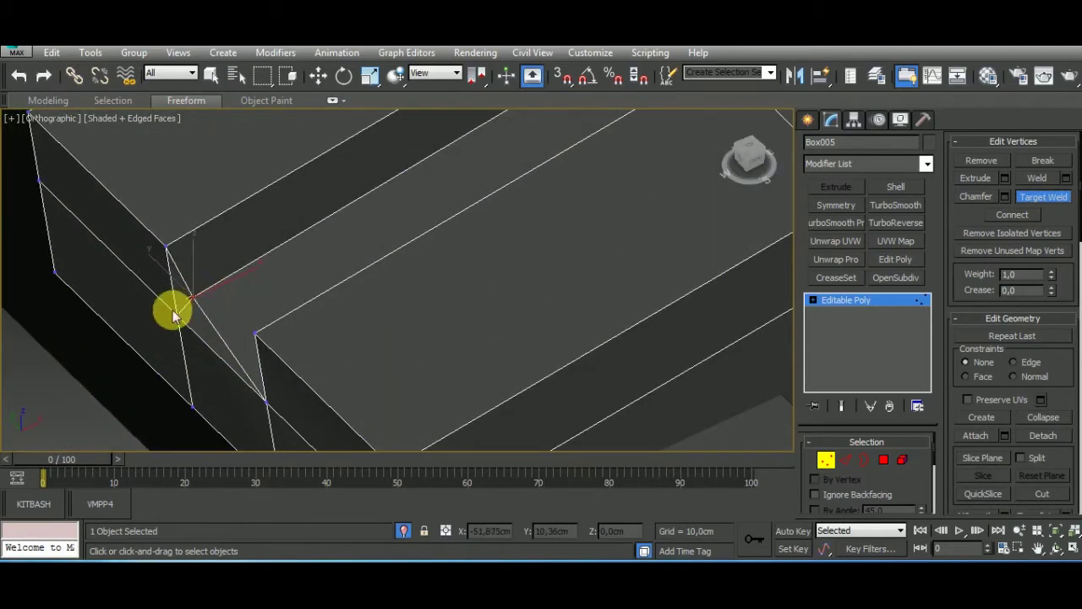
pyautogui.click(194, 298)
pyautogui.scroll(-5, 188, 328)
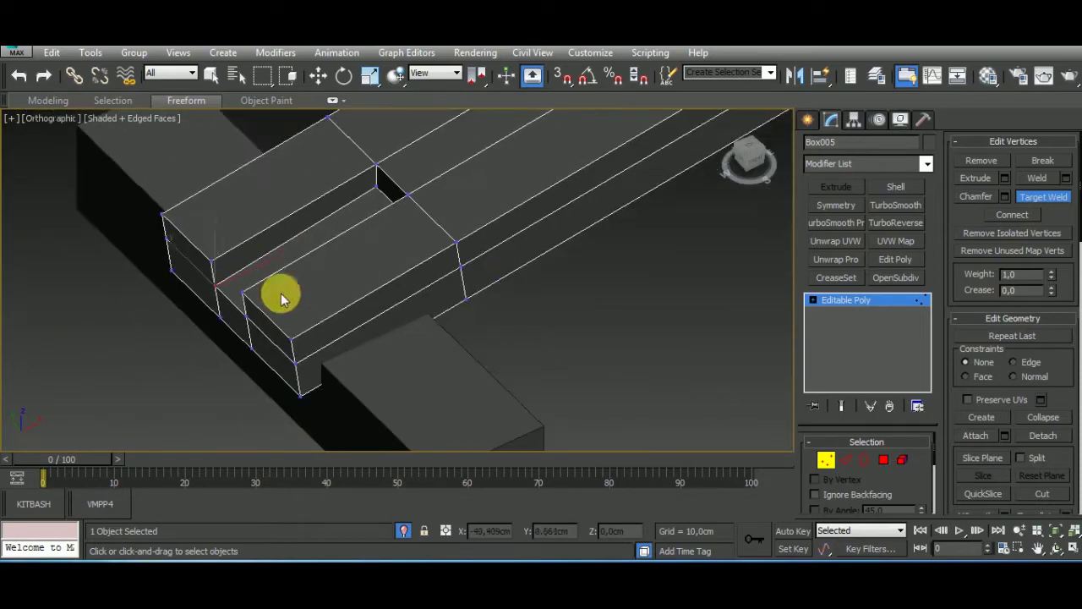
pyautogui.keyDown('alt'); pyautogui.moveTo(280, 292); pyautogui.dragTo(551, 268, button='middle'); pyautogui.keyUp('alt')
# Nudge the corner vertex to verify the weld, then leave vertex editing.
pyautogui.press('w')
pyautogui.scroll(5, 274, 231)
pyautogui.scroll(2, 274, 225)
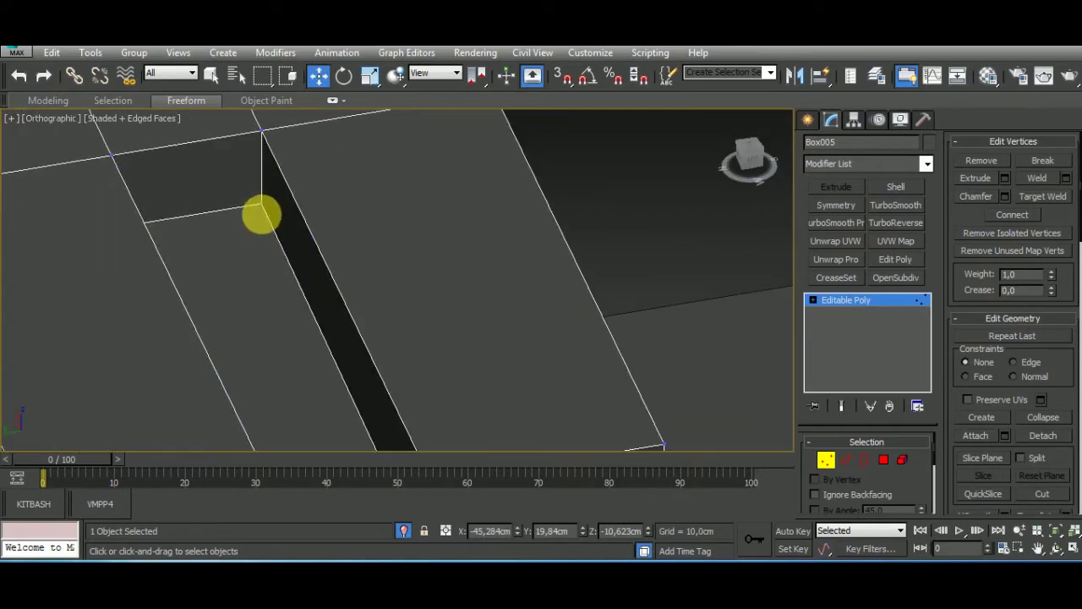
pyautogui.moveTo(259, 192)
pyautogui.mouseDown()
pyautogui.moveTo(225, 225)
pyautogui.moveTo(264, 146)
pyautogui.mouseUp()
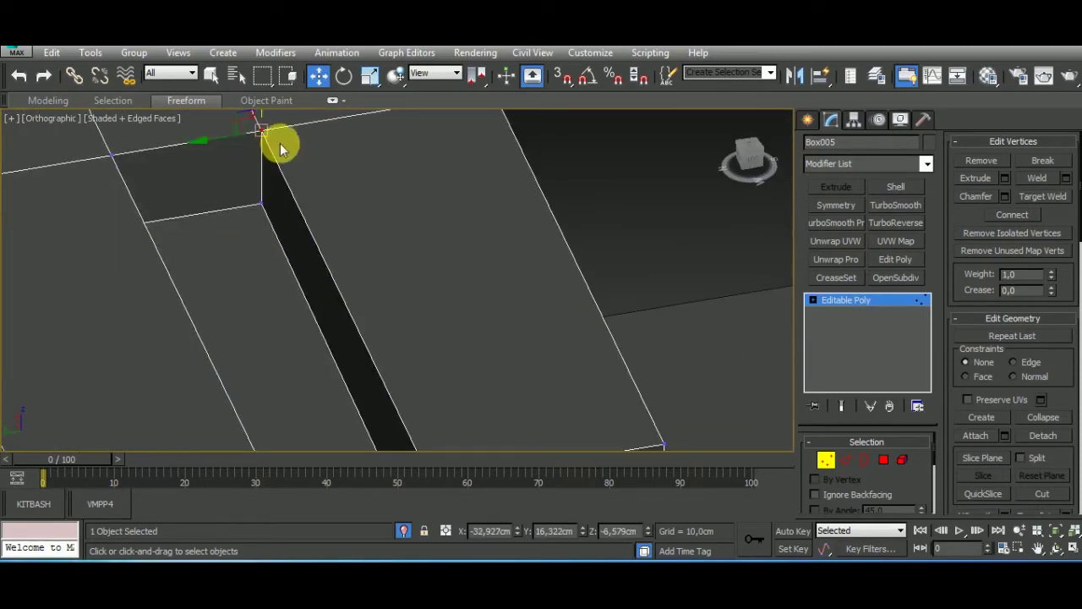
pyautogui.scroll(-2, 279, 153)
pyautogui.scroll(-3, 309, 160)
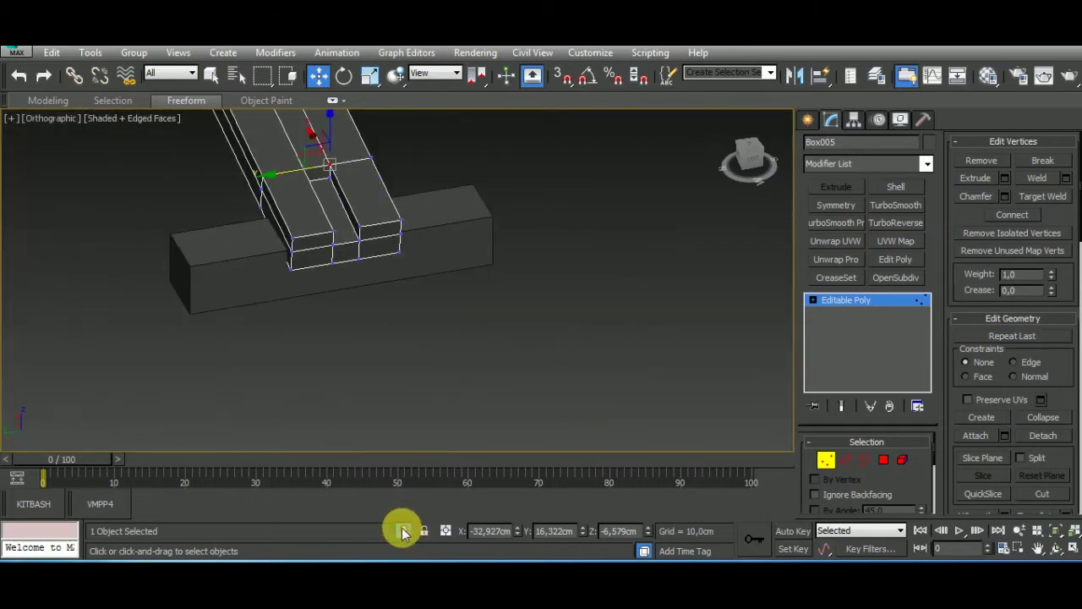
pyautogui.click(403, 531)
pyautogui.click(827, 464)
# Copy the axle cylinder upward and make the copy much thinner as a pin.
pyautogui.moveTo(617, 225)
pyautogui.keyDown('alt'); pyautogui.mouseDown(button='middle')
pyautogui.moveTo(537, 346)
pyautogui.moveTo(515, 309)
pyautogui.moveTo(512, 329)
pyautogui.mouseUp(button='middle'); pyautogui.keyUp('alt')
pyautogui.click(513, 362)
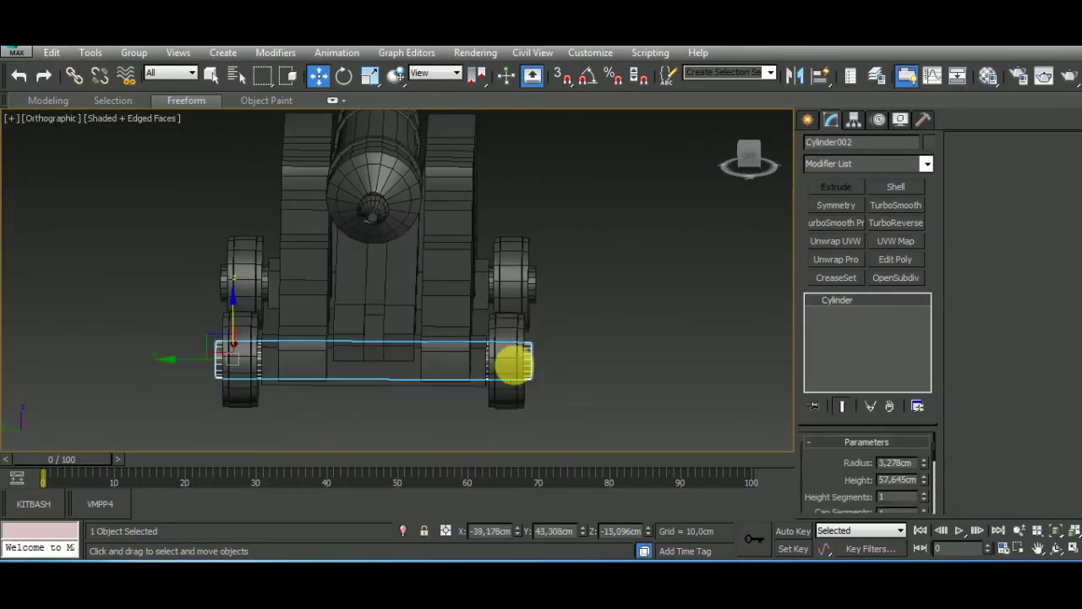
pyautogui.moveTo(234, 322); pyautogui.dragTo(253, 265)
pyautogui.click(541, 365)
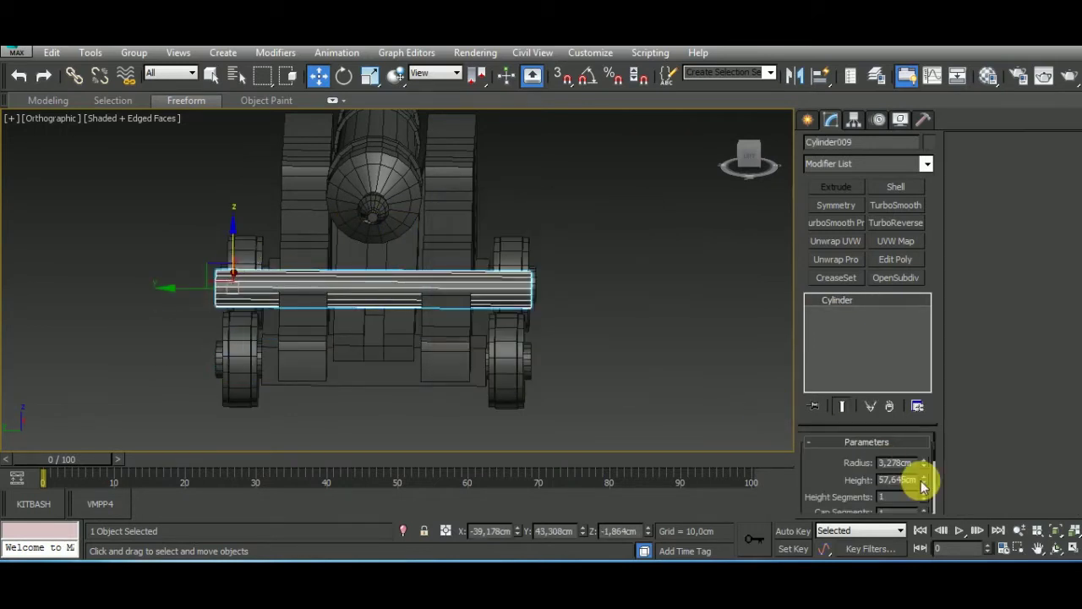
pyautogui.moveTo(924, 462); pyautogui.dragTo(925, 545)
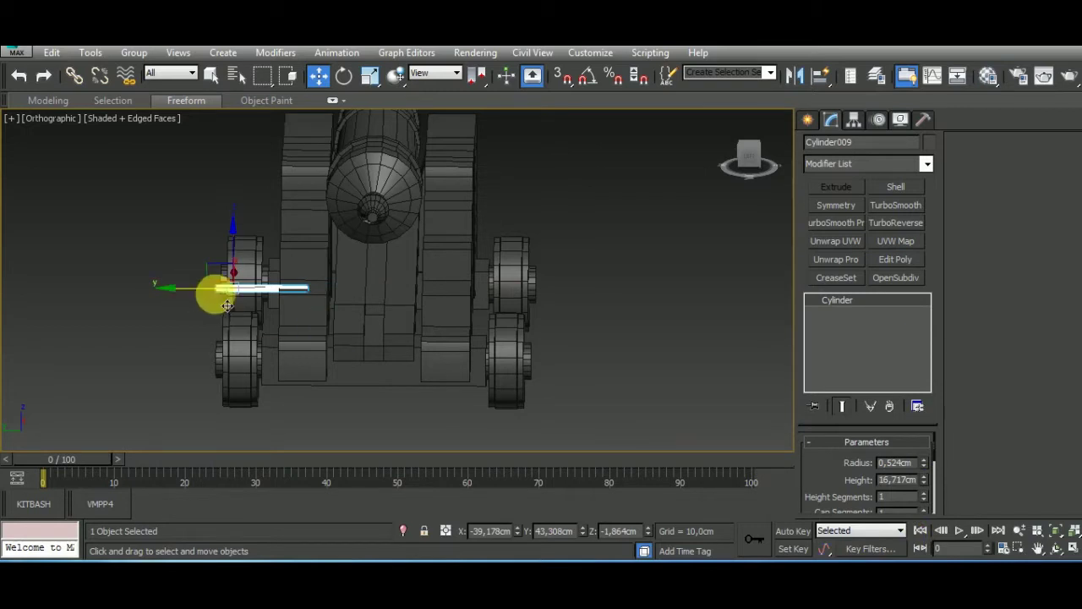
# Isolate the pin with the carriage box and slide it along the plank.
pyautogui.keyDown('ctrl'); pyautogui.click(364, 326); pyautogui.keyUp('ctrl')
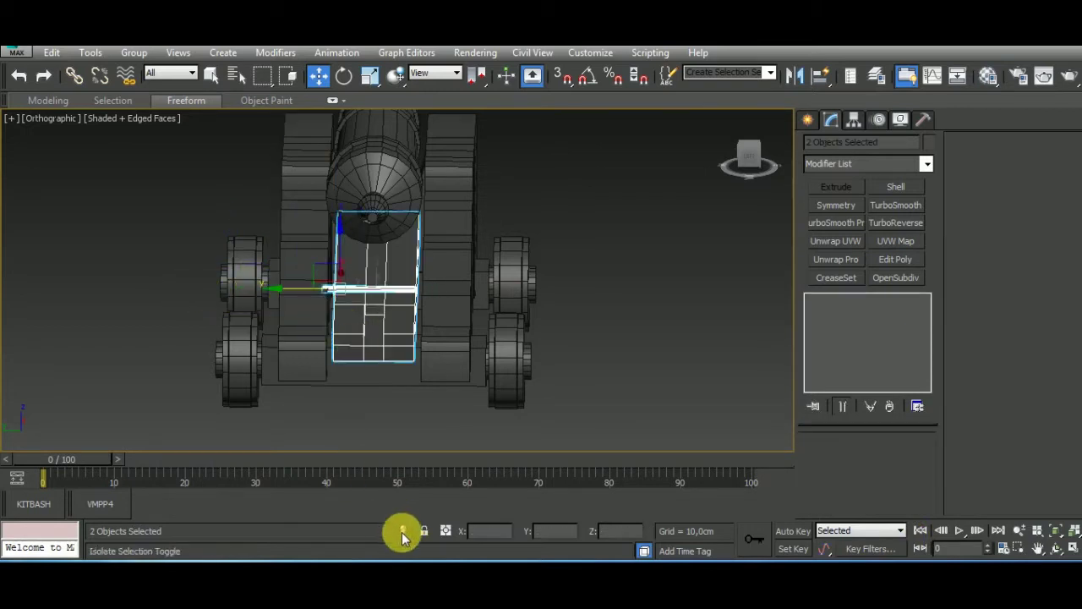
pyautogui.click(403, 537)
pyautogui.keyDown('alt'); pyautogui.moveTo(611, 394); pyautogui.dragTo(380, 345, button='middle'); pyautogui.keyUp('alt')
pyautogui.click(379, 345)
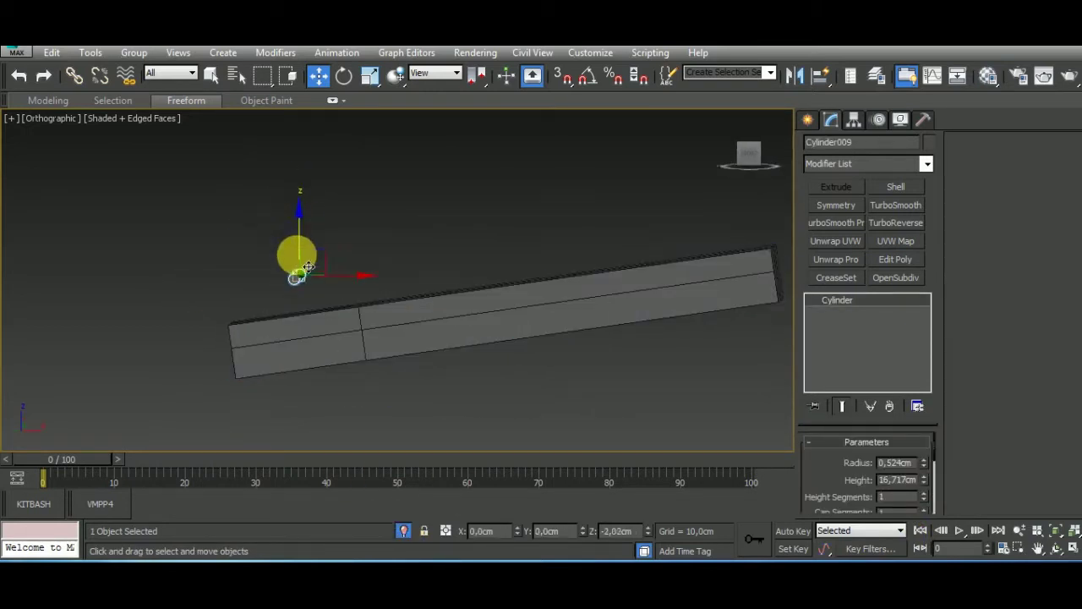
pyautogui.moveTo(333, 329); pyautogui.dragTo(417, 344)
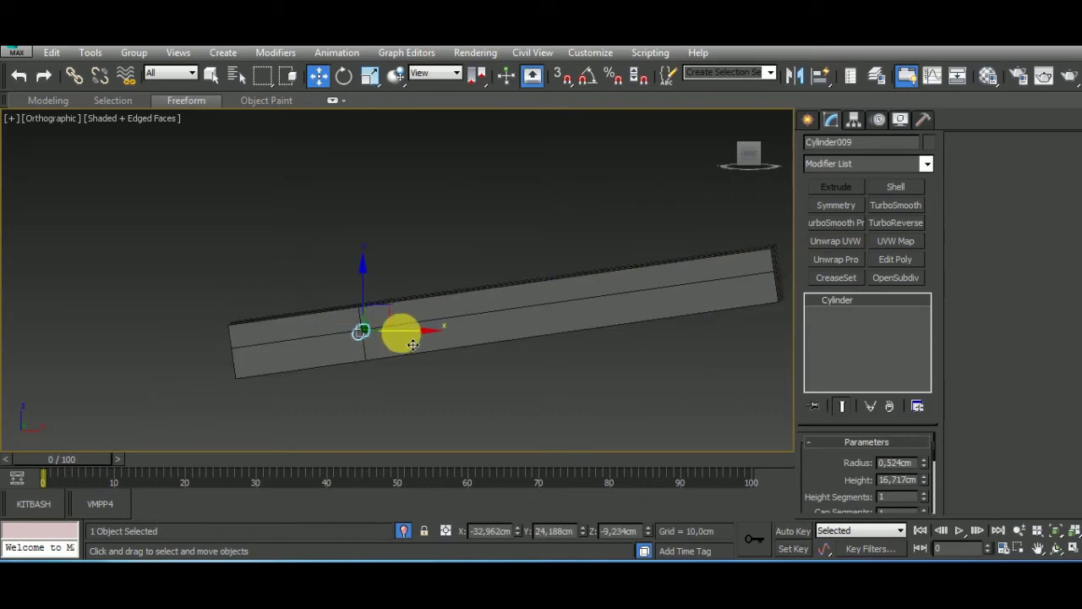
# Check the pin's position from front and three-quarter views of the cannon.
pyautogui.press('f')
pyautogui.scroll(3, 358, 296)
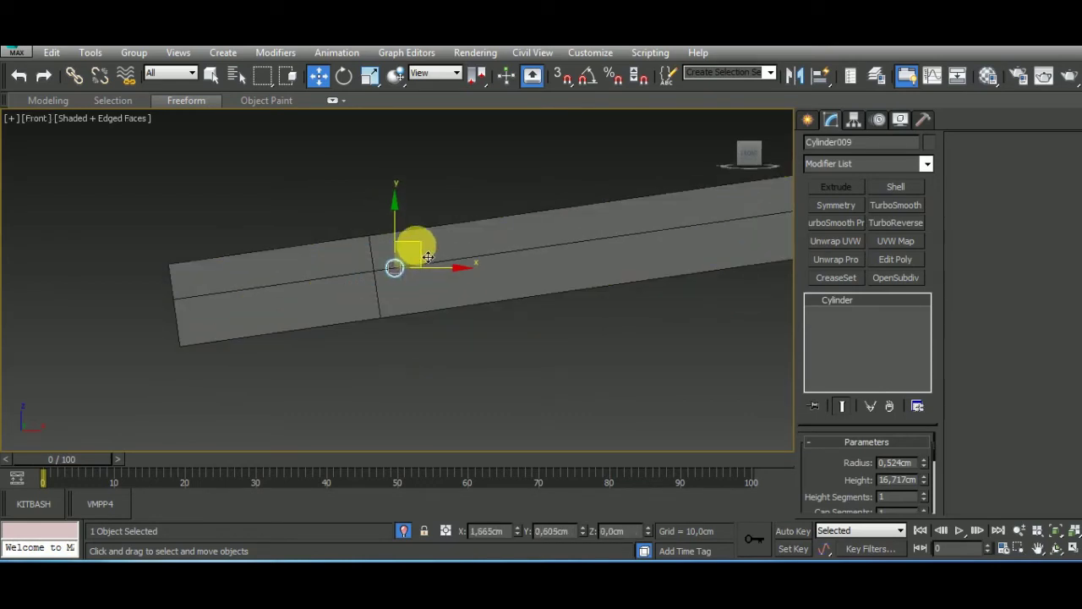
pyautogui.moveTo(466, 321)
pyautogui.keyDown('alt'); pyautogui.mouseDown(button='middle')
pyautogui.moveTo(587, 411)
pyautogui.moveTo(450, 307)
pyautogui.mouseUp(button='middle'); pyautogui.keyUp('alt')
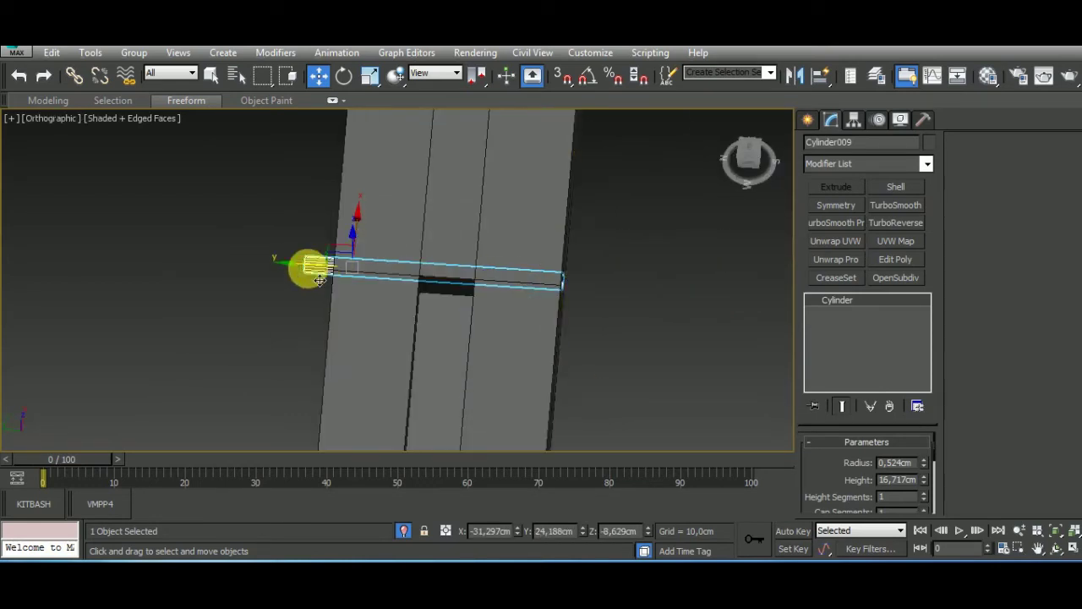
pyautogui.click(403, 530)
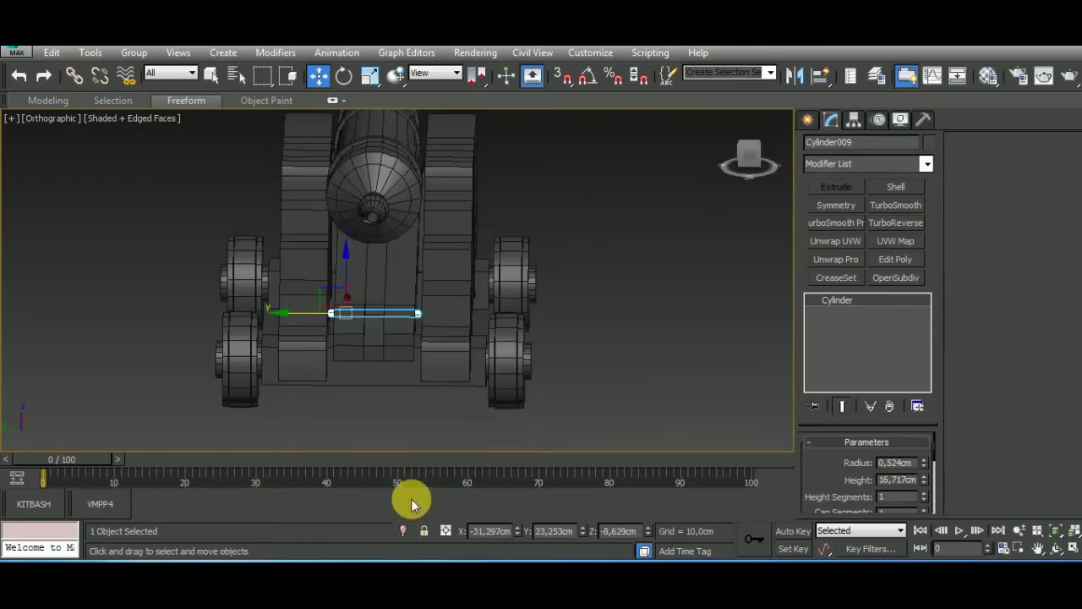
pyautogui.moveTo(440, 439)
pyautogui.keyDown('alt'); pyautogui.mouseDown(button='middle')
pyautogui.moveTo(474, 386)
pyautogui.moveTo(420, 423)
pyautogui.mouseUp(button='middle'); pyautogui.keyUp('alt')
pyautogui.scroll(6, 338, 317)
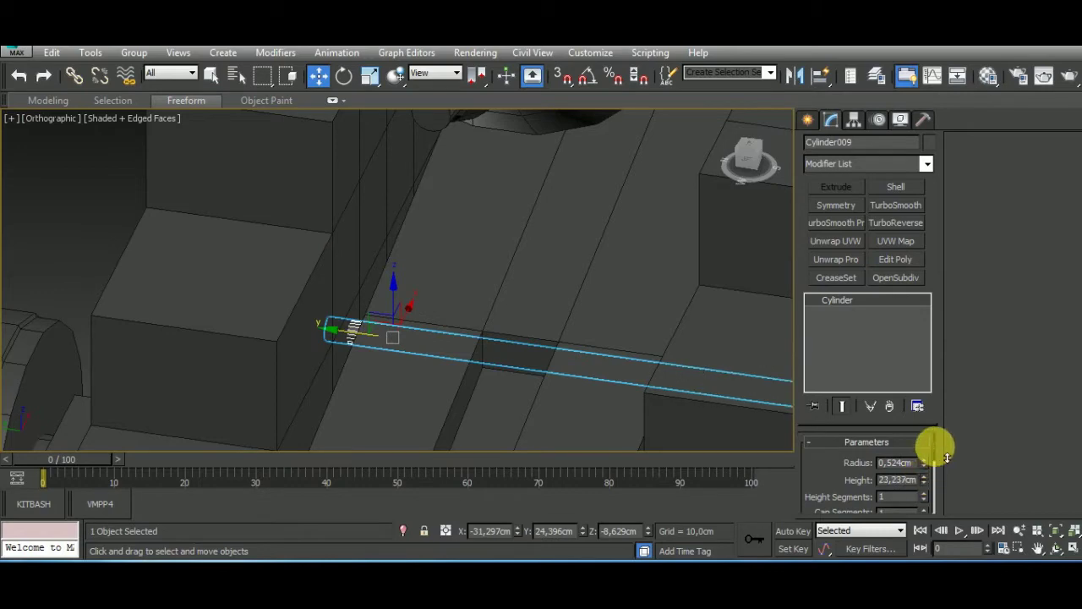
pyautogui.moveTo(574, 312)
pyautogui.keyDown('alt'); pyautogui.mouseDown(button='middle')
pyautogui.moveTo(532, 278)
pyautogui.moveTo(631, 314)
pyautogui.moveTo(599, 313)
pyautogui.moveTo(609, 328)
pyautogui.moveTo(600, 314)
pyautogui.moveTo(544, 310)
pyautogui.moveTo(488, 337)
pyautogui.mouseUp(button='middle'); pyautogui.keyUp('alt')
pyautogui.scroll(-3, 599, 314)
# Shift-drag the pin in Top view to make two copies beside it.
pyautogui.click(403, 531)
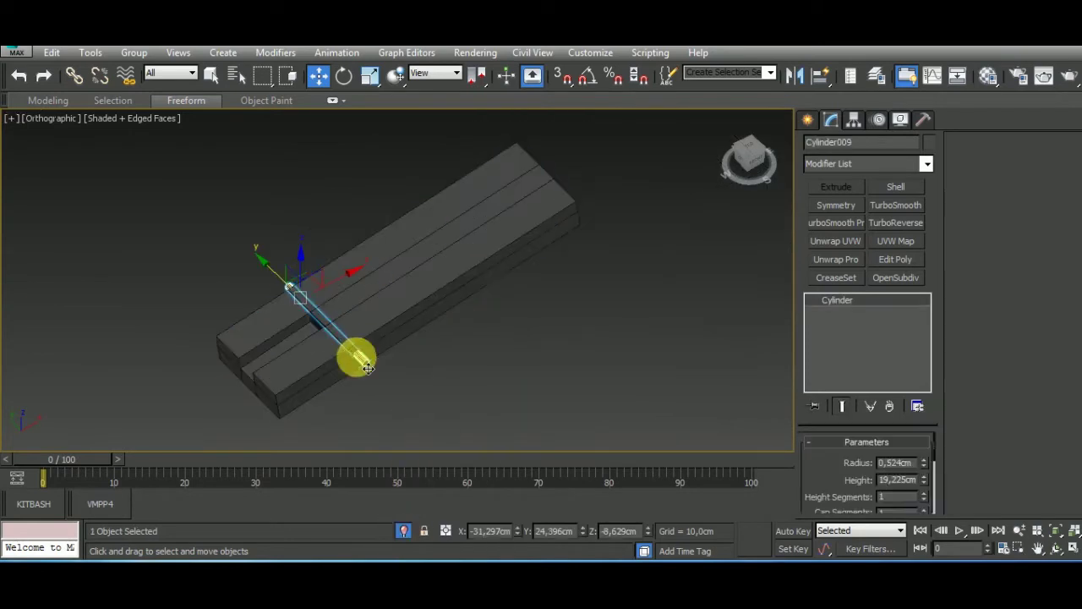
pyautogui.press('t')
pyautogui.scroll(5, 324, 314)
pyautogui.moveTo(324, 314)
pyautogui.keyDown('shift'); pyautogui.mouseDown()
pyautogui.moveTo(391, 315)
pyautogui.moveTo(412, 335)
pyautogui.moveTo(410, 322)
pyautogui.mouseUp(); pyautogui.keyUp('shift')
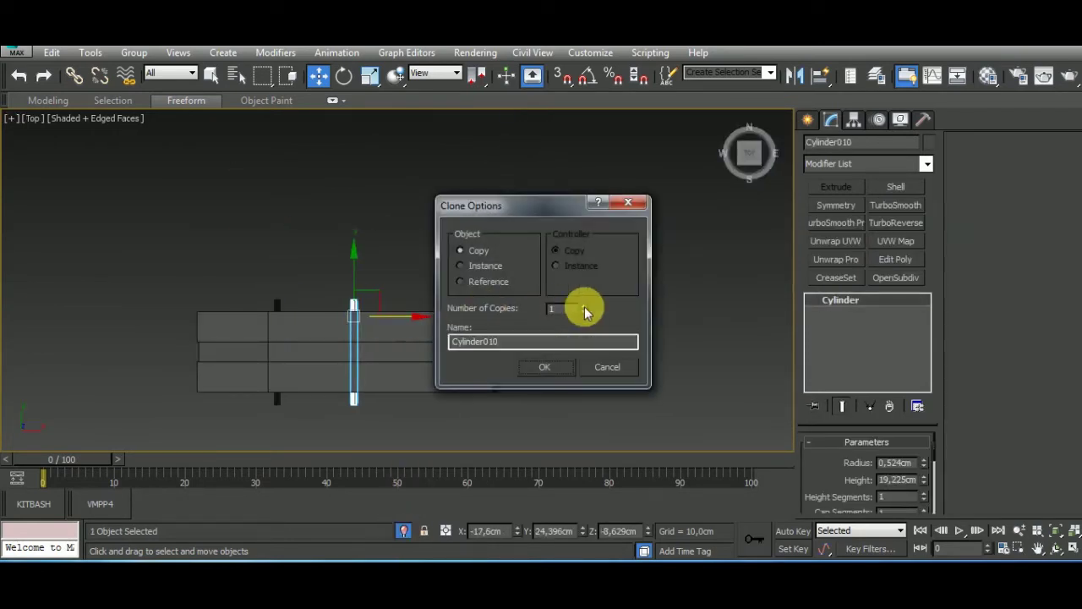
pyautogui.click(546, 371)
# Raise the two new pins onto the tilted plank in Front view.
pyautogui.keyDown('alt'); pyautogui.moveTo(537, 372); pyautogui.dragTo(561, 281, button='middle'); pyautogui.keyUp('alt')
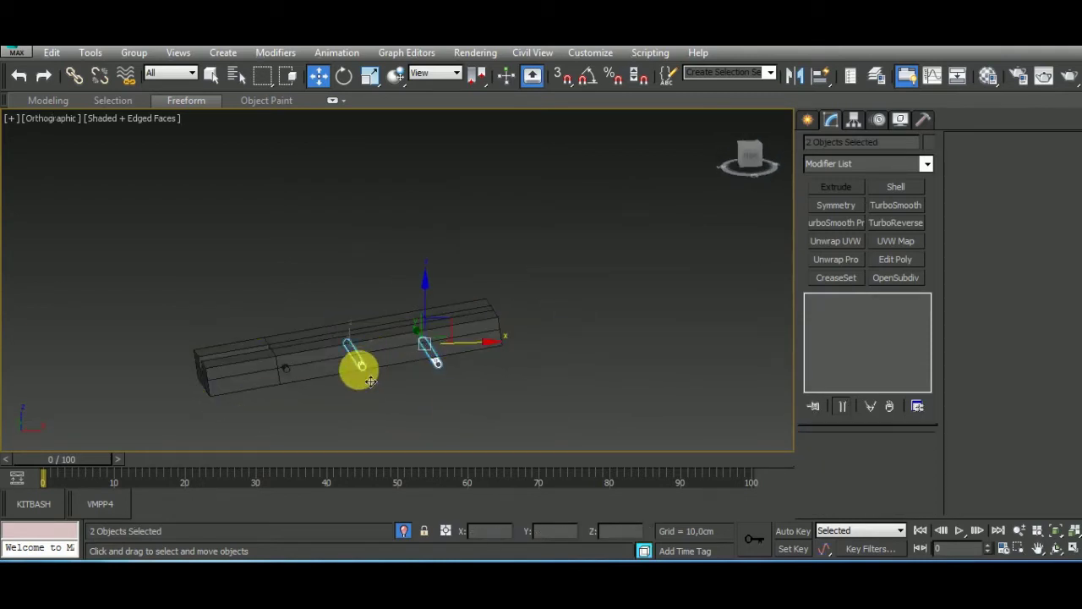
pyautogui.press('f')
pyautogui.scroll(5, 447, 271)
pyautogui.moveTo(597, 285); pyautogui.dragTo(611, 261)
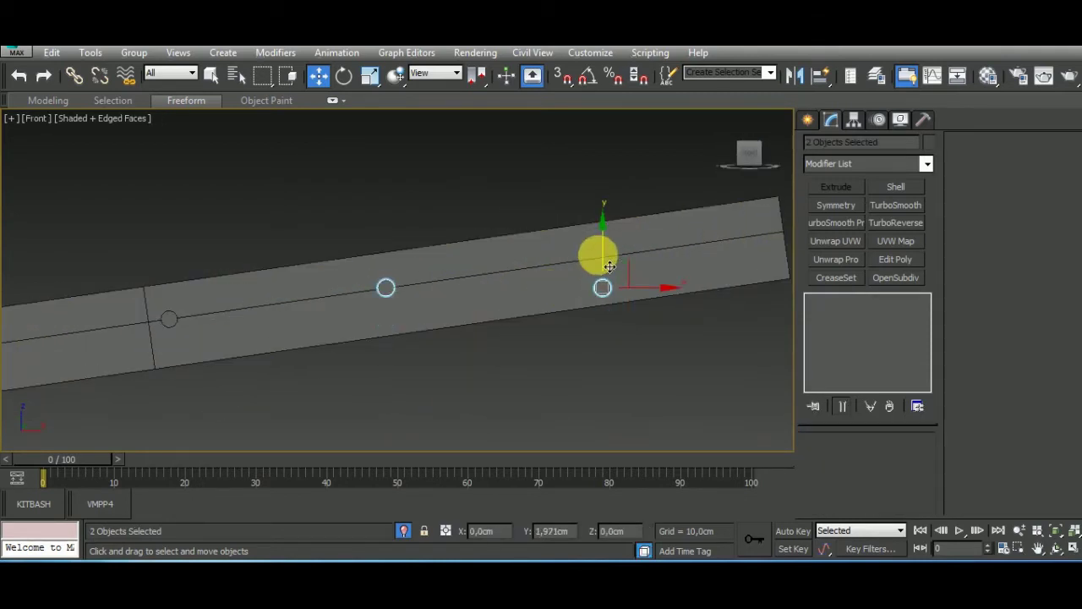
pyautogui.click(604, 290)
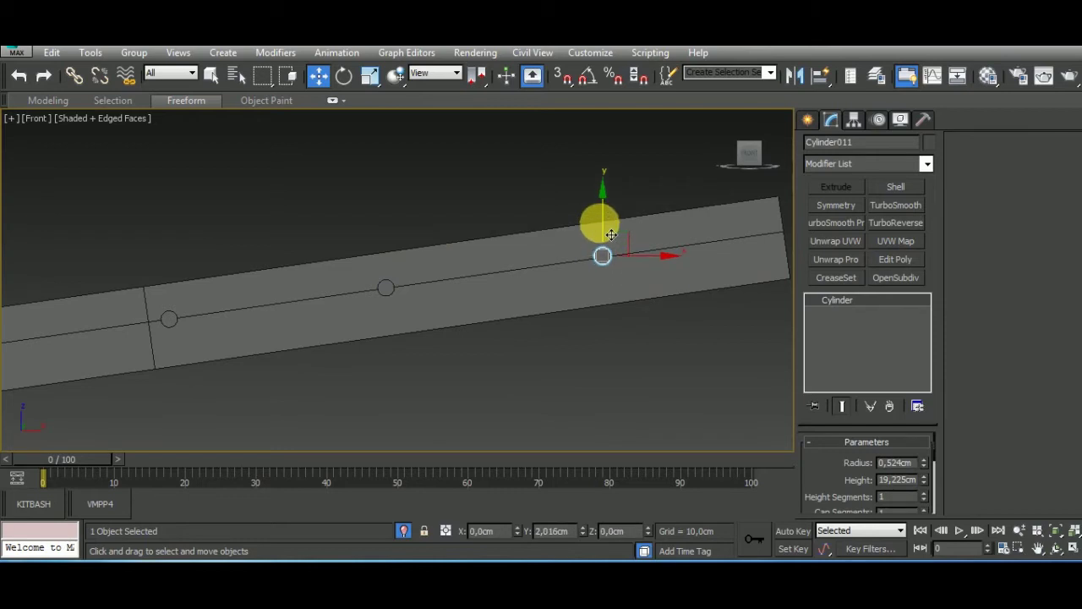
# Orbit around the whole cannon to inspect the three pins.
pyautogui.moveTo(624, 283)
pyautogui.keyDown('alt'); pyautogui.mouseDown(button='middle')
pyautogui.moveTo(657, 415)
pyautogui.moveTo(527, 346)
pyautogui.moveTo(539, 374)
pyautogui.mouseUp(button='middle'); pyautogui.keyUp('alt')
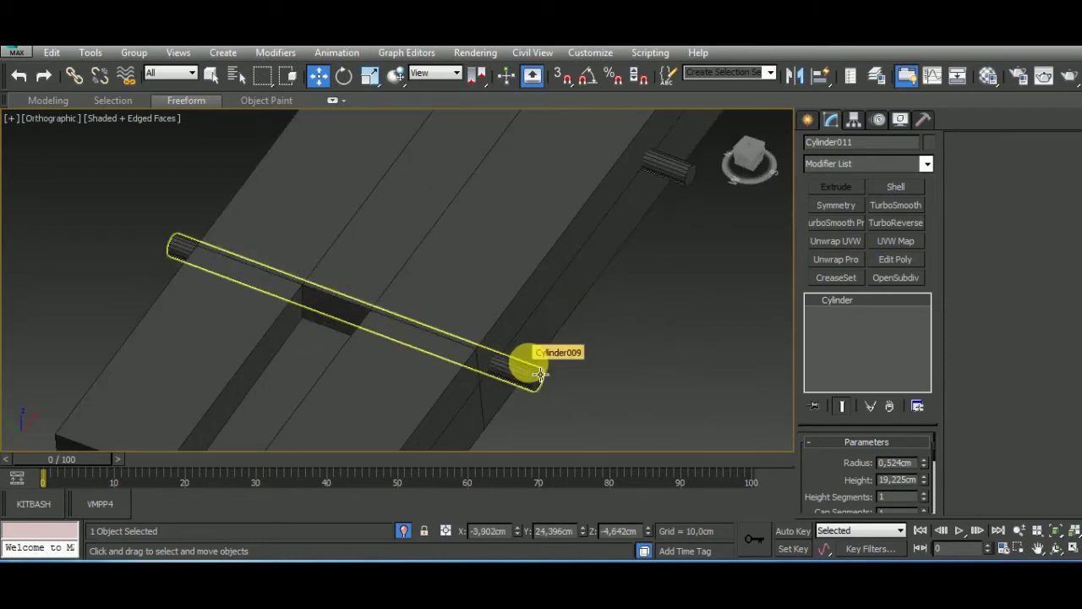
pyautogui.scroll(-3, 539, 375)
pyautogui.click(404, 531)
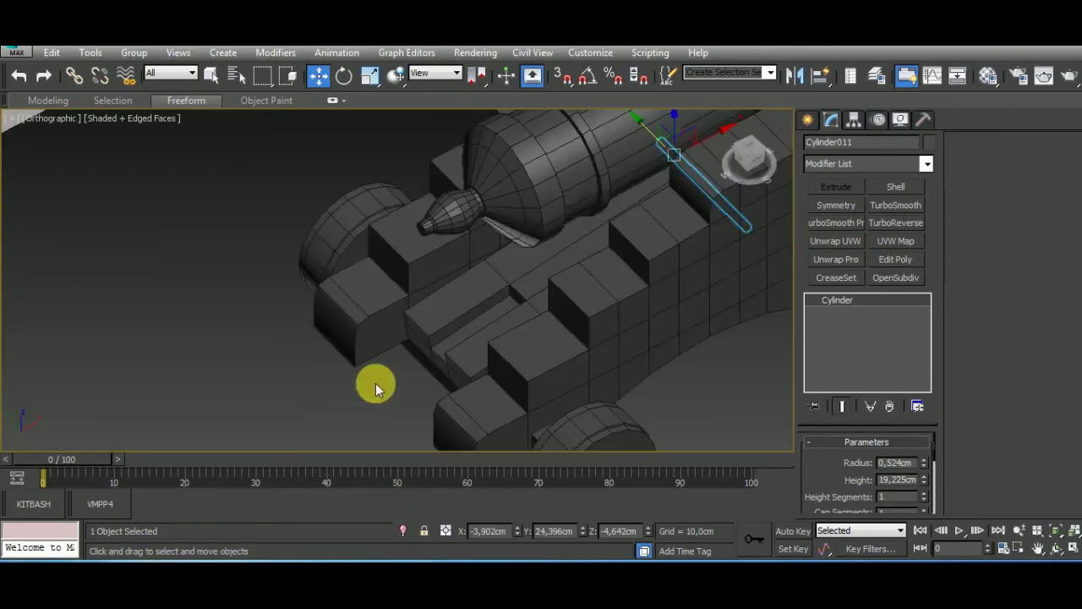
pyautogui.moveTo(374, 381)
pyautogui.keyDown('alt'); pyautogui.mouseDown(button='middle')
pyautogui.moveTo(495, 327)
pyautogui.moveTo(499, 367)
pyautogui.mouseUp(button='middle'); pyautogui.keyUp('alt')
pyautogui.click(495, 326)
pyautogui.scroll(4, 508, 322)
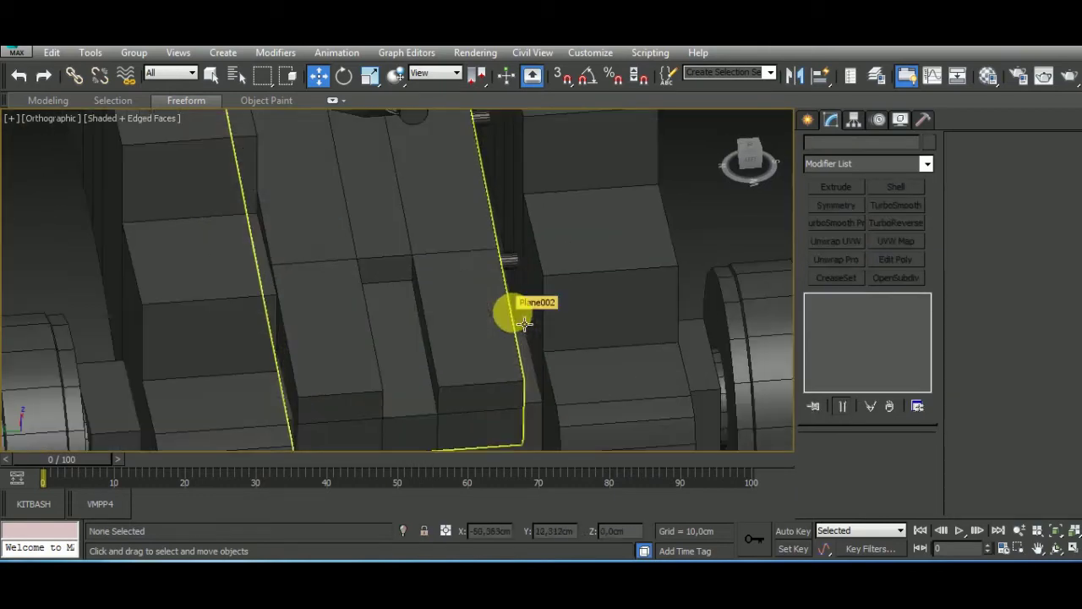
pyautogui.scroll(-3, 482, 324)
# Shift-copy the front carriage block Box006 and scale the copy down small.
pyautogui.click(482, 324)
pyautogui.moveTo(482, 325)
pyautogui.keyDown('alt'); pyautogui.mouseDown(button='middle')
pyautogui.moveTo(609, 358)
pyautogui.moveTo(541, 347)
pyautogui.moveTo(415, 372)
pyautogui.mouseUp(button='middle'); pyautogui.keyUp('alt')
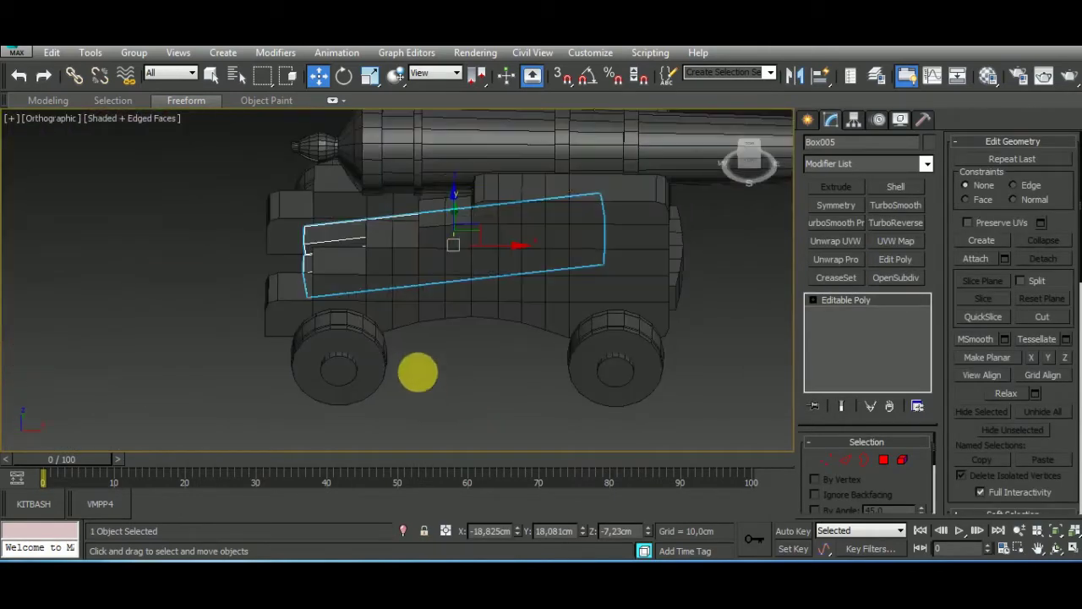
pyautogui.click(380, 140)
pyautogui.moveTo(380, 140); pyautogui.dragTo(351, 193, button='middle')
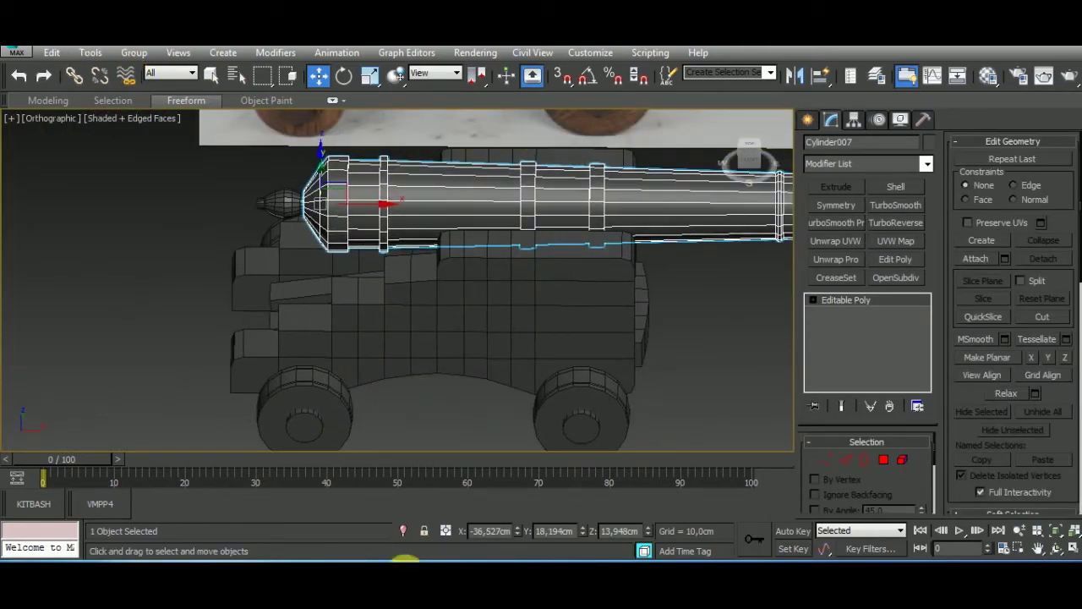
pyautogui.moveTo(409, 402)
pyautogui.keyDown('alt'); pyautogui.mouseDown(button='middle')
pyautogui.moveTo(437, 333)
pyautogui.moveTo(555, 380)
pyautogui.moveTo(570, 374)
pyautogui.mouseUp(button='middle'); pyautogui.keyUp('alt')
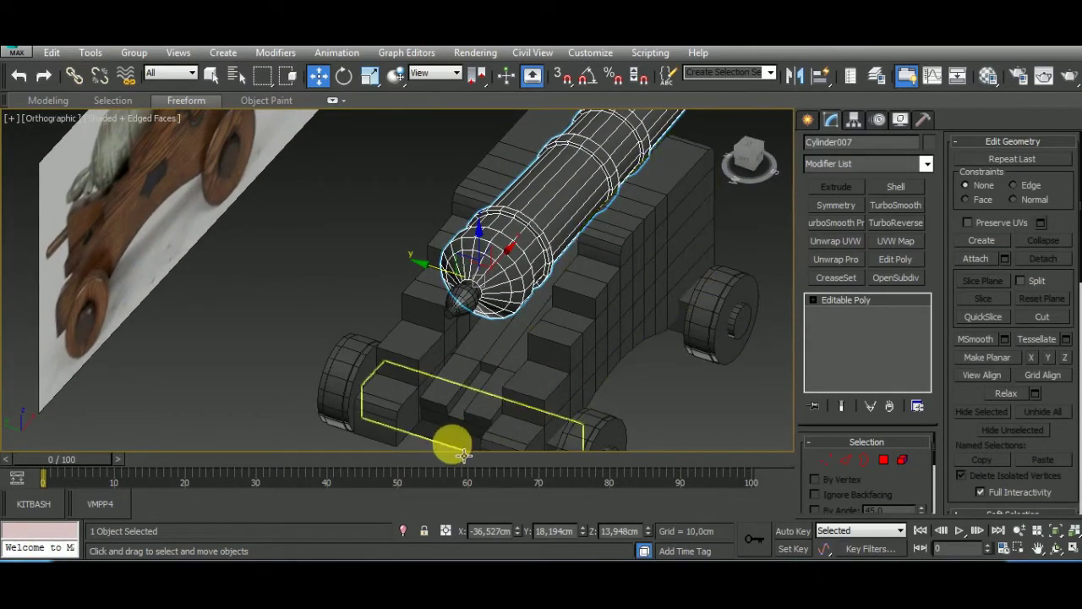
pyautogui.click(471, 399)
pyautogui.moveTo(471, 399)
pyautogui.mouseDown()
pyautogui.moveTo(476, 333)
pyautogui.moveTo(492, 367)
pyautogui.moveTo(483, 358)
pyautogui.mouseUp()
pyautogui.click(551, 367)
pyautogui.press('r')
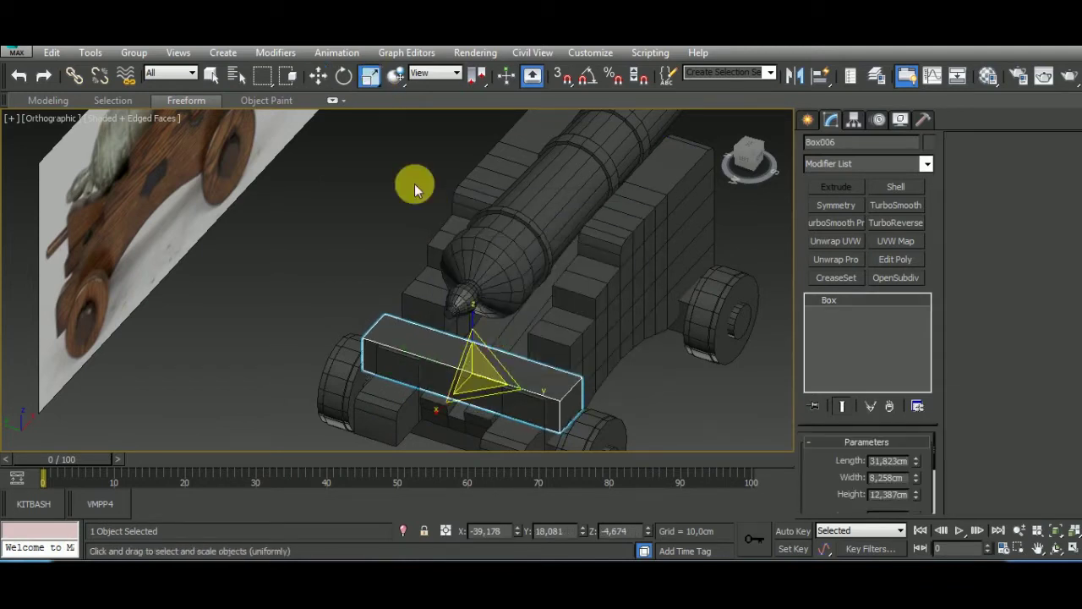
pyautogui.moveTo(542, 390)
pyautogui.mouseDown()
pyautogui.moveTo(544, 404)
pyautogui.moveTo(508, 375)
pyautogui.moveTo(425, 349)
pyautogui.moveTo(411, 411)
pyautogui.moveTo(380, 423)
pyautogui.mouseUp()
# Slide the small block along the plank and isolate it with the plank.
pyautogui.click(318, 75)
pyautogui.moveTo(515, 355)
pyautogui.keyDown('alt'); pyautogui.mouseDown(button='middle')
pyautogui.moveTo(528, 361)
pyautogui.moveTo(466, 329)
pyautogui.mouseUp(button='middle'); pyautogui.keyUp('alt')
pyautogui.moveTo(464, 309); pyautogui.dragTo(467, 300)
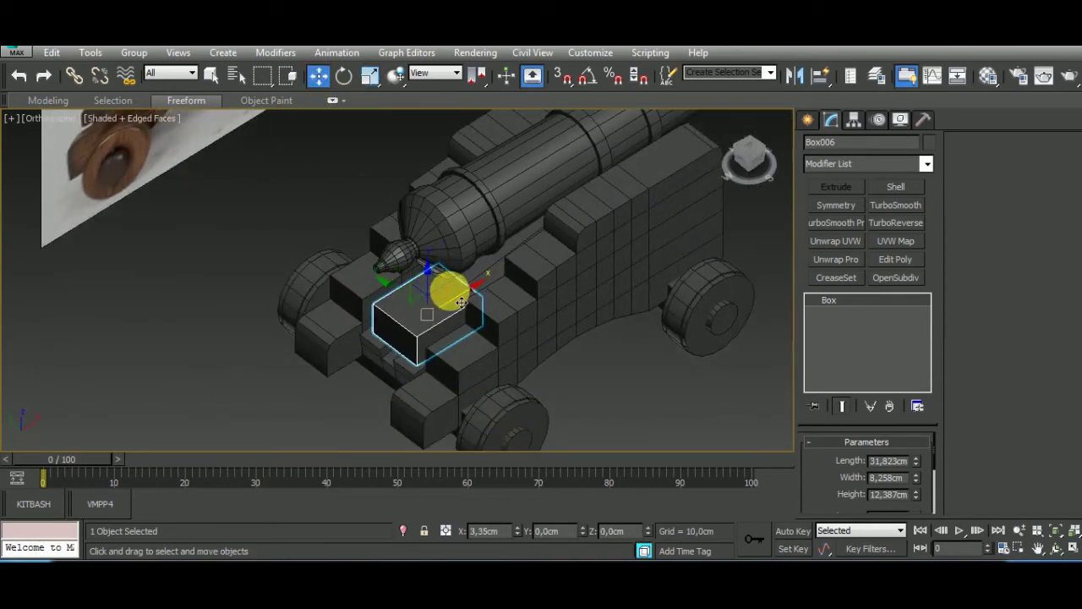
pyautogui.keyDown('alt'); pyautogui.moveTo(460, 303); pyautogui.dragTo(507, 278, button='middle'); pyautogui.keyUp('alt')
pyautogui.scroll(-2, 430, 358)
pyautogui.keyDown('ctrl'); pyautogui.click(430, 358); pyautogui.keyUp('ctrl')
pyautogui.click(404, 530)
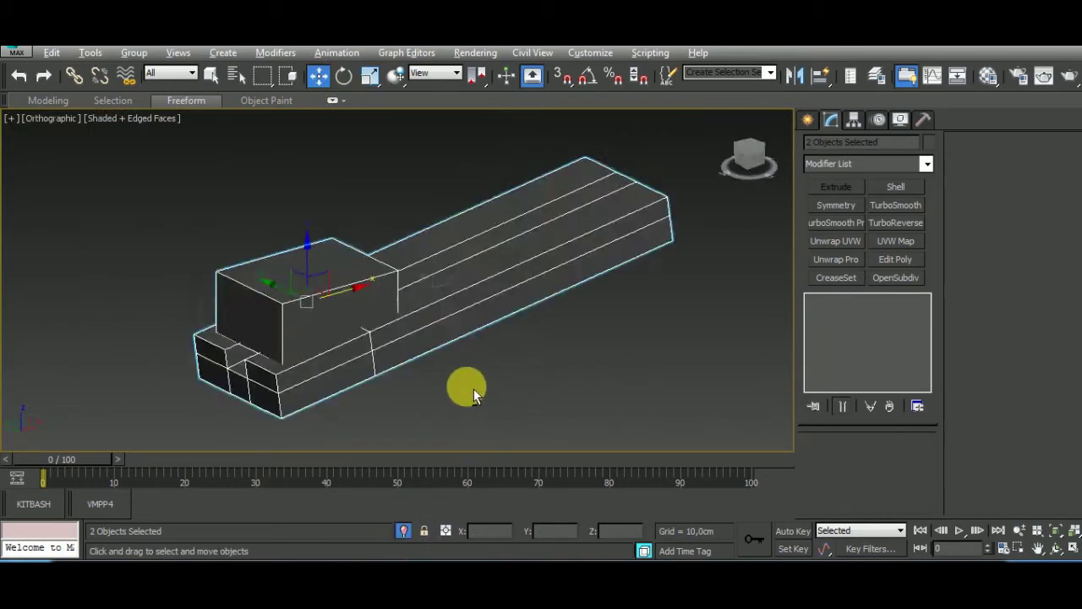
# Position the small block onto the plank's lower end in Front view.
pyautogui.press('f')
pyautogui.click(358, 349)
pyautogui.scroll(-2, 353, 287)
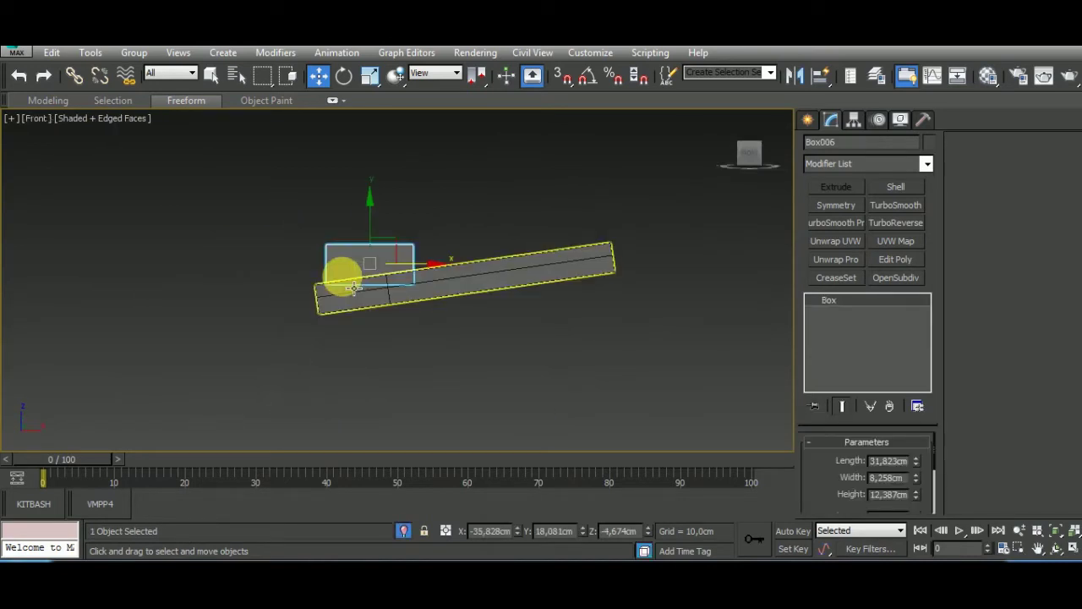
pyautogui.scroll(3, 354, 288)
pyautogui.moveTo(434, 241); pyautogui.dragTo(436, 238)
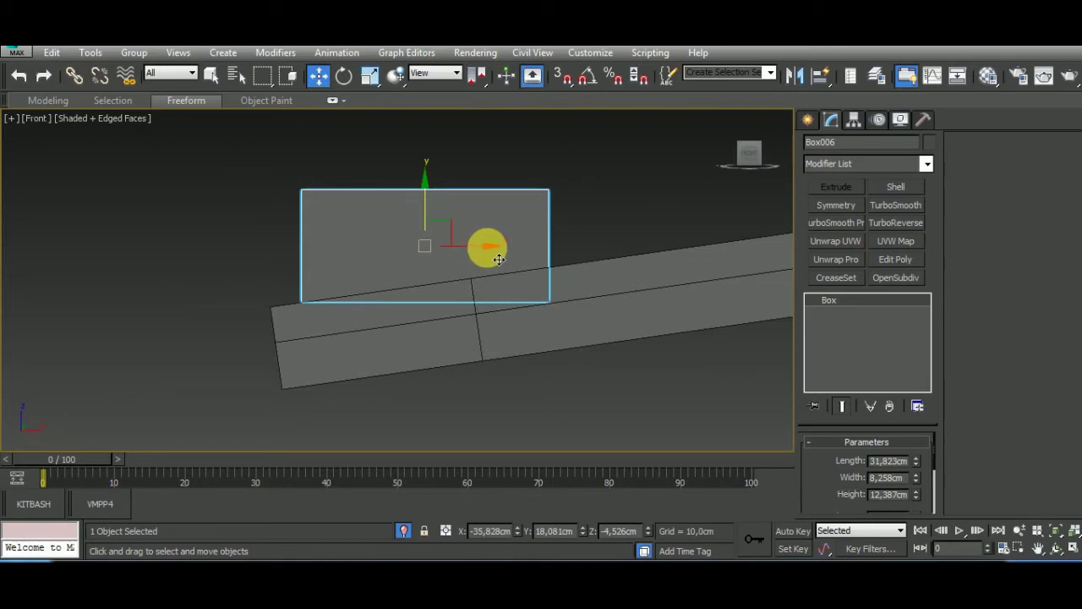
pyautogui.moveTo(499, 259); pyautogui.dragTo(483, 258)
pyautogui.moveTo(418, 222); pyautogui.dragTo(418, 227)
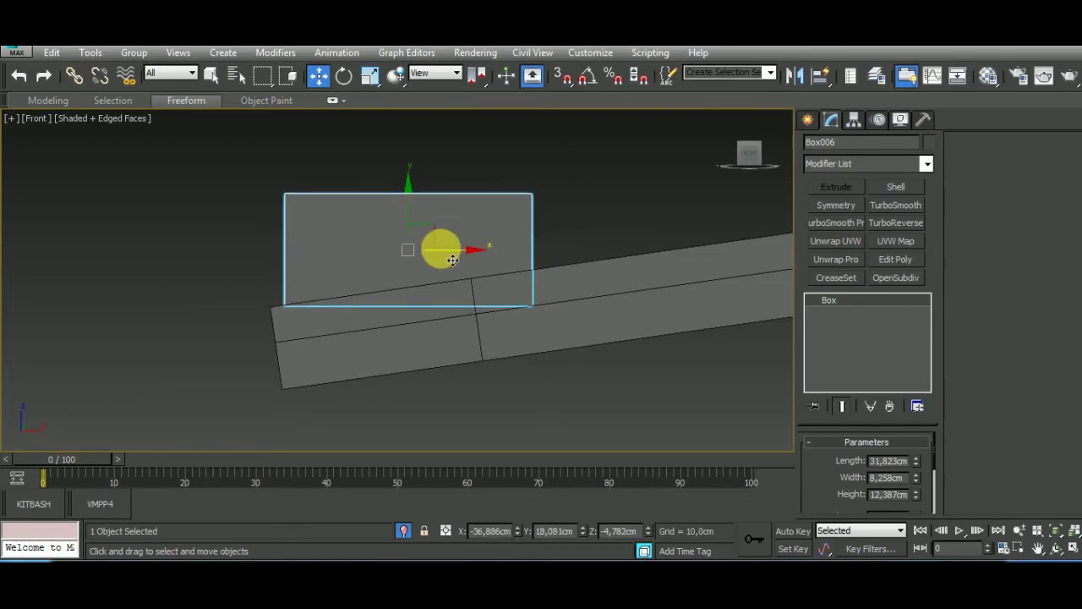
pyautogui.moveTo(454, 261); pyautogui.dragTo(461, 265)
# Convert the block to Editable Poly and connect its vertical edges with a horizontal edge.
pyautogui.rightClick(874, 303)
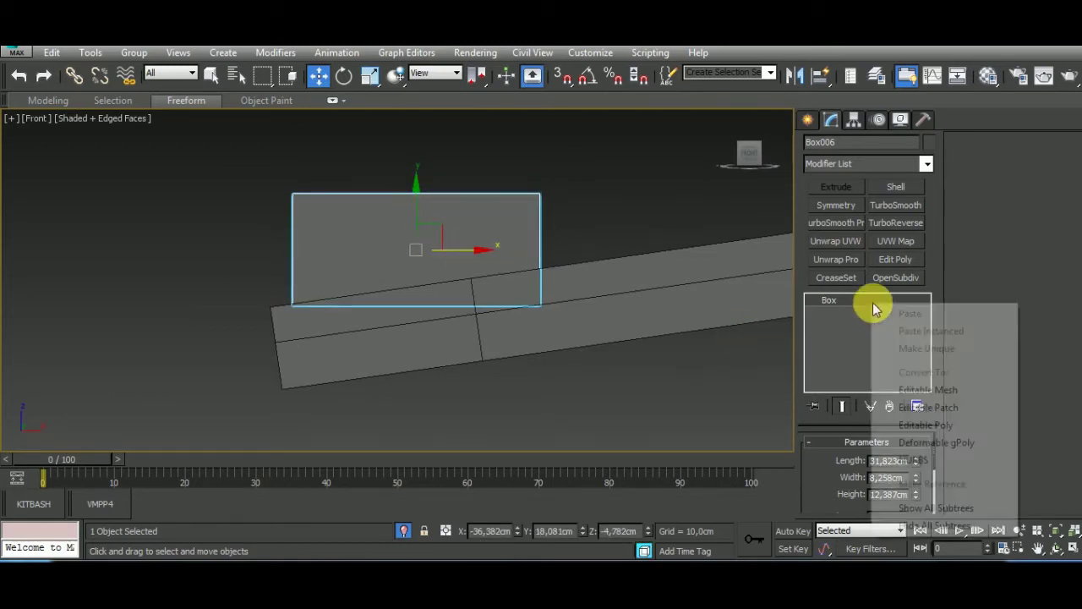
pyautogui.click(922, 426)
pyautogui.click(287, 247)
pyautogui.press('2')
pyautogui.moveTo(250, 245); pyautogui.dragTo(617, 267)
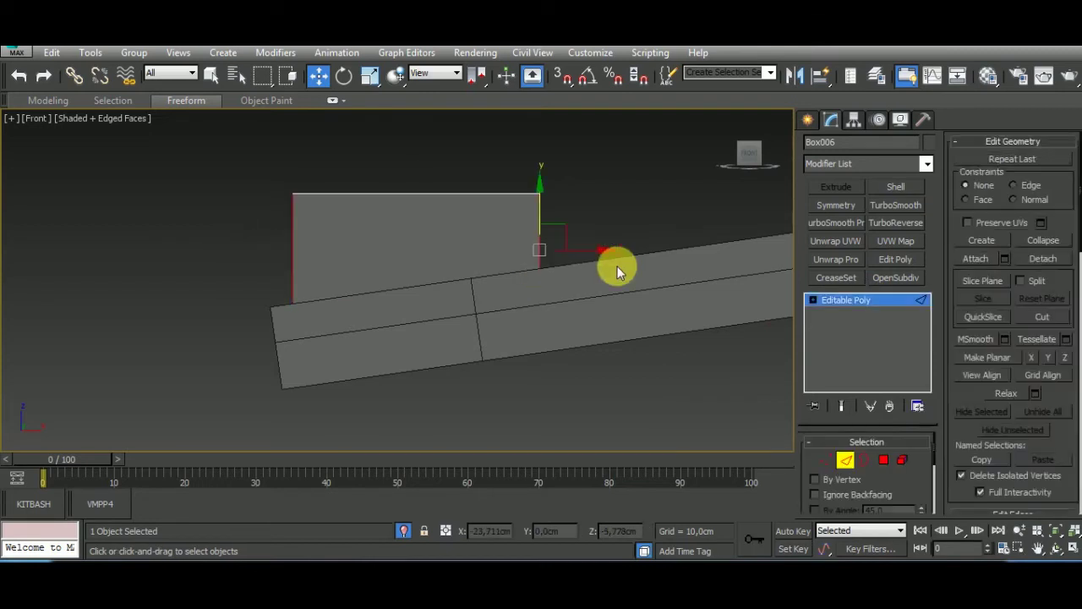
pyautogui.hotkey('ctrl', 'shift', 'e')
pyautogui.click(406, 357)
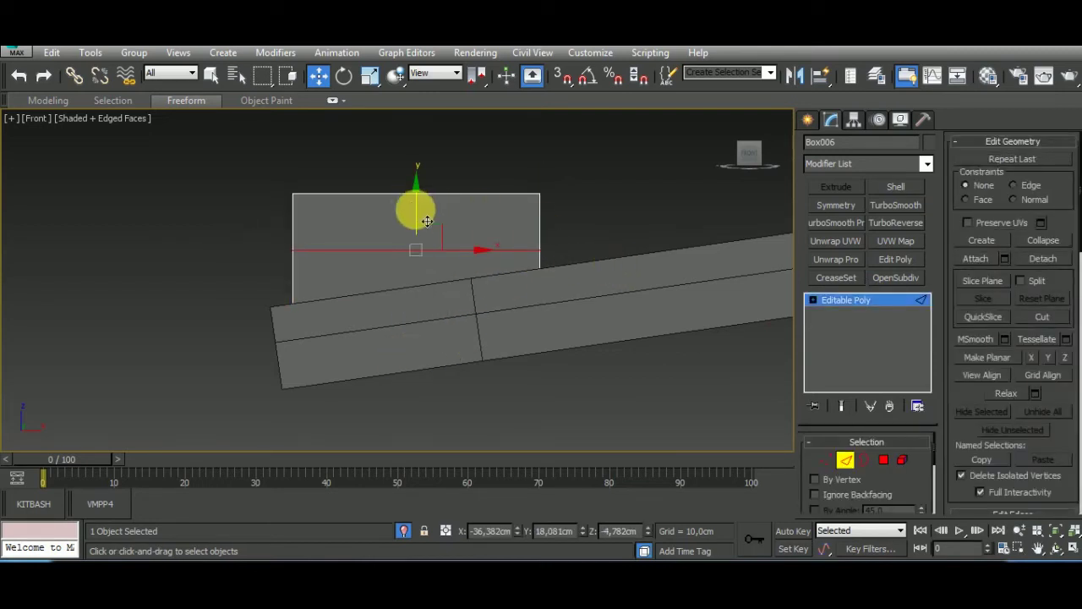
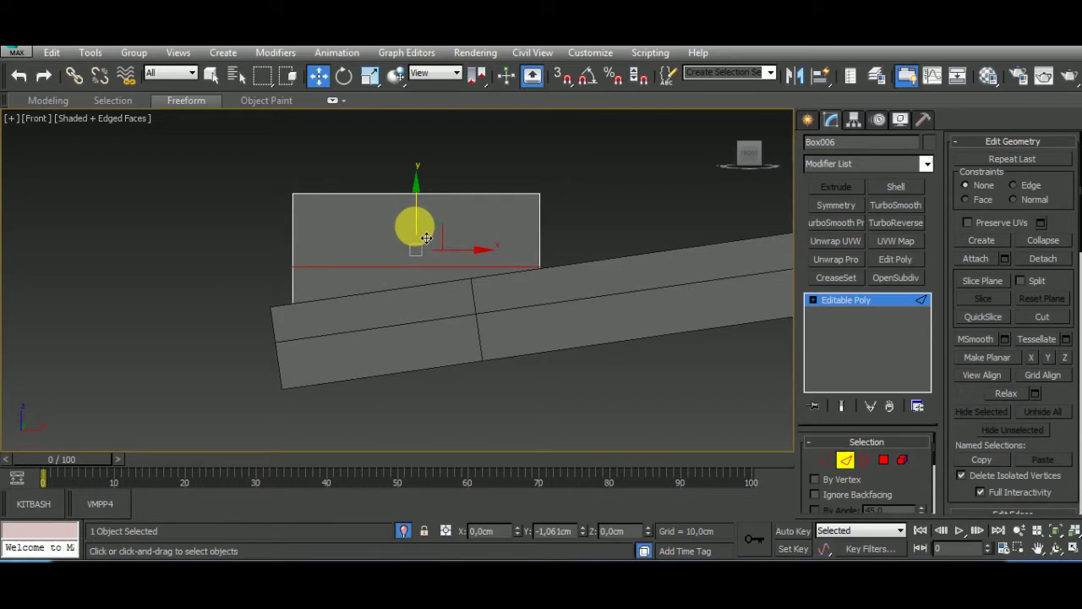
# Lower the new edge and target-weld the plate's top front corner into the vertex below.
pyautogui.moveTo(427, 239); pyautogui.dragTo(427, 255)
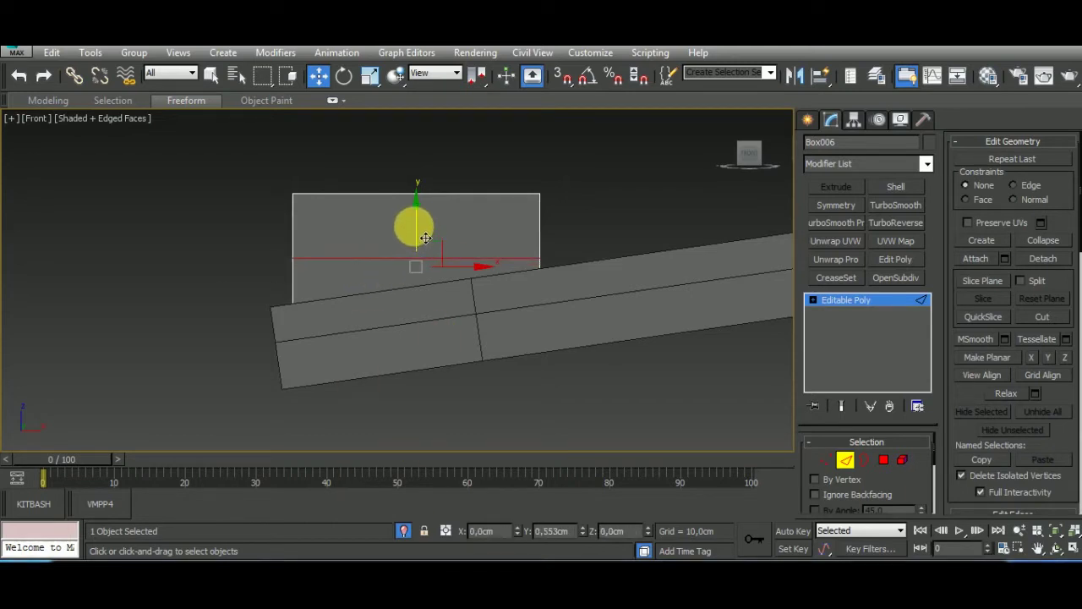
pyautogui.click(834, 461)
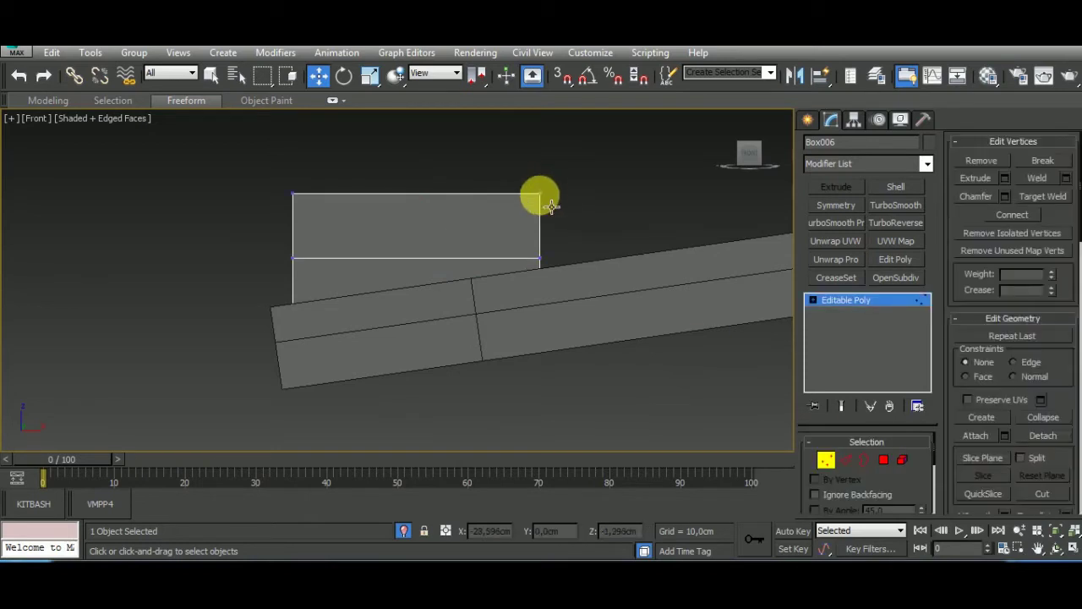
pyautogui.moveTo(536, 194)
pyautogui.keyDown('alt'); pyautogui.mouseDown(button='middle')
pyautogui.moveTo(556, 355)
pyautogui.moveTo(541, 422)
pyautogui.mouseUp(button='middle'); pyautogui.keyUp('alt')
pyautogui.click(1047, 197)
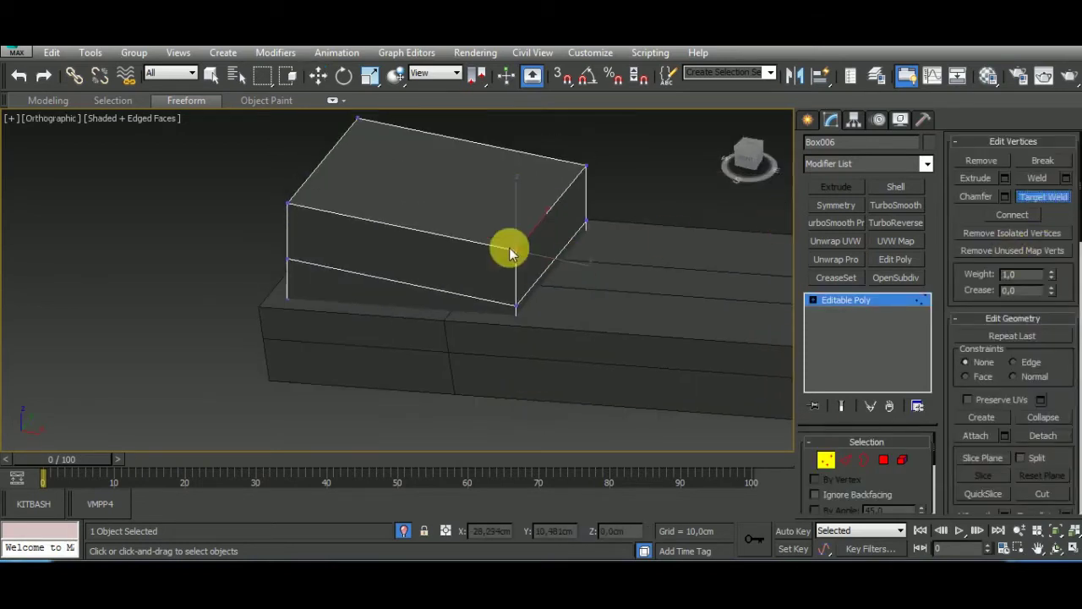
pyautogui.click(515, 305)
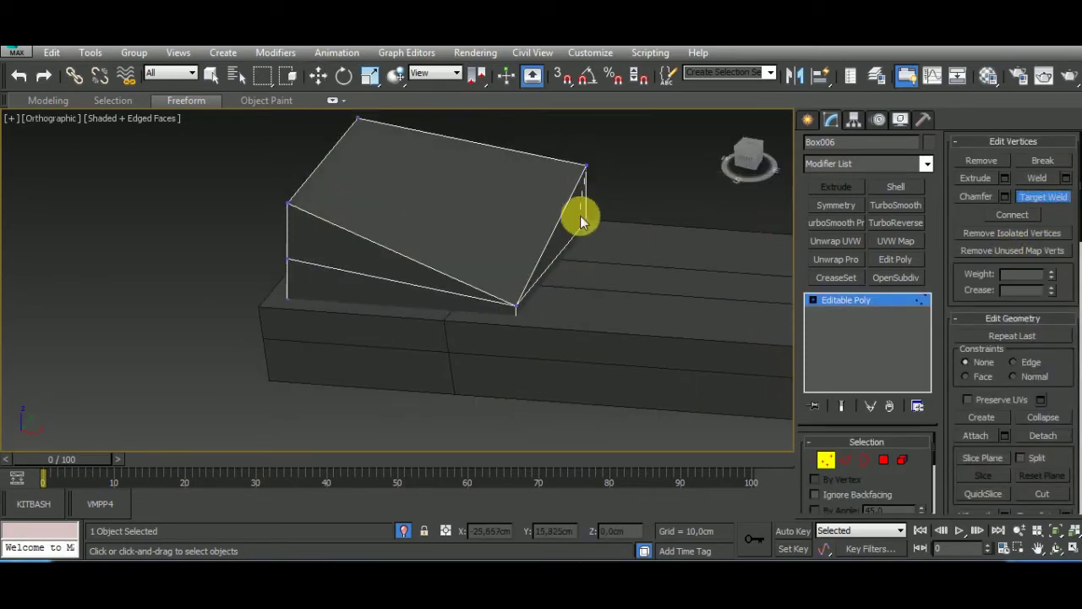
pyautogui.moveTo(582, 222)
pyautogui.keyDown('alt'); pyautogui.mouseDown(button='middle')
pyautogui.moveTo(580, 355)
pyautogui.moveTo(630, 324)
pyautogui.mouseUp(button='middle'); pyautogui.keyUp('alt')
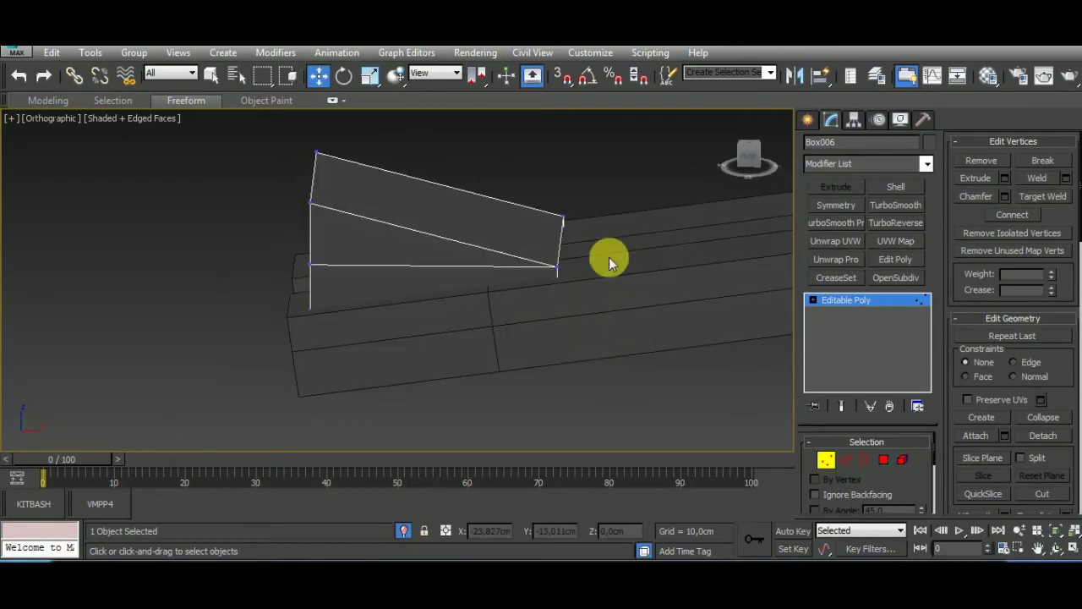
# Raise the wedge's tip vertex slightly and select its top-left vertex in the front view.
pyautogui.click(558, 267)
pyautogui.moveTo(564, 259); pyautogui.dragTo(563, 201)
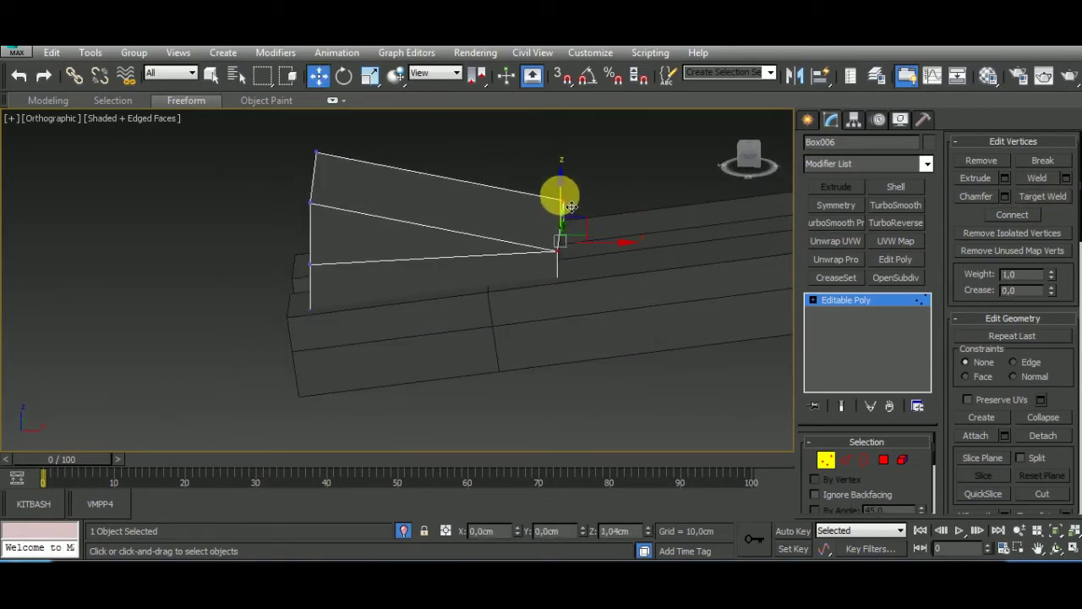
pyautogui.moveTo(563, 193)
pyautogui.keyDown('alt'); pyautogui.mouseDown(button='middle')
pyautogui.moveTo(610, 279)
pyautogui.moveTo(602, 321)
pyautogui.moveTo(647, 324)
pyautogui.moveTo(586, 311)
pyautogui.mouseUp(button='middle'); pyautogui.keyUp('alt')
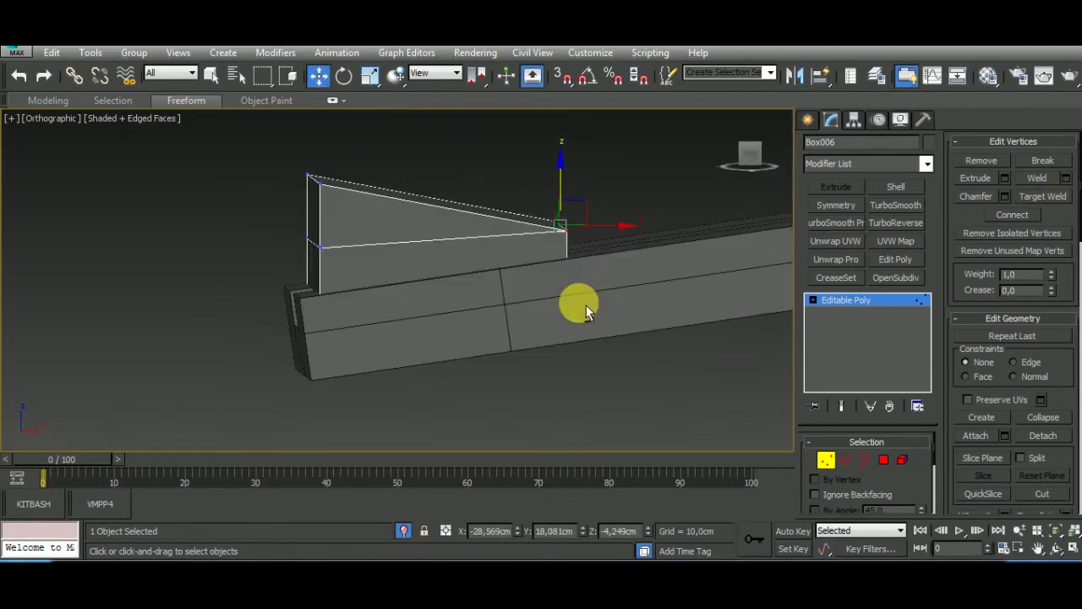
pyautogui.scroll(-5, 508, 456)
pyautogui.keyDown('alt'); pyautogui.moveTo(507, 456); pyautogui.dragTo(527, 380, button='middle'); pyautogui.keyUp('alt')
pyautogui.scroll(5, 358, 275)
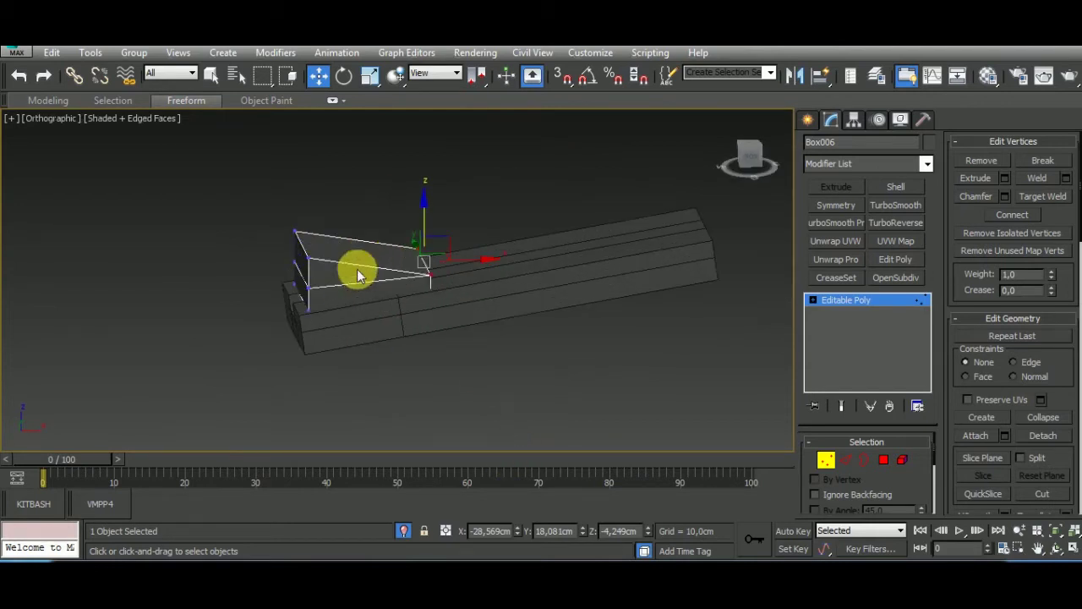
pyautogui.press('f')
pyautogui.moveTo(258, 246)
pyautogui.mouseDown()
pyautogui.moveTo(329, 289)
pyautogui.moveTo(322, 301)
pyautogui.moveTo(313, 280)
pyautogui.mouseUp()
pyautogui.scroll(3, 309, 290)
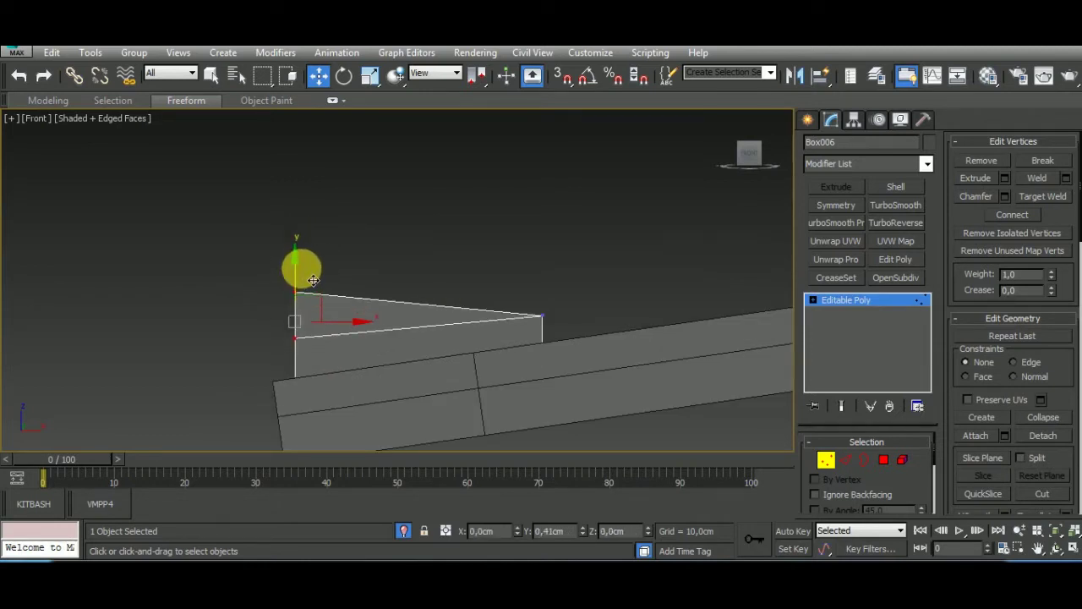
pyautogui.moveTo(329, 248)
pyautogui.keyDown('alt'); pyautogui.mouseDown(button='middle')
pyautogui.moveTo(486, 423)
pyautogui.moveTo(510, 398)
pyautogui.moveTo(475, 314)
pyautogui.moveTo(735, 423)
pyautogui.mouseUp(button='middle'); pyautogui.keyUp('alt')
# Connect the selected edges with 2 segments and Pinch -15 across the wedge plate.
pyautogui.press('2')
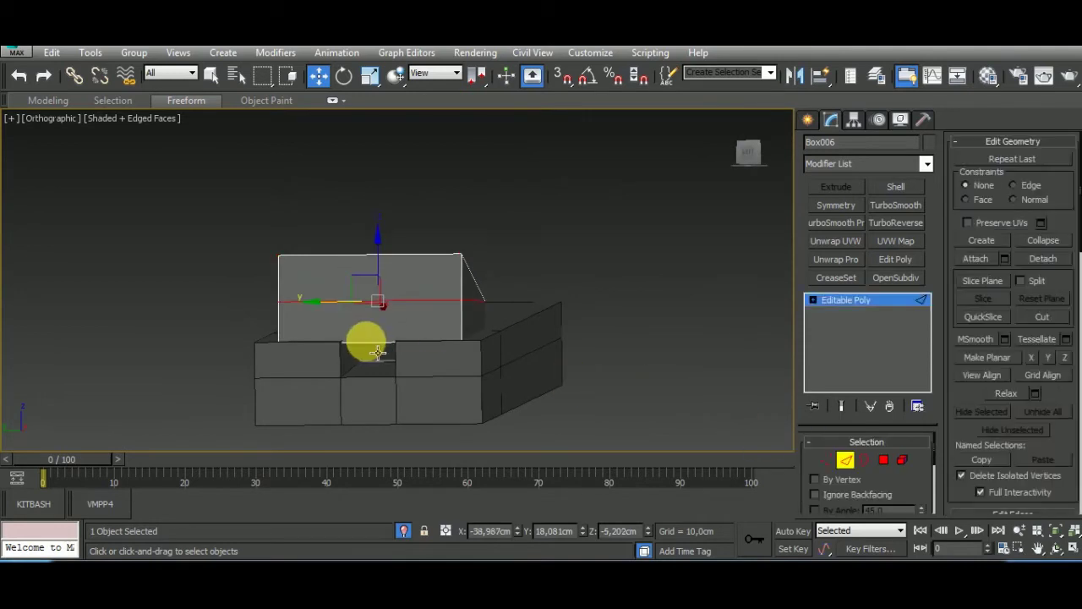
pyautogui.hotkey('ctrl', 'shift', 'e')
pyautogui.moveTo(407, 287); pyautogui.dragTo(415, 373)
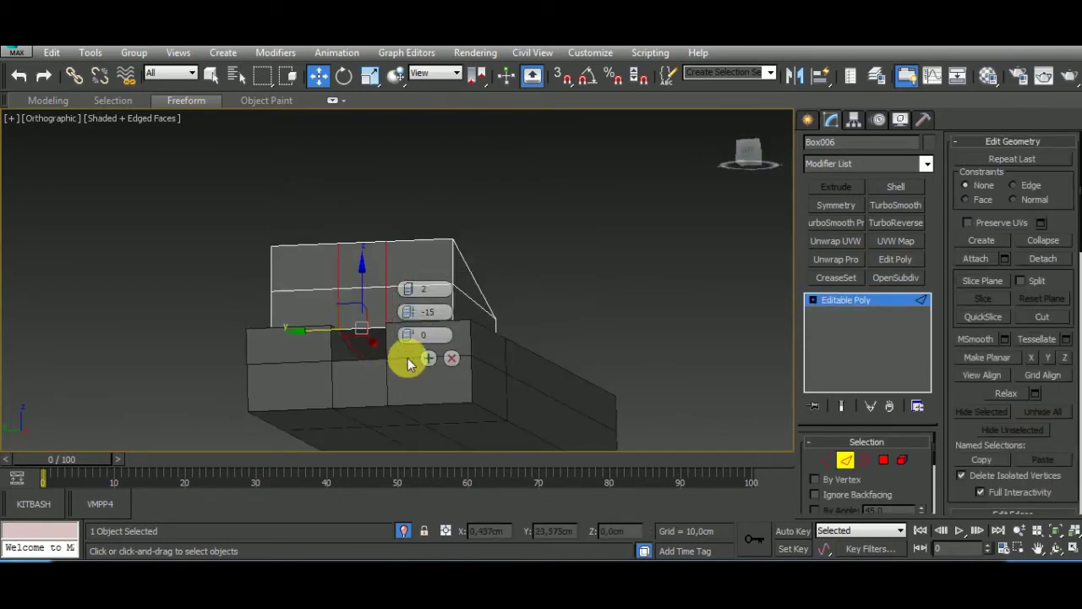
pyautogui.click(406, 357)
pyautogui.keyDown('alt'); pyautogui.moveTo(406, 358); pyautogui.dragTo(398, 403, button='middle'); pyautogui.keyUp('alt')
pyautogui.keyDown('alt'); pyautogui.moveTo(433, 320); pyautogui.dragTo(488, 310, button='middle'); pyautogui.keyUp('alt')
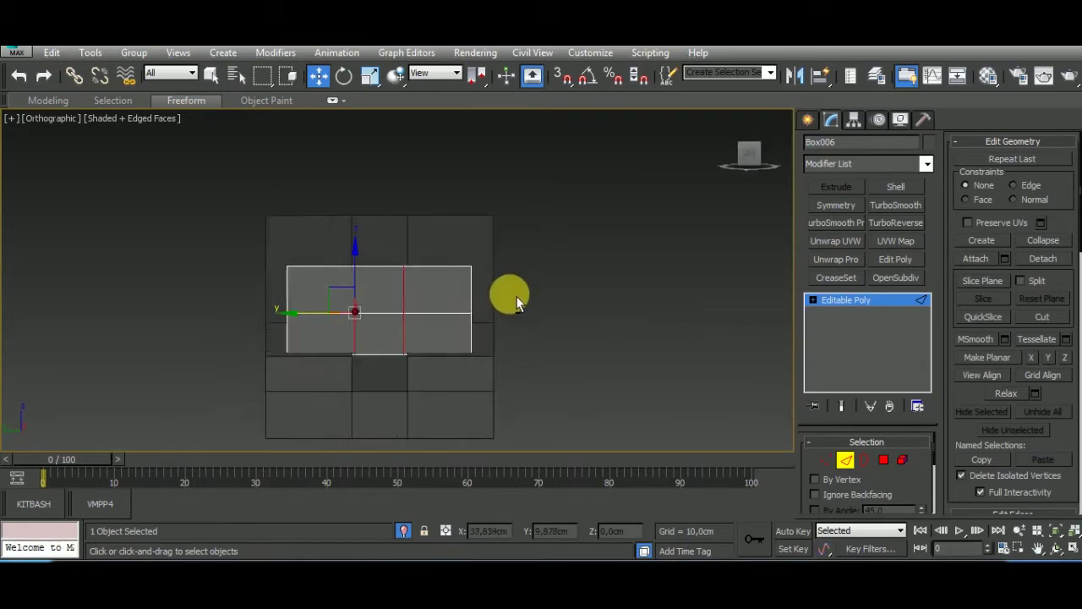
# Bevel the polygon between the two new edges.
pyautogui.click(888, 466)
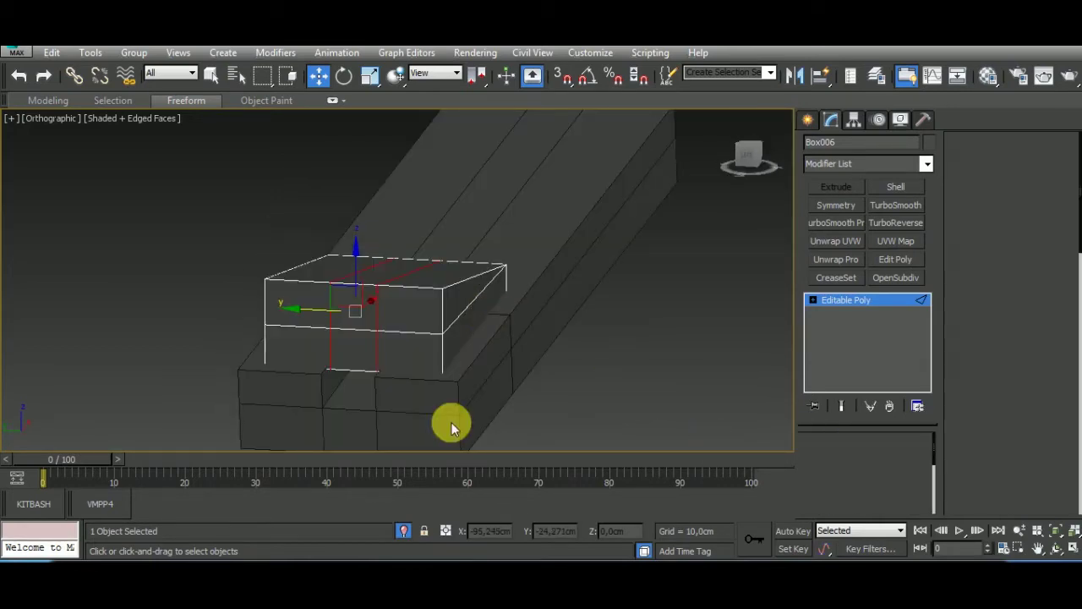
pyautogui.keyDown('alt'); pyautogui.moveTo(447, 423); pyautogui.dragTo(387, 331, button='middle'); pyautogui.keyUp('alt')
pyautogui.click(386, 330)
pyautogui.keyDown('alt'); pyautogui.moveTo(592, 355); pyautogui.dragTo(502, 416, button='middle'); pyautogui.keyUp('alt')
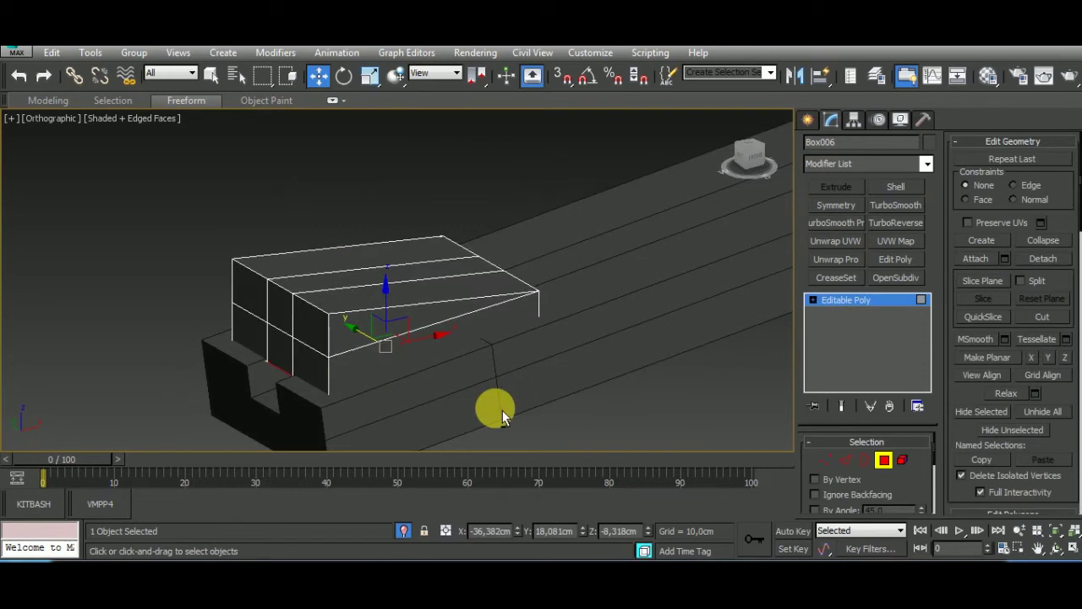
pyautogui.rightClick(502, 416)
pyautogui.click(411, 338)
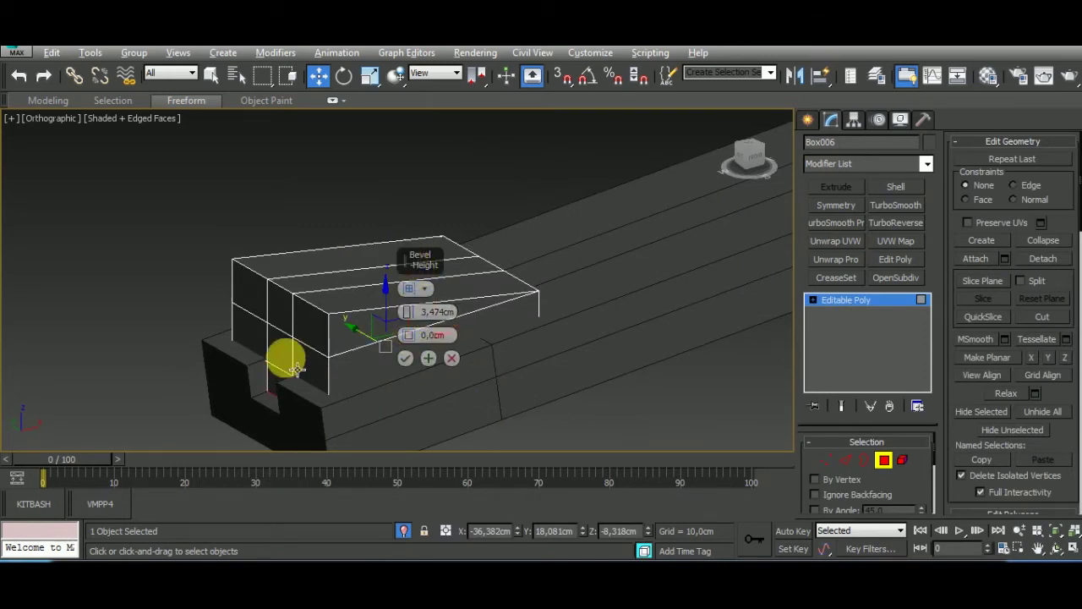
pyautogui.moveTo(285, 358)
pyautogui.keyDown('alt'); pyautogui.mouseDown(button='middle')
pyautogui.moveTo(310, 380)
pyautogui.moveTo(358, 380)
pyautogui.mouseUp(button='middle'); pyautogui.keyUp('alt')
pyautogui.click(408, 359)
# Set the Front viewport to Wireframe shading.
pyautogui.press('f')
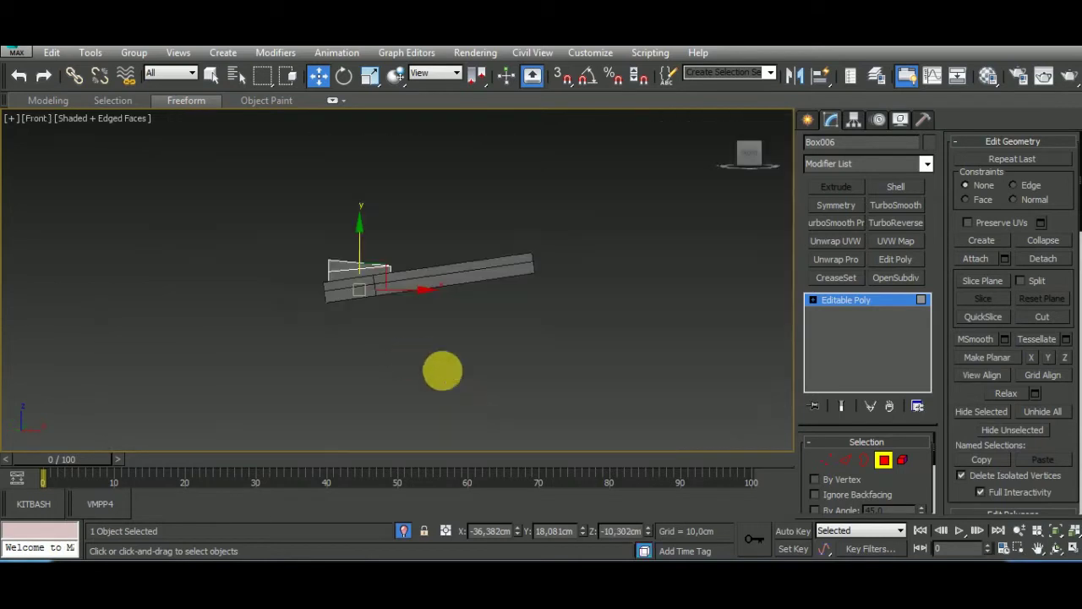
pyautogui.click(129, 119)
pyautogui.click(165, 246)
# In the front view, move Box006's two lower right-end vertices up along Y.
pyautogui.scroll(3, 350, 307)
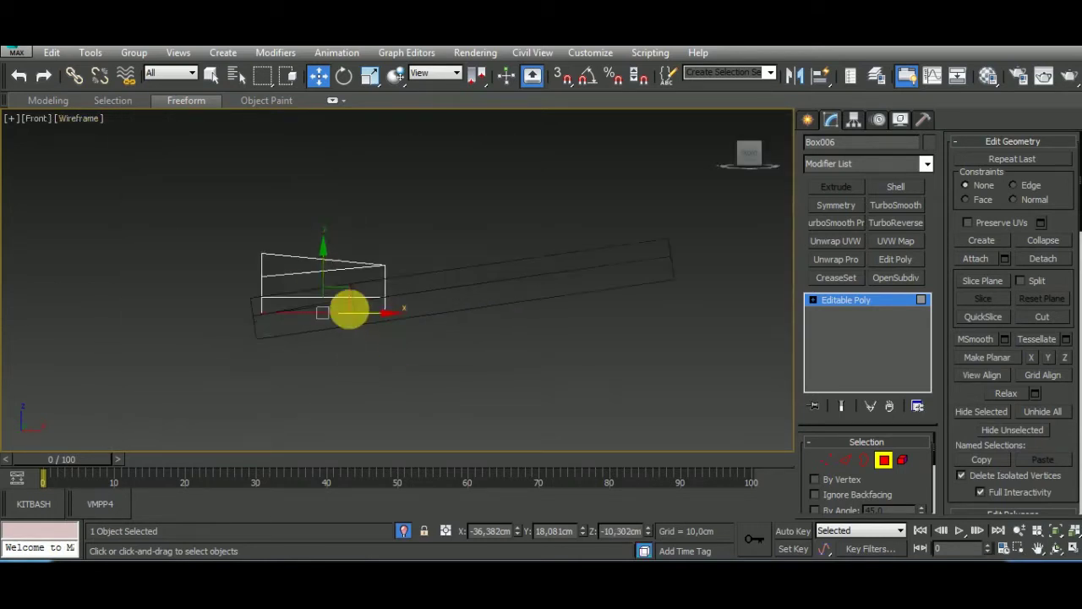
pyautogui.scroll(5, 407, 330)
pyautogui.click(829, 460)
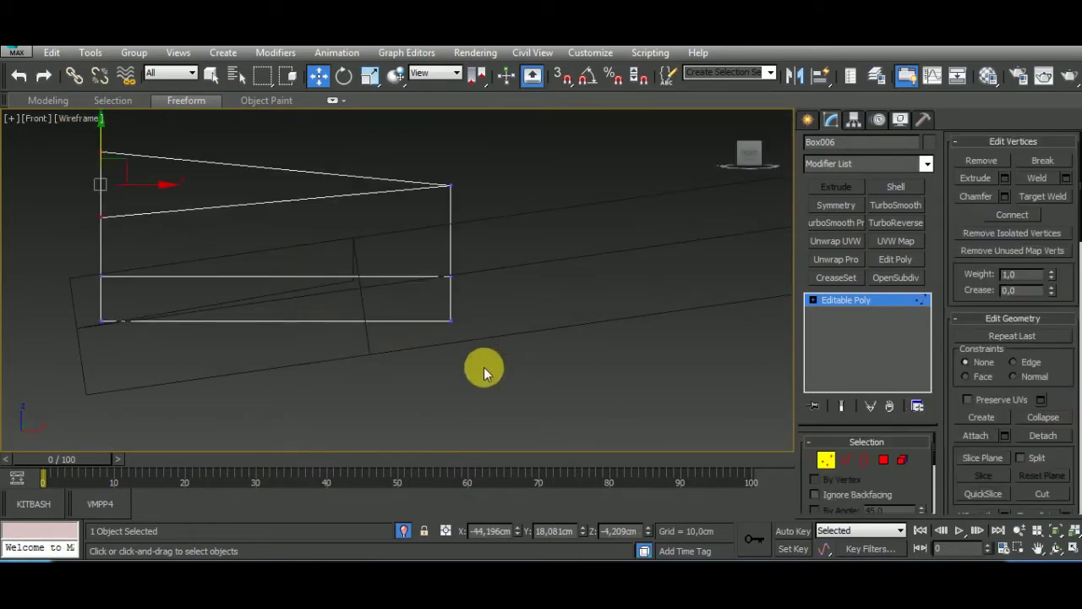
pyautogui.moveTo(471, 378)
pyautogui.keyDown('alt'); pyautogui.mouseDown(button='middle')
pyautogui.moveTo(447, 382)
pyautogui.moveTo(481, 381)
pyautogui.moveTo(450, 382)
pyautogui.mouseUp(button='middle'); pyautogui.keyUp('alt')
pyautogui.press('f')
pyautogui.scroll(8, 345, 302)
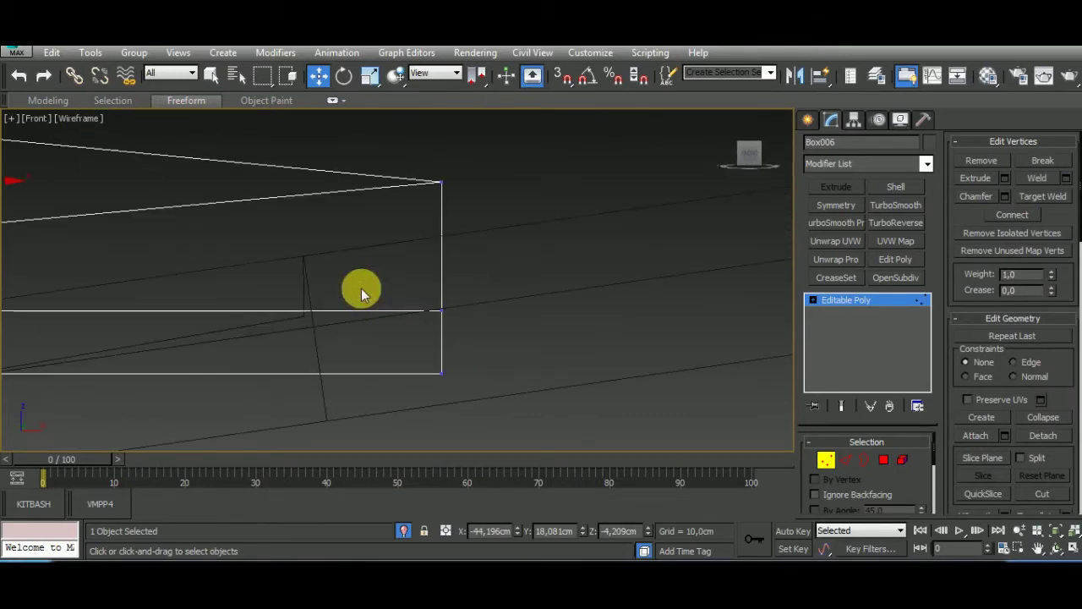
pyautogui.scroll(-3, 363, 290)
pyautogui.moveTo(421, 358)
pyautogui.mouseDown()
pyautogui.moveTo(391, 278)
pyautogui.moveTo(410, 256)
pyautogui.mouseUp()
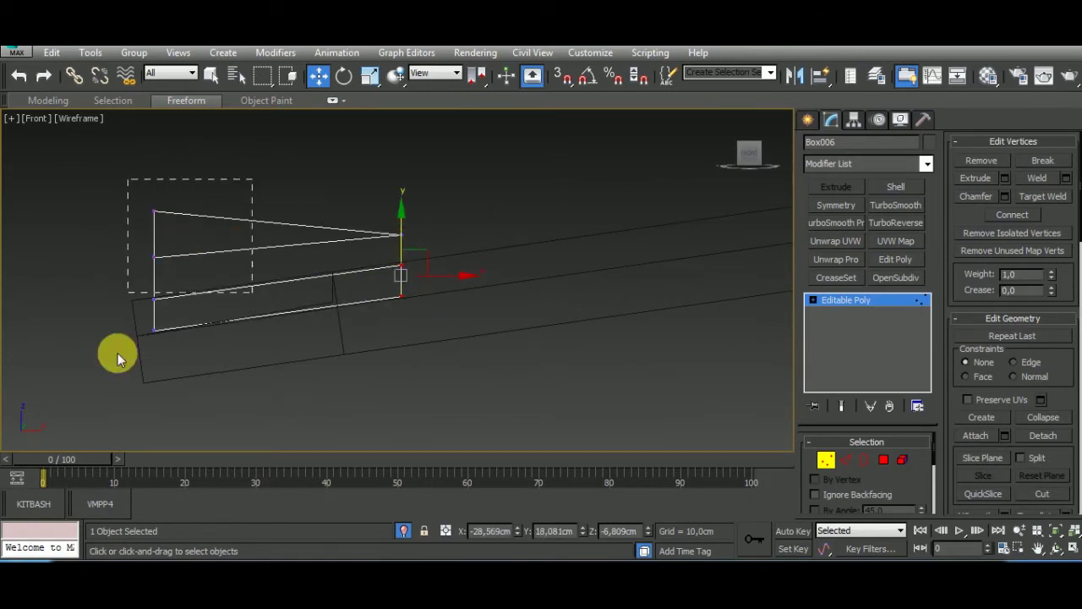
pyautogui.click(370, 75)
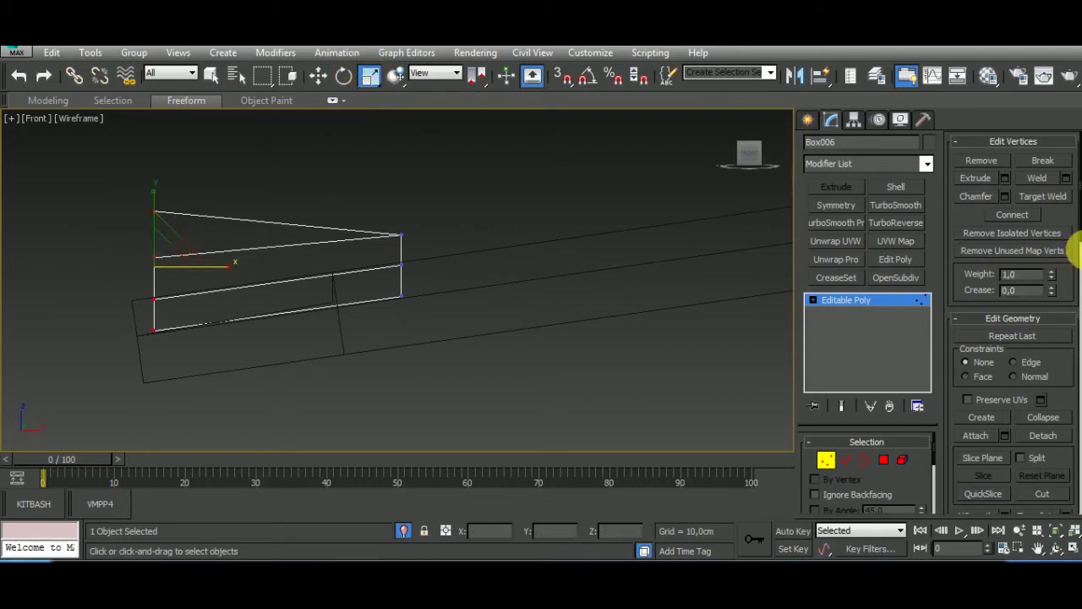
pyautogui.click(343, 75)
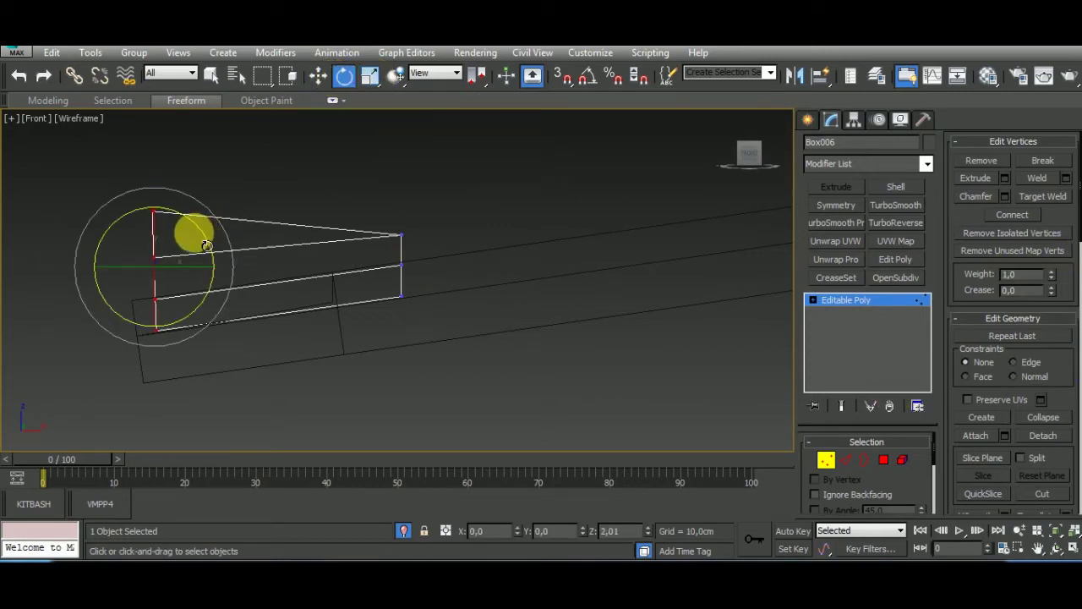
pyautogui.rightClick(563, 367)
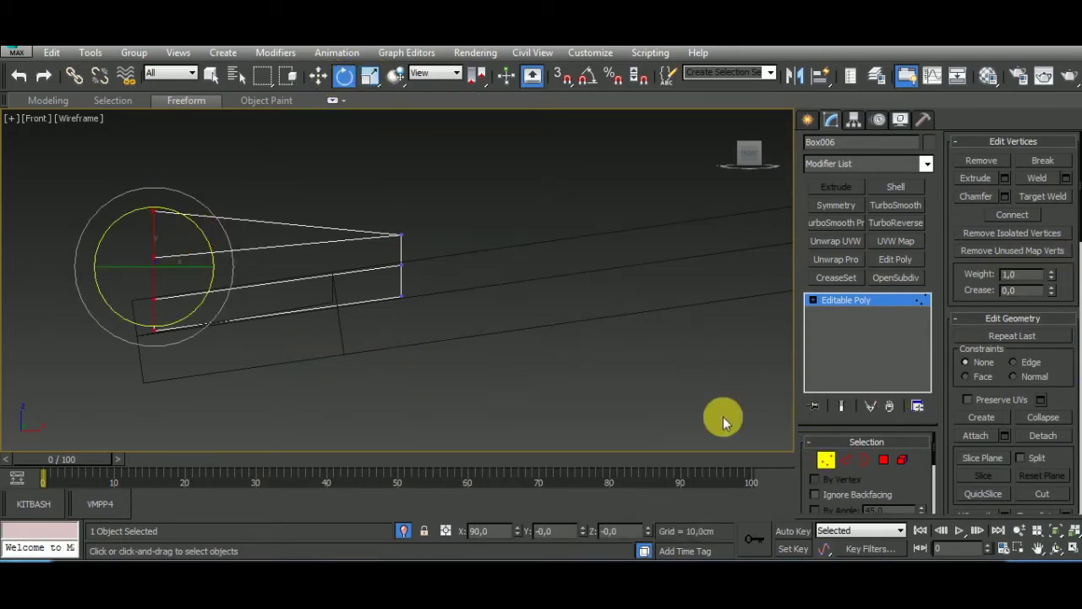
# On beam Box005, scale the left-end and middle vertex columns flat into vertical lines.
pyautogui.press('1')
pyautogui.click(345, 354)
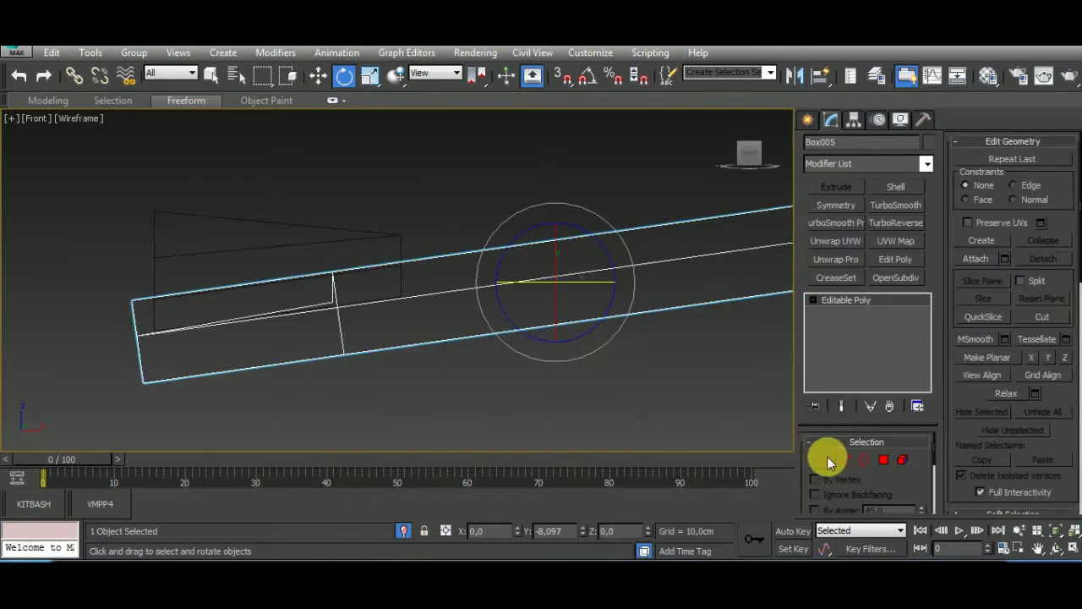
pyautogui.click(826, 459)
pyautogui.moveTo(116, 274); pyautogui.dragTo(172, 406)
pyautogui.press('r')
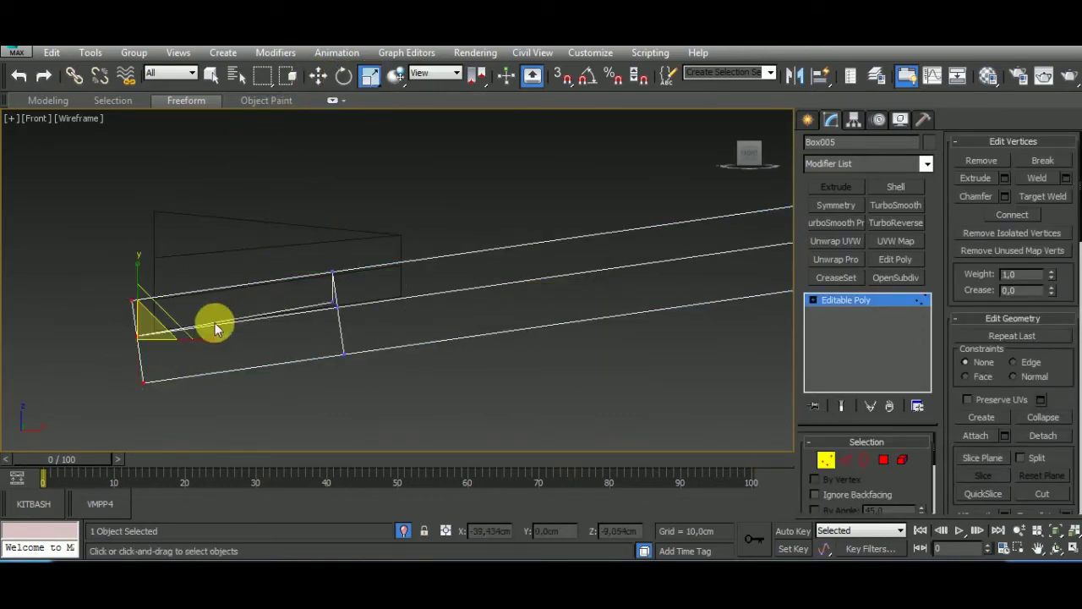
pyautogui.moveTo(215, 322); pyautogui.dragTo(96, 336)
pyautogui.moveTo(352, 253); pyautogui.dragTo(329, 396)
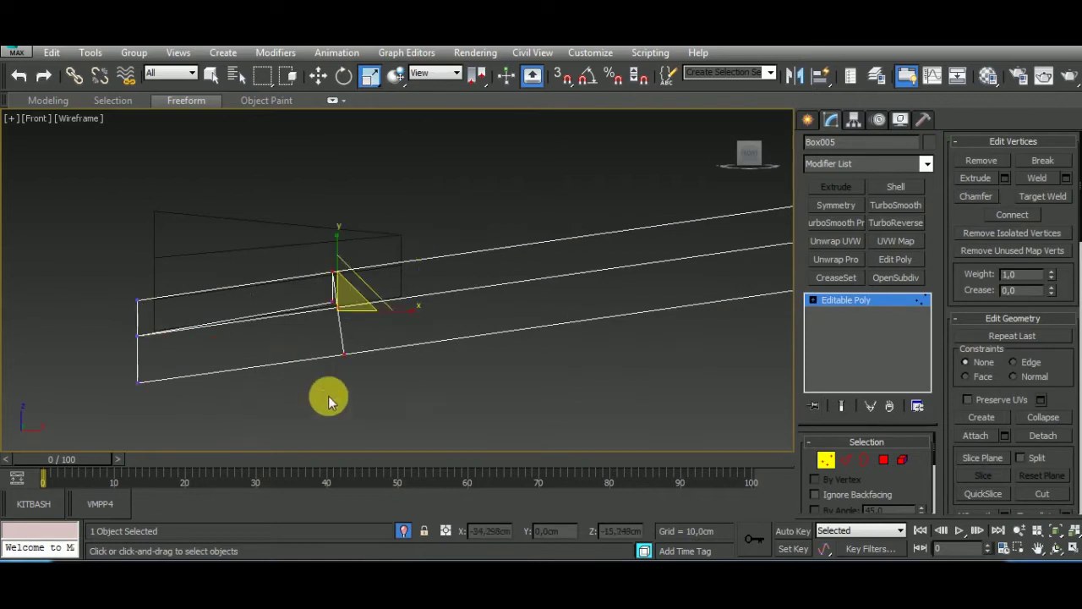
pyautogui.moveTo(415, 310); pyautogui.dragTo(346, 309)
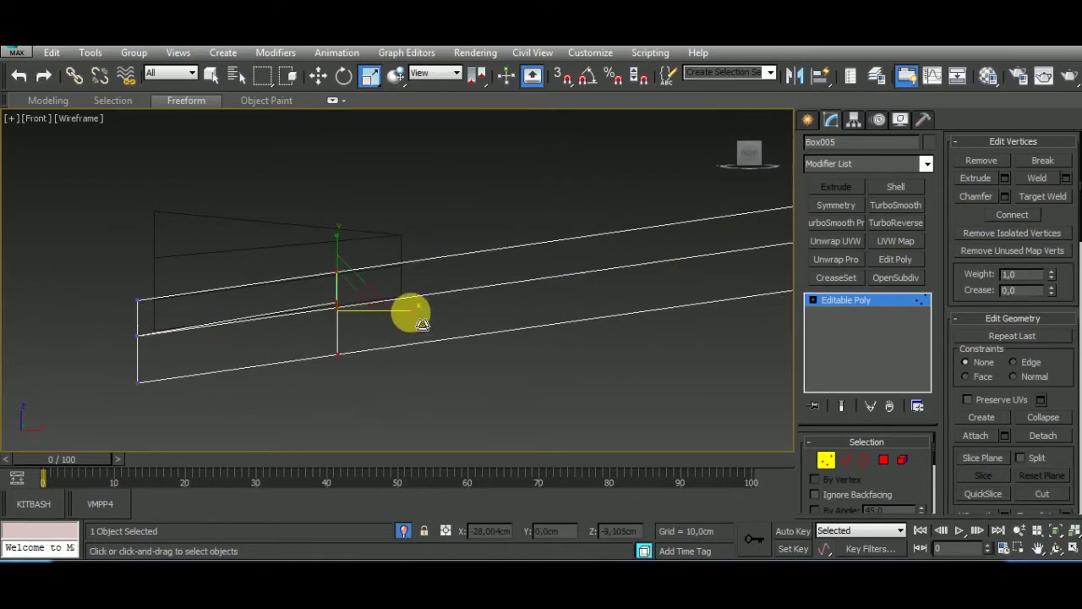
# Raise Box005's end vertex column slightly along Y in the front view.
pyautogui.scroll(2, 330, 313)
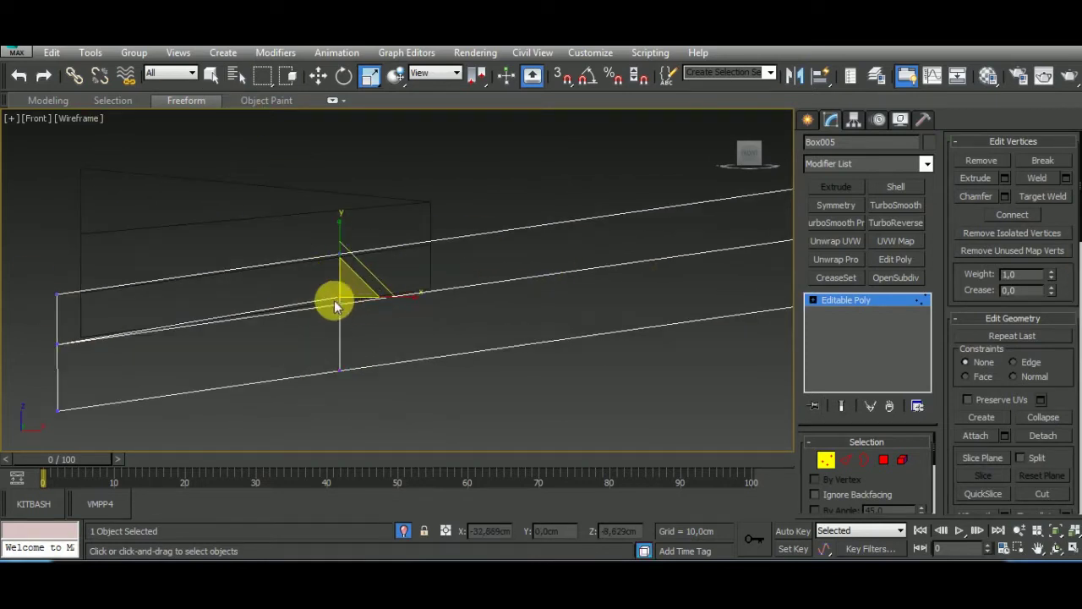
pyautogui.press('w')
pyautogui.scroll(2, 342, 302)
pyautogui.scroll(-2, 338, 246)
pyautogui.moveTo(307, 198); pyautogui.dragTo(353, 350)
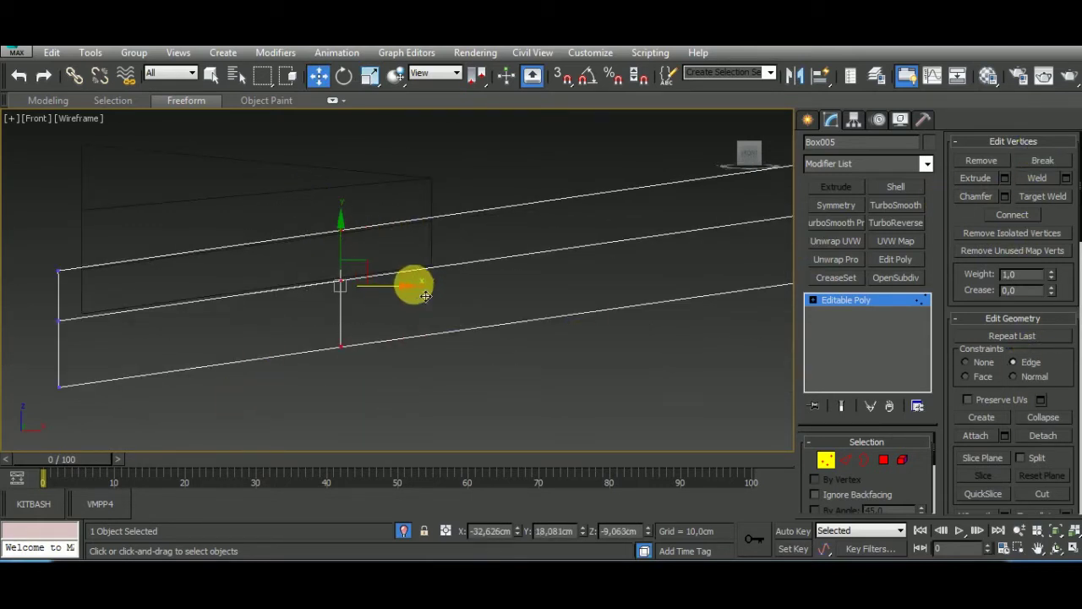
pyautogui.keyDown('alt'); pyautogui.moveTo(448, 343); pyautogui.dragTo(493, 401, button='middle'); pyautogui.keyUp('alt')
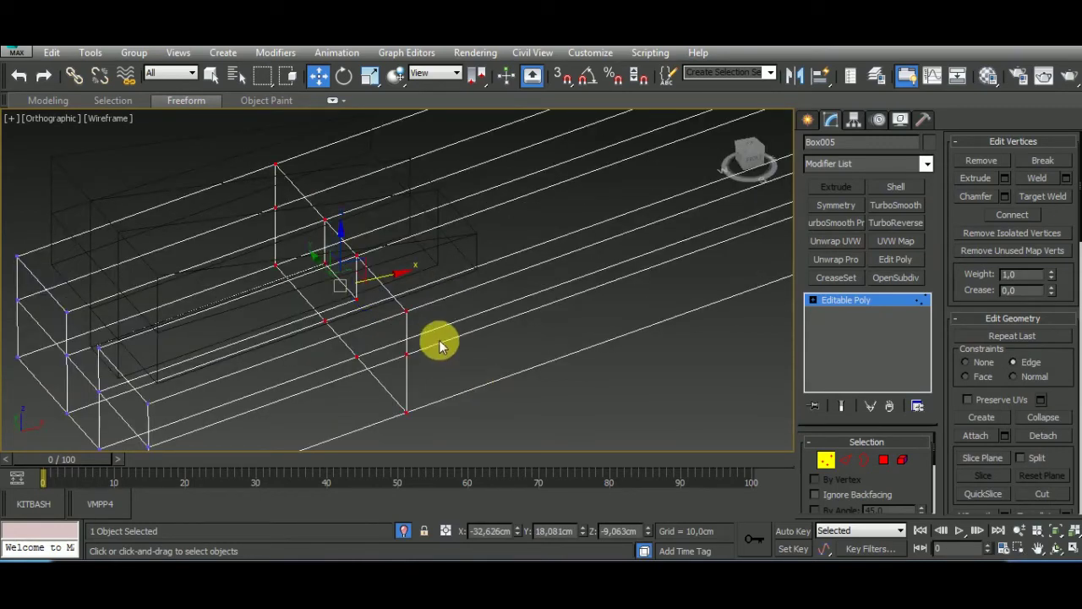
pyautogui.moveTo(400, 292); pyautogui.dragTo(423, 268)
pyautogui.rightClick(534, 299)
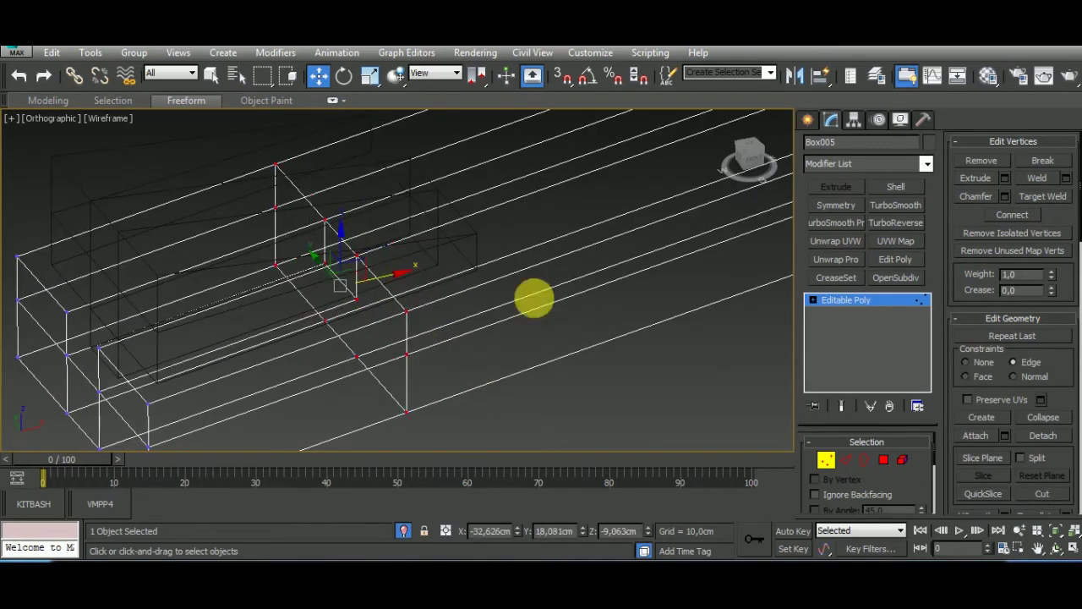
pyautogui.press('f')
pyautogui.scroll(5, 346, 304)
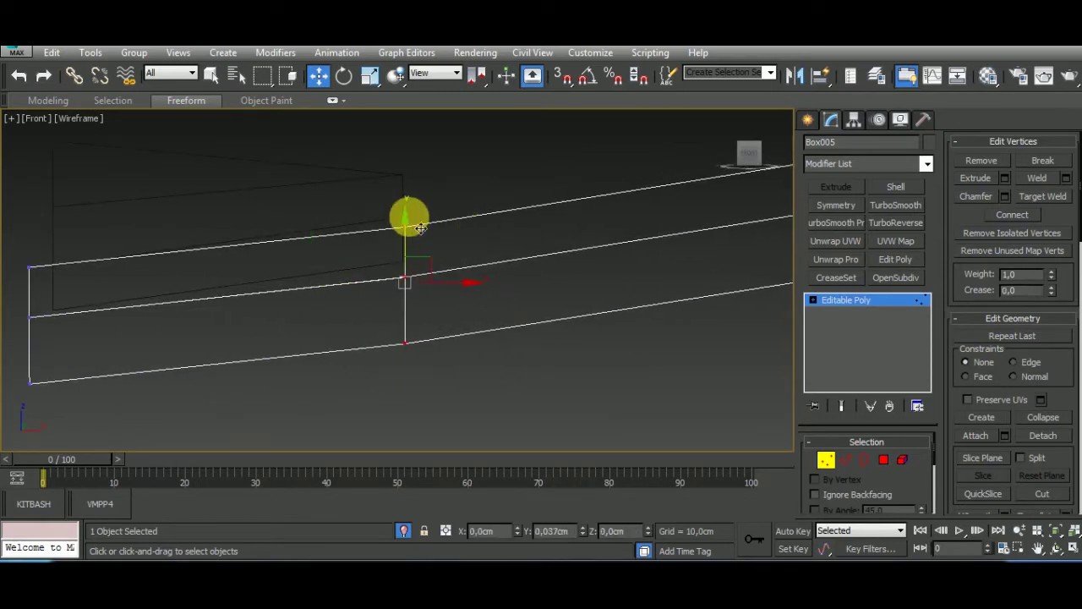
pyautogui.moveTo(411, 230); pyautogui.dragTo(420, 218)
pyautogui.scroll(-3, 420, 218)
# Exit the beam's vertex editing and select Box006 for vertex work.
pyautogui.click(866, 349)
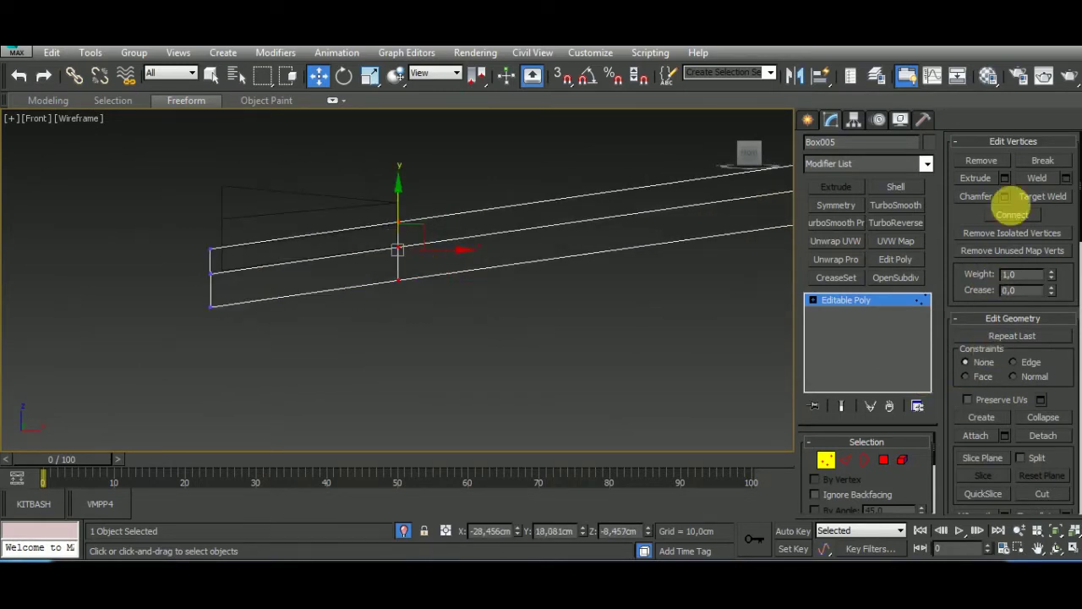
pyautogui.click(826, 459)
pyautogui.click(363, 212)
# Return to object level and set the viewport to Shaded + Edged Faces.
pyautogui.scroll(3, 369, 212)
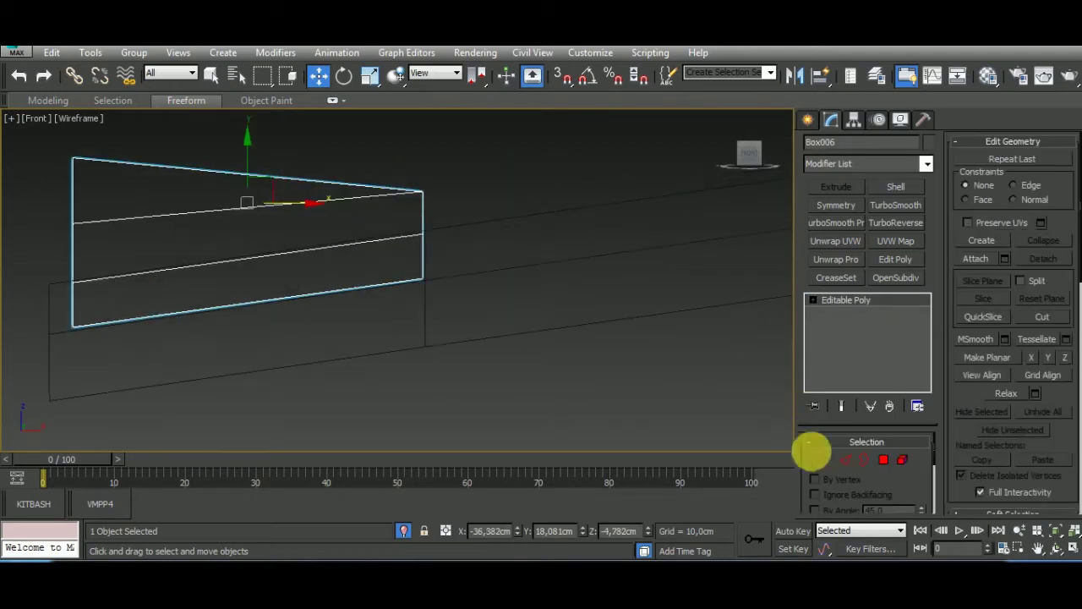
pyautogui.click(821, 457)
pyautogui.scroll(2, 422, 252)
pyautogui.scroll(-5, 422, 252)
pyautogui.click(826, 459)
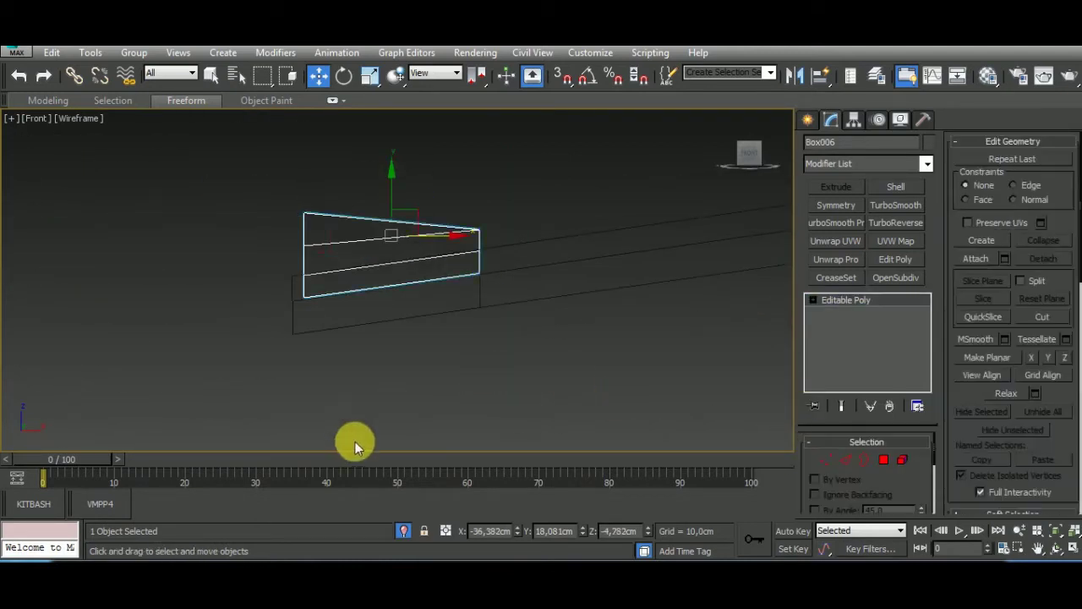
pyautogui.click(77, 121)
pyautogui.click(101, 152)
# Exit isolation to show the whole cannon and frame the box under the barrel in side view.
pyautogui.moveTo(515, 381)
pyautogui.keyDown('alt'); pyautogui.mouseDown(button='middle')
pyautogui.moveTo(491, 394)
pyautogui.moveTo(600, 394)
pyautogui.moveTo(286, 298)
pyautogui.mouseUp(button='middle'); pyautogui.keyUp('alt')
pyautogui.click(480, 365)
pyautogui.click(404, 531)
pyautogui.click(286, 298)
pyautogui.click(321, 76)
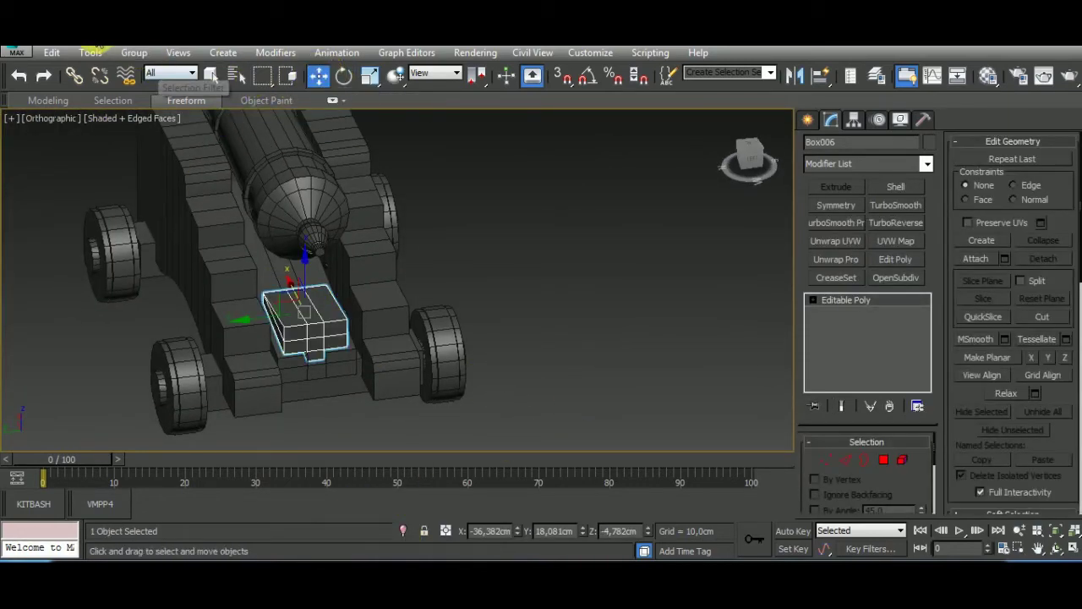
pyautogui.press('l')
pyautogui.press('z')
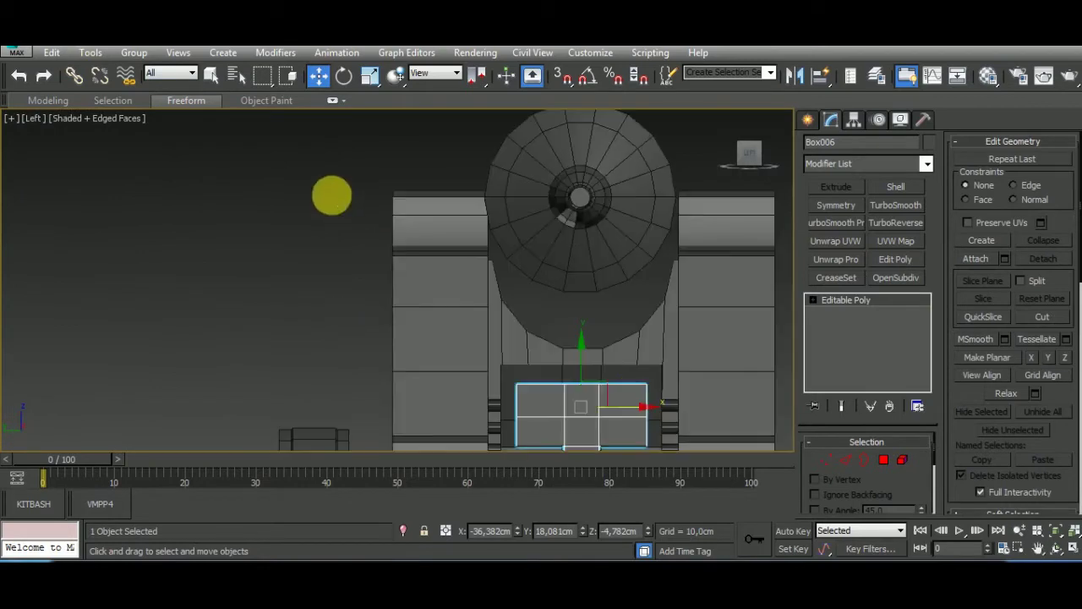
pyautogui.scroll(-3, 516, 220)
# Move the cannon barrel down onto the carriage.
pyautogui.click(508, 149)
pyautogui.scroll(-3, 516, 194)
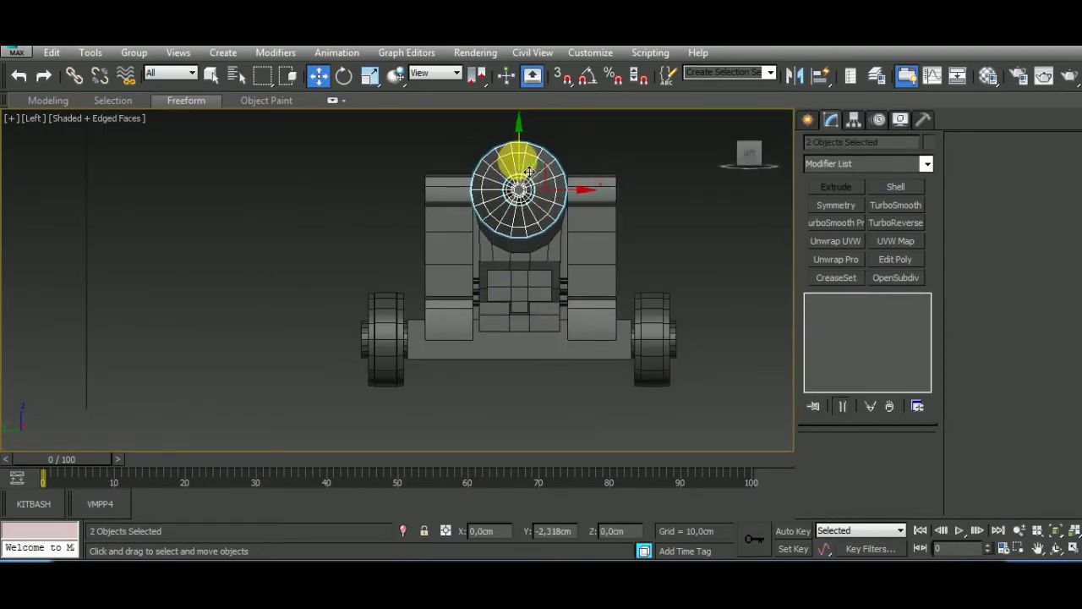
pyautogui.keyDown('shift'); pyautogui.moveTo(534, 180); pyautogui.dragTo(532, 182); pyautogui.keyUp('shift')
pyautogui.moveTo(531, 182)
pyautogui.keyDown('alt'); pyautogui.mouseDown(button='middle')
pyautogui.moveTo(552, 314)
pyautogui.moveTo(532, 319)
pyautogui.mouseUp(button='middle'); pyautogui.keyUp('alt')
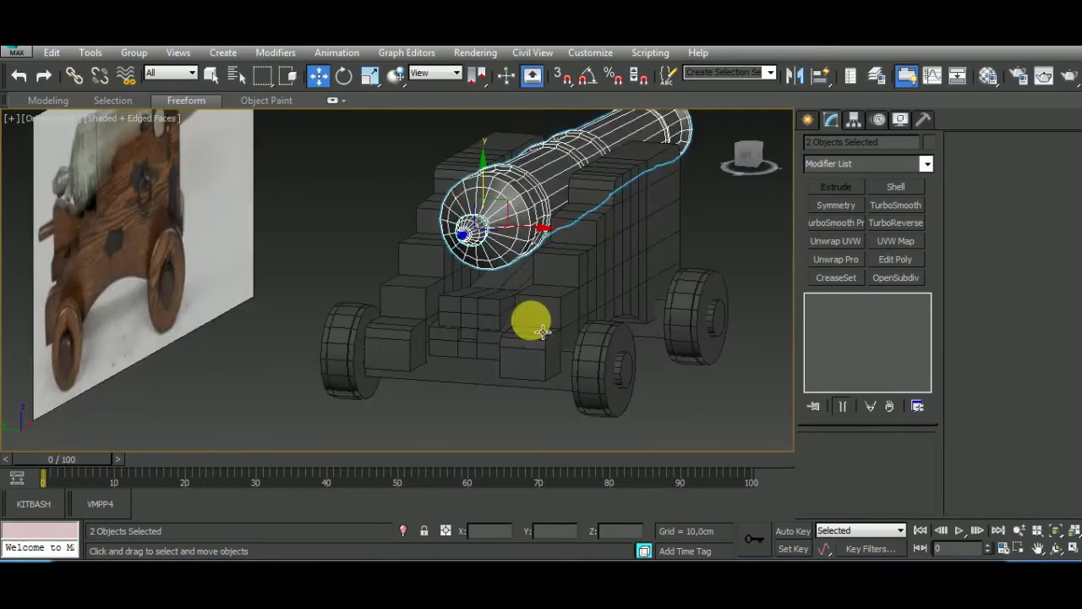
pyautogui.scroll(3, 502, 317)
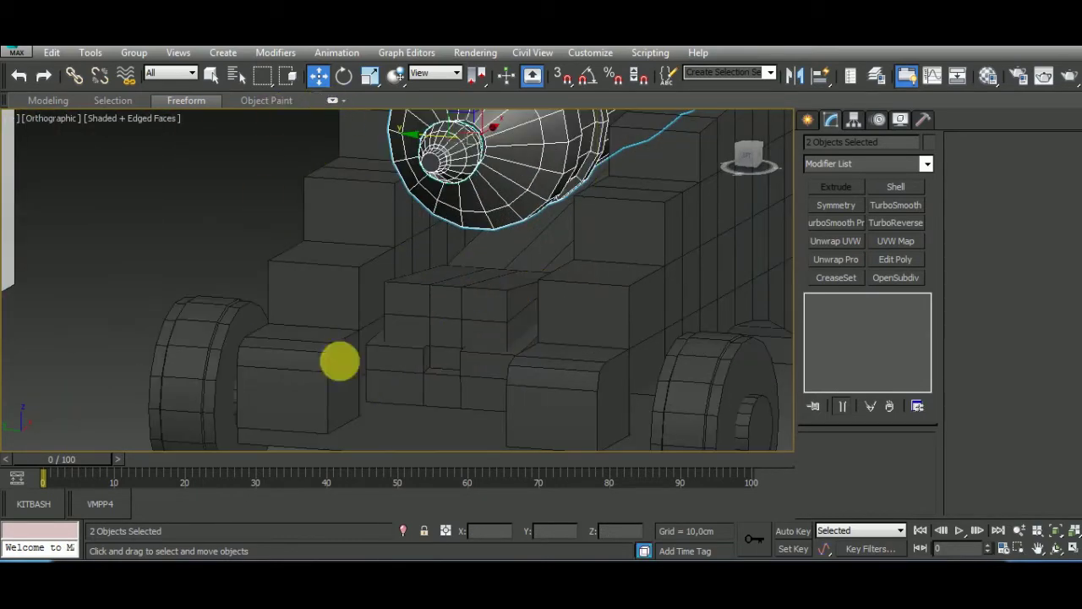
pyautogui.click(514, 342)
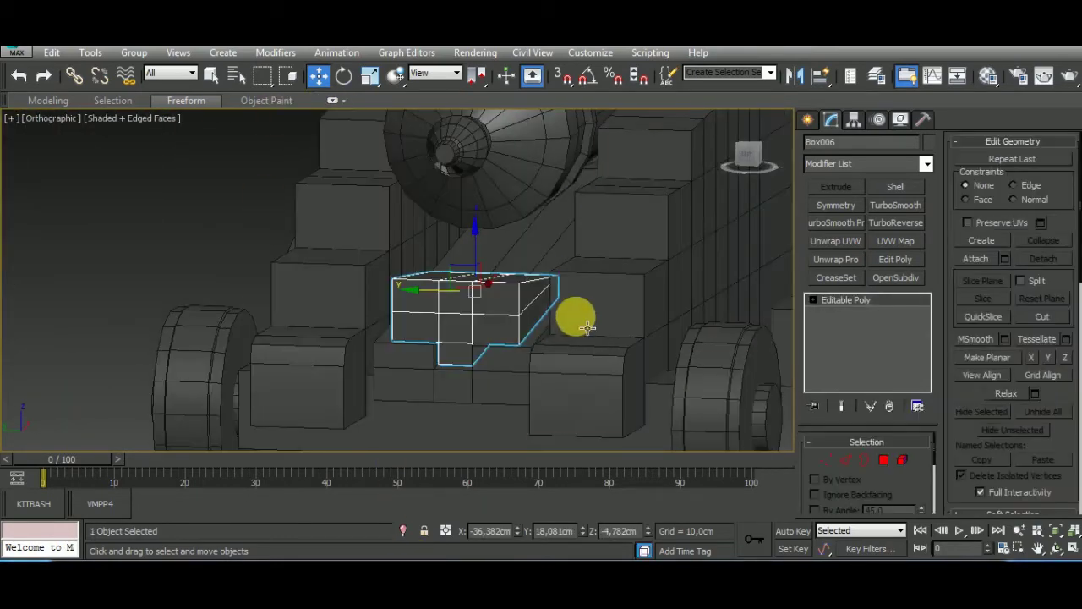
pyautogui.press('l')
pyautogui.scroll(2, 566, 296)
# Rotate the barrel -5° with Angle Snap turned on.
pyautogui.click(584, 273)
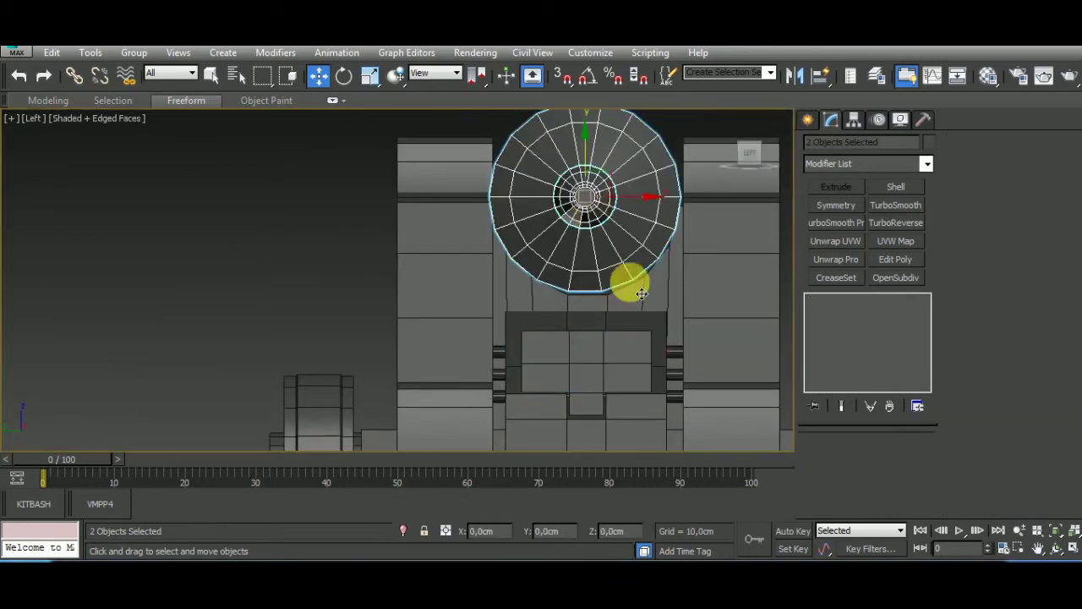
pyautogui.keyDown('alt'); pyautogui.moveTo(629, 280); pyautogui.dragTo(570, 362, button='middle'); pyautogui.keyUp('alt')
pyautogui.click(345, 76)
pyautogui.click(588, 76)
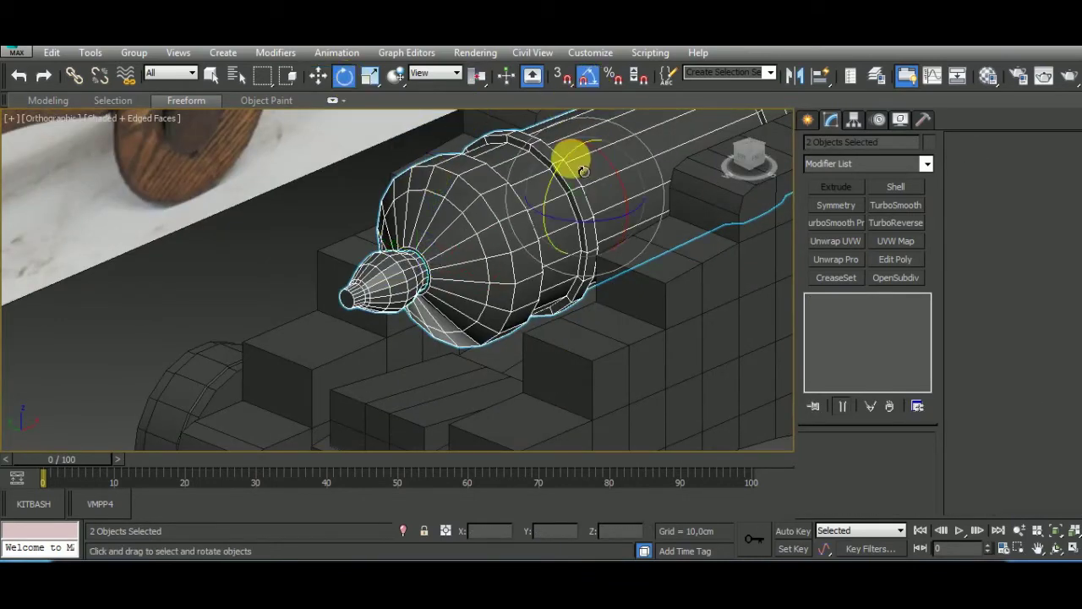
pyautogui.moveTo(570, 160); pyautogui.dragTo(577, 177)
# Select both boxes beneath the barrel with the Move tool in side view.
pyautogui.press('l')
pyautogui.scroll(3, 589, 307)
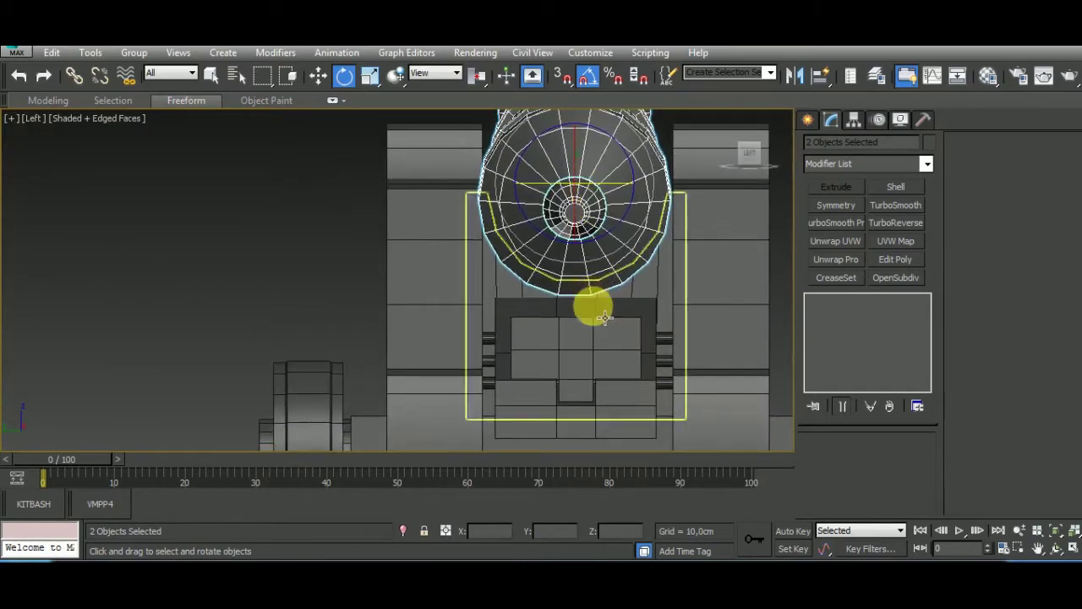
pyautogui.click(592, 310)
pyautogui.scroll(2, 624, 379)
pyautogui.moveTo(624, 379)
pyautogui.keyDown('alt'); pyautogui.mouseDown(button='middle')
pyautogui.moveTo(592, 363)
pyautogui.moveTo(635, 326)
pyautogui.moveTo(616, 285)
pyautogui.moveTo(366, 134)
pyautogui.mouseUp(button='middle'); pyautogui.keyUp('alt')
pyautogui.click(318, 76)
pyautogui.press('l')
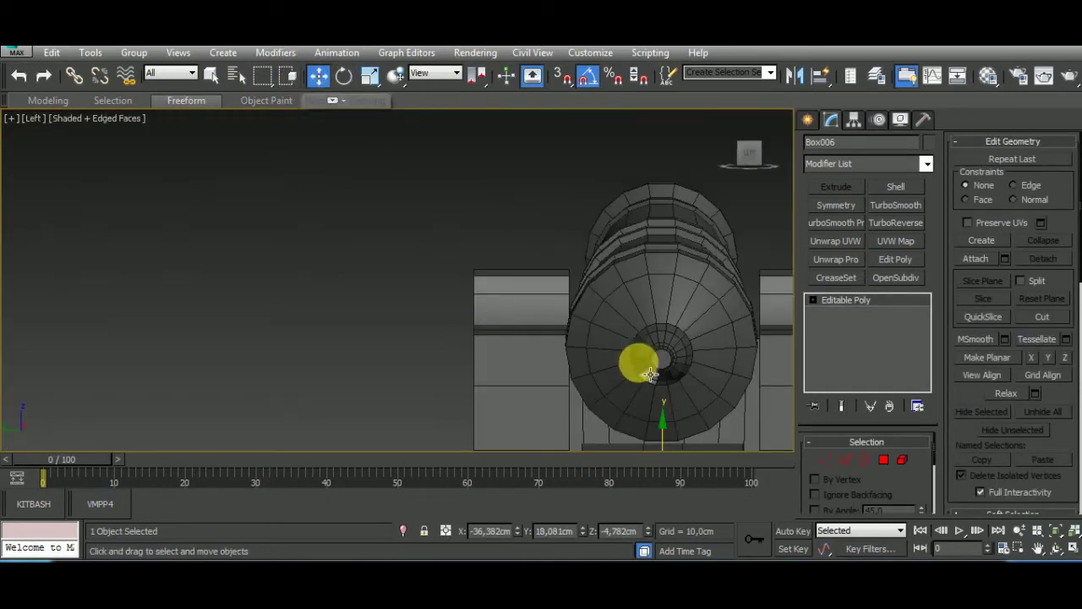
pyautogui.scroll(3, 567, 322)
pyautogui.scroll(2, 600, 347)
pyautogui.scroll(-1, 600, 346)
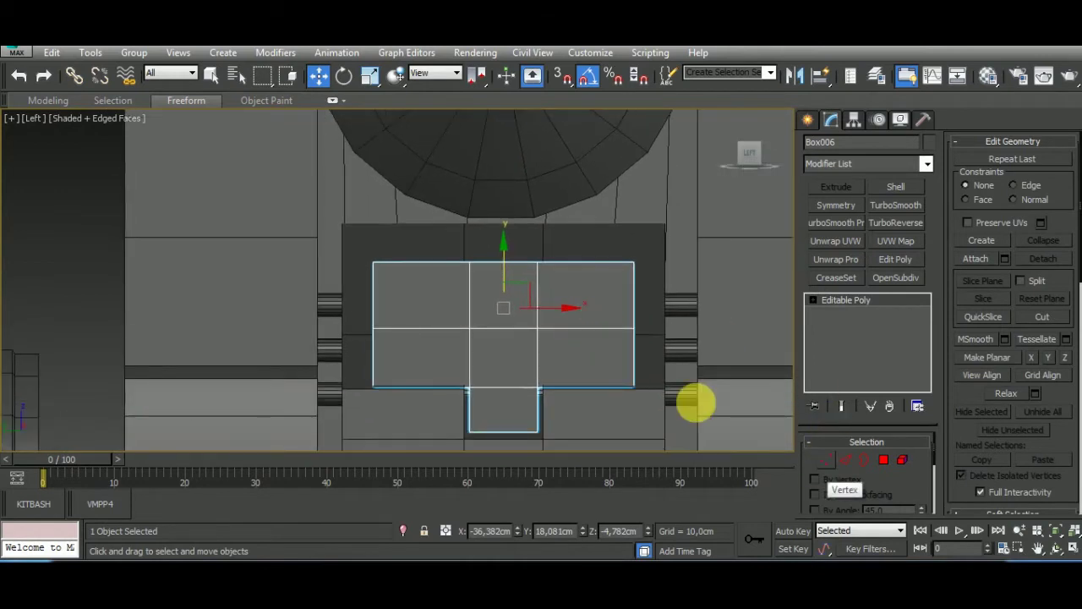
pyautogui.scroll(1, 609, 356)
pyautogui.keyDown('ctrl'); pyautogui.click(597, 346); pyautogui.keyUp('ctrl')
# Nudge both boxes up, then raise the smaller box's top vertices.
pyautogui.moveTo(512, 228); pyautogui.dragTo(512, 221)
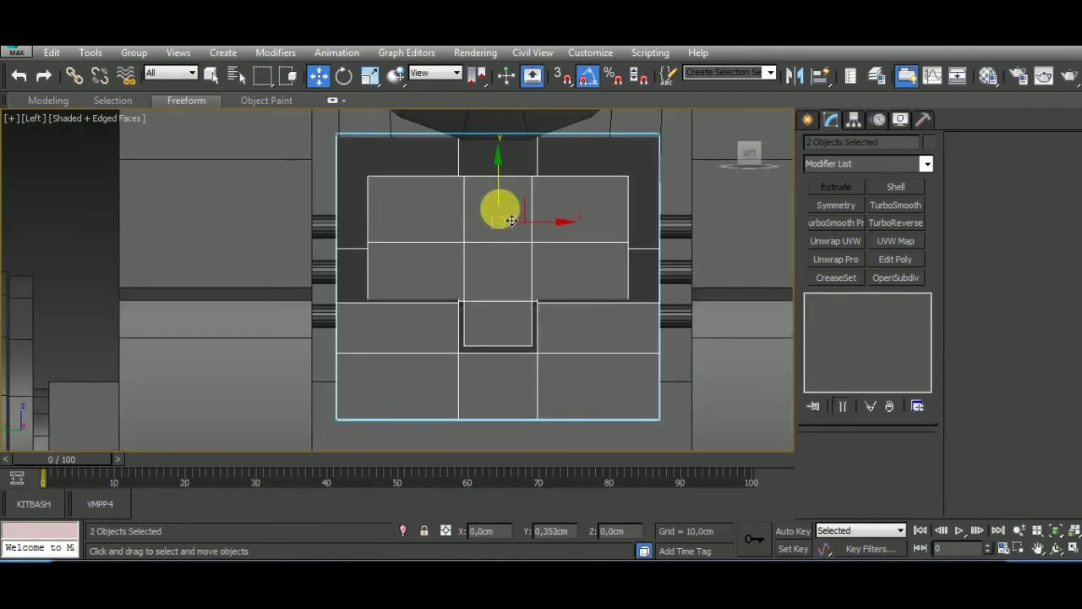
pyautogui.click(516, 314)
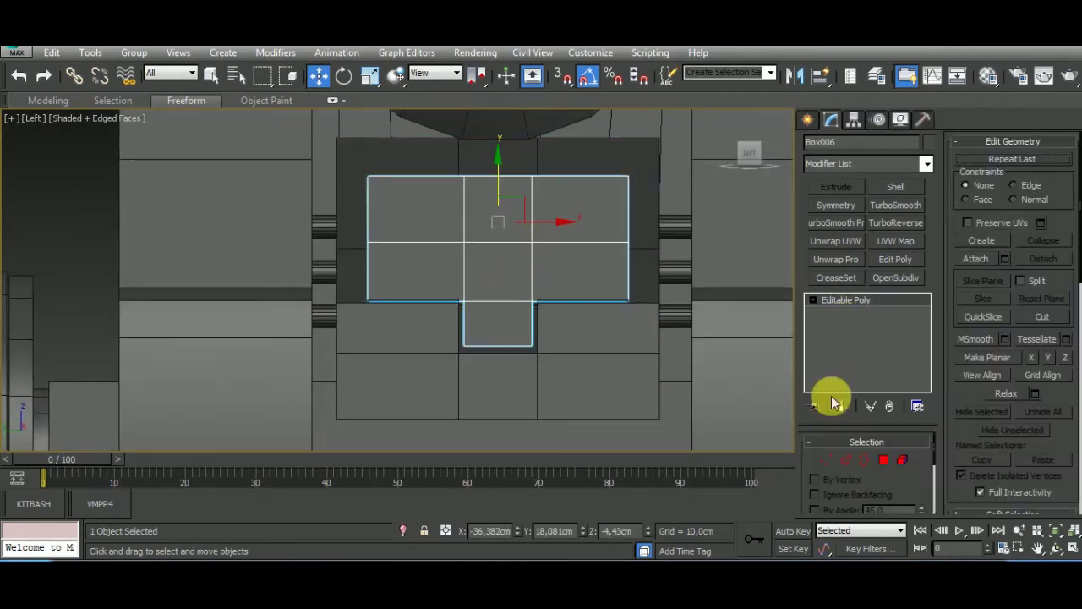
pyautogui.press('1')
pyautogui.moveTo(331, 154); pyautogui.dragTo(668, 213)
pyautogui.moveTo(501, 171); pyautogui.dragTo(513, 160)
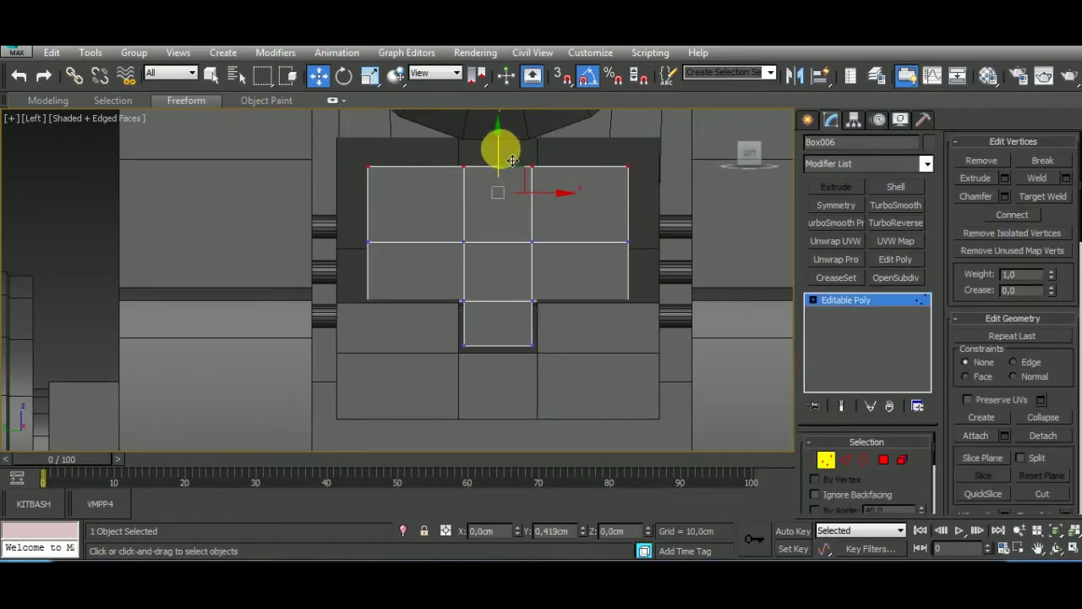
# Raise Box006's top vertices a little more and narrow the vertex selection.
pyautogui.moveTo(513, 158)
pyautogui.keyDown('alt'); pyautogui.mouseDown(button='middle')
pyautogui.moveTo(592, 321)
pyautogui.moveTo(580, 362)
pyautogui.moveTo(635, 285)
pyautogui.moveTo(674, 278)
pyautogui.mouseUp(button='middle'); pyautogui.keyUp('alt')
pyautogui.moveTo(527, 222); pyautogui.dragTo(522, 203)
pyautogui.moveTo(522, 203)
pyautogui.keyDown('alt'); pyautogui.mouseDown(button='middle')
pyautogui.moveTo(629, 229)
pyautogui.moveTo(667, 217)
pyautogui.moveTo(695, 237)
pyautogui.moveTo(628, 246)
pyautogui.moveTo(425, 176)
pyautogui.mouseUp(button='middle'); pyautogui.keyUp('alt')
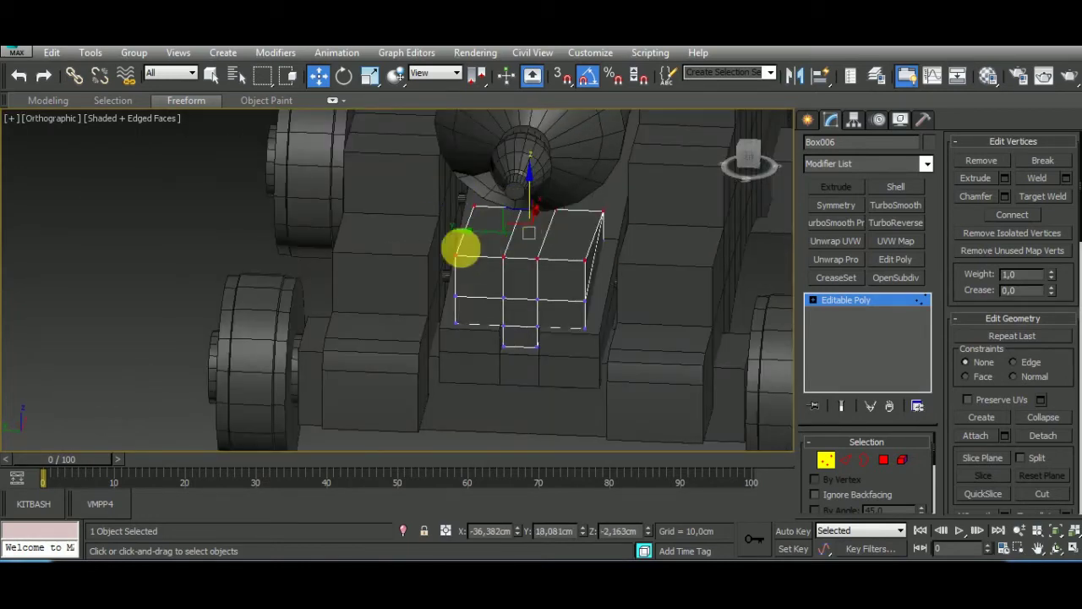
pyautogui.click(565, 262)
pyautogui.keyDown('alt'); pyautogui.moveTo(550, 193); pyautogui.dragTo(518, 230, button='middle'); pyautogui.keyUp('alt')
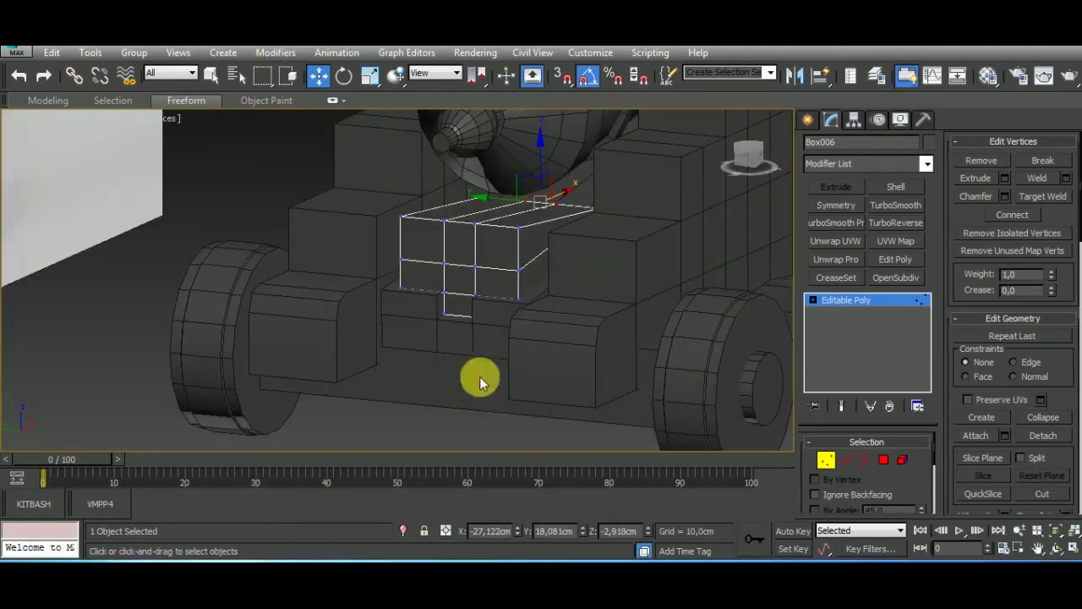
pyautogui.keyDown('alt'); pyautogui.moveTo(505, 313); pyautogui.dragTo(575, 326, button='middle'); pyautogui.keyUp('alt')
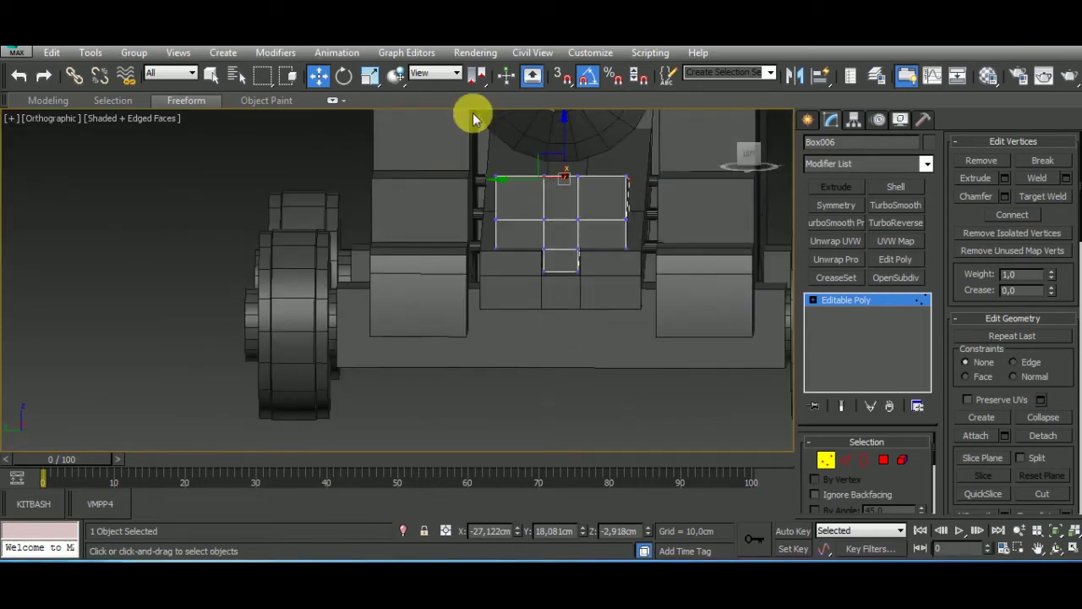
# Switch to Scale, select only Box006's top vertex row, and exit vertex editing.
pyautogui.click(370, 75)
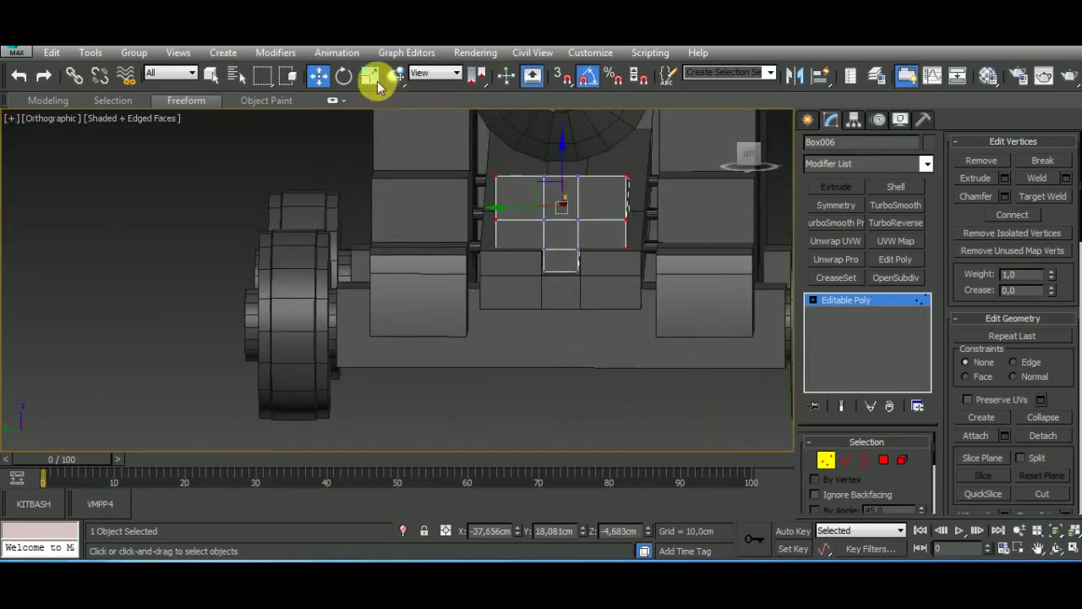
pyautogui.moveTo(629, 205)
pyautogui.keyDown('alt'); pyautogui.mouseDown(button='middle')
pyautogui.moveTo(623, 261)
pyautogui.moveTo(672, 256)
pyautogui.moveTo(604, 246)
pyautogui.moveTo(633, 248)
pyautogui.moveTo(644, 264)
pyautogui.moveTo(634, 253)
pyautogui.mouseUp(button='middle'); pyautogui.keyUp('alt')
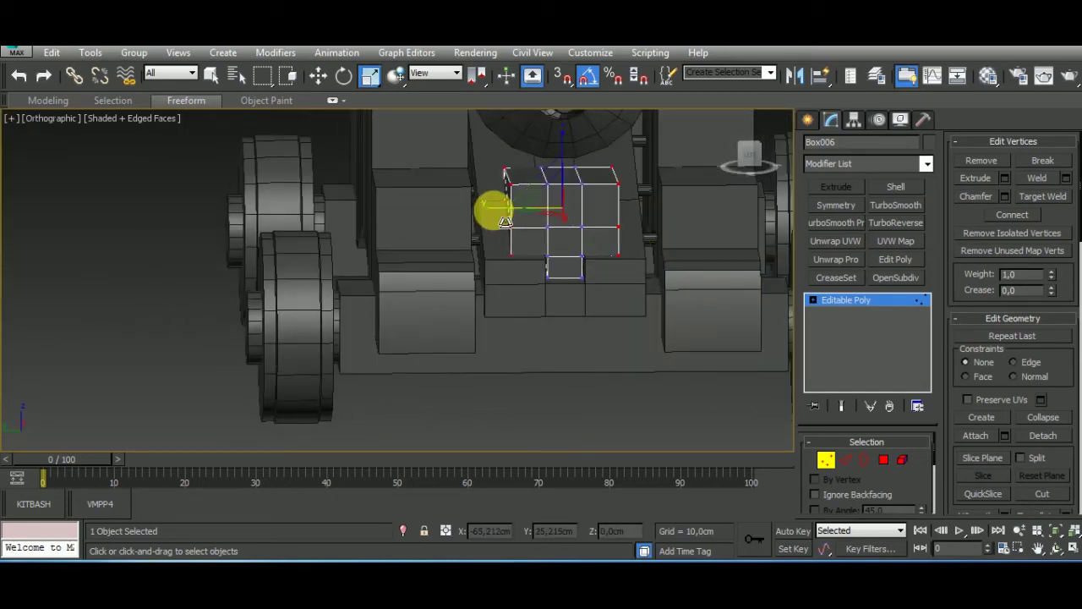
pyautogui.moveTo(494, 161); pyautogui.dragTo(641, 182)
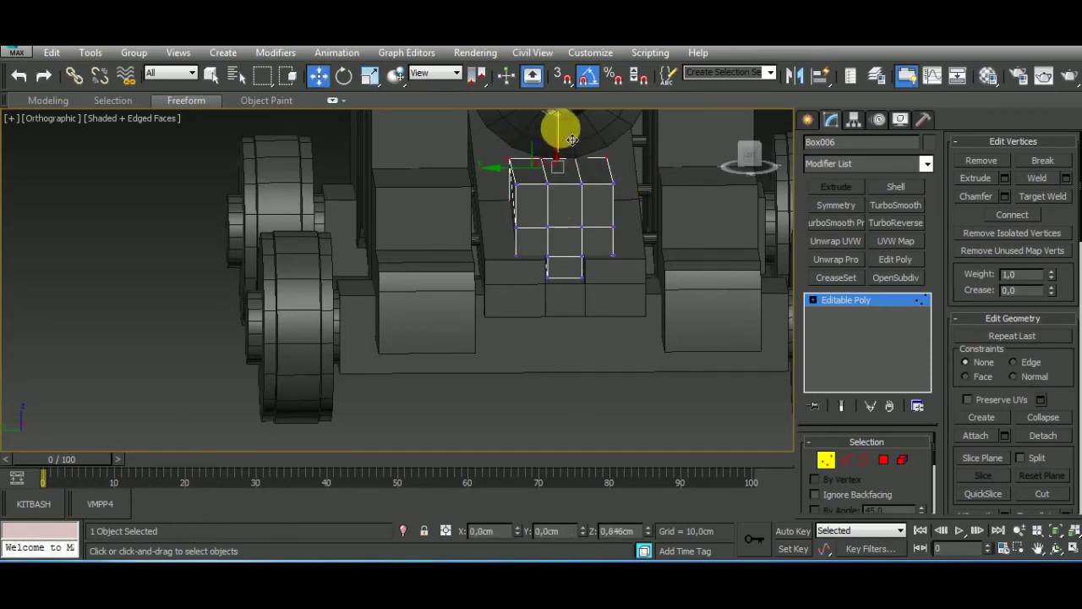
pyautogui.moveTo(572, 140)
pyautogui.keyDown('alt'); pyautogui.mouseDown(button='middle')
pyautogui.moveTo(657, 173)
pyautogui.moveTo(621, 197)
pyautogui.moveTo(594, 181)
pyautogui.moveTo(513, 202)
pyautogui.moveTo(495, 220)
pyautogui.moveTo(488, 129)
pyautogui.mouseUp(button='middle'); pyautogui.keyUp('alt')
pyautogui.moveTo(422, 160)
pyautogui.keyDown('alt'); pyautogui.mouseDown(button='middle')
pyautogui.moveTo(618, 185)
pyautogui.moveTo(402, 173)
pyautogui.mouseUp(button='middle'); pyautogui.keyUp('alt')
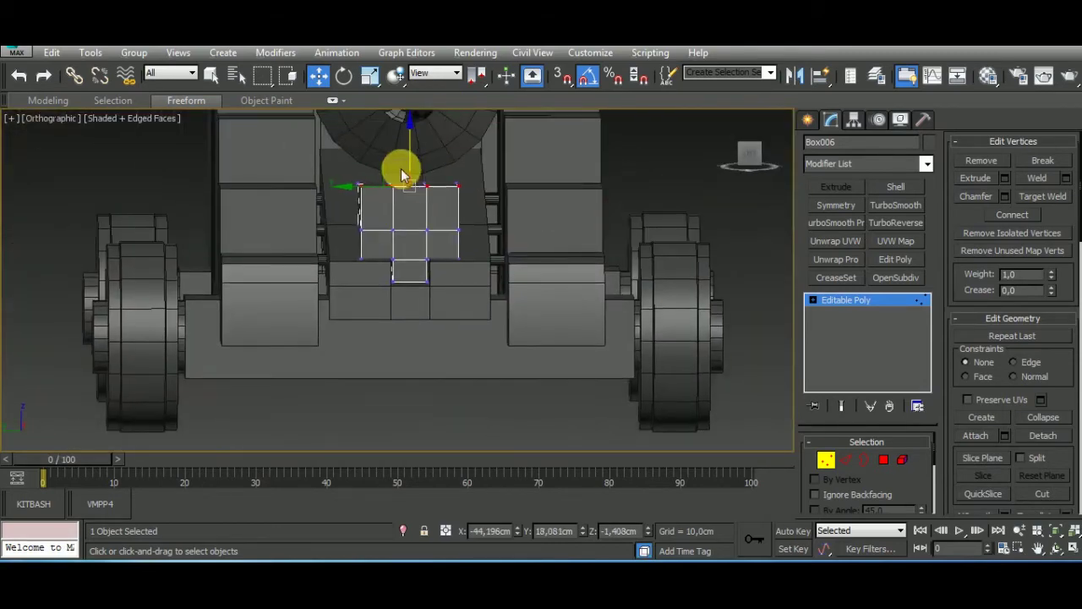
pyautogui.keyDown('alt'); pyautogui.moveTo(452, 235); pyautogui.dragTo(424, 229, button='middle'); pyautogui.keyUp('alt')
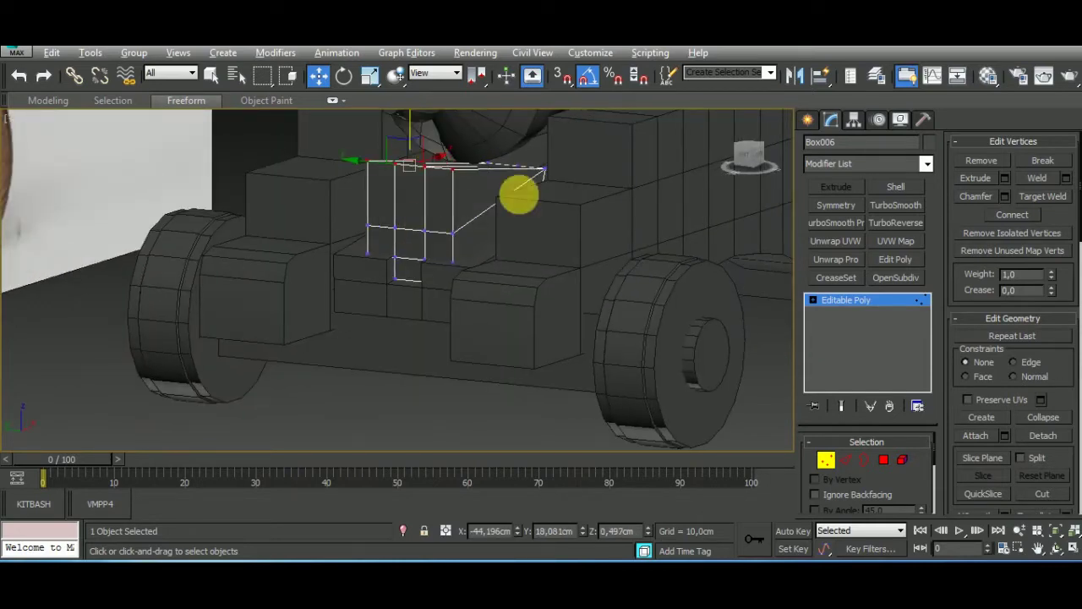
pyautogui.keyDown('alt'); pyautogui.moveTo(517, 193); pyautogui.dragTo(784, 330, button='middle'); pyautogui.keyUp('alt')
pyautogui.click(828, 460)
# Select Box006, the block under the cannon barrel, in a straight-on front view.
pyautogui.click(481, 285)
pyautogui.moveTo(481, 285)
pyautogui.keyDown('alt'); pyautogui.mouseDown(button='middle')
pyautogui.moveTo(427, 338)
pyautogui.moveTo(440, 358)
pyautogui.moveTo(634, 315)
pyautogui.moveTo(623, 310)
pyautogui.moveTo(619, 324)
pyautogui.mouseUp(button='middle'); pyautogui.keyUp('alt')
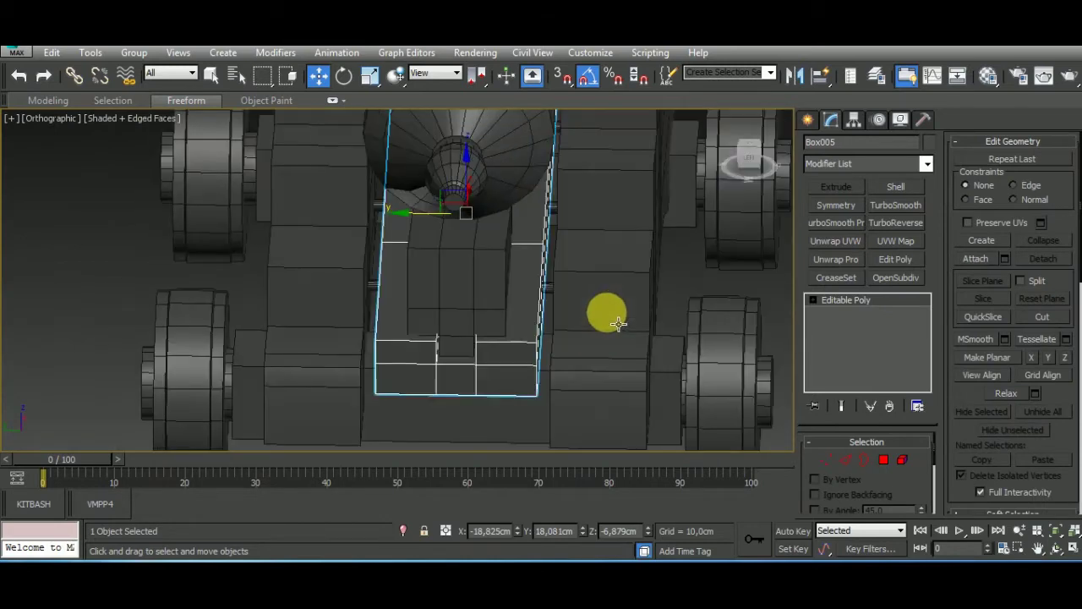
pyautogui.click(369, 75)
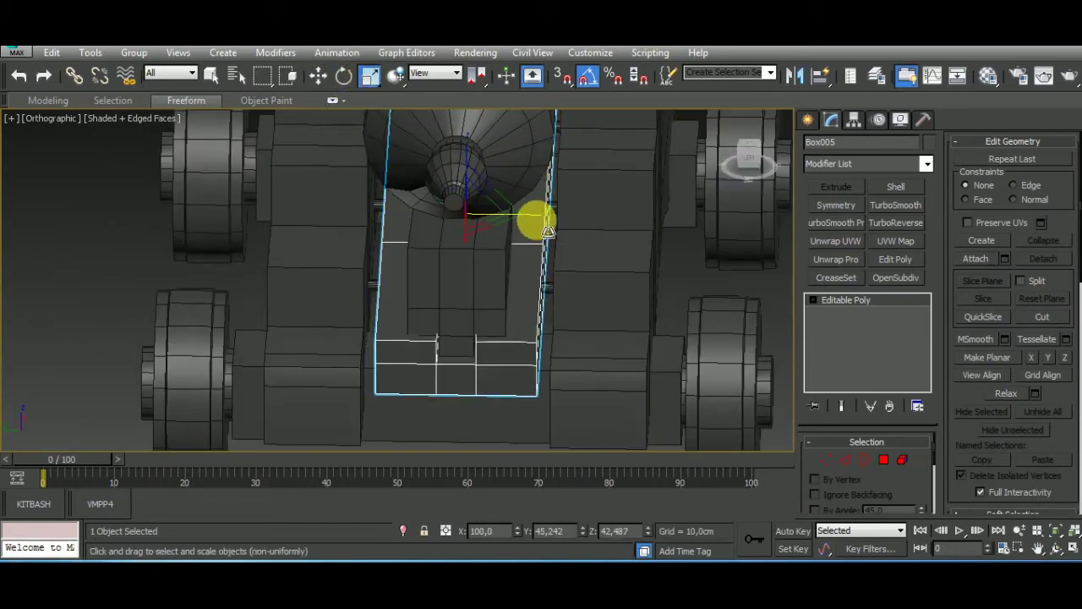
pyautogui.click(483, 290)
pyautogui.keyDown('alt'); pyautogui.moveTo(495, 321); pyautogui.dragTo(486, 310, button='middle'); pyautogui.keyUp('alt')
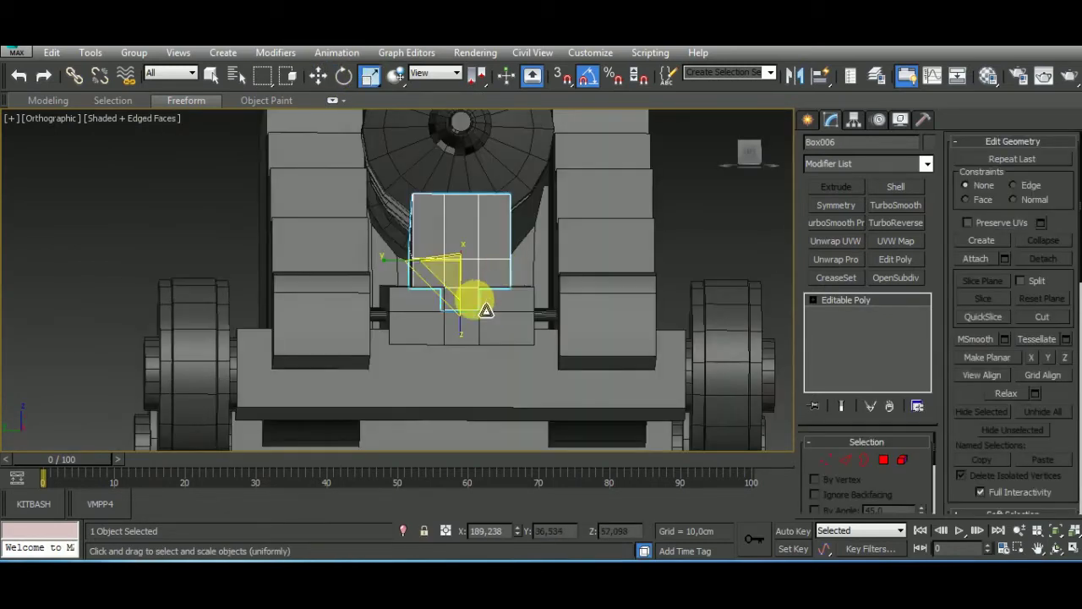
pyautogui.scroll(3, 486, 310)
# Pick the block's lower front face, grow it to the full face loop and convert it to vertices.
pyautogui.click(884, 459)
pyautogui.click(471, 319)
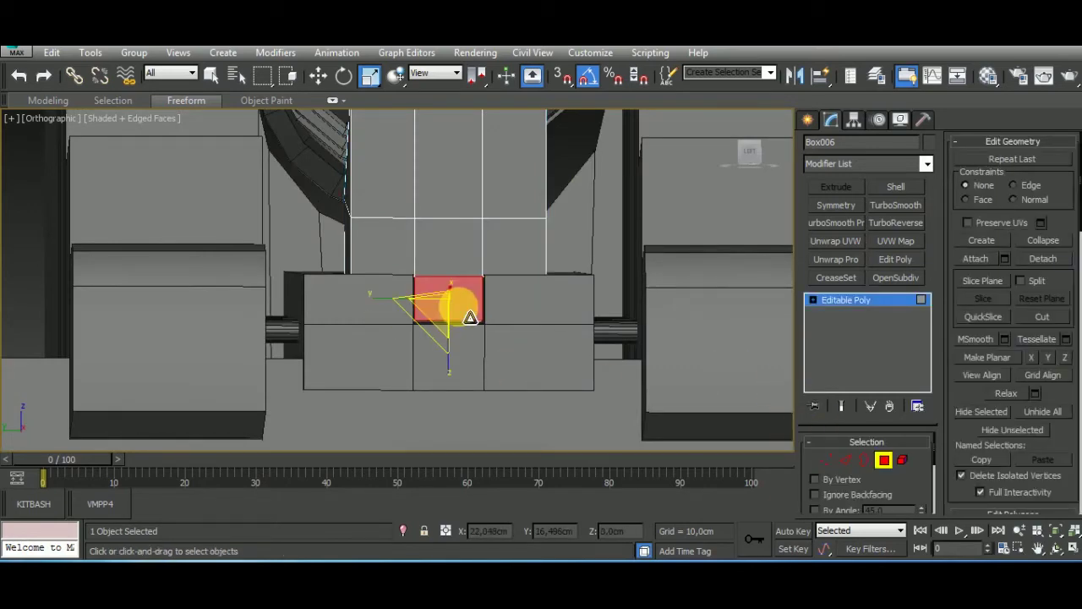
pyautogui.press('l')
pyautogui.scroll(3, 592, 372)
pyautogui.scroll(2, 592, 339)
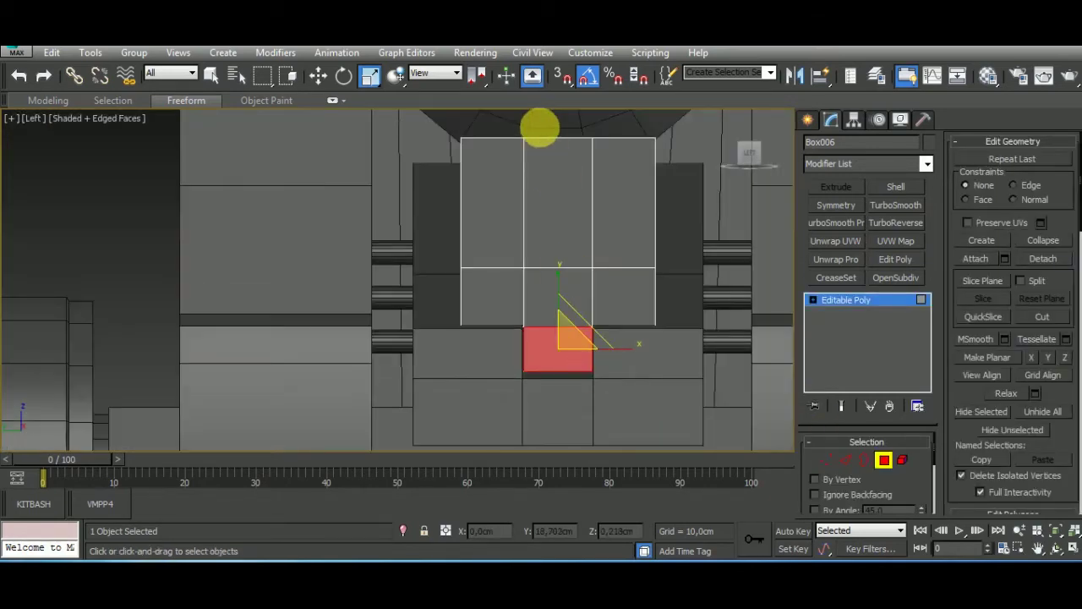
pyautogui.hotkey('alt', 'l')
pyautogui.keyDown('ctrl'); pyautogui.click(826, 459); pyautogui.keyUp('ctrl')
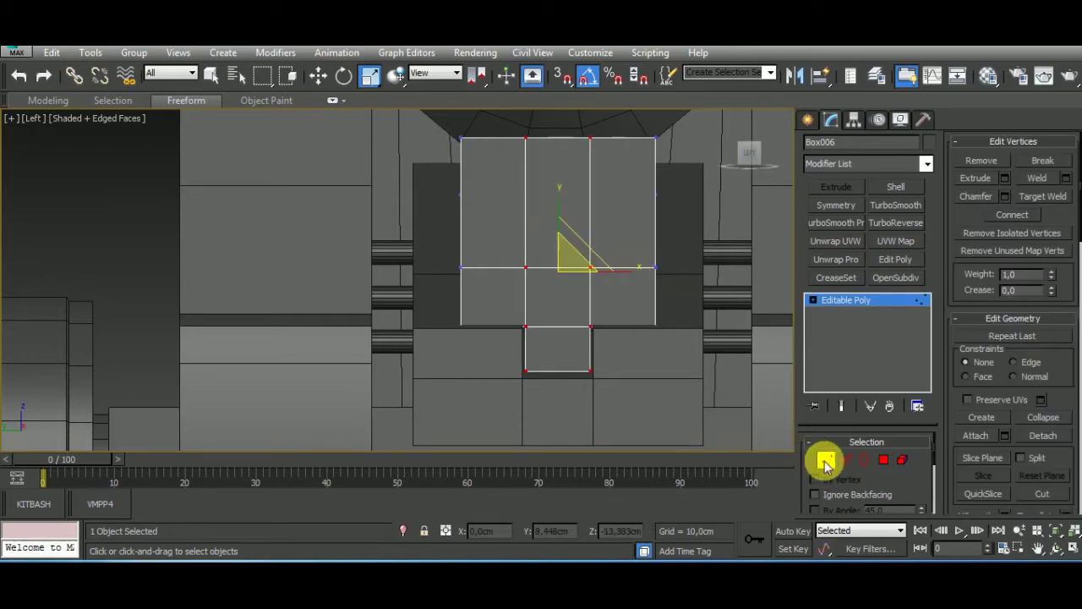
pyautogui.click(826, 461)
# Reselect Box006, frame it with Z and switch to edge editing.
pyautogui.keyDown('alt'); pyautogui.moveTo(658, 358); pyautogui.dragTo(614, 338, button='middle'); pyautogui.keyUp('alt')
pyautogui.scroll(-5, 611, 290)
pyautogui.click(660, 398)
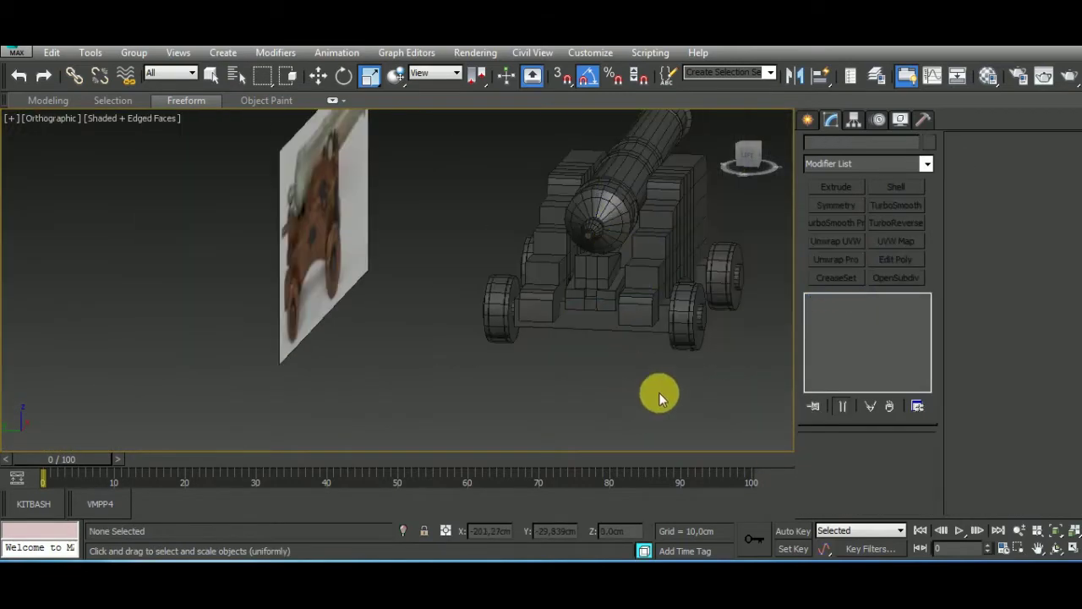
pyautogui.click(558, 331)
pyautogui.scroll(4, 533, 415)
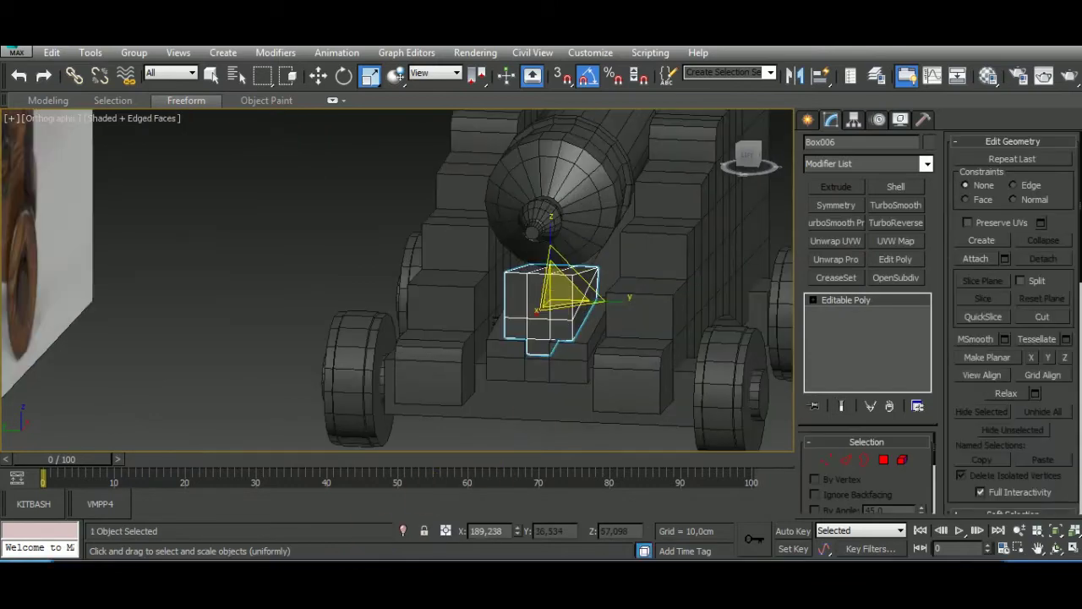
pyautogui.press('z')
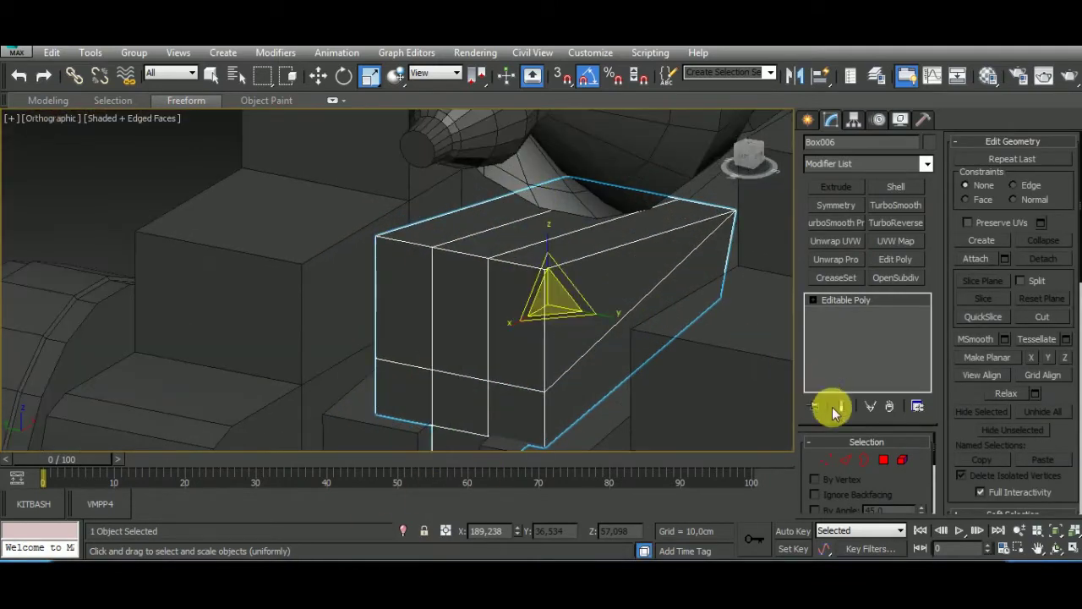
pyautogui.press('2')
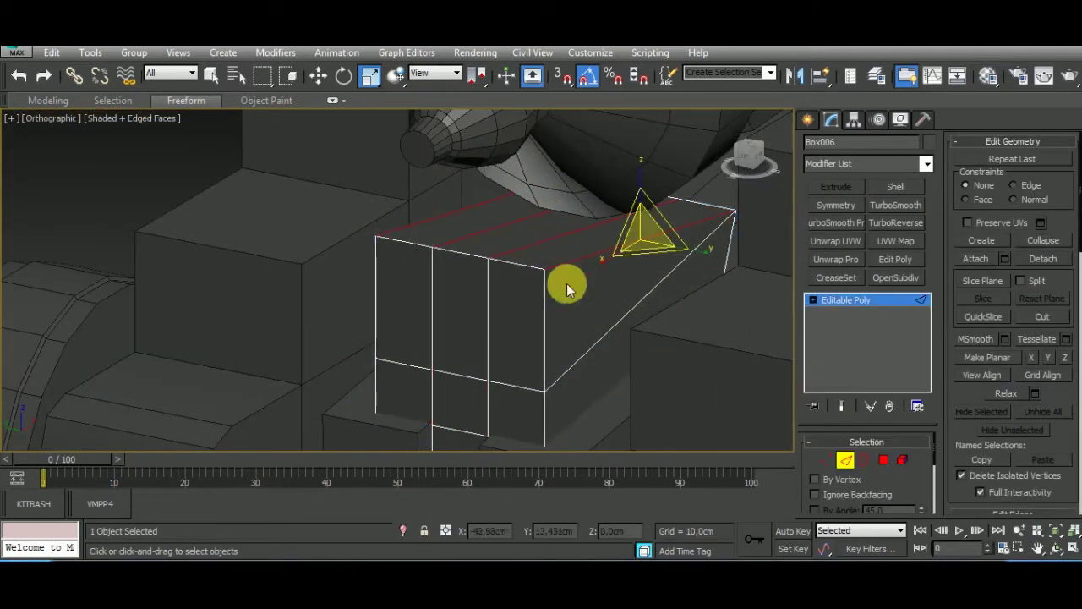
# Isolate Box006 and align the vertices at its narrow end vertically.
pyautogui.click(401, 531)
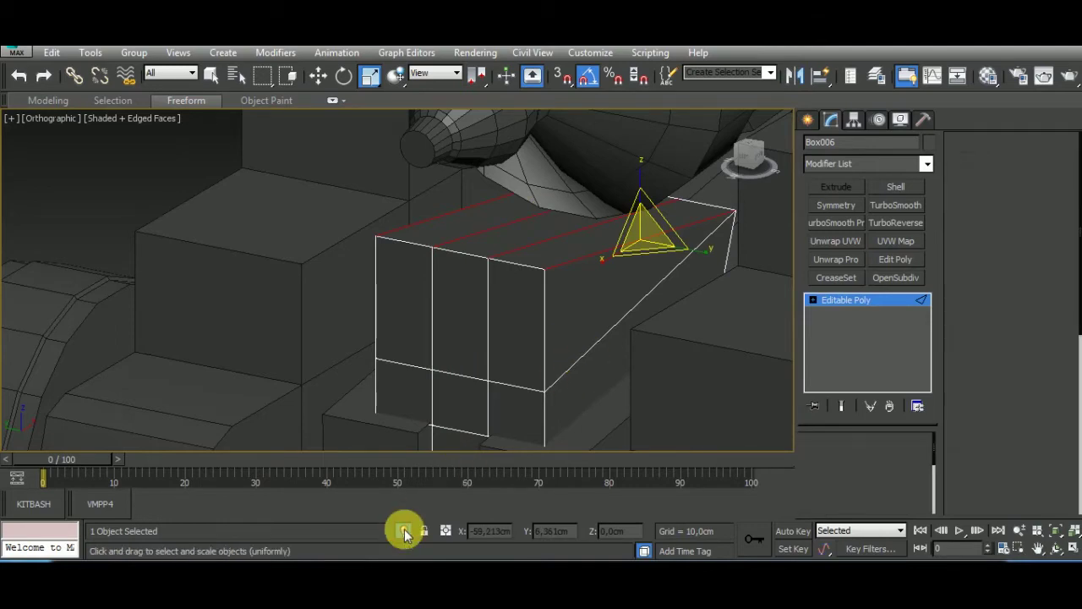
pyautogui.moveTo(561, 398)
pyautogui.keyDown('alt'); pyautogui.mouseDown(button='middle')
pyautogui.moveTo(599, 317)
pyautogui.moveTo(636, 338)
pyautogui.mouseUp(button='middle'); pyautogui.keyUp('alt')
pyautogui.press('2')
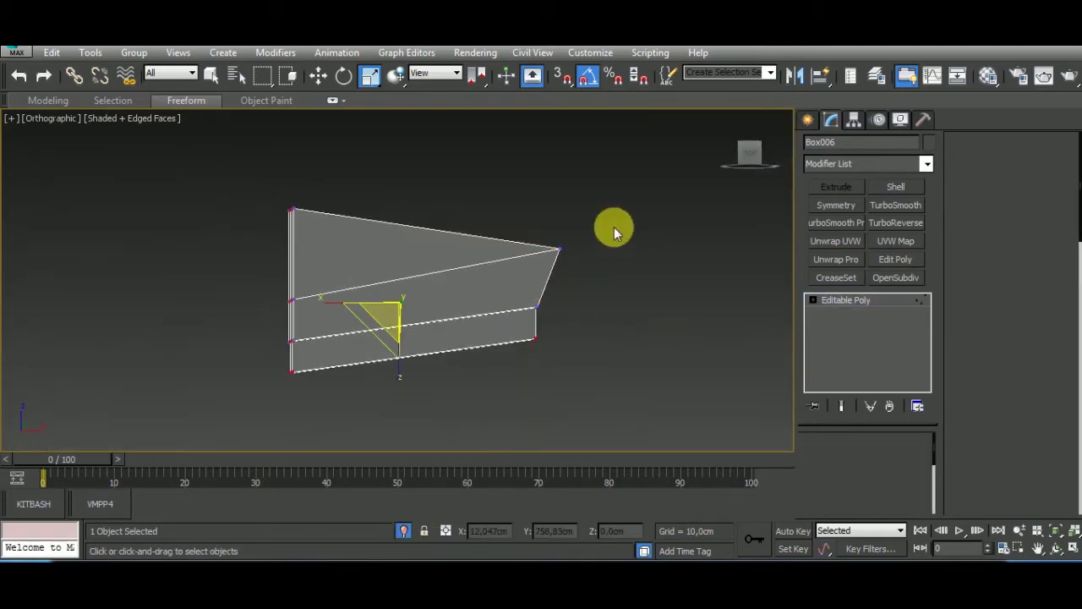
pyautogui.press('1')
pyautogui.moveTo(485, 292); pyautogui.dragTo(530, 283)
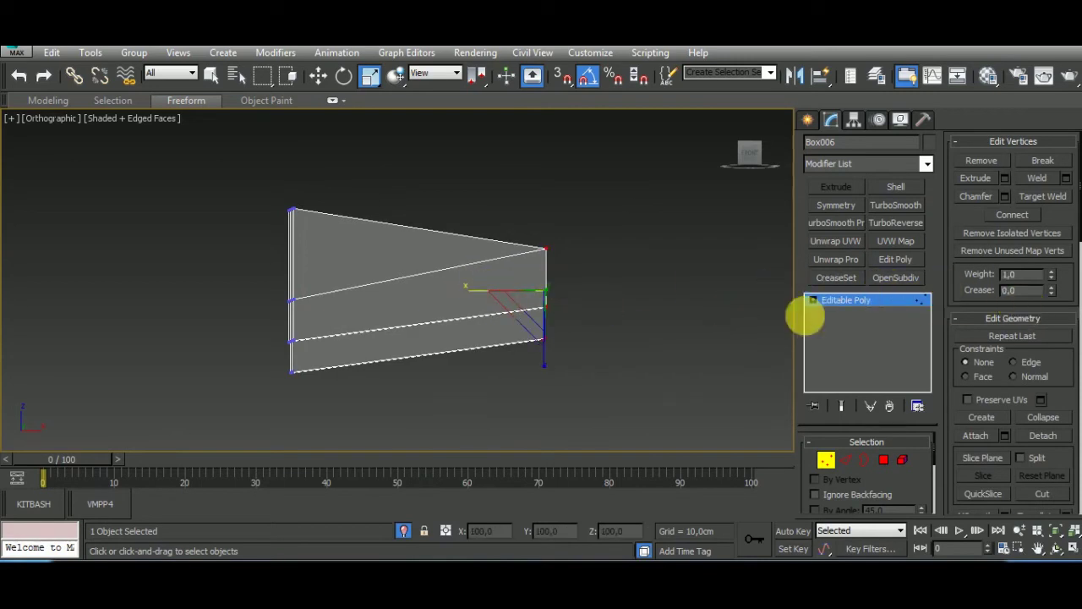
pyautogui.moveTo(685, 330)
pyautogui.keyDown('alt'); pyautogui.mouseDown(button='middle')
pyautogui.moveTo(647, 362)
pyautogui.moveTo(695, 376)
pyautogui.mouseUp(button='middle'); pyautogui.keyUp('alt')
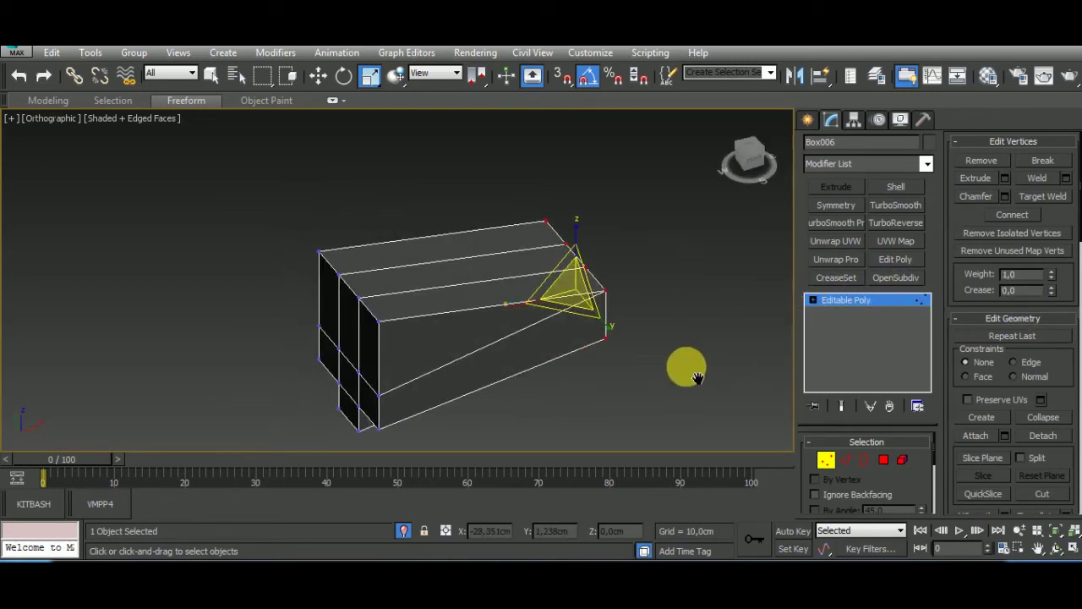
pyautogui.moveTo(630, 363)
pyautogui.keyDown('alt'); pyautogui.mouseDown(button='middle')
pyautogui.moveTo(792, 327)
pyautogui.moveTo(561, 338)
pyautogui.moveTo(588, 387)
pyautogui.mouseUp(button='middle'); pyautogui.keyUp('alt')
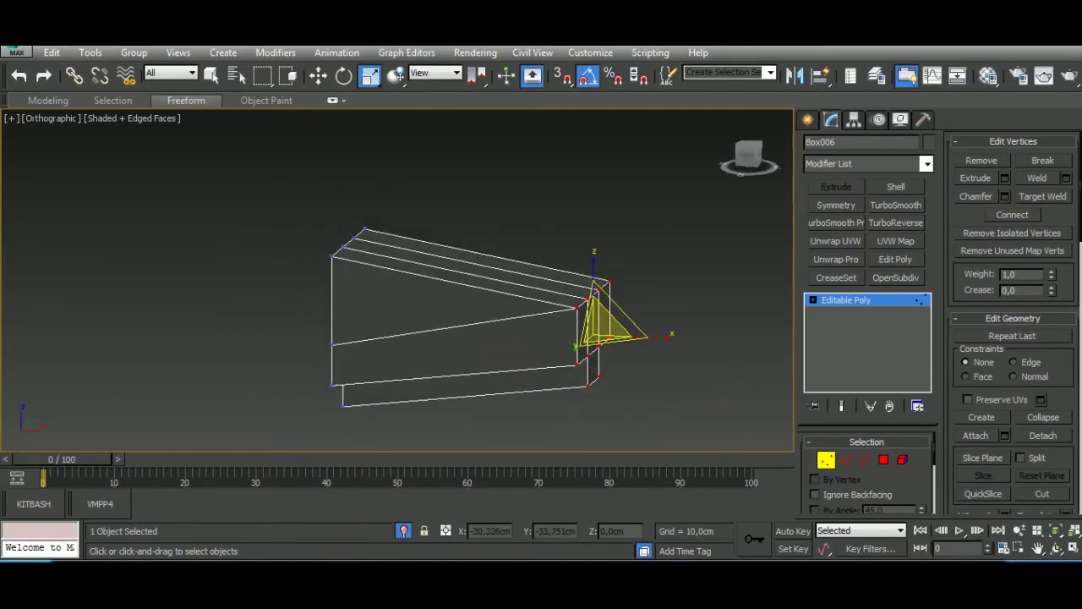
# Connect the block's long top edges with a new loop pinched -15 toward the tall end.
pyautogui.click(846, 459)
pyautogui.keyDown('alt'); pyautogui.moveTo(499, 319); pyautogui.dragTo(617, 329, button='middle'); pyautogui.keyUp('alt')
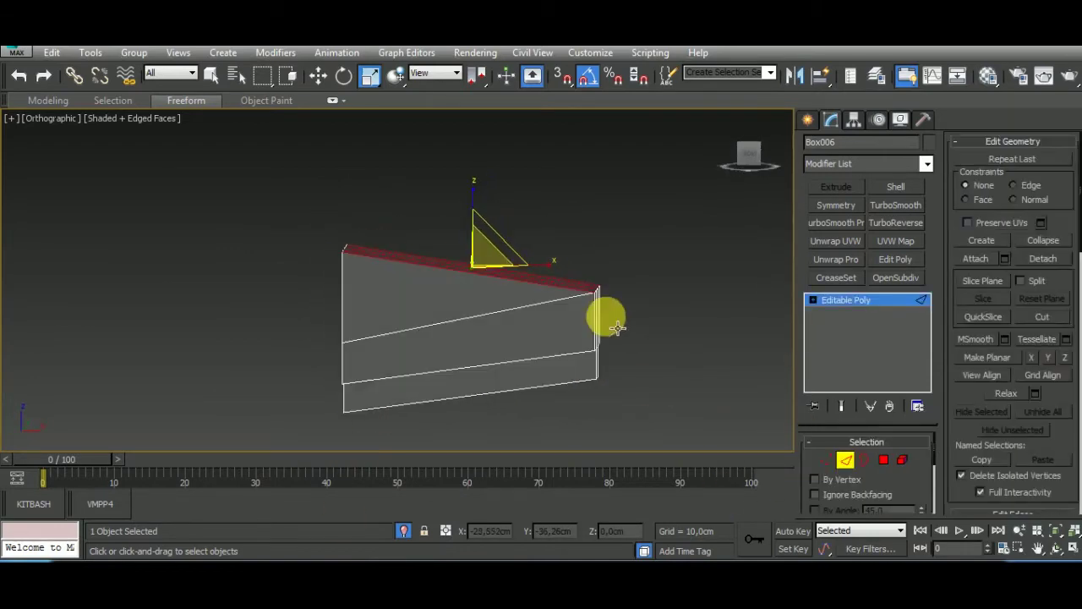
pyautogui.keyDown('ctrl'); pyautogui.click(437, 410); pyautogui.keyUp('ctrl')
pyautogui.hotkey('ctrl', 'shift', 'e')
pyautogui.moveTo(409, 313); pyautogui.dragTo(419, 398)
pyautogui.click(412, 358)
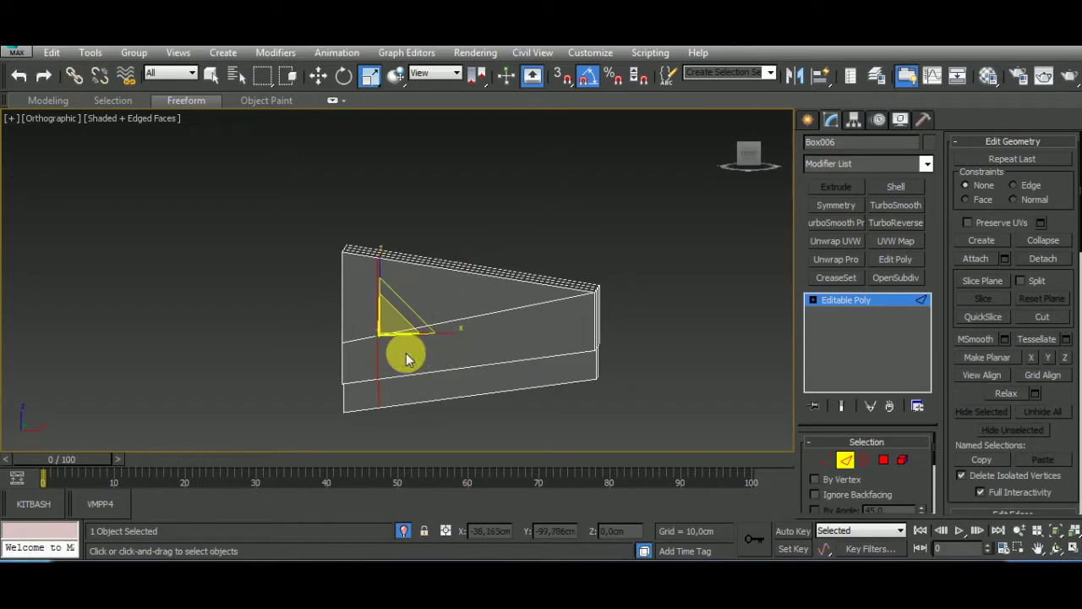
# Slide the new edge loop horizontally in the front view.
pyautogui.press('f')
pyautogui.scroll(2, 371, 314)
pyautogui.scroll(4, 483, 347)
pyautogui.press('w')
pyautogui.scroll(-2, 543, 308)
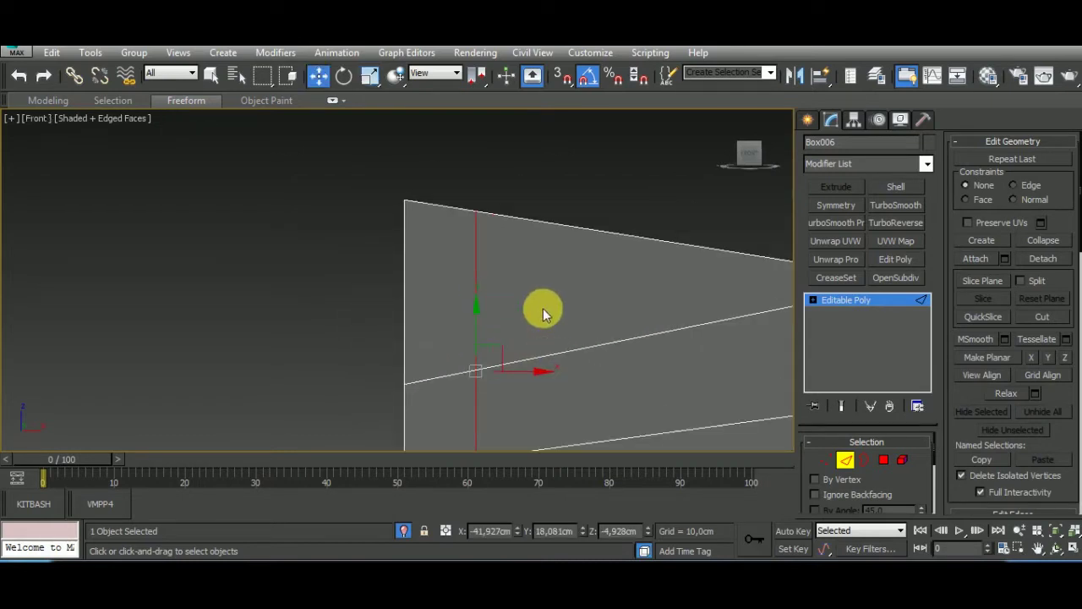
pyautogui.scroll(-3, 513, 299)
pyautogui.click(500, 286)
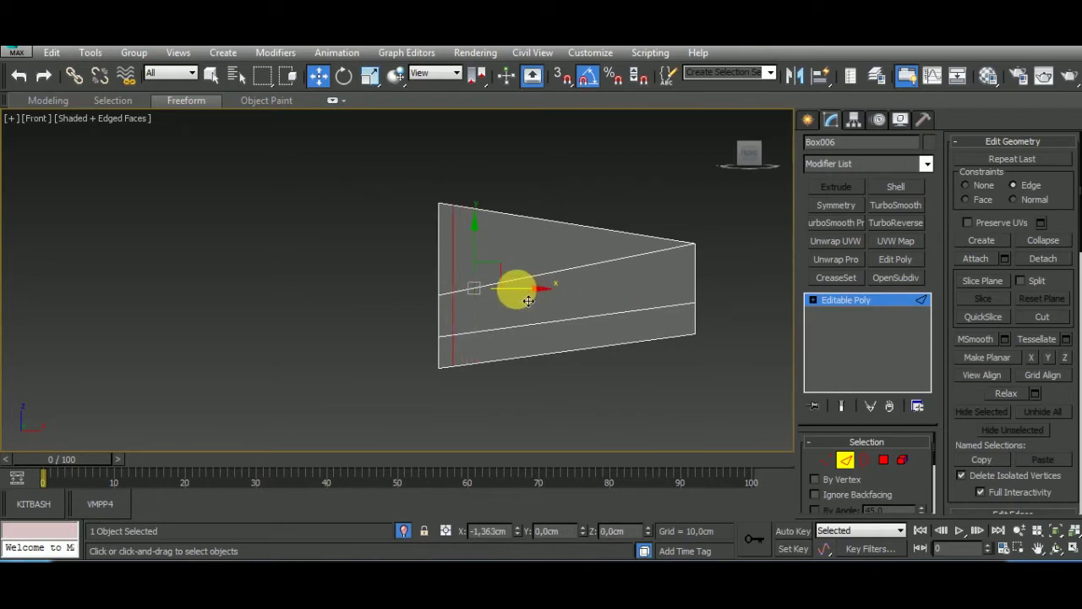
# Raise the new loop's top vertex slightly to give the block a tapering wedge profile.
pyautogui.click(826, 459)
pyautogui.moveTo(513, 217)
pyautogui.mouseDown()
pyautogui.moveTo(444, 241)
pyautogui.moveTo(466, 235)
pyautogui.mouseUp()
pyautogui.scroll(3, 461, 241)
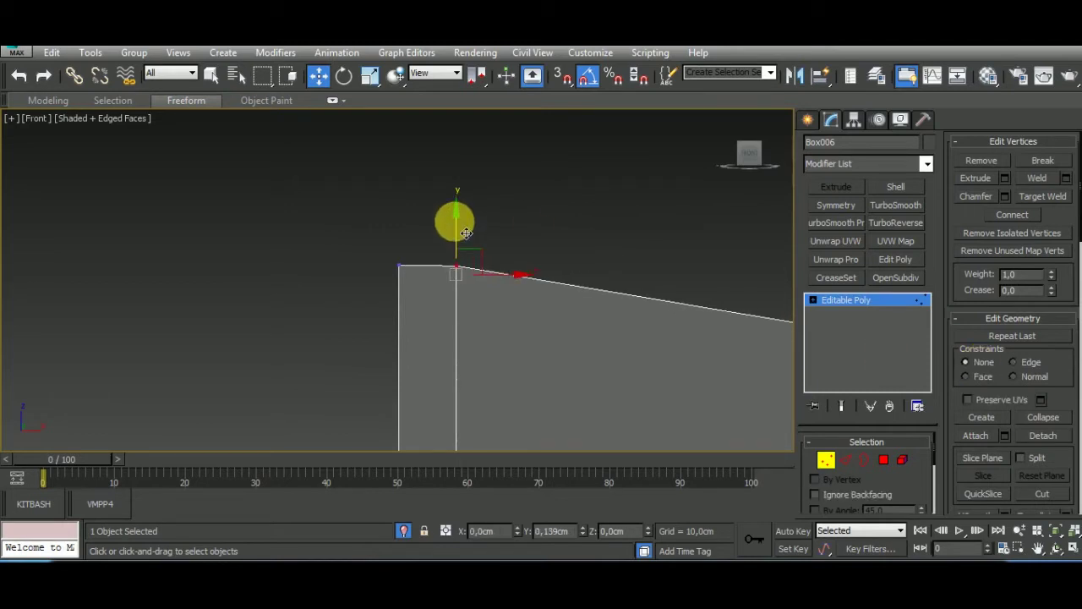
pyautogui.scroll(-4, 465, 232)
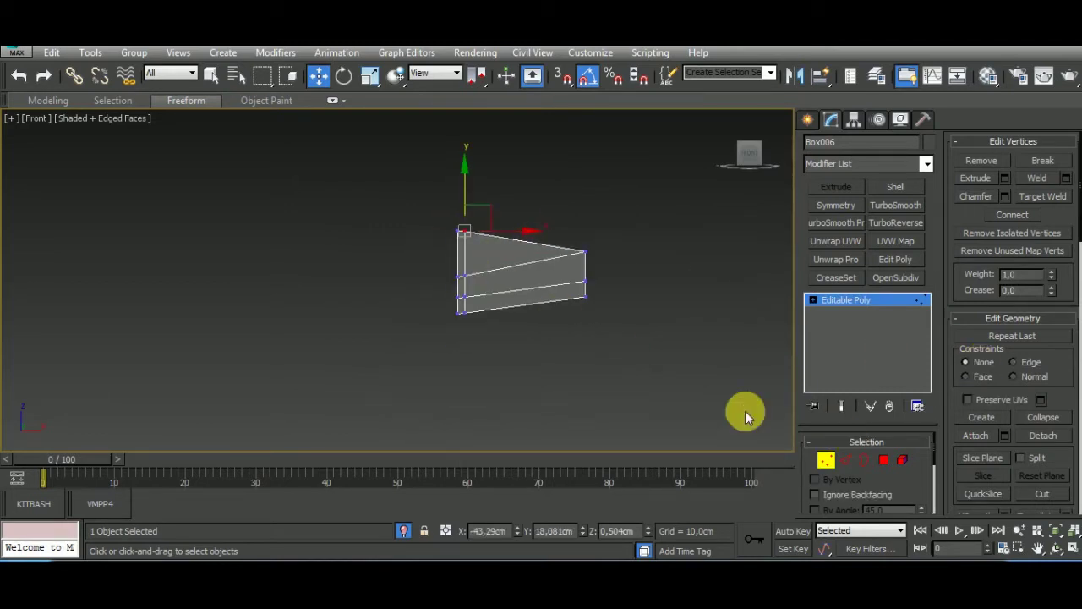
pyautogui.moveTo(745, 411)
pyautogui.keyDown('alt'); pyautogui.mouseDown(button='middle')
pyautogui.moveTo(638, 382)
pyautogui.moveTo(659, 410)
pyautogui.mouseUp(button='middle'); pyautogui.keyUp('alt')
pyautogui.click(826, 460)
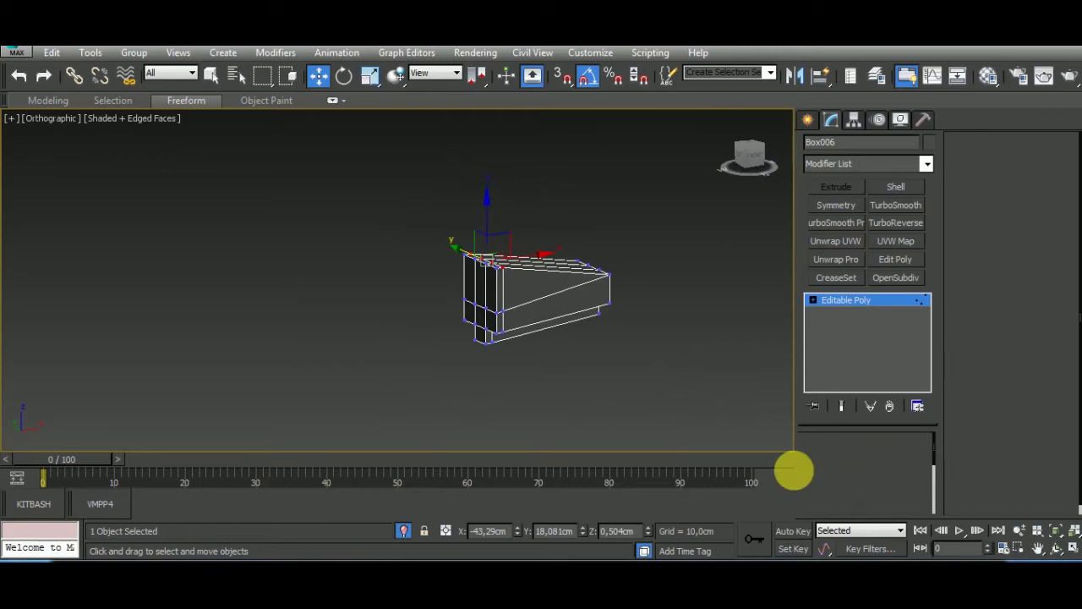
# Unhide the rest of the cannon and rotate off a copy of the front axle cylinder.
pyautogui.click(401, 531)
pyautogui.scroll(-5, 572, 352)
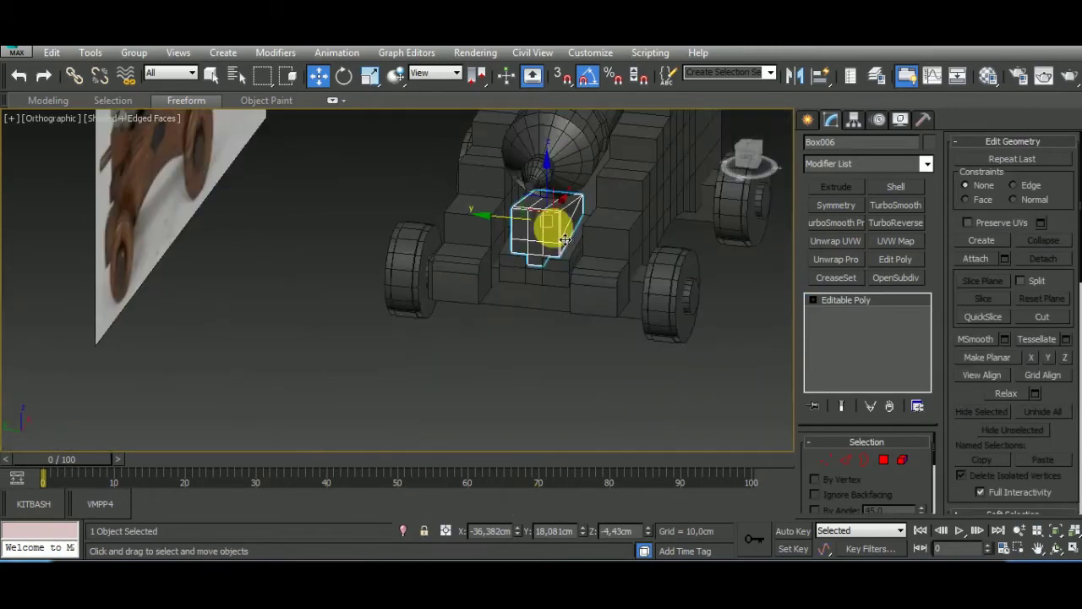
pyautogui.click(705, 313)
pyautogui.keyDown('alt'); pyautogui.moveTo(589, 350); pyautogui.dragTo(556, 368, button='middle'); pyautogui.keyUp('alt')
pyautogui.click(351, 82)
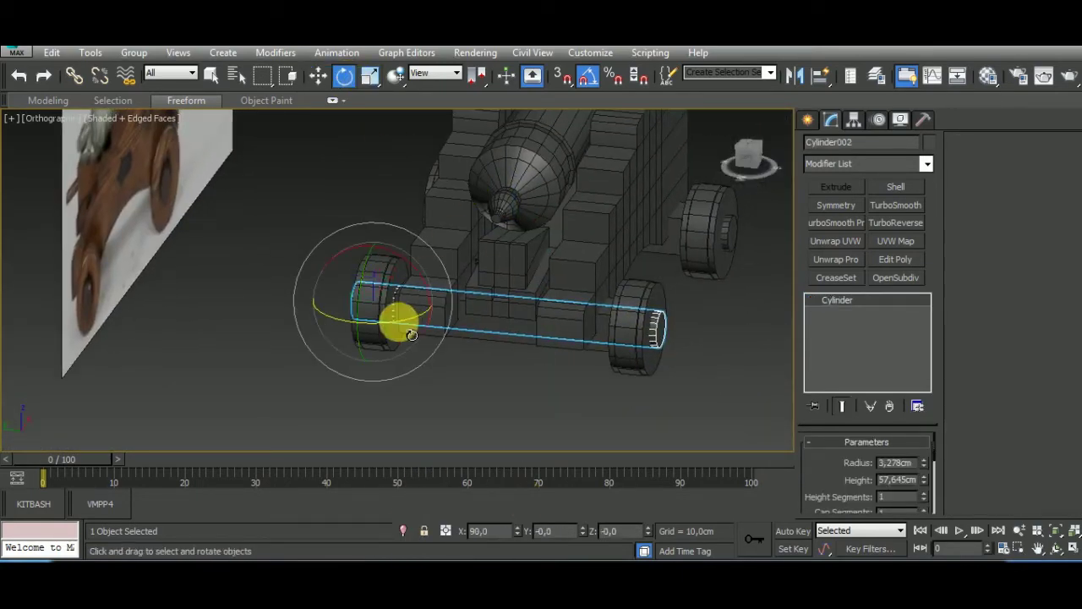
pyautogui.moveTo(410, 330); pyautogui.dragTo(331, 333)
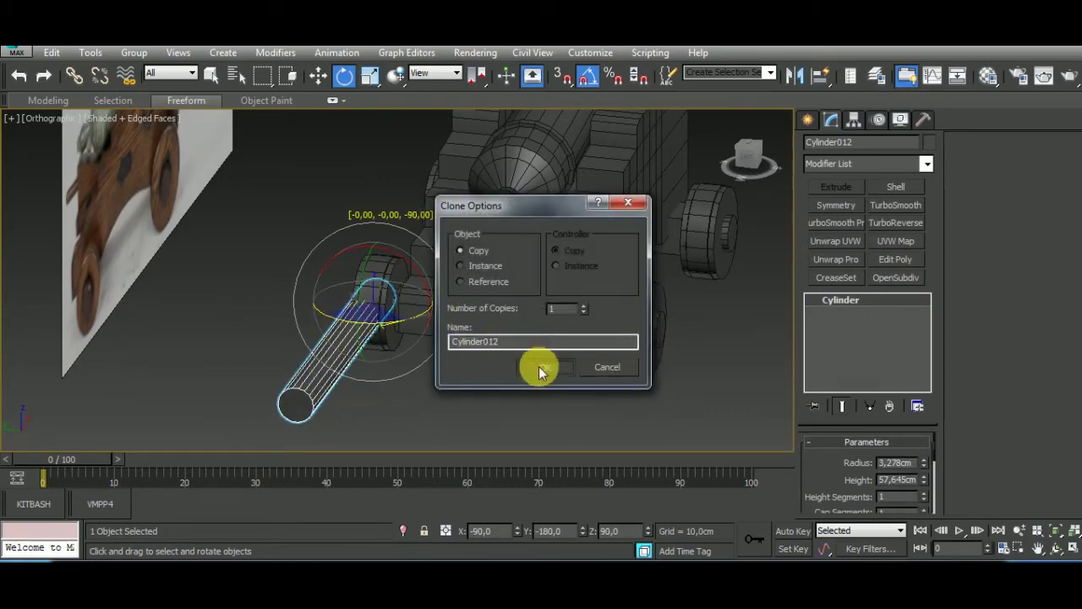
pyautogui.click(536, 365)
# Shorten the copied cylinder and move it to the front of the carriage.
pyautogui.click(369, 75)
pyautogui.keyDown('alt'); pyautogui.moveTo(449, 225); pyautogui.dragTo(383, 381, button='middle'); pyautogui.keyUp('alt')
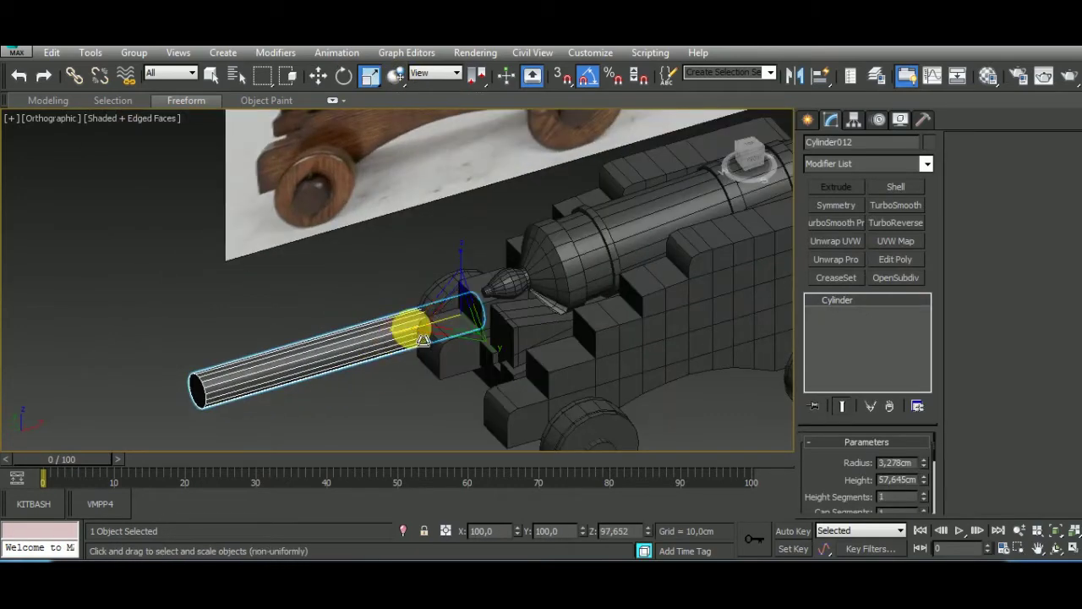
pyautogui.moveTo(411, 326); pyautogui.dragTo(595, 321)
pyautogui.write('1')
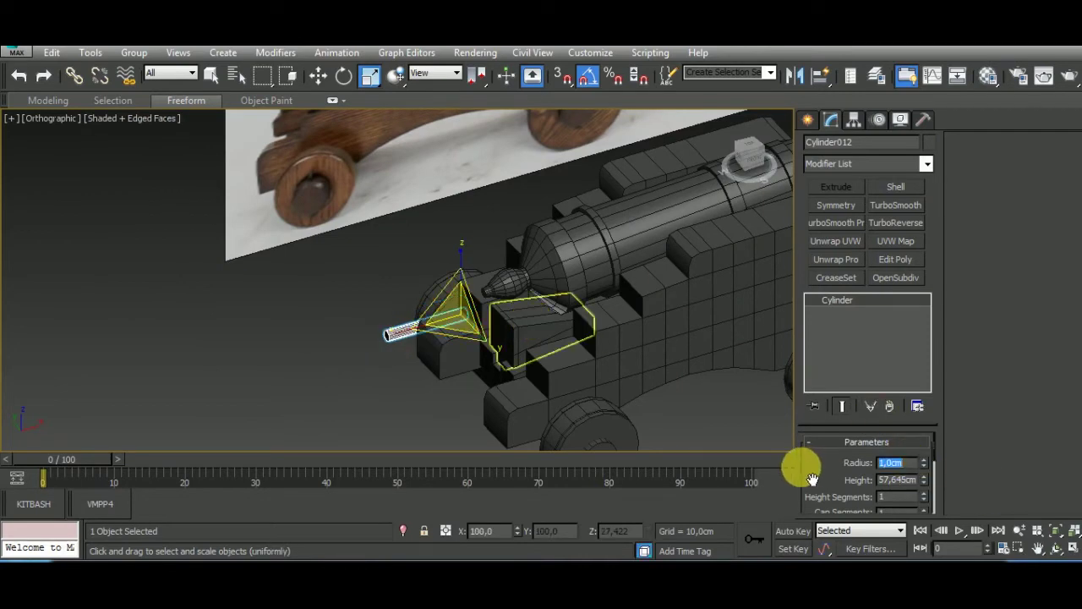
pyautogui.keyDown('alt'); pyautogui.moveTo(592, 355); pyautogui.dragTo(355, 135, button='middle'); pyautogui.keyUp('alt')
pyautogui.click(318, 75)
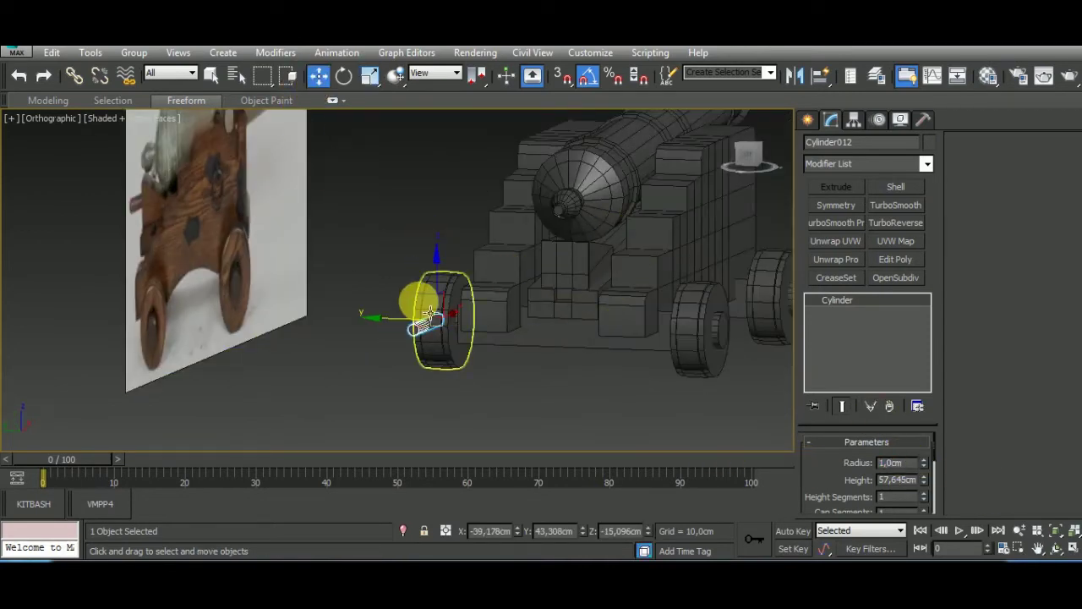
pyautogui.moveTo(425, 310); pyautogui.dragTo(536, 245)
pyautogui.moveTo(536, 245)
pyautogui.keyDown('alt'); pyautogui.mouseDown(button='middle')
pyautogui.moveTo(684, 367)
pyautogui.moveTo(580, 275)
pyautogui.mouseUp(button='middle'); pyautogui.keyUp('alt')
pyautogui.scroll(4, 581, 275)
# Set the cylinder height to 16.809cm and seat it centred in the carriage block.
pyautogui.moveTo(925, 487); pyautogui.dragTo(937, 547)
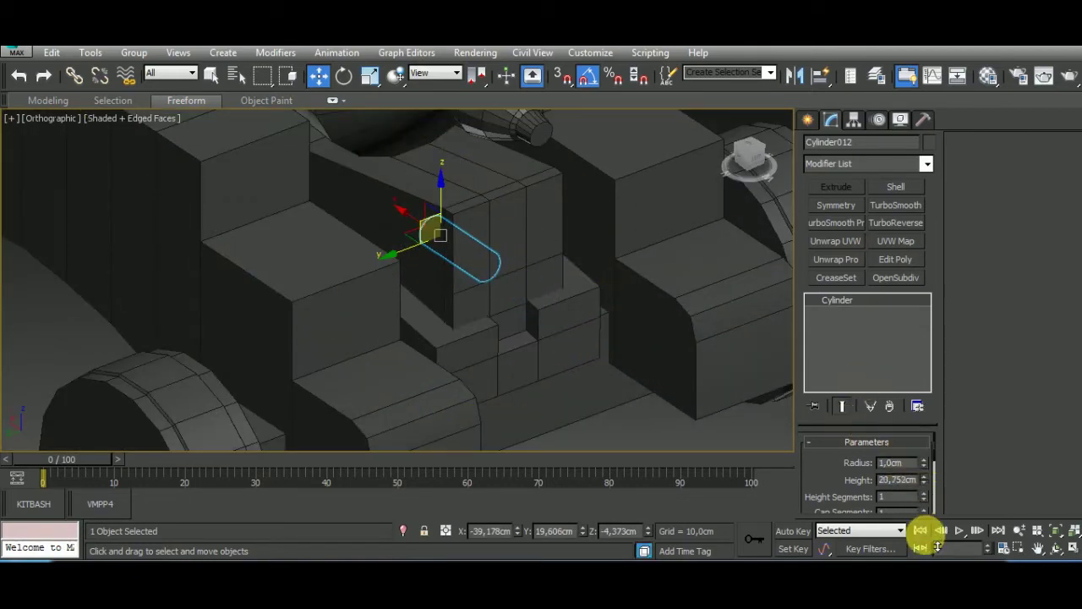
pyautogui.moveTo(423, 226); pyautogui.dragTo(459, 253)
pyautogui.moveTo(459, 253)
pyautogui.keyDown('alt'); pyautogui.mouseDown(button='middle')
pyautogui.moveTo(471, 320)
pyautogui.moveTo(463, 262)
pyautogui.mouseUp(button='middle'); pyautogui.keyUp('alt')
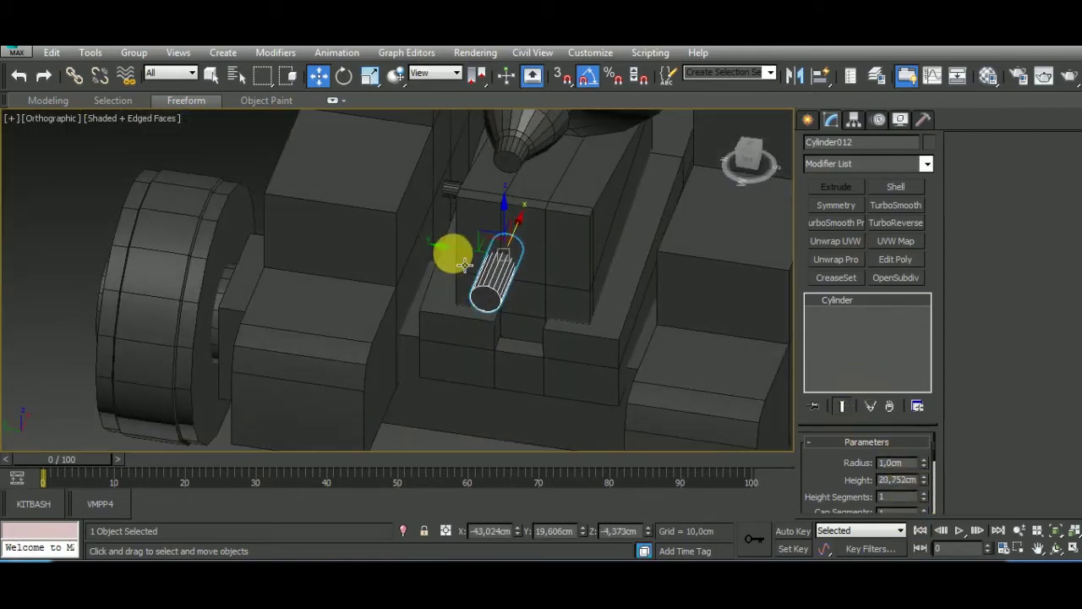
pyautogui.moveTo(464, 262); pyautogui.dragTo(489, 261)
pyautogui.press('l')
pyautogui.scroll(1, 657, 394)
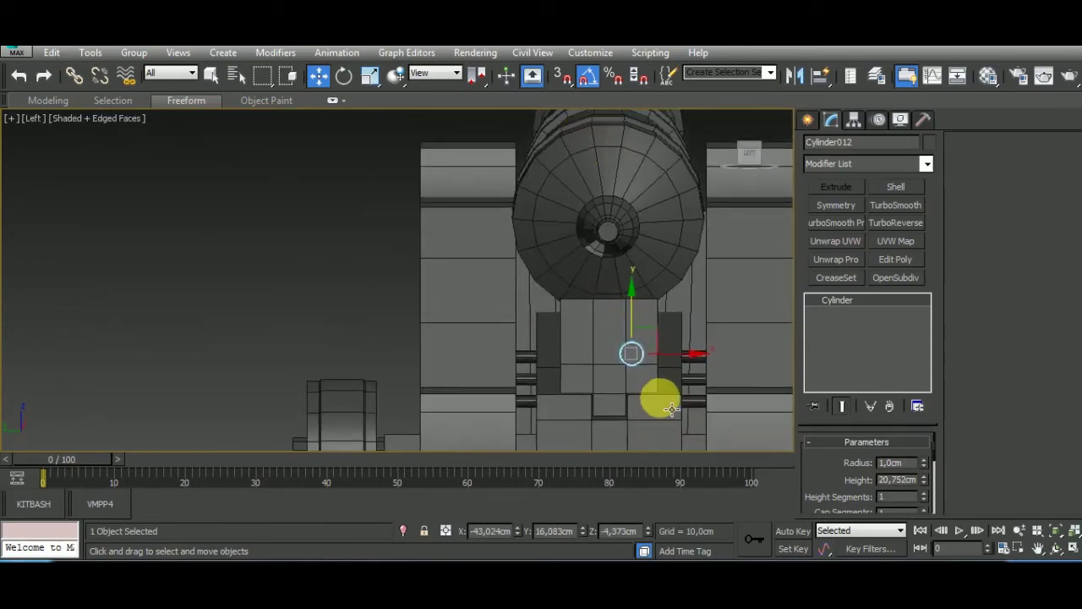
pyautogui.scroll(2, 663, 324)
pyautogui.moveTo(663, 324); pyautogui.dragTo(604, 303)
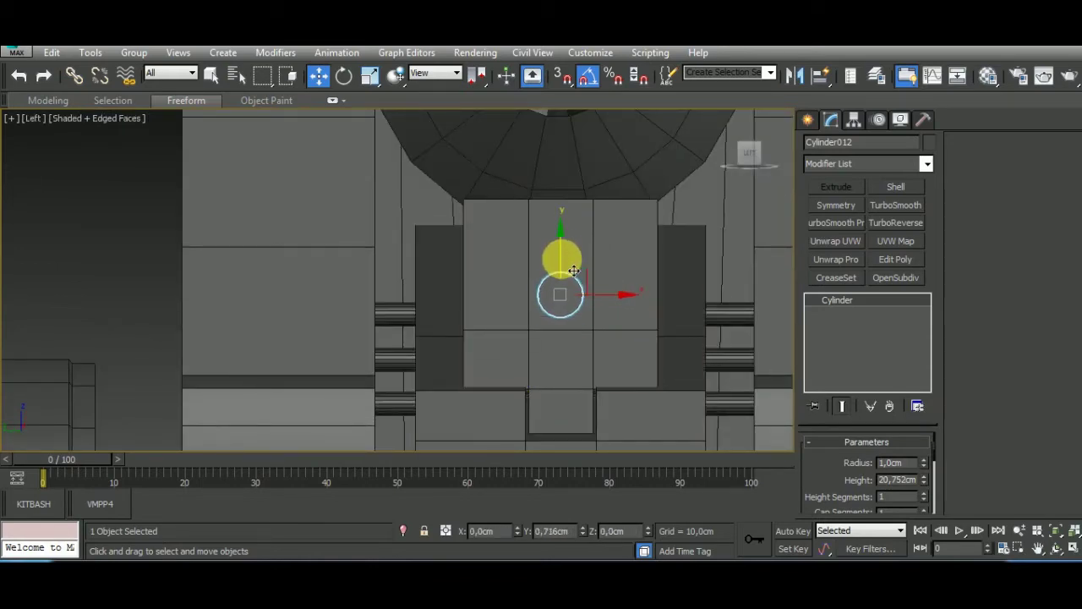
# Reselect the small cylinder and convert it to an Editable Poly.
pyautogui.keyDown('alt'); pyautogui.moveTo(640, 367); pyautogui.dragTo(754, 448, button='middle'); pyautogui.keyUp('alt')
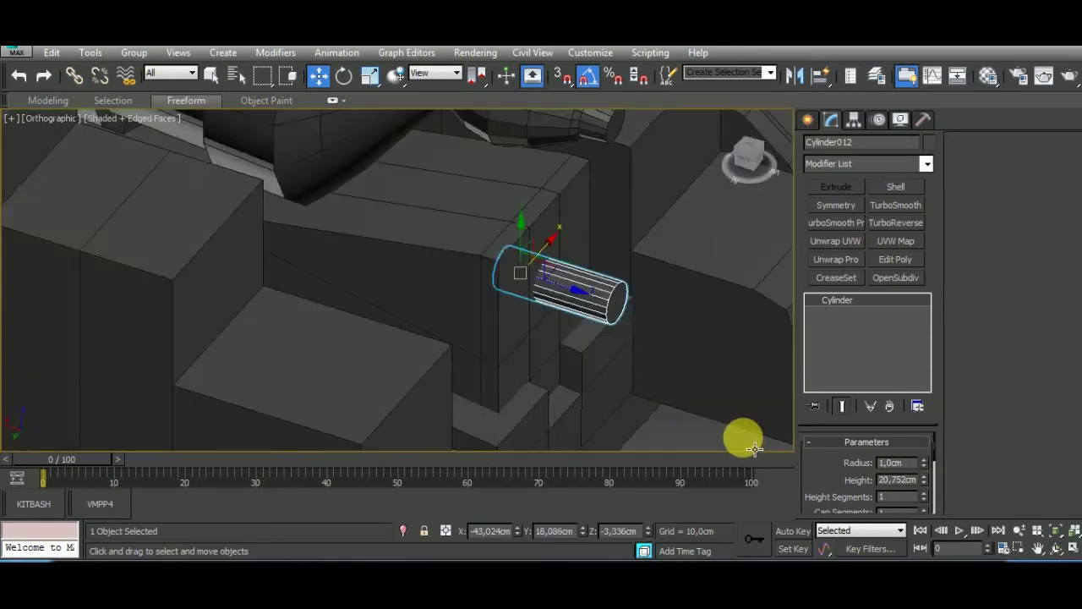
pyautogui.scroll(-3, 640, 285)
pyautogui.keyDown('alt'); pyautogui.moveTo(640, 285); pyautogui.dragTo(705, 380, button='middle'); pyautogui.keyUp('alt')
pyautogui.click(705, 380)
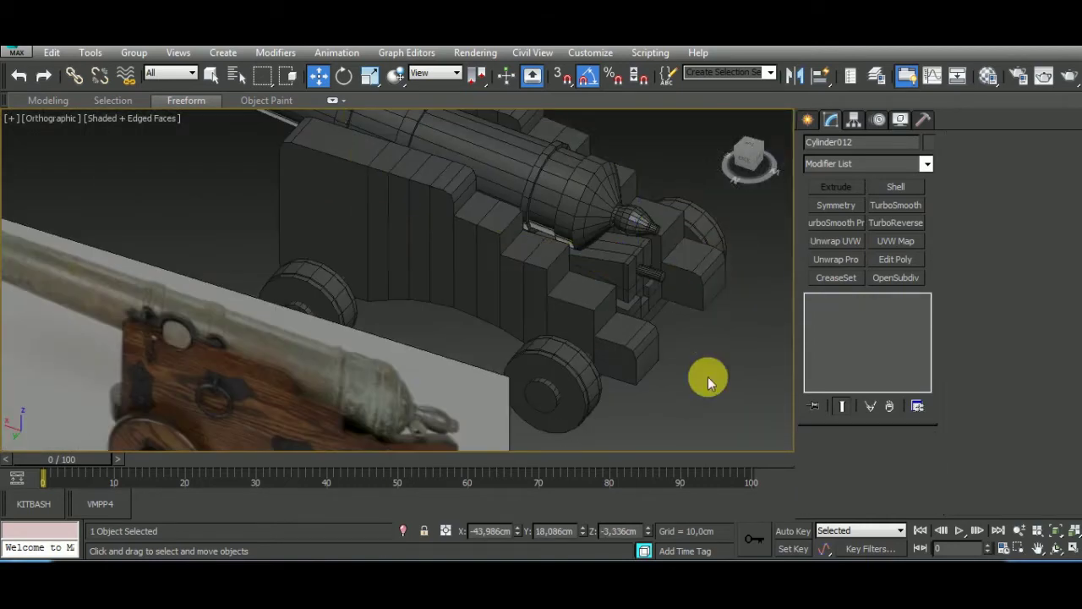
pyautogui.scroll(2, 627, 332)
pyautogui.scroll(3, 628, 332)
pyautogui.click(592, 283)
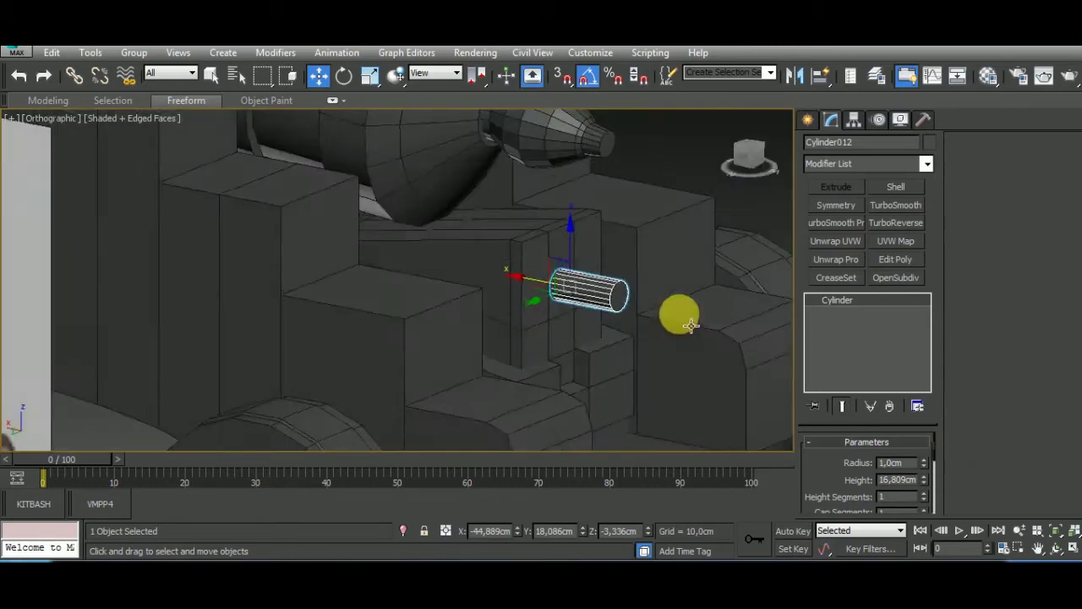
pyautogui.keyDown('alt'); pyautogui.moveTo(677, 313); pyautogui.dragTo(672, 358, button='middle'); pyautogui.keyUp('alt')
pyautogui.scroll(3, 623, 308)
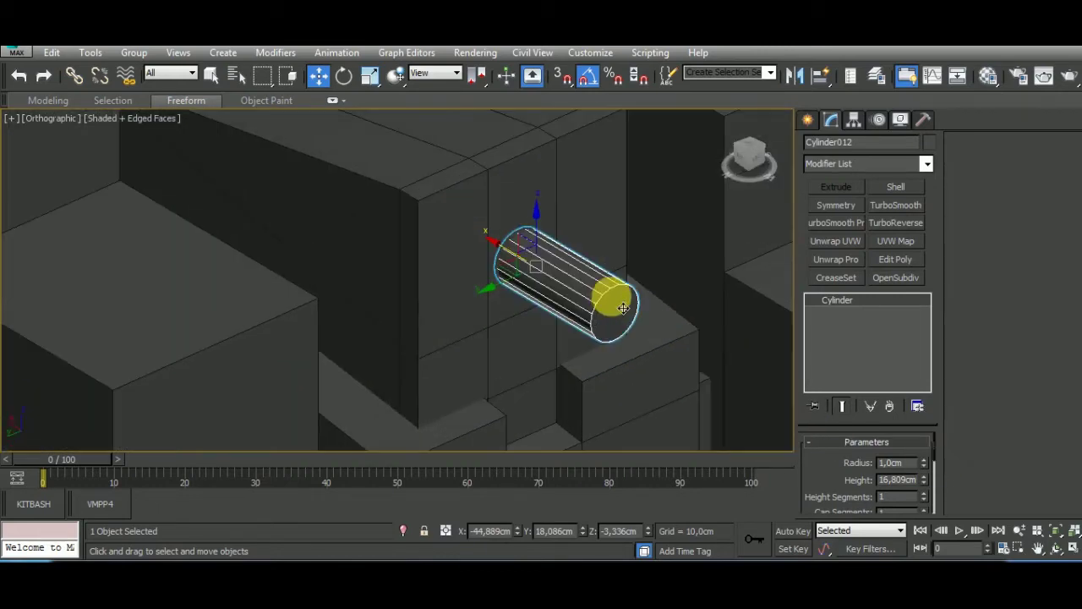
pyautogui.rightClick(850, 304)
pyautogui.click(913, 420)
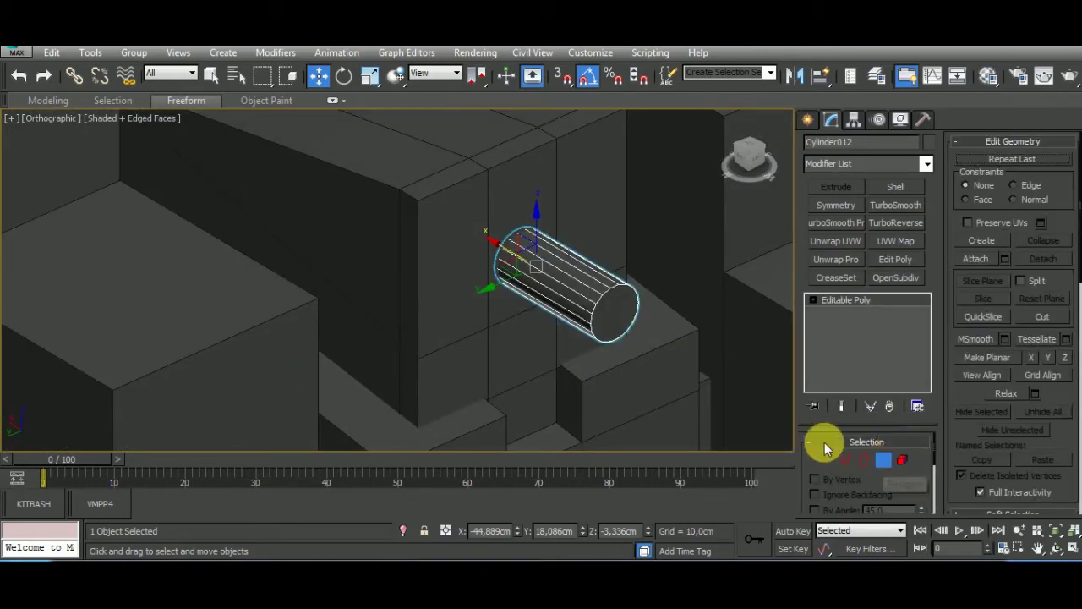
# Select the cylinder's end cap and its rim edges, then start a chamfer.
pyautogui.press('4')
pyautogui.click(613, 309)
pyautogui.click(847, 460)
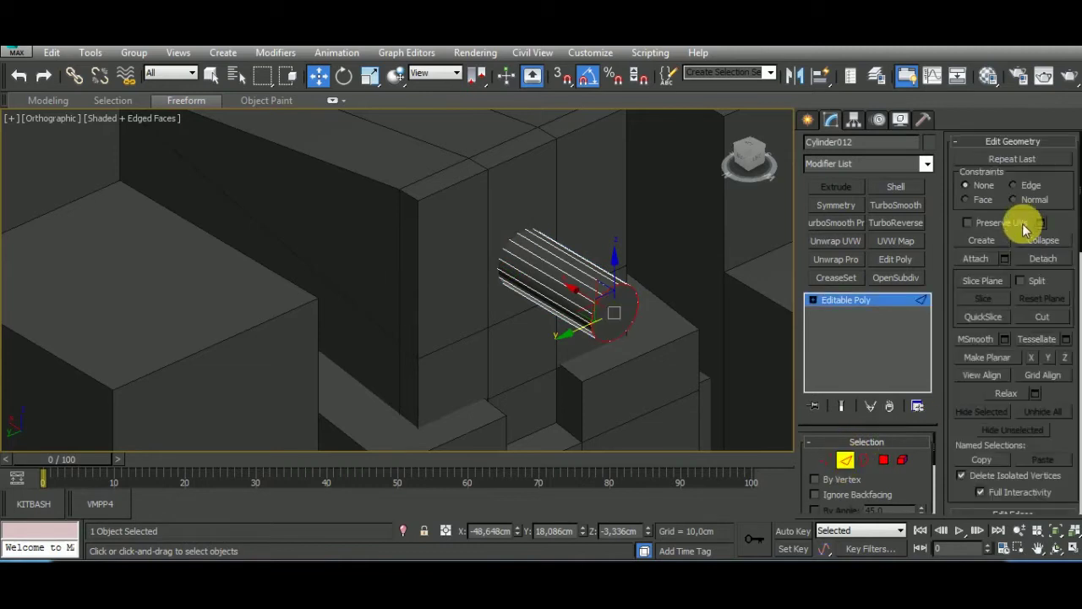
pyautogui.click(1013, 142)
pyautogui.click(1005, 231)
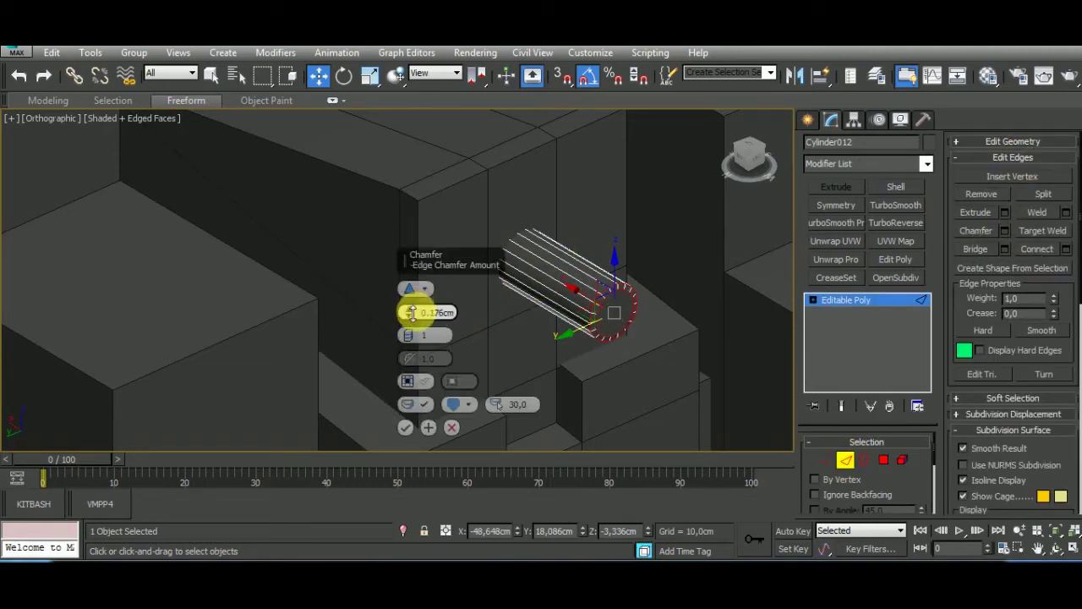
# Chamfer the cap rim edges by 0.289cm with a single segment.
pyautogui.scroll(2, 623, 296)
pyautogui.scroll(3, 624, 296)
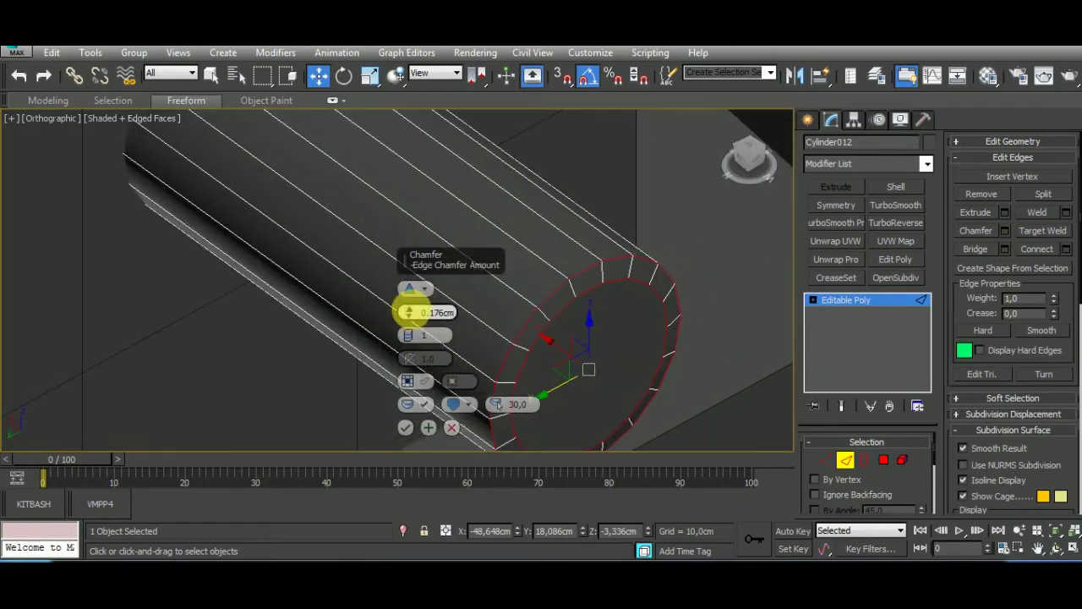
pyautogui.moveTo(413, 303); pyautogui.dragTo(414, 300)
pyautogui.click(408, 331)
pyautogui.click(409, 331)
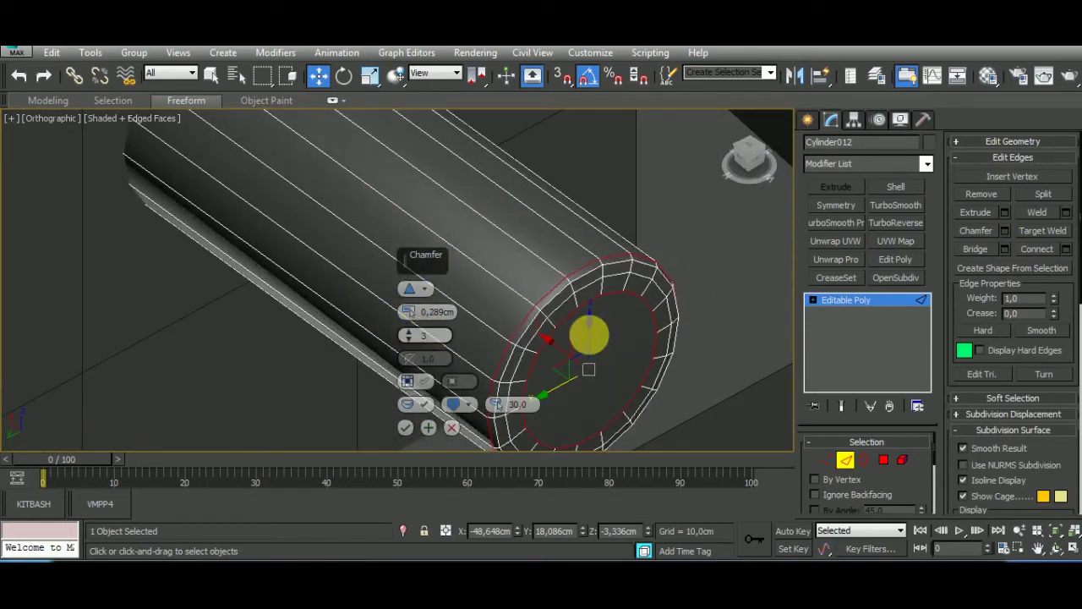
pyautogui.keyDown('alt'); pyautogui.moveTo(632, 297); pyautogui.dragTo(663, 271, button='middle'); pyautogui.keyUp('alt')
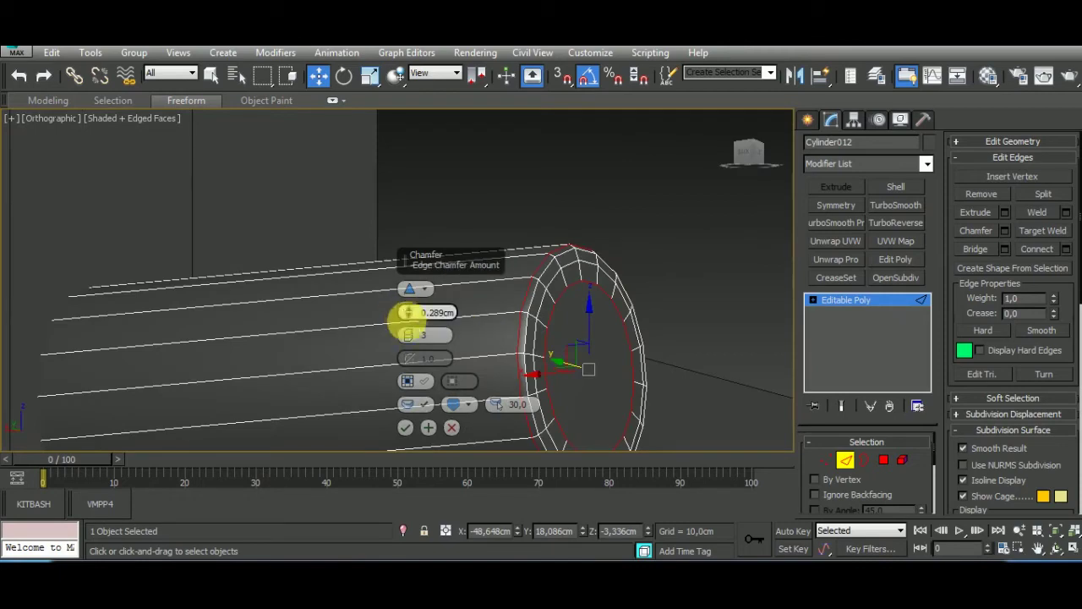
pyautogui.rightClick(412, 335)
pyautogui.moveTo(730, 346)
pyautogui.keyDown('alt'); pyautogui.mouseDown(button='middle')
pyautogui.moveTo(495, 358)
pyautogui.moveTo(500, 380)
pyautogui.moveTo(477, 383)
pyautogui.mouseUp(button='middle'); pyautogui.keyUp('alt')
pyautogui.click(884, 459)
# Push the end cap polygon slightly outward along X.
pyautogui.click(614, 394)
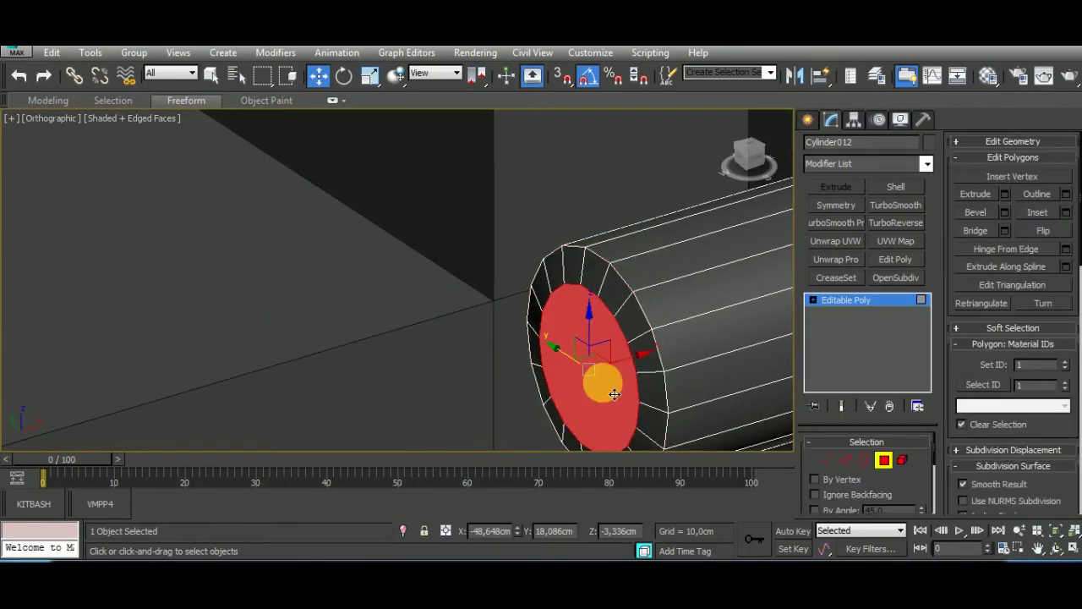
pyautogui.moveTo(628, 376); pyautogui.dragTo(622, 375)
pyautogui.scroll(-5, 624, 366)
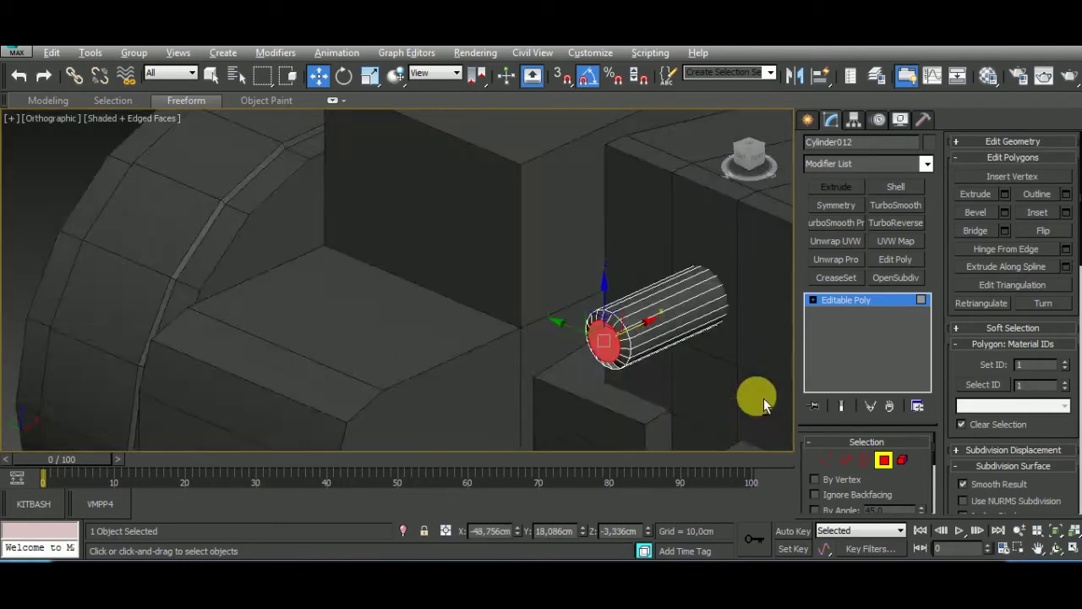
pyautogui.keyDown('alt'); pyautogui.moveTo(756, 394); pyautogui.dragTo(829, 422, button='middle'); pyautogui.keyUp('alt')
pyautogui.click(884, 459)
pyautogui.keyDown('alt'); pyautogui.moveTo(602, 403); pyautogui.dragTo(658, 324, button='middle'); pyautogui.keyUp('alt')
# Clear the selection and orbit to a side view of the cannon.
pyautogui.scroll(-5, 658, 324)
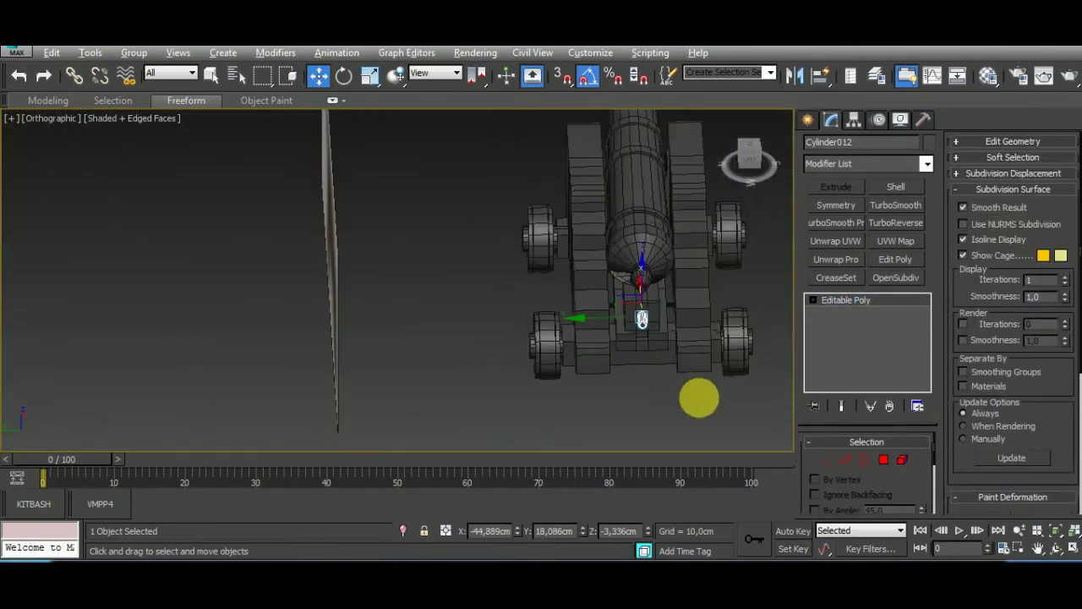
pyautogui.keyDown('alt'); pyautogui.moveTo(701, 399); pyautogui.dragTo(633, 411, button='middle'); pyautogui.keyUp('alt')
pyautogui.click(657, 375)
pyautogui.keyDown('alt'); pyautogui.moveTo(658, 374); pyautogui.dragTo(502, 395, button='middle'); pyautogui.keyUp('alt')
pyautogui.scroll(-5, 503, 395)
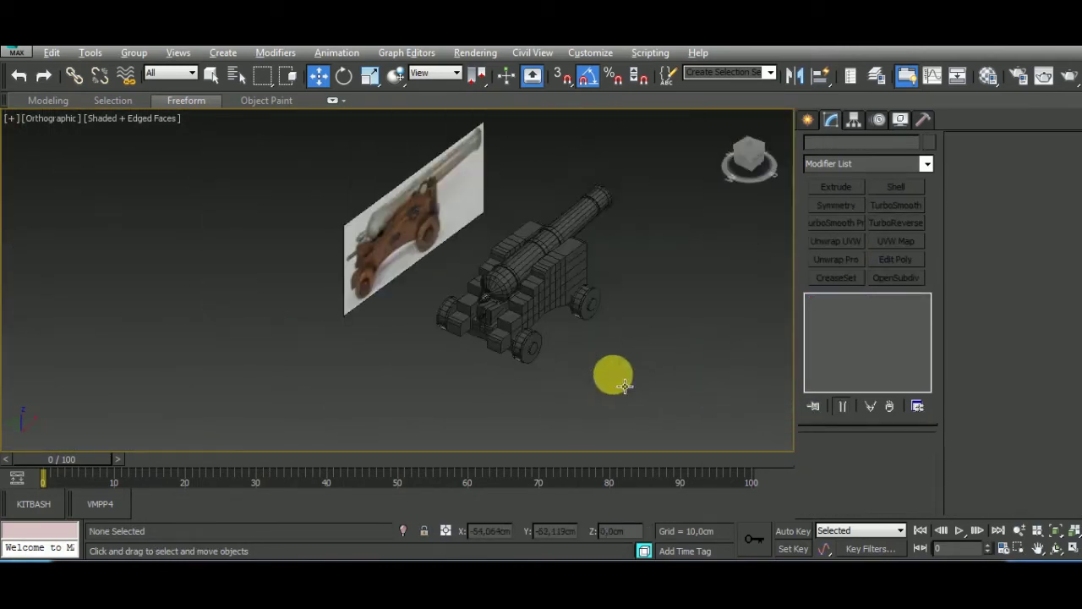
pyautogui.keyDown('alt'); pyautogui.moveTo(611, 375); pyautogui.dragTo(564, 406, button='middle'); pyautogui.keyUp('alt')
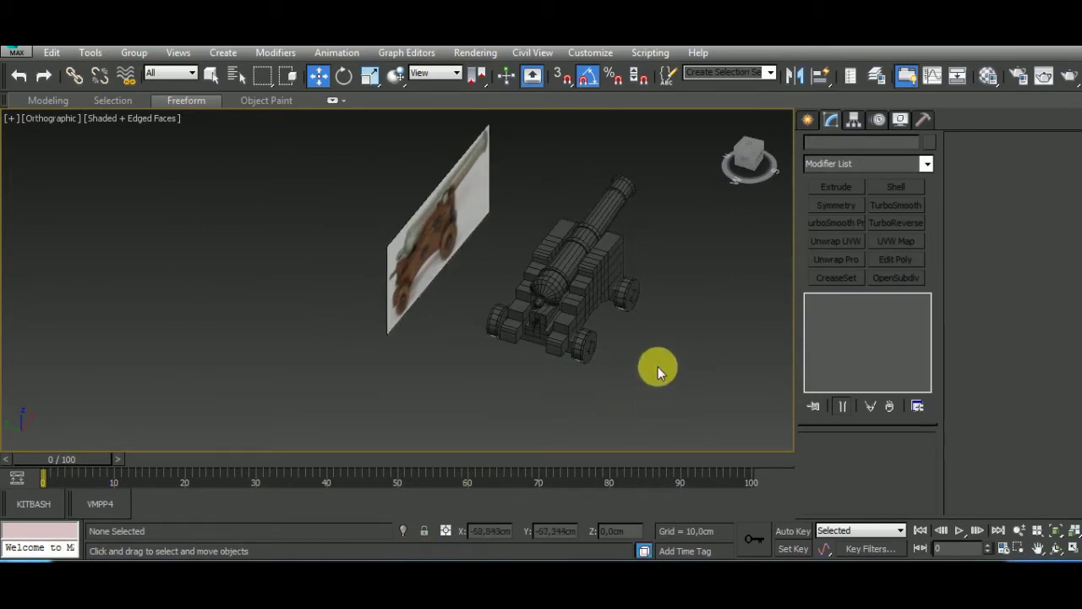
pyautogui.moveTo(658, 372)
pyautogui.keyDown('alt'); pyautogui.mouseDown(button='middle')
pyautogui.moveTo(532, 363)
pyautogui.moveTo(466, 338)
pyautogui.mouseUp(button='middle'); pyautogui.keyUp('alt')
pyautogui.scroll(3, 490, 301)
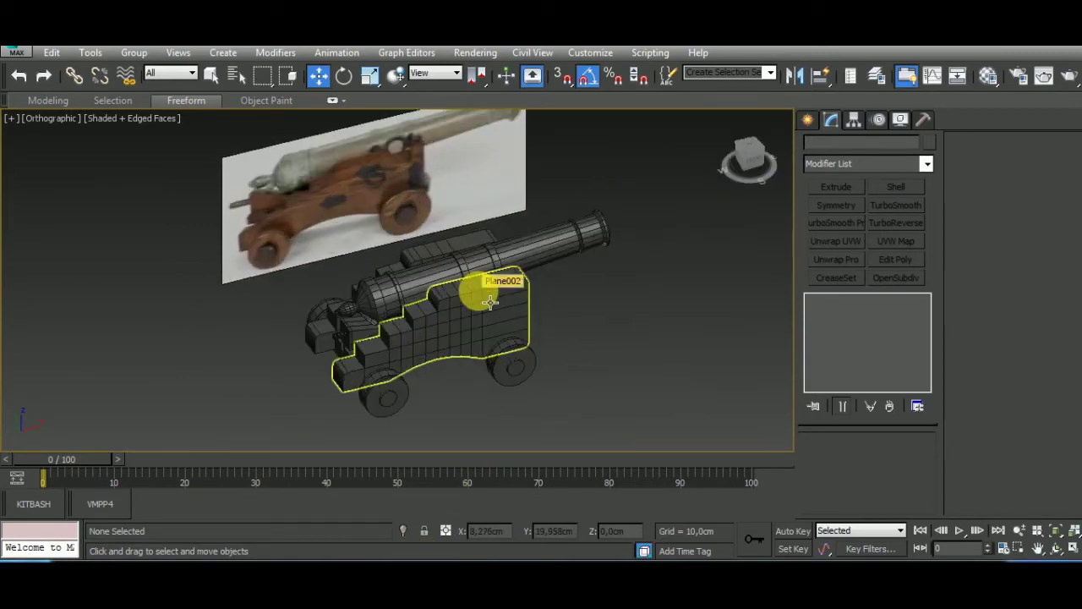
pyautogui.moveTo(490, 302)
pyautogui.keyDown('alt'); pyautogui.mouseDown(button='middle')
pyautogui.moveTo(466, 242)
pyautogui.moveTo(466, 310)
pyautogui.mouseUp(button='middle'); pyautogui.keyUp('alt')
pyautogui.scroll(3, 479, 324)
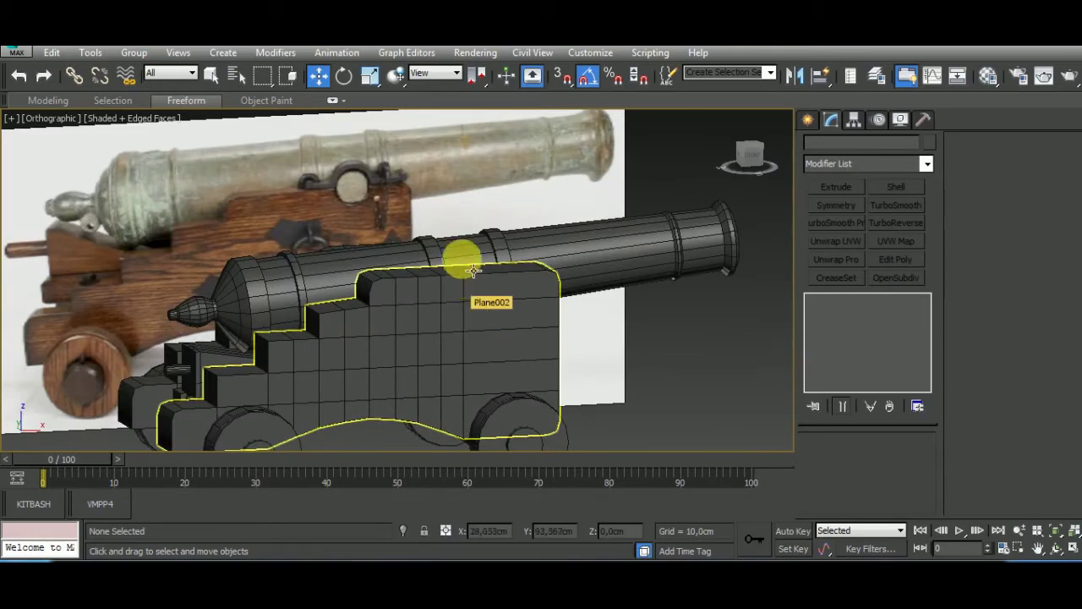
# Select the cannon barrel in the front view.
pyautogui.click(459, 244)
pyautogui.press('f')
pyautogui.scroll(-3, 476, 314)
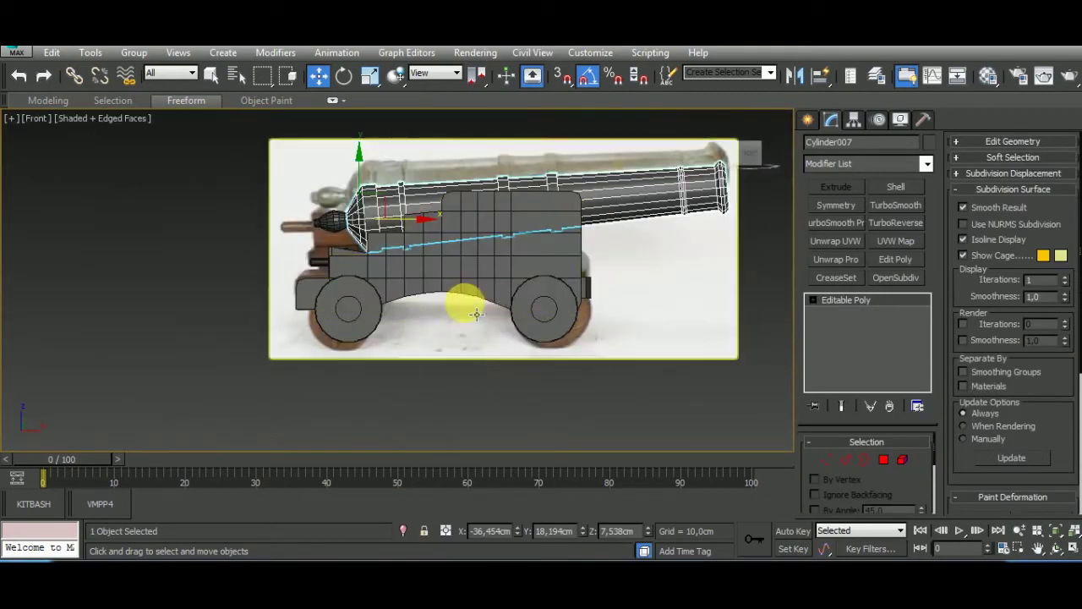
pyautogui.scroll(1, 411, 406)
pyautogui.scroll(4, 490, 225)
pyautogui.scroll(-3, 265, 303)
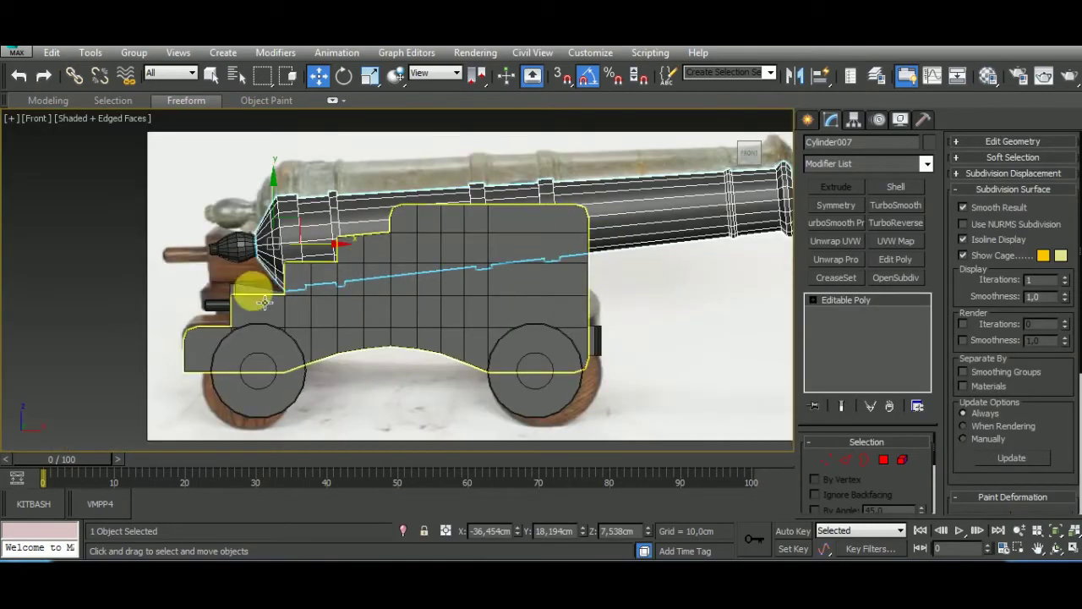
# Clone the small cylinder and rotate the copy crosswise.
pyautogui.click(222, 299)
pyautogui.click(242, 278)
pyautogui.click(321, 249)
pyautogui.click(552, 191)
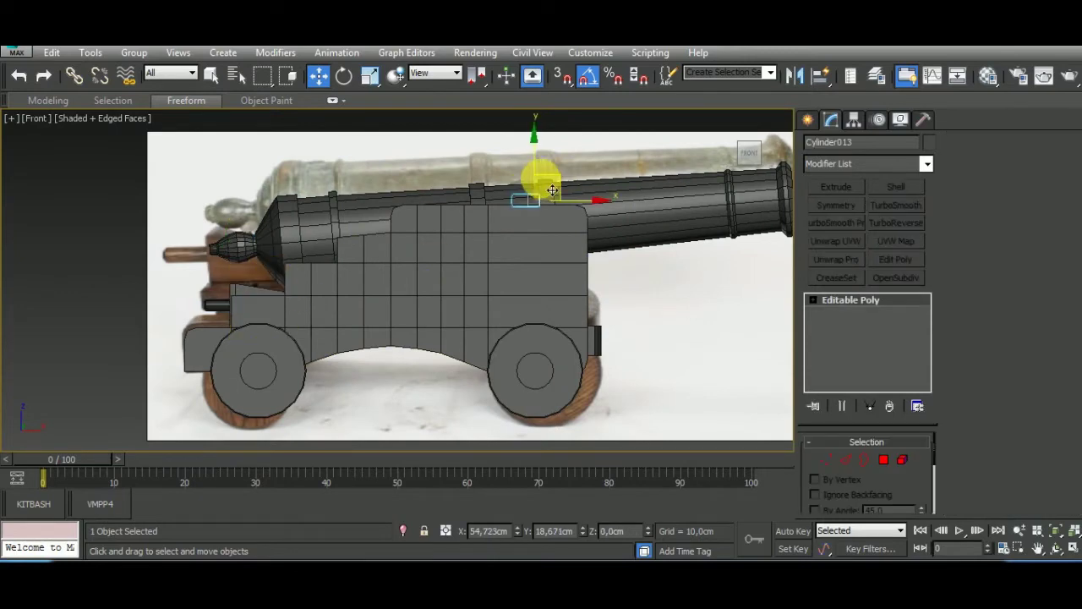
pyautogui.keyDown('shift'); pyautogui.moveTo(552, 190); pyautogui.dragTo(534, 181); pyautogui.keyUp('shift')
pyautogui.click(524, 367)
pyautogui.click(344, 76)
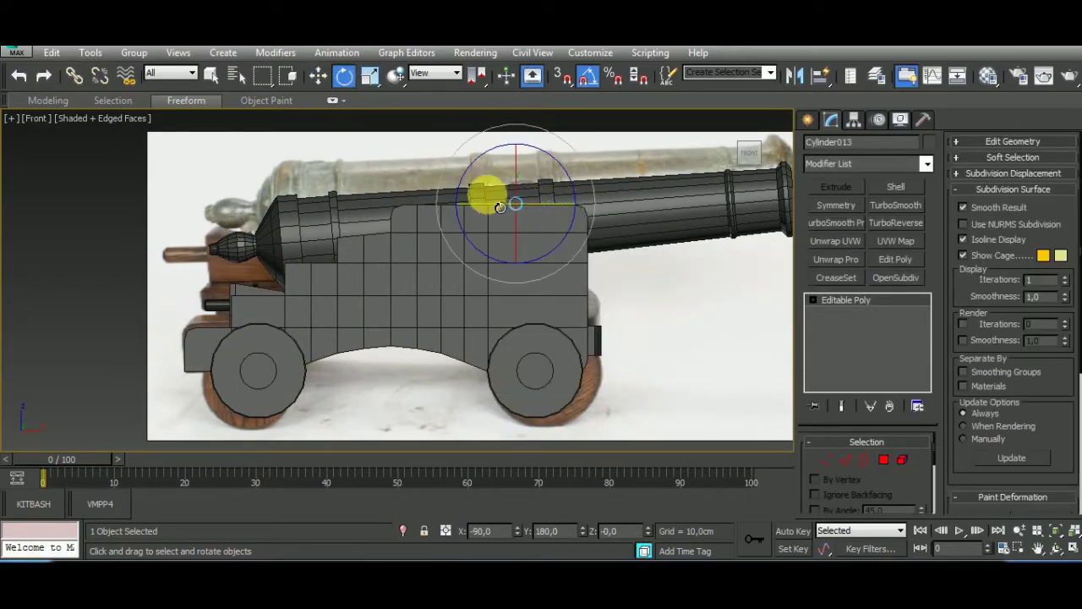
pyautogui.click(318, 79)
# Enlarge the copy, set it on the middle of the barrel, and select the barrel too.
pyautogui.moveTo(604, 283)
pyautogui.keyDown('alt'); pyautogui.mouseDown(button='middle')
pyautogui.moveTo(640, 345)
pyautogui.moveTo(733, 375)
pyautogui.moveTo(668, 263)
pyautogui.mouseUp(button='middle'); pyautogui.keyUp('alt')
pyautogui.click(370, 75)
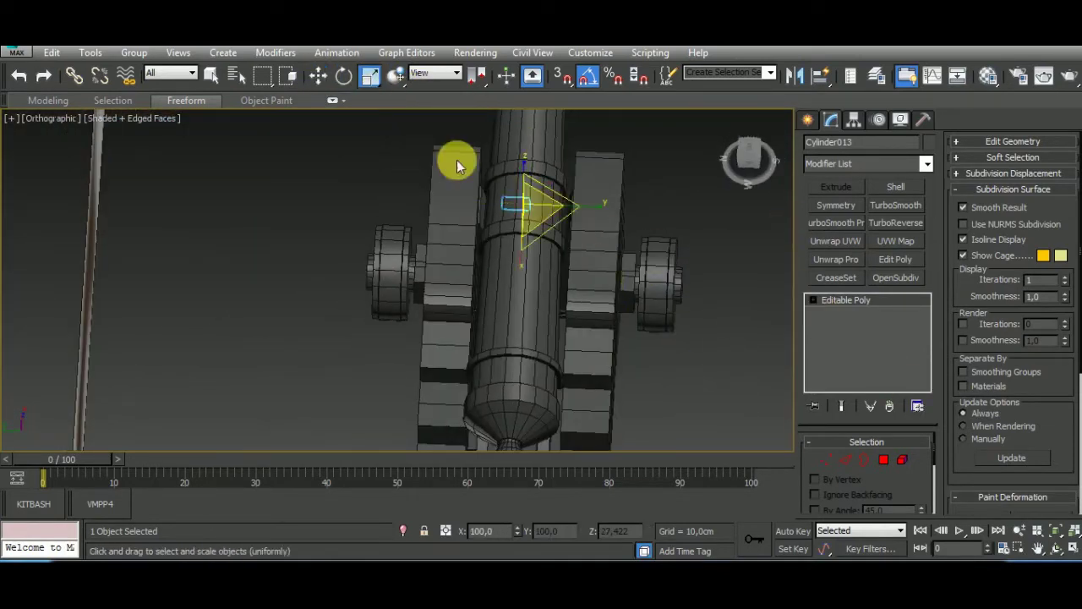
pyautogui.moveTo(534, 205); pyautogui.dragTo(498, 113)
pyautogui.click(318, 76)
pyautogui.moveTo(583, 254)
pyautogui.keyDown('alt'); pyautogui.mouseDown(button='middle')
pyautogui.moveTo(604, 242)
pyautogui.moveTo(573, 246)
pyautogui.moveTo(497, 207)
pyautogui.mouseUp(button='middle'); pyautogui.keyUp('alt')
pyautogui.moveTo(496, 208); pyautogui.dragTo(538, 244)
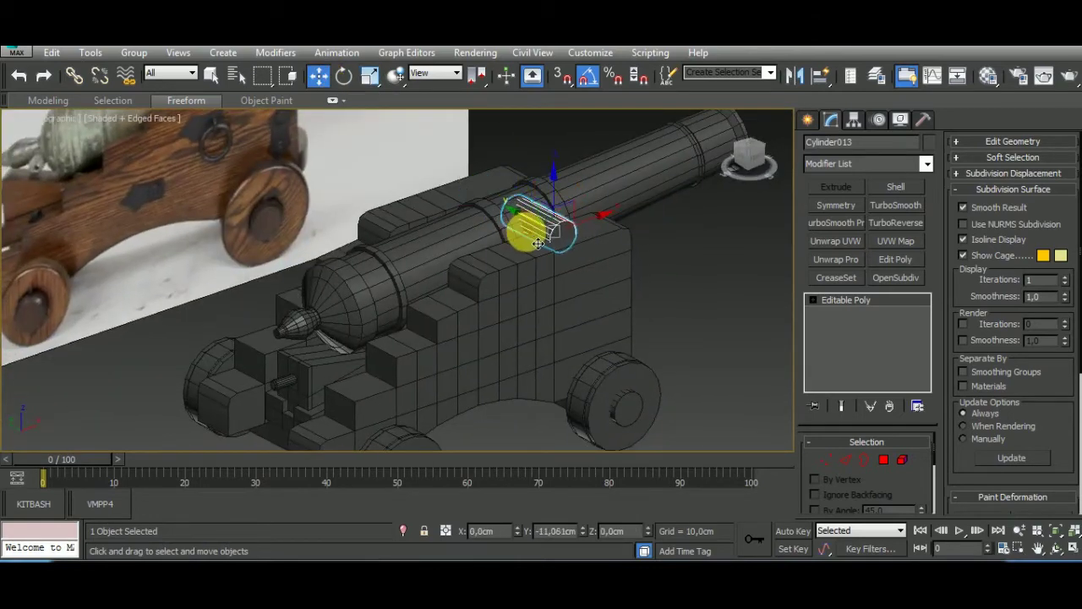
pyautogui.moveTo(569, 204); pyautogui.dragTo(572, 223)
pyautogui.keyDown('ctrl'); pyautogui.click(575, 212); pyautogui.keyUp('ctrl')
# Isolate the barrel with the small cylinder copy and move the cylinder out from the barrel.
pyautogui.click(403, 530)
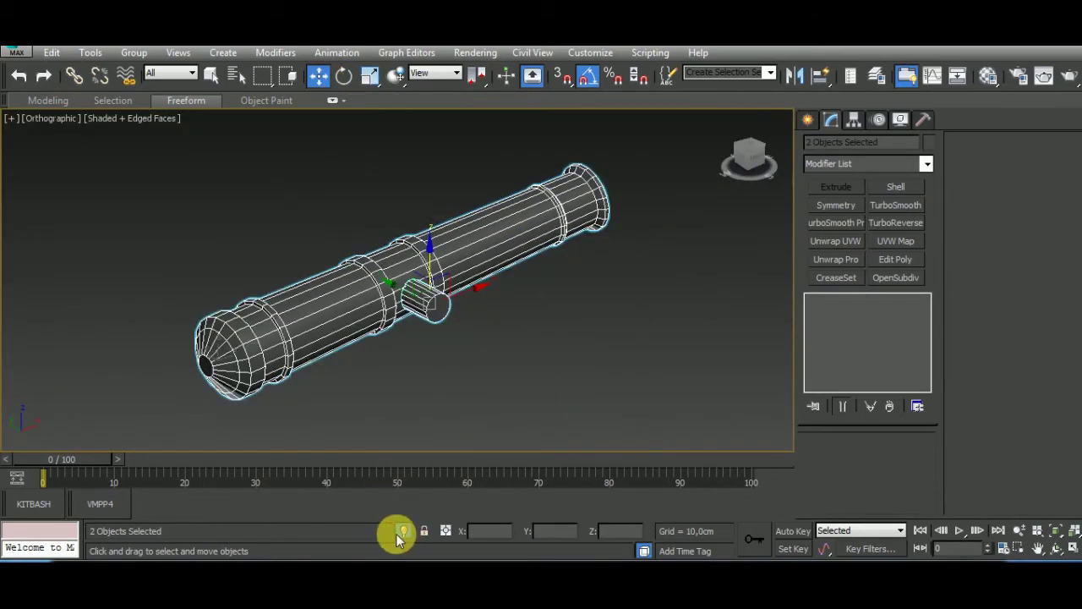
pyautogui.moveTo(522, 379)
pyautogui.keyDown('alt'); pyautogui.mouseDown(button='middle')
pyautogui.moveTo(439, 300)
pyautogui.moveTo(408, 363)
pyautogui.moveTo(476, 403)
pyautogui.mouseUp(button='middle'); pyautogui.keyUp('alt')
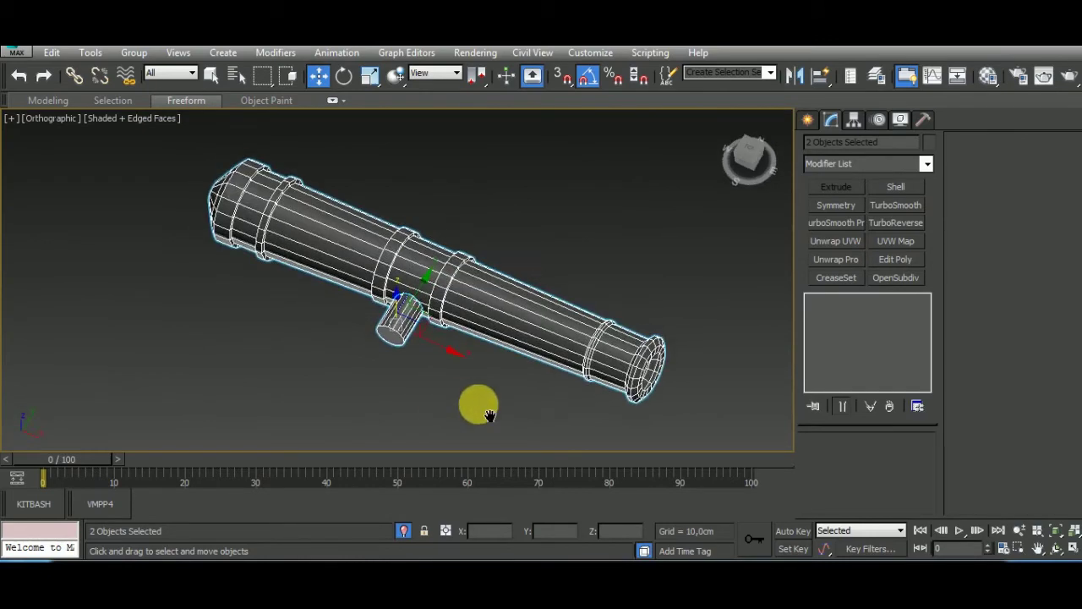
pyautogui.scroll(5, 392, 338)
pyautogui.click(496, 273)
pyautogui.moveTo(496, 273); pyautogui.dragTo(581, 253, button='middle')
pyautogui.scroll(-5, 582, 253)
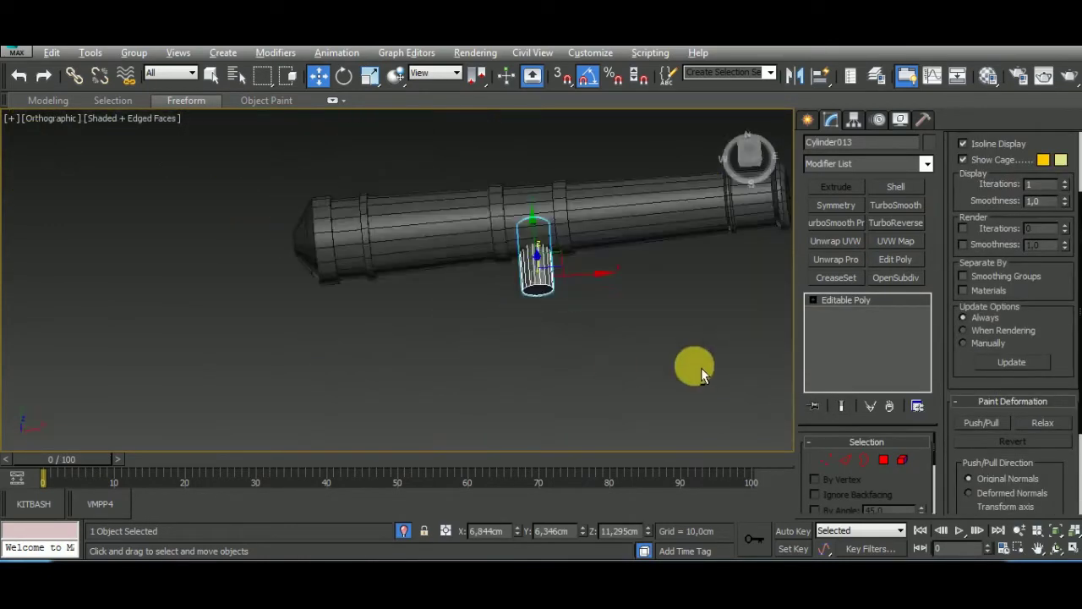
pyautogui.moveTo(694, 367)
pyautogui.keyDown('alt'); pyautogui.mouseDown(button='middle')
pyautogui.moveTo(636, 355)
pyautogui.moveTo(609, 364)
pyautogui.moveTo(635, 336)
pyautogui.mouseUp(button='middle'); pyautogui.keyUp('alt')
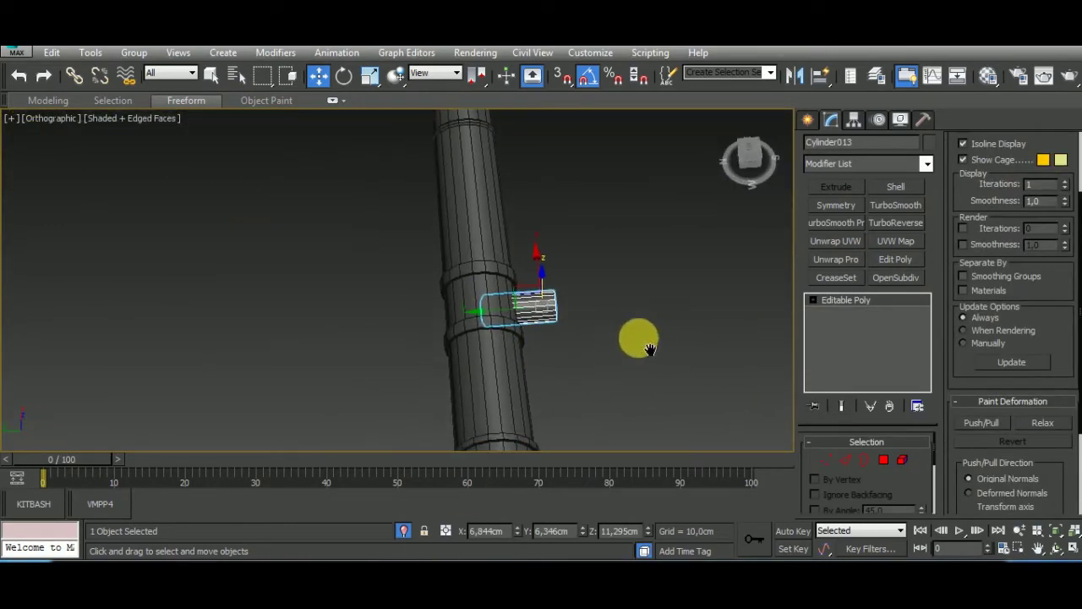
pyautogui.moveTo(542, 329); pyautogui.dragTo(563, 329)
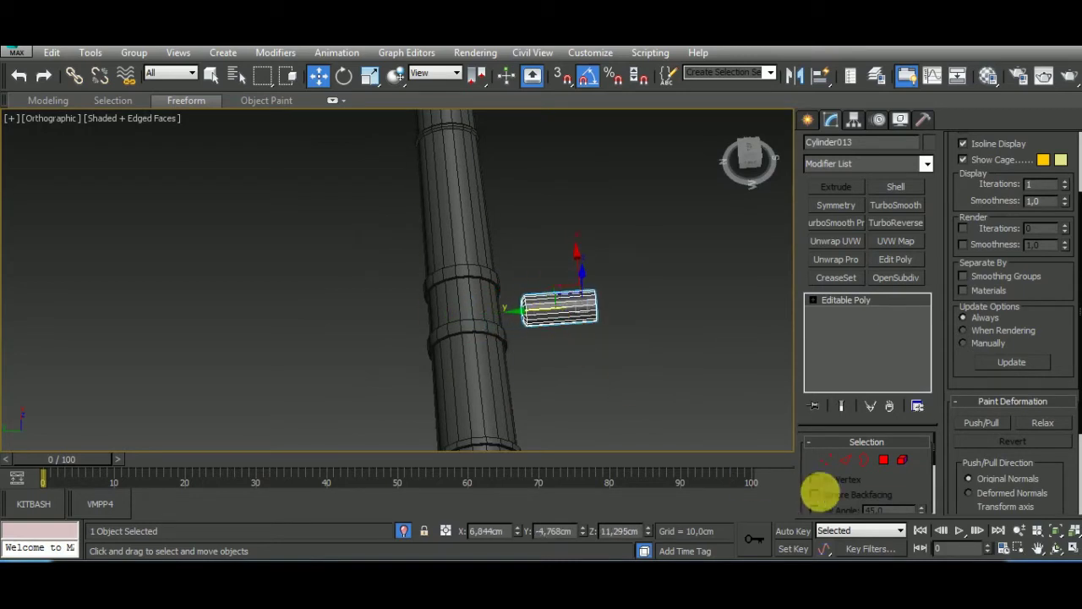
# Select the end cap polygon of the small cylinder.
pyautogui.click(827, 459)
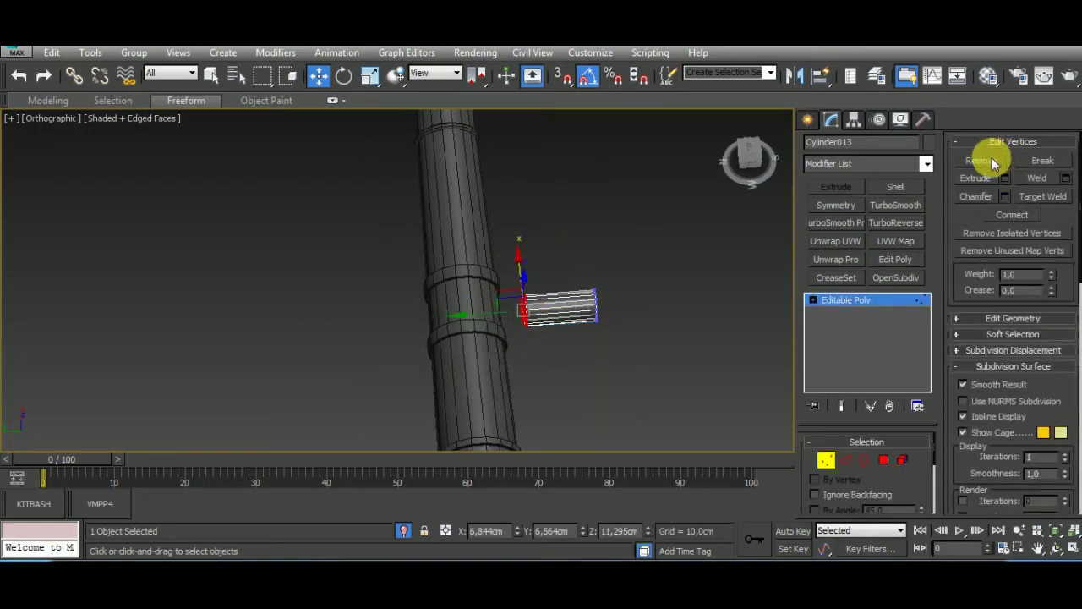
pyautogui.click(856, 461)
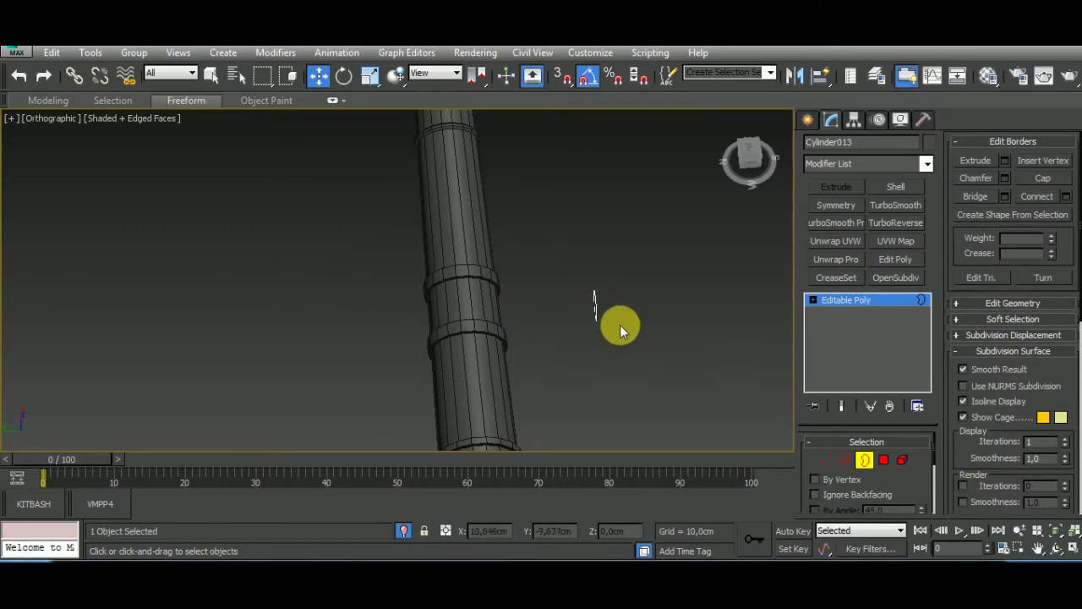
pyautogui.moveTo(620, 325)
pyautogui.keyDown('alt'); pyautogui.mouseDown(button='middle')
pyautogui.moveTo(670, 340)
pyautogui.moveTo(533, 326)
pyautogui.moveTo(591, 299)
pyautogui.moveTo(585, 343)
pyautogui.mouseUp(button='middle'); pyautogui.keyUp('alt')
pyautogui.click(845, 461)
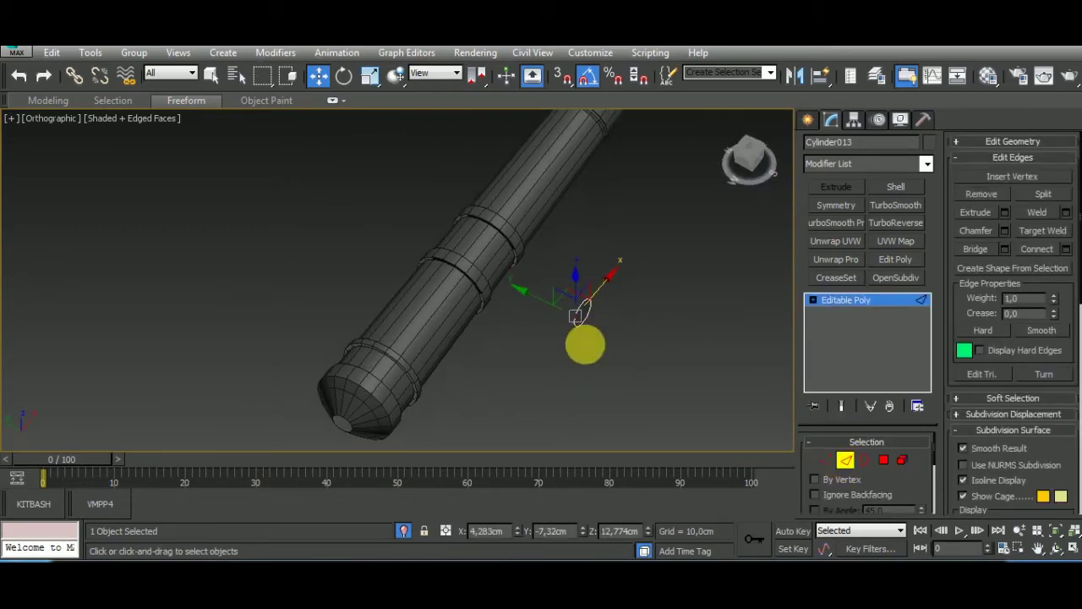
pyautogui.scroll(5, 585, 345)
pyautogui.click(883, 459)
pyautogui.click(602, 332)
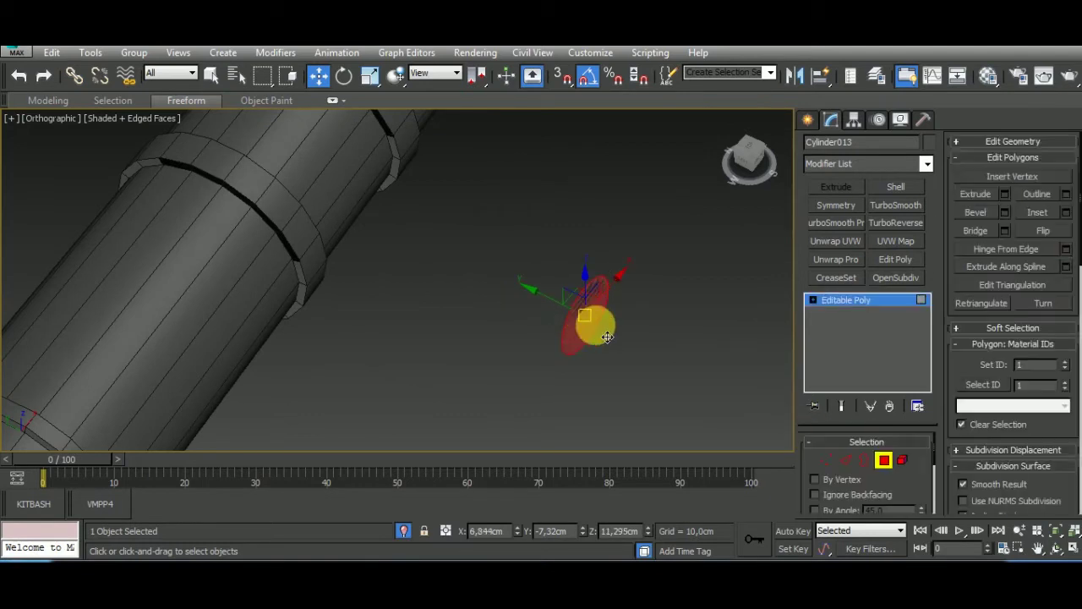
# Extend the cylinder's open border outward into a longer trunnion stub.
pyautogui.click(846, 461)
pyautogui.moveTo(555, 308); pyautogui.dragTo(559, 327, button='middle')
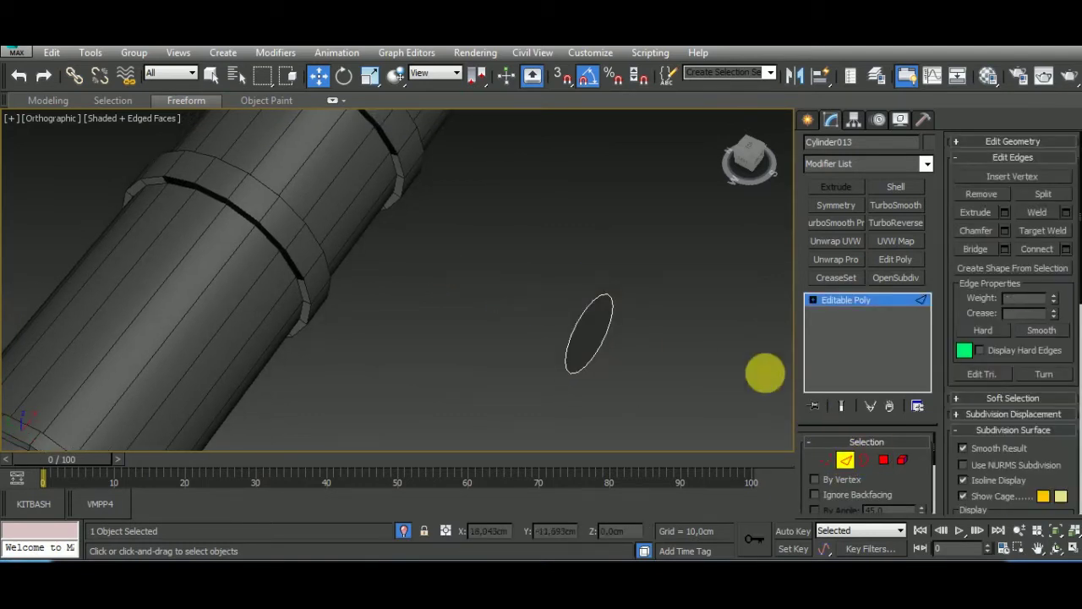
pyautogui.click(865, 459)
pyautogui.hotkey('ctrl', 'a')
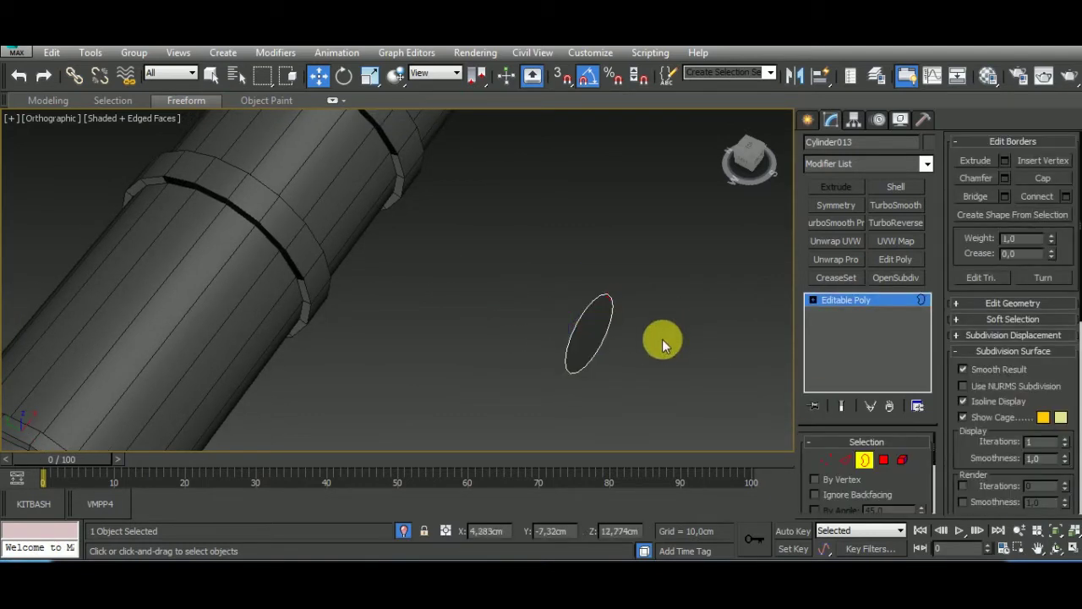
pyautogui.keyDown('shift'); pyautogui.moveTo(662, 339); pyautogui.dragTo(635, 356); pyautogui.keyUp('shift')
pyautogui.keyDown('alt'); pyautogui.moveTo(636, 356); pyautogui.dragTo(694, 345, button='middle'); pyautogui.keyUp('alt')
pyautogui.click(846, 460)
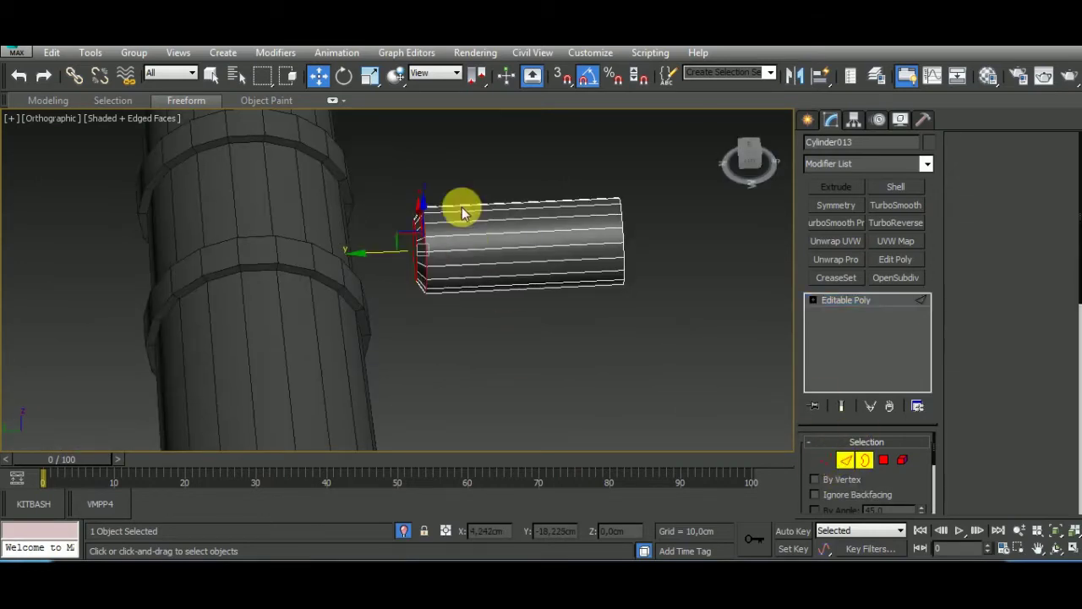
pyautogui.click(824, 460)
pyautogui.keyDown('alt'); pyautogui.moveTo(451, 320); pyautogui.dragTo(477, 308, button='middle'); pyautogui.keyUp('alt')
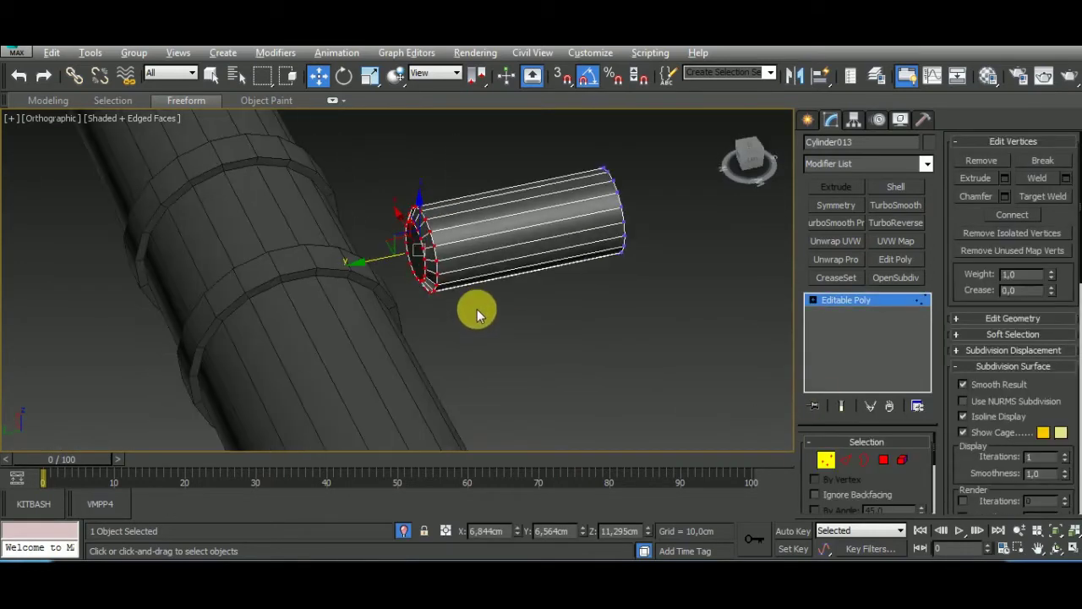
pyautogui.click(902, 460)
pyautogui.click(846, 460)
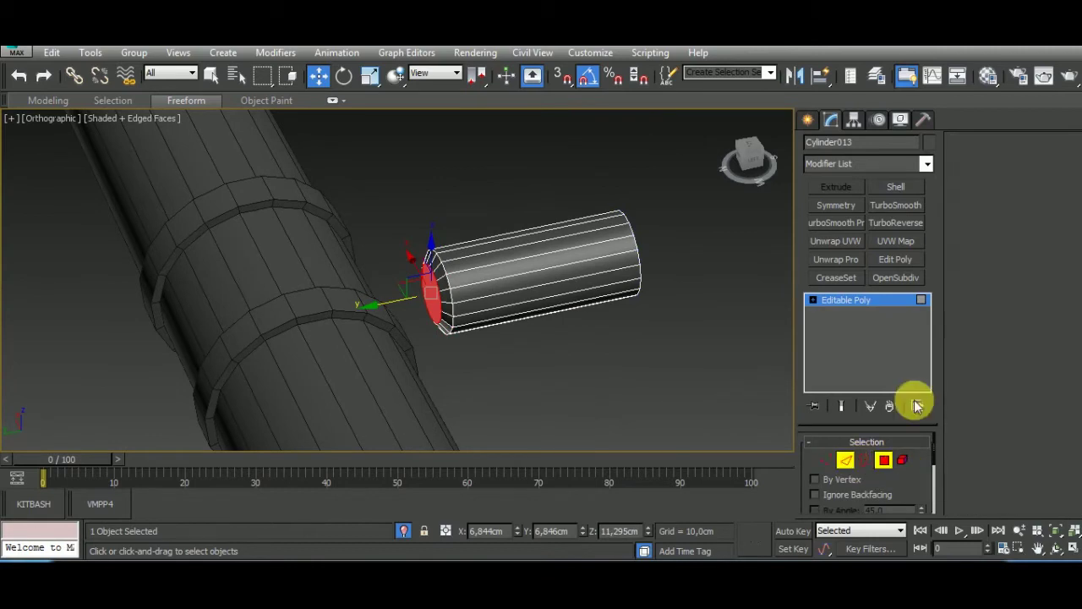
pyautogui.keyDown('alt'); pyautogui.moveTo(701, 326); pyautogui.dragTo(646, 319, button='middle'); pyautogui.keyUp('alt')
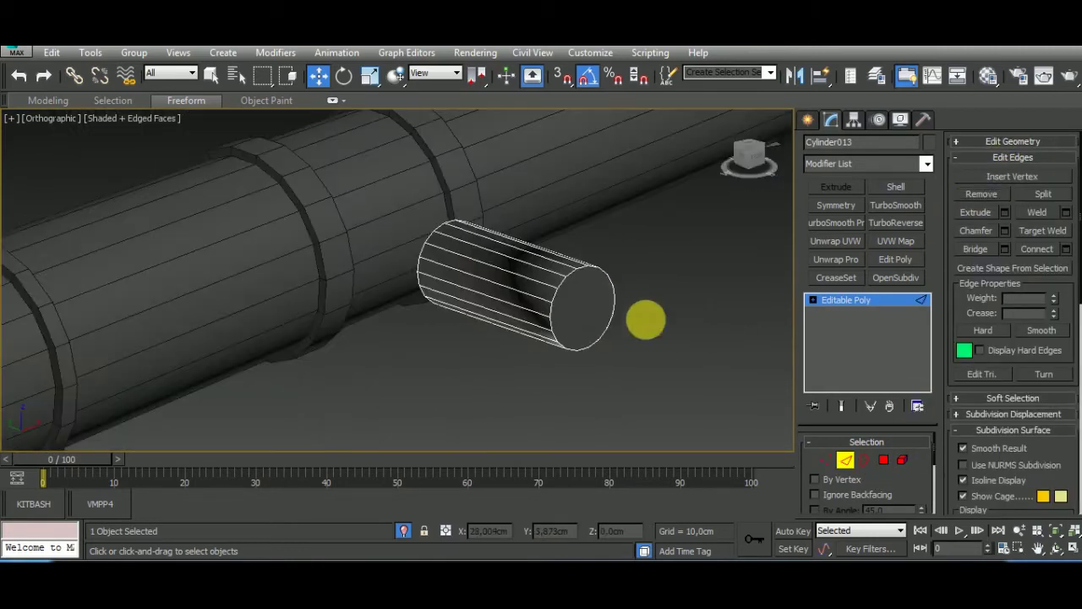
# Select the stub element of Cylinder013 and slide it across into the barrel's side.
pyautogui.click(846, 460)
pyautogui.moveTo(514, 298)
pyautogui.keyDown('alt'); pyautogui.mouseDown(button='middle')
pyautogui.moveTo(737, 411)
pyautogui.moveTo(585, 309)
pyautogui.moveTo(722, 385)
pyautogui.moveTo(858, 441)
pyautogui.mouseUp(button='middle'); pyautogui.keyUp('alt')
pyautogui.click(903, 460)
pyautogui.click(587, 324)
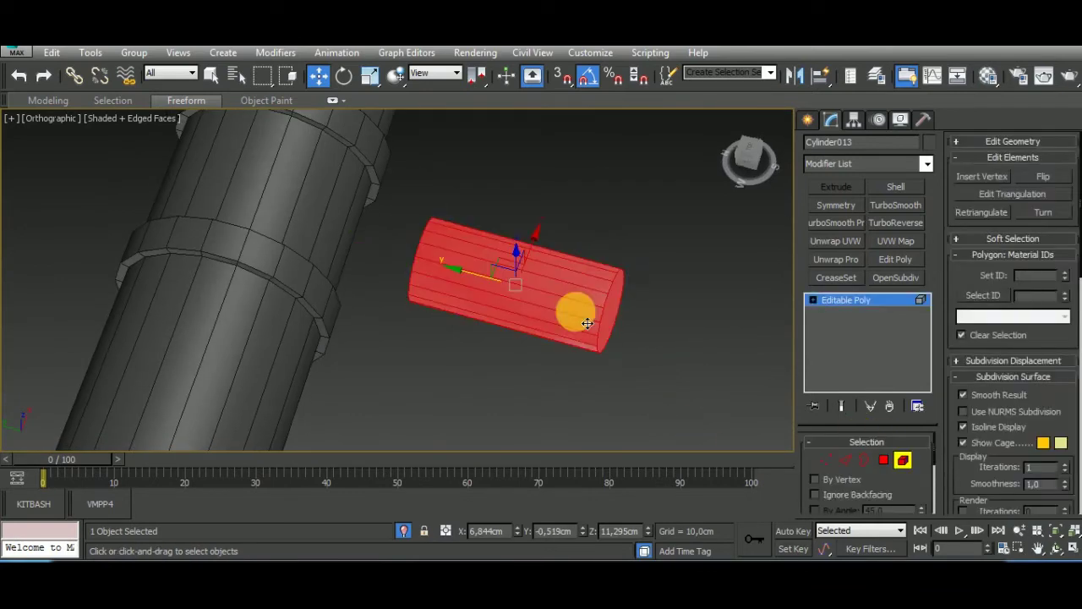
pyautogui.scroll(-5, 1067, 395)
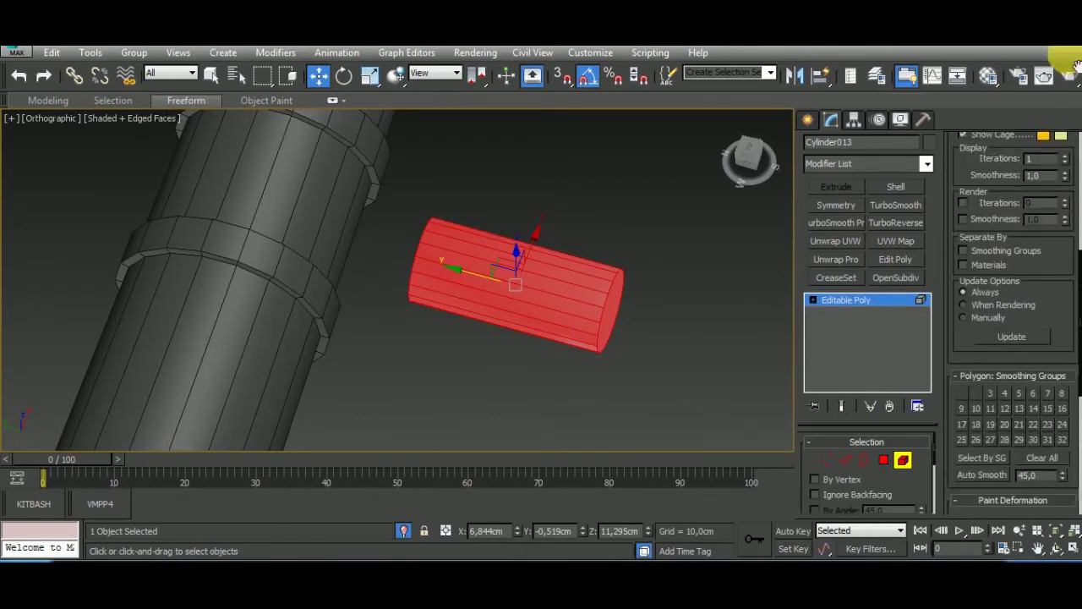
pyautogui.scroll(-3, 1030, 386)
pyautogui.keyDown('alt'); pyautogui.moveTo(652, 359); pyautogui.dragTo(690, 335, button='middle'); pyautogui.keyUp('alt')
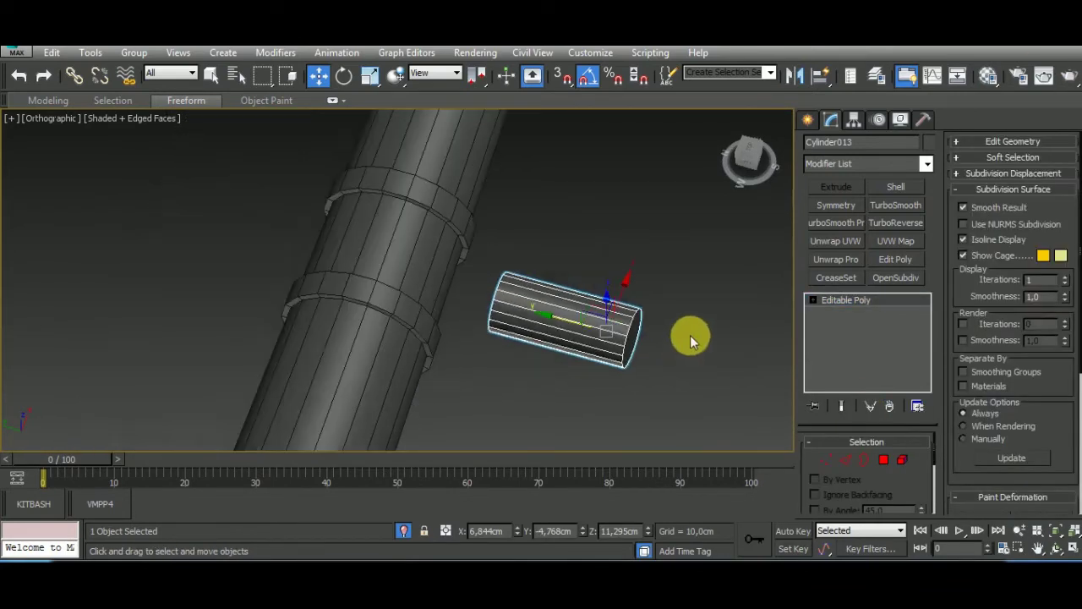
pyautogui.moveTo(585, 338)
pyautogui.mouseDown()
pyautogui.moveTo(420, 280)
pyautogui.moveTo(556, 310)
pyautogui.mouseUp()
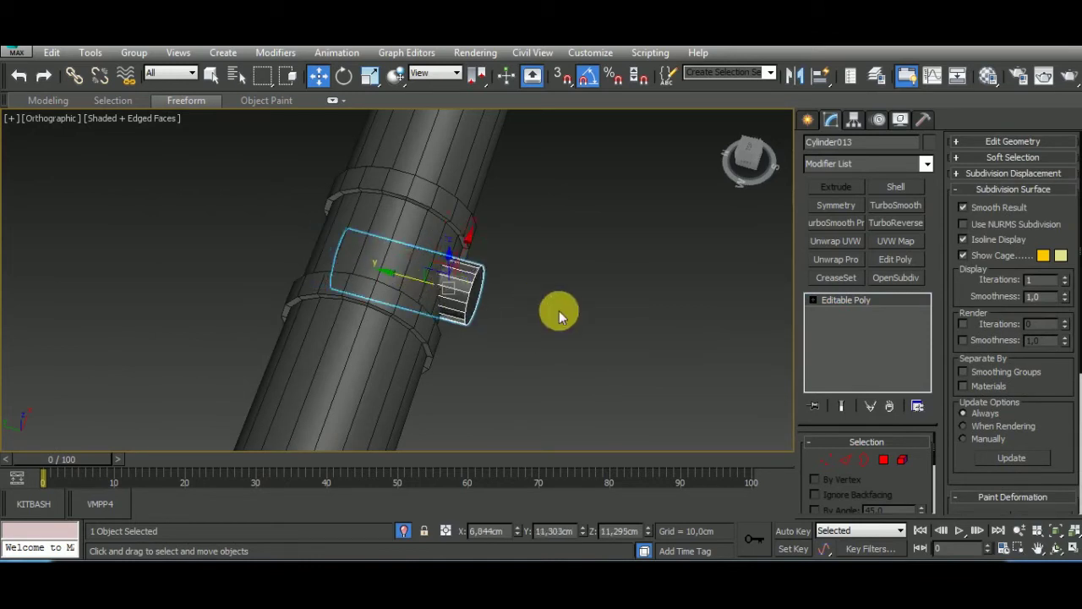
pyautogui.moveTo(556, 310)
pyautogui.keyDown('alt'); pyautogui.mouseDown(button='middle')
pyautogui.moveTo(603, 370)
pyautogui.moveTo(648, 367)
pyautogui.mouseUp(button='middle'); pyautogui.keyUp('alt')
pyautogui.click(826, 459)
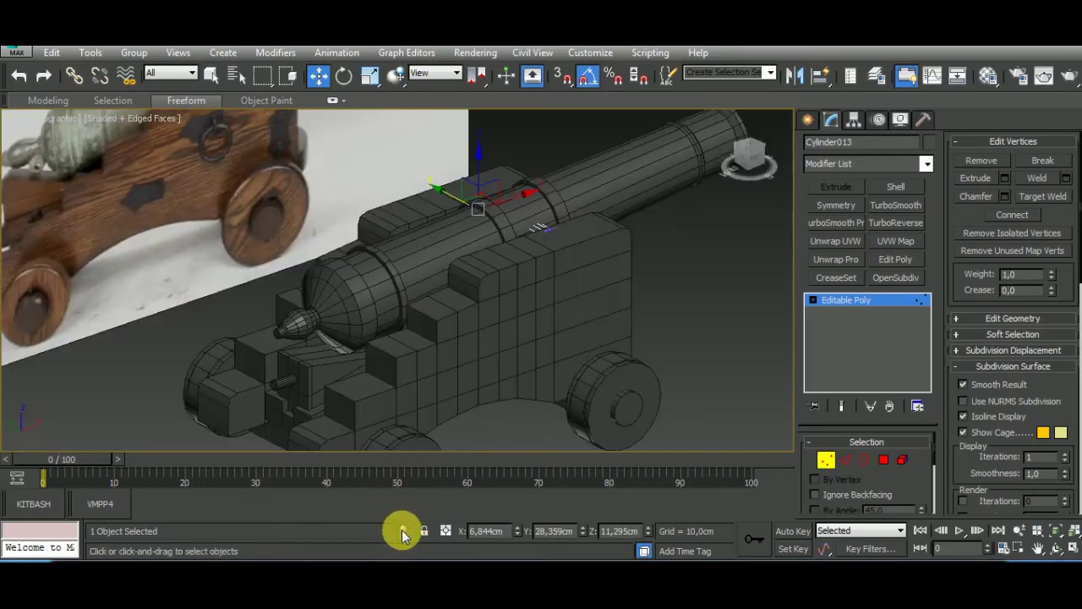
# In Top view, use Affect Pivot Only to move the barrel's pivot to the trunnions.
pyautogui.moveTo(664, 406)
pyautogui.keyDown('alt'); pyautogui.mouseDown(button='middle')
pyautogui.moveTo(661, 352)
pyautogui.moveTo(567, 266)
pyautogui.mouseUp(button='middle'); pyautogui.keyUp('alt')
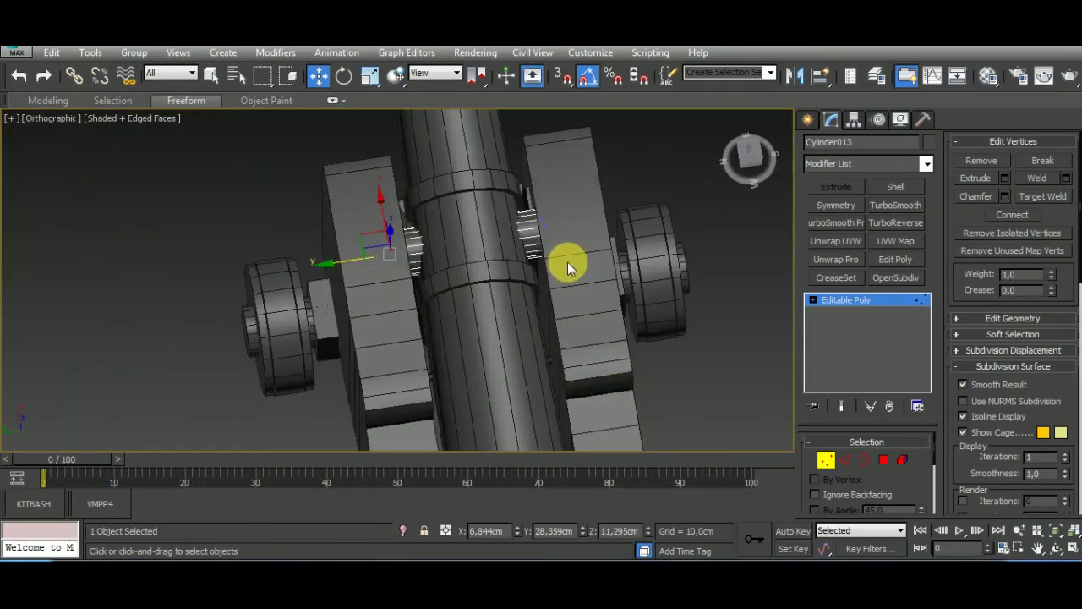
pyautogui.keyDown('alt'); pyautogui.moveTo(611, 358); pyautogui.dragTo(490, 359, button='middle'); pyautogui.keyUp('alt')
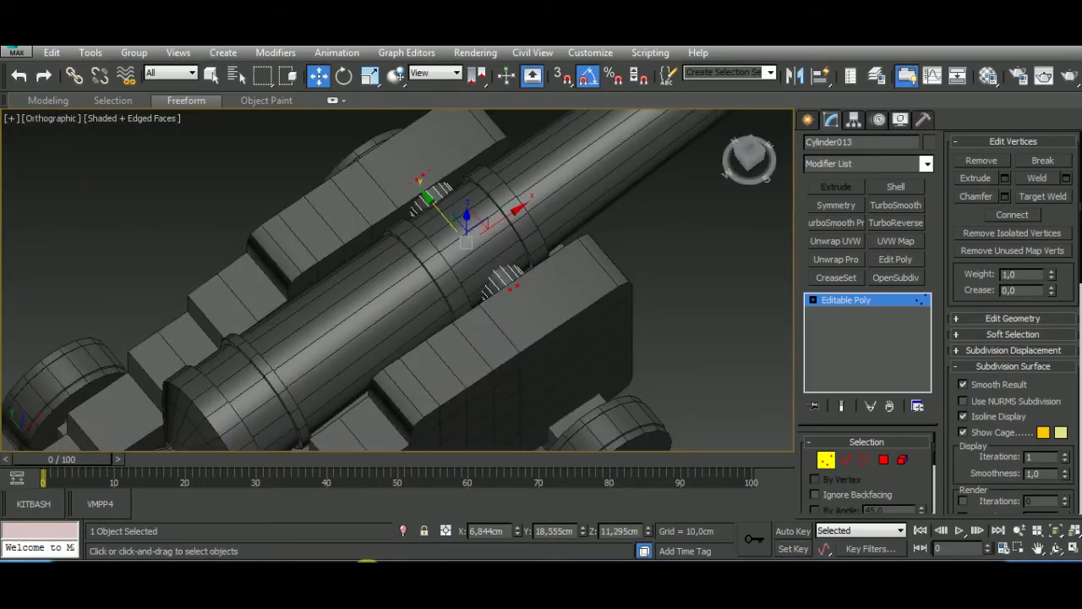
pyautogui.click(370, 75)
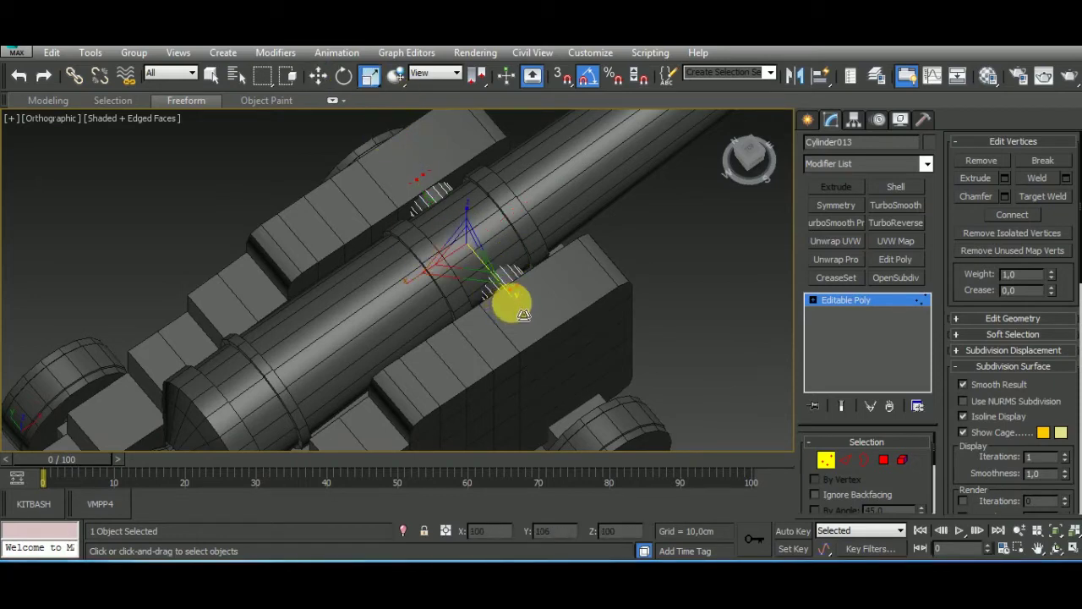
pyautogui.click(827, 459)
pyautogui.press('t')
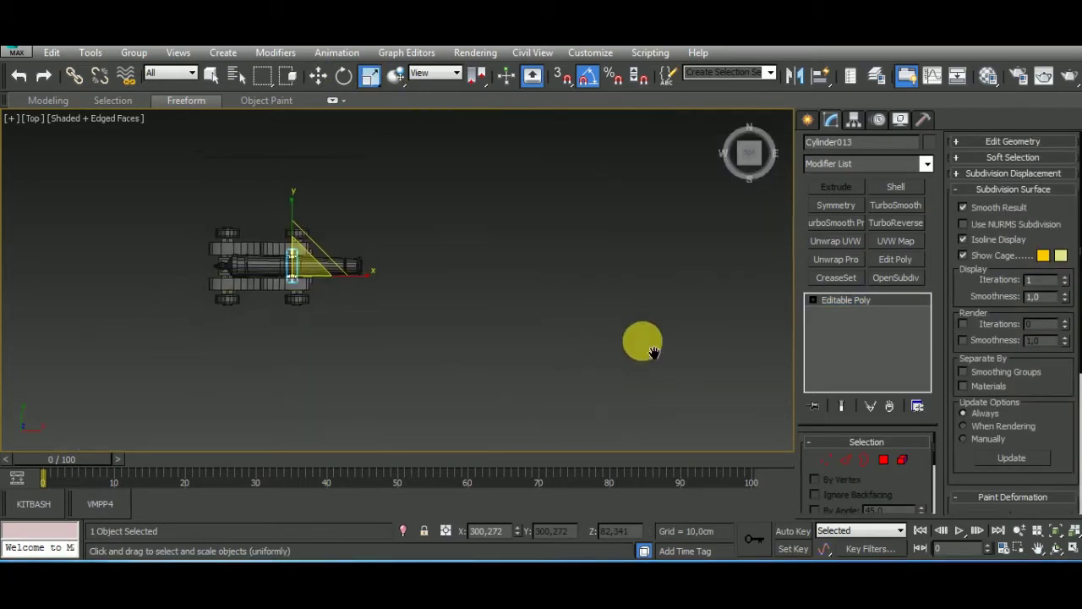
pyautogui.scroll(5, 347, 289)
pyautogui.scroll(3, 347, 289)
pyautogui.press('w')
pyautogui.click(854, 119)
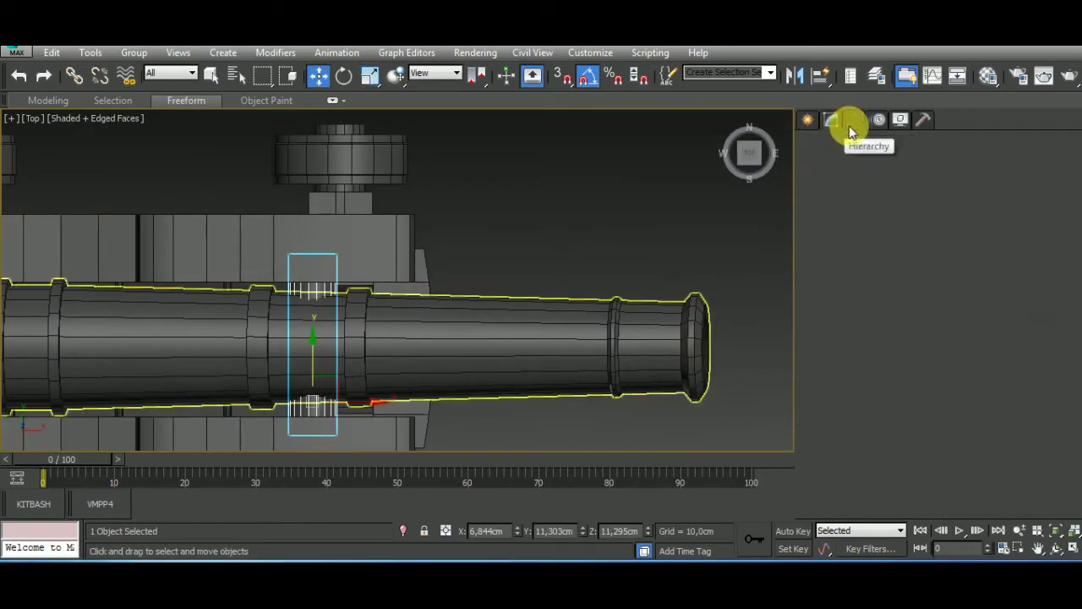
pyautogui.click(871, 222)
pyautogui.moveTo(347, 339); pyautogui.dragTo(348, 282)
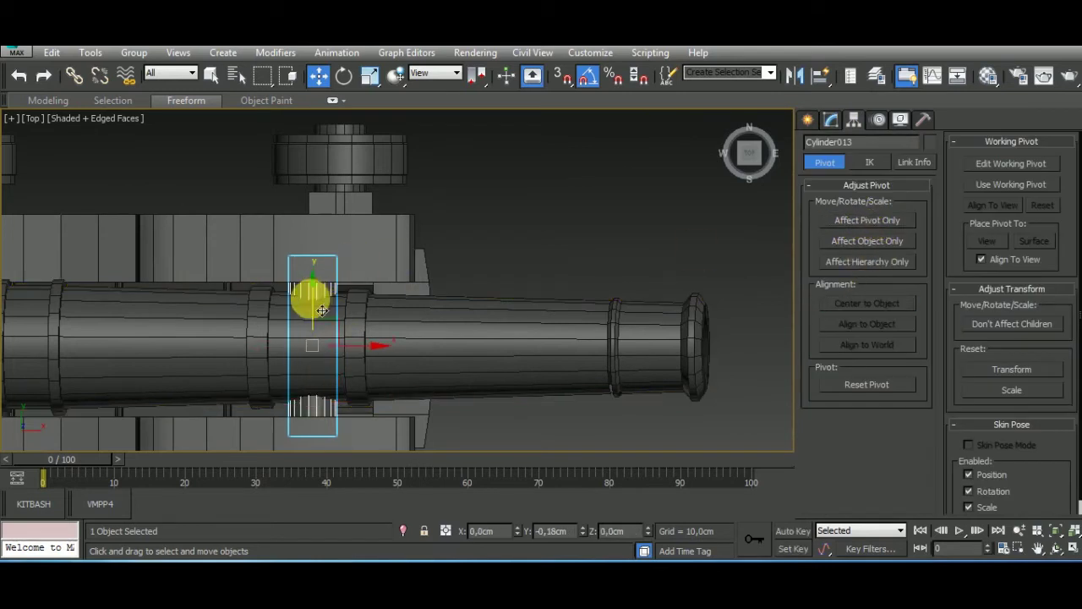
# Scale both side plates narrower in Y and move them in closer around the barrel.
pyautogui.click(379, 256)
pyautogui.scroll(-3, 612, 269)
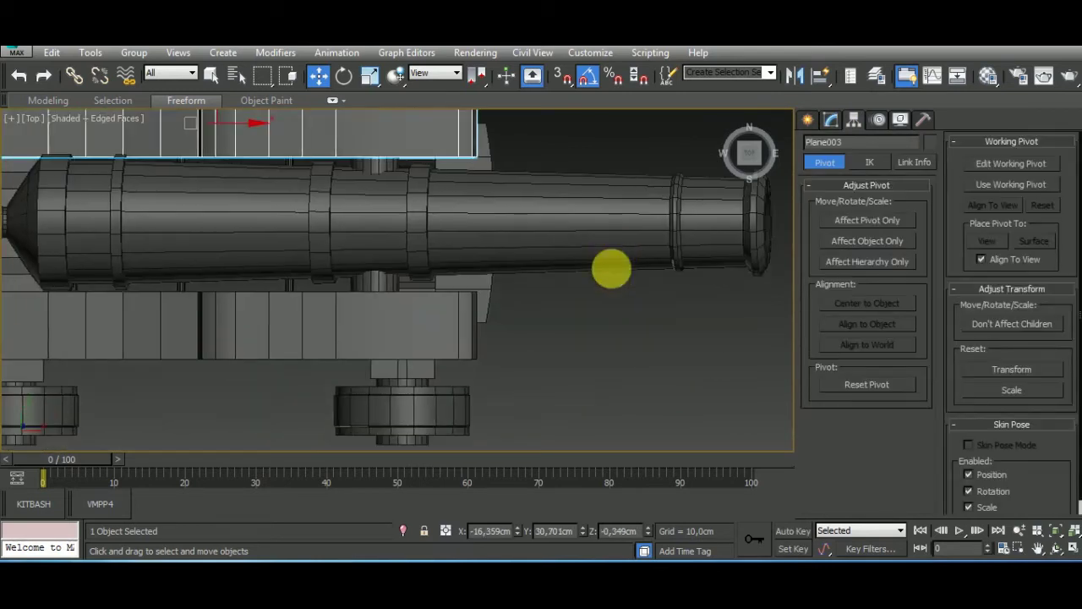
pyautogui.scroll(-3, 490, 299)
pyautogui.keyDown('ctrl'); pyautogui.click(490, 299); pyautogui.keyUp('ctrl')
pyautogui.click(370, 75)
pyautogui.moveTo(399, 154); pyautogui.dragTo(416, 220)
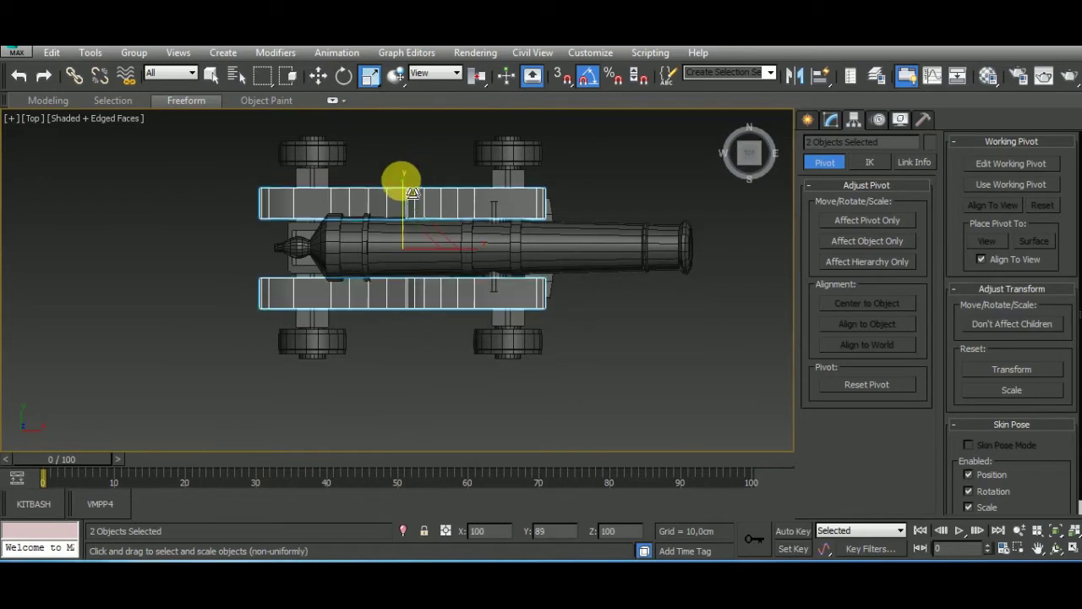
pyautogui.click(318, 75)
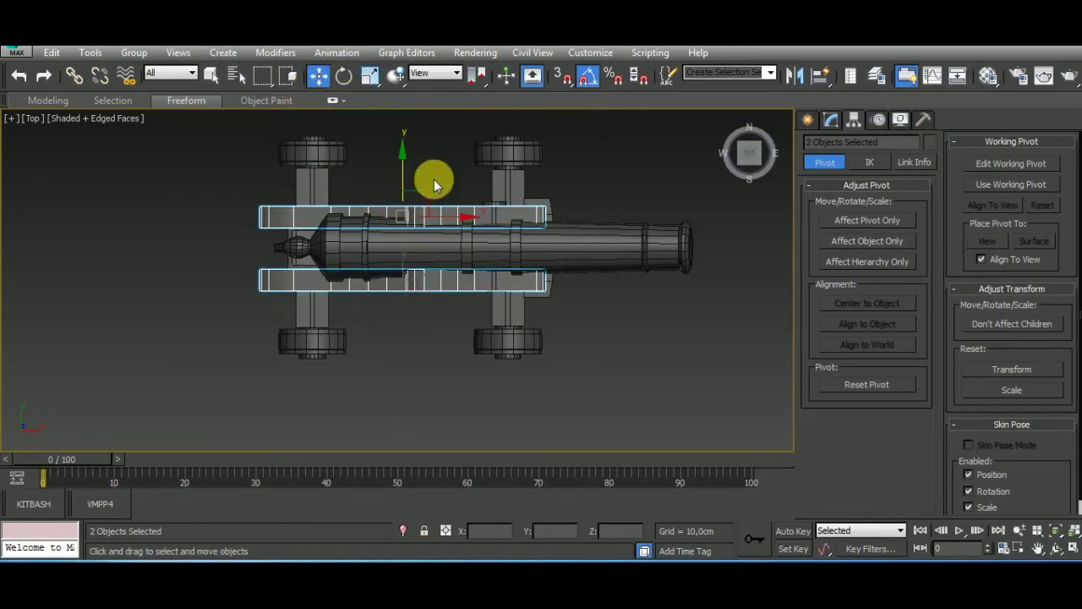
pyautogui.moveTo(410, 178); pyautogui.dragTo(407, 169)
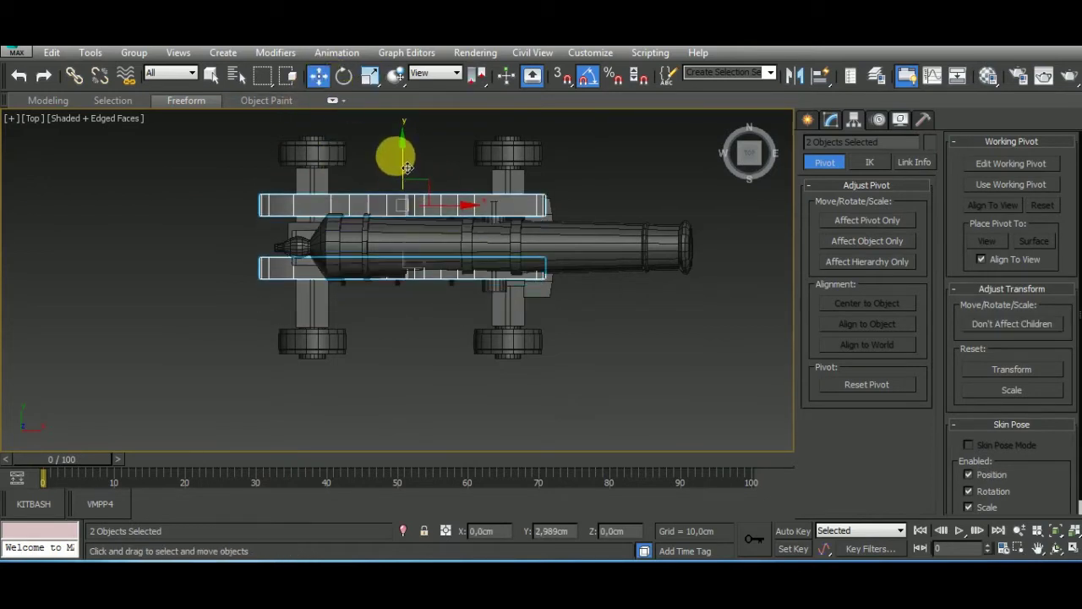
pyautogui.click(431, 271)
pyautogui.moveTo(403, 212); pyautogui.dragTo(417, 241)
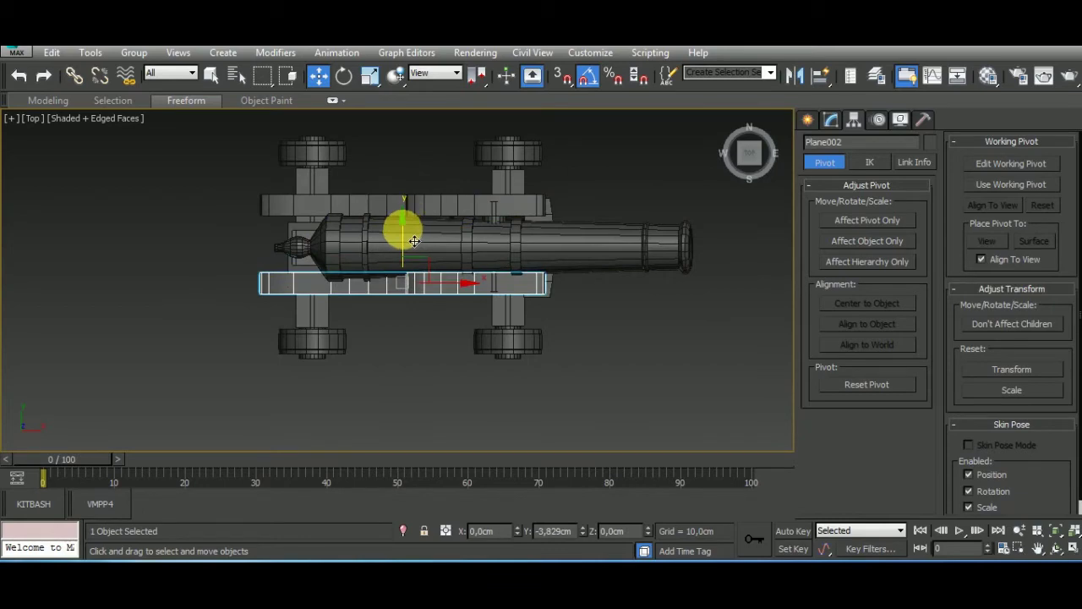
# Select each side plate, then the barrel, to check the fit from several angles.
pyautogui.moveTo(544, 331)
pyautogui.keyDown('alt'); pyautogui.mouseDown(button='middle')
pyautogui.moveTo(786, 222)
pyautogui.moveTo(435, 326)
pyautogui.moveTo(586, 333)
pyautogui.moveTo(556, 331)
pyautogui.mouseUp(button='middle'); pyautogui.keyUp('alt')
pyautogui.click(411, 338)
pyautogui.moveTo(411, 339)
pyautogui.keyDown('alt'); pyautogui.mouseDown(button='middle')
pyautogui.moveTo(381, 310)
pyautogui.moveTo(499, 341)
pyautogui.moveTo(471, 334)
pyautogui.mouseUp(button='middle'); pyautogui.keyUp('alt')
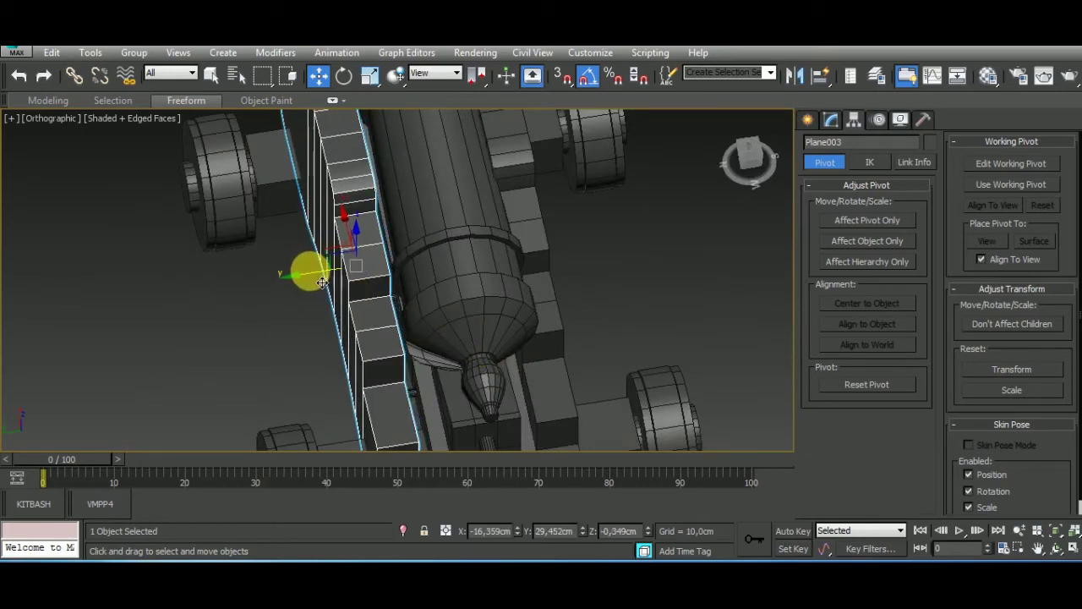
pyautogui.click(536, 317)
pyautogui.keyDown('alt'); pyautogui.moveTo(536, 316); pyautogui.dragTo(605, 332, button='middle'); pyautogui.keyUp('alt')
pyautogui.scroll(-2, 494, 244)
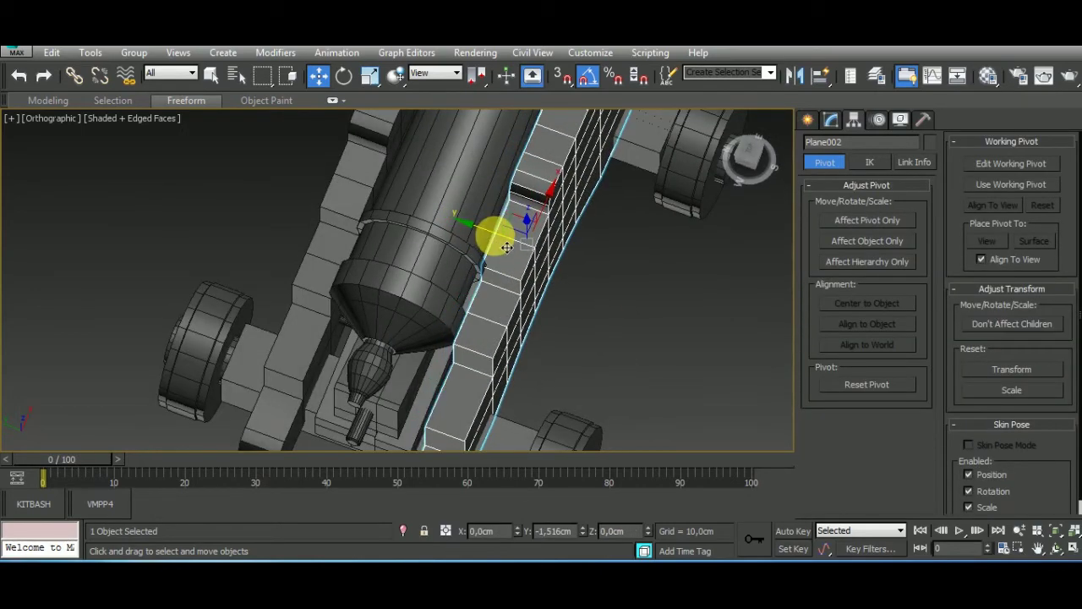
pyautogui.moveTo(495, 234)
pyautogui.keyDown('alt'); pyautogui.mouseDown(button='middle')
pyautogui.moveTo(546, 222)
pyautogui.moveTo(621, 227)
pyautogui.mouseUp(button='middle'); pyautogui.keyUp('alt')
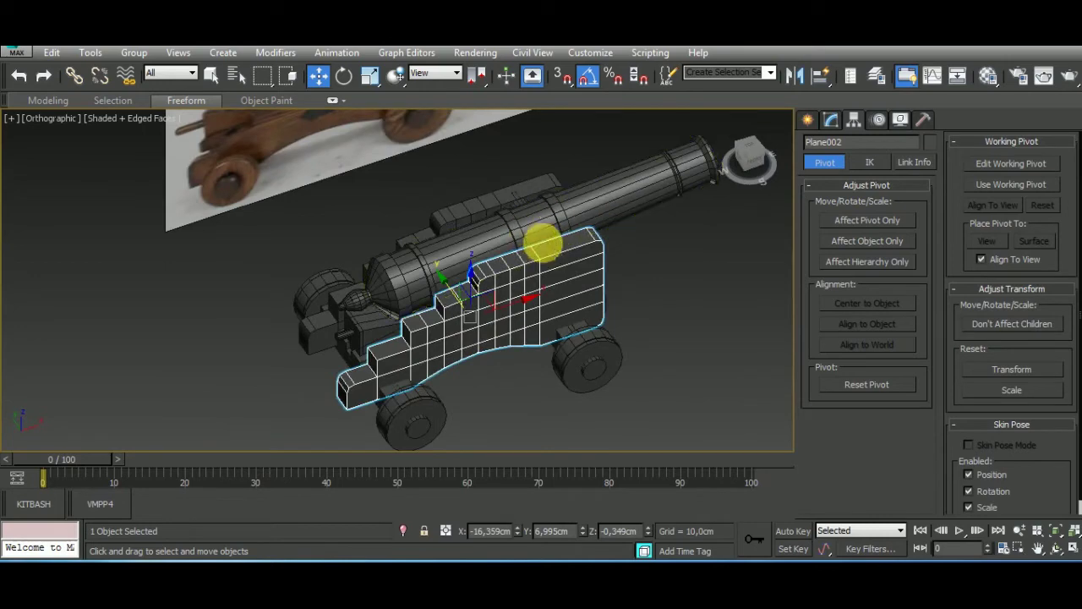
pyautogui.click(514, 193)
pyautogui.keyDown('alt'); pyautogui.moveTo(514, 193); pyautogui.dragTo(587, 345, button='middle'); pyautogui.keyUp('alt')
# Enter the barrel's vertex level and review the whole cannon from a three-quarter view.
pyautogui.scroll(3, 563, 246)
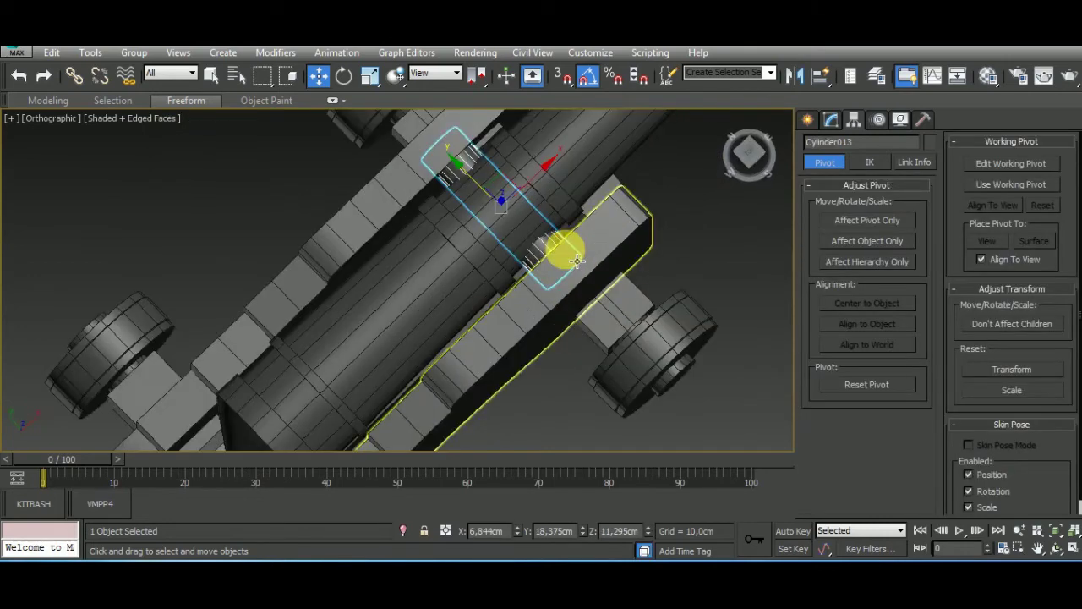
pyautogui.scroll(3, 577, 261)
pyautogui.scroll(-5, 577, 260)
pyautogui.moveTo(578, 261)
pyautogui.keyDown('alt'); pyautogui.mouseDown(button='middle')
pyautogui.moveTo(654, 293)
pyautogui.moveTo(672, 251)
pyautogui.moveTo(665, 225)
pyautogui.moveTo(587, 309)
pyautogui.moveTo(609, 352)
pyautogui.mouseUp(button='middle'); pyautogui.keyUp('alt')
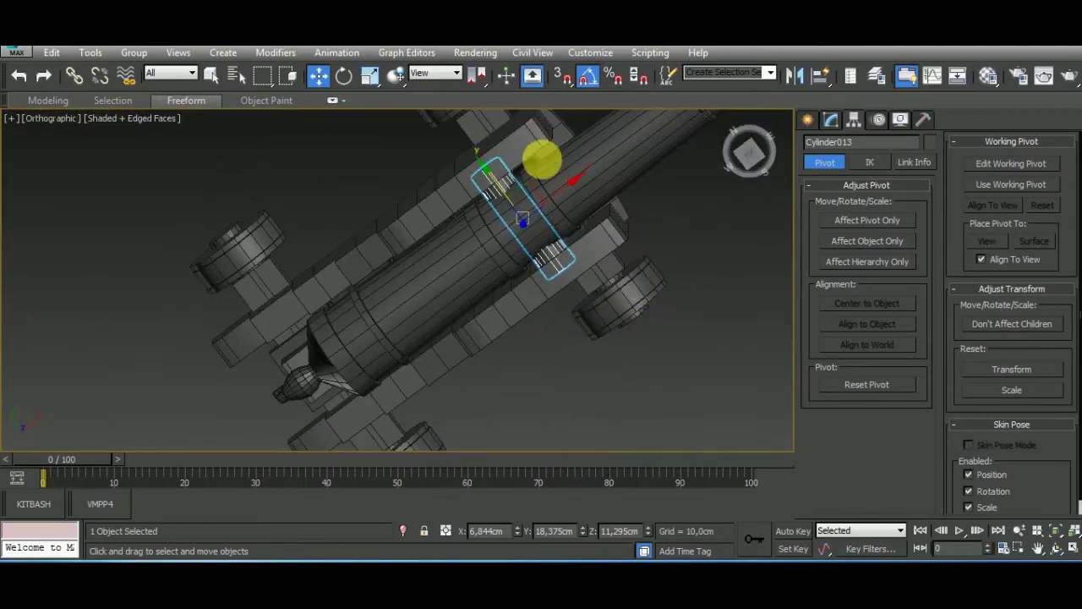
pyautogui.press('r')
pyautogui.click(831, 119)
pyautogui.click(488, 165)
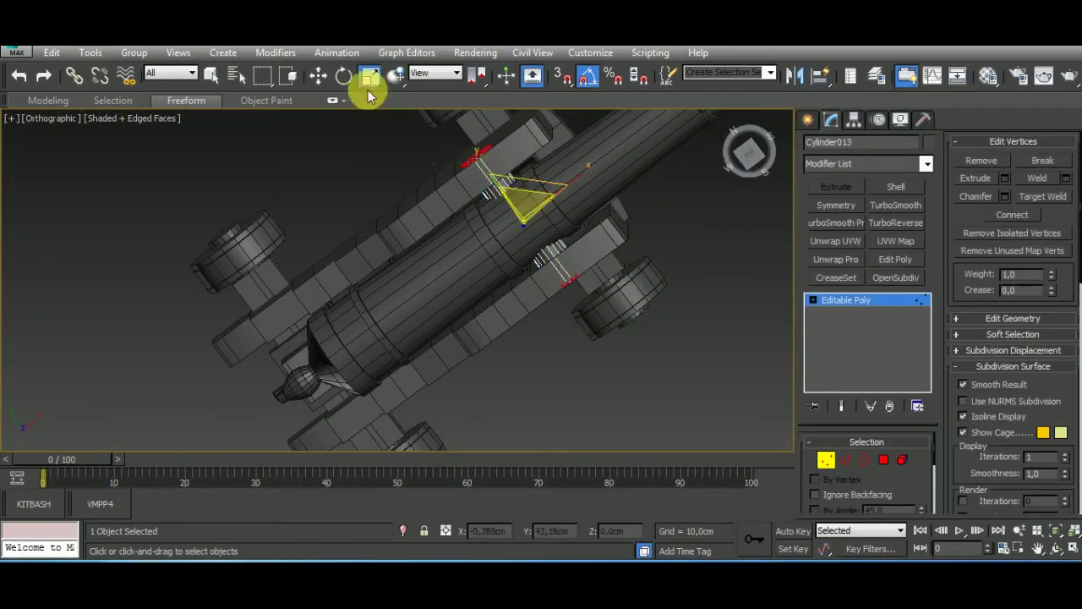
pyautogui.moveTo(474, 178)
pyautogui.keyDown('alt'); pyautogui.mouseDown(button='middle')
pyautogui.moveTo(507, 232)
pyautogui.moveTo(510, 297)
pyautogui.moveTo(570, 358)
pyautogui.moveTo(633, 310)
pyautogui.moveTo(444, 243)
pyautogui.mouseUp(button='middle'); pyautogui.keyUp('alt')
pyautogui.click(319, 76)
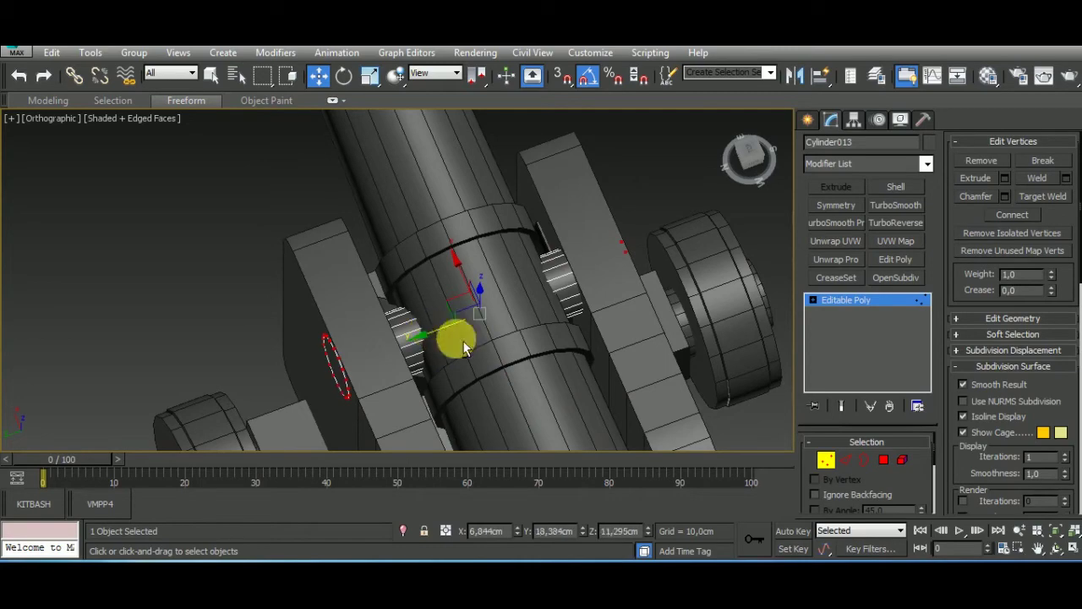
pyautogui.keyDown('alt'); pyautogui.moveTo(463, 347); pyautogui.dragTo(429, 338, button='middle'); pyautogui.keyUp('alt')
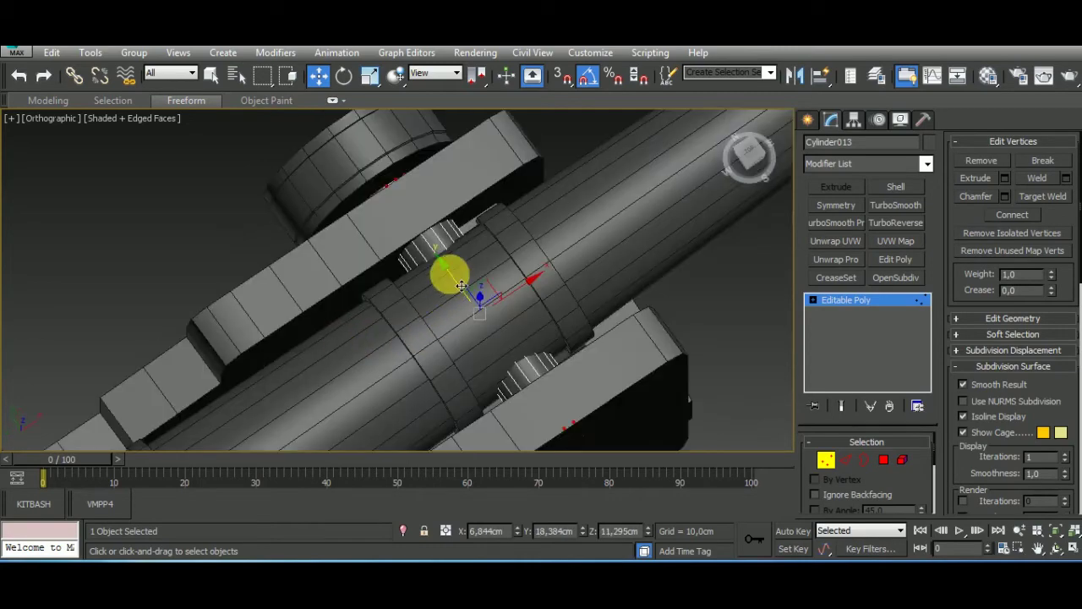
pyautogui.keyDown('alt'); pyautogui.moveTo(463, 286); pyautogui.dragTo(635, 217, button='middle'); pyautogui.keyUp('alt')
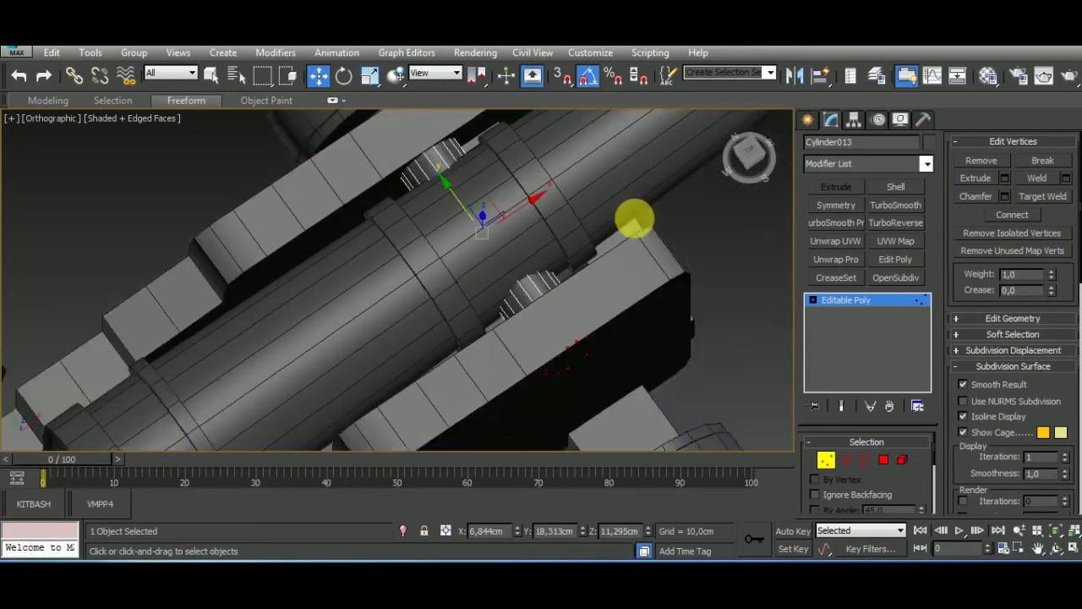
pyautogui.scroll(-5, 620, 256)
# Exit vertex mode on the barrel and select carriage side plate Plane002.
pyautogui.click(826, 460)
pyautogui.click(624, 334)
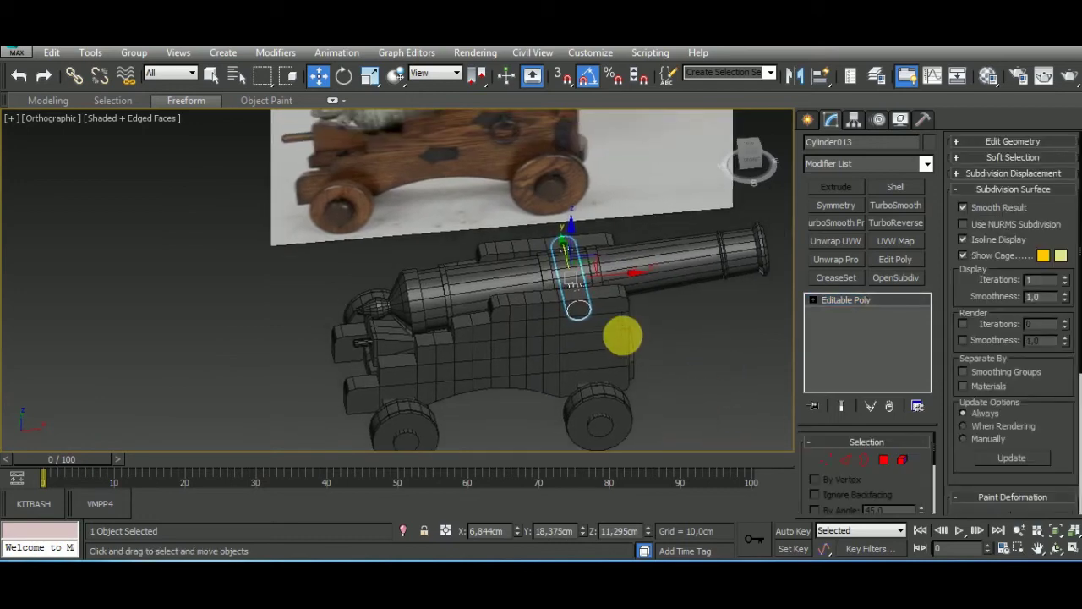
pyautogui.scroll(5, 566, 245)
pyautogui.scroll(-3, 566, 242)
pyautogui.scroll(-2, 681, 374)
pyautogui.moveTo(566, 242)
pyautogui.keyDown('alt'); pyautogui.mouseDown(button='middle')
pyautogui.moveTo(681, 374)
pyautogui.moveTo(538, 225)
pyautogui.moveTo(634, 307)
pyautogui.moveTo(565, 240)
pyautogui.mouseUp(button='middle'); pyautogui.keyUp('alt')
pyautogui.scroll(3, 539, 225)
pyautogui.scroll(-3, 553, 234)
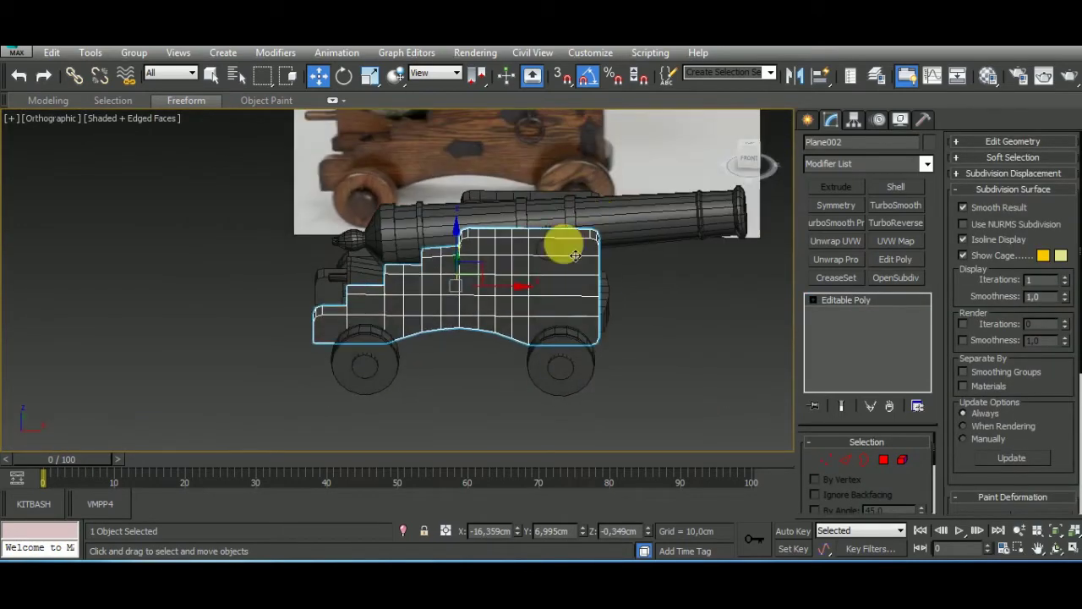
# Select the top edges of side plate Plane002 in Edge mode.
pyautogui.click(845, 461)
pyautogui.click(562, 238)
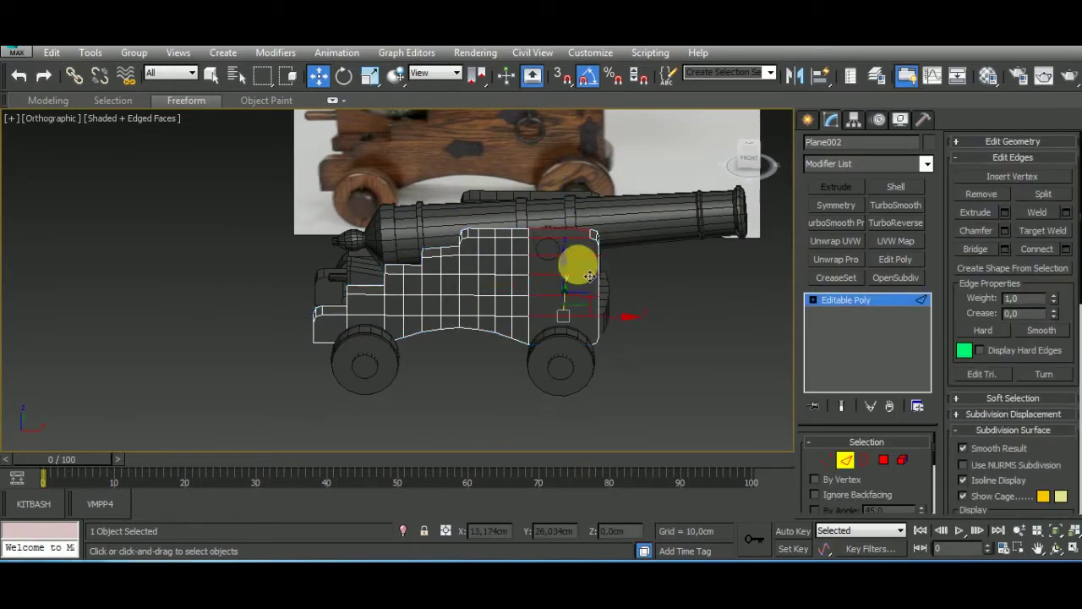
pyautogui.keyDown('alt'); pyautogui.moveTo(589, 275); pyautogui.dragTo(597, 290, button='middle'); pyautogui.keyUp('alt')
pyautogui.scroll(5, 573, 374)
pyautogui.moveTo(590, 385)
pyautogui.keyDown('alt'); pyautogui.mouseDown(button='middle')
pyautogui.moveTo(604, 353)
pyautogui.moveTo(498, 362)
pyautogui.moveTo(466, 387)
pyautogui.moveTo(508, 448)
pyautogui.moveTo(547, 309)
pyautogui.moveTo(574, 368)
pyautogui.moveTo(725, 342)
pyautogui.moveTo(675, 375)
pyautogui.moveTo(674, 343)
pyautogui.mouseUp(button='middle'); pyautogui.keyUp('alt')
pyautogui.hotkey('alt', 'space')
# In Front view, connect the edges with 2 segments, pinch 9 and slide 56.
pyautogui.hotkey('ctrl', 'shift', 'e')
pyautogui.press('f')
pyautogui.scroll(5, 575, 232)
pyautogui.scroll(-5, 575, 232)
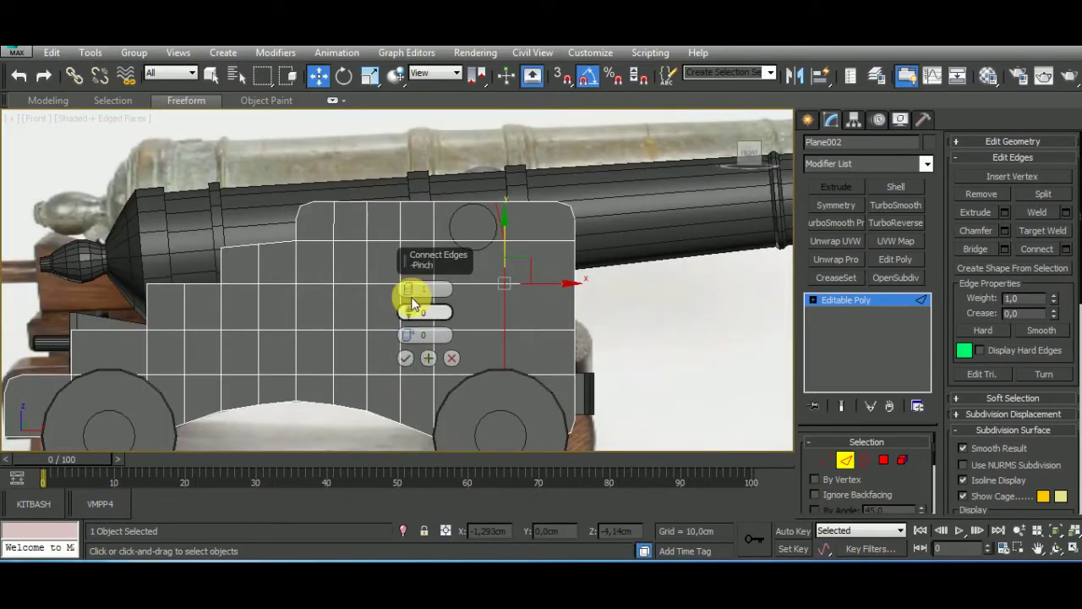
pyautogui.moveTo(411, 288)
pyautogui.mouseDown()
pyautogui.moveTo(406, 353)
pyautogui.moveTo(411, 85)
pyautogui.mouseUp()
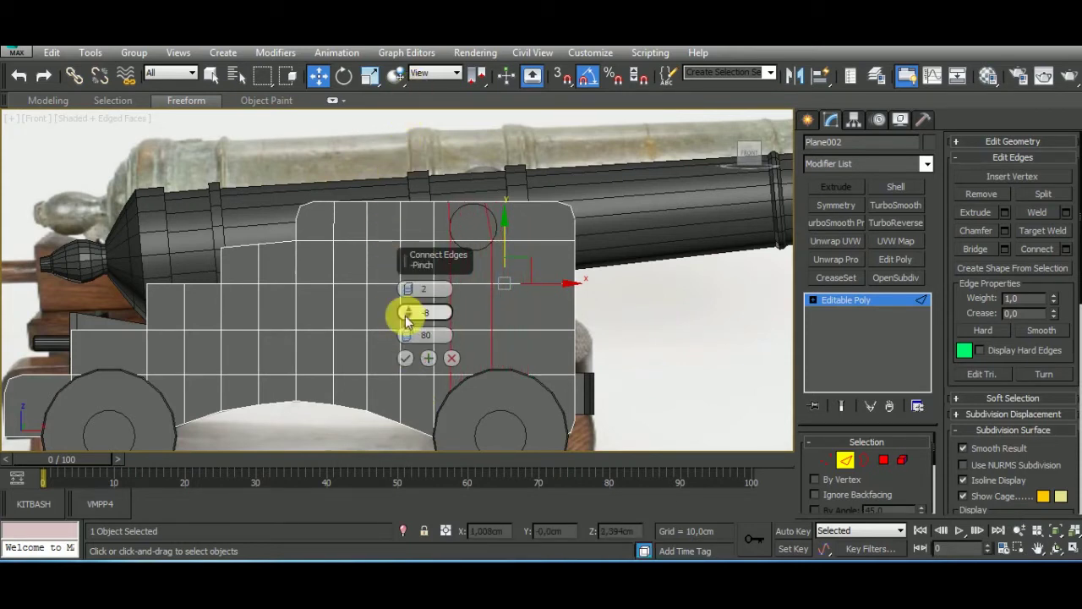
pyautogui.moveTo(418, 296); pyautogui.dragTo(423, 381)
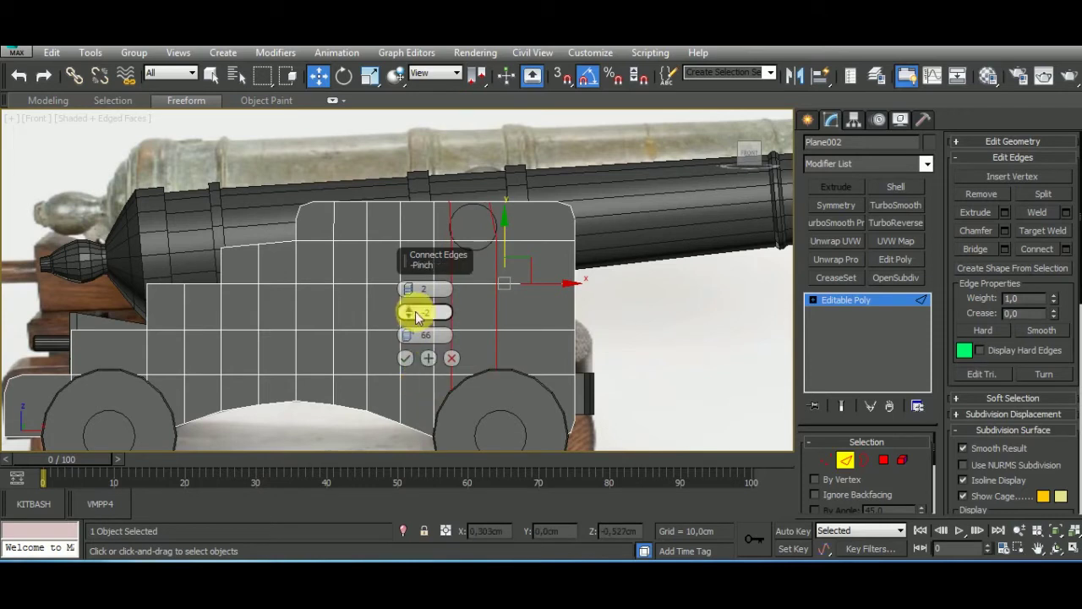
pyautogui.moveTo(414, 290); pyautogui.dragTo(414, 279)
pyautogui.moveTo(411, 338); pyautogui.dragTo(424, 372)
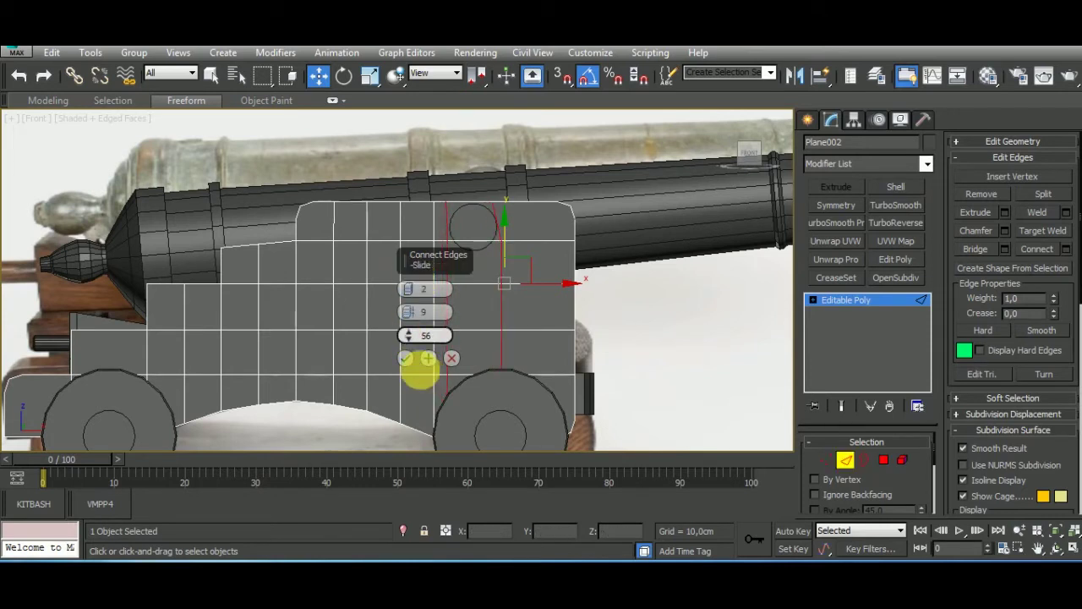
pyautogui.click(405, 358)
pyautogui.click(826, 459)
pyautogui.click(369, 75)
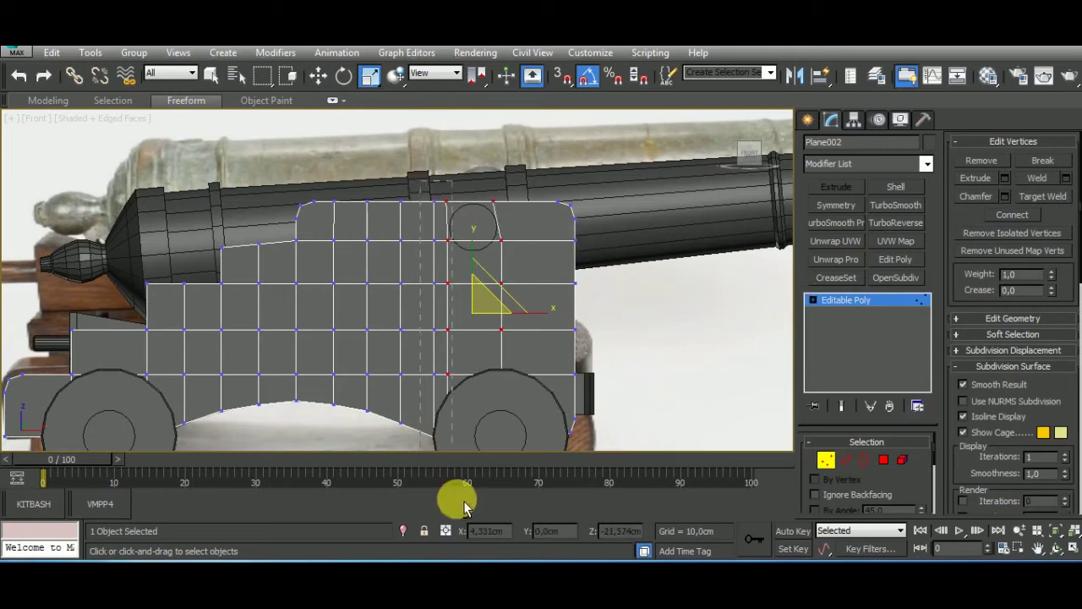
# Select the edge ring running through the trunnion circle column with Alt+R.
pyautogui.moveTo(477, 188); pyautogui.dragTo(556, 334)
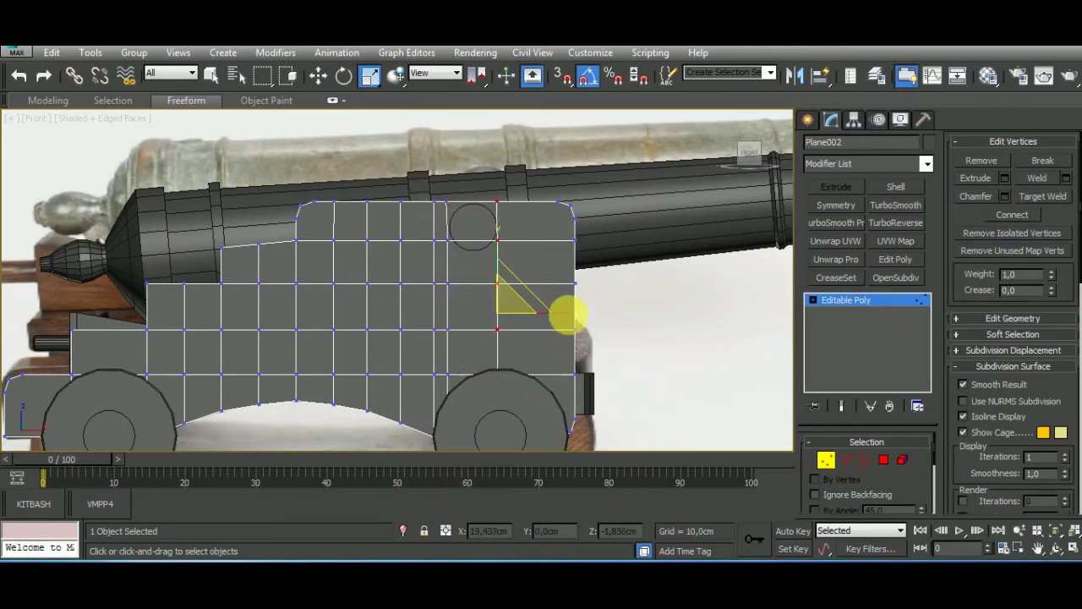
pyautogui.moveTo(546, 350); pyautogui.dragTo(561, 280, button='middle')
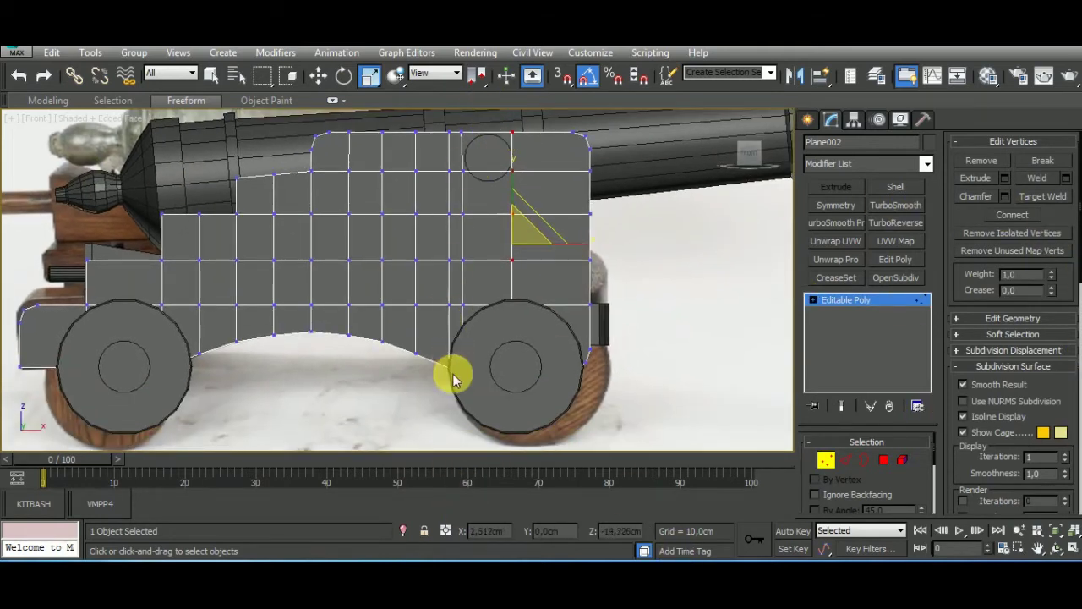
pyautogui.moveTo(485, 269); pyautogui.dragTo(508, 219, button='middle')
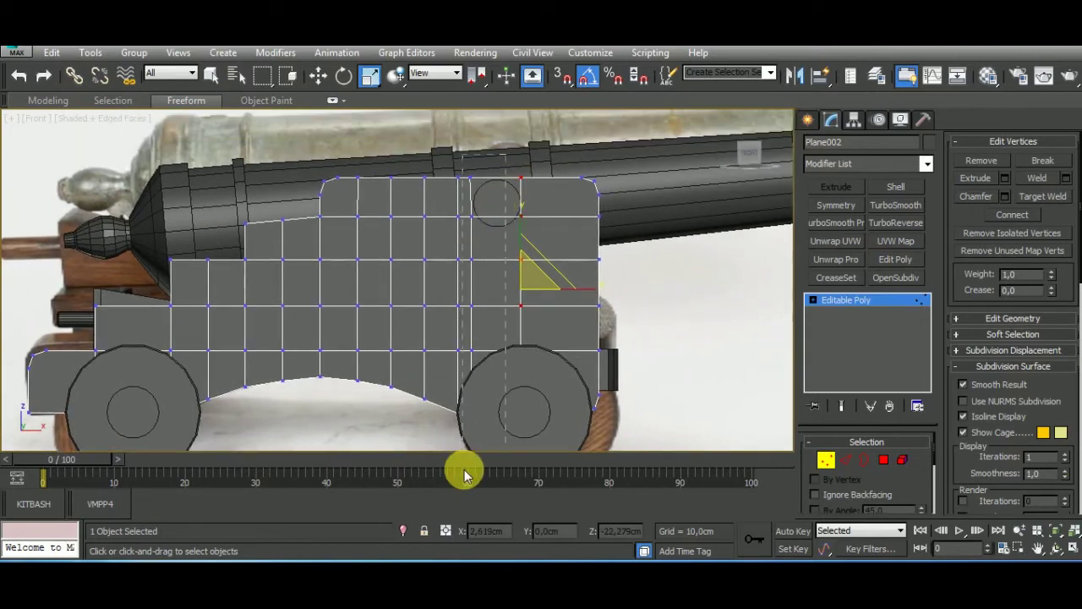
pyautogui.hotkey('ctrl', 'z')
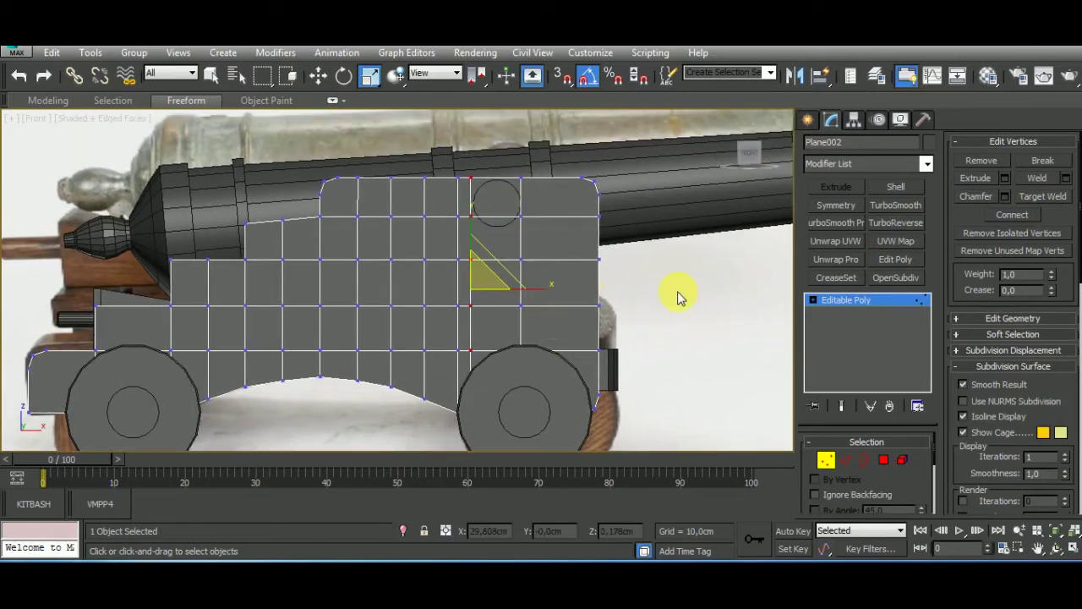
pyautogui.scroll(3, 677, 347)
pyautogui.press('2')
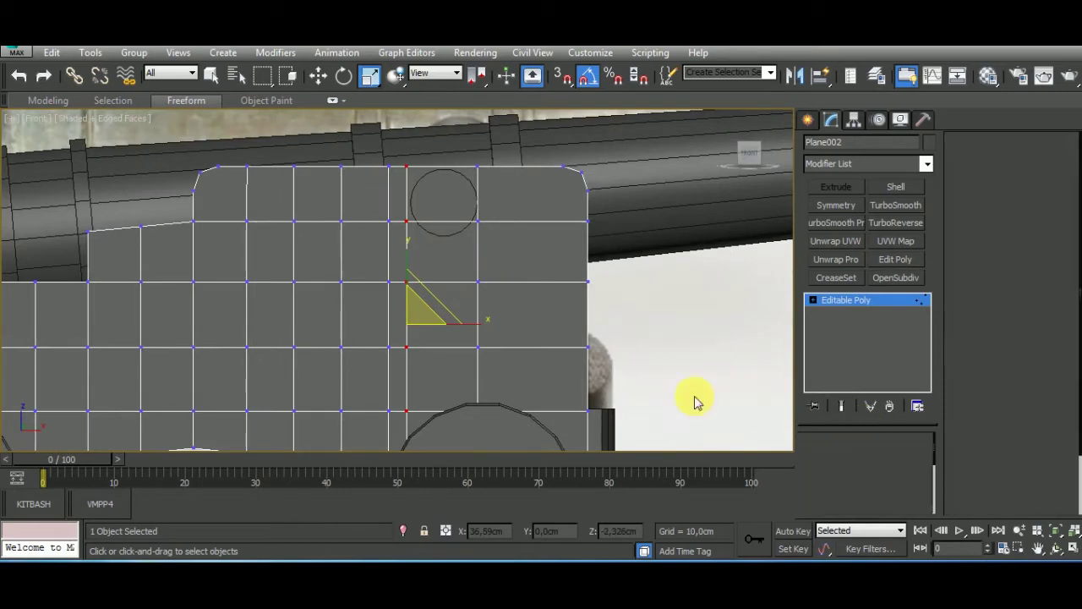
pyautogui.click(450, 203)
pyautogui.hotkey('alt', 'r')
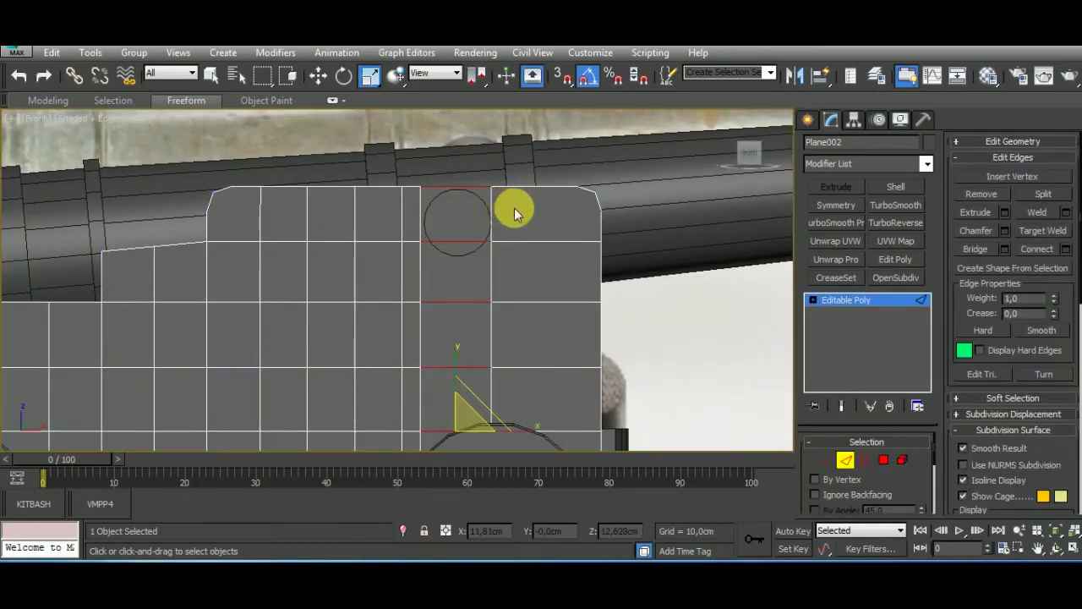
pyautogui.scroll(-2, 580, 164)
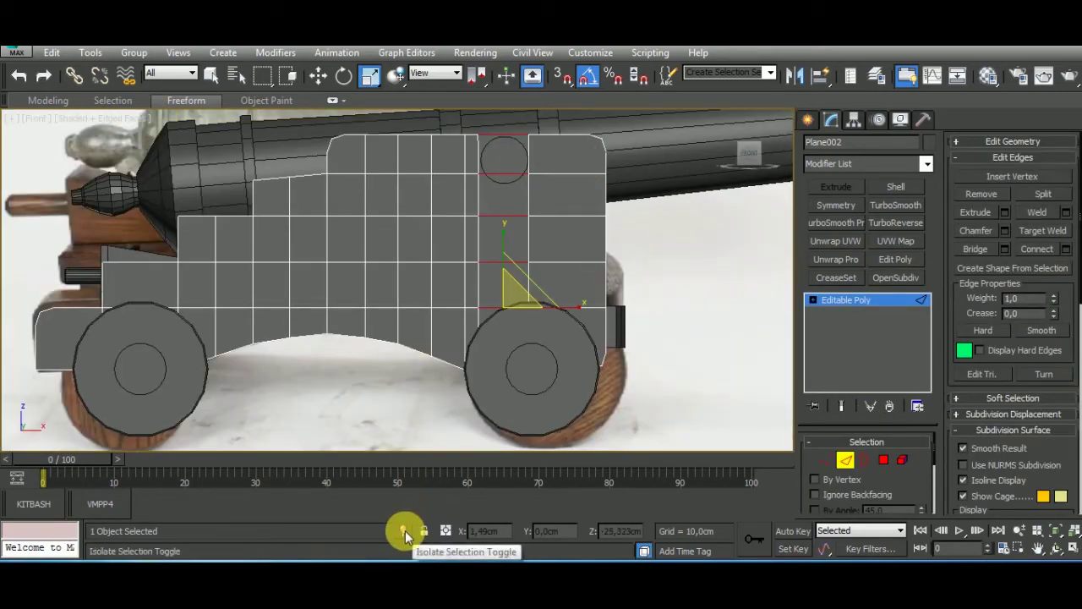
# Isolate the plate and connect the ring with 5 segments, then switch to Vertex mode.
pyautogui.click(405, 531)
pyautogui.moveTo(551, 418)
pyautogui.keyDown('alt'); pyautogui.mouseDown(button='middle')
pyautogui.moveTo(451, 314)
pyautogui.moveTo(604, 330)
pyautogui.mouseUp(button='middle'); pyautogui.keyUp('alt')
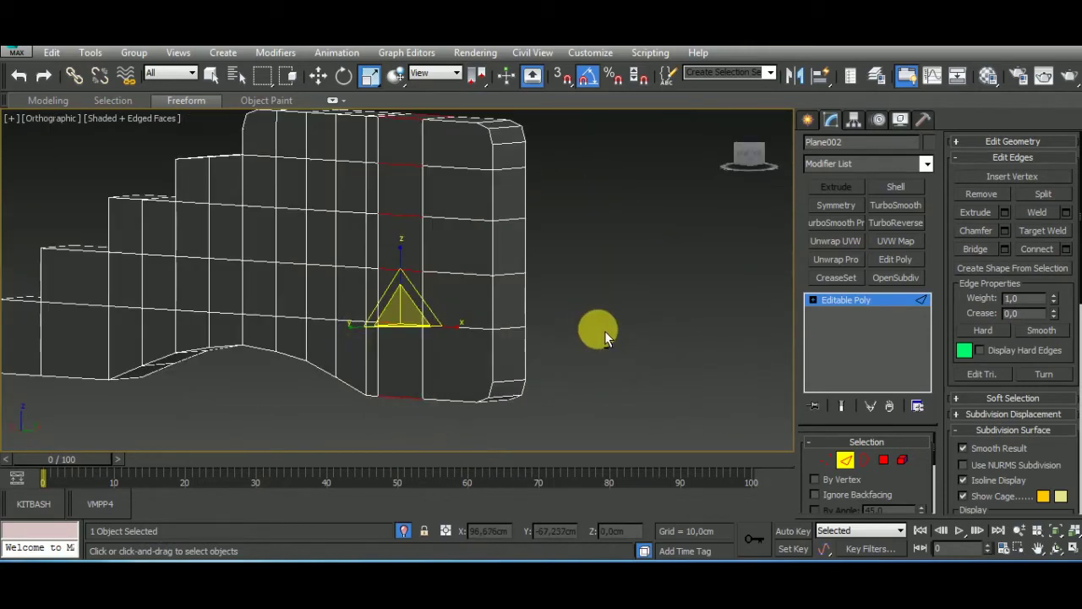
pyautogui.hotkey('ctrl', 'shift', 'e')
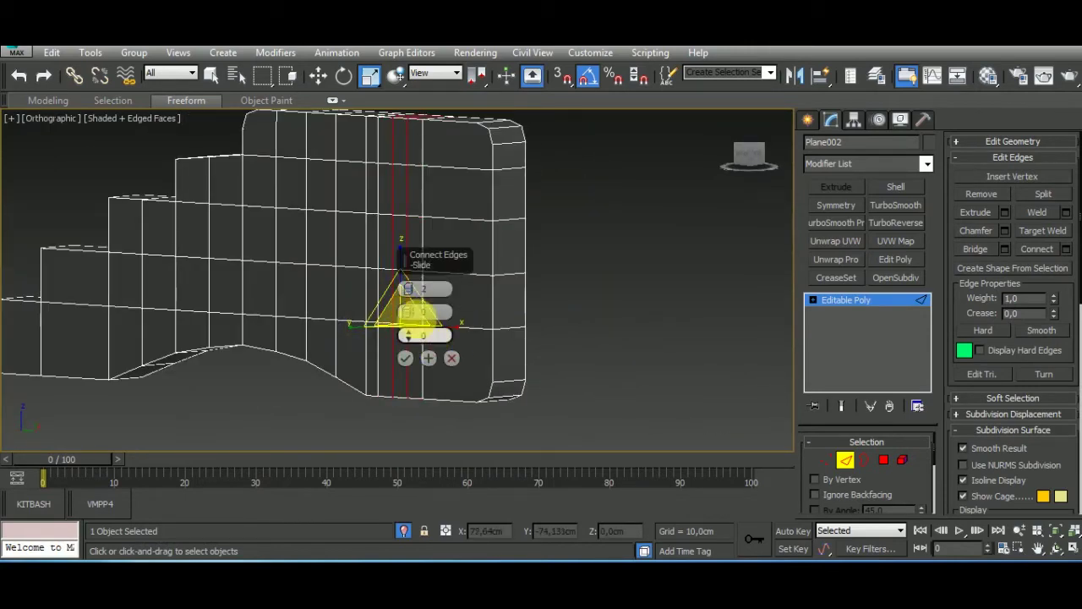
pyautogui.click(409, 289)
pyautogui.click(404, 530)
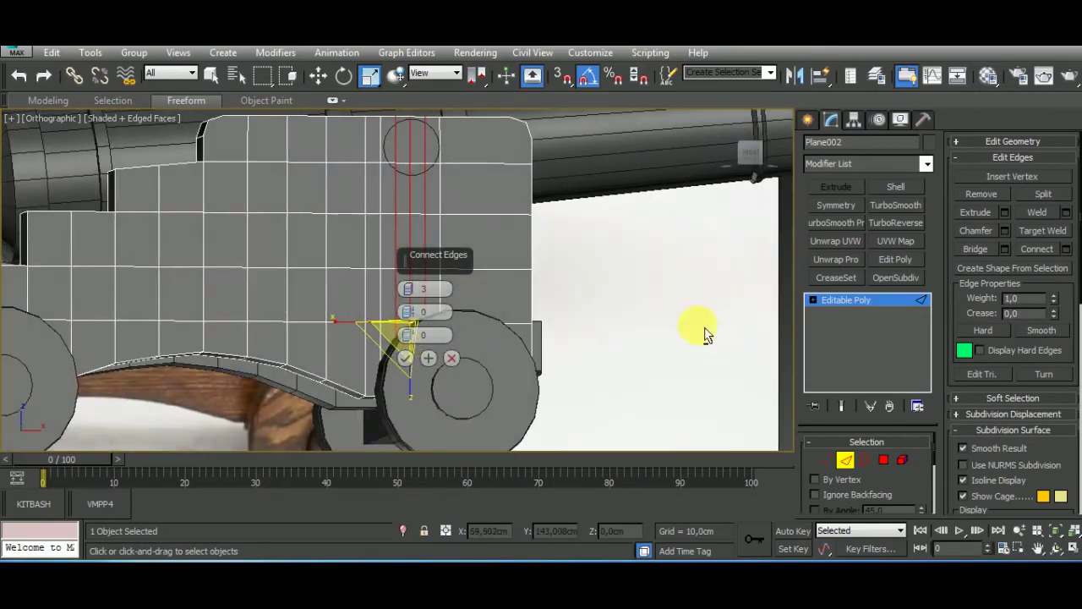
pyautogui.scroll(3, 541, 254)
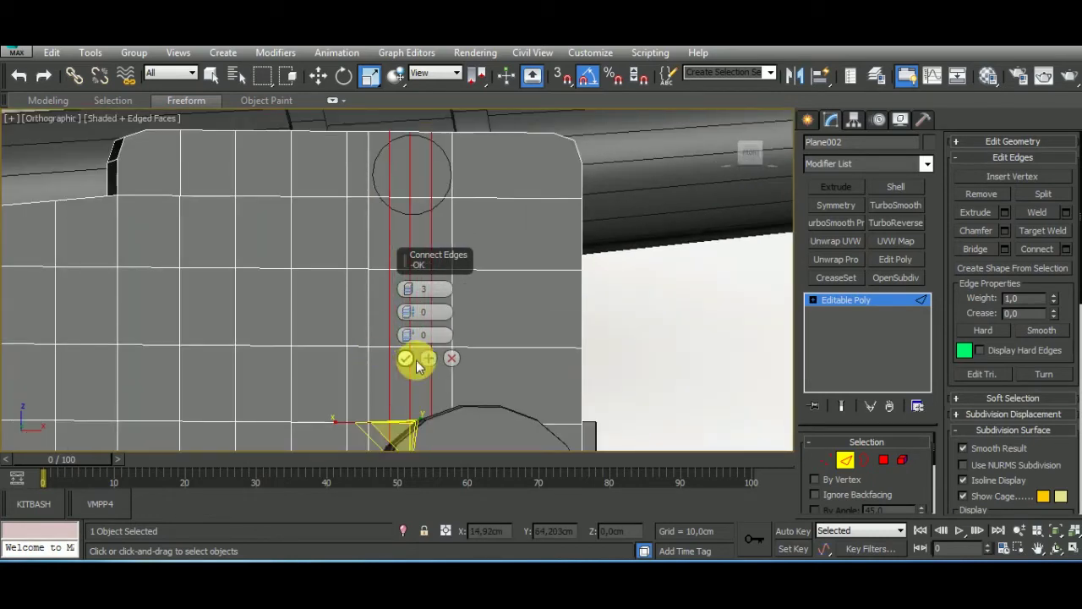
pyautogui.click(409, 289)
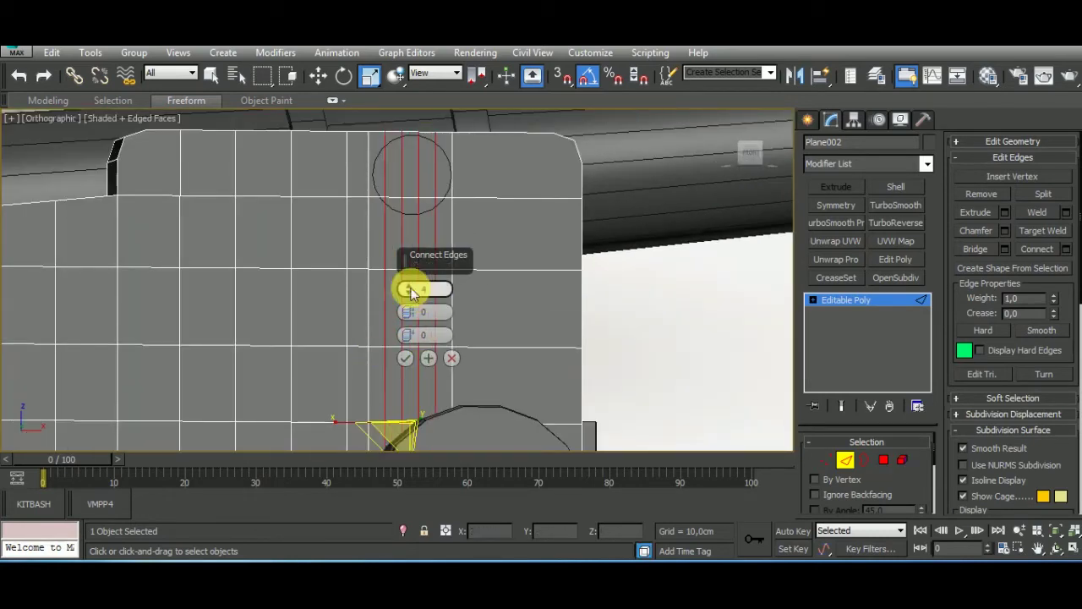
pyautogui.click(409, 290)
pyautogui.click(404, 358)
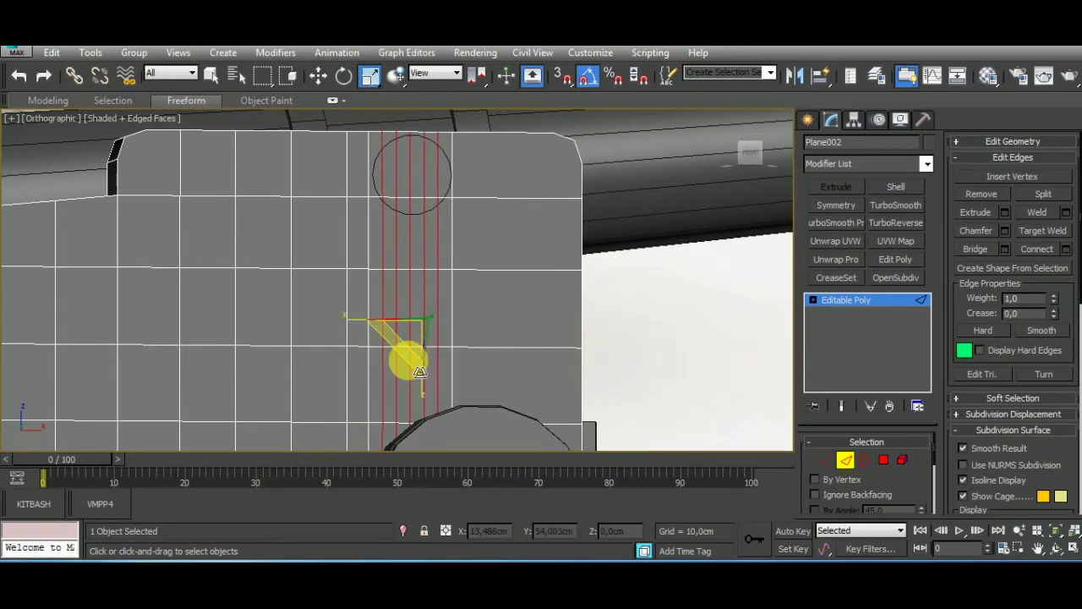
pyautogui.scroll(-5, 519, 314)
pyautogui.scroll(5, 520, 253)
pyautogui.scroll(-2, 550, 293)
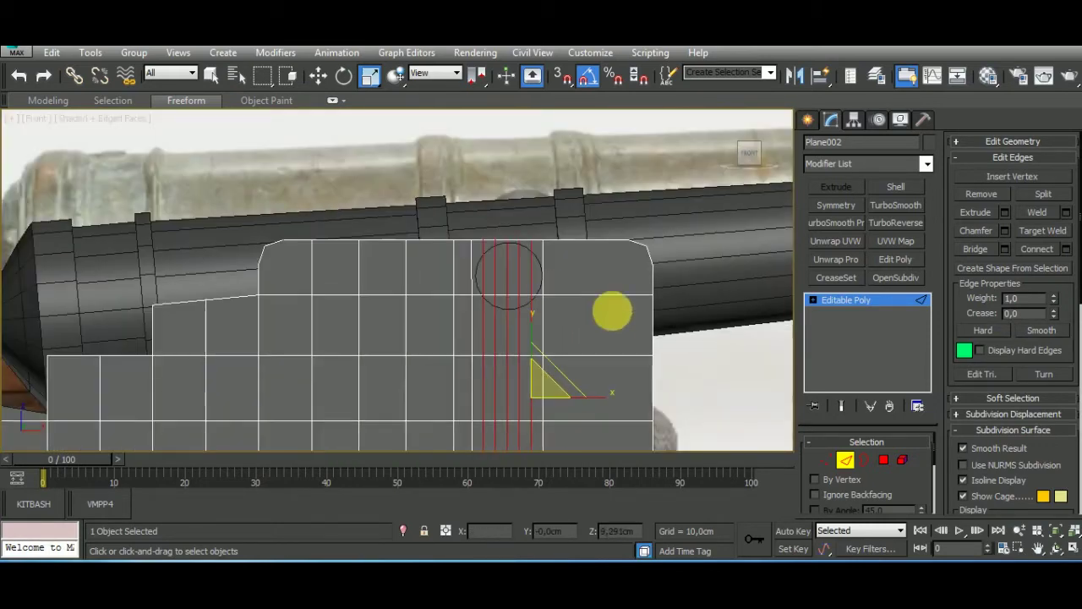
pyautogui.click(826, 460)
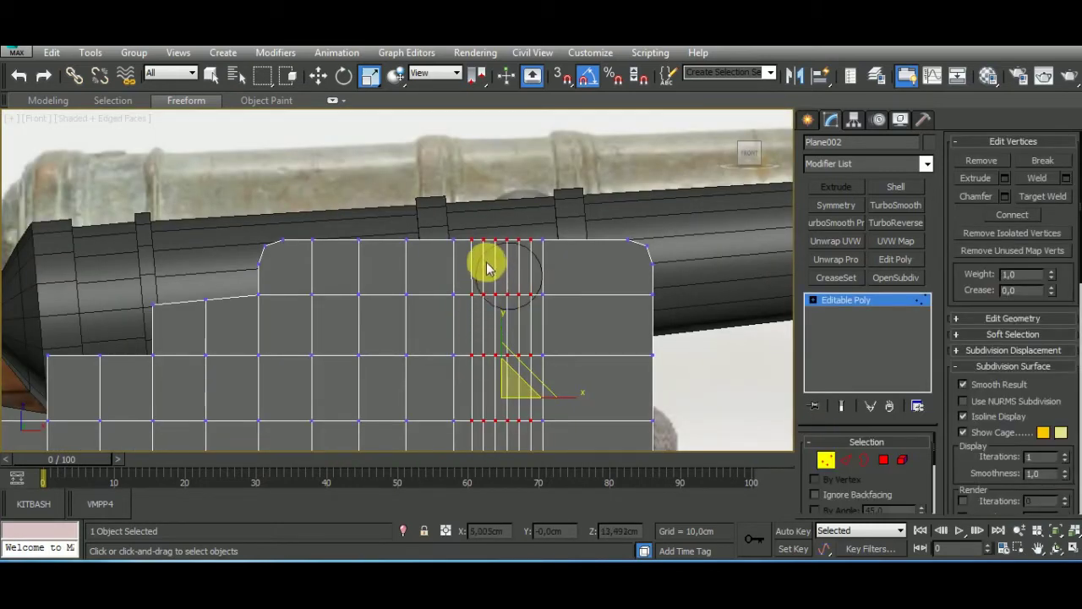
# Move the plate's vertices onto the trunnion circle's lower outline to curve the notch.
pyautogui.press('w')
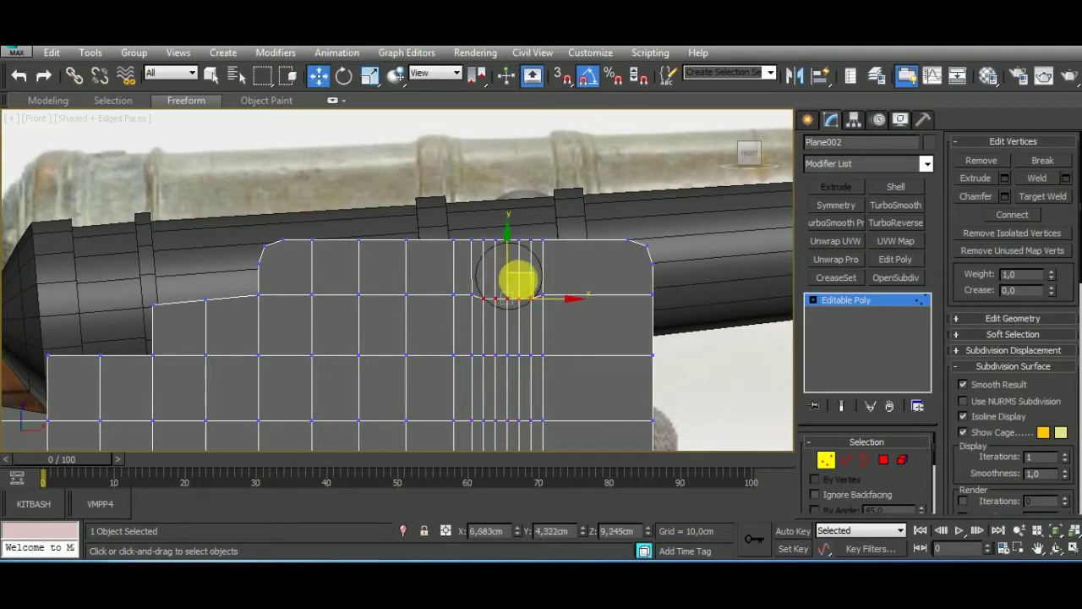
pyautogui.moveTo(495, 325)
pyautogui.mouseDown()
pyautogui.moveTo(542, 287)
pyautogui.moveTo(519, 288)
pyautogui.mouseUp()
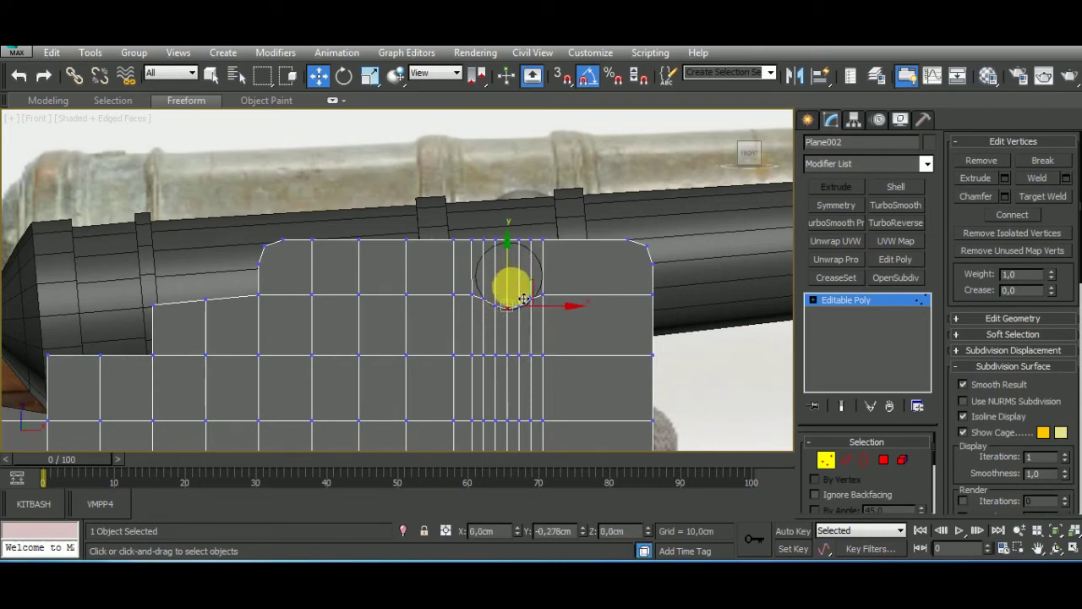
pyautogui.moveTo(480, 315)
pyautogui.mouseDown()
pyautogui.moveTo(543, 285)
pyautogui.moveTo(518, 266)
pyautogui.mouseUp()
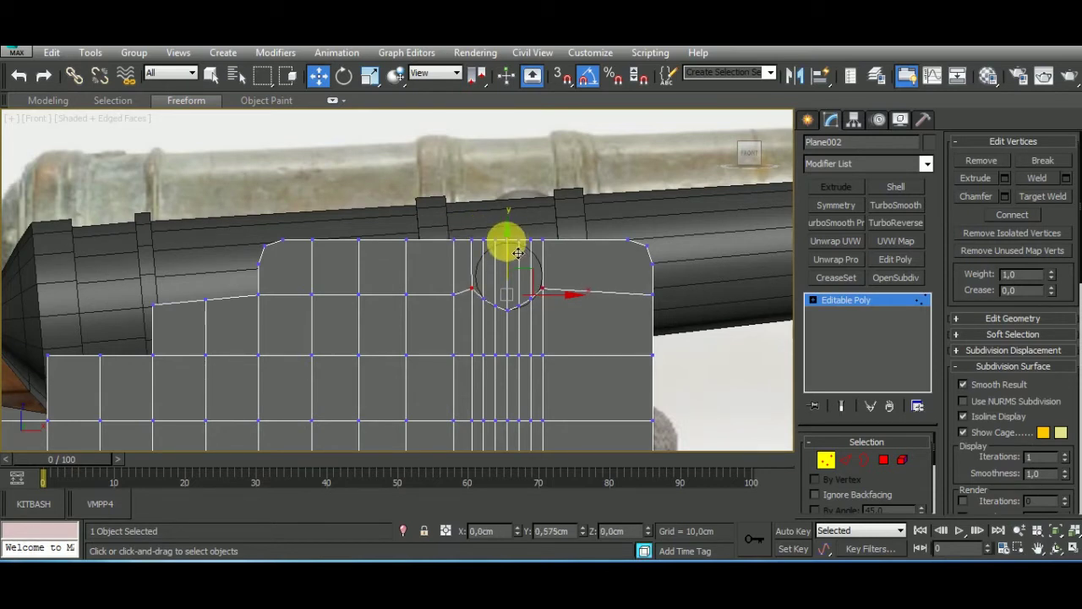
pyautogui.moveTo(518, 254); pyautogui.dragTo(518, 249)
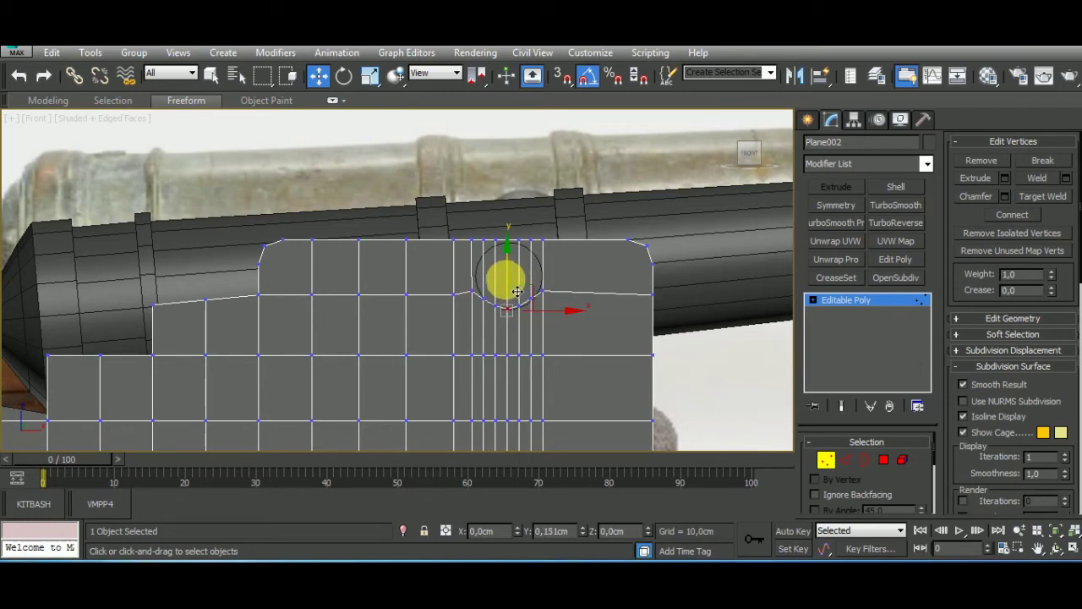
pyautogui.click(883, 459)
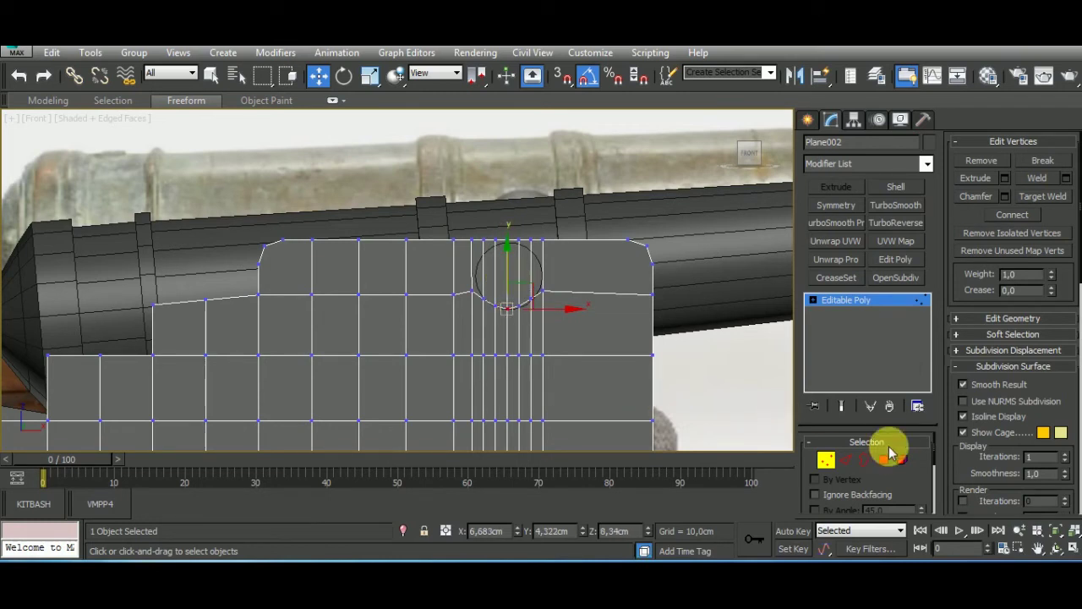
# Delete the round face inside the plate's notch and select the notch's open border.
pyautogui.click(536, 290)
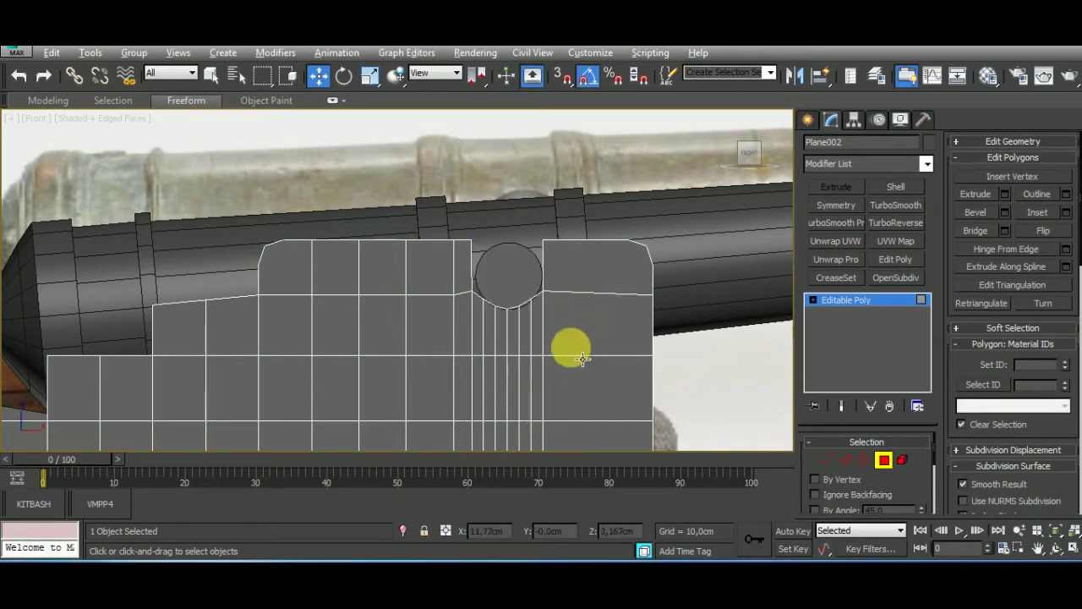
pyautogui.keyDown('alt'); pyautogui.moveTo(570, 350); pyautogui.dragTo(566, 382, button='middle'); pyautogui.keyUp('alt')
pyautogui.click(884, 459)
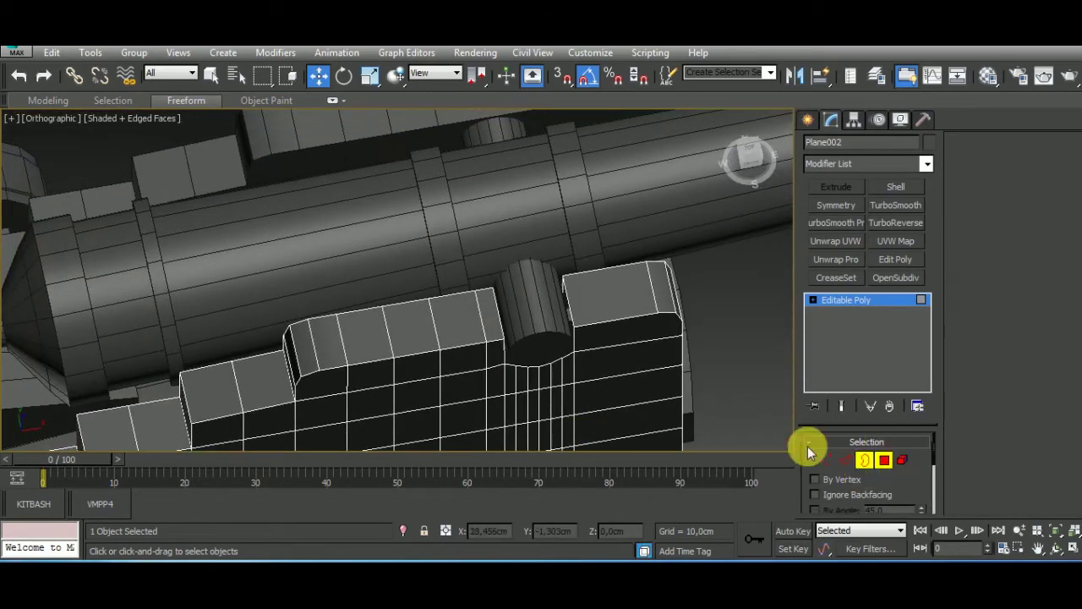
pyautogui.click(558, 360)
# Isolate the side plate and orbit around it to inspect the open notch.
pyautogui.click(403, 530)
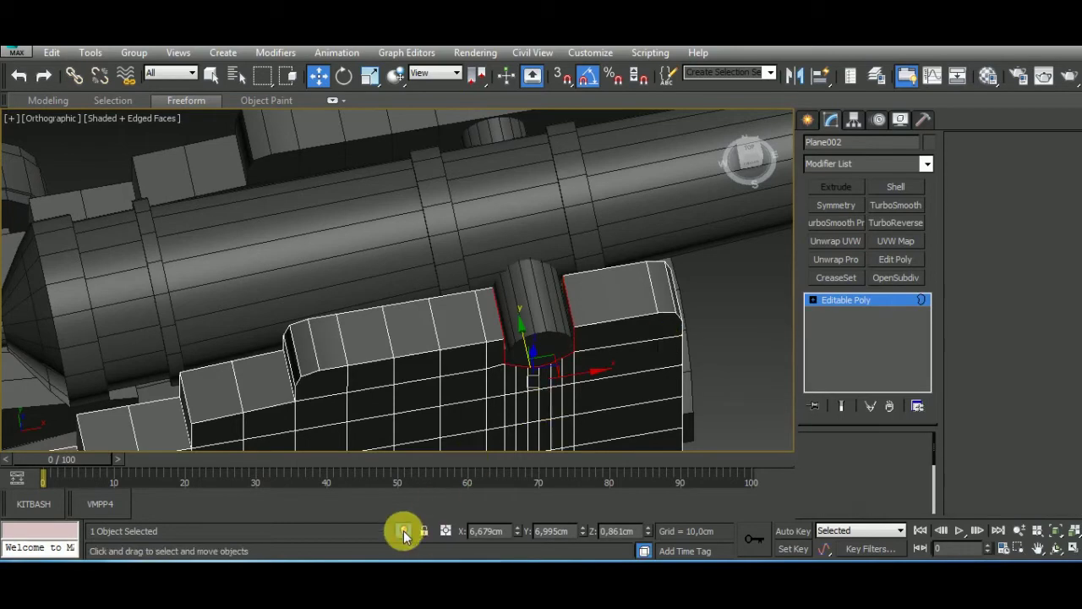
pyautogui.moveTo(569, 335)
pyautogui.keyDown('alt'); pyautogui.mouseDown(button='middle')
pyautogui.moveTo(748, 358)
pyautogui.moveTo(633, 322)
pyautogui.moveTo(466, 330)
pyautogui.moveTo(669, 336)
pyautogui.moveTo(789, 401)
pyautogui.moveTo(584, 382)
pyautogui.mouseUp(button='middle'); pyautogui.keyUp('alt')
pyautogui.hotkey('alt', 'q')
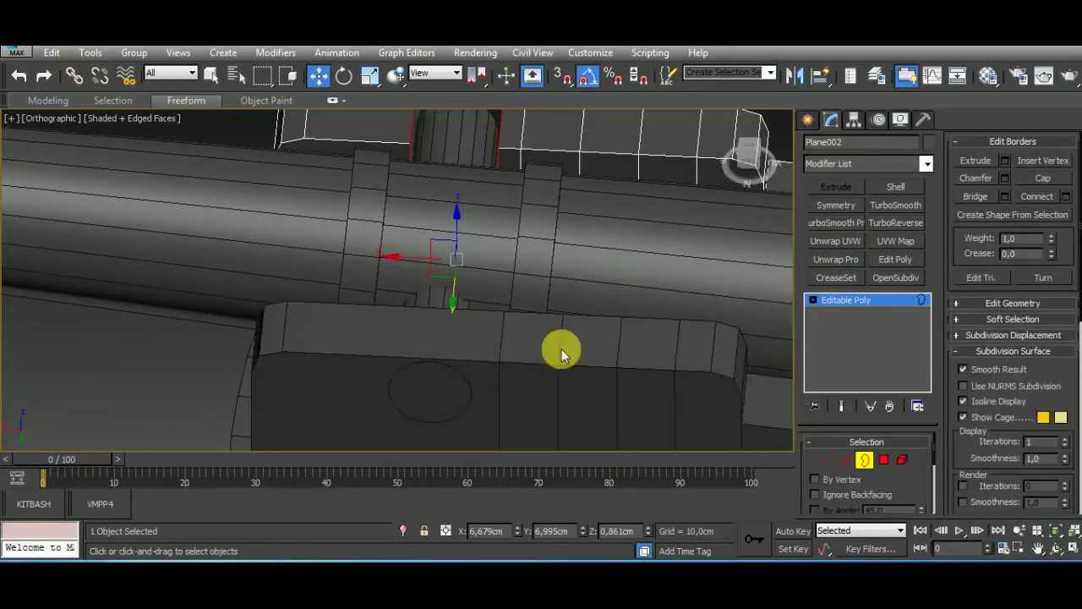
pyautogui.click(403, 531)
pyautogui.keyDown('alt'); pyautogui.moveTo(505, 384); pyautogui.dragTo(430, 416, button='middle'); pyautogui.keyUp('alt')
pyautogui.hotkey('alt', 'q')
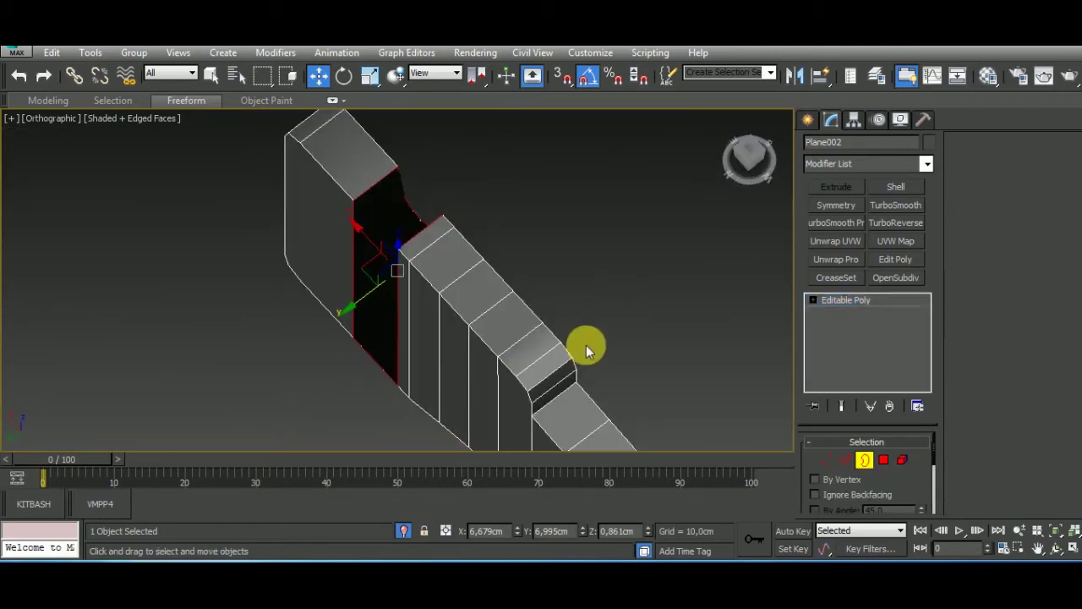
pyautogui.click(403, 530)
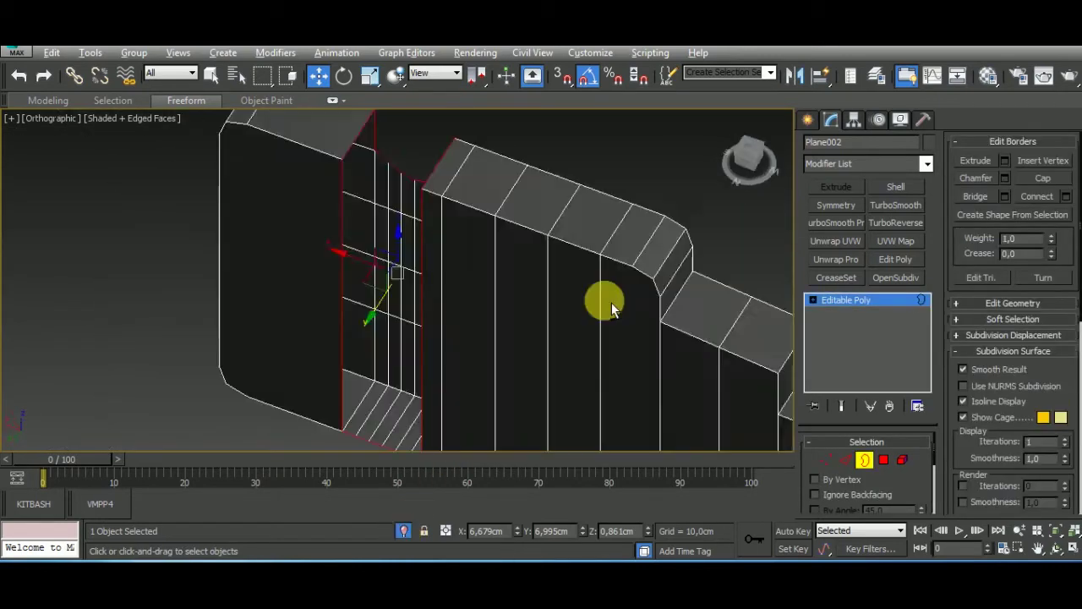
pyautogui.moveTo(603, 302)
pyautogui.keyDown('alt'); pyautogui.mouseDown(button='middle')
pyautogui.moveTo(652, 285)
pyautogui.moveTo(672, 338)
pyautogui.mouseUp(button='middle'); pyautogui.keyUp('alt')
# In Edge mode, select a vertical edge beside the notch.
pyautogui.click(846, 459)
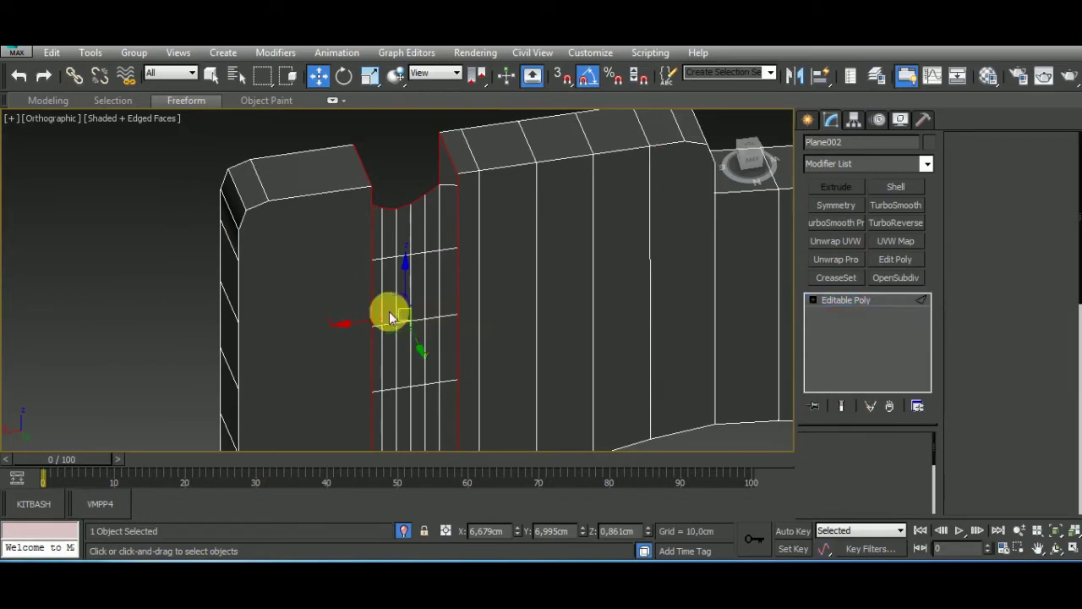
pyautogui.click(389, 308)
pyautogui.click(375, 307)
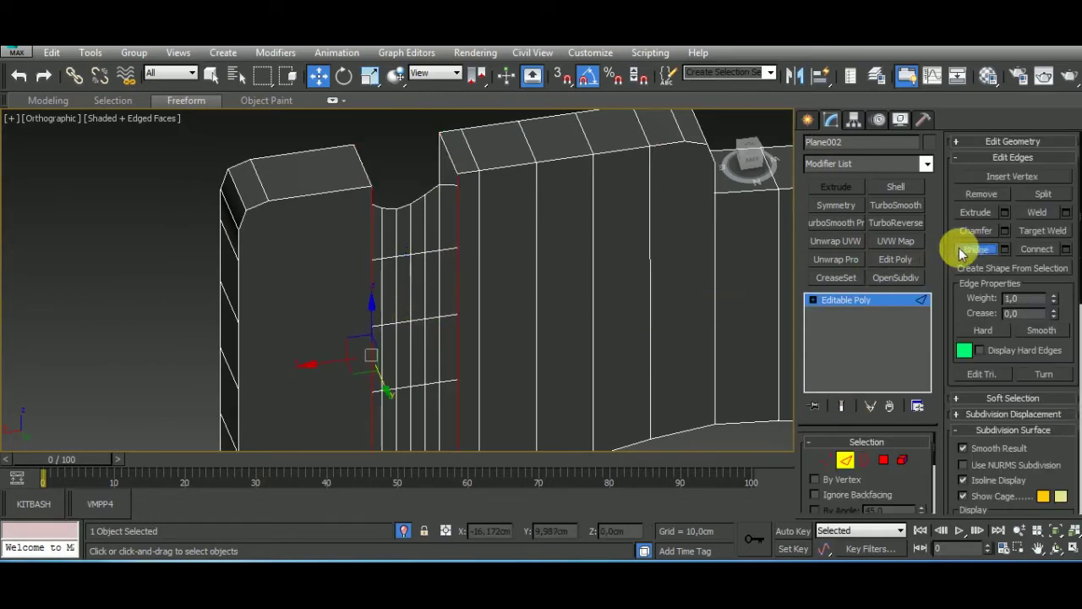
# Cut a new horizontal edge across the plate from its left edge to its right edge.
pyautogui.moveTo(592, 270)
pyautogui.keyDown('alt'); pyautogui.mouseDown(button='middle')
pyautogui.moveTo(547, 319)
pyautogui.moveTo(382, 283)
pyautogui.moveTo(293, 249)
pyautogui.moveTo(145, 229)
pyautogui.mouseUp(button='middle'); pyautogui.keyUp('alt')
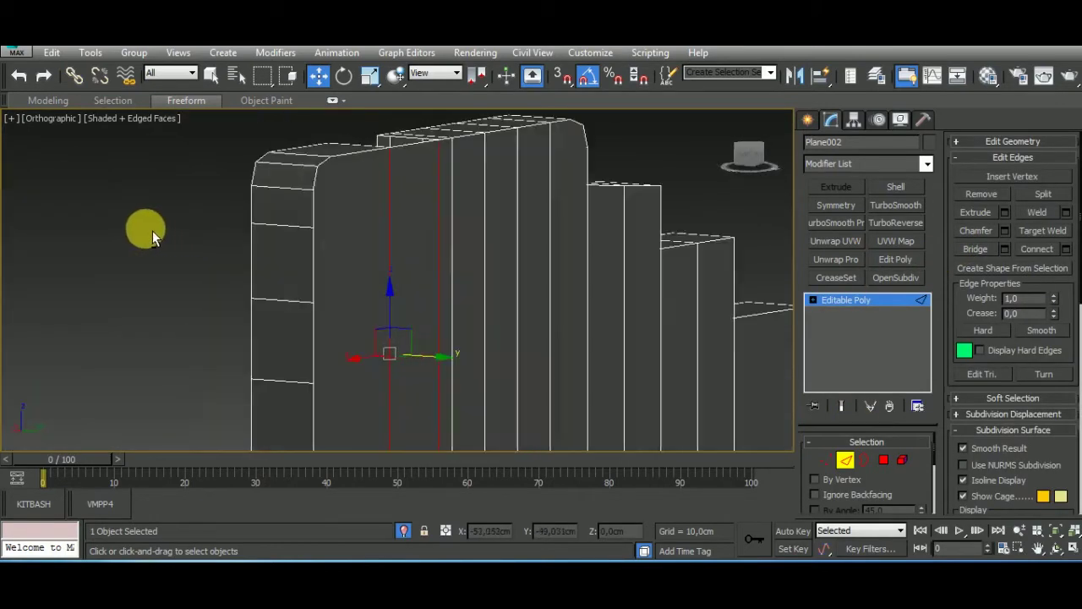
pyautogui.click(827, 459)
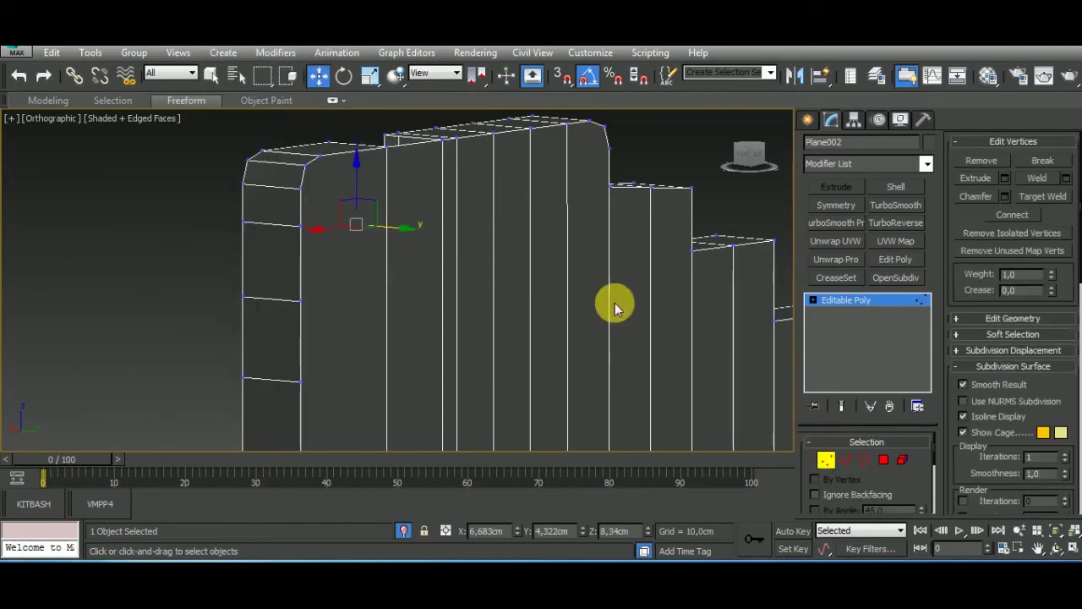
pyautogui.rightClick(535, 319)
pyautogui.click(483, 164)
pyautogui.click(302, 226)
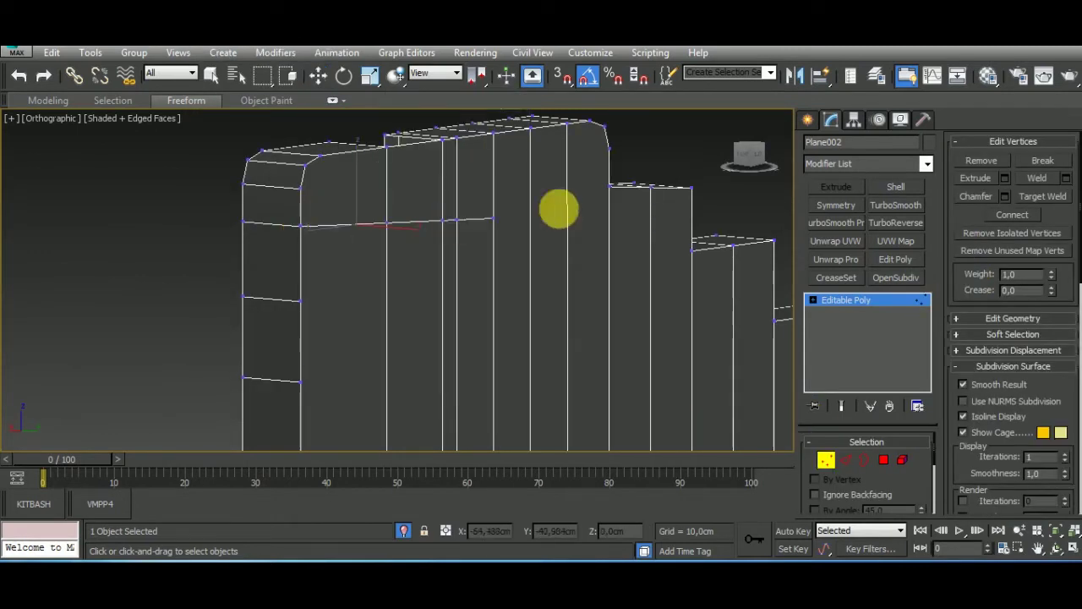
pyautogui.click(616, 188)
pyautogui.rightClick(701, 309)
# Select the plate's front top polygon and the open border around the notch, then inspect the notch's underside.
pyautogui.click(884, 459)
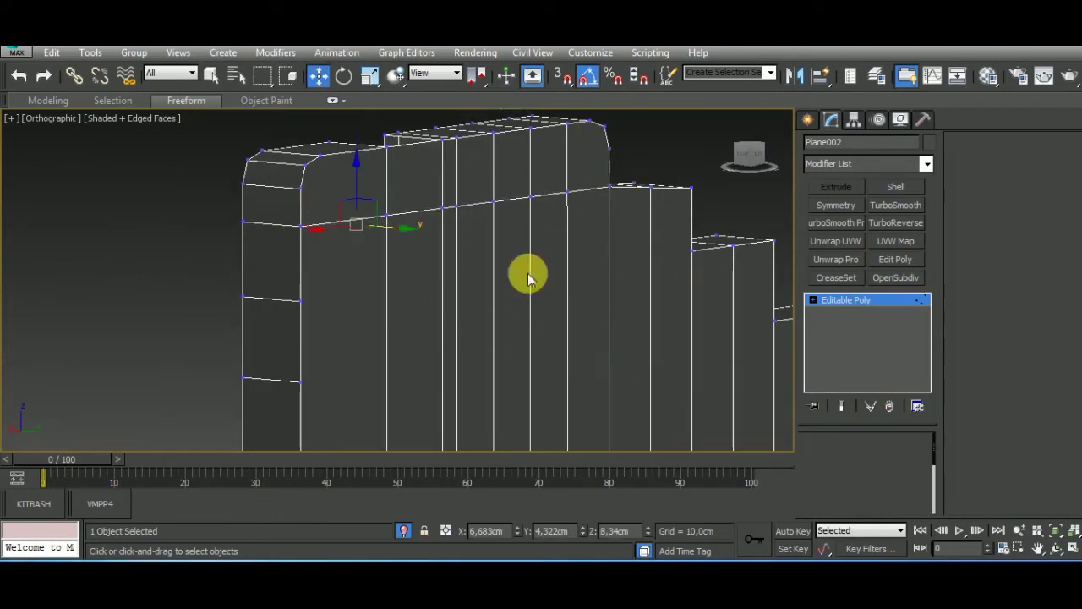
pyautogui.click(431, 212)
pyautogui.moveTo(432, 211)
pyautogui.keyDown('alt'); pyautogui.mouseDown(button='middle')
pyautogui.moveTo(599, 332)
pyautogui.moveTo(588, 311)
pyautogui.moveTo(265, 241)
pyautogui.moveTo(519, 285)
pyautogui.moveTo(266, 265)
pyautogui.moveTo(523, 334)
pyautogui.mouseUp(button='middle'); pyautogui.keyUp('alt')
pyautogui.click(599, 332)
pyautogui.click(864, 459)
pyautogui.click(423, 272)
pyautogui.press('2')
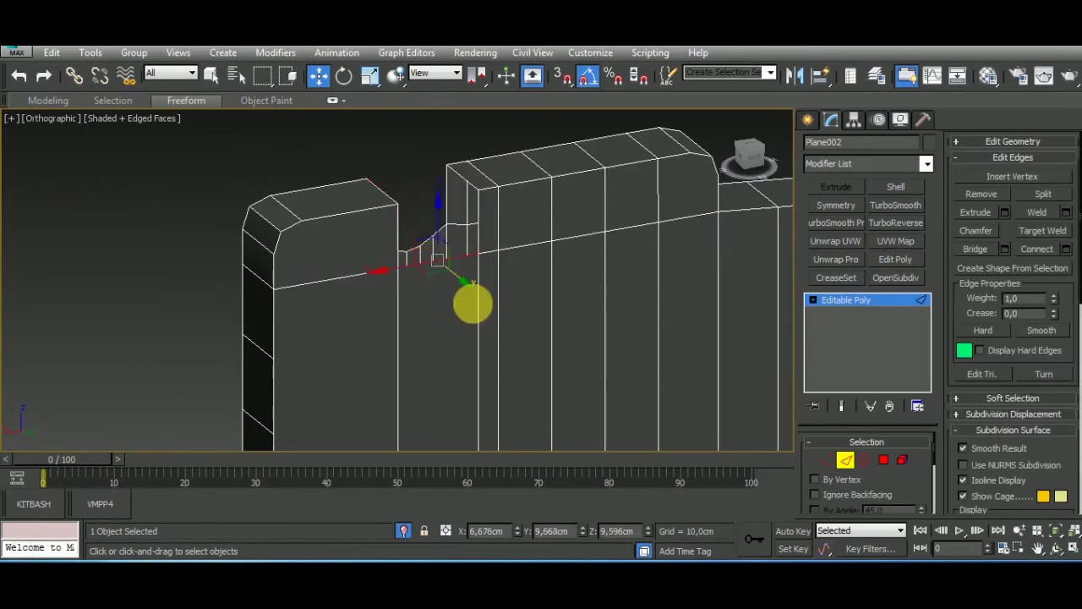
pyautogui.keyDown('alt'); pyautogui.moveTo(471, 302); pyautogui.dragTo(500, 331, button='middle'); pyautogui.keyUp('alt')
pyautogui.moveTo(512, 370)
pyautogui.keyDown('alt'); pyautogui.mouseDown(button='middle')
pyautogui.moveTo(554, 266)
pyautogui.moveTo(532, 296)
pyautogui.moveTo(544, 338)
pyautogui.mouseUp(button='middle'); pyautogui.keyUp('alt')
pyautogui.moveTo(527, 153)
pyautogui.keyDown('alt'); pyautogui.mouseDown(button='middle')
pyautogui.moveTo(536, 295)
pyautogui.moveTo(556, 278)
pyautogui.mouseUp(button='middle'); pyautogui.keyUp('alt')
pyautogui.rightClick(519, 316)
# Cut an extra edge running up to the plate's top edge at the notch.
pyautogui.click(827, 459)
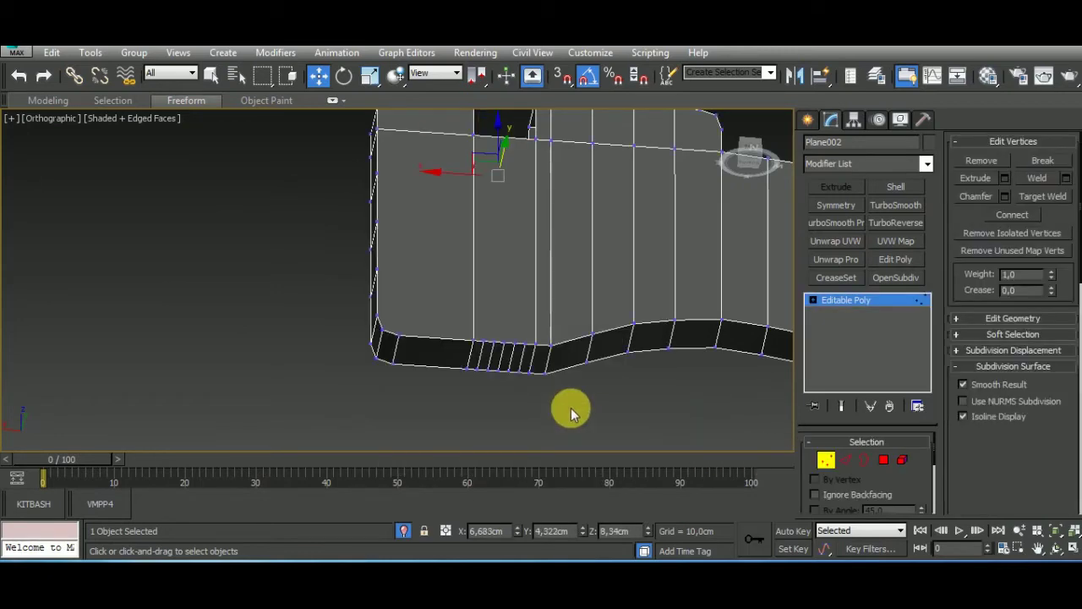
pyautogui.keyDown('alt'); pyautogui.moveTo(571, 408); pyautogui.dragTo(553, 435, button='middle'); pyautogui.keyUp('alt')
pyautogui.rightClick(484, 339)
pyautogui.click(461, 193)
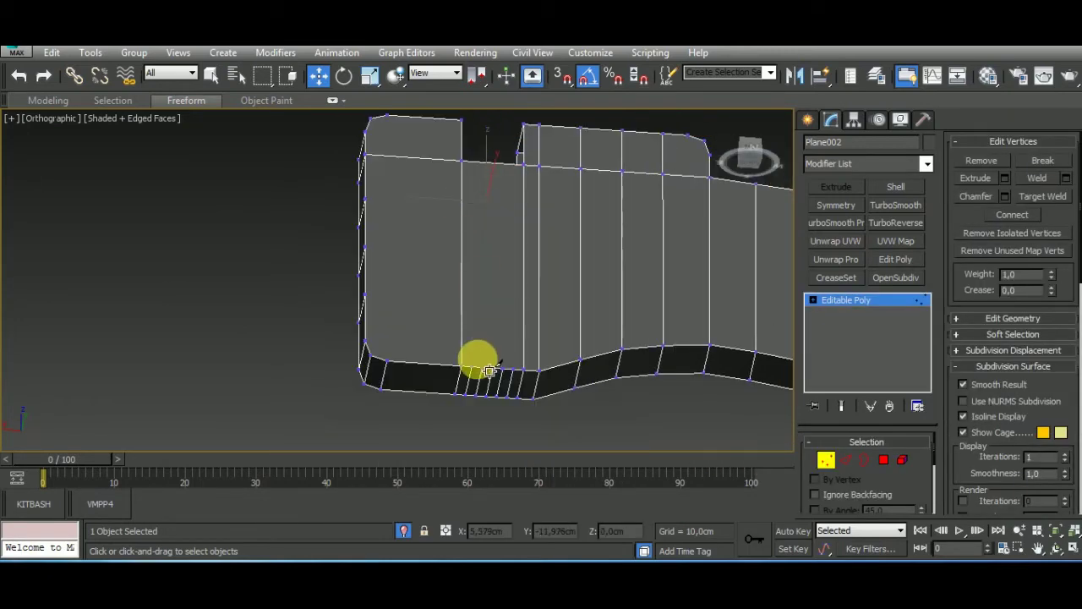
pyautogui.click(484, 172)
pyautogui.press('w')
pyautogui.scroll(-2, 541, 321)
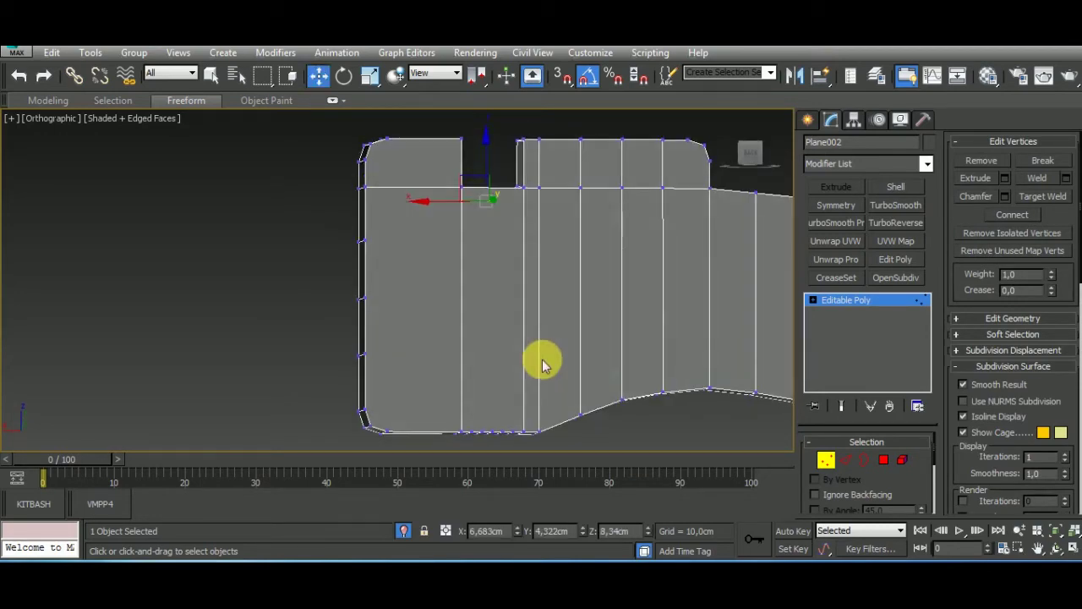
pyautogui.scroll(-2, 558, 305)
pyautogui.scroll(-2, 567, 338)
# Connect the selected edges around the notch with new edges.
pyautogui.moveTo(564, 362)
pyautogui.keyDown('alt'); pyautogui.mouseDown(button='middle')
pyautogui.moveTo(781, 381)
pyautogui.moveTo(598, 370)
pyautogui.moveTo(857, 430)
pyautogui.mouseUp(button='middle'); pyautogui.keyUp('alt')
pyautogui.click(845, 460)
pyautogui.click(474, 332)
pyautogui.moveTo(647, 391)
pyautogui.keyDown('alt'); pyautogui.mouseDown(button='middle')
pyautogui.moveTo(683, 355)
pyautogui.moveTo(703, 302)
pyautogui.moveTo(744, 338)
pyautogui.mouseUp(button='middle'); pyautogui.keyUp('alt')
pyautogui.hotkey('ctrl', 'shift', 'e')
pyautogui.click(405, 357)
# Mirror the side plate across the Z axis with a Symmetry modifier.
pyautogui.press('4')
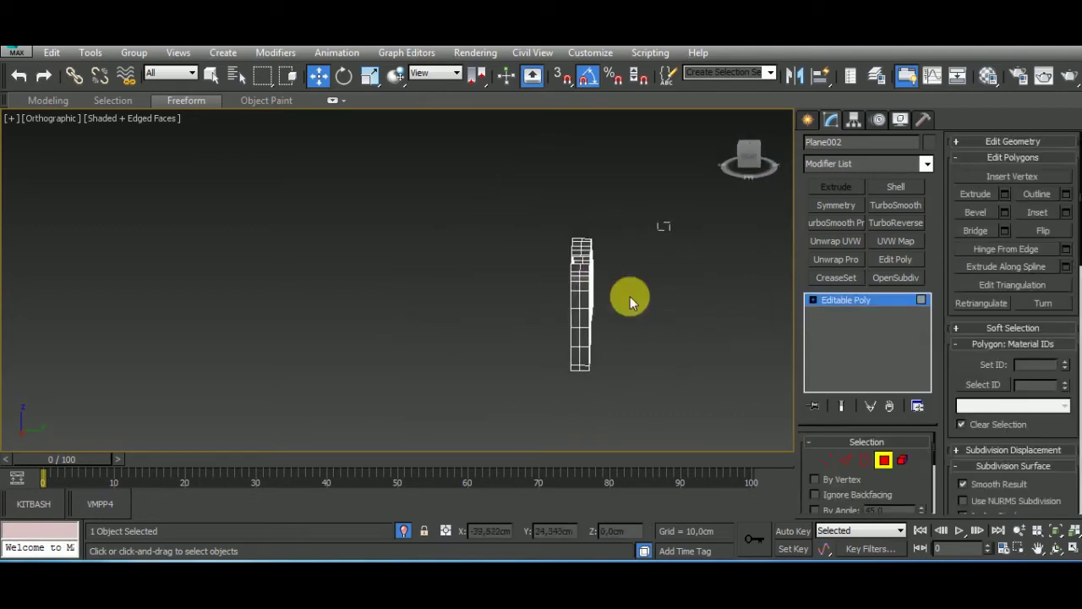
pyautogui.moveTo(669, 241); pyautogui.dragTo(588, 396)
pyautogui.press('t')
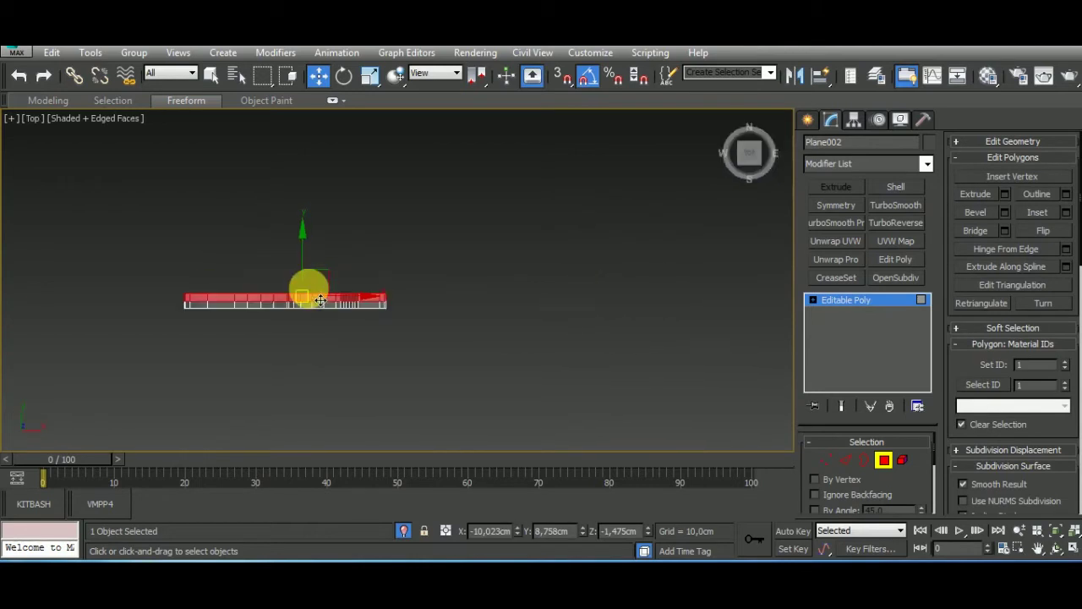
pyautogui.scroll(5, 307, 287)
pyautogui.click(465, 335)
pyautogui.click(883, 460)
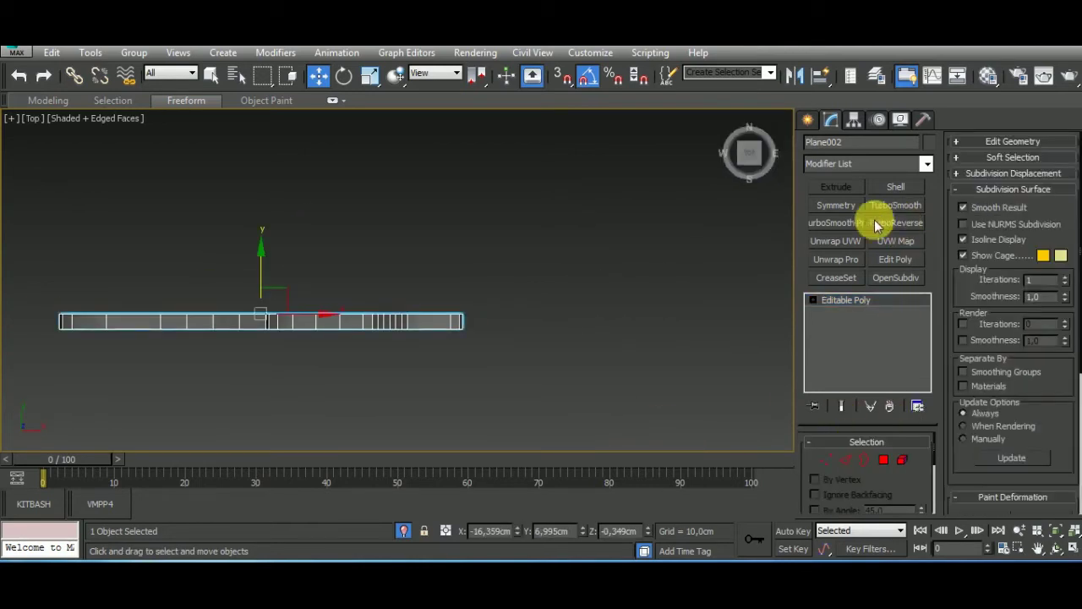
pyautogui.click(845, 207)
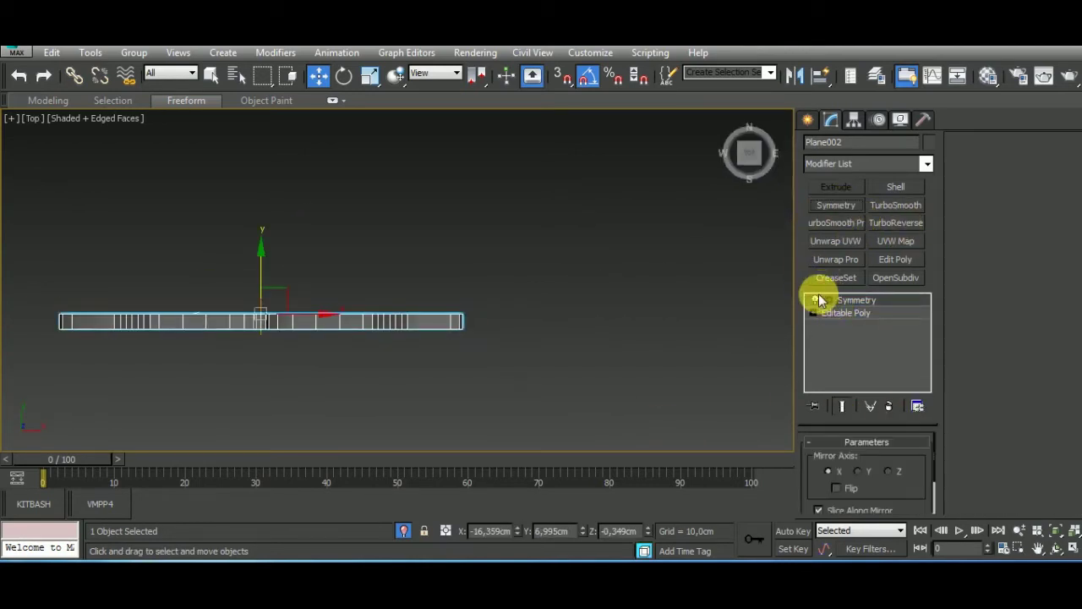
pyautogui.click(848, 313)
pyautogui.moveTo(592, 304)
pyautogui.keyDown('alt'); pyautogui.mouseDown(button='middle')
pyautogui.moveTo(507, 302)
pyautogui.moveTo(570, 329)
pyautogui.moveTo(254, 270)
pyautogui.moveTo(423, 254)
pyautogui.mouseUp(button='middle'); pyautogui.keyUp('alt')
pyautogui.click(888, 471)
pyautogui.click(851, 310)
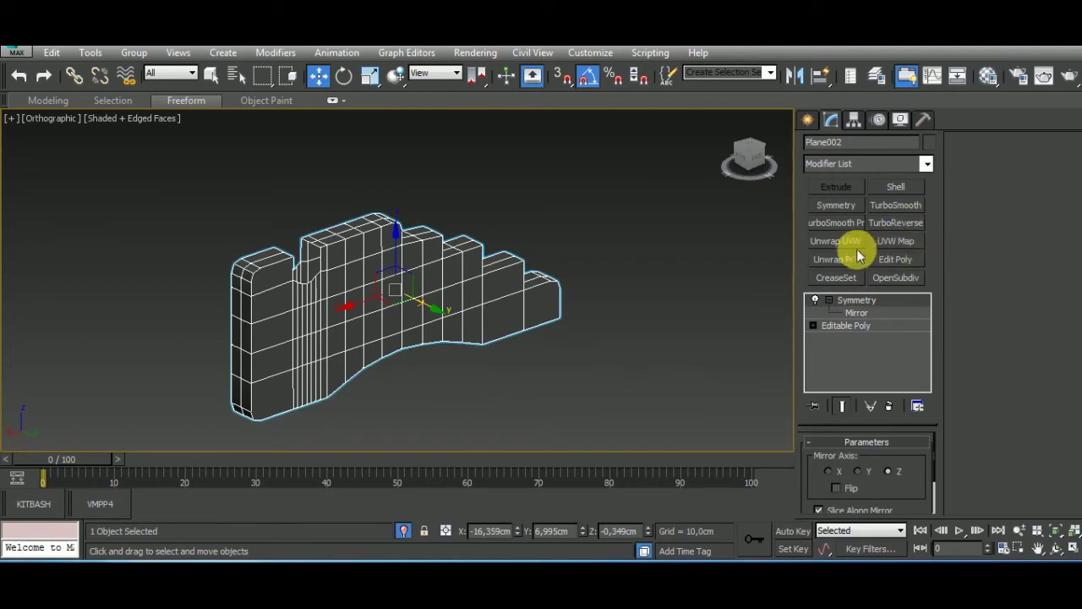
# Add an Edit Poly modifier above the Symmetry and enter Vertex mode.
pyautogui.click(908, 262)
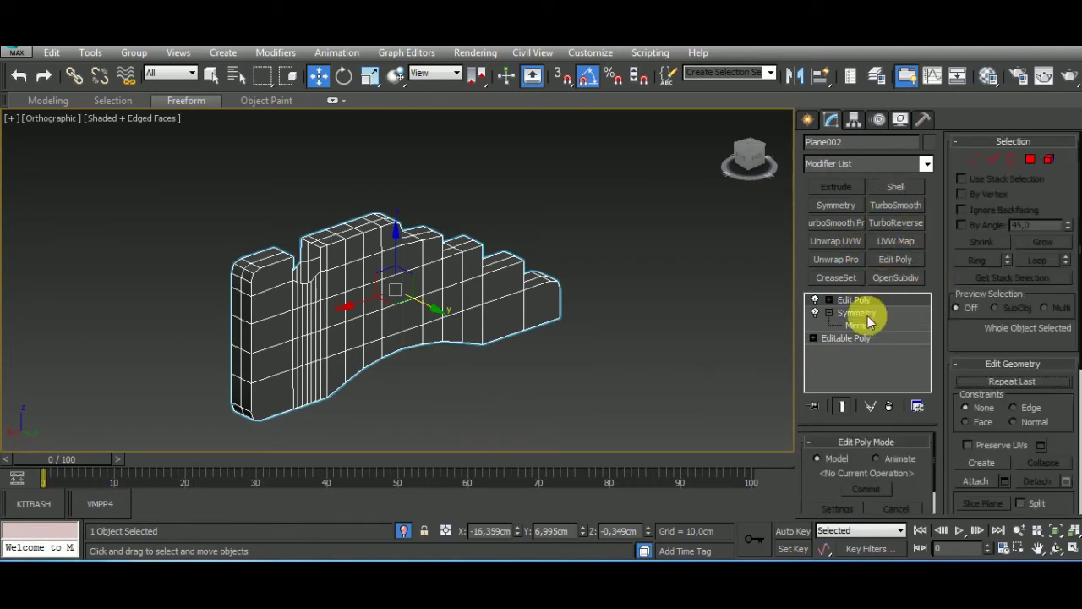
pyautogui.click(1011, 159)
pyautogui.scroll(5, 339, 314)
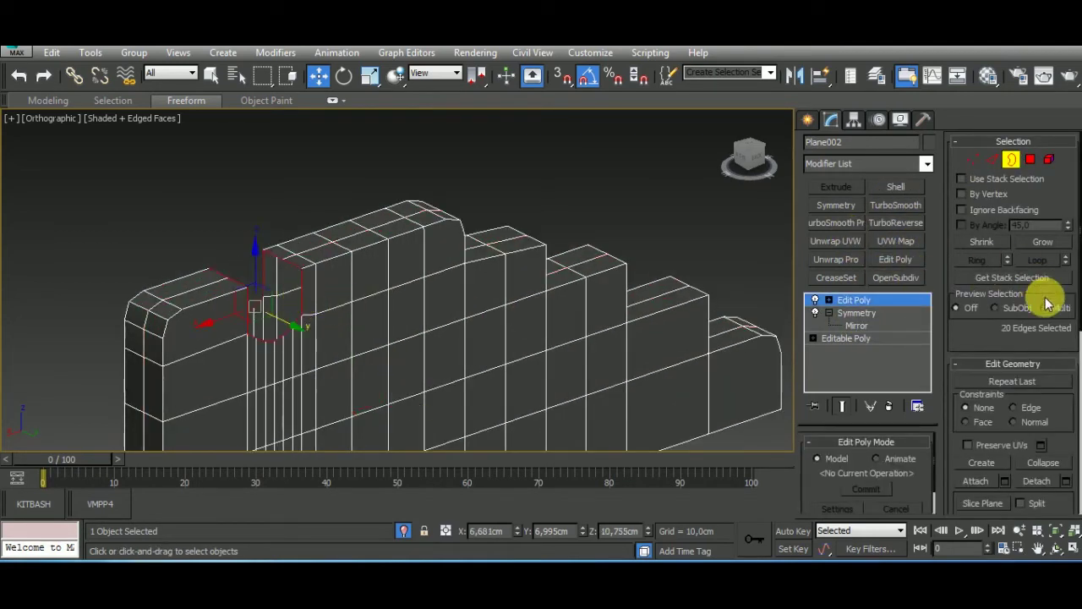
pyautogui.click(1047, 363)
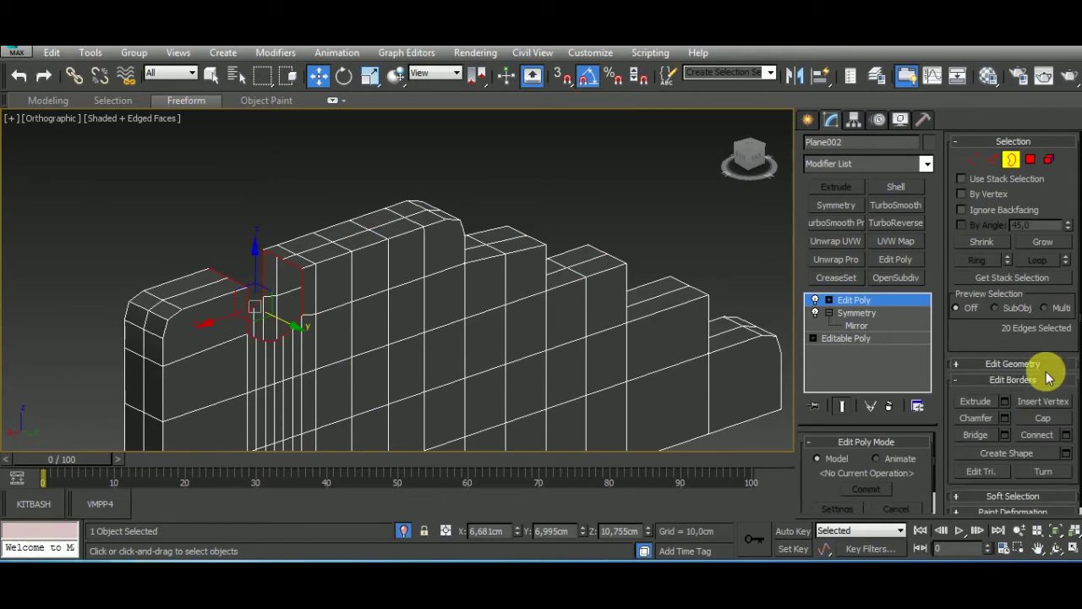
pyautogui.click(972, 160)
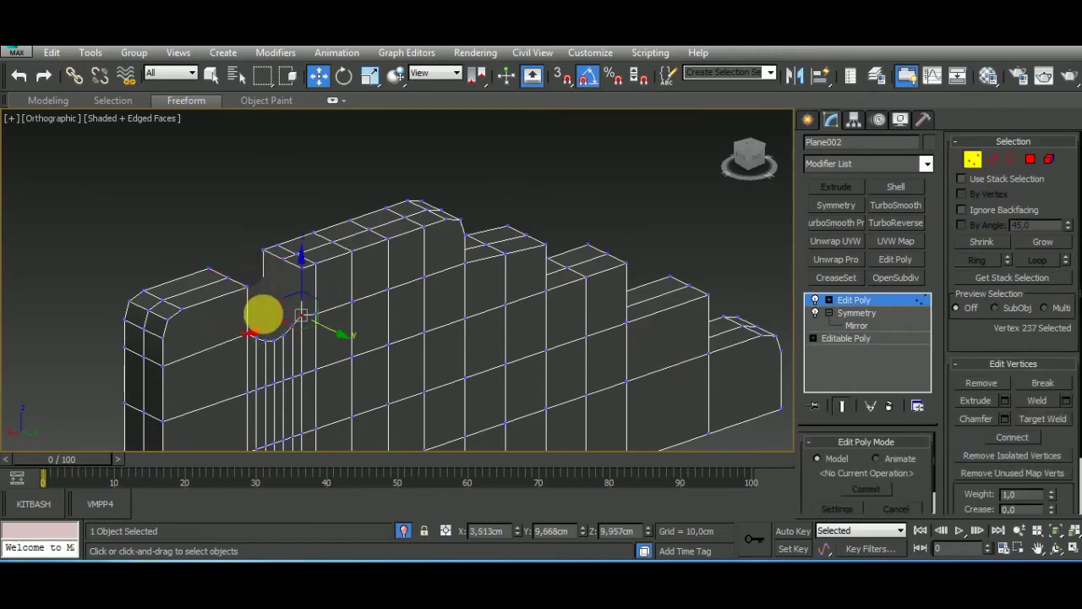
# Connect the two vertices at the notch with a new edge.
pyautogui.keyDown('alt'); pyautogui.moveTo(264, 315); pyautogui.dragTo(249, 355, button='middle'); pyautogui.keyUp('alt')
pyautogui.rightClick(415, 347)
pyautogui.click(392, 396)
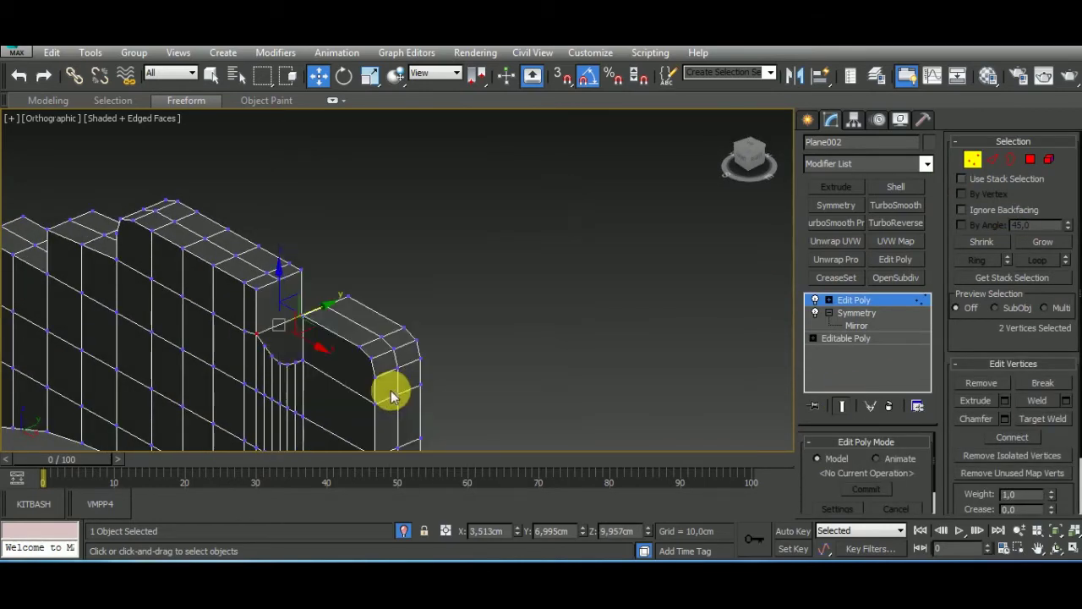
pyautogui.moveTo(392, 396)
pyautogui.keyDown('alt'); pyautogui.mouseDown(button='middle')
pyautogui.moveTo(265, 375)
pyautogui.moveTo(206, 330)
pyautogui.mouseUp(button='middle'); pyautogui.keyUp('alt')
pyautogui.moveTo(348, 328)
pyautogui.keyDown('alt'); pyautogui.mouseDown(button='middle')
pyautogui.moveTo(181, 350)
pyautogui.moveTo(208, 349)
pyautogui.mouseUp(button='middle'); pyautogui.keyUp('alt')
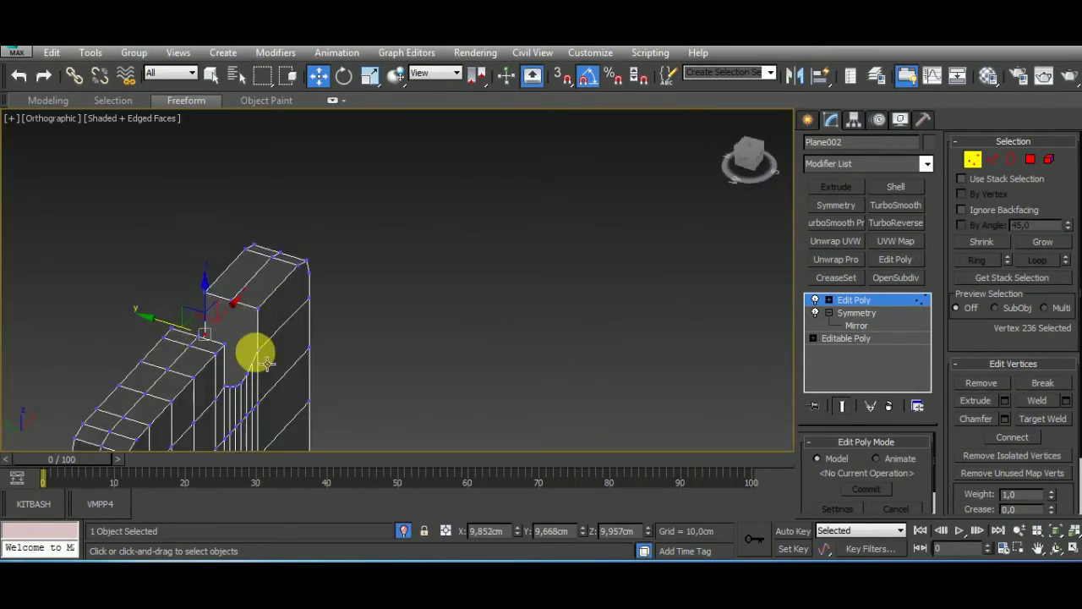
pyautogui.rightClick(389, 365)
pyautogui.click(363, 423)
pyautogui.moveTo(415, 373)
pyautogui.keyDown('alt'); pyautogui.mouseDown(button='middle')
pyautogui.moveTo(297, 382)
pyautogui.moveTo(286, 365)
pyautogui.mouseUp(button='middle'); pyautogui.keyUp('alt')
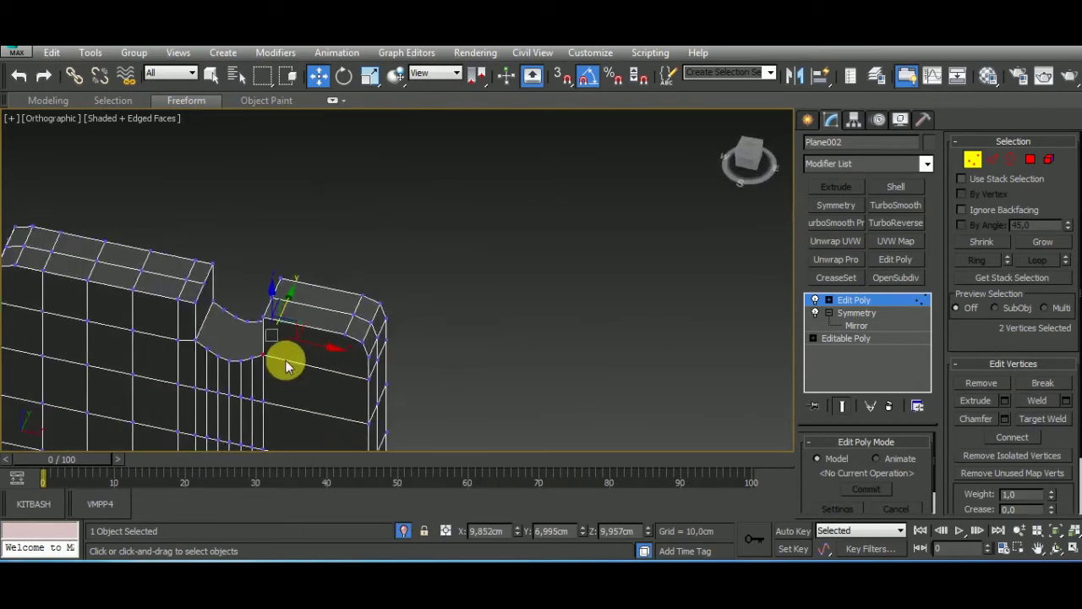
pyautogui.scroll(3, 285, 365)
pyautogui.press('t')
pyautogui.press('z')
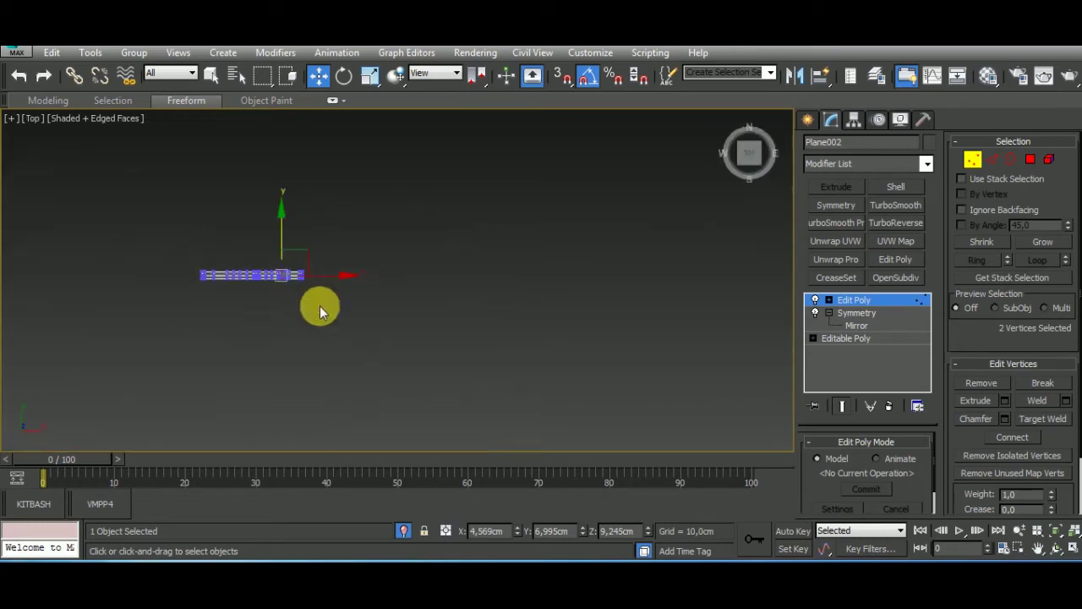
pyautogui.click(989, 435)
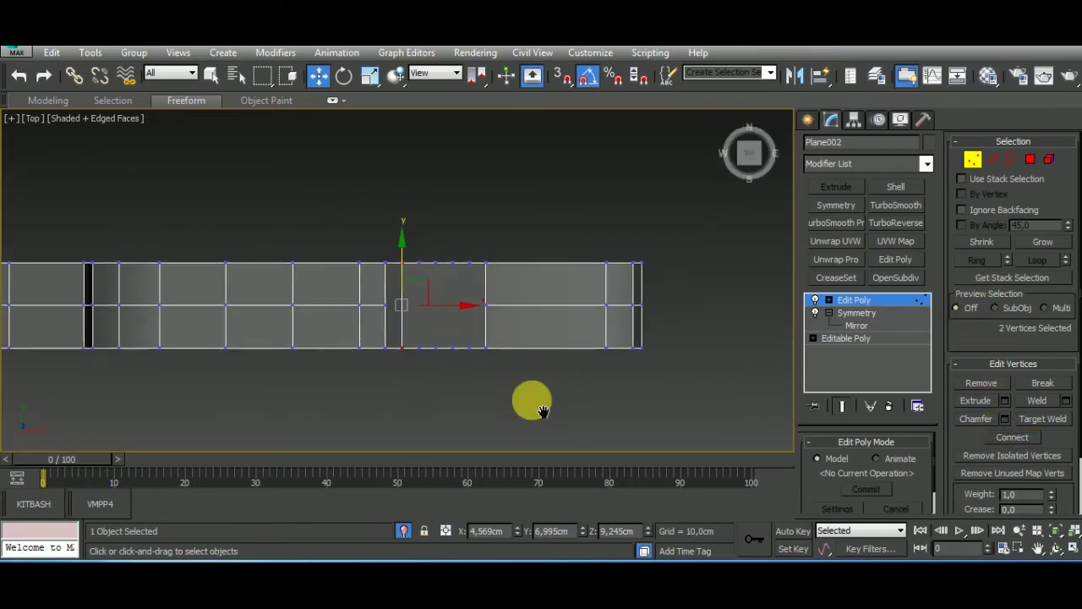
# Chamfer the notch's corner vertices to round off its bottom.
pyautogui.moveTo(531, 398)
pyautogui.keyDown('alt'); pyautogui.mouseDown(button='middle')
pyautogui.moveTo(483, 254)
pyautogui.moveTo(449, 355)
pyautogui.mouseUp(button='middle'); pyautogui.keyUp('alt')
pyautogui.click(449, 355)
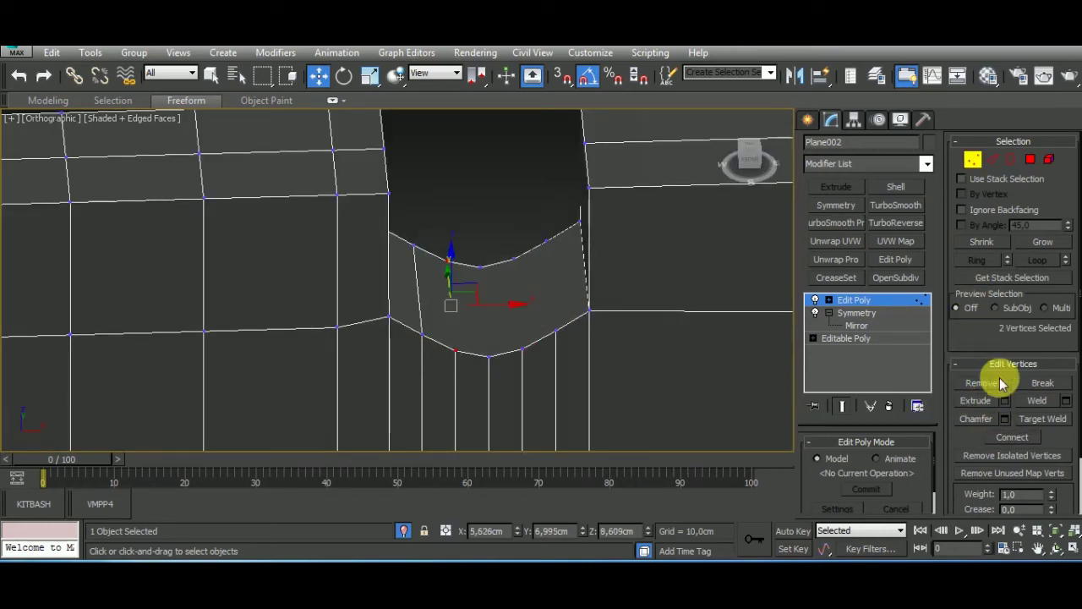
pyautogui.keyDown('ctrl'); pyautogui.click(481, 265); pyautogui.keyUp('ctrl')
pyautogui.click(979, 421)
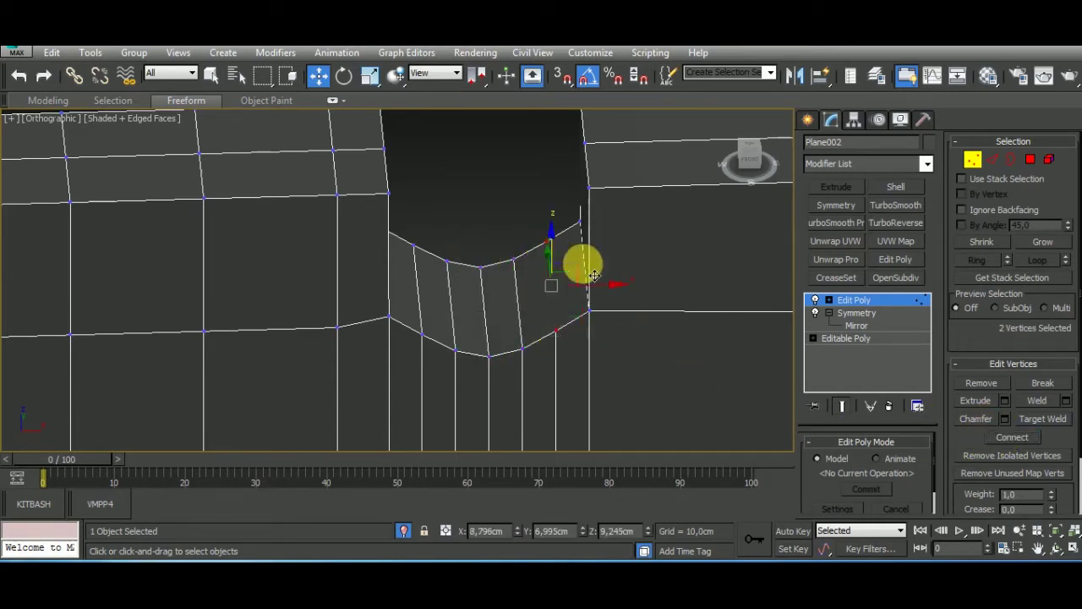
# Exit Vertex mode and orbit around the cannon to check the side plate.
pyautogui.scroll(-5, 580, 273)
pyautogui.keyDown('alt'); pyautogui.moveTo(580, 273); pyautogui.dragTo(839, 329, button='middle'); pyautogui.keyUp('alt')
pyautogui.click(888, 303)
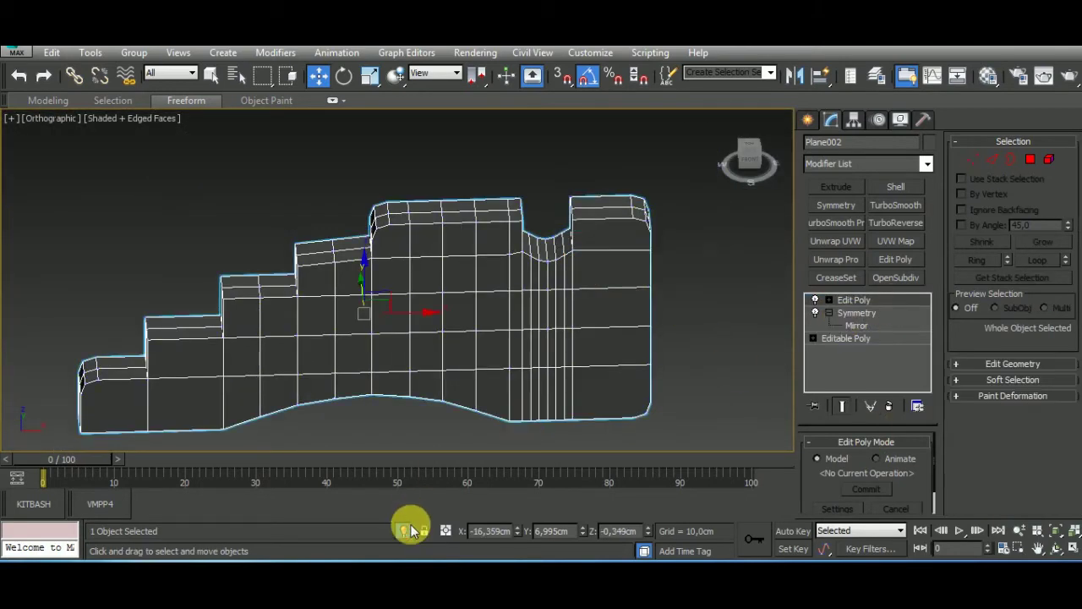
pyautogui.scroll(8, 676, 304)
pyautogui.scroll(-4, 677, 304)
pyautogui.moveTo(657, 314)
pyautogui.keyDown('alt'); pyautogui.mouseDown(button='middle')
pyautogui.moveTo(526, 305)
pyautogui.moveTo(599, 248)
pyautogui.mouseUp(button='middle'); pyautogui.keyUp('alt')
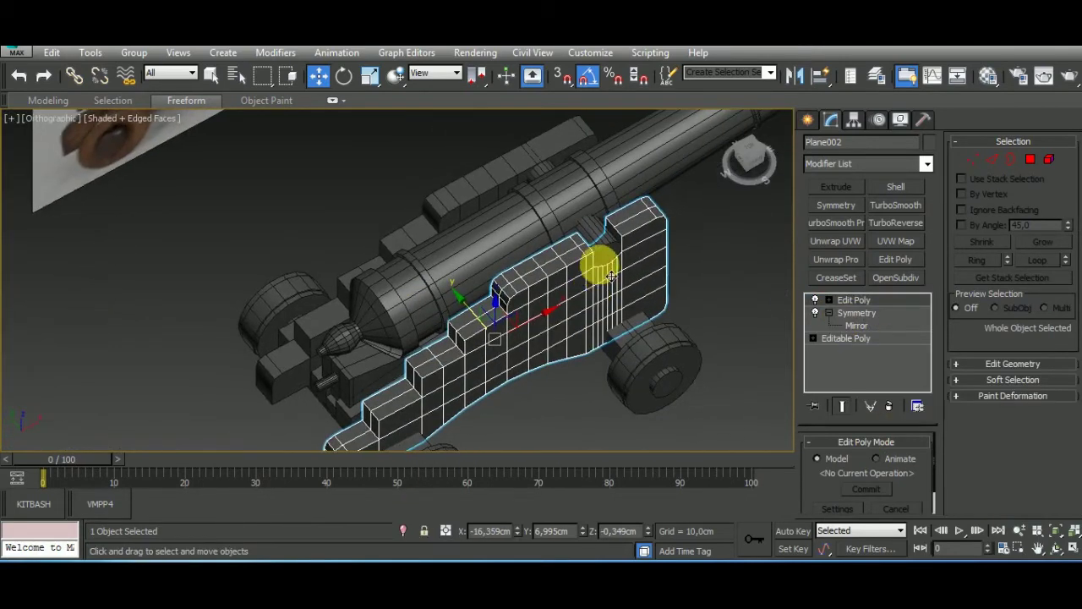
# Select the trunnion cylinder and view it from the front.
pyautogui.scroll(6, 609, 253)
pyautogui.click(620, 261)
pyautogui.scroll(-4, 634, 249)
pyautogui.scroll(-3, 592, 338)
pyautogui.click(563, 411)
pyautogui.scroll(3, 597, 245)
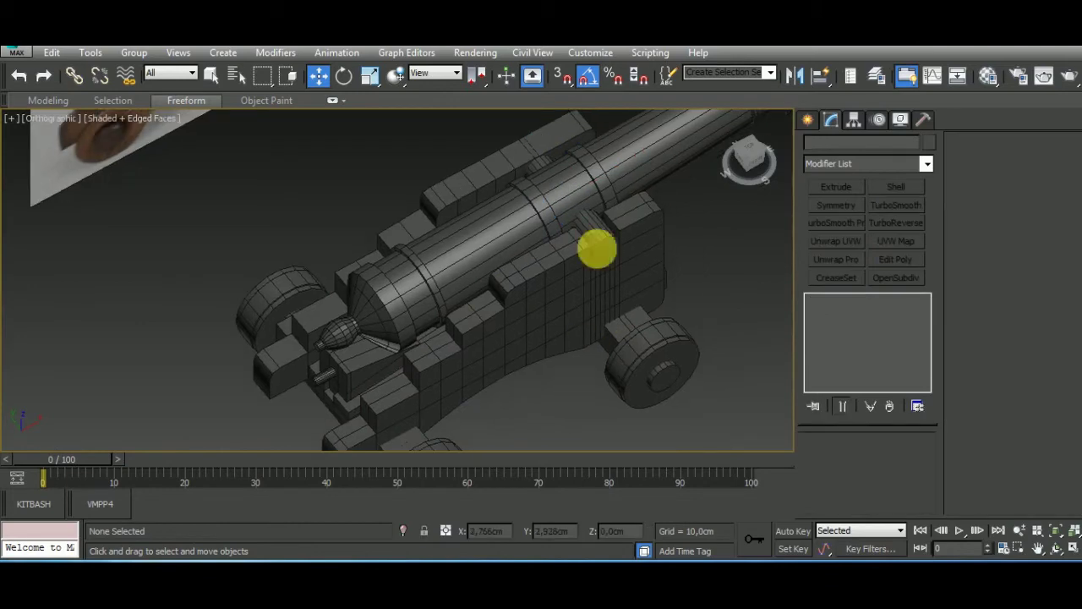
pyautogui.scroll(5, 610, 241)
pyautogui.click(614, 283)
pyautogui.scroll(-3, 614, 282)
pyautogui.press('f')
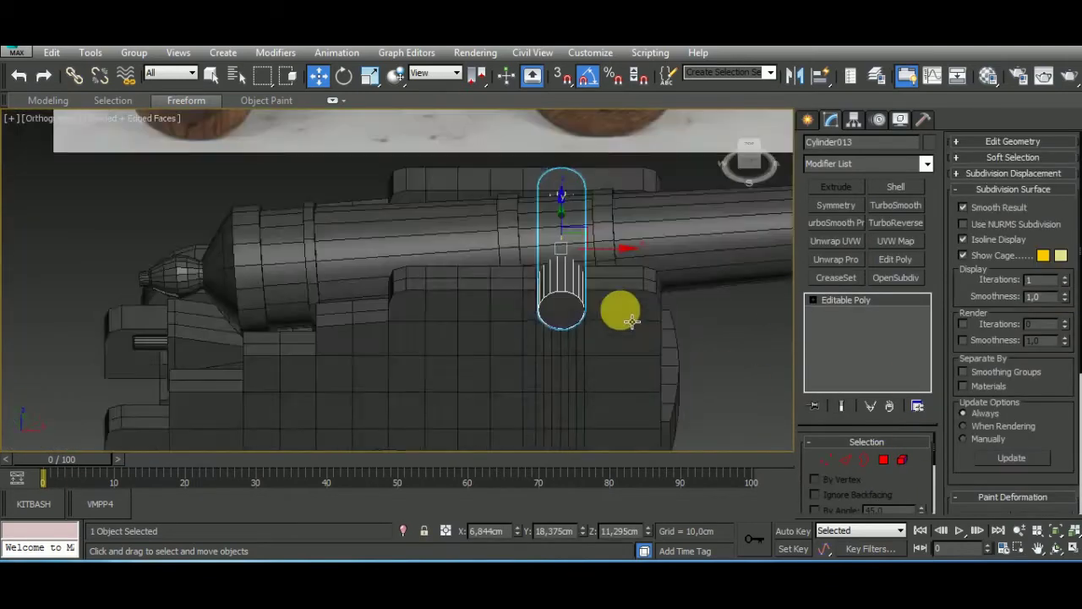
pyautogui.scroll(-1, 634, 313)
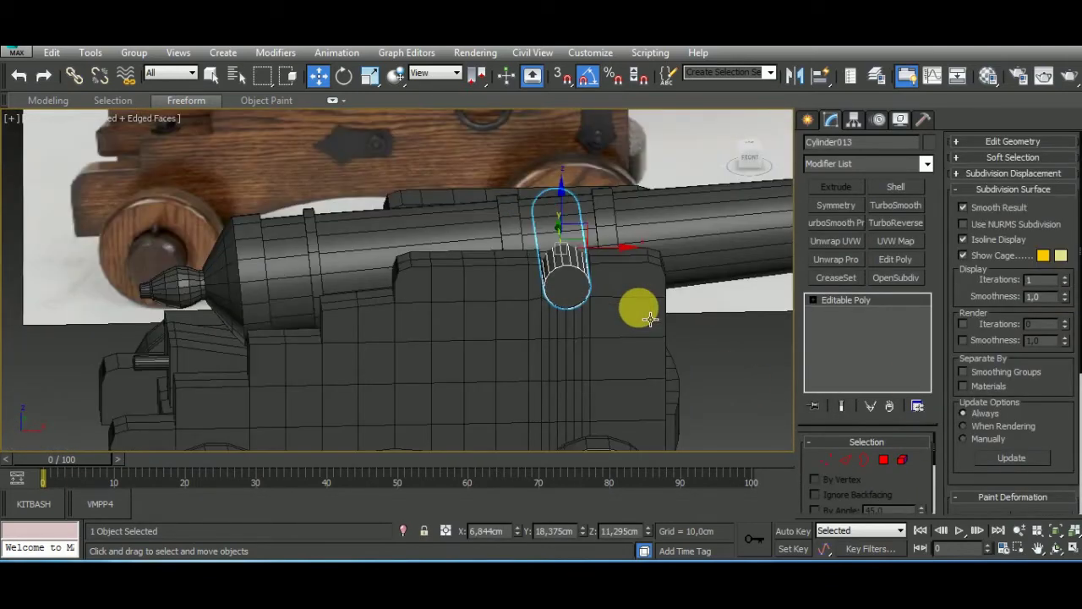
# Scale the trunnion's end vertices to adjust its stub.
pyautogui.click(825, 461)
pyautogui.scroll(-1, 597, 328)
pyautogui.click(370, 75)
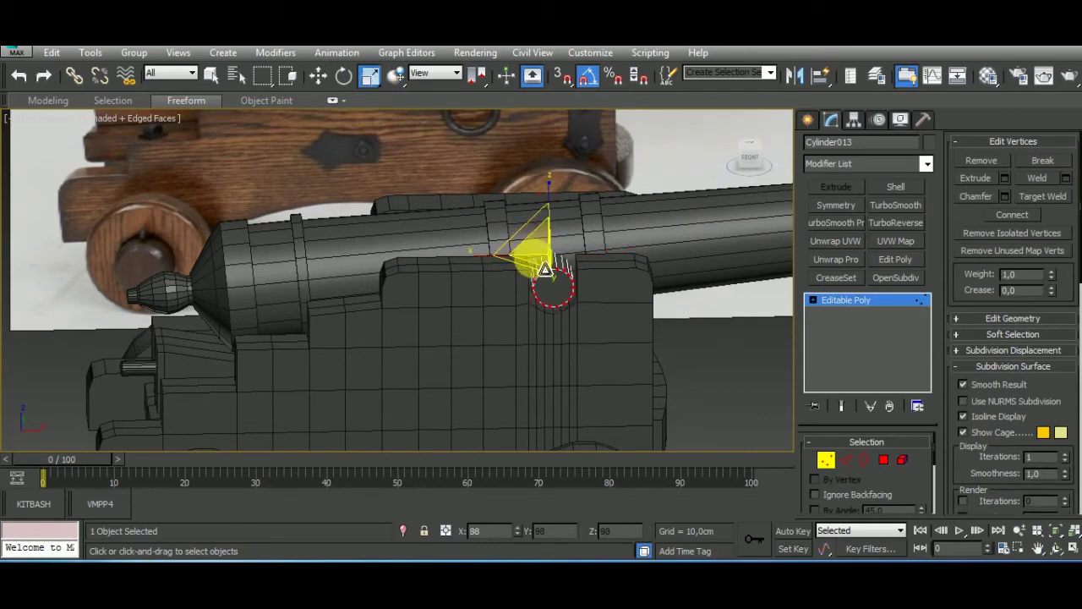
pyautogui.keyDown('alt'); pyautogui.moveTo(542, 275); pyautogui.dragTo(611, 397, button='middle'); pyautogui.keyUp('alt')
pyautogui.click(320, 78)
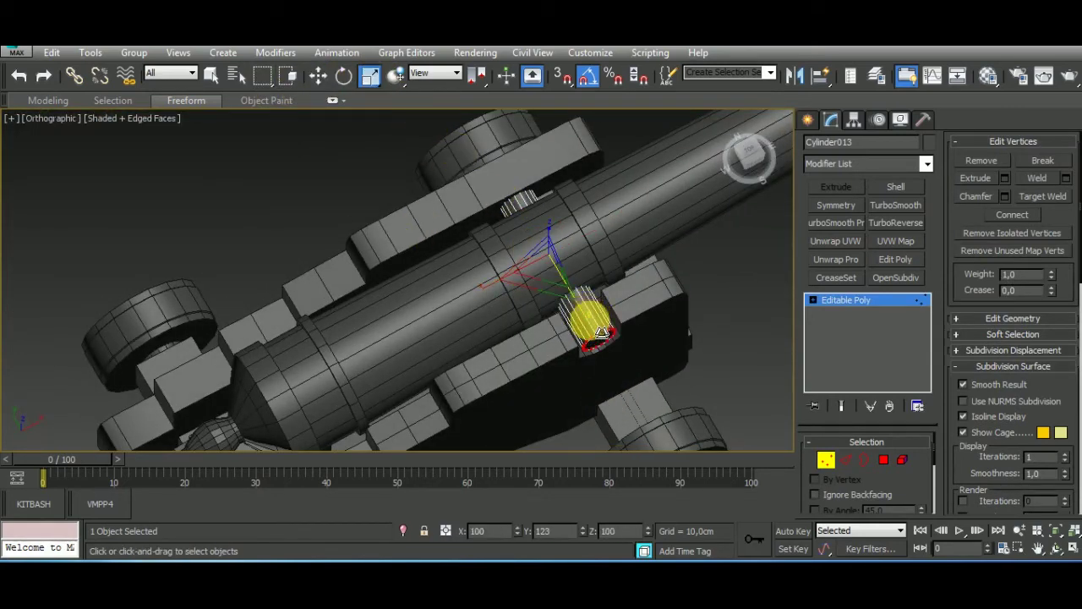
pyautogui.moveTo(600, 332)
pyautogui.keyDown('alt'); pyautogui.mouseDown(button='middle')
pyautogui.moveTo(618, 327)
pyautogui.moveTo(609, 307)
pyautogui.moveTo(660, 363)
pyautogui.mouseUp(button='middle'); pyautogui.keyUp('alt')
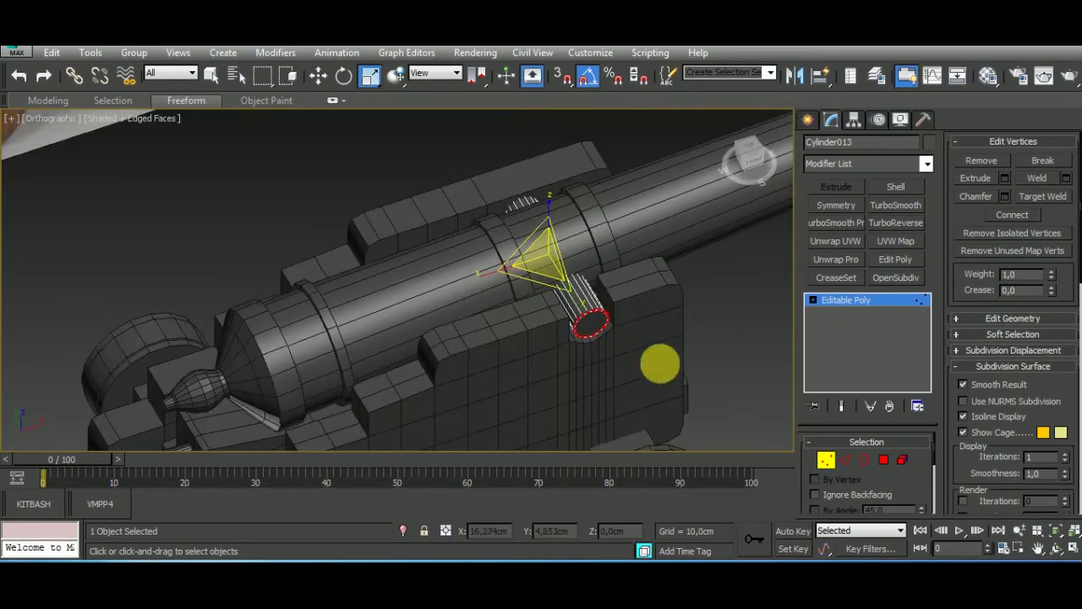
pyautogui.click(825, 459)
# Shrink the side plate slightly along one axis and nudge it sideways against the trunnion.
pyautogui.click(548, 326)
pyautogui.moveTo(548, 326)
pyautogui.keyDown('alt'); pyautogui.mouseDown(button='middle')
pyautogui.moveTo(654, 411)
pyautogui.moveTo(668, 217)
pyautogui.moveTo(546, 363)
pyautogui.mouseUp(button='middle'); pyautogui.keyUp('alt')
pyautogui.moveTo(546, 363); pyautogui.dragTo(558, 376)
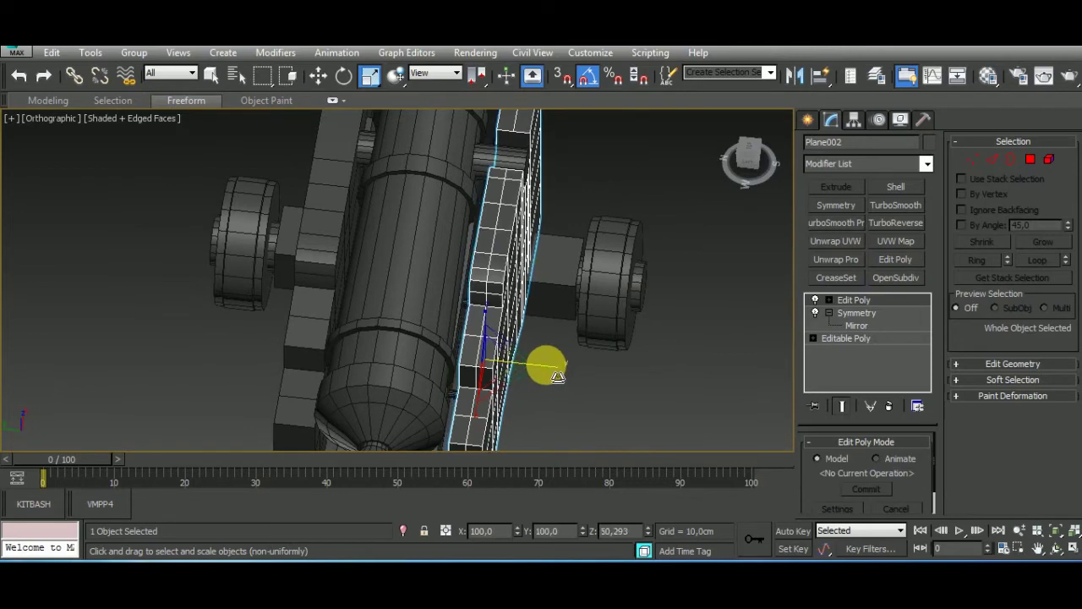
pyautogui.press('w')
pyautogui.moveTo(448, 365); pyautogui.dragTo(446, 361)
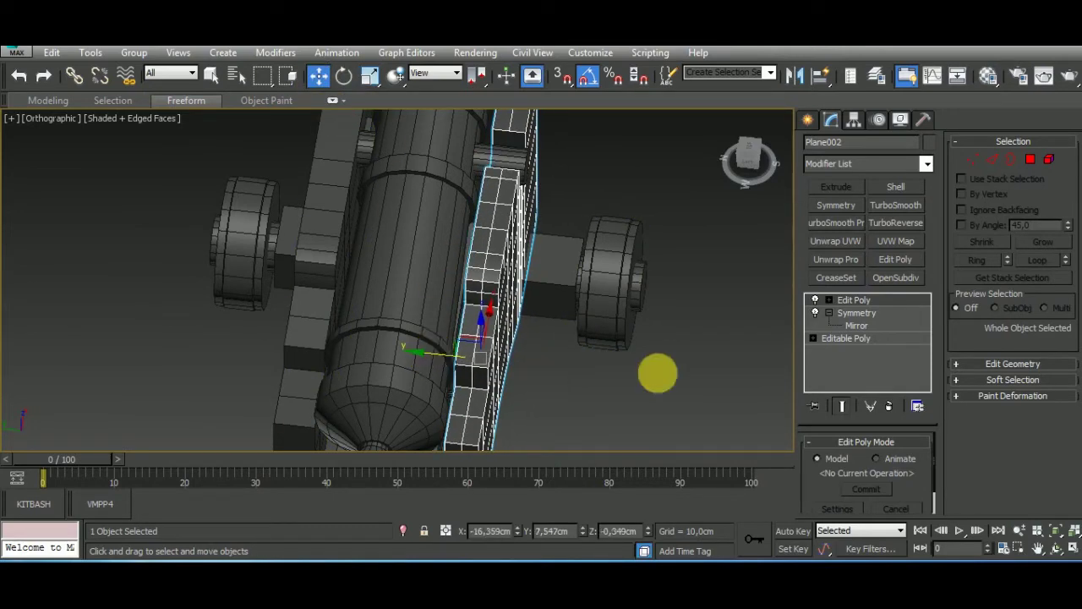
pyautogui.click(573, 327)
pyautogui.moveTo(573, 326)
pyautogui.keyDown('alt'); pyautogui.mouseDown(button='middle')
pyautogui.moveTo(617, 229)
pyautogui.moveTo(568, 370)
pyautogui.moveTo(628, 290)
pyautogui.mouseUp(button='middle'); pyautogui.keyUp('alt')
# Scale the axle and a wheel narrower horizontally toward the carriage.
pyautogui.keyDown('ctrl'); pyautogui.click(597, 360); pyautogui.keyUp('ctrl')
pyautogui.keyDown('ctrl'); pyautogui.click(577, 245); pyautogui.keyUp('ctrl')
pyautogui.click(370, 75)
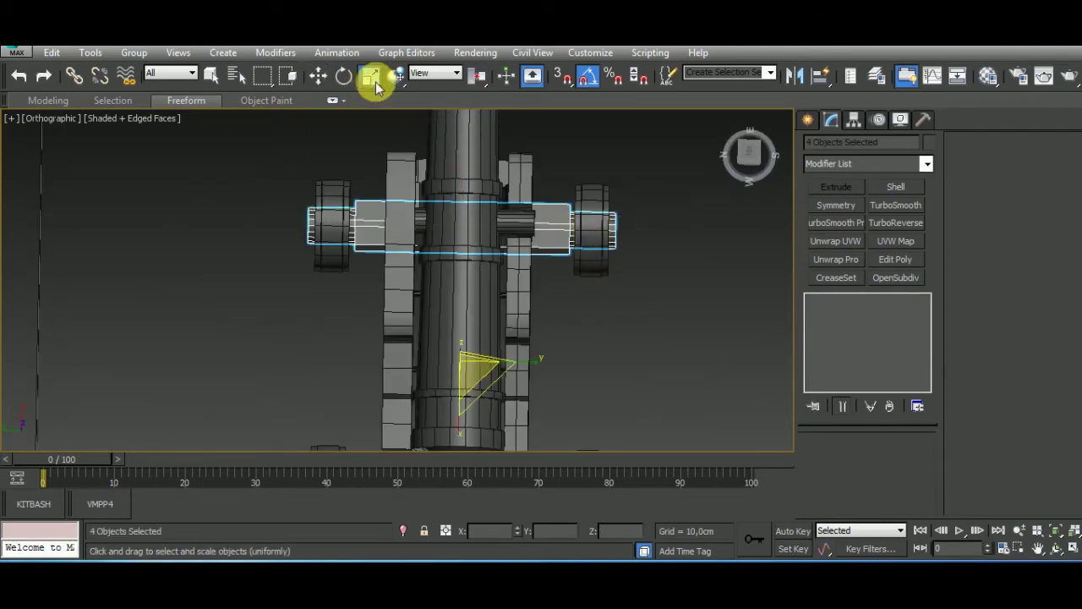
pyautogui.moveTo(544, 372); pyautogui.dragTo(534, 374)
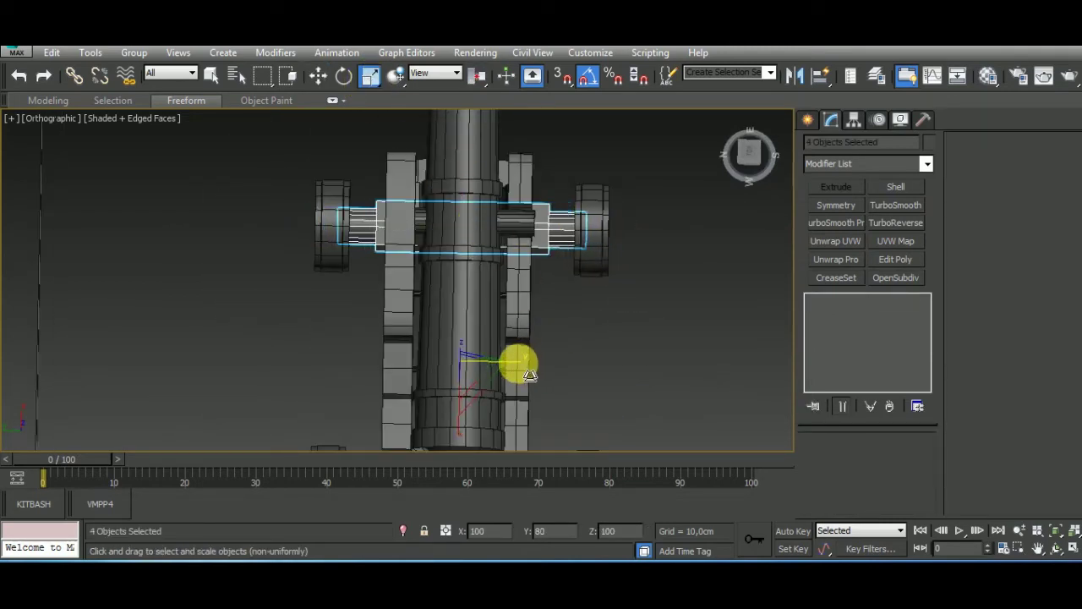
pyautogui.moveTo(529, 375)
pyautogui.keyDown('alt'); pyautogui.mouseDown(button='middle')
pyautogui.moveTo(657, 222)
pyautogui.moveTo(661, 322)
pyautogui.mouseUp(button='middle'); pyautogui.keyUp('alt')
# Slide the wheels on each side inward toward the carriage.
pyautogui.click(601, 330)
pyautogui.keyDown('ctrl'); pyautogui.click(411, 331); pyautogui.keyUp('ctrl')
pyautogui.click(318, 75)
pyautogui.click(616, 211)
pyautogui.keyDown('ctrl'); pyautogui.click(551, 385); pyautogui.keyUp('ctrl')
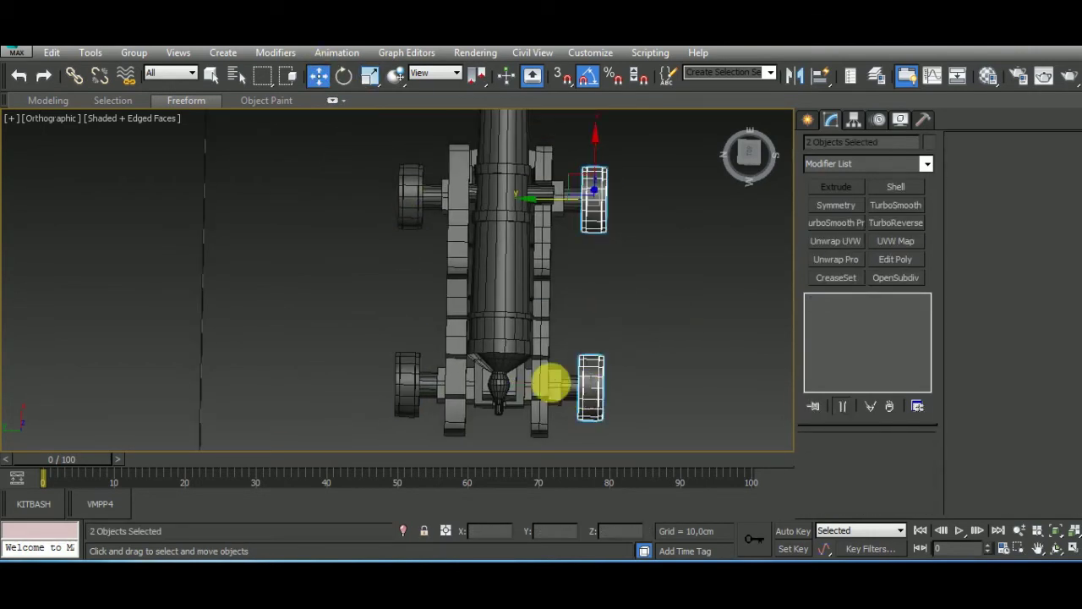
pyautogui.moveTo(564, 212); pyautogui.dragTo(391, 208)
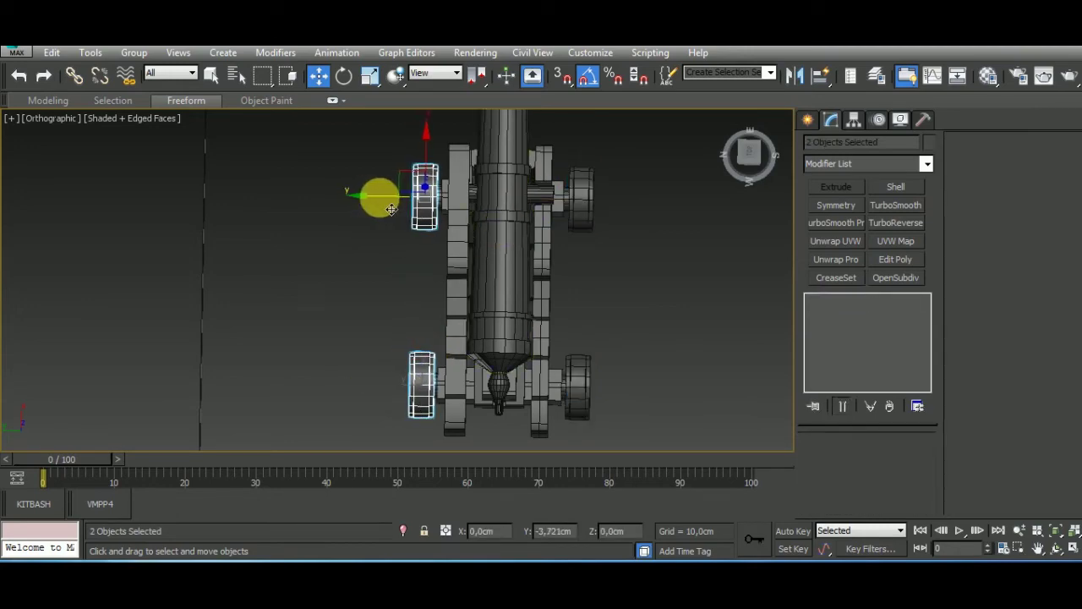
# Stretch both axle cylinders to 112% along their length.
pyautogui.keyDown('alt'); pyautogui.moveTo(391, 209); pyautogui.dragTo(573, 398, button='middle'); pyautogui.keyUp('alt')
pyautogui.click(573, 398)
pyautogui.keyDown('alt'); pyautogui.moveTo(573, 355); pyautogui.dragTo(629, 398, button='middle'); pyautogui.keyUp('alt')
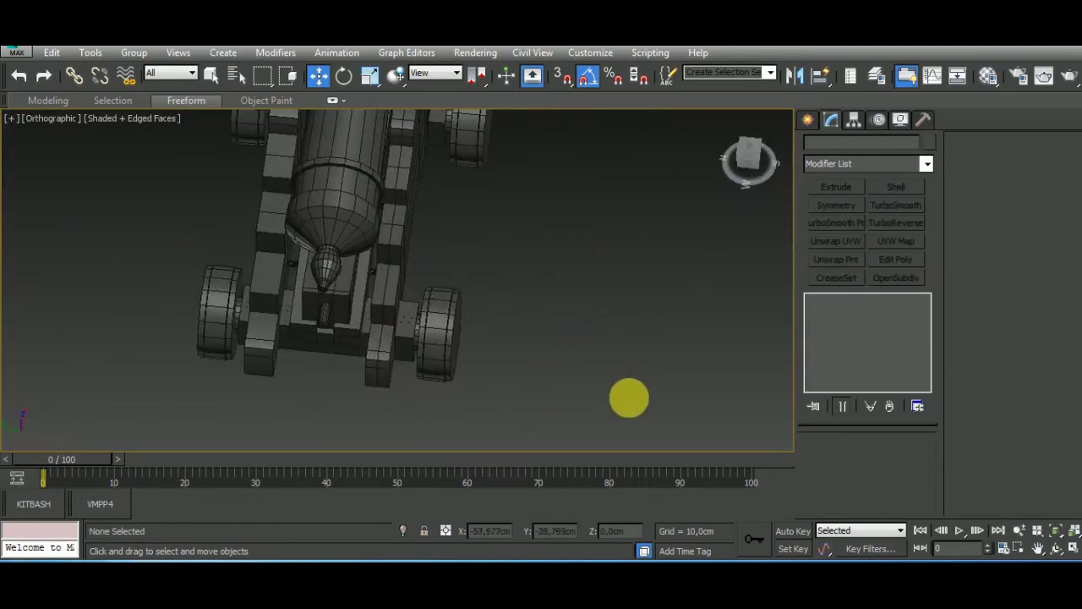
pyautogui.scroll(4, 496, 379)
pyautogui.click(535, 355)
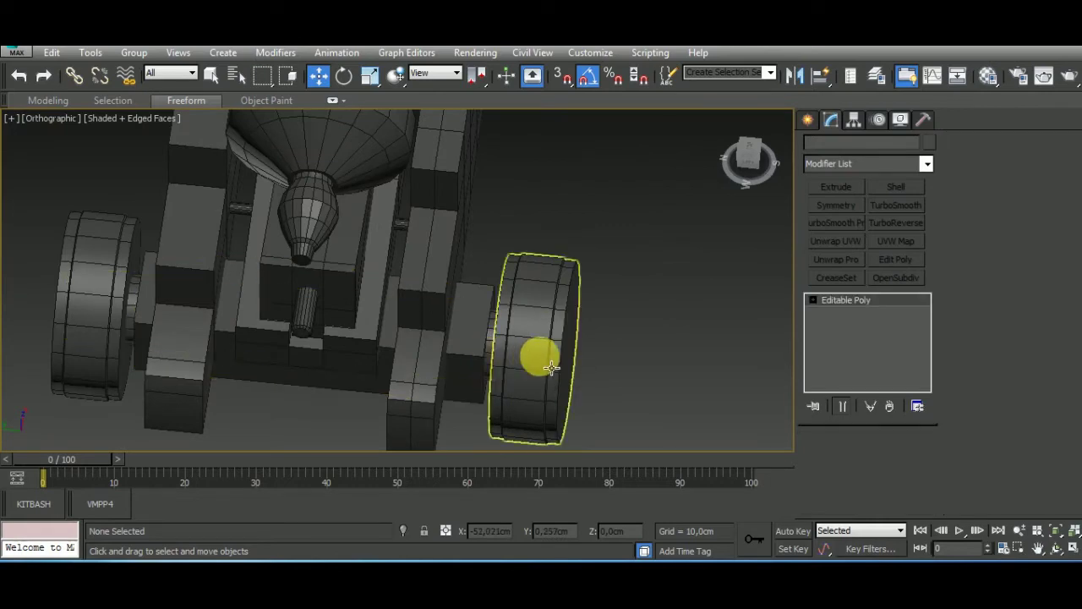
pyautogui.click(499, 365)
pyautogui.moveTo(499, 365)
pyautogui.keyDown('alt'); pyautogui.mouseDown(button='middle')
pyautogui.moveTo(648, 394)
pyautogui.moveTo(570, 198)
pyautogui.mouseUp(button='middle'); pyautogui.keyUp('alt')
pyautogui.keyDown('ctrl'); pyautogui.click(575, 194); pyautogui.keyUp('ctrl')
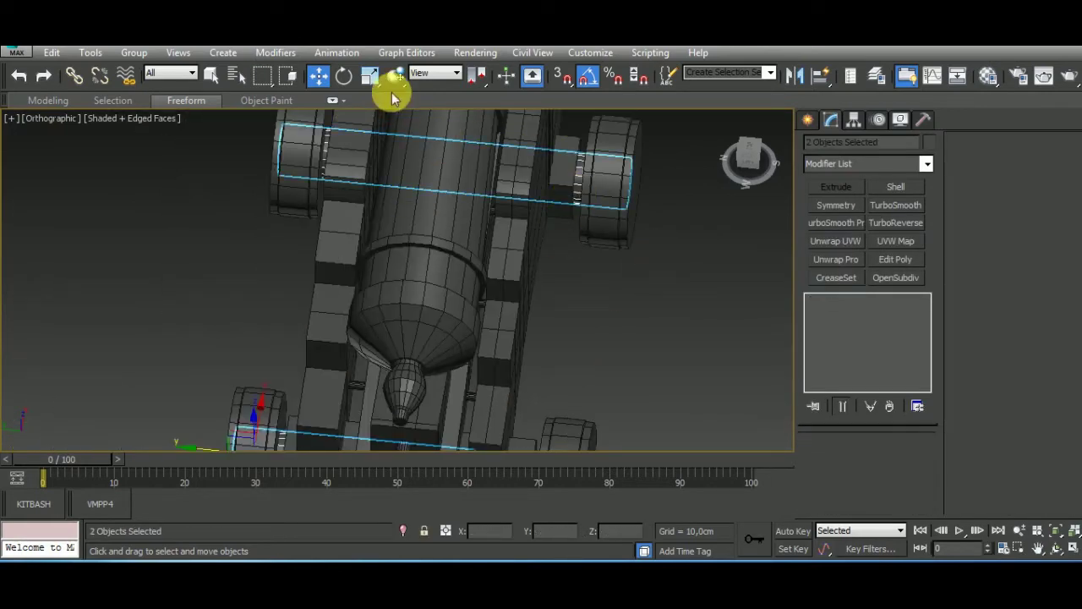
pyautogui.press('r')
pyautogui.keyDown('alt'); pyautogui.moveTo(397, 118); pyautogui.dragTo(623, 212, button='middle'); pyautogui.keyUp('alt')
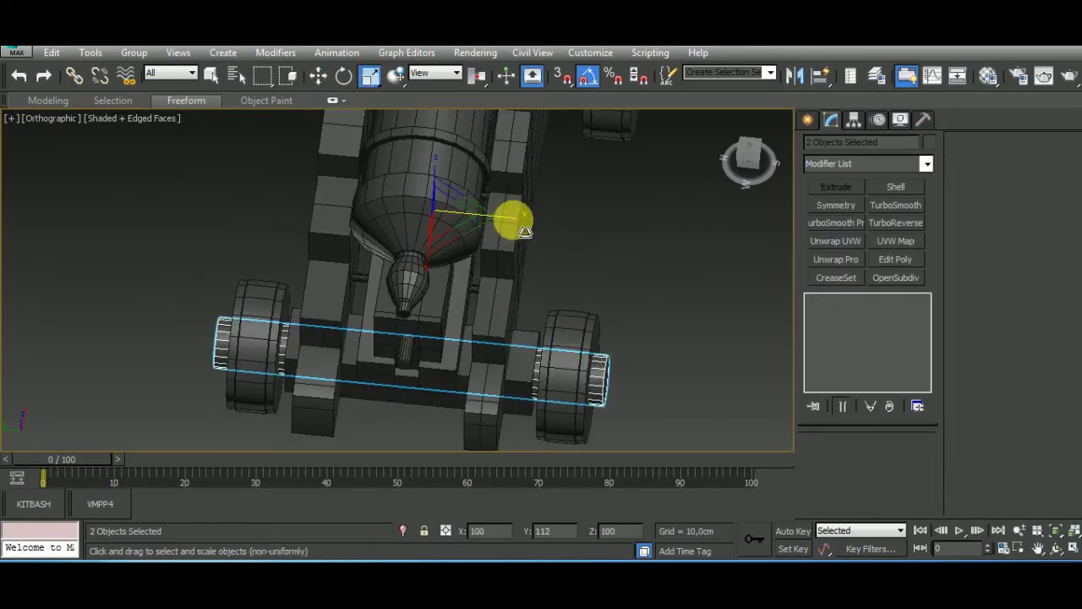
pyautogui.moveTo(524, 228)
pyautogui.keyDown('alt'); pyautogui.mouseDown(button='middle')
pyautogui.moveTo(567, 355)
pyautogui.moveTo(514, 345)
pyautogui.moveTo(496, 322)
pyautogui.mouseUp(button='middle'); pyautogui.keyUp('alt')
pyautogui.hotkey('ctrl', 'd')
pyautogui.scroll(5, 544, 235)
# Select side plate Plane002 in front view and start editing its vertices.
pyautogui.click(544, 234)
pyautogui.press('f')
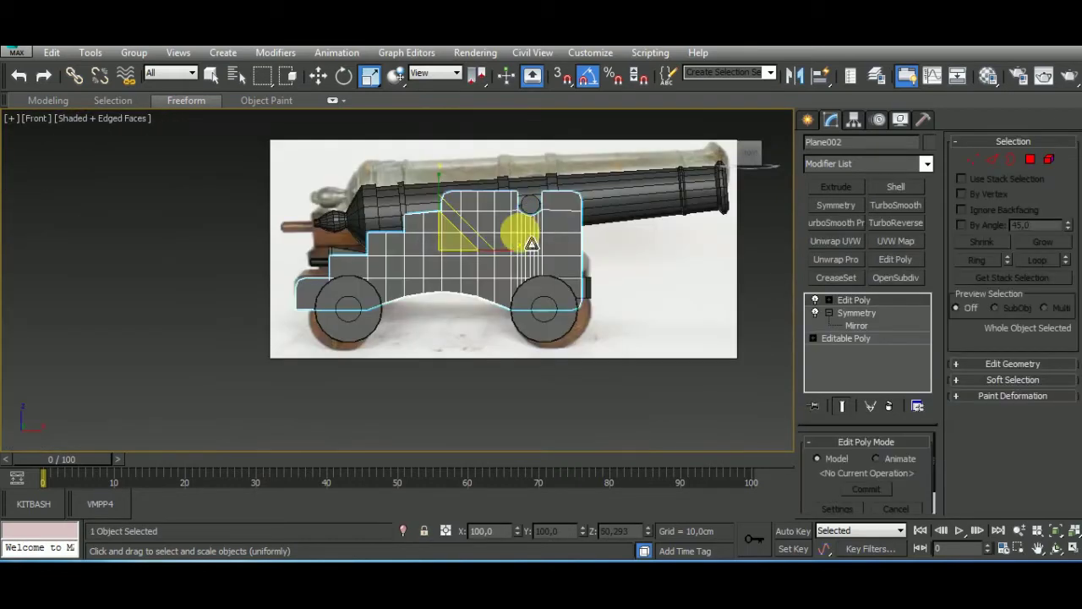
pyautogui.scroll(5, 636, 204)
pyautogui.click(981, 165)
# Box-select the carriage vertices around the trunnion, then orbit to look down on the cannon.
pyautogui.scroll(-5, 511, 165)
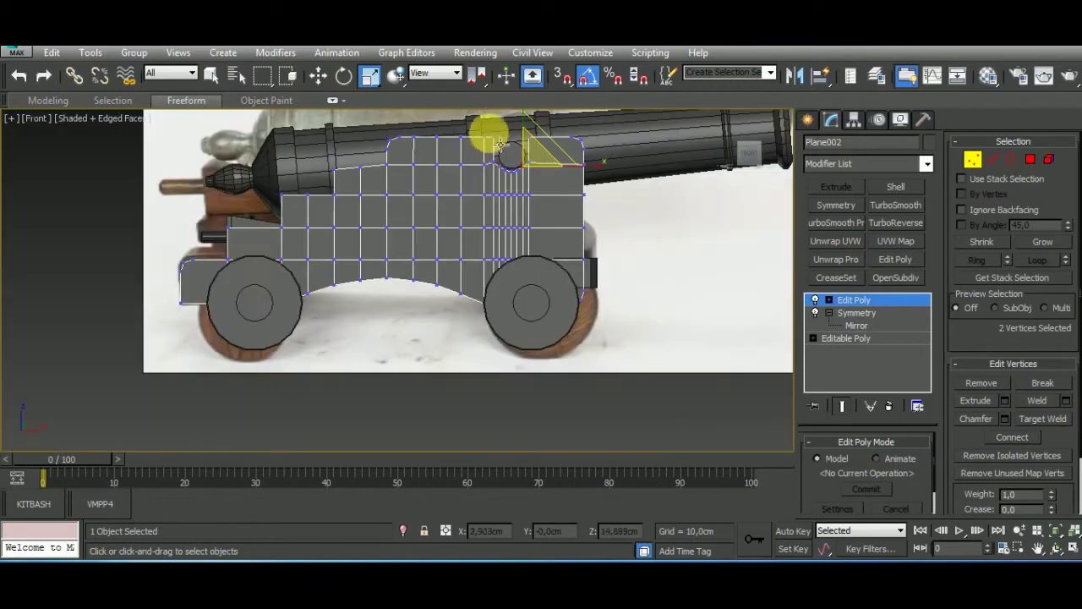
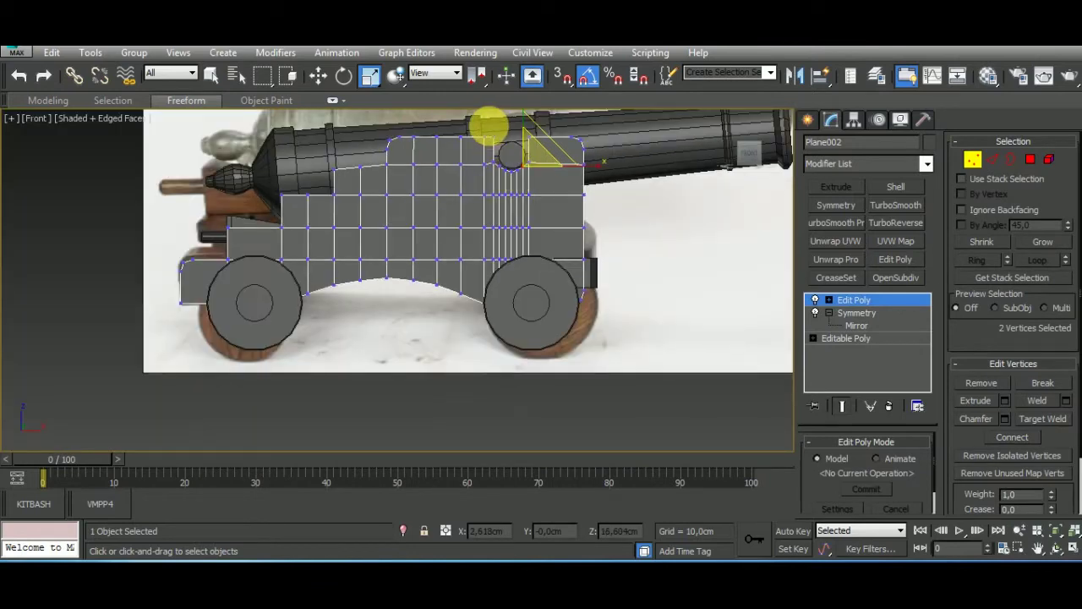
# Box-select the carriage vertices around the trunnion, then orbit to look down on the cannon.
pyautogui.moveTo(489, 127); pyautogui.dragTo(533, 290)
pyautogui.scroll(3, 544, 353)
pyautogui.scroll(-1, 536, 207)
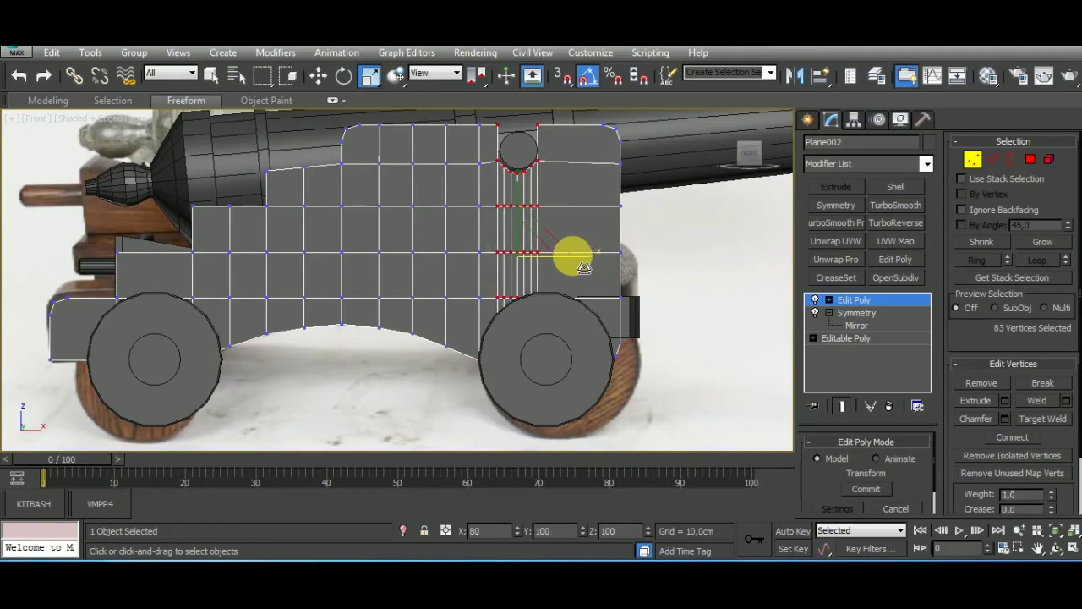
pyautogui.moveTo(447, 252)
pyautogui.keyDown('alt'); pyautogui.mouseDown(button='middle')
pyautogui.moveTo(616, 356)
pyautogui.moveTo(541, 333)
pyautogui.mouseUp(button='middle'); pyautogui.keyUp('alt')
pyautogui.scroll(4, 519, 314)
# Exit vertex editing and select the carriage side cheek.
pyautogui.scroll(-3, 533, 310)
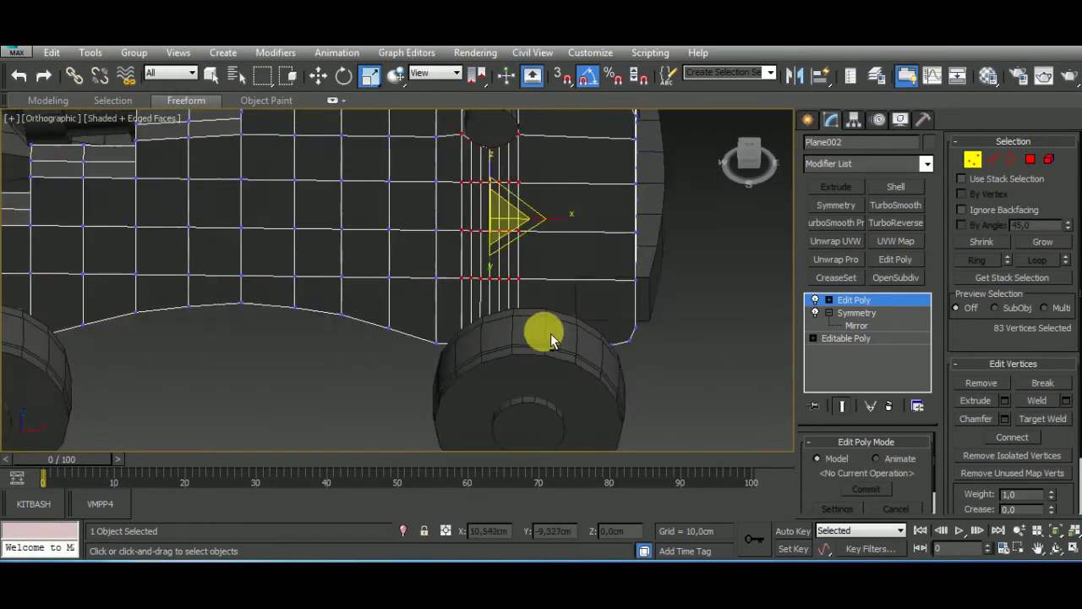
pyautogui.click(972, 159)
pyautogui.scroll(-3, 705, 292)
pyautogui.click(672, 315)
pyautogui.scroll(-2, 730, 321)
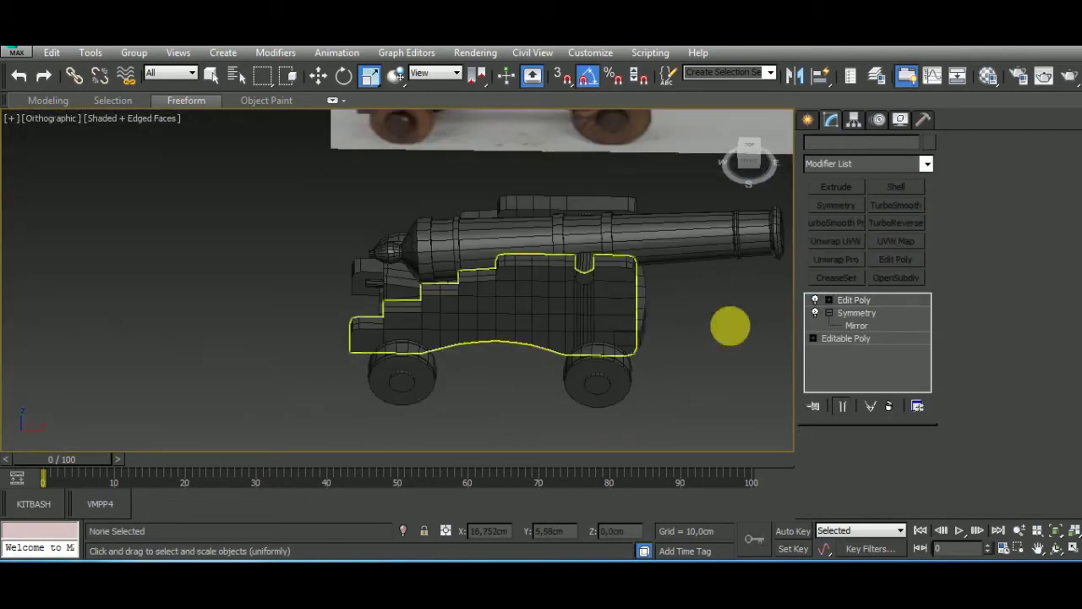
pyautogui.moveTo(730, 322)
pyautogui.keyDown('alt'); pyautogui.mouseDown(button='middle')
pyautogui.moveTo(623, 375)
pyautogui.moveTo(491, 282)
pyautogui.mouseUp(button='middle'); pyautogui.keyUp('alt')
# Shift-drag the carriage cheek to clone it as an independent Copy named Plane004.
pyautogui.press('w')
pyautogui.keyDown('shift'); pyautogui.moveTo(643, 269); pyautogui.dragTo(630, 272); pyautogui.keyUp('shift')
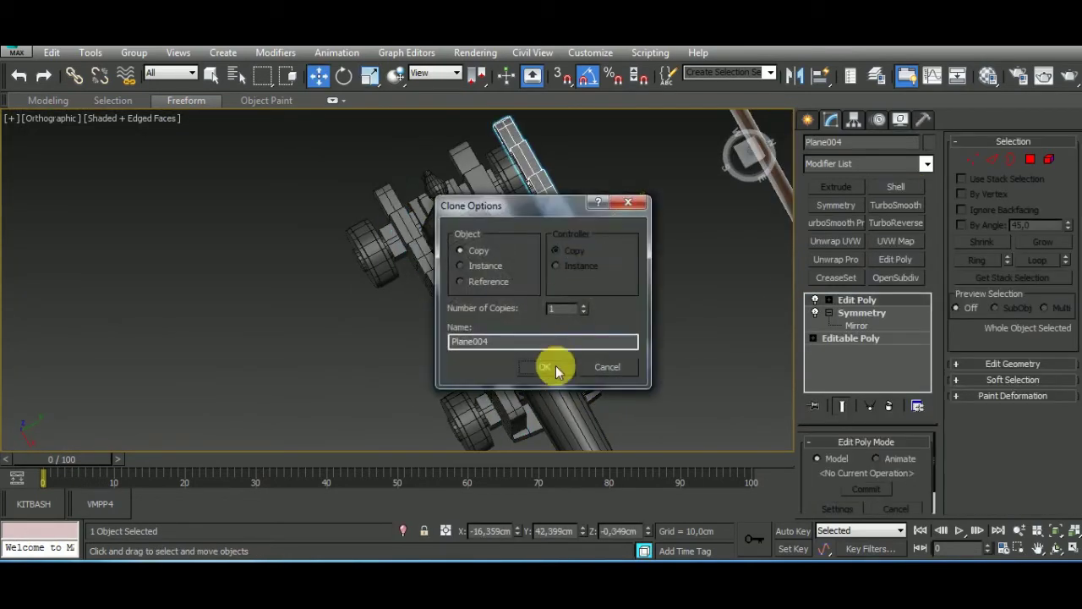
pyautogui.click(556, 366)
pyautogui.moveTo(640, 338)
pyautogui.keyDown('alt'); pyautogui.mouseDown(button='middle')
pyautogui.moveTo(605, 274)
pyautogui.moveTo(641, 259)
pyautogui.mouseUp(button='middle'); pyautogui.keyUp('alt')
pyautogui.scroll(5, 518, 314)
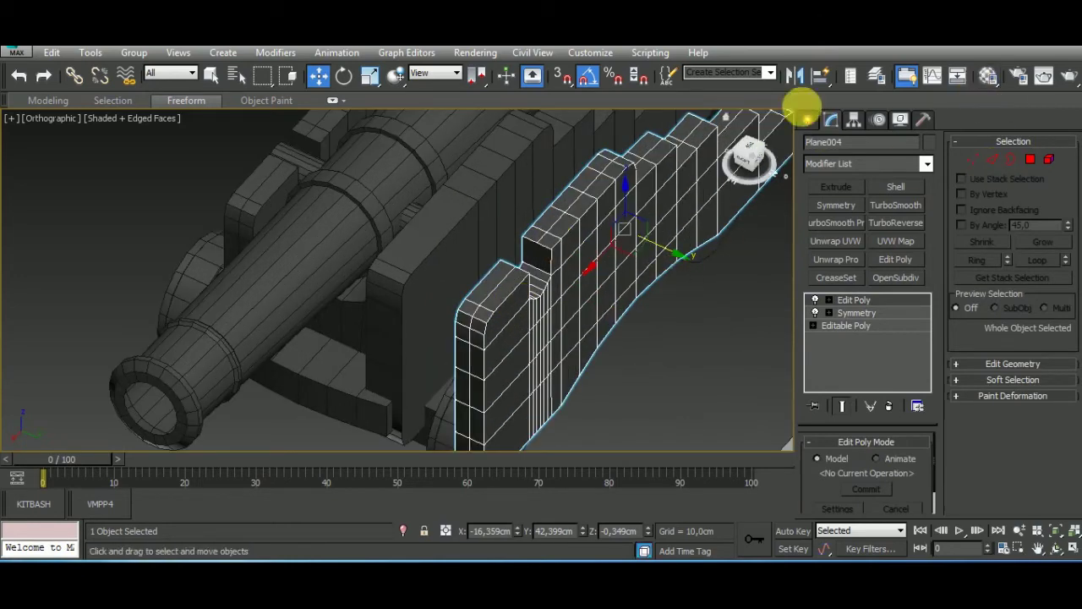
# Select Plane004 and inspect its polygons in Polygon mode, then return to object level.
pyautogui.click(459, 242)
pyautogui.hotkey('ctrl', 'd')
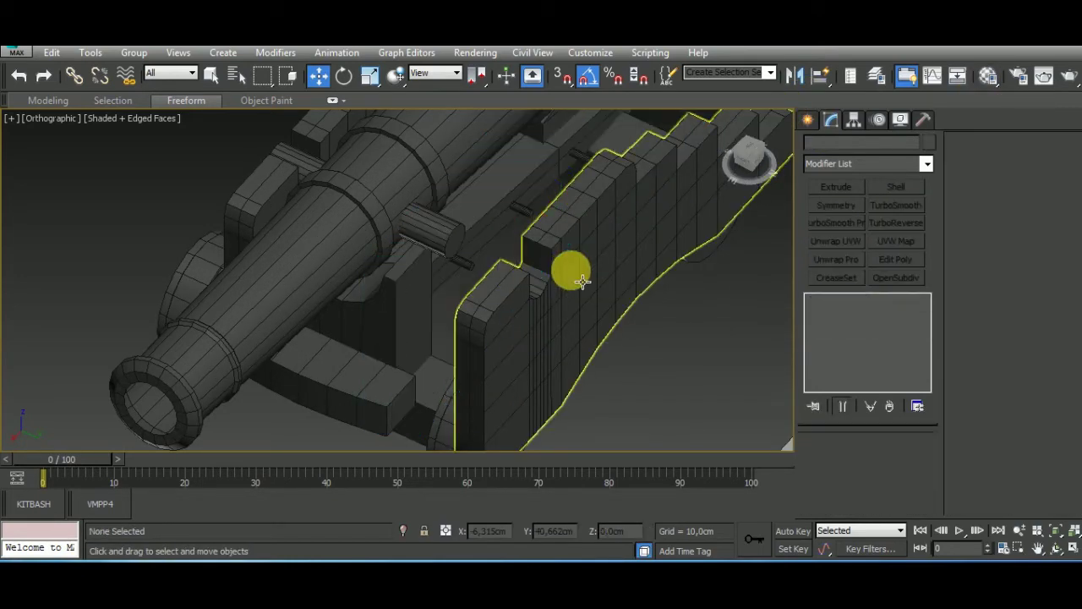
pyautogui.click(582, 281)
pyautogui.click(1030, 159)
pyautogui.click(512, 304)
pyautogui.keyDown('alt'); pyautogui.moveTo(520, 302); pyautogui.dragTo(478, 318, button='middle'); pyautogui.keyUp('alt')
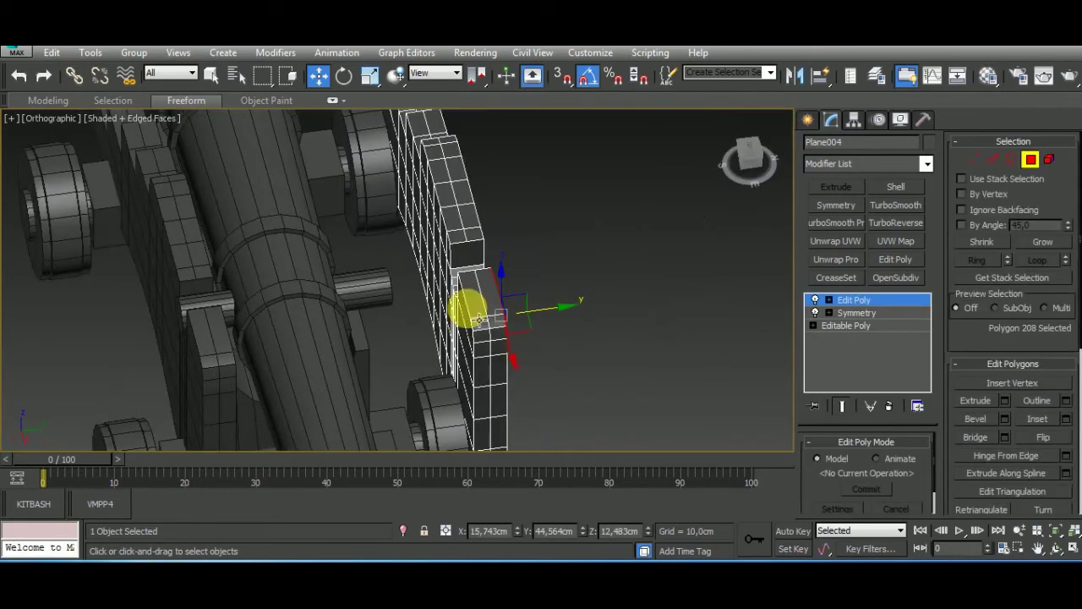
pyautogui.click(477, 319)
pyautogui.keyDown('alt'); pyautogui.moveTo(623, 307); pyautogui.dragTo(500, 320, button='middle'); pyautogui.keyUp('alt')
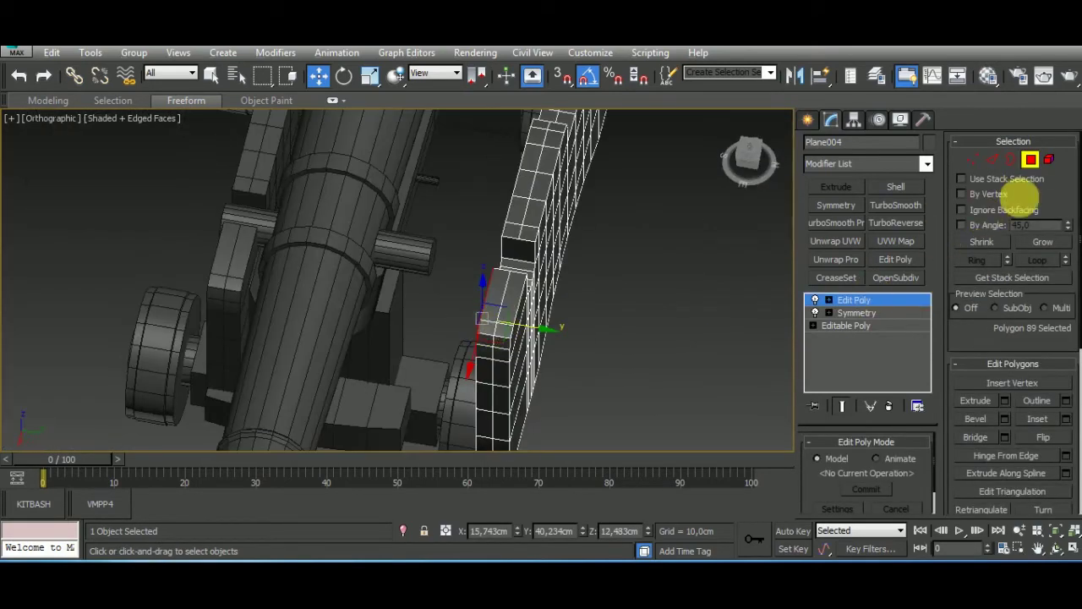
pyautogui.click(1030, 159)
# Move Plane004 sideways along Y beside the original cheek and review the carriage from a three-quarter view.
pyautogui.moveTo(630, 191)
pyautogui.mouseDown()
pyautogui.moveTo(550, 187)
pyautogui.moveTo(524, 169)
pyautogui.mouseUp()
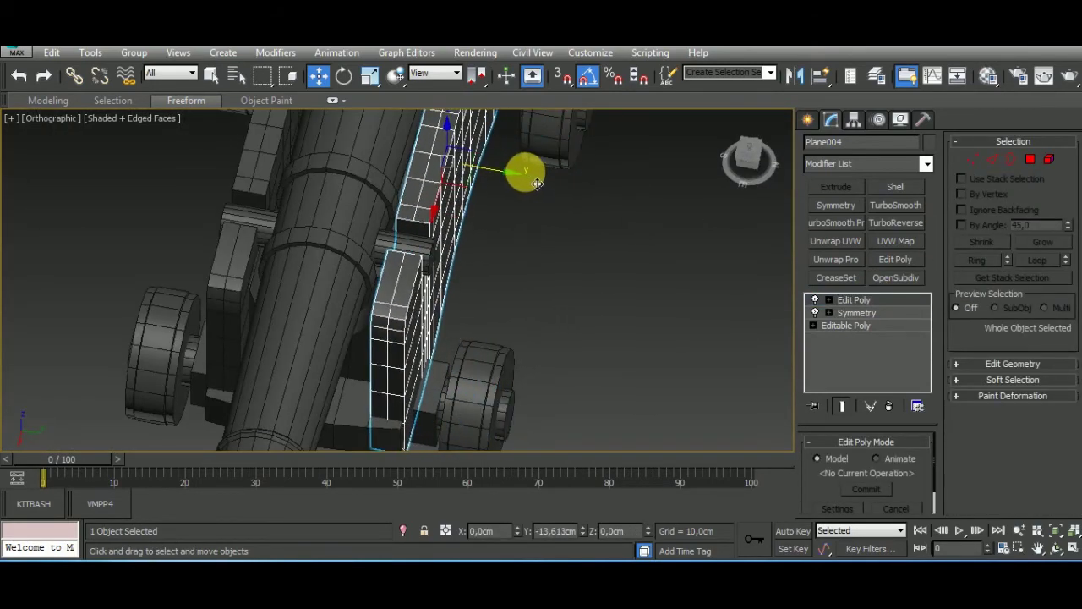
pyautogui.moveTo(525, 169)
pyautogui.keyDown('alt'); pyautogui.mouseDown(button='middle')
pyautogui.moveTo(534, 290)
pyautogui.moveTo(499, 309)
pyautogui.mouseUp(button='middle'); pyautogui.keyUp('alt')
pyautogui.scroll(-3, 536, 341)
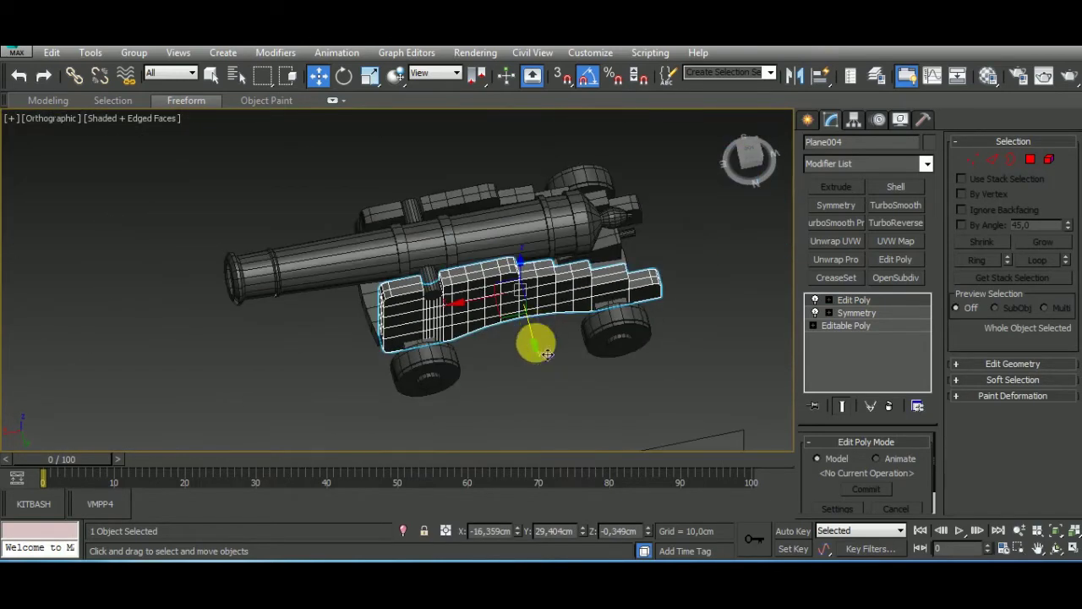
pyautogui.click(657, 382)
pyautogui.keyDown('alt'); pyautogui.moveTo(657, 381); pyautogui.dragTo(579, 311, button='middle'); pyautogui.keyUp('alt')
pyautogui.click(577, 306)
pyautogui.moveTo(400, 311)
pyautogui.keyDown('alt'); pyautogui.mouseDown(button='middle')
pyautogui.moveTo(696, 283)
pyautogui.moveTo(683, 243)
pyautogui.mouseUp(button='middle'); pyautogui.keyUp('alt')
pyautogui.moveTo(563, 355)
pyautogui.keyDown('alt'); pyautogui.mouseDown(button='middle')
pyautogui.moveTo(465, 411)
pyautogui.moveTo(505, 374)
pyautogui.moveTo(511, 416)
pyautogui.moveTo(490, 438)
pyautogui.mouseUp(button='middle'); pyautogui.keyUp('alt')
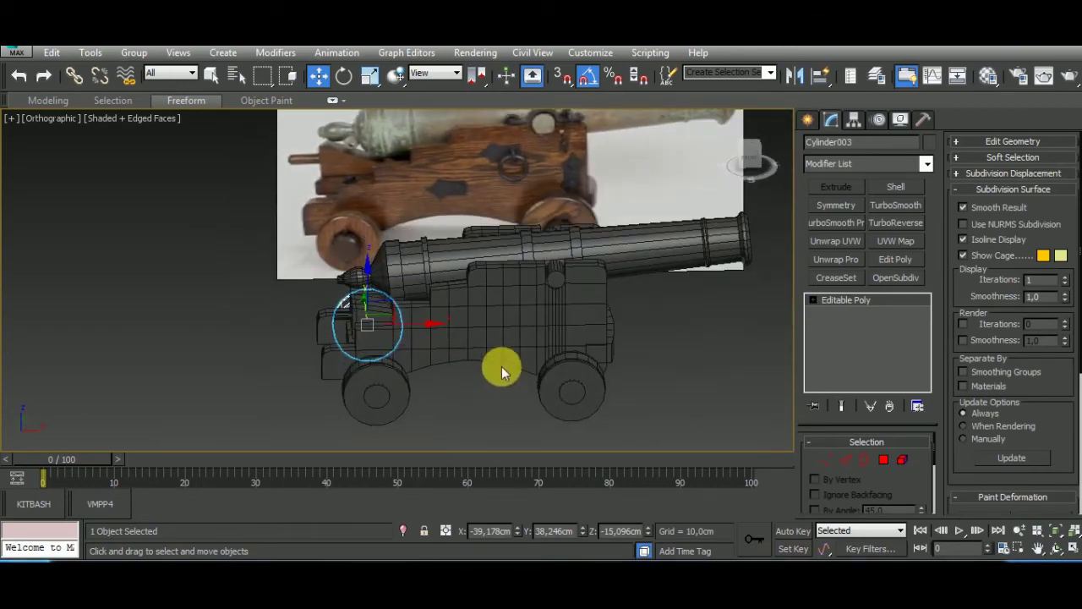
# Isolate the reference photo plane Plane001 and view it from the Front.
pyautogui.click(484, 189)
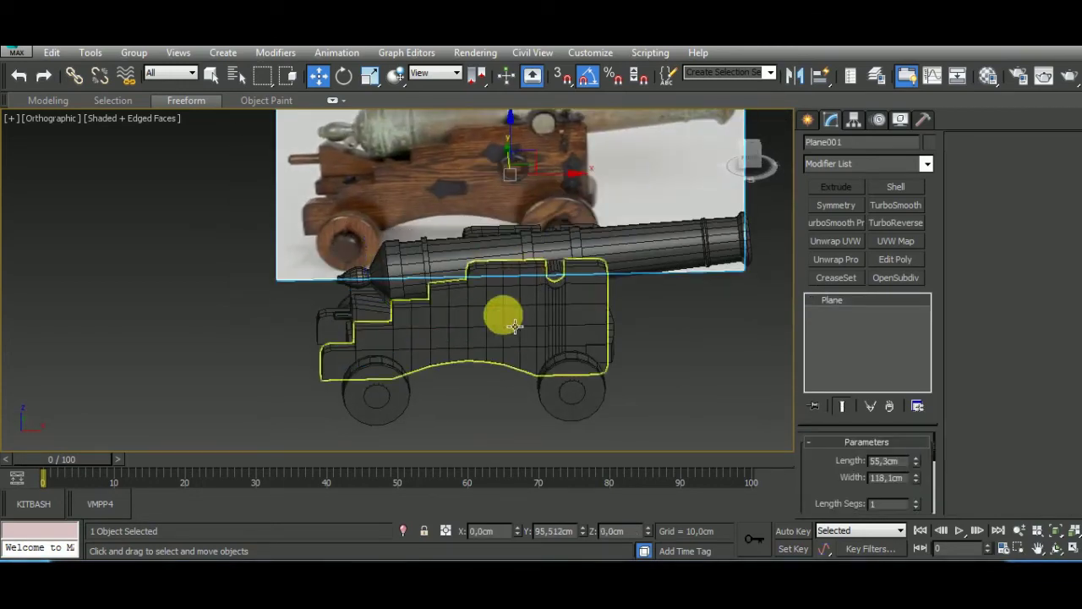
pyautogui.click(402, 530)
pyautogui.press('f')
pyautogui.scroll(3, 550, 379)
pyautogui.scroll(3, 435, 266)
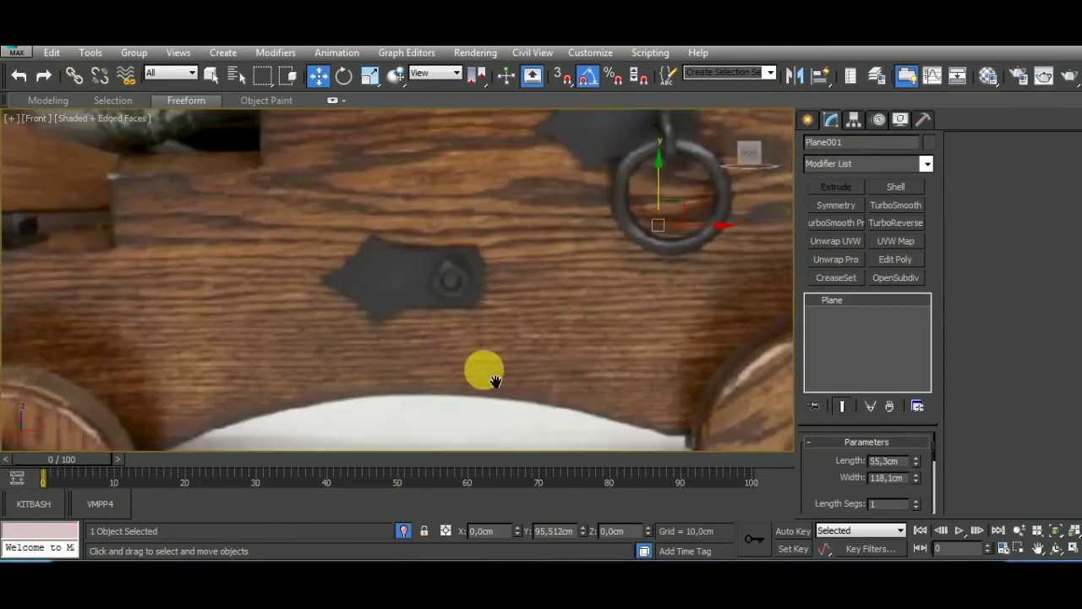
pyautogui.scroll(-1, 483, 369)
# Create a plane, Plane005, covering the dark iron bracket in the photo.
pyautogui.click(808, 119)
pyautogui.click(893, 289)
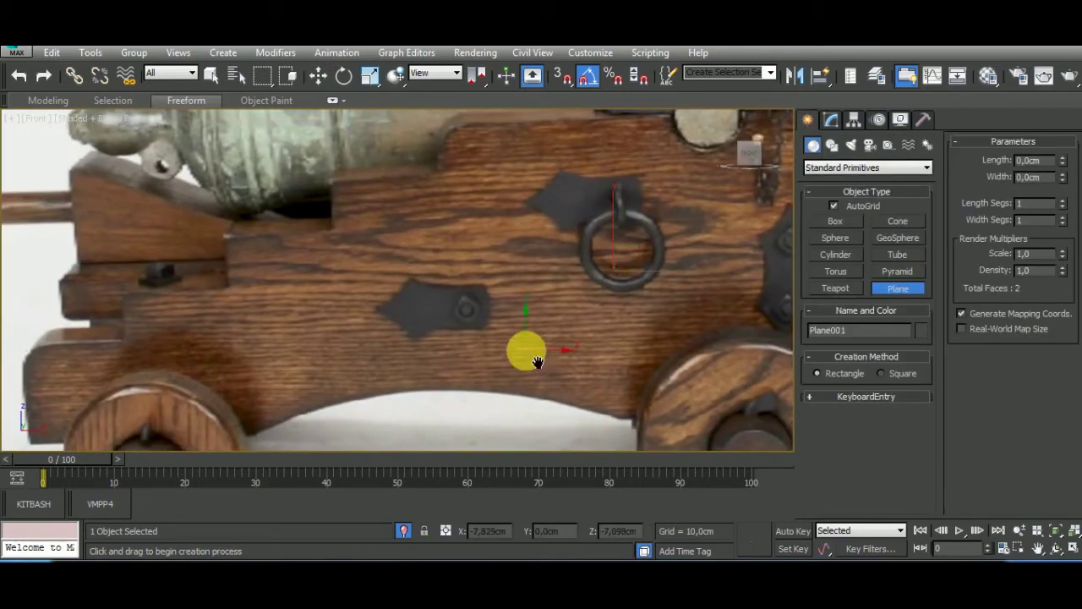
pyautogui.scroll(3, 525, 350)
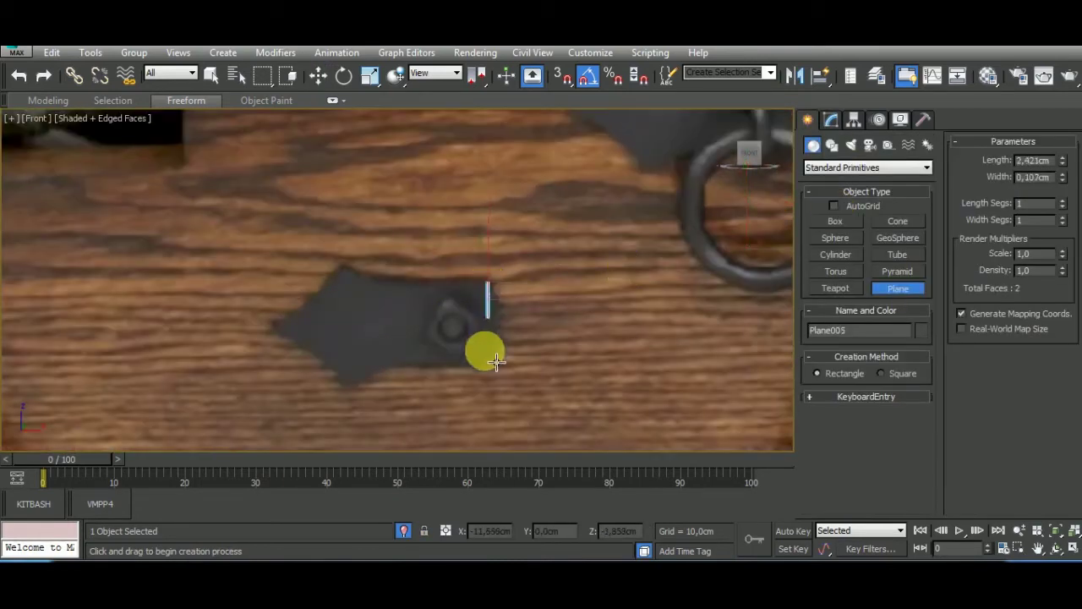
pyautogui.moveTo(497, 362)
pyautogui.mouseDown()
pyautogui.moveTo(343, 378)
pyautogui.moveTo(361, 372)
pyautogui.mouseUp()
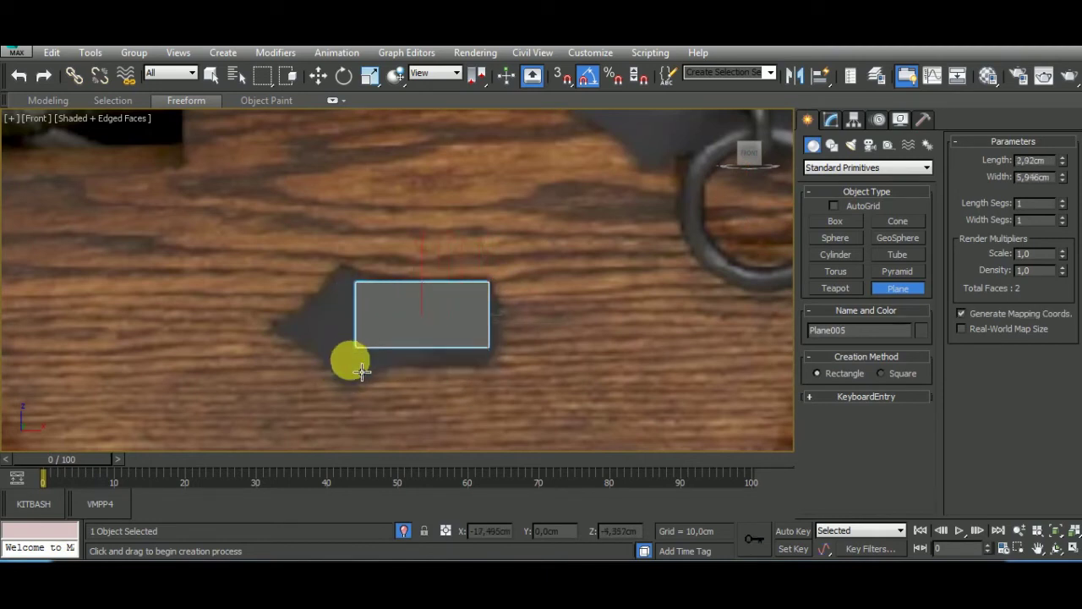
pyautogui.click(322, 75)
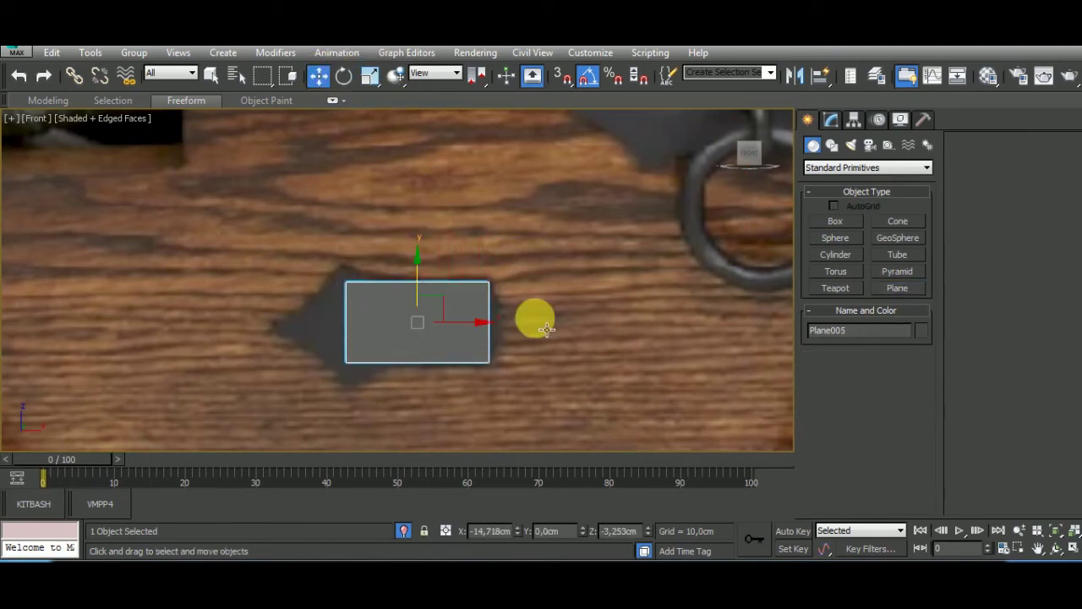
# Convert Plane005 to Editable Poly and extend its left edge leftward toward the bracket's point.
pyautogui.click(832, 119)
pyautogui.rightClick(862, 309)
pyautogui.click(930, 423)
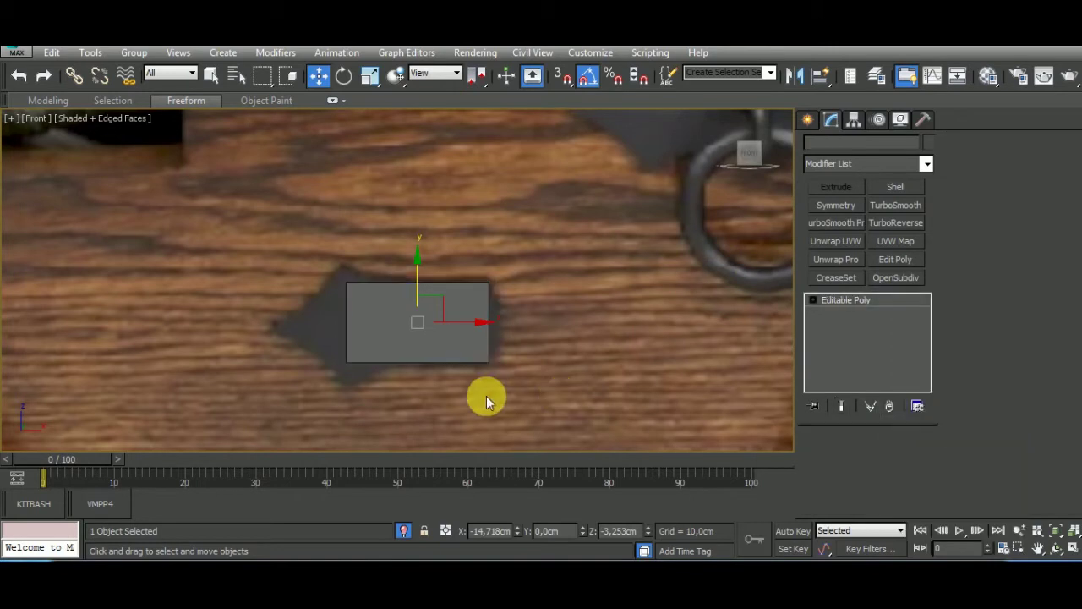
pyautogui.moveTo(516, 382); pyautogui.dragTo(545, 368, button='middle')
pyautogui.scroll(4, 470, 284)
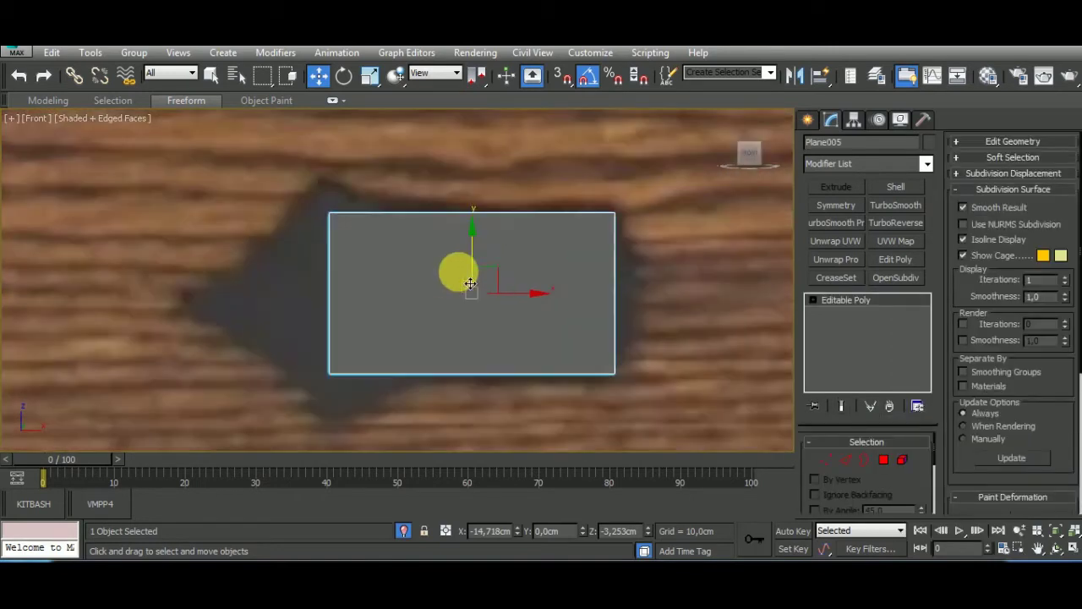
pyautogui.click(845, 459)
pyautogui.click(331, 292)
pyautogui.keyDown('shift'); pyautogui.moveTo(402, 303); pyautogui.dragTo(263, 298); pyautogui.keyUp('shift')
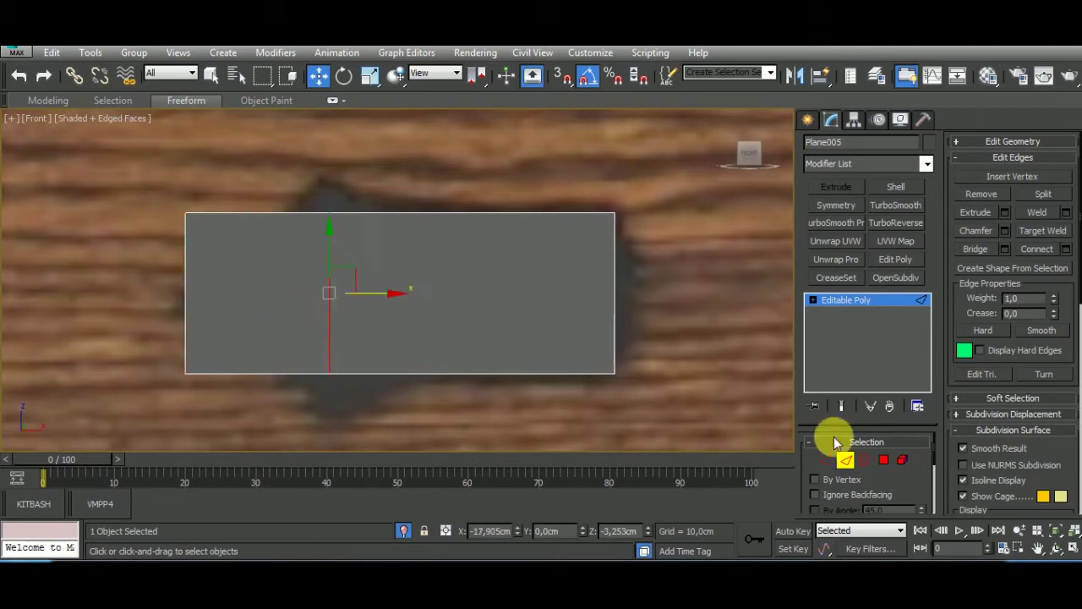
# Connect a new vertical edge across the plate and slide it to the left.
pyautogui.press('1')
pyautogui.click(370, 75)
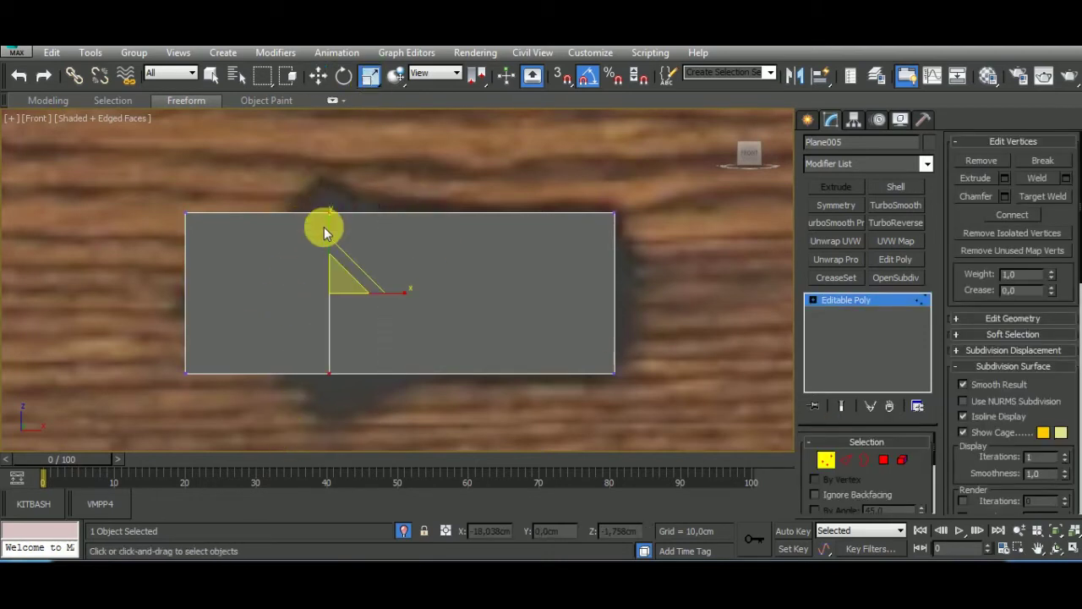
pyautogui.moveTo(339, 238); pyautogui.dragTo(325, 216)
pyautogui.hotkey('ctrl', 'z')
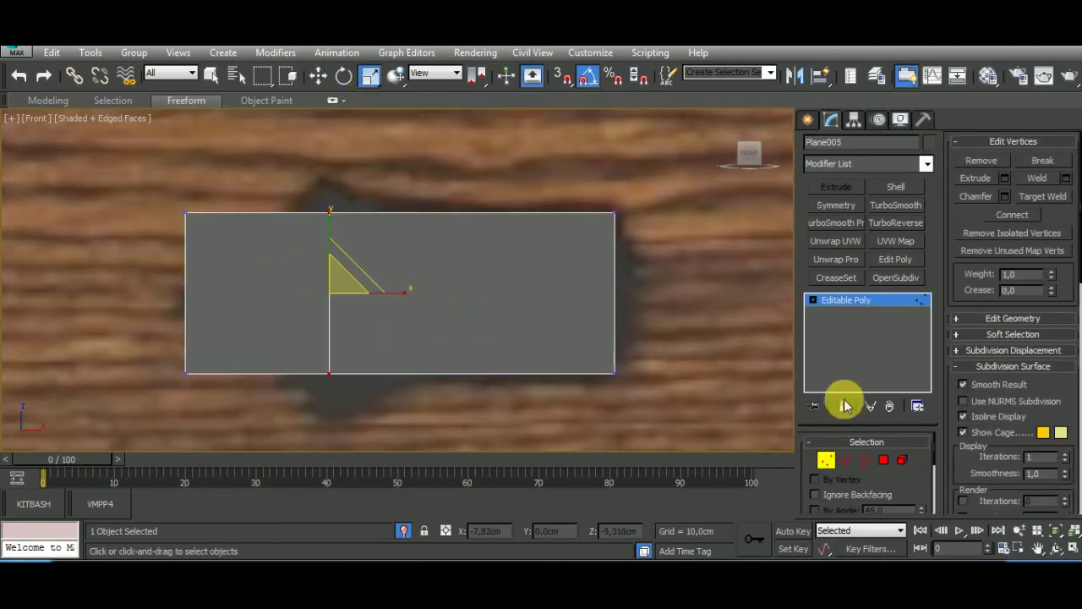
pyautogui.click(846, 460)
pyautogui.hotkey('ctrl', 'shift', 'e')
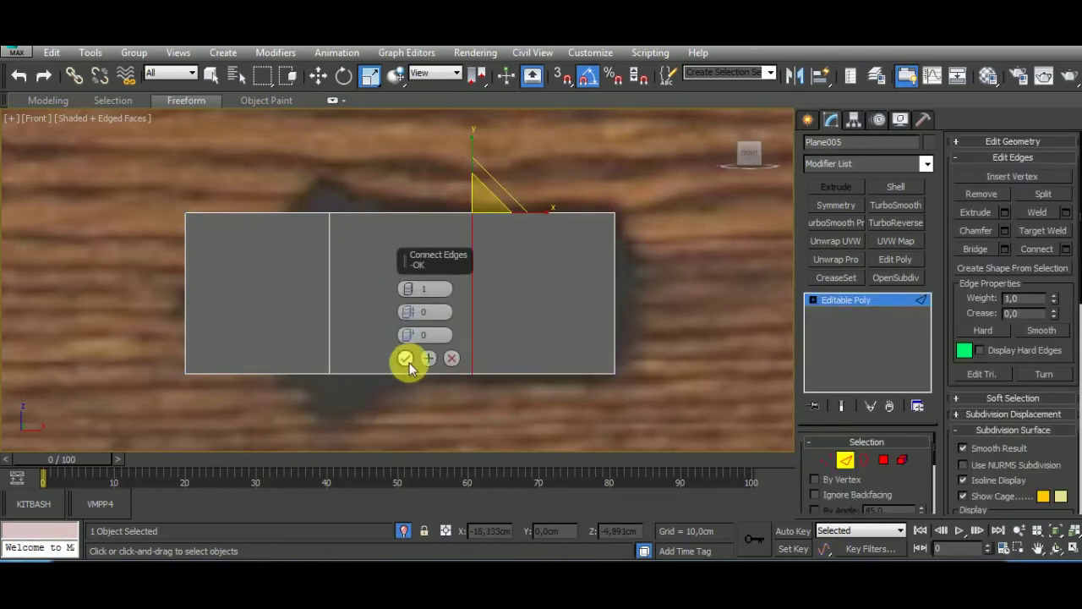
pyautogui.click(405, 358)
pyautogui.press('w')
pyautogui.moveTo(527, 305); pyautogui.dragTo(499, 302)
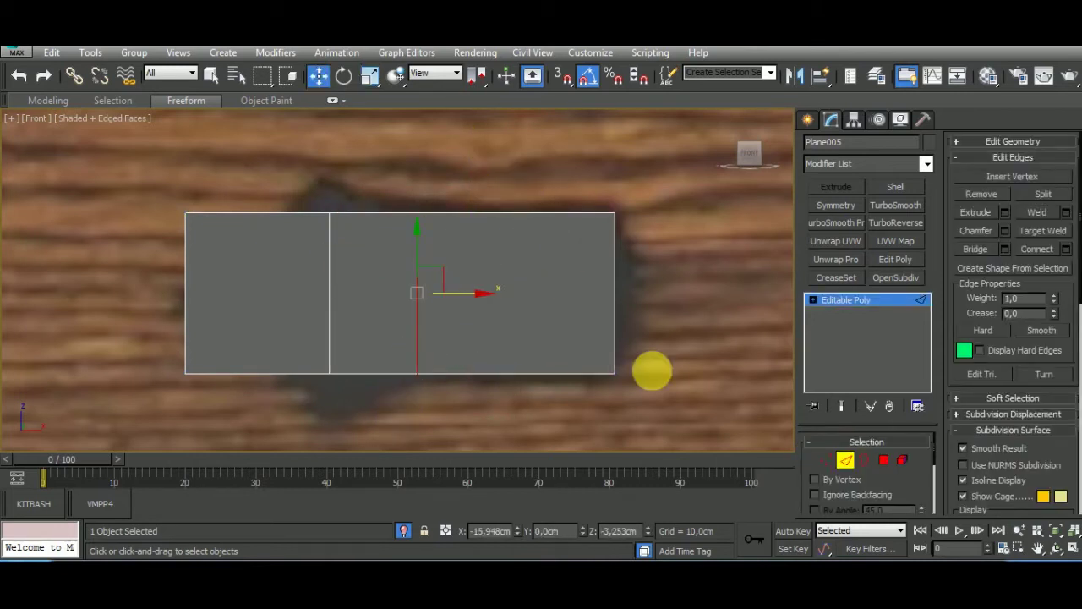
# Scale the middle vertices apart vertically and pinch the left vertices into a point.
pyautogui.press('1')
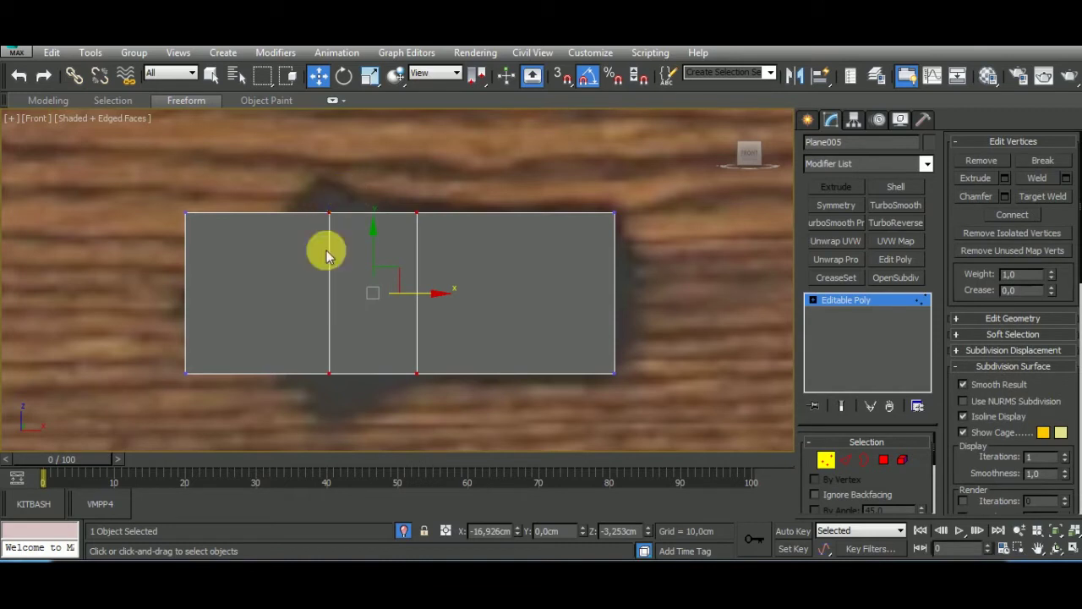
pyautogui.press('r')
pyautogui.moveTo(326, 205); pyautogui.dragTo(333, 216)
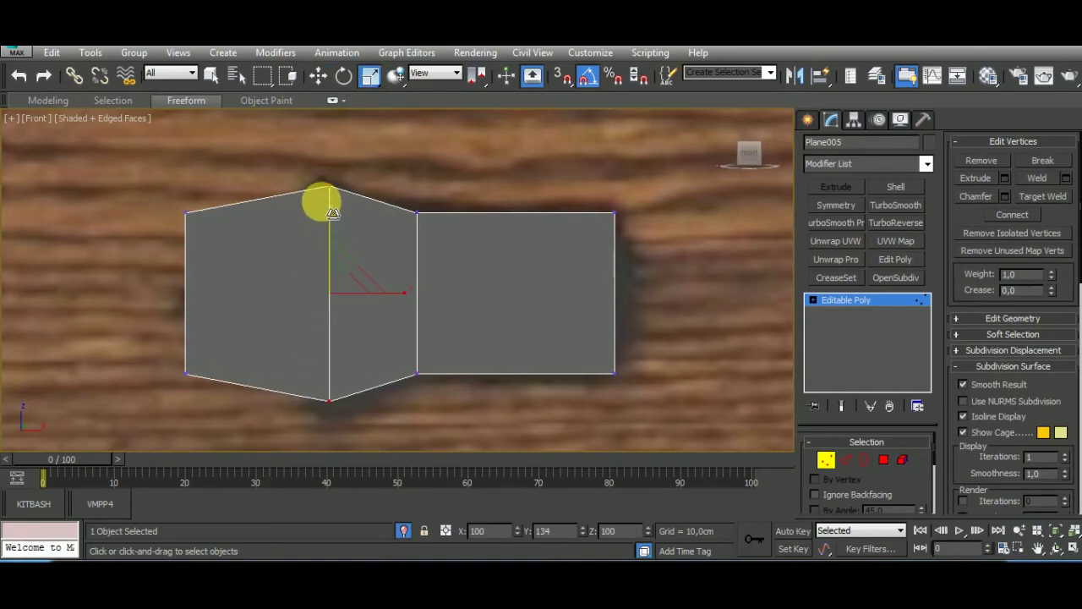
pyautogui.moveTo(252, 203); pyautogui.dragTo(144, 380)
pyautogui.moveTo(190, 266); pyautogui.dragTo(180, 307)
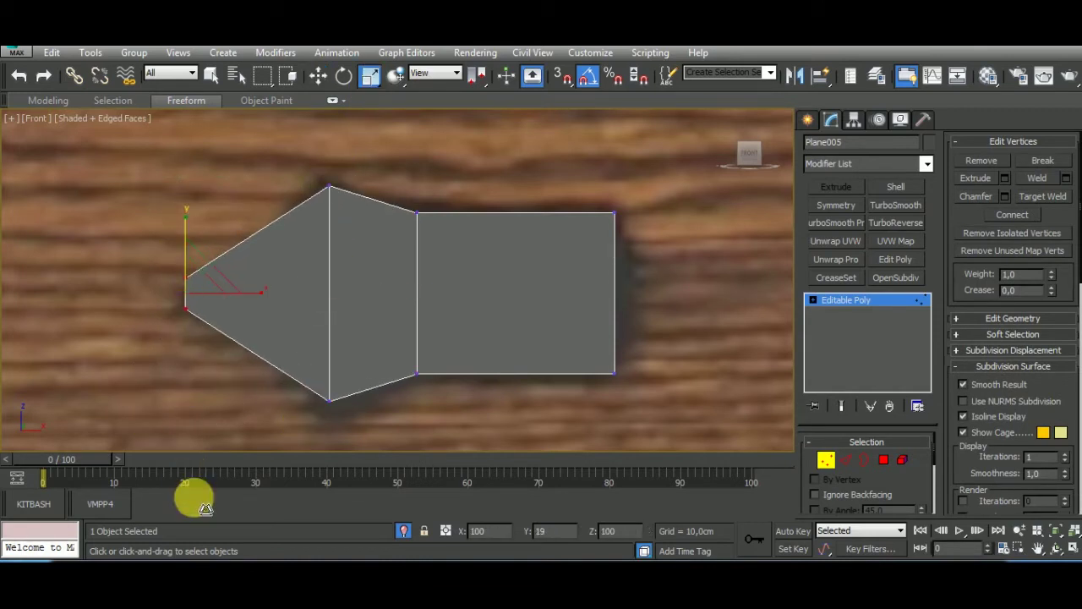
pyautogui.moveTo(280, 186); pyautogui.dragTo(502, 222, button='middle')
pyautogui.scroll(-2, 555, 302)
pyautogui.moveTo(556, 302); pyautogui.dragTo(575, 323, button='middle')
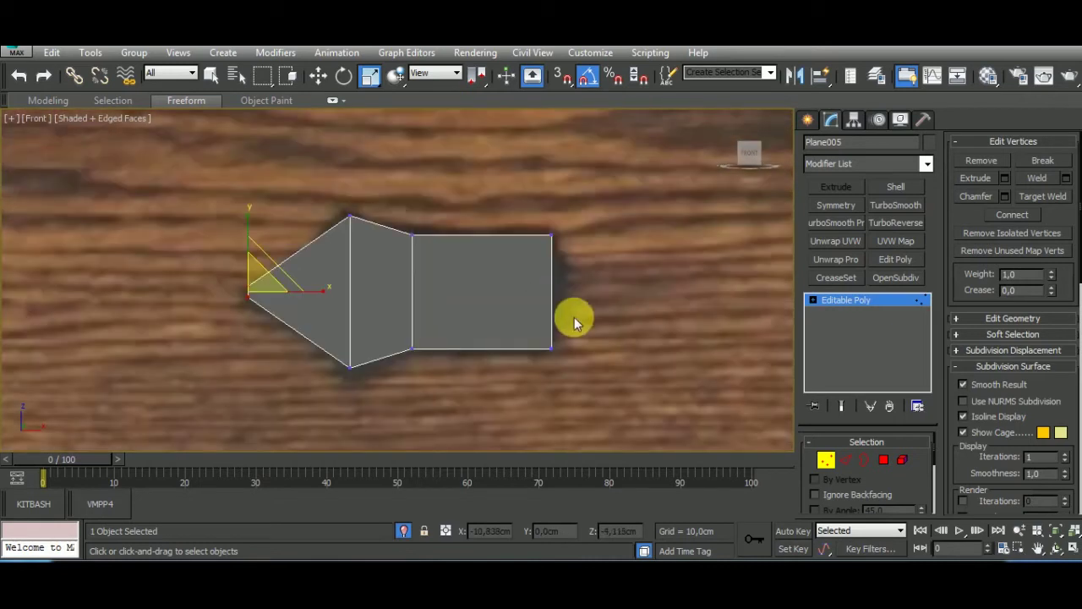
# Connect a horizontal edge through the middle of the strap plate.
pyautogui.click(846, 460)
pyautogui.click(350, 294)
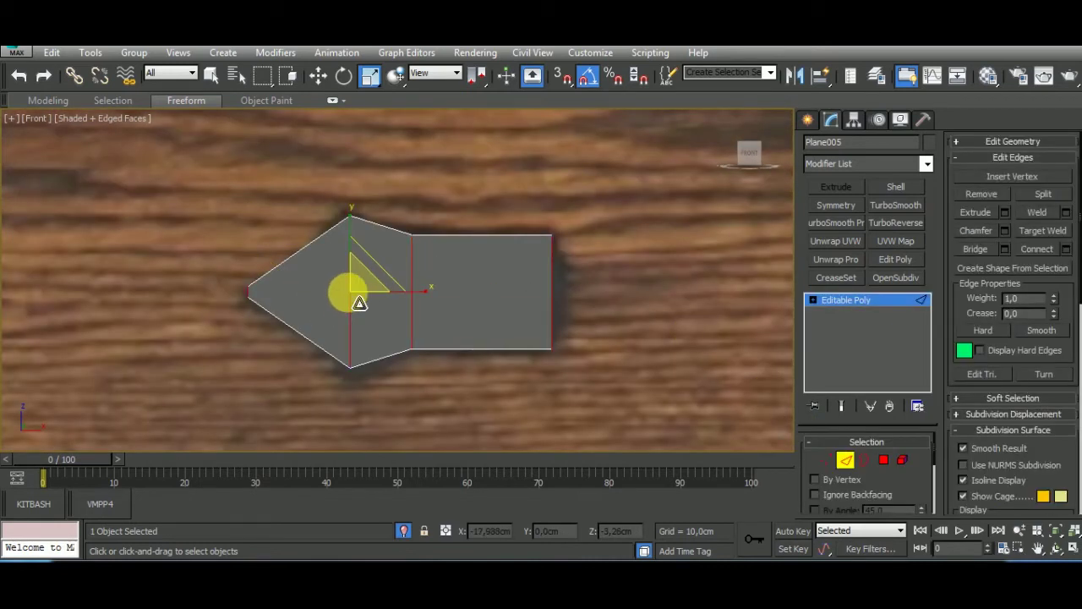
pyautogui.click(404, 359)
pyautogui.click(846, 459)
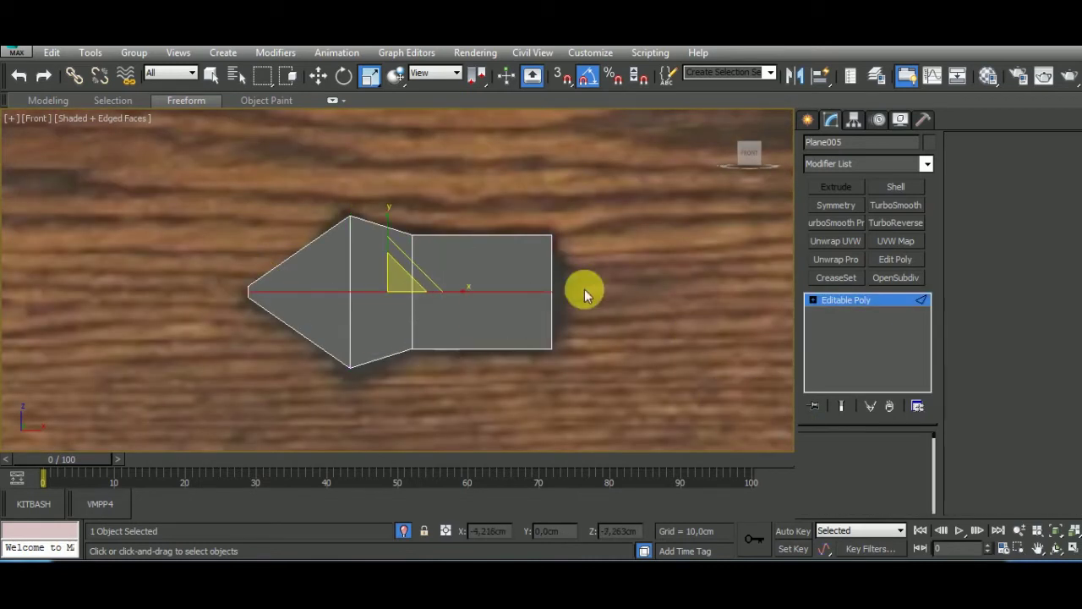
pyautogui.press('1')
pyautogui.click(551, 292)
# Target Weld the stray vertex, then select the open border and add a 1.0 cm Shell.
pyautogui.press('w')
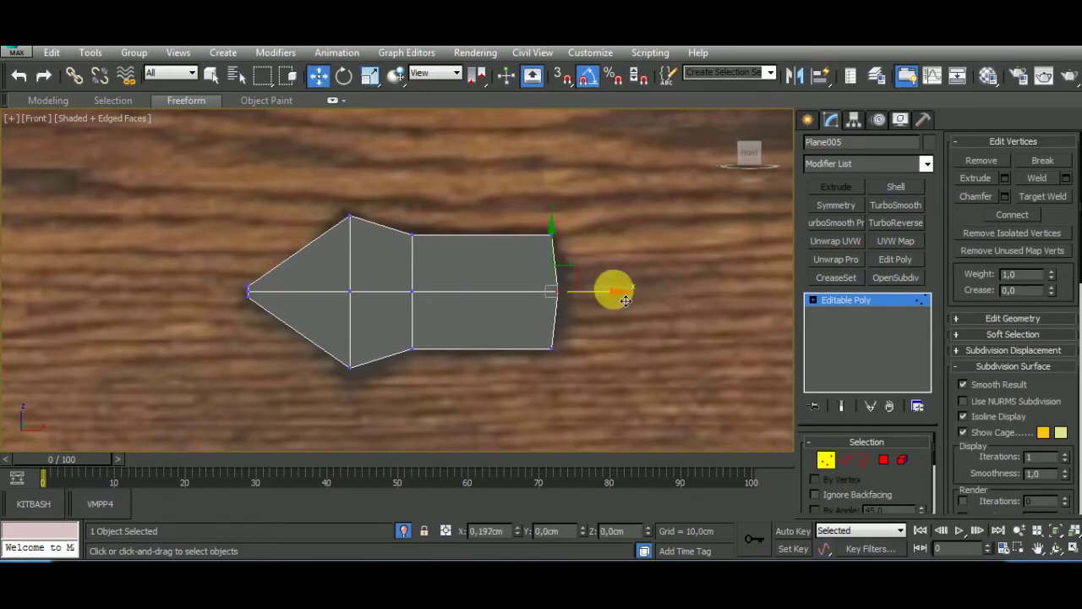
pyautogui.scroll(3, 273, 291)
pyautogui.click(1043, 196)
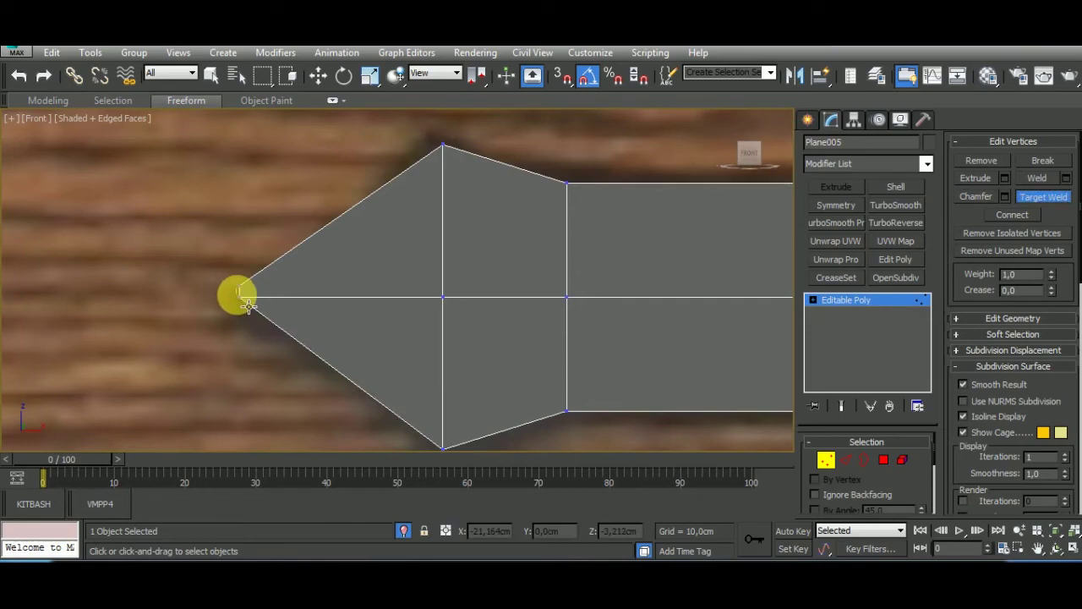
pyautogui.scroll(-3, 241, 296)
pyautogui.keyDown('alt'); pyautogui.moveTo(404, 358); pyautogui.dragTo(600, 331, button='middle'); pyautogui.keyUp('alt')
pyautogui.click(1040, 196)
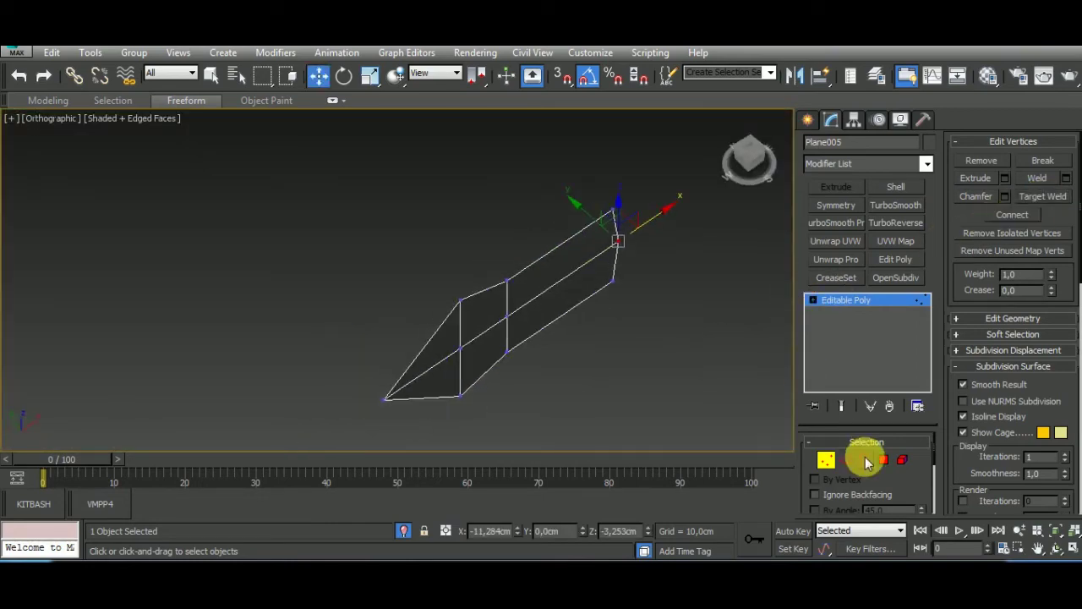
pyautogui.click(865, 461)
pyautogui.click(457, 337)
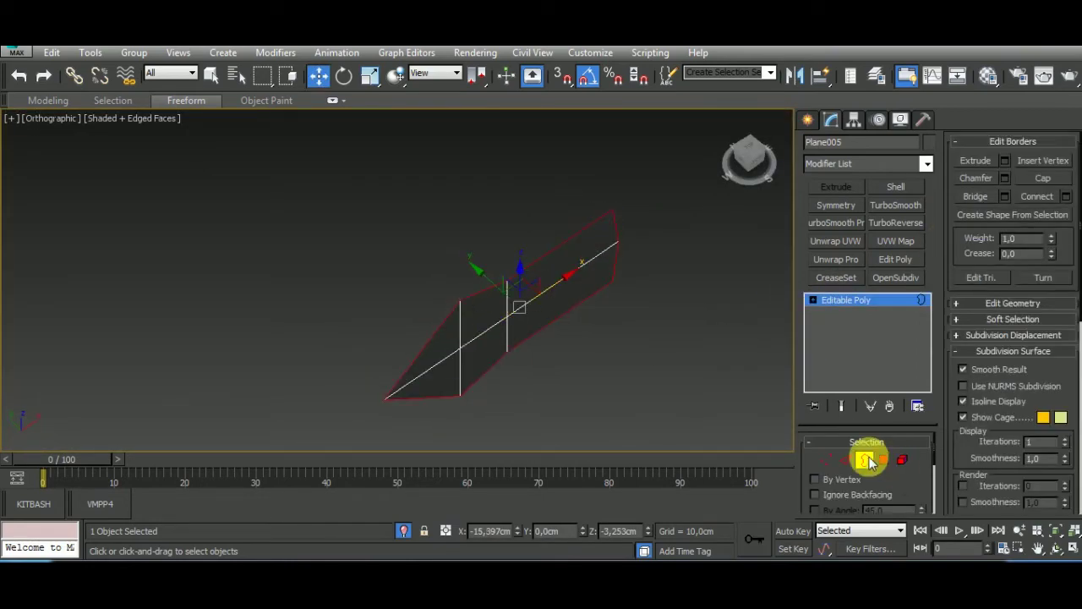
pyautogui.click(897, 187)
# Unhide the whole cannon and thin the plate's Shell from 1.0 to 0.59 cm.
pyautogui.hotkey('alt', 'q')
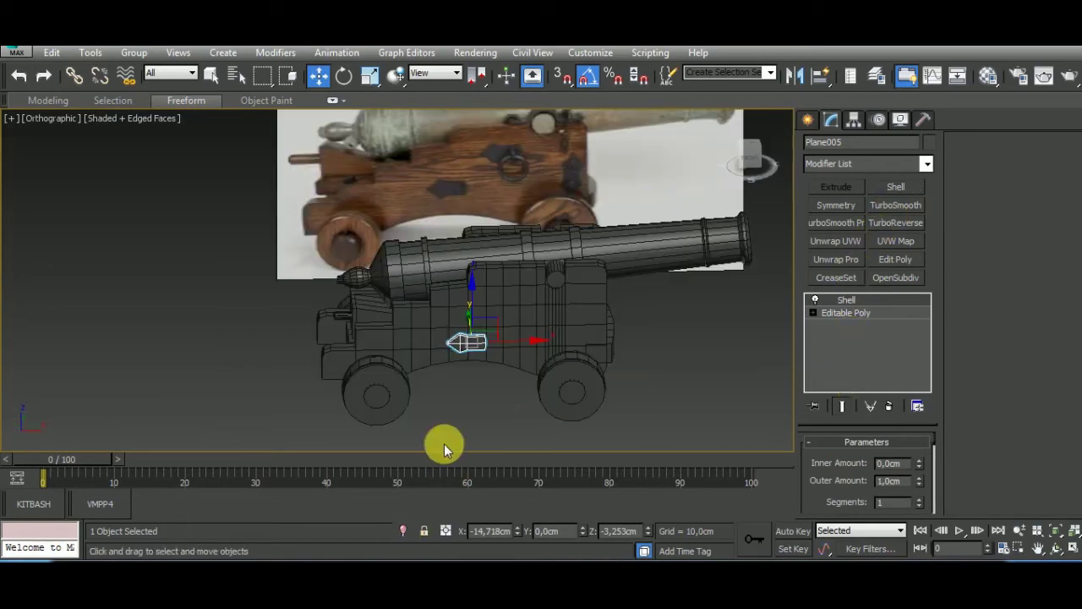
pyautogui.keyDown('alt'); pyautogui.moveTo(502, 375); pyautogui.dragTo(541, 380, button='middle'); pyautogui.keyUp('alt')
pyautogui.scroll(5, 522, 351)
pyautogui.scroll(3, 522, 351)
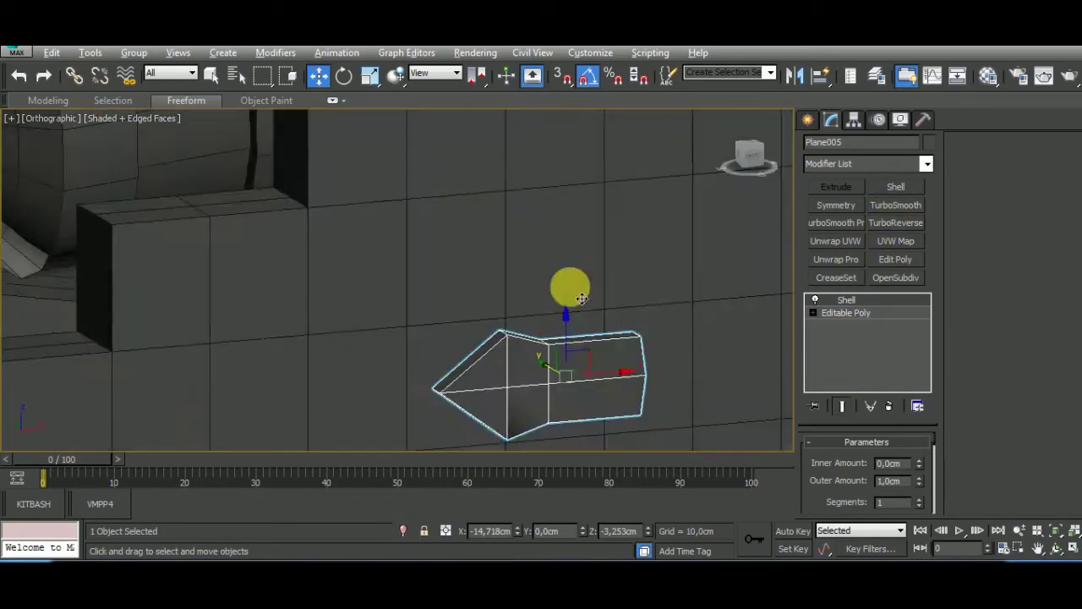
pyautogui.keyDown('alt'); pyautogui.moveTo(570, 285); pyautogui.dragTo(575, 254, button='middle'); pyautogui.keyUp('alt')
pyautogui.scroll(4, 531, 330)
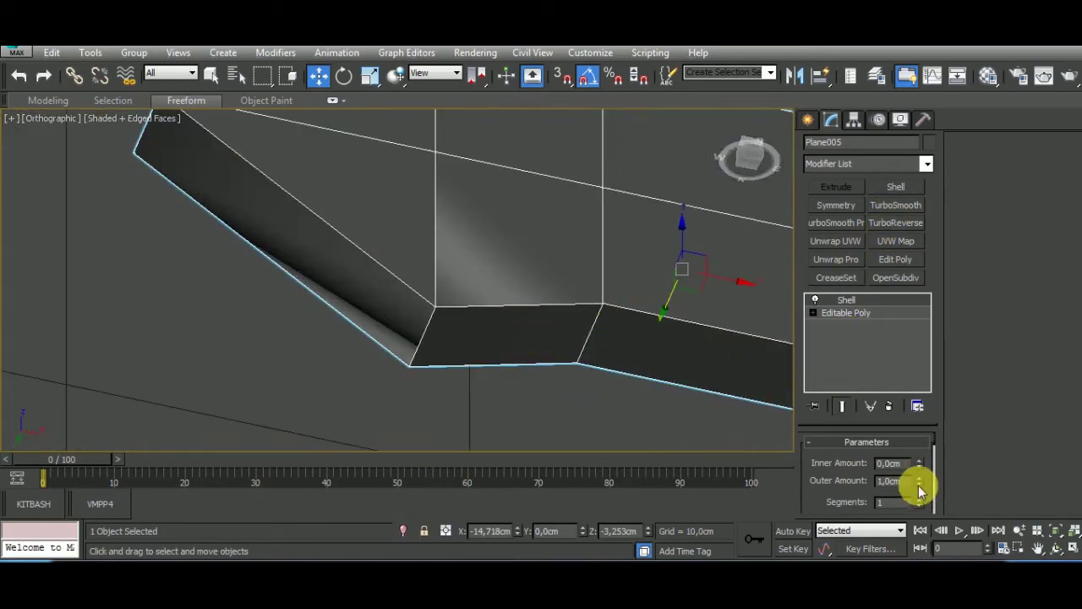
pyautogui.moveTo(920, 490); pyautogui.dragTo(913, 430)
pyautogui.scroll(-5, 584, 301)
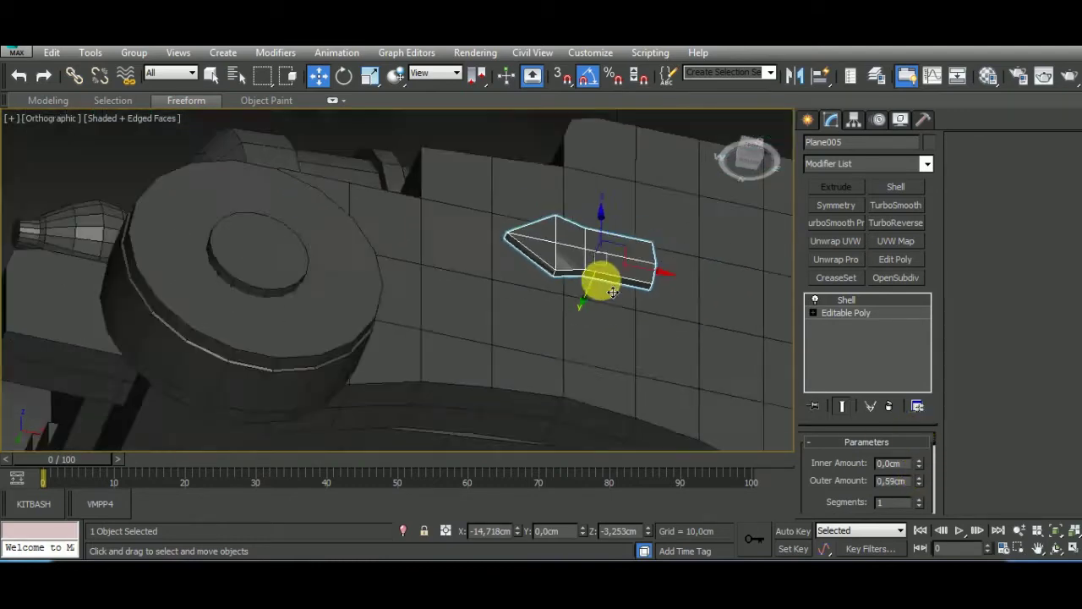
# Move the plate along Y toward the carriage and thin the Shell further to 0.47 cm.
pyautogui.keyDown('alt'); pyautogui.moveTo(613, 293); pyautogui.dragTo(580, 258, button='middle'); pyautogui.keyUp('alt')
pyautogui.moveTo(580, 258)
pyautogui.mouseDown()
pyautogui.moveTo(515, 176)
pyautogui.moveTo(542, 212)
pyautogui.mouseUp()
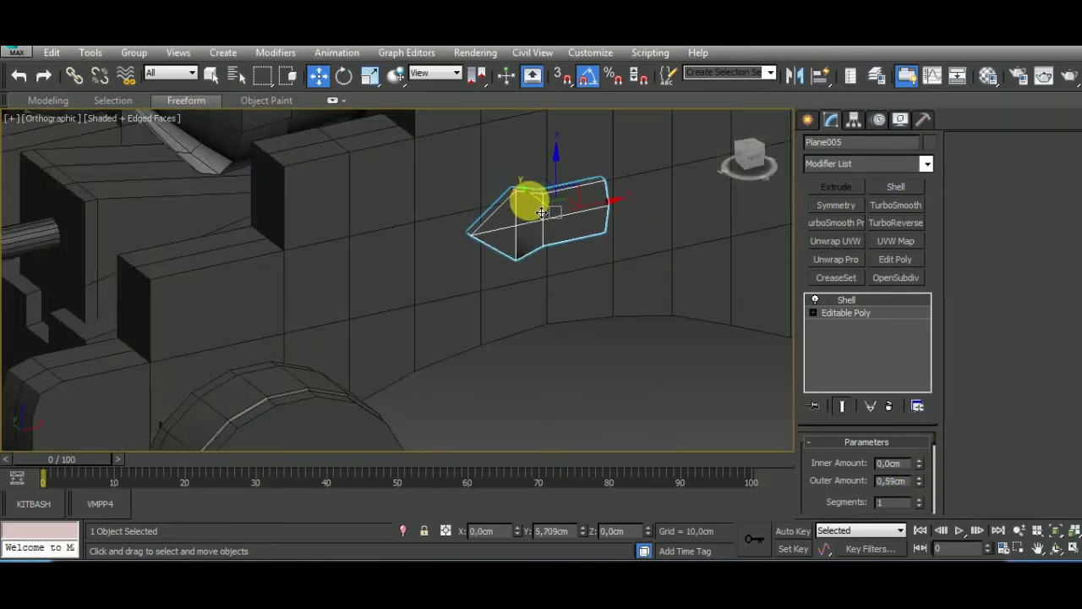
pyautogui.keyDown('alt'); pyautogui.moveTo(563, 349); pyautogui.dragTo(549, 363, button='middle'); pyautogui.keyUp('alt')
pyautogui.scroll(5, 556, 242)
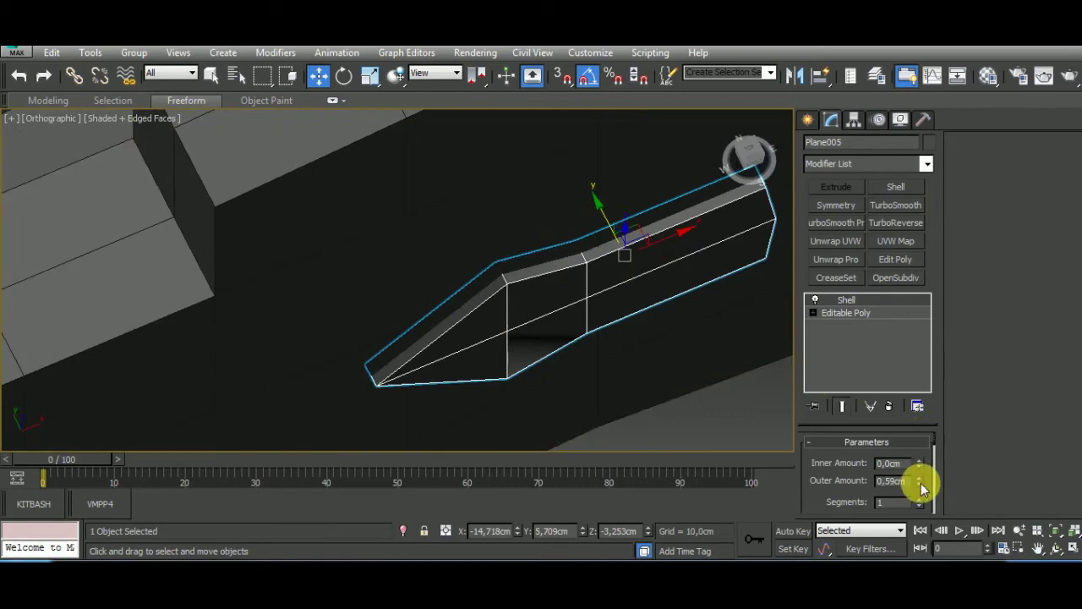
pyautogui.moveTo(919, 483); pyautogui.dragTo(920, 499)
pyautogui.moveTo(606, 216); pyautogui.dragTo(606, 222)
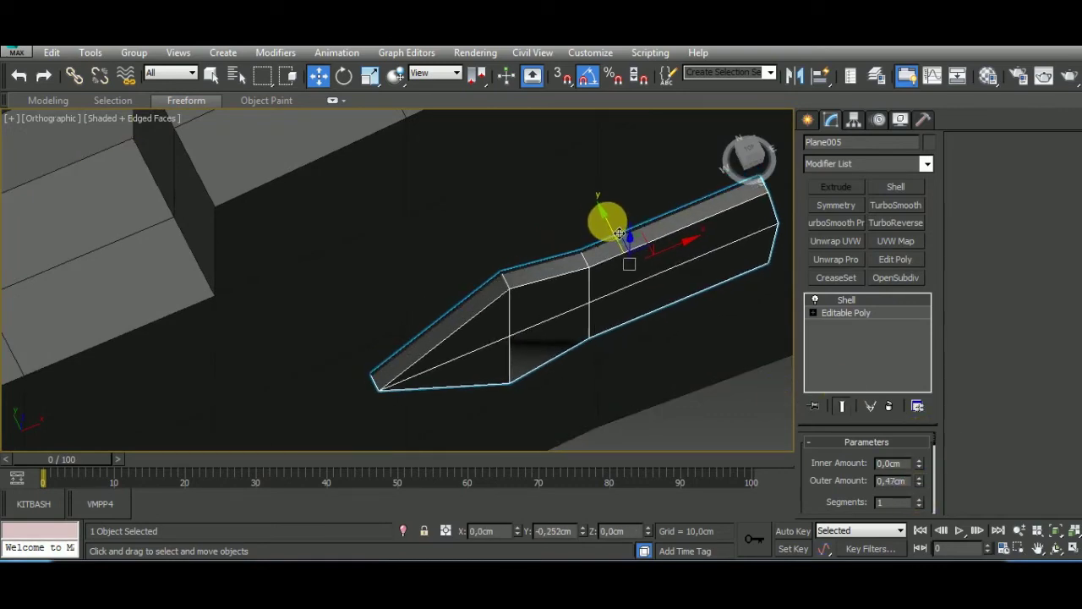
pyautogui.scroll(-5, 647, 339)
# Add an Edit Poly modifier to the plate and select all 20 of its polygons.
pyautogui.moveTo(647, 338)
pyautogui.keyDown('alt'); pyautogui.mouseDown(button='middle')
pyautogui.moveTo(549, 302)
pyautogui.moveTo(519, 225)
pyautogui.mouseUp(button='middle'); pyautogui.keyUp('alt')
pyautogui.scroll(5, 515, 302)
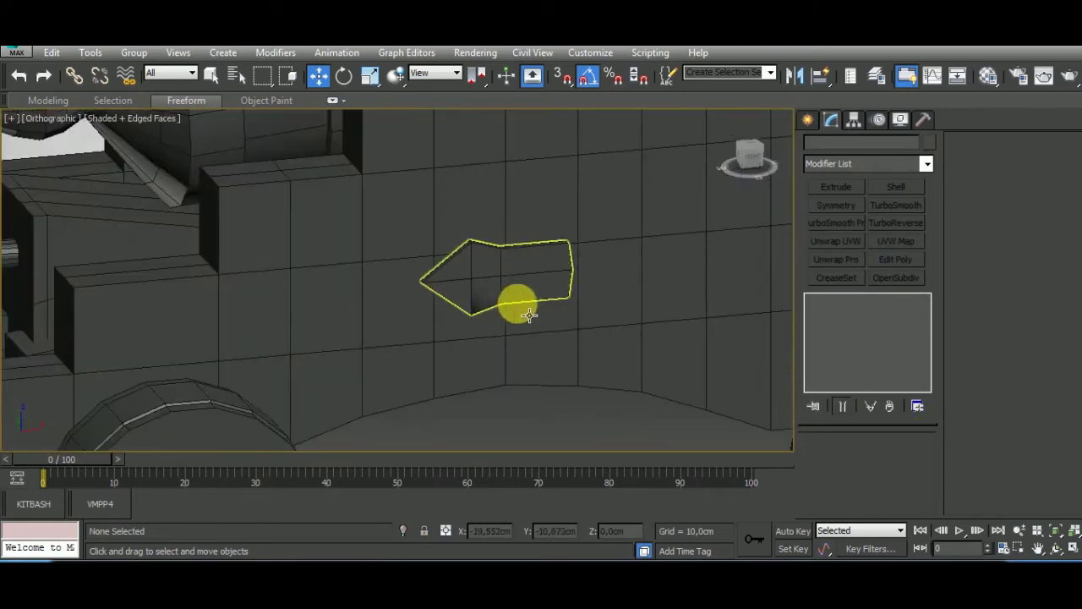
pyautogui.click(896, 260)
pyautogui.click(1030, 159)
pyautogui.moveTo(723, 140); pyautogui.dragTo(331, 374)
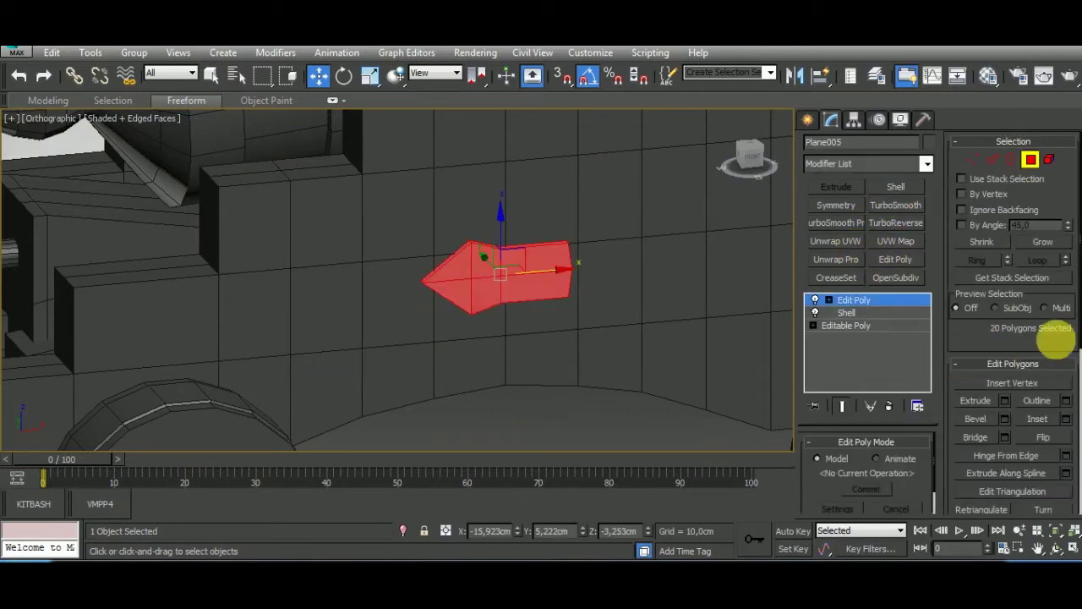
pyautogui.scroll(-5, 1057, 253)
pyautogui.scroll(-3, 1079, 292)
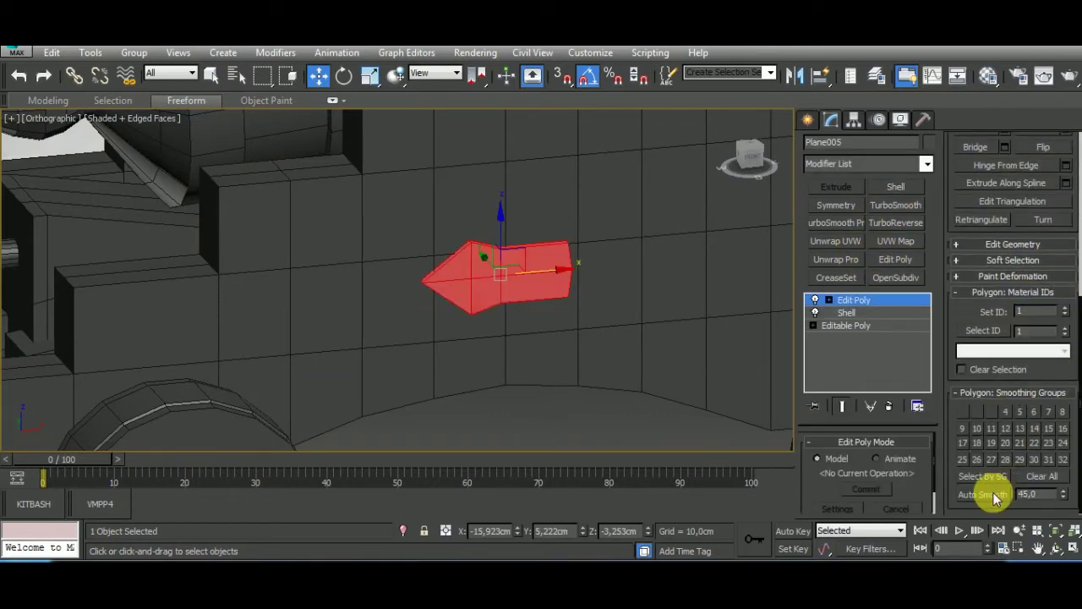
pyautogui.press('4')
# Shift-drag the strap plate along X to make a copy across the carriage side.
pyautogui.keyDown('alt'); pyautogui.moveTo(660, 309); pyautogui.dragTo(534, 420, button='middle'); pyautogui.keyUp('alt')
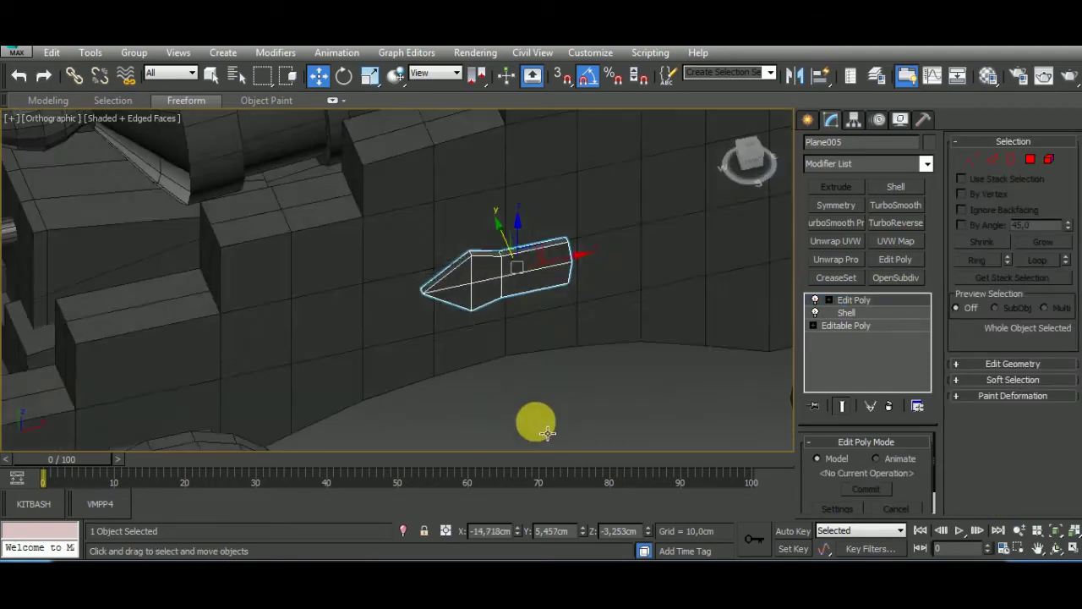
pyautogui.click(533, 420)
pyautogui.keyDown('alt'); pyautogui.moveTo(530, 357); pyautogui.dragTo(532, 350, button='middle'); pyautogui.keyUp('alt')
pyautogui.scroll(-3, 532, 350)
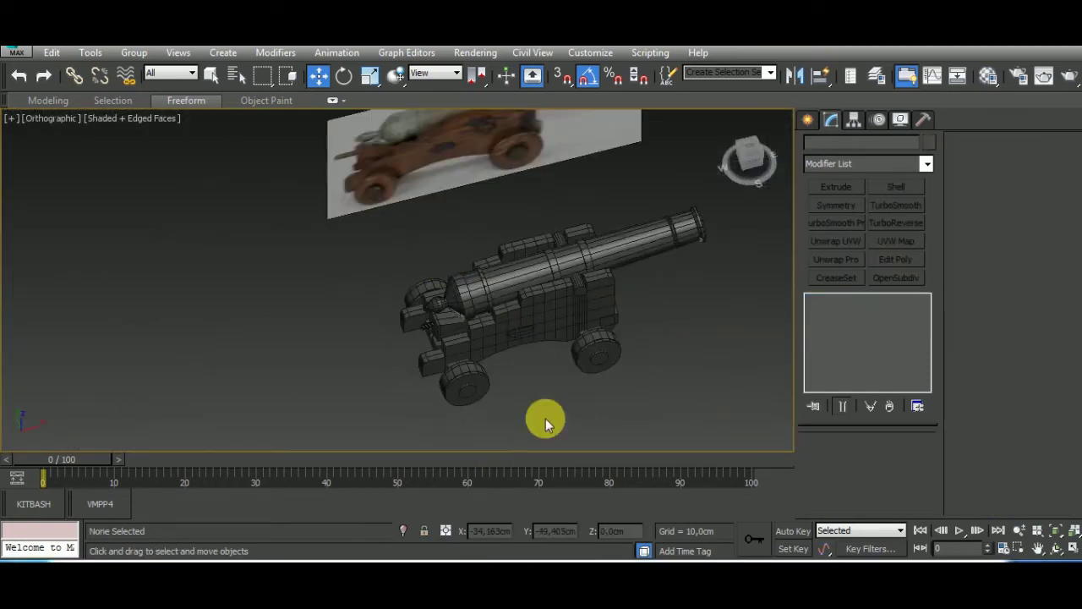
pyautogui.moveTo(549, 418); pyautogui.dragTo(551, 364, button='middle')
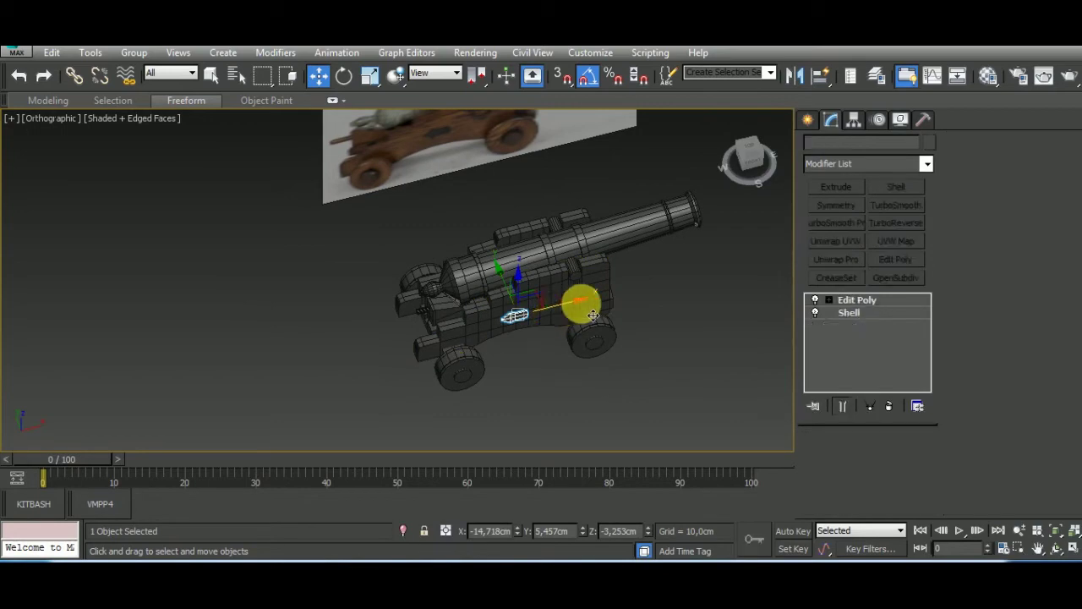
pyautogui.keyDown('shift'); pyautogui.moveTo(564, 324); pyautogui.dragTo(592, 302); pyautogui.keyUp('shift')
pyautogui.click(554, 368)
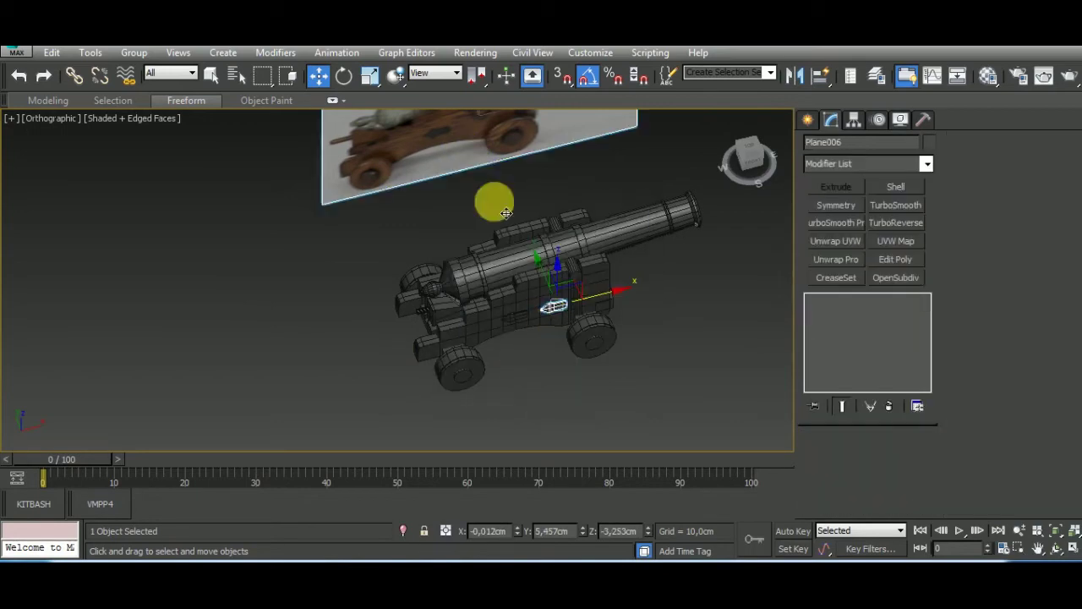
# Isolate the copy and, in Front view, move it up over the iron strap above the ring.
pyautogui.click(404, 530)
pyautogui.press('f')
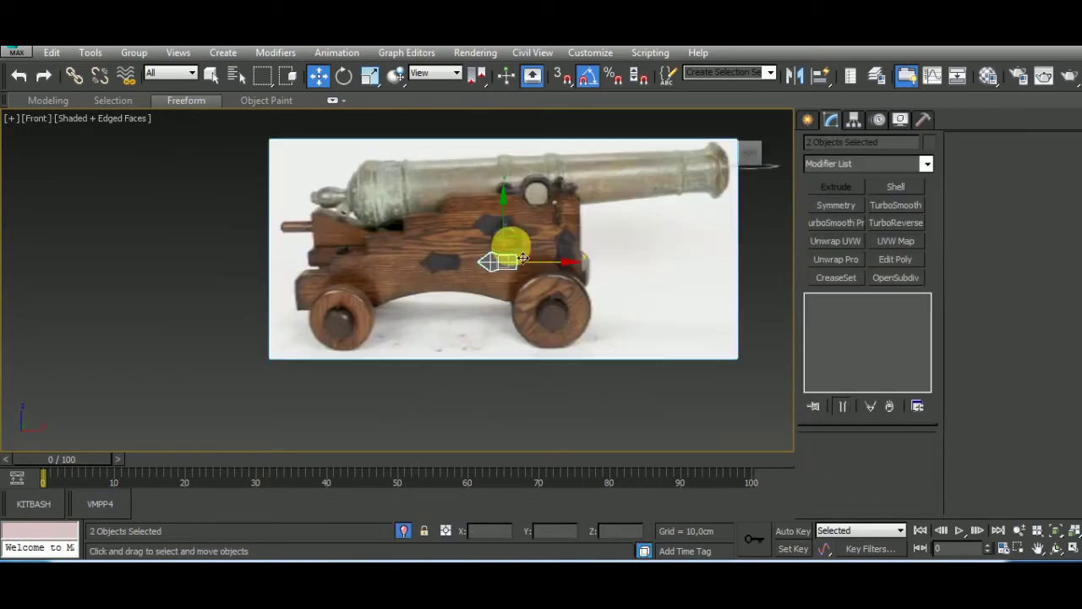
pyautogui.scroll(4, 524, 257)
pyautogui.moveTo(471, 263)
pyautogui.mouseDown()
pyautogui.moveTo(496, 206)
pyautogui.moveTo(525, 251)
pyautogui.moveTo(643, 253)
pyautogui.mouseUp()
# Make a second copy of the plate, turn it upright 90 degrees and place it over the vertical strap.
pyautogui.click(559, 367)
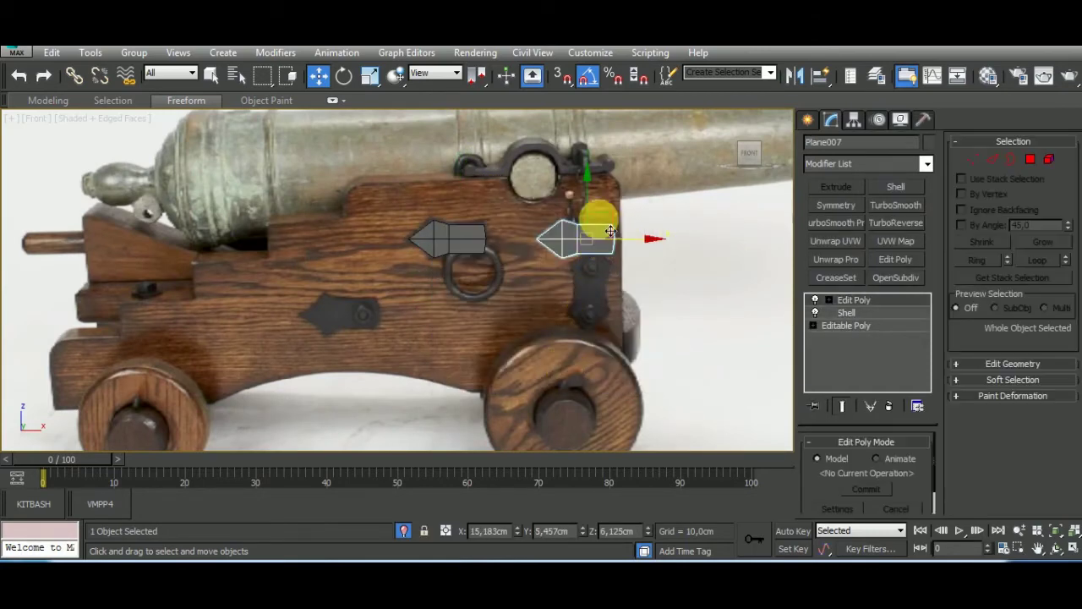
pyautogui.click(344, 76)
pyautogui.moveTo(600, 180); pyautogui.dragTo(678, 274)
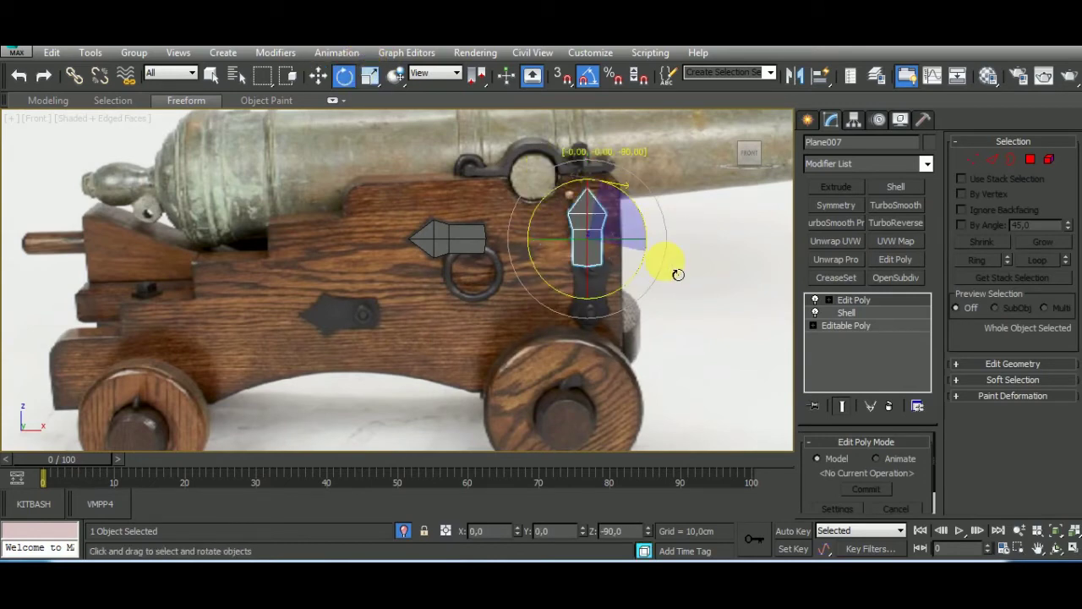
pyautogui.click(318, 75)
pyautogui.moveTo(597, 211); pyautogui.dragTo(598, 268)
pyautogui.scroll(3, 623, 279)
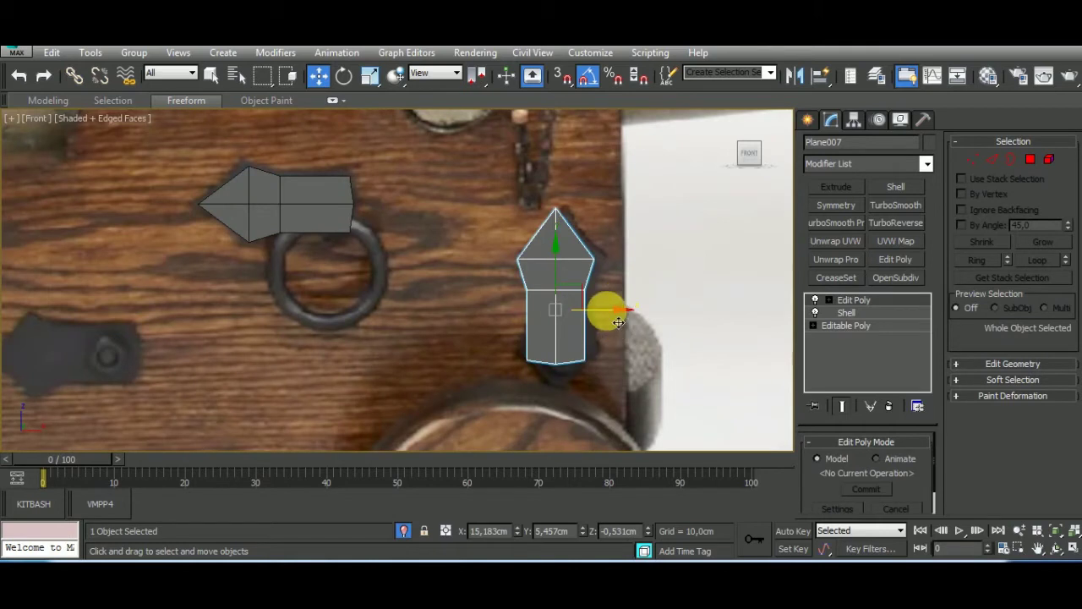
pyautogui.moveTo(619, 322); pyautogui.dragTo(624, 322)
# Shorten the upright strap by raising its six lower vertices.
pyautogui.click(987, 161)
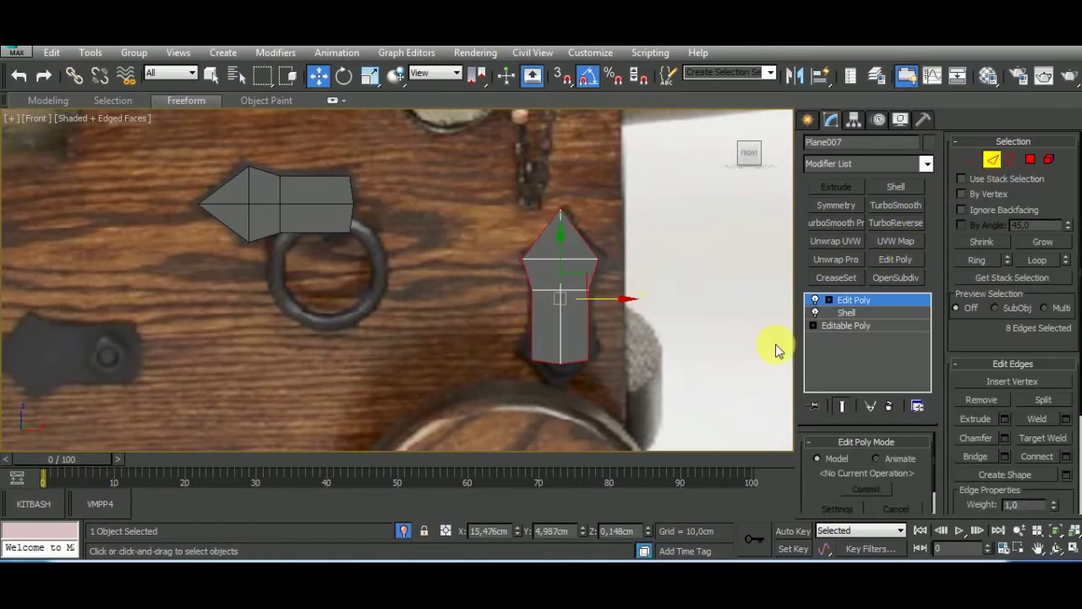
pyautogui.press('1')
pyautogui.press('r')
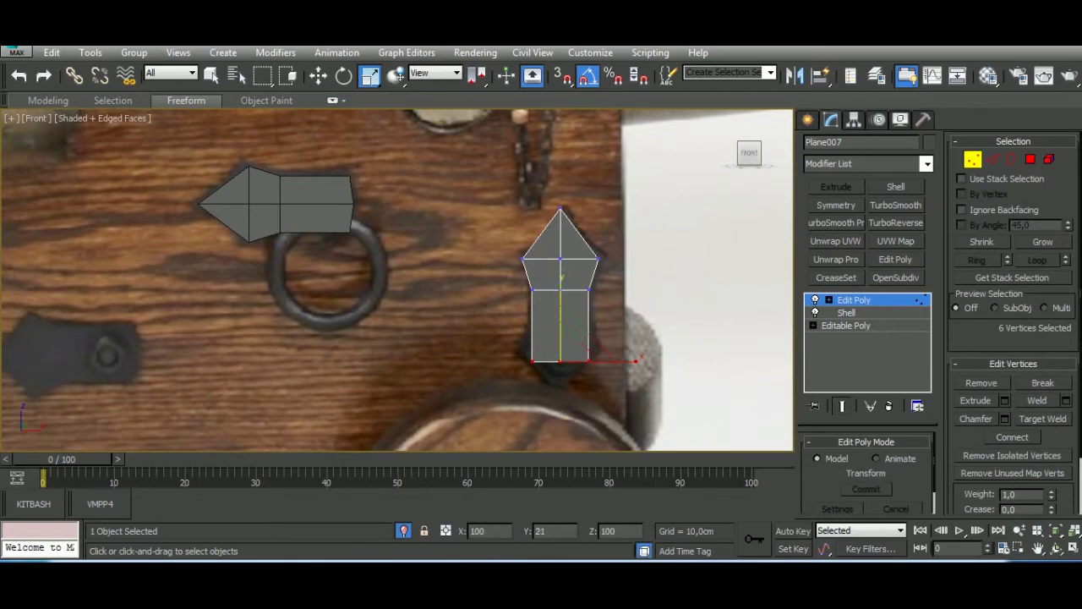
pyautogui.press('w')
pyautogui.moveTo(560, 343); pyautogui.dragTo(575, 291)
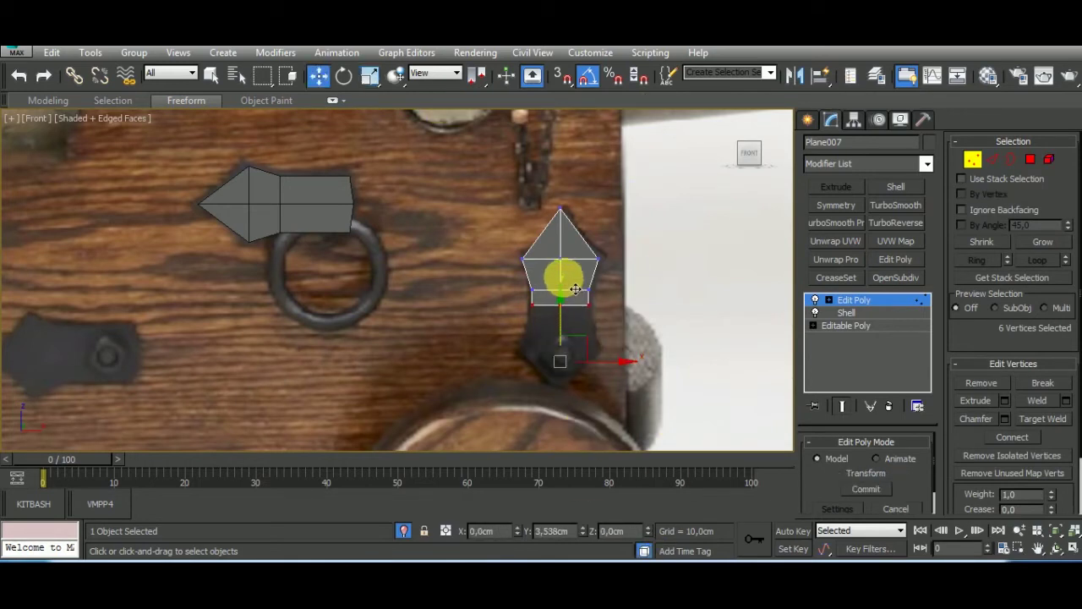
pyautogui.click(973, 159)
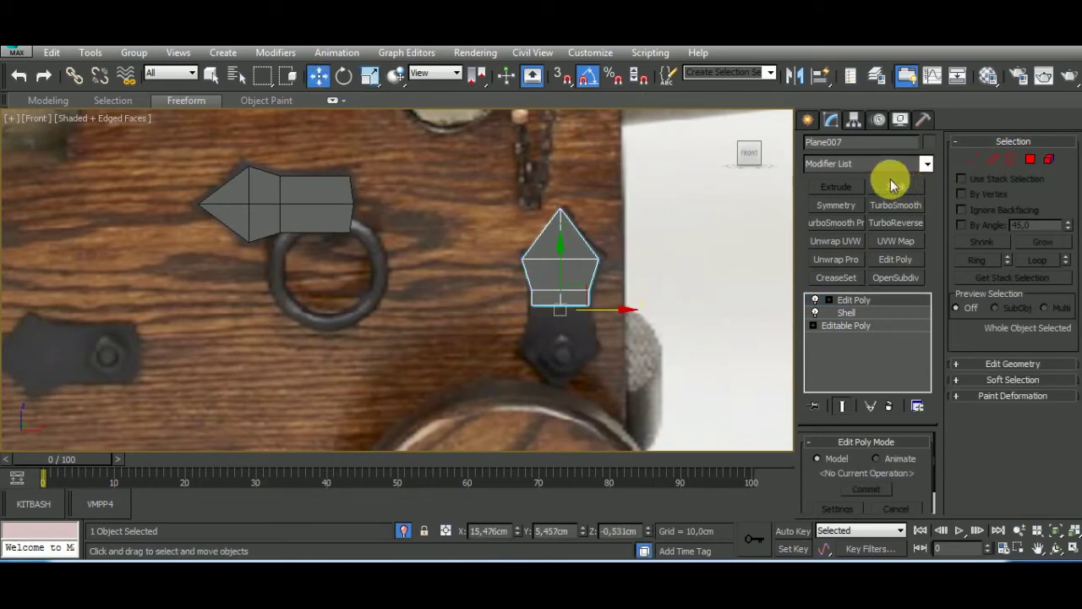
# Add a Symmetry modifier mirrored on X, flipped, with the mirror plane moved so both halves meet.
pyautogui.click(836, 206)
pyautogui.click(829, 300)
pyautogui.click(849, 312)
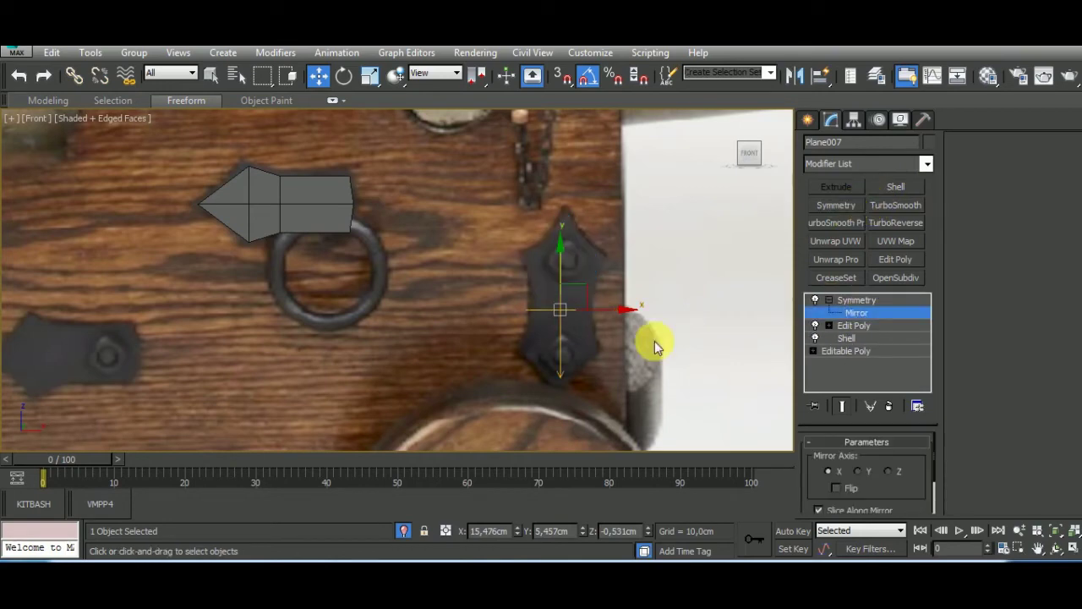
pyautogui.click(836, 489)
pyautogui.scroll(3, 566, 296)
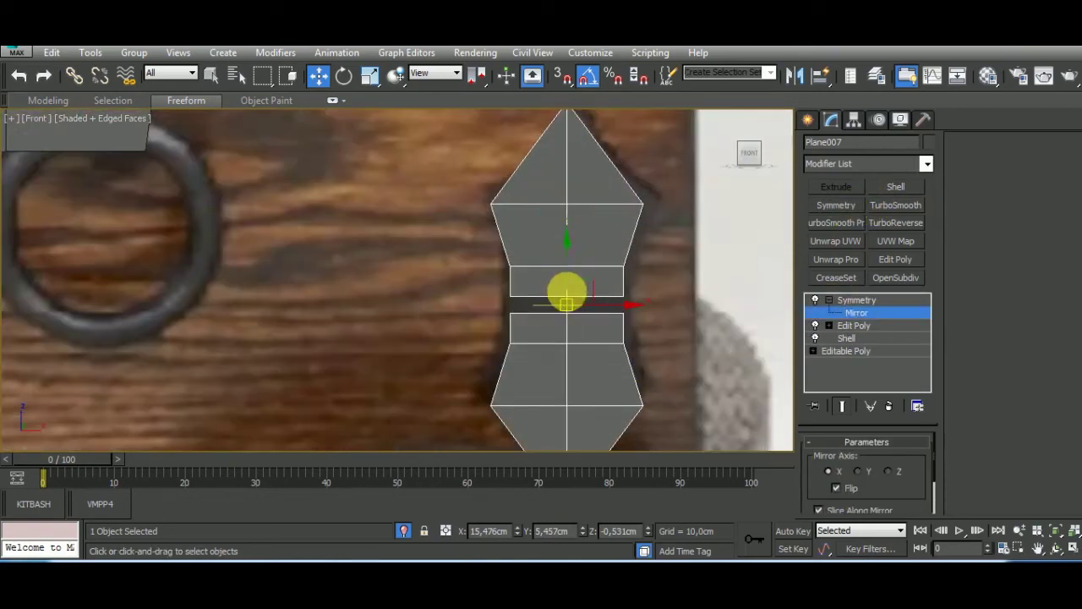
pyautogui.moveTo(578, 290)
pyautogui.mouseDown()
pyautogui.moveTo(578, 268)
pyautogui.moveTo(578, 279)
pyautogui.mouseUp()
pyautogui.scroll(-3, 582, 275)
pyautogui.scroll(3, 583, 275)
pyautogui.scroll(-3, 579, 275)
pyautogui.click(404, 531)
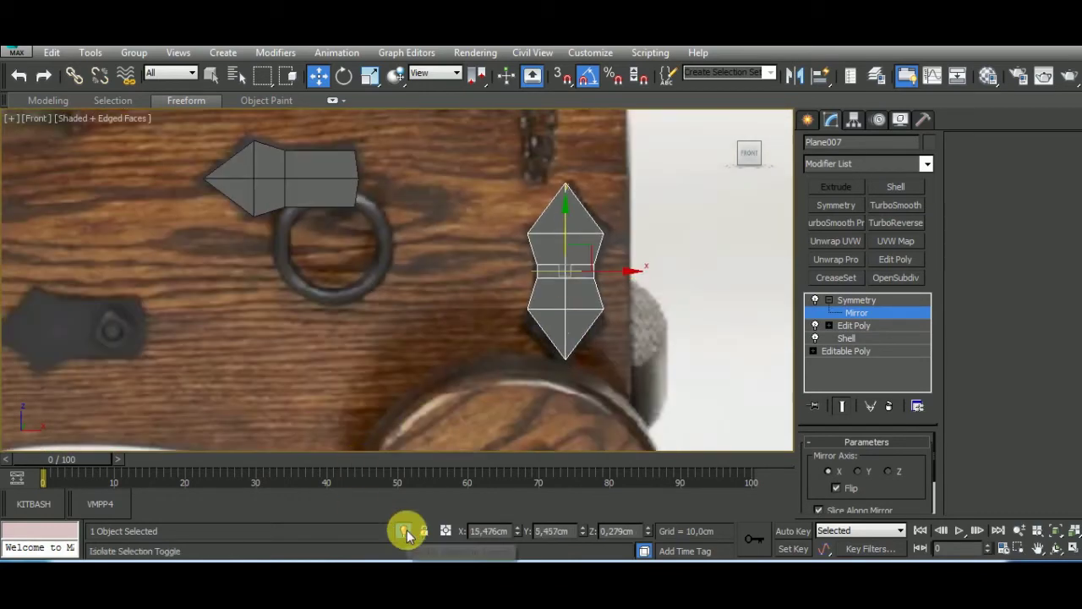
# Exit isolation, clear the selection, and frame the cannon in Front view with empty space to its right.
pyautogui.click(883, 304)
pyautogui.scroll(-3, 626, 339)
pyautogui.keyDown('alt'); pyautogui.moveTo(584, 302); pyautogui.dragTo(573, 326, button='middle'); pyautogui.keyUp('alt')
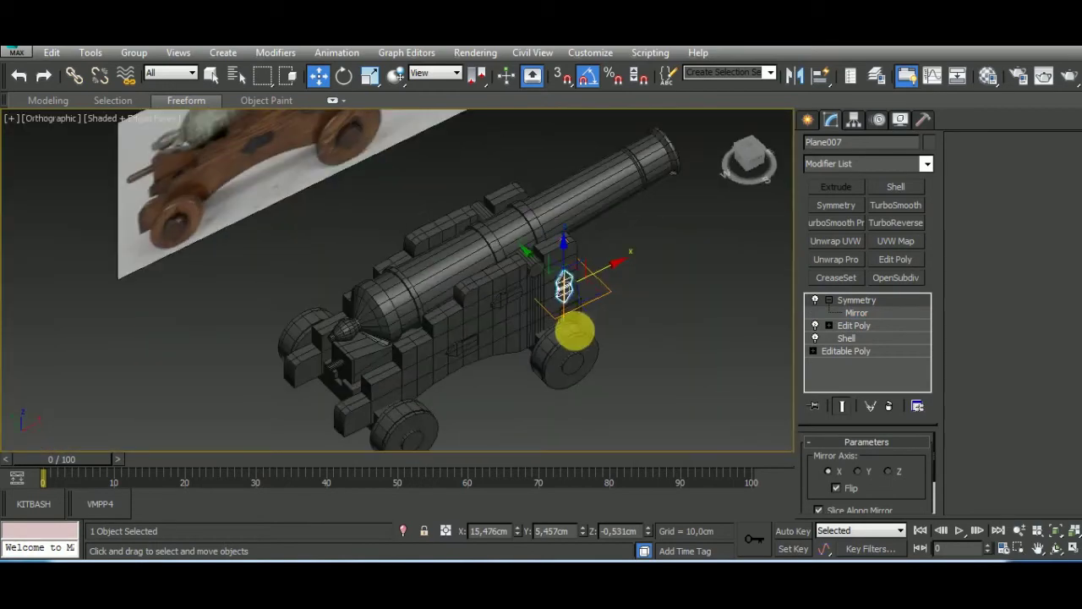
pyautogui.scroll(3, 573, 326)
pyautogui.click(683, 350)
pyautogui.scroll(2, 597, 314)
pyautogui.scroll(-5, 597, 314)
pyautogui.scroll(-1, 643, 355)
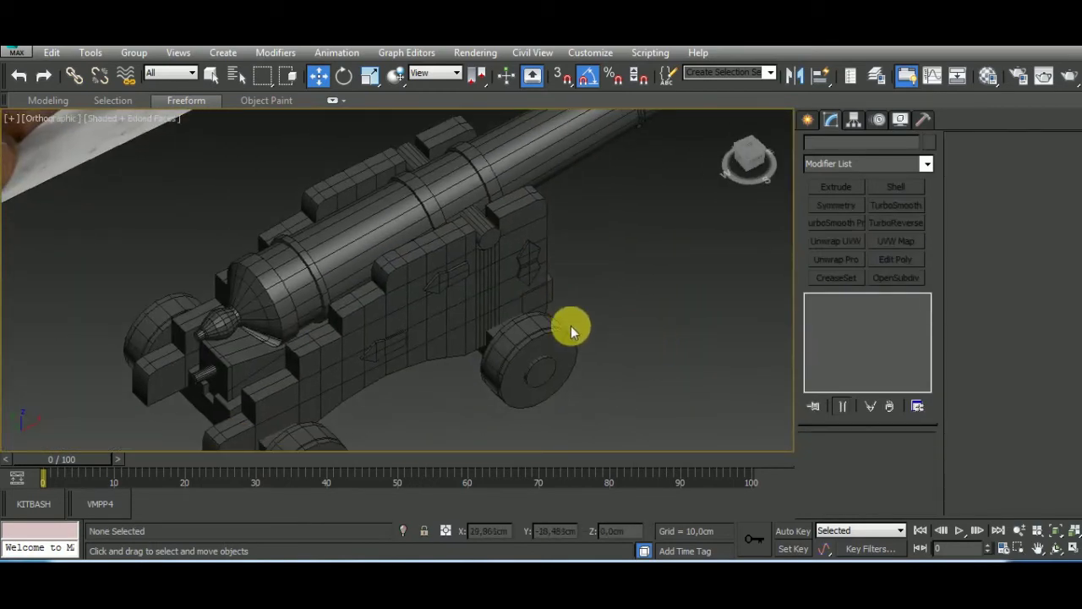
pyautogui.keyDown('alt'); pyautogui.moveTo(653, 386); pyautogui.dragTo(532, 331, button='middle'); pyautogui.keyUp('alt')
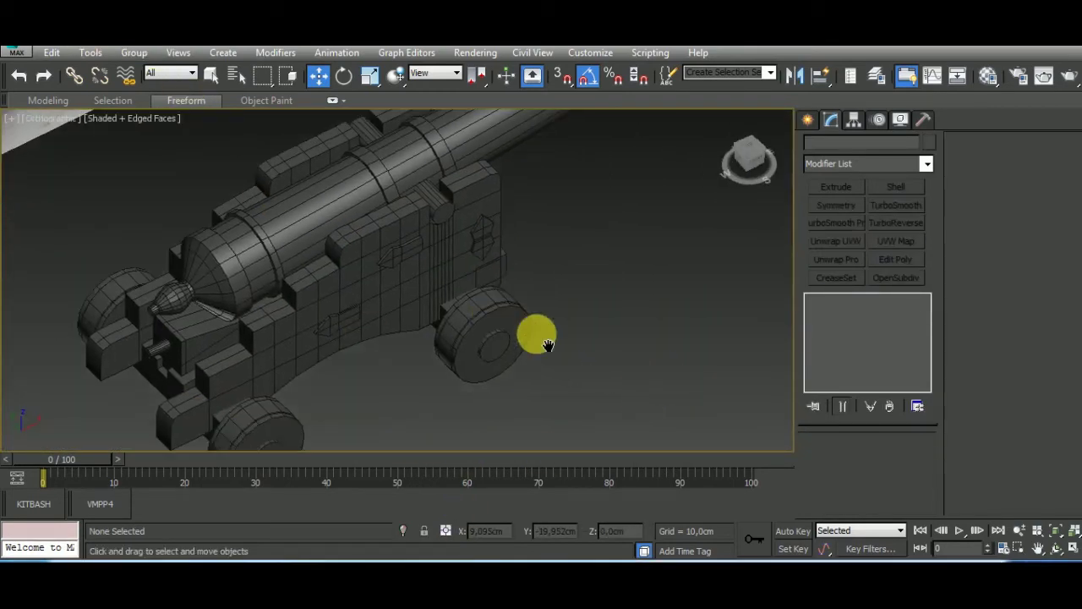
pyautogui.press('f')
pyautogui.moveTo(599, 338); pyautogui.dragTo(507, 363, button='middle')
pyautogui.moveTo(641, 365); pyautogui.dragTo(505, 369, button='middle')
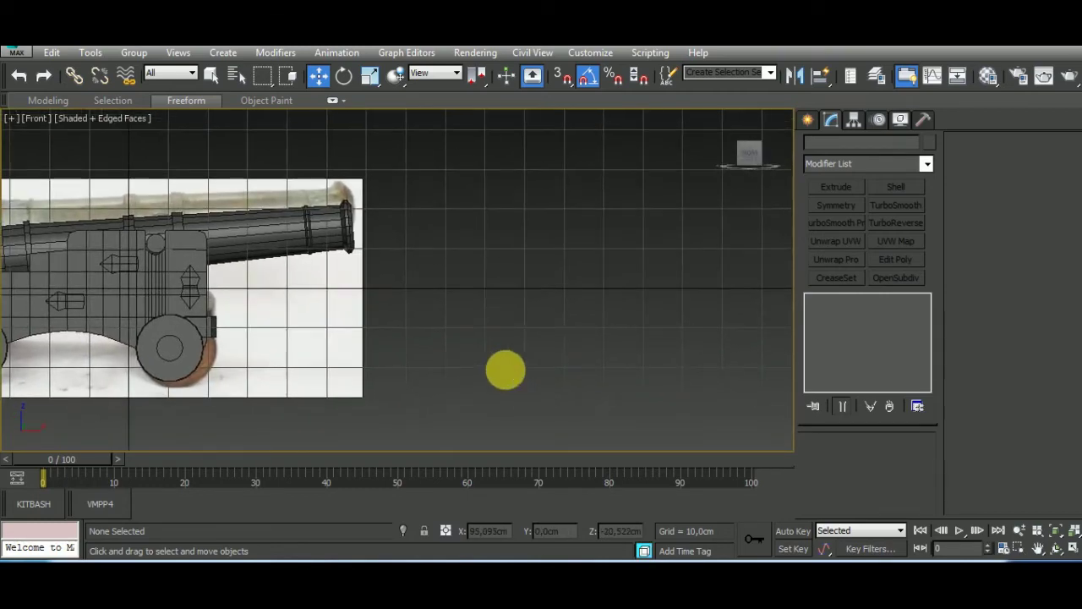
# Pick the Line shape tool and turn on grid snapping beside the cannon.
pyautogui.click(810, 122)
pyautogui.click(832, 145)
pyautogui.click(836, 234)
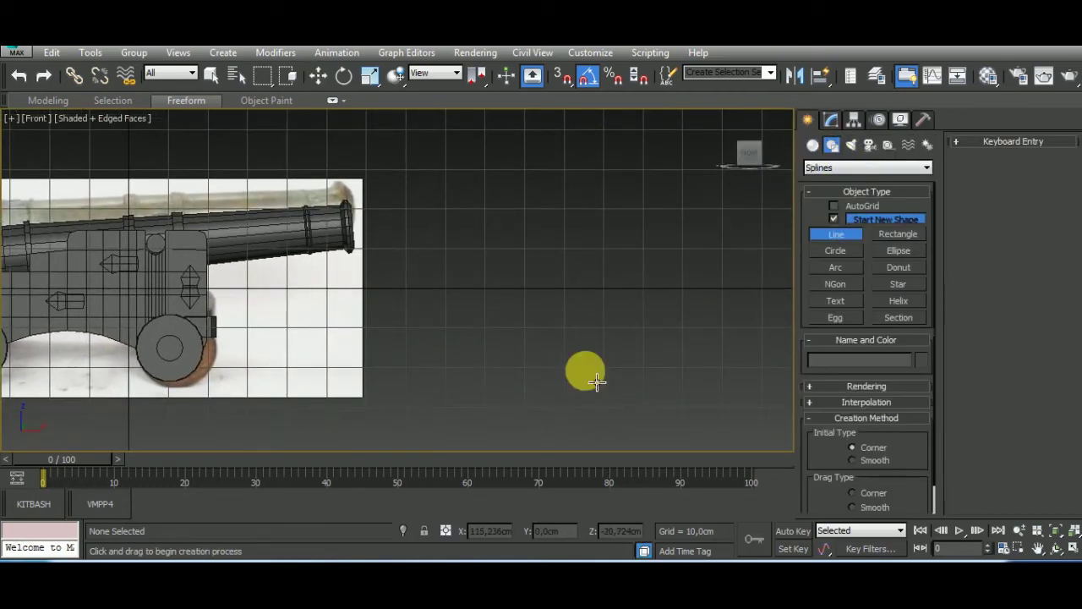
pyautogui.moveTo(585, 370); pyautogui.dragTo(495, 339, button='middle')
pyautogui.click(561, 75)
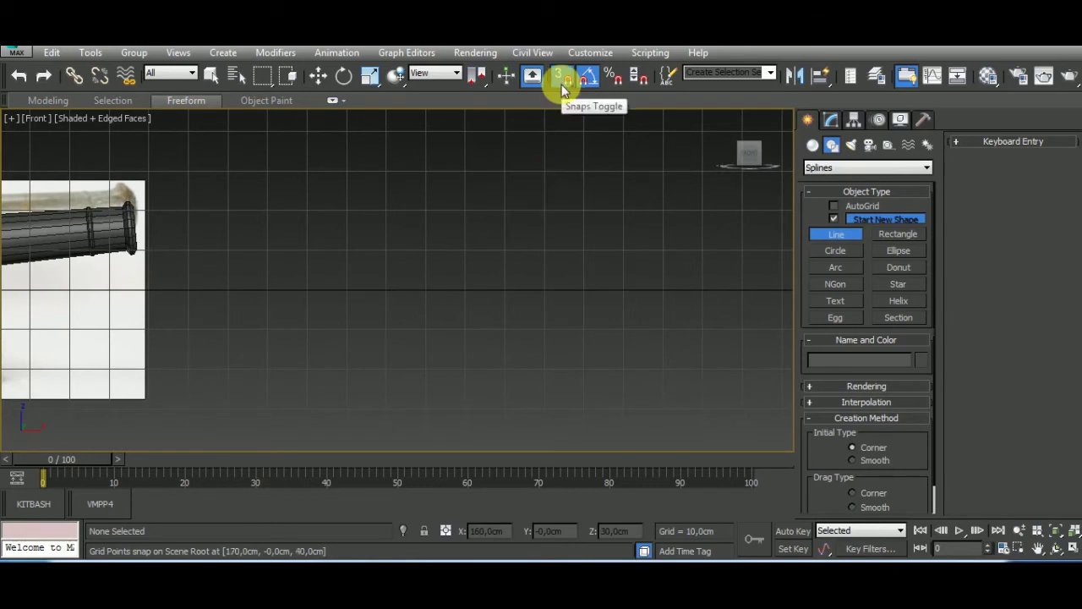
pyautogui.rightClick(562, 75)
pyautogui.click(653, 189)
pyautogui.moveTo(505, 371); pyautogui.dragTo(401, 363, button='middle')
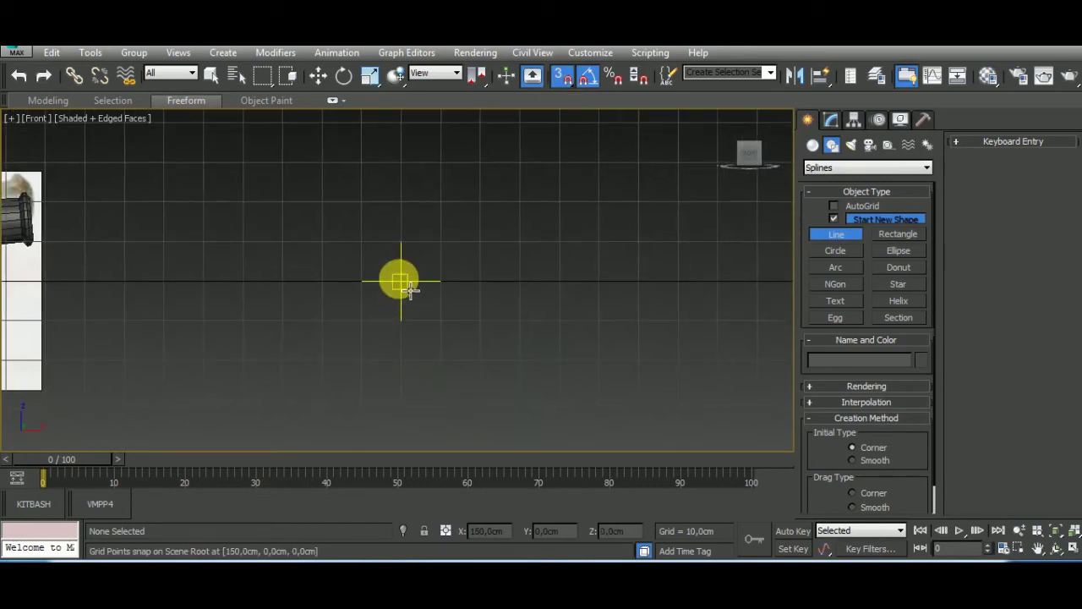
# Draw Line001 as a straight tail into an open diamond loop, then turn snapping off.
pyautogui.click(407, 288)
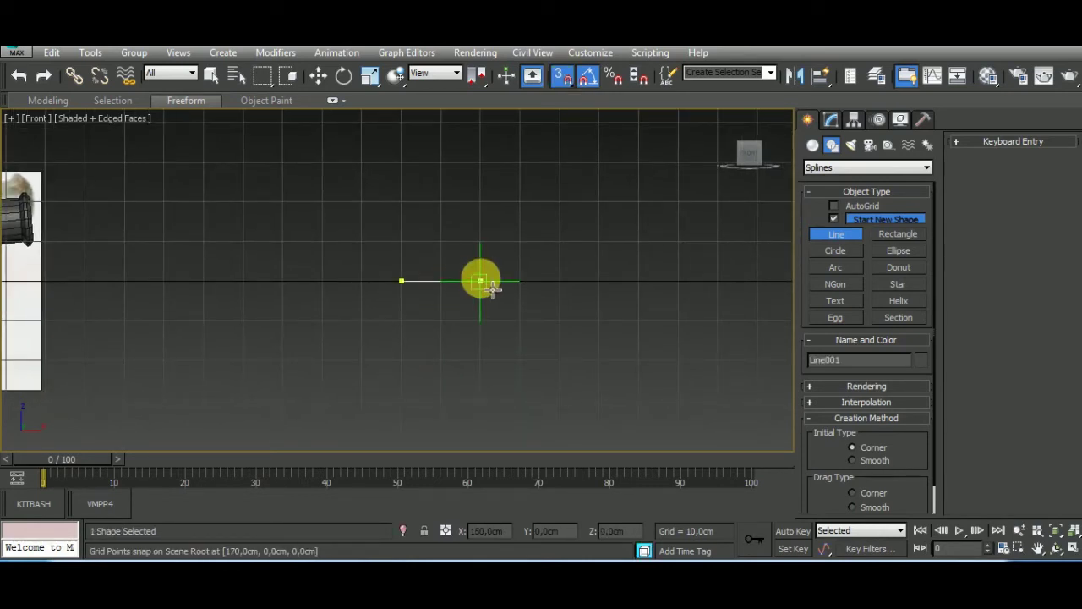
pyautogui.click(489, 286)
pyautogui.click(534, 247)
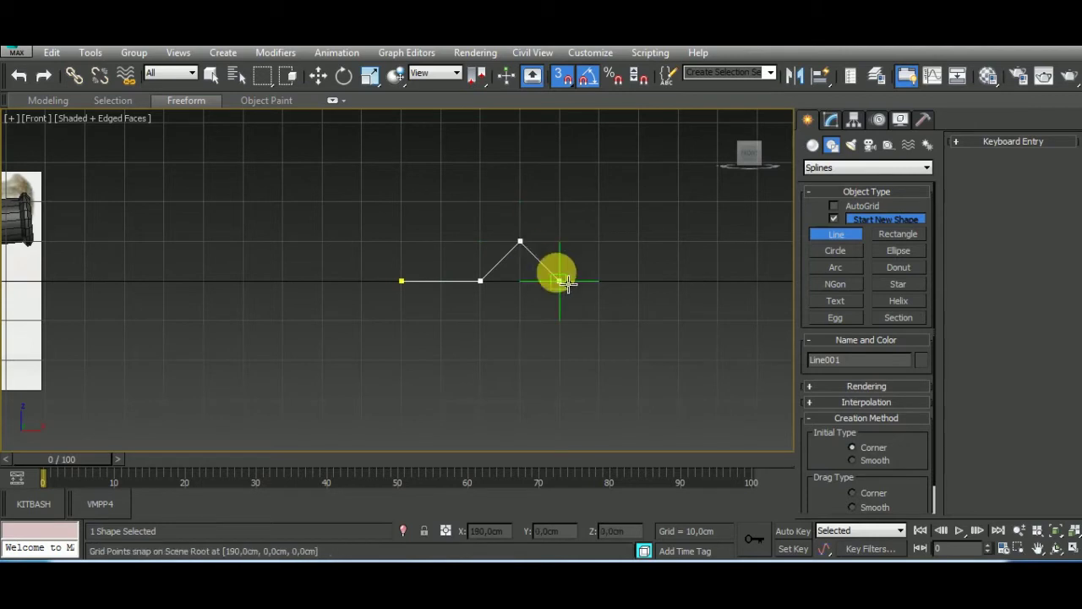
pyautogui.click(568, 290)
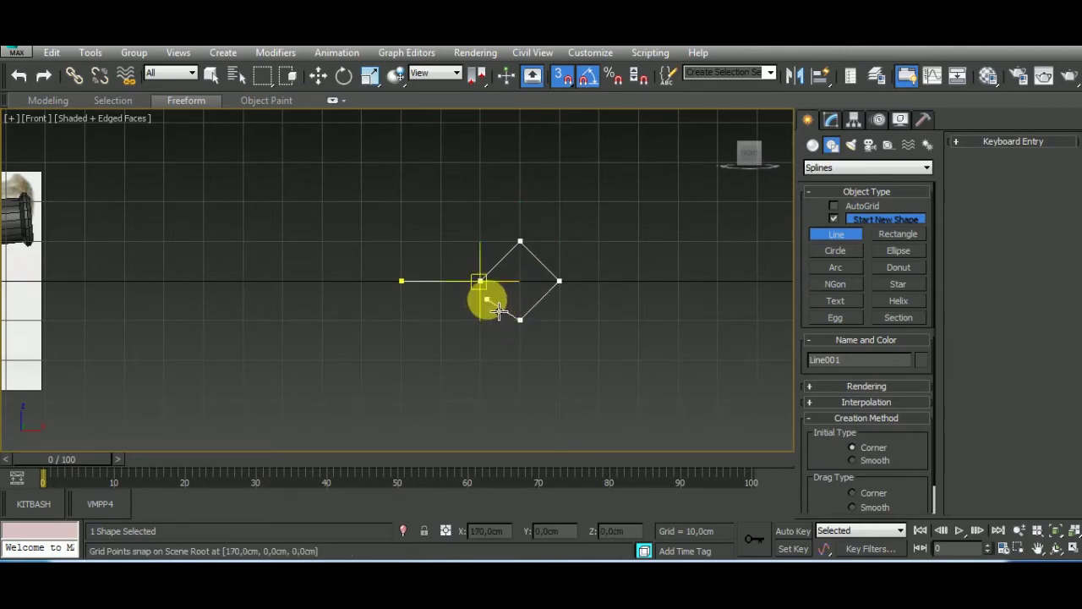
pyautogui.click(508, 311)
pyautogui.rightClick(618, 400)
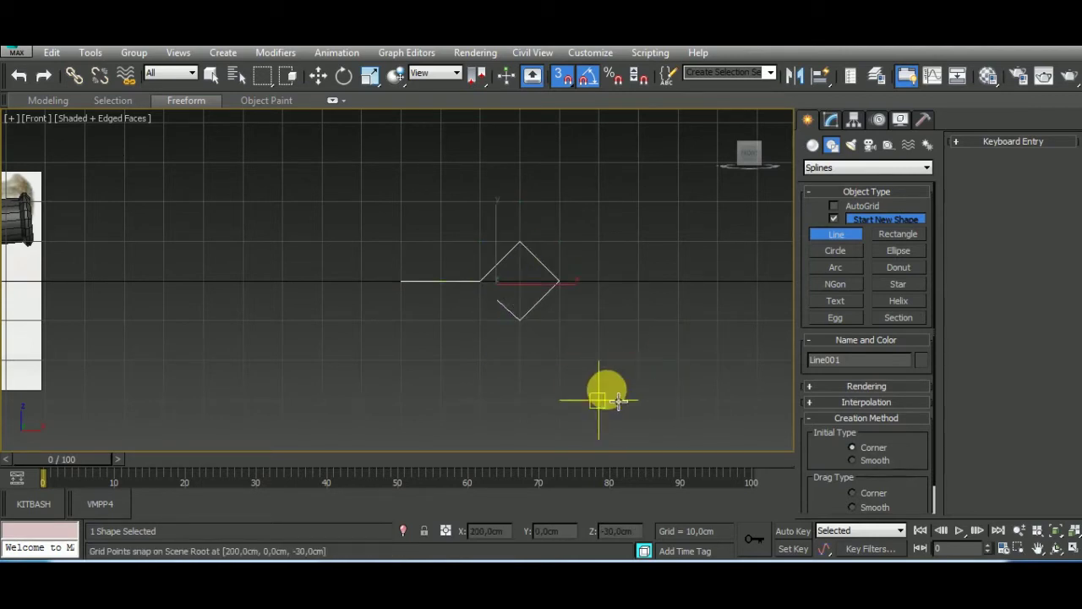
pyautogui.click(562, 75)
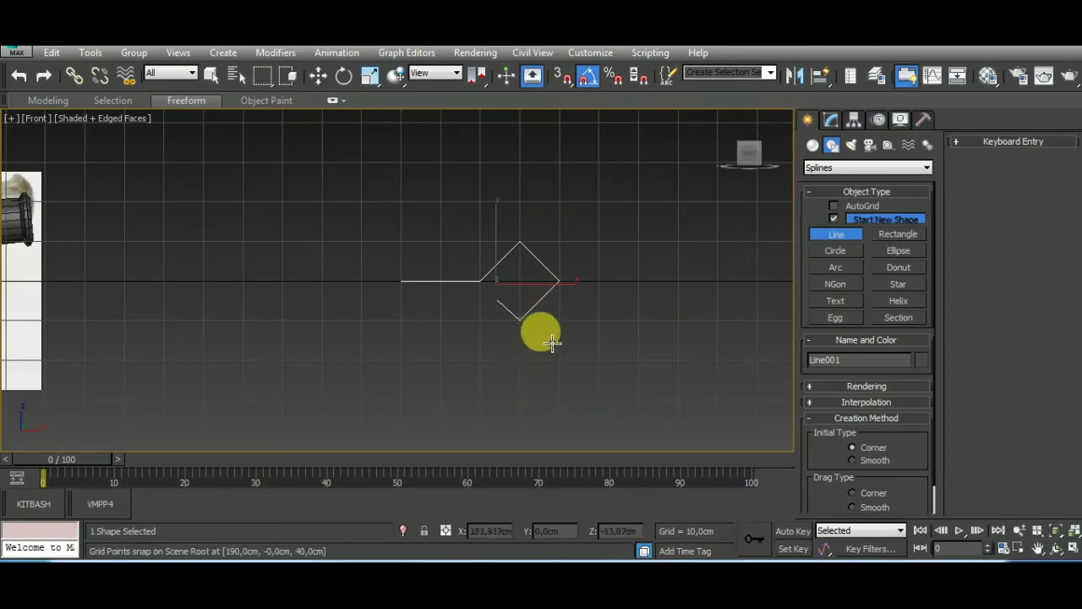
# Select all of Line001's vertices in the Modify panel and inspect them from perspective and front.
pyautogui.click(833, 118)
pyautogui.press('1')
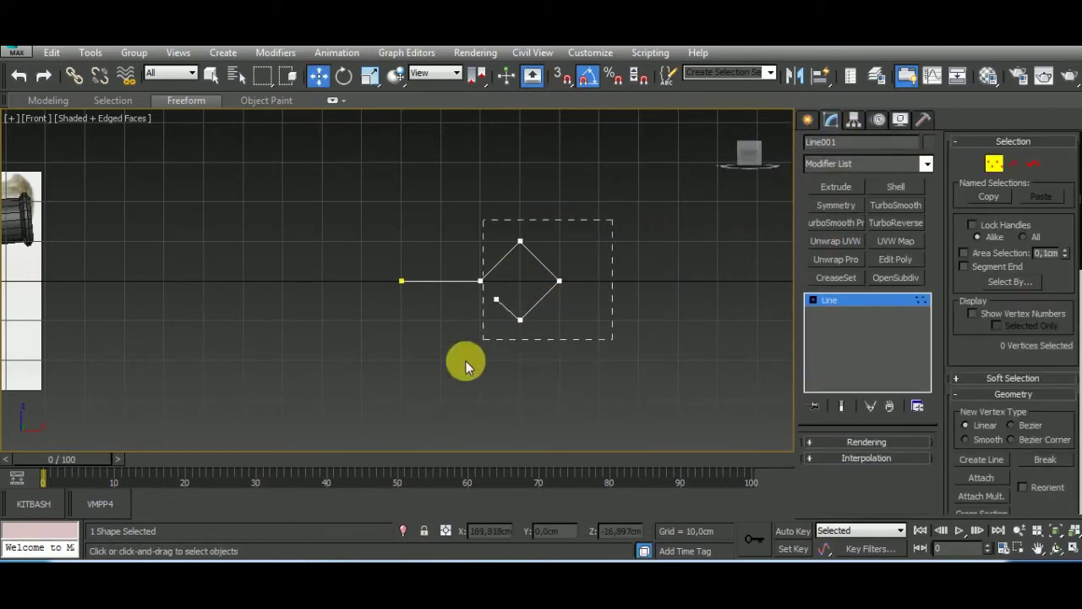
pyautogui.hotkey('ctrl', 'a')
pyautogui.moveTo(476, 382)
pyautogui.keyDown('alt'); pyautogui.mouseDown(button='middle')
pyautogui.moveTo(547, 399)
pyautogui.moveTo(551, 357)
pyautogui.moveTo(519, 336)
pyautogui.mouseUp(button='middle'); pyautogui.keyUp('alt')
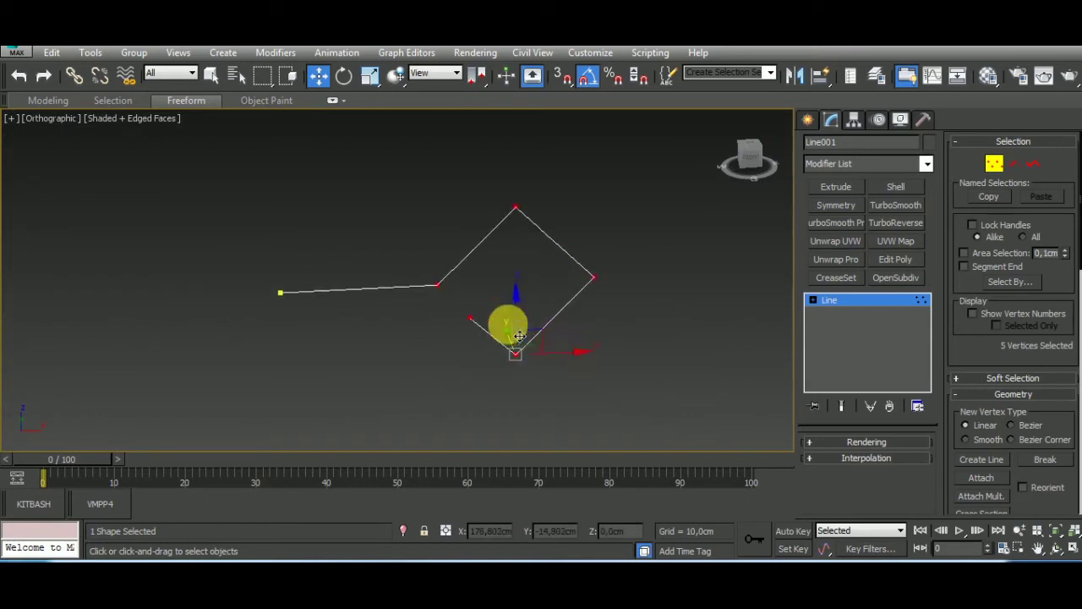
pyautogui.scroll(2, 507, 325)
pyautogui.click(454, 316)
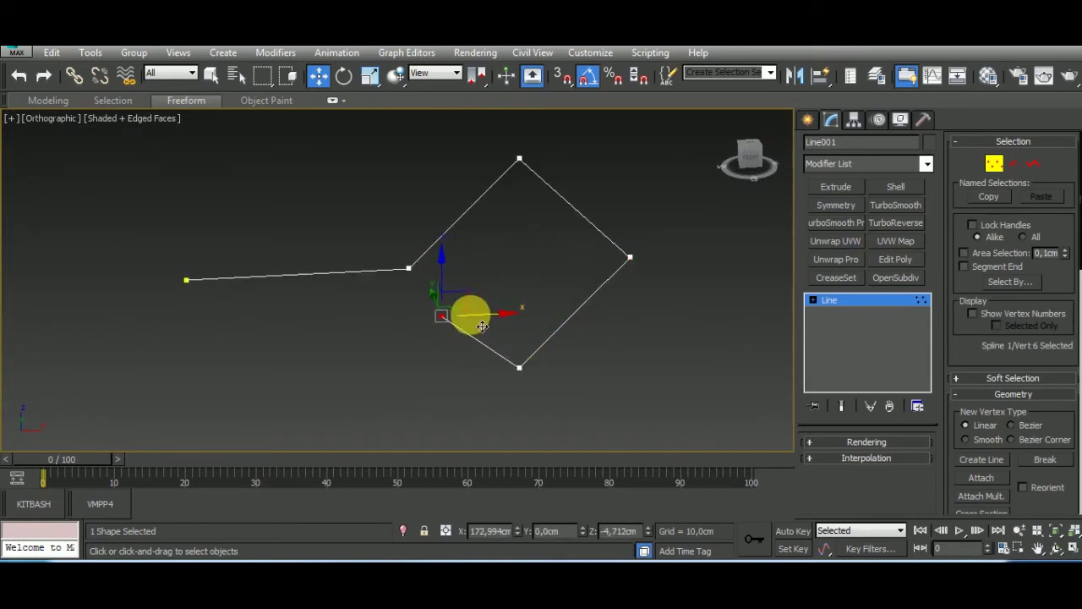
pyautogui.press('f')
pyautogui.scroll(-2, 550, 351)
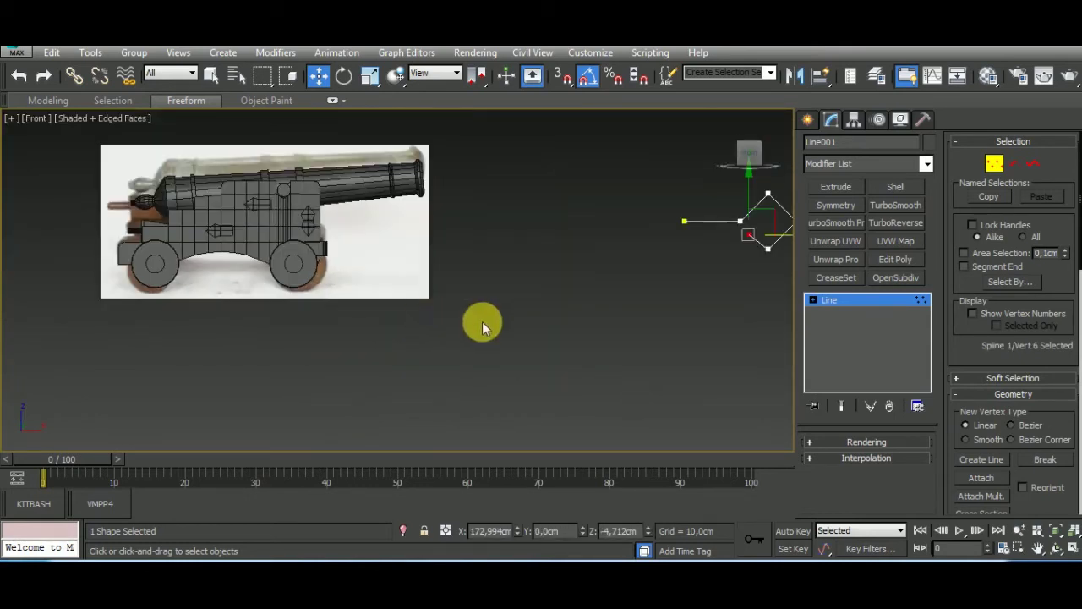
pyautogui.scroll(-3, 529, 305)
pyautogui.hotkey('ctrl', 'a')
pyautogui.scroll(3, 502, 271)
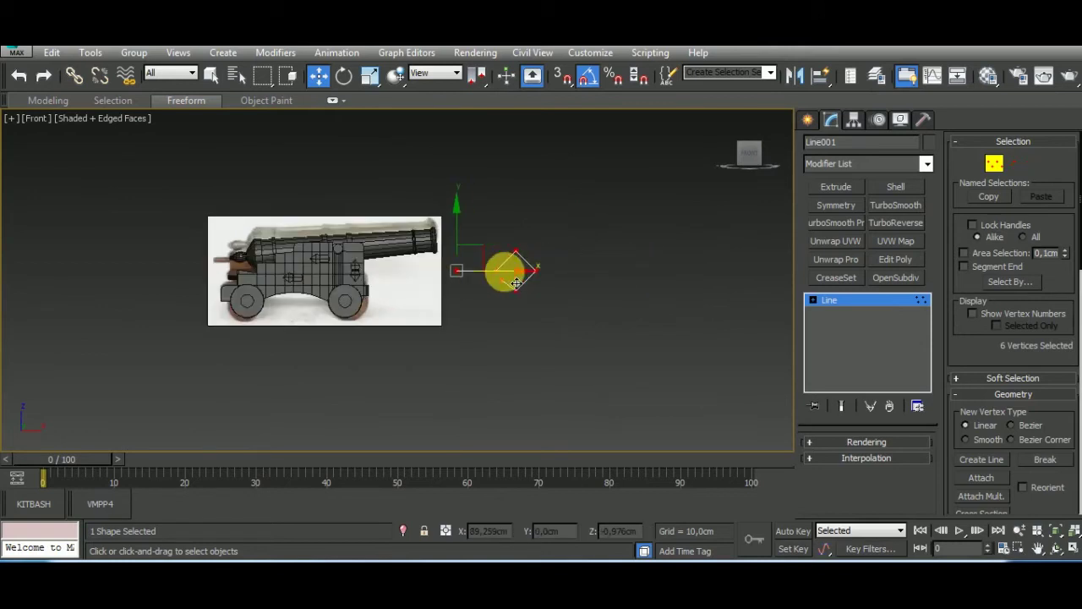
pyautogui.scroll(4, 504, 300)
pyautogui.click(816, 355)
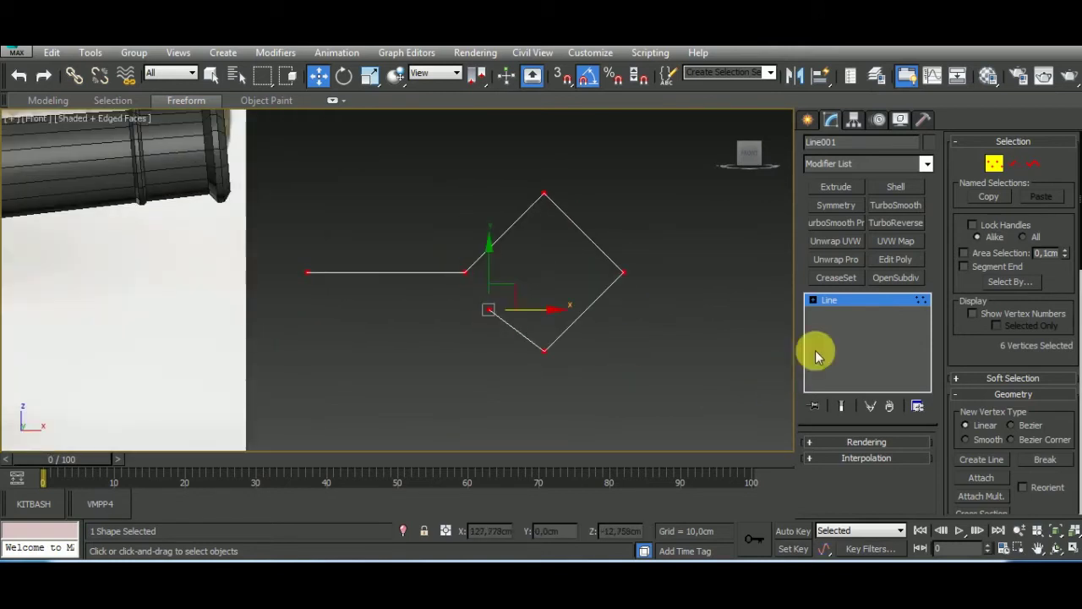
# Enable In Viewport rendering so Line001 displays as a thin tube.
pyautogui.click(810, 443)
pyautogui.click(814, 467)
pyautogui.moveTo(909, 461); pyautogui.dragTo(923, 405)
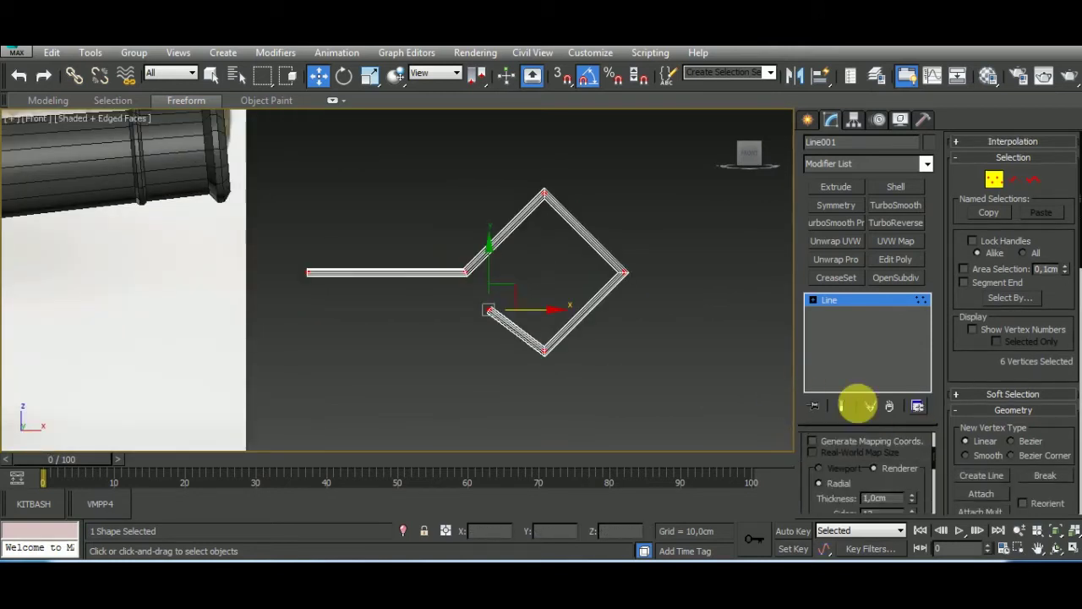
pyautogui.moveTo(744, 412)
pyautogui.keyDown('alt'); pyautogui.mouseDown(button='middle')
pyautogui.moveTo(631, 420)
pyautogui.moveTo(566, 307)
pyautogui.mouseUp(button='middle'); pyautogui.keyUp('alt')
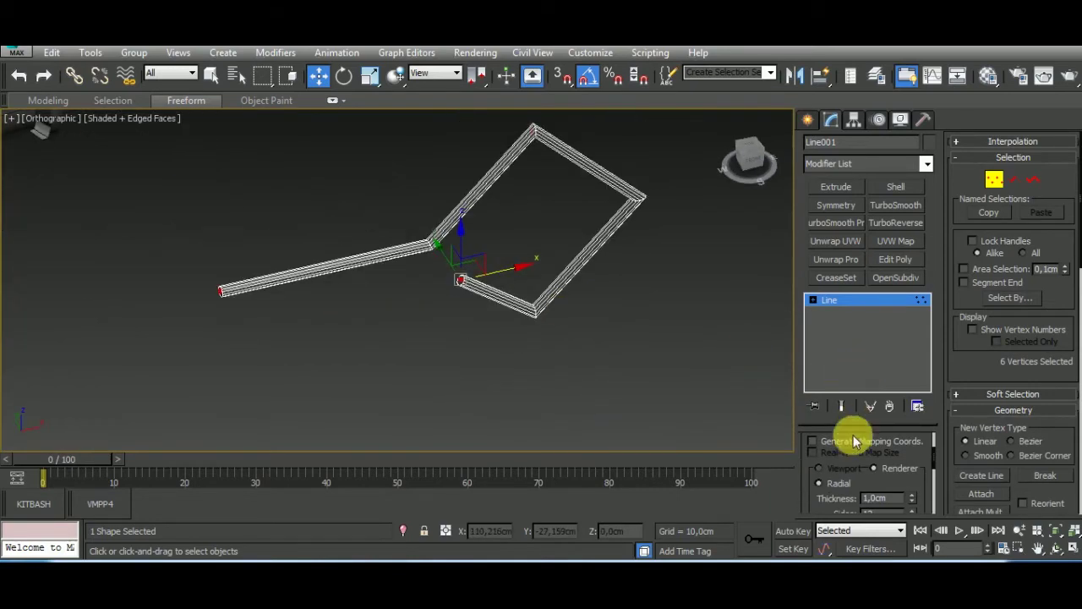
pyautogui.moveTo(930, 463); pyautogui.dragTo(905, 367)
pyautogui.moveTo(1047, 426); pyautogui.dragTo(1060, 203)
pyautogui.scroll(-2, 1020, 331)
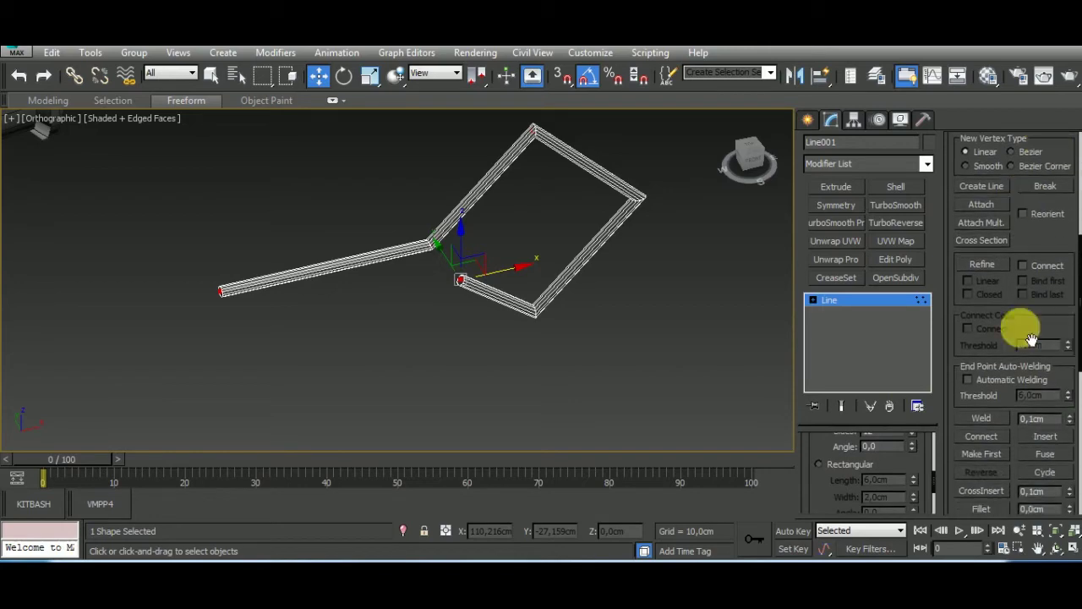
# Fillet all of Line001's corners to about 6.4 cm, forming a rounded hook loop.
pyautogui.click(982, 508)
pyautogui.moveTo(542, 147); pyautogui.dragTo(525, 58)
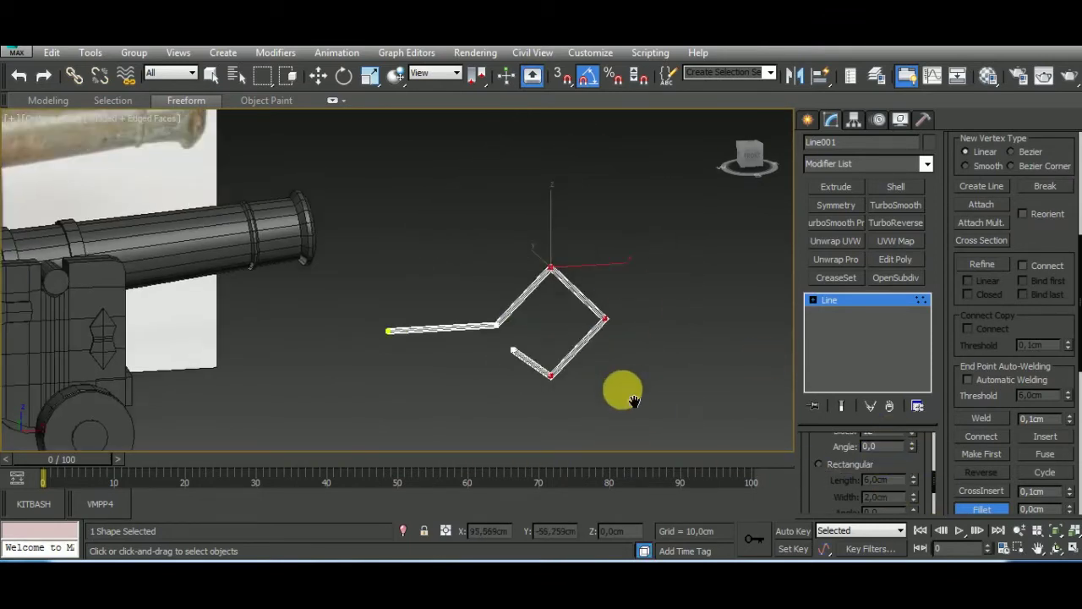
pyautogui.moveTo(536, 242)
pyautogui.mouseDown()
pyautogui.moveTo(524, 182)
pyautogui.moveTo(630, 345)
pyautogui.mouseUp()
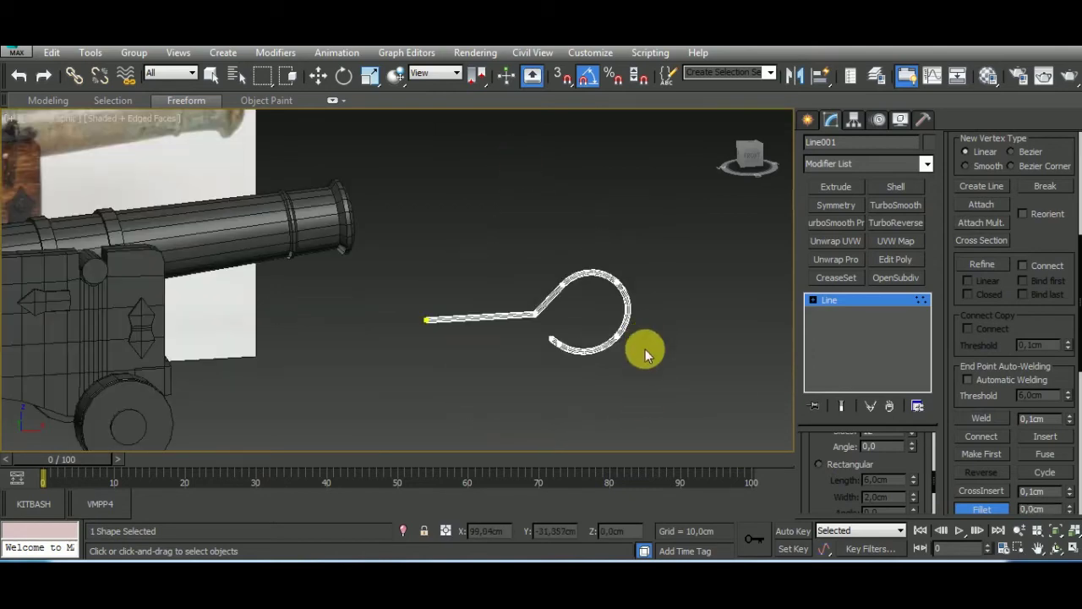
pyautogui.scroll(5, 535, 310)
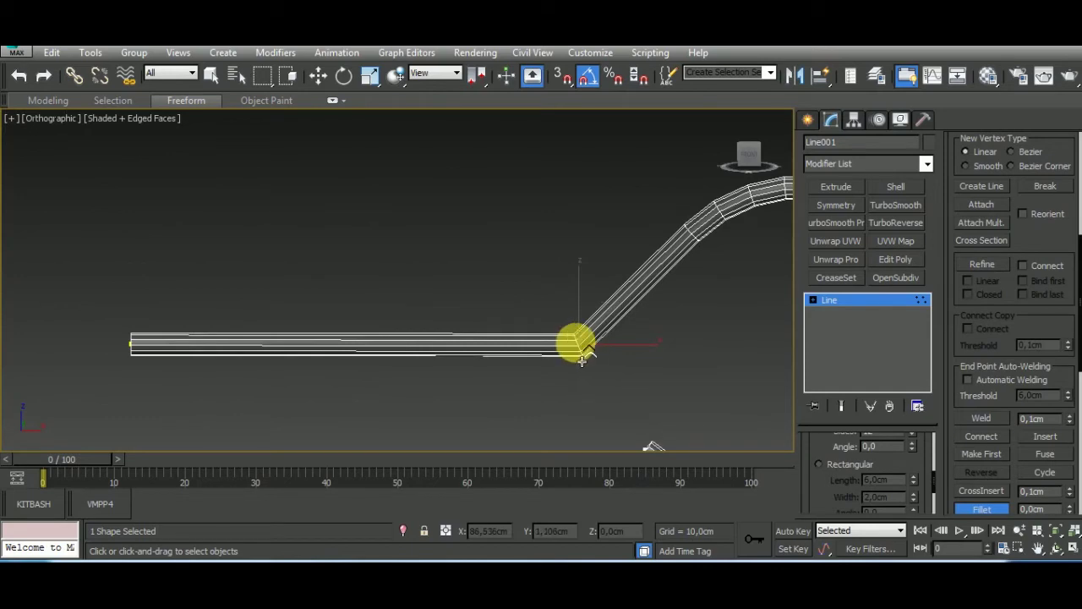
pyautogui.scroll(-5, 558, 332)
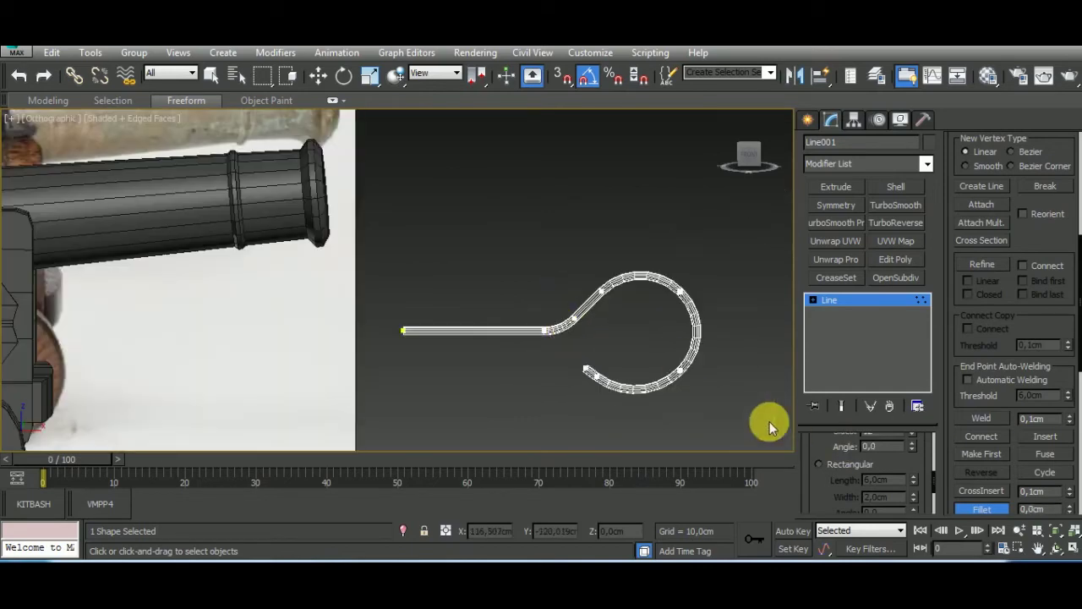
# Leave vertex editing and turn on Affect Pivot Only for the hook.
pyautogui.press('1')
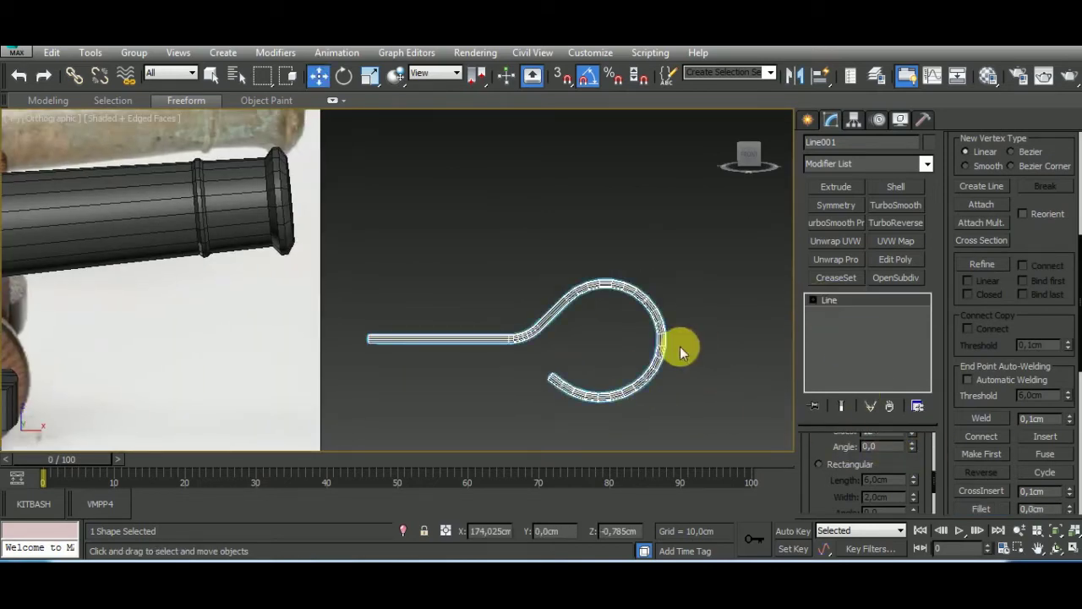
pyautogui.scroll(-2, 682, 346)
pyautogui.press('r')
pyautogui.scroll(-2, 525, 357)
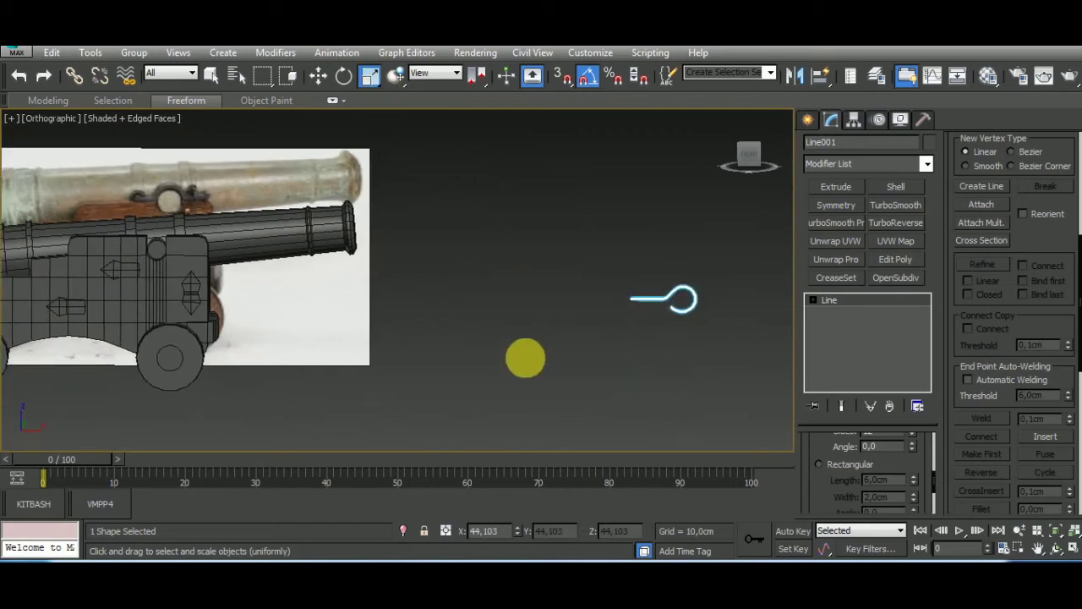
pyautogui.scroll(-2, 616, 317)
pyautogui.click(853, 120)
pyautogui.click(867, 220)
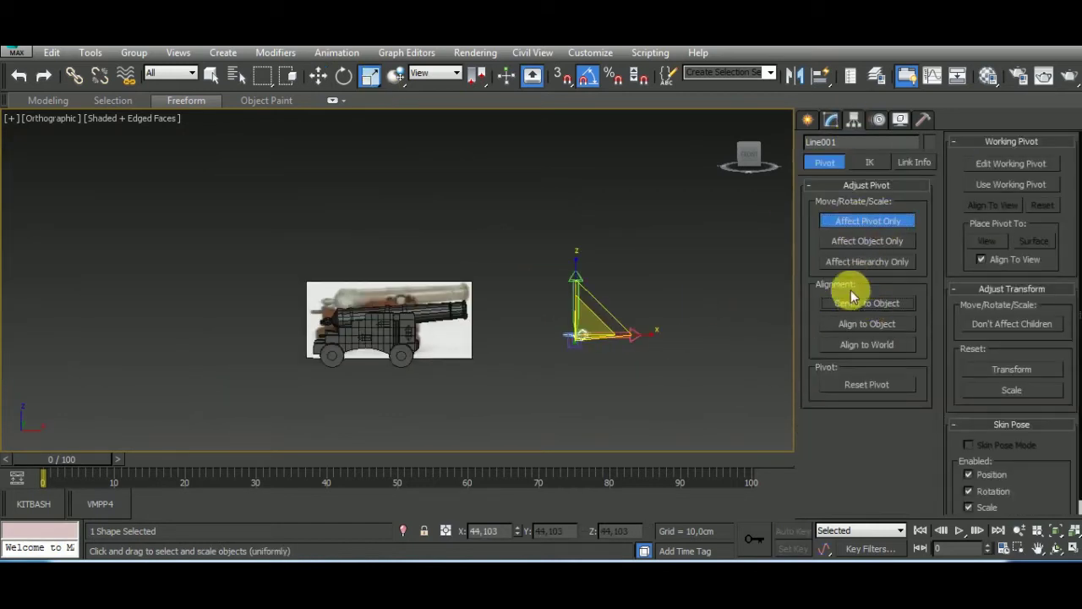
pyautogui.scroll(3, 508, 326)
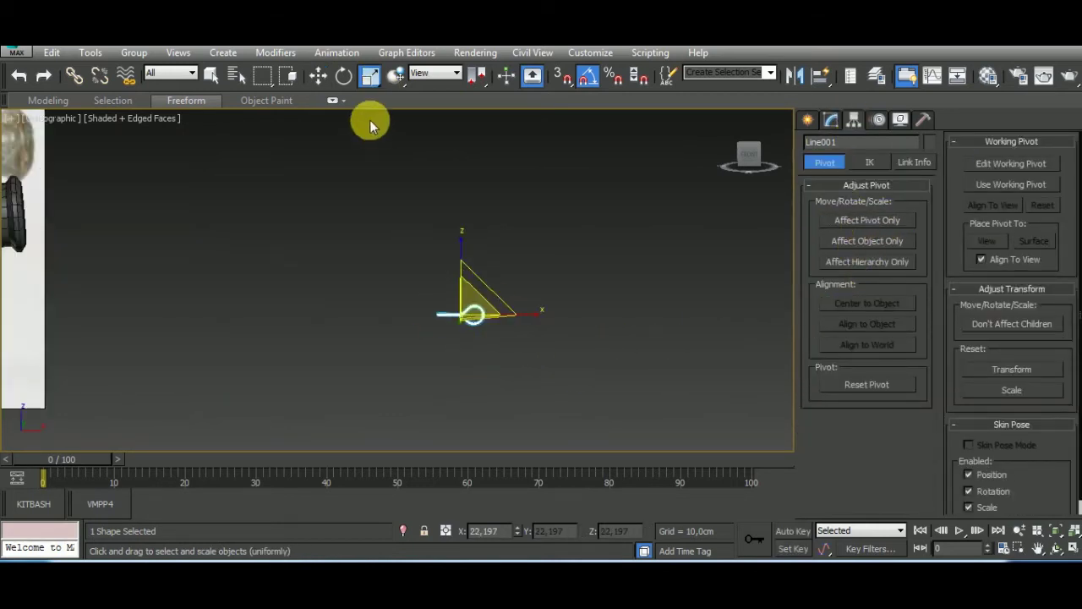
# Rotate -75° about Z and move the hook's pivot left onto the cannon.
pyautogui.click(343, 74)
pyautogui.moveTo(495, 314); pyautogui.dragTo(451, 339)
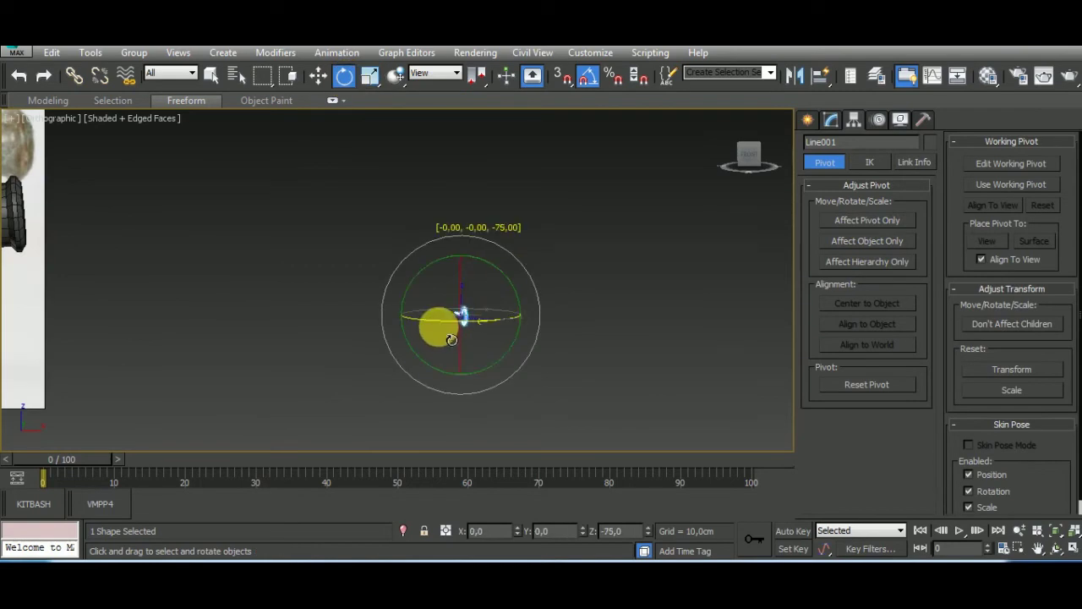
pyautogui.click(318, 75)
pyautogui.press('f')
pyautogui.scroll(-3, 615, 290)
pyautogui.moveTo(674, 356); pyautogui.dragTo(435, 368, button='middle')
pyautogui.moveTo(616, 272)
pyautogui.mouseDown()
pyautogui.moveTo(361, 288)
pyautogui.moveTo(399, 222)
pyautogui.moveTo(415, 242)
pyautogui.mouseUp()
pyautogui.scroll(4, 359, 285)
pyautogui.scroll(4, 302, 259)
pyautogui.scroll(3, 384, 246)
pyautogui.keyDown('alt'); pyautogui.moveTo(415, 242); pyautogui.dragTo(537, 347, button='middle'); pyautogui.keyUp('alt')
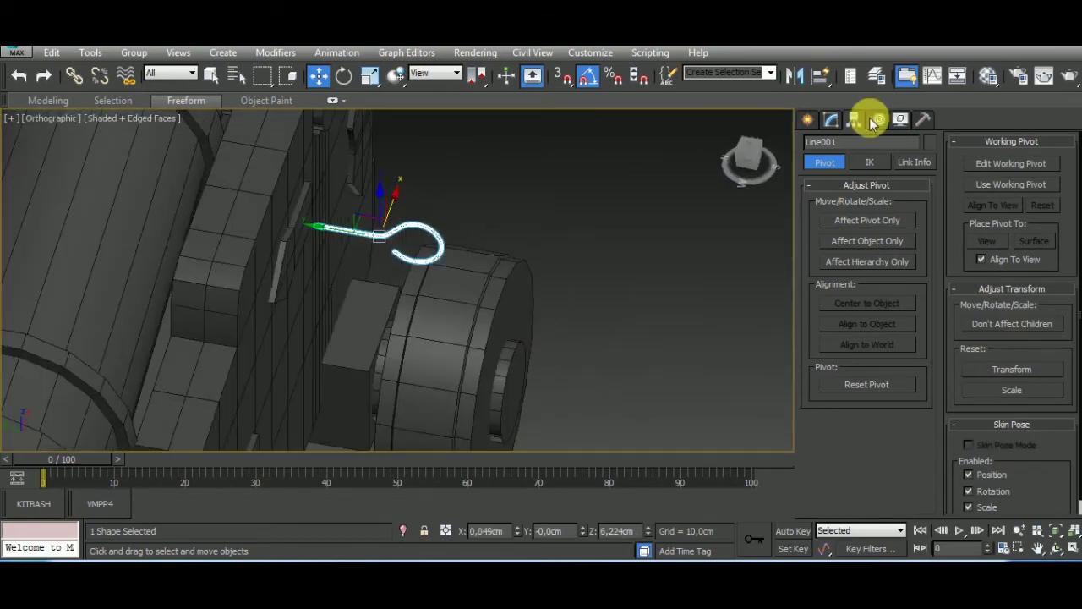
# Raise the hook's Rendering Thickness from 1.01 cm to 2.65 cm.
pyautogui.click(832, 119)
pyautogui.scroll(-3, 922, 479)
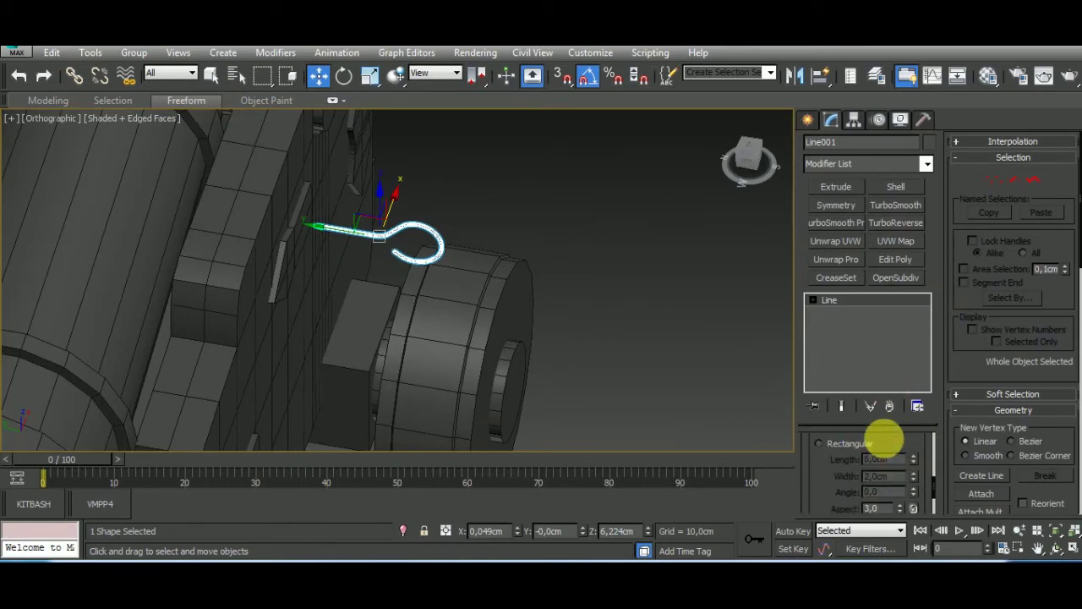
pyautogui.scroll(-3, 893, 431)
pyautogui.moveTo(911, 465); pyautogui.dragTo(931, 310)
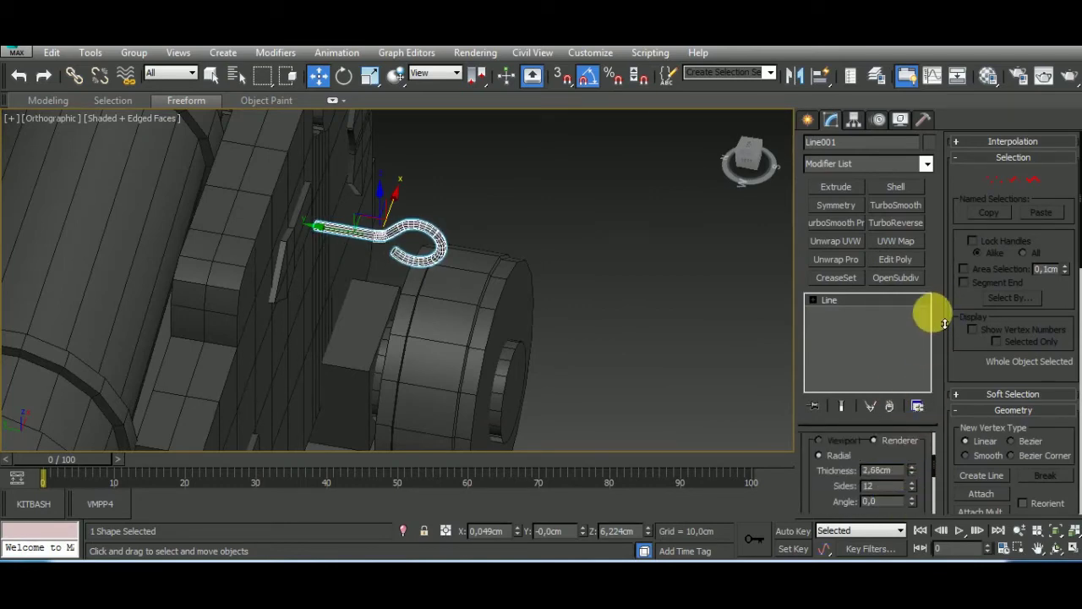
pyautogui.scroll(2, 411, 313)
pyautogui.scroll(3, 510, 335)
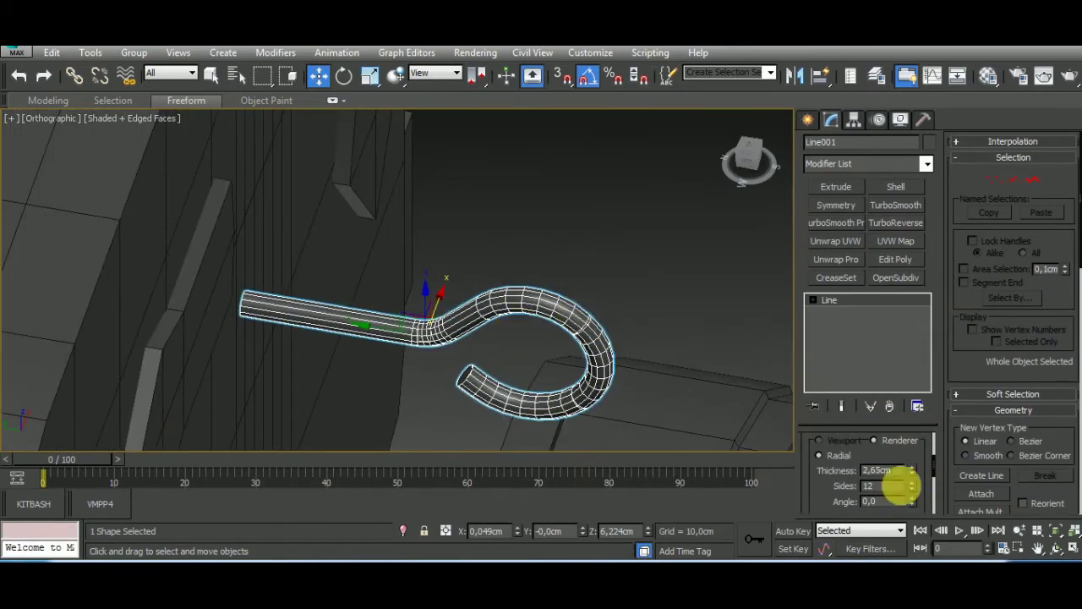
pyautogui.scroll(-4, 680, 308)
# Move the whole hook along its Y axis.
pyautogui.click(994, 180)
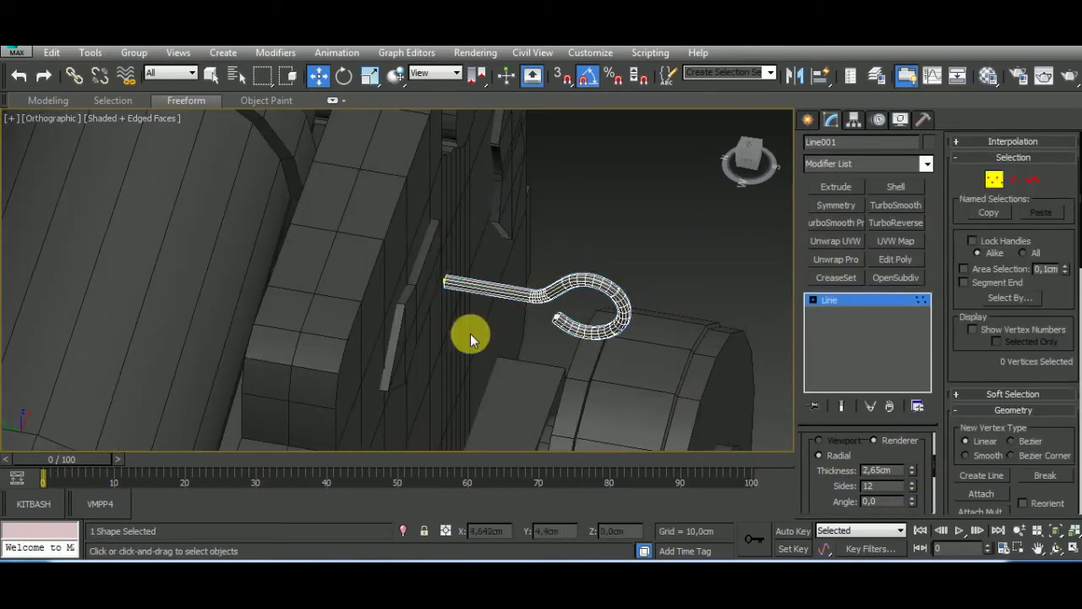
pyautogui.click(993, 179)
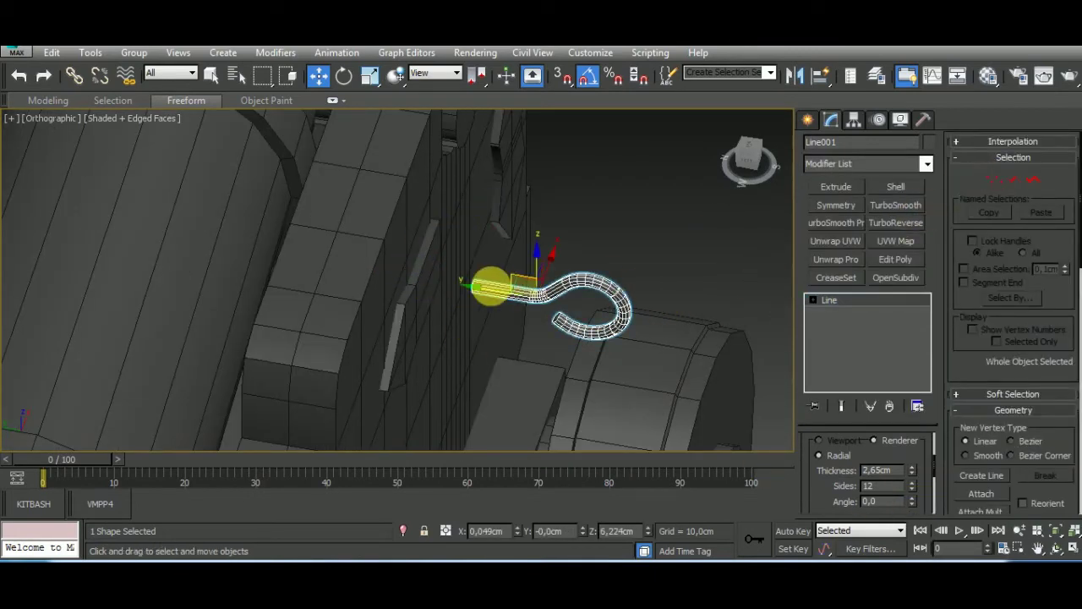
pyautogui.moveTo(509, 290)
pyautogui.mouseDown()
pyautogui.moveTo(436, 290)
pyautogui.moveTo(394, 265)
pyautogui.mouseUp()
pyautogui.keyDown('alt'); pyautogui.moveTo(394, 265); pyautogui.dragTo(468, 285, button='middle'); pyautogui.keyUp('alt')
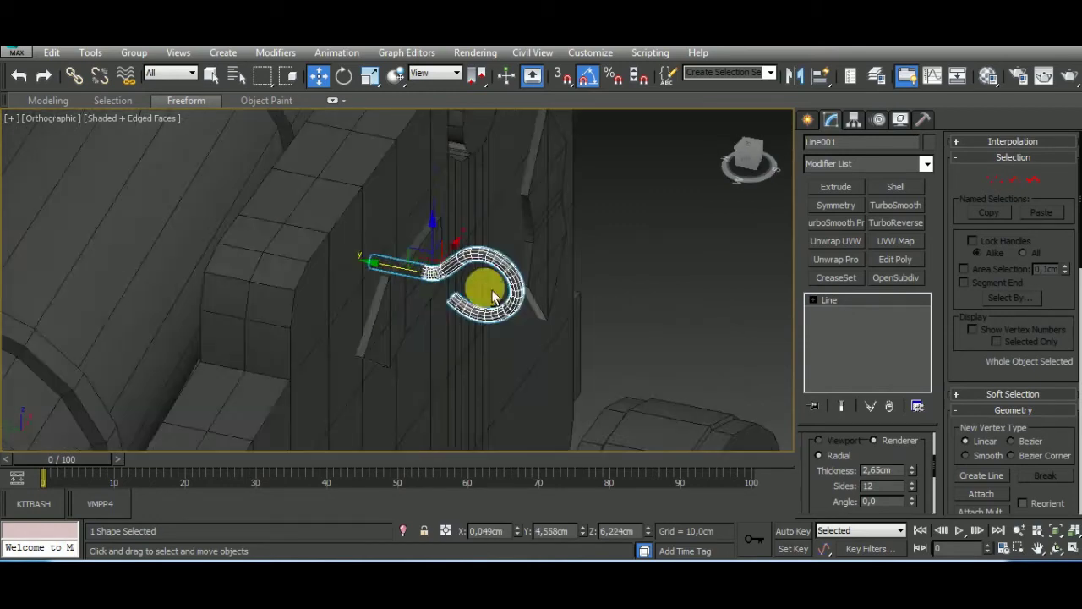
# Lower the two curl-end vertices slightly in Left view, then disable Enable In Viewport.
pyautogui.click(993, 180)
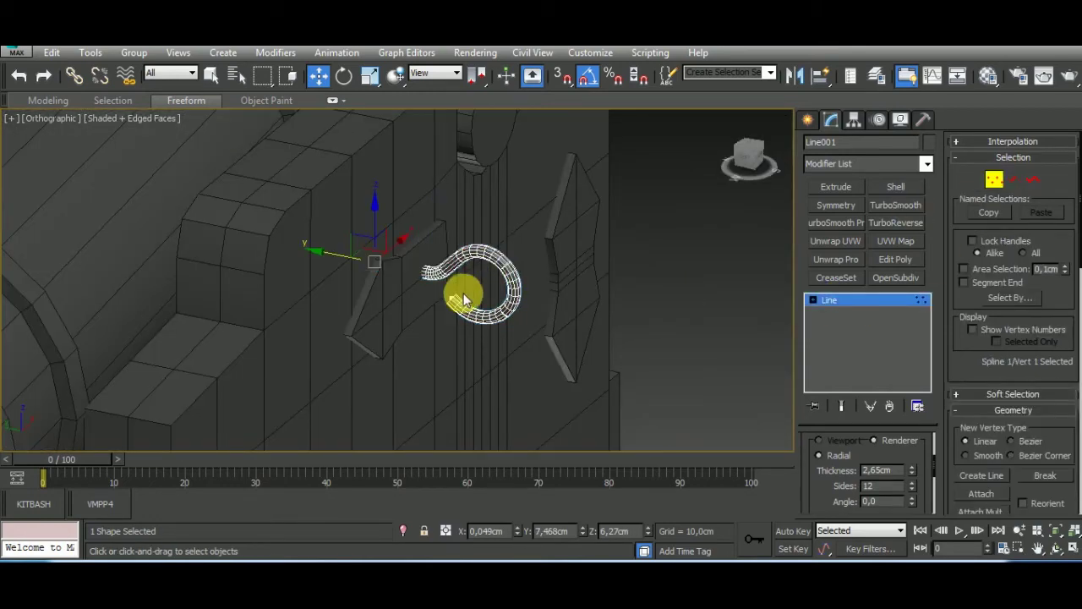
pyautogui.moveTo(459, 293); pyautogui.dragTo(488, 326)
pyautogui.press('l')
pyautogui.scroll(5, 590, 316)
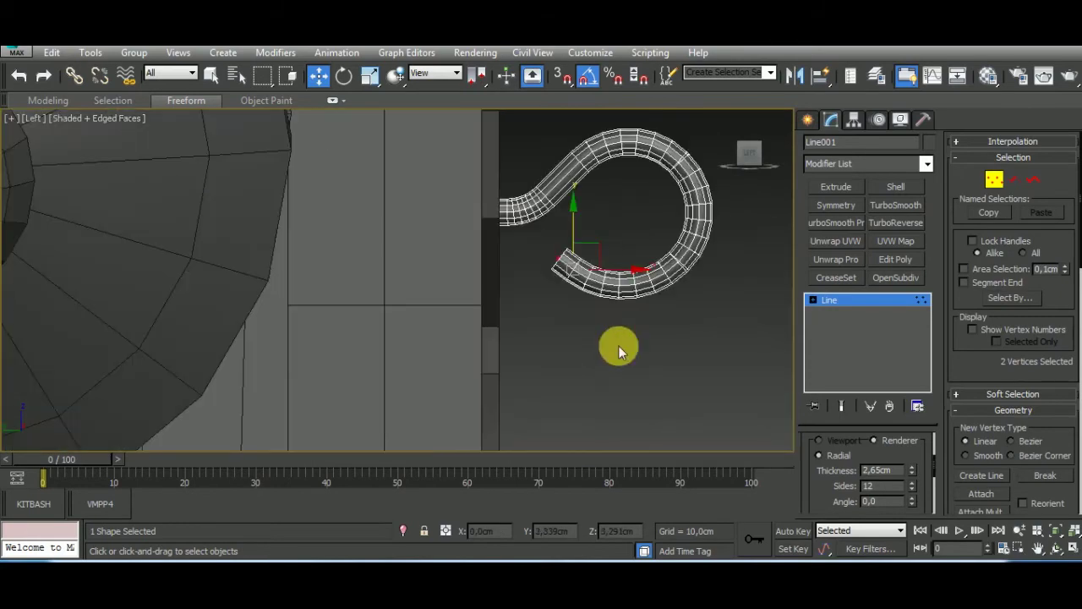
pyautogui.scroll(3, 618, 345)
pyautogui.moveTo(594, 276); pyautogui.dragTo(580, 285)
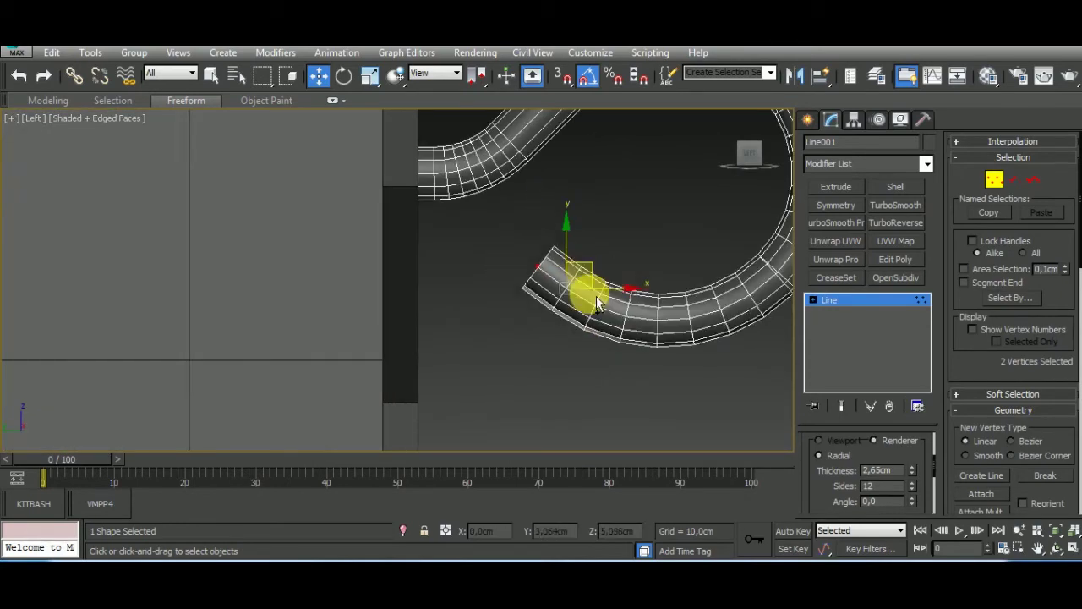
pyautogui.scroll(-2, 556, 362)
pyautogui.scroll(-2, 562, 363)
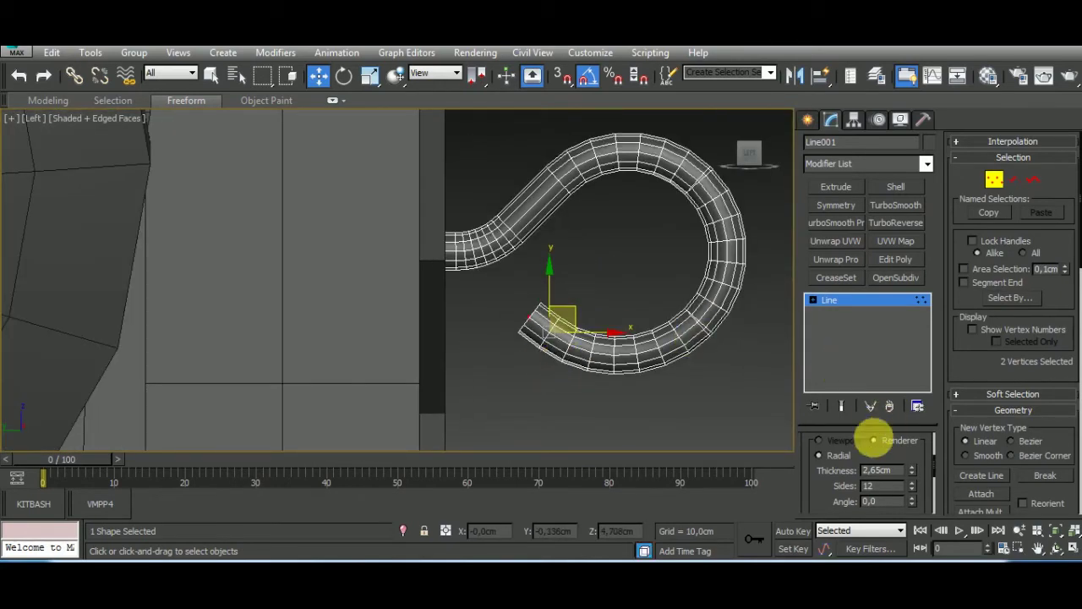
pyautogui.scroll(3, 833, 475)
pyautogui.click(812, 469)
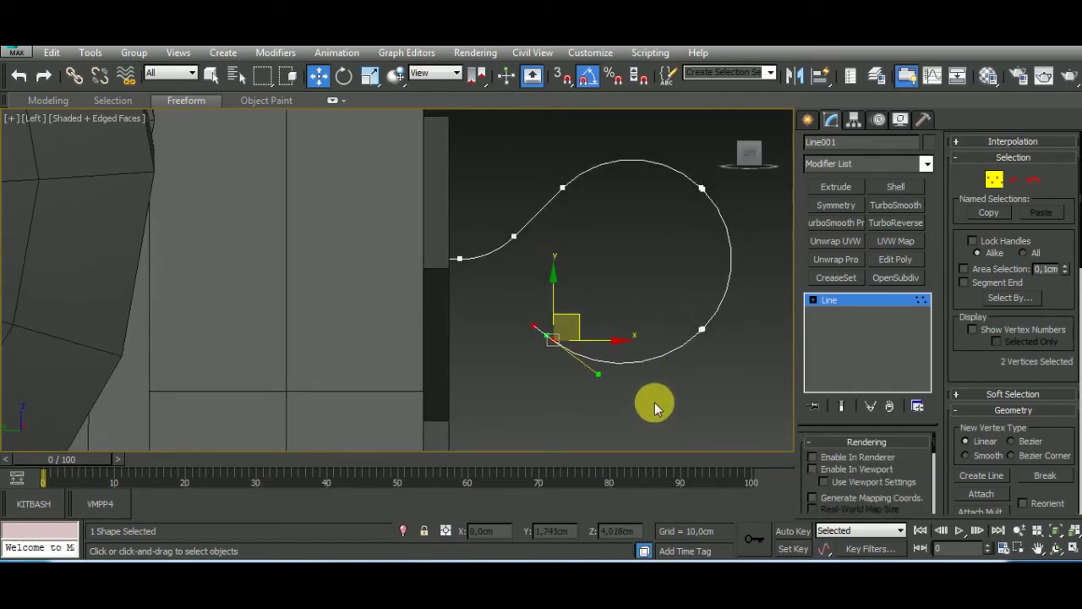
# Refine the hook spline with extra vertices and pull the curl's lower vertices toward the stem.
pyautogui.scroll(-3, 1073, 322)
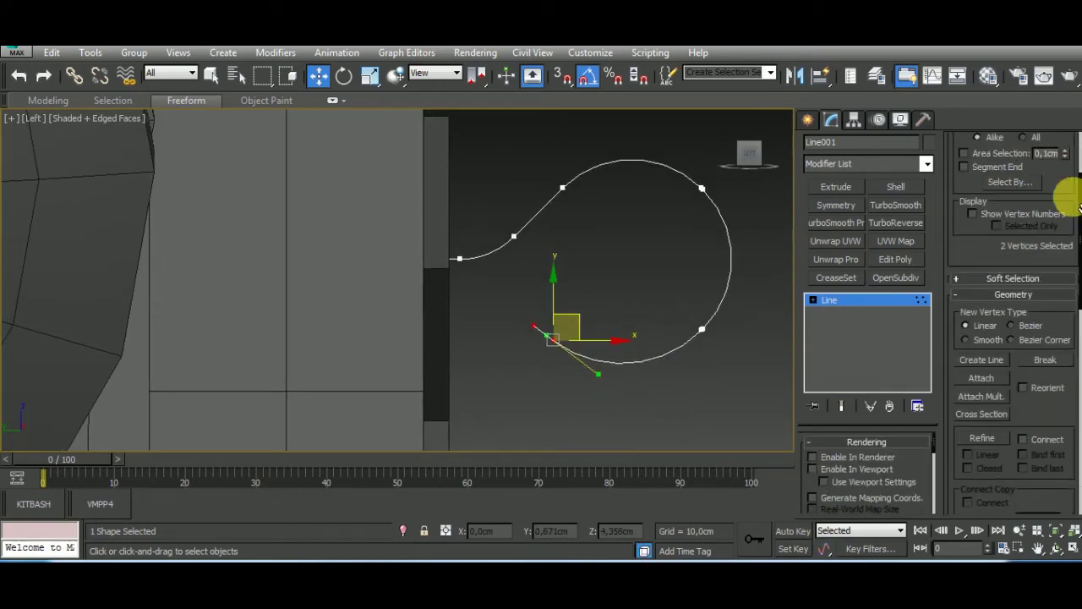
pyautogui.click(983, 432)
pyautogui.scroll(2, 560, 367)
pyautogui.scroll(4, 590, 365)
pyautogui.click(563, 330)
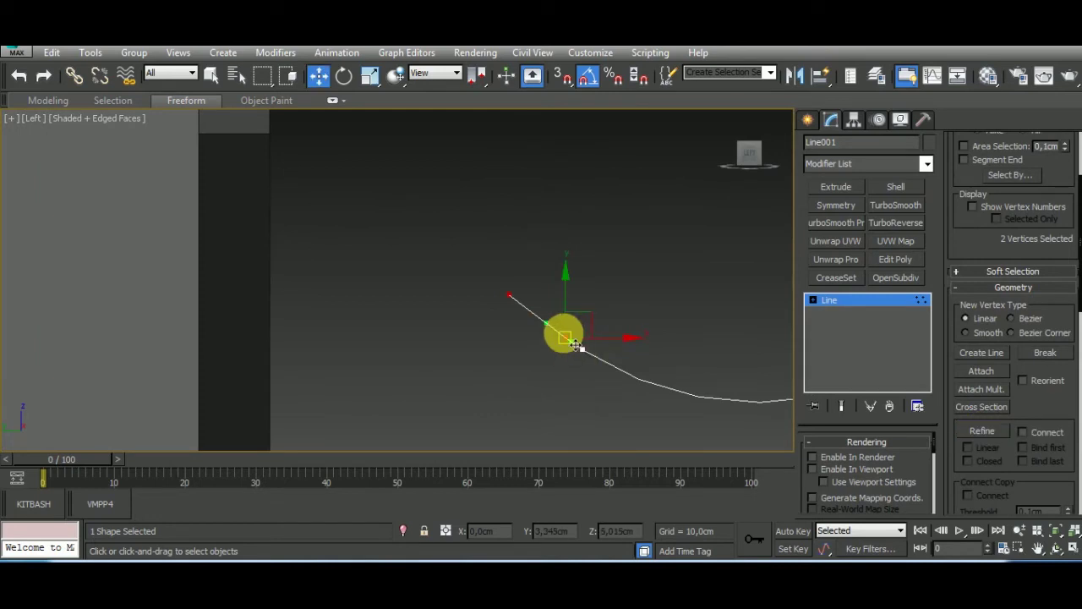
pyautogui.moveTo(523, 237); pyautogui.dragTo(524, 250)
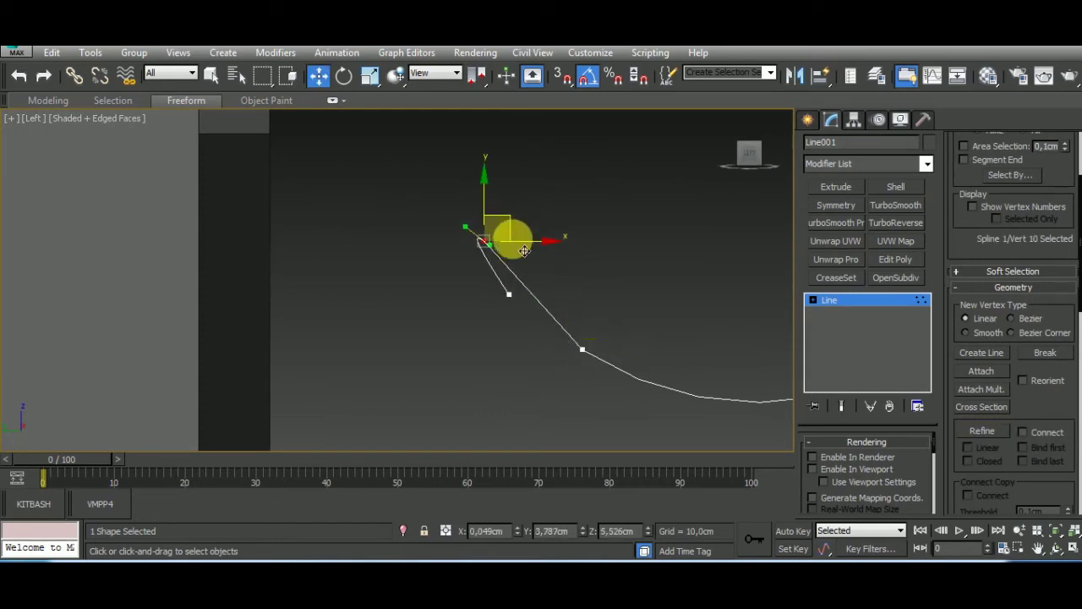
pyautogui.click(510, 295)
pyautogui.scroll(-3, 507, 322)
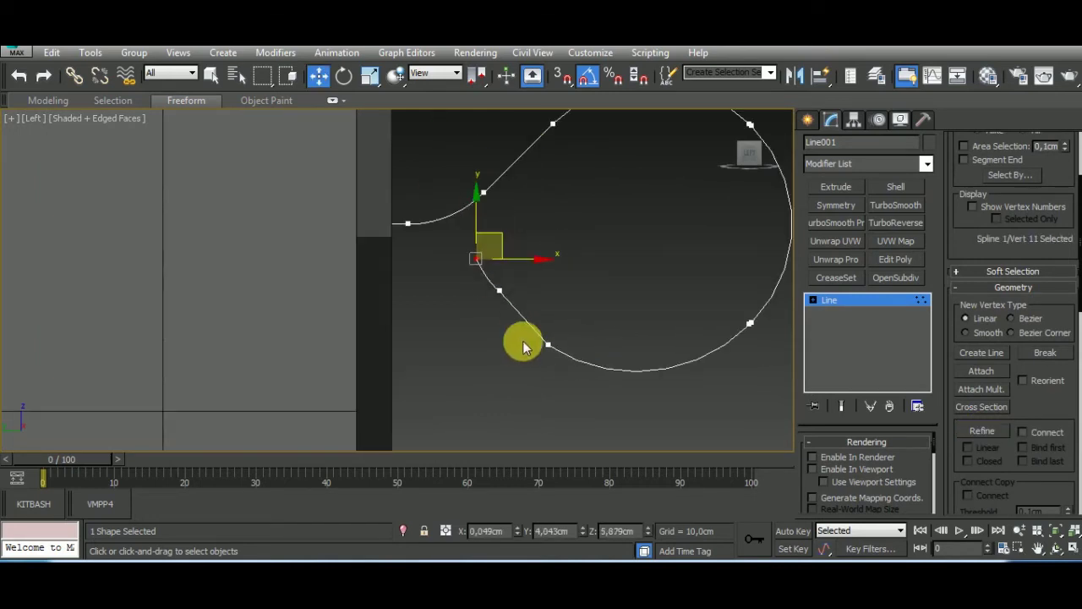
pyautogui.scroll(3, 518, 316)
pyautogui.click(506, 316)
pyautogui.moveTo(523, 348)
pyautogui.mouseDown()
pyautogui.moveTo(524, 306)
pyautogui.moveTo(542, 318)
pyautogui.mouseUp()
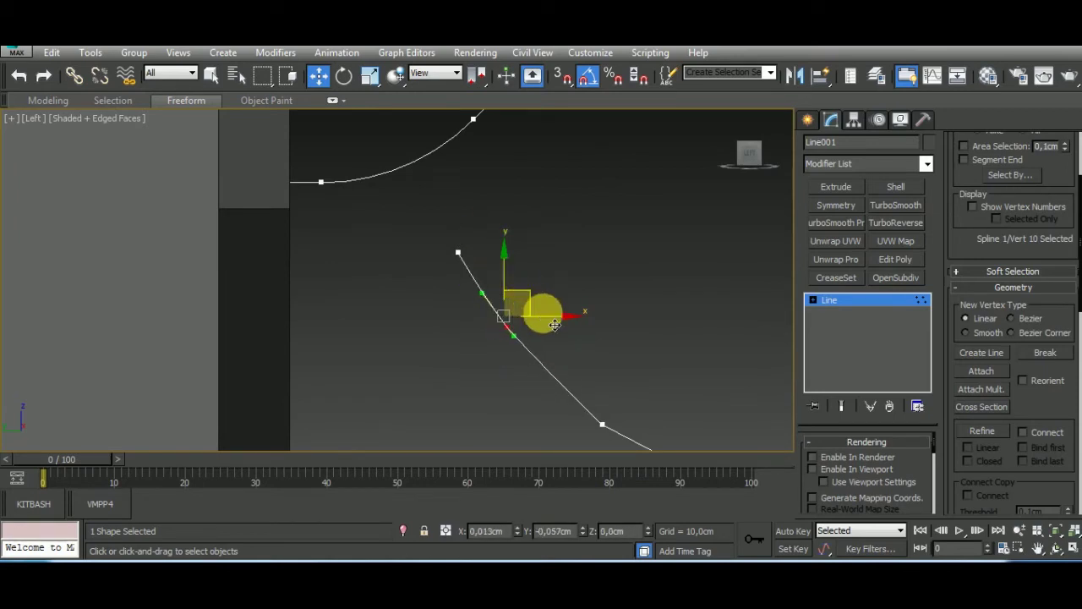
pyautogui.moveTo(554, 325)
pyautogui.mouseDown(button='middle')
pyautogui.moveTo(518, 324)
pyautogui.moveTo(503, 346)
pyautogui.mouseUp(button='middle')
# Reposition the curl's vertices and Bezier handles into a teardrop loop meeting the stem.
pyautogui.click(526, 320)
pyautogui.scroll(-5, 483, 374)
pyautogui.scroll(5, 514, 312)
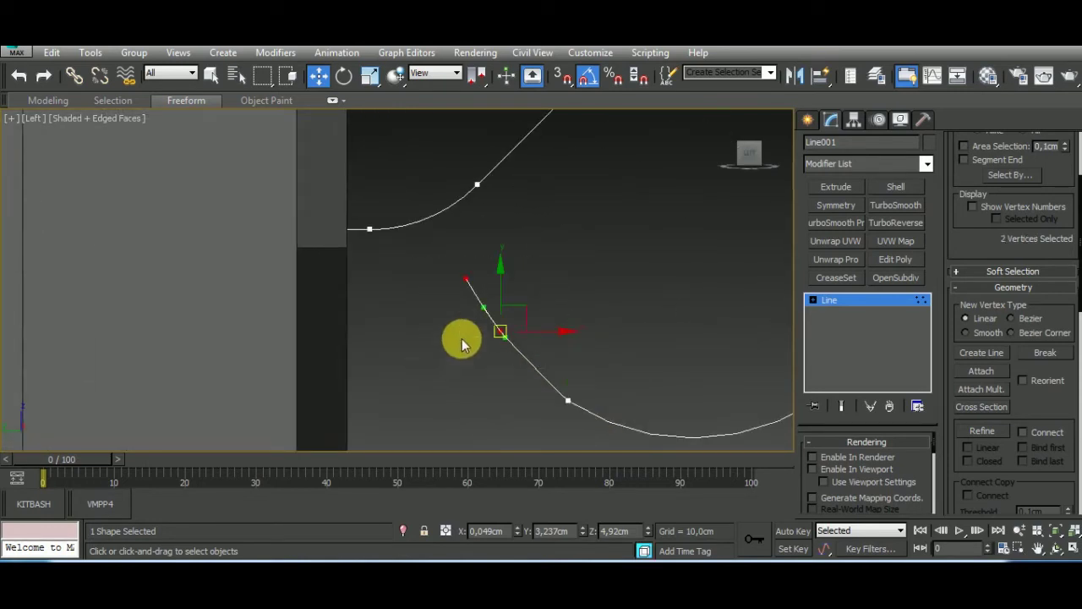
pyautogui.click(552, 334)
pyautogui.moveTo(568, 341); pyautogui.dragTo(513, 350)
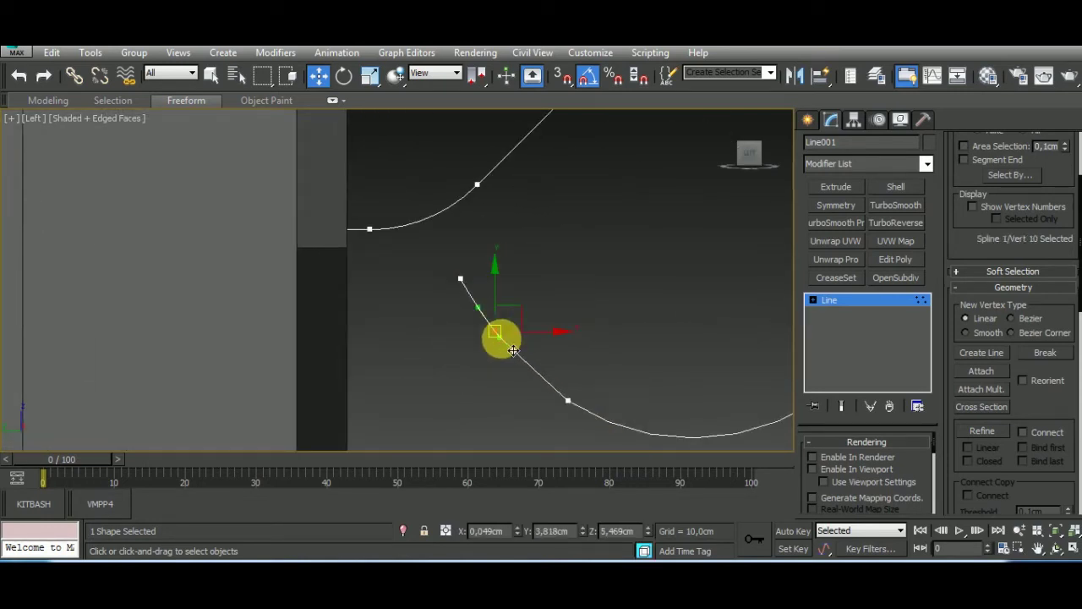
pyautogui.scroll(3, 456, 279)
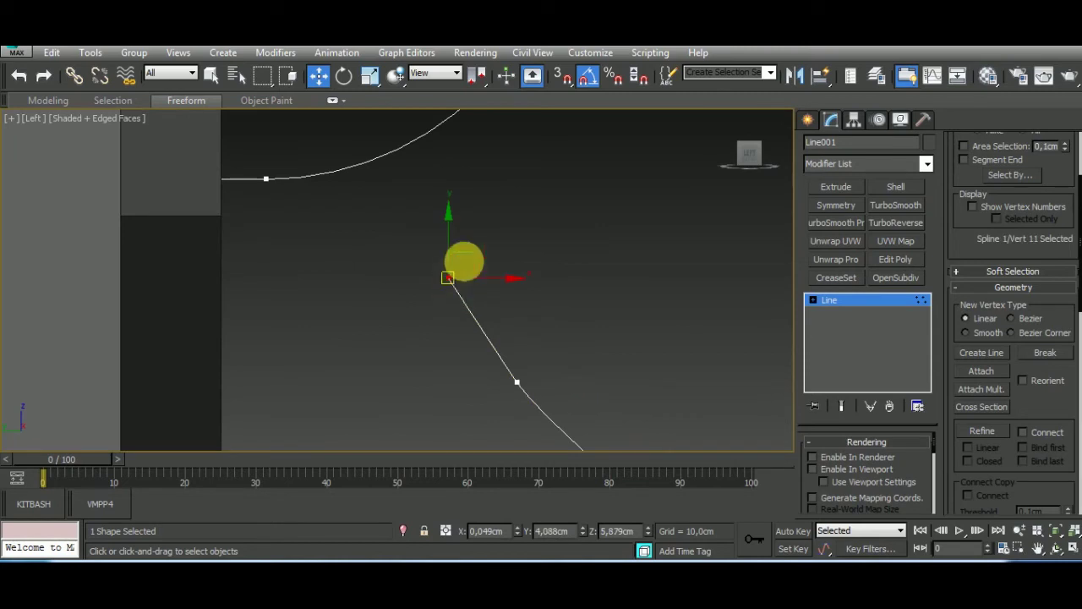
pyautogui.moveTo(448, 277); pyautogui.dragTo(430, 195)
pyautogui.scroll(-2, 431, 193)
pyautogui.click(491, 326)
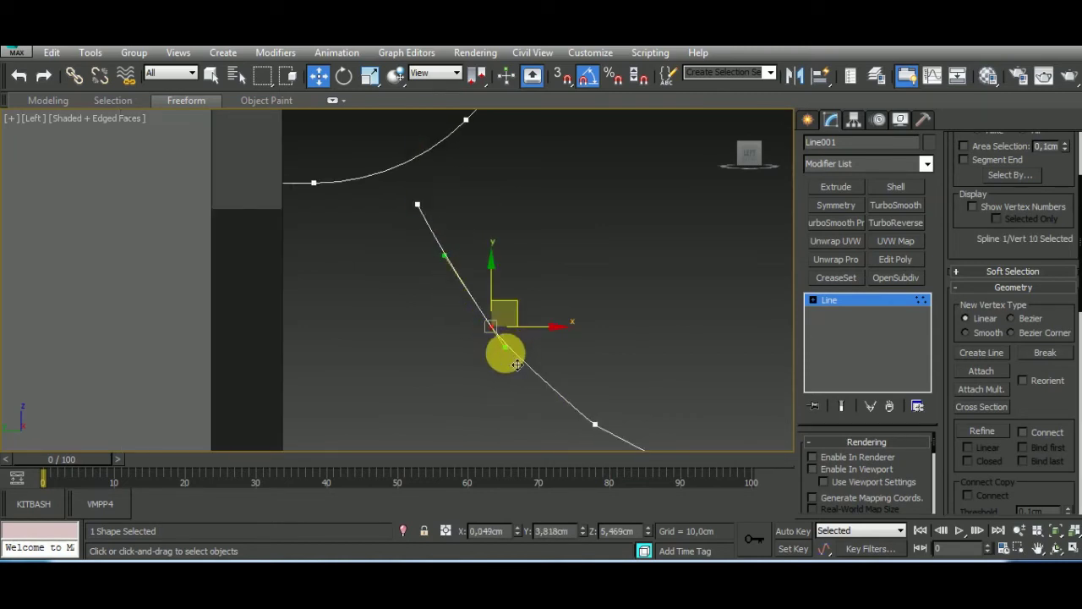
pyautogui.moveTo(517, 364); pyautogui.dragTo(524, 360)
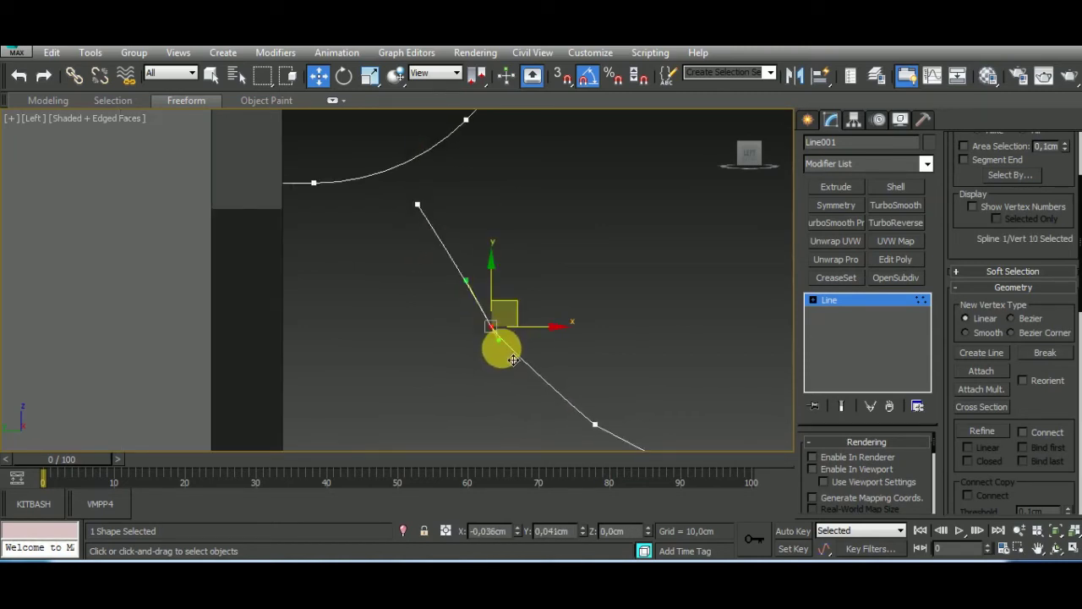
pyautogui.scroll(-5, 496, 311)
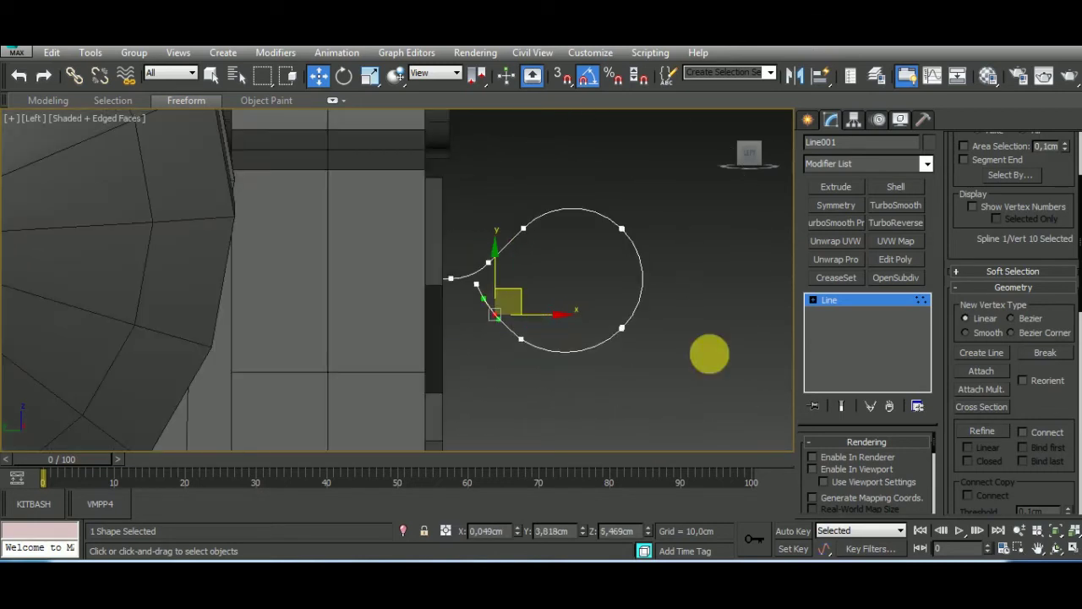
pyautogui.scroll(4, 452, 321)
pyautogui.click(493, 281)
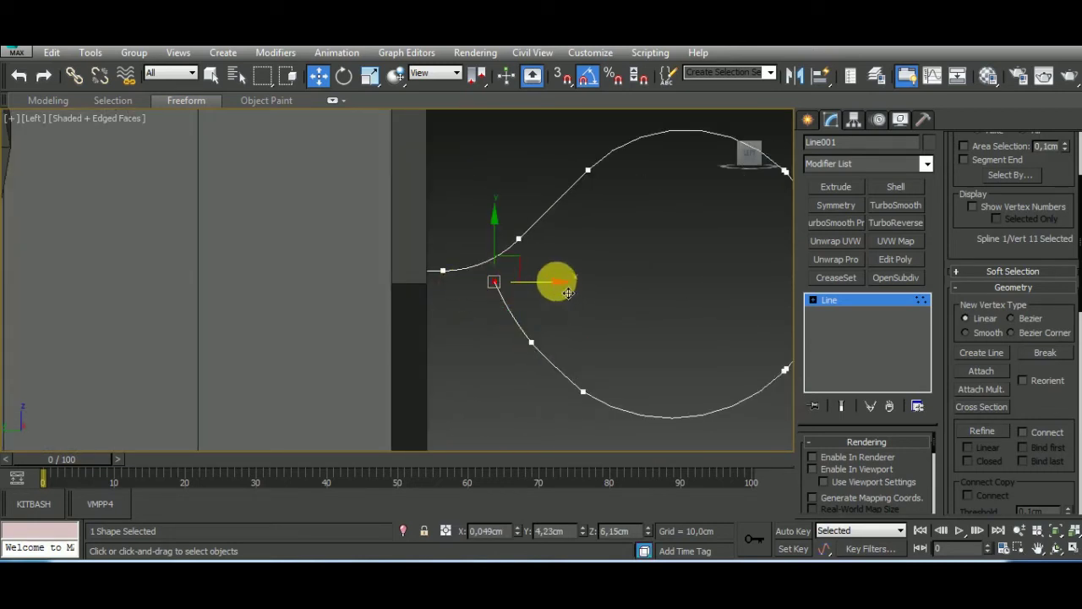
pyautogui.moveTo(555, 292); pyautogui.dragTo(565, 289)
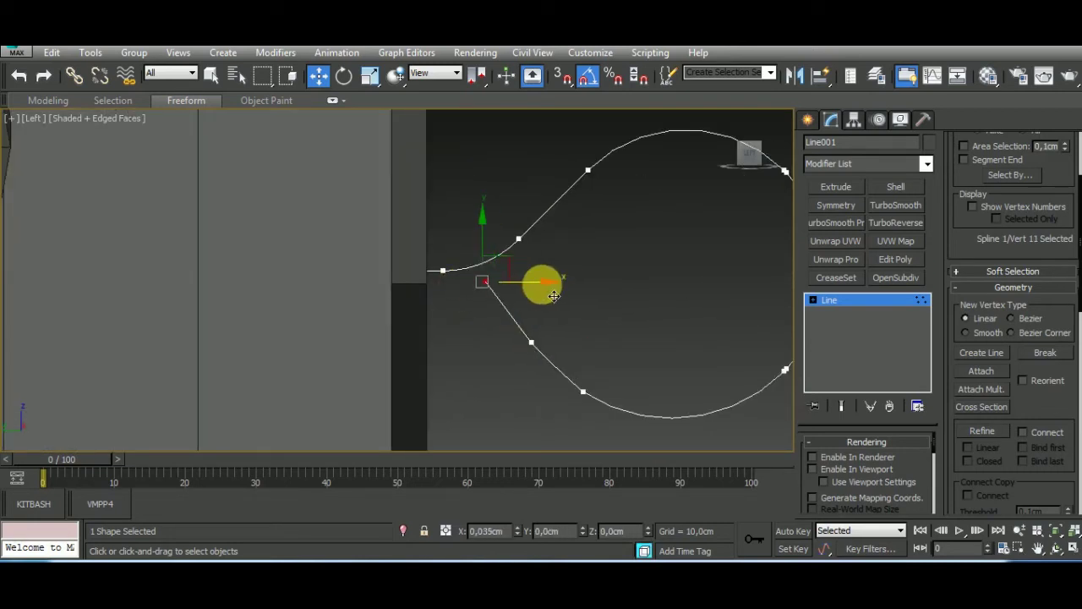
# Break the spline at the end vertex, make it a Corner, and re-enable the tube display.
pyautogui.rightClick(508, 294)
pyautogui.click(398, 181)
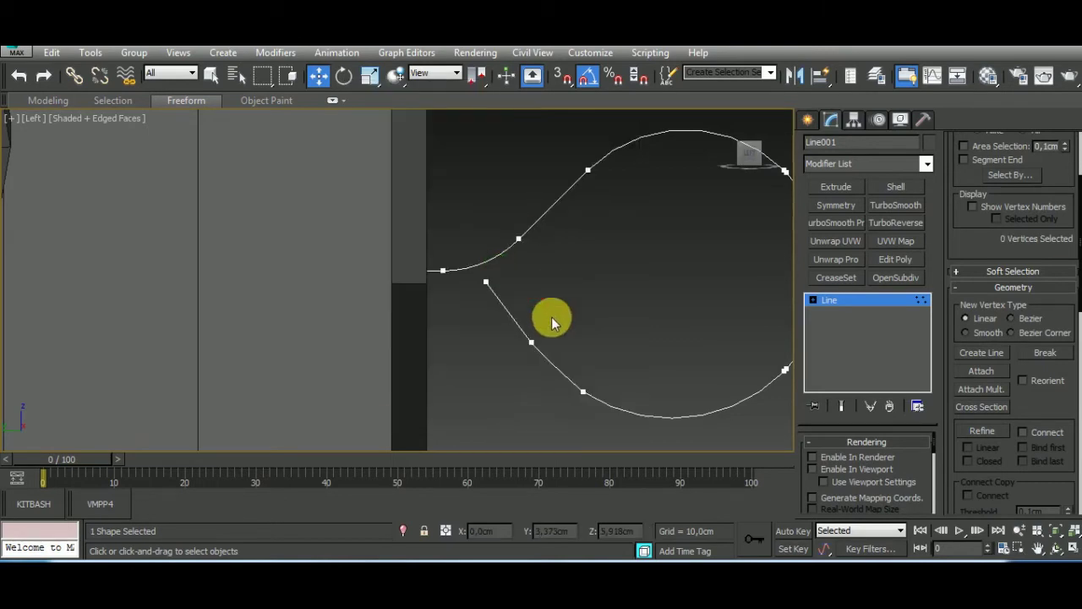
pyautogui.rightClick(524, 324)
pyautogui.click(500, 278)
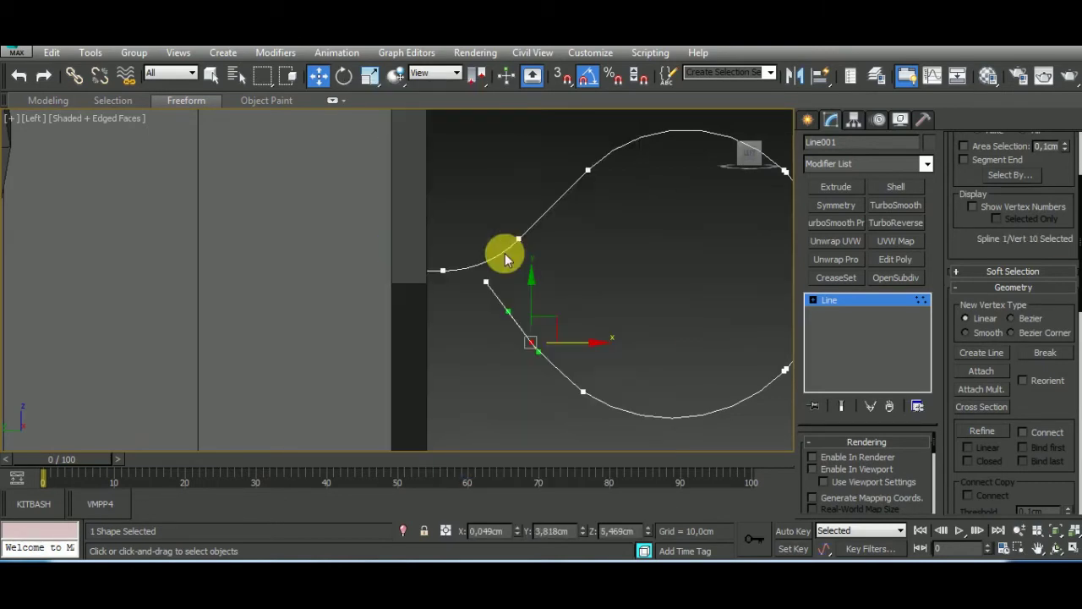
pyautogui.moveTo(610, 349); pyautogui.dragTo(587, 329, button='middle')
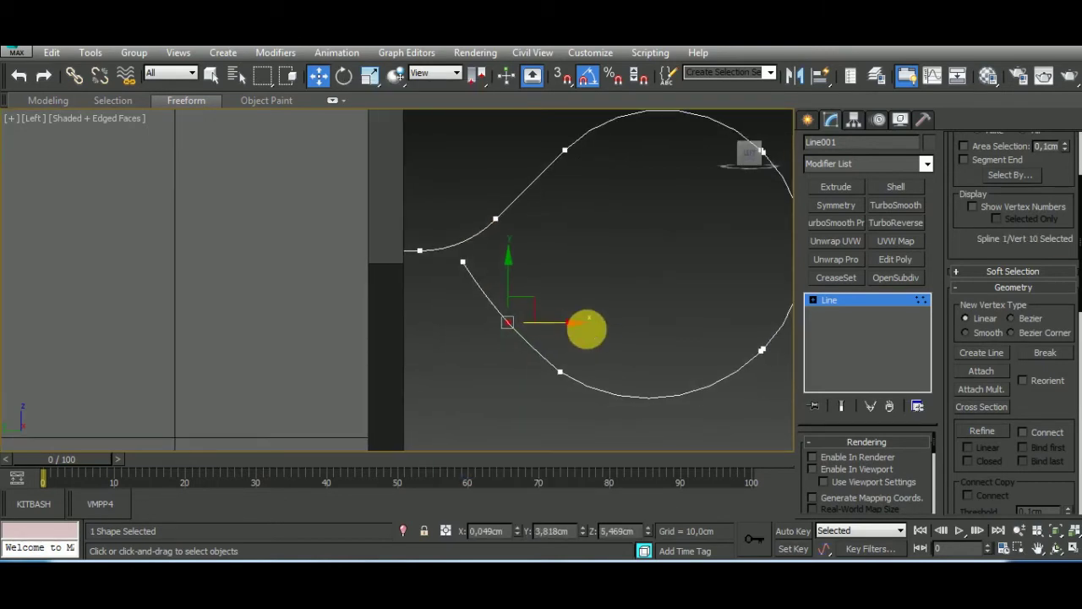
pyautogui.click(829, 470)
pyautogui.click(857, 302)
pyautogui.scroll(-5, 519, 317)
# Hide Line001's tube, snap the loose curl vertex onto the stem's endpoint, then show the tube again.
pyautogui.scroll(5, 541, 311)
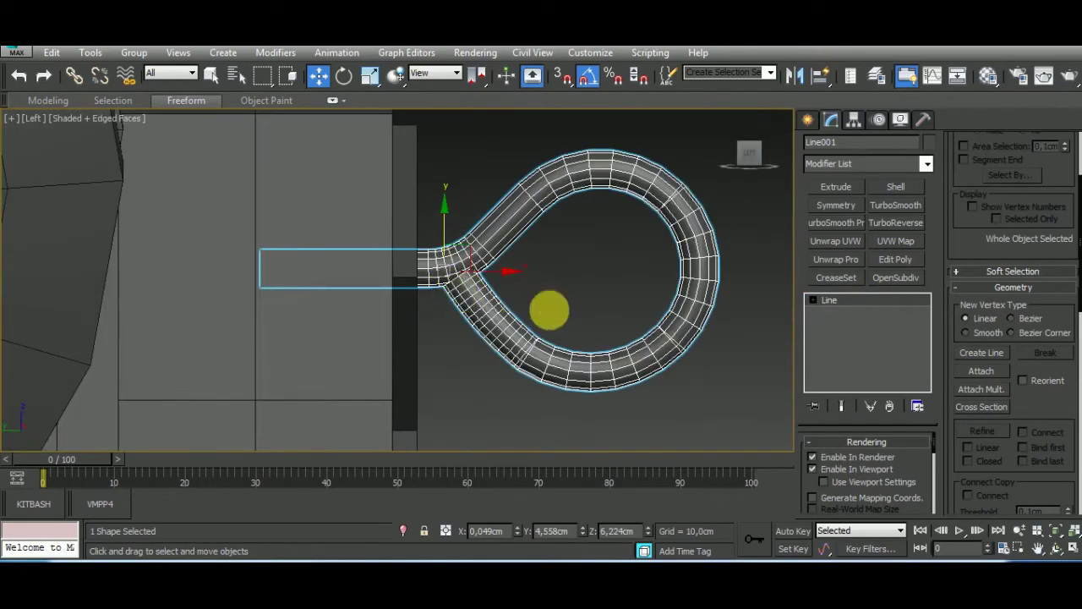
pyautogui.moveTo(904, 459); pyautogui.dragTo(934, 369)
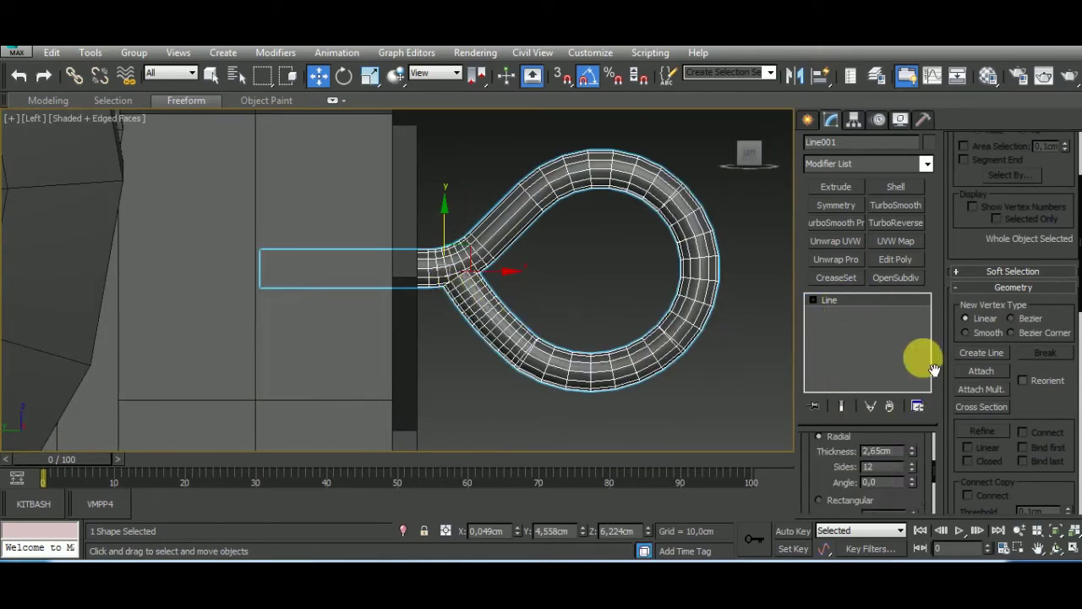
pyautogui.scroll(3, 820, 448)
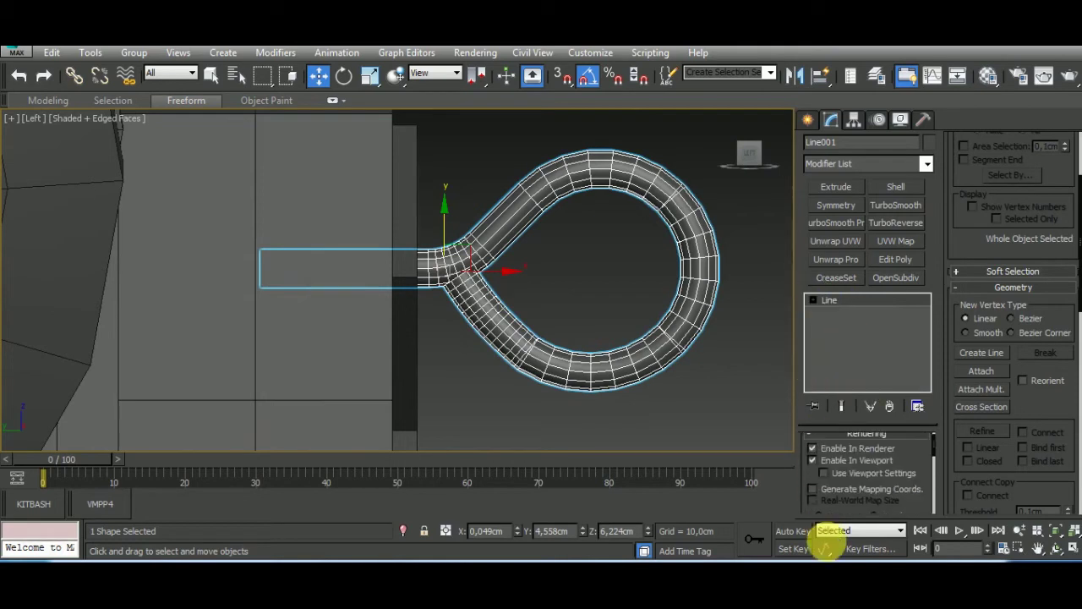
pyautogui.click(814, 460)
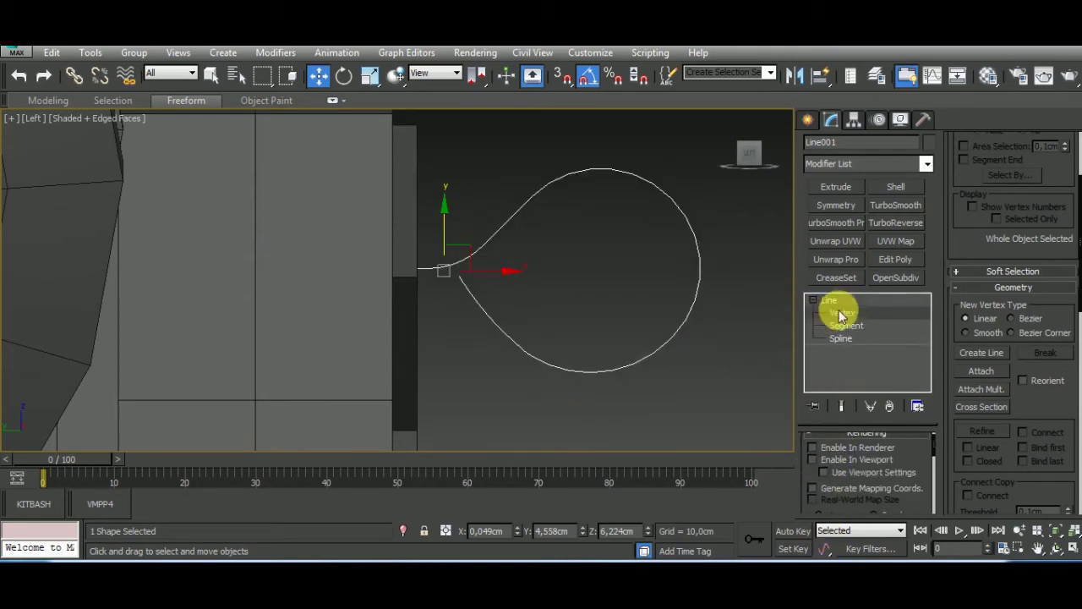
pyautogui.click(841, 313)
pyautogui.scroll(3, 483, 302)
pyautogui.click(442, 264)
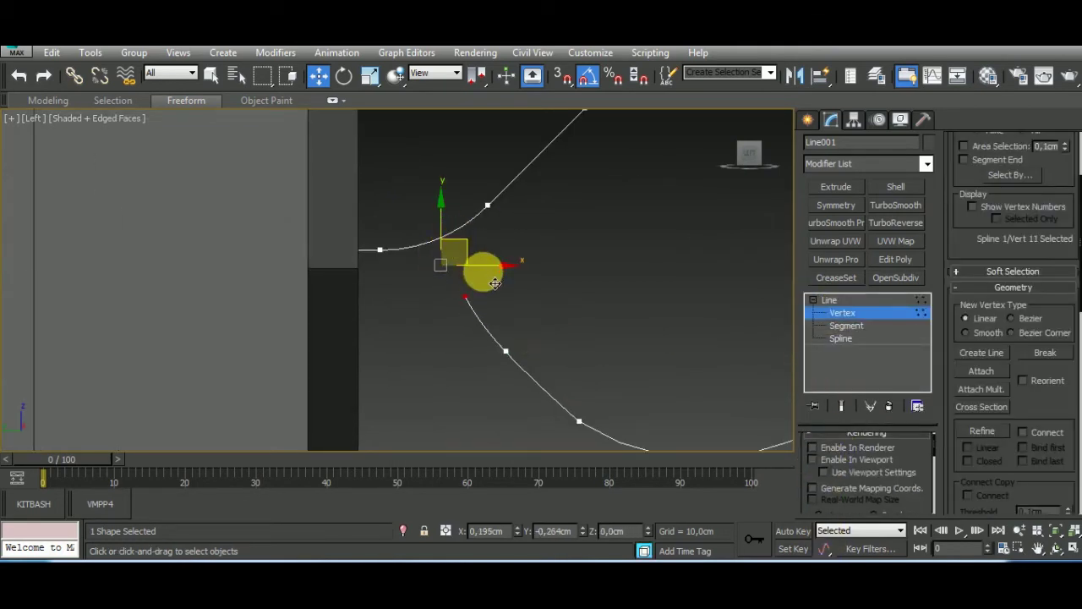
pyautogui.moveTo(494, 287); pyautogui.dragTo(522, 364)
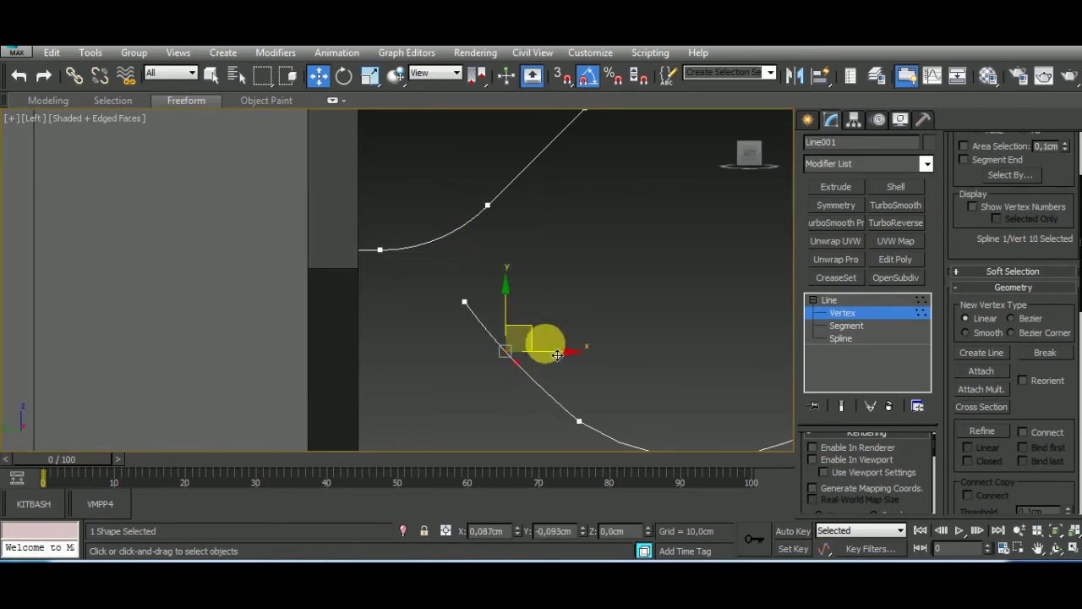
pyautogui.click(843, 313)
pyautogui.click(813, 459)
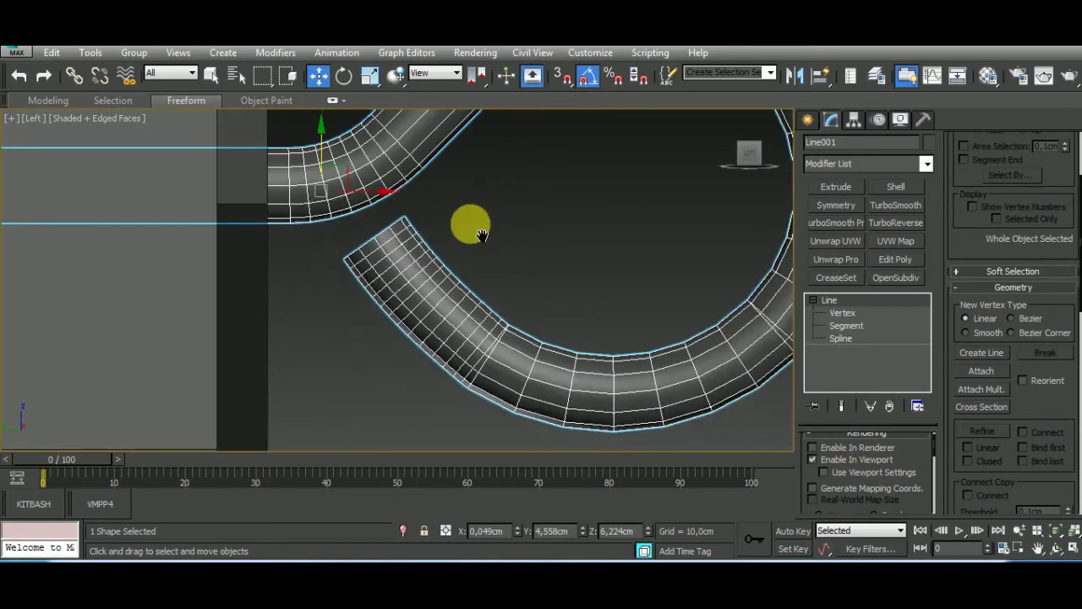
# Orbit around to inspect the hook, switch to Front view, and bring up Create > Shapes.
pyautogui.scroll(2, 487, 250)
pyautogui.scroll(-3, 497, 255)
pyautogui.scroll(-3, 570, 381)
pyautogui.keyDown('alt'); pyautogui.moveTo(570, 381); pyautogui.dragTo(592, 358, button='middle'); pyautogui.keyUp('alt')
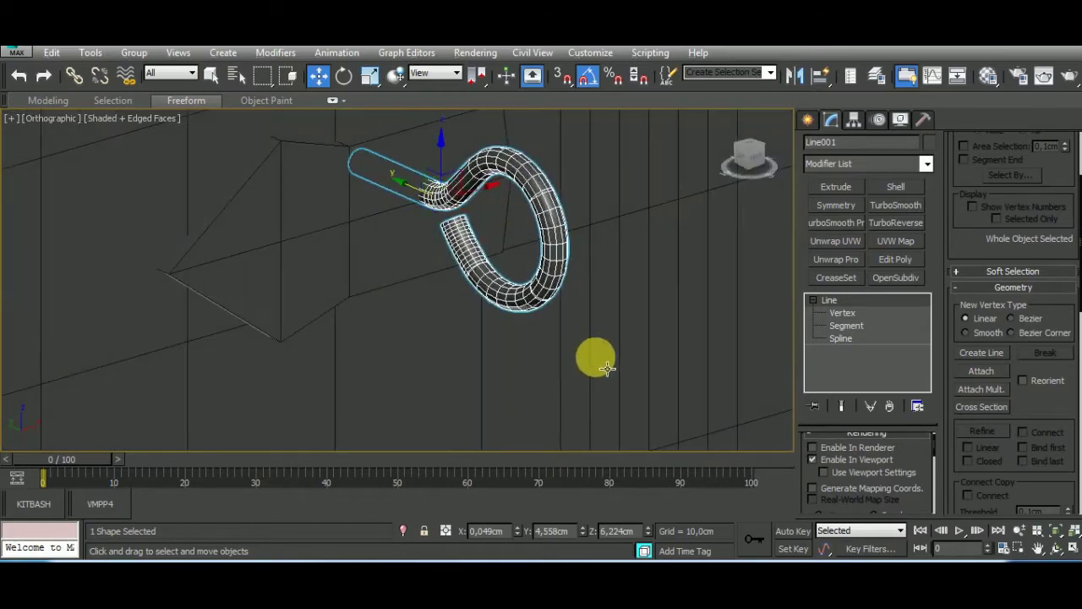
pyautogui.scroll(-5, 442, 231)
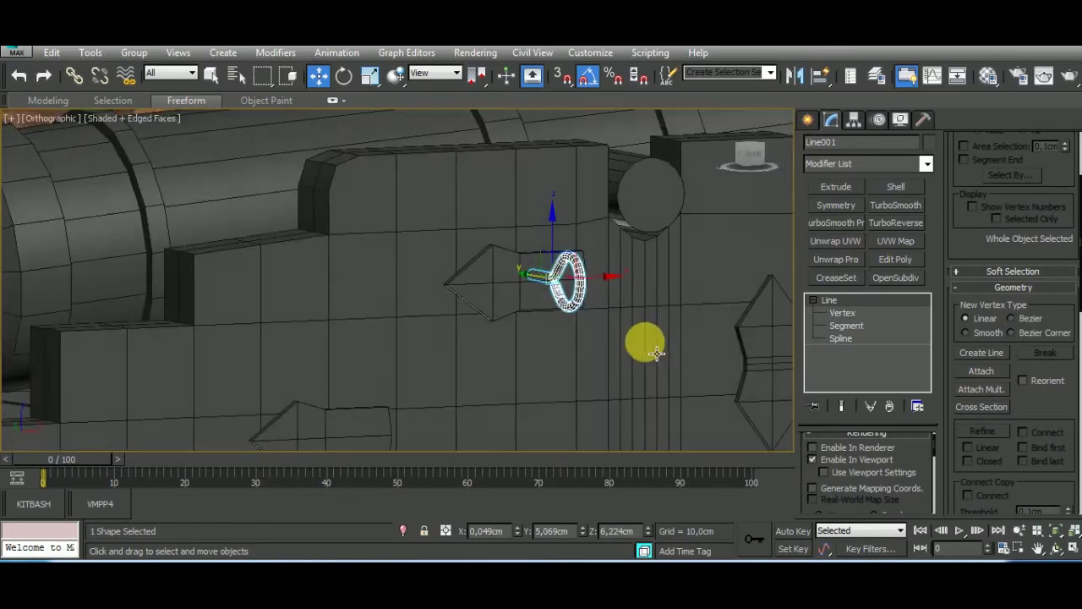
pyautogui.scroll(-3, 643, 343)
pyautogui.keyDown('alt'); pyautogui.moveTo(647, 362); pyautogui.dragTo(631, 389, button='middle'); pyautogui.keyUp('alt')
pyautogui.scroll(4, 646, 350)
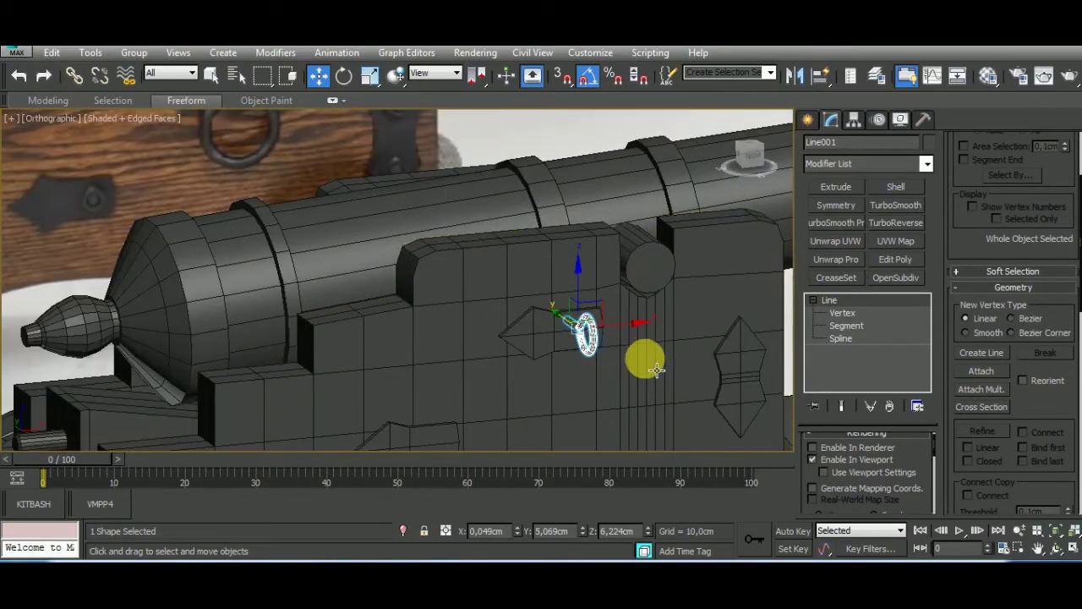
pyautogui.scroll(-4, 651, 369)
pyautogui.press('f')
pyautogui.scroll(3, 507, 211)
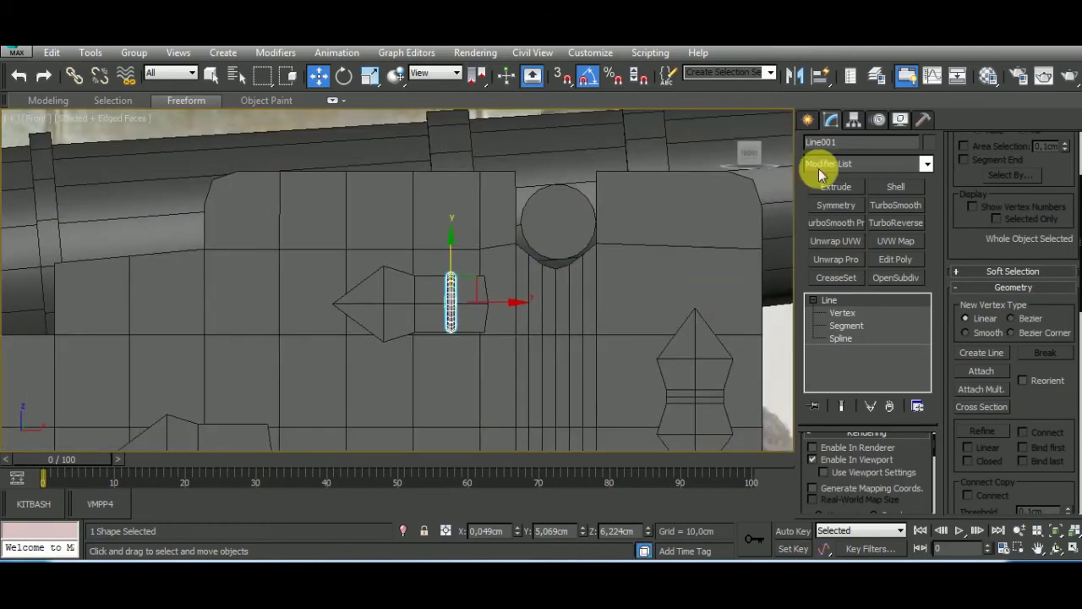
pyautogui.click(808, 119)
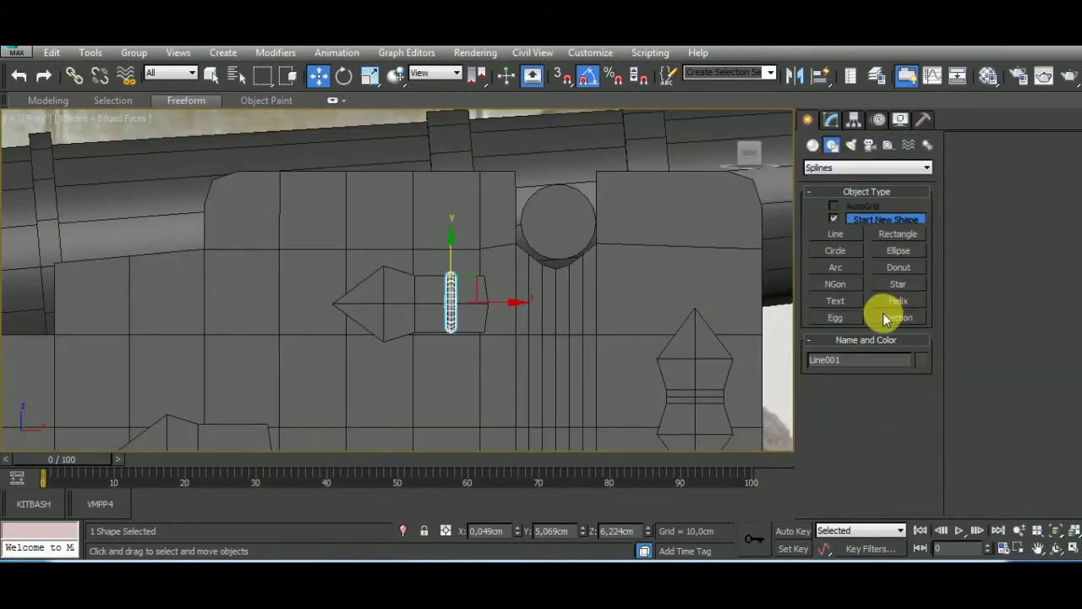
# Create a torus on the carriage side and move it under the hook.
pyautogui.click(812, 147)
pyautogui.click(836, 271)
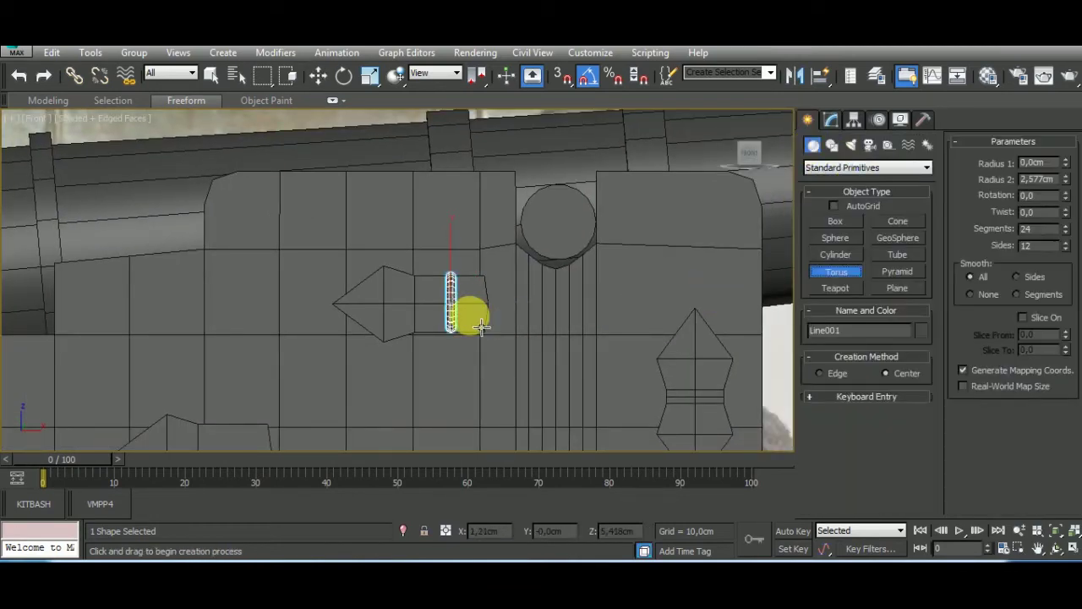
pyautogui.moveTo(504, 341); pyautogui.dragTo(540, 381)
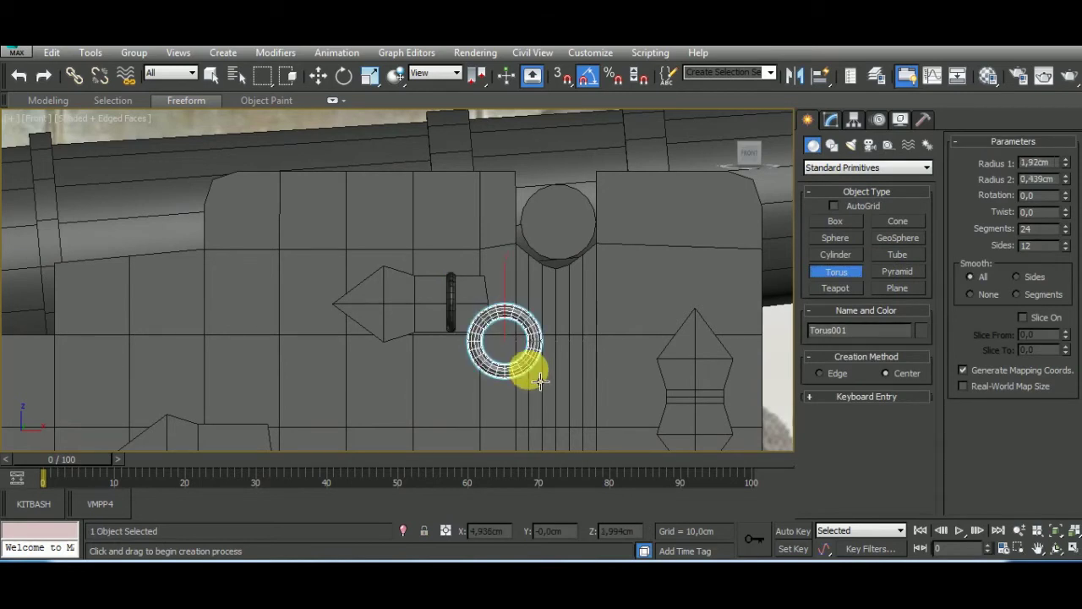
pyautogui.press('w')
pyautogui.moveTo(561, 343); pyautogui.dragTo(521, 352)
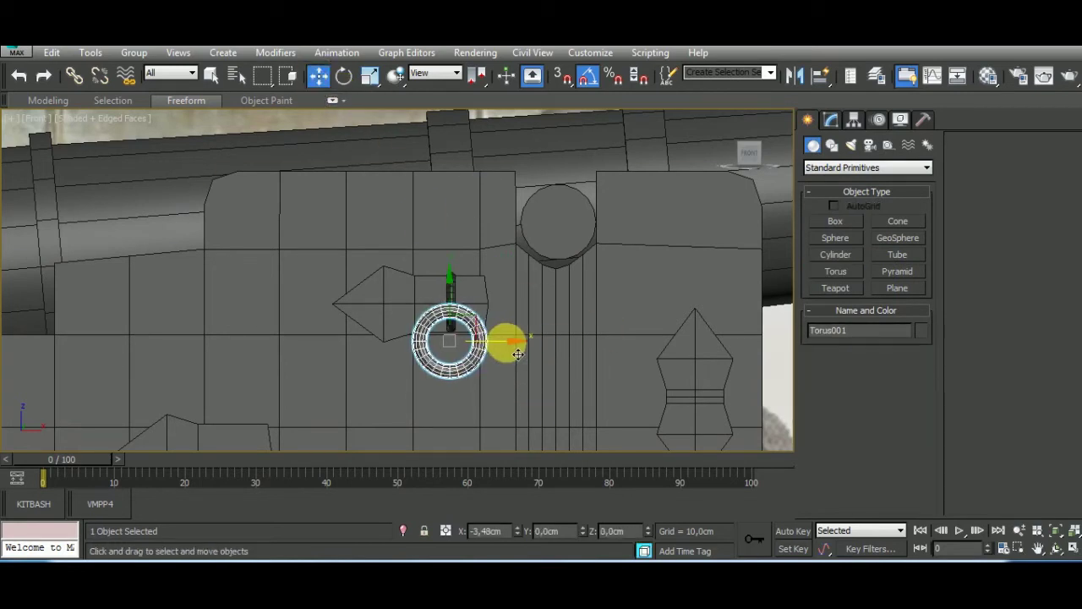
pyautogui.scroll(3, 449, 317)
pyautogui.scroll(-6, 510, 244)
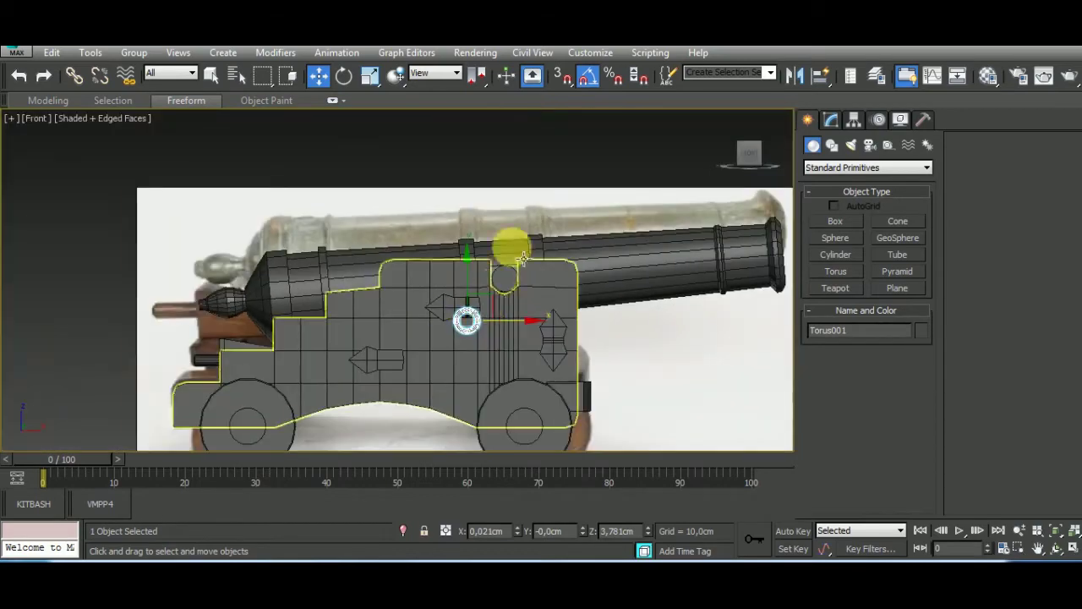
pyautogui.click(402, 529)
pyautogui.scroll(4, 397, 290)
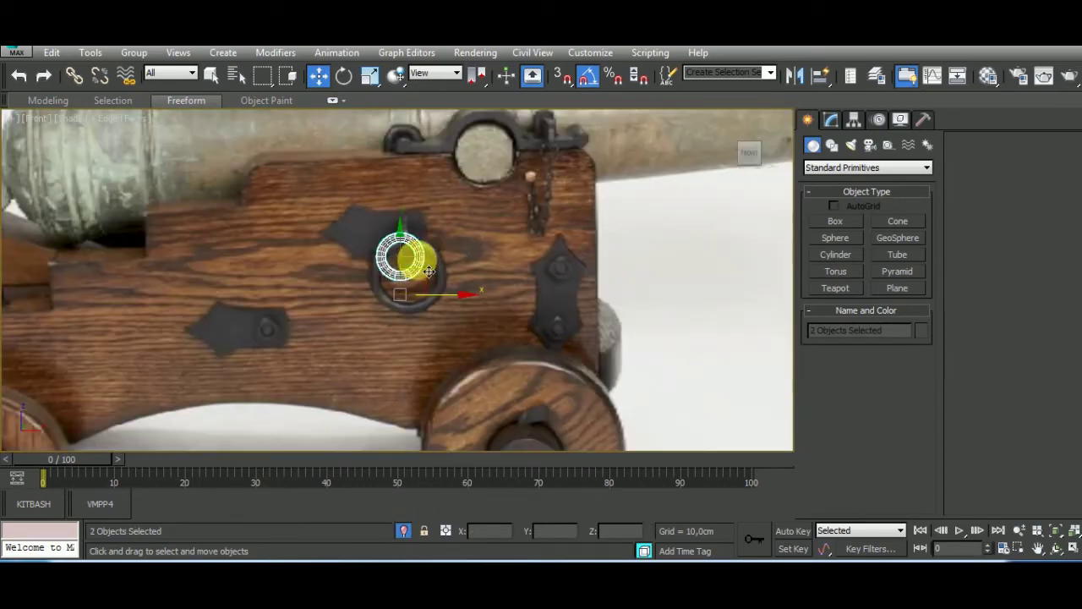
pyautogui.moveTo(416, 226); pyautogui.dragTo(422, 231)
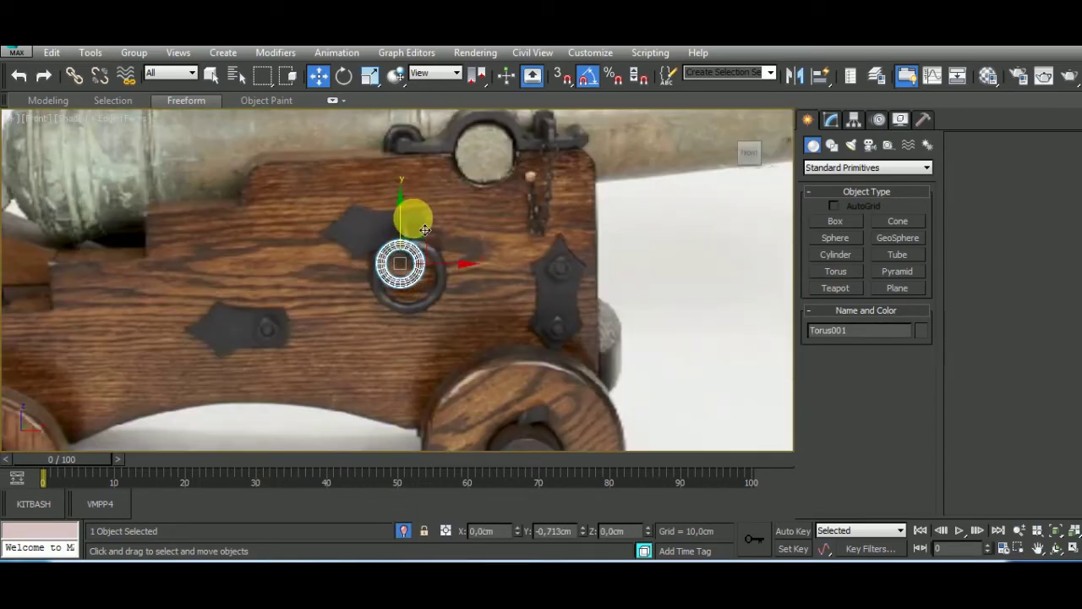
# Set the torus Radius 1 to 2.996cm and place it against the carriage cheek.
pyautogui.click(831, 119)
pyautogui.moveTo(919, 462); pyautogui.dragTo(930, 421)
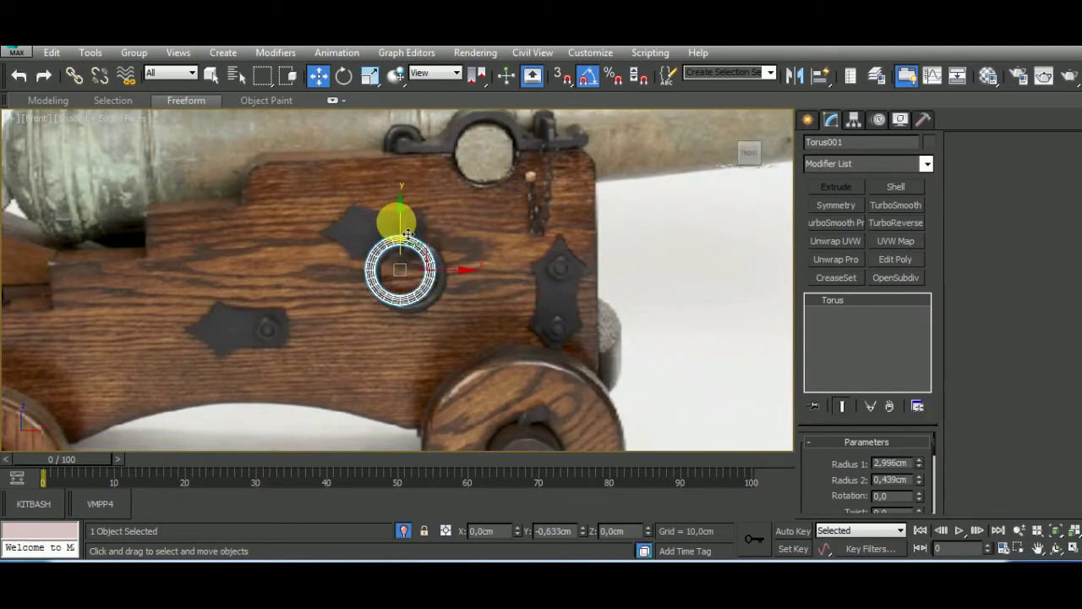
pyautogui.click(403, 530)
pyautogui.keyDown('alt'); pyautogui.moveTo(493, 395); pyautogui.dragTo(476, 343, button='middle'); pyautogui.keyUp('alt')
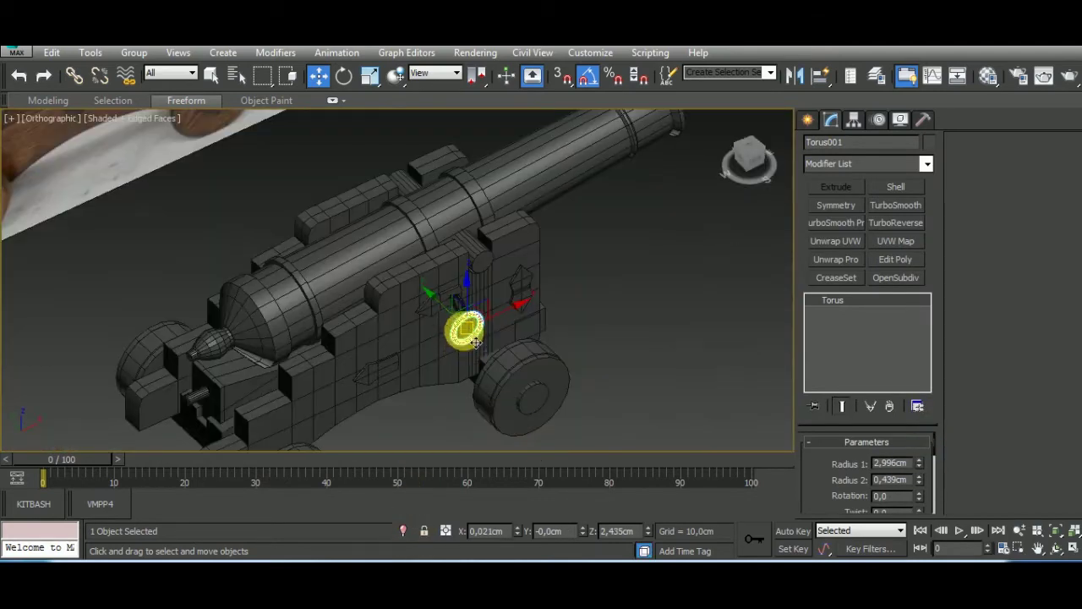
pyautogui.moveTo(434, 300); pyautogui.dragTo(495, 342)
pyautogui.scroll(5, 474, 329)
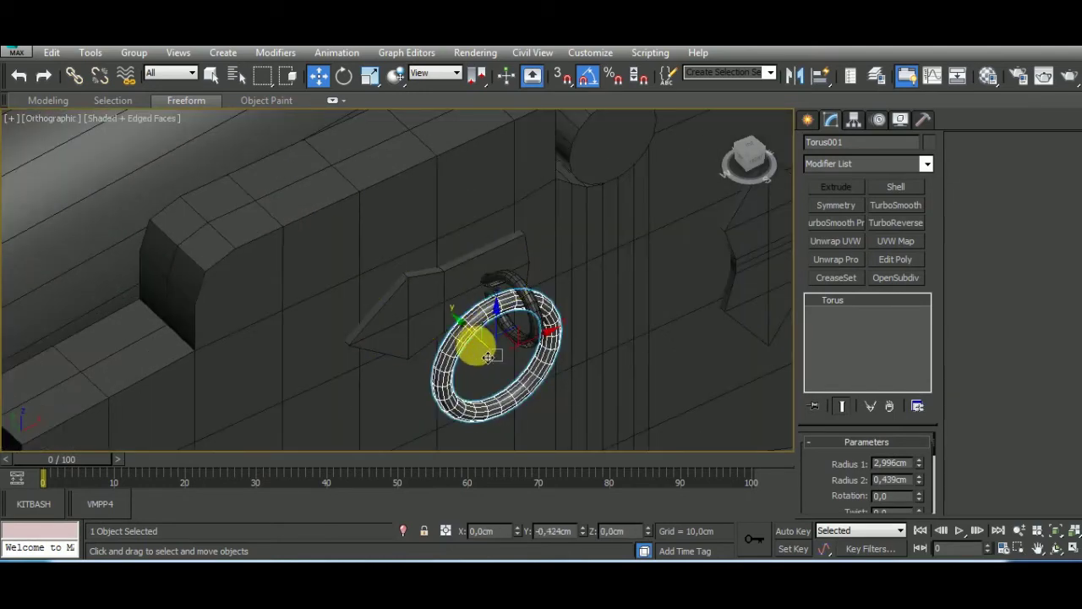
pyautogui.moveTo(488, 357)
pyautogui.keyDown('alt'); pyautogui.mouseDown(button='middle')
pyautogui.moveTo(515, 321)
pyautogui.moveTo(403, 297)
pyautogui.mouseUp(button='middle'); pyautogui.keyUp('alt')
pyautogui.scroll(3, 465, 326)
pyautogui.moveTo(565, 394); pyautogui.dragTo(527, 377)
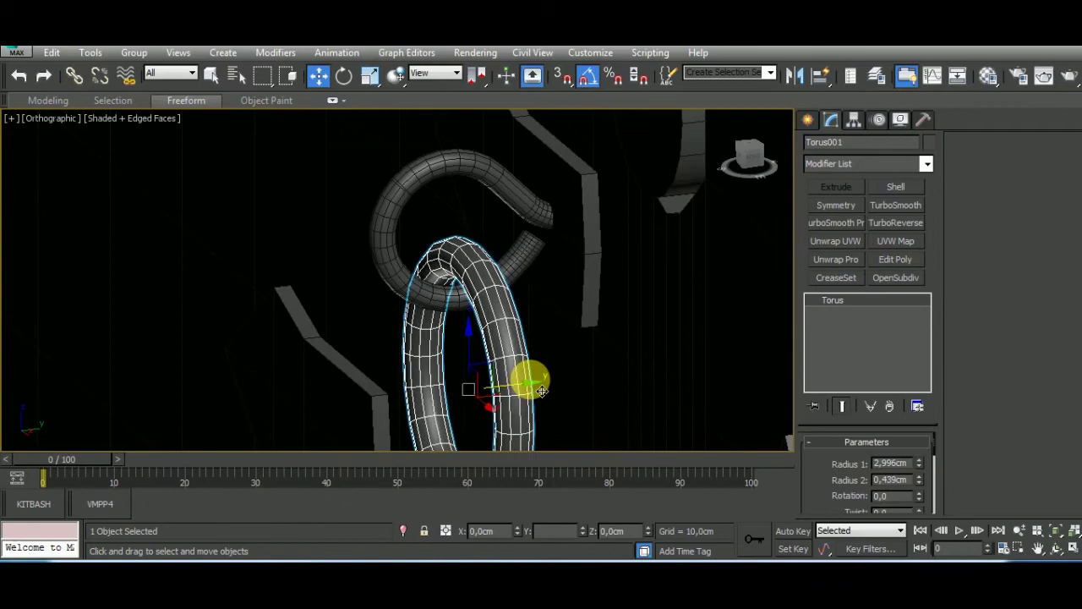
# Scale the hook line down and raise its Thickness to 3.551cm.
pyautogui.click(527, 194)
pyautogui.click(369, 76)
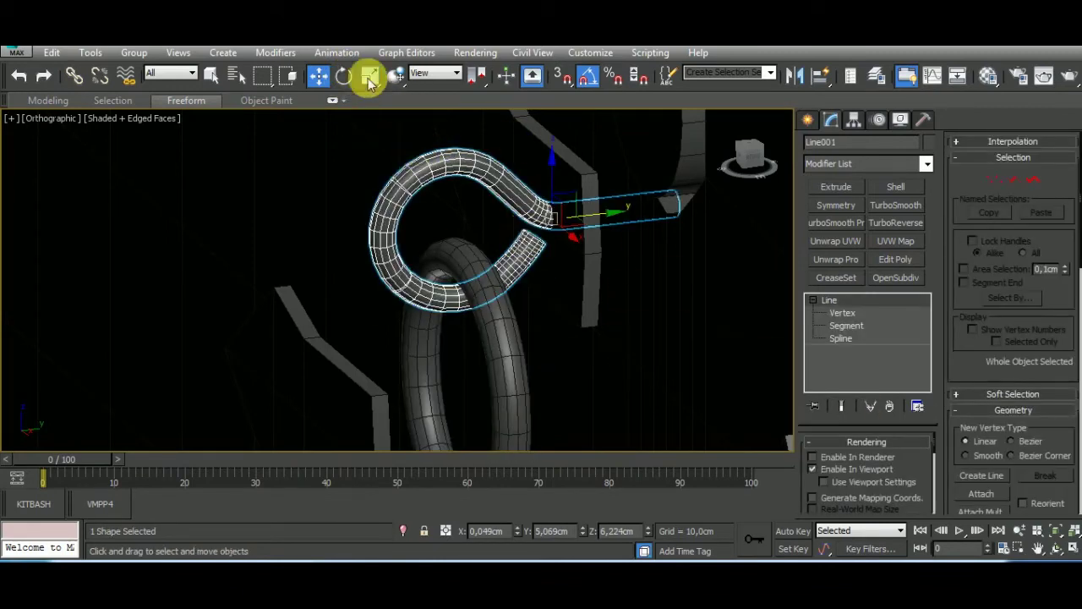
pyautogui.moveTo(545, 213); pyautogui.dragTo(540, 267)
pyautogui.click(318, 75)
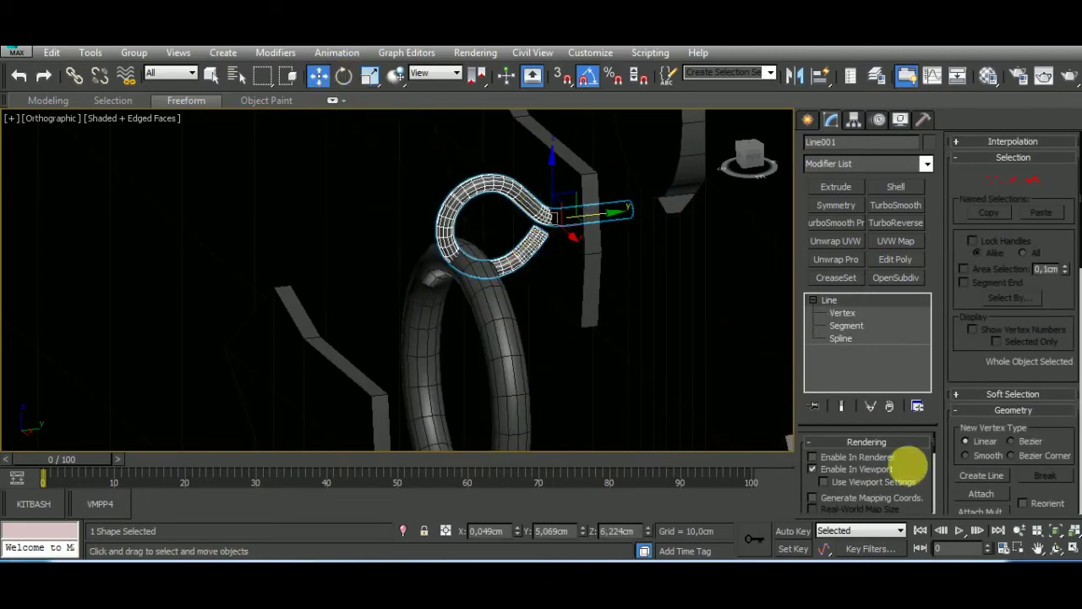
pyautogui.moveTo(906, 466); pyautogui.dragTo(905, 350)
pyautogui.moveTo(909, 440); pyautogui.dragTo(906, 422)
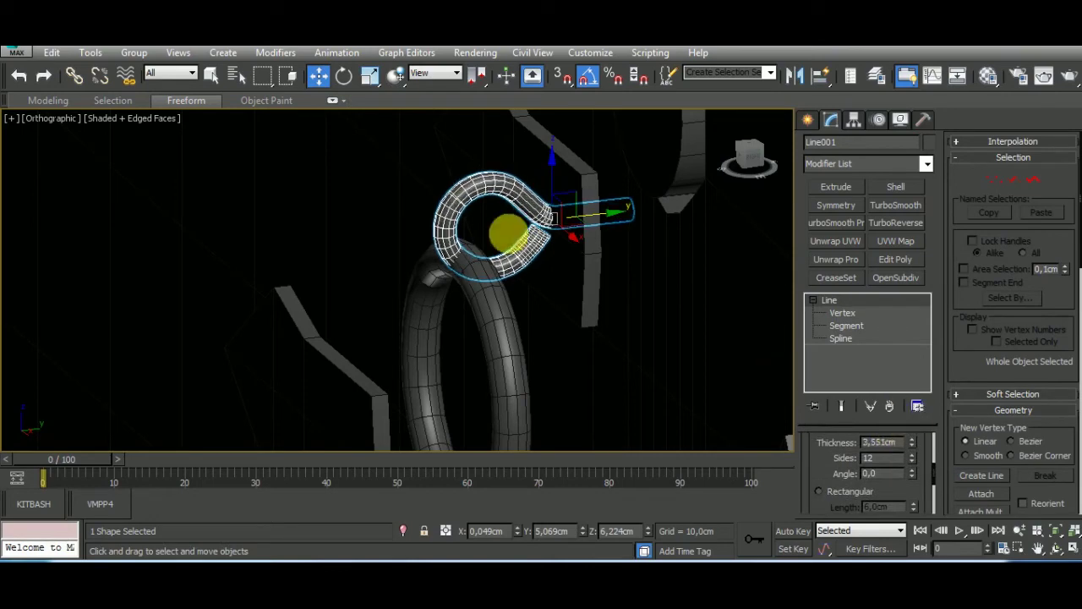
# Move the torus so it hangs through the hook's curl.
pyautogui.click(472, 326)
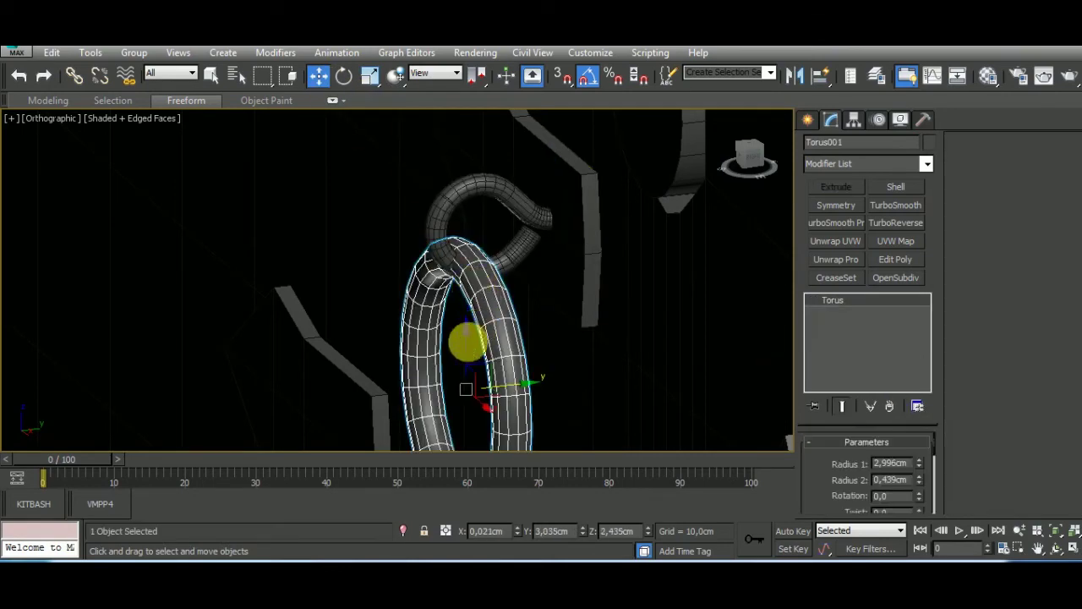
pyautogui.moveTo(485, 326); pyautogui.dragTo(565, 288)
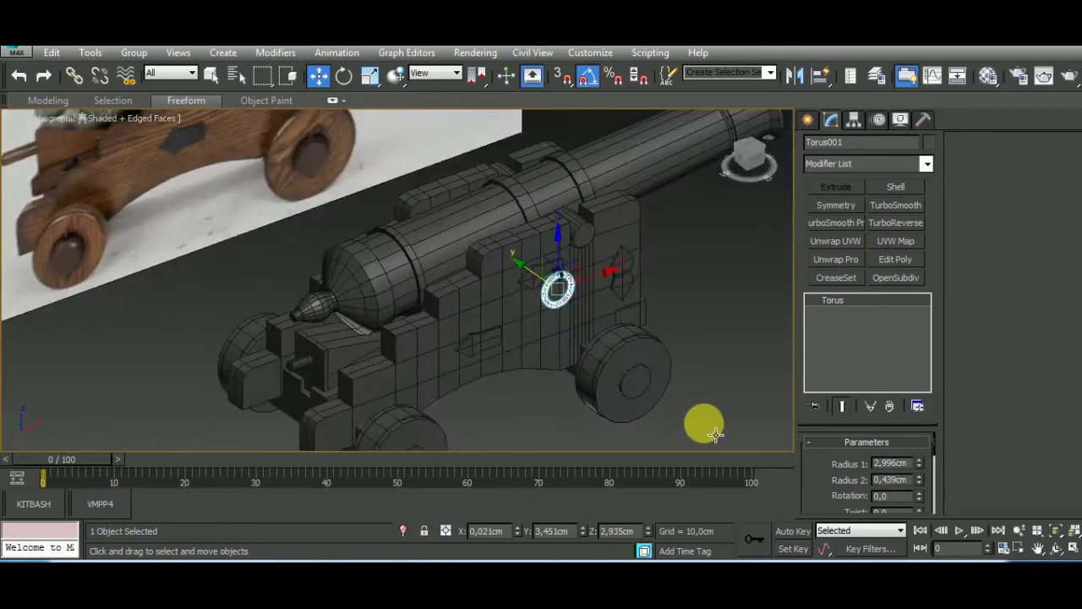
pyautogui.click(640, 387)
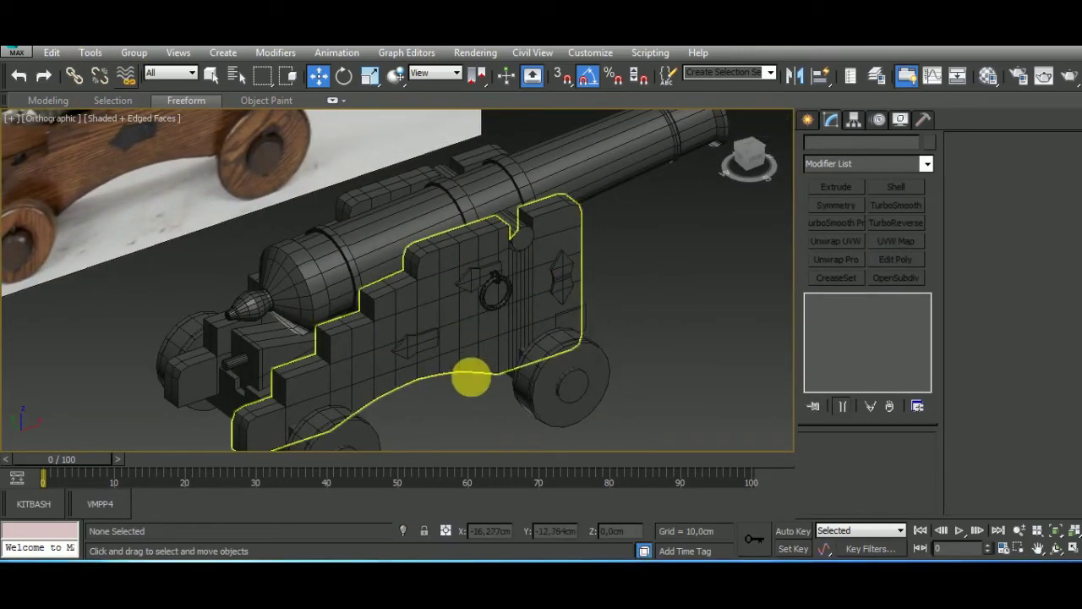
# Switch to Front view, centre the cannon, and select the reference photo plane.
pyautogui.scroll(-1, 471, 375)
pyautogui.scroll(-5, 509, 350)
pyautogui.keyDown('alt'); pyautogui.moveTo(509, 350); pyautogui.dragTo(437, 330, button='middle'); pyautogui.keyUp('alt')
pyautogui.scroll(3, 479, 307)
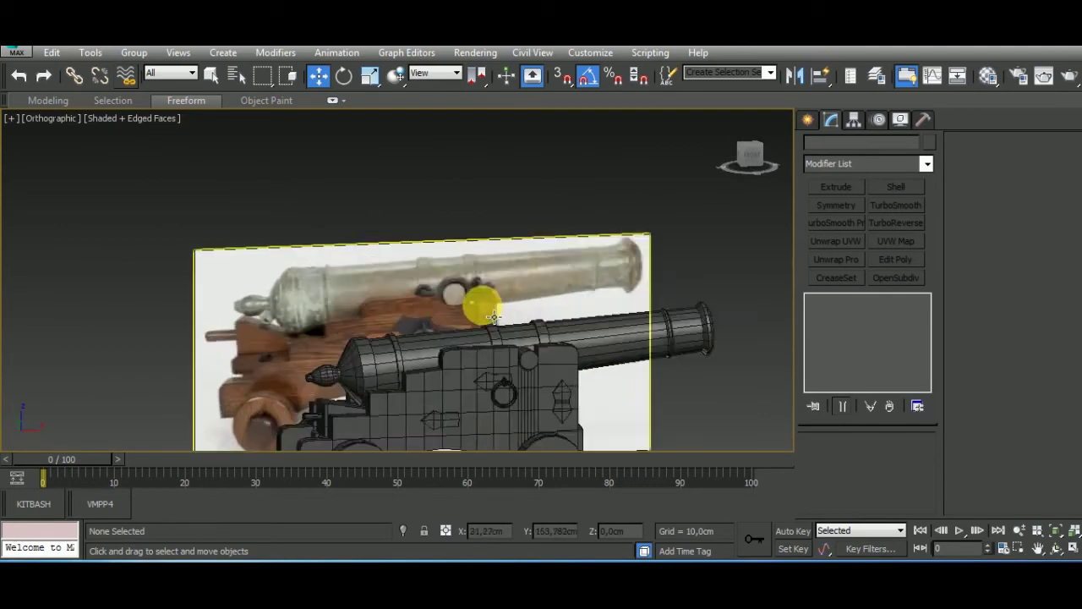
pyautogui.scroll(4, 491, 316)
pyautogui.scroll(-3, 491, 317)
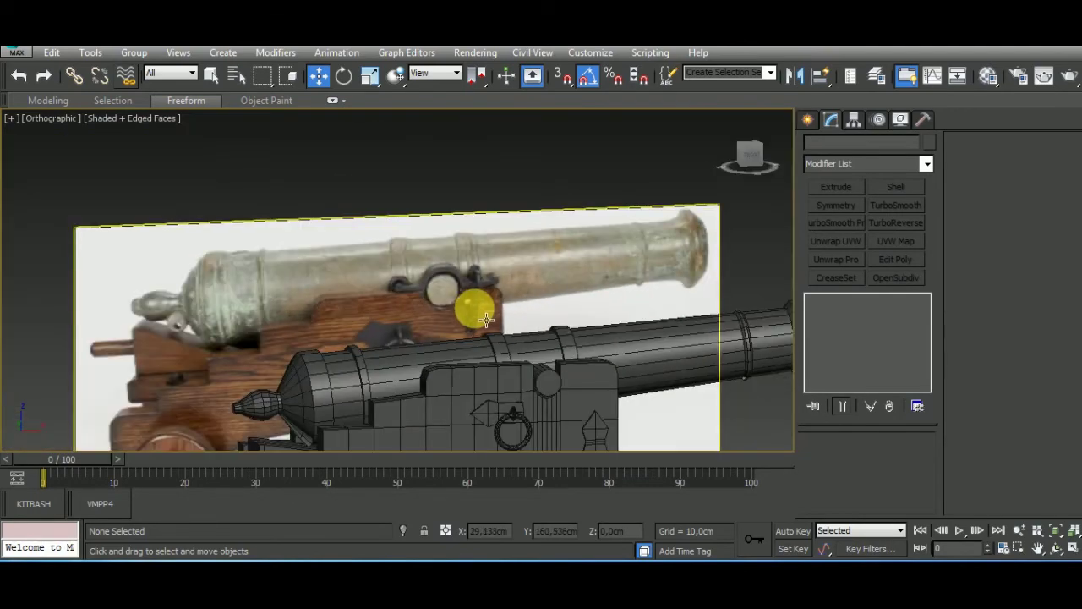
pyautogui.press('f')
pyautogui.moveTo(495, 331); pyautogui.dragTo(411, 387, button='middle')
pyautogui.click(606, 350)
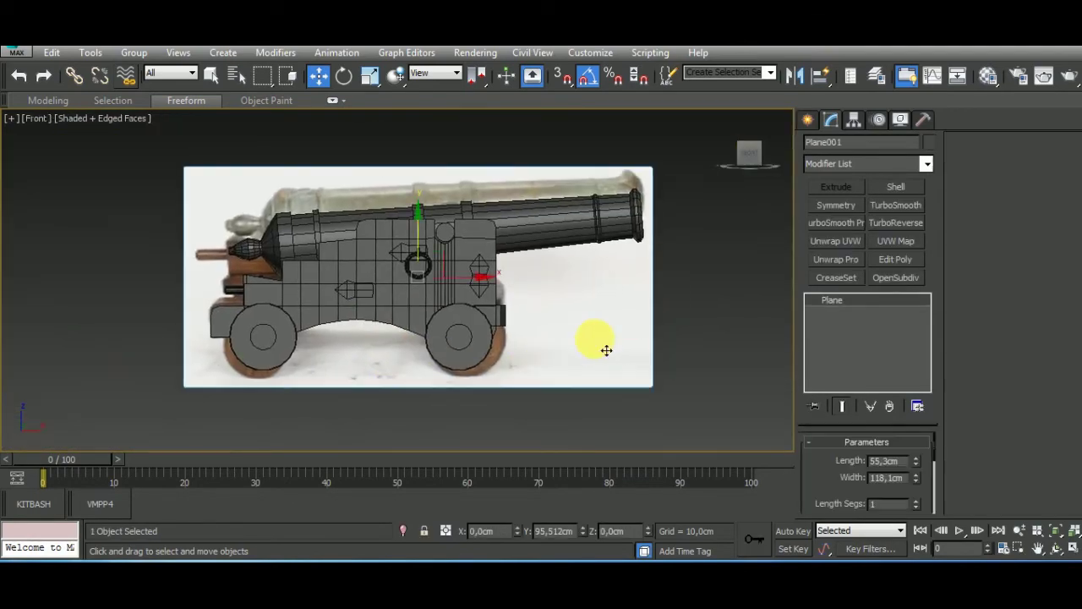
pyautogui.scroll(3, 429, 232)
pyautogui.scroll(2, 462, 232)
# Select the trunnion cylinder and briefly toggle between the Scale and Move tools.
pyautogui.click(462, 231)
pyautogui.scroll(2, 462, 231)
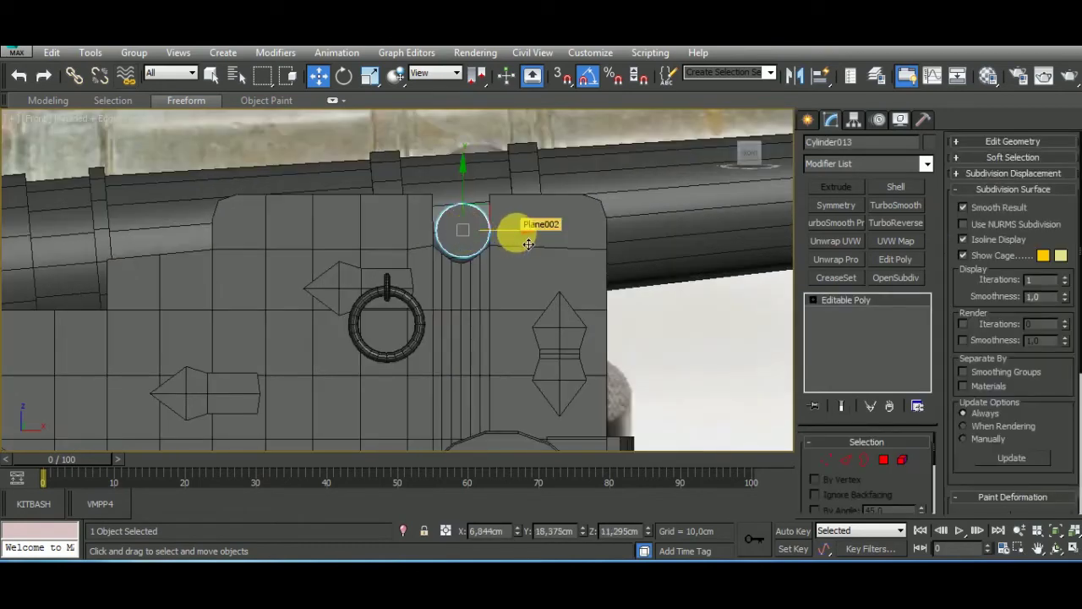
pyautogui.moveTo(526, 243); pyautogui.dragTo(526, 242)
pyautogui.click(887, 391)
pyautogui.click(370, 76)
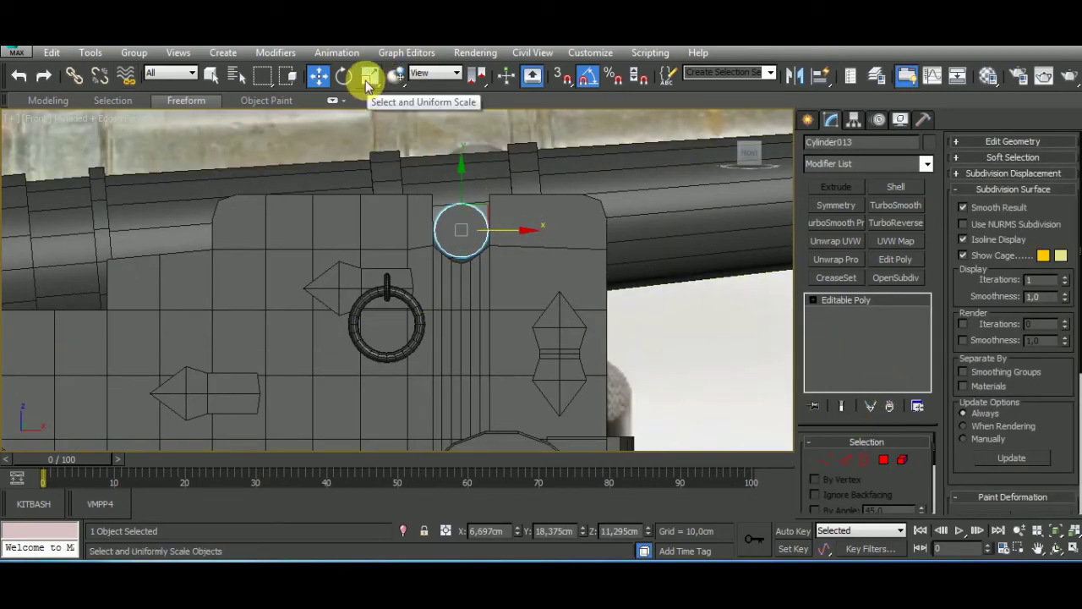
pyautogui.scroll(2, 465, 246)
pyautogui.click(321, 78)
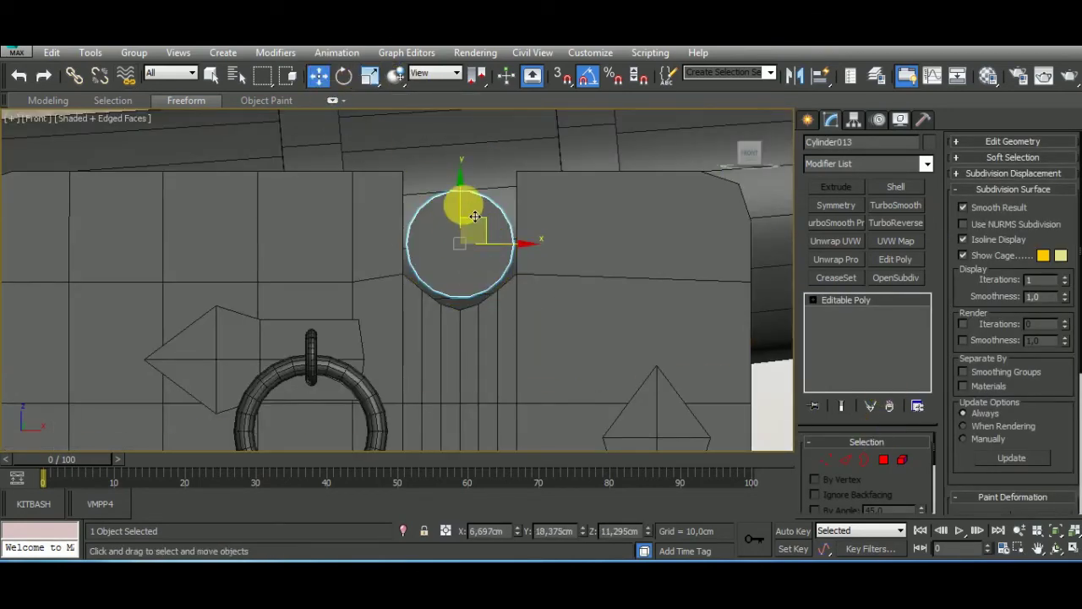
# Move Plane002's vertices to curve beneath the trunnion hole, then exit vertex mode.
pyautogui.click(466, 333)
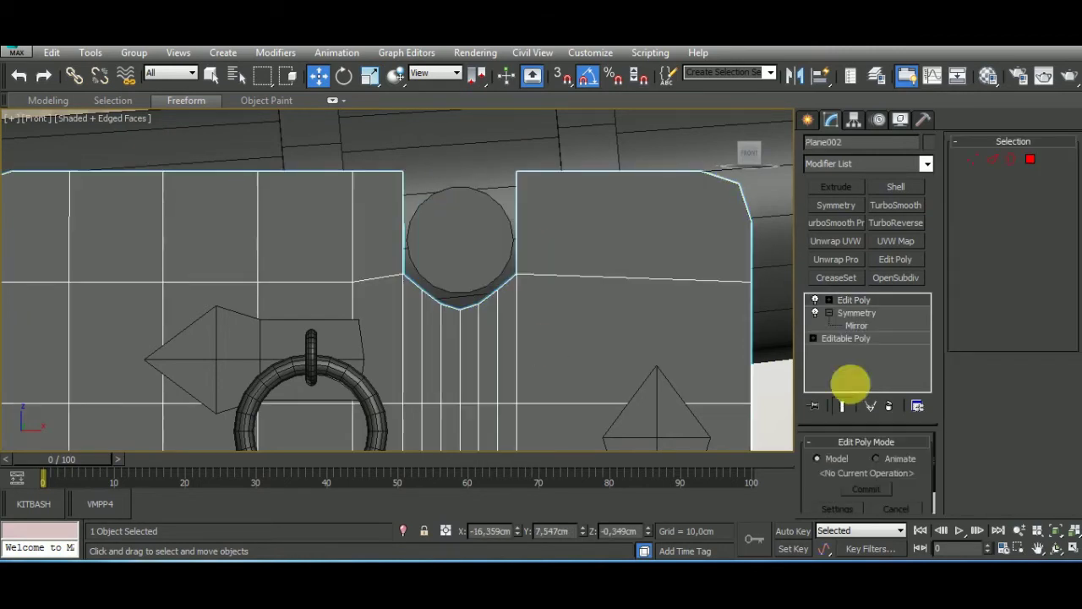
pyautogui.click(968, 160)
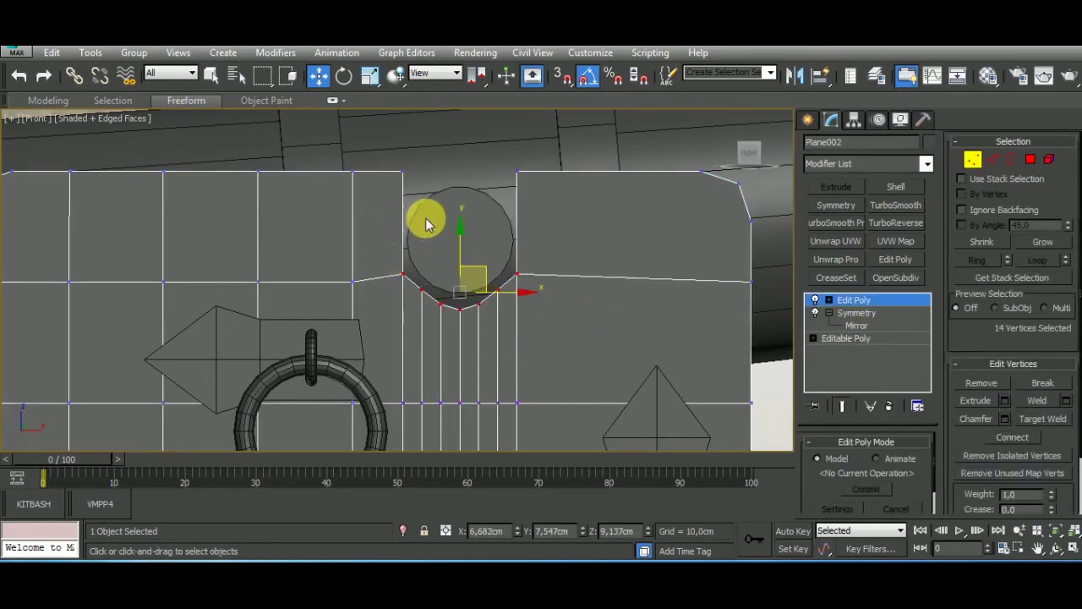
pyautogui.moveTo(470, 243); pyautogui.dragTo(469, 237)
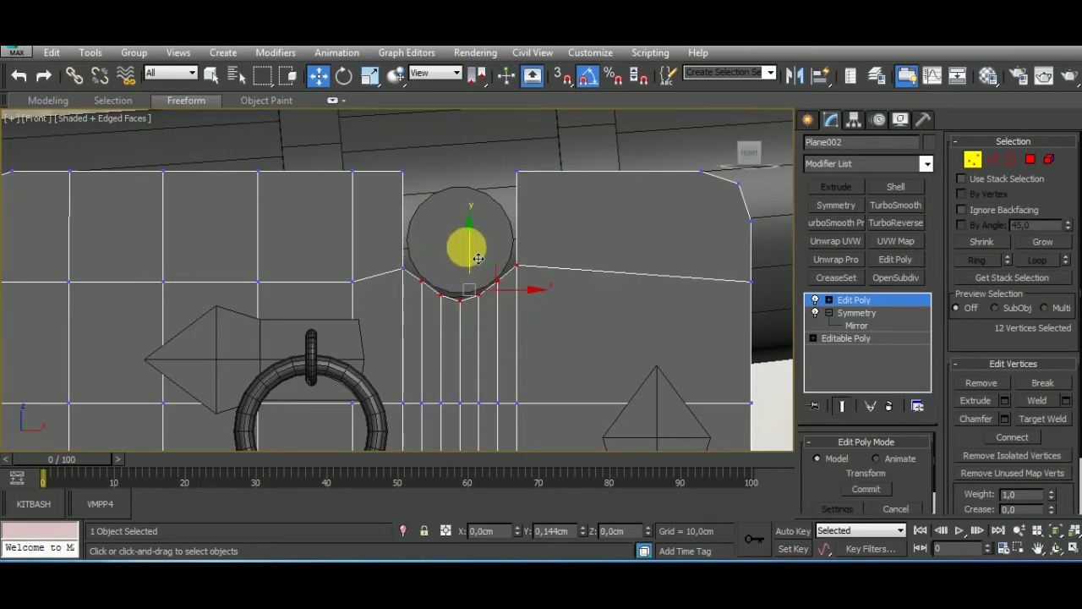
pyautogui.moveTo(450, 311); pyautogui.dragTo(558, 319)
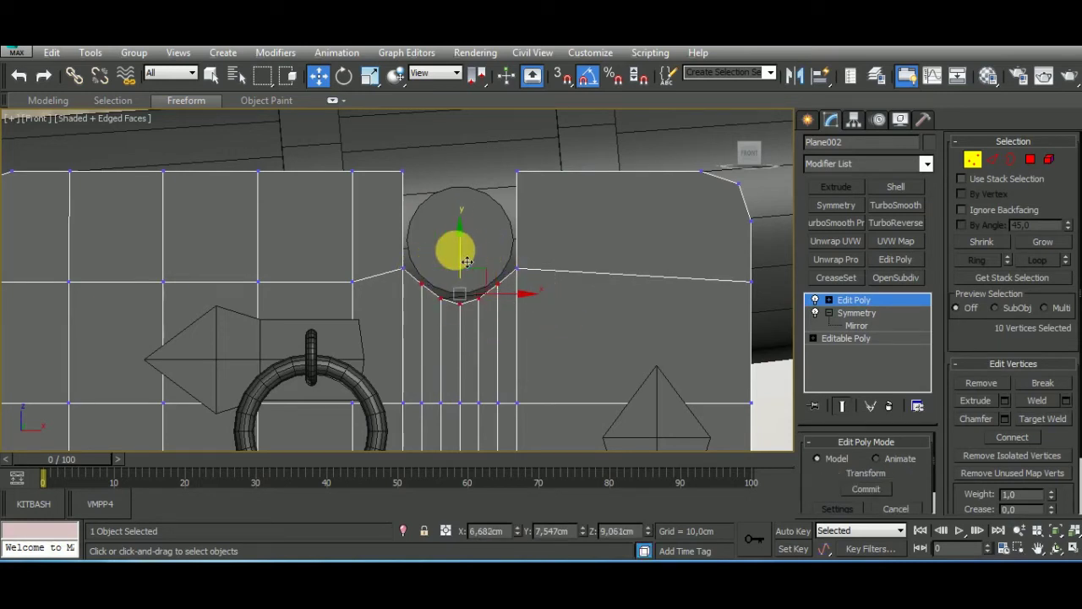
pyautogui.moveTo(469, 259); pyautogui.dragTo(503, 329)
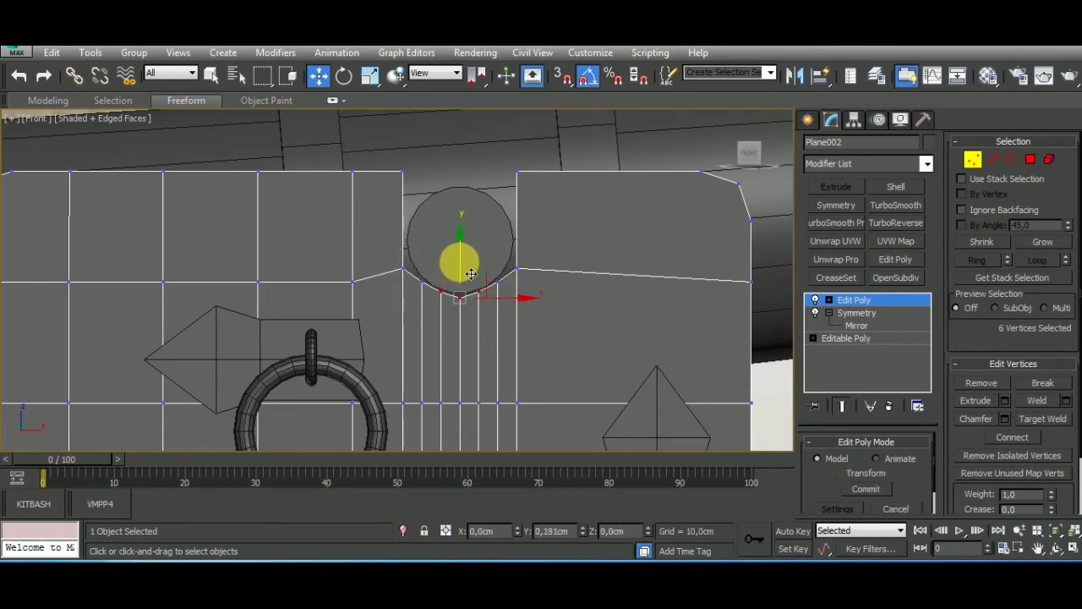
pyautogui.moveTo(471, 273); pyautogui.dragTo(454, 278)
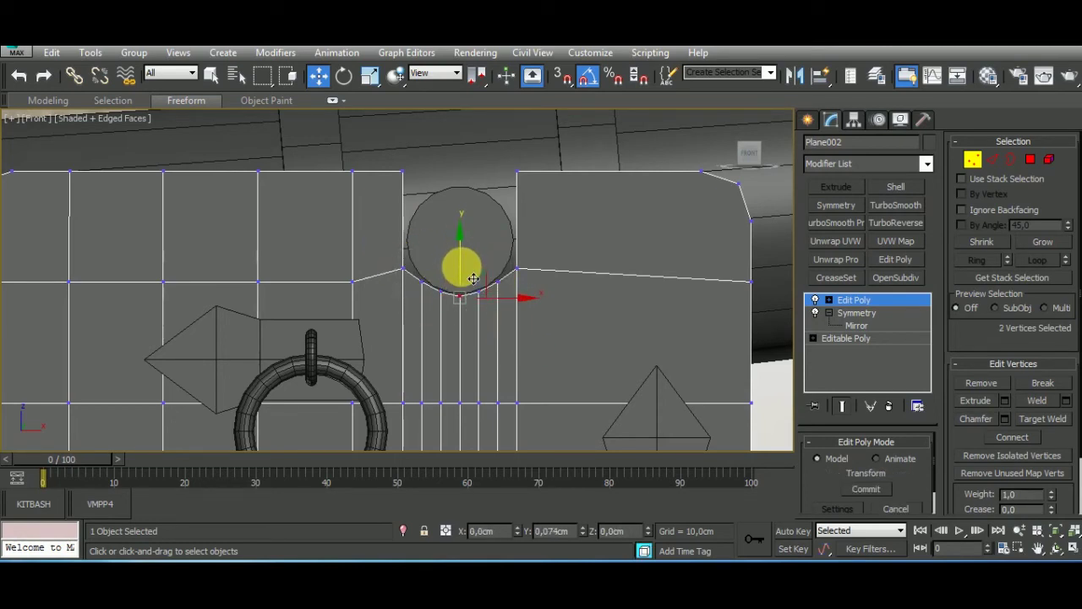
pyautogui.click(854, 299)
pyautogui.scroll(-3, 507, 329)
# Deselect the carriage side and orbit and zoom around the cannon to view the reference photo.
pyautogui.scroll(-2, 542, 326)
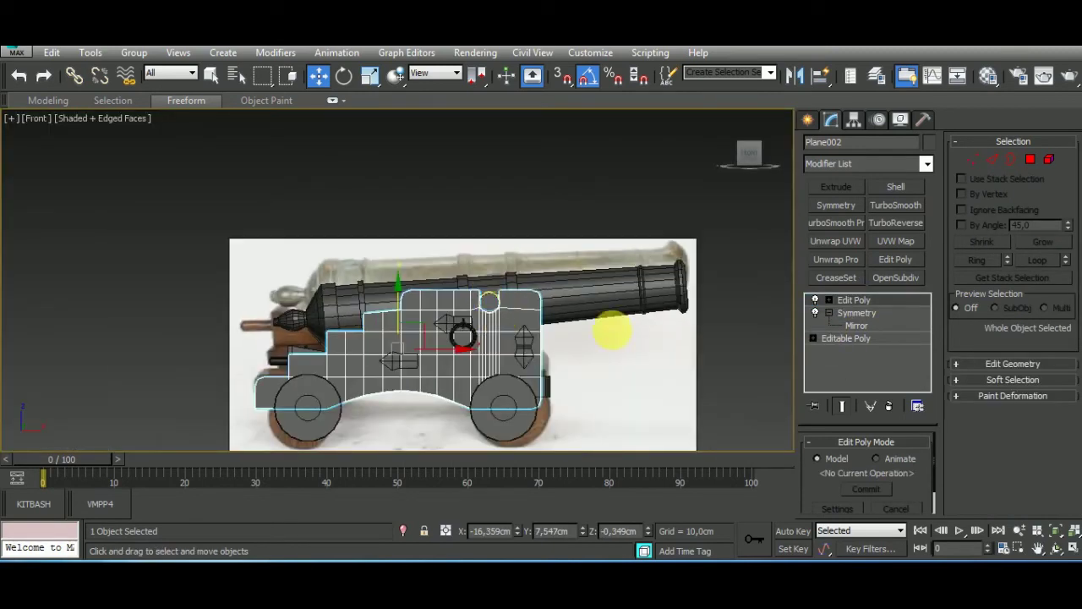
pyautogui.moveTo(612, 332)
pyautogui.keyDown('alt'); pyautogui.mouseDown(button='middle')
pyautogui.moveTo(563, 452)
pyautogui.moveTo(612, 350)
pyautogui.moveTo(536, 406)
pyautogui.mouseUp(button='middle'); pyautogui.keyUp('alt')
pyautogui.scroll(5, 548, 339)
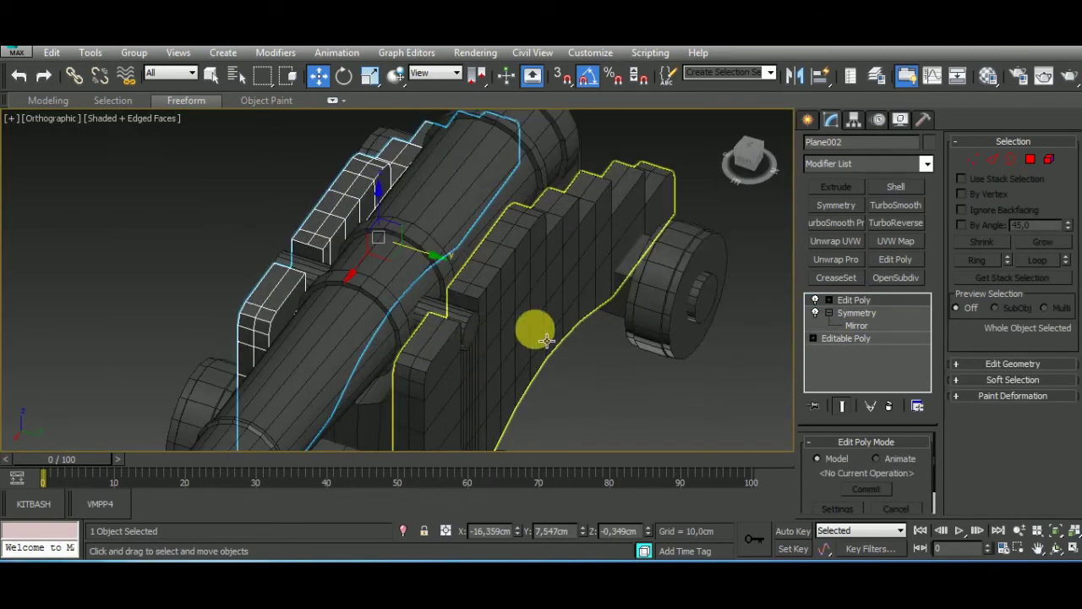
pyautogui.scroll(-5, 546, 340)
pyautogui.click(621, 394)
pyautogui.scroll(4, 575, 386)
pyautogui.keyDown('alt'); pyautogui.moveTo(512, 319); pyautogui.dragTo(532, 330, button='middle'); pyautogui.keyUp('alt')
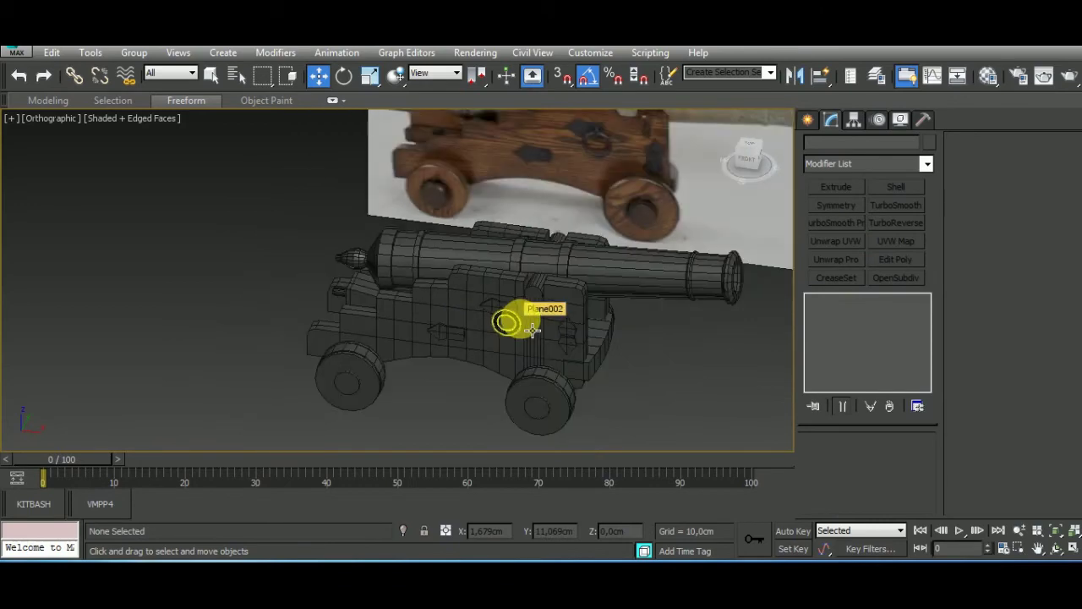
pyautogui.scroll(-3, 578, 332)
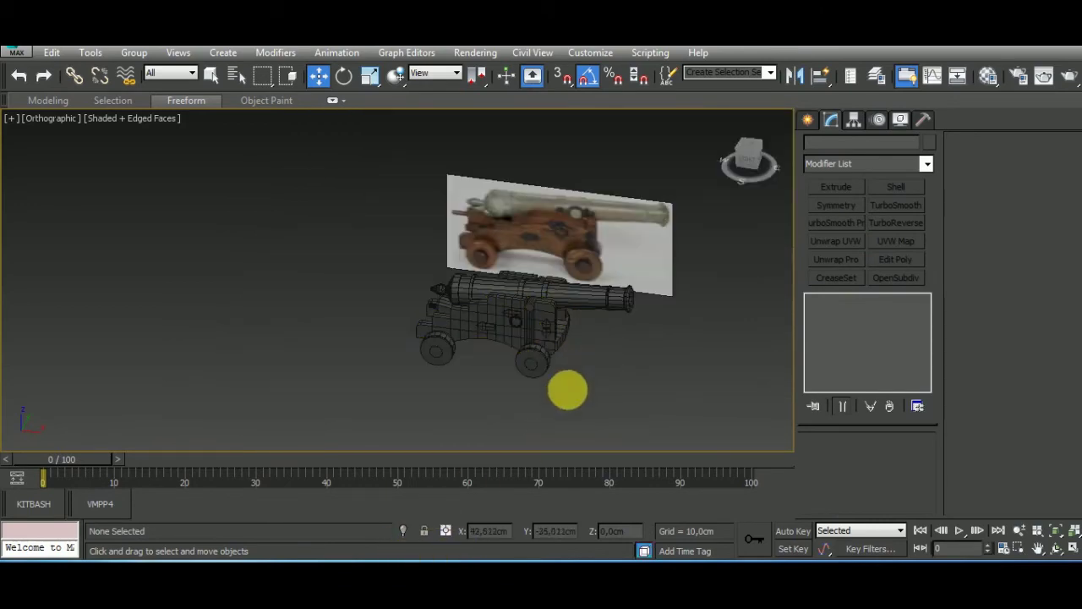
pyautogui.scroll(2, 560, 251)
pyautogui.scroll(5, 533, 254)
pyautogui.scroll(-4, 557, 252)
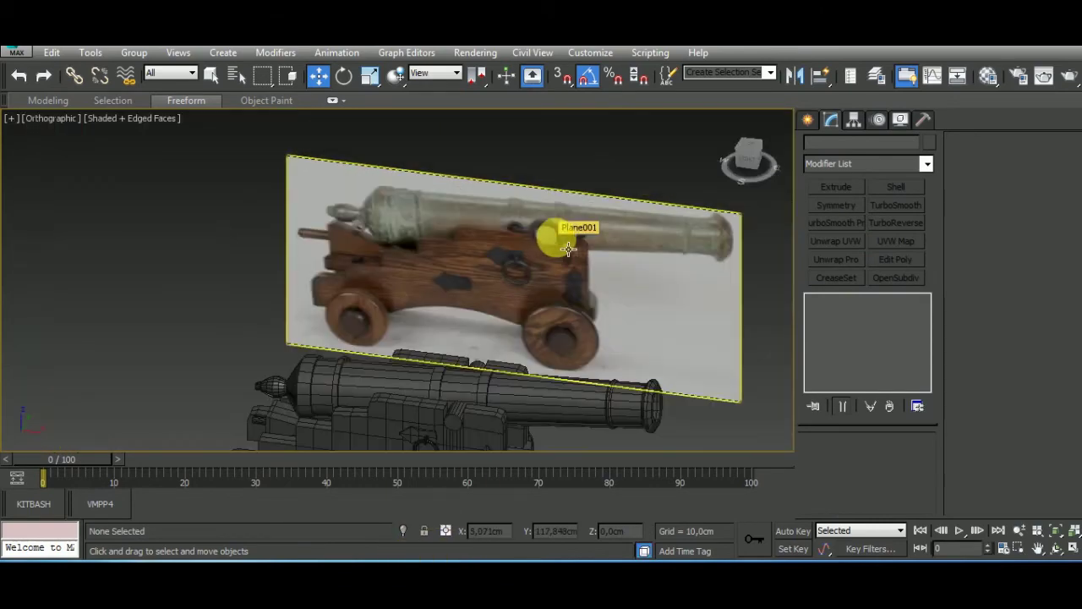
pyautogui.scroll(2, 561, 235)
pyautogui.moveTo(551, 319); pyautogui.dragTo(622, 363, button='middle')
pyautogui.scroll(2, 483, 314)
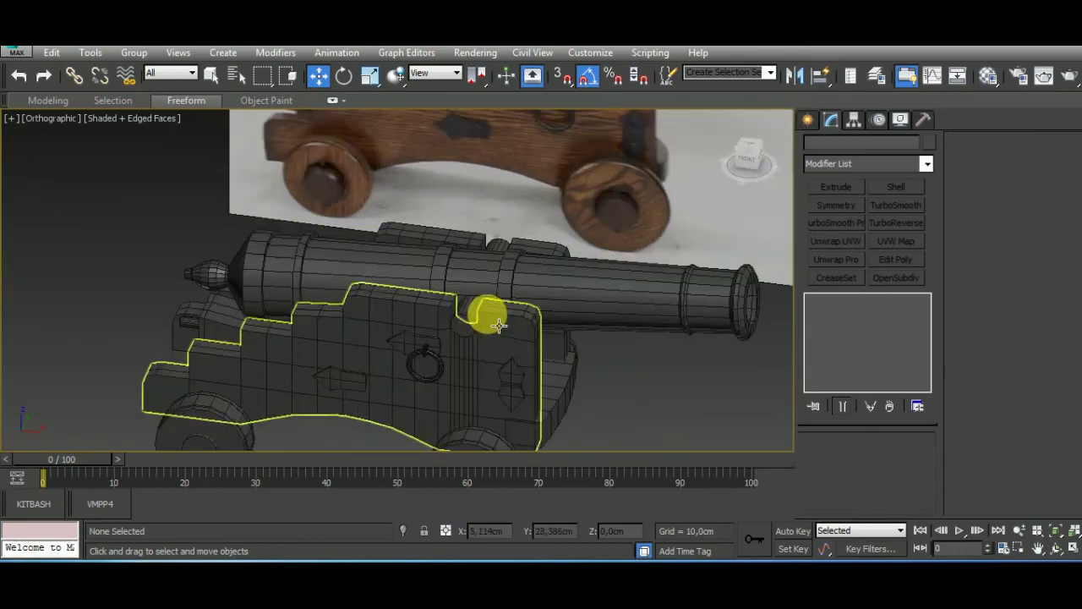
pyautogui.scroll(-2, 507, 307)
pyautogui.scroll(-3, 478, 344)
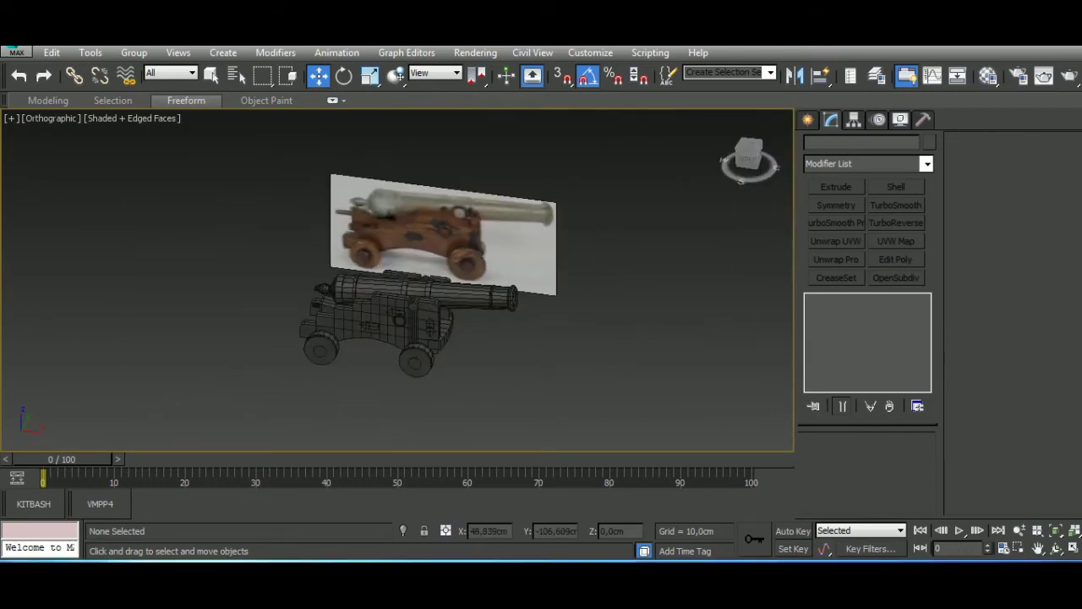
# In Front view, isolate the Plane001 reference photo and zoom in on the trunnion.
pyautogui.press('f')
pyautogui.moveTo(625, 410); pyautogui.dragTo(587, 404, button='middle')
pyautogui.click(663, 343)
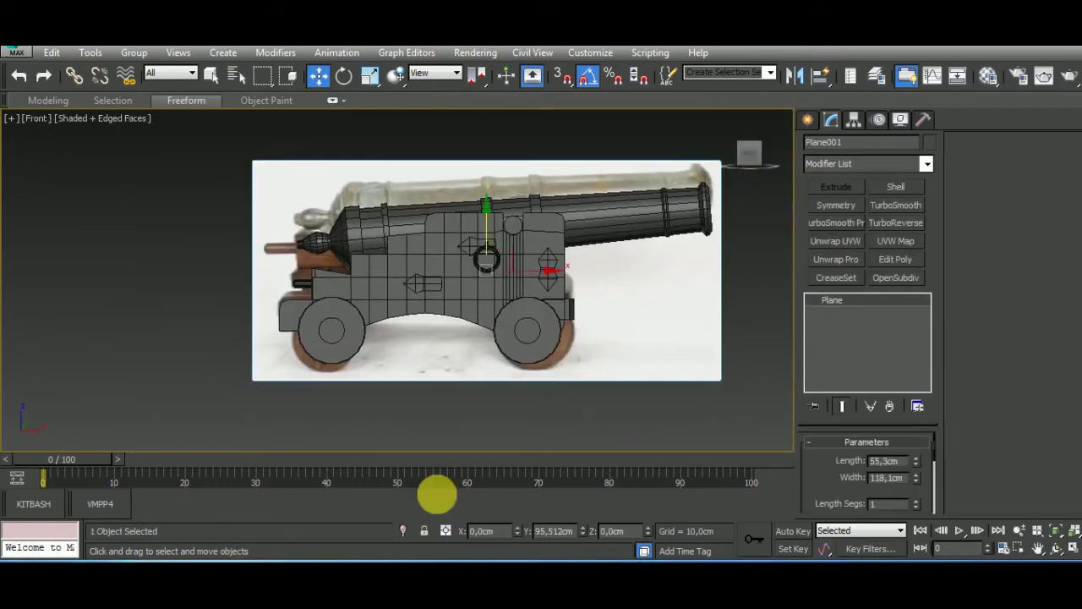
pyautogui.click(403, 531)
pyautogui.scroll(4, 483, 290)
# Draw a cylinder over the trunnion in the reference photo.
pyautogui.click(808, 119)
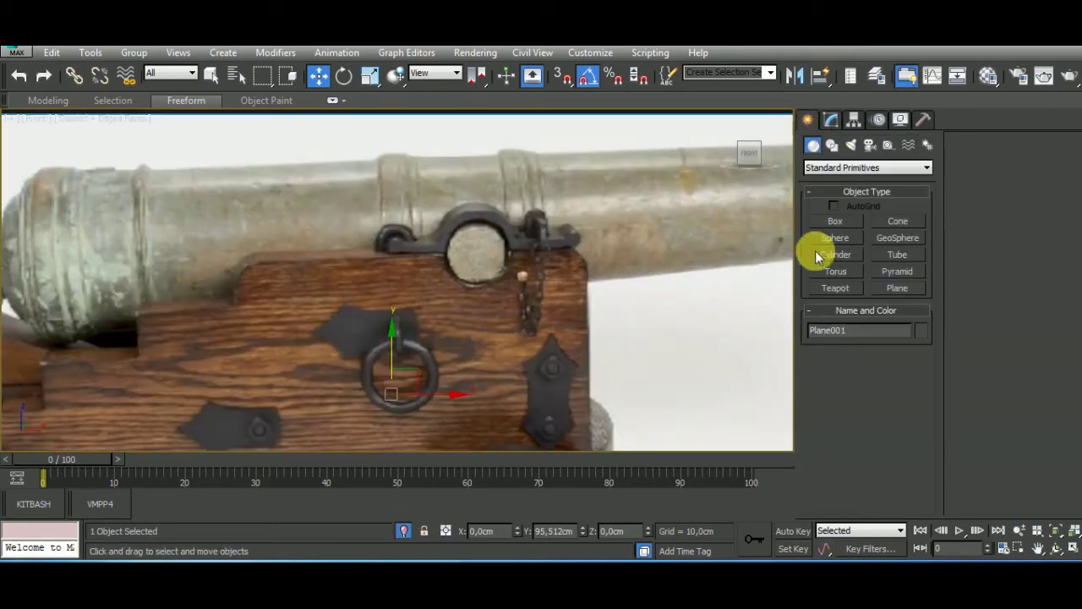
pyautogui.click(837, 254)
pyautogui.moveTo(479, 235); pyautogui.dragTo(503, 269)
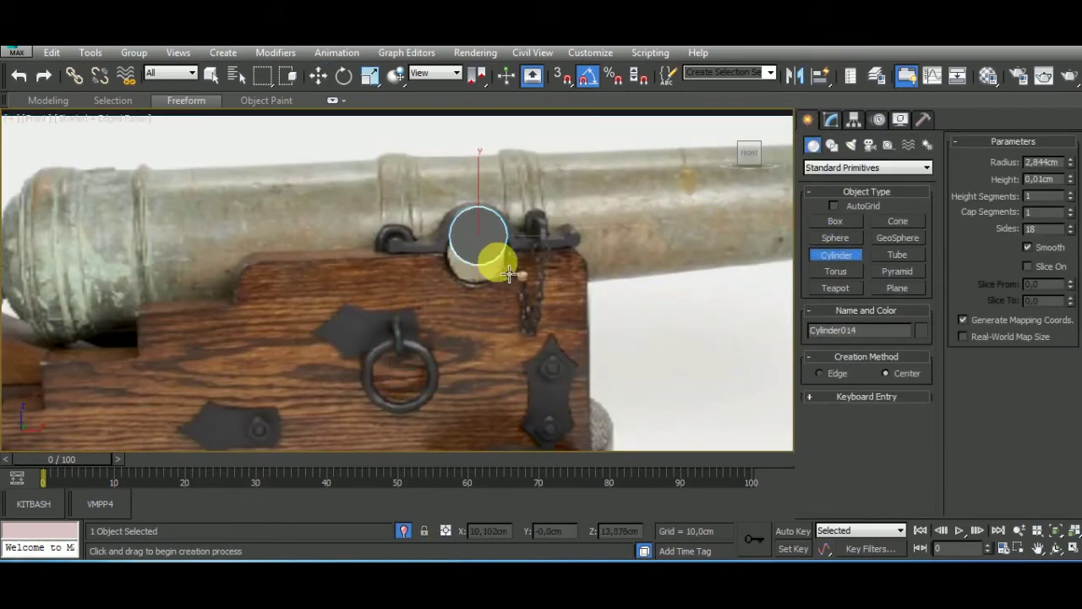
# Move the new cylinder onto the carriage side and lower it into the notch.
pyautogui.click(318, 76)
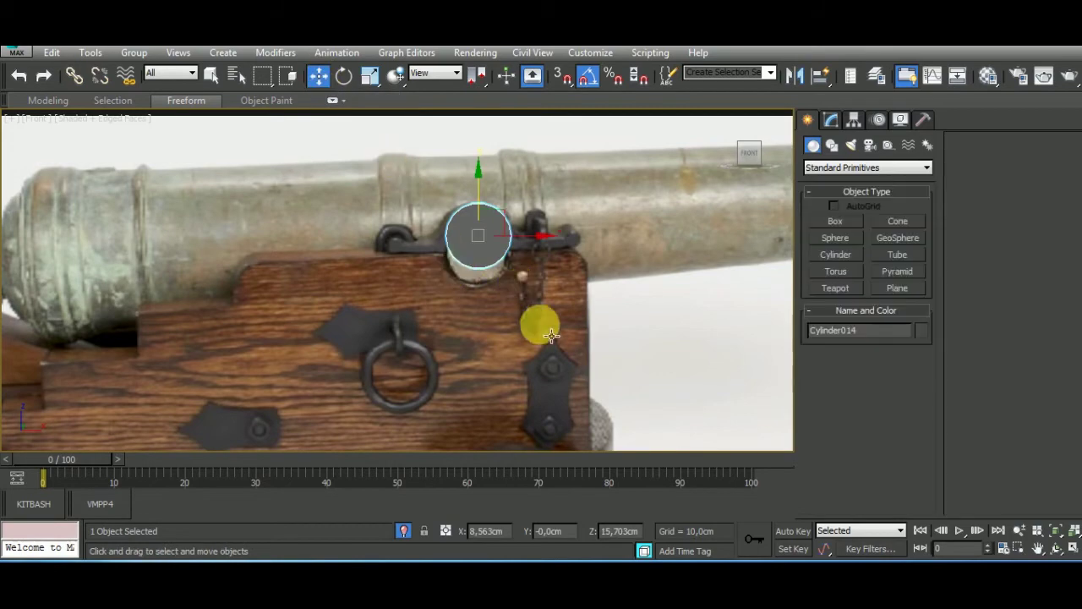
pyautogui.keyDown('alt'); pyautogui.moveTo(536, 321); pyautogui.dragTo(546, 348, button='middle'); pyautogui.keyUp('alt')
pyautogui.scroll(-3, 546, 347)
pyautogui.scroll(-2, 503, 391)
pyautogui.moveTo(517, 406)
pyautogui.keyDown('alt'); pyautogui.mouseDown(button='middle')
pyautogui.moveTo(406, 536)
pyautogui.moveTo(550, 393)
pyautogui.moveTo(471, 382)
pyautogui.moveTo(466, 334)
pyautogui.mouseUp(button='middle'); pyautogui.keyUp('alt')
pyautogui.moveTo(466, 333)
pyautogui.mouseDown()
pyautogui.moveTo(455, 304)
pyautogui.moveTo(448, 314)
pyautogui.moveTo(459, 314)
pyautogui.mouseUp()
pyautogui.scroll(4, 457, 309)
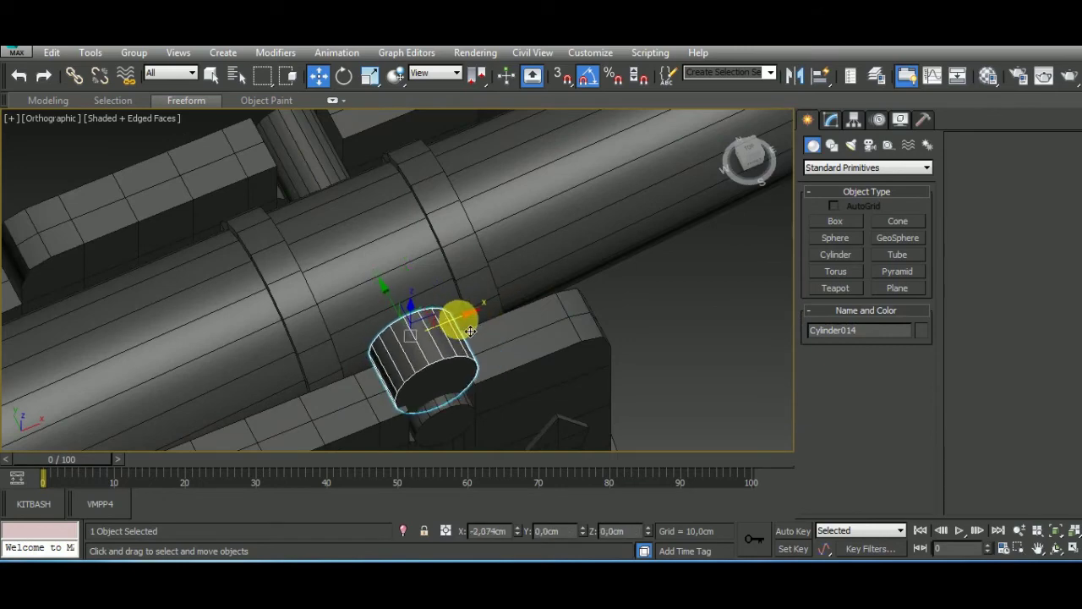
pyautogui.moveTo(459, 315)
pyautogui.keyDown('alt'); pyautogui.mouseDown(button='middle')
pyautogui.moveTo(447, 309)
pyautogui.moveTo(451, 360)
pyautogui.moveTo(423, 310)
pyautogui.mouseUp(button='middle'); pyautogui.keyUp('alt')
pyautogui.moveTo(423, 310); pyautogui.dragTo(411, 338)
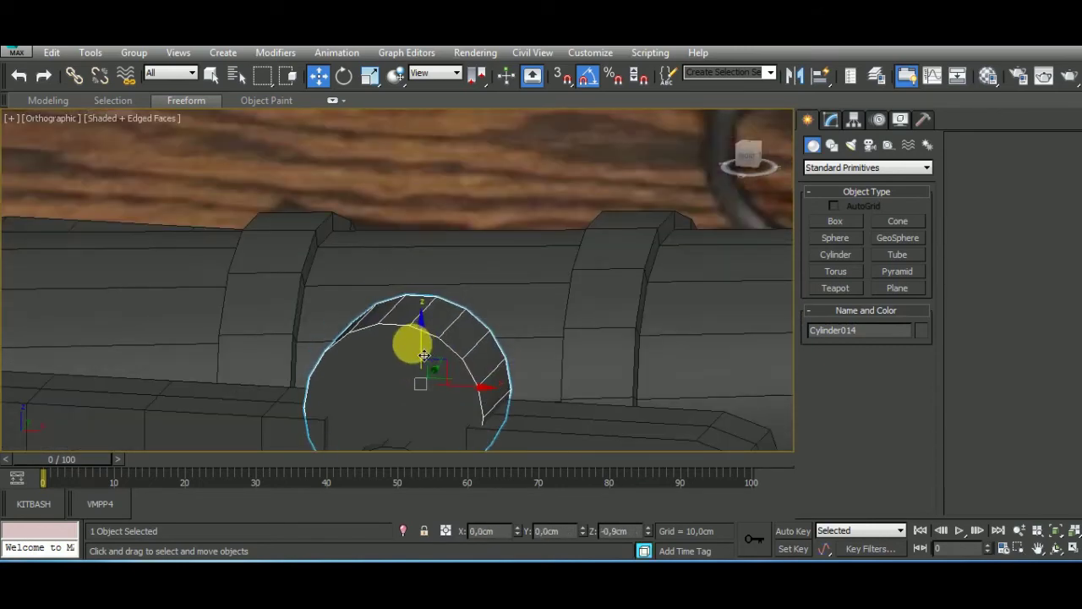
pyautogui.moveTo(411, 339)
pyautogui.keyDown('alt'); pyautogui.mouseDown(button='middle')
pyautogui.moveTo(592, 363)
pyautogui.moveTo(612, 386)
pyautogui.moveTo(387, 334)
pyautogui.mouseUp(button='middle'); pyautogui.keyUp('alt')
# Check the cylinder's parameters (radius 3.219cm, height 4.26cm) and nudge it against the barrel.
pyautogui.click(833, 121)
pyautogui.moveTo(386, 333); pyautogui.dragTo(393, 344)
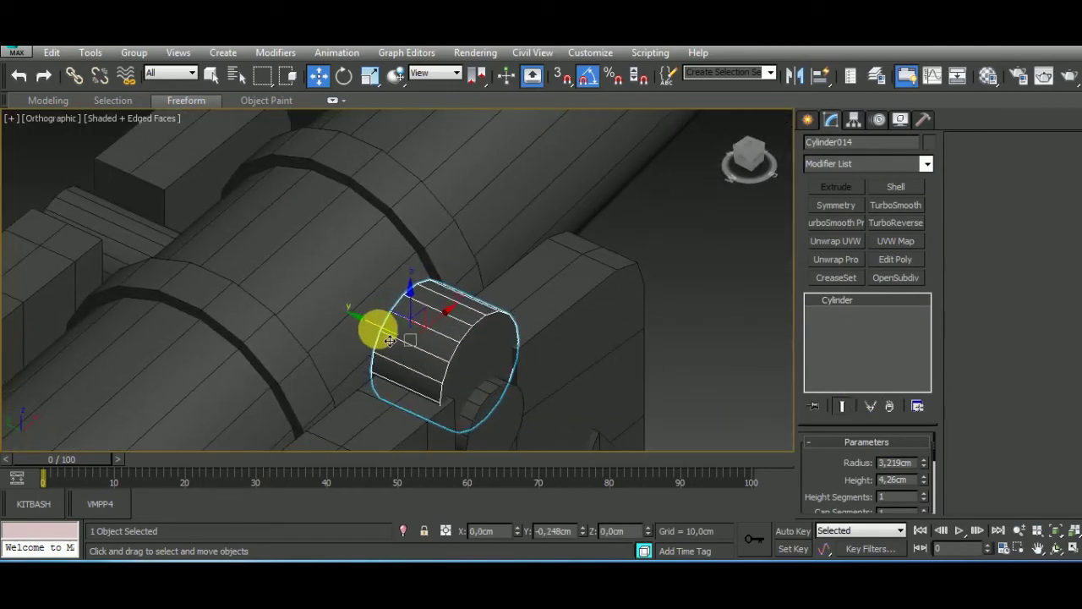
pyautogui.keyDown('alt'); pyautogui.moveTo(394, 347); pyautogui.dragTo(496, 406, button='middle'); pyautogui.keyUp('alt')
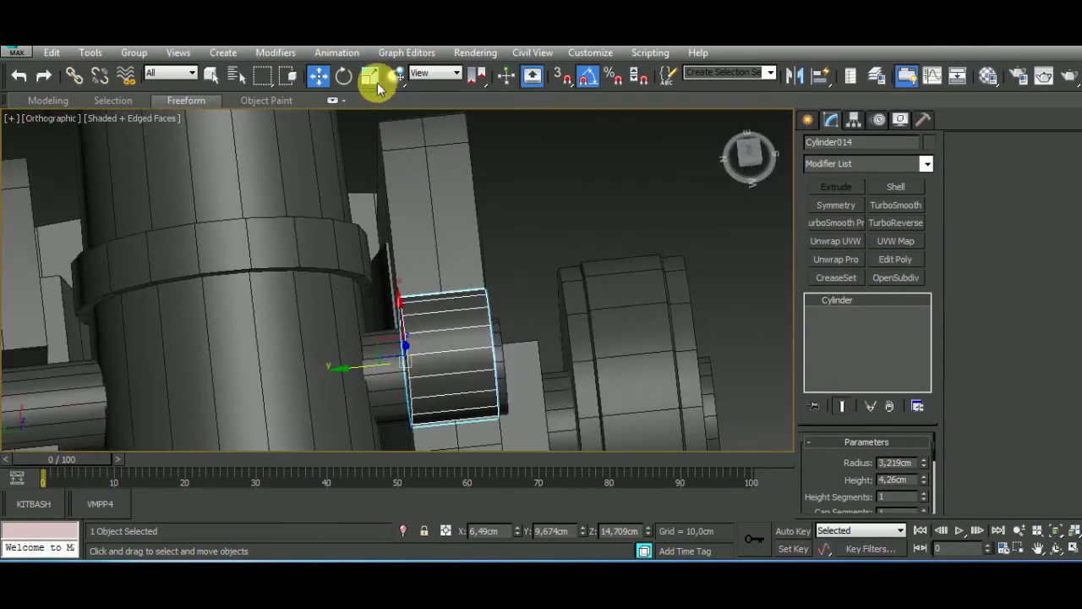
pyautogui.click(372, 78)
pyautogui.click(318, 75)
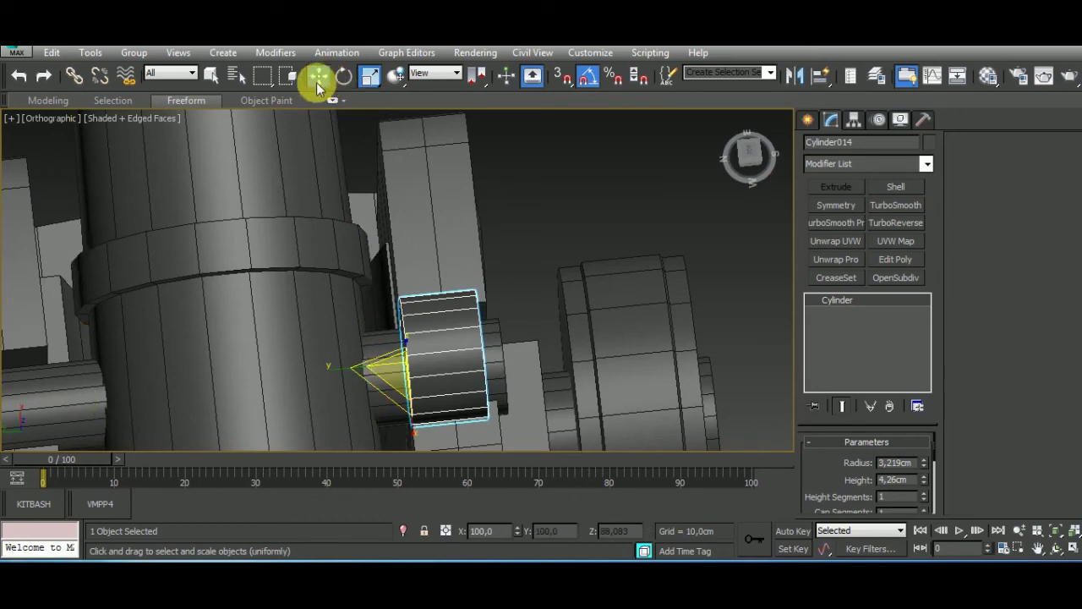
pyautogui.moveTo(338, 362); pyautogui.dragTo(356, 384)
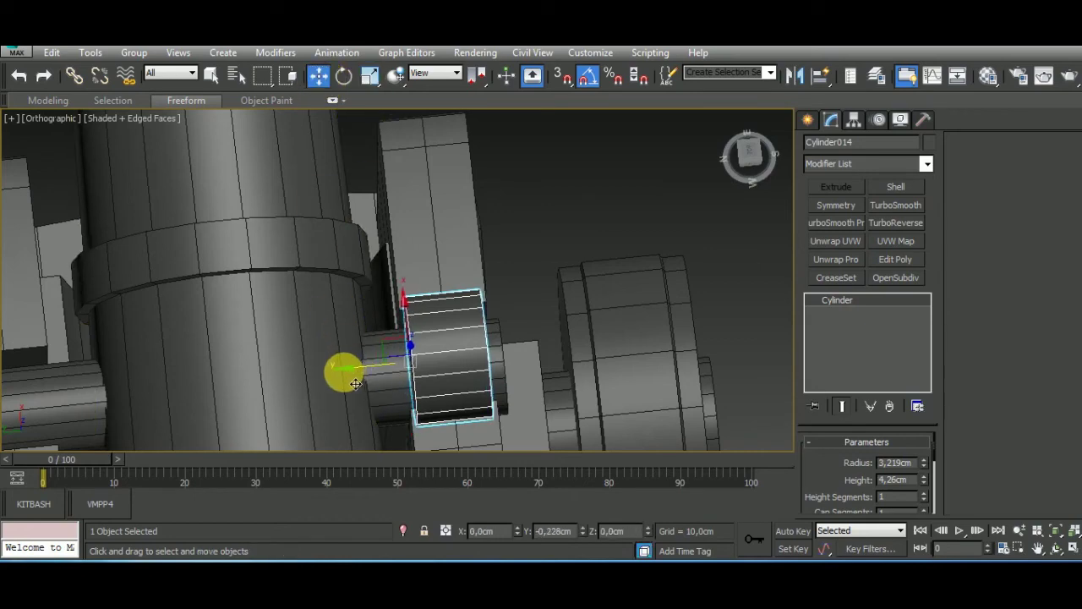
pyautogui.keyDown('alt'); pyautogui.moveTo(357, 385); pyautogui.dragTo(592, 345, button='middle'); pyautogui.keyUp('alt')
pyautogui.scroll(-1, 905, 480)
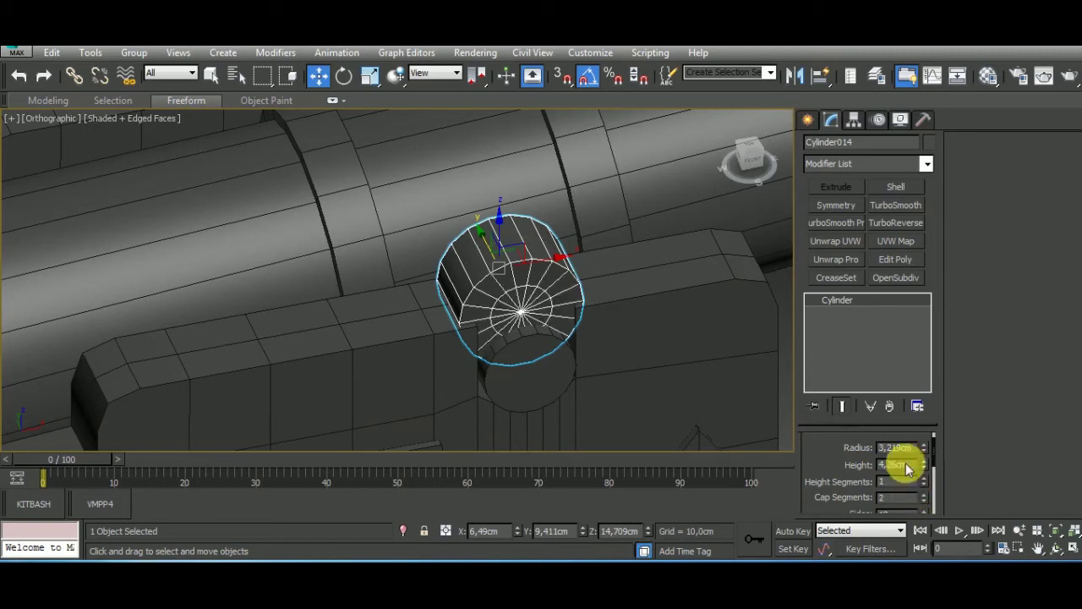
# Convert Cylinder014 to an editable poly and select an edge on its cap.
pyautogui.rightClick(856, 309)
pyautogui.click(892, 425)
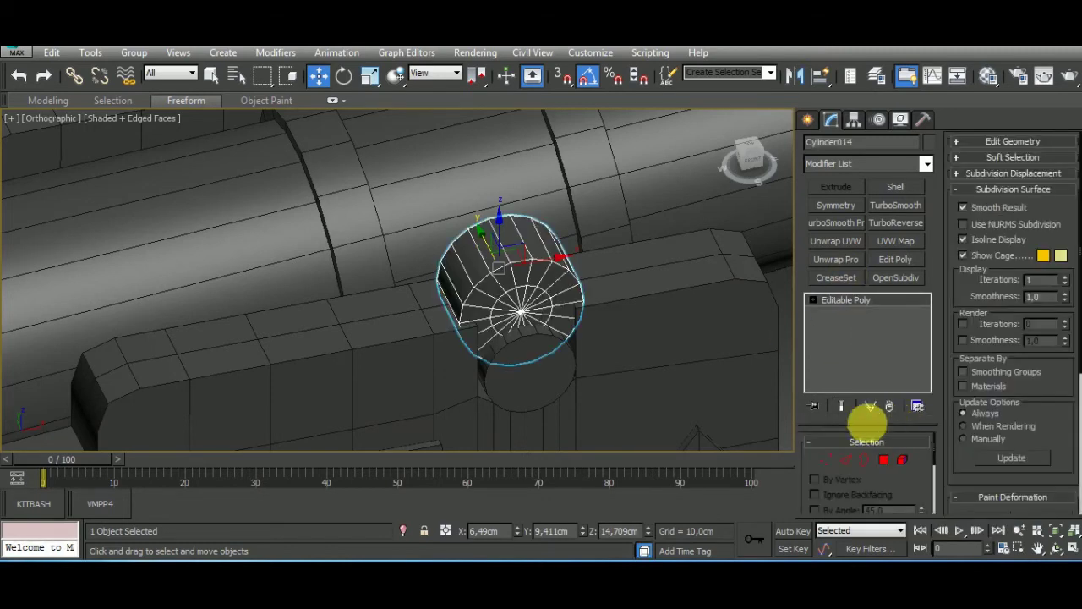
pyautogui.click(522, 314)
pyautogui.press('2')
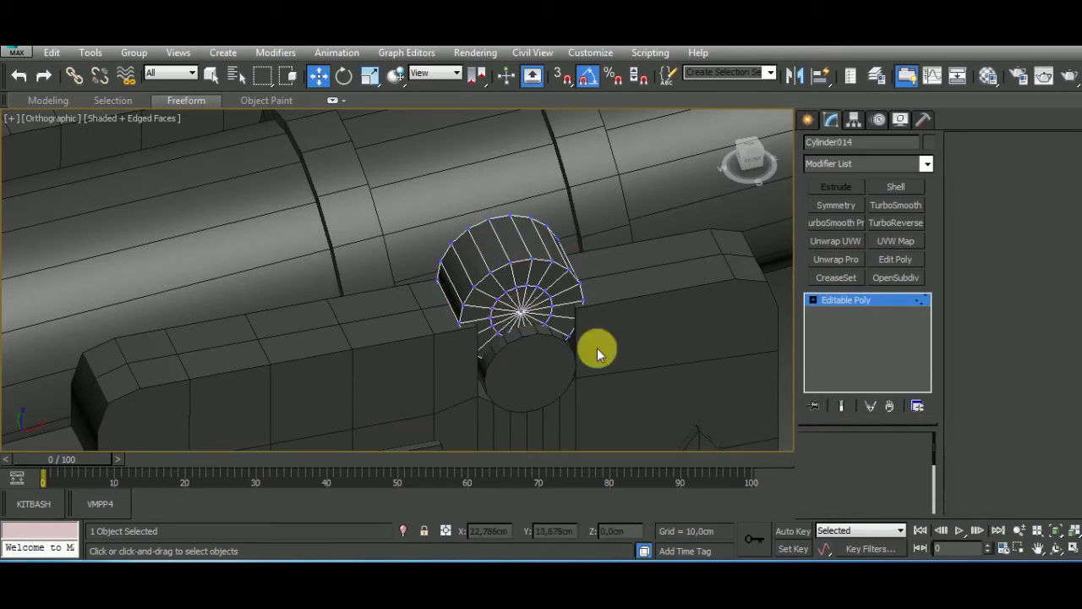
pyautogui.click(533, 285)
pyautogui.moveTo(534, 285)
pyautogui.keyDown('alt'); pyautogui.mouseDown(button='middle')
pyautogui.moveTo(679, 372)
pyautogui.moveTo(630, 360)
pyautogui.mouseUp(button='middle'); pyautogui.keyUp('alt')
pyautogui.scroll(5, 459, 338)
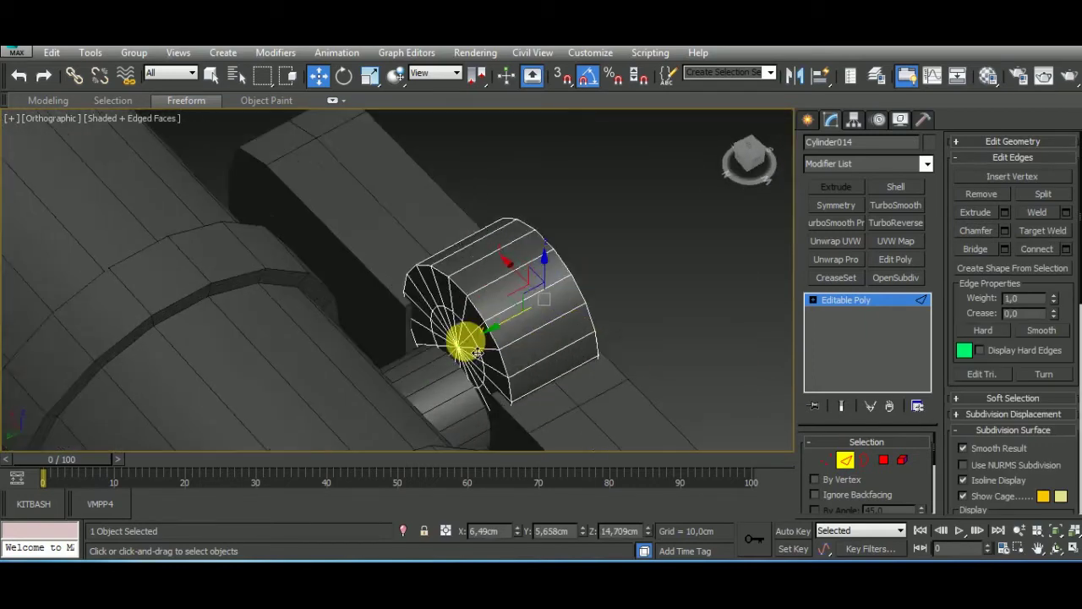
pyautogui.moveTo(465, 321)
pyautogui.keyDown('alt'); pyautogui.mouseDown(button='middle')
pyautogui.moveTo(496, 350)
pyautogui.moveTo(592, 380)
pyautogui.mouseUp(button='middle'); pyautogui.keyUp('alt')
# Convert the edge selection to cap vertices and scale them.
pyautogui.keyDown('ctrl'); pyautogui.click(827, 460); pyautogui.keyUp('ctrl')
pyautogui.click(370, 74)
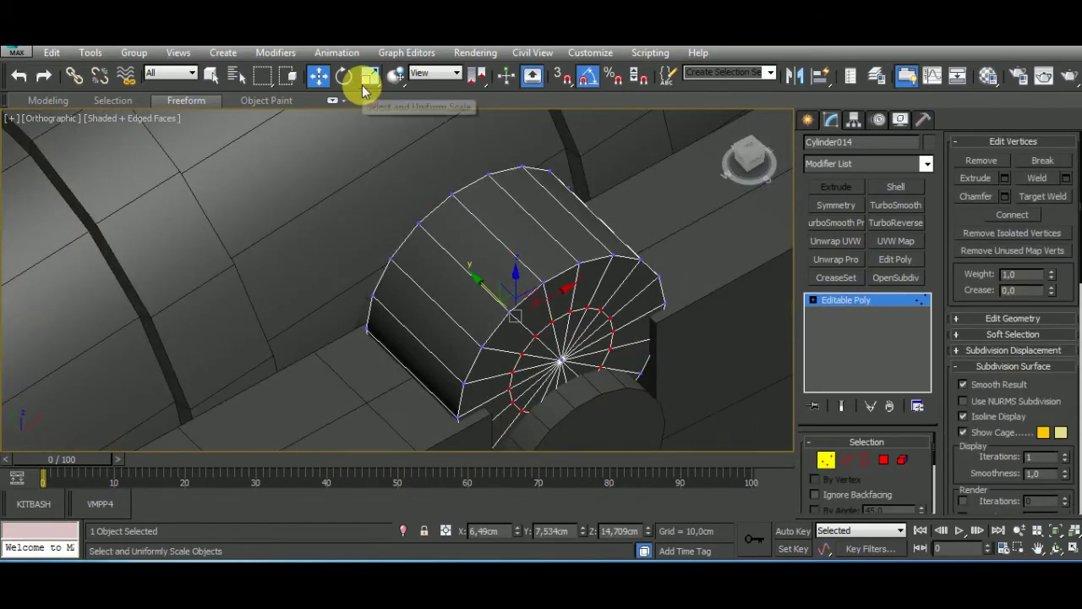
pyautogui.moveTo(517, 323); pyautogui.dragTo(527, 315)
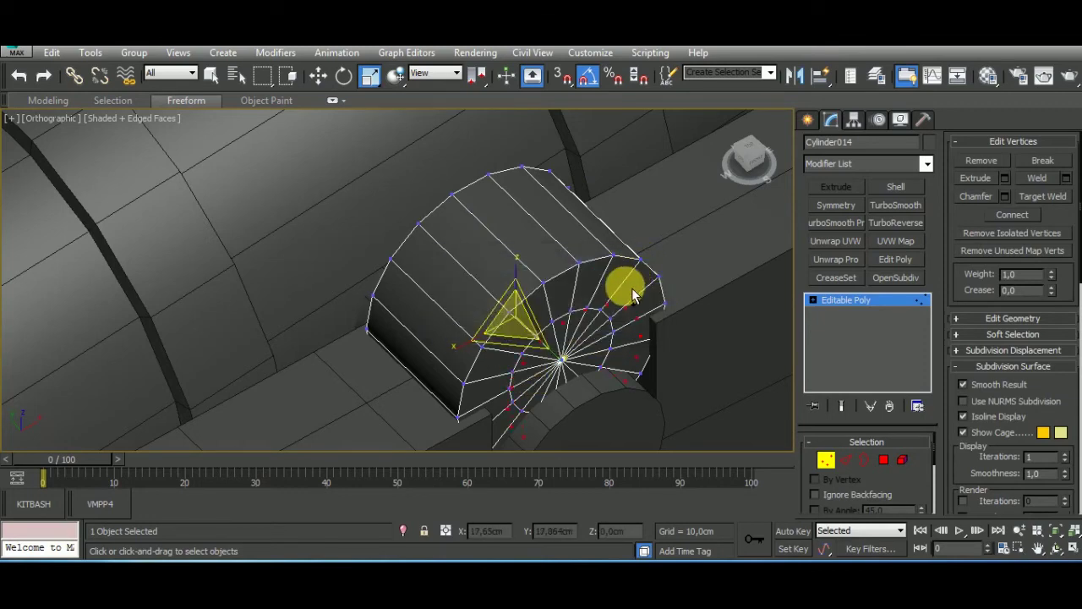
pyautogui.hotkey('ctrl', 'x')
pyautogui.hotkey('ctrl', 'x')
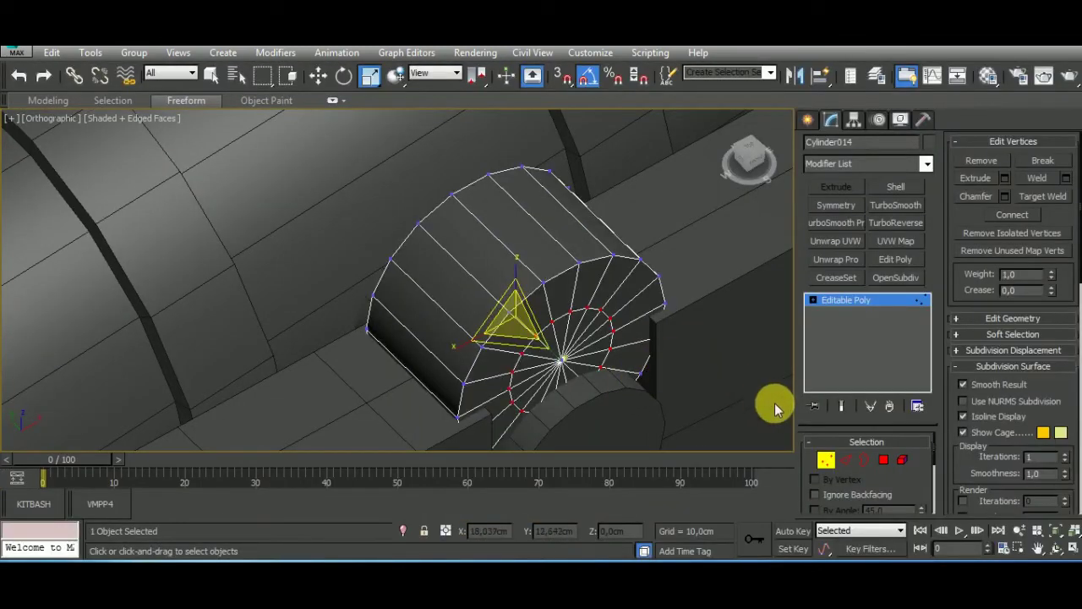
pyautogui.keyDown('alt'); pyautogui.moveTo(568, 358); pyautogui.dragTo(454, 369, button='middle'); pyautogui.keyUp('alt')
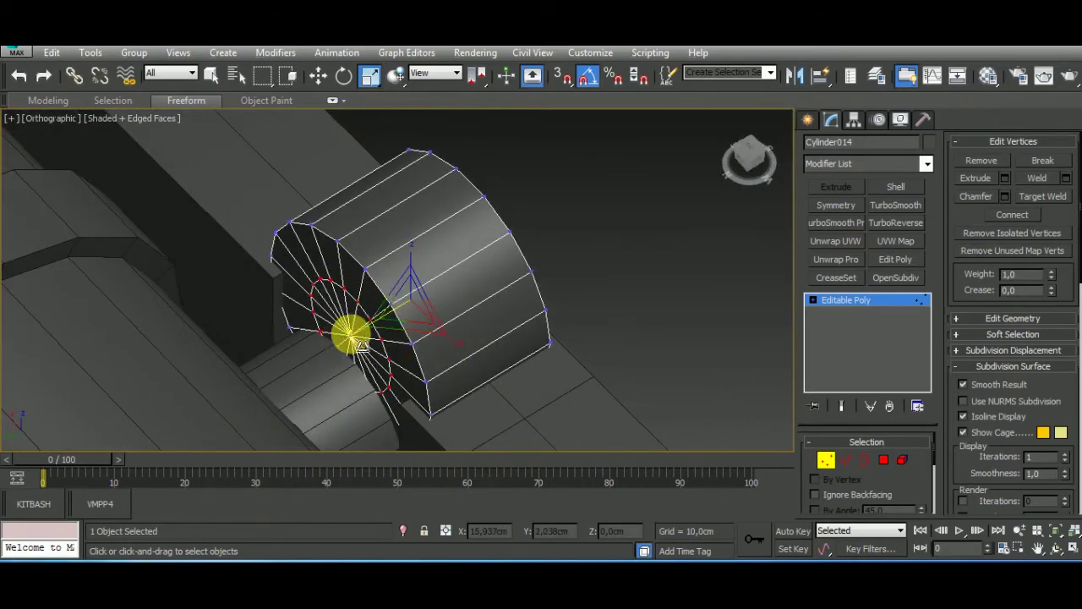
pyautogui.moveTo(351, 334)
pyautogui.keyDown('alt'); pyautogui.mouseDown(button='middle')
pyautogui.moveTo(411, 375)
pyautogui.moveTo(515, 309)
pyautogui.moveTo(451, 358)
pyautogui.mouseUp(button='middle'); pyautogui.keyUp('alt')
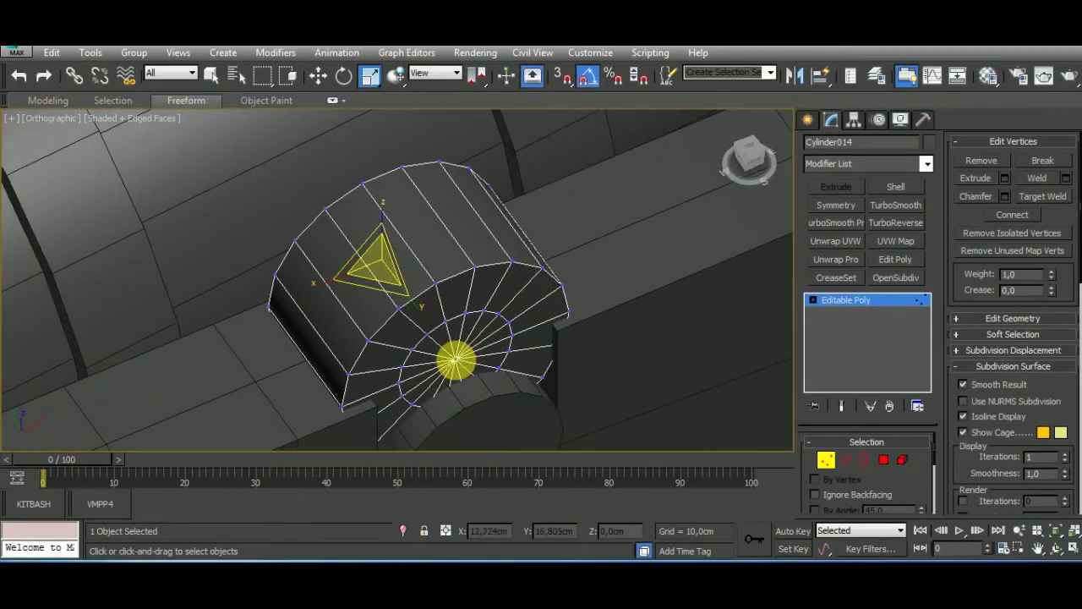
# Select and enlarge the end cap face, then undo and clear the face selection.
pyautogui.click(885, 470)
pyautogui.moveTo(626, 381); pyautogui.dragTo(630, 328, button='middle')
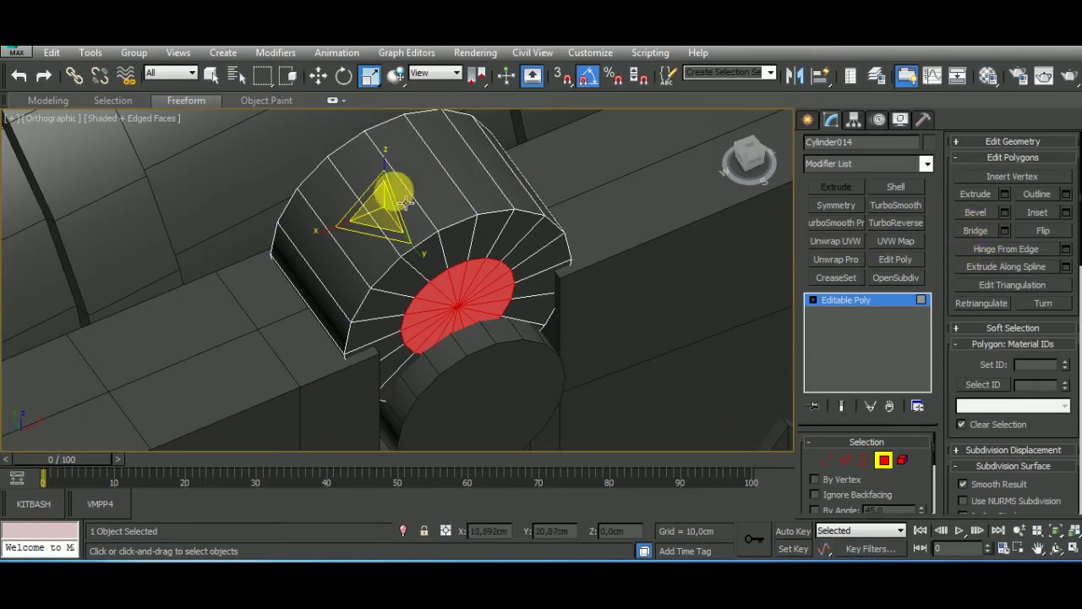
pyautogui.moveTo(396, 214); pyautogui.dragTo(396, 188)
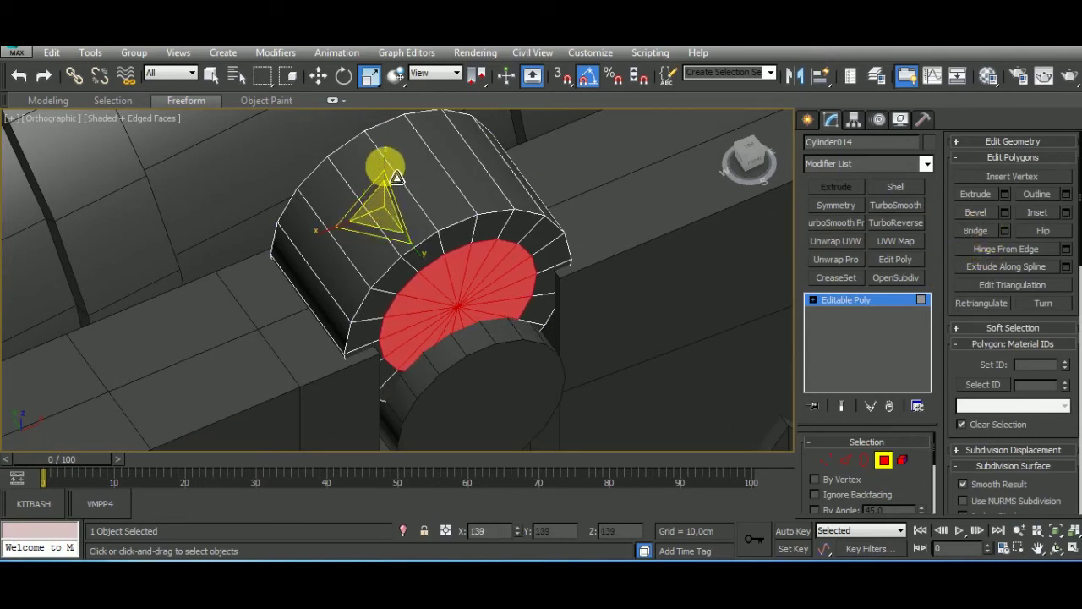
pyautogui.moveTo(613, 364)
pyautogui.keyDown('alt'); pyautogui.mouseDown(button='middle')
pyautogui.moveTo(606, 292)
pyautogui.moveTo(468, 281)
pyautogui.mouseUp(button='middle'); pyautogui.keyUp('alt')
pyautogui.hotkey('ctrl', 'z')
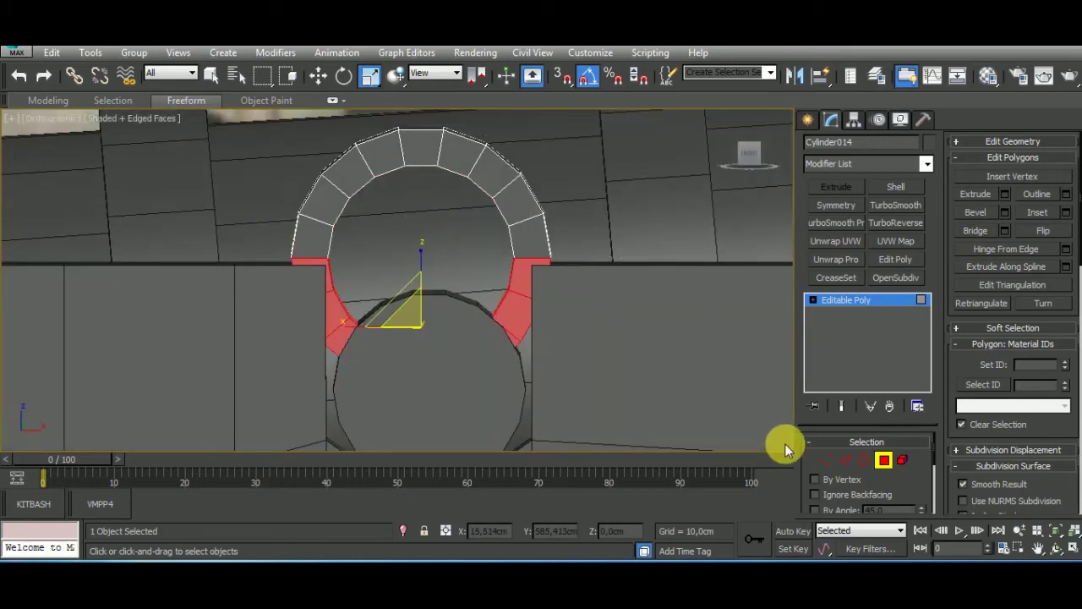
pyautogui.click(625, 360)
pyautogui.moveTo(625, 360)
pyautogui.keyDown('alt'); pyautogui.mouseDown(button='middle')
pyautogui.moveTo(624, 341)
pyautogui.moveTo(590, 310)
pyautogui.mouseUp(button='middle'); pyautogui.keyUp('alt')
# Select the leg's bottom border and Connect a new edge loop across both arch legs.
pyautogui.click(861, 460)
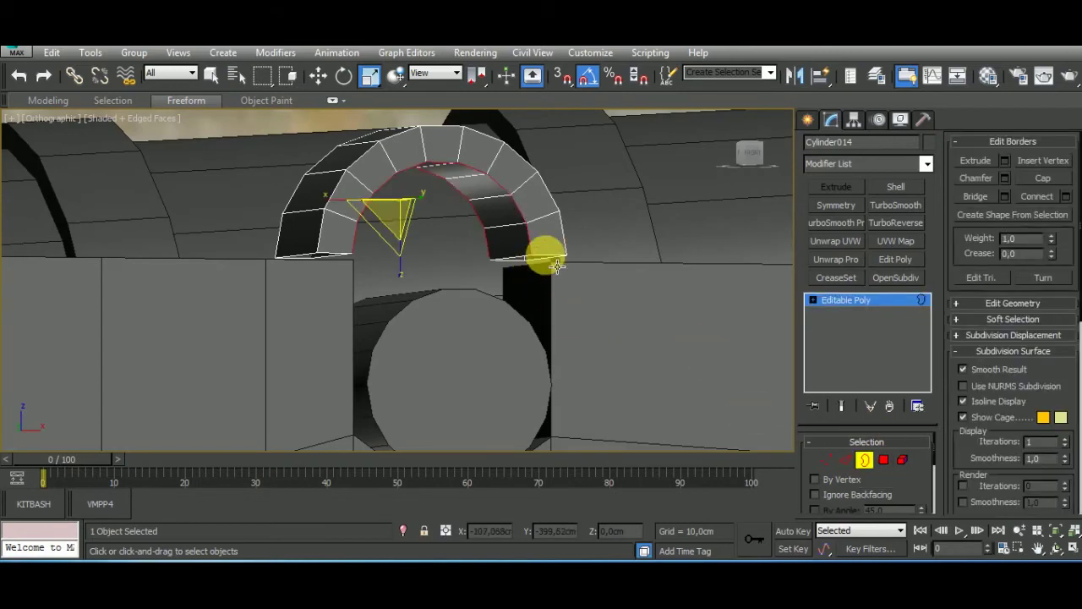
pyautogui.click(543, 252)
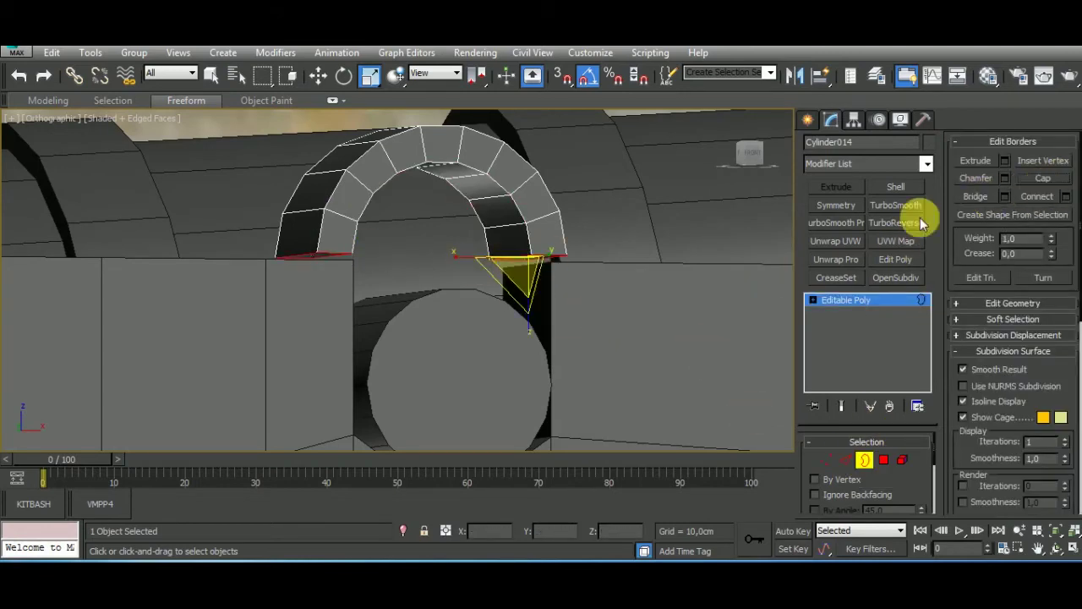
pyautogui.keyDown('alt'); pyautogui.moveTo(643, 356); pyautogui.dragTo(585, 386, button='middle'); pyautogui.keyUp('alt')
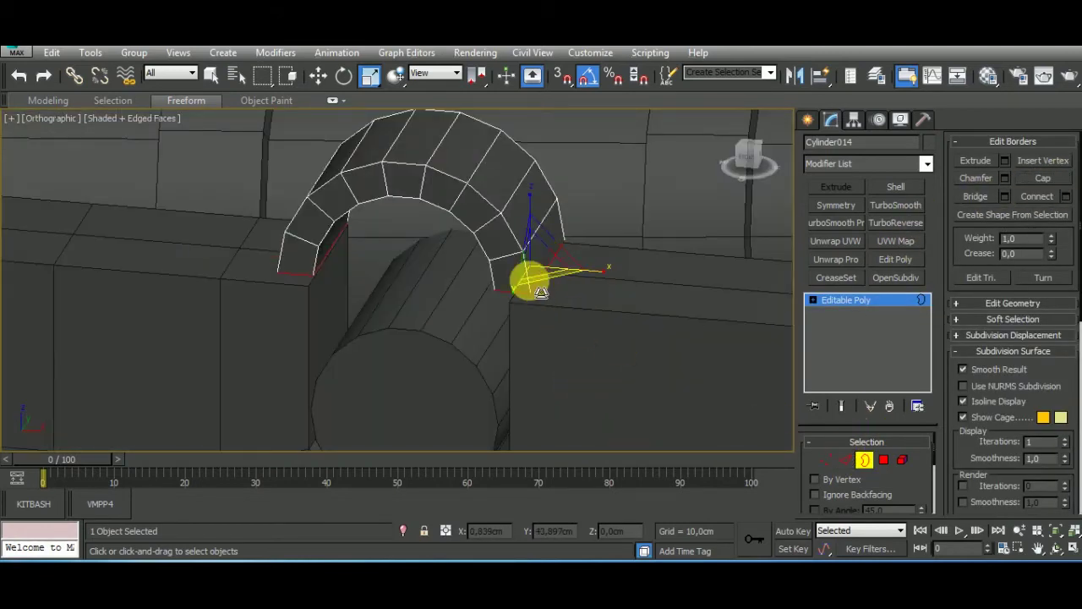
pyautogui.scroll(2, 536, 278)
pyautogui.scroll(1, 527, 279)
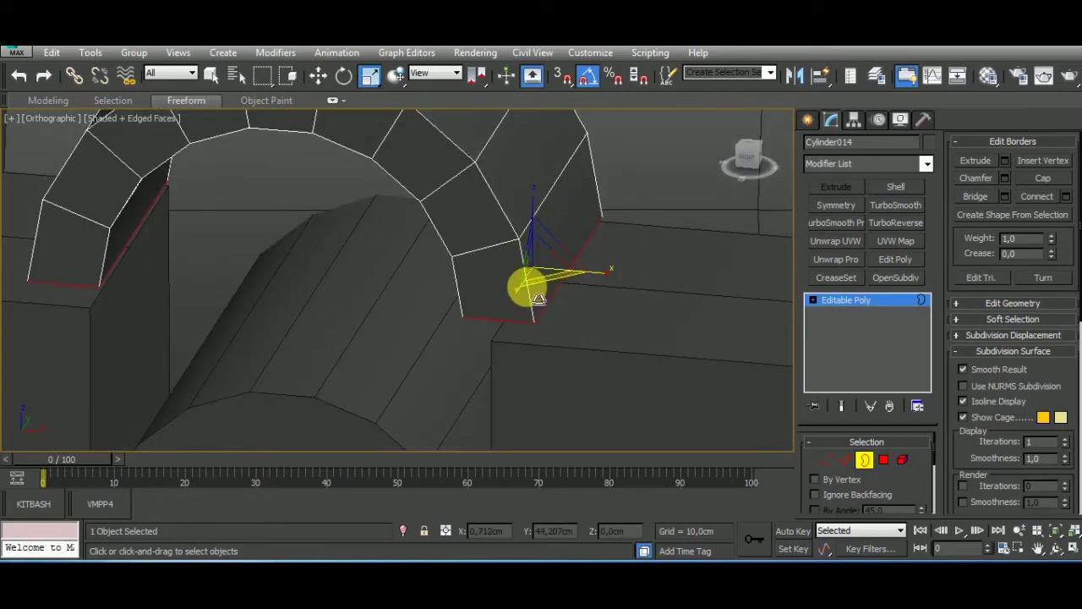
pyautogui.click(845, 459)
pyautogui.hotkey('ctrl', 'shift', 'e')
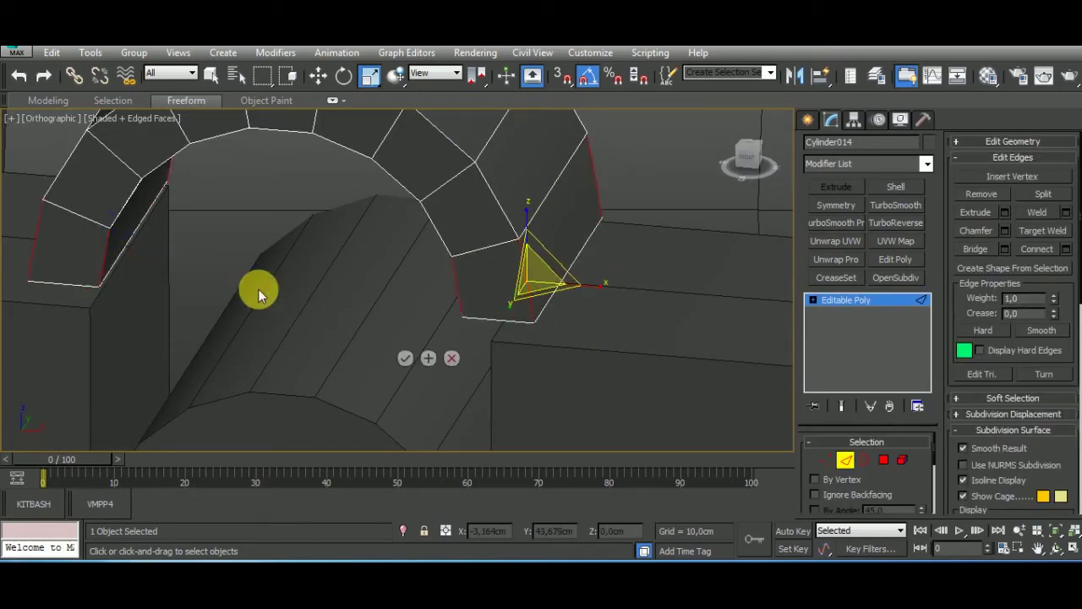
pyautogui.click(406, 358)
pyautogui.keyDown('alt'); pyautogui.moveTo(430, 362); pyautogui.dragTo(561, 319, button='middle'); pyautogui.keyUp('alt')
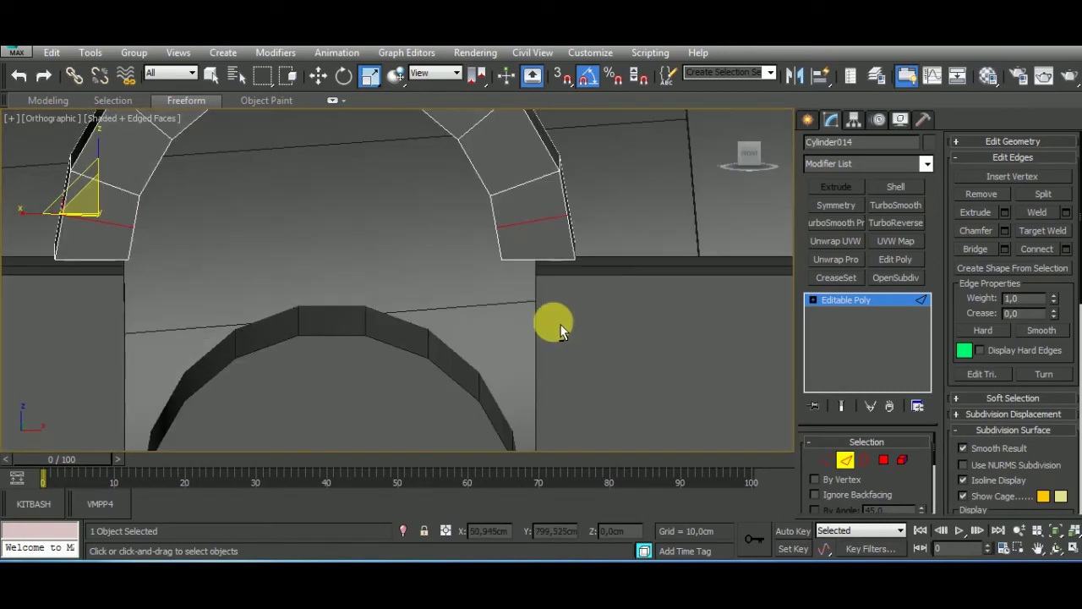
# Set vertex Constraints to Edge and select the leg base vertices in Front view.
pyautogui.click(825, 459)
pyautogui.click(1030, 321)
pyautogui.click(1014, 195)
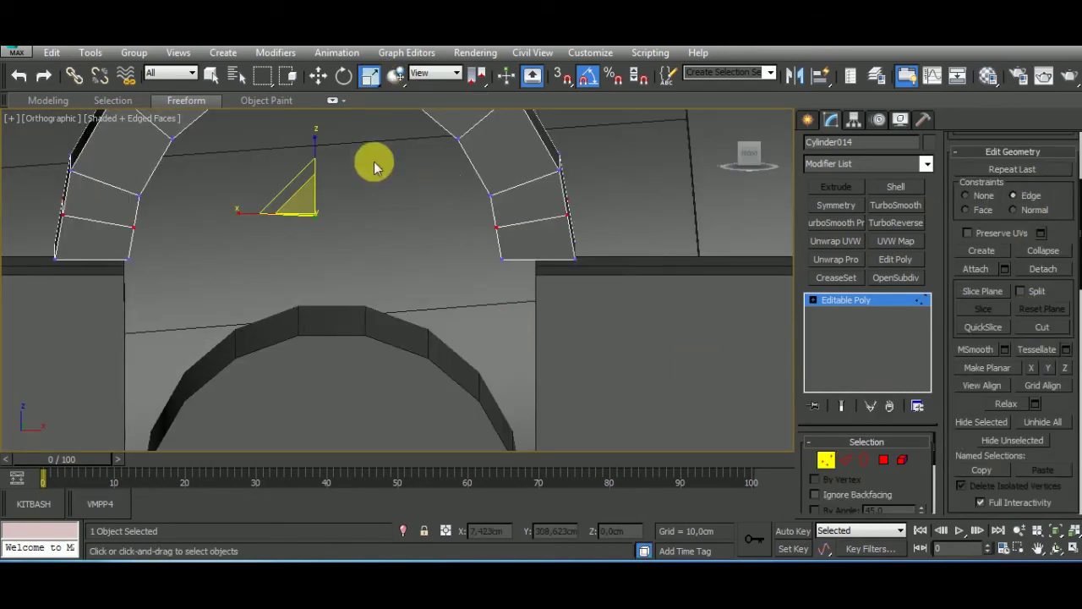
pyautogui.click(314, 168)
pyautogui.click(314, 152)
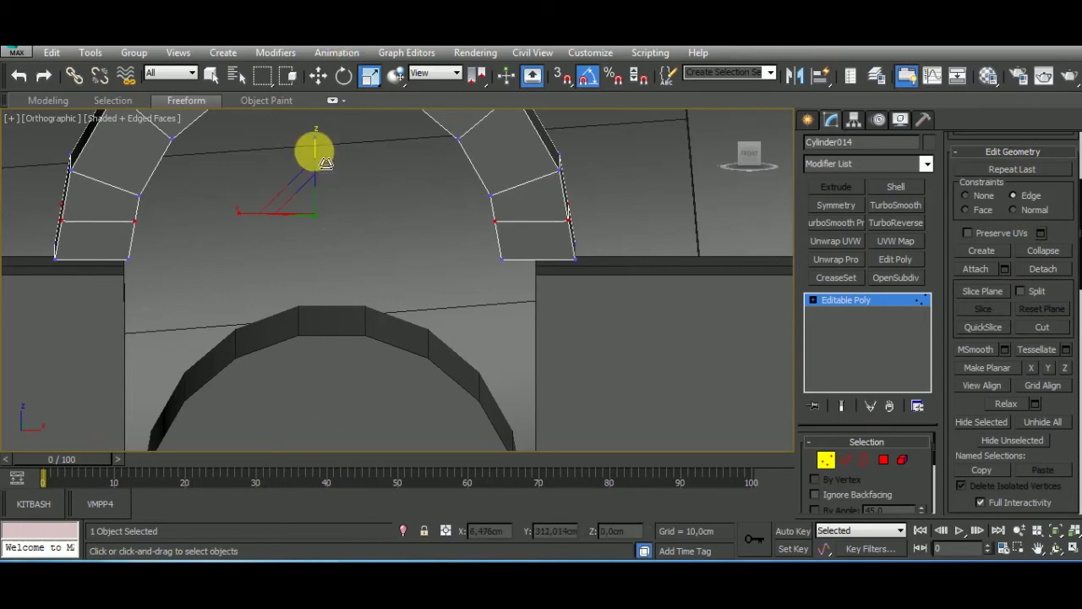
pyautogui.press('w')
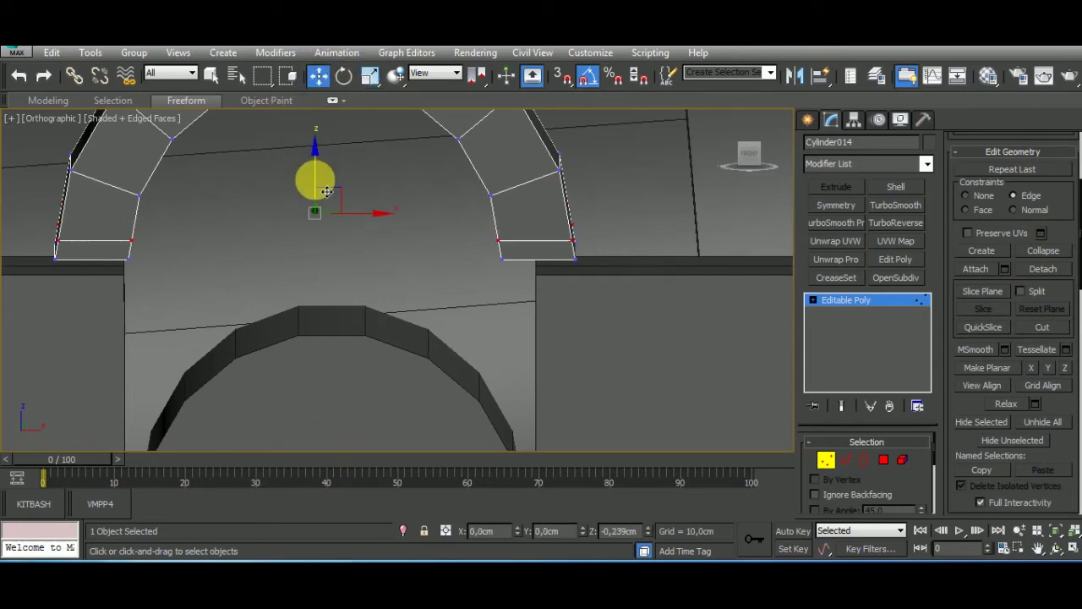
pyautogui.keyDown('alt'); pyautogui.moveTo(326, 192); pyautogui.dragTo(587, 235, button='middle'); pyautogui.keyUp('alt')
pyautogui.press('f')
pyautogui.press('z')
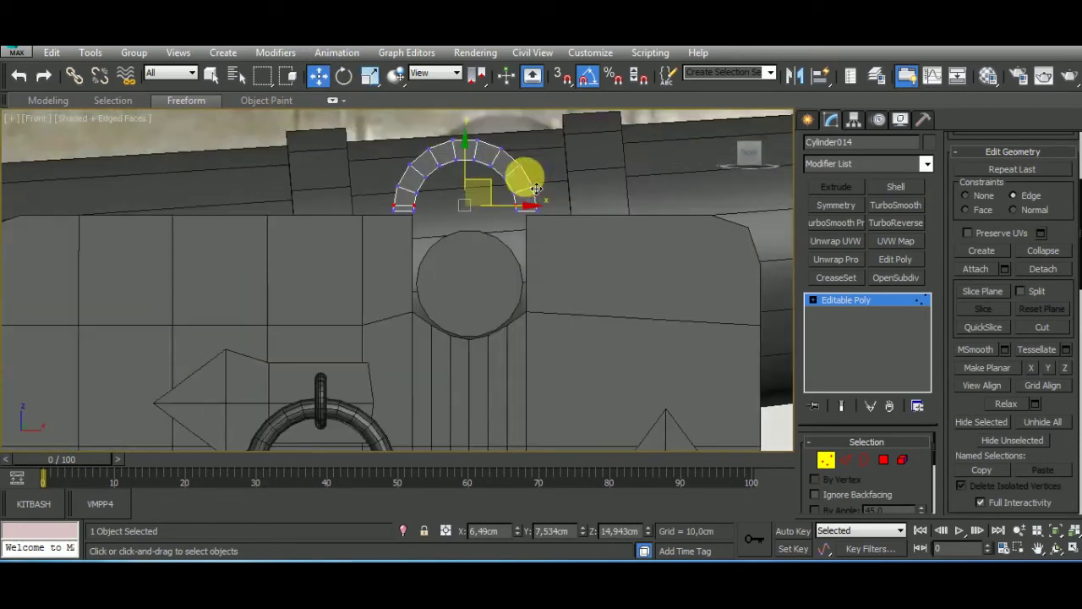
pyautogui.scroll(3, 535, 187)
# Scale the leg base vertices flat and level, then set Constraints back to None.
pyautogui.click(369, 75)
pyautogui.moveTo(469, 234); pyautogui.dragTo(460, 234, button='middle')
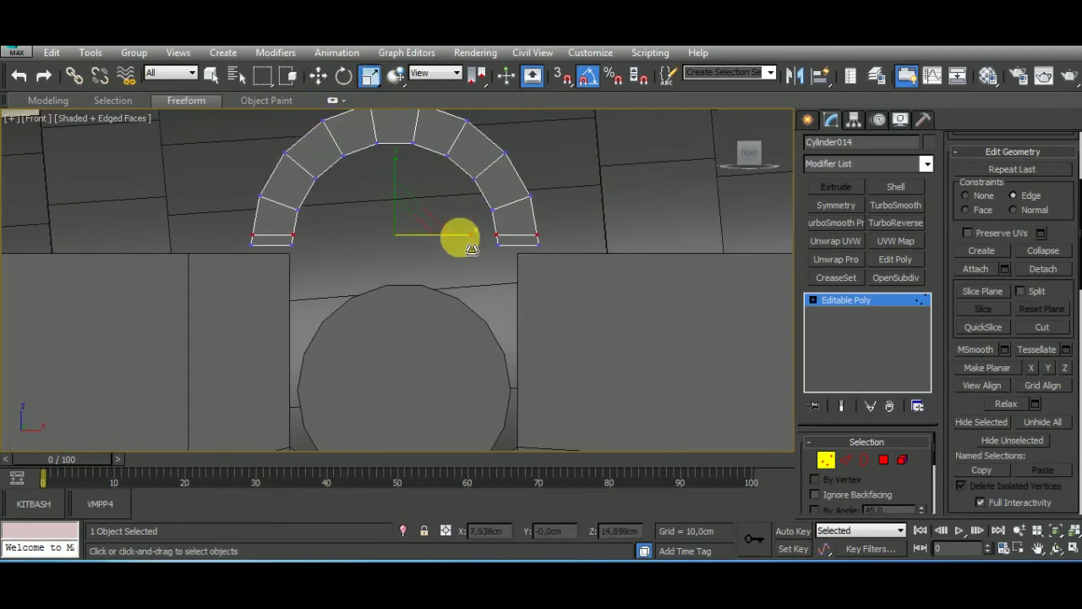
pyautogui.moveTo(421, 231); pyautogui.dragTo(420, 271)
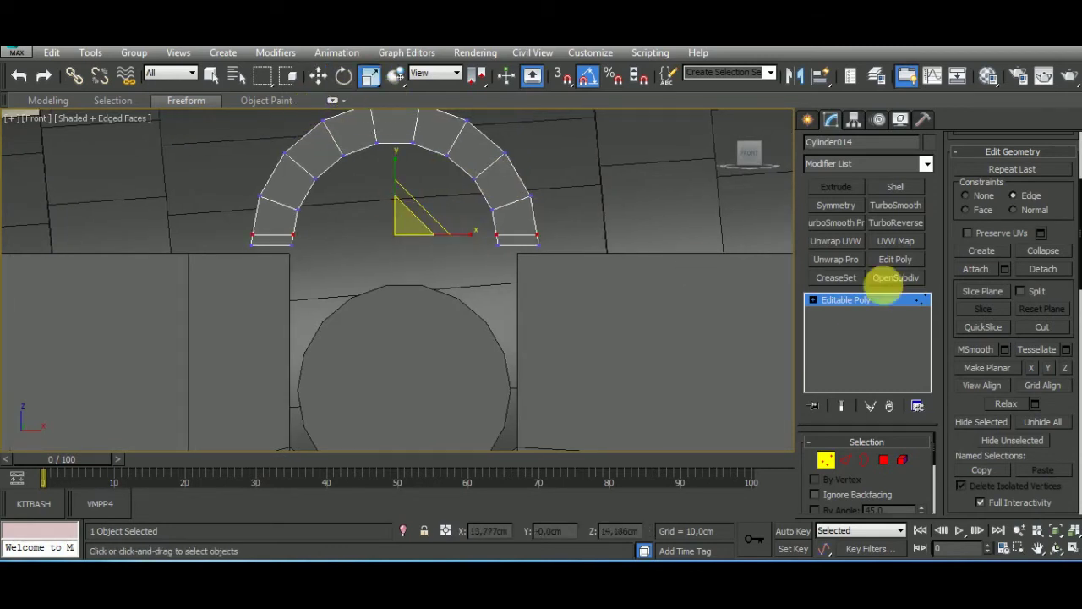
pyautogui.click(973, 200)
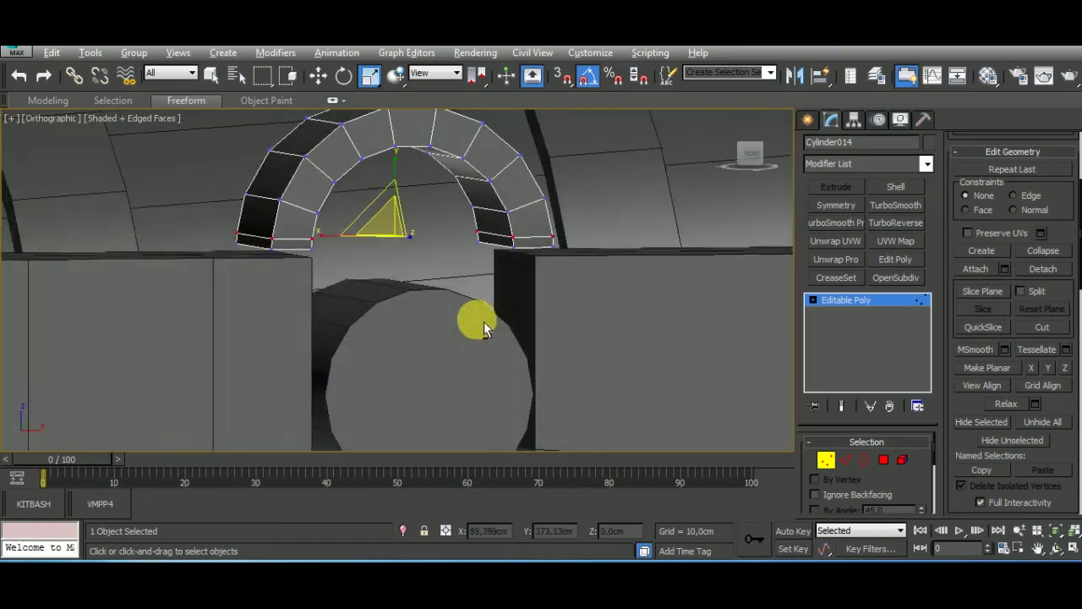
pyautogui.keyDown('alt'); pyautogui.moveTo(422, 238); pyautogui.dragTo(418, 314, button='middle'); pyautogui.keyUp('alt')
# Bevel the leg's flat base face with a height of 5.423cm.
pyautogui.click(885, 460)
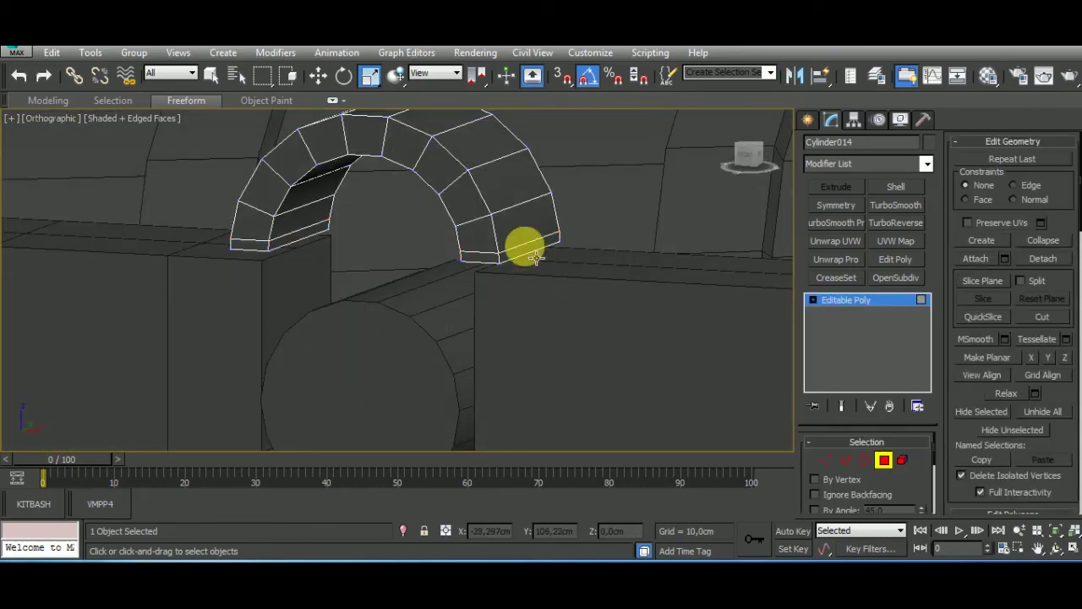
pyautogui.keyDown('alt'); pyautogui.moveTo(525, 241); pyautogui.dragTo(592, 306, button='middle'); pyautogui.keyUp('alt')
pyautogui.rightClick(515, 322)
pyautogui.click(431, 326)
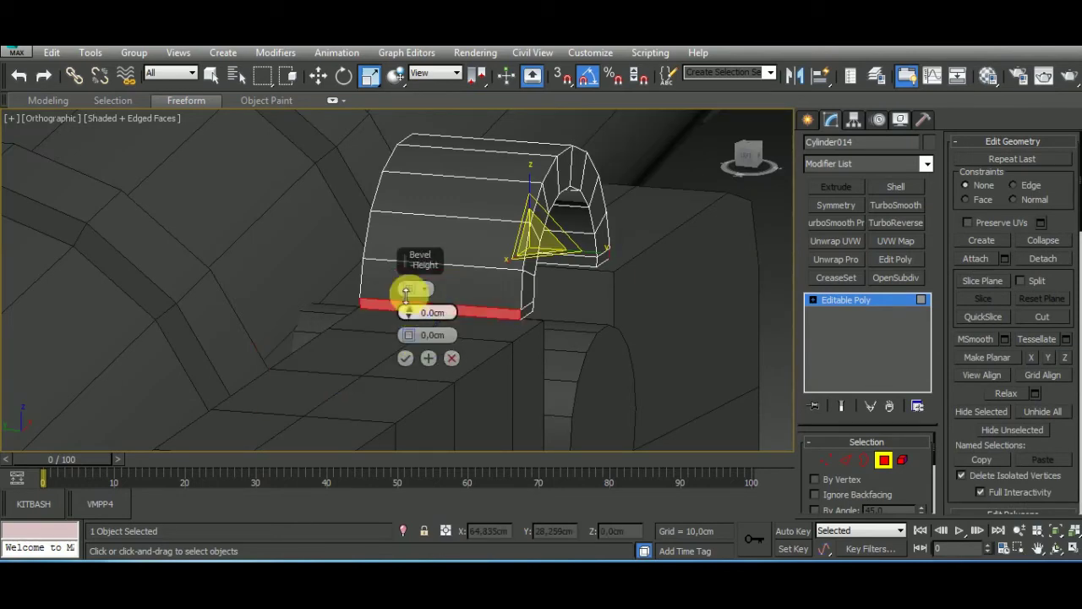
pyautogui.moveTo(406, 292); pyautogui.dragTo(460, 126)
pyautogui.keyDown('alt'); pyautogui.moveTo(698, 292); pyautogui.dragTo(426, 295, button='middle'); pyautogui.keyUp('alt')
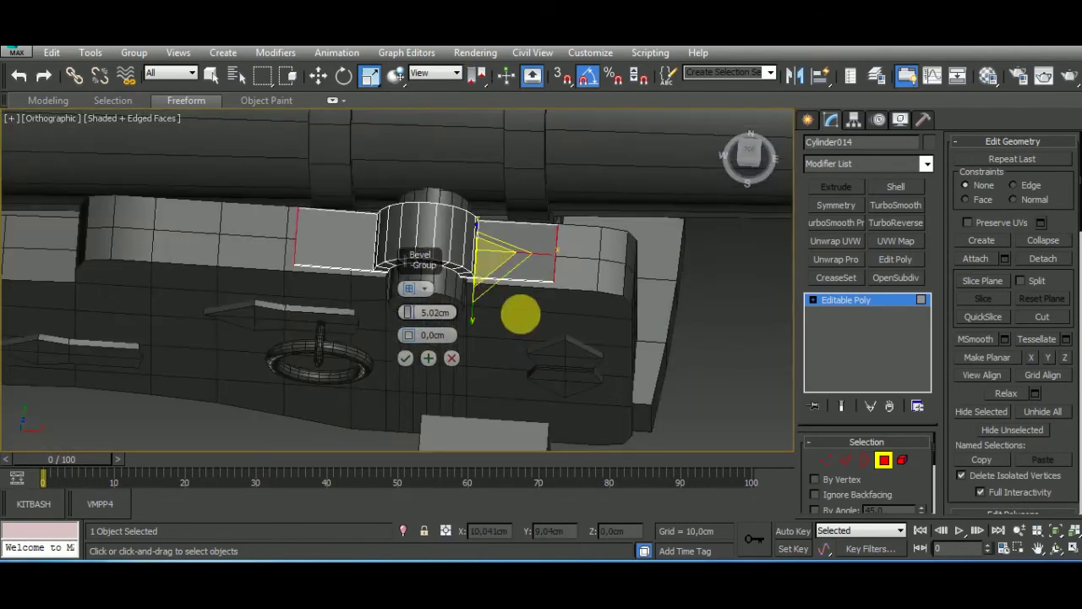
pyautogui.moveTo(521, 314)
pyautogui.keyDown('alt'); pyautogui.mouseDown(button='middle')
pyautogui.moveTo(572, 316)
pyautogui.moveTo(488, 273)
pyautogui.mouseUp(button='middle'); pyautogui.keyUp('alt')
pyautogui.moveTo(409, 313); pyautogui.dragTo(426, 309)
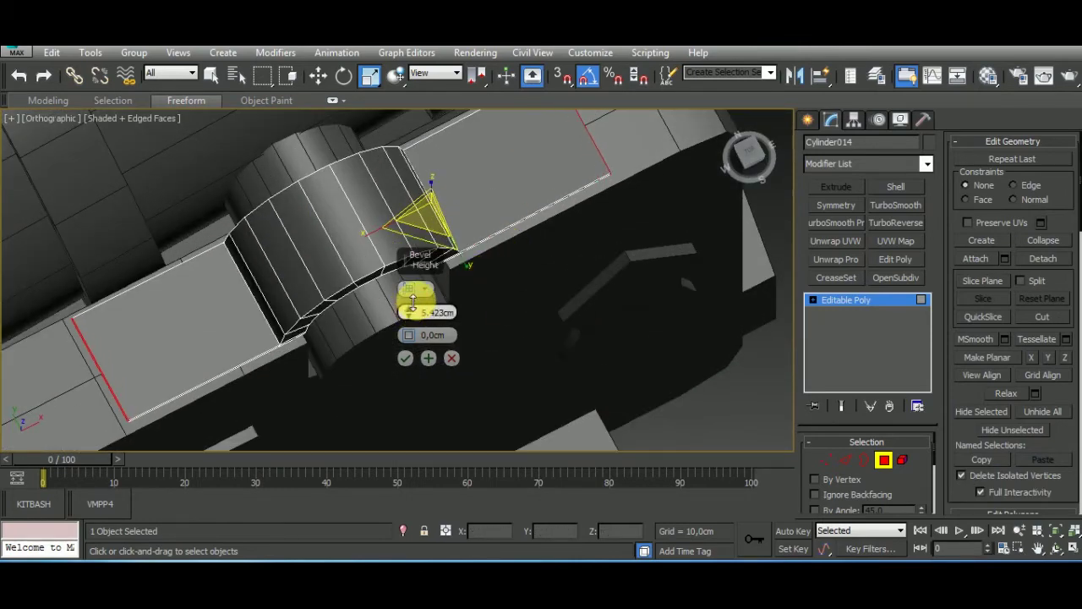
pyautogui.moveTo(426, 310)
pyautogui.keyDown('alt'); pyautogui.mouseDown(button='middle')
pyautogui.moveTo(684, 314)
pyautogui.moveTo(560, 235)
pyautogui.moveTo(551, 255)
pyautogui.mouseUp(button='middle'); pyautogui.keyUp('alt')
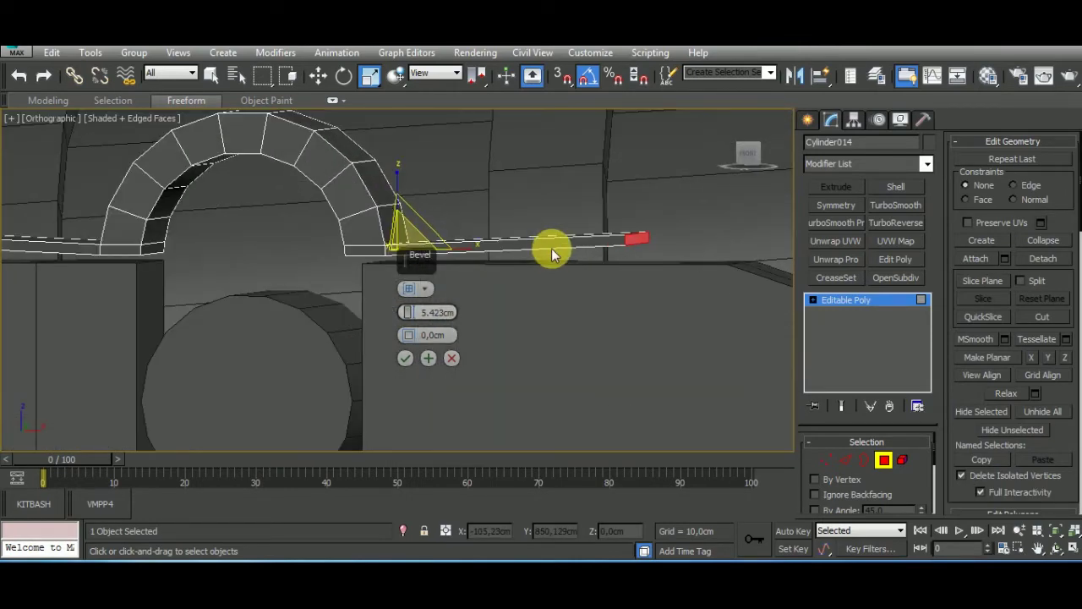
# Change the bevel grouping, confirm the flat strap tabs, and straighten the right end.
pyautogui.press('f')
pyautogui.scroll(5, 551, 213)
pyautogui.scroll(2, 413, 271)
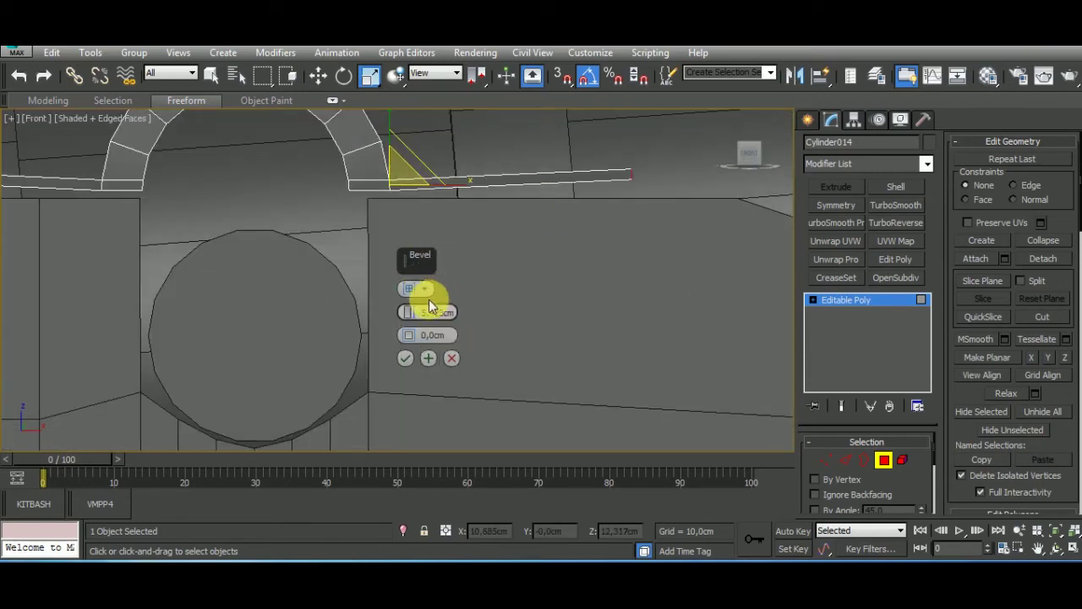
pyautogui.click(427, 296)
pyautogui.click(432, 313)
pyautogui.click(405, 357)
pyautogui.scroll(-3, 456, 304)
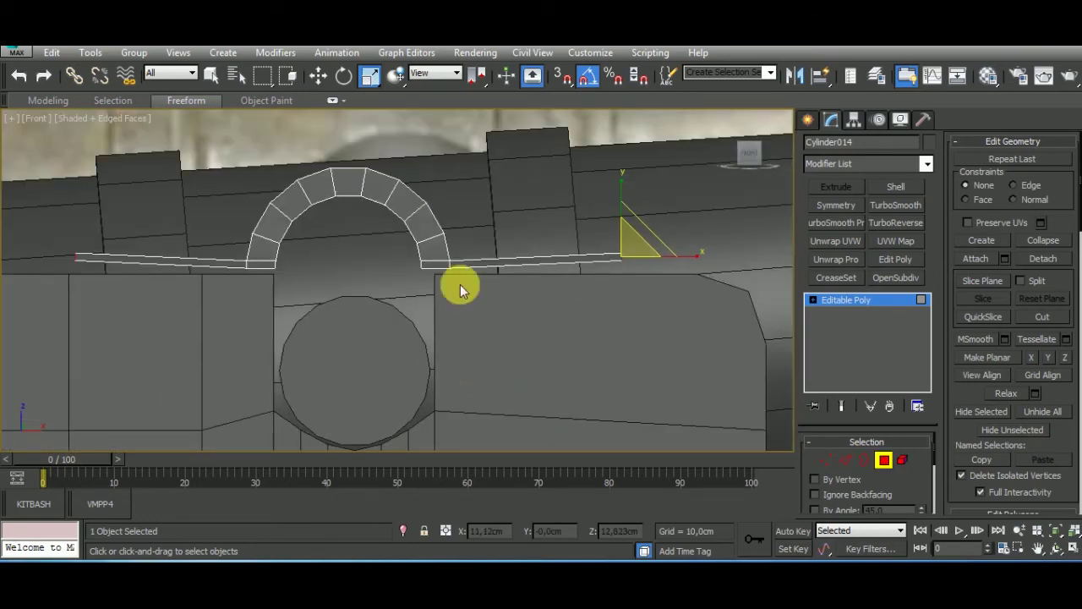
pyautogui.click(316, 79)
pyautogui.moveTo(634, 219); pyautogui.dragTo(630, 220)
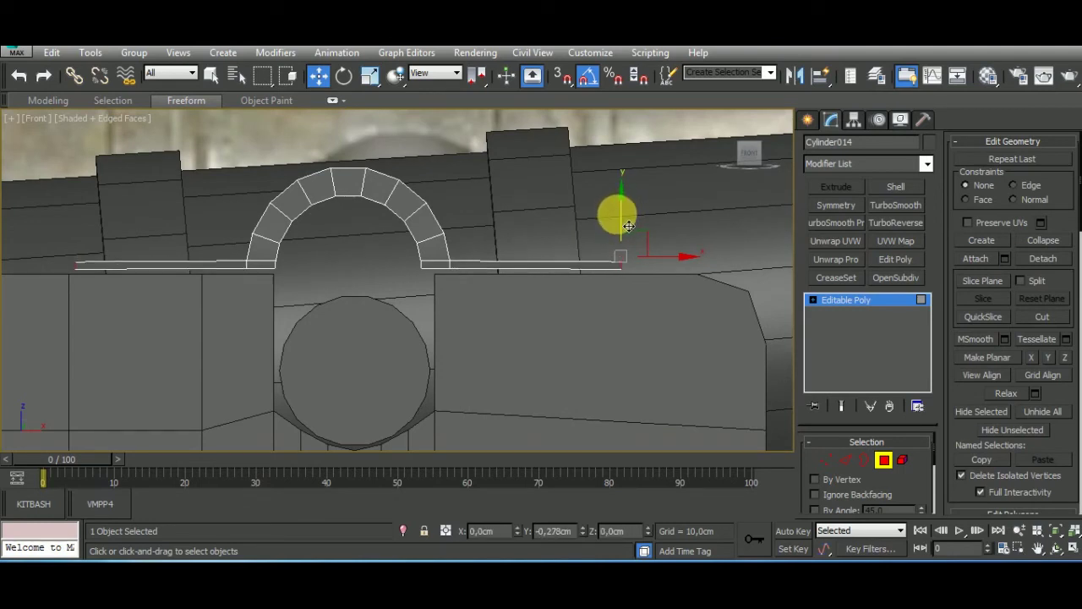
# Scale the selected strap vertices flat vertically in Front view.
pyautogui.click(826, 459)
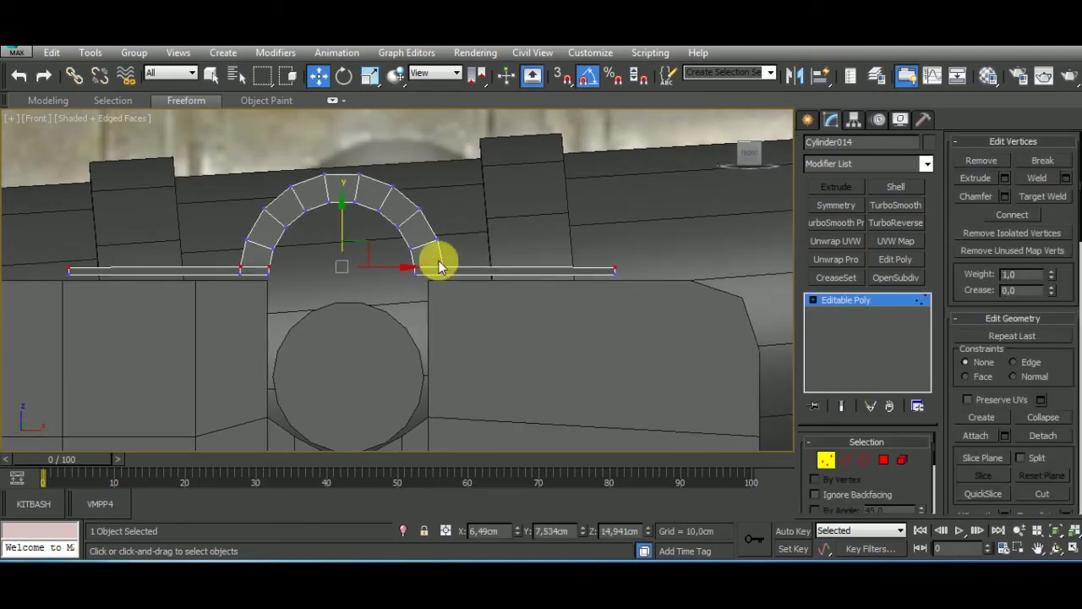
pyautogui.click(370, 76)
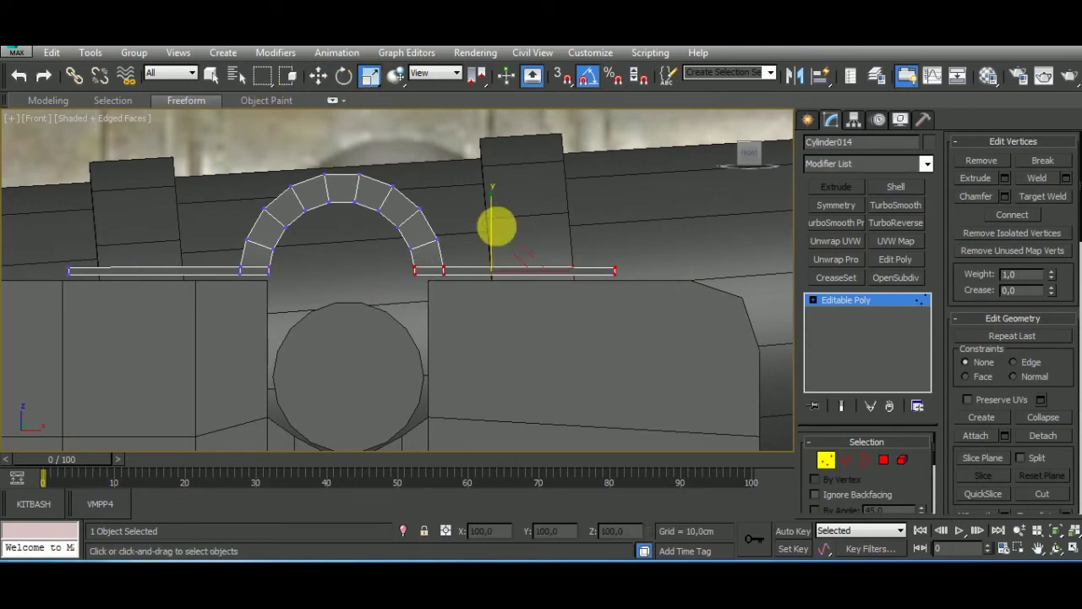
pyautogui.keyDown('alt'); pyautogui.moveTo(555, 295); pyautogui.dragTo(541, 320, button='middle'); pyautogui.keyUp('alt')
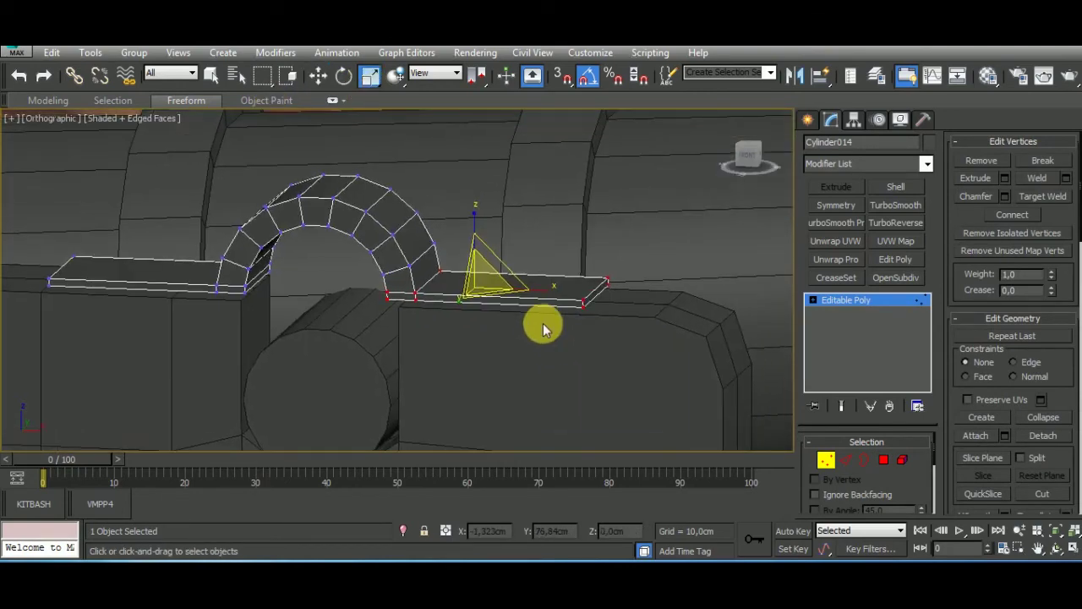
pyautogui.press('f')
pyautogui.scroll(5, 457, 196)
pyautogui.scroll(2, 418, 256)
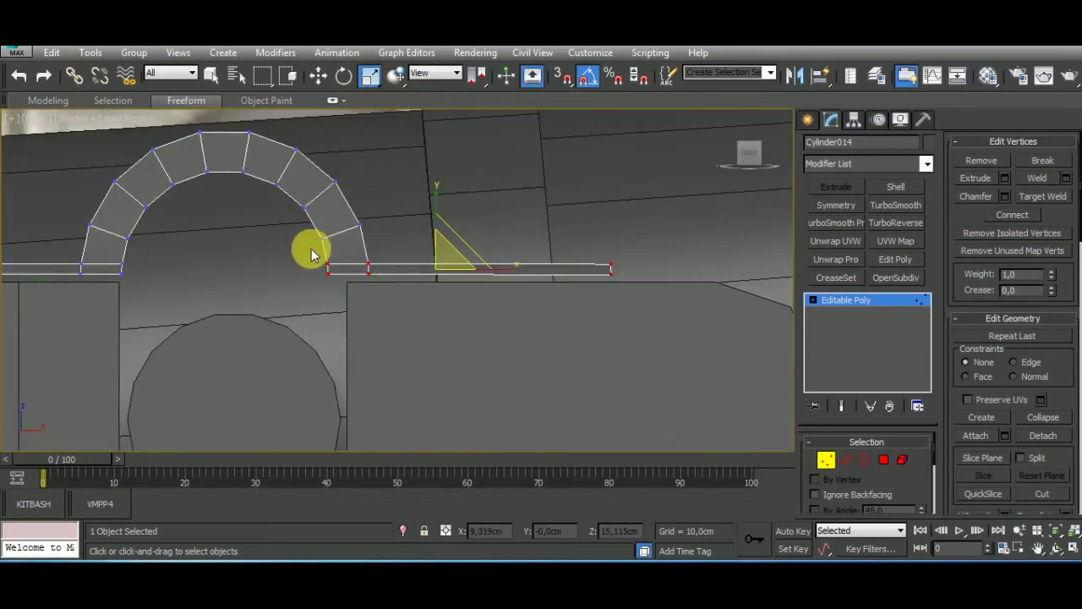
pyautogui.moveTo(454, 198); pyautogui.dragTo(458, 339)
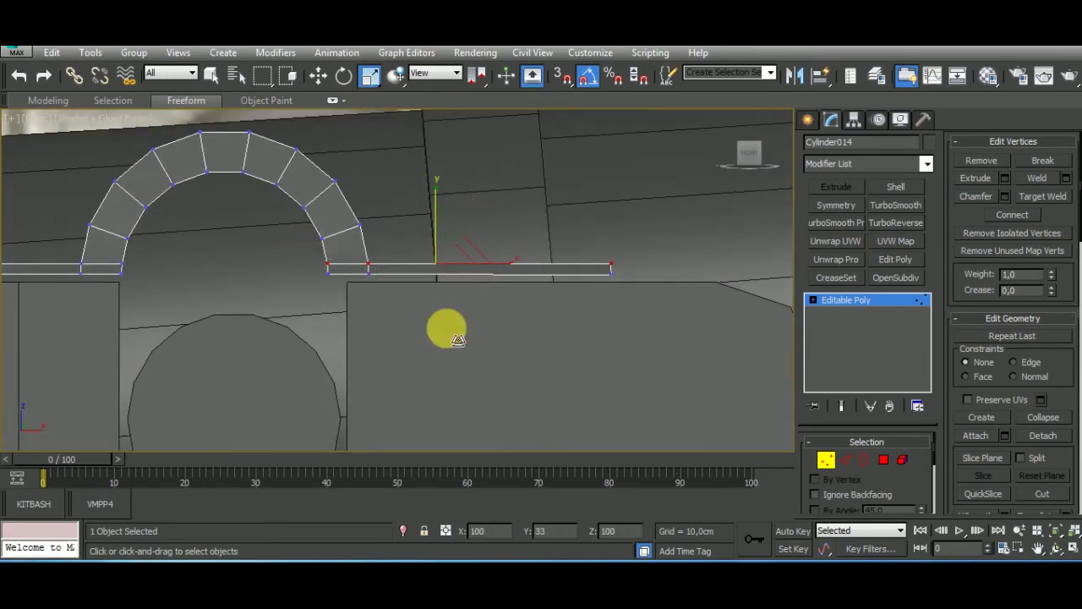
pyautogui.press('f')
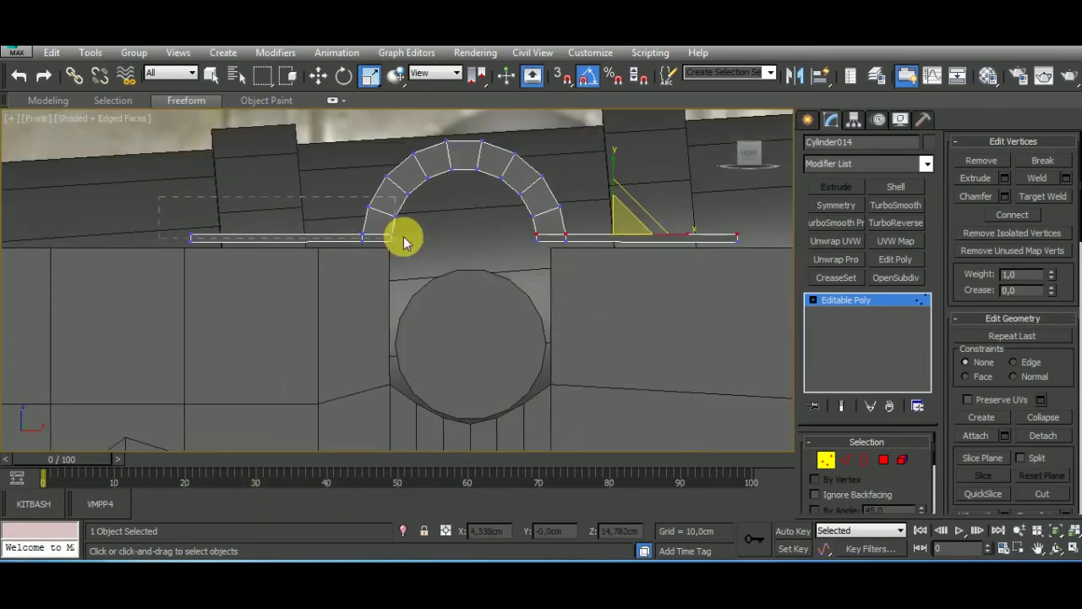
# Select the base vertices on the left and right tabs, then exit Vertex mode.
pyautogui.moveTo(354, 258); pyautogui.dragTo(400, 240)
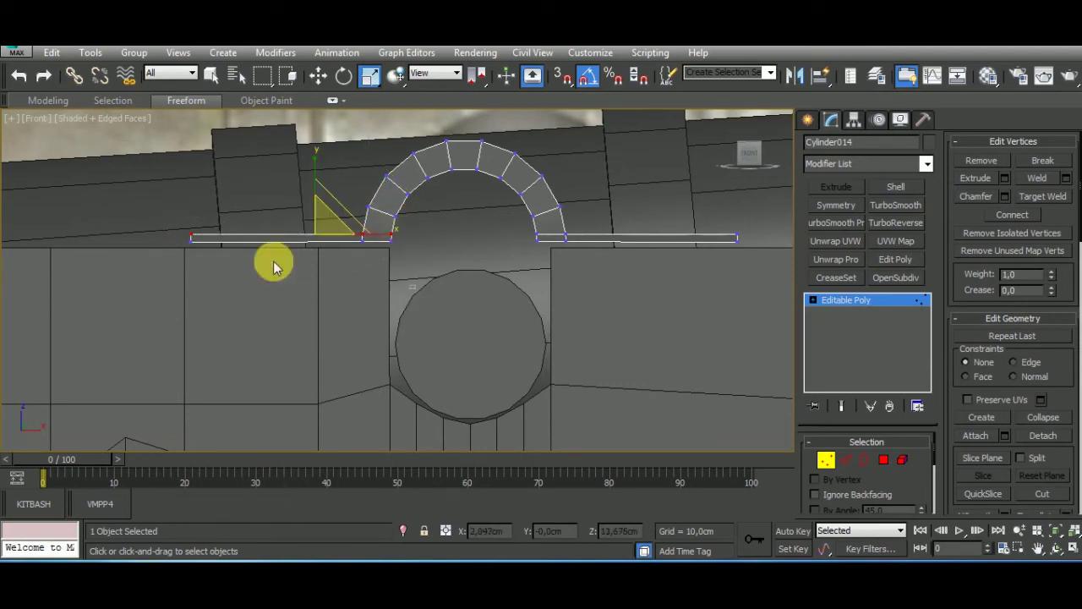
pyautogui.moveTo(414, 287); pyautogui.dragTo(160, 245)
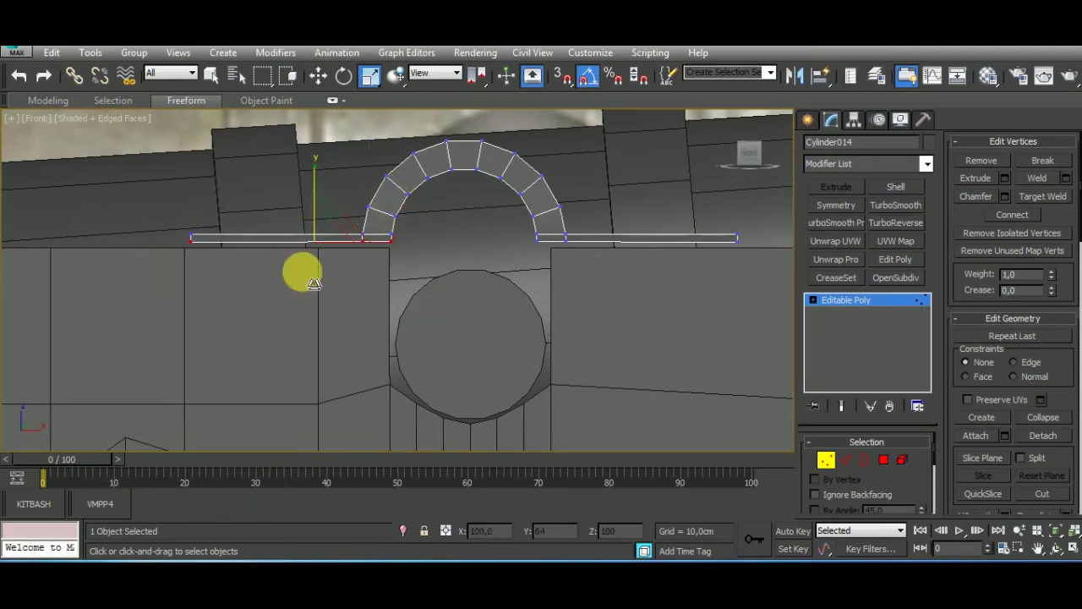
pyautogui.moveTo(690, 326); pyautogui.dragTo(644, 345, button='middle')
pyautogui.moveTo(716, 303); pyautogui.dragTo(496, 259)
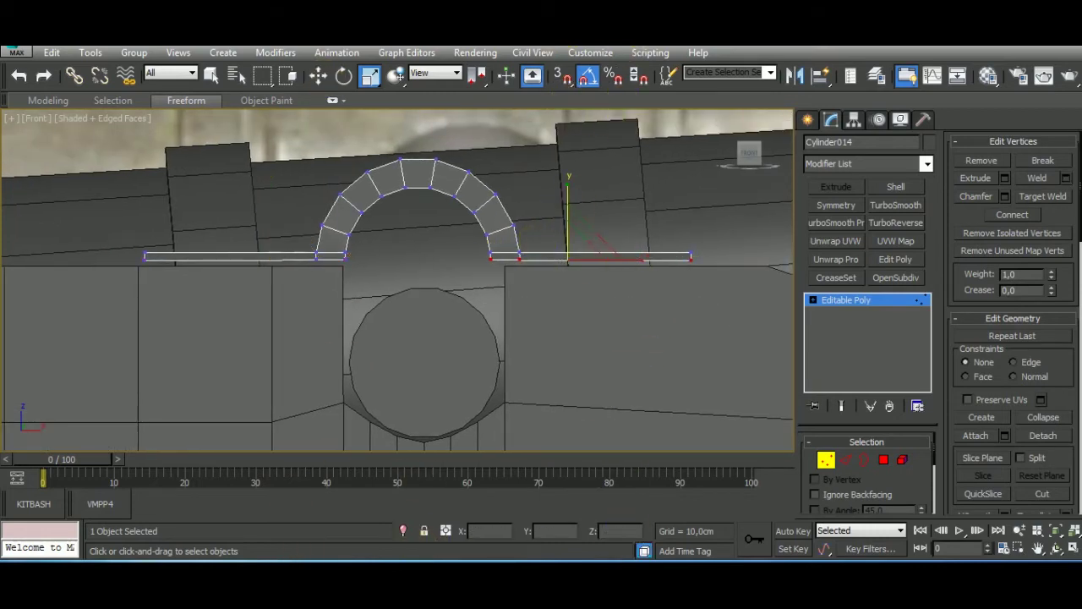
pyautogui.keyDown('alt'); pyautogui.moveTo(561, 319); pyautogui.dragTo(583, 341, button='middle'); pyautogui.keyUp('alt')
pyautogui.click(827, 459)
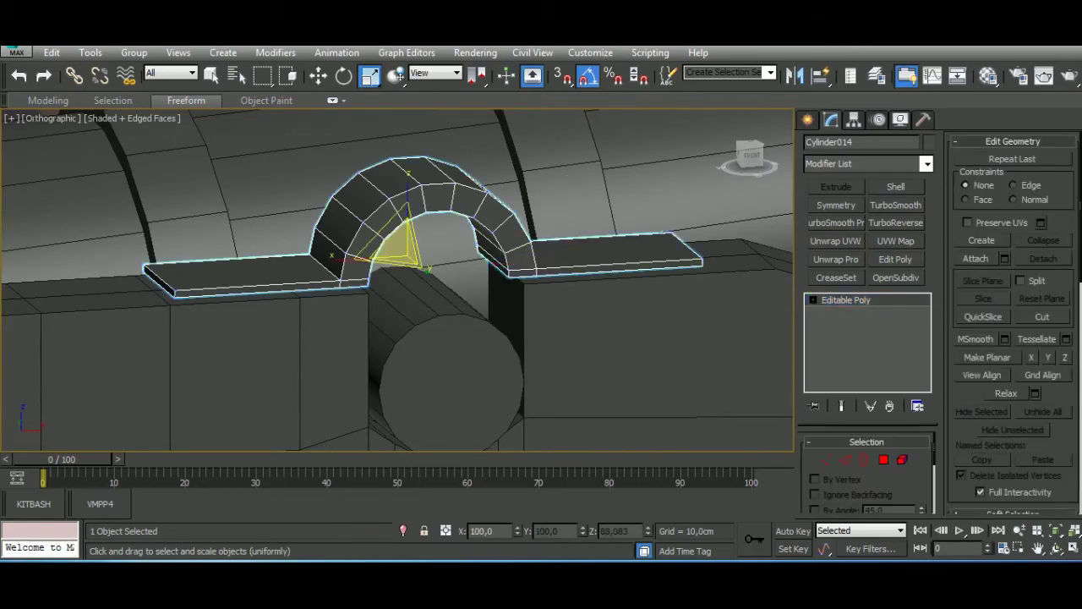
pyautogui.keyDown('alt'); pyautogui.moveTo(701, 321); pyautogui.dragTo(659, 437, button='middle'); pyautogui.keyUp('alt')
# Connect the strap's edge ring with 3 new lengthwise edge loops.
pyautogui.click(862, 459)
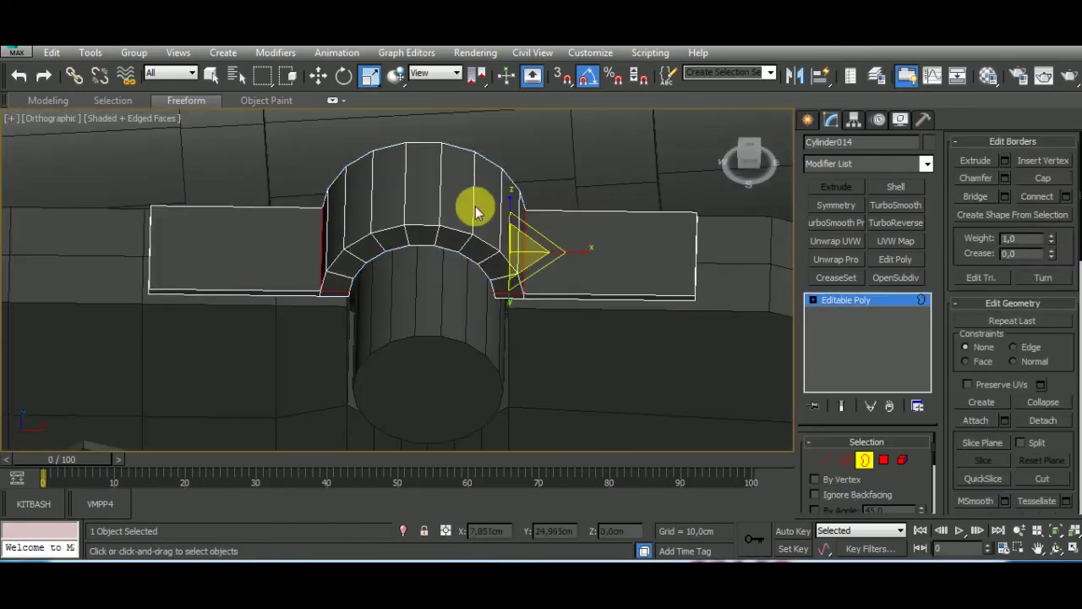
pyautogui.click(476, 206)
pyautogui.press('2')
pyautogui.click(443, 206)
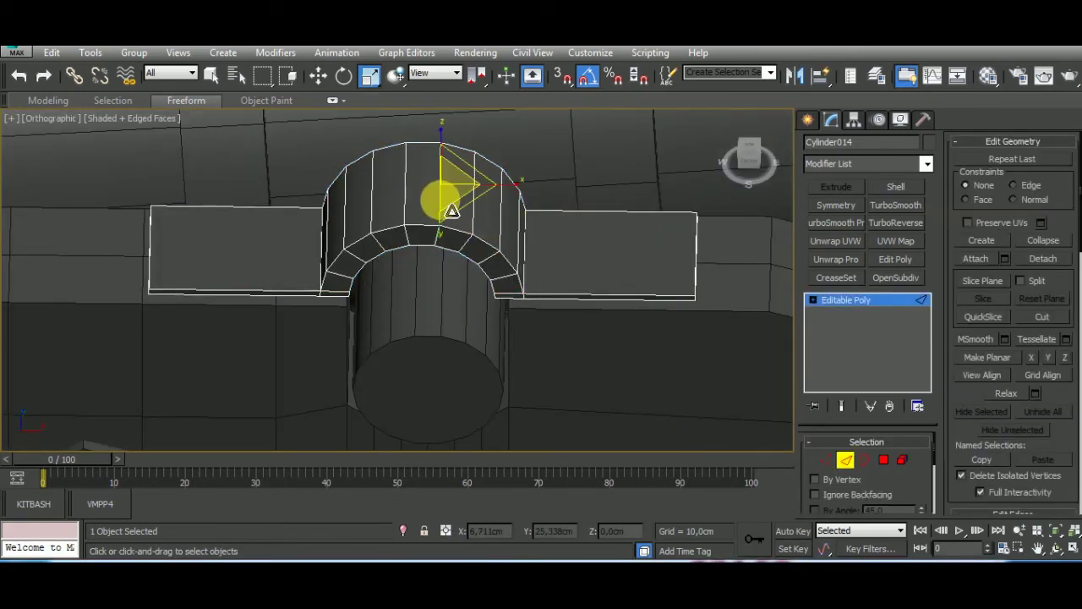
pyautogui.keyDown('shift'); pyautogui.click(448, 203); pyautogui.keyUp('shift')
pyautogui.hotkey('ctrl', 'shift', 'e')
pyautogui.click(408, 290)
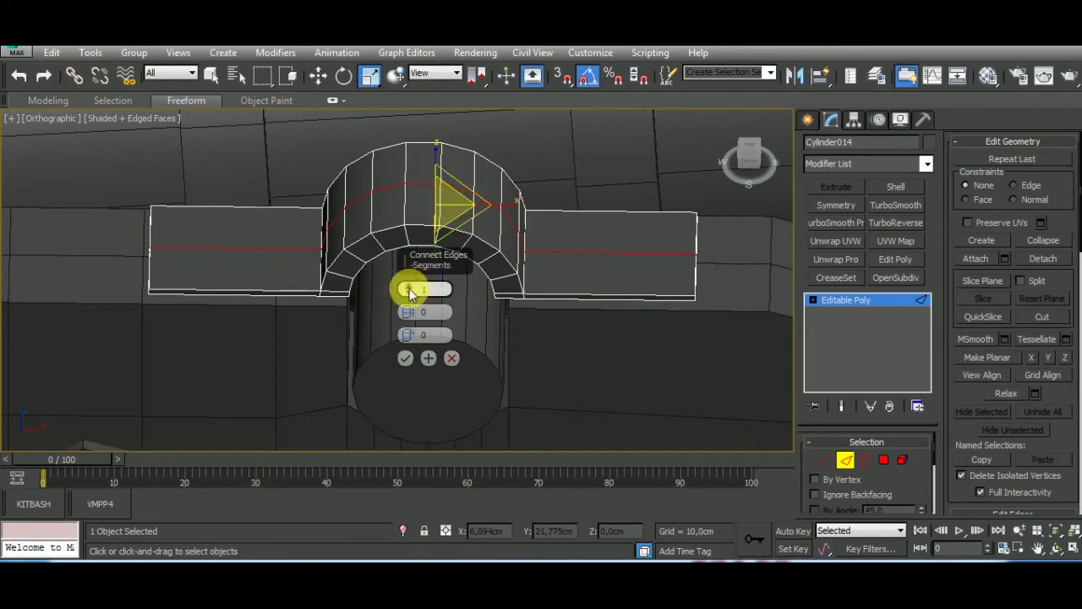
pyautogui.keyDown('alt'); pyautogui.moveTo(645, 399); pyautogui.dragTo(600, 412, button='middle'); pyautogui.keyUp('alt')
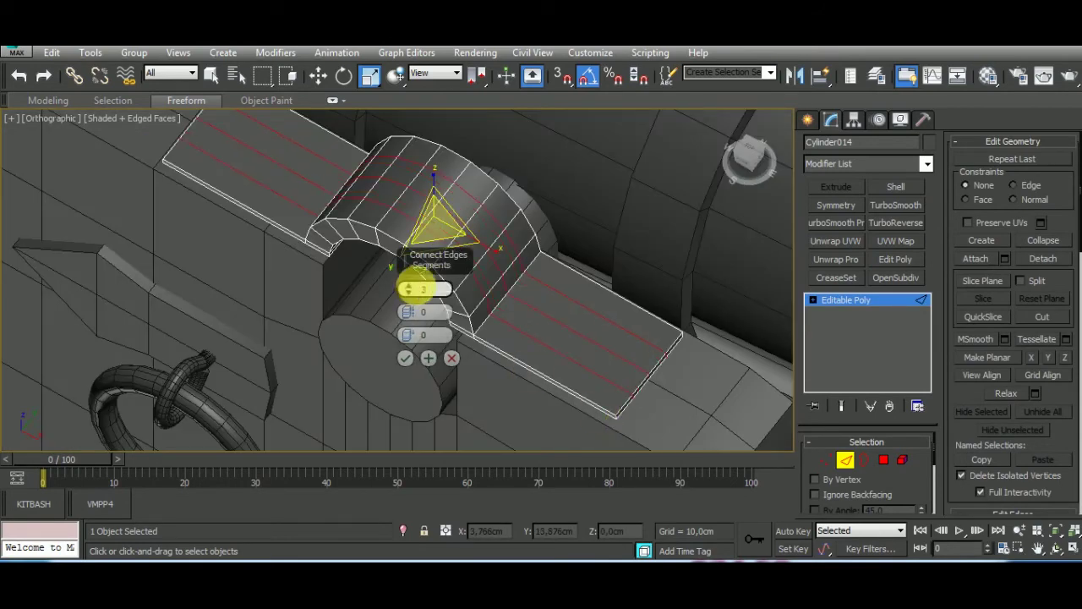
pyautogui.moveTo(643, 372)
pyautogui.keyDown('alt'); pyautogui.mouseDown(button='middle')
pyautogui.moveTo(681, 358)
pyautogui.moveTo(669, 335)
pyautogui.moveTo(660, 379)
pyautogui.mouseUp(button='middle'); pyautogui.keyUp('alt')
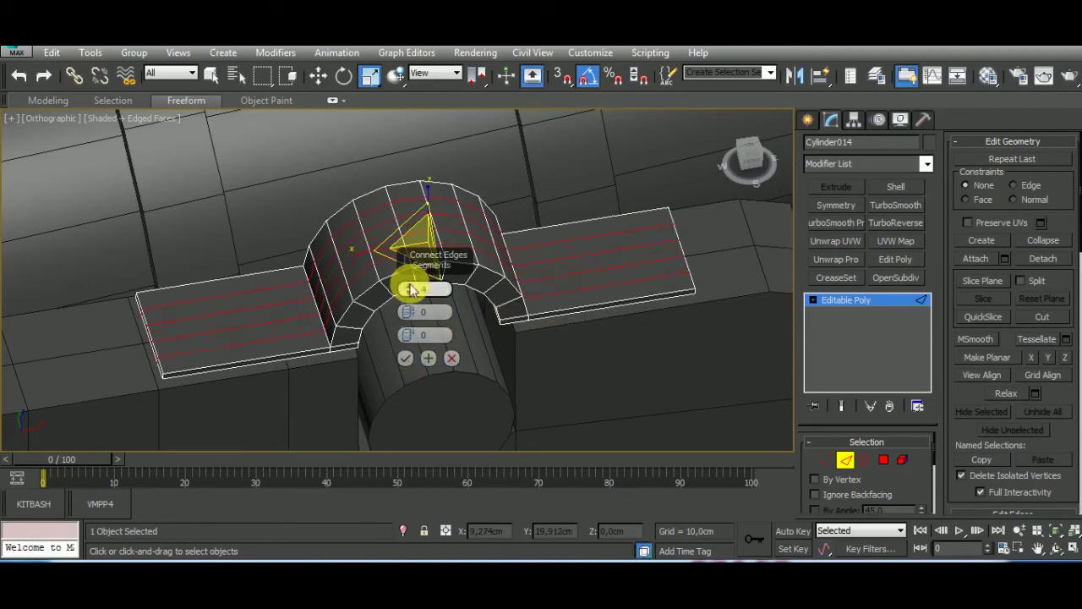
pyautogui.click(407, 358)
pyautogui.moveTo(428, 358)
pyautogui.keyDown('alt'); pyautogui.mouseDown(button='middle')
pyautogui.moveTo(499, 405)
pyautogui.moveTo(656, 337)
pyautogui.mouseUp(button='middle'); pyautogui.keyUp('alt')
# Connect cross cuts across both flat tabs and switch to Top view.
pyautogui.hotkey('ctrl', 'shift', 'e')
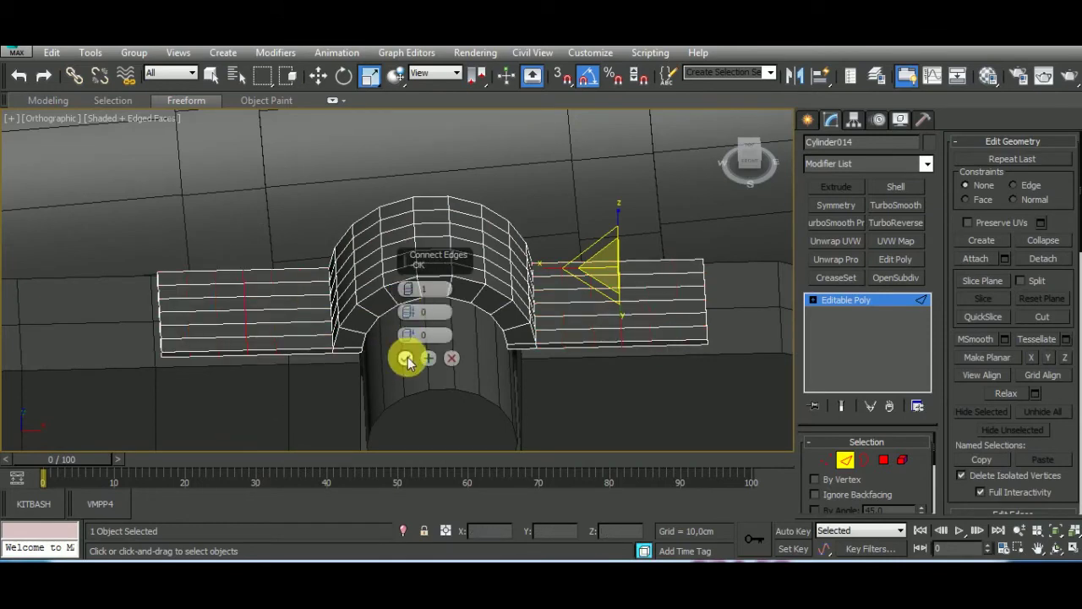
pyautogui.click(407, 360)
pyautogui.press('t')
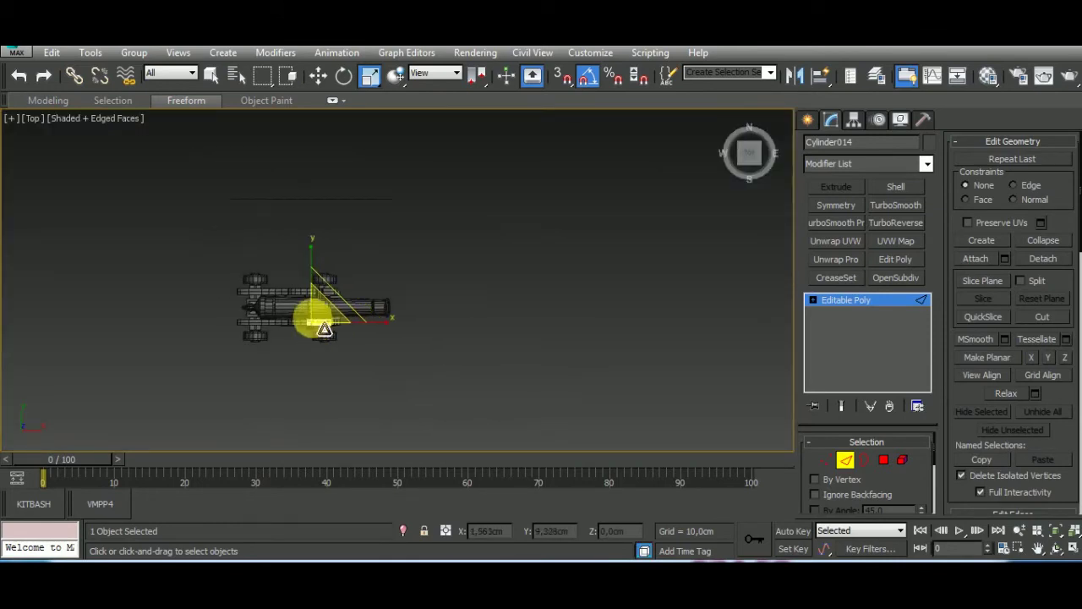
pyautogui.scroll(5, 314, 313)
# In Top view, select the middle end vertices of both tabs and push them outward.
pyautogui.press('1')
pyautogui.moveTo(393, 280); pyautogui.dragTo(367, 242, button='middle')
pyautogui.scroll(-2, 367, 242)
pyautogui.scroll(4, 254, 211)
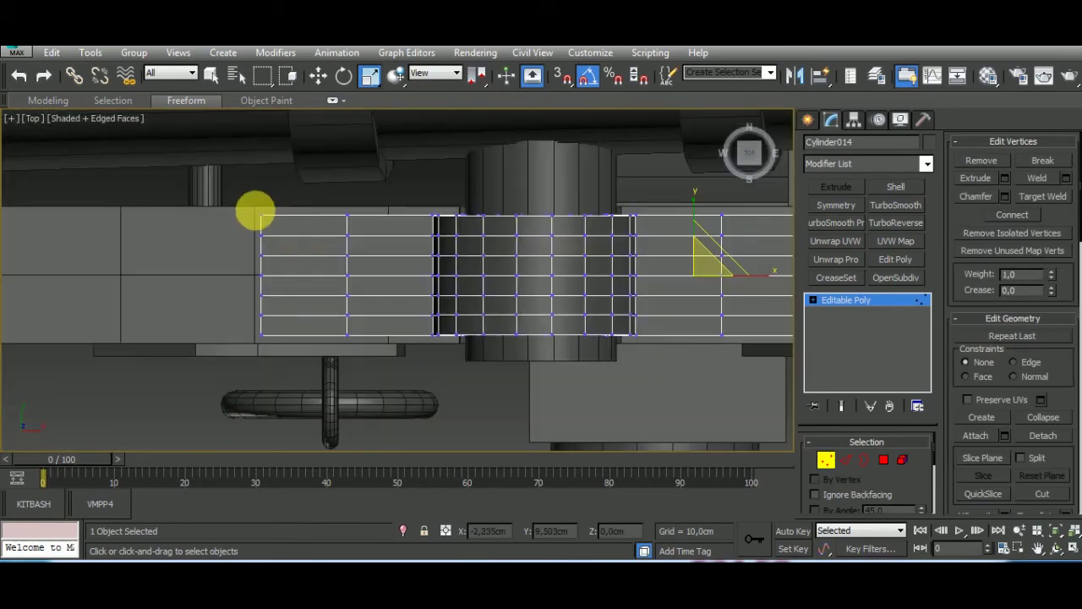
pyautogui.moveTo(254, 211); pyautogui.dragTo(287, 337, button='middle')
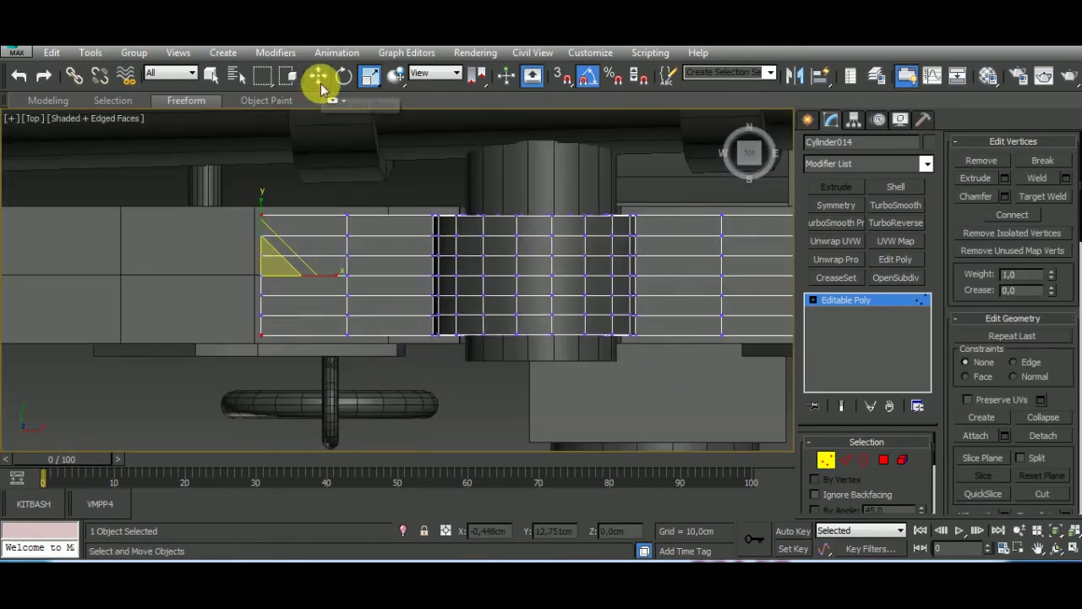
pyautogui.moveTo(757, 293); pyautogui.dragTo(652, 278, button='middle')
pyautogui.click(614, 203)
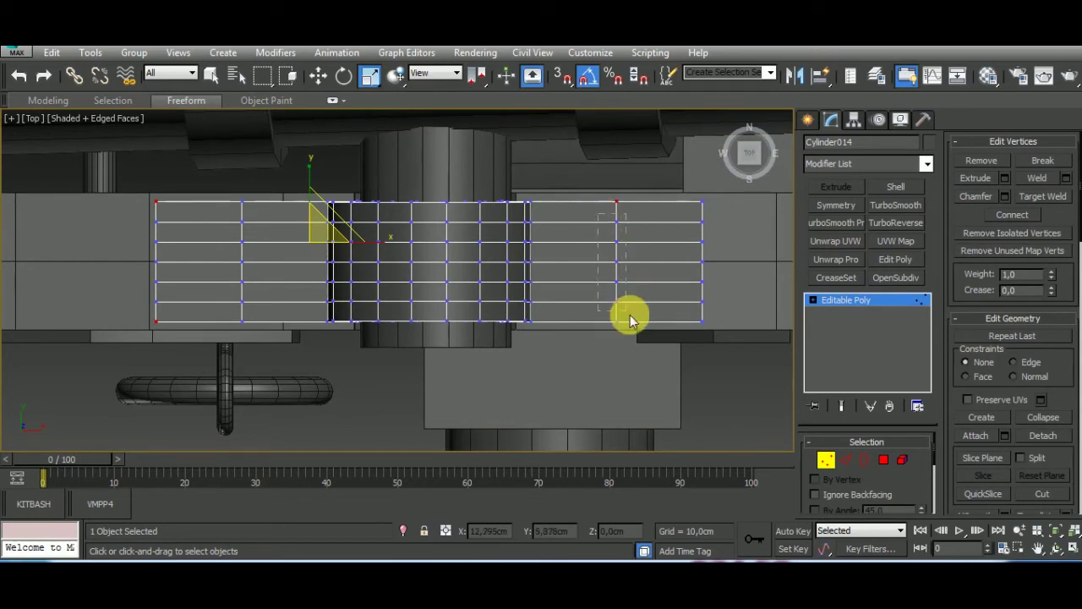
pyautogui.moveTo(630, 319); pyautogui.dragTo(630, 321)
pyautogui.moveTo(187, 215); pyautogui.dragTo(132, 312)
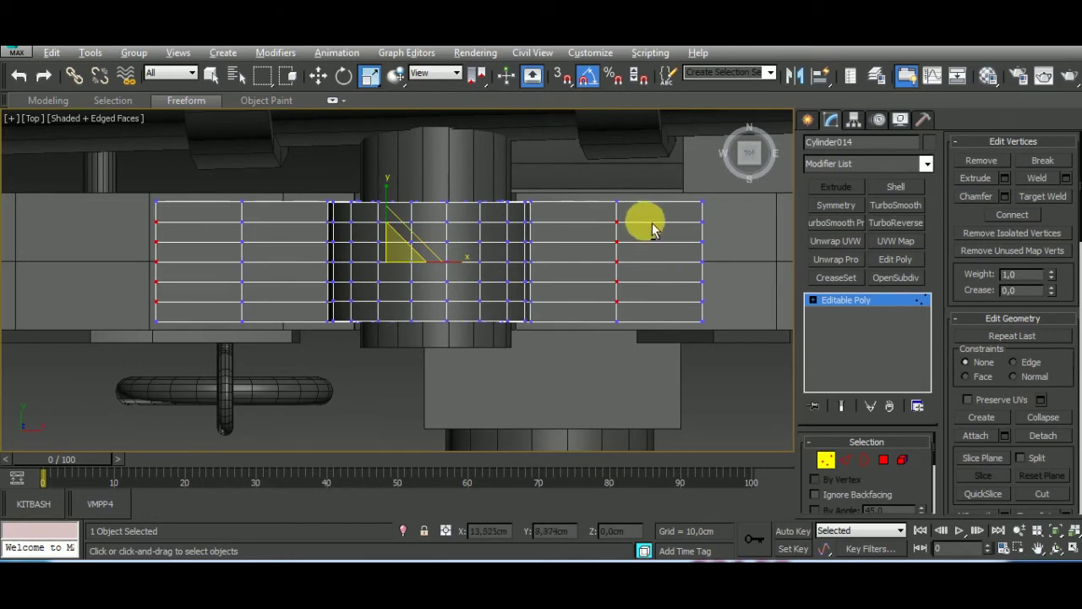
pyautogui.moveTo(648, 227)
pyautogui.keyDown('alt'); pyautogui.mouseDown()
pyautogui.moveTo(638, 331)
pyautogui.moveTo(668, 311)
pyautogui.mouseUp(); pyautogui.keyUp('alt')
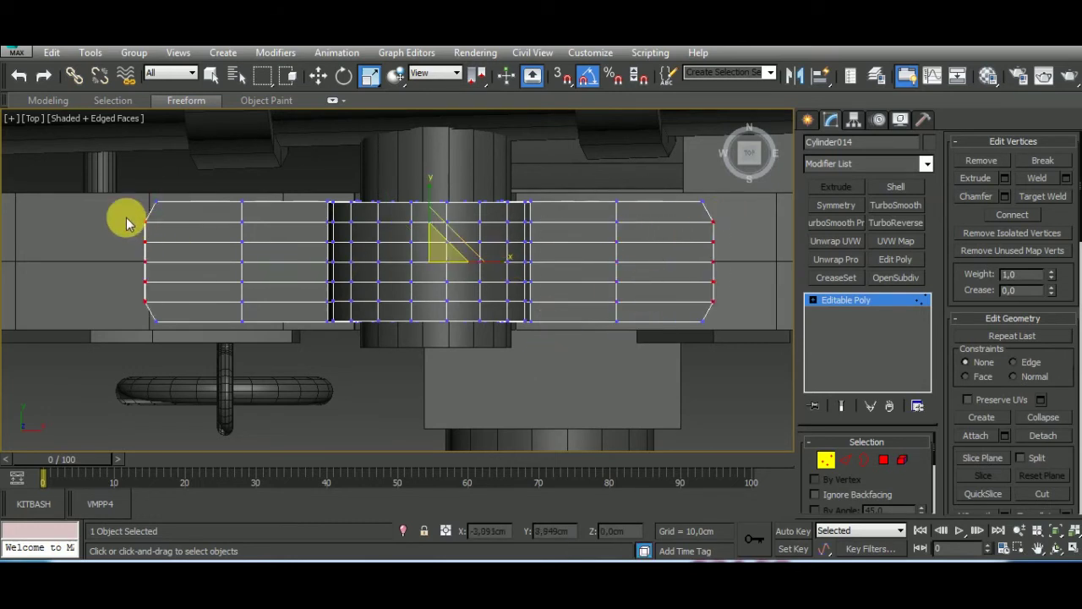
pyautogui.moveTo(736, 291); pyautogui.dragTo(70, 360)
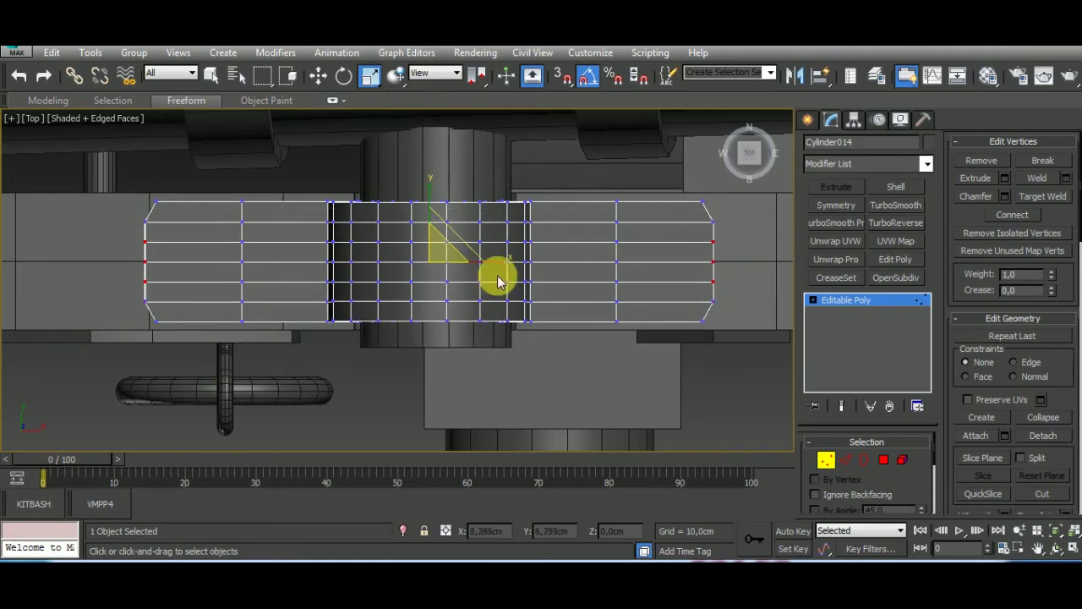
pyautogui.moveTo(510, 275); pyautogui.dragTo(513, 275)
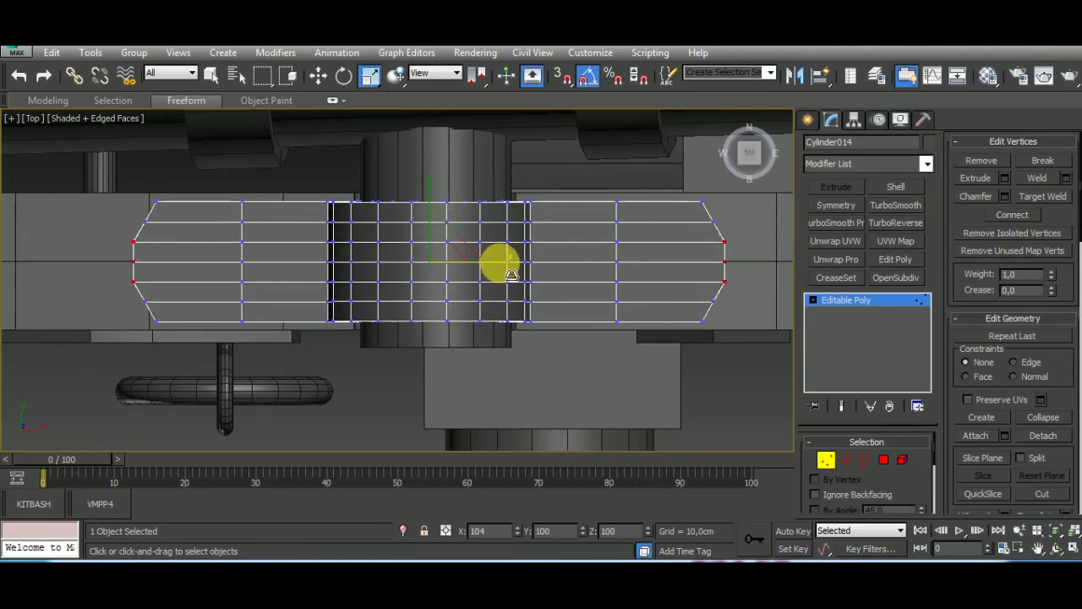
pyautogui.moveTo(512, 275); pyautogui.dragTo(512, 275)
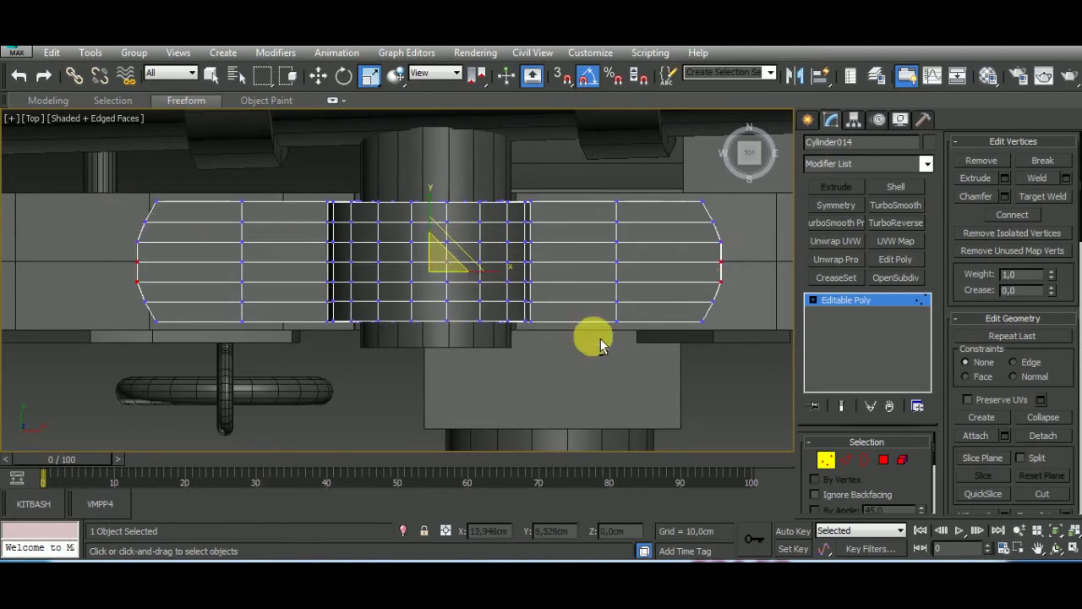
# Scale the curved vertices at both tab tips to round and taper them.
pyautogui.keyDown('ctrl'); pyautogui.moveTo(135, 279); pyautogui.dragTo(136, 277); pyautogui.keyUp('ctrl')
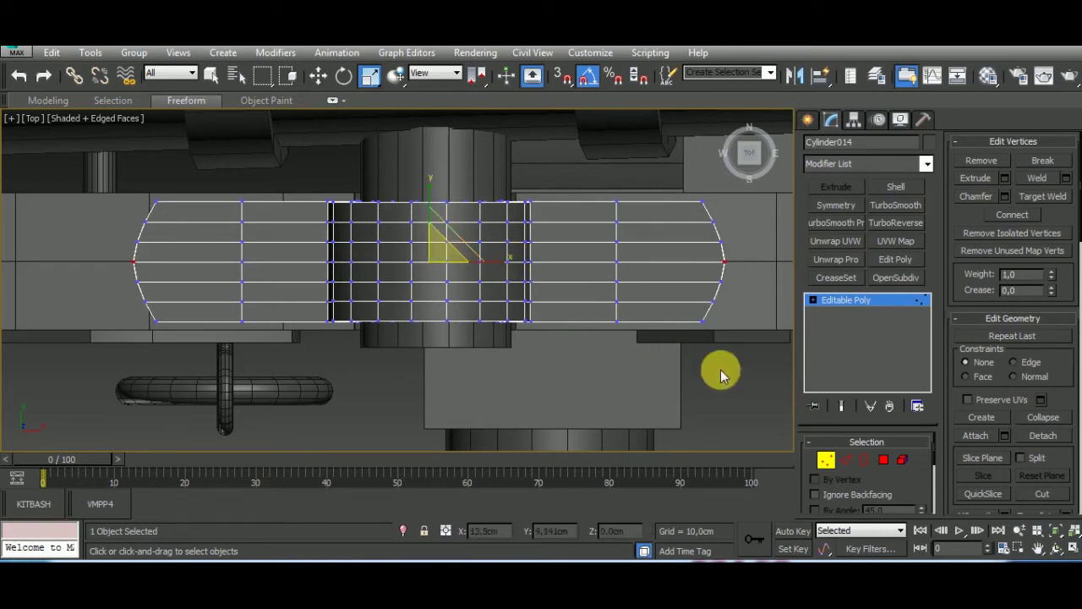
pyautogui.moveTo(761, 199); pyautogui.dragTo(630, 419)
pyautogui.moveTo(657, 386); pyautogui.dragTo(516, 405, button='middle')
pyautogui.moveTo(565, 239); pyautogui.dragTo(572, 254)
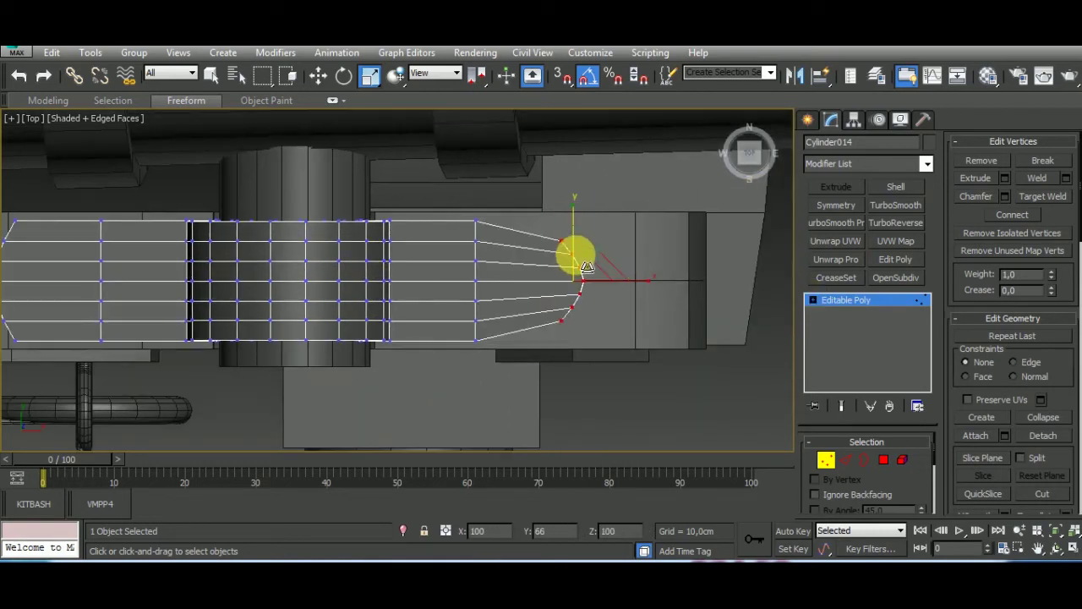
pyautogui.hotkey('ctrl', 'z')
pyautogui.moveTo(437, 332); pyautogui.dragTo(505, 317, button='middle')
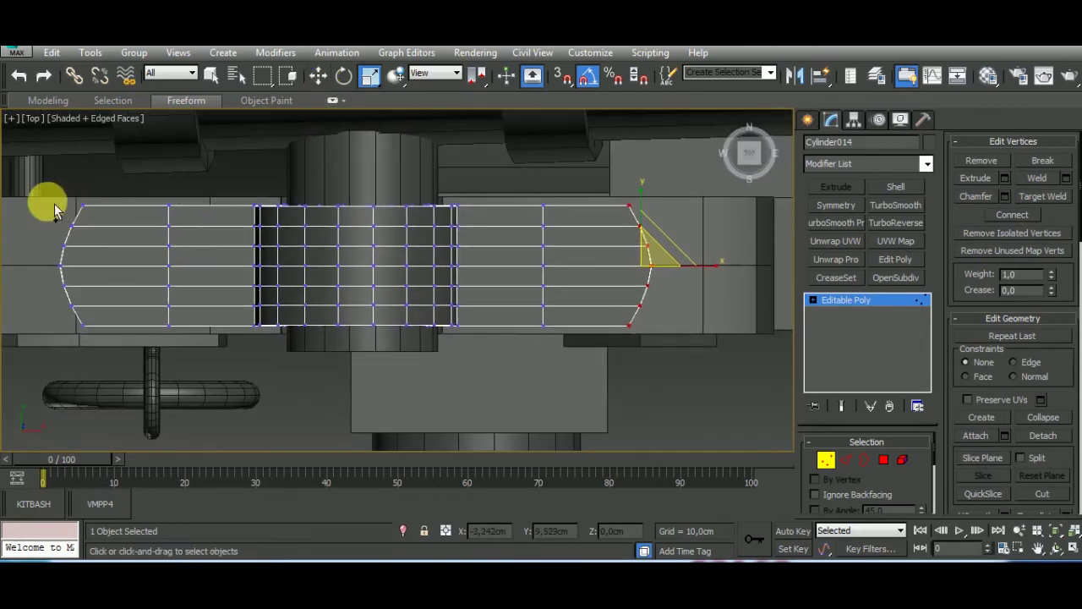
pyautogui.keyDown('ctrl'); pyautogui.moveTo(47, 202); pyautogui.dragTo(142, 387); pyautogui.keyUp('ctrl')
pyautogui.moveTo(361, 246); pyautogui.dragTo(347, 227)
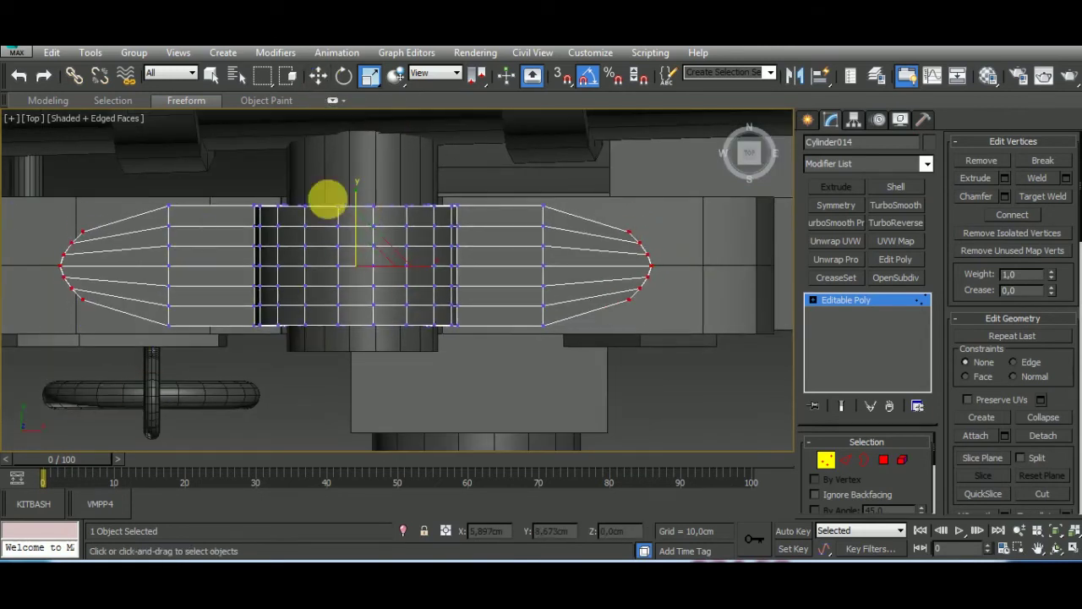
pyautogui.moveTo(436, 282); pyautogui.dragTo(427, 272)
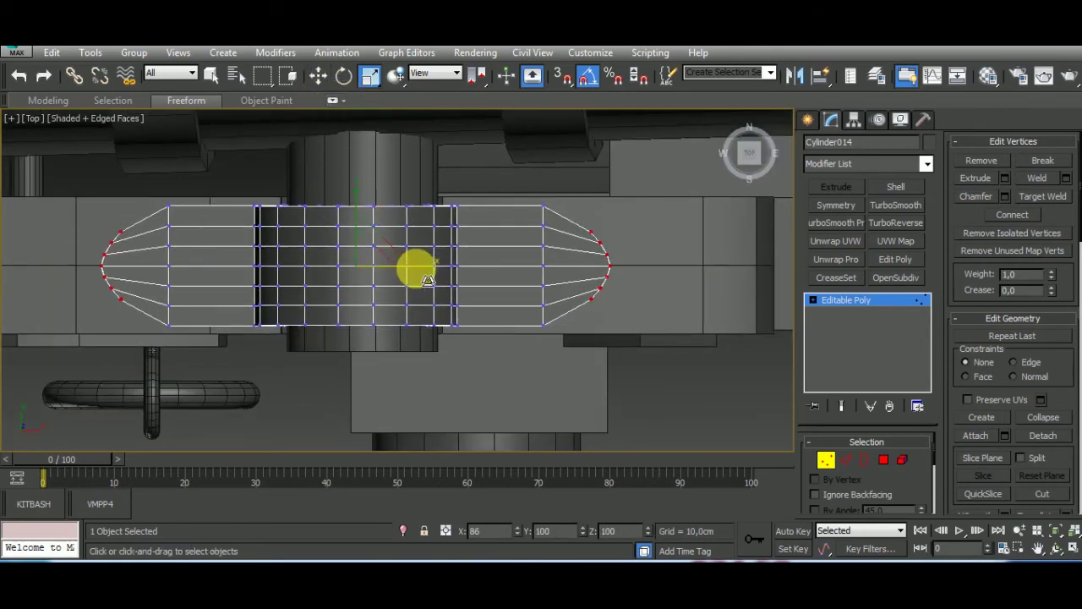
pyautogui.moveTo(514, 321)
pyautogui.keyDown('alt'); pyautogui.mouseDown(button='middle')
pyautogui.moveTo(534, 258)
pyautogui.moveTo(519, 369)
pyautogui.mouseUp(button='middle'); pyautogui.keyUp('alt')
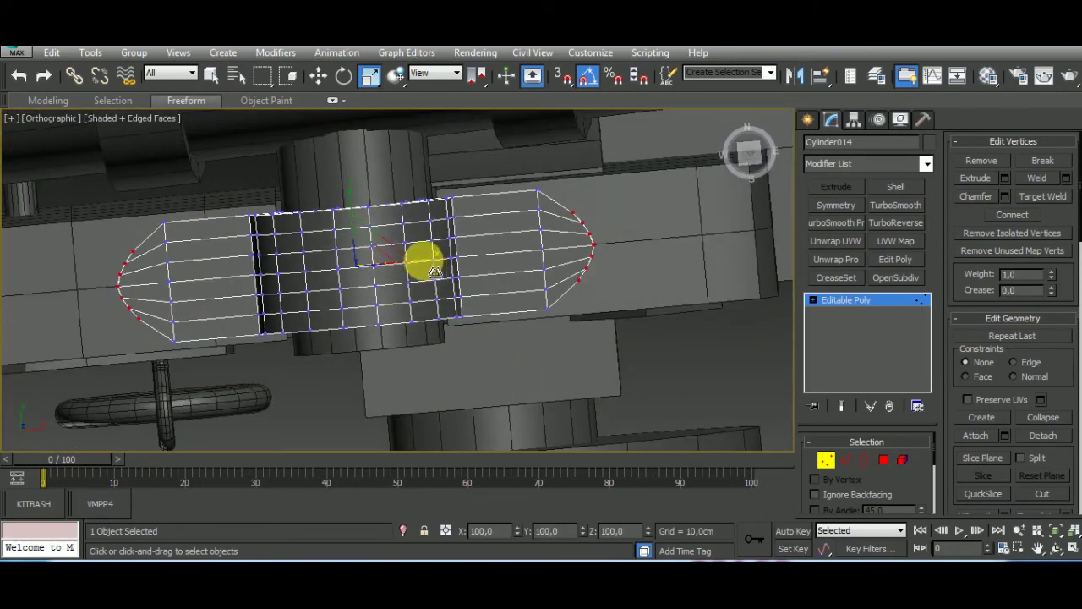
pyautogui.keyDown('alt'); pyautogui.moveTo(452, 273); pyautogui.dragTo(623, 274, button='middle'); pyautogui.keyUp('alt')
# Select the end vertex columns of both Cylinder014 strap tabs in Vertex mode.
pyautogui.press('1')
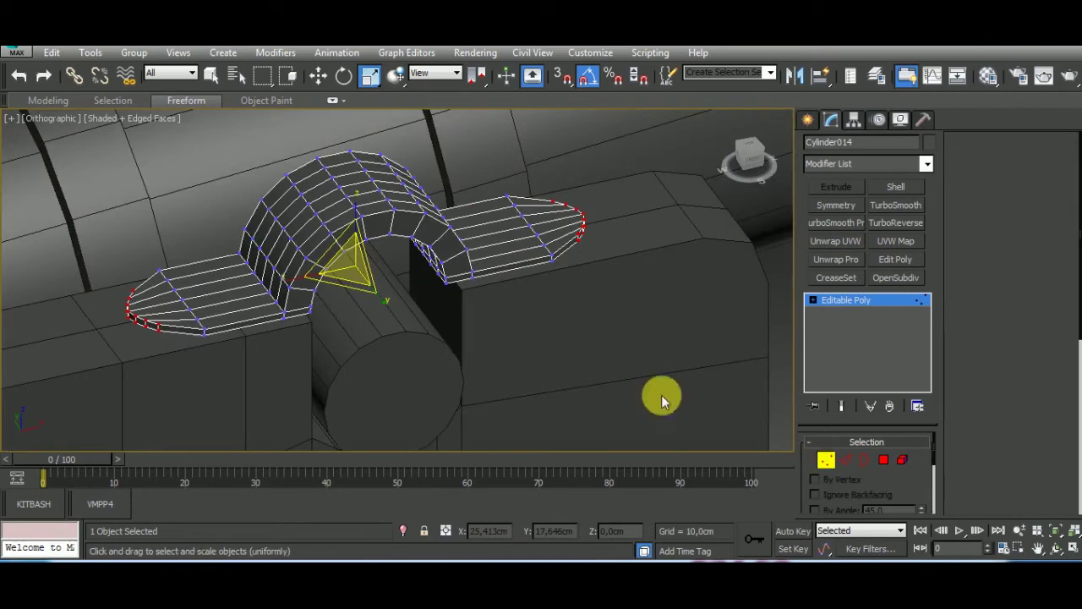
pyautogui.scroll(-3, 553, 309)
pyautogui.scroll(-3, 557, 296)
pyautogui.scroll(2, 556, 296)
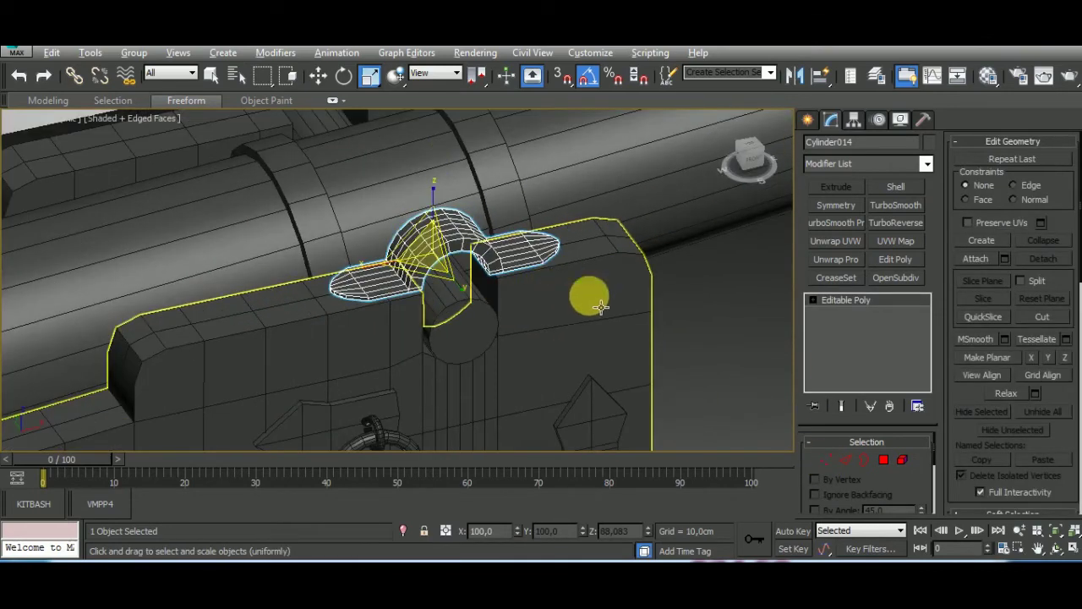
pyautogui.keyDown('alt'); pyautogui.moveTo(584, 295); pyautogui.dragTo(465, 442, button='middle'); pyautogui.keyUp('alt')
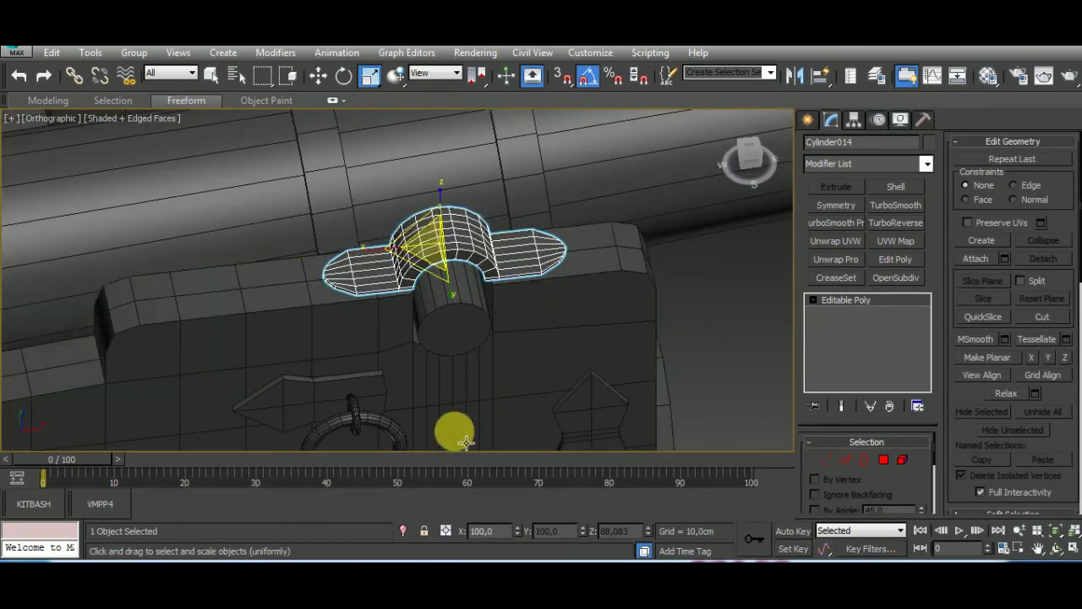
pyautogui.click(826, 460)
pyautogui.keyDown('alt'); pyautogui.moveTo(633, 350); pyautogui.dragTo(621, 431, button='middle'); pyautogui.keyUp('alt')
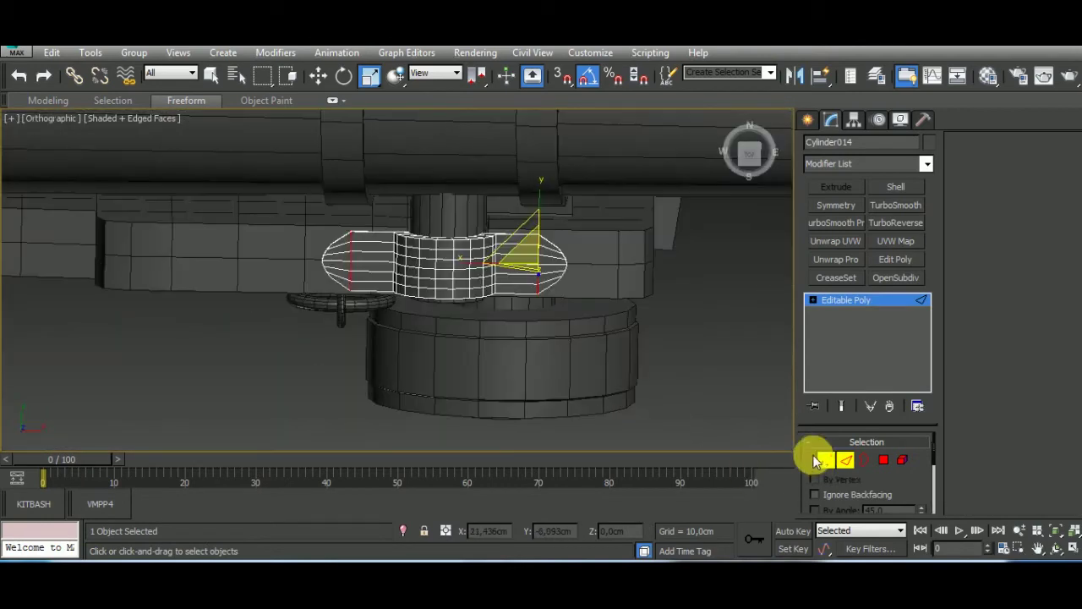
pyautogui.moveTo(549, 331)
pyautogui.keyDown('alt'); pyautogui.mouseDown()
pyautogui.moveTo(301, 230)
pyautogui.moveTo(369, 327)
pyautogui.mouseUp(); pyautogui.keyUp('alt')
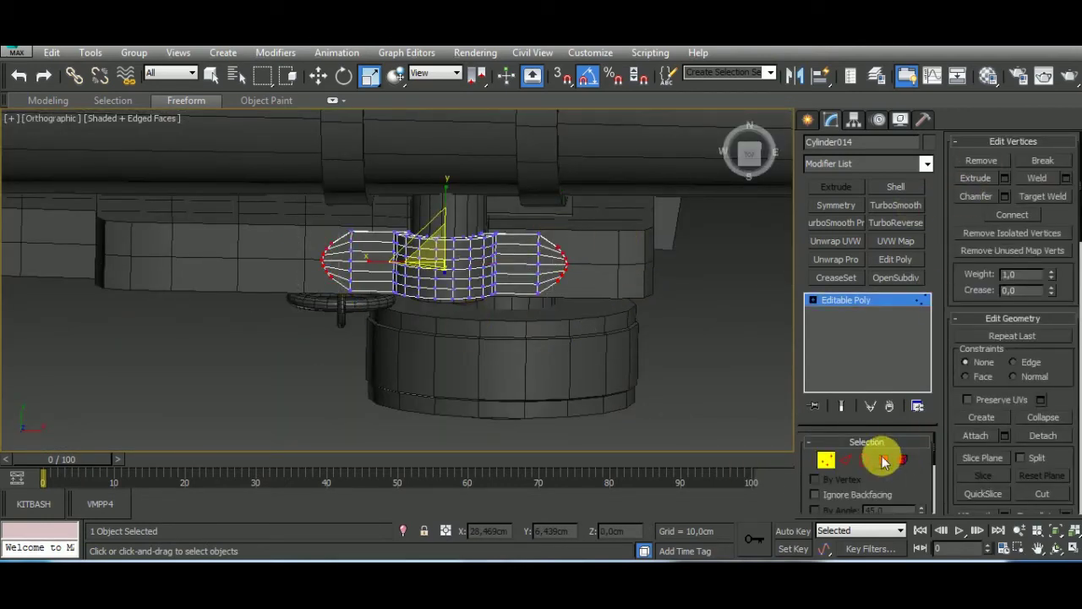
pyautogui.click(882, 461)
pyautogui.click(789, 425)
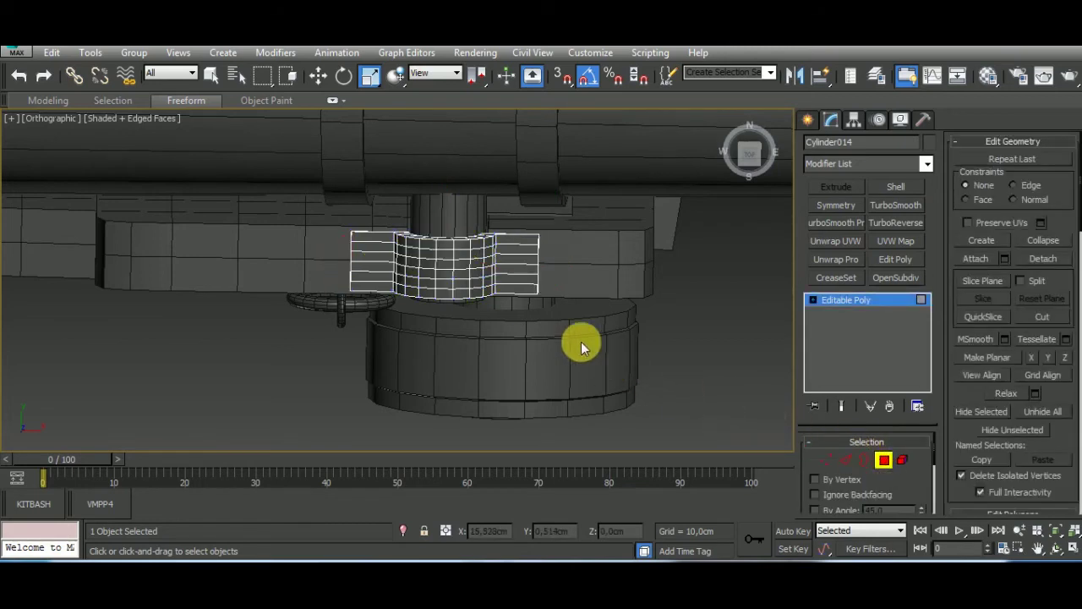
pyautogui.click(818, 458)
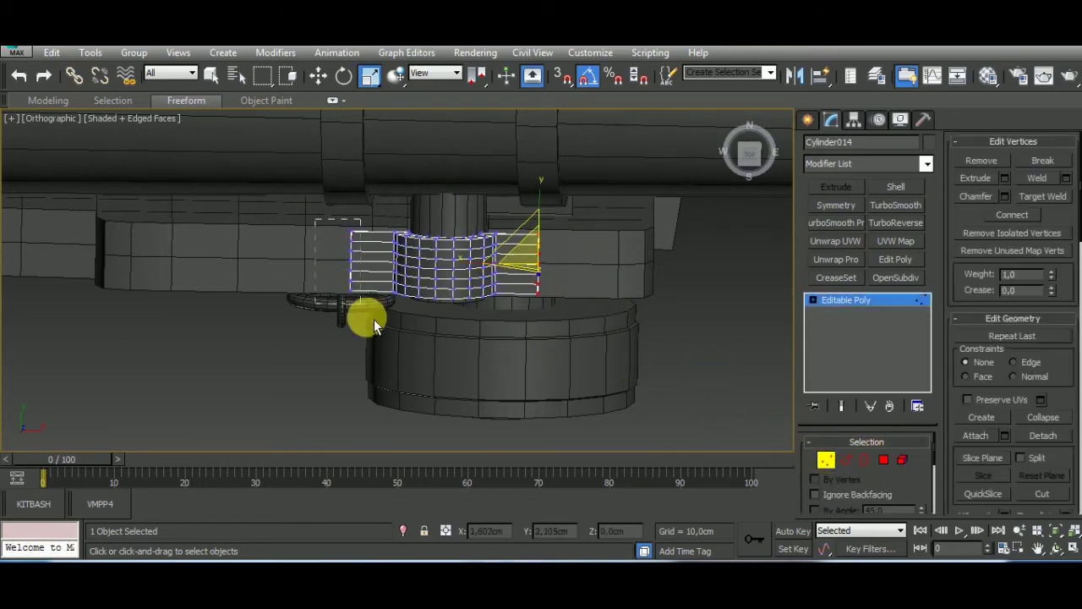
pyautogui.keyDown('ctrl'); pyautogui.moveTo(374, 319); pyautogui.dragTo(374, 318); pyautogui.keyUp('ctrl')
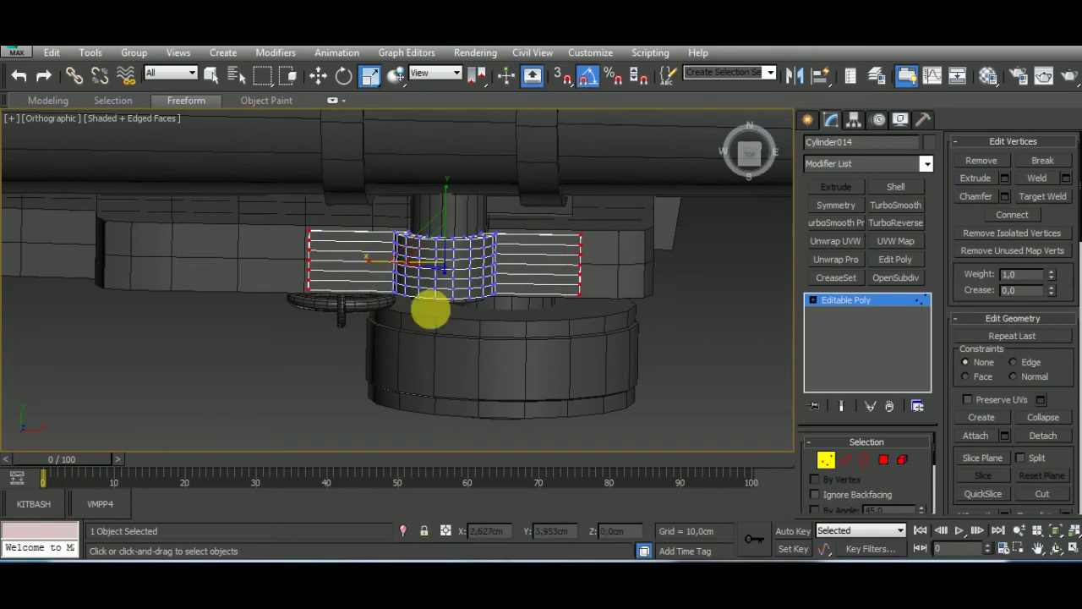
pyautogui.moveTo(430, 306)
pyautogui.keyDown('alt'); pyautogui.mouseDown(button='middle')
pyautogui.moveTo(558, 321)
pyautogui.moveTo(496, 302)
pyautogui.moveTo(527, 334)
pyautogui.mouseUp(button='middle'); pyautogui.keyUp('alt')
# Select the open border edges along the tab's side and bridge them.
pyautogui.scroll(5, 527, 333)
pyautogui.click(864, 460)
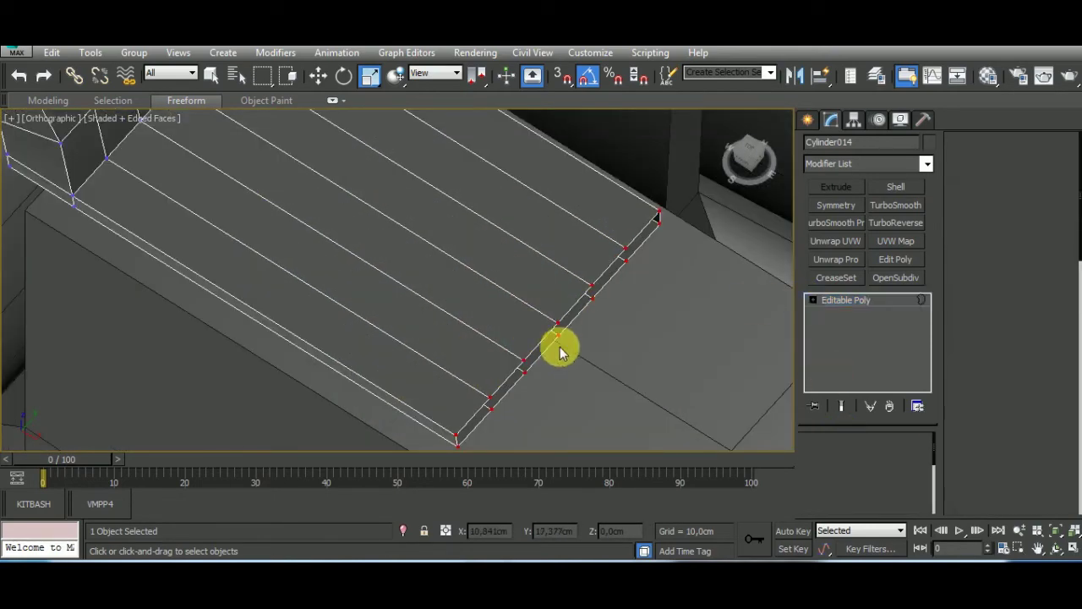
pyautogui.click(548, 338)
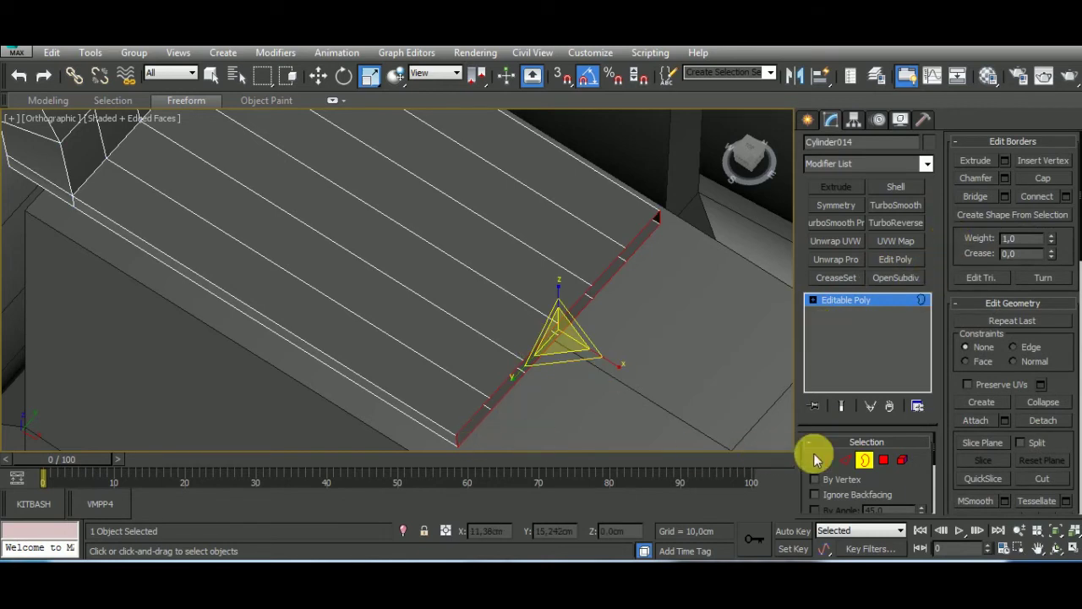
pyautogui.press('2')
pyautogui.moveTo(498, 418); pyautogui.dragTo(498, 367, button='middle')
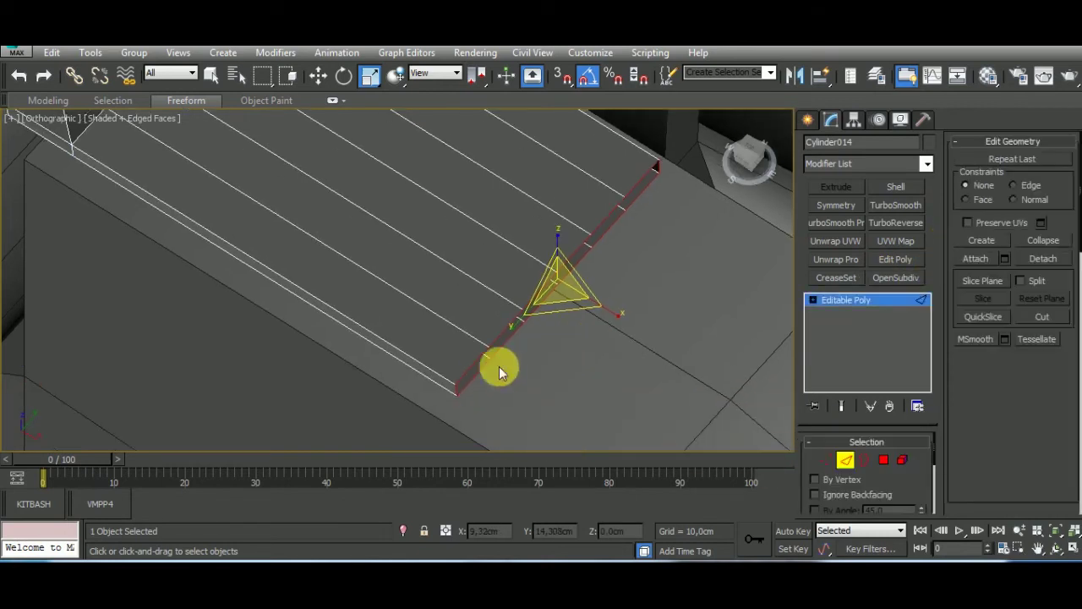
pyautogui.keyDown('ctrl'); pyautogui.click(656, 170); pyautogui.keyUp('ctrl')
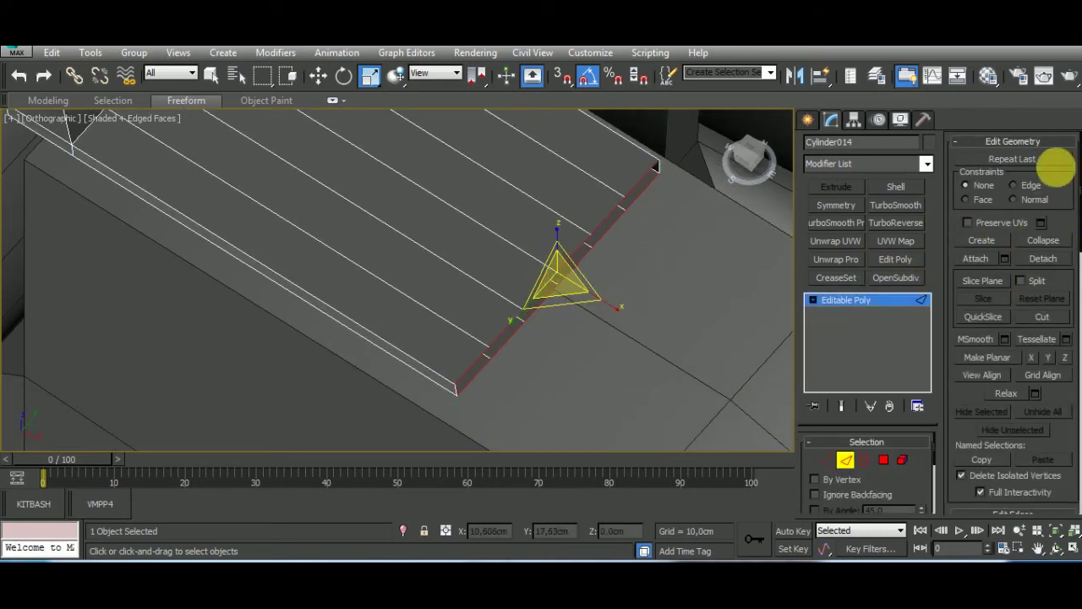
pyautogui.click(1049, 142)
pyautogui.click(977, 249)
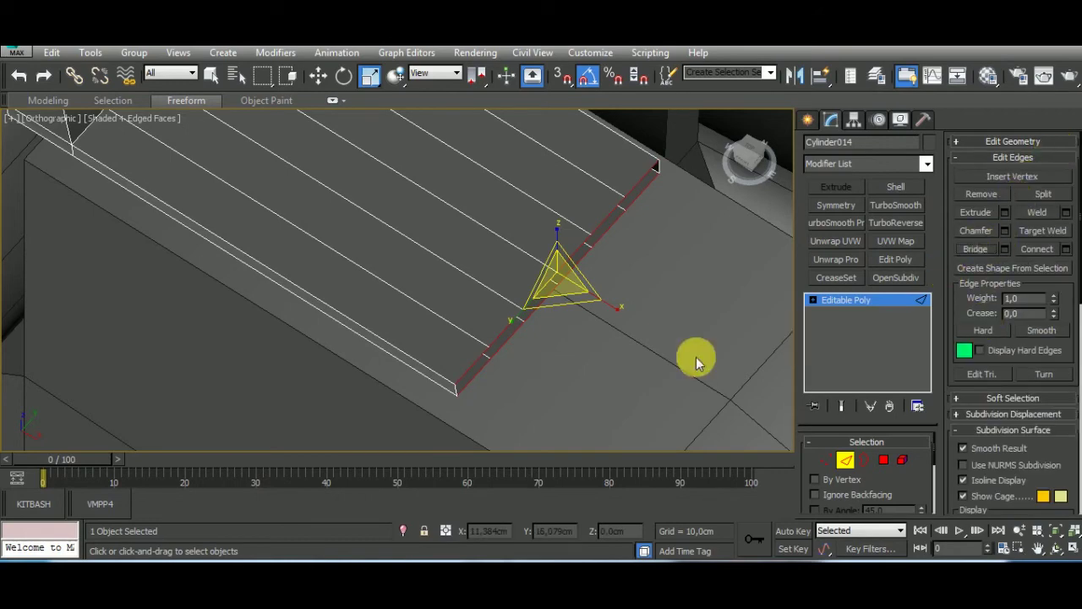
# Bridge the corner edges at the board end to close the plank end with new faces.
pyautogui.keyDown('alt'); pyautogui.moveTo(696, 357); pyautogui.dragTo(445, 285, button='middle'); pyautogui.keyUp('alt')
pyautogui.click(457, 307)
pyautogui.click(459, 313)
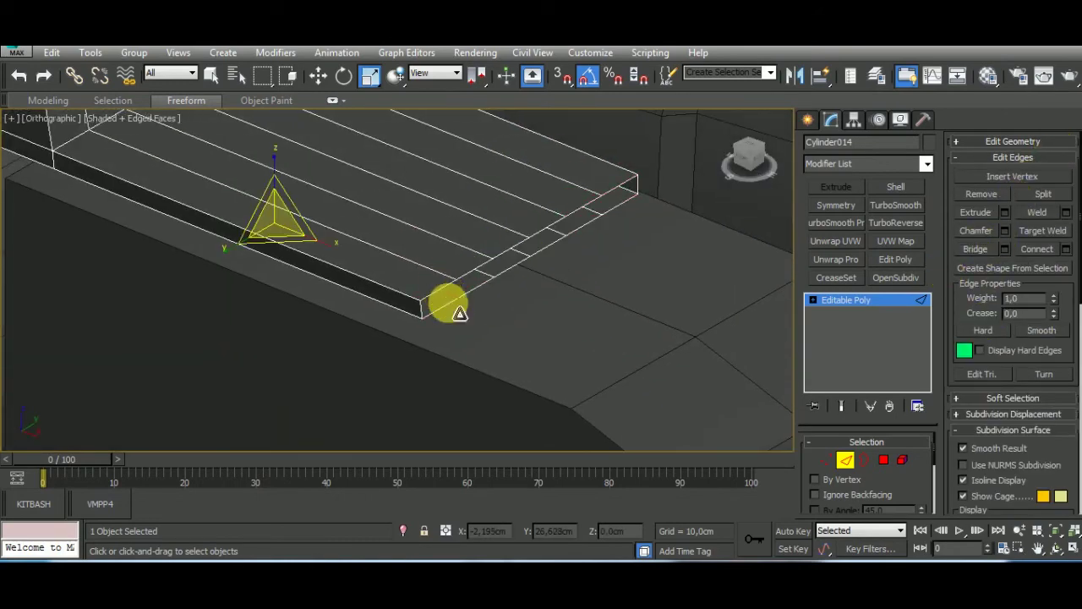
pyautogui.click(318, 74)
pyautogui.click(444, 300)
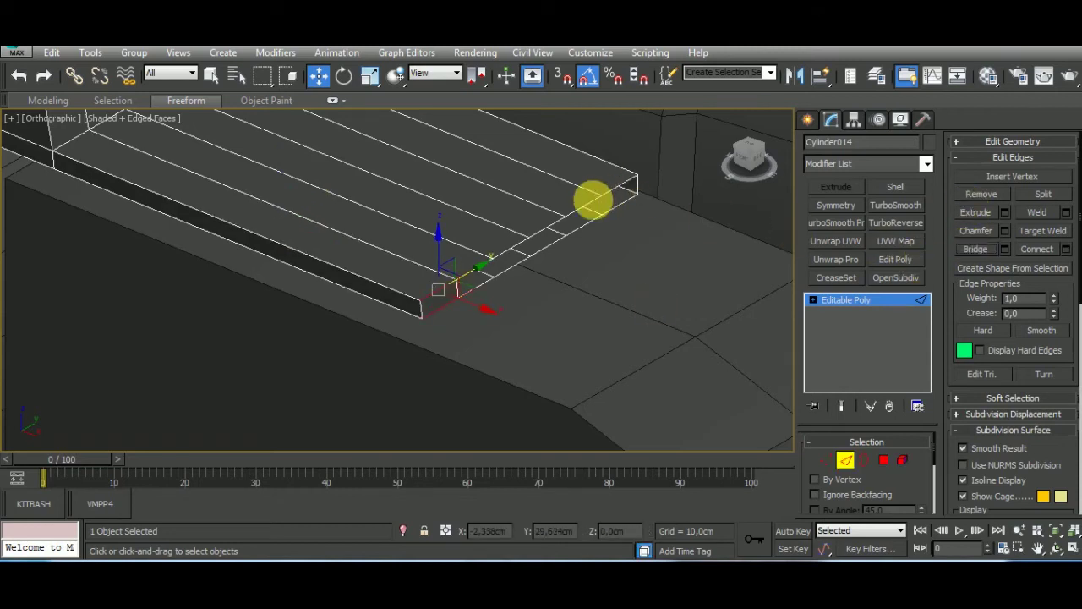
pyautogui.click(582, 244)
pyautogui.click(560, 247)
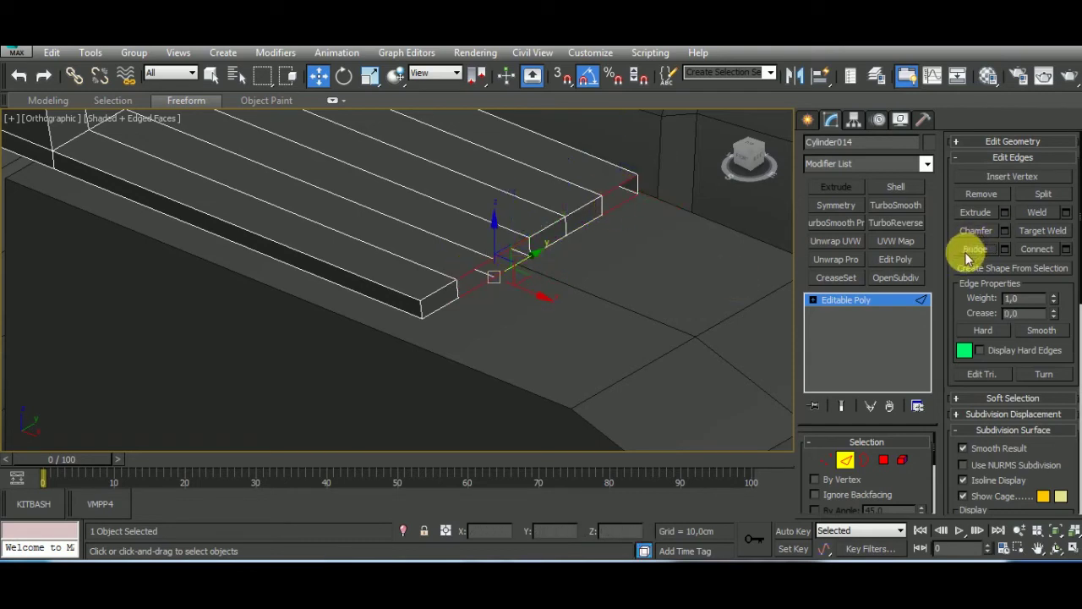
pyautogui.keyDown('ctrl'); pyautogui.click(510, 248); pyautogui.keyUp('ctrl')
pyautogui.click(976, 248)
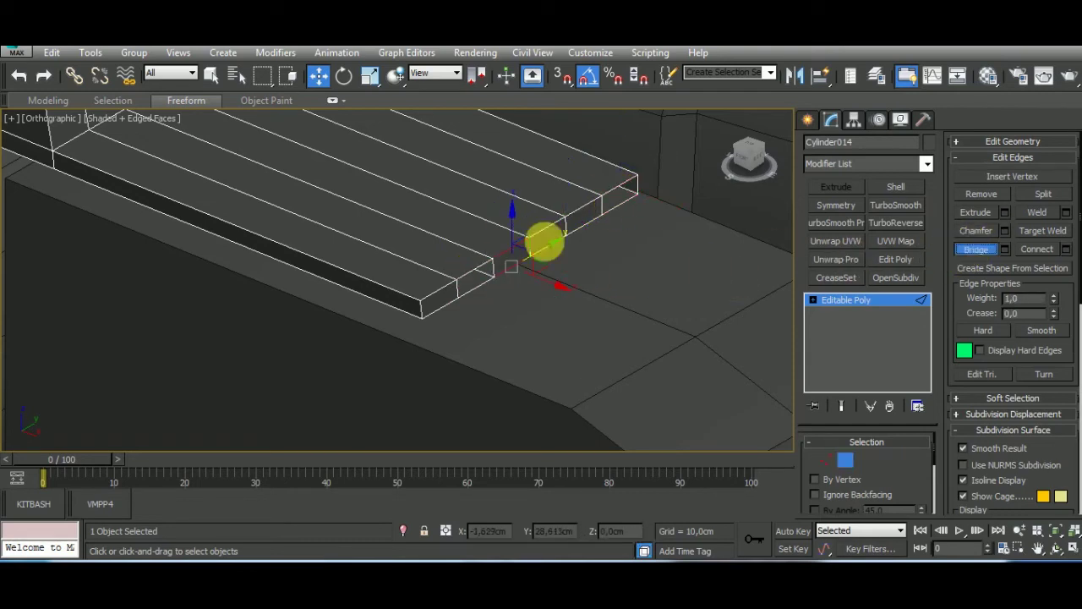
pyautogui.click(479, 265)
pyautogui.click(984, 249)
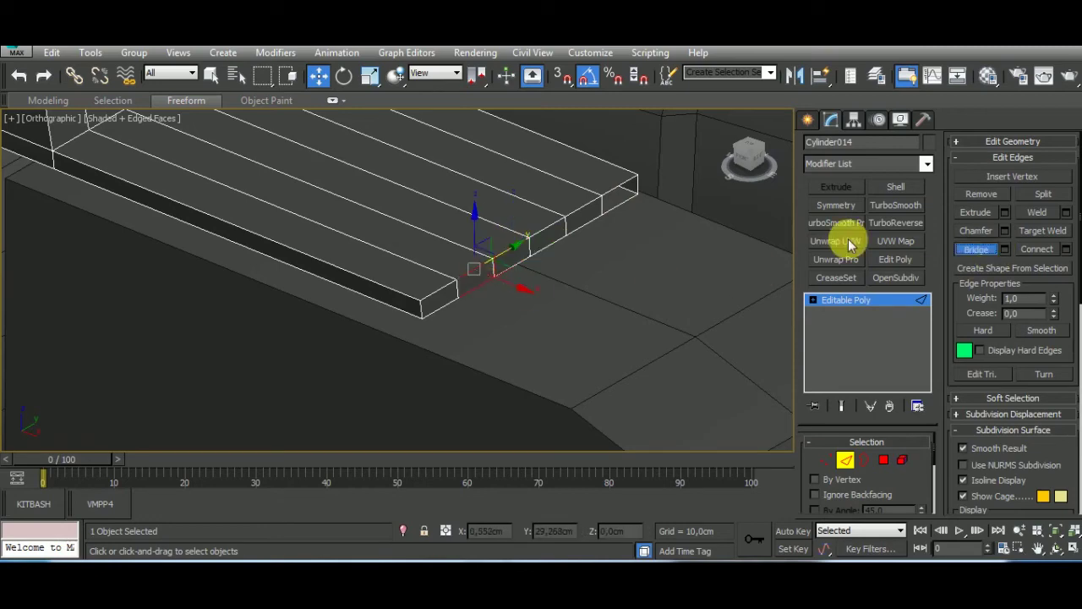
pyautogui.click(625, 195)
pyautogui.keyDown('alt'); pyautogui.moveTo(632, 271); pyautogui.dragTo(598, 321, button='middle'); pyautogui.keyUp('alt')
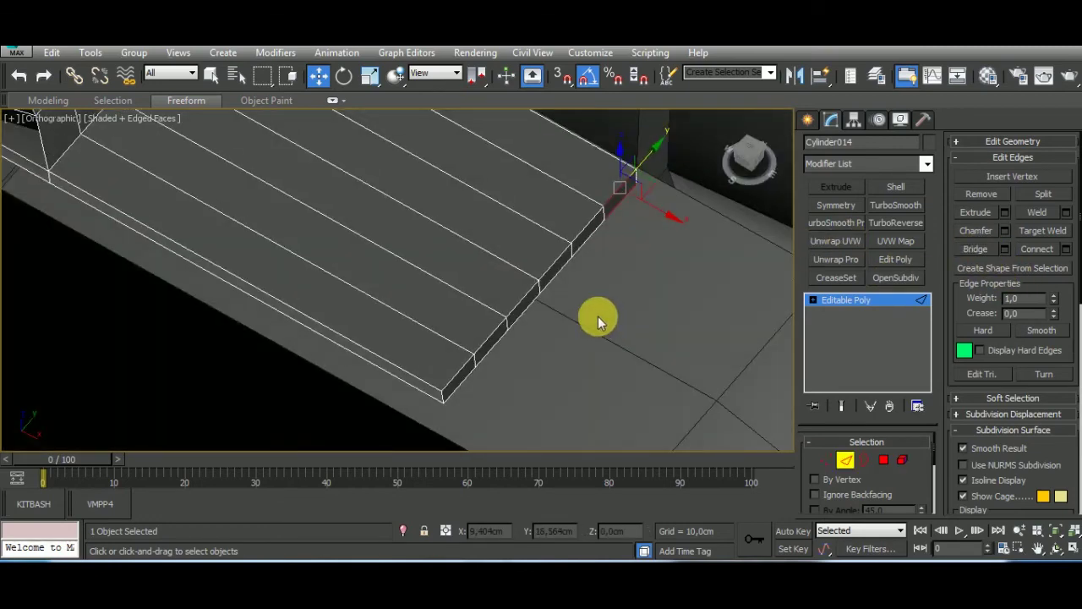
# Bevel the board's two end faces outward to lengthen the plank.
pyautogui.click(884, 459)
pyautogui.click(495, 323)
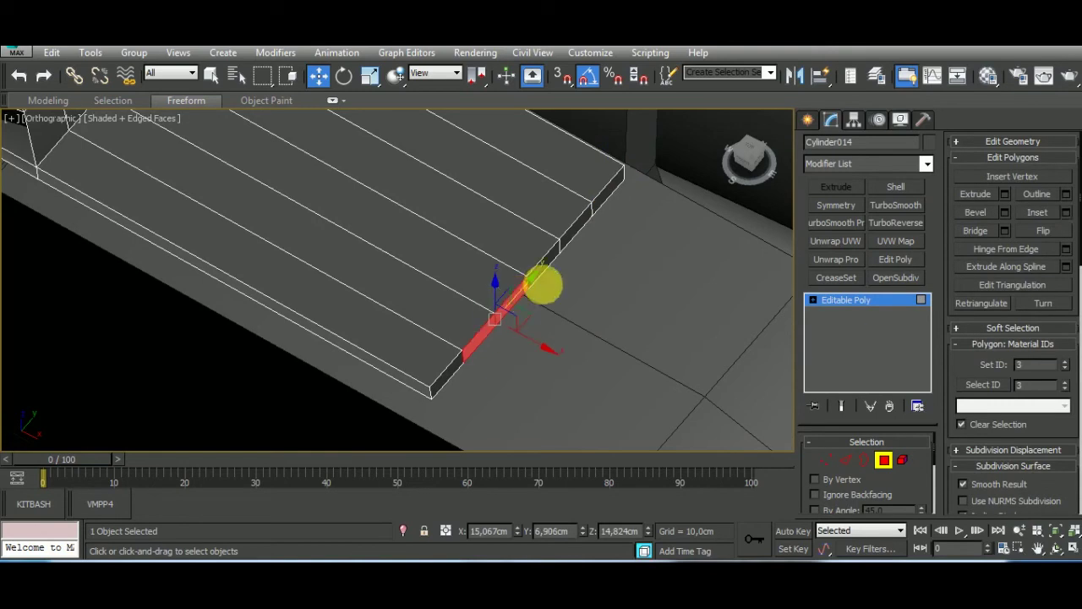
pyautogui.keyDown('ctrl'); pyautogui.click(563, 252); pyautogui.keyUp('ctrl')
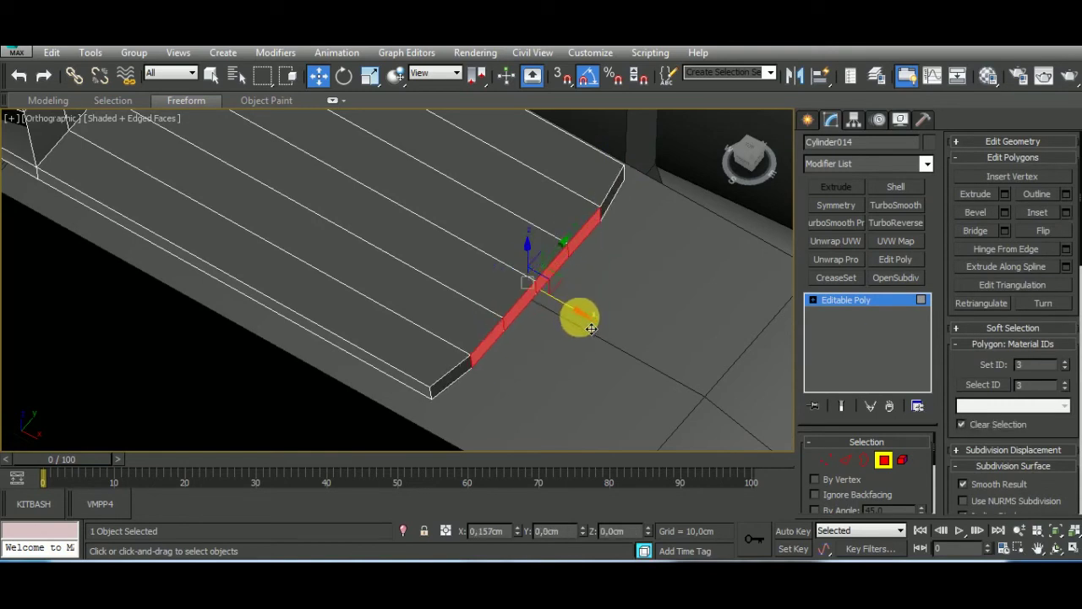
pyautogui.hotkey('shift', 'ctrl', 'b')
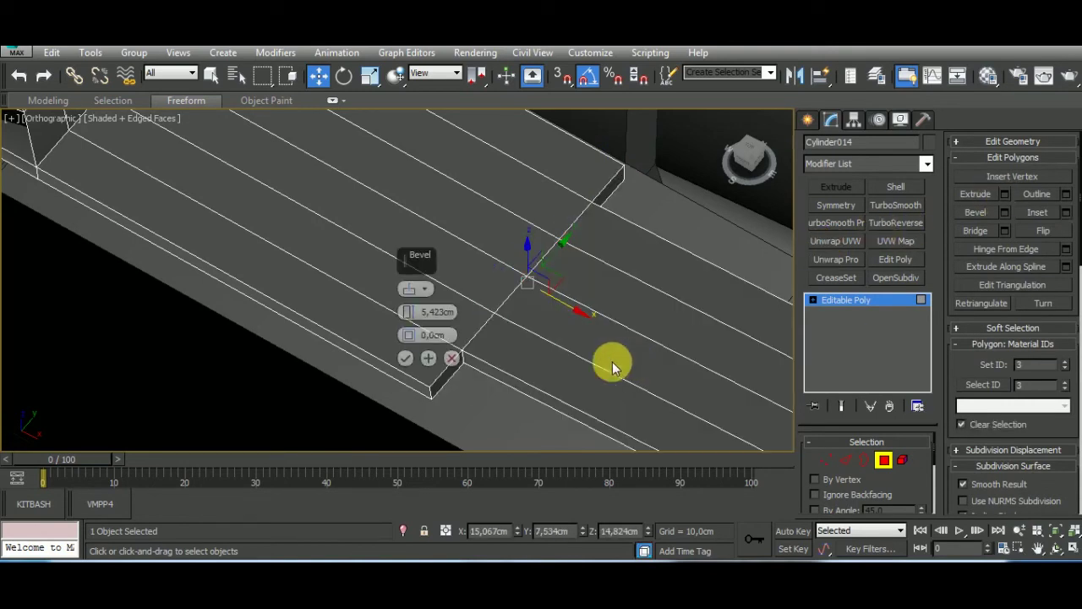
pyautogui.moveTo(410, 305); pyautogui.dragTo(401, 164)
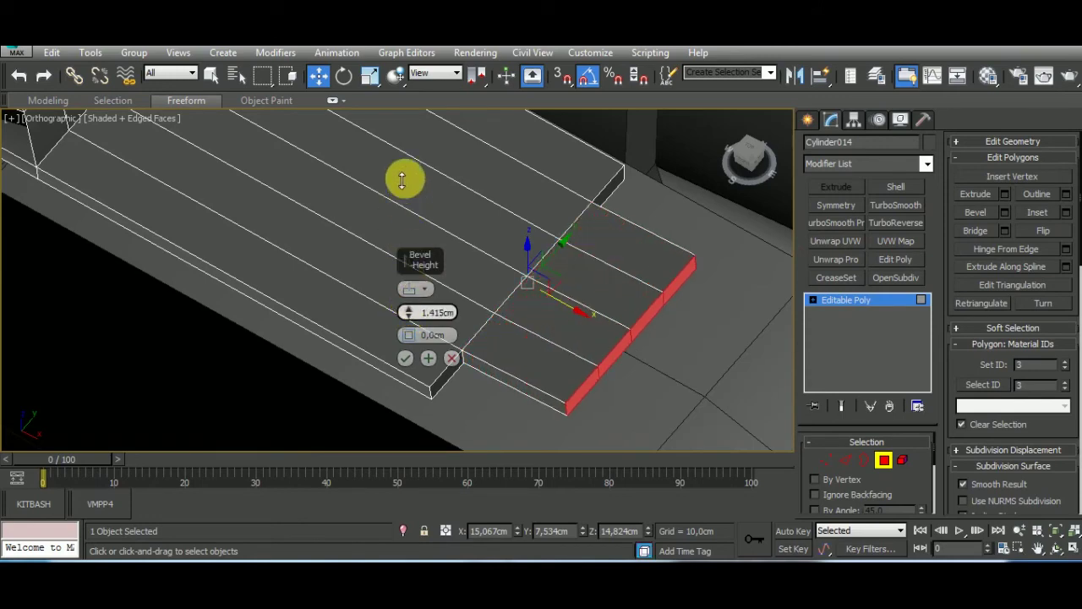
pyautogui.click(405, 358)
pyautogui.scroll(-3, 399, 359)
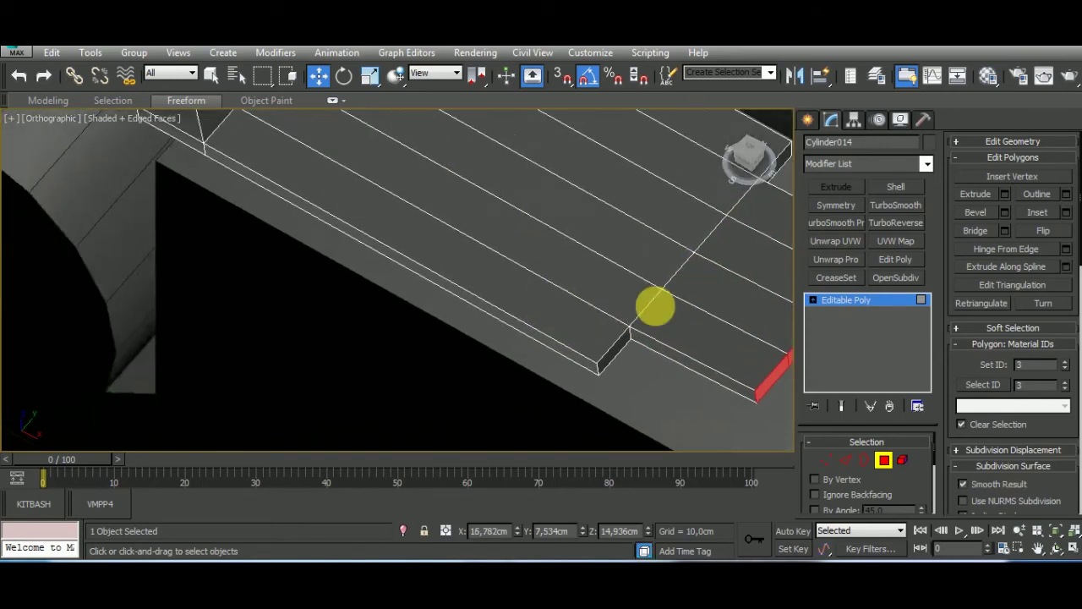
pyautogui.moveTo(652, 307)
pyautogui.keyDown('alt'); pyautogui.mouseDown(button='middle')
pyautogui.moveTo(427, 291)
pyautogui.moveTo(652, 218)
pyautogui.moveTo(437, 359)
pyautogui.mouseUp(button='middle'); pyautogui.keyUp('alt')
pyautogui.scroll(2, 438, 359)
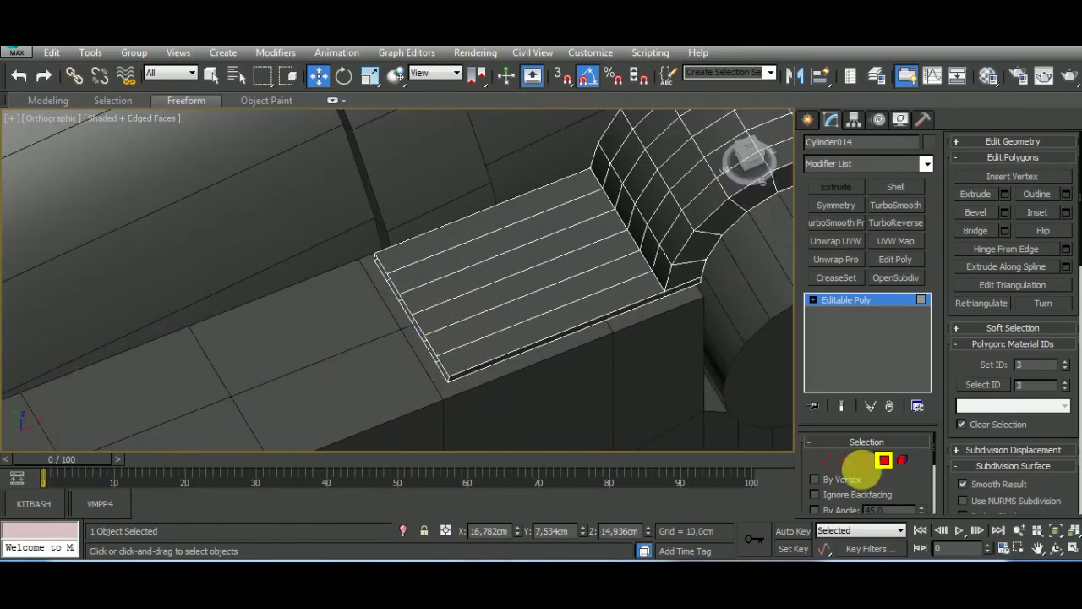
# Bridge the open end-border edges along the plank to close the gap.
pyautogui.click(865, 460)
pyautogui.click(473, 380)
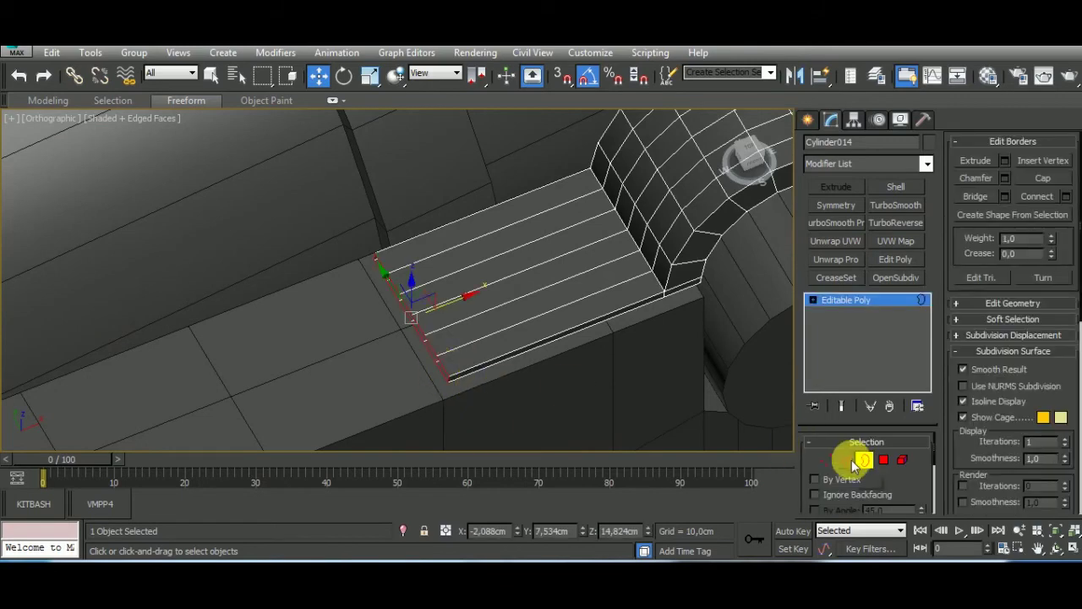
pyautogui.click(844, 459)
pyautogui.scroll(1, 451, 345)
pyautogui.scroll(4, 440, 403)
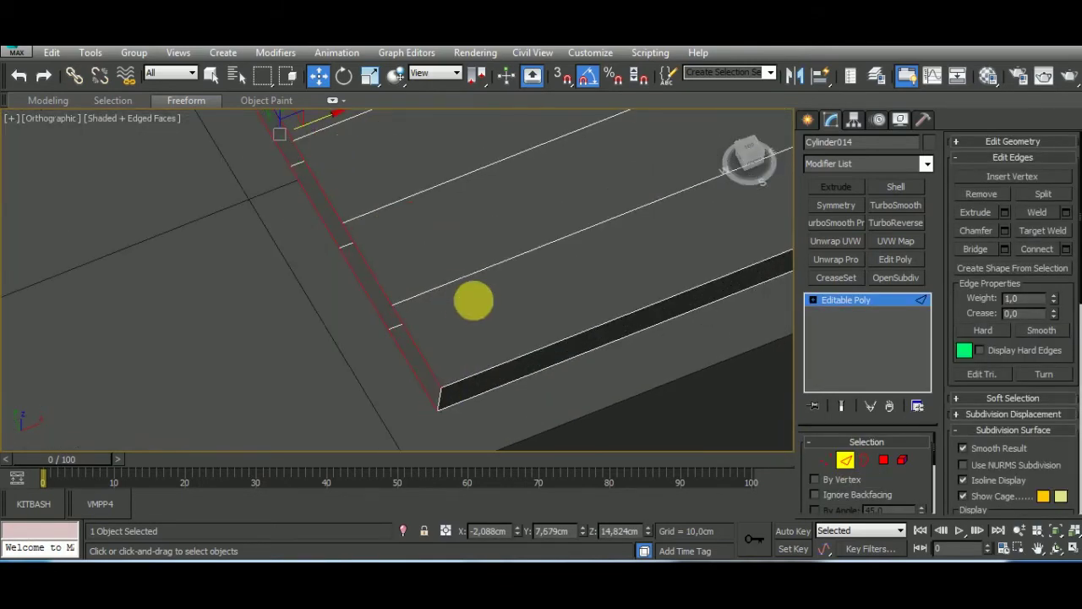
pyautogui.moveTo(440, 403); pyautogui.dragTo(418, 346, button='middle')
pyautogui.scroll(2, 314, 150)
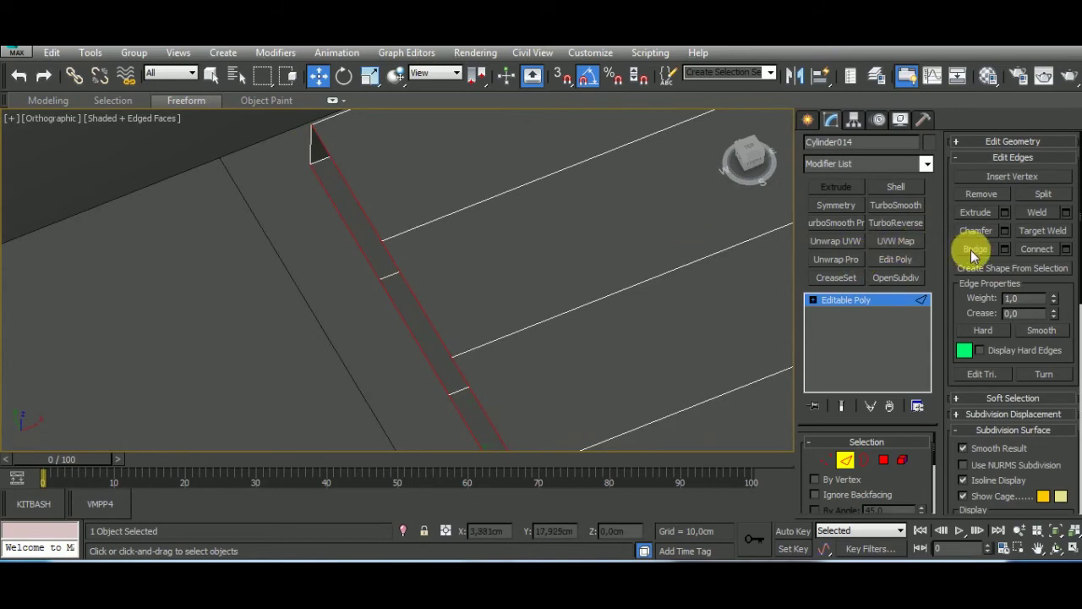
pyautogui.click(973, 248)
pyautogui.scroll(-3, 387, 225)
# Extend the plank's other end with a confirmed outward bevel.
pyautogui.click(884, 461)
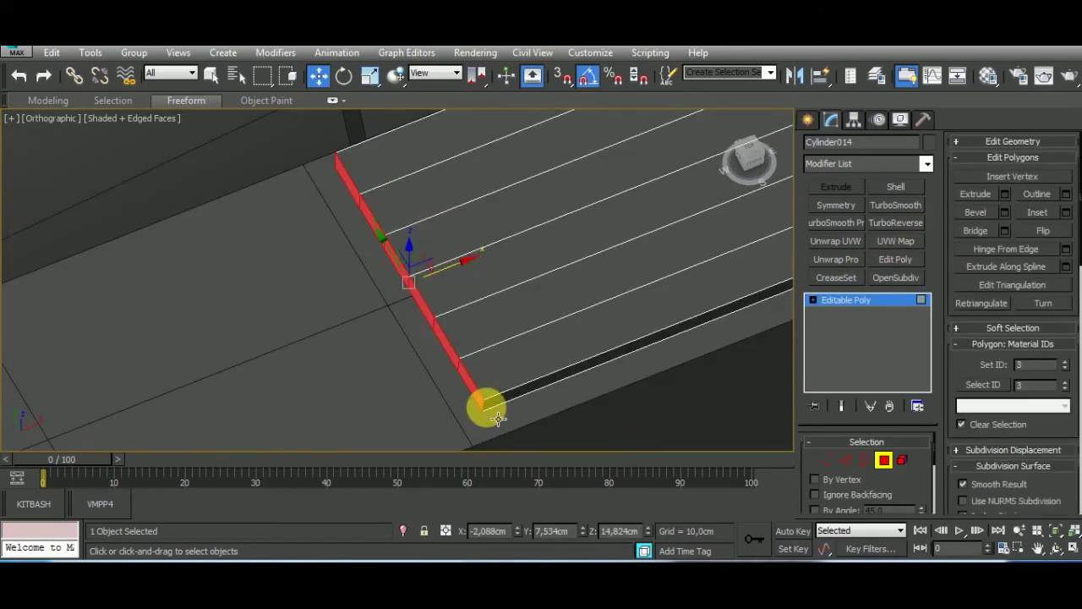
pyautogui.moveTo(483, 406)
pyautogui.keyDown('alt'); pyautogui.mouseDown(button='middle')
pyautogui.moveTo(399, 343)
pyautogui.moveTo(328, 366)
pyautogui.moveTo(305, 340)
pyautogui.mouseUp(button='middle'); pyautogui.keyUp('alt')
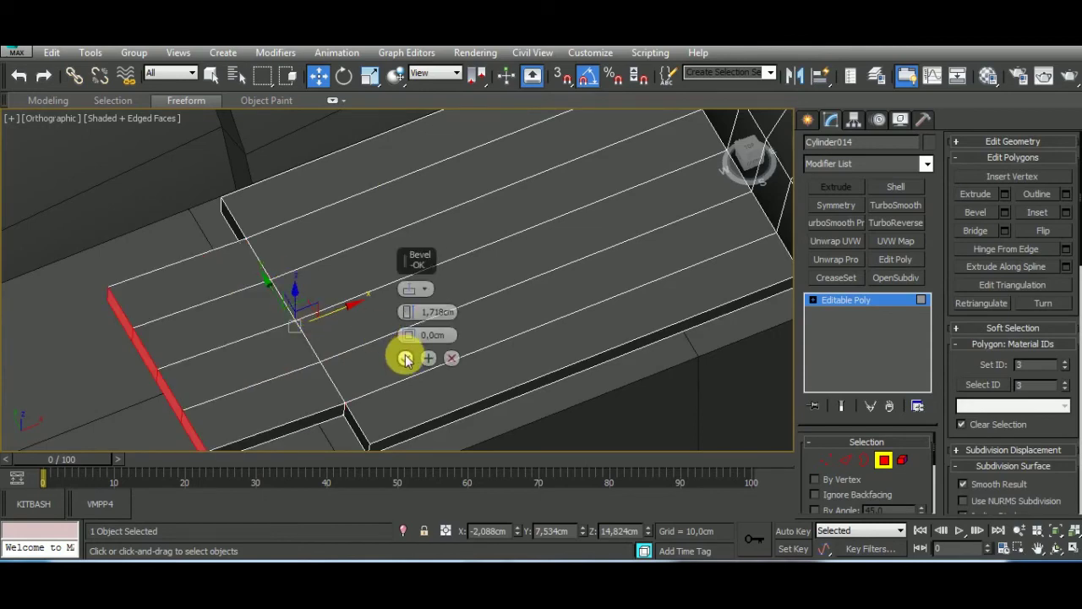
pyautogui.click(404, 355)
pyautogui.keyDown('alt'); pyautogui.moveTo(404, 276); pyautogui.dragTo(659, 380, button='middle'); pyautogui.keyUp('alt')
# Zoom and pan the front view onto the strap end with Vertex editing active.
pyautogui.press('t')
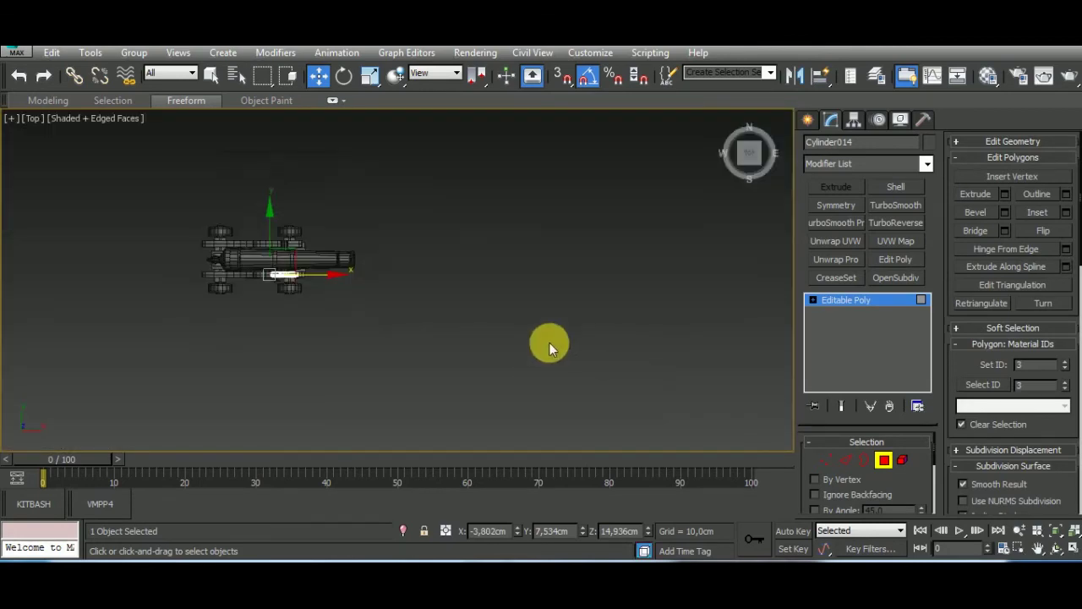
pyautogui.scroll(3, 391, 284)
pyautogui.scroll(5, 392, 284)
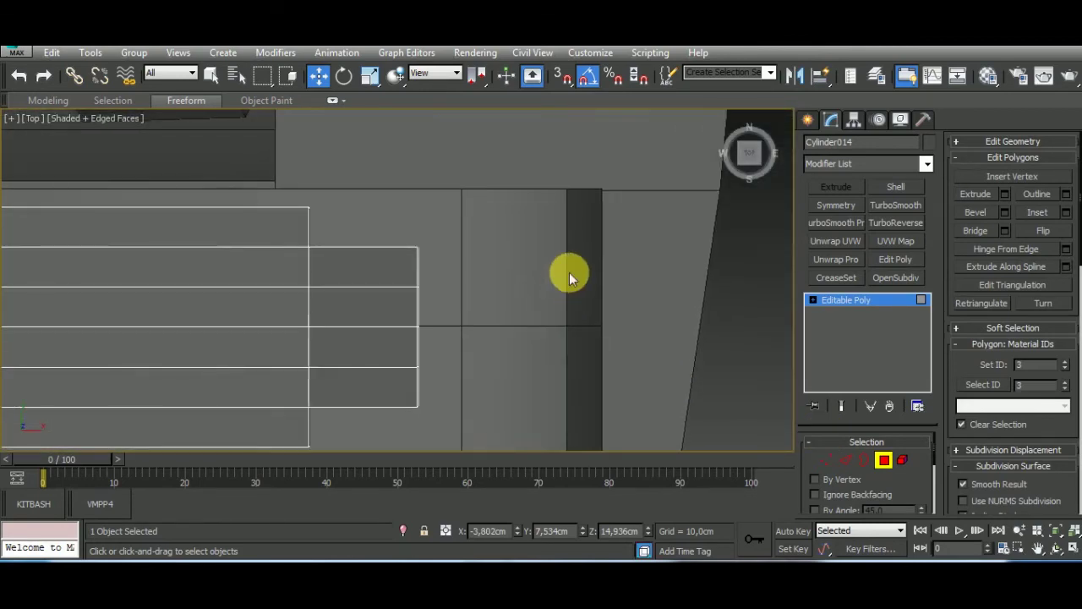
pyautogui.press('f')
pyautogui.scroll(3, 471, 248)
pyautogui.scroll(3, 633, 375)
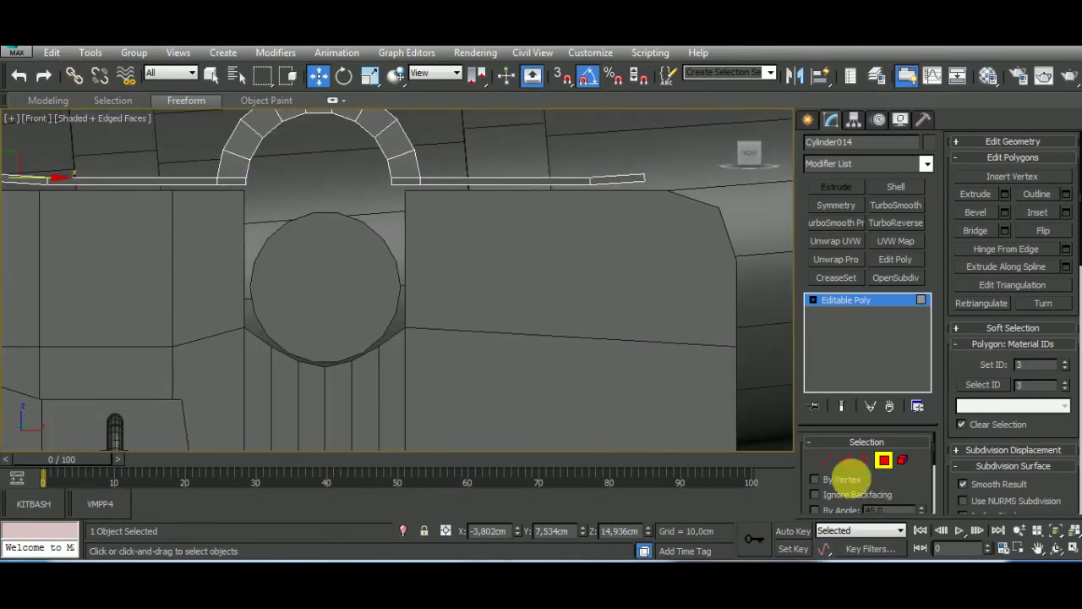
pyautogui.press('1')
pyautogui.moveTo(342, 157); pyautogui.dragTo(365, 206, button='middle')
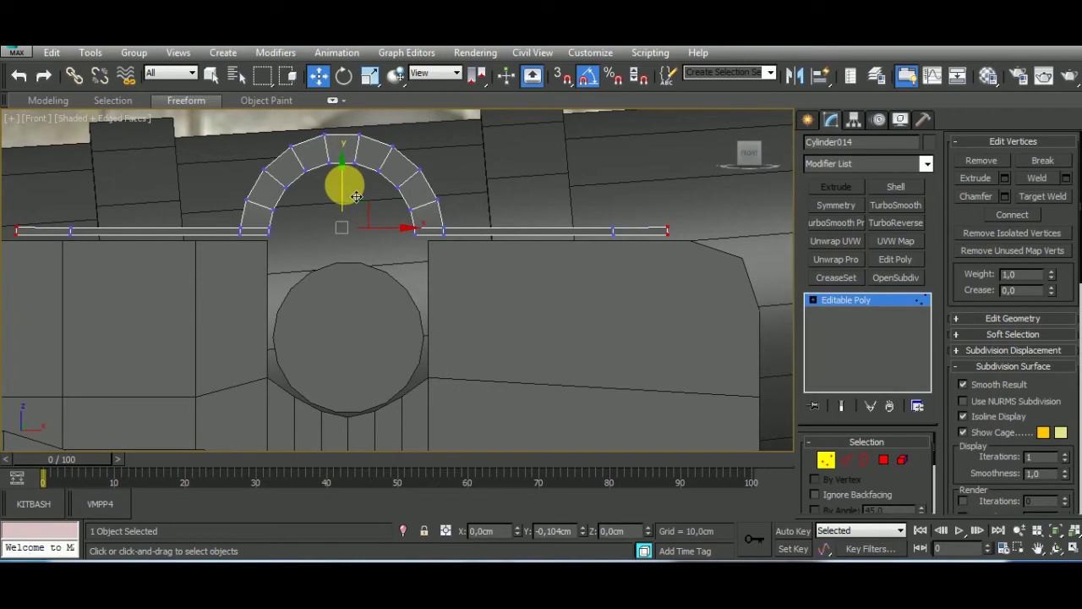
pyautogui.moveTo(664, 301); pyautogui.dragTo(592, 307, button='middle')
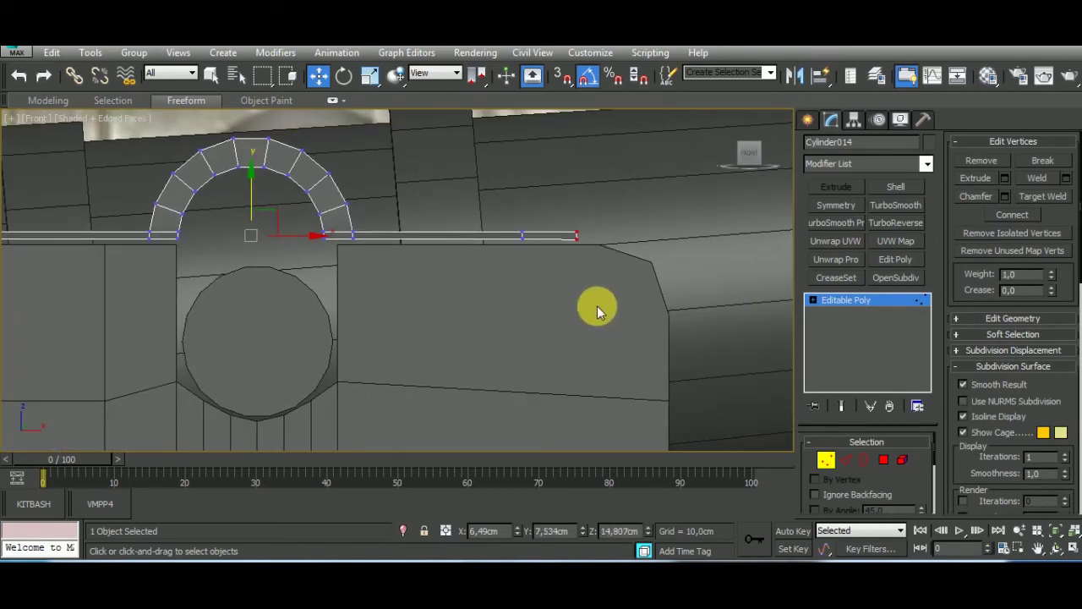
# In Top view, select the plank's two end corner vertices and pull them inward to a point.
pyautogui.press('t')
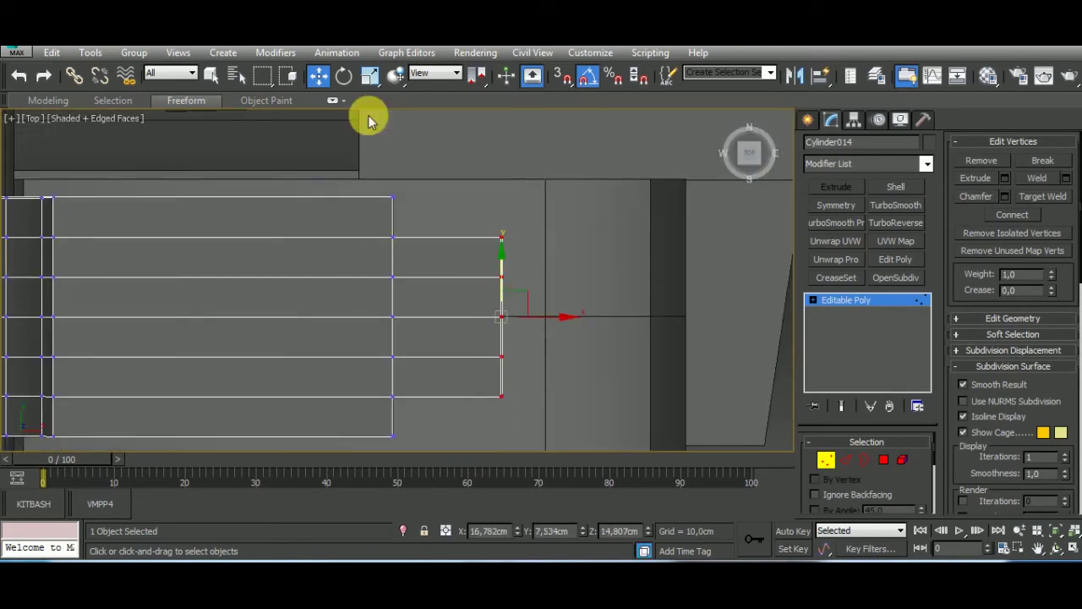
pyautogui.click(369, 75)
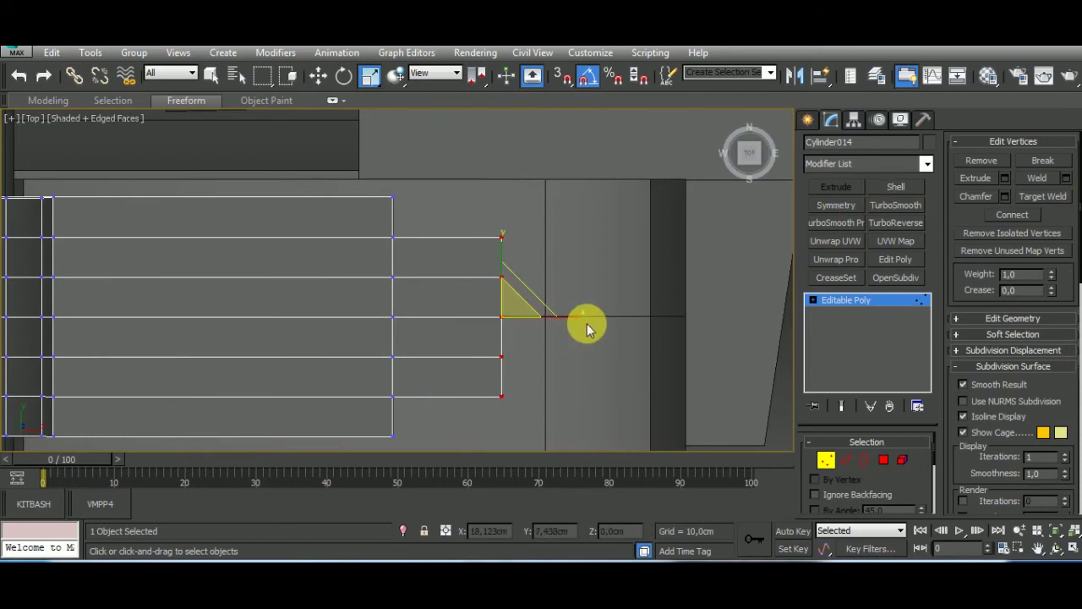
pyautogui.press('w')
pyautogui.click(501, 237)
pyautogui.keyDown('ctrl'); pyautogui.click(502, 396); pyautogui.keyUp('ctrl')
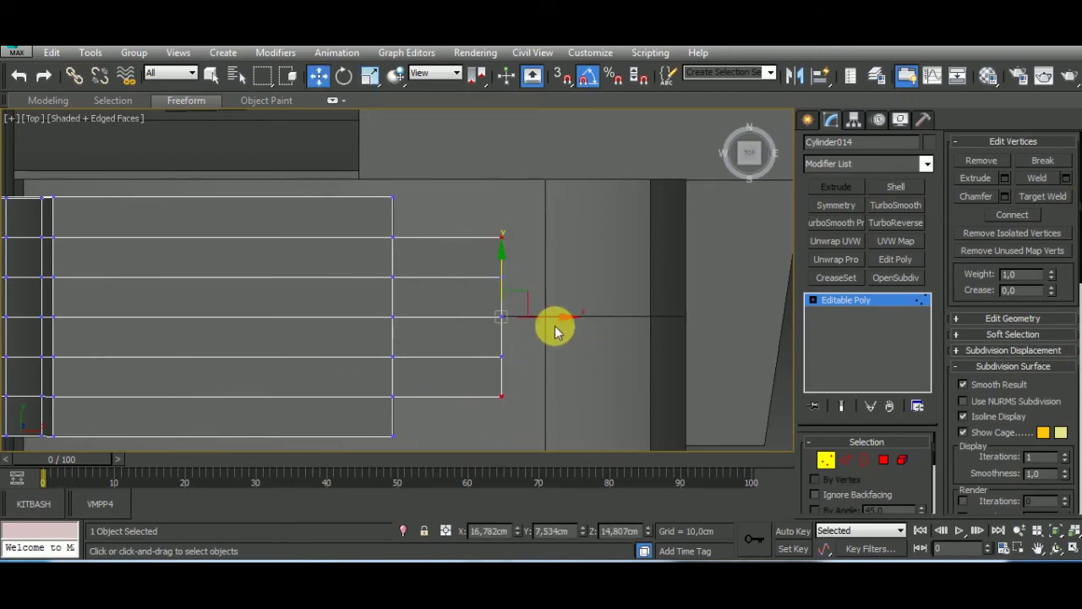
pyautogui.moveTo(482, 389); pyautogui.dragTo(534, 262)
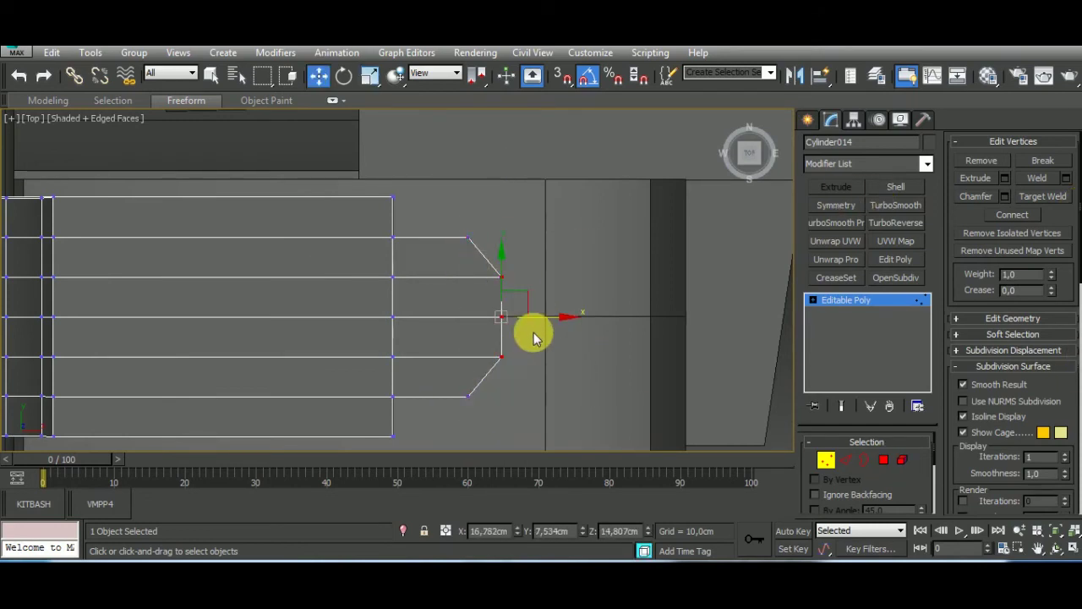
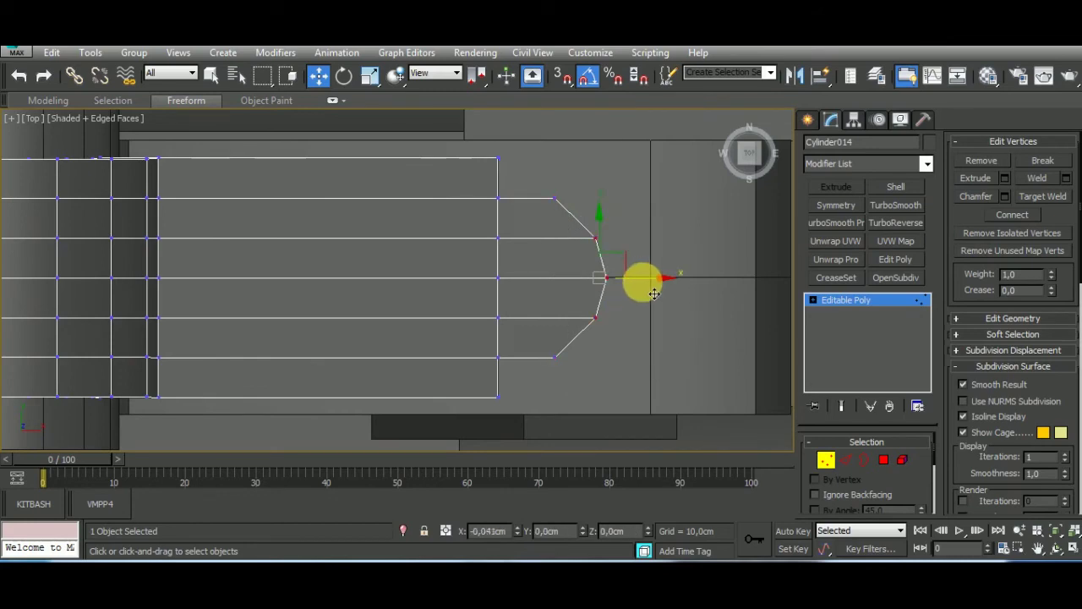
# Select the middle vertex of the strap's rounded end, then leave vertex editing.
pyautogui.click(600, 278)
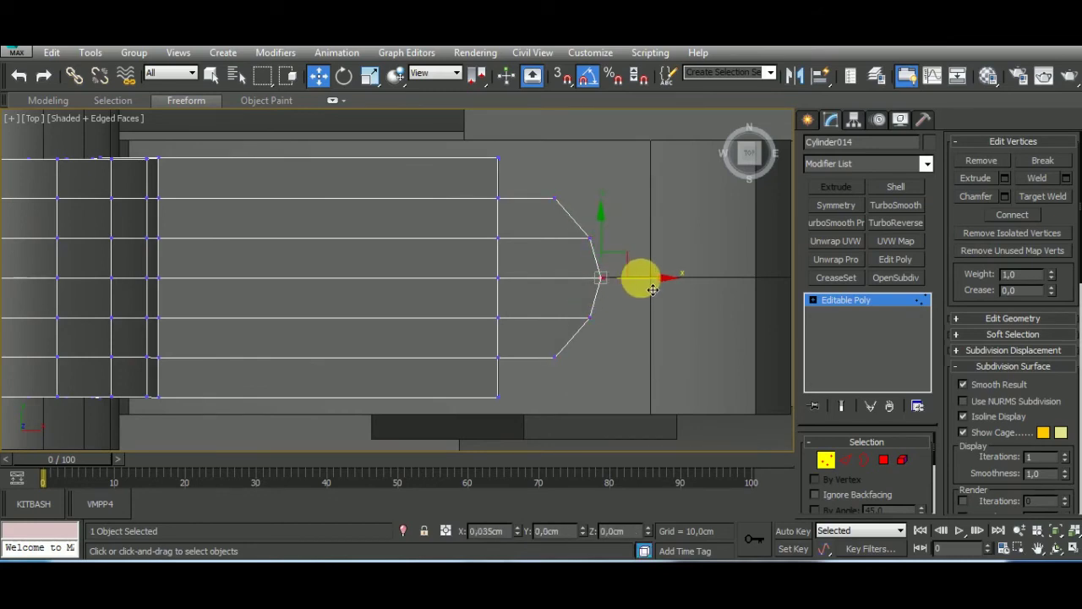
pyautogui.scroll(-3, 651, 290)
pyautogui.scroll(-2, 621, 285)
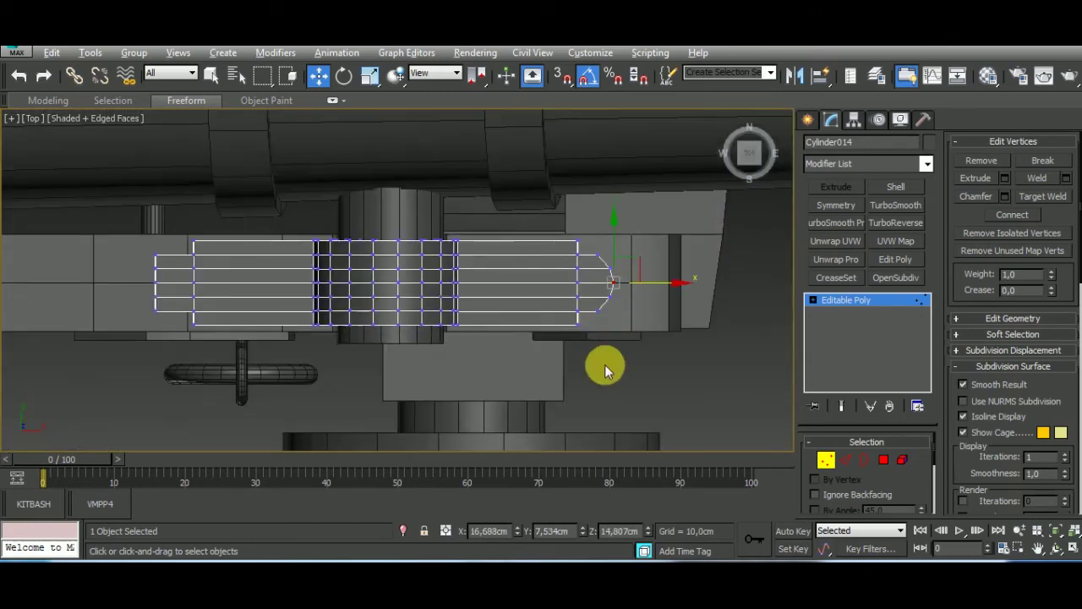
pyautogui.moveTo(602, 365)
pyautogui.keyDown('alt'); pyautogui.mouseDown(button='middle')
pyautogui.moveTo(774, 377)
pyautogui.moveTo(665, 331)
pyautogui.mouseUp(button='middle'); pyautogui.keyUp('alt')
pyautogui.click(827, 460)
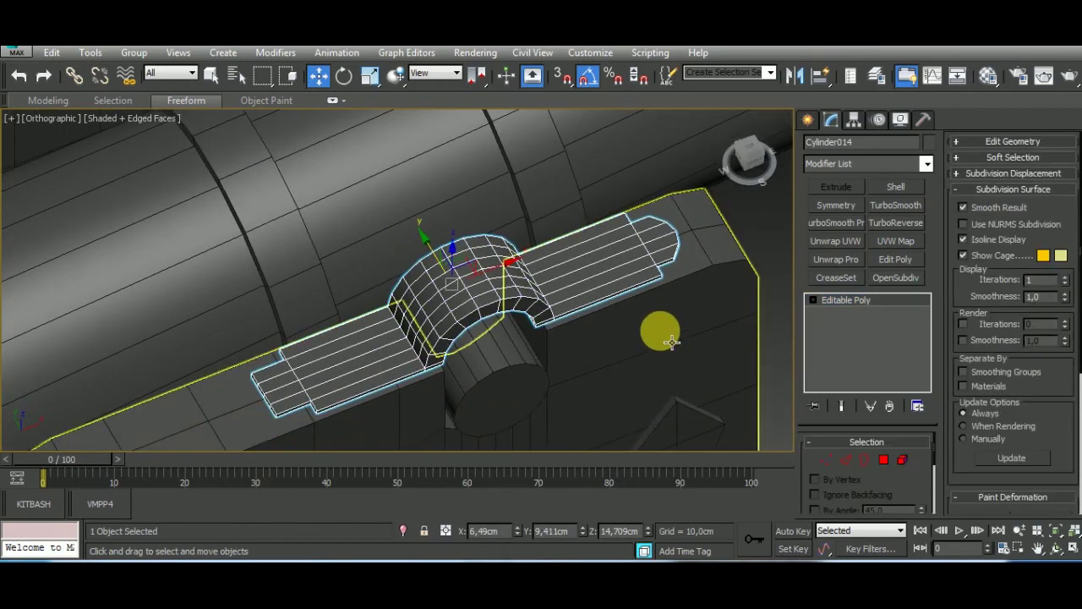
# Mirror the strap with a Symmetry modifier and add an Edit Poly modifier above it.
pyautogui.click(853, 210)
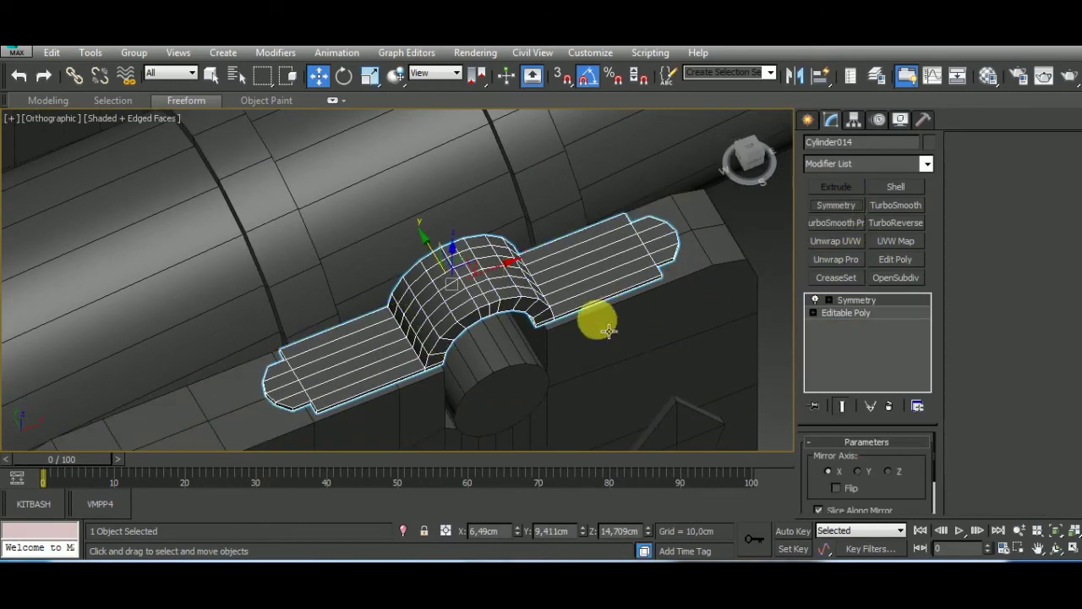
pyautogui.moveTo(592, 314)
pyautogui.keyDown('alt'); pyautogui.mouseDown(button='middle')
pyautogui.moveTo(550, 406)
pyautogui.moveTo(642, 355)
pyautogui.moveTo(623, 285)
pyautogui.moveTo(648, 362)
pyautogui.mouseUp(button='middle'); pyautogui.keyUp('alt')
pyautogui.click(894, 259)
pyautogui.scroll(3, 597, 313)
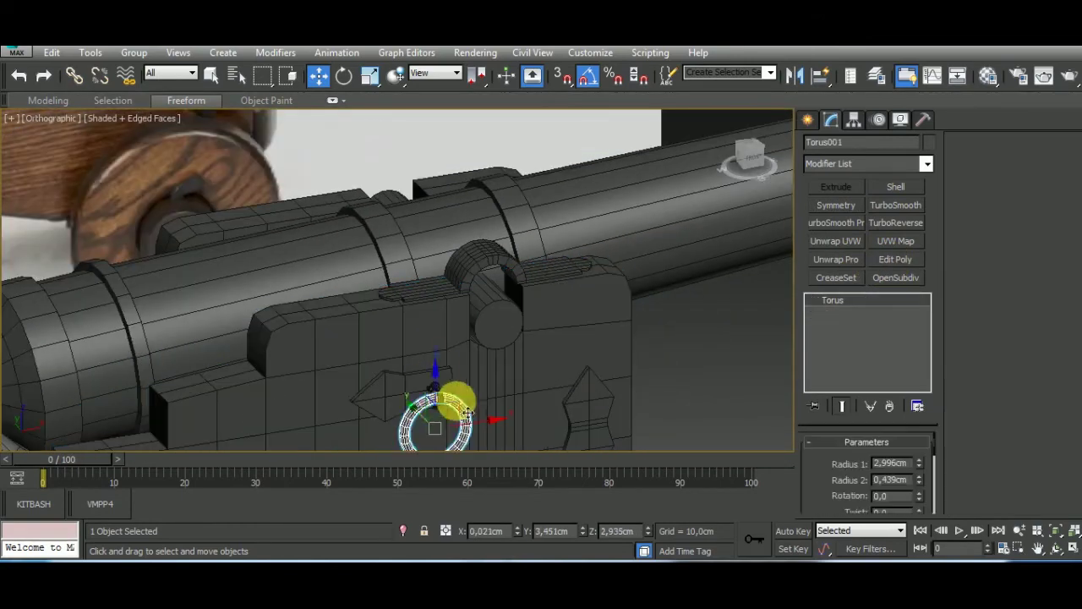
# Clone the torus upward, shrink its radius and move it onto the strap's left end.
pyautogui.keyDown('shift'); pyautogui.moveTo(459, 399); pyautogui.dragTo(430, 215); pyautogui.keyUp('shift')
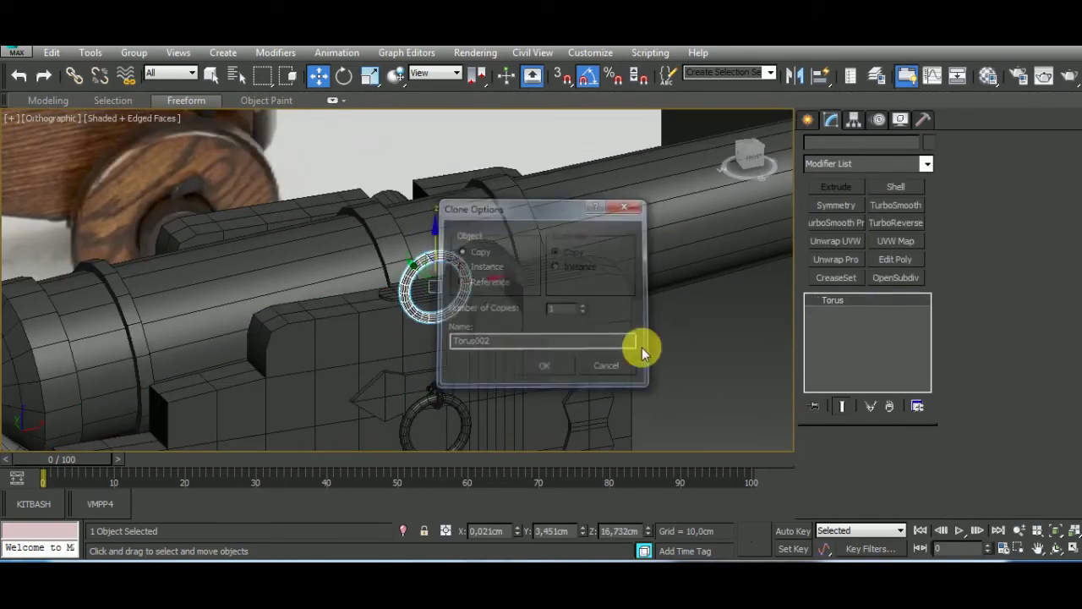
pyautogui.press('Return')
pyautogui.moveTo(922, 476); pyautogui.dragTo(919, 495)
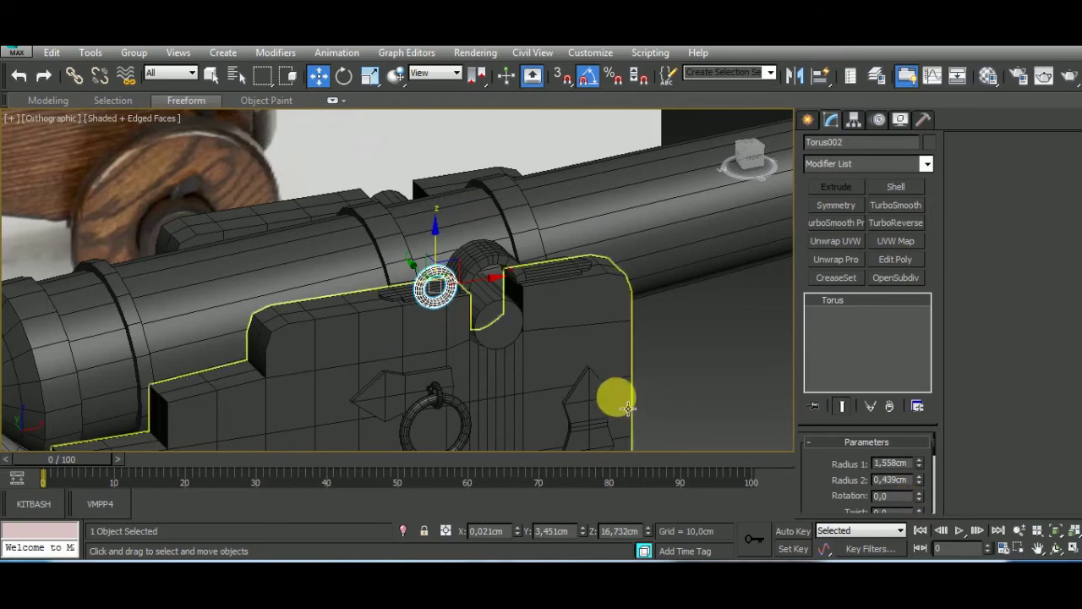
pyautogui.press('f')
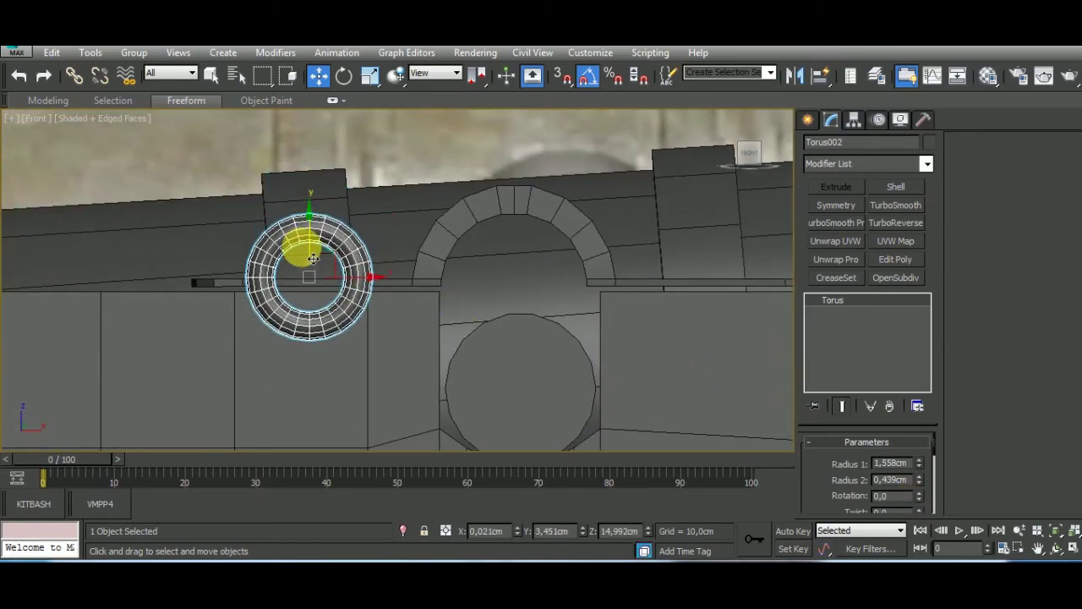
pyautogui.press('t')
pyautogui.scroll(-3, 380, 279)
pyautogui.moveTo(338, 340); pyautogui.dragTo(370, 258)
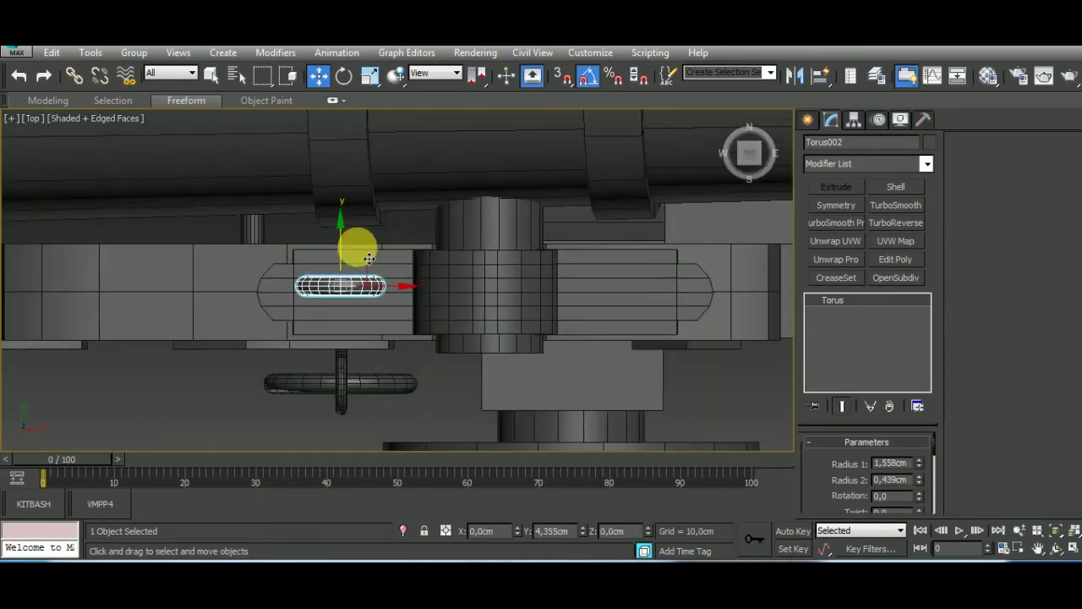
pyautogui.moveTo(408, 296)
pyautogui.mouseDown()
pyautogui.moveTo(415, 302)
pyautogui.moveTo(334, 276)
pyautogui.mouseUp()
# Set eyelet Torus002's Radius 1 to 1.09cm and fine-tune its position on the strap.
pyautogui.moveTo(623, 380)
pyautogui.keyDown('alt'); pyautogui.mouseDown(button='middle')
pyautogui.moveTo(493, 278)
pyautogui.moveTo(901, 457)
pyautogui.mouseUp(button='middle'); pyautogui.keyUp('alt')
pyautogui.moveTo(918, 465); pyautogui.dragTo(925, 493)
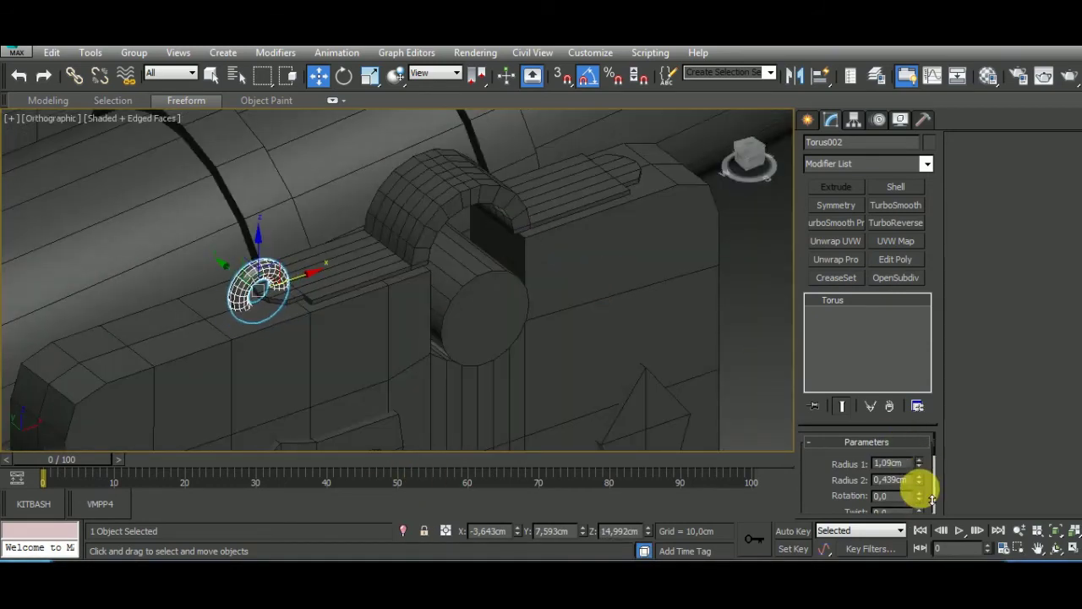
pyautogui.moveTo(443, 311)
pyautogui.keyDown('alt'); pyautogui.mouseDown(button='middle')
pyautogui.moveTo(259, 285)
pyautogui.moveTo(274, 259)
pyautogui.mouseUp(button='middle'); pyautogui.keyUp('alt')
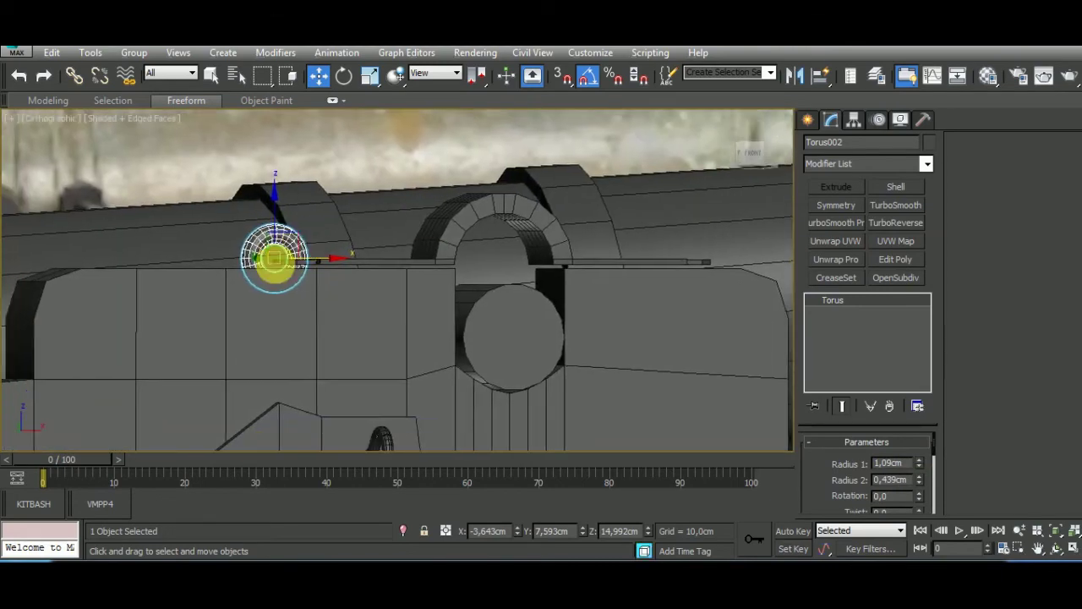
pyautogui.scroll(5, 271, 218)
pyautogui.scroll(3, 270, 251)
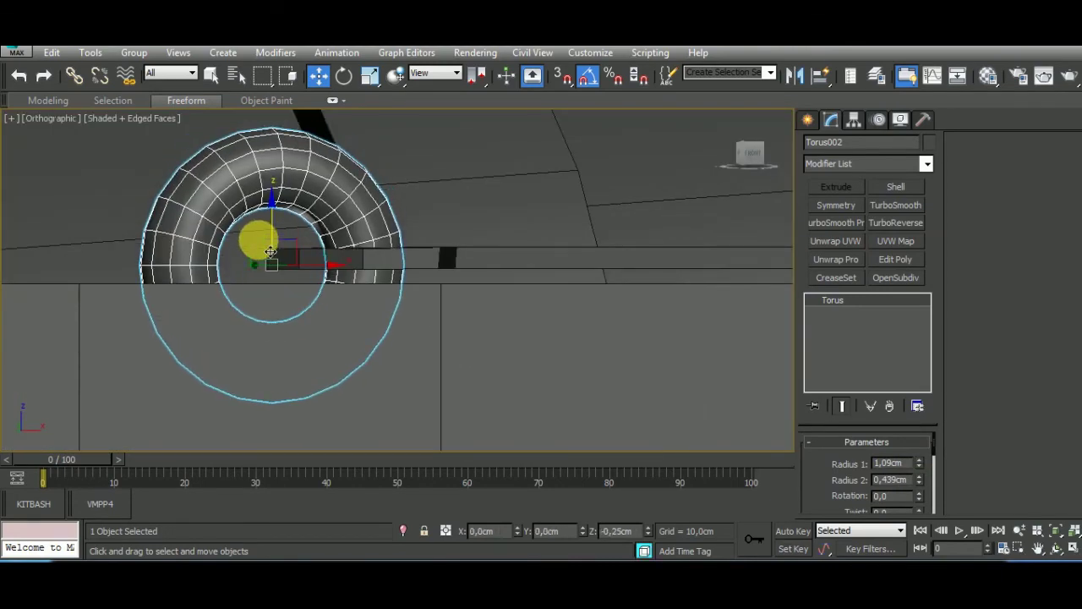
pyautogui.scroll(-10, 269, 251)
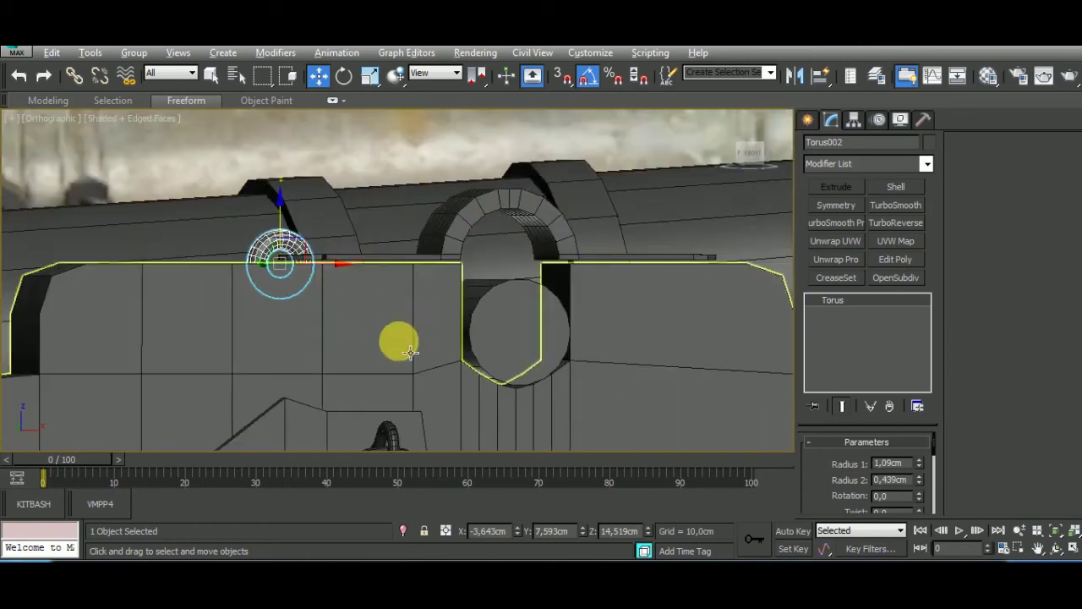
pyautogui.moveTo(411, 351)
pyautogui.keyDown('alt'); pyautogui.mouseDown(button='middle')
pyautogui.moveTo(380, 406)
pyautogui.moveTo(259, 302)
pyautogui.mouseUp(button='middle'); pyautogui.keyUp('alt')
pyautogui.press('t')
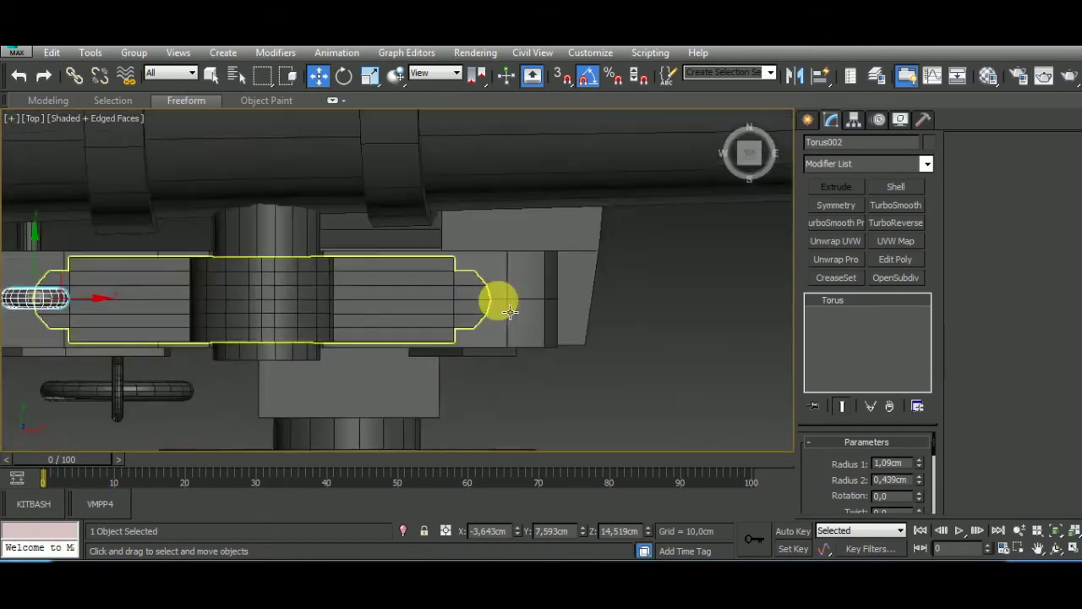
pyautogui.moveTo(89, 297); pyautogui.dragTo(212, 297, button='middle')
pyautogui.scroll(2, 159, 302)
pyautogui.scroll(3, 110, 251)
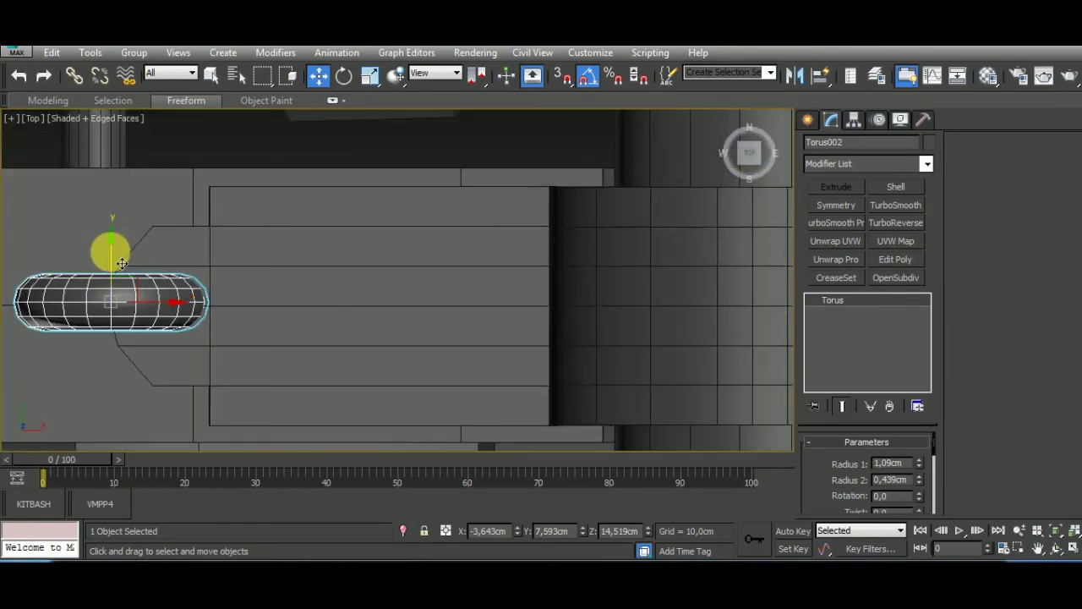
pyautogui.moveTo(123, 264); pyautogui.dragTo(116, 266)
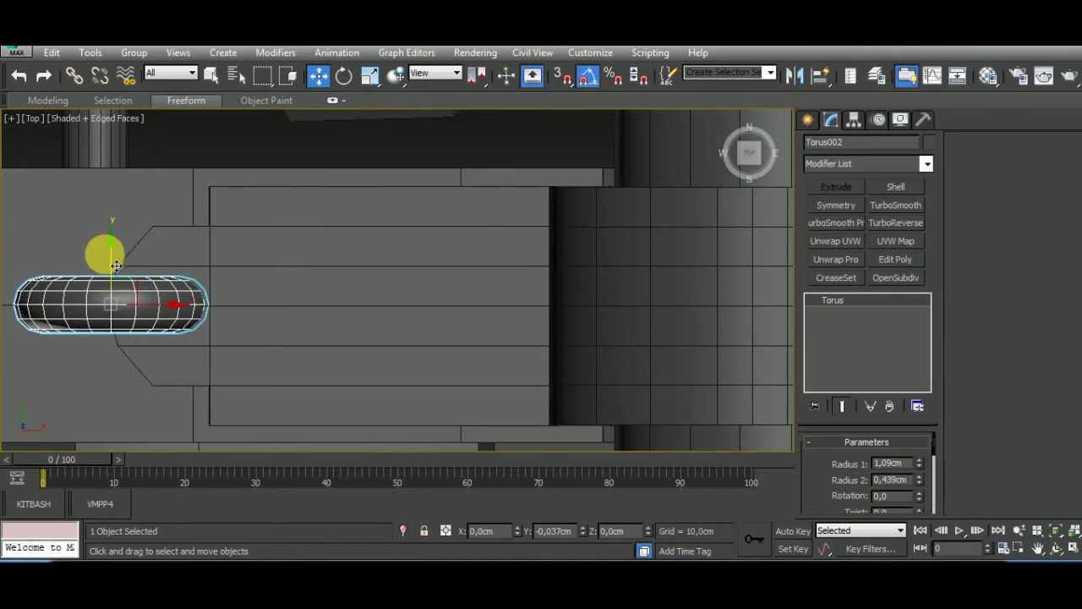
pyautogui.scroll(-5, 119, 258)
# Clone the eyelet as Torus003 onto the strap's right end and nudge it into place.
pyautogui.keyDown('shift'); pyautogui.moveTo(132, 273); pyautogui.dragTo(497, 296); pyautogui.keyUp('shift')
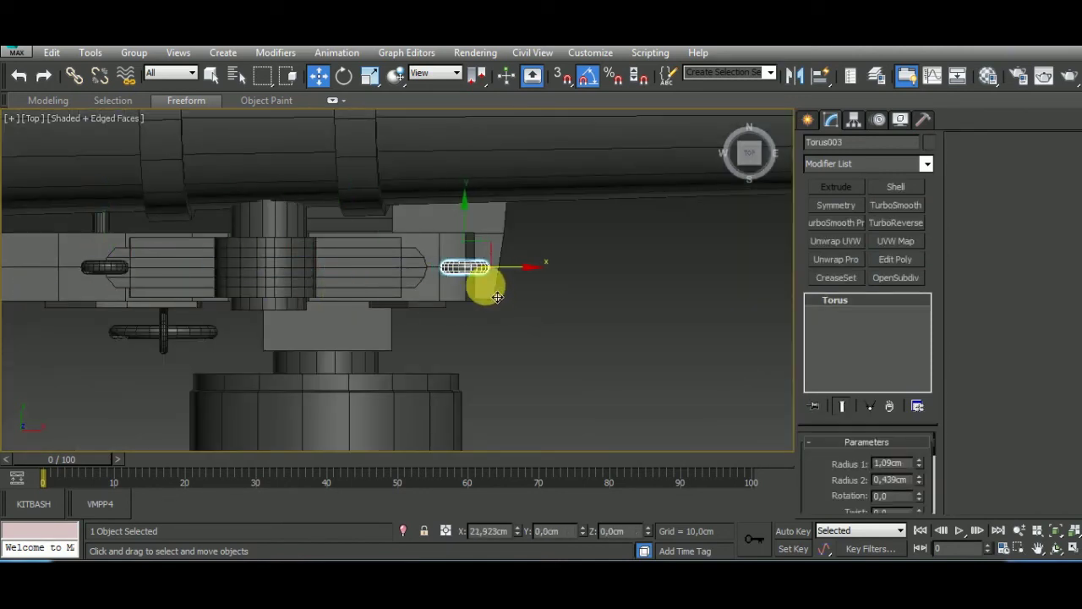
pyautogui.click(526, 367)
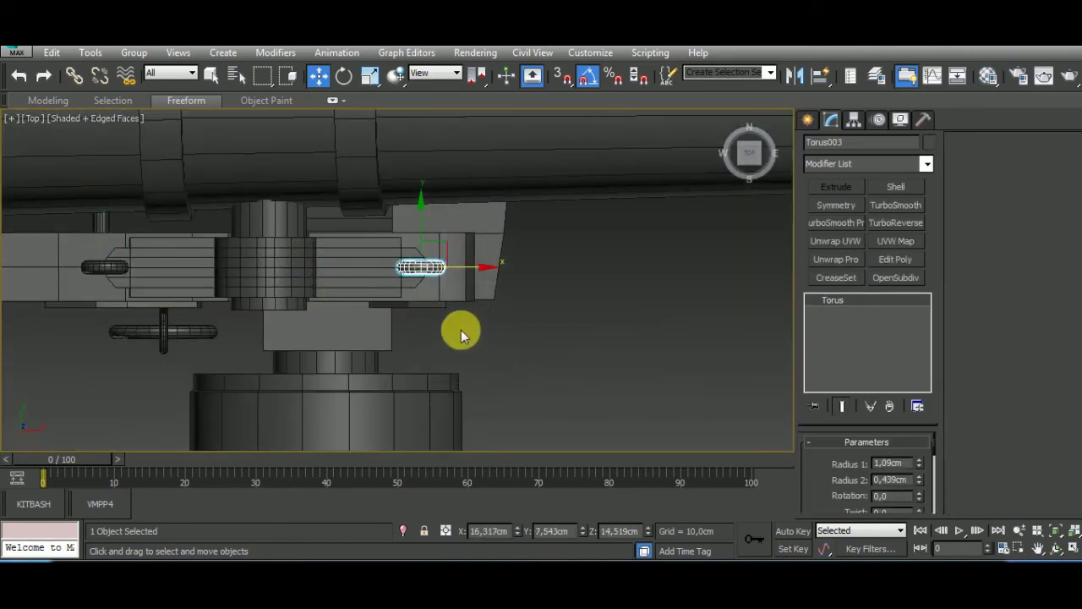
pyautogui.scroll(2, 441, 286)
pyautogui.scroll(3, 414, 265)
pyautogui.moveTo(499, 268); pyautogui.dragTo(521, 273)
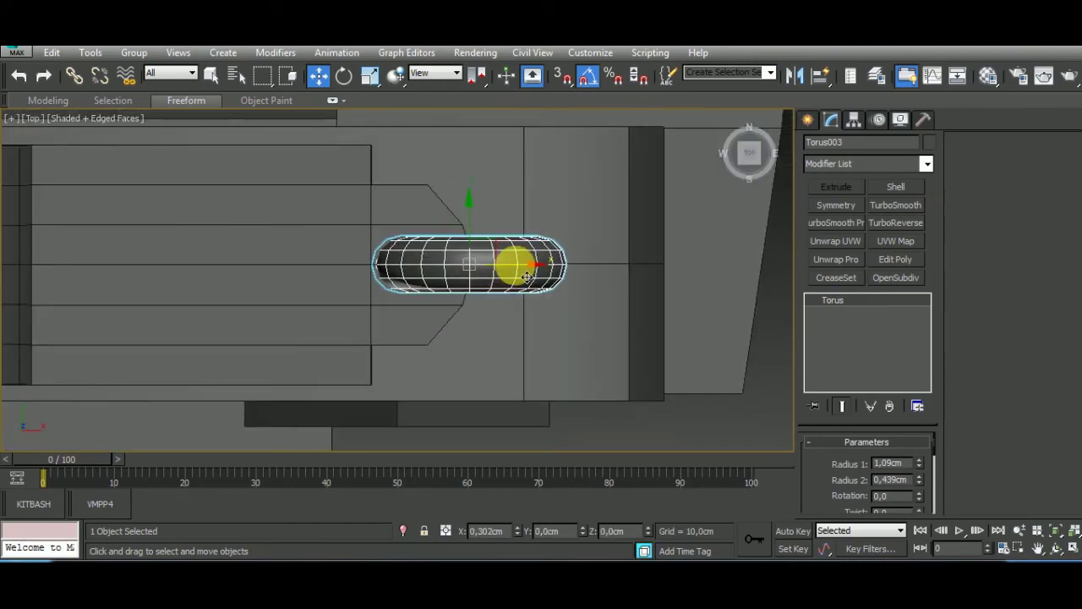
pyautogui.scroll(-3, 514, 290)
pyautogui.moveTo(514, 290)
pyautogui.keyDown('alt'); pyautogui.mouseDown(button='middle')
pyautogui.moveTo(549, 169)
pyautogui.moveTo(464, 269)
pyautogui.moveTo(450, 259)
pyautogui.moveTo(390, 280)
pyautogui.moveTo(358, 261)
pyautogui.mouseUp(button='middle'); pyautogui.keyUp('alt')
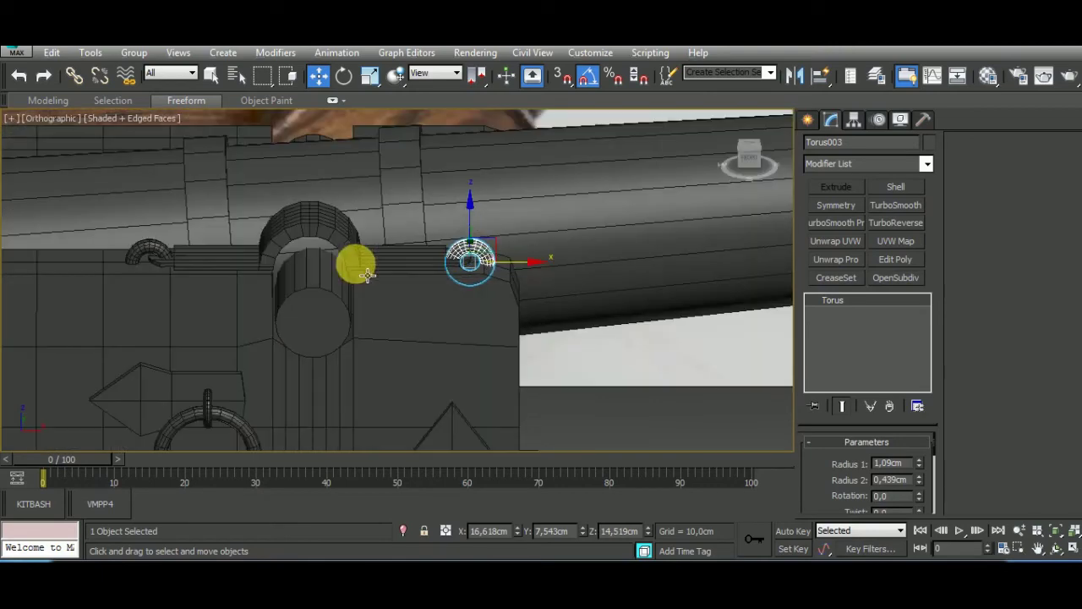
pyautogui.click(360, 266)
pyautogui.scroll(-2, 368, 280)
pyautogui.scroll(-2, 378, 269)
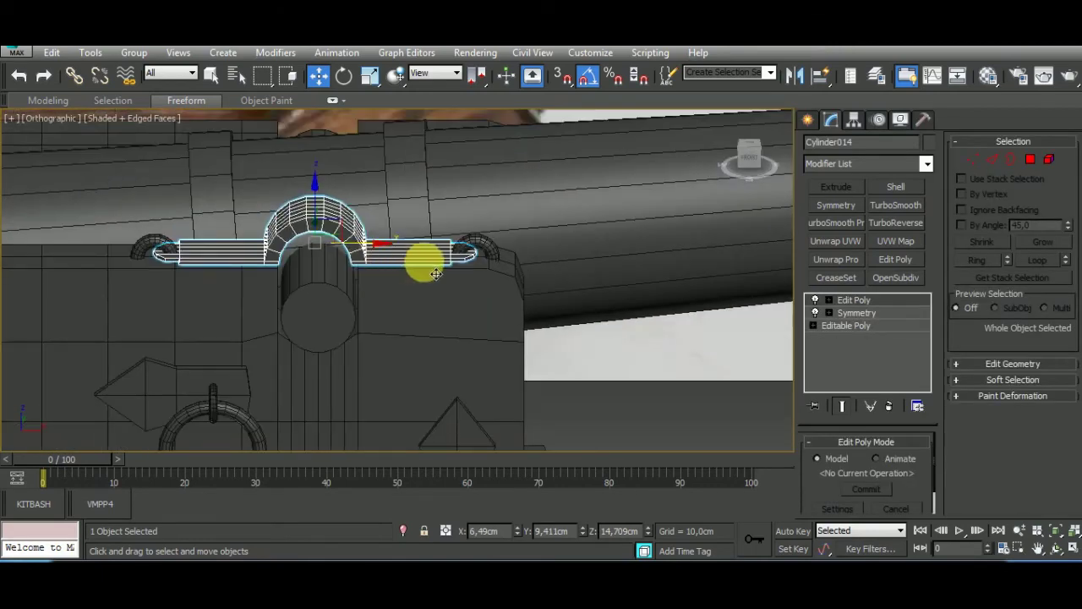
# Box-select the strap's end vertices in Edit Poly and scale them.
pyautogui.click(850, 300)
pyautogui.press('1')
pyautogui.moveTo(565, 199); pyautogui.dragTo(407, 367)
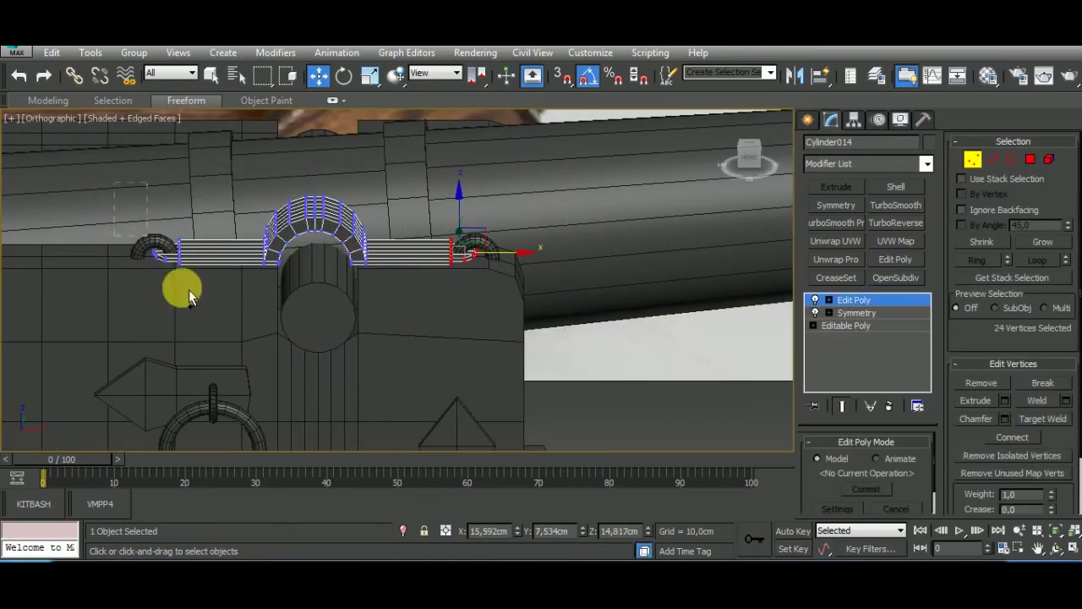
pyautogui.click(369, 76)
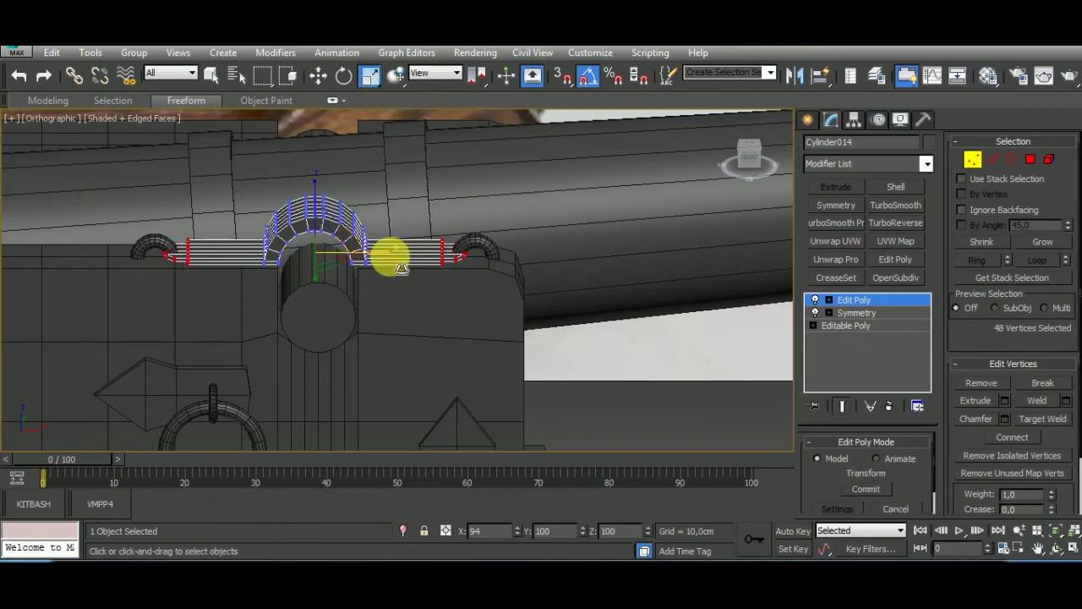
pyautogui.click(973, 159)
# Nudge the right eyelet slightly left and Torus002 slightly right onto the strap ends.
pyautogui.press('w')
pyautogui.click(476, 253)
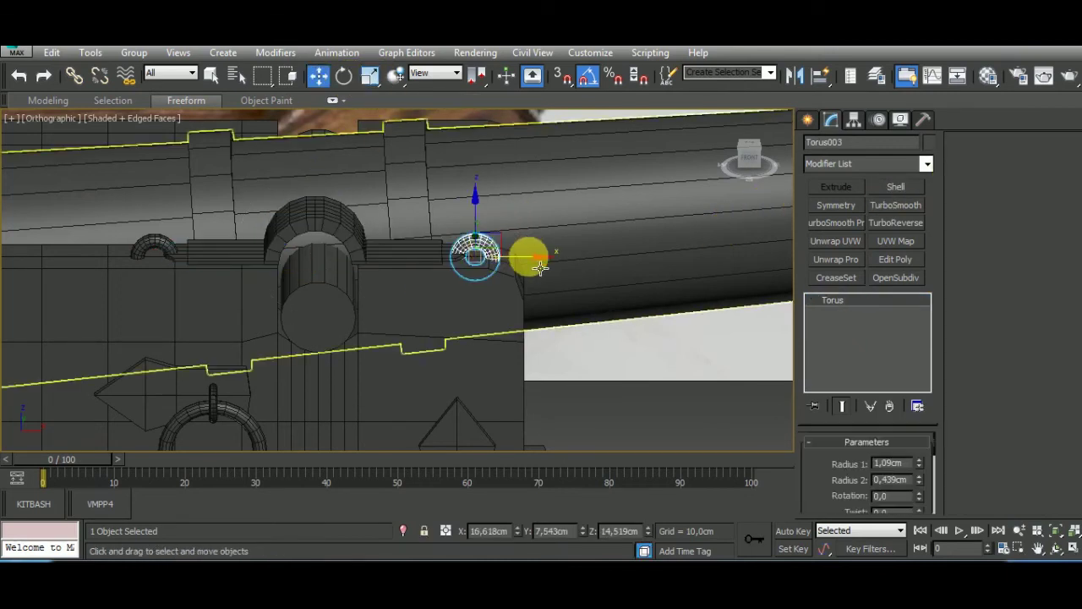
pyautogui.moveTo(540, 267); pyautogui.dragTo(534, 269)
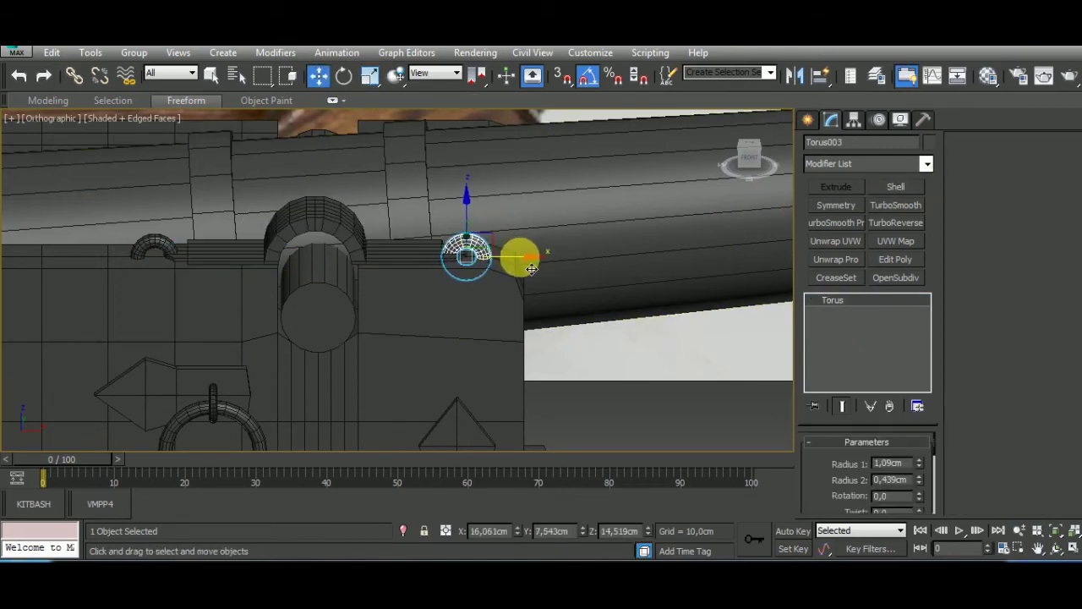
pyautogui.click(157, 246)
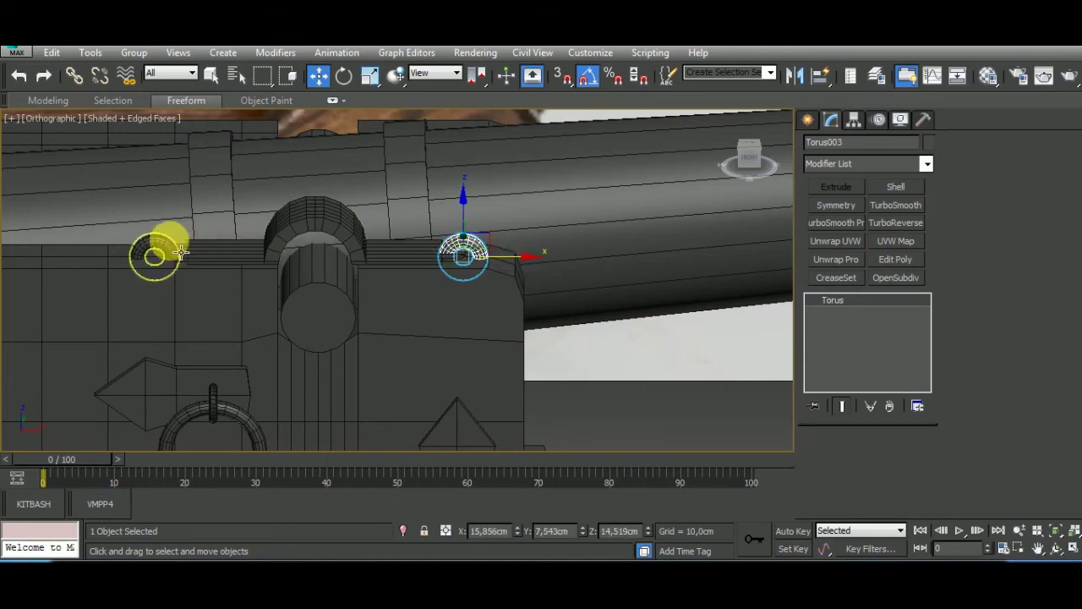
pyautogui.moveTo(206, 269); pyautogui.dragTo(218, 269)
# Move Torus003 left along X so it sits on the strap's right end.
pyautogui.scroll(-3, 459, 309)
pyautogui.moveTo(459, 310)
pyautogui.keyDown('alt'); pyautogui.mouseDown(button='middle')
pyautogui.moveTo(519, 380)
pyautogui.moveTo(579, 311)
pyautogui.mouseUp(button='middle'); pyautogui.keyUp('alt')
pyautogui.click(579, 312)
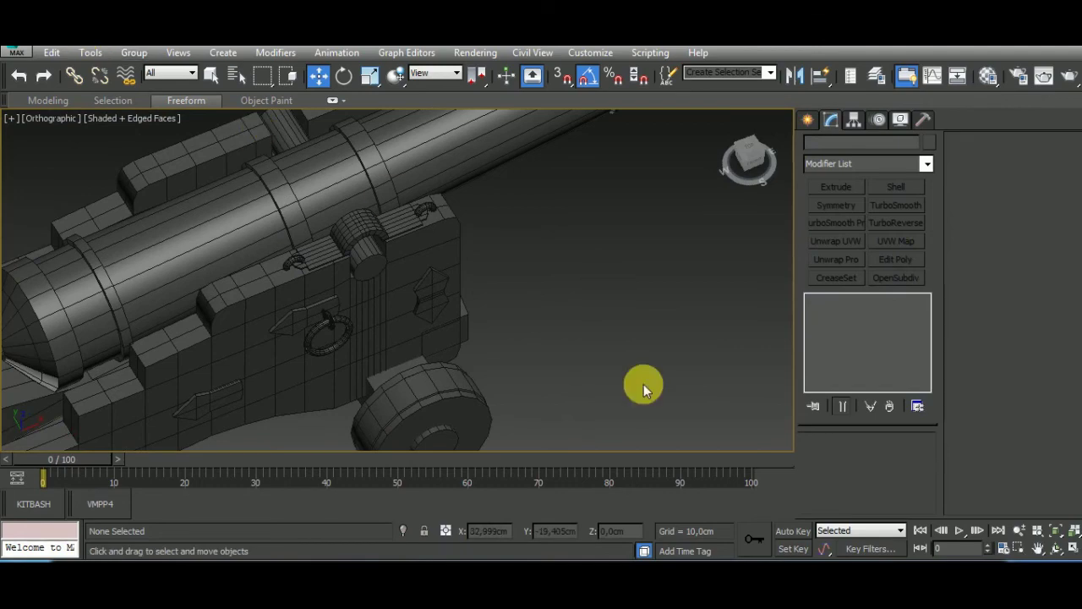
pyautogui.moveTo(519, 411); pyautogui.dragTo(679, 388, button='middle')
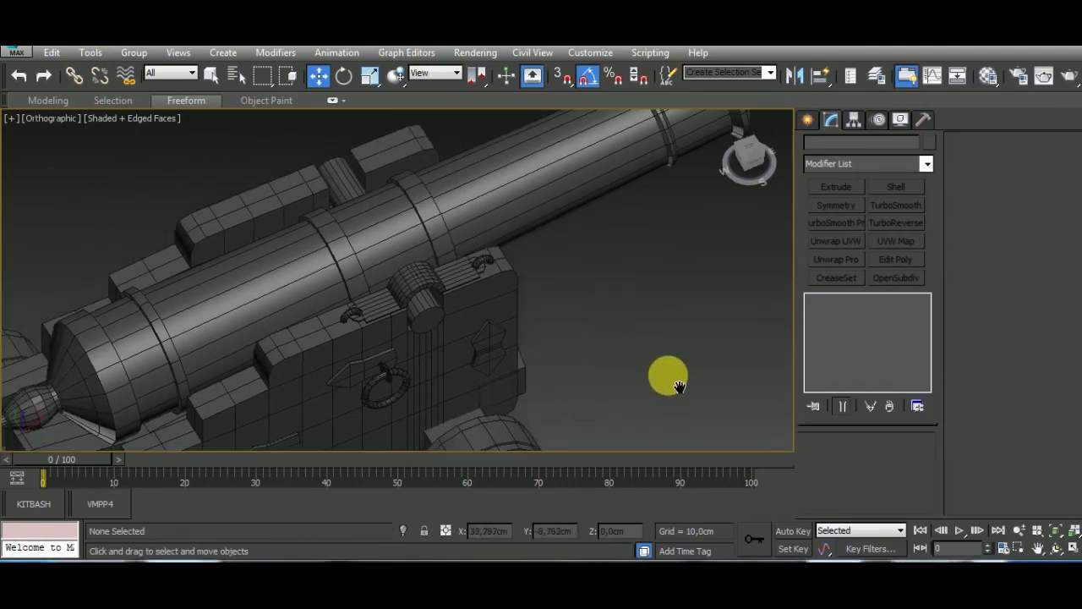
pyautogui.click(482, 264)
pyautogui.moveTo(550, 255); pyautogui.dragTo(484, 254)
pyautogui.scroll(3, 505, 248)
pyautogui.scroll(3, 495, 258)
pyautogui.scroll(3, 483, 271)
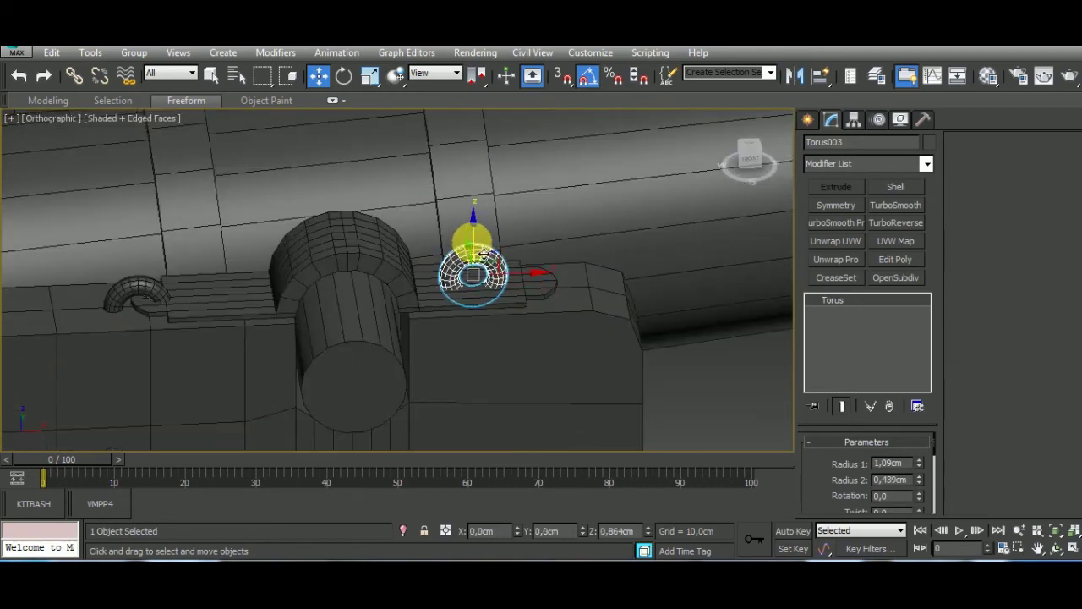
# Convert Torus003 to Editable Poly, delete its lower faces and extrude the open border downward.
pyautogui.press('f')
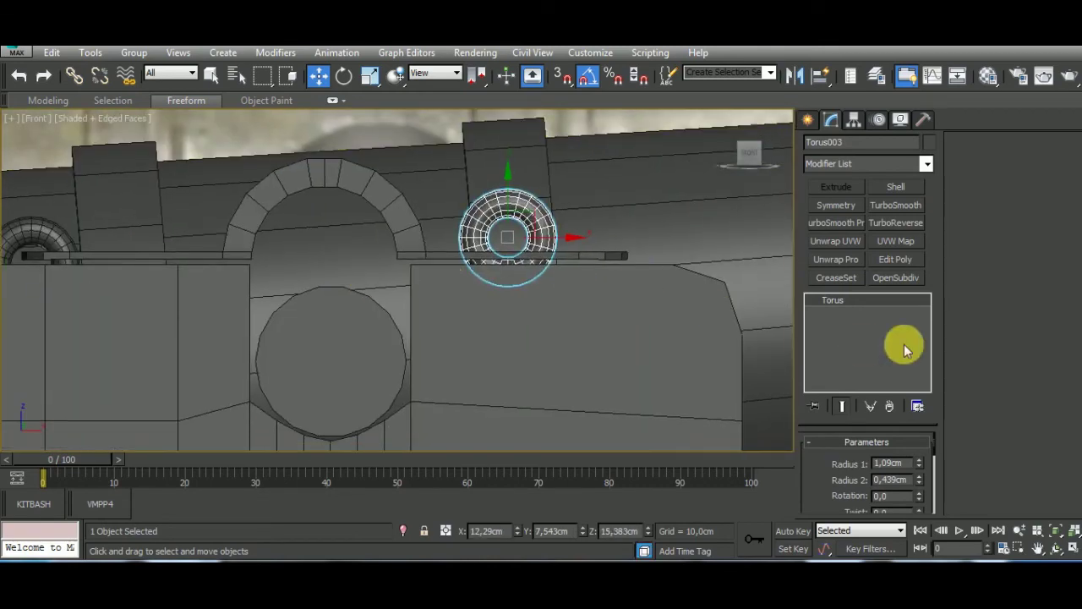
pyautogui.rightClick(902, 320)
pyautogui.click(951, 420)
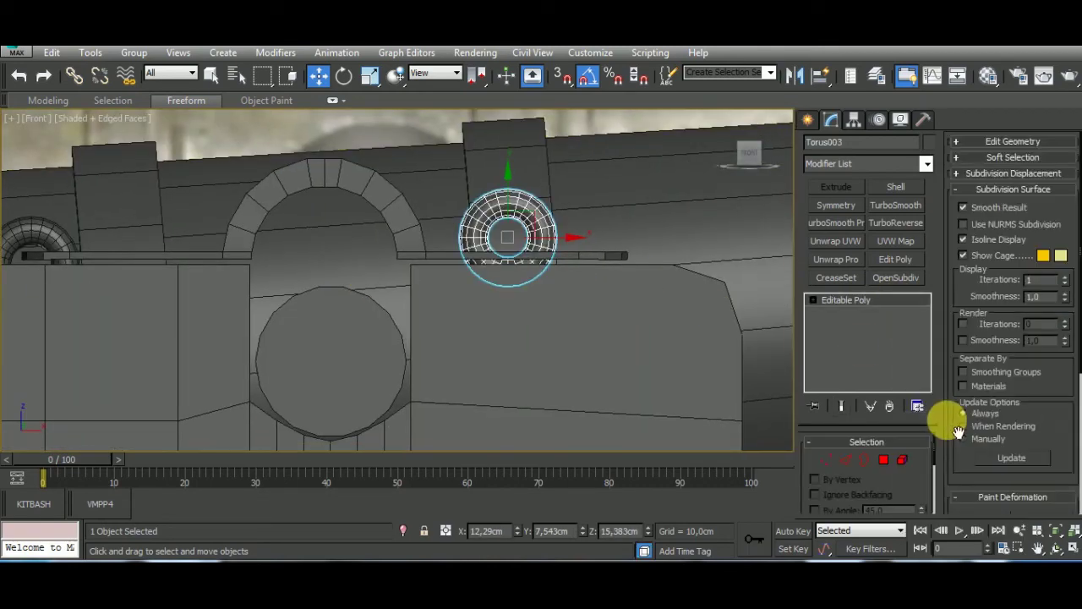
pyautogui.press('4')
pyautogui.moveTo(589, 334); pyautogui.dragTo(426, 243)
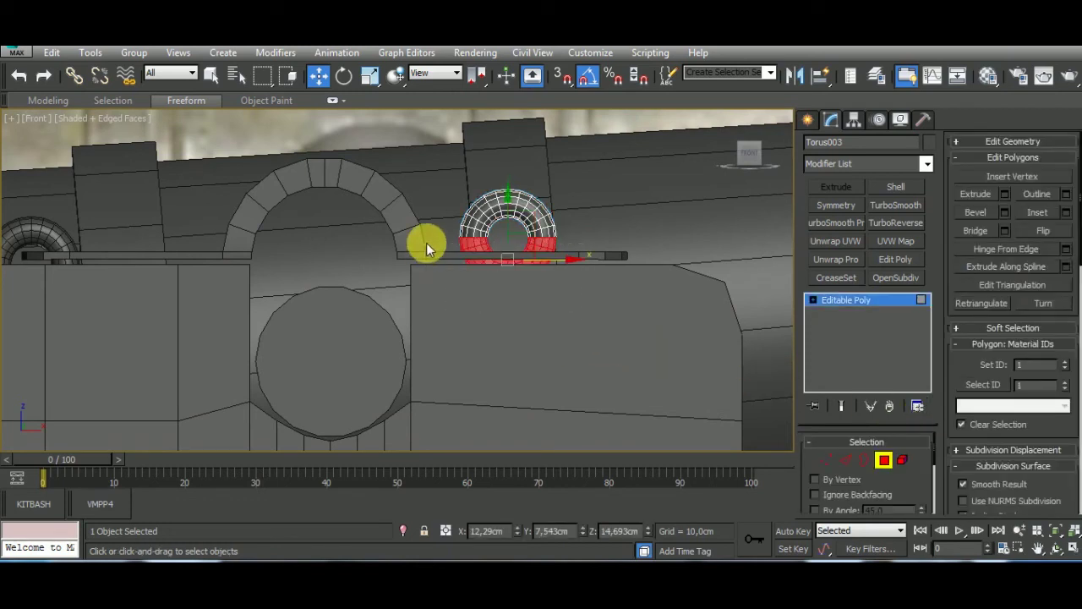
pyautogui.press('Delete')
pyautogui.click(864, 459)
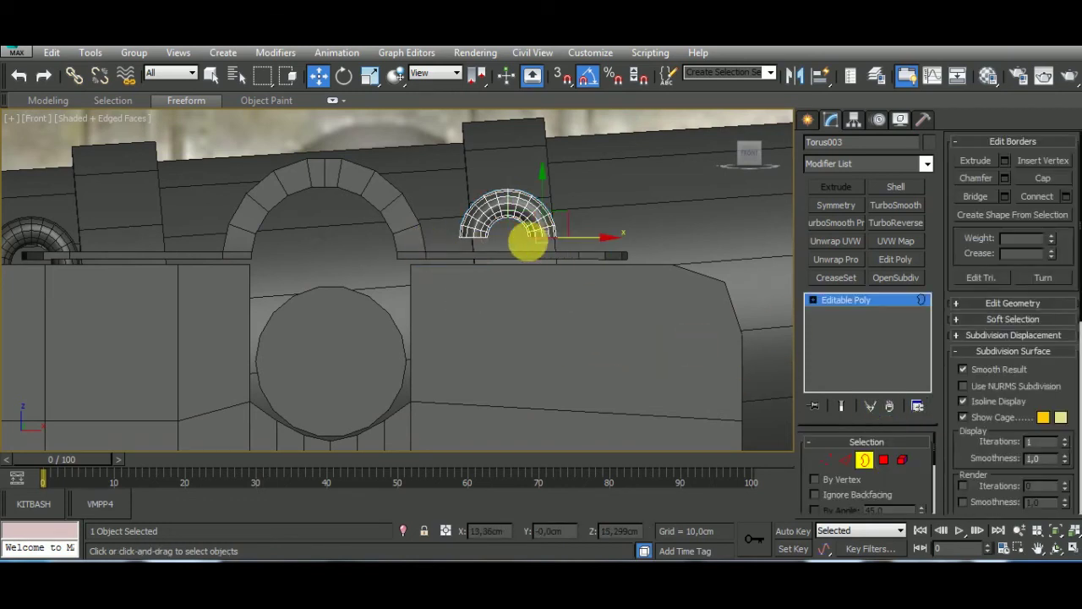
pyautogui.click(528, 241)
pyautogui.keyDown('shift'); pyautogui.moveTo(481, 235); pyautogui.dragTo(506, 260); pyautogui.keyUp('shift')
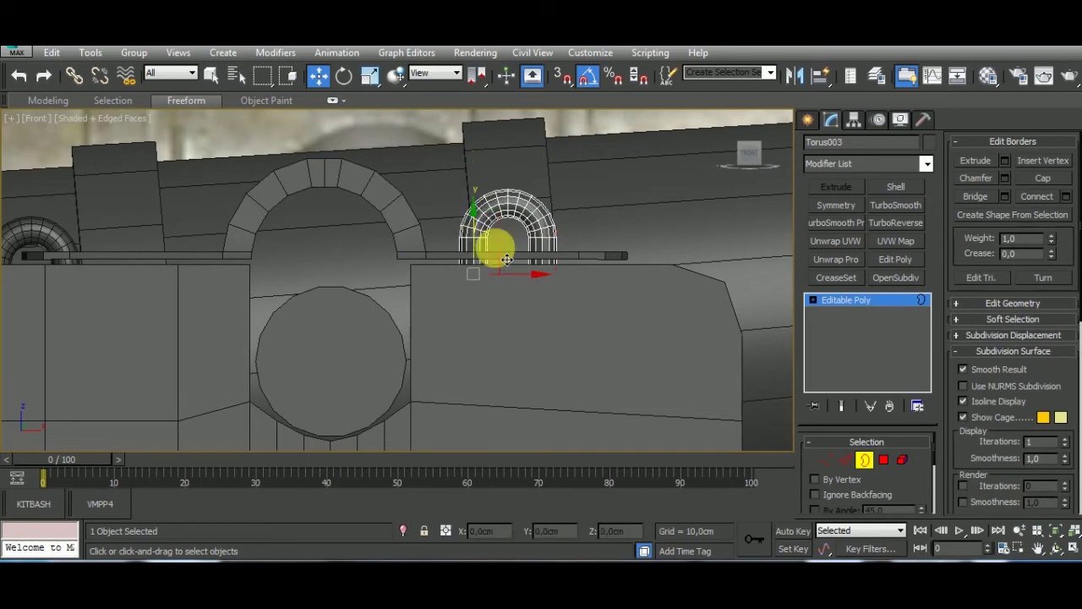
# Clone Cylinder013, scale the copy down to pin size and move it up into the eyelet.
pyautogui.click(309, 307)
pyautogui.keyDown('alt'); pyautogui.moveTo(309, 307); pyautogui.dragTo(368, 304, button='middle'); pyautogui.keyUp('alt')
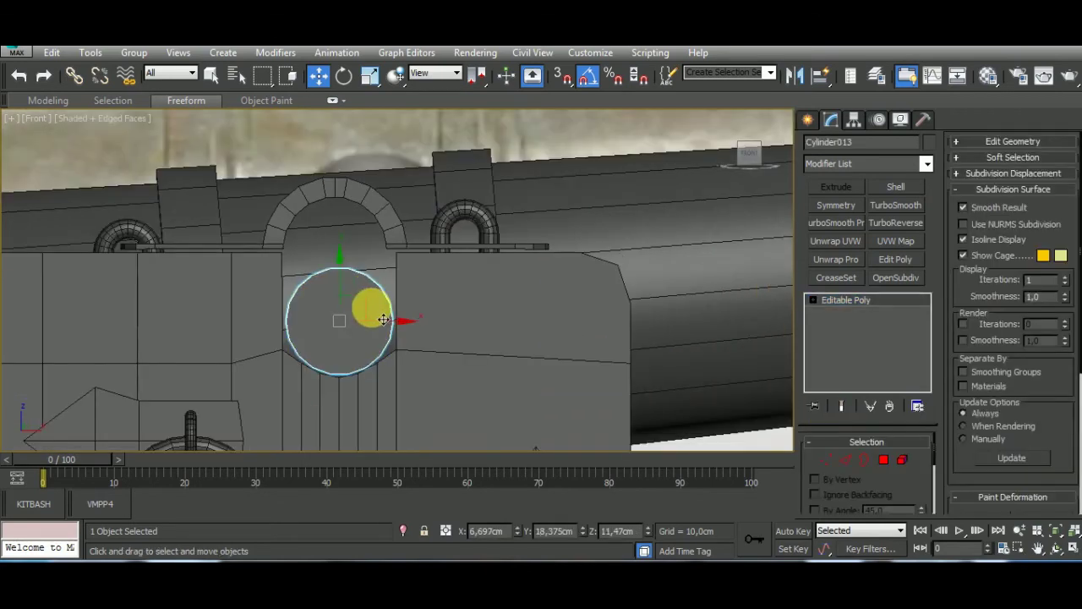
pyautogui.keyDown('shift'); pyautogui.moveTo(353, 309); pyautogui.dragTo(482, 266); pyautogui.keyUp('shift')
pyautogui.click(541, 364)
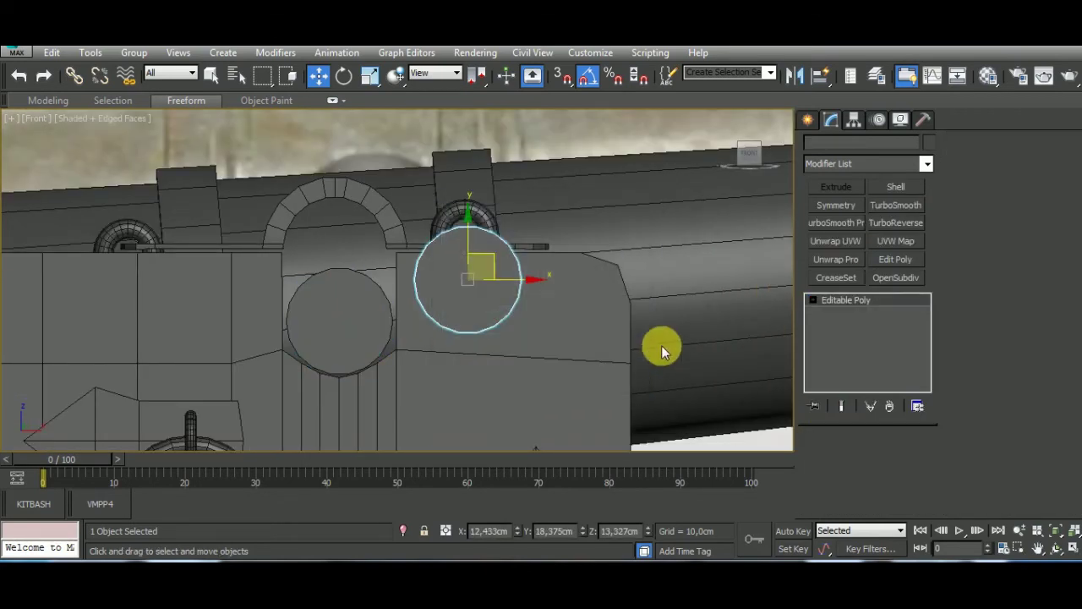
pyautogui.press('r')
pyautogui.moveTo(454, 210); pyautogui.dragTo(514, 423)
pyautogui.click(318, 76)
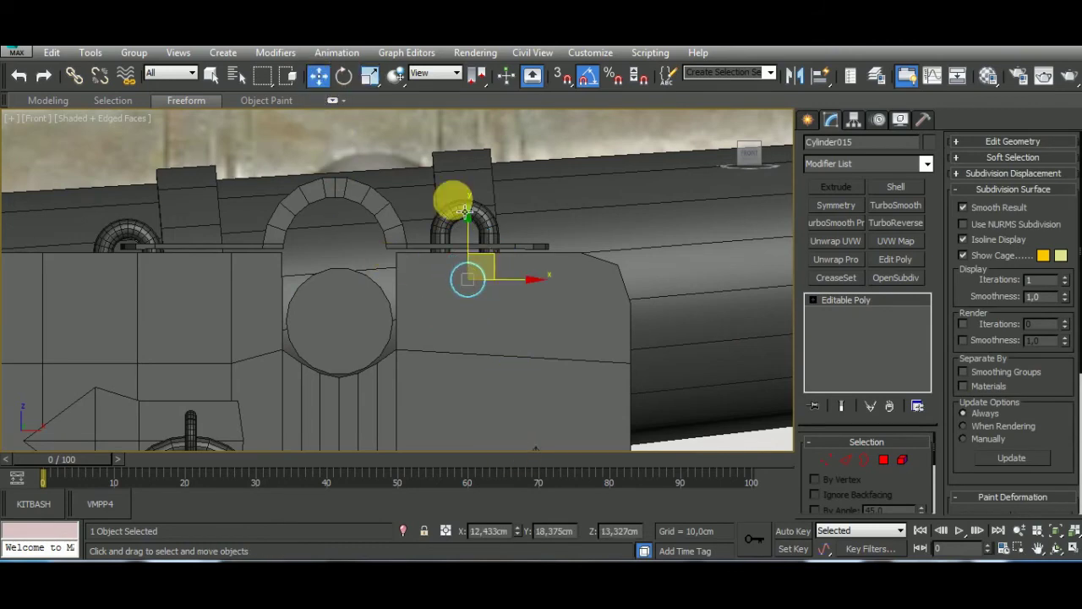
pyautogui.moveTo(469, 241)
pyautogui.mouseDown()
pyautogui.moveTo(484, 197)
pyautogui.moveTo(468, 256)
pyautogui.mouseUp()
# Shorten pin Cylinder015 along its length and scale it down uniformly.
pyautogui.press('t')
pyautogui.scroll(-3, 499, 245)
pyautogui.keyDown('alt'); pyautogui.moveTo(466, 280); pyautogui.dragTo(519, 292, button='middle'); pyautogui.keyUp('alt')
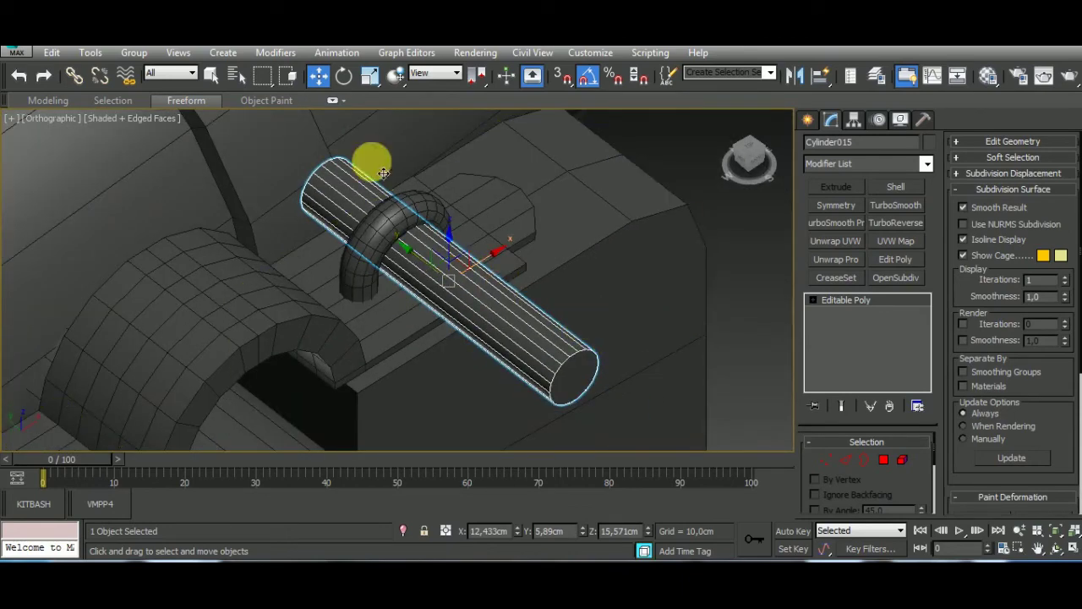
pyautogui.click(370, 75)
pyautogui.moveTo(459, 283); pyautogui.dragTo(477, 305)
pyautogui.click(318, 74)
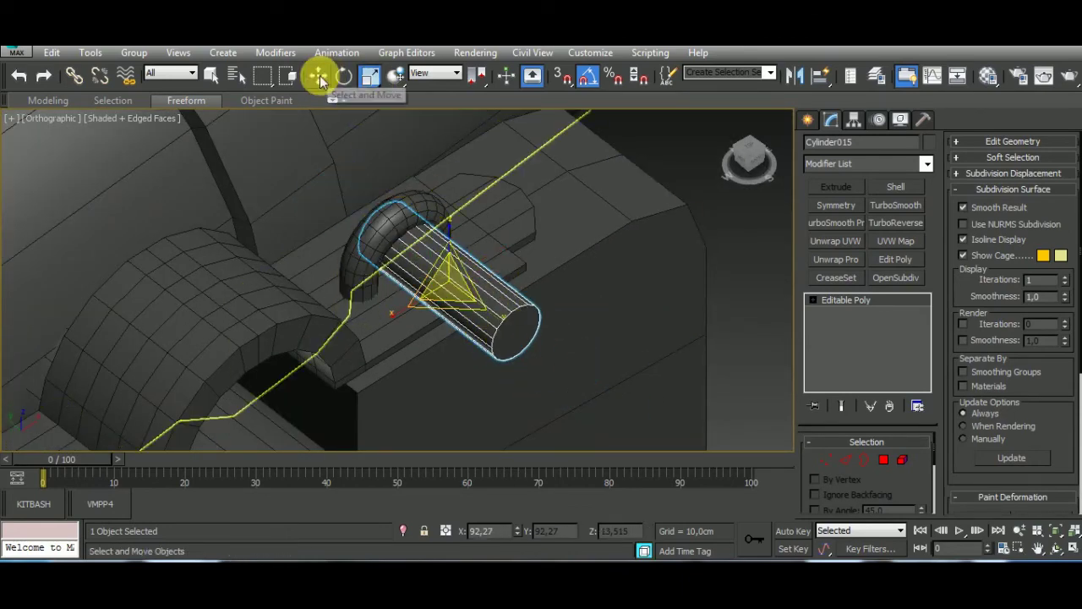
pyautogui.moveTo(439, 265)
pyautogui.mouseDown()
pyautogui.moveTo(415, 249)
pyautogui.moveTo(431, 266)
pyautogui.mouseUp()
pyautogui.click(370, 76)
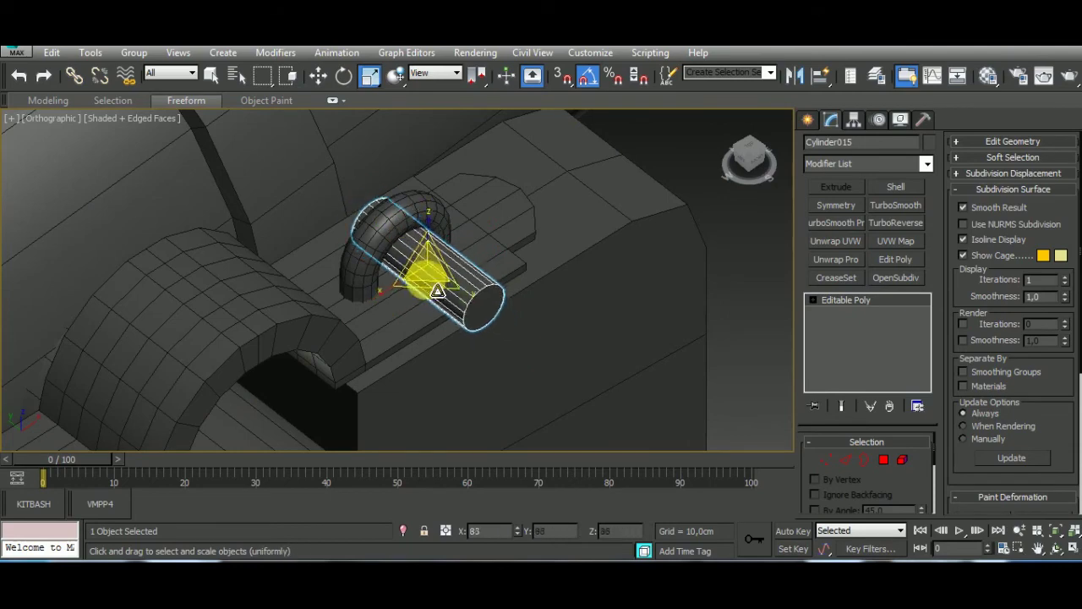
pyautogui.click(318, 74)
pyautogui.moveTo(513, 356)
pyautogui.keyDown('alt'); pyautogui.mouseDown(button='middle')
pyautogui.moveTo(533, 382)
pyautogui.moveTo(672, 358)
pyautogui.mouseUp(button='middle'); pyautogui.keyUp('alt')
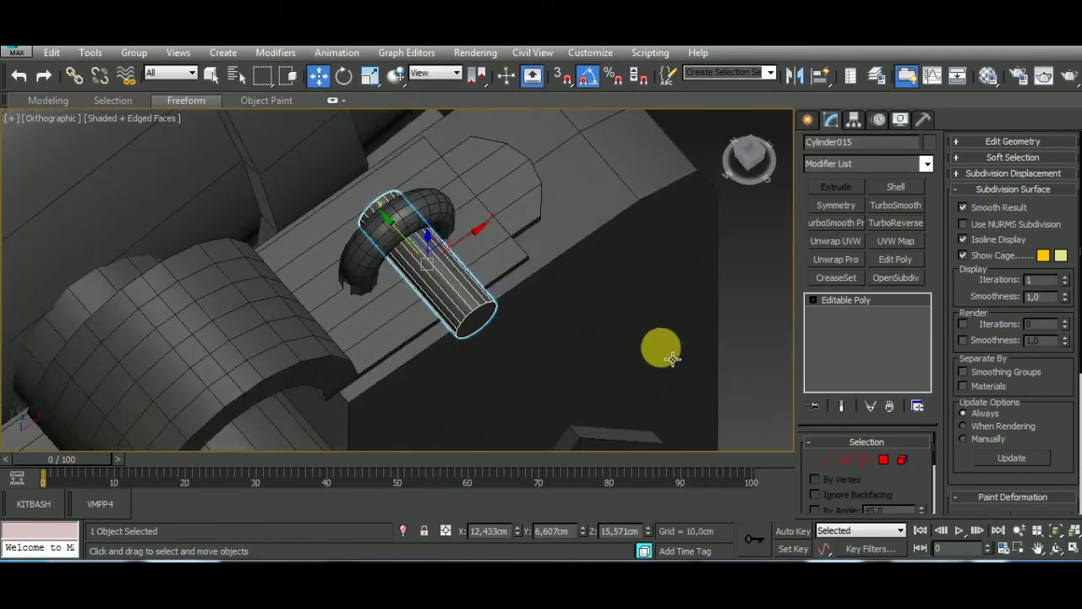
# Add an edge loop to the pin by connecting its edges.
pyautogui.click(883, 461)
pyautogui.keyDown('ctrl'); pyautogui.click(845, 459); pyautogui.keyUp('ctrl')
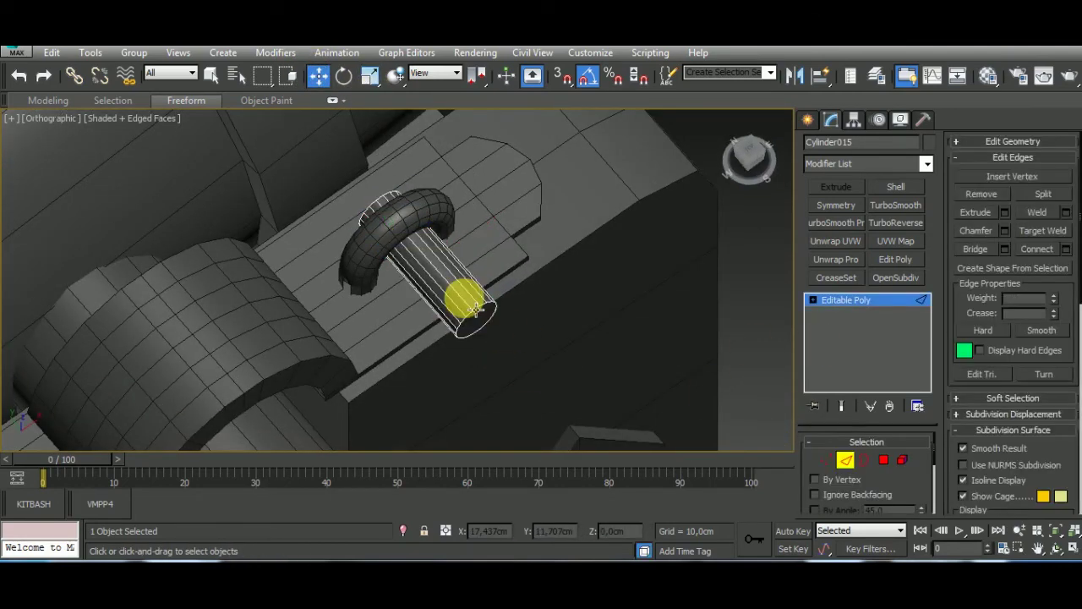
pyautogui.hotkey('ctrl', 'shift', 'e')
pyautogui.click(404, 357)
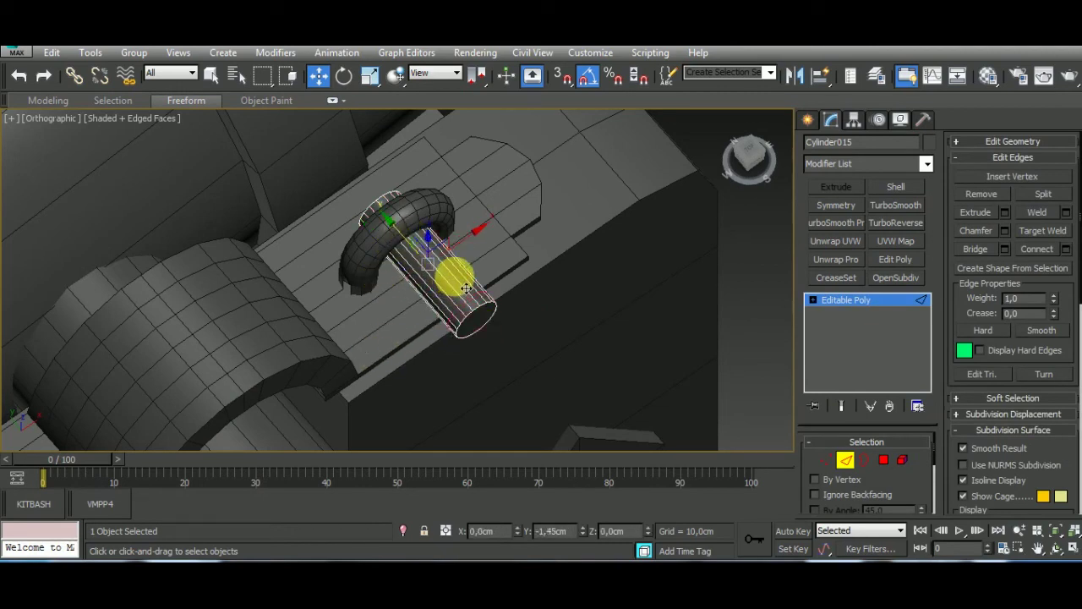
# Bevel the pin's end cap by Local Normal with a reduced height.
pyautogui.click(883, 459)
pyautogui.scroll(2, 488, 321)
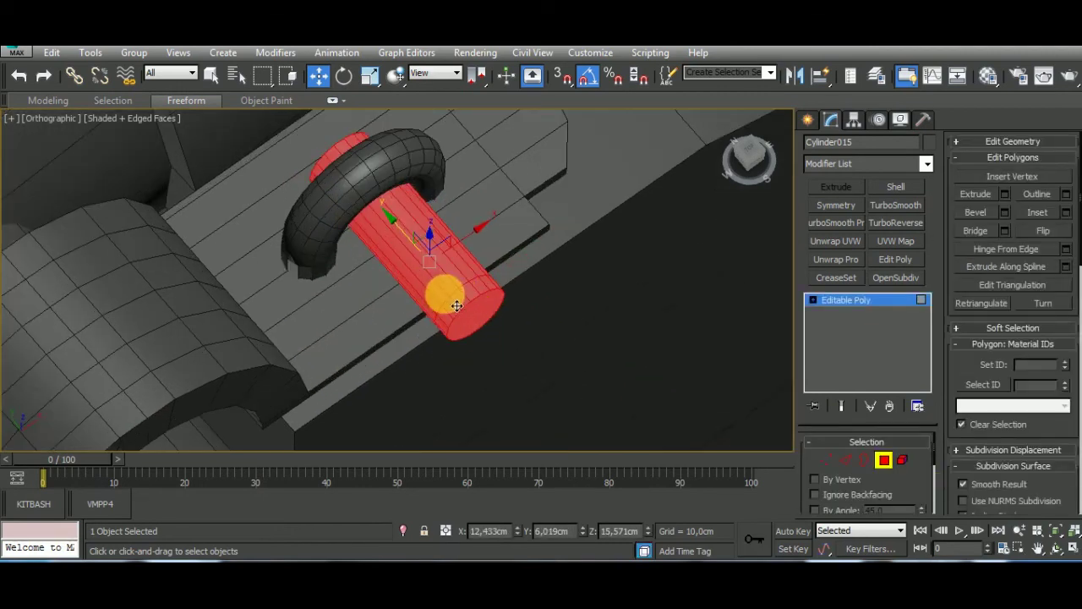
pyautogui.click(479, 298)
pyautogui.rightClick(482, 304)
pyautogui.click(451, 295)
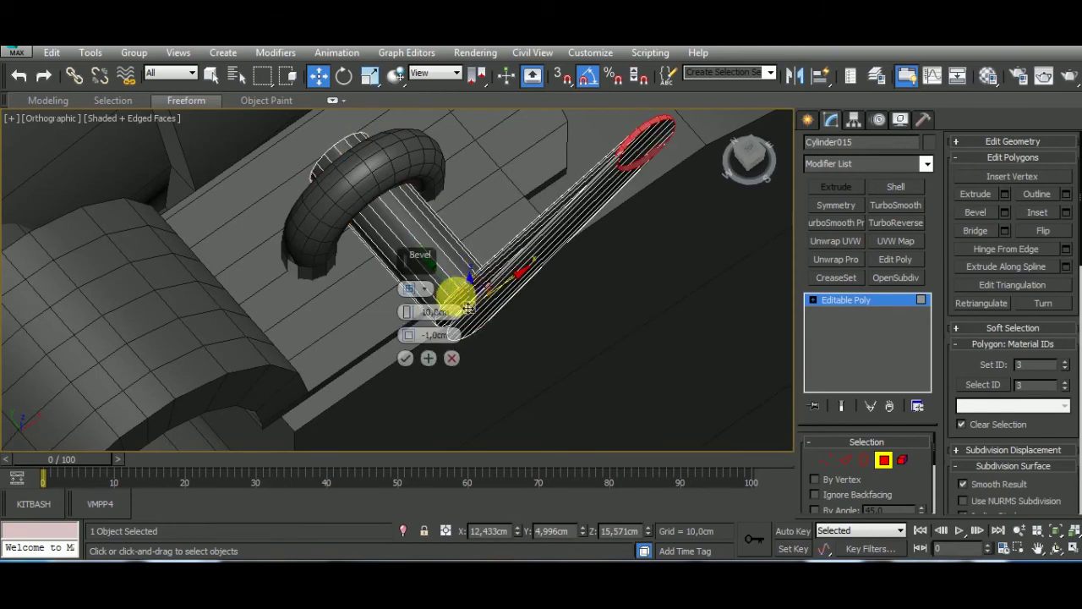
pyautogui.moveTo(408, 312); pyautogui.dragTo(406, 333)
pyautogui.click(412, 289)
pyautogui.click(443, 318)
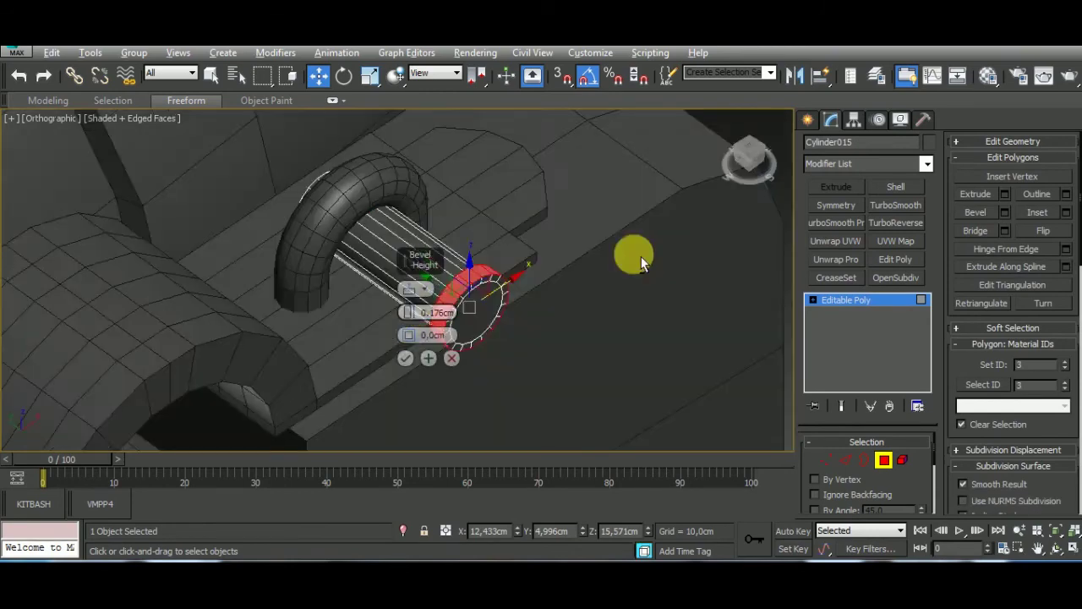
pyautogui.keyDown('alt'); pyautogui.moveTo(641, 257); pyautogui.dragTo(644, 257, button='middle'); pyautogui.keyUp('alt')
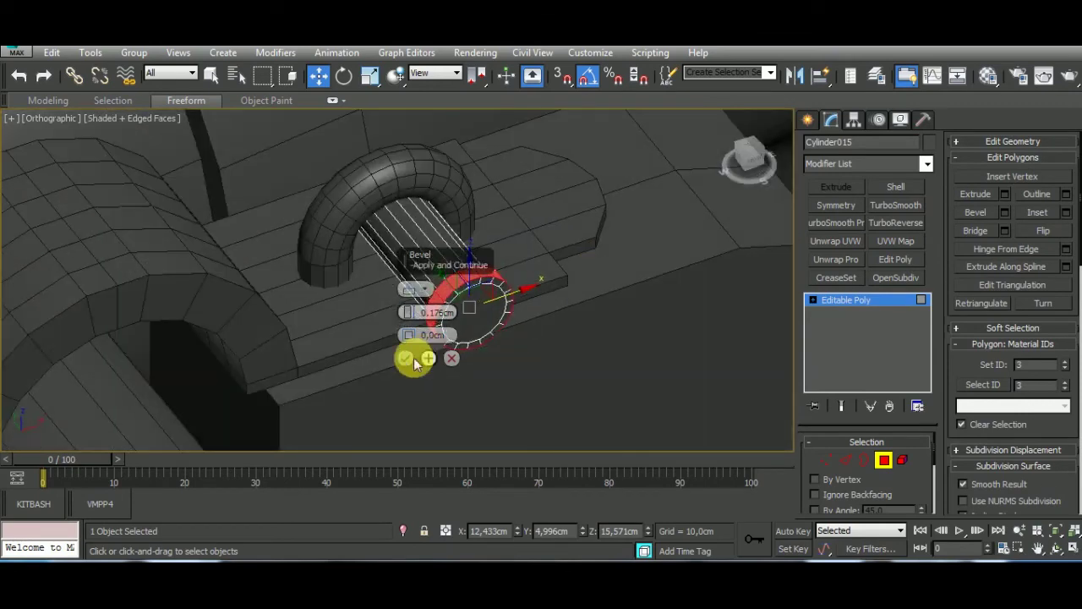
pyautogui.click(405, 357)
# Select the pin's left-end vertices and pull them outward to lengthen it.
pyautogui.keyDown('alt'); pyautogui.moveTo(406, 357); pyautogui.dragTo(625, 411, button='middle'); pyautogui.keyUp('alt')
pyautogui.click(827, 460)
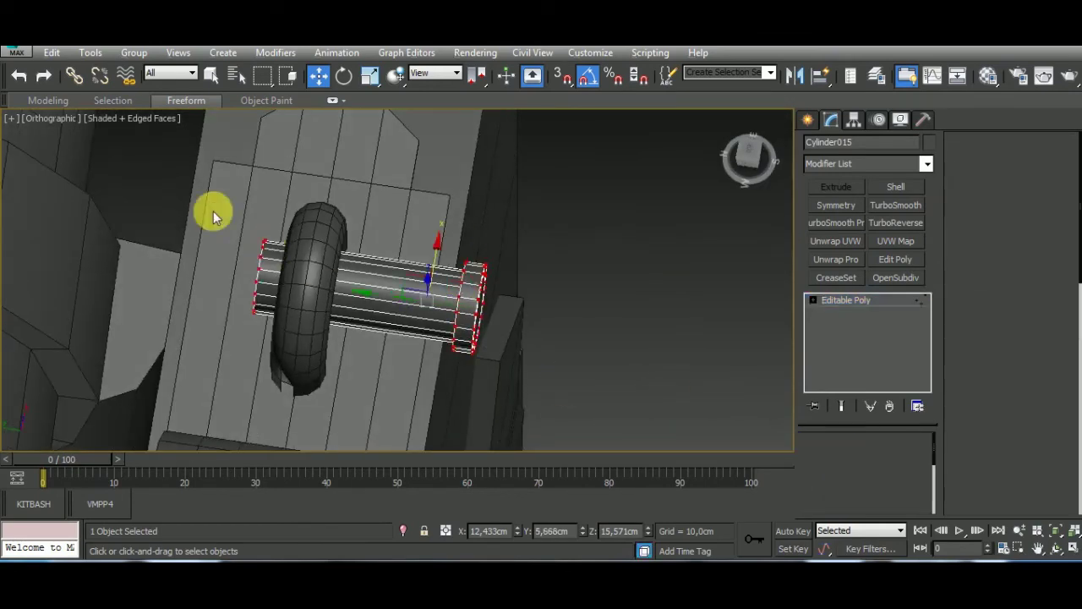
pyautogui.moveTo(212, 212); pyautogui.dragTo(325, 404)
pyautogui.moveTo(236, 280); pyautogui.dragTo(177, 259)
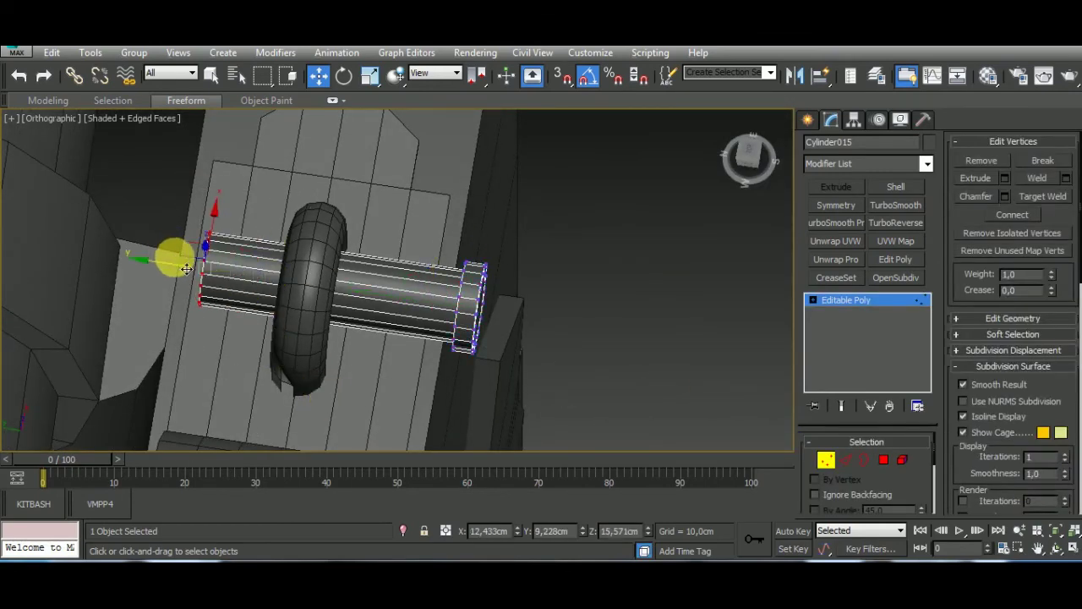
pyautogui.keyDown('alt'); pyautogui.moveTo(186, 269); pyautogui.dragTo(375, 299, button='middle'); pyautogui.keyUp('alt')
pyautogui.scroll(-3, 375, 299)
# Adjust the vertices at the pin's bottom end in top view to finish stretching it.
pyautogui.click(826, 460)
pyautogui.moveTo(550, 354)
pyautogui.keyDown('alt'); pyautogui.mouseDown(button='middle')
pyautogui.moveTo(598, 264)
pyautogui.moveTo(527, 341)
pyautogui.moveTo(631, 381)
pyautogui.moveTo(435, 324)
pyautogui.moveTo(529, 225)
pyautogui.moveTo(460, 212)
pyautogui.moveTo(363, 251)
pyautogui.moveTo(444, 314)
pyautogui.mouseUp(button='middle'); pyautogui.keyUp('alt')
pyautogui.scroll(4, 461, 341)
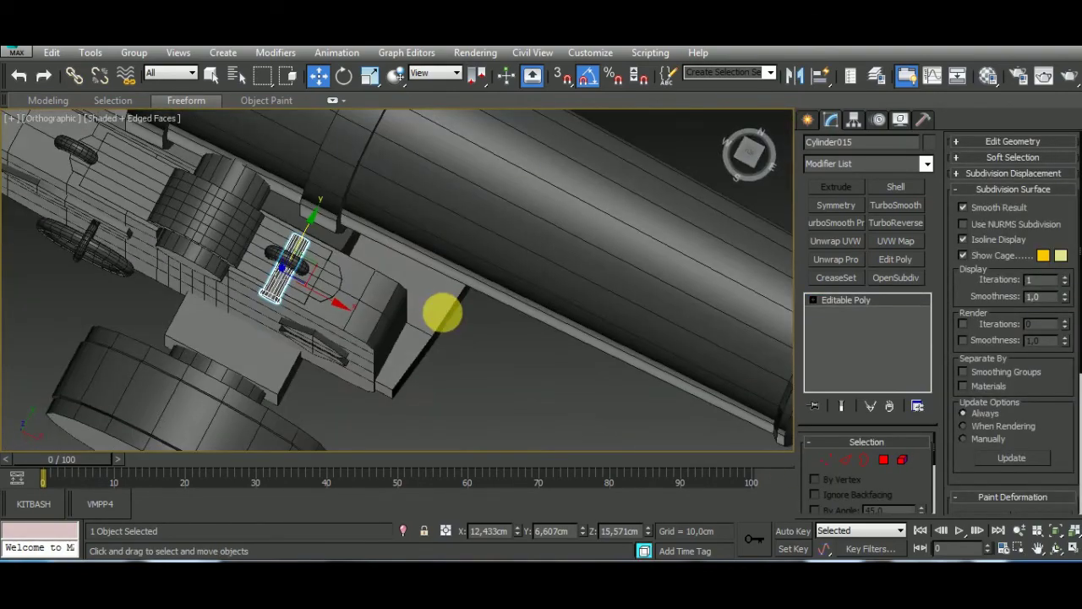
pyautogui.moveTo(546, 404)
pyautogui.keyDown('alt'); pyautogui.mouseDown(button='middle')
pyautogui.moveTo(527, 280)
pyautogui.moveTo(515, 322)
pyautogui.moveTo(439, 318)
pyautogui.mouseUp(button='middle'); pyautogui.keyUp('alt')
pyautogui.press('t')
pyautogui.scroll(-3, 444, 322)
pyautogui.click(826, 459)
pyautogui.moveTo(466, 380); pyautogui.dragTo(394, 314, button='middle')
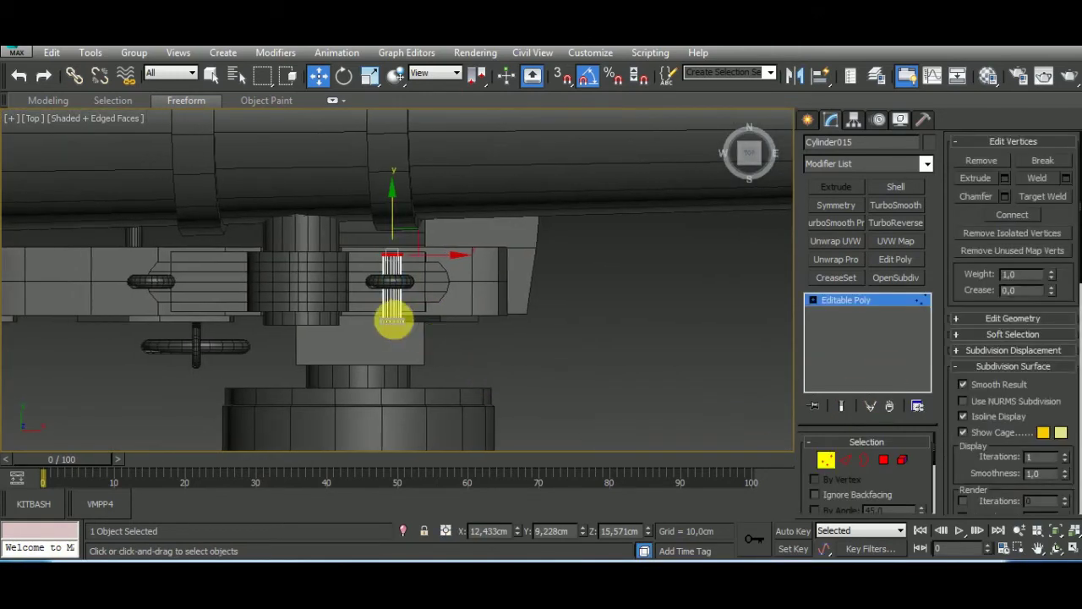
pyautogui.scroll(4, 412, 365)
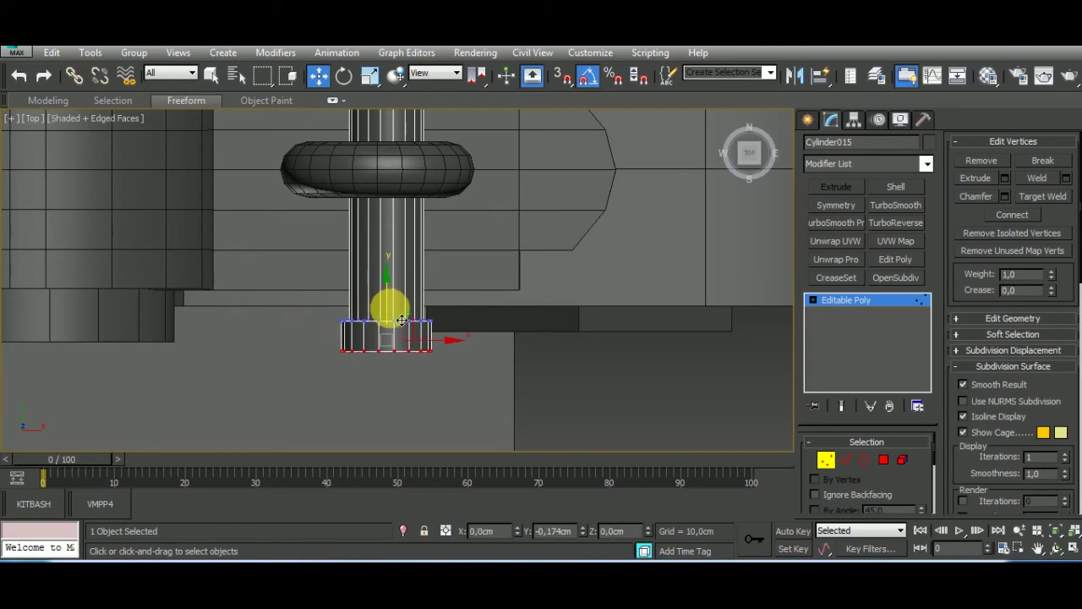
pyautogui.click(827, 459)
pyautogui.scroll(-2, 660, 406)
pyautogui.moveTo(659, 406); pyautogui.dragTo(421, 324, button='middle')
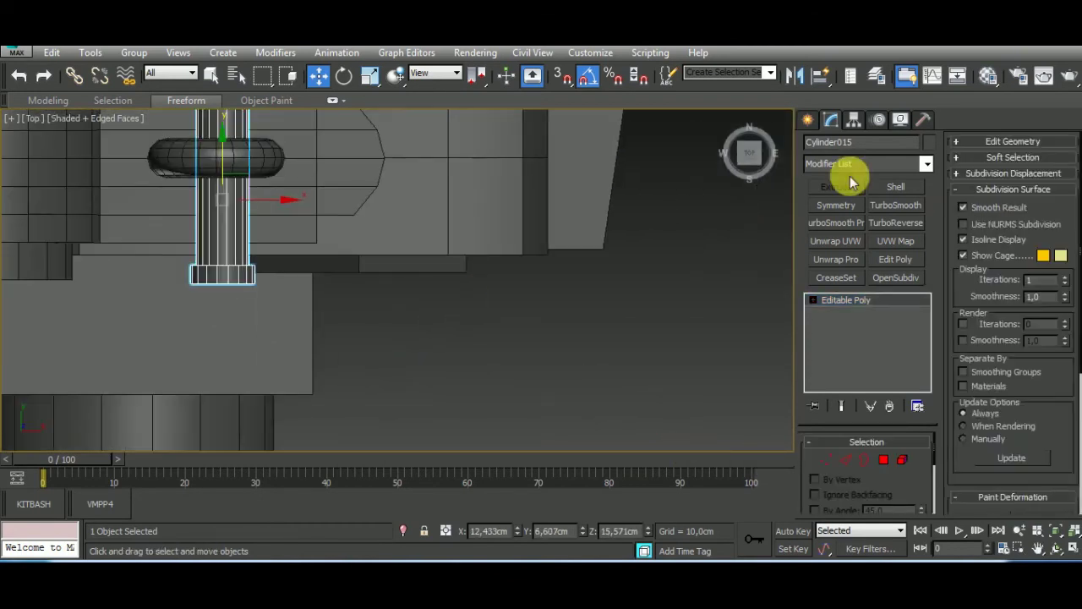
pyautogui.click(807, 120)
# Create a small torus, Torus004, beside the bracket and scale it down.
pyautogui.click(842, 269)
pyautogui.moveTo(564, 346); pyautogui.dragTo(592, 372)
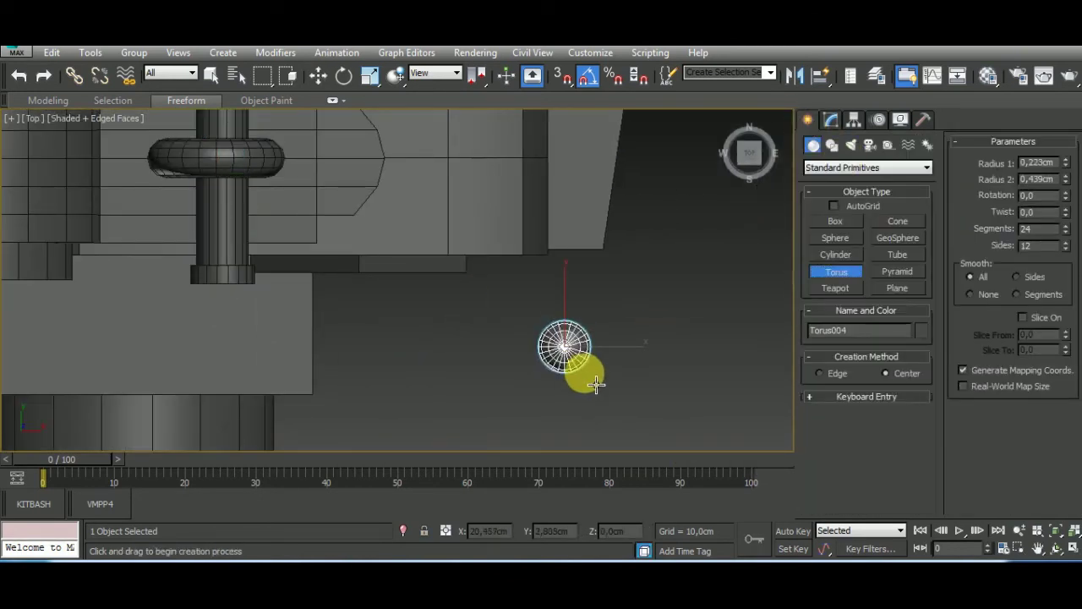
pyautogui.press('w')
pyautogui.moveTo(725, 378); pyautogui.dragTo(590, 401, button='middle')
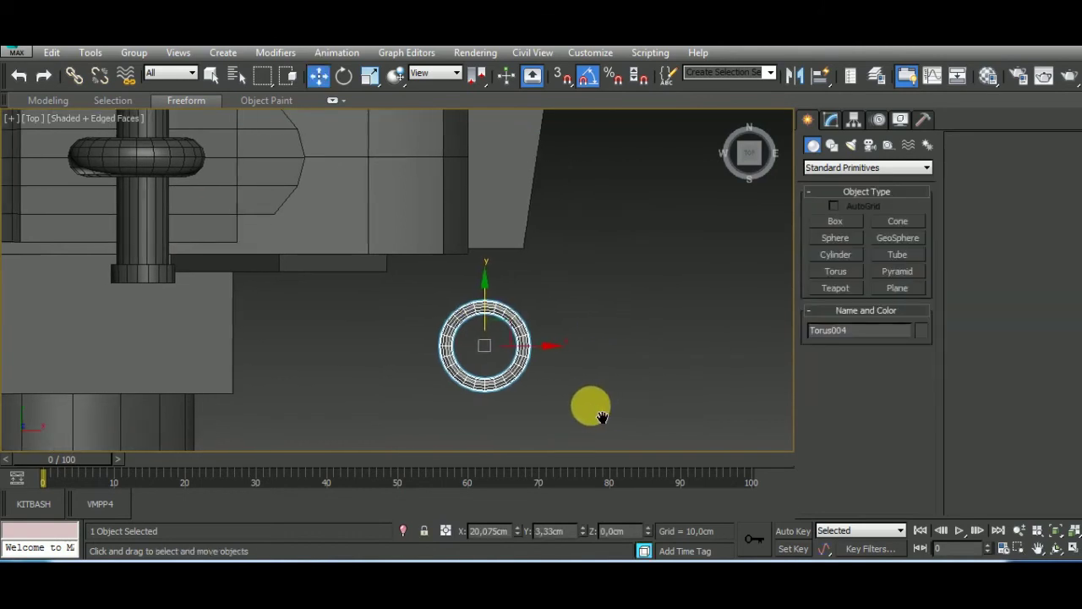
pyautogui.scroll(-2, 557, 377)
pyautogui.scroll(3, 522, 366)
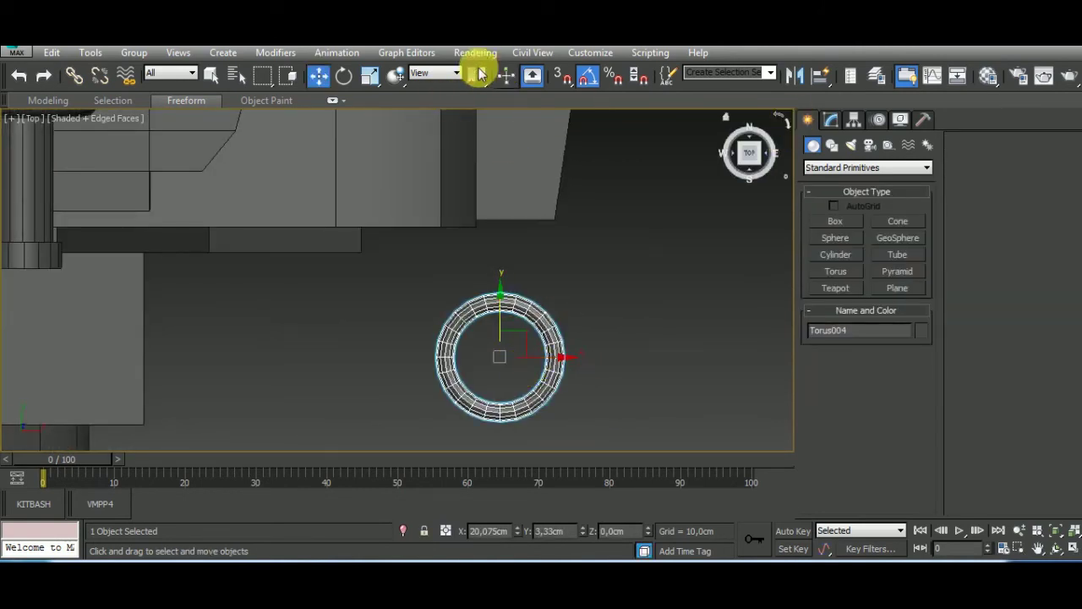
pyautogui.click(369, 76)
pyautogui.moveTo(500, 355); pyautogui.dragTo(539, 387)
pyautogui.moveTo(539, 387); pyautogui.dragTo(508, 356, button='middle')
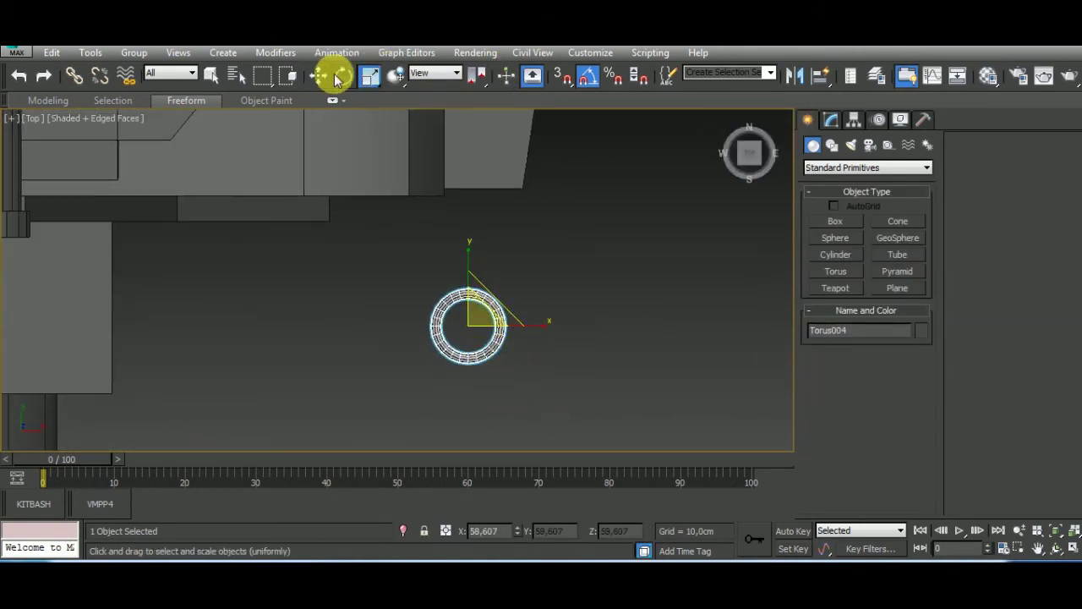
pyautogui.click(318, 75)
pyautogui.click(831, 119)
pyautogui.scroll(-3, 854, 479)
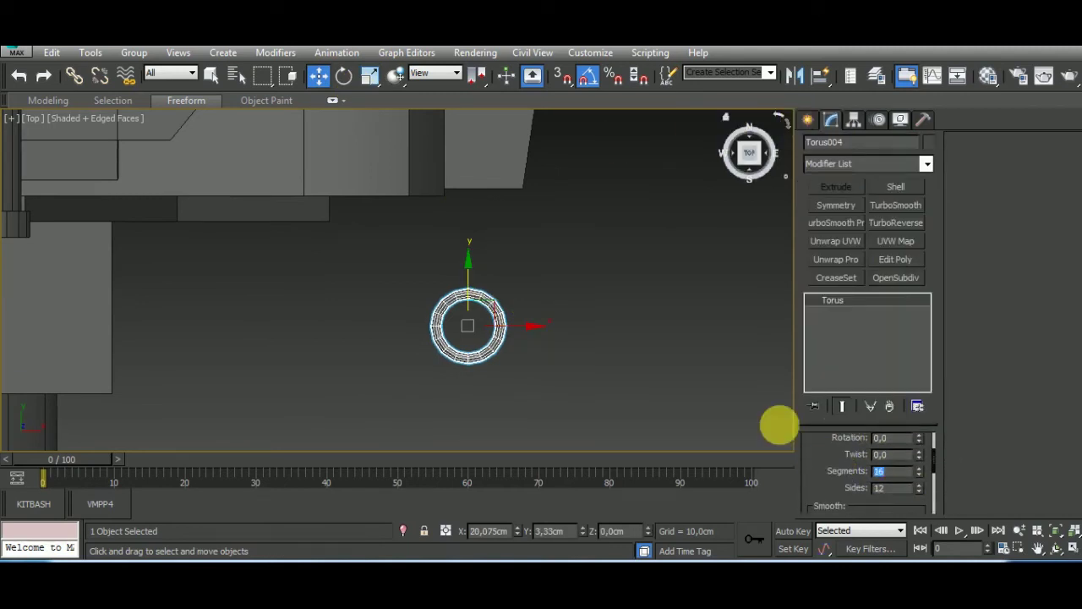
pyautogui.scroll(2, 495, 339)
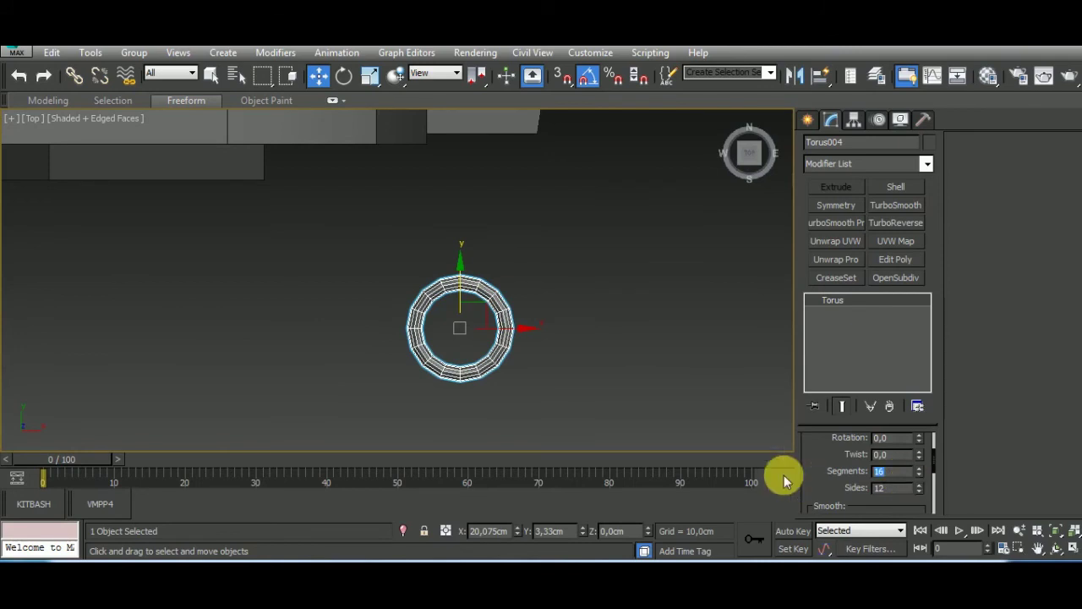
# Convert Torus004 to Editable Poly, delete its right half and extrude the open border right along X.
pyautogui.rightClick(876, 337)
pyautogui.click(931, 415)
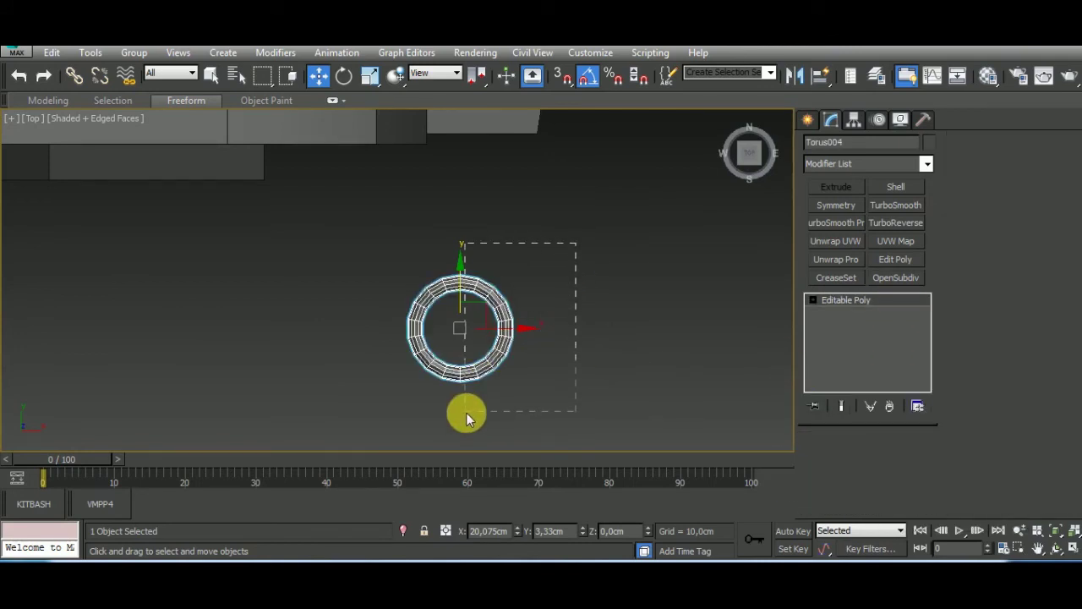
pyautogui.click(884, 459)
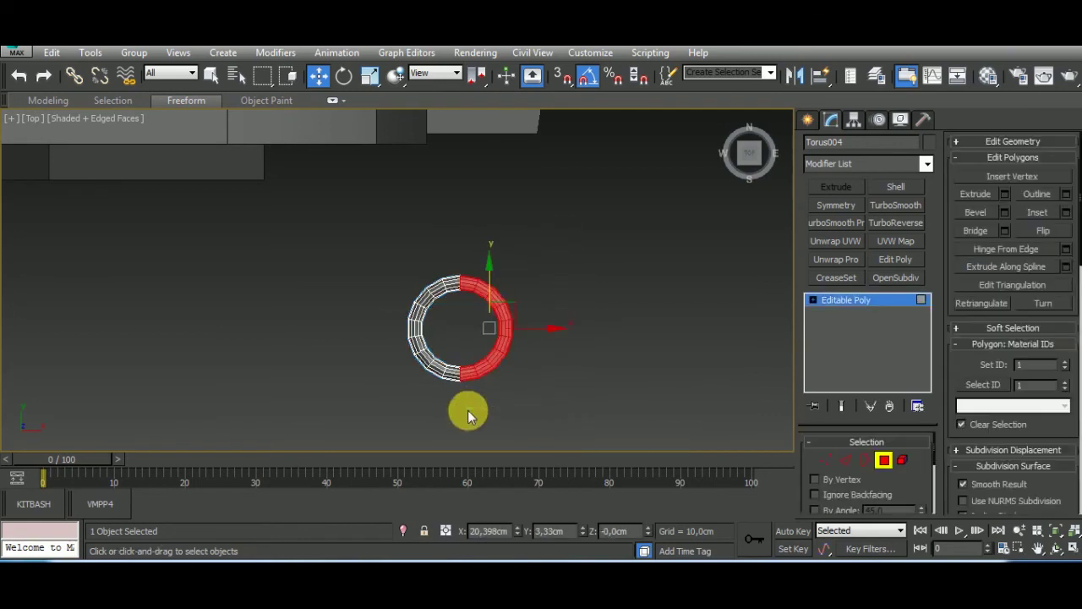
pyautogui.press('Delete')
pyautogui.press('3')
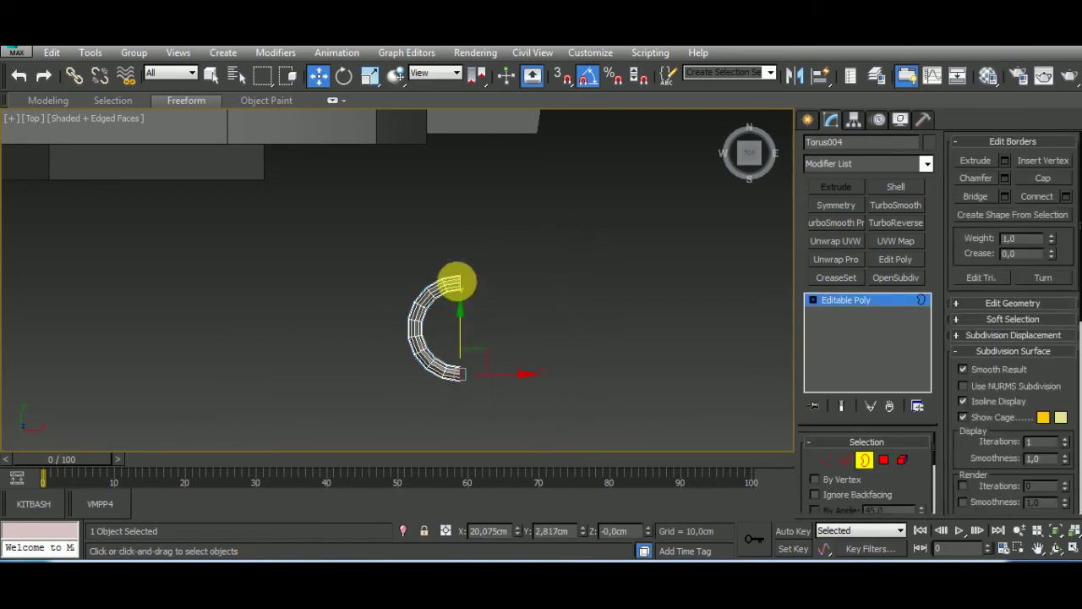
pyautogui.keyDown('shift'); pyautogui.moveTo(511, 294); pyautogui.dragTo(578, 298); pyautogui.keyUp('shift')
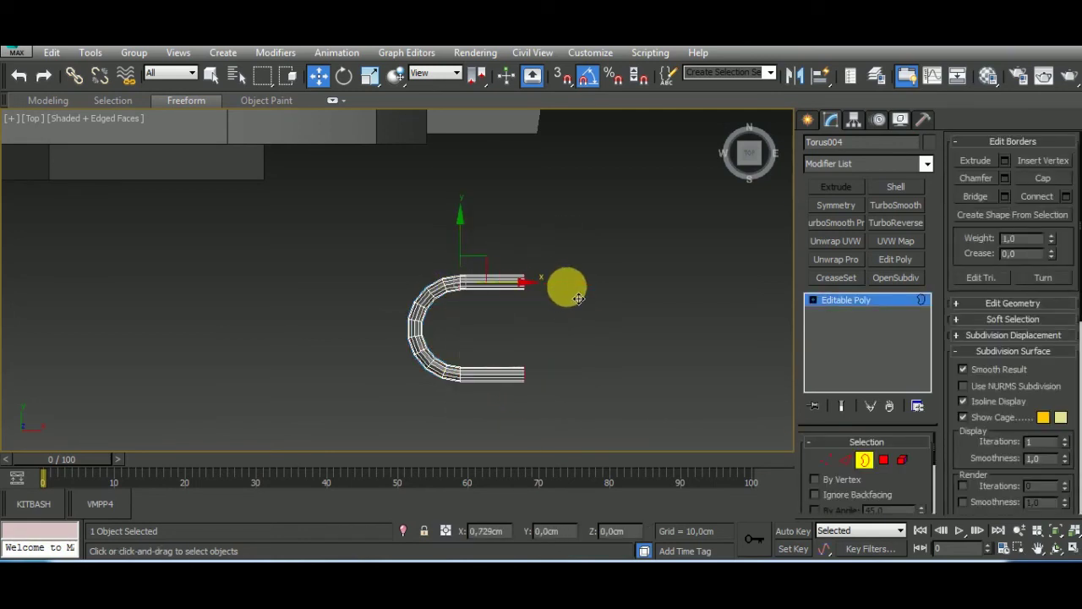
pyautogui.click(864, 460)
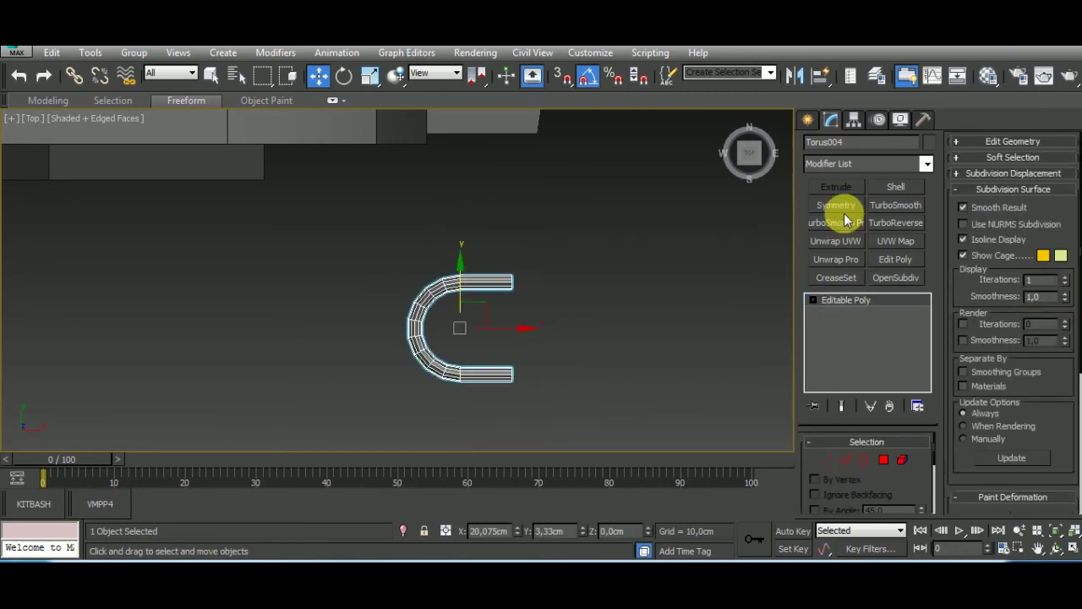
# Add a Symmetry modifier mirroring across X with Flip, shifting the Mirror gizmo right to close the link.
pyautogui.click(847, 220)
pyautogui.click(857, 312)
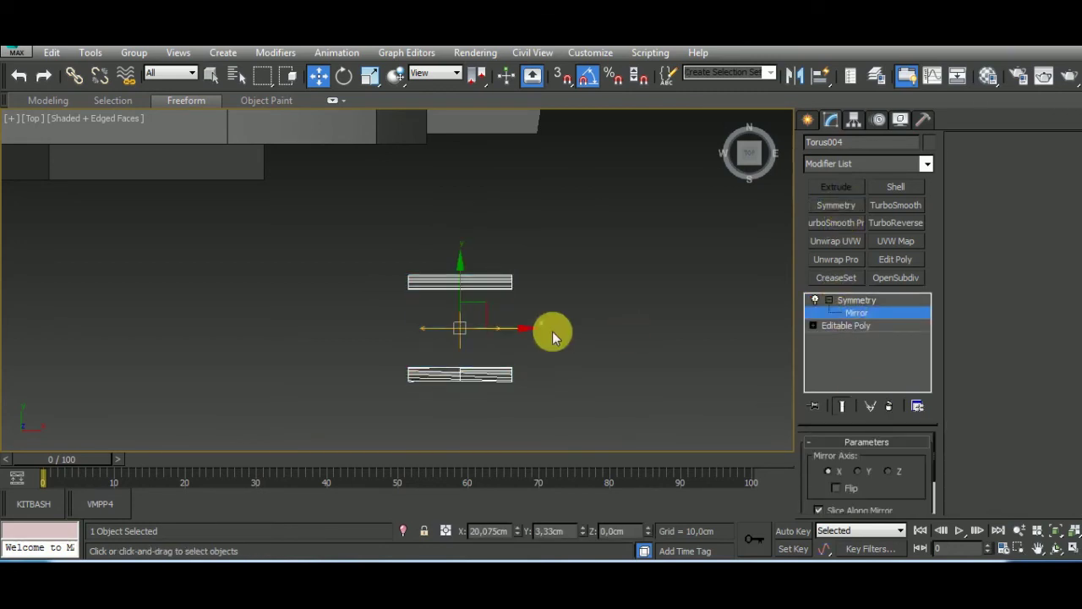
pyautogui.moveTo(551, 331); pyautogui.dragTo(588, 340)
pyautogui.click(860, 469)
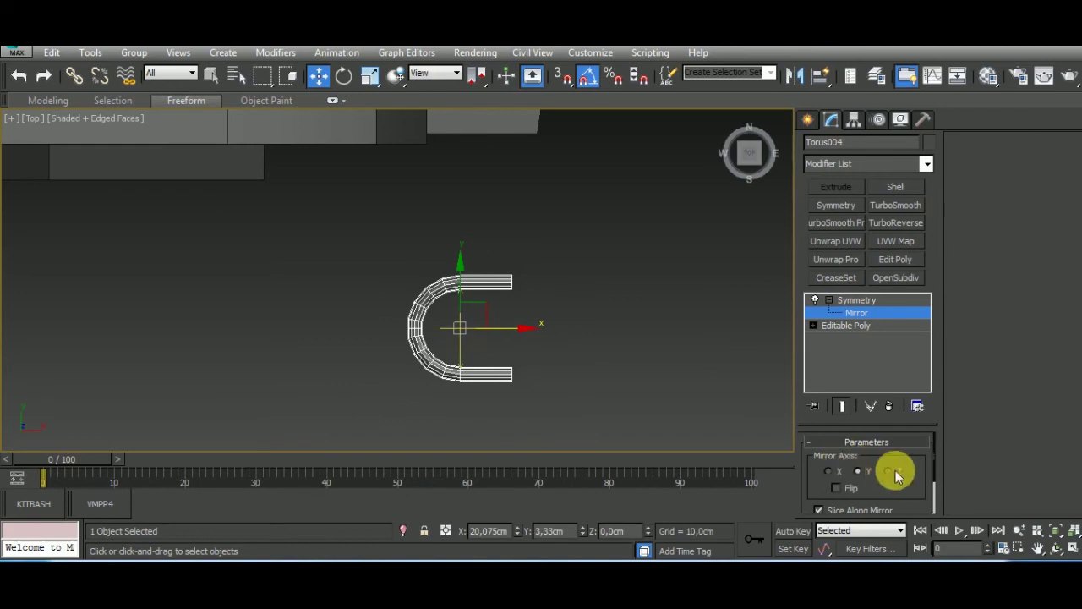
pyautogui.click(828, 470)
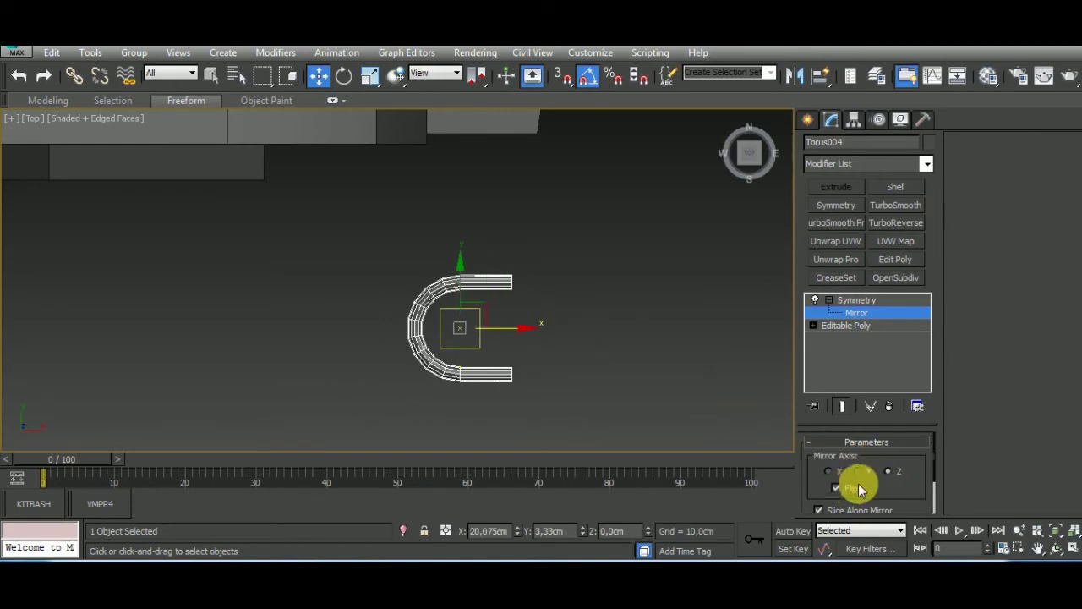
pyautogui.moveTo(643, 355)
pyautogui.keyDown('alt'); pyautogui.mouseDown(button='middle')
pyautogui.moveTo(592, 302)
pyautogui.moveTo(527, 313)
pyautogui.mouseUp(button='middle'); pyautogui.keyUp('alt')
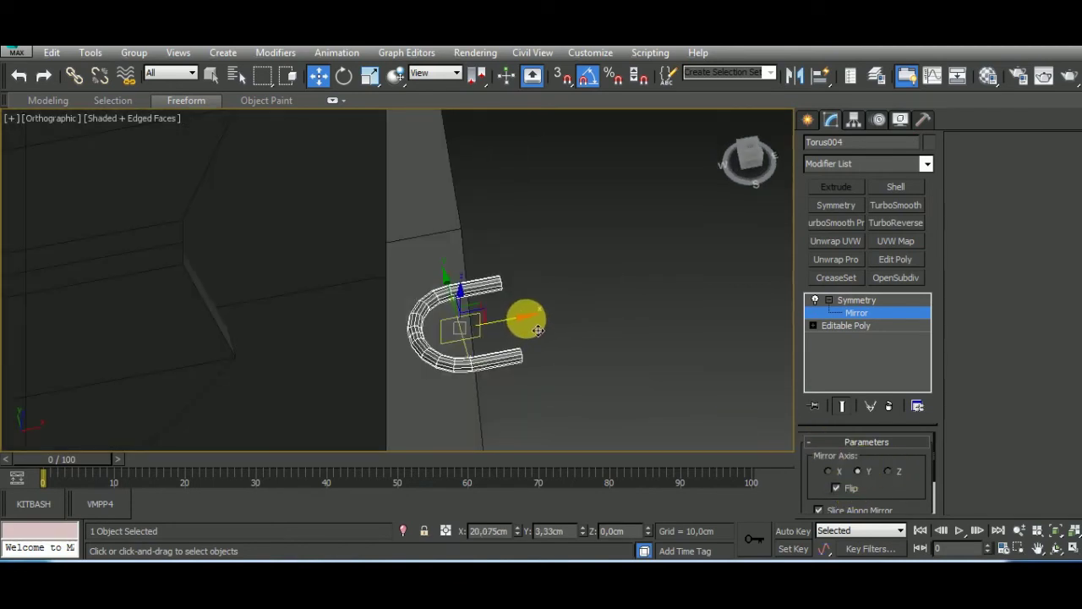
pyautogui.click(828, 471)
pyautogui.moveTo(513, 319); pyautogui.dragTo(581, 314)
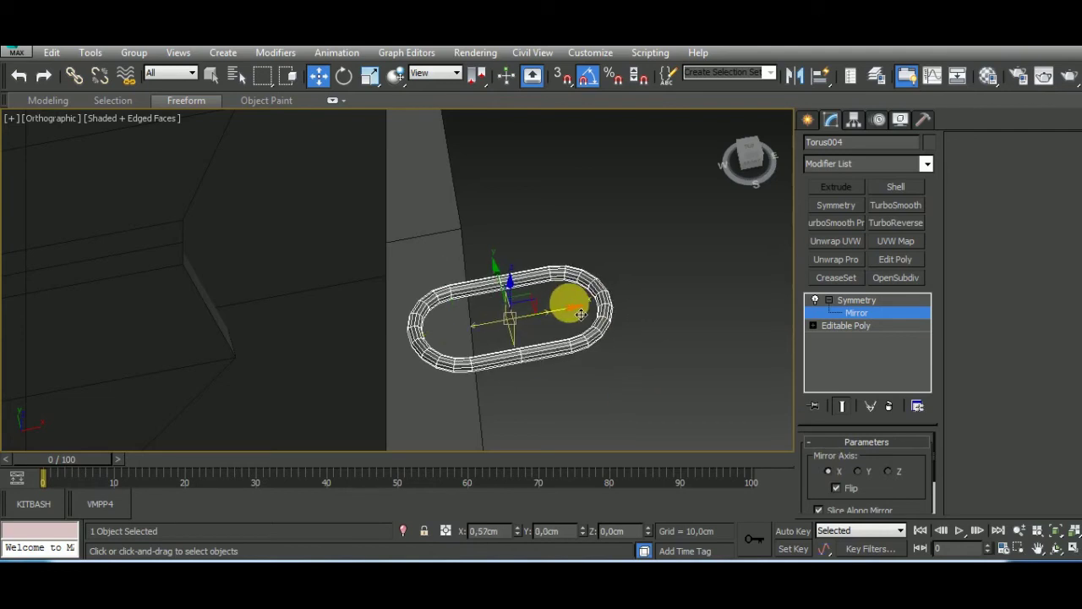
# Exit the Mirror gizmo and inspect the closed oval link in top and 3D views.
pyautogui.press('t')
pyautogui.scroll(-3, 619, 449)
pyautogui.moveTo(575, 392); pyautogui.dragTo(754, 342, button='middle')
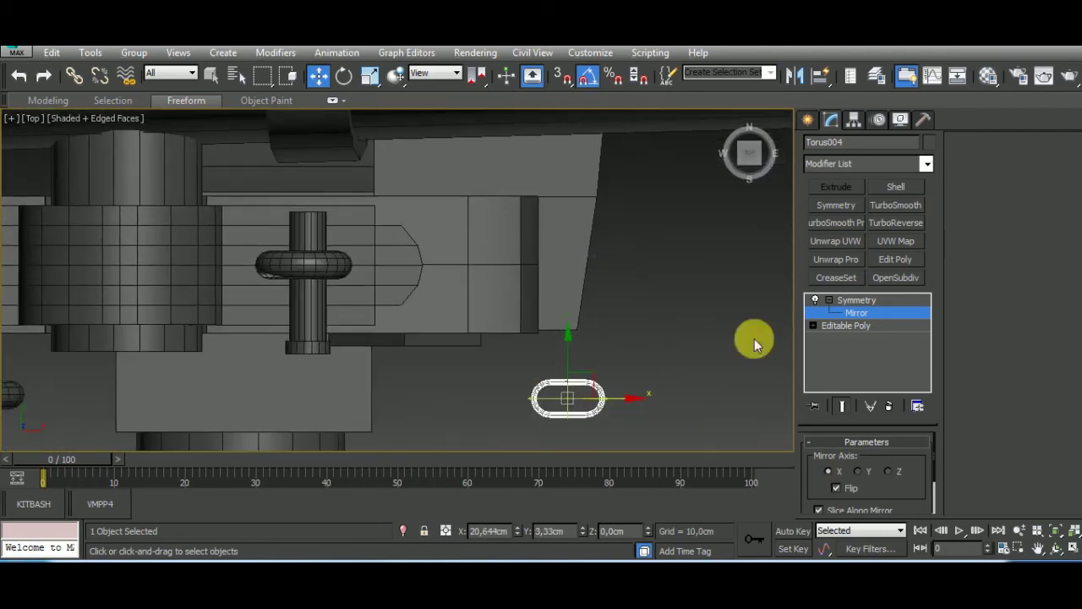
pyautogui.hotkey('ctrl', 'b')
pyautogui.scroll(2, 648, 404)
pyautogui.scroll(3, 525, 339)
pyautogui.click(370, 75)
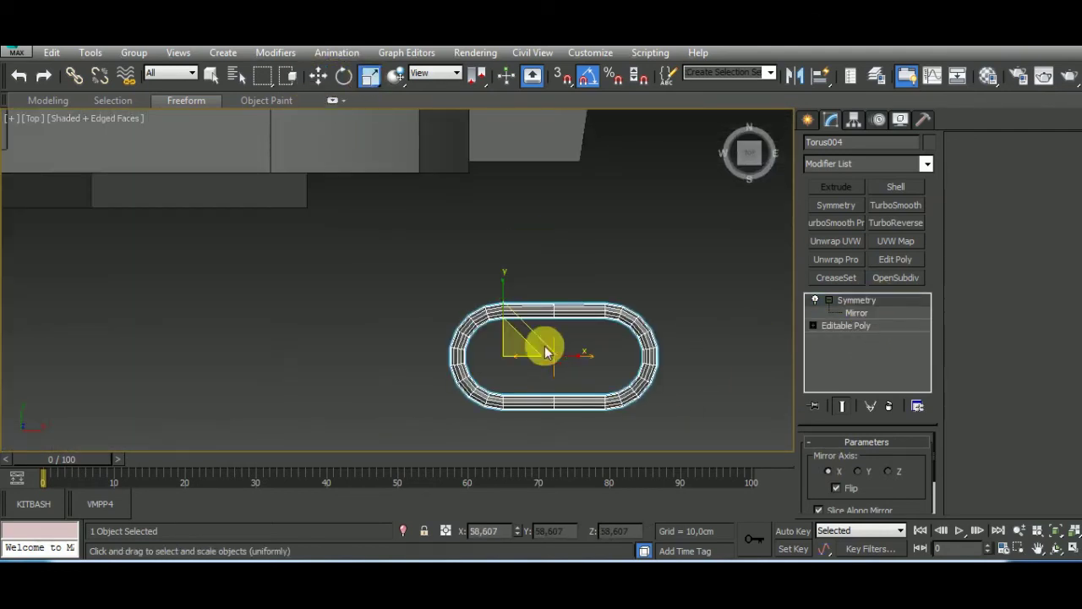
pyautogui.scroll(-3, 521, 364)
pyautogui.scroll(-1, 519, 398)
pyautogui.moveTo(620, 391); pyautogui.dragTo(554, 362, button='middle')
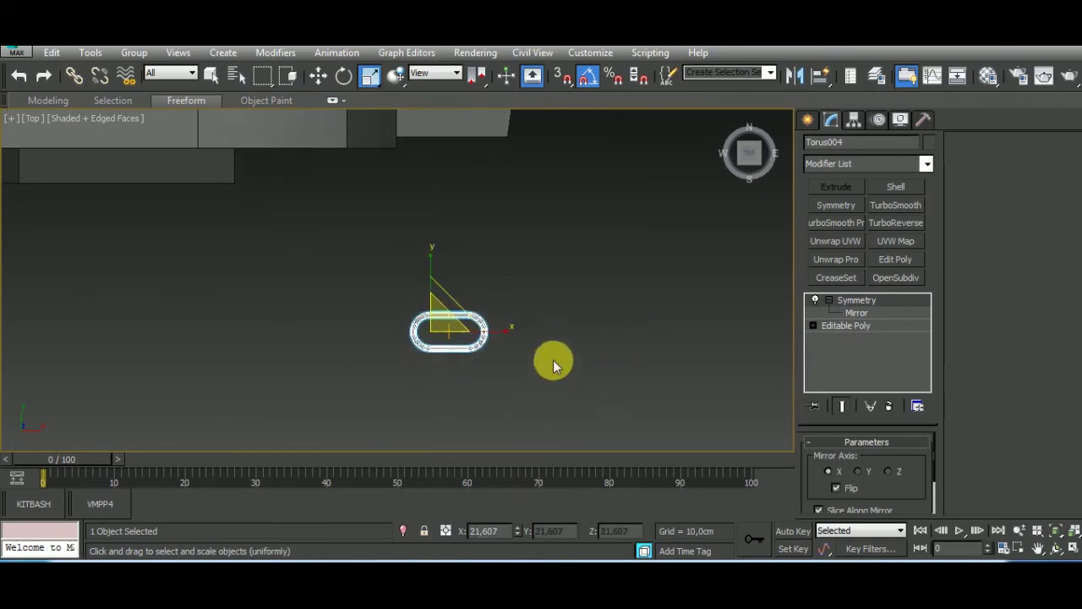
pyautogui.scroll(-4, 553, 362)
pyautogui.scroll(2, 541, 355)
pyautogui.scroll(3, 449, 334)
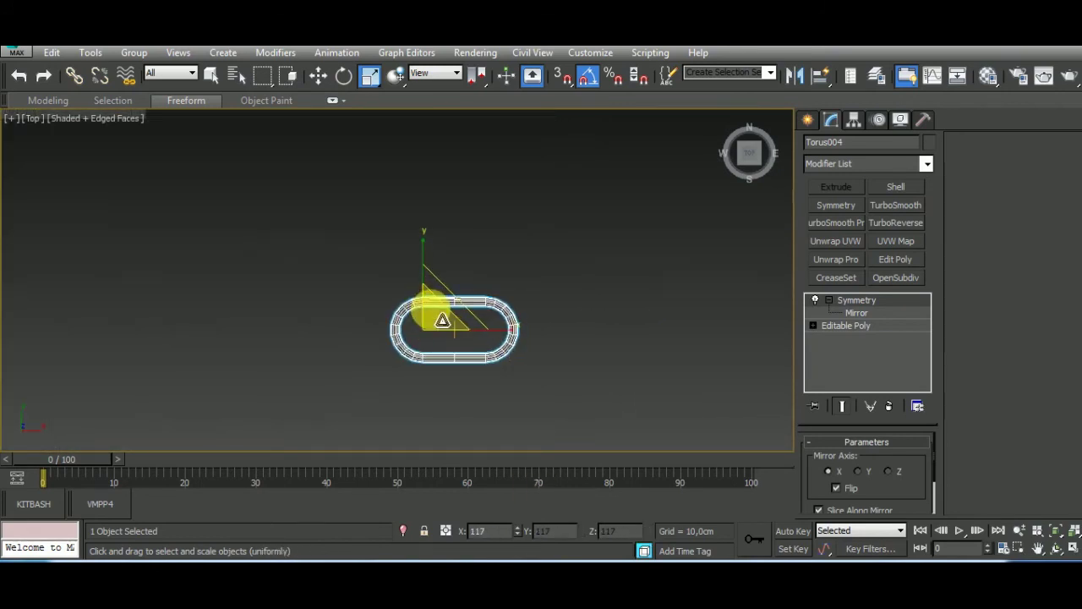
pyautogui.moveTo(701, 303)
pyautogui.keyDown('alt'); pyautogui.mouseDown(button='middle')
pyautogui.moveTo(599, 259)
pyautogui.moveTo(429, 338)
pyautogui.moveTo(890, 231)
pyautogui.mouseUp(button='middle'); pyautogui.keyUp('alt')
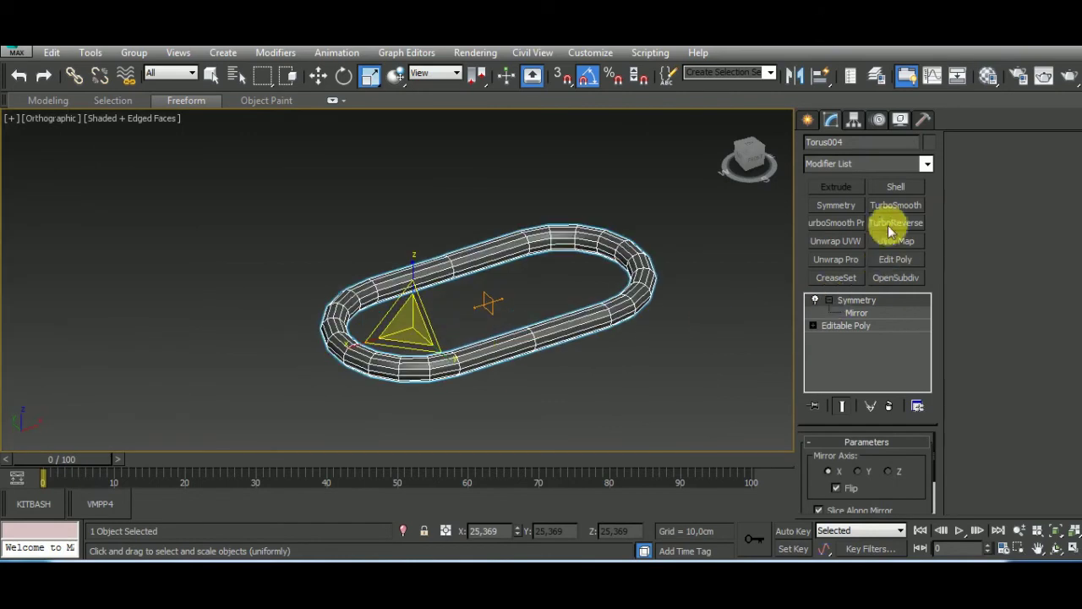
# Add Edit Poly, select all vertices, and scale the link in width and length.
pyautogui.click(888, 259)
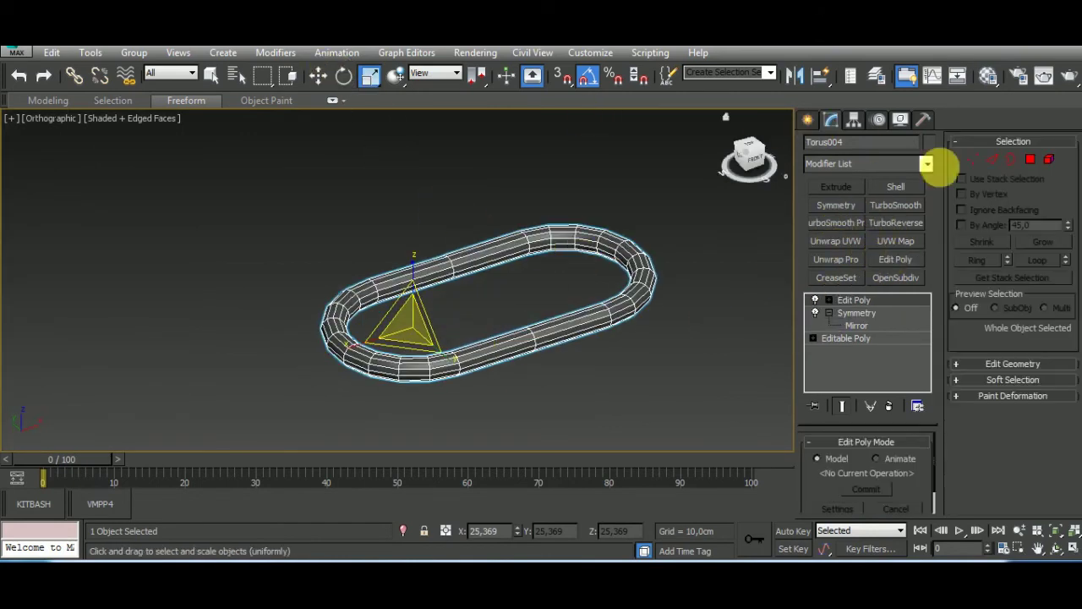
pyautogui.press('1')
pyautogui.moveTo(720, 191); pyautogui.dragTo(234, 481)
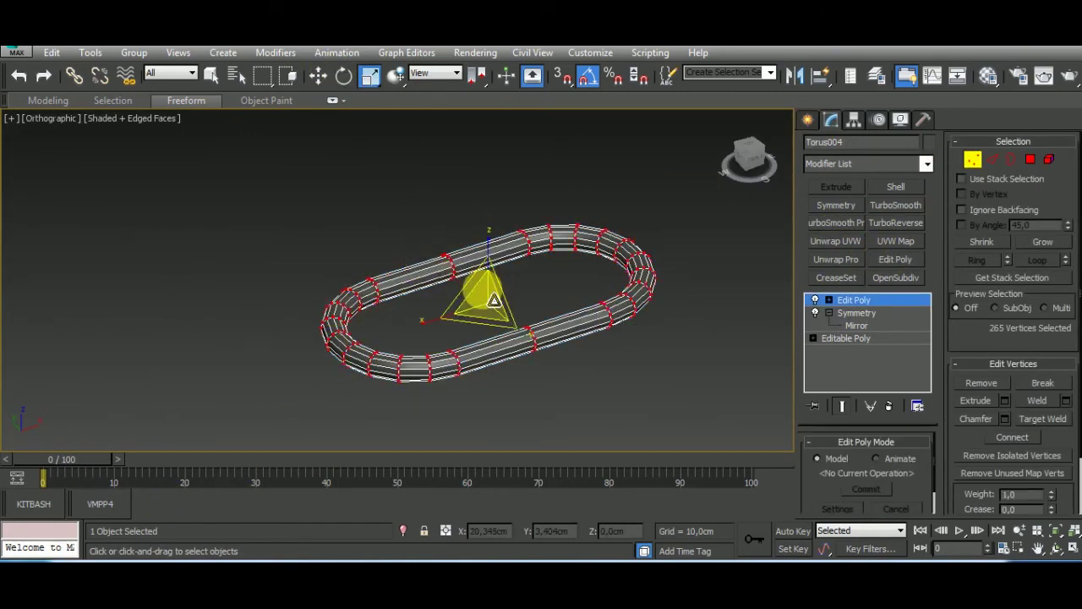
pyautogui.moveTo(494, 301); pyautogui.dragTo(506, 235)
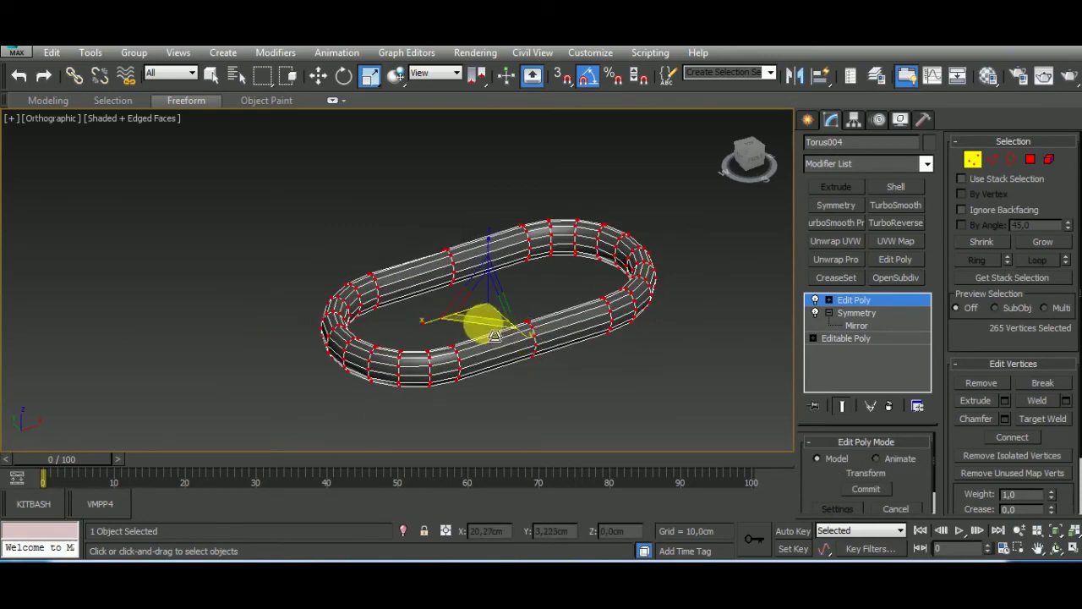
pyautogui.moveTo(483, 322)
pyautogui.mouseDown()
pyautogui.moveTo(434, 334)
pyautogui.moveTo(459, 324)
pyautogui.mouseUp()
pyautogui.keyDown('alt'); pyautogui.moveTo(459, 324); pyautogui.dragTo(512, 431, button='middle'); pyautogui.keyUp('alt')
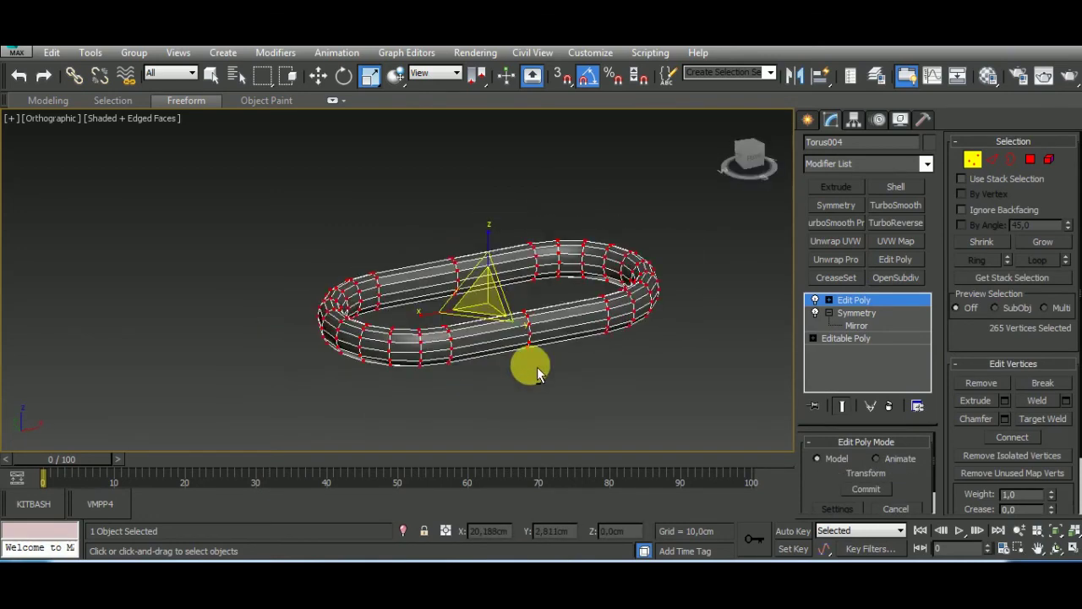
pyautogui.moveTo(495, 296); pyautogui.dragTo(507, 289)
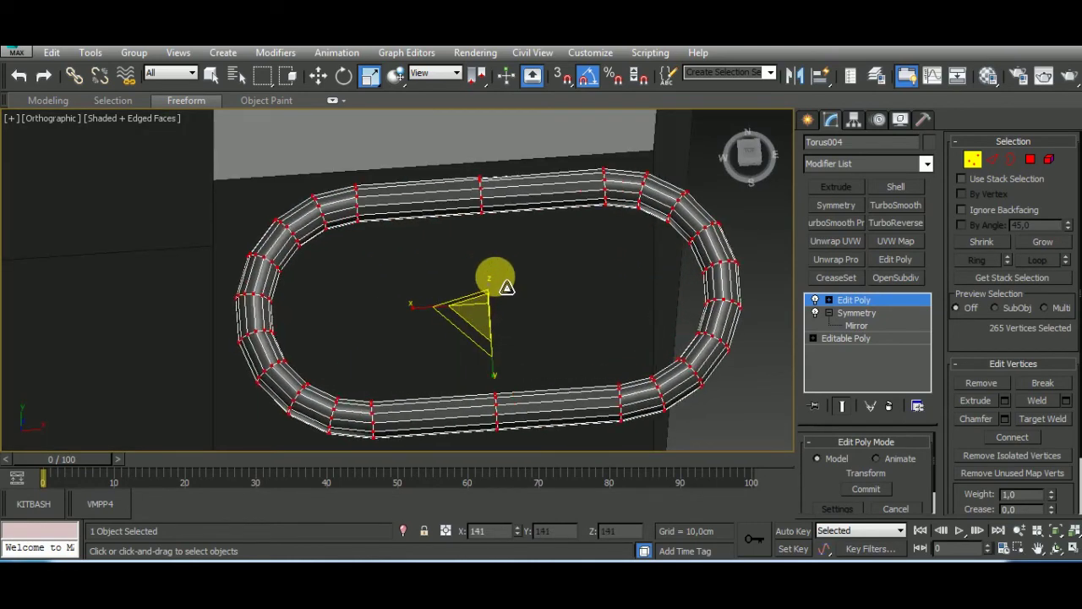
# Leave vertex editing and return to the whole link object.
pyautogui.scroll(-4, 541, 300)
pyautogui.keyDown('alt'); pyautogui.moveTo(540, 300); pyautogui.dragTo(672, 263, button='middle'); pyautogui.keyUp('alt')
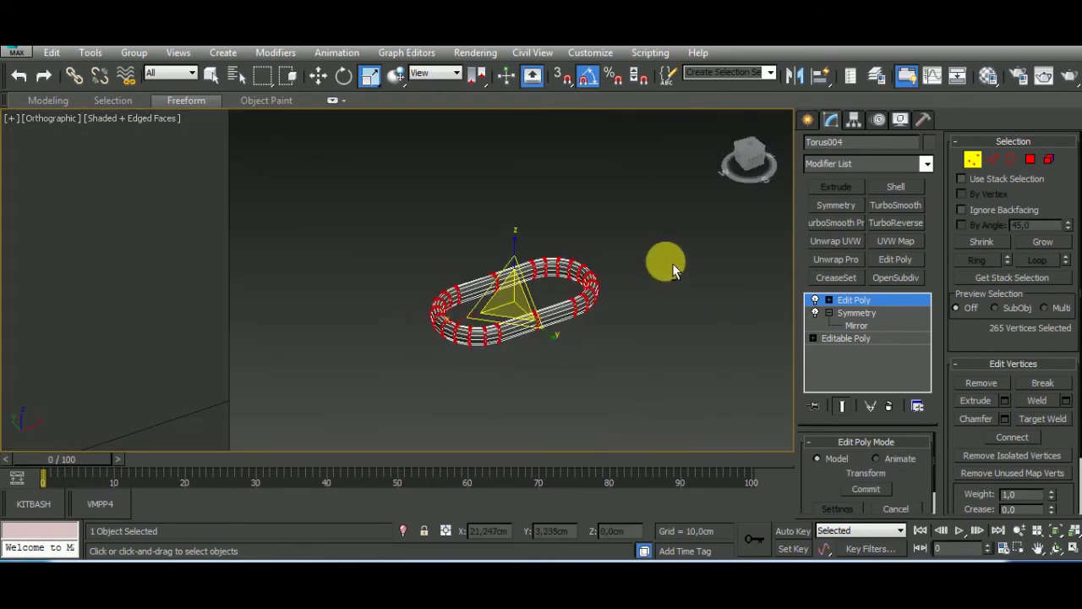
pyautogui.scroll(3, 519, 357)
pyautogui.scroll(2, 528, 357)
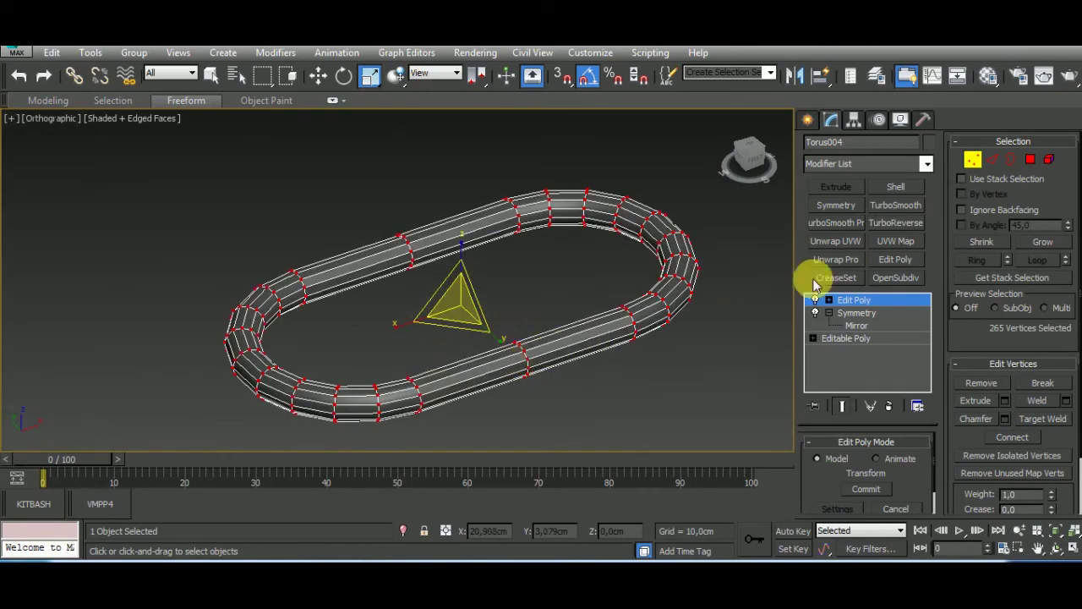
pyautogui.click(852, 300)
pyautogui.keyDown('alt'); pyautogui.moveTo(696, 374); pyautogui.dragTo(611, 382, button='middle'); pyautogui.keyUp('alt')
# Isolate the link in top view and Shift-move a copy to the right.
pyautogui.press('t')
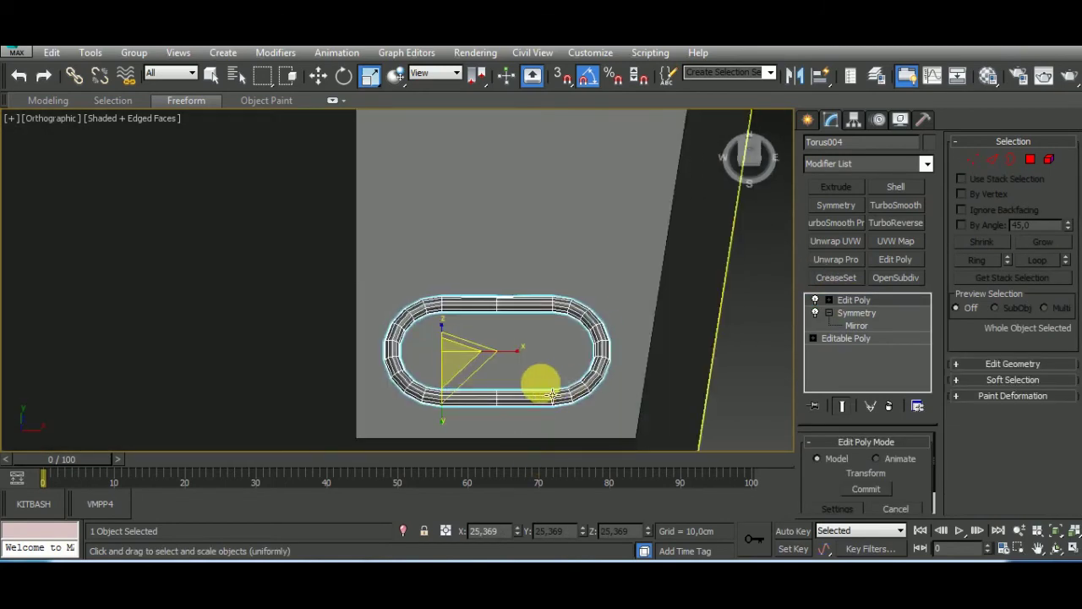
pyautogui.press('w')
pyautogui.hotkey('alt', 'q')
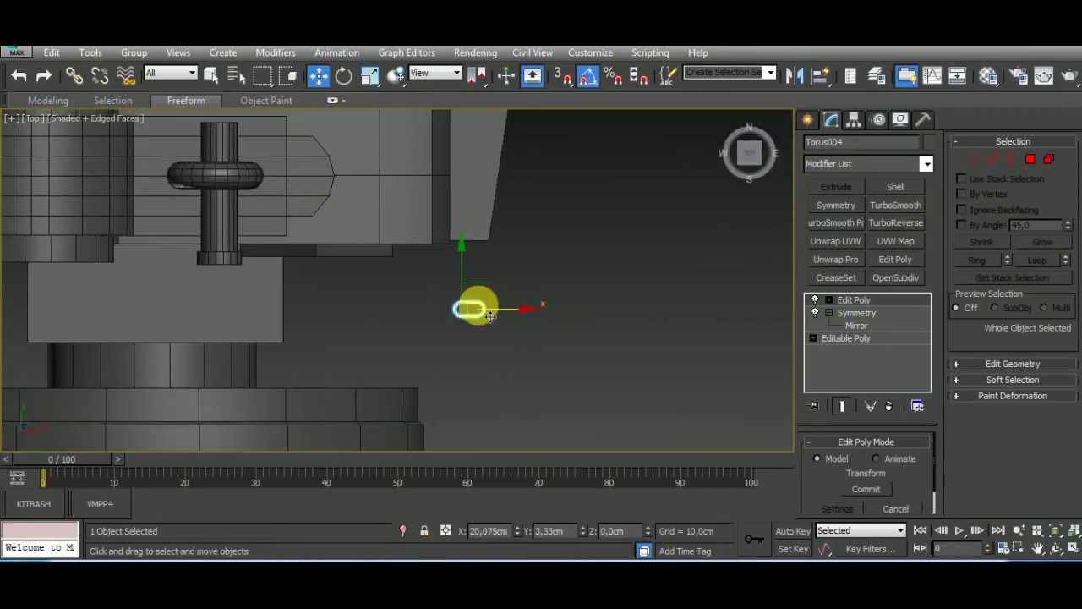
pyautogui.keyDown('shift'); pyautogui.moveTo(499, 321); pyautogui.dragTo(519, 327); pyautogui.keyUp('shift')
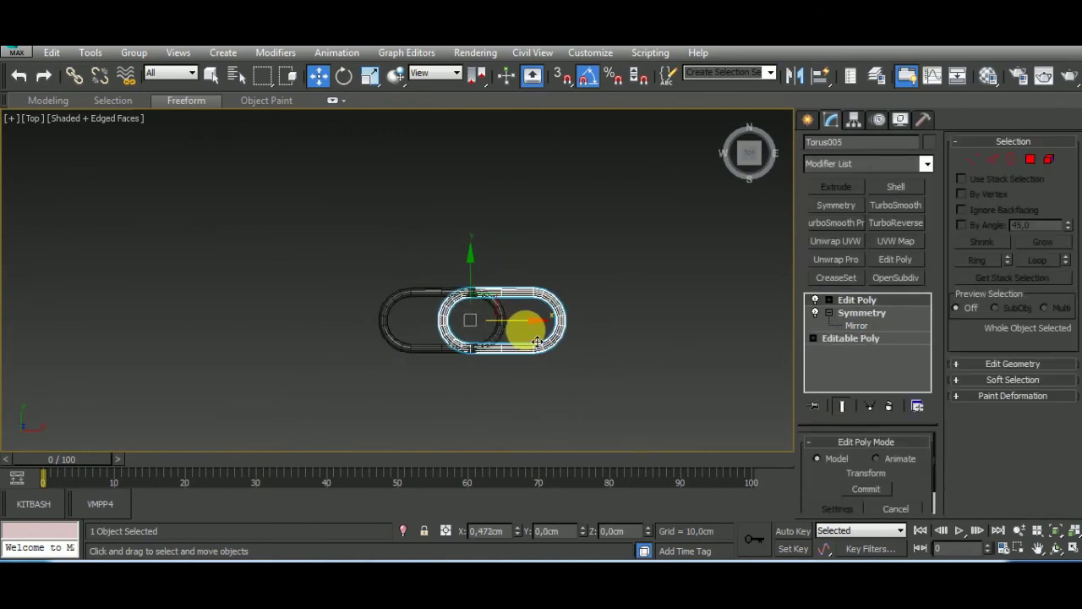
# Confirm the copied link and rotate it about 90° around X.
pyautogui.click(544, 367)
pyautogui.click(346, 74)
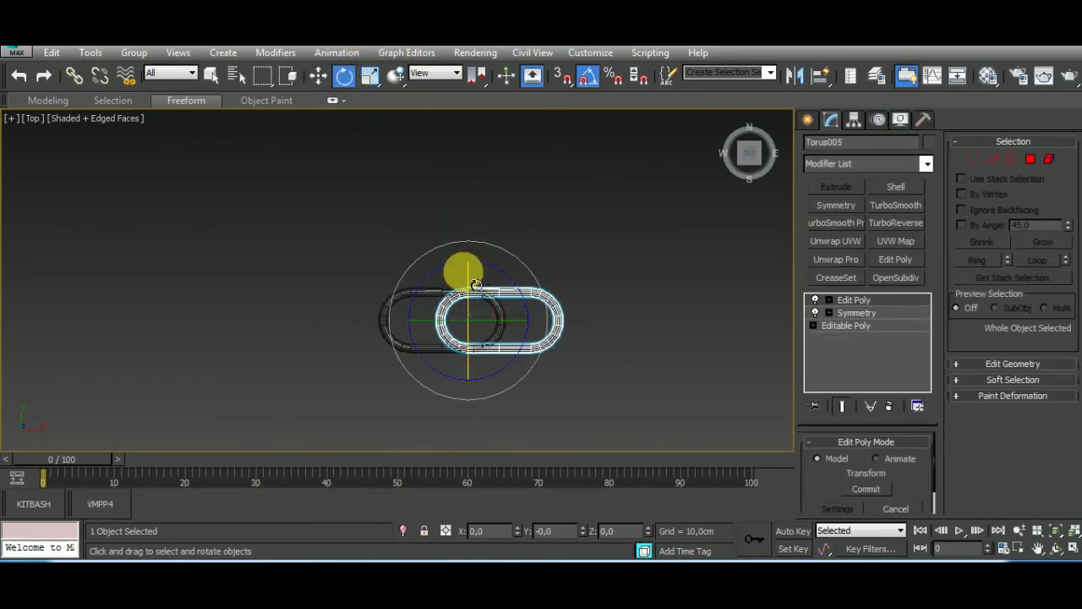
pyautogui.moveTo(476, 284); pyautogui.dragTo(482, 349)
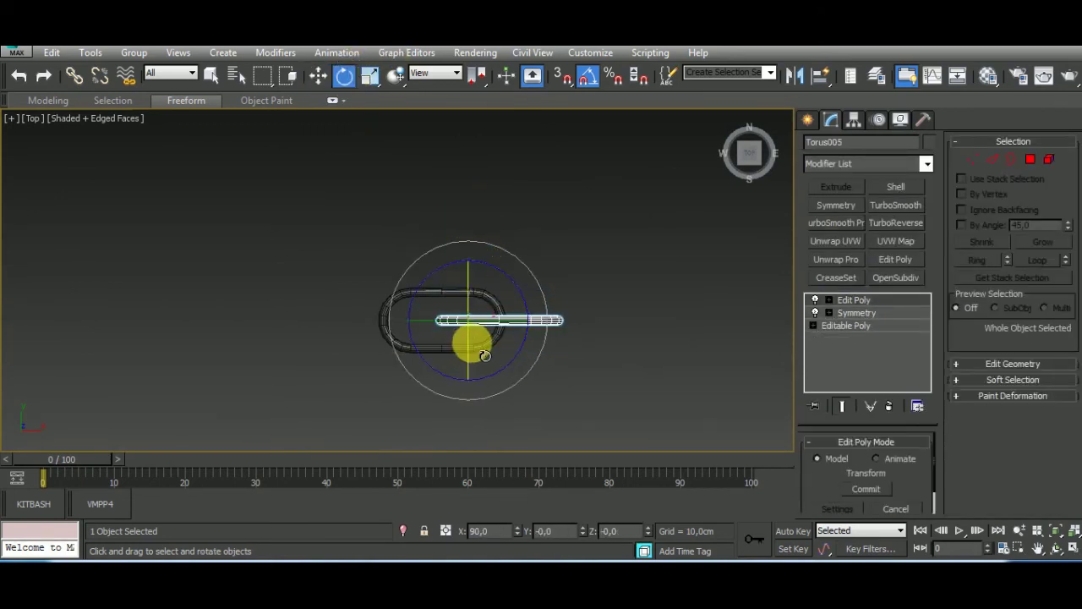
pyautogui.click(318, 76)
pyautogui.keyDown('alt'); pyautogui.moveTo(580, 307); pyautogui.dragTo(499, 351, button='middle'); pyautogui.keyUp('alt')
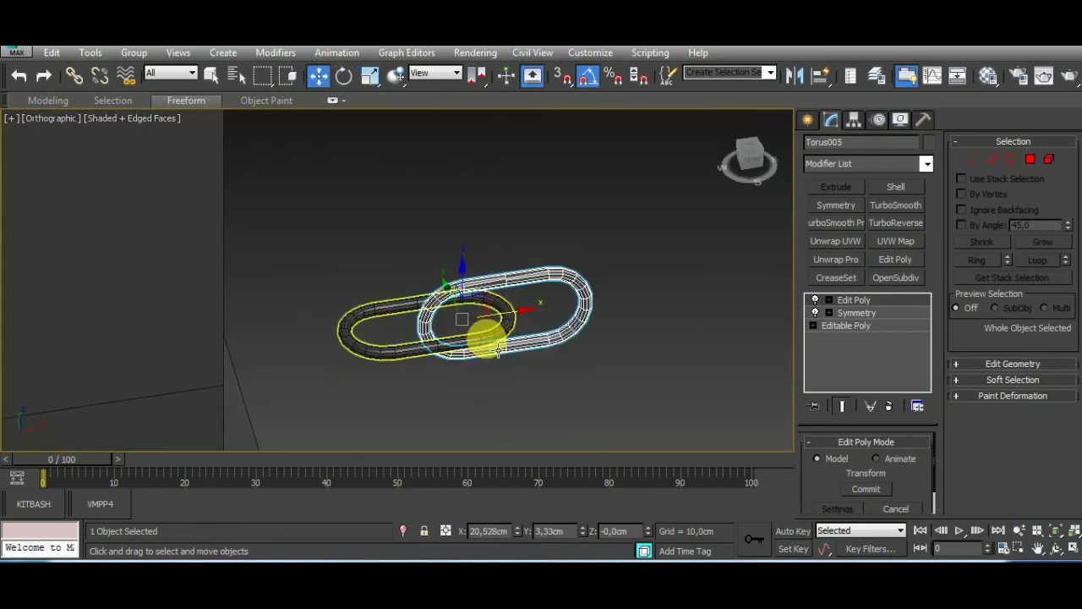
# Select both chain links together for moving.
pyautogui.click(369, 74)
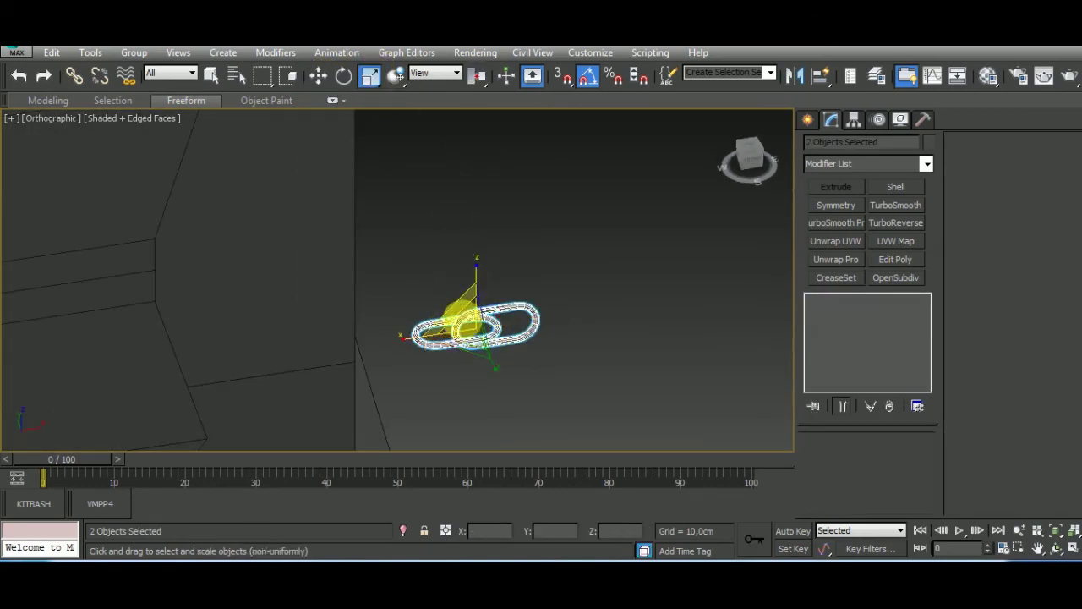
pyautogui.keyDown('ctrl'); pyautogui.click(459, 314); pyautogui.keyUp('ctrl')
pyautogui.moveTo(466, 392)
pyautogui.keyDown('alt'); pyautogui.mouseDown(button='middle')
pyautogui.moveTo(483, 337)
pyautogui.moveTo(420, 363)
pyautogui.mouseUp(button='middle'); pyautogui.keyUp('alt')
pyautogui.click(419, 362)
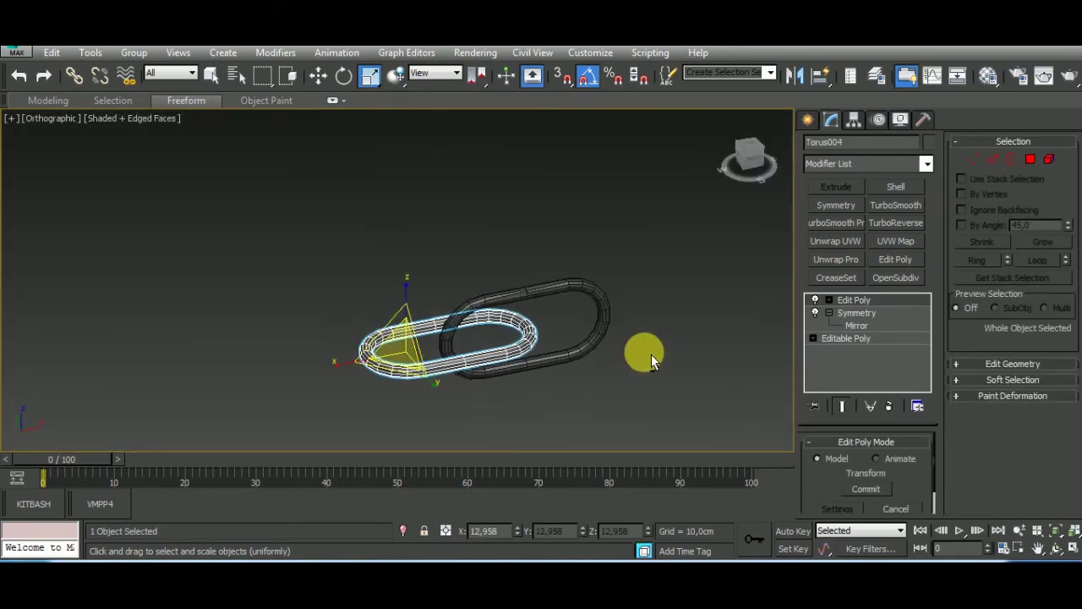
pyautogui.keyDown('ctrl'); pyautogui.click(580, 290); pyautogui.keyUp('ctrl')
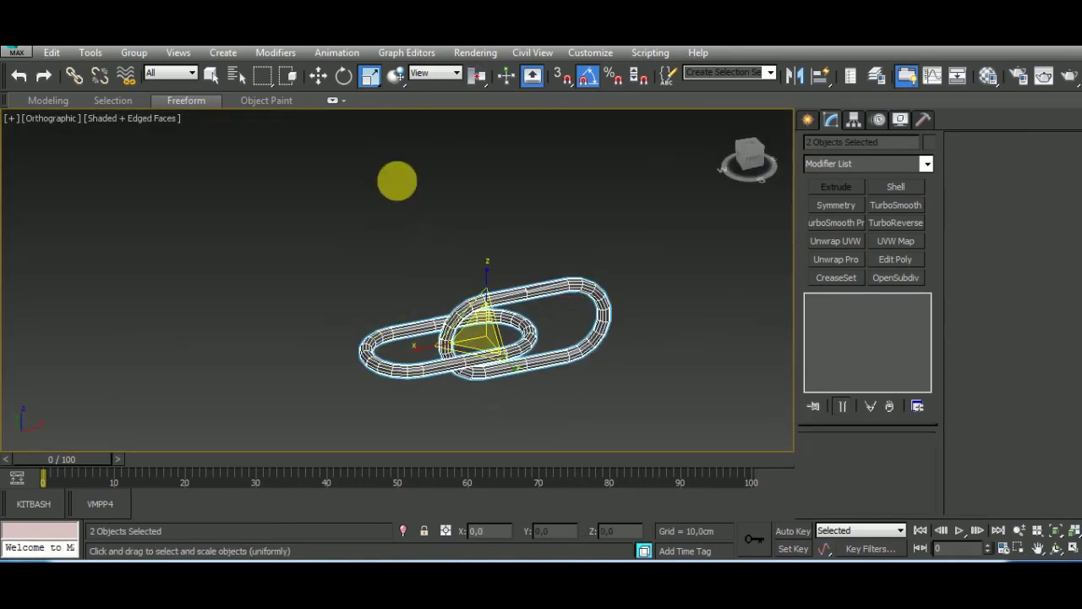
pyautogui.press('w')
# Discard the unwanted pair copy and slide the front link right to interlock.
pyautogui.moveTo(580, 270)
pyautogui.mouseDown()
pyautogui.moveTo(277, 363)
pyautogui.moveTo(516, 363)
pyautogui.mouseUp()
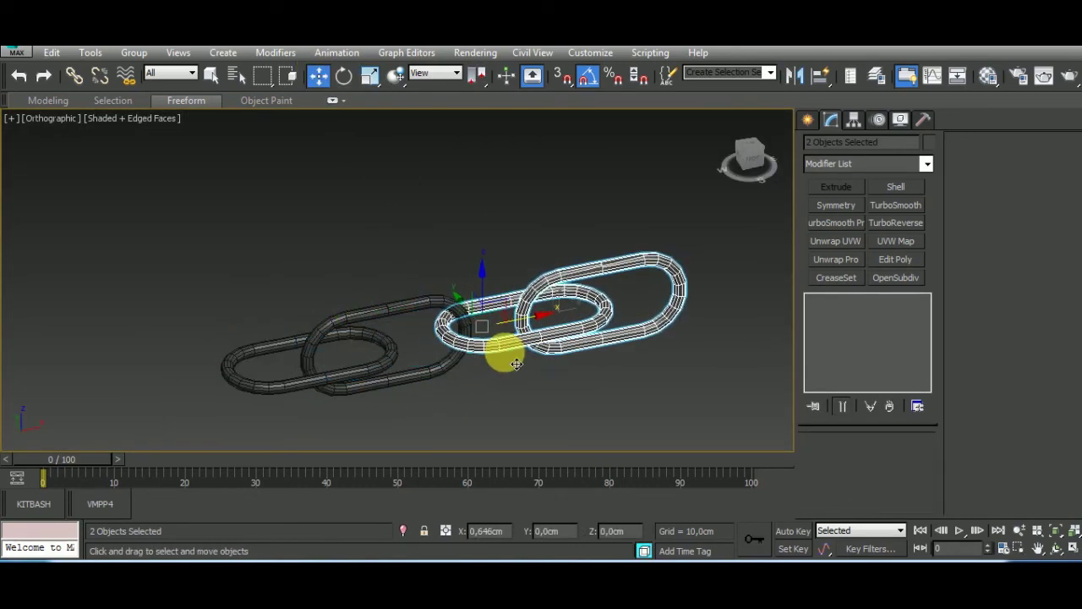
pyautogui.click(604, 367)
pyautogui.click(433, 366)
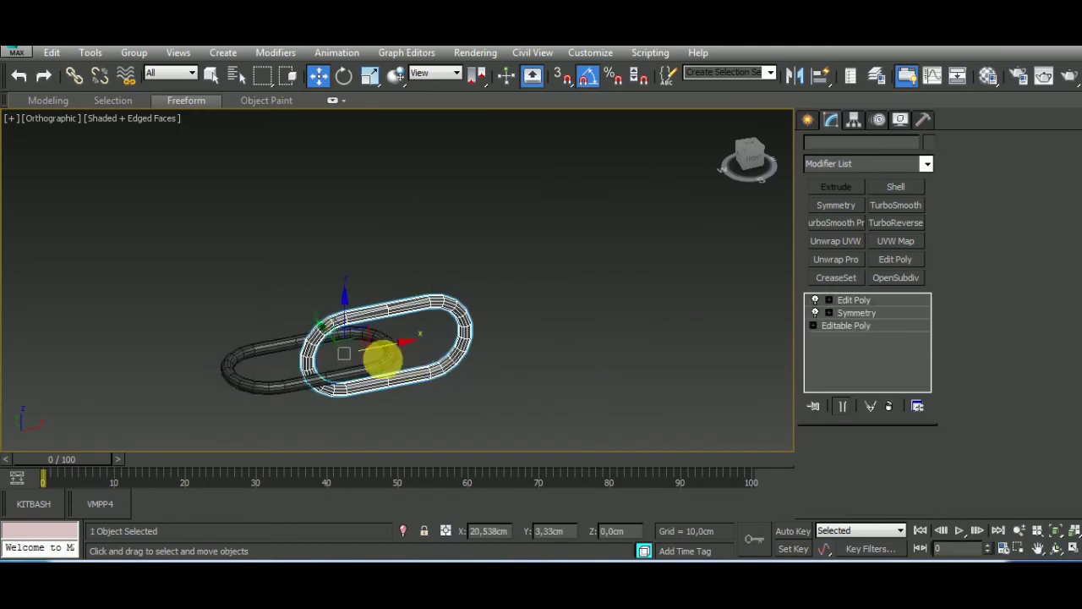
pyautogui.moveTo(384, 360)
pyautogui.mouseDown()
pyautogui.moveTo(435, 340)
pyautogui.moveTo(457, 345)
pyautogui.mouseUp()
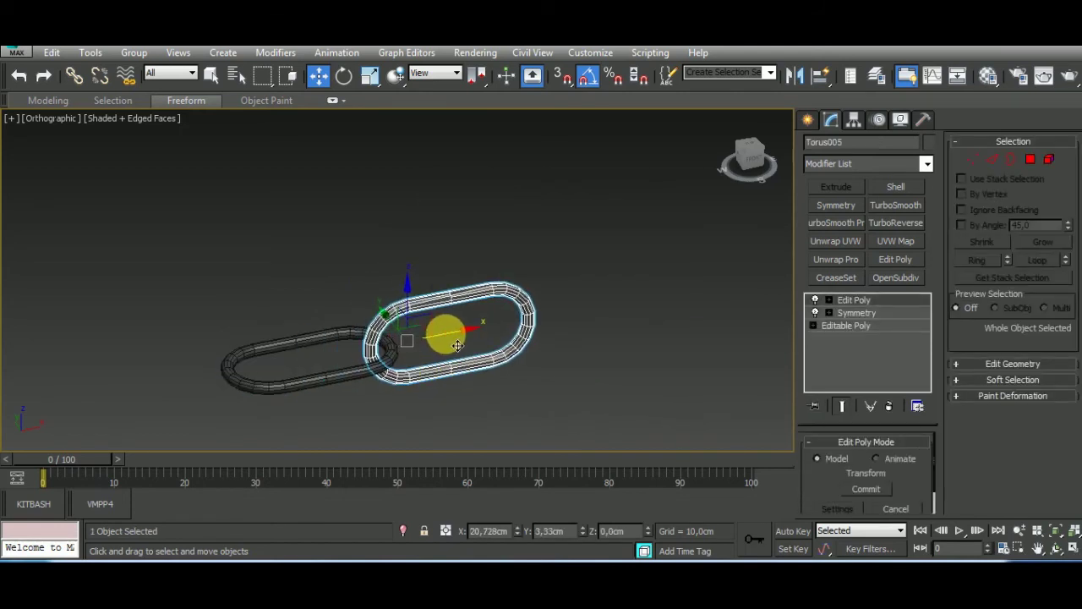
# Shift-drag the two-link pair along X to make 12 copies in a straight chain.
pyautogui.keyDown('ctrl'); pyautogui.click(350, 366); pyautogui.keyUp('ctrl')
pyautogui.scroll(-3, 411, 363)
pyautogui.keyDown('shift'); pyautogui.moveTo(430, 372); pyautogui.dragTo(565, 341); pyautogui.keyUp('shift')
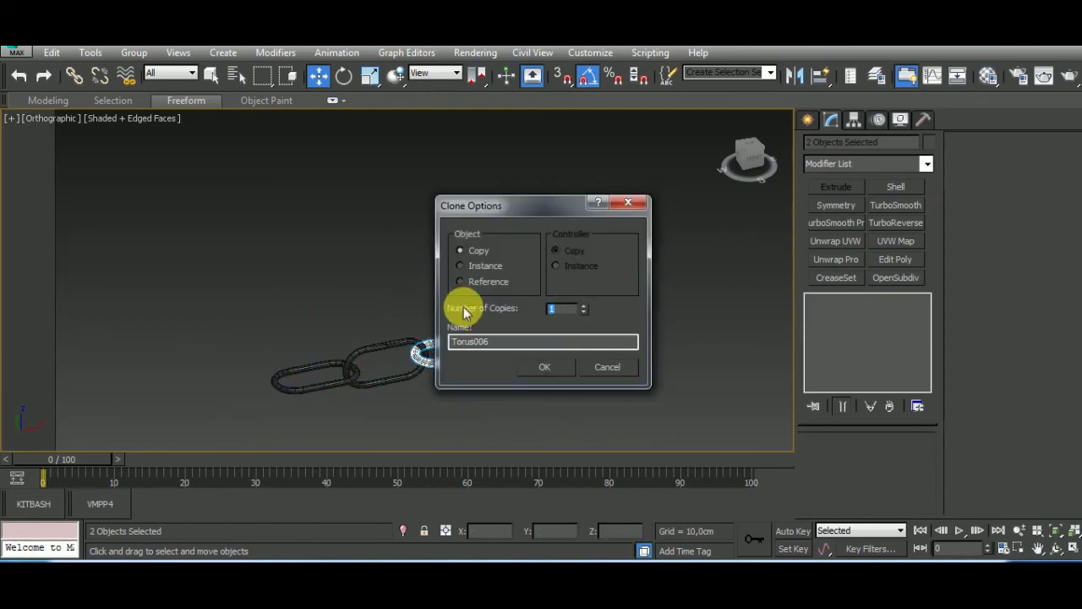
pyautogui.write('12')
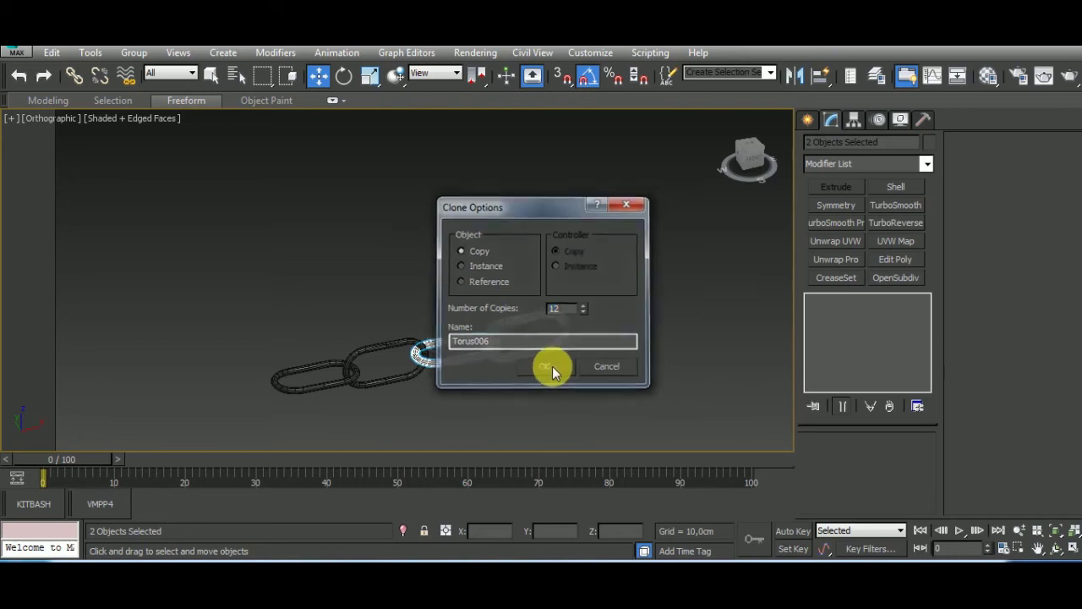
pyautogui.click(544, 367)
pyautogui.scroll(-3, 472, 338)
pyautogui.scroll(-2, 473, 285)
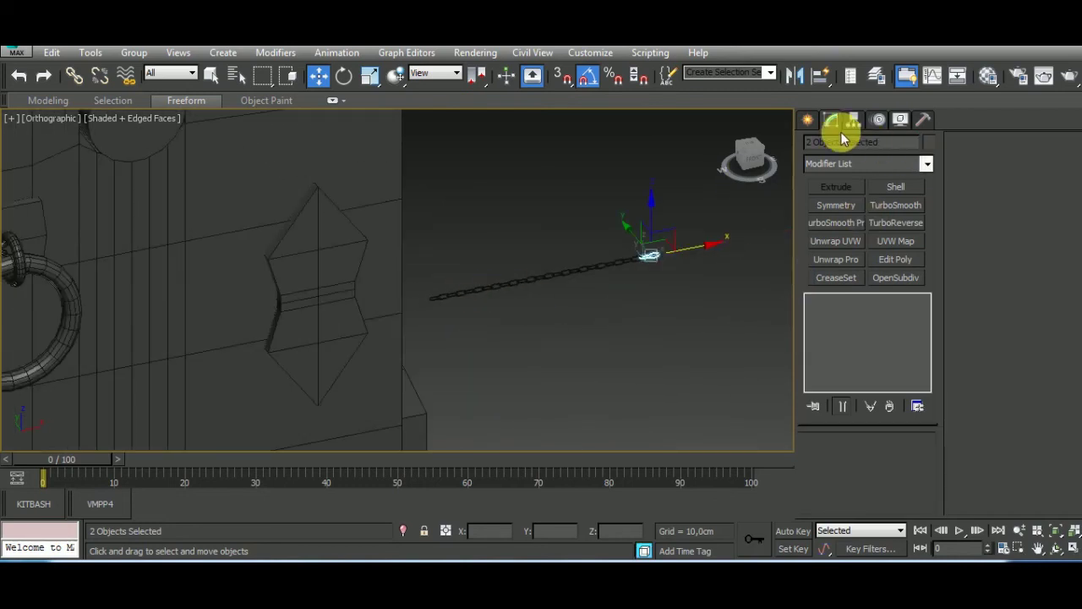
# Select the chain's end link and bring up its Edit Geometry options.
pyautogui.click(659, 254)
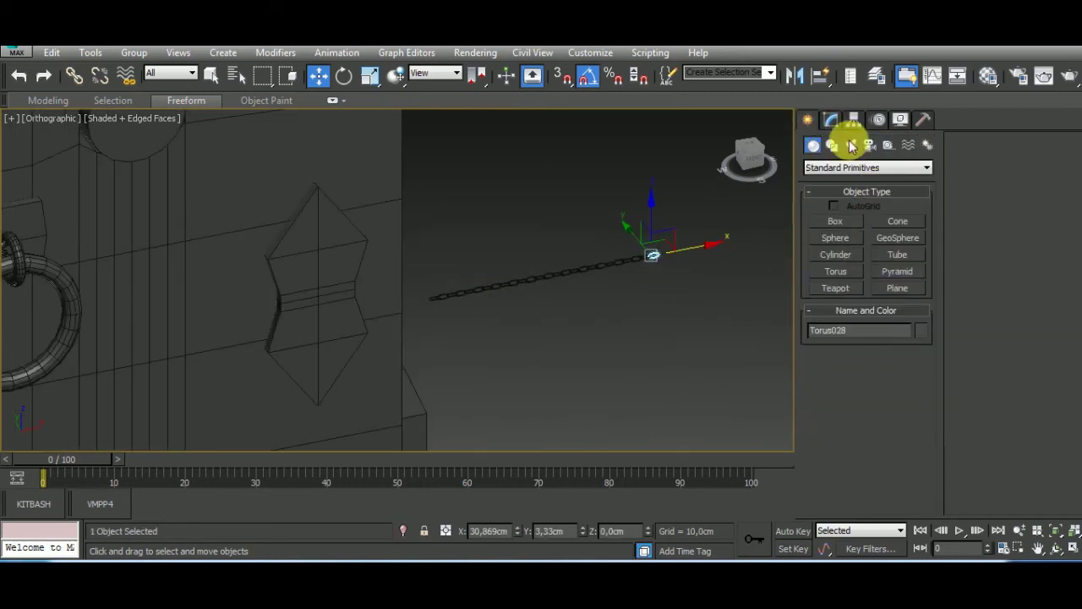
pyautogui.click(831, 119)
pyautogui.click(990, 364)
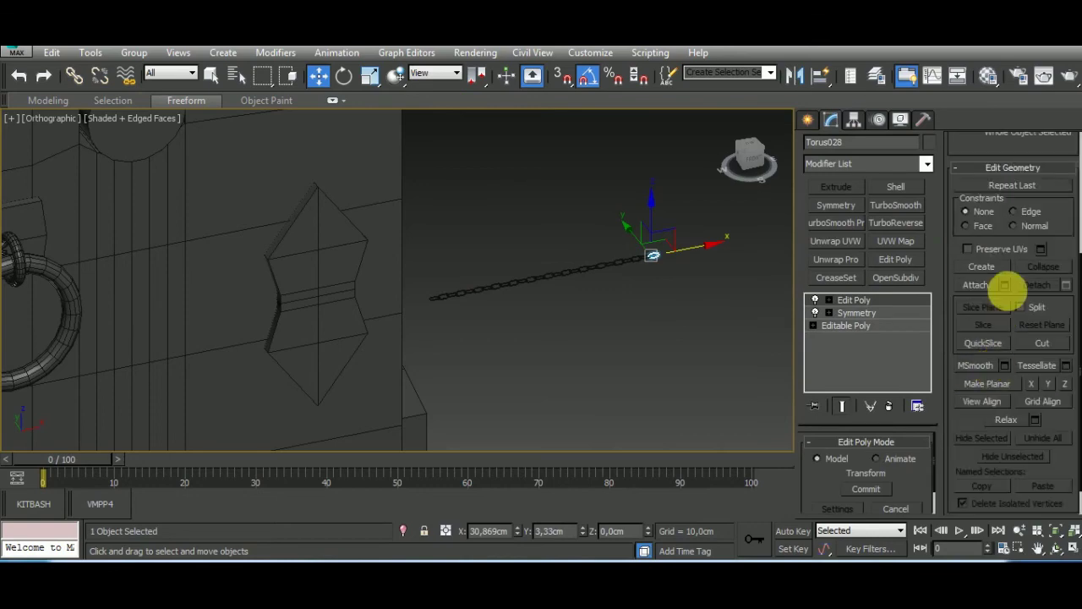
# Attach Torus001 through Torus016 to the end link via the Attach List.
pyautogui.click(1005, 285)
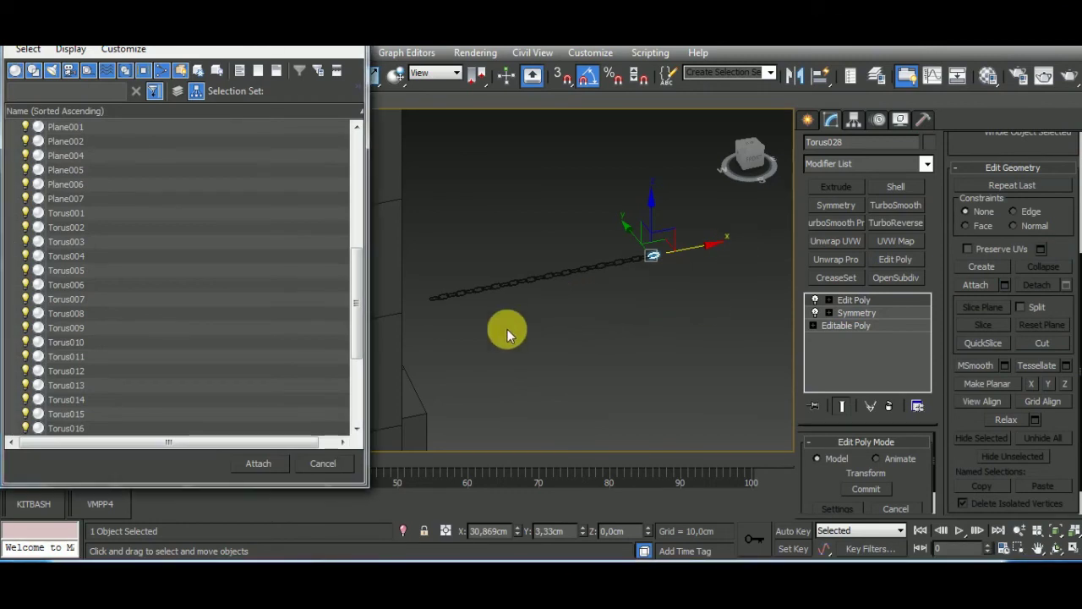
pyautogui.click(94, 216)
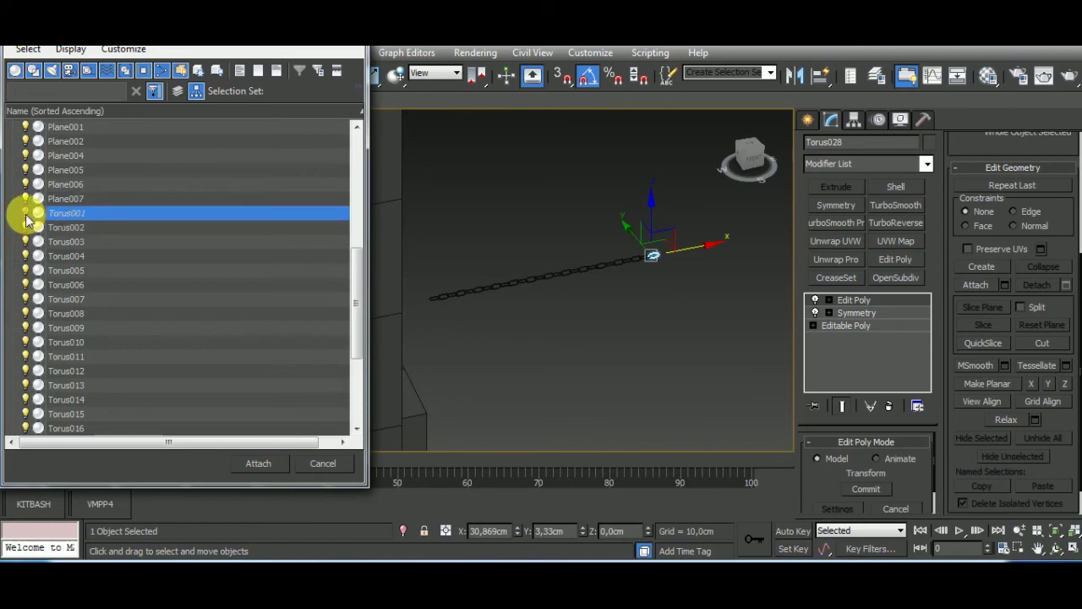
pyautogui.keyDown('shift'); pyautogui.click(113, 431); pyautogui.keyUp('shift')
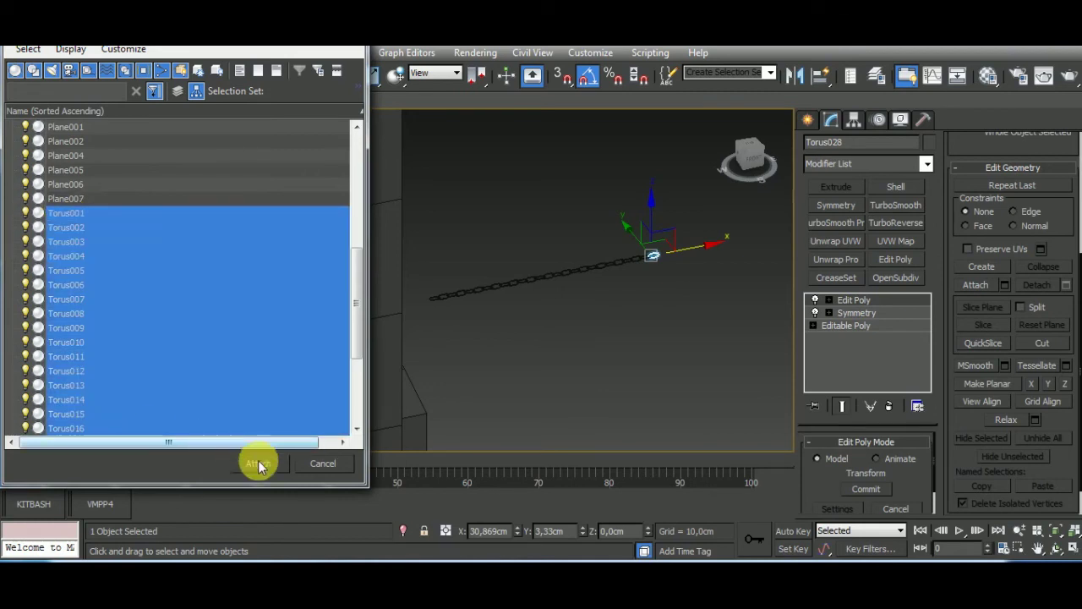
pyautogui.moveTo(355, 344); pyautogui.dragTo(347, 435)
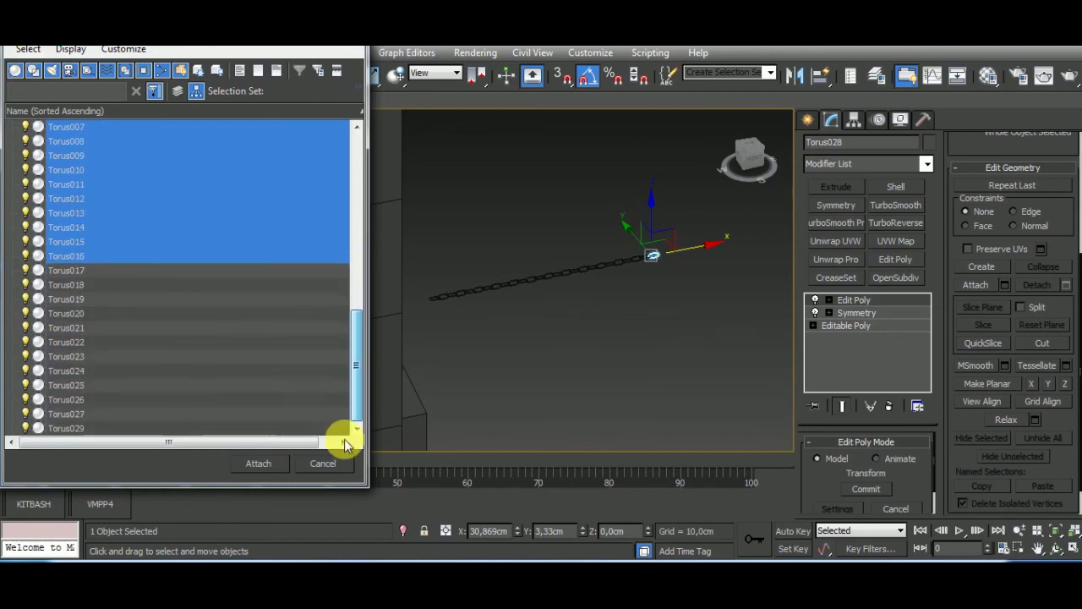
pyautogui.moveTo(361, 387)
pyautogui.mouseDown()
pyautogui.moveTo(380, 380)
pyautogui.moveTo(372, 427)
pyautogui.moveTo(400, 381)
pyautogui.mouseUp()
pyautogui.click(338, 466)
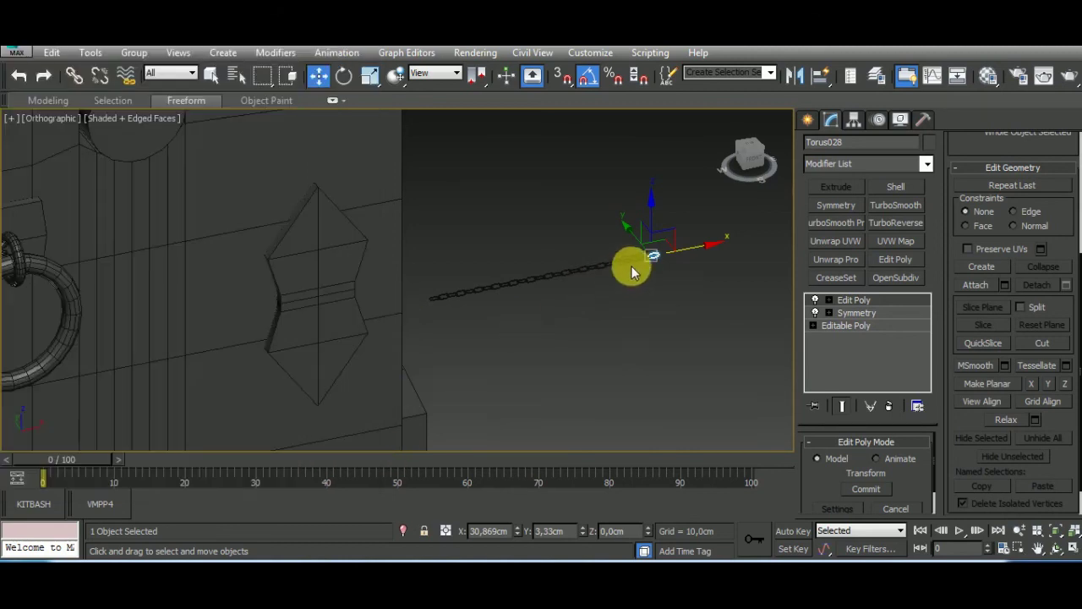
# Select end link Torus004 and pick Torus017 through Torus029 in the Attach List.
pyautogui.click(436, 301)
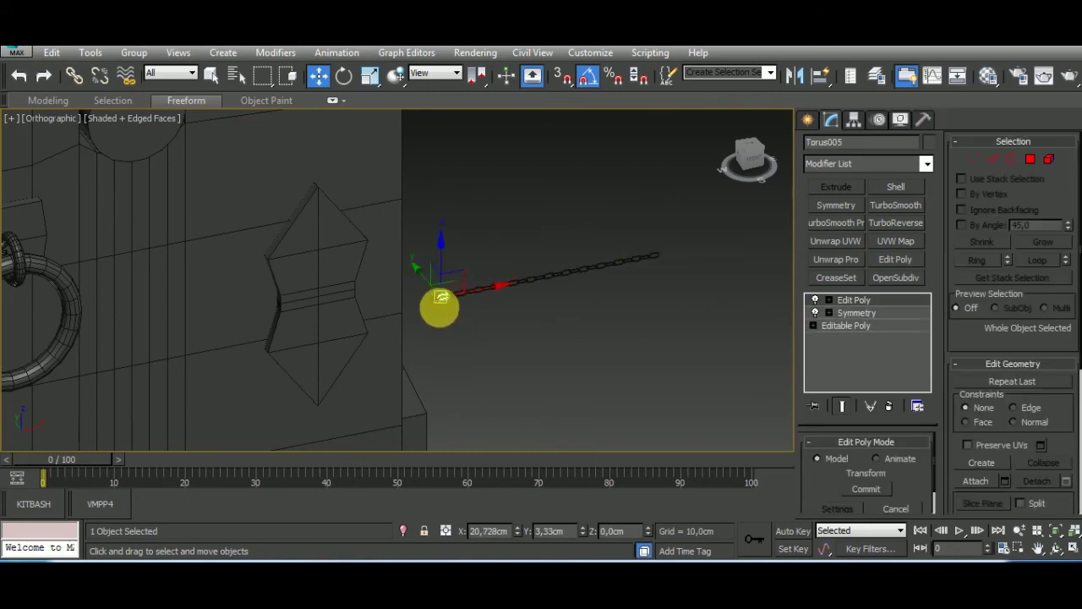
pyautogui.scroll(2, 434, 315)
pyautogui.click(435, 288)
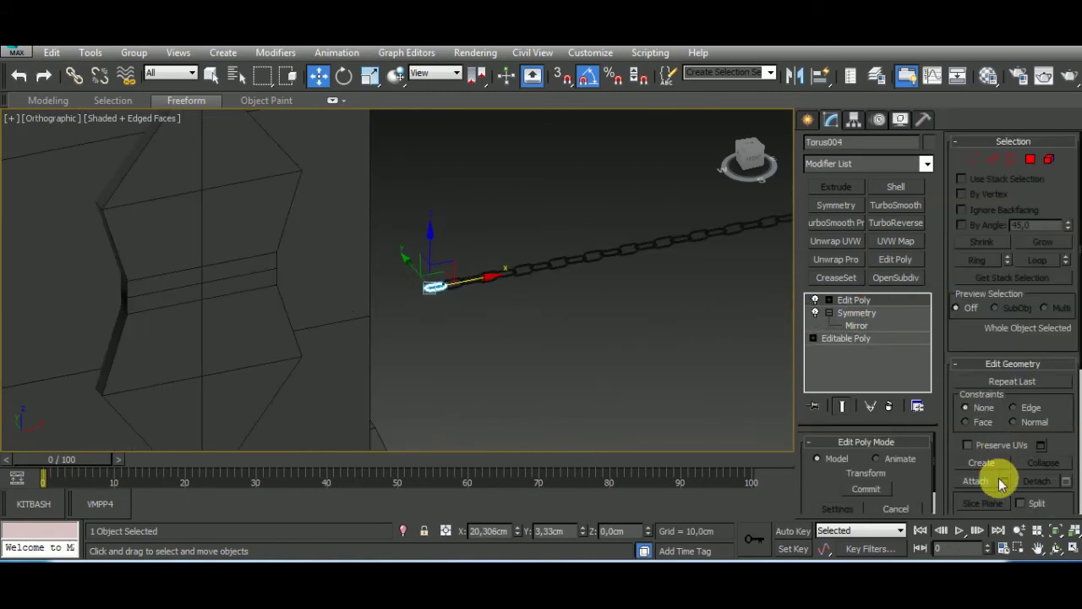
pyautogui.click(1006, 481)
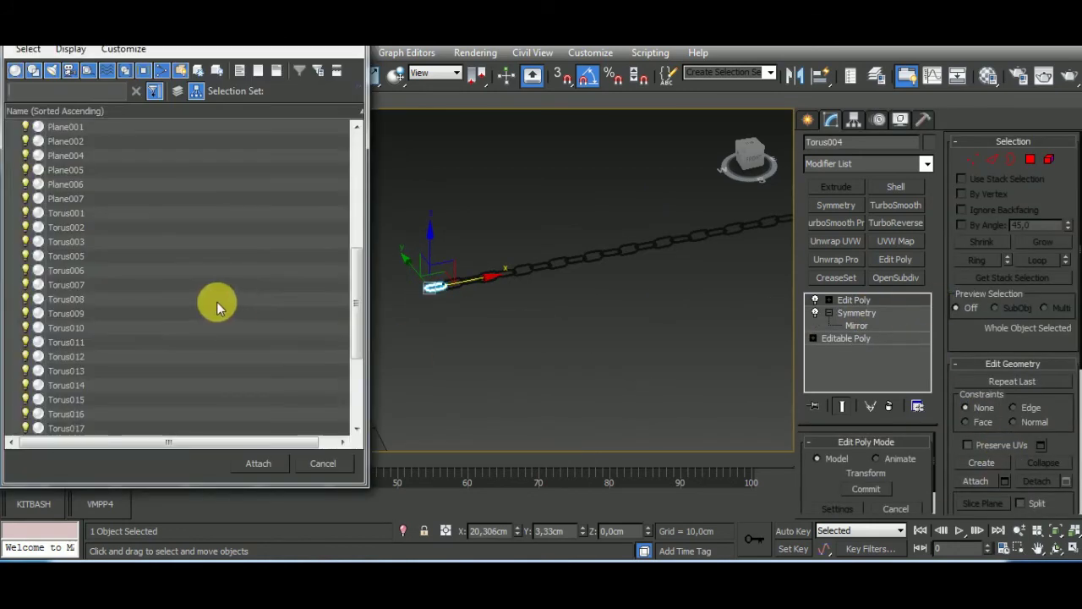
pyautogui.click(98, 253)
pyautogui.keyDown('shift'); pyautogui.click(296, 423); pyautogui.keyUp('shift')
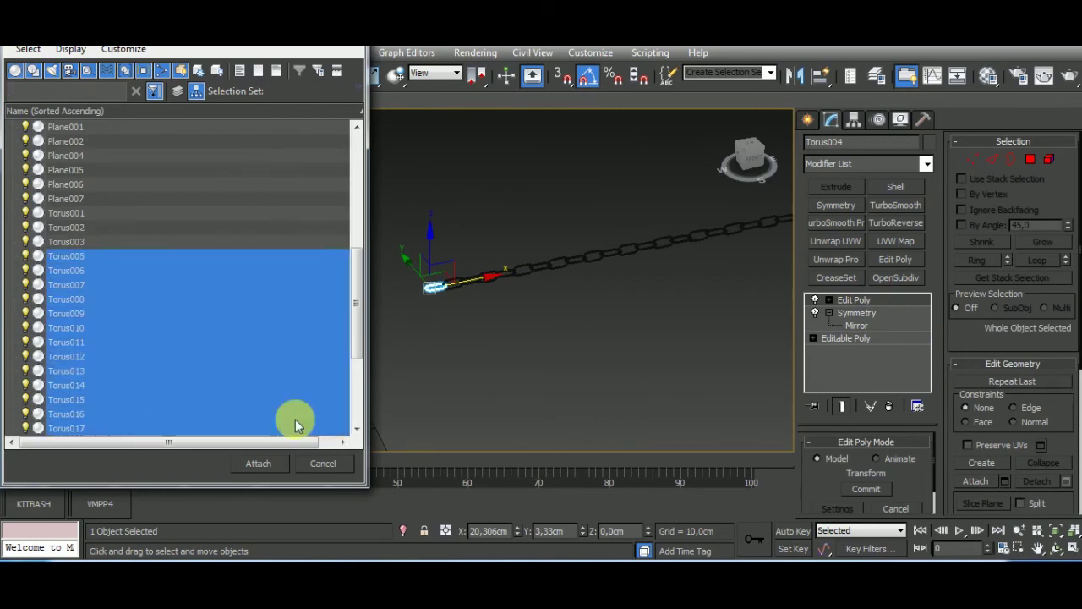
pyautogui.click(360, 412)
pyautogui.keyDown('shift'); pyautogui.click(126, 425); pyautogui.keyUp('shift')
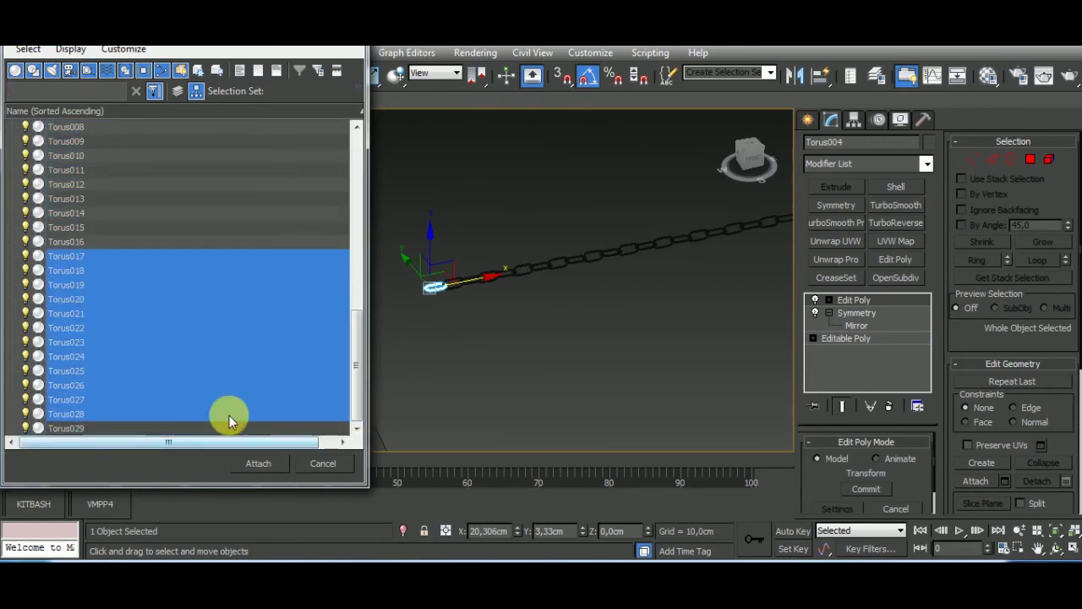
# Add the remaining links Torus005–Torus011 to the picks and attach them all.
pyautogui.keyDown('ctrl'); pyautogui.click(96, 127); pyautogui.keyUp('ctrl')
pyautogui.keyDown('ctrl'); pyautogui.click(93, 170); pyautogui.keyUp('ctrl')
pyautogui.keyDown('ctrl'); pyautogui.click(93, 198); pyautogui.keyUp('ctrl')
pyautogui.keyDown('ctrl'); pyautogui.click(93, 212); pyautogui.keyUp('ctrl')
pyautogui.keyDown('ctrl'); pyautogui.click(93, 241); pyautogui.keyUp('ctrl')
pyautogui.keyDown('ctrl'); pyautogui.click(98, 226); pyautogui.keyUp('ctrl')
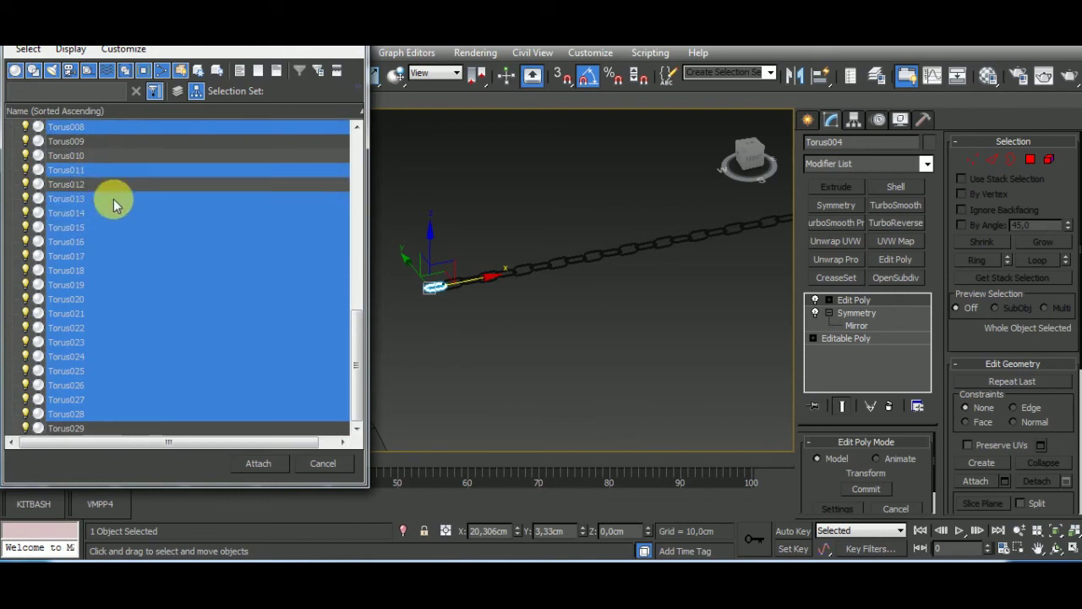
pyautogui.keyDown('ctrl'); pyautogui.click(109, 183); pyautogui.keyUp('ctrl')
pyautogui.keyDown('ctrl'); pyautogui.keyDown('shift'); pyautogui.click(93, 141); pyautogui.keyUp('shift'); pyautogui.keyUp('ctrl')
pyautogui.scroll(3, 356, 133)
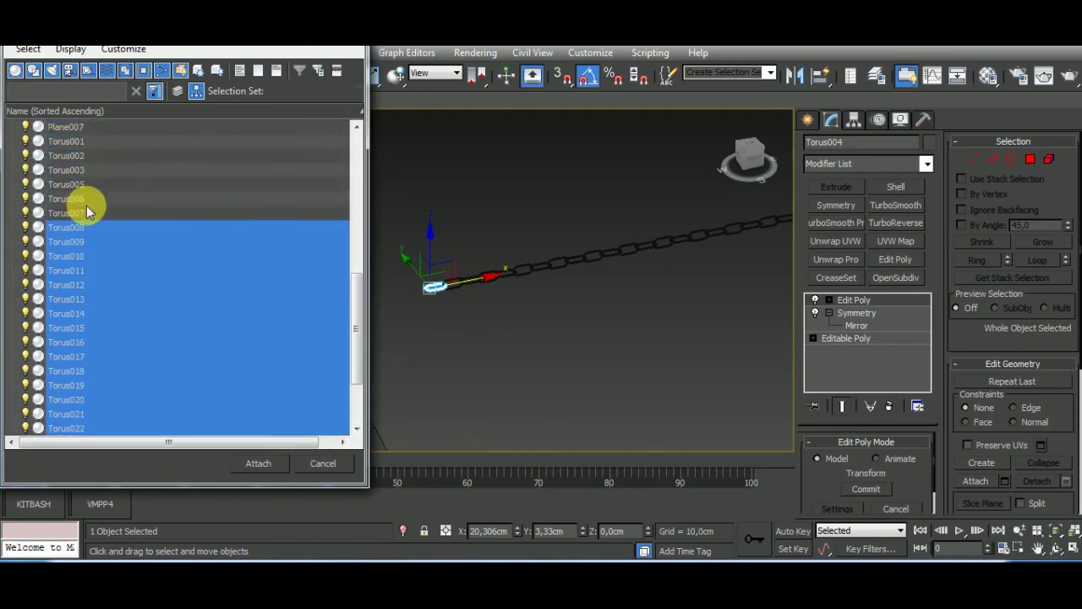
pyautogui.keyDown('ctrl'); pyautogui.click(89, 212); pyautogui.keyUp('ctrl')
pyautogui.keyDown('ctrl'); pyautogui.click(97, 198); pyautogui.keyUp('ctrl')
pyautogui.keyDown('ctrl'); pyautogui.click(96, 183); pyautogui.keyUp('ctrl')
pyautogui.click(283, 454)
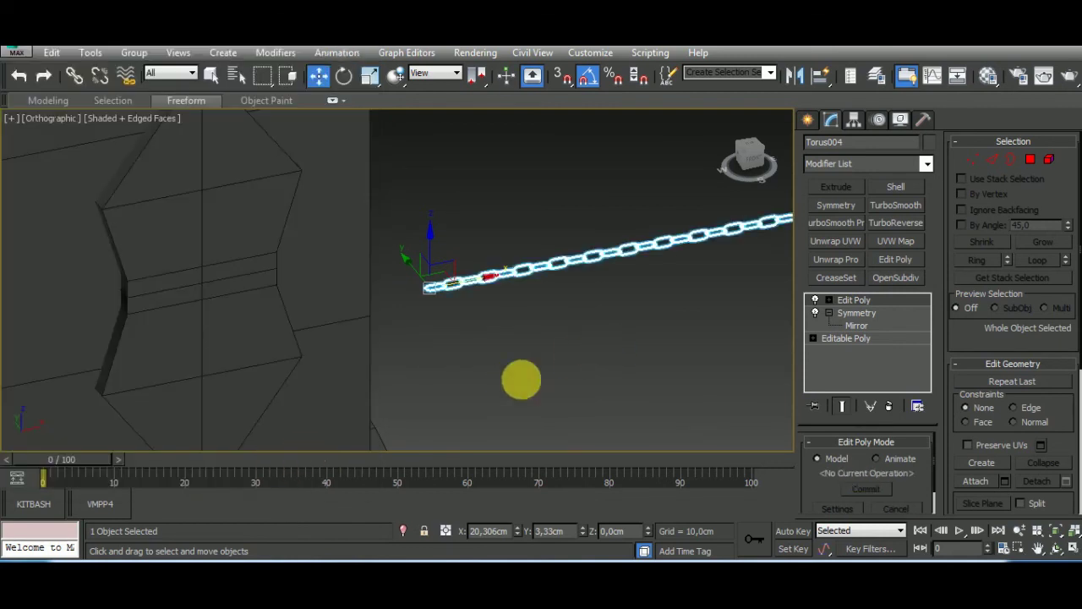
# Attach the rest of the chain to the separate end link Torus029.
pyautogui.scroll(-3, 632, 309)
pyautogui.moveTo(633, 309); pyautogui.dragTo(513, 332, button='middle')
pyautogui.click(547, 257)
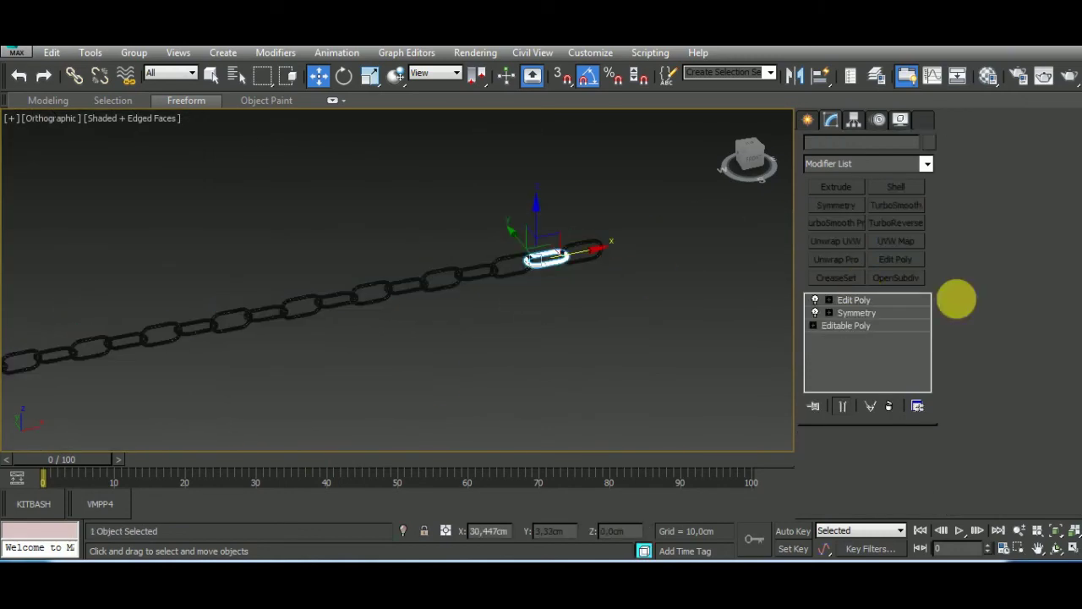
pyautogui.click(976, 480)
pyautogui.click(594, 247)
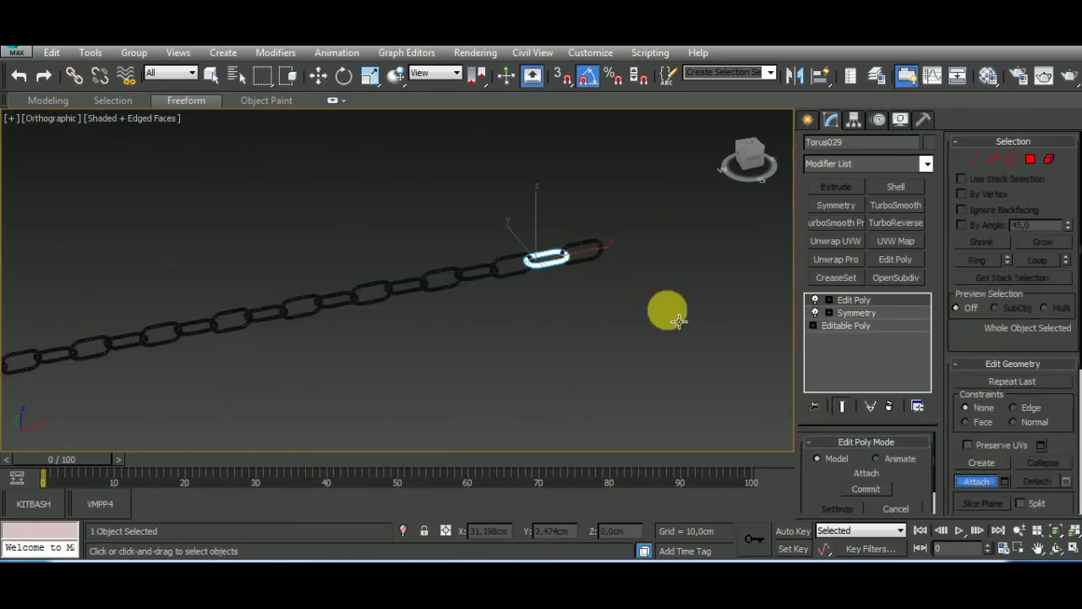
# Select the joined chain and slide it along X toward the carriage.
pyautogui.click(976, 481)
pyautogui.scroll(-2, 645, 317)
pyautogui.scroll(-3, 645, 317)
pyautogui.scroll(-3, 556, 316)
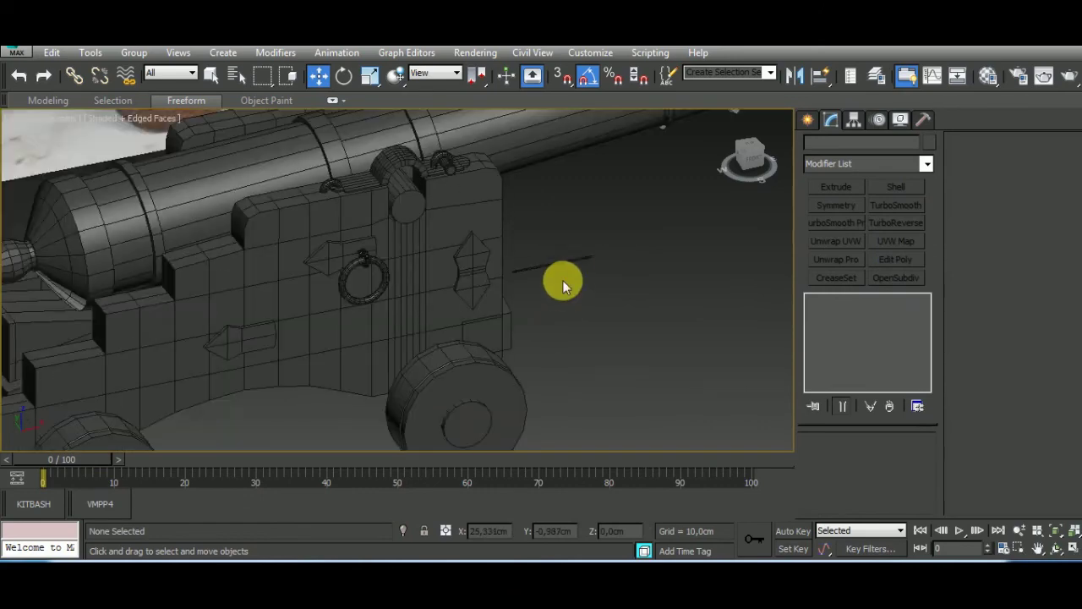
pyautogui.click(593, 269)
pyautogui.click(594, 269)
pyautogui.scroll(2, 563, 277)
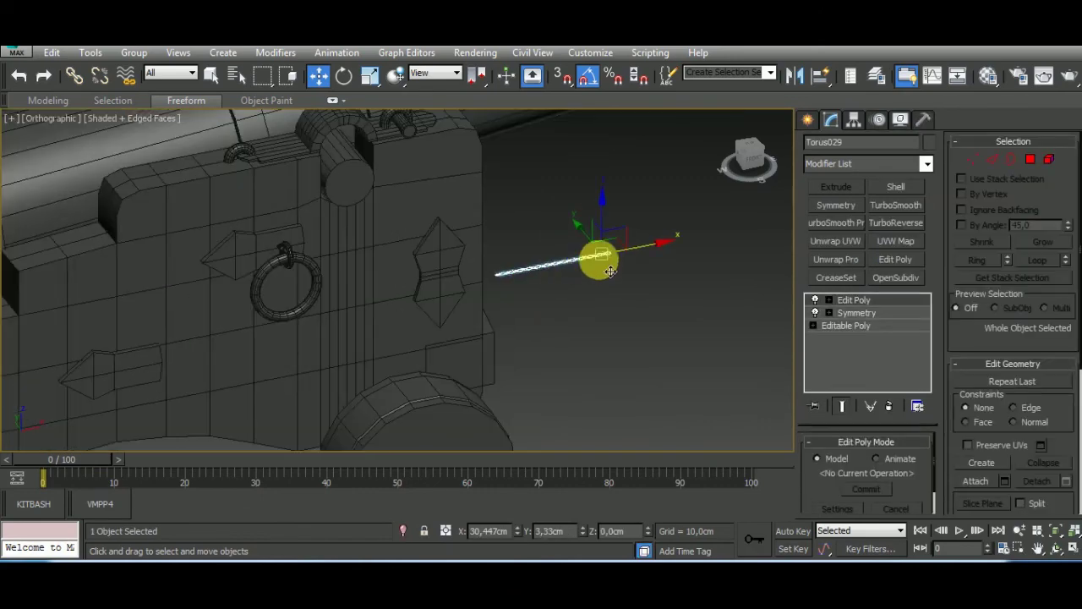
pyautogui.moveTo(667, 257); pyautogui.dragTo(540, 259)
# Raise the chain along Z so it sits beside the carriage bracket.
pyautogui.keyDown('alt'); pyautogui.moveTo(571, 269); pyautogui.dragTo(430, 211, button='middle'); pyautogui.keyUp('alt')
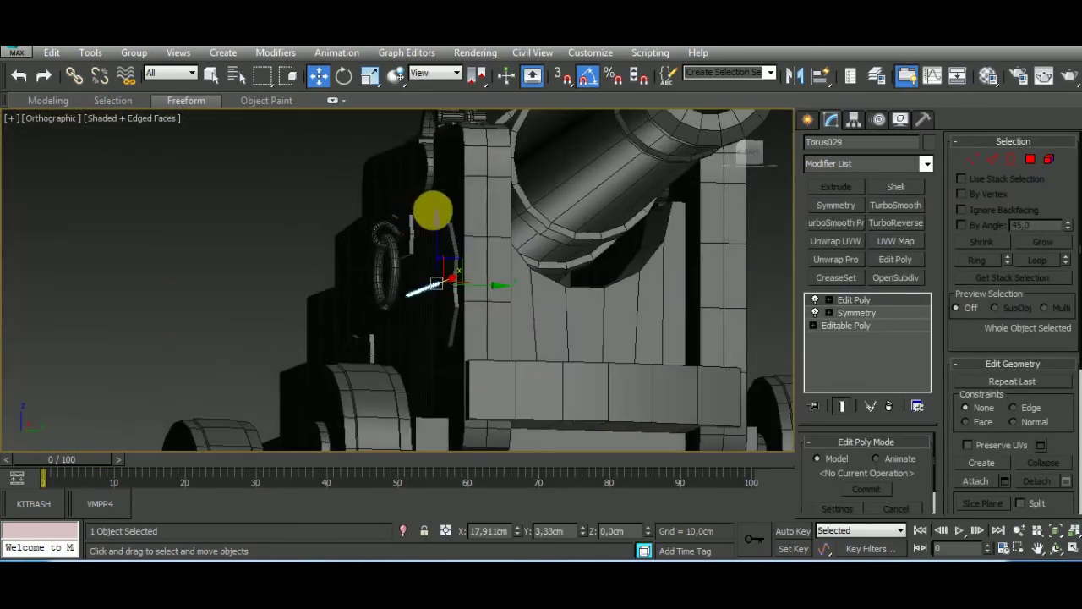
pyautogui.scroll(-2, 457, 254)
pyautogui.moveTo(486, 293); pyautogui.dragTo(463, 201)
pyautogui.moveTo(465, 201)
pyautogui.keyDown('alt'); pyautogui.mouseDown(button='middle')
pyautogui.moveTo(505, 254)
pyautogui.moveTo(452, 246)
pyautogui.moveTo(508, 242)
pyautogui.mouseUp(button='middle'); pyautogui.keyUp('alt')
pyautogui.scroll(3, 449, 247)
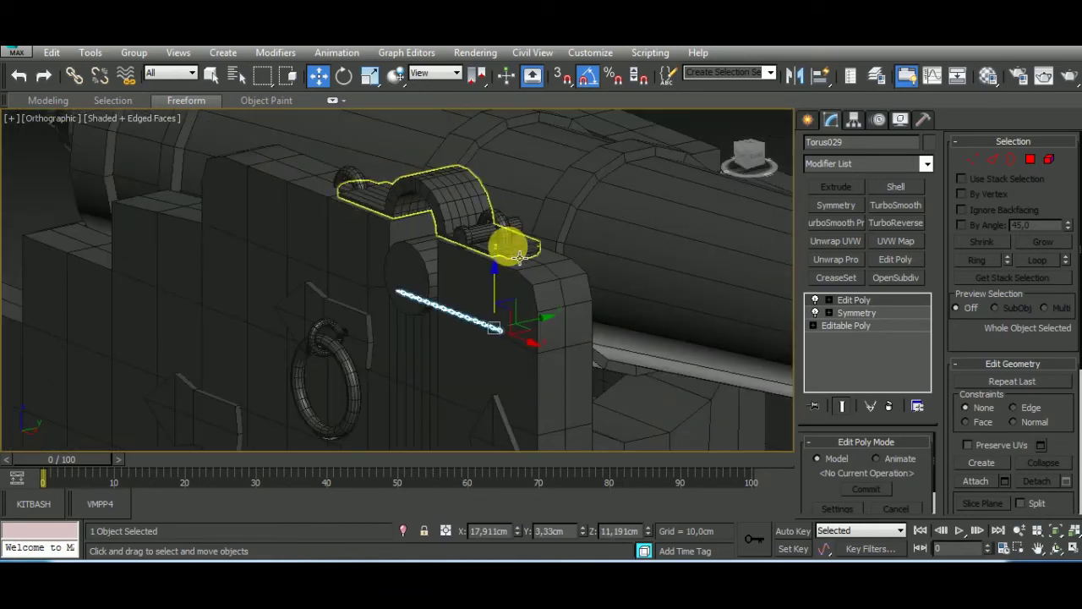
# Select the Line001 spline and bring the pin cylinder into view.
pyautogui.click(322, 328)
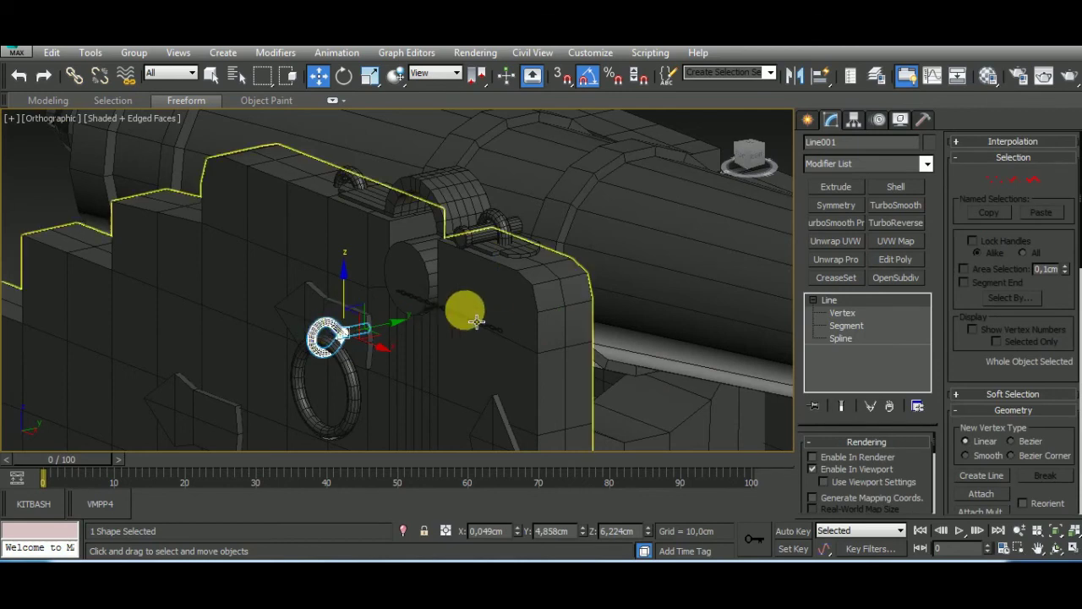
pyautogui.scroll(1, 490, 289)
pyautogui.scroll(2, 495, 283)
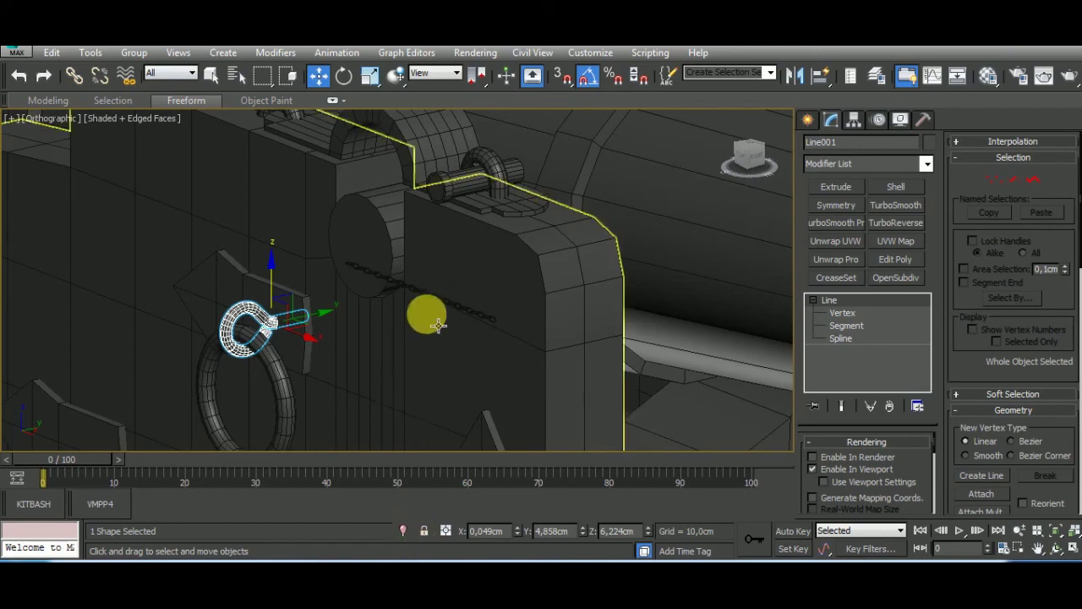
pyautogui.moveTo(438, 326); pyautogui.dragTo(413, 368, button='middle')
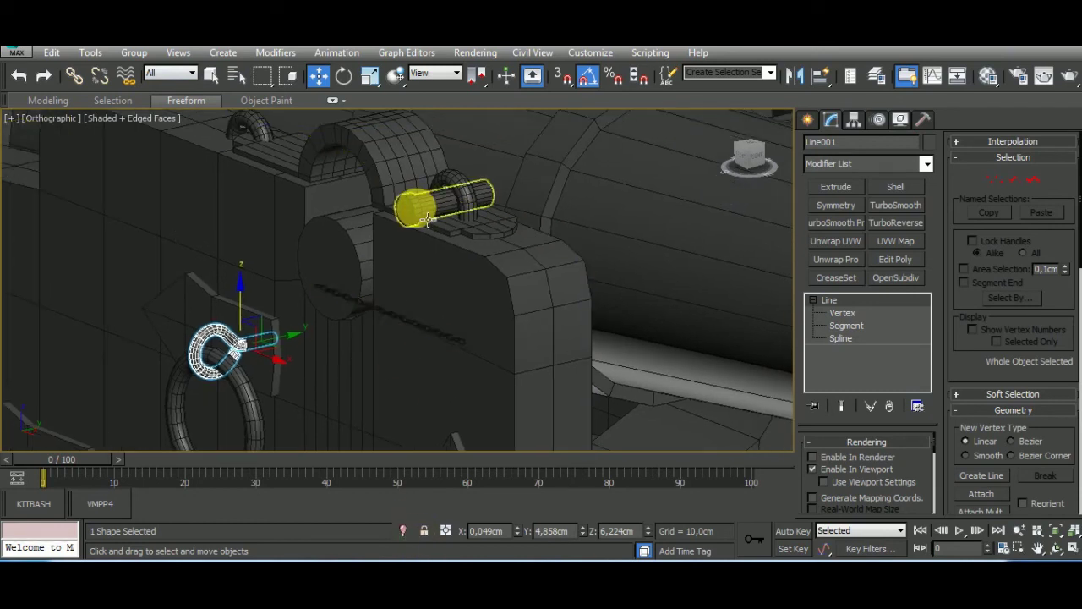
# Select pin cylinder Cylinder015 and frame it in an angled view.
pyautogui.click(429, 216)
pyautogui.press('l')
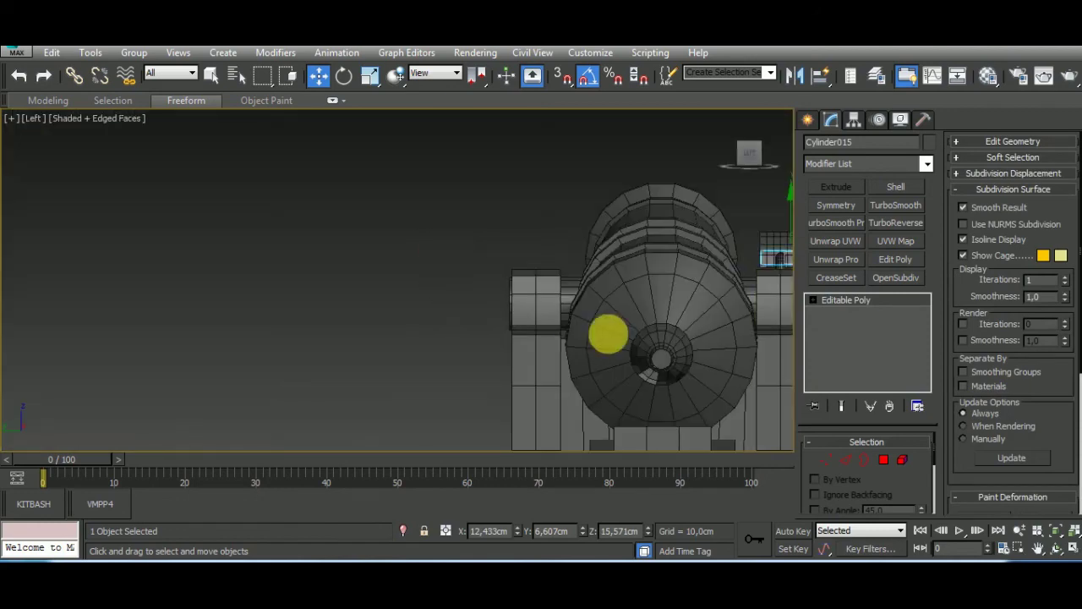
pyautogui.moveTo(603, 333); pyautogui.dragTo(522, 213, button='middle')
pyautogui.scroll(3, 522, 212)
pyautogui.moveTo(611, 193)
pyautogui.keyDown('alt'); pyautogui.mouseDown(button='middle')
pyautogui.moveTo(590, 271)
pyautogui.moveTo(568, 266)
pyautogui.moveTo(587, 235)
pyautogui.moveTo(627, 307)
pyautogui.moveTo(618, 288)
pyautogui.moveTo(633, 271)
pyautogui.mouseUp(button='middle'); pyautogui.keyUp('alt')
# Arm Line spline creation from the Create panel's Splines category.
pyautogui.click(808, 120)
pyautogui.click(814, 147)
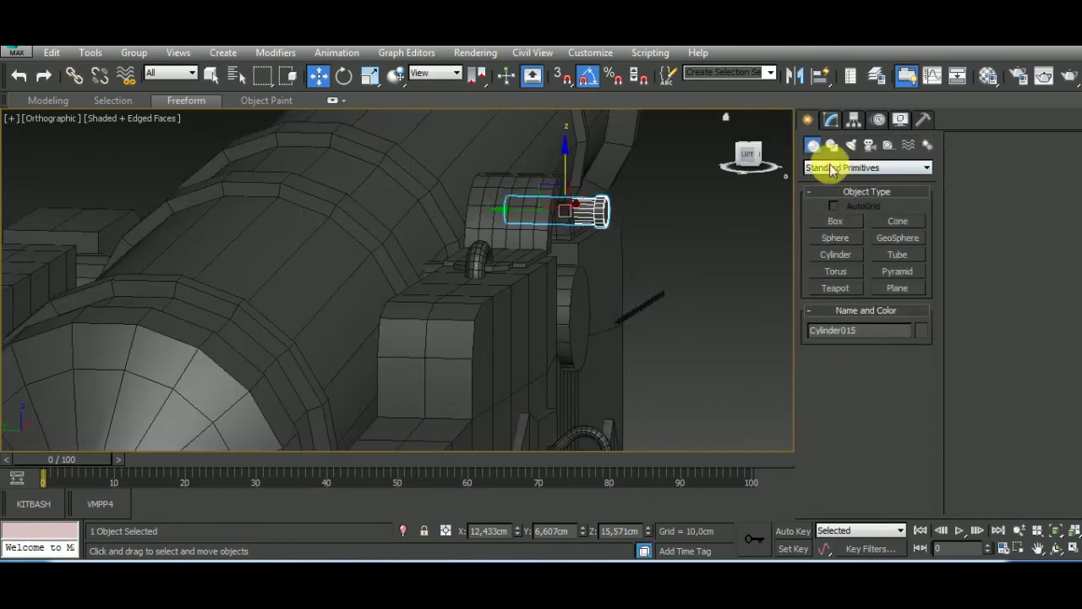
pyautogui.click(832, 146)
pyautogui.click(835, 234)
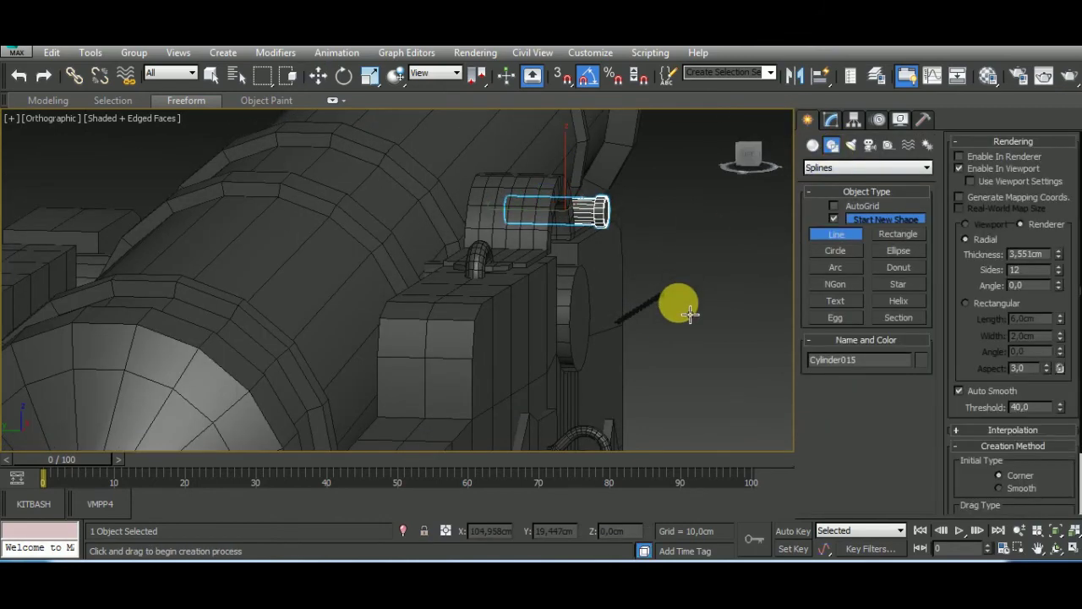
# Draw a two-point line in left view, then undo the oversized thick result.
pyautogui.press('l')
pyautogui.scroll(5, 573, 214)
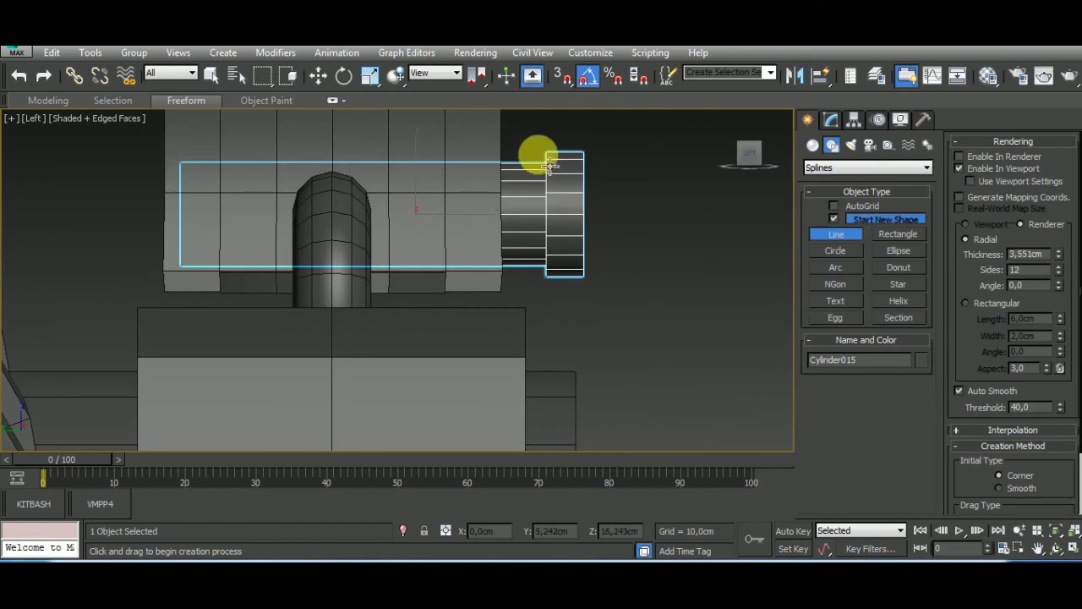
pyautogui.click(560, 213)
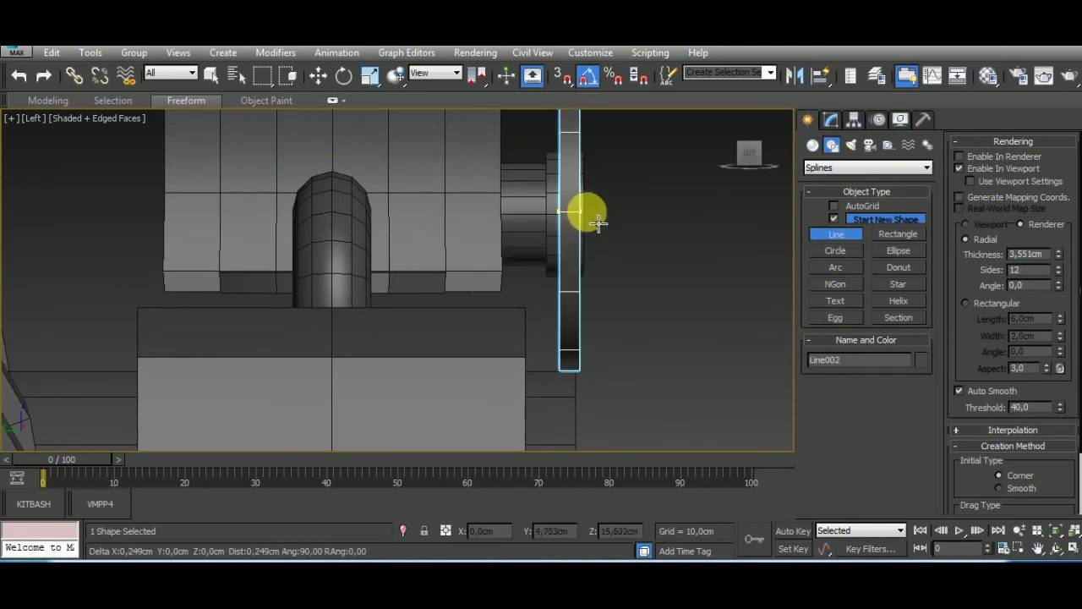
pyautogui.click(682, 223)
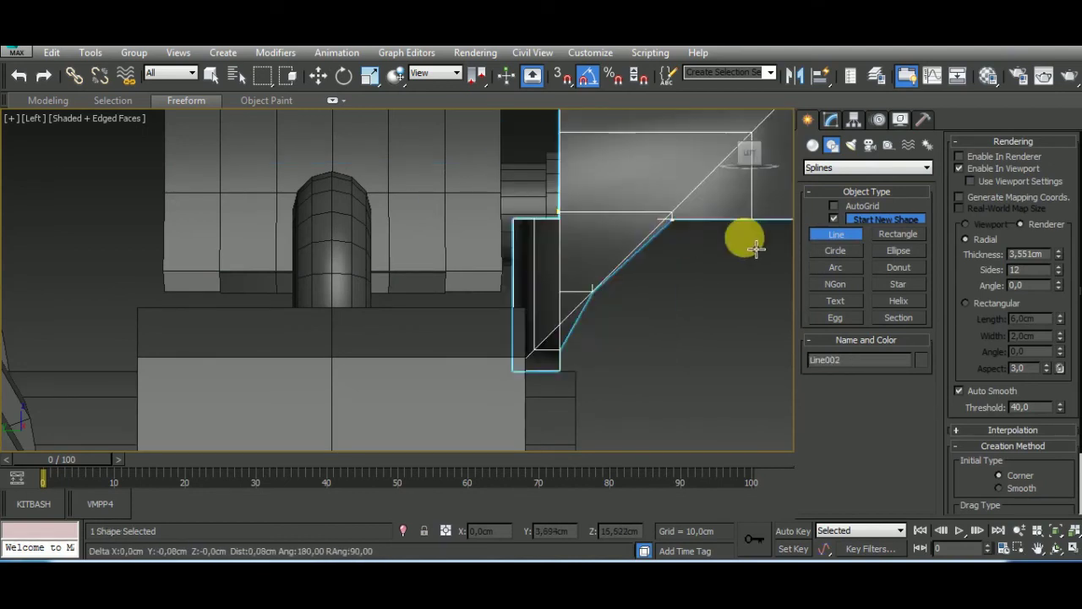
pyautogui.rightClick(756, 242)
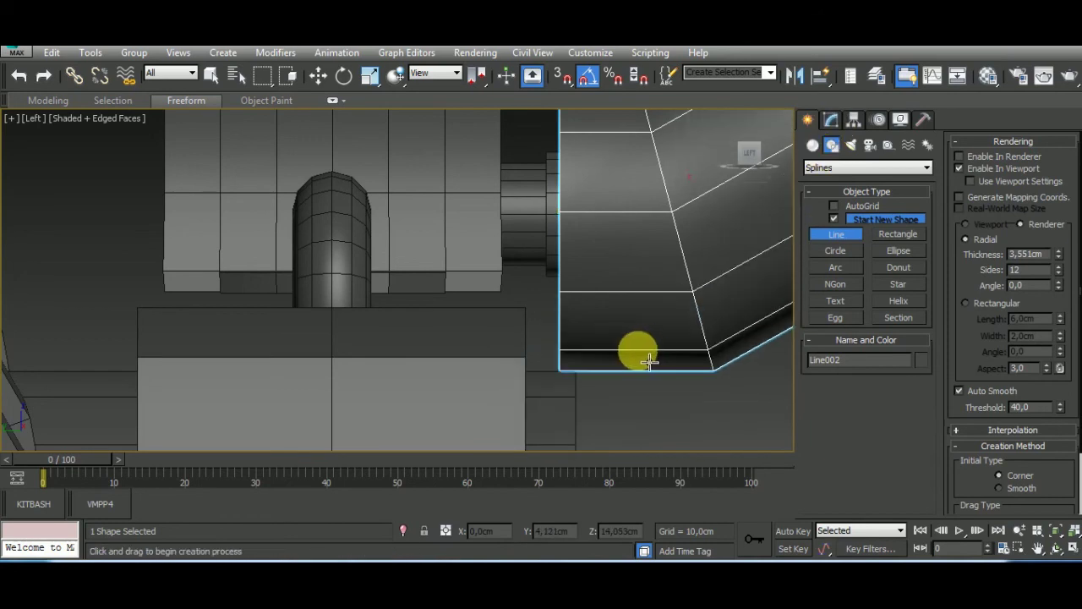
pyautogui.hotkey('ctrl', 'z')
# Draw Line002 from the pin's end right, then straight down, and finish it.
pyautogui.click(833, 123)
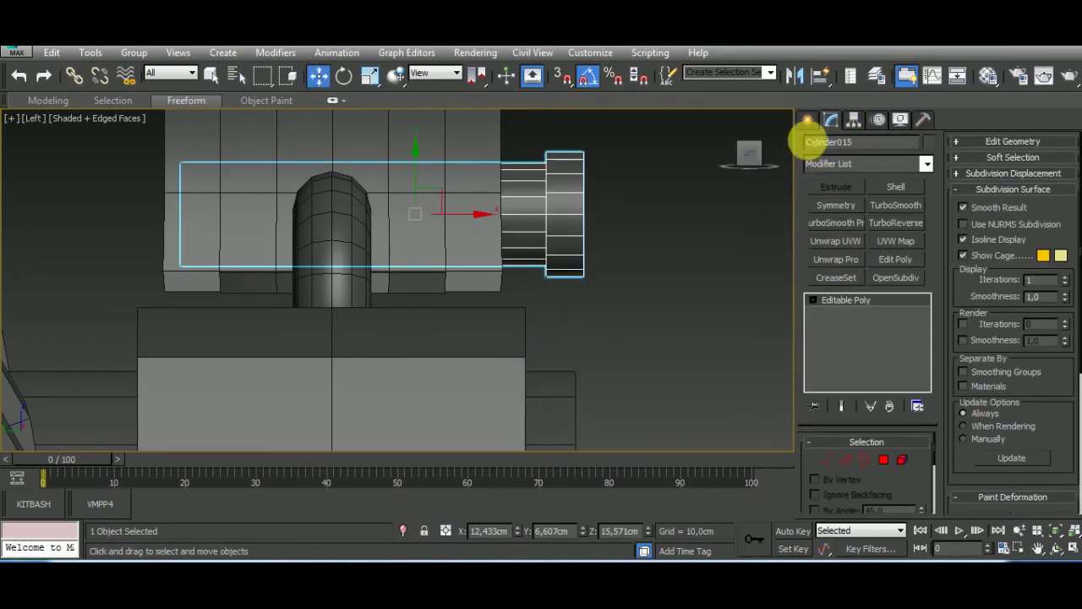
pyautogui.click(807, 121)
pyautogui.click(837, 234)
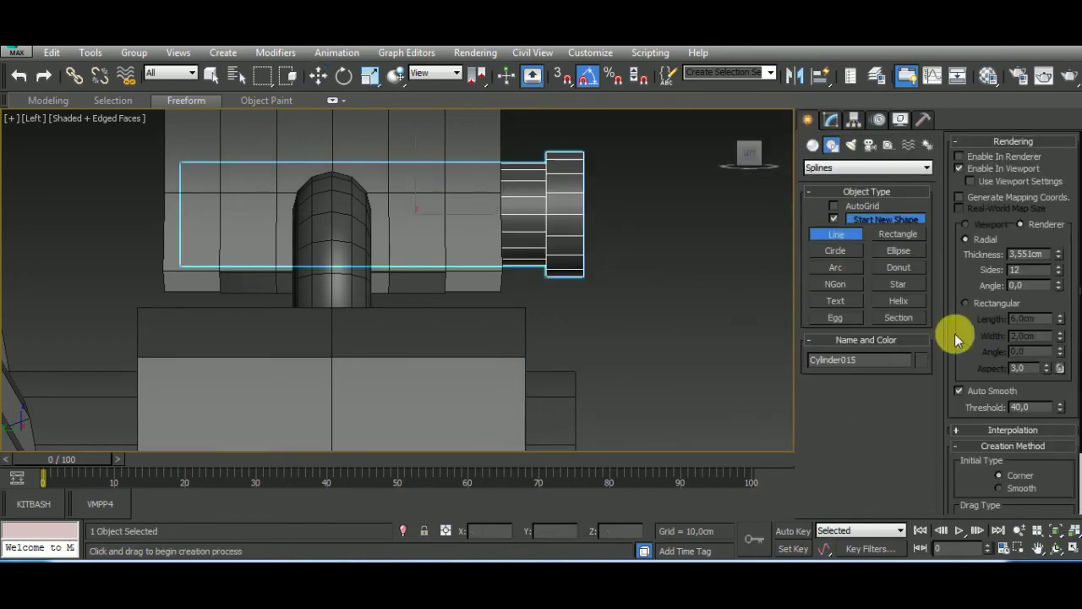
pyautogui.click(564, 212)
pyautogui.click(669, 213)
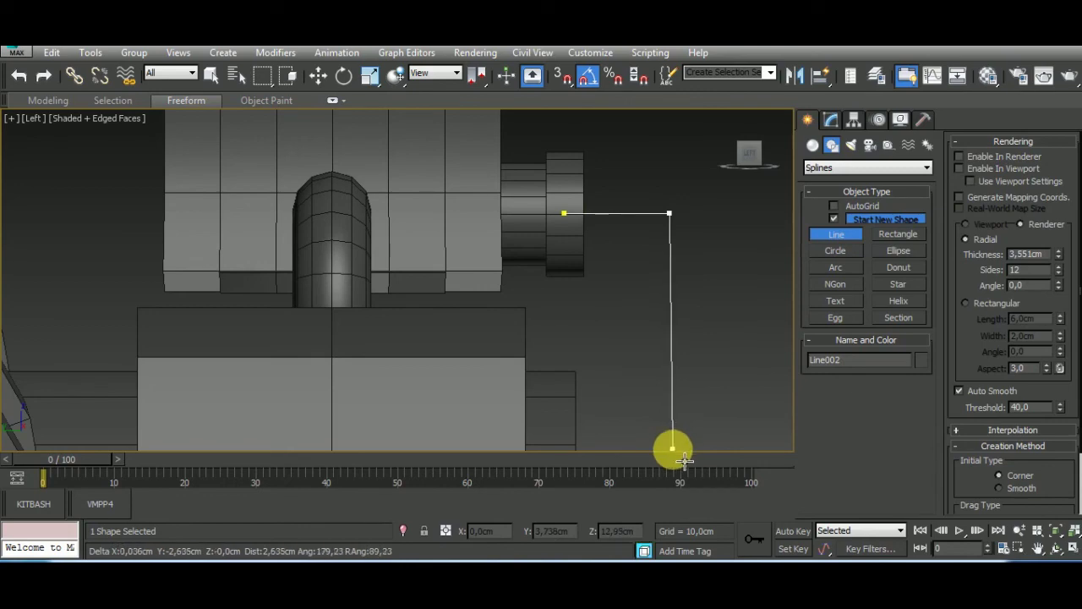
pyautogui.click(668, 450)
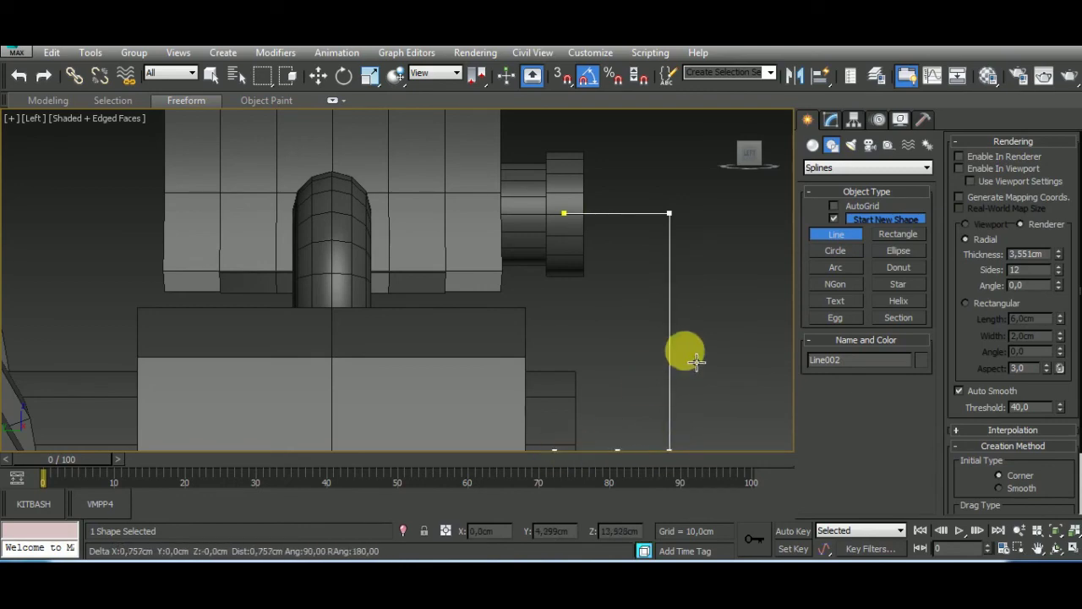
pyautogui.rightClick(643, 381)
# Move the new Line002 spline next to the pin beside the bracket.
pyautogui.moveTo(604, 403)
pyautogui.keyDown('alt'); pyautogui.mouseDown(button='middle')
pyautogui.moveTo(471, 375)
pyautogui.moveTo(329, 96)
pyautogui.mouseUp(button='middle'); pyautogui.keyUp('alt')
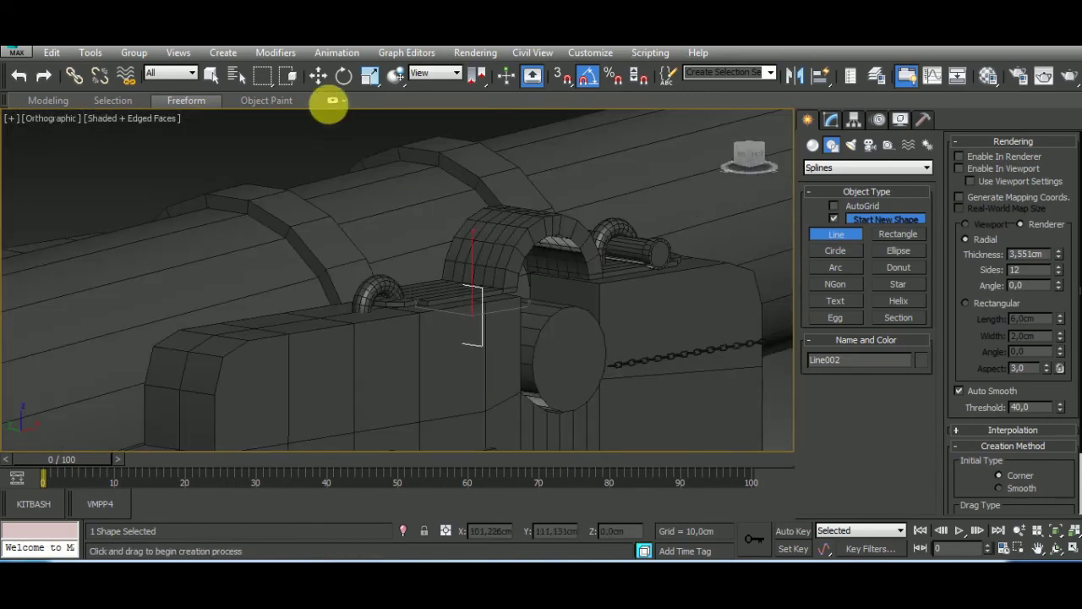
pyautogui.click(318, 76)
pyautogui.moveTo(476, 330); pyautogui.dragTo(713, 304)
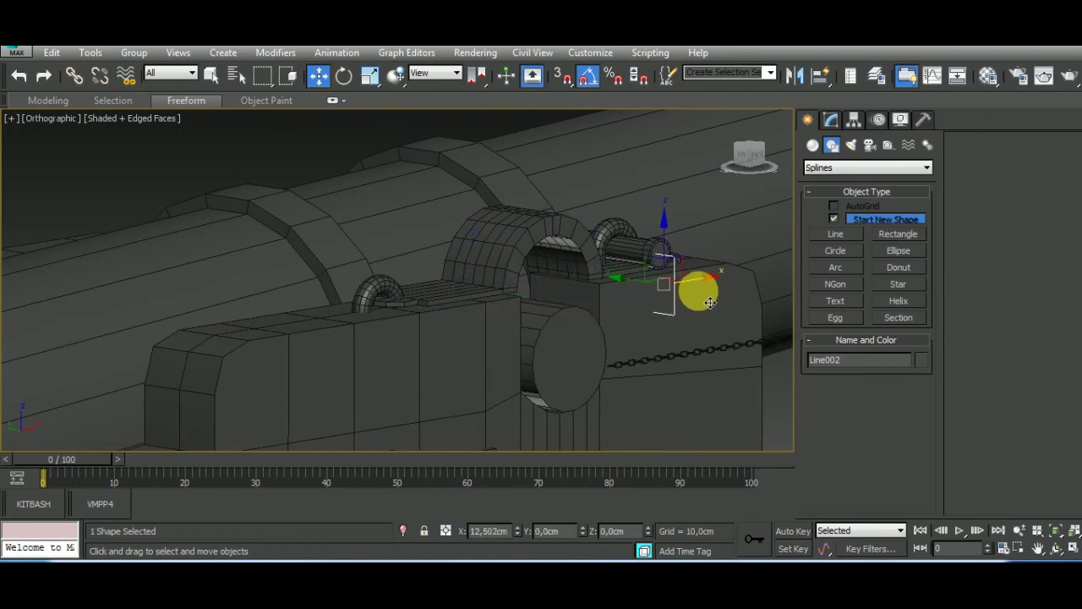
pyautogui.moveTo(710, 302)
pyautogui.keyDown('alt'); pyautogui.mouseDown(button='middle')
pyautogui.moveTo(736, 374)
pyautogui.moveTo(684, 278)
pyautogui.moveTo(595, 273)
pyautogui.moveTo(589, 285)
pyautogui.moveTo(668, 365)
pyautogui.mouseUp(button='middle'); pyautogui.keyUp('alt')
# Select Line002's corner vertices in Vertex mode.
pyautogui.click(832, 119)
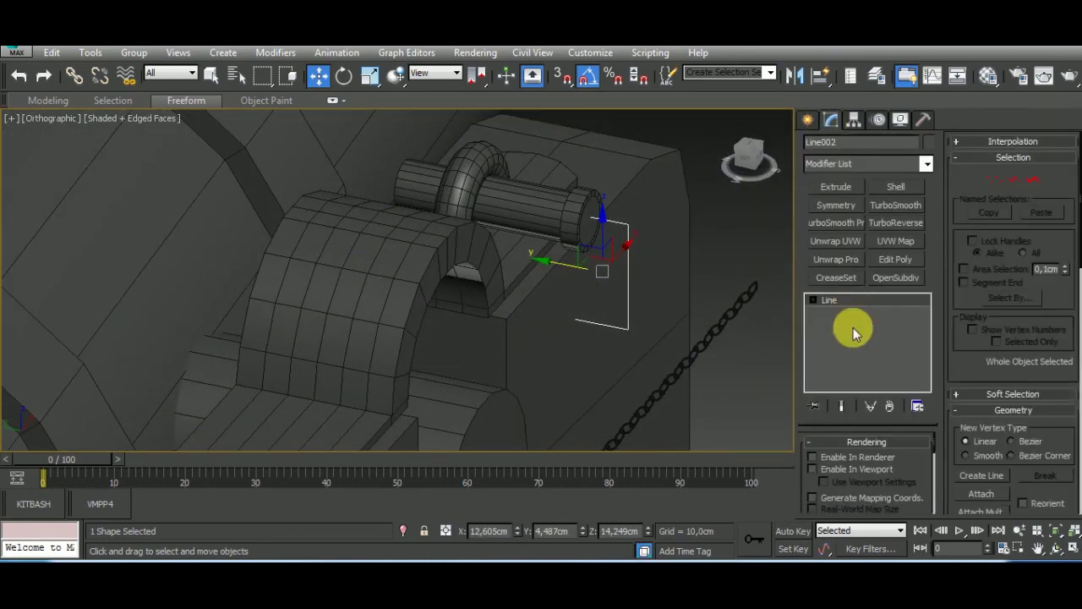
pyautogui.press('1')
pyautogui.moveTo(638, 386)
pyautogui.keyDown('alt'); pyautogui.mouseDown(button='middle')
pyautogui.moveTo(530, 378)
pyautogui.moveTo(590, 362)
pyautogui.mouseUp(button='middle'); pyautogui.keyUp('alt')
pyautogui.click(630, 226)
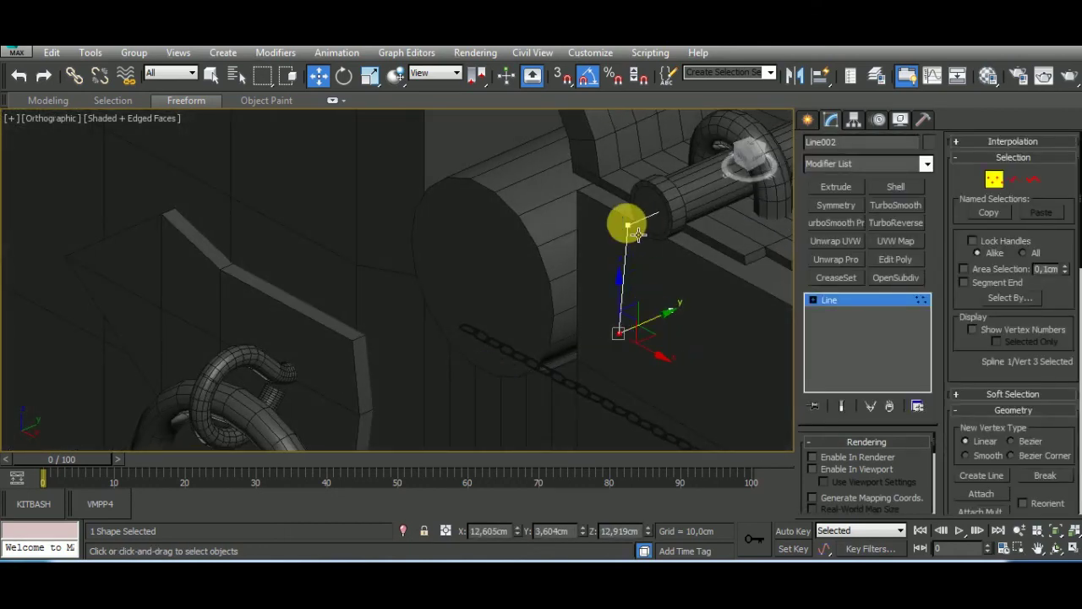
pyautogui.click(670, 311)
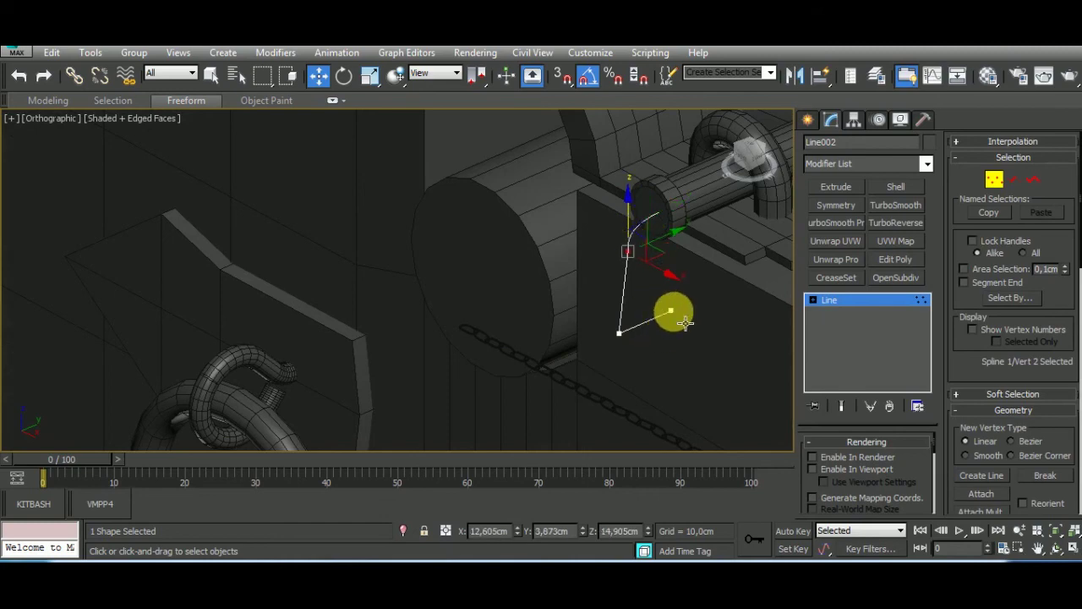
pyautogui.click(673, 269)
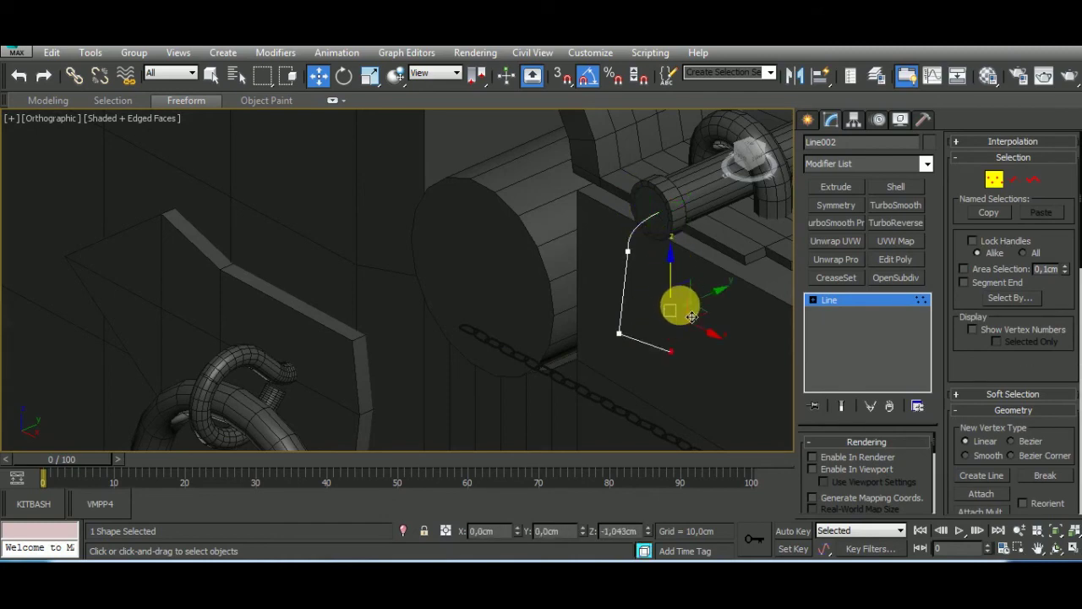
pyautogui.keyDown('alt'); pyautogui.moveTo(634, 336); pyautogui.dragTo(625, 377, button='middle'); pyautogui.keyUp('alt')
pyautogui.keyDown('ctrl'); pyautogui.click(617, 239); pyautogui.keyUp('ctrl')
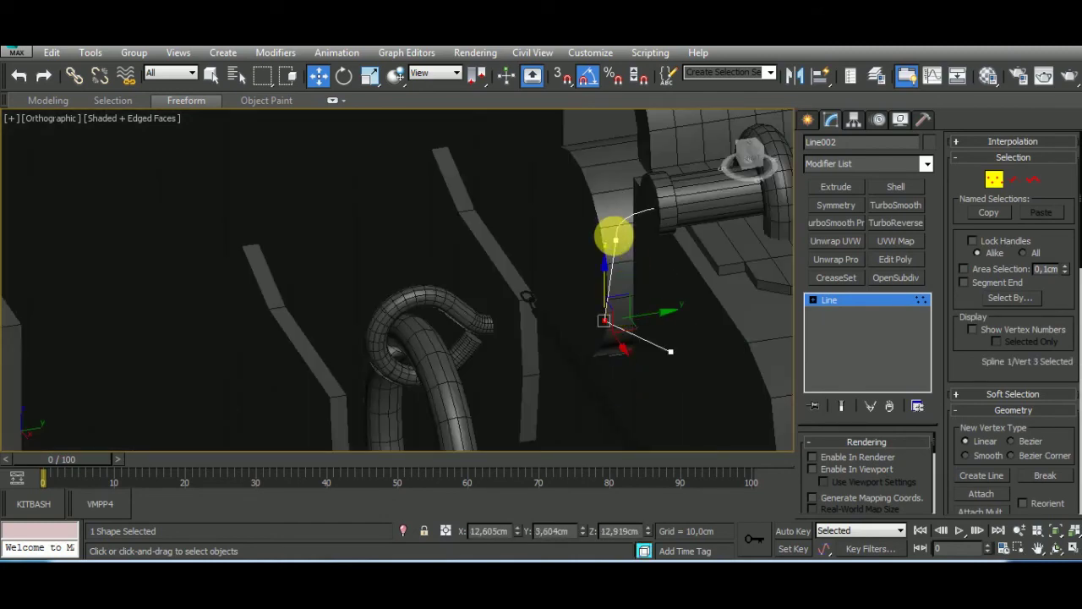
pyautogui.scroll(-5, 1069, 412)
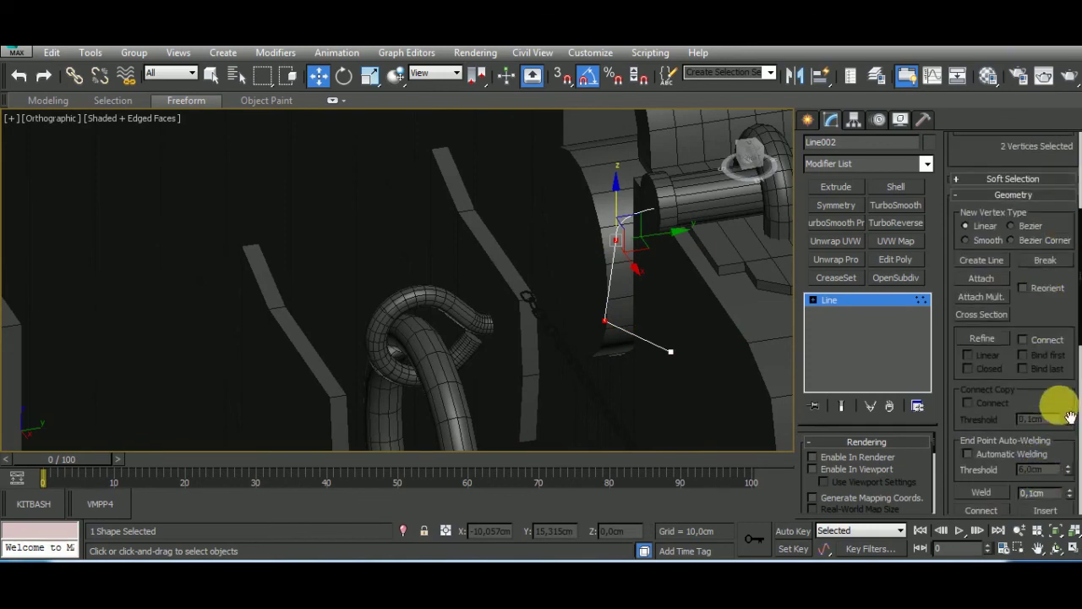
pyautogui.scroll(-3, 1070, 416)
# Fillet the upper corner so the line curves smoothly down from the pin's end.
pyautogui.click(982, 451)
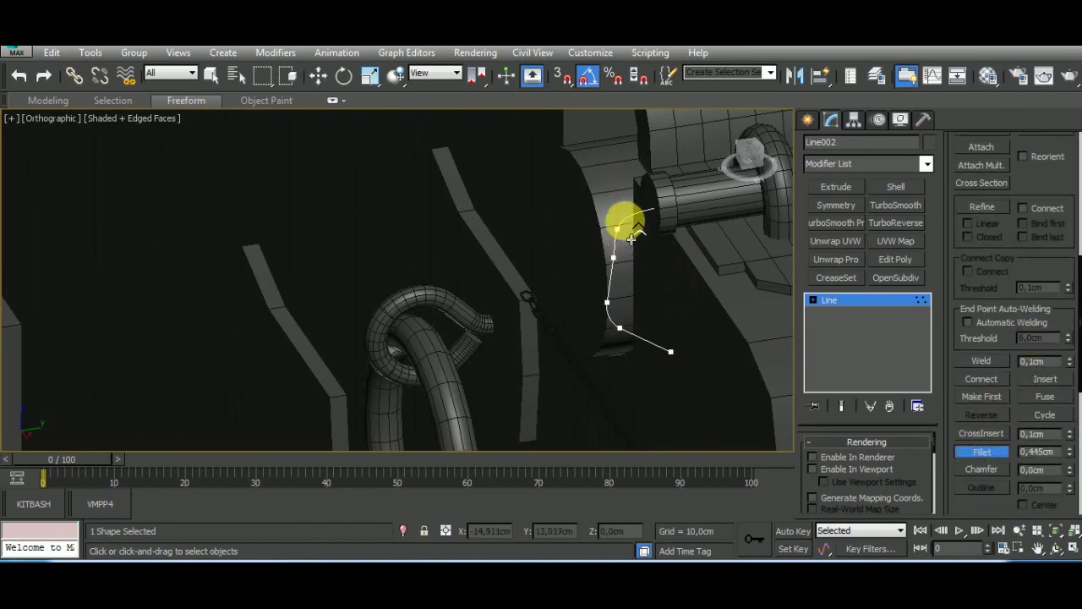
pyautogui.moveTo(631, 239); pyautogui.dragTo(676, 316)
pyautogui.click(614, 255)
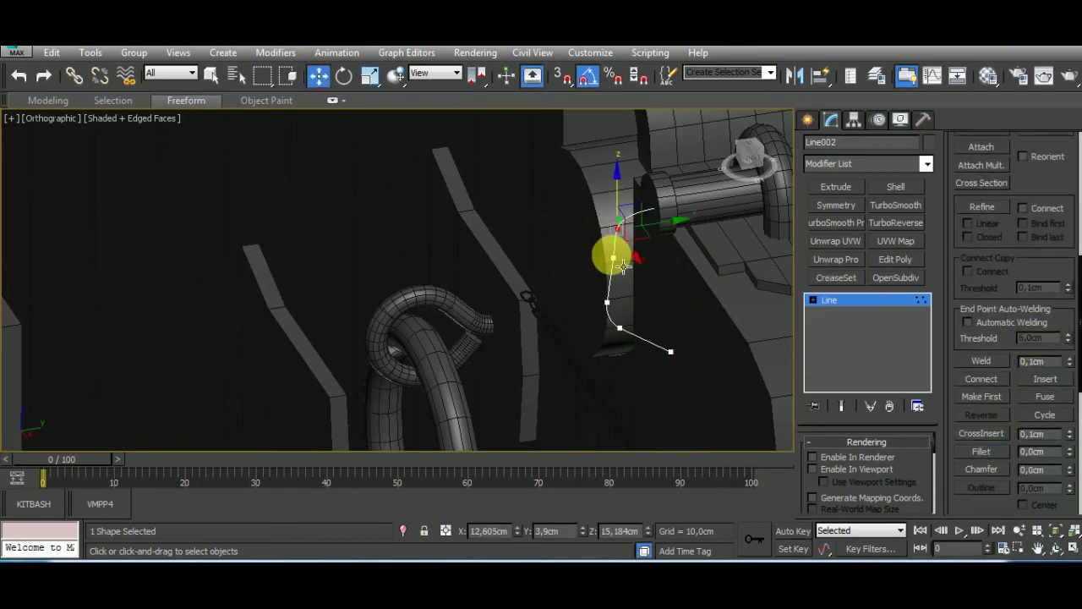
pyautogui.moveTo(667, 235)
pyautogui.keyDown('alt'); pyautogui.mouseDown(button='middle')
pyautogui.moveTo(628, 279)
pyautogui.moveTo(784, 304)
pyautogui.moveTo(629, 346)
pyautogui.moveTo(846, 380)
pyautogui.mouseUp(button='middle'); pyautogui.keyUp('alt')
pyautogui.moveTo(668, 341)
pyautogui.keyDown('alt'); pyautogui.mouseDown(button='middle')
pyautogui.moveTo(657, 307)
pyautogui.moveTo(601, 234)
pyautogui.moveTo(584, 263)
pyautogui.mouseUp(button='middle'); pyautogui.keyUp('alt')
# Shift-clone the pin cylinder as a single copy, Cylinder016.
pyautogui.click(808, 120)
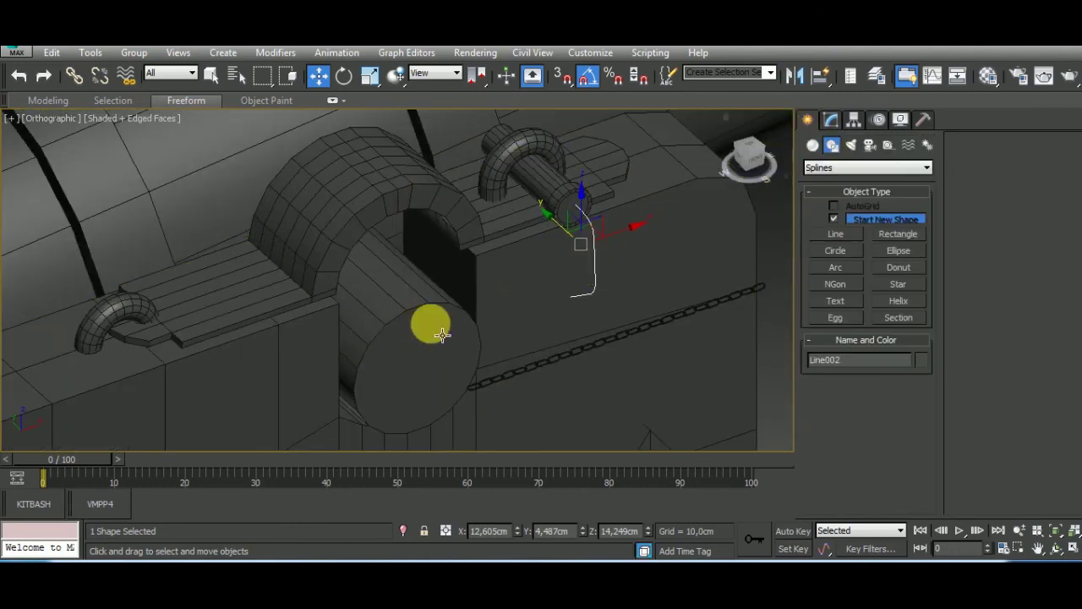
pyautogui.click(430, 322)
pyautogui.press('z')
pyautogui.moveTo(350, 230); pyautogui.dragTo(443, 238, button='middle')
pyautogui.keyDown('shift'); pyautogui.moveTo(444, 237); pyautogui.dragTo(448, 241); pyautogui.keyUp('shift')
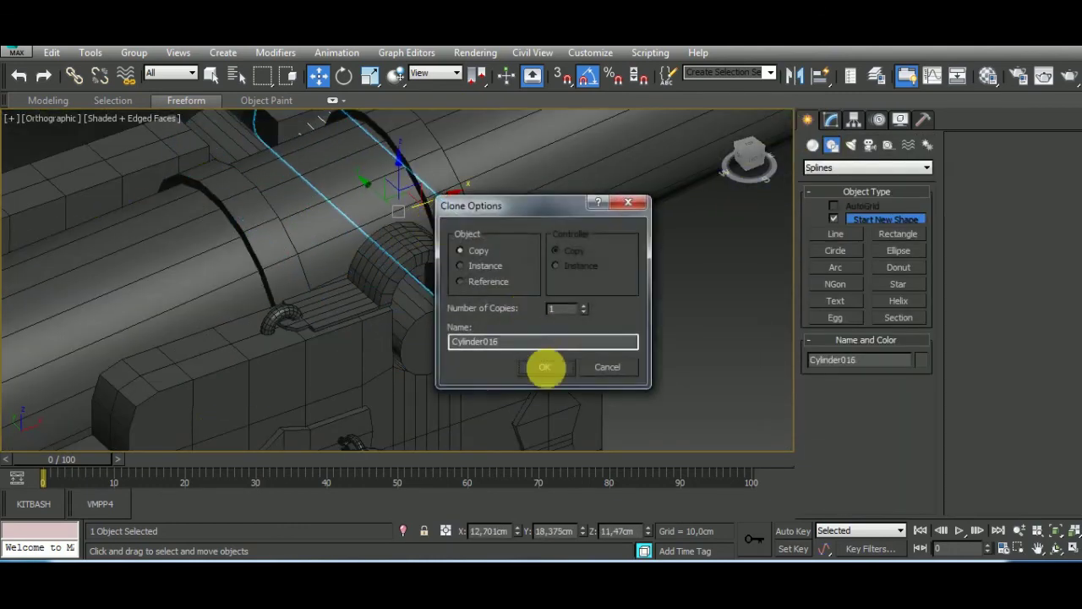
pyautogui.click(543, 367)
# Scale Cylinder016 down and move it just above the chain.
pyautogui.click(370, 75)
pyautogui.moveTo(398, 205)
pyautogui.mouseDown()
pyautogui.moveTo(455, 411)
pyautogui.moveTo(484, 451)
pyautogui.mouseUp()
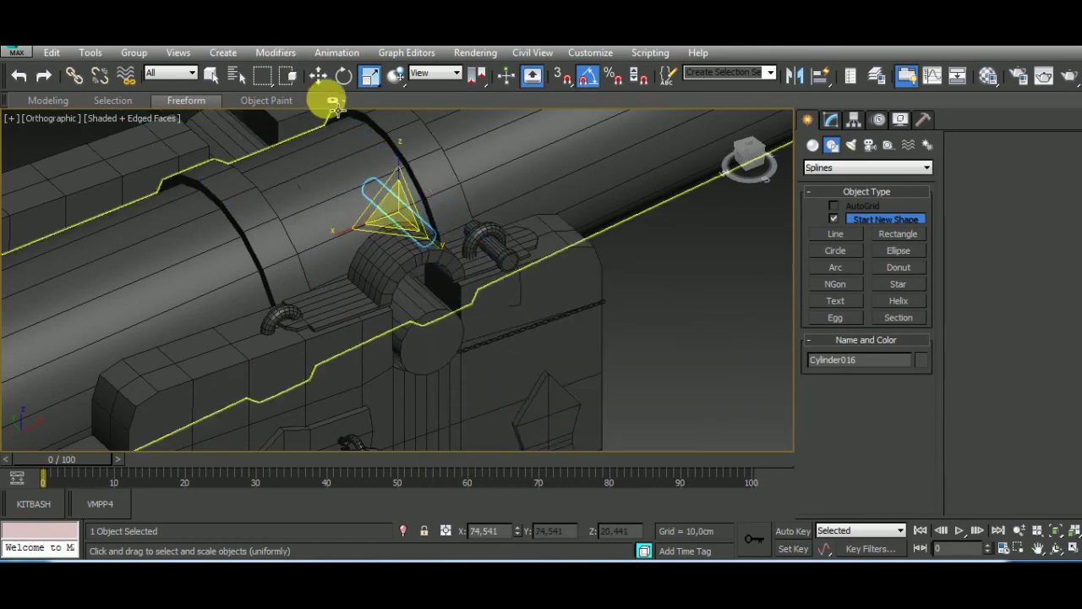
pyautogui.click(318, 75)
pyautogui.moveTo(375, 181); pyautogui.dragTo(445, 286)
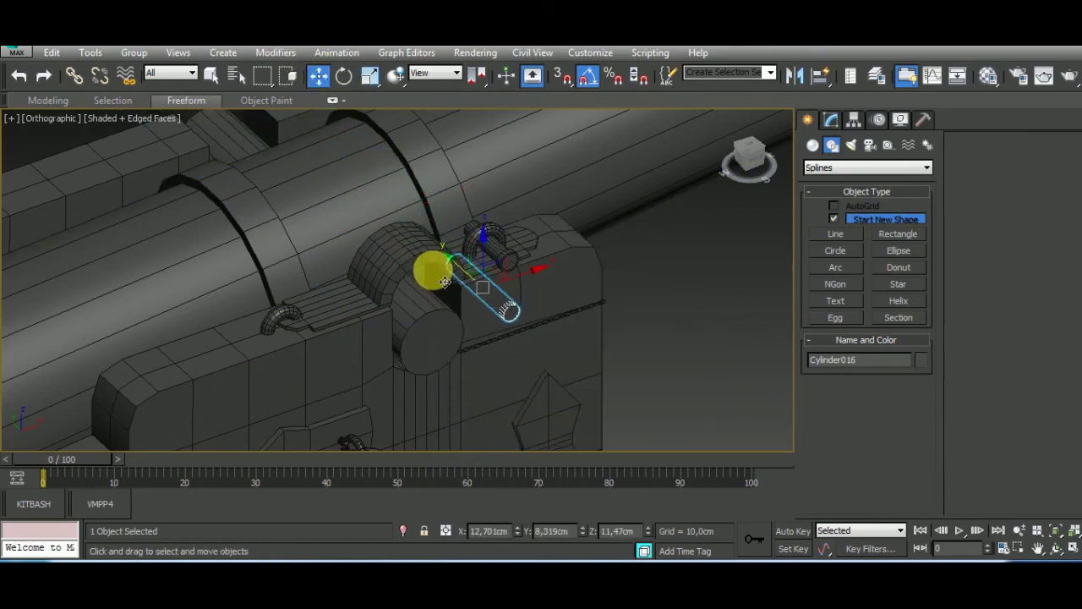
pyautogui.click(370, 75)
pyautogui.moveTo(508, 326)
pyautogui.mouseDown()
pyautogui.moveTo(532, 336)
pyautogui.moveTo(440, 254)
pyautogui.mouseUp()
pyautogui.press('w')
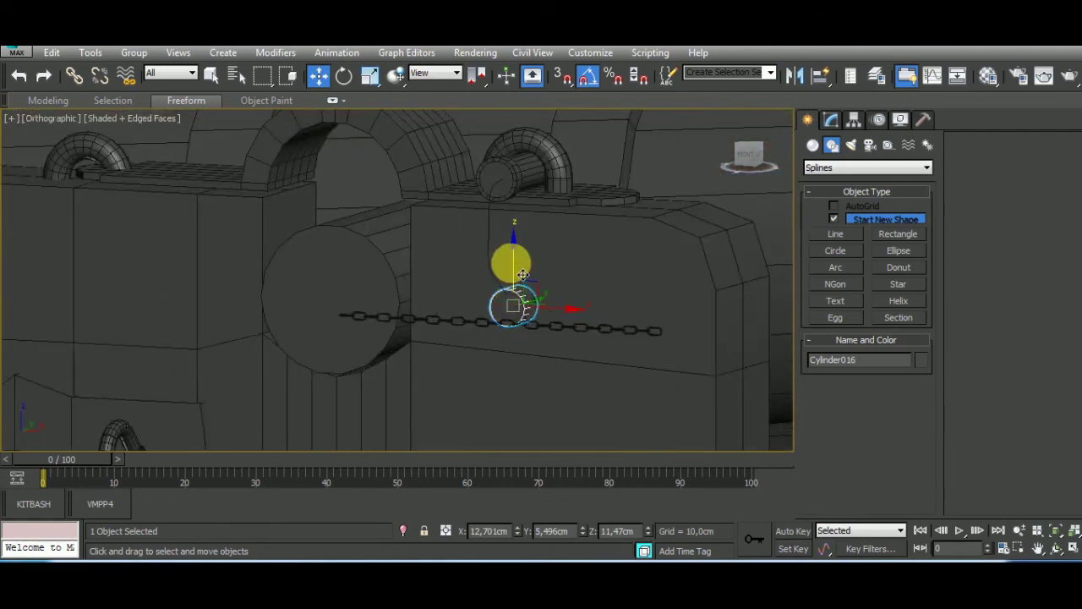
pyautogui.keyDown('alt'); pyautogui.moveTo(483, 362); pyautogui.dragTo(539, 398, button='middle'); pyautogui.keyUp('alt')
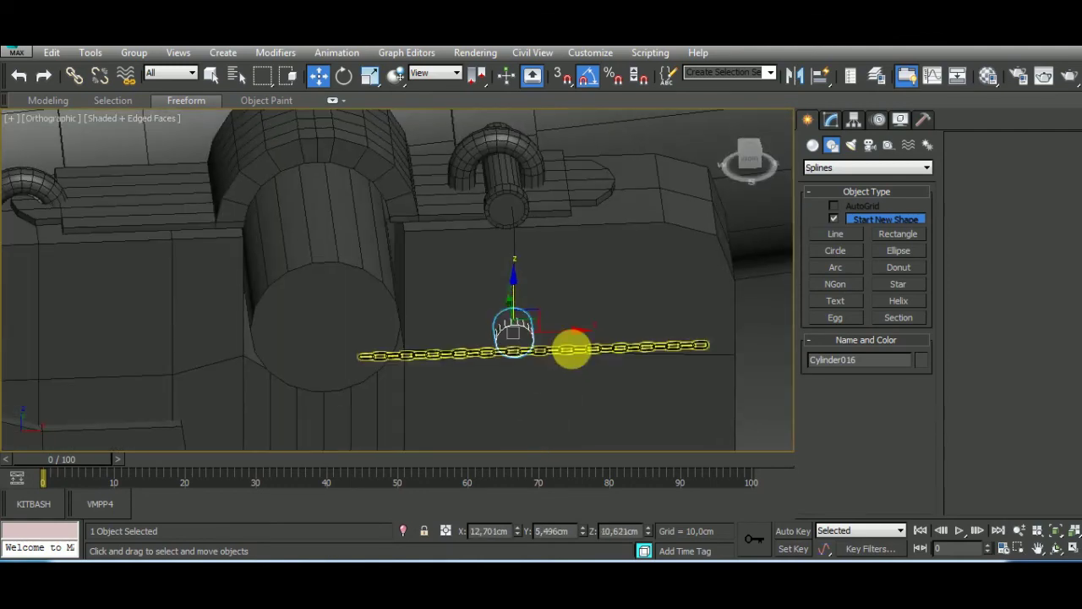
pyautogui.click(570, 350)
pyautogui.keyDown('alt'); pyautogui.moveTo(570, 350); pyautogui.dragTo(630, 434, button='middle'); pyautogui.keyUp('alt')
pyautogui.click(511, 290)
# Try a Path Deform Binding on Line002, then undo it.
pyautogui.click(832, 119)
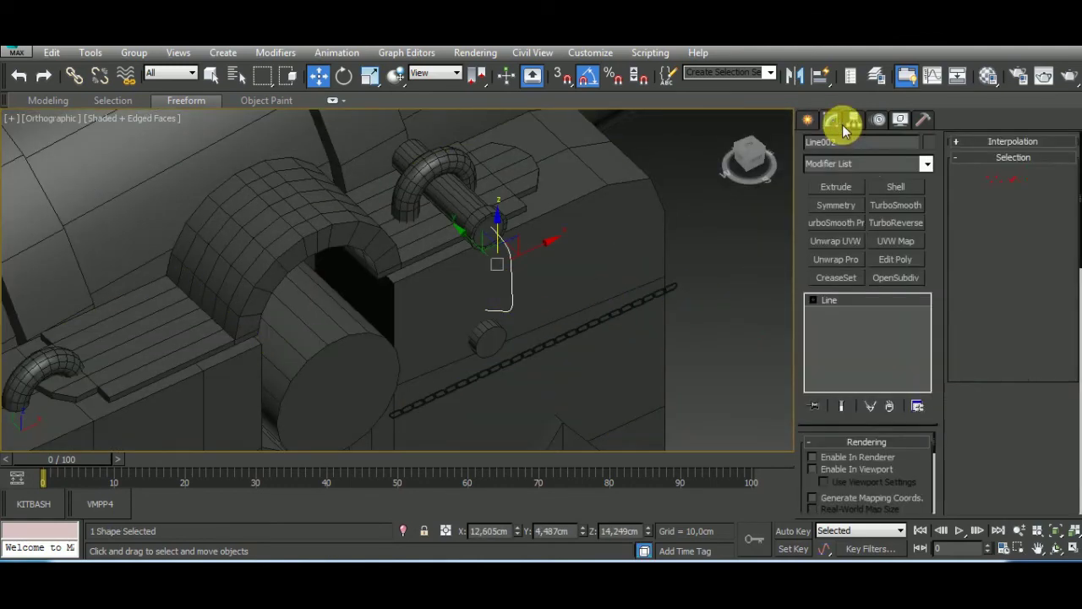
pyautogui.click(883, 164)
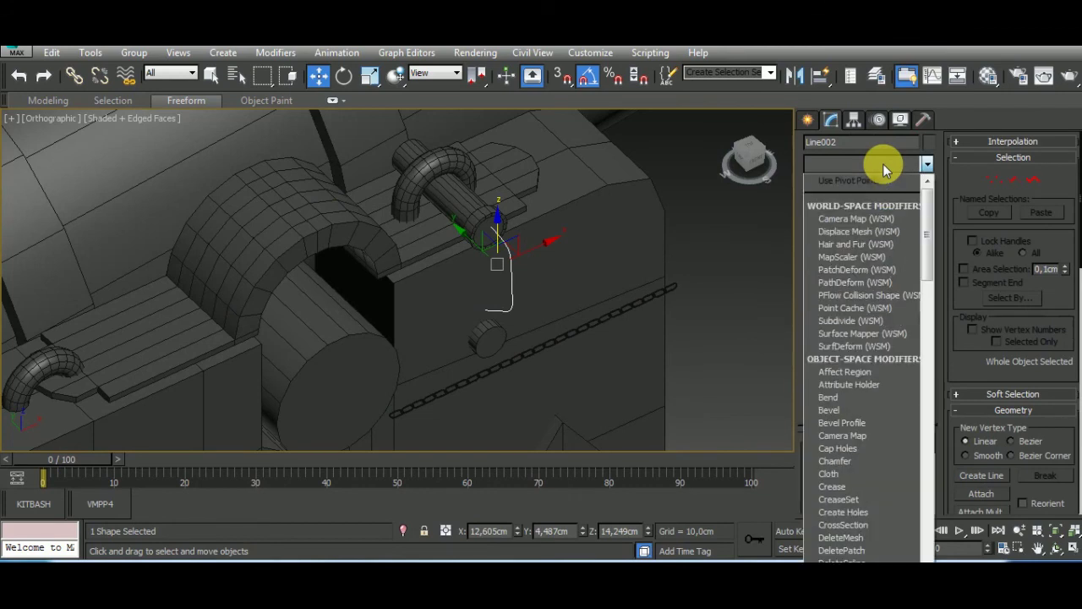
pyautogui.click(873, 282)
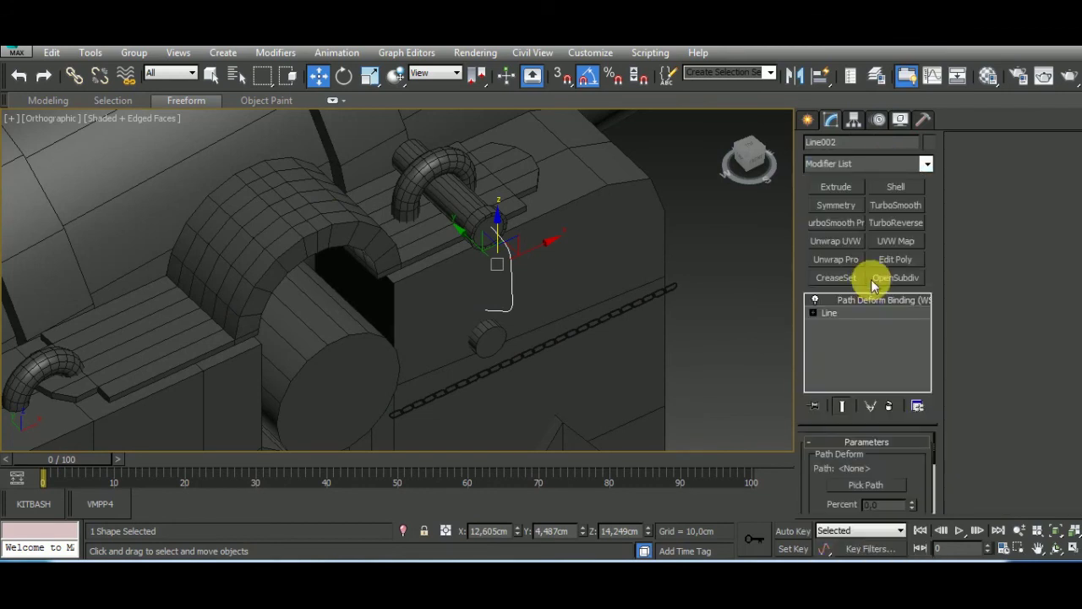
pyautogui.click(880, 485)
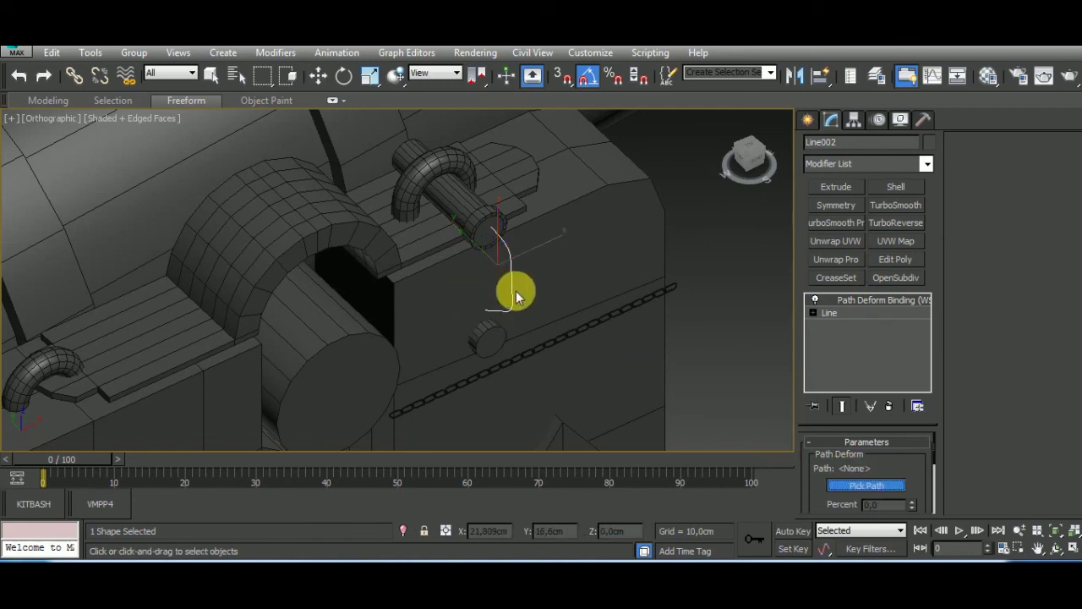
pyautogui.hotkey('ctrl', 'z')
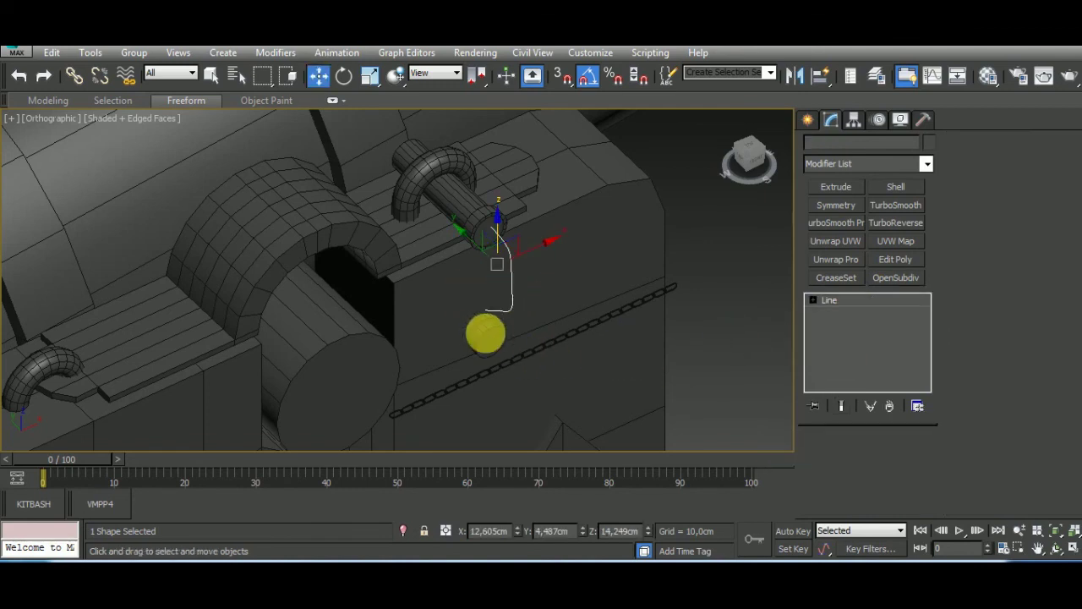
# Give Cylinder016 a PathDeform (WSM) modifier with no path picked.
pyautogui.click(483, 330)
pyautogui.click(923, 163)
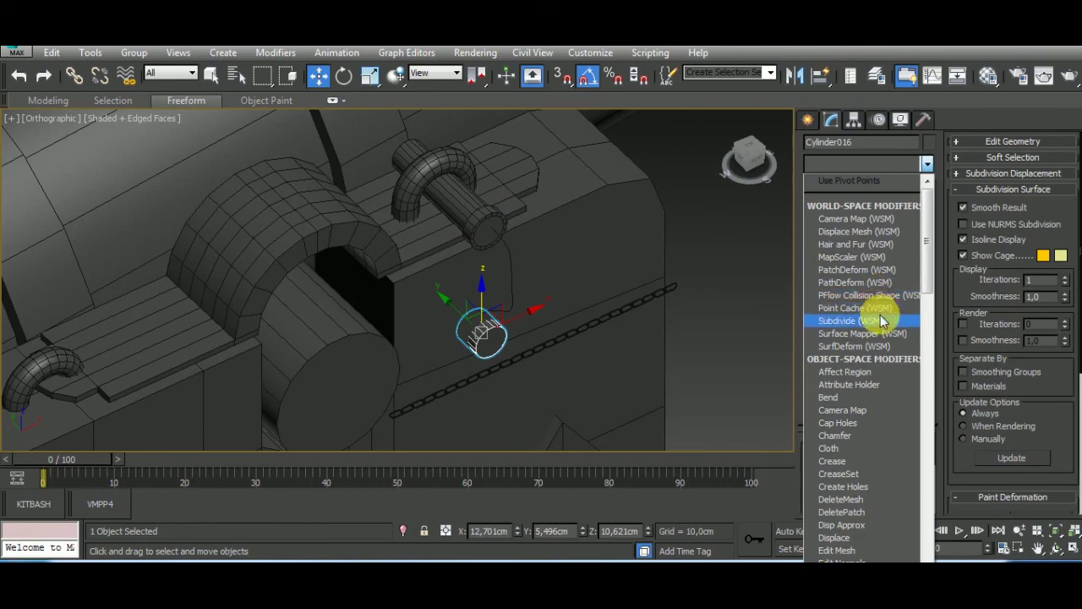
pyautogui.click(887, 288)
pyautogui.click(879, 486)
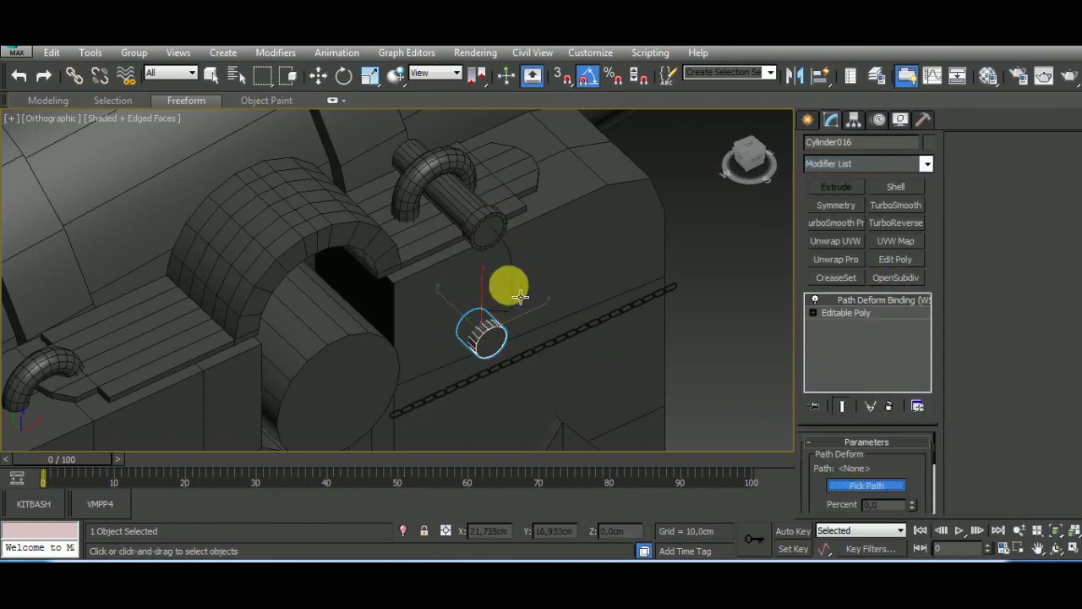
pyautogui.rightClick(524, 296)
pyautogui.keyDown('alt'); pyautogui.moveTo(524, 296); pyautogui.dragTo(563, 319, button='middle'); pyautogui.keyUp('alt')
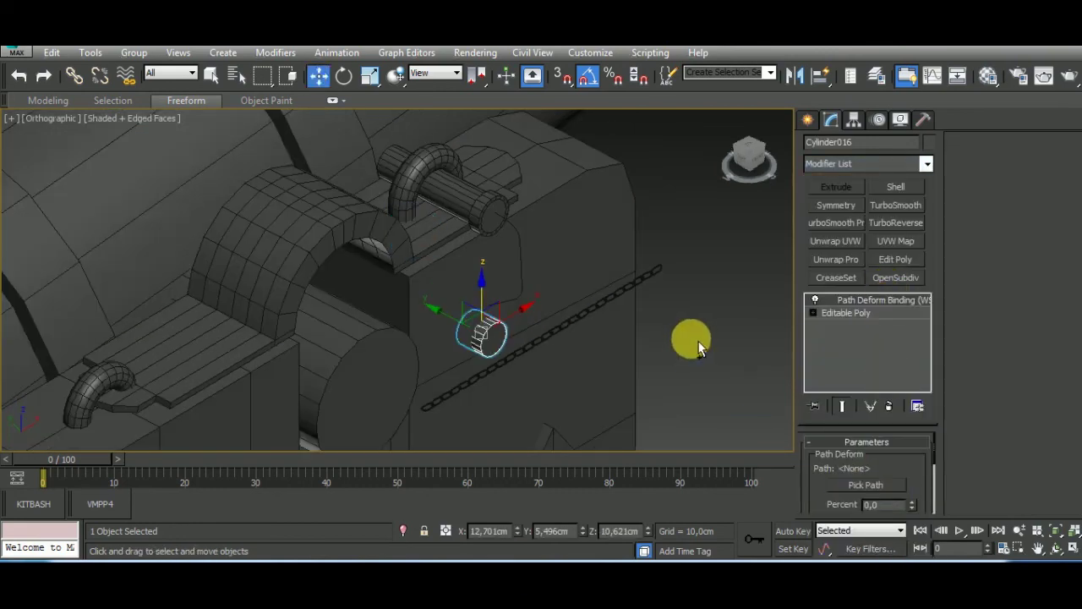
pyautogui.click(587, 315)
# Apply PathDeform (WSM) to the chain Torus029, pick Line002 as its path, and use Move to Path.
pyautogui.click(922, 163)
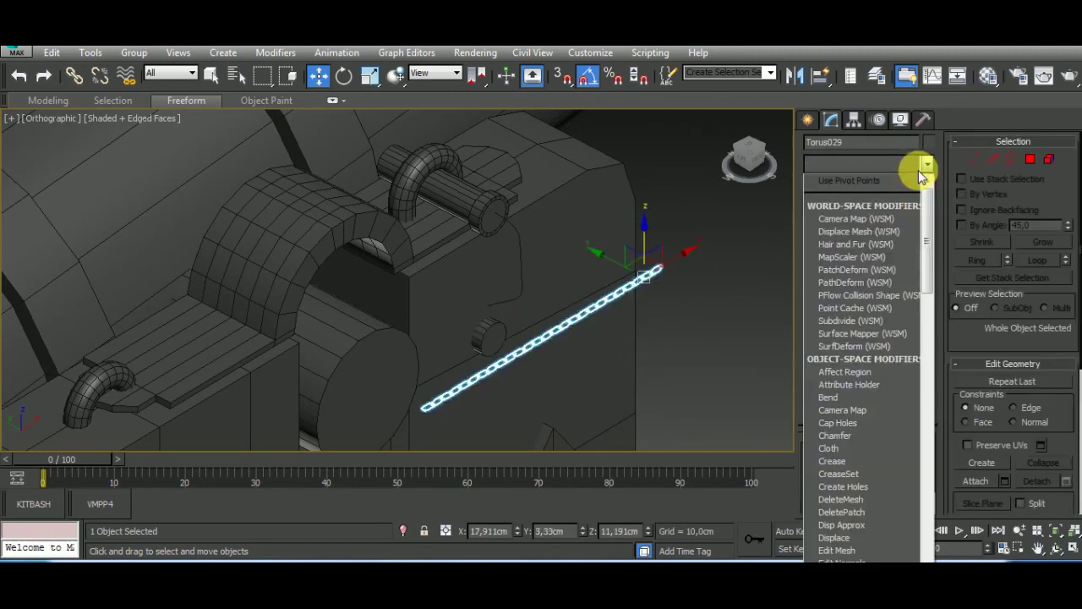
pyautogui.click(876, 286)
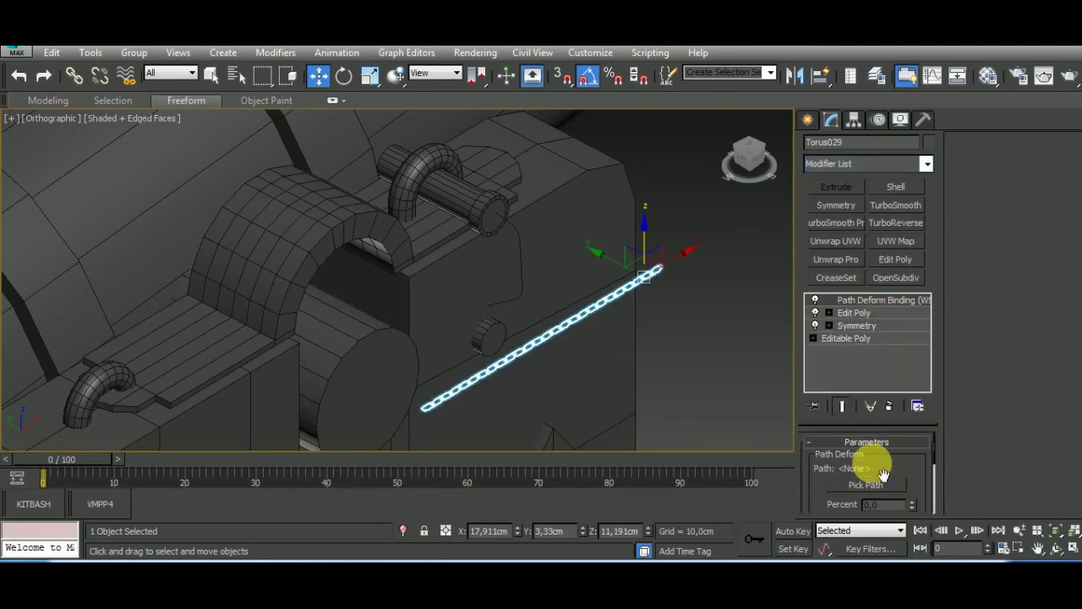
pyautogui.click(866, 485)
pyautogui.click(520, 266)
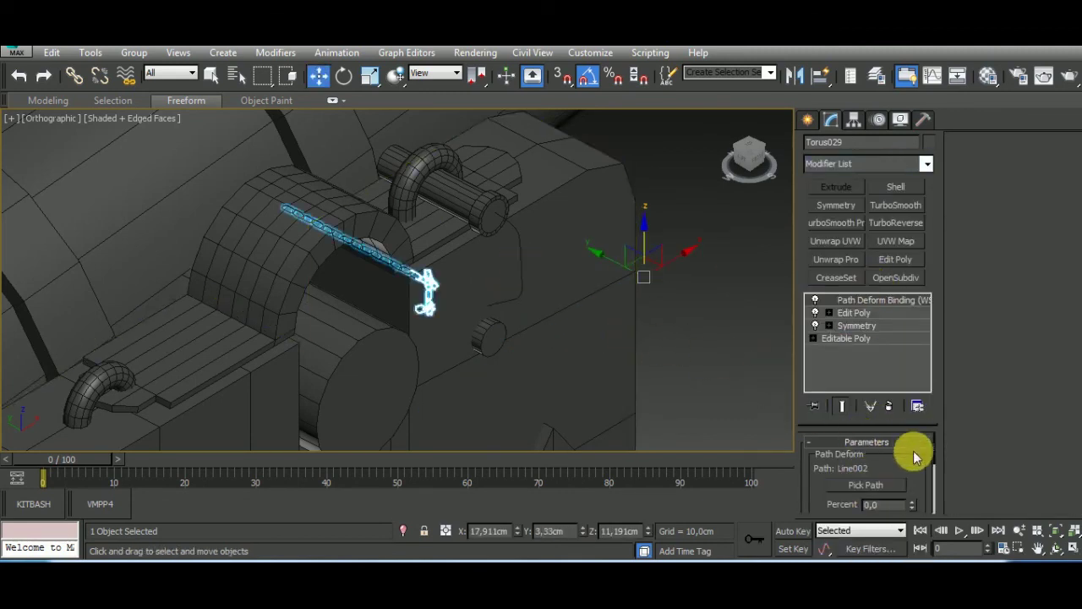
pyautogui.keyDown('alt'); pyautogui.moveTo(649, 374); pyautogui.dragTo(573, 331, button='middle'); pyautogui.keyUp('alt')
pyautogui.moveTo(909, 471); pyautogui.dragTo(925, 330)
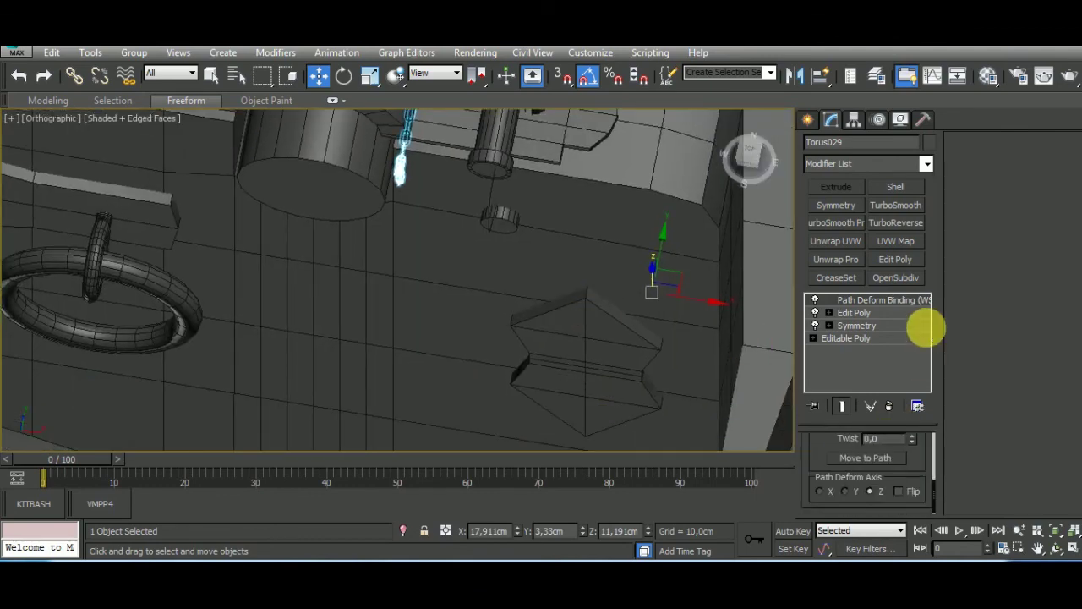
pyautogui.click(865, 457)
pyautogui.click(490, 206)
pyautogui.click(495, 205)
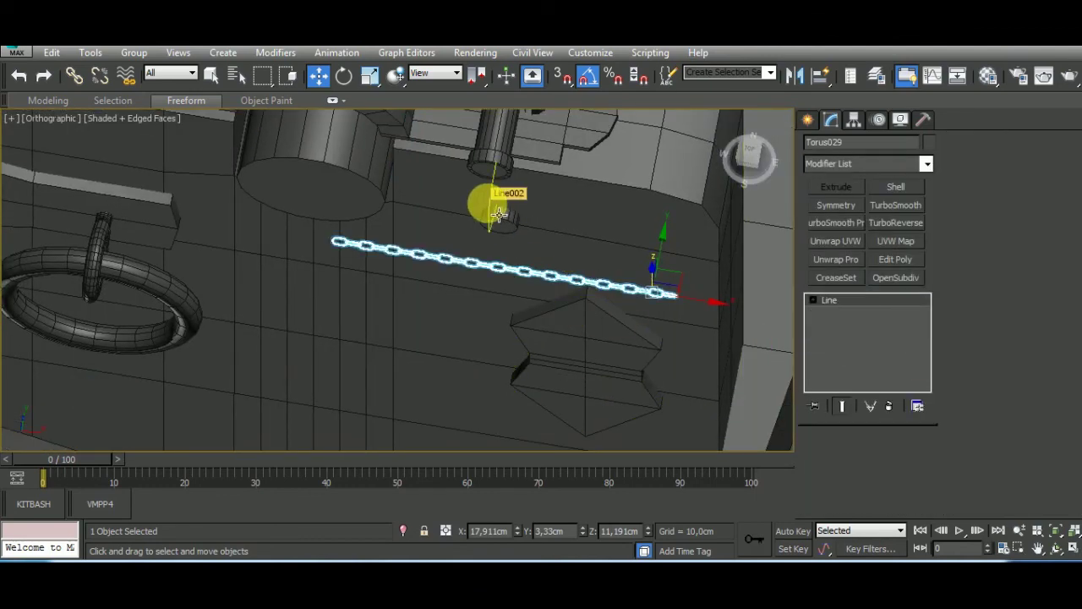
pyautogui.keyDown('alt'); pyautogui.moveTo(565, 280); pyautogui.dragTo(665, 225, button='middle'); pyautogui.keyUp('alt')
pyautogui.click(611, 240)
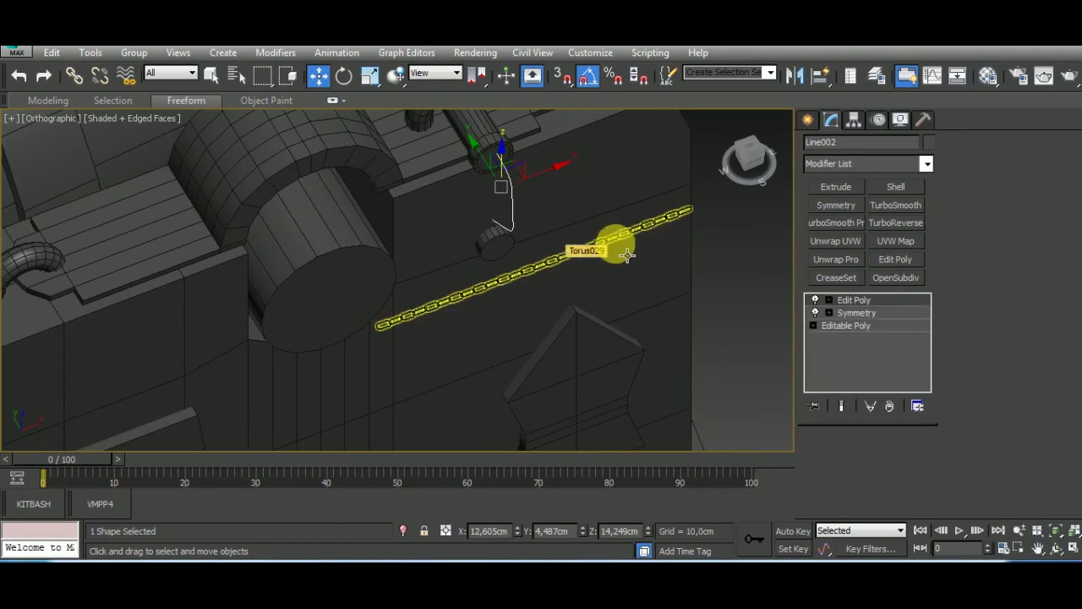
# Re-bind the chain to Line002 and set Percent to 62 so it bends near the pin.
pyautogui.click(863, 164)
pyautogui.click(824, 282)
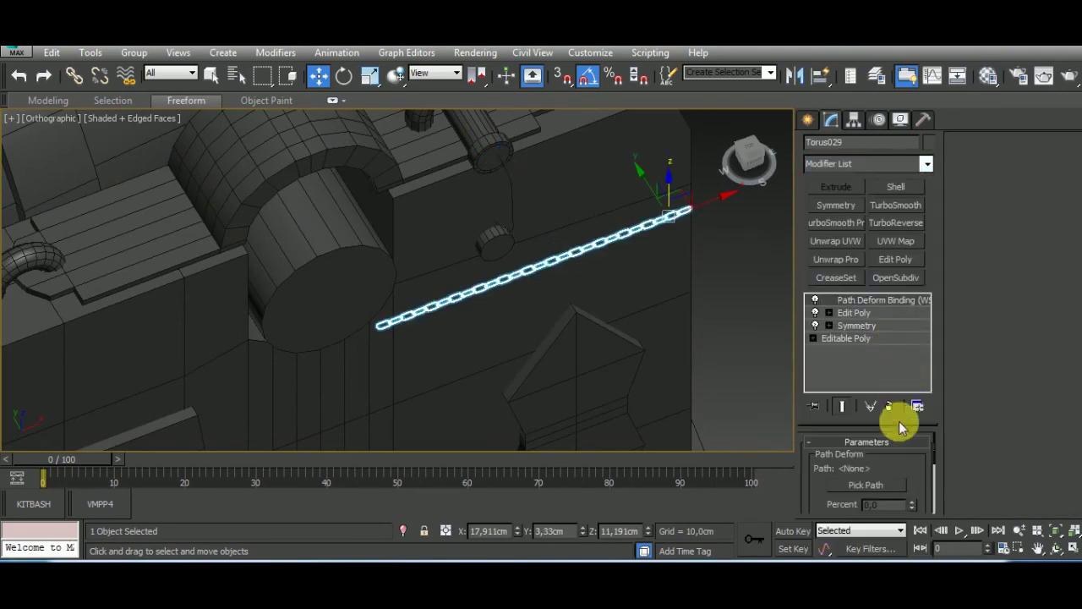
pyautogui.click(866, 485)
pyautogui.click(524, 222)
pyautogui.scroll(-3, 896, 422)
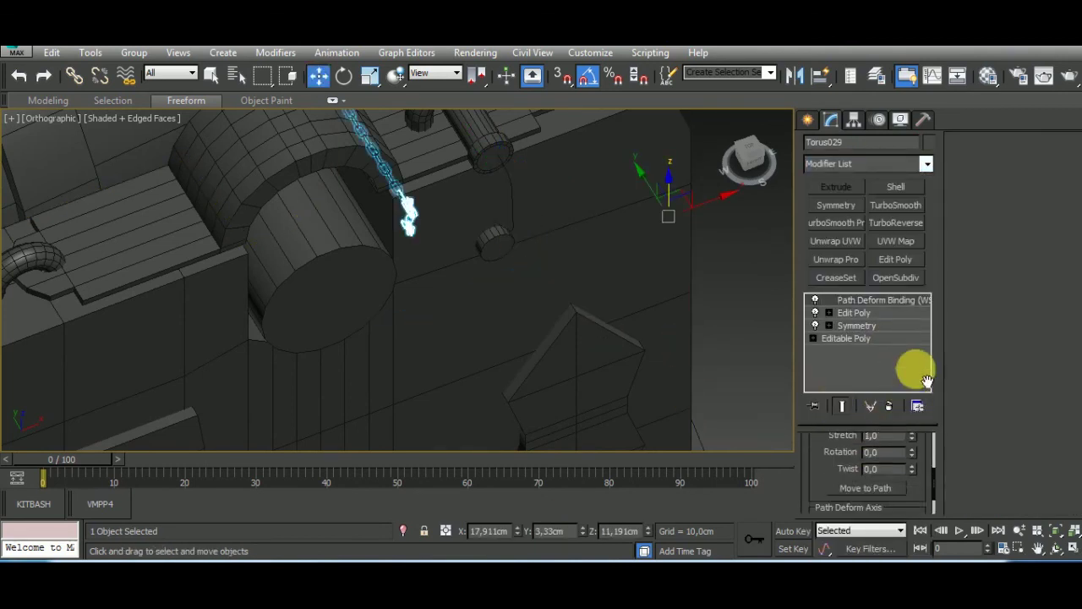
pyautogui.moveTo(916, 468); pyautogui.dragTo(913, 362)
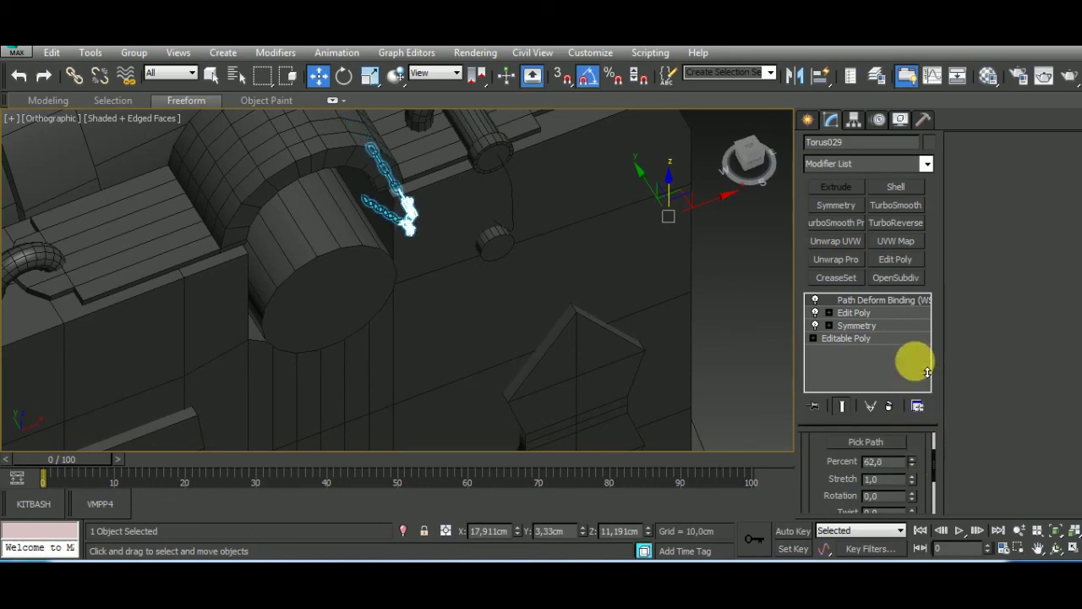
pyautogui.moveTo(421, 319)
pyautogui.keyDown('alt'); pyautogui.mouseDown(button='middle')
pyautogui.moveTo(531, 366)
pyautogui.moveTo(481, 225)
pyautogui.moveTo(638, 160)
pyautogui.moveTo(679, 191)
pyautogui.mouseUp(button='middle'); pyautogui.keyUp('alt')
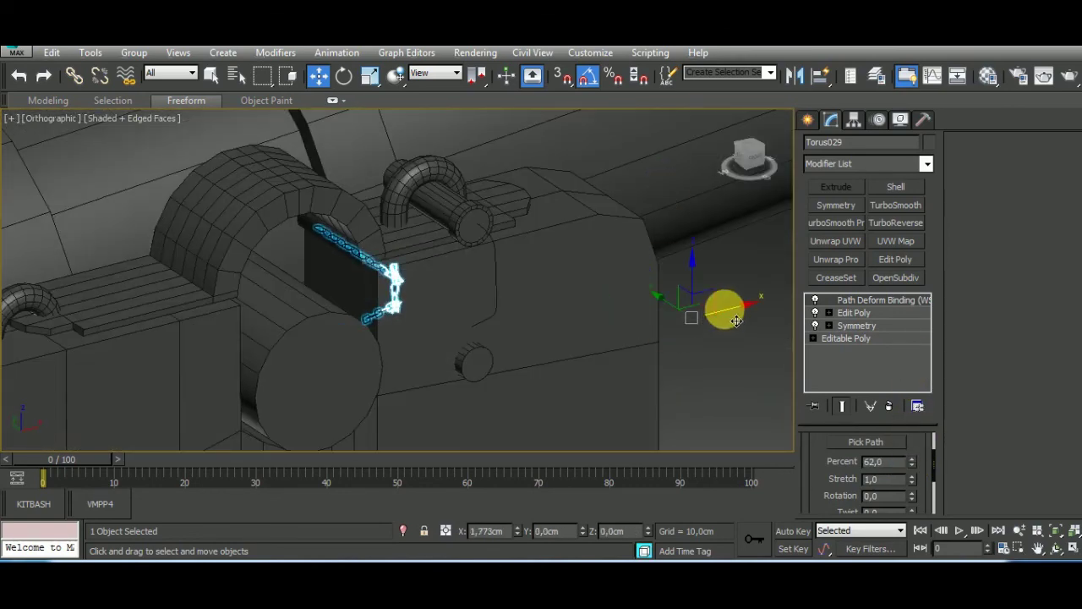
pyautogui.moveTo(532, 305)
pyautogui.keyDown('alt'); pyautogui.mouseDown(button='middle')
pyautogui.moveTo(459, 338)
pyautogui.moveTo(501, 230)
pyautogui.mouseUp(button='middle'); pyautogui.keyUp('alt')
pyautogui.scroll(5, 426, 307)
pyautogui.scroll(-4, 466, 305)
# In Line002's Vertex mode, reposition vertices and make the middle vertex Smooth.
pyautogui.click(501, 229)
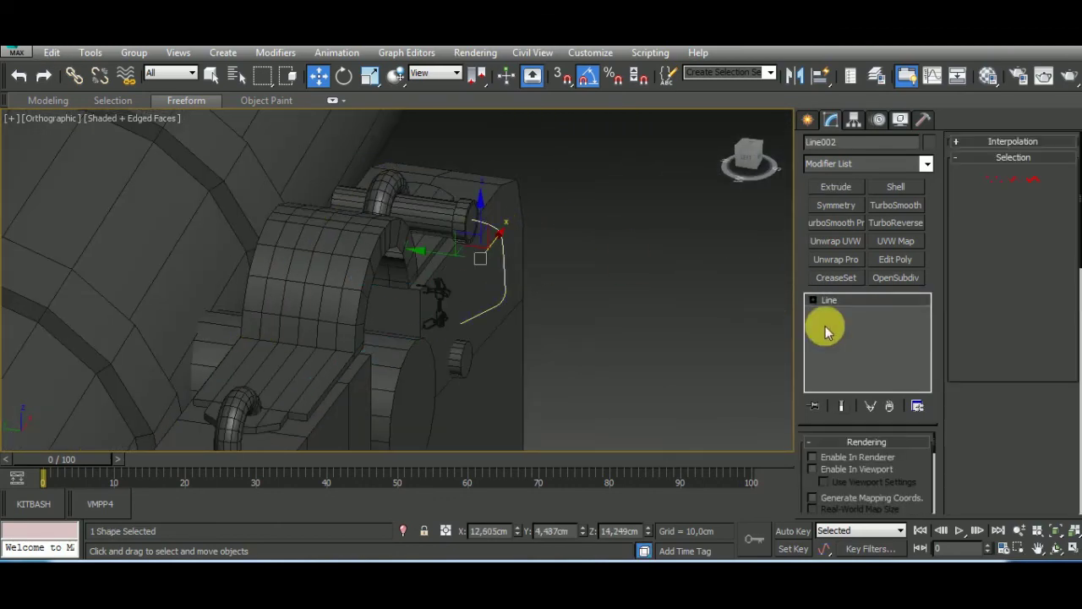
pyautogui.click(994, 178)
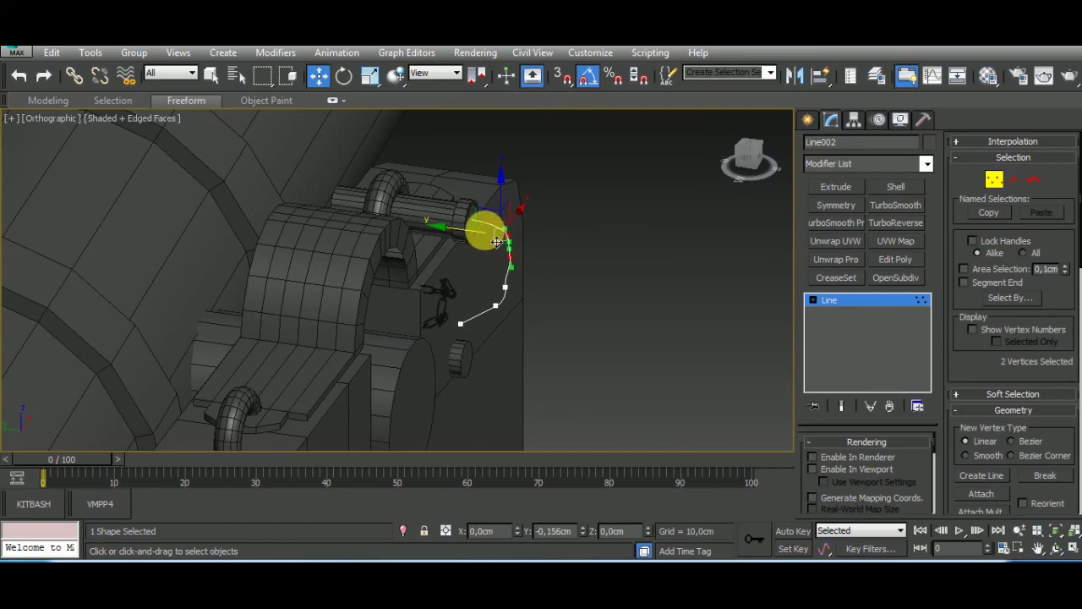
pyautogui.moveTo(507, 285)
pyautogui.mouseDown()
pyautogui.moveTo(537, 295)
pyautogui.moveTo(512, 295)
pyautogui.moveTo(520, 328)
pyautogui.mouseUp()
pyautogui.keyDown('alt'); pyautogui.moveTo(518, 314); pyautogui.dragTo(449, 354, button='middle'); pyautogui.keyUp('alt')
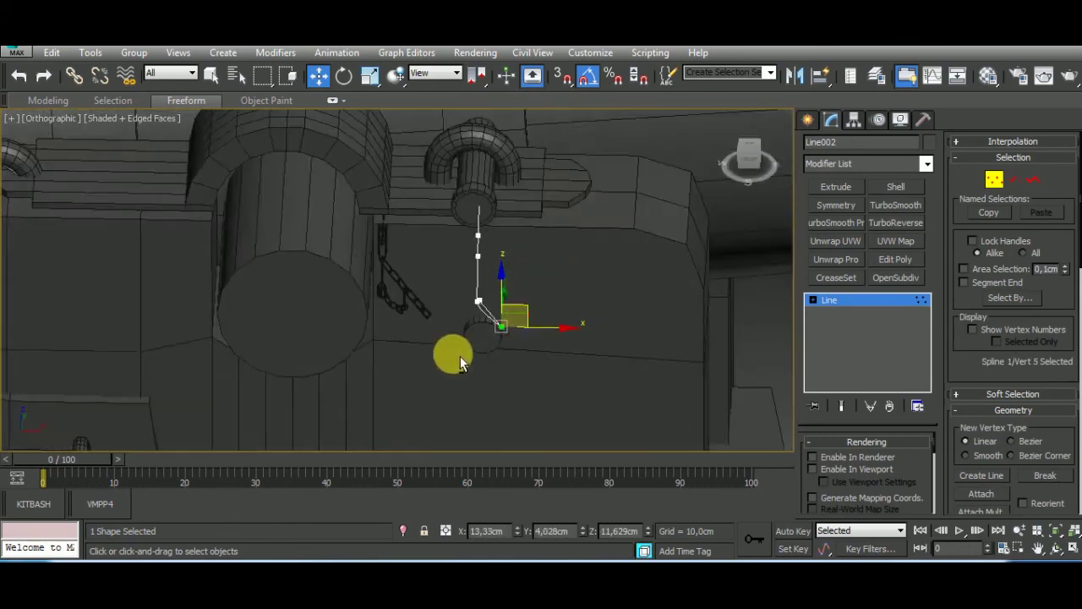
pyautogui.click(483, 233)
pyautogui.rightClick(493, 254)
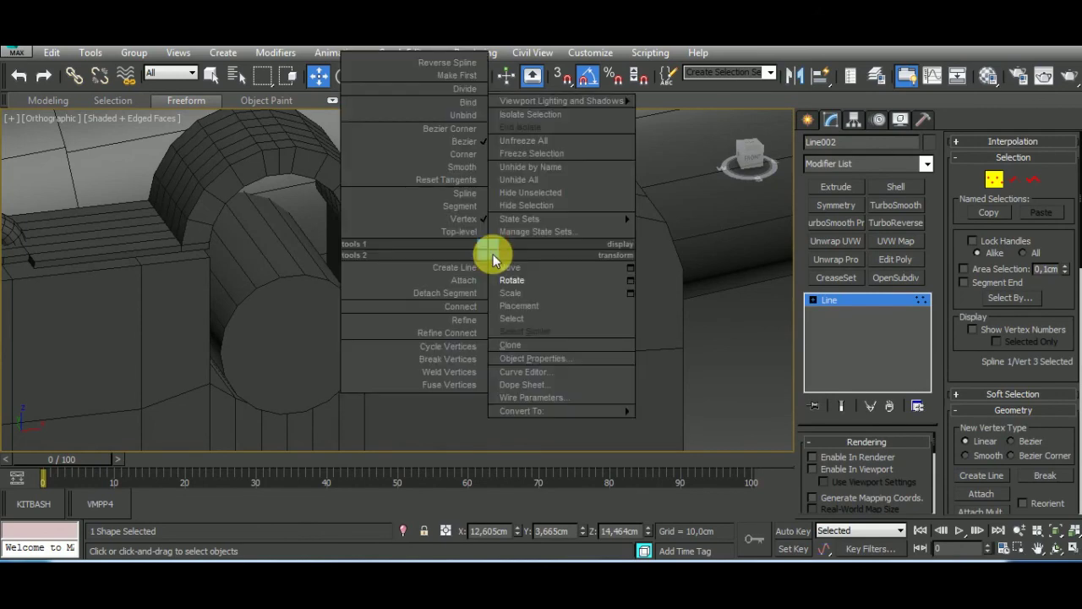
pyautogui.click(457, 194)
pyautogui.keyDown('alt'); pyautogui.moveTo(483, 181); pyautogui.dragTo(593, 250, button='middle'); pyautogui.keyUp('alt')
pyautogui.click(581, 254)
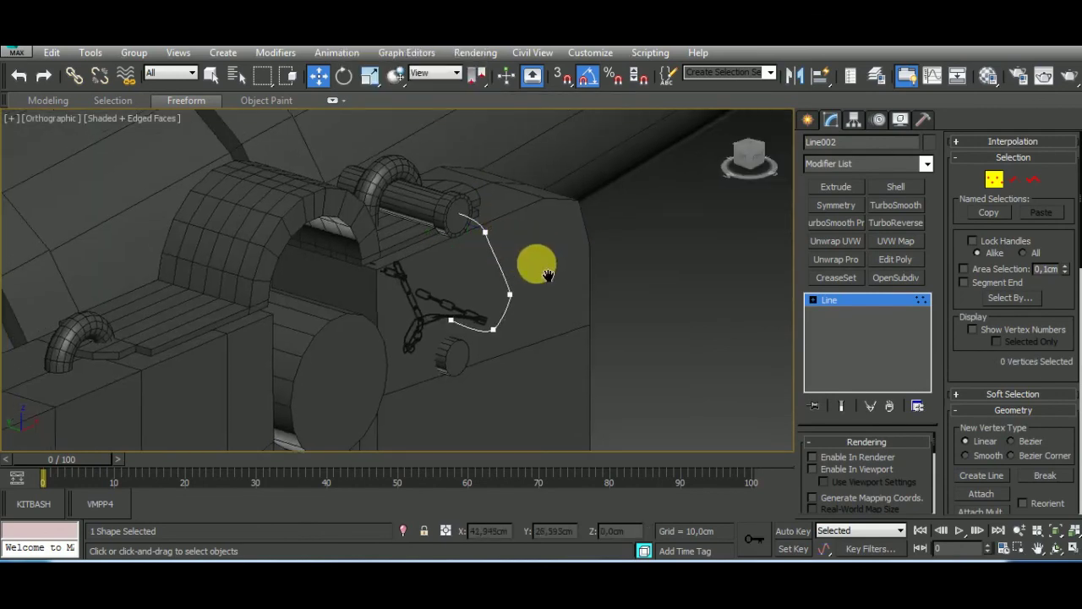
pyautogui.keyDown('alt'); pyautogui.moveTo(536, 259); pyautogui.dragTo(516, 252, button='middle'); pyautogui.keyUp('alt')
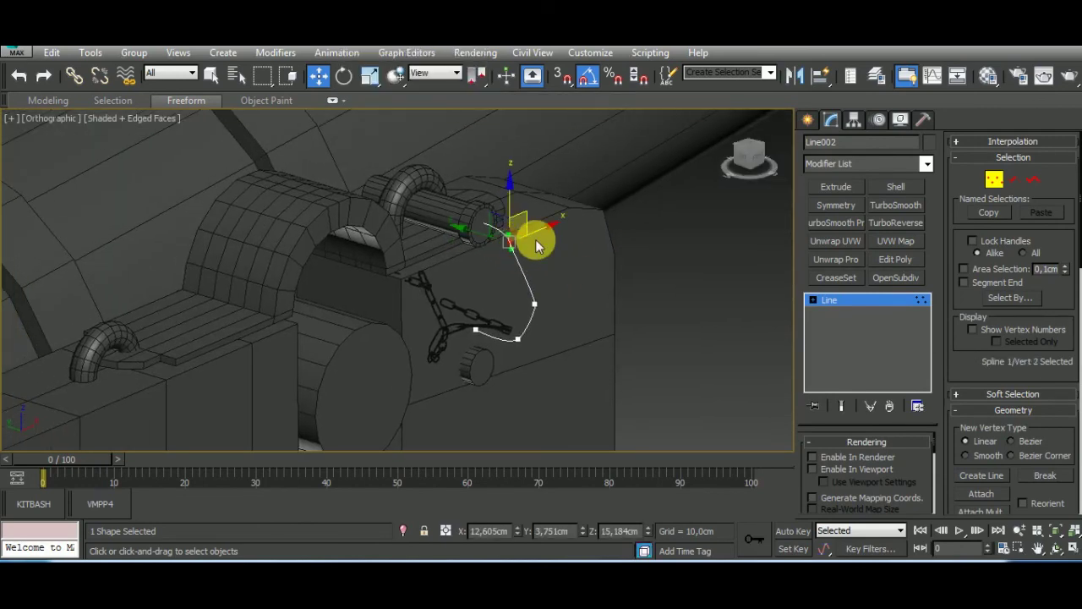
pyautogui.rightClick(536, 246)
pyautogui.click(513, 167)
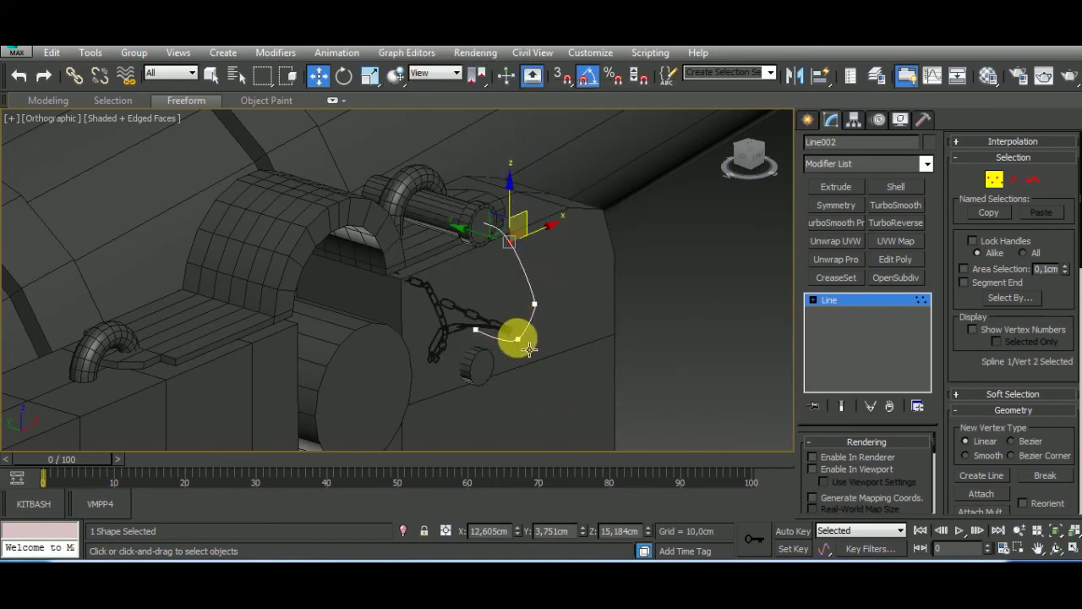
# Raise then slightly lower the top vertex and set it to Smooth.
pyautogui.moveTo(529, 349)
pyautogui.mouseDown()
pyautogui.moveTo(575, 338)
pyautogui.moveTo(546, 314)
pyautogui.moveTo(555, 248)
pyautogui.moveTo(555, 269)
pyautogui.mouseUp()
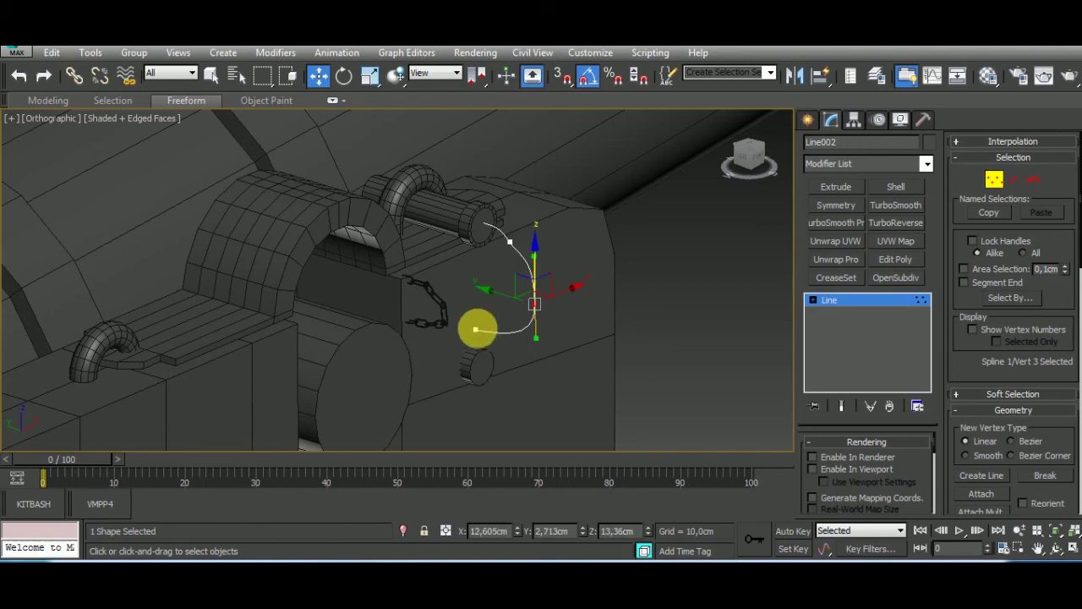
pyautogui.keyDown('alt'); pyautogui.moveTo(566, 406); pyautogui.dragTo(499, 415, button='middle'); pyautogui.keyUp('alt')
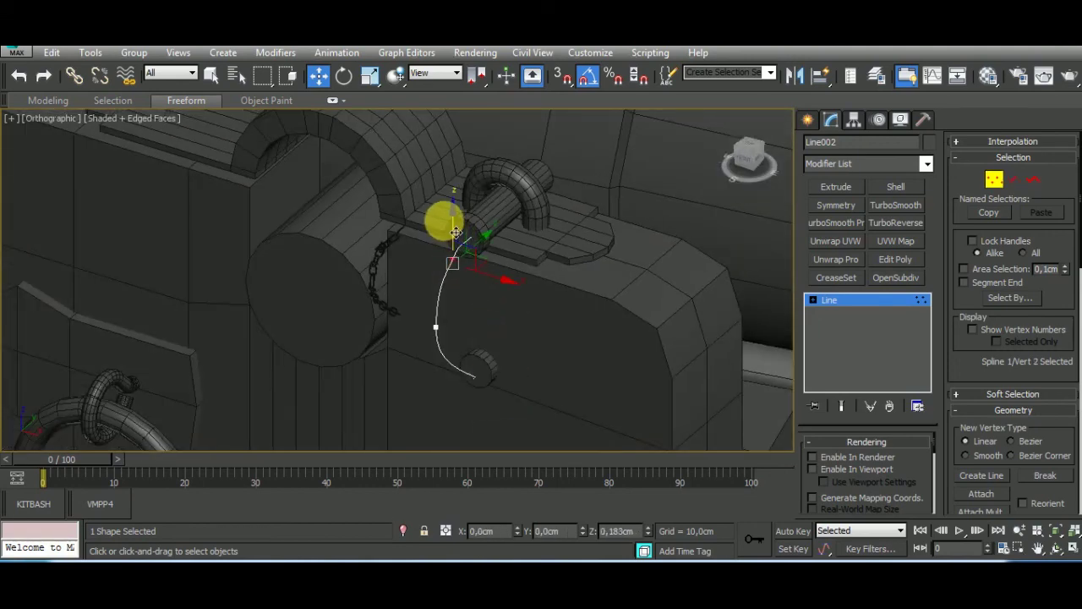
pyautogui.moveTo(455, 237); pyautogui.dragTo(459, 255)
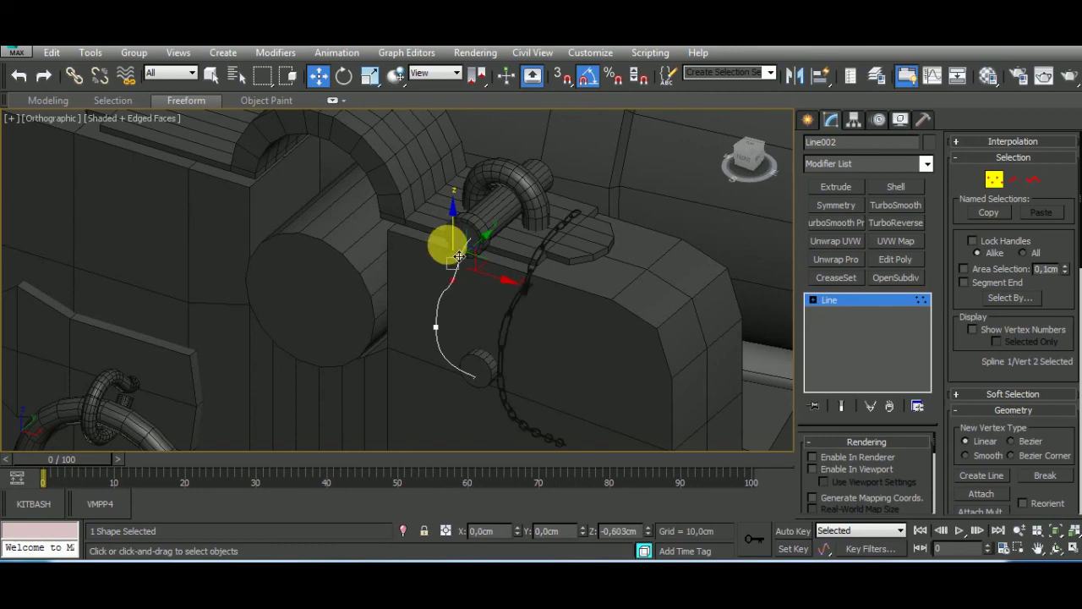
pyautogui.keyDown('alt'); pyautogui.moveTo(455, 245); pyautogui.dragTo(449, 266, button='middle'); pyautogui.keyUp('alt')
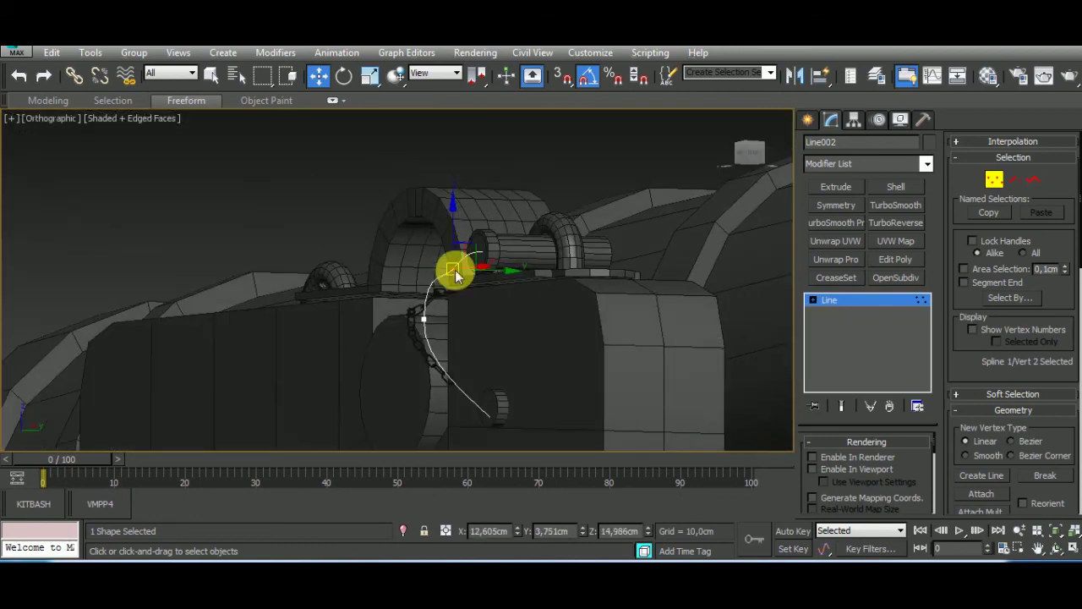
pyautogui.rightClick(433, 202)
pyautogui.click(422, 181)
pyautogui.keyDown('alt'); pyautogui.moveTo(459, 358); pyautogui.dragTo(541, 318, button='middle'); pyautogui.keyUp('alt')
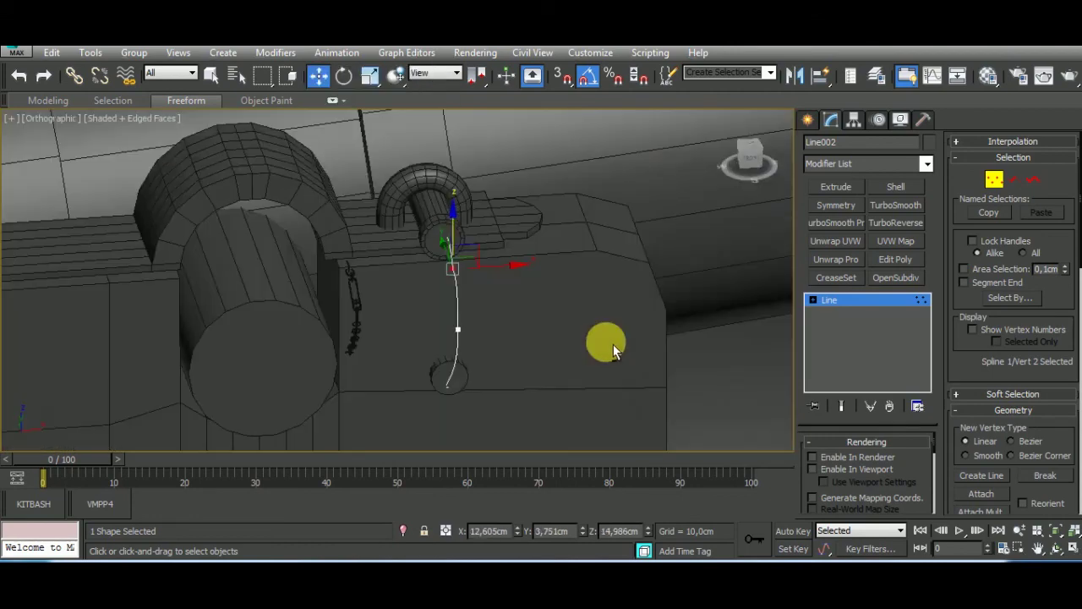
pyautogui.scroll(4, 428, 340)
# Raise Line002's top vertex up to the pin's end and exit Vertex mode.
pyautogui.moveTo(545, 189); pyautogui.dragTo(551, 160)
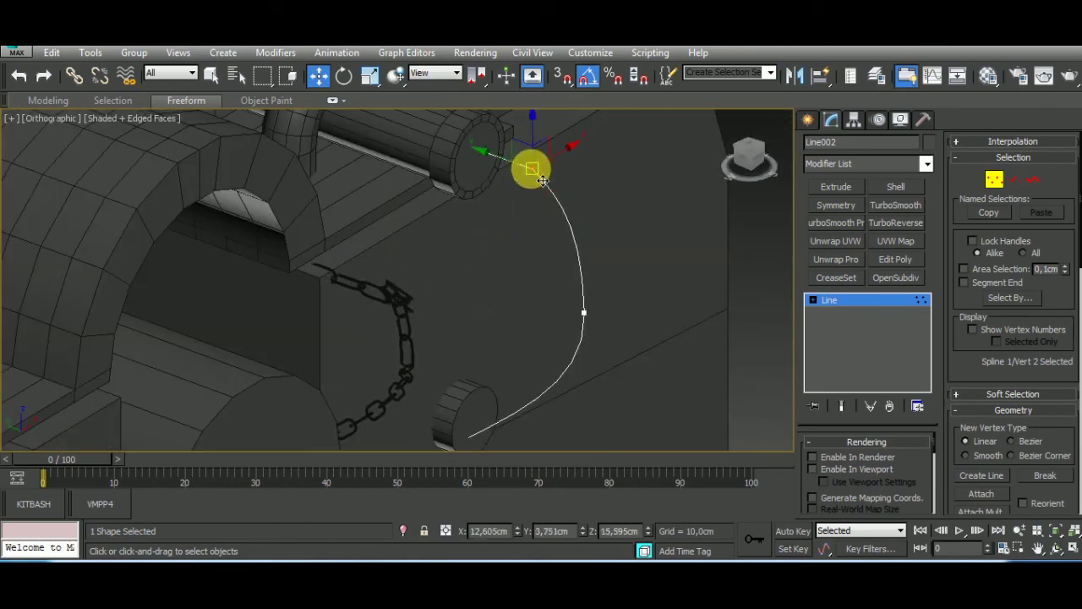
pyautogui.rightClick(531, 217)
pyautogui.click(619, 207)
pyautogui.click(607, 209)
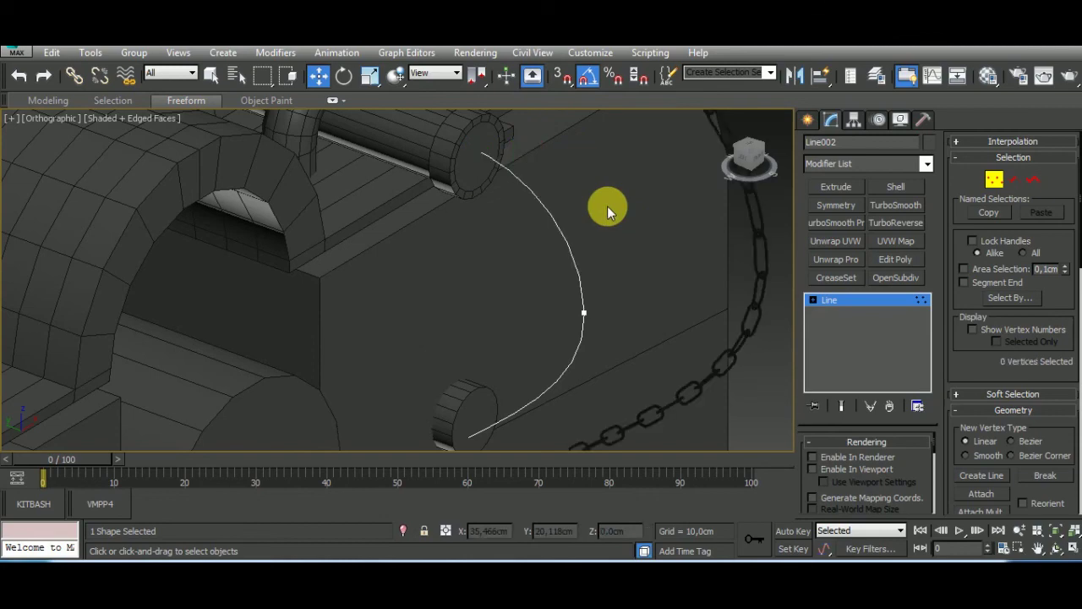
pyautogui.moveTo(608, 209)
pyautogui.keyDown('alt'); pyautogui.mouseDown(button='middle')
pyautogui.moveTo(500, 280)
pyautogui.moveTo(495, 298)
pyautogui.mouseUp(button='middle'); pyautogui.keyUp('alt')
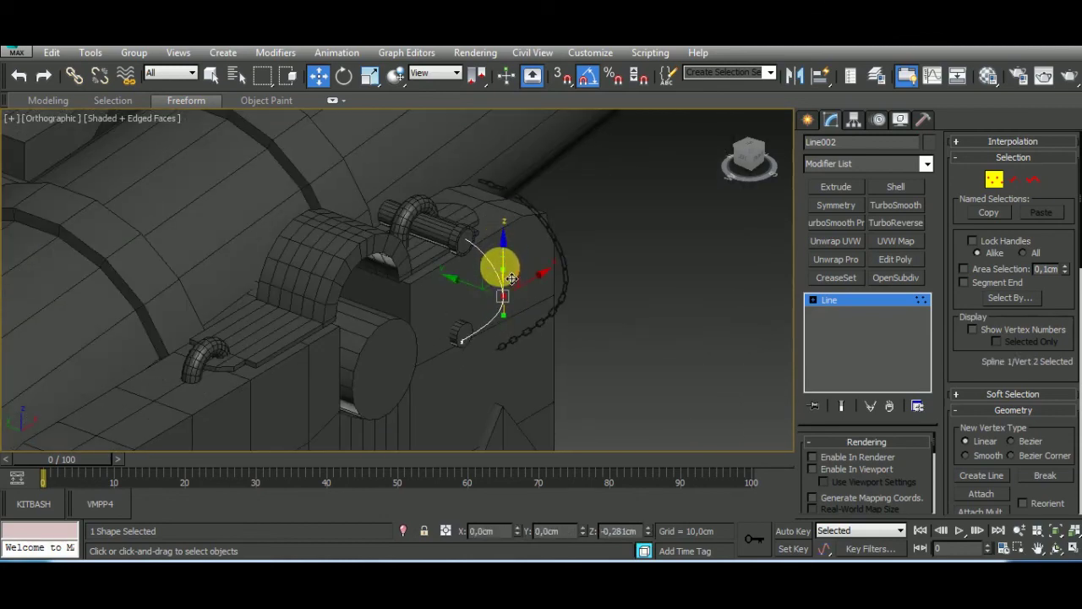
pyautogui.moveTo(511, 294); pyautogui.dragTo(519, 268)
pyautogui.click(995, 179)
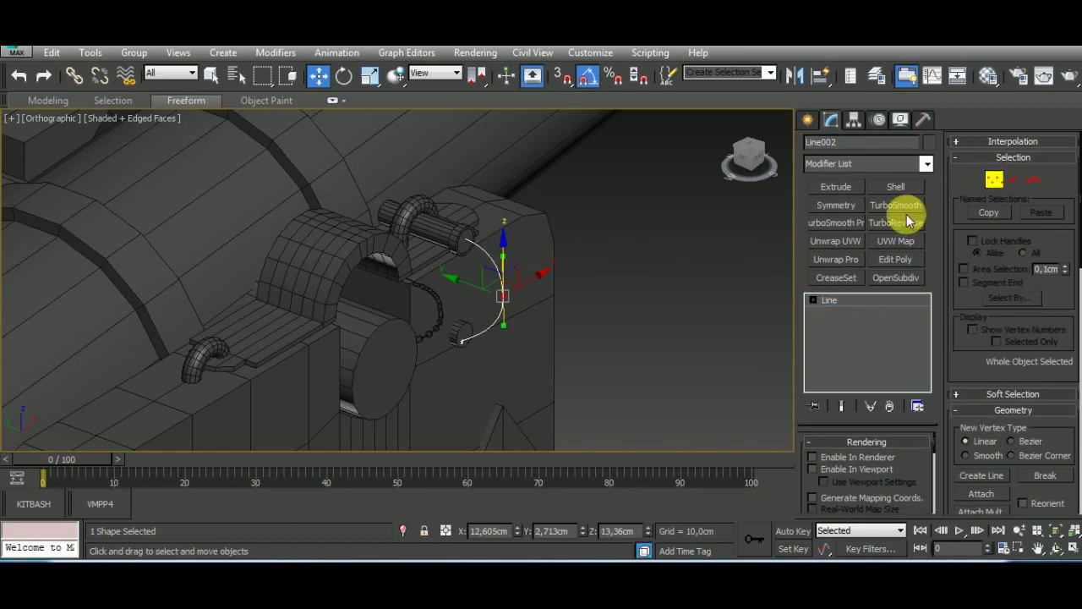
pyautogui.click(456, 298)
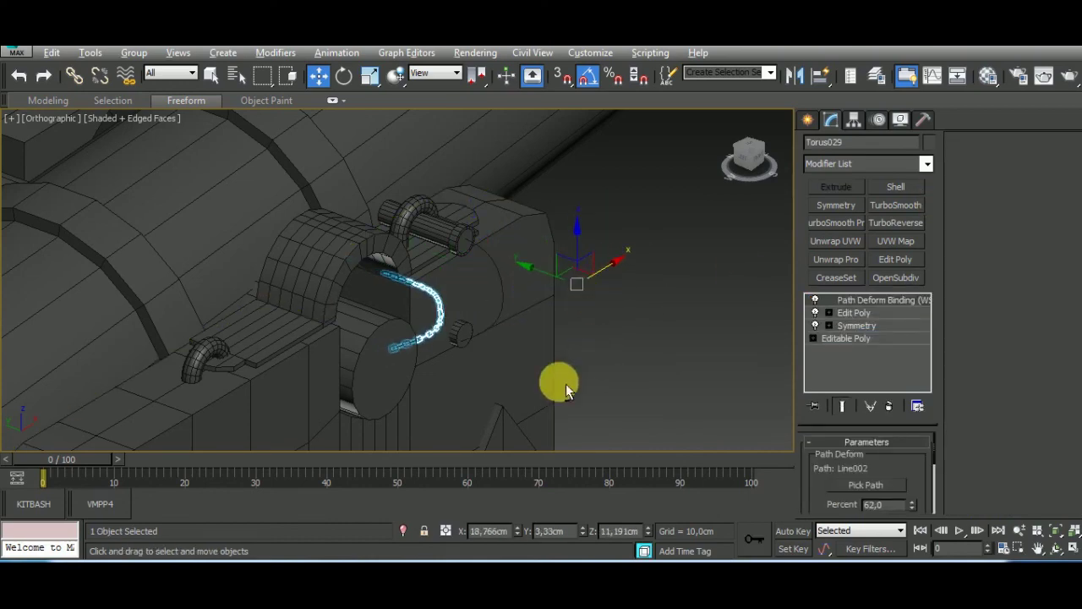
# Stretch Line002's top, middle and end vertex tangents into a smoother arc.
pyautogui.keyDown('alt'); pyautogui.moveTo(566, 389); pyautogui.dragTo(467, 385, button='middle'); pyautogui.keyUp('alt')
pyautogui.click(479, 274)
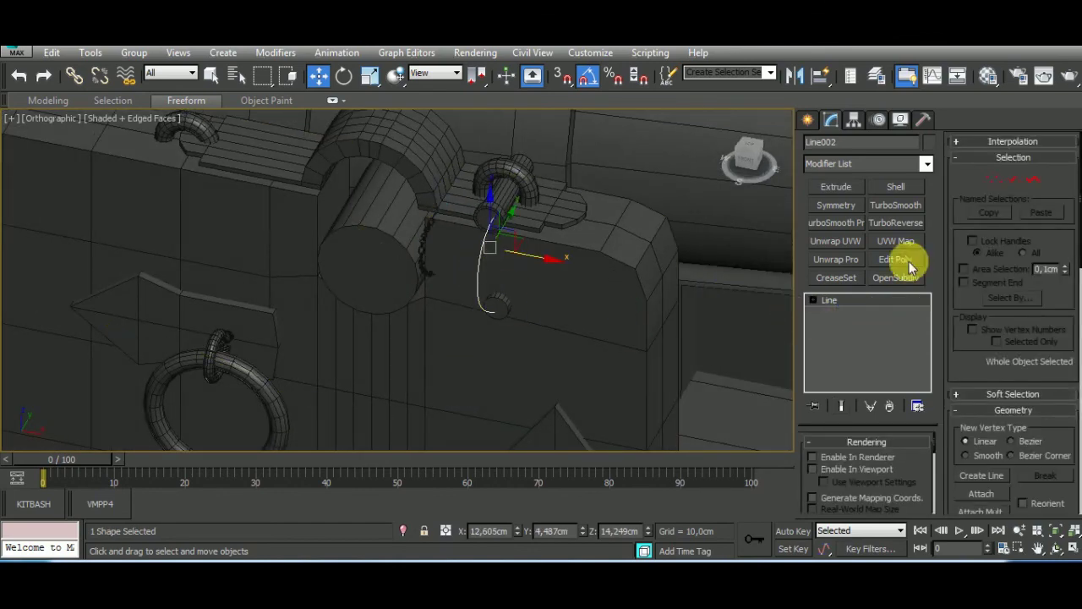
pyautogui.click(994, 179)
pyautogui.click(491, 221)
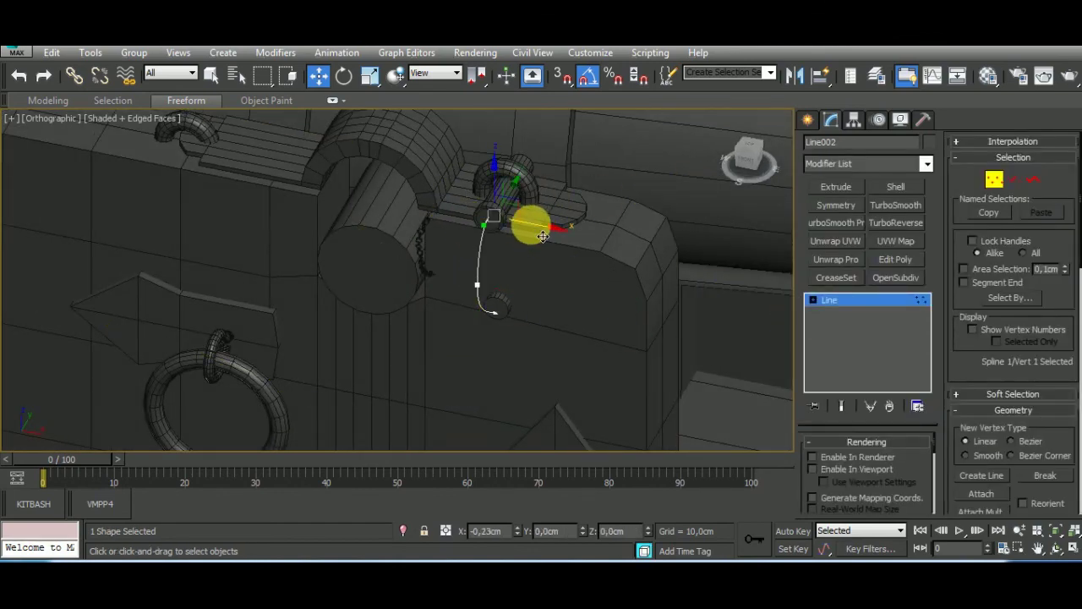
pyautogui.click(479, 287)
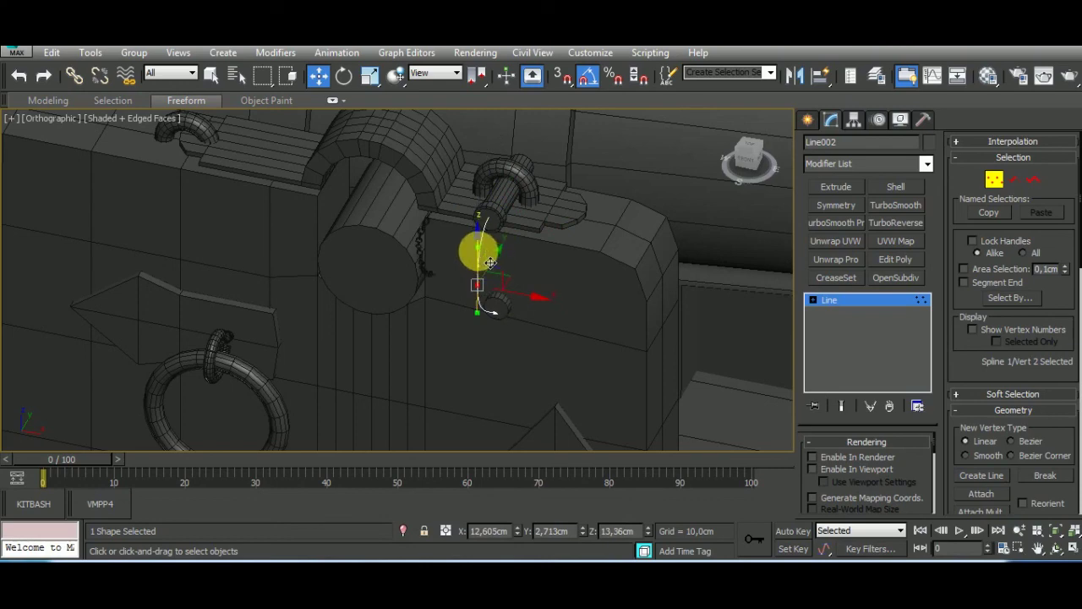
pyautogui.moveTo(510, 269)
pyautogui.keyDown('alt'); pyautogui.mouseDown(button='middle')
pyautogui.moveTo(626, 271)
pyautogui.moveTo(476, 242)
pyautogui.mouseUp(button='middle'); pyautogui.keyUp('alt')
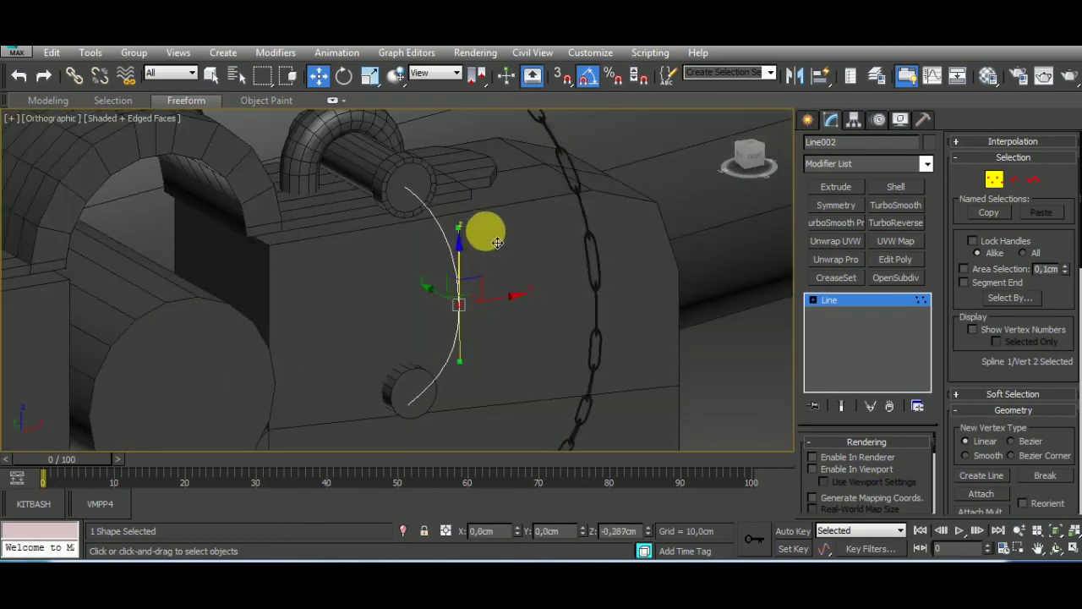
pyautogui.moveTo(524, 288)
pyautogui.mouseDown()
pyautogui.moveTo(548, 170)
pyautogui.moveTo(541, 211)
pyautogui.mouseUp()
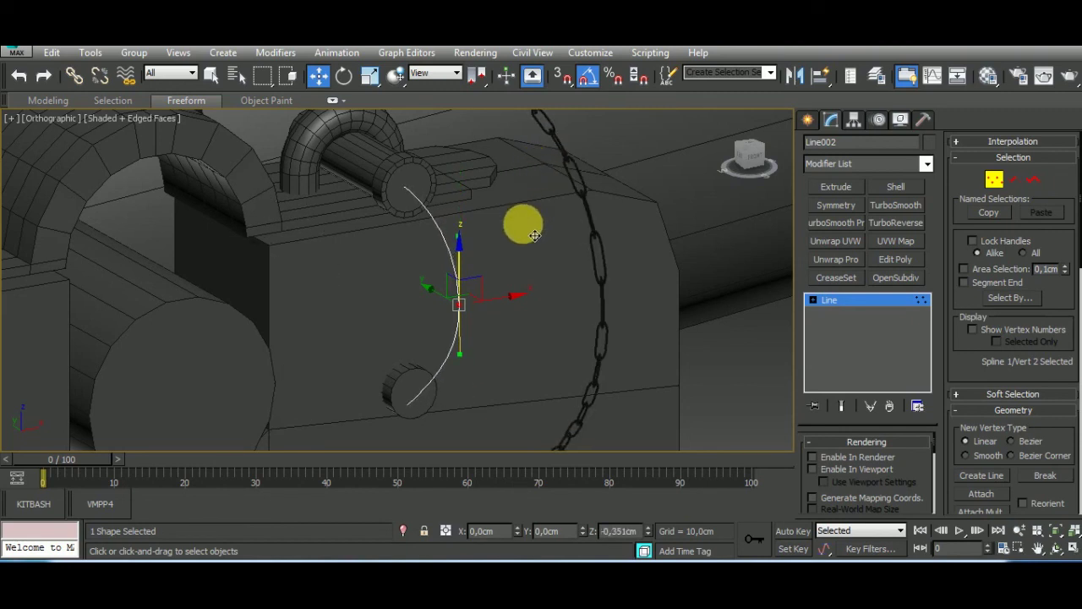
pyautogui.click(406, 406)
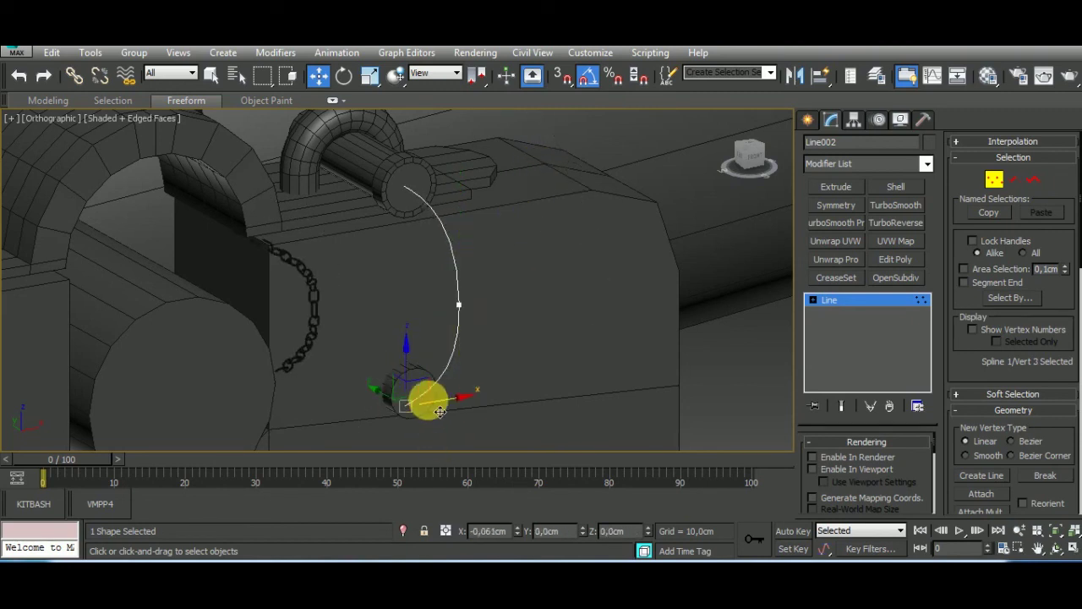
pyautogui.moveTo(440, 412)
pyautogui.mouseDown()
pyautogui.moveTo(562, 406)
pyautogui.moveTo(486, 411)
pyautogui.mouseUp()
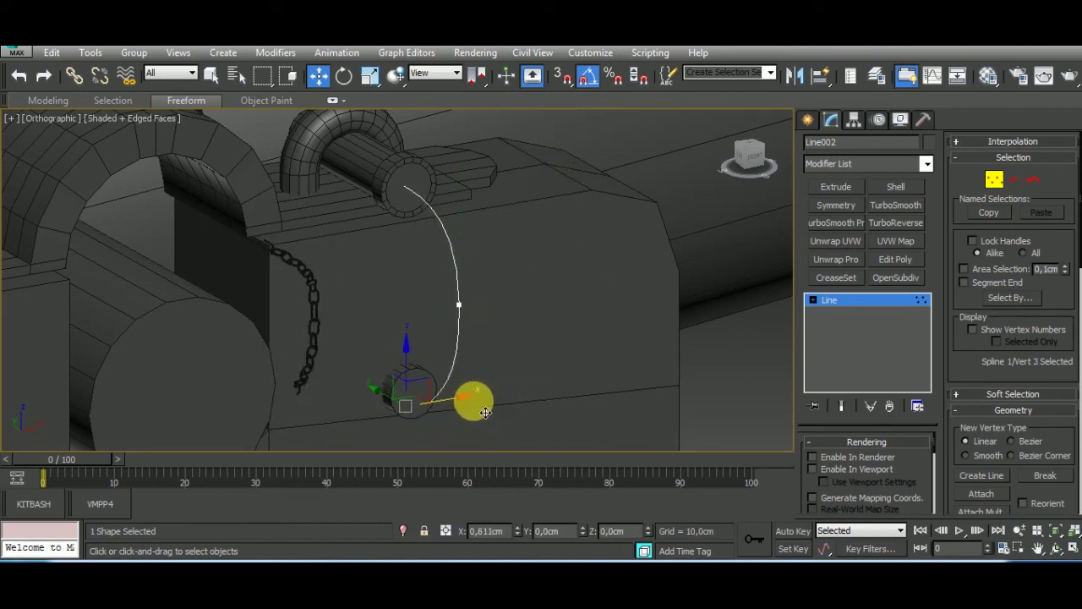
pyautogui.click(832, 302)
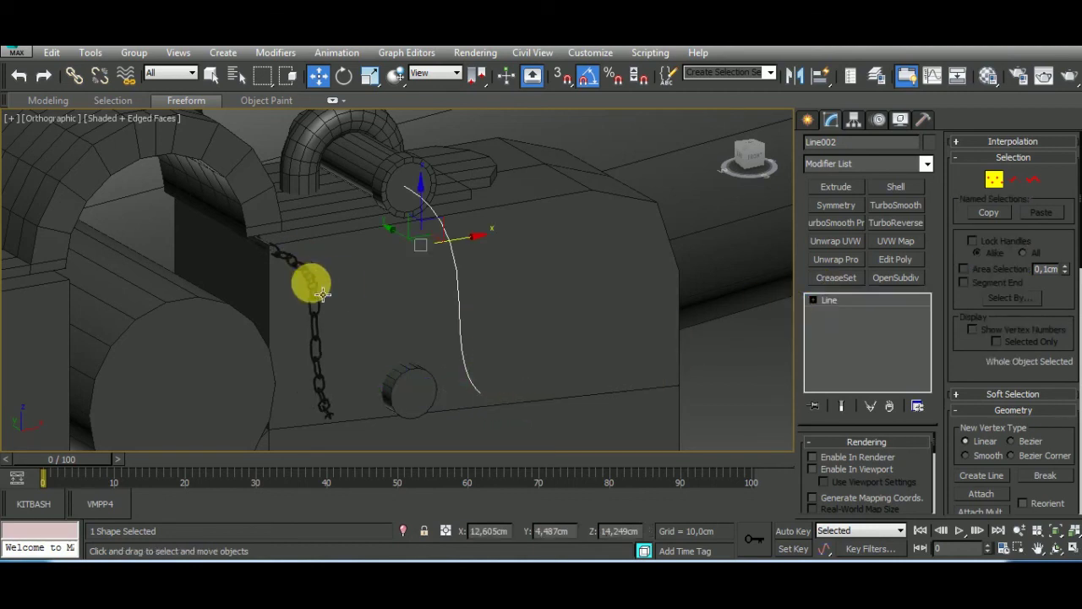
# Move the chain along X and Y so it hangs below the pin.
pyautogui.click(311, 284)
pyautogui.moveTo(720, 356)
pyautogui.mouseDown()
pyautogui.moveTo(773, 333)
pyautogui.moveTo(399, 369)
pyautogui.moveTo(625, 378)
pyautogui.mouseUp()
pyautogui.moveTo(625, 378)
pyautogui.keyDown('alt'); pyautogui.mouseDown(button='middle')
pyautogui.moveTo(604, 374)
pyautogui.moveTo(537, 295)
pyautogui.moveTo(551, 428)
pyautogui.moveTo(583, 331)
pyautogui.mouseUp(button='middle'); pyautogui.keyUp('alt')
pyautogui.moveTo(568, 336)
pyautogui.mouseDown()
pyautogui.moveTo(598, 305)
pyautogui.moveTo(607, 324)
pyautogui.mouseUp()
# Convert the chain to Editable Poly and nudge it slightly along X.
pyautogui.rightClick(527, 285)
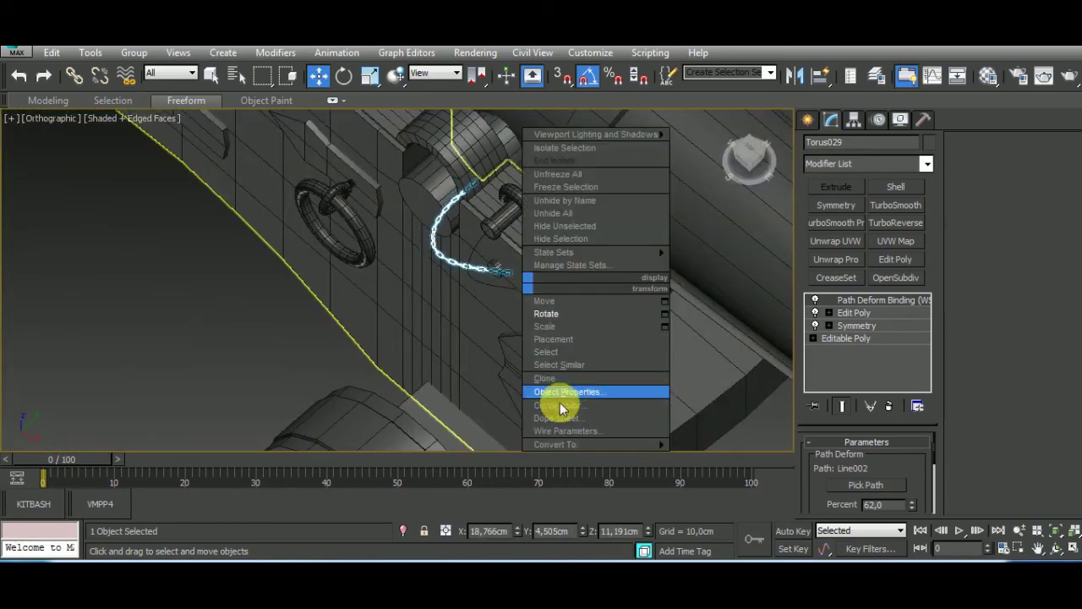
pyautogui.click(701, 457)
pyautogui.moveTo(604, 370); pyautogui.dragTo(612, 371)
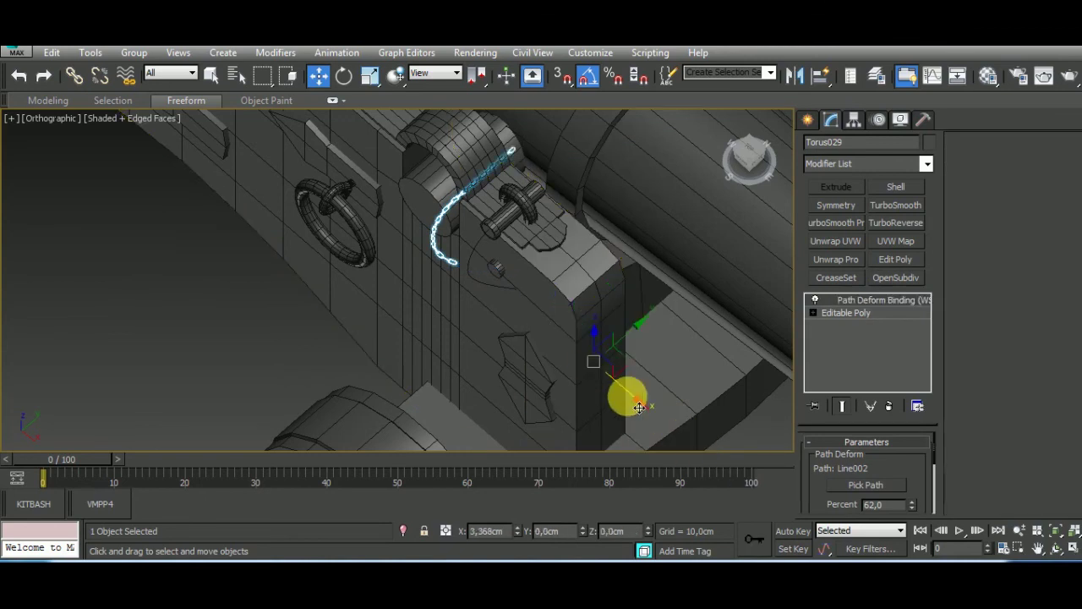
pyautogui.click(895, 258)
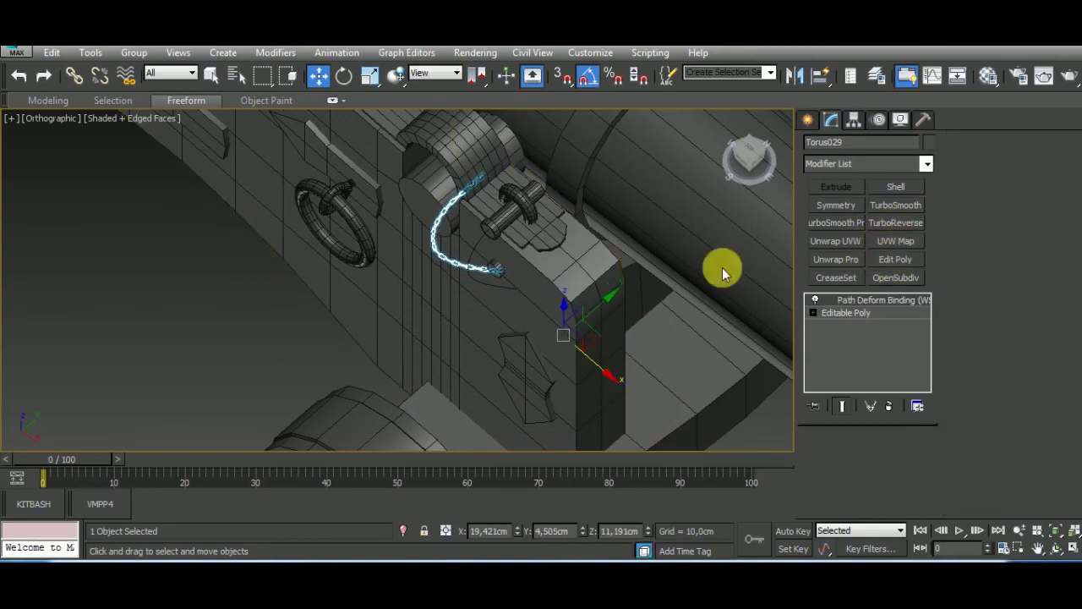
pyautogui.moveTo(586, 358); pyautogui.dragTo(613, 371)
pyautogui.moveTo(835, 300); pyautogui.dragTo(879, 312)
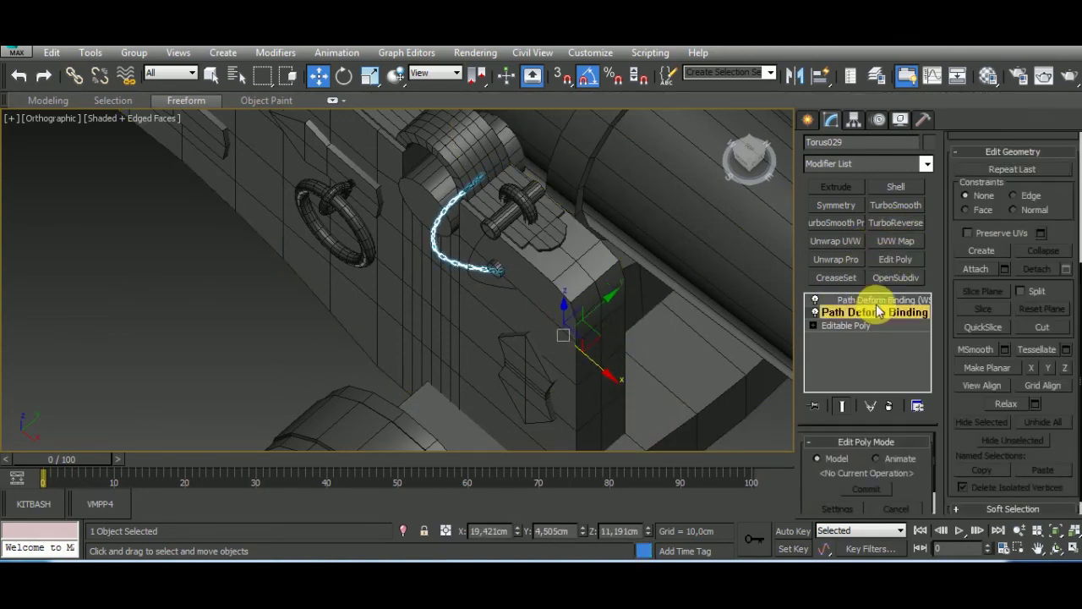
pyautogui.press('Delete')
# Collapse the Path Deform Binding into Torus029 and enable Affect Pivot Only.
pyautogui.rightClick(880, 308)
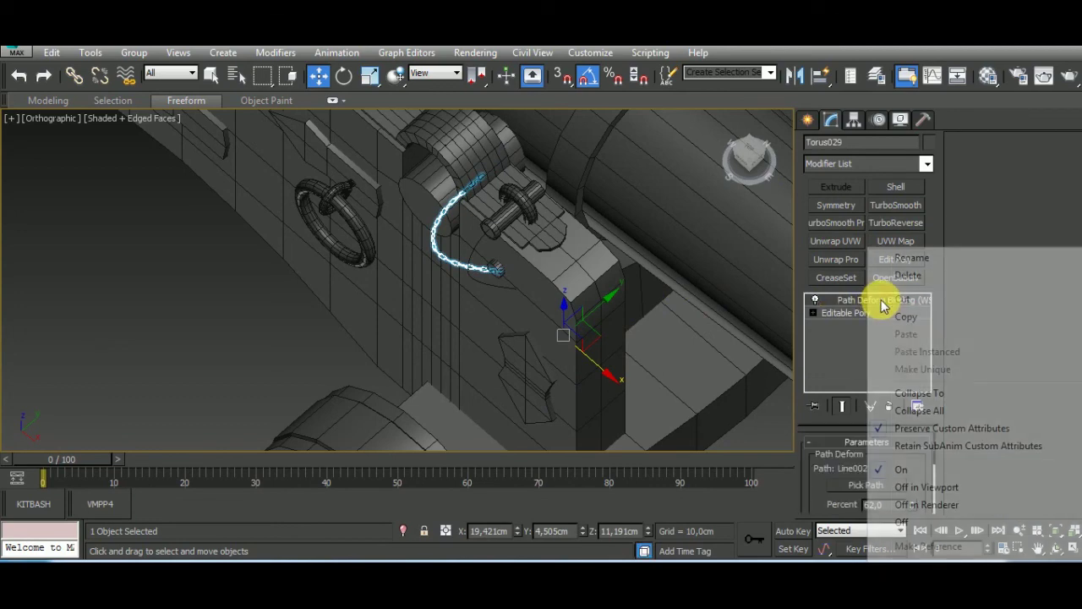
pyautogui.click(885, 394)
pyautogui.click(624, 362)
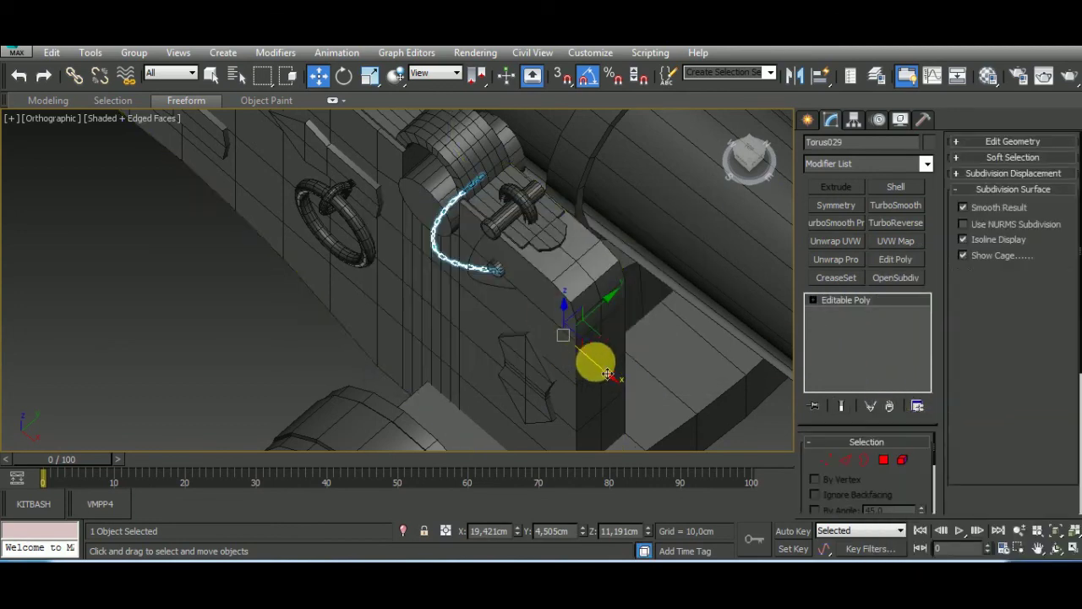
pyautogui.click(854, 119)
pyautogui.click(878, 219)
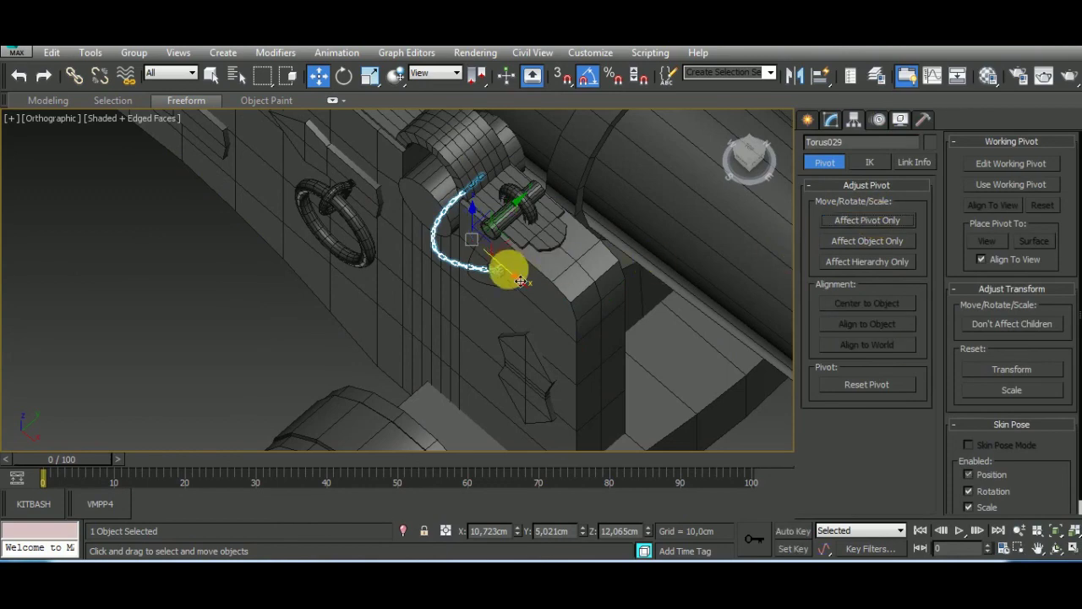
# Move the chain along X toward the pin and slide Cylinder016 along X to its end.
pyautogui.moveTo(507, 266); pyautogui.dragTo(561, 321)
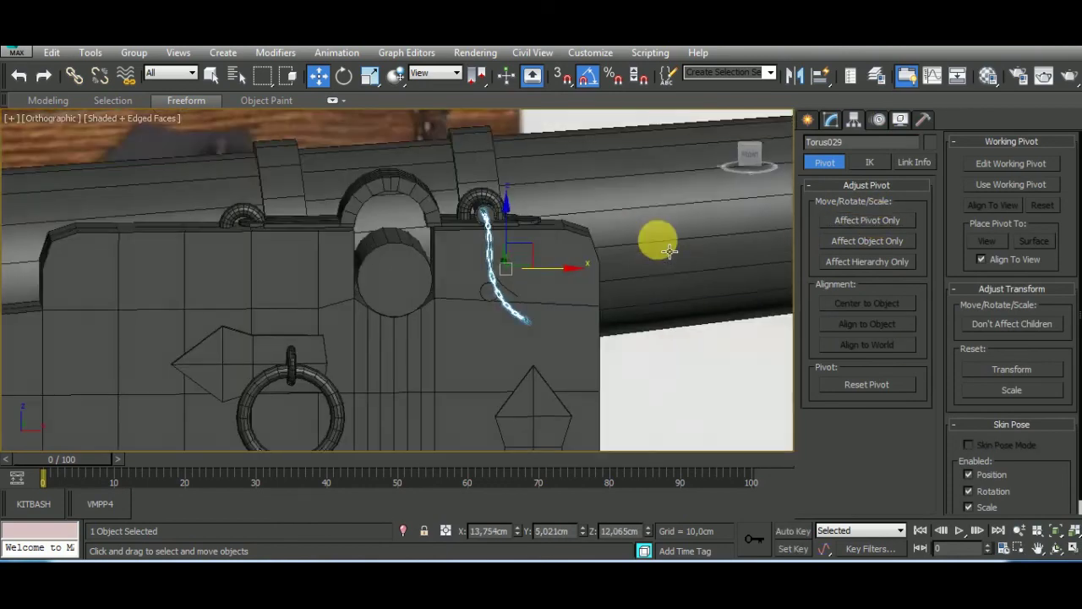
pyautogui.moveTo(668, 251)
pyautogui.keyDown('alt'); pyautogui.mouseDown(button='middle')
pyautogui.moveTo(505, 230)
pyautogui.moveTo(652, 254)
pyautogui.moveTo(701, 169)
pyautogui.moveTo(566, 344)
pyautogui.moveTo(566, 326)
pyautogui.mouseUp(button='middle'); pyautogui.keyUp('alt')
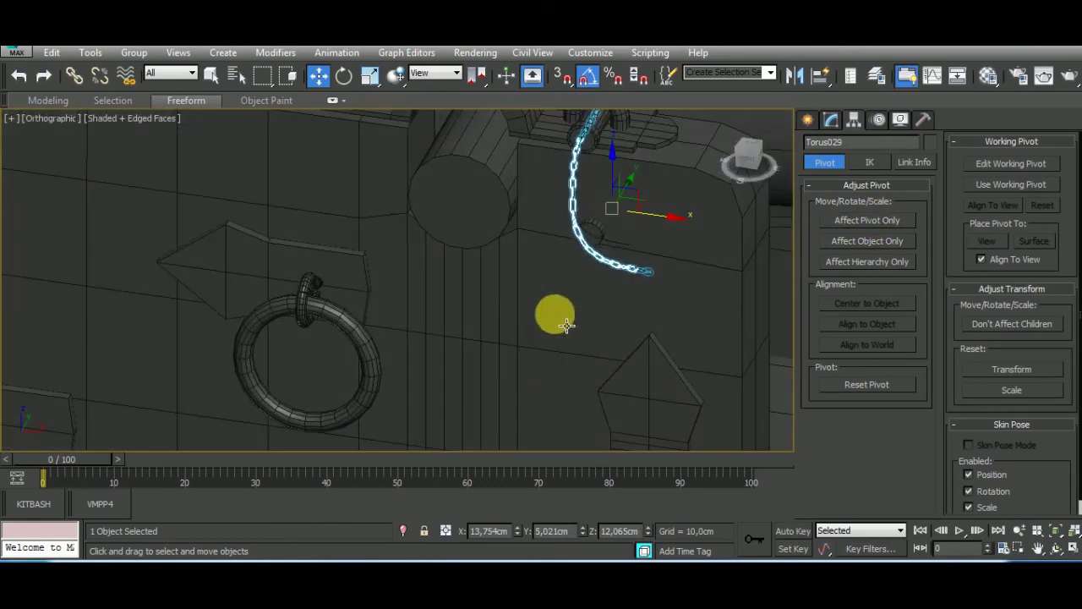
pyautogui.click(592, 234)
pyautogui.click(592, 230)
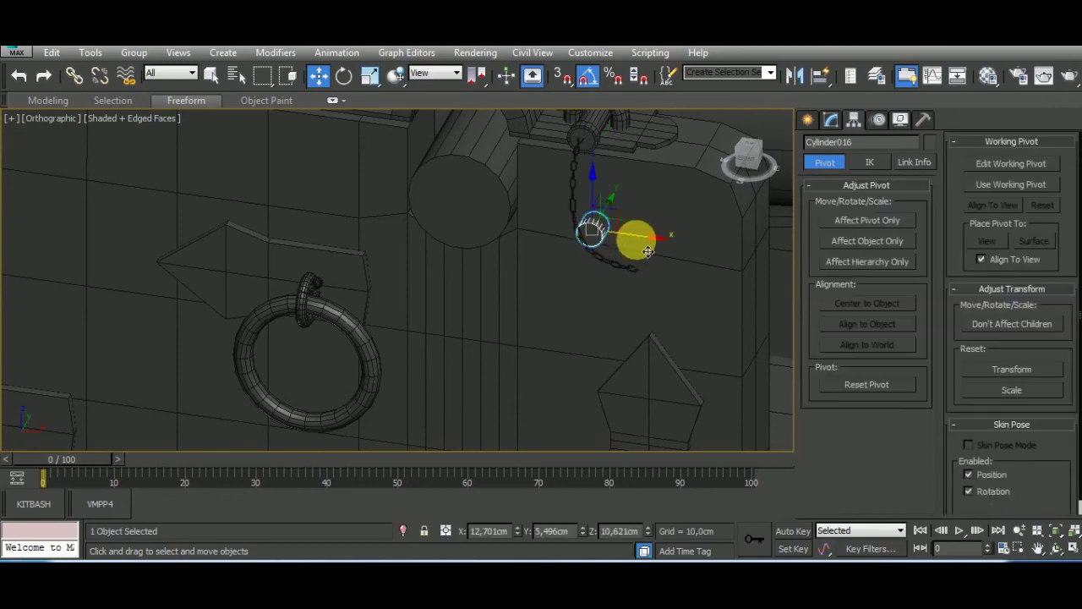
pyautogui.moveTo(635, 239); pyautogui.dragTo(693, 268)
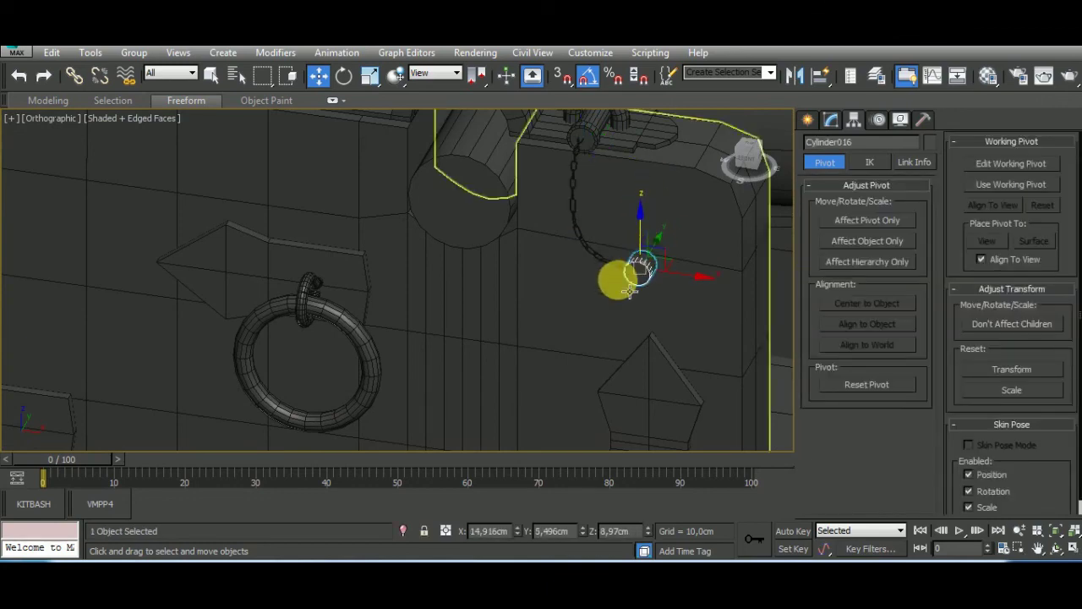
# Check the chain and Cylinder016 placement, then orbit out to view the whole cannon.
pyautogui.click(632, 275)
pyautogui.moveTo(634, 279)
pyautogui.keyDown('alt'); pyautogui.mouseDown(button='middle')
pyautogui.moveTo(654, 225)
pyautogui.moveTo(640, 198)
pyautogui.moveTo(623, 210)
pyautogui.moveTo(643, 273)
pyautogui.mouseUp(button='middle'); pyautogui.keyUp('alt')
pyautogui.scroll(3, 605, 235)
pyautogui.click(650, 265)
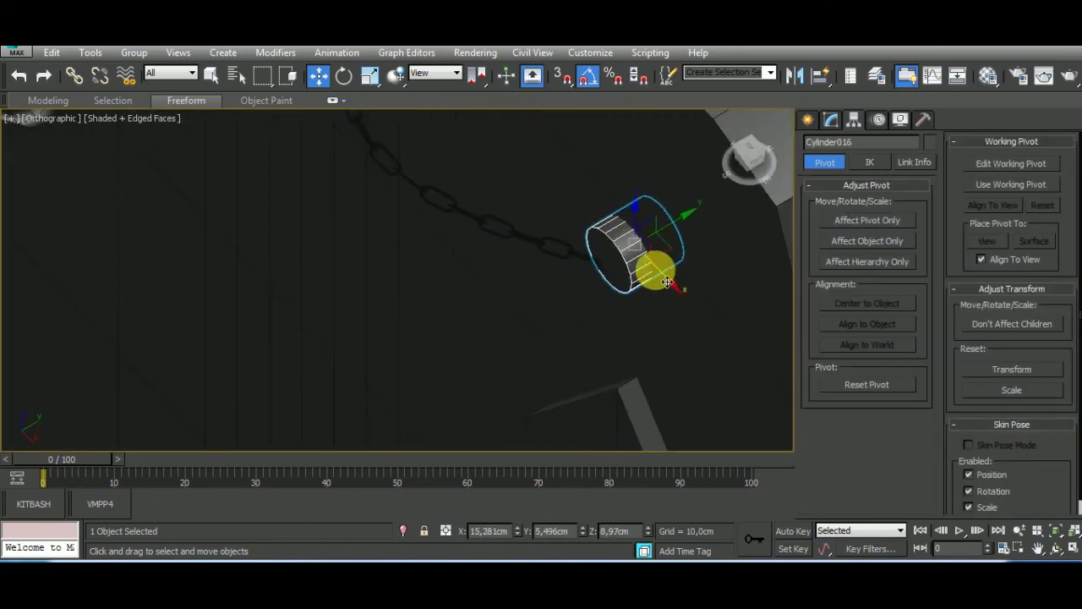
pyautogui.scroll(-3, 653, 264)
pyautogui.scroll(-2, 653, 263)
pyautogui.scroll(-3, 715, 329)
pyautogui.click(652, 290)
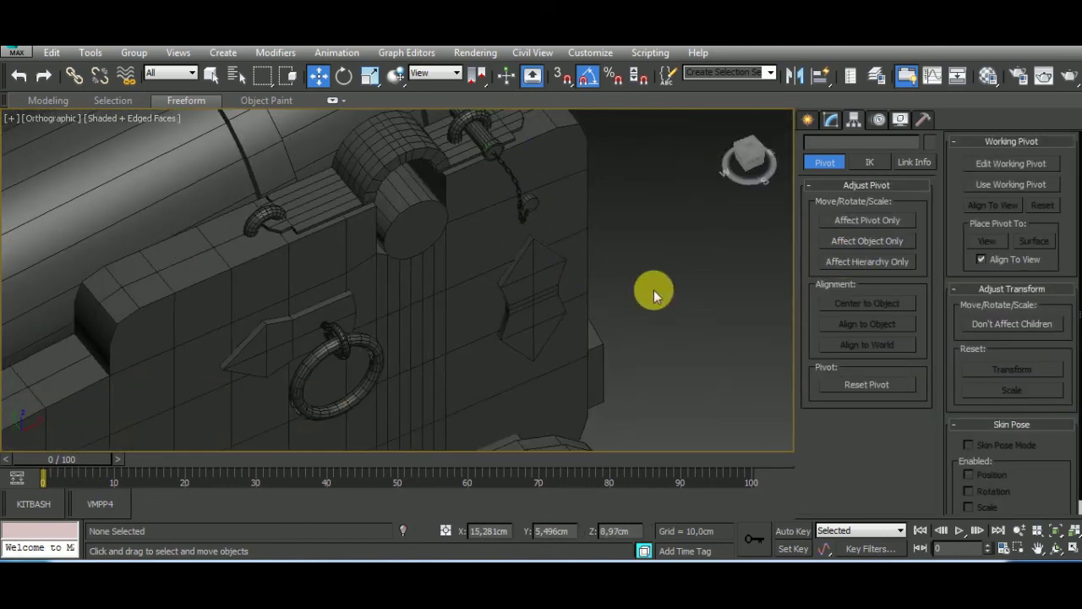
pyautogui.moveTo(653, 290)
pyautogui.keyDown('alt'); pyautogui.mouseDown(button='middle')
pyautogui.moveTo(657, 244)
pyautogui.moveTo(657, 335)
pyautogui.mouseUp(button='middle'); pyautogui.keyUp('alt')
pyautogui.scroll(5, 592, 271)
pyautogui.scroll(2, 524, 205)
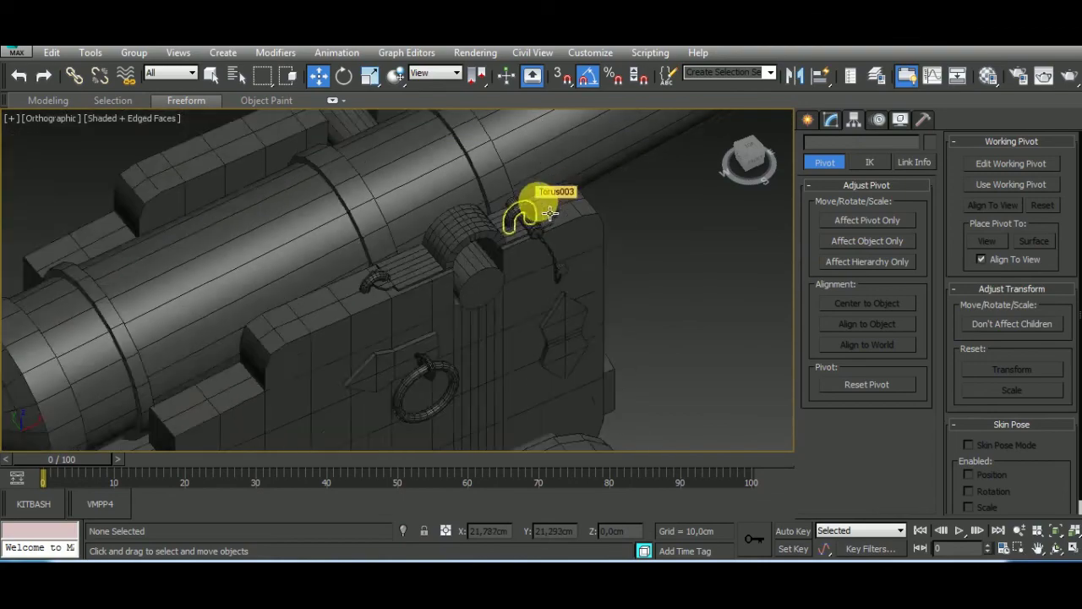
pyautogui.scroll(-5, 592, 253)
pyautogui.scroll(2, 657, 307)
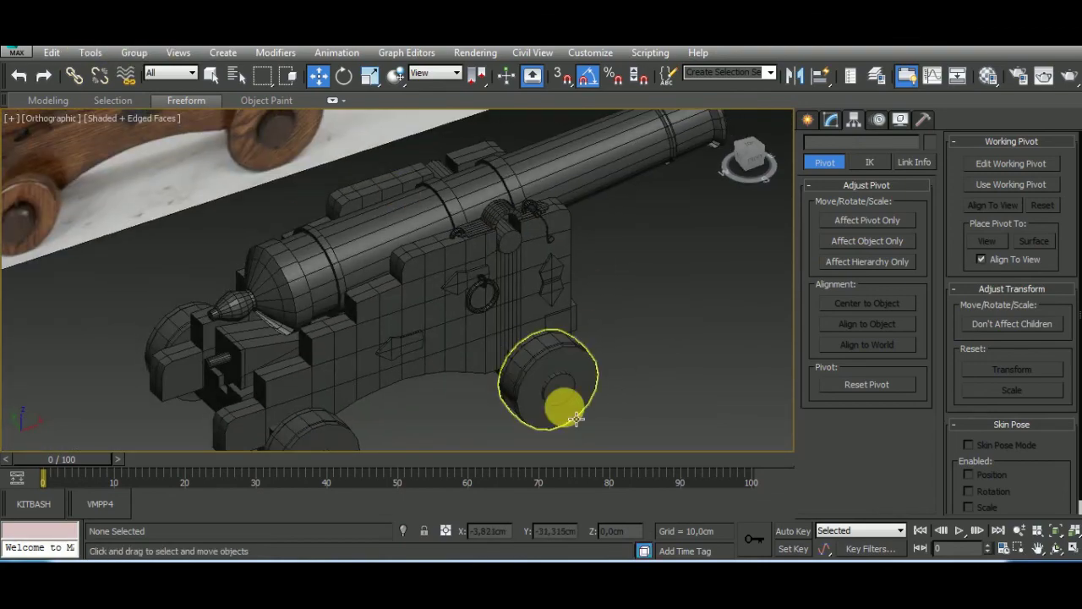